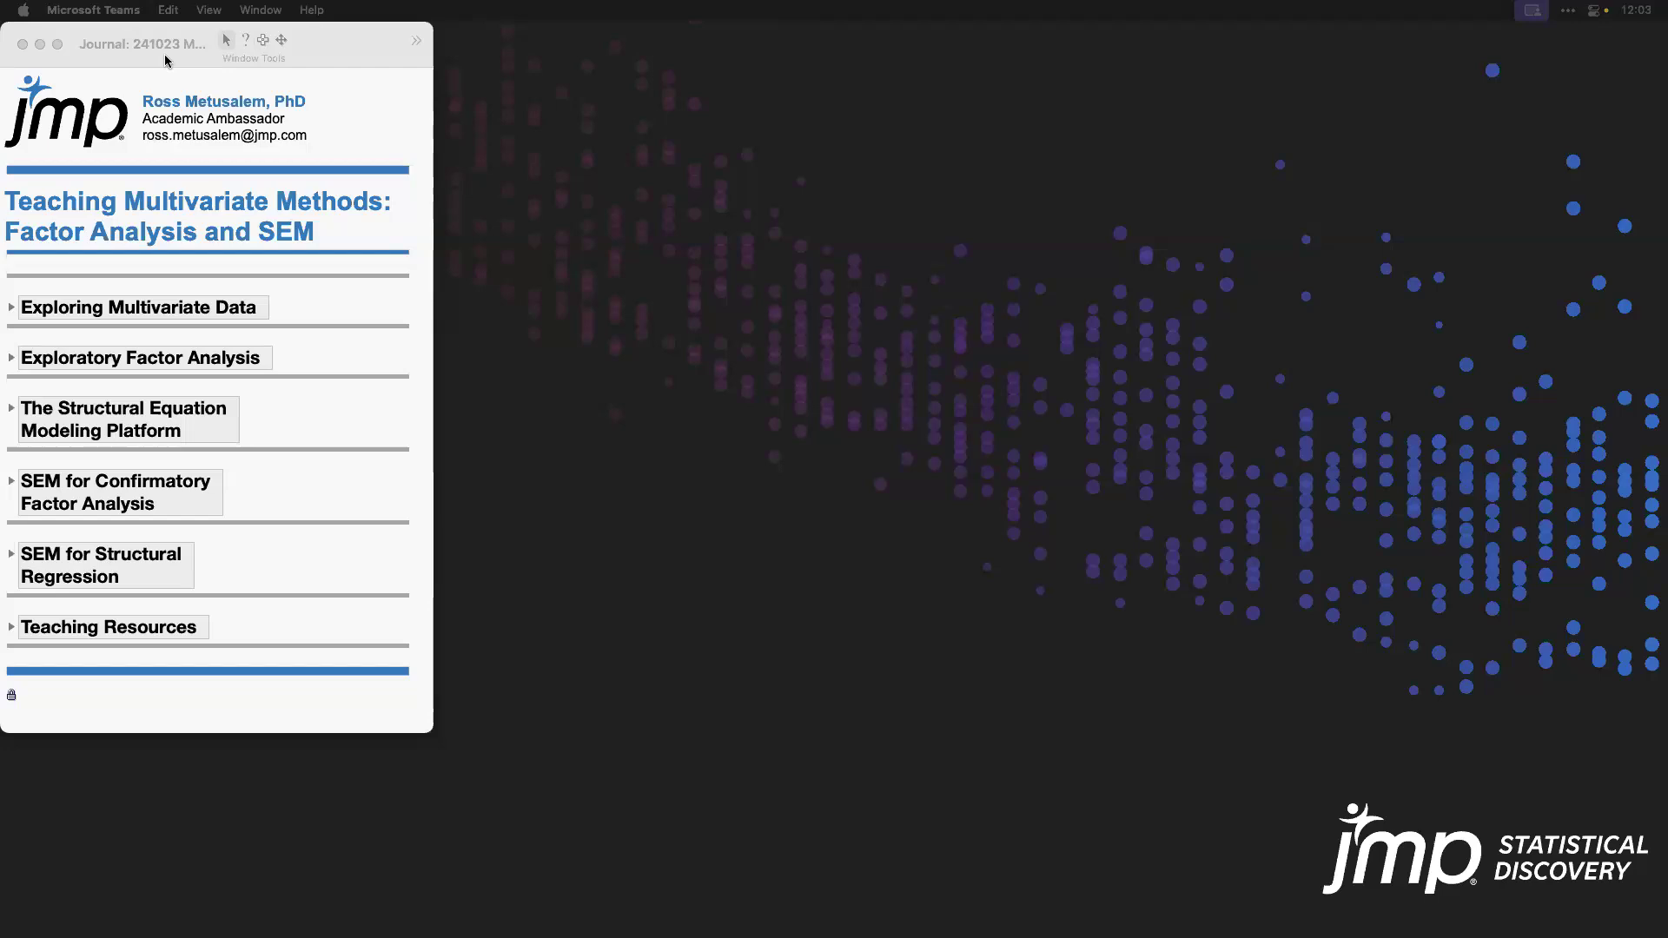
# Step: Expand the Exploring Multivariate Data section of the journal and open the Body Measurements data table
pyautogui.click(165, 61)
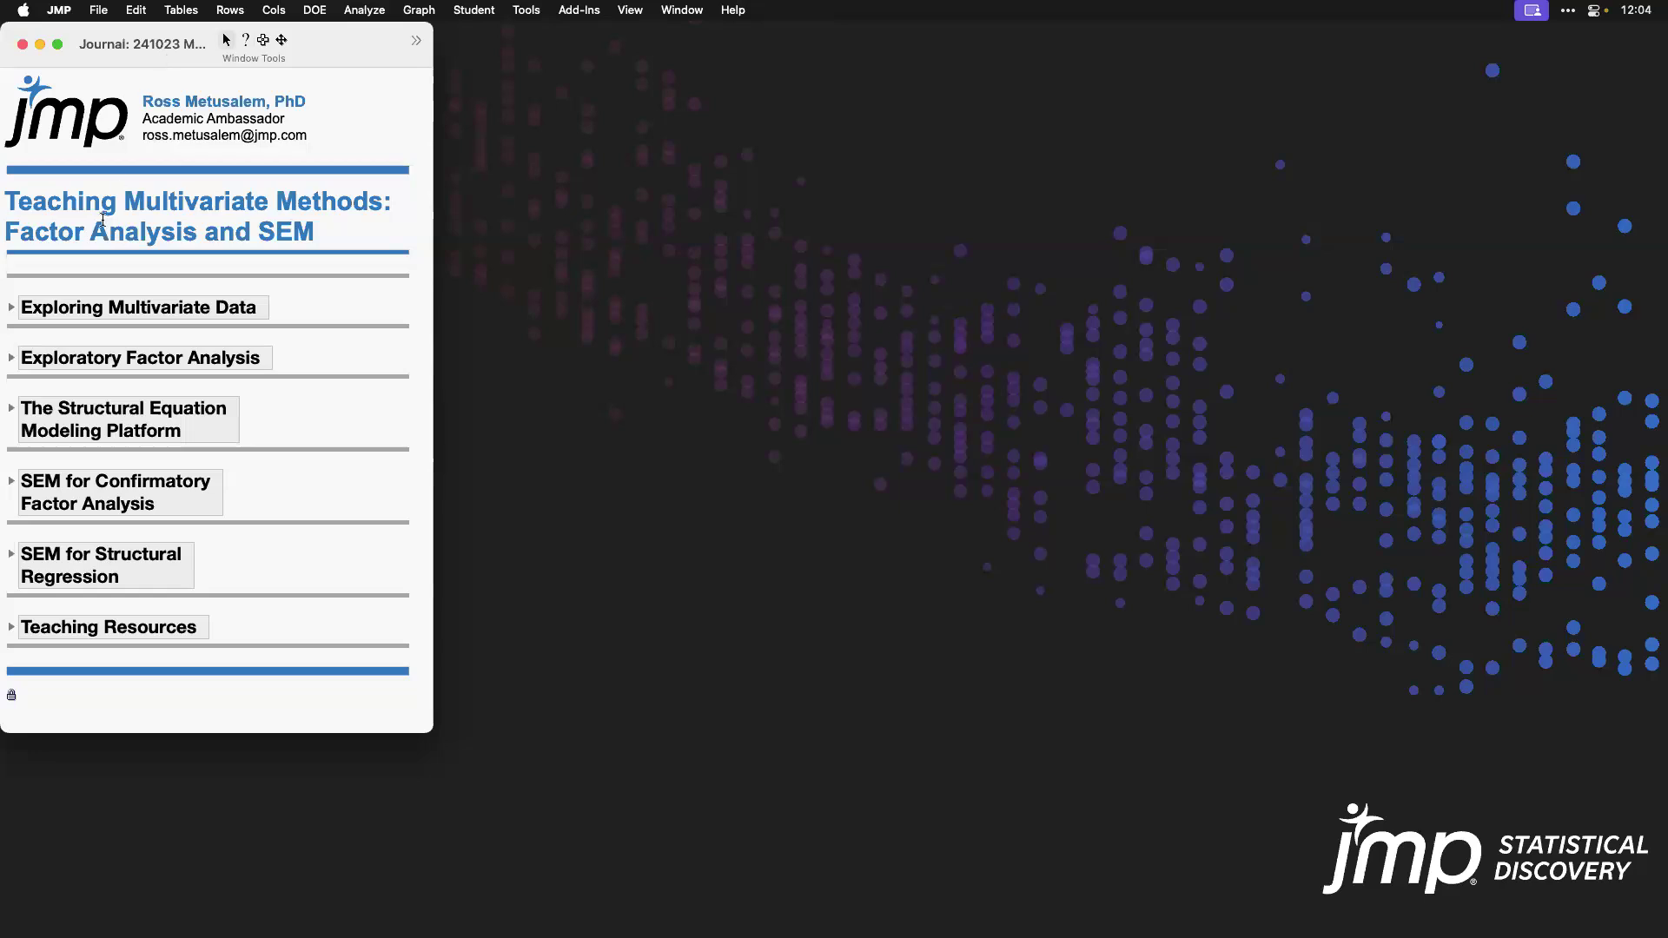
pyautogui.click(11, 308)
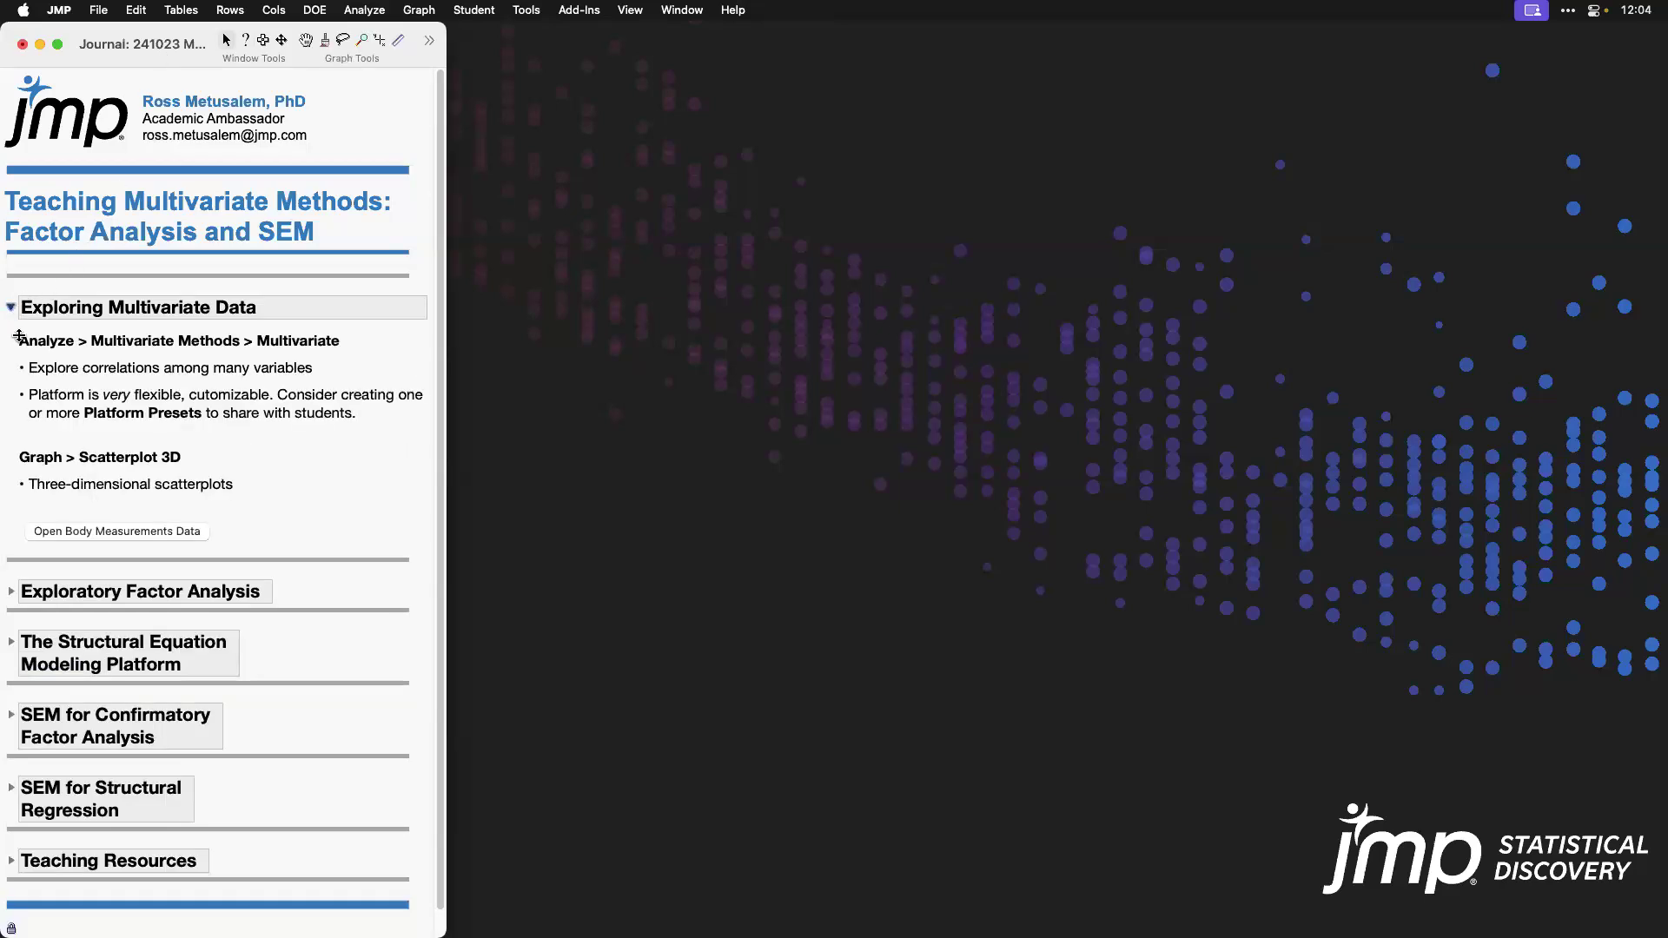
pyautogui.click(152, 531)
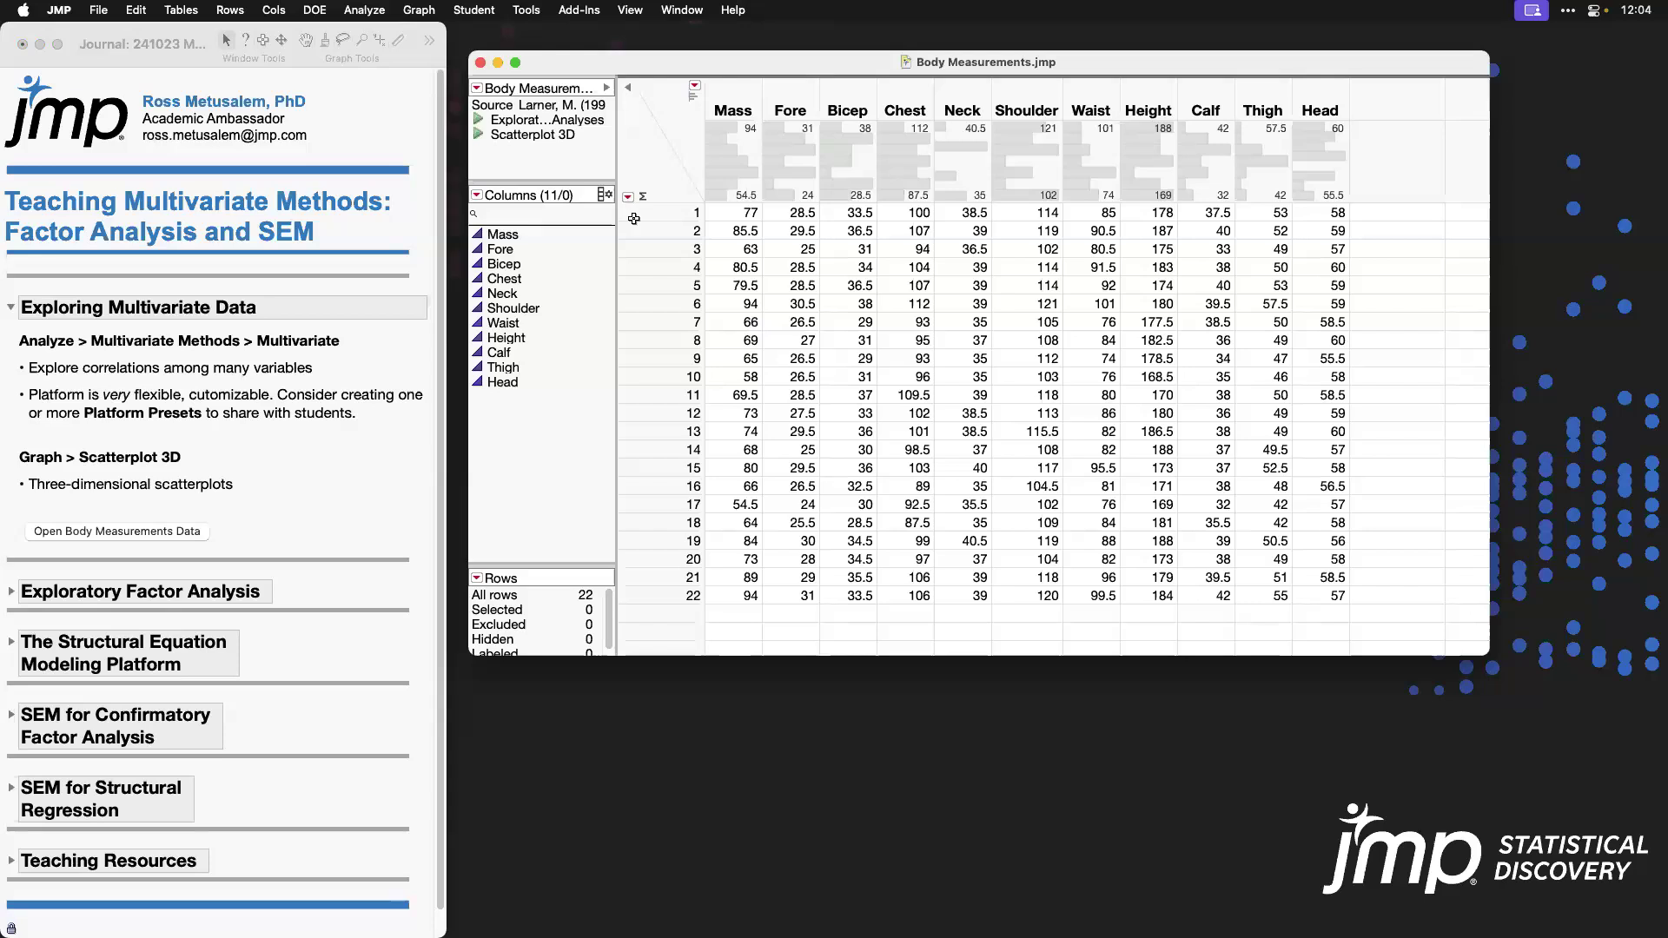
pyautogui.click(732, 11)
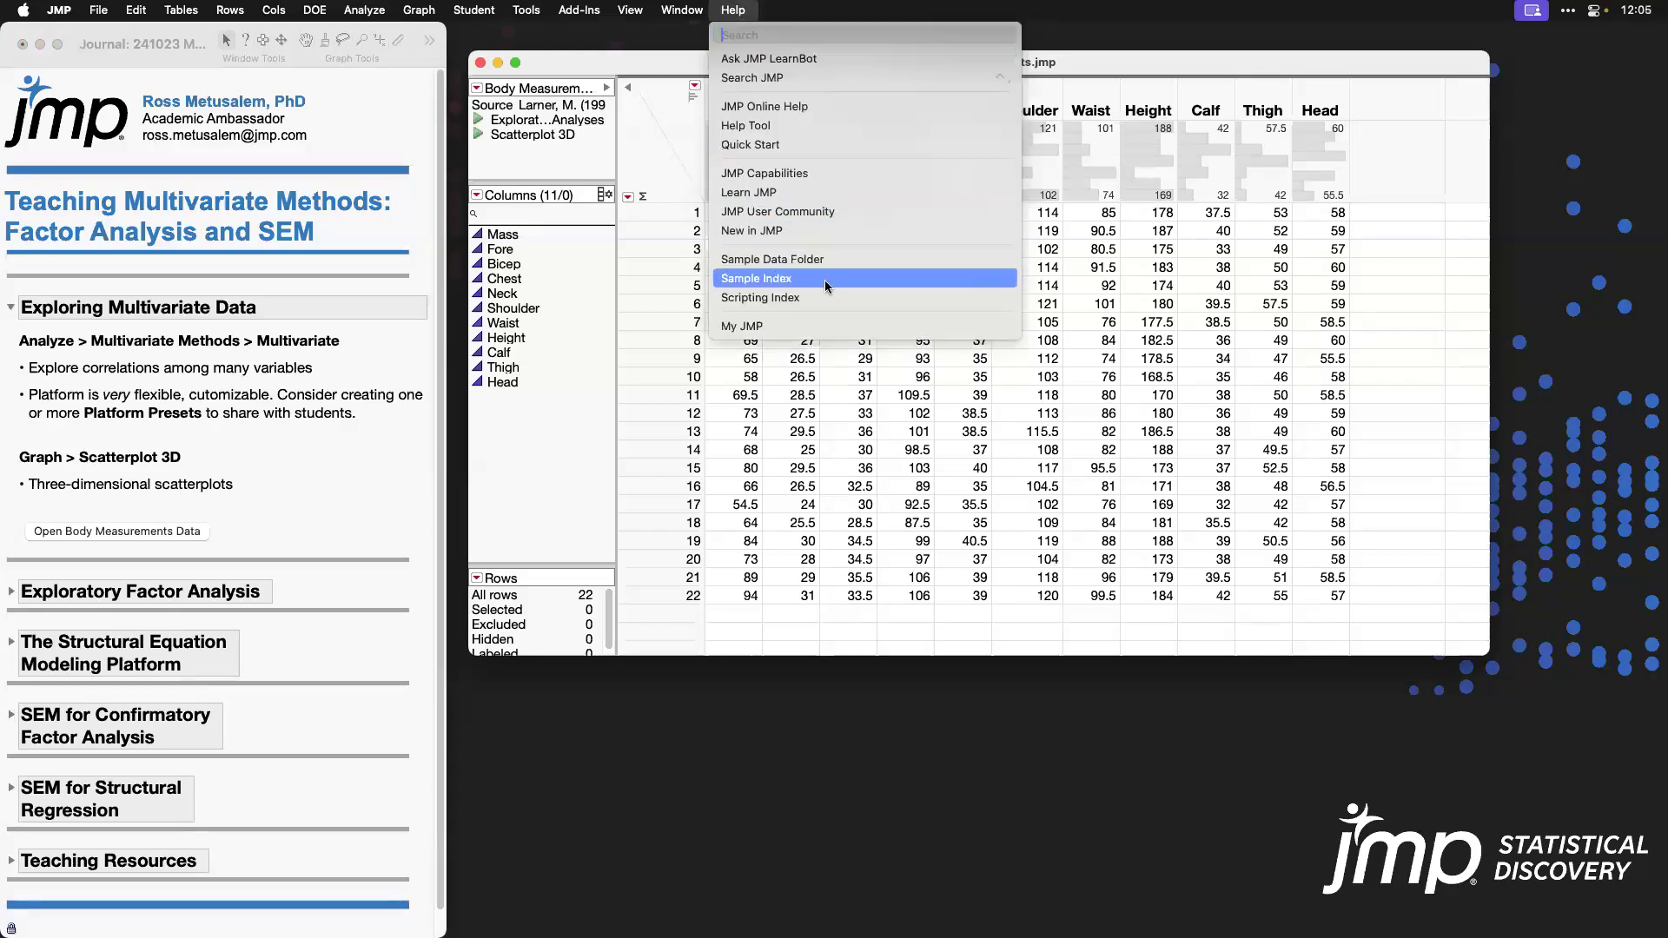
pyautogui.click(1152, 68)
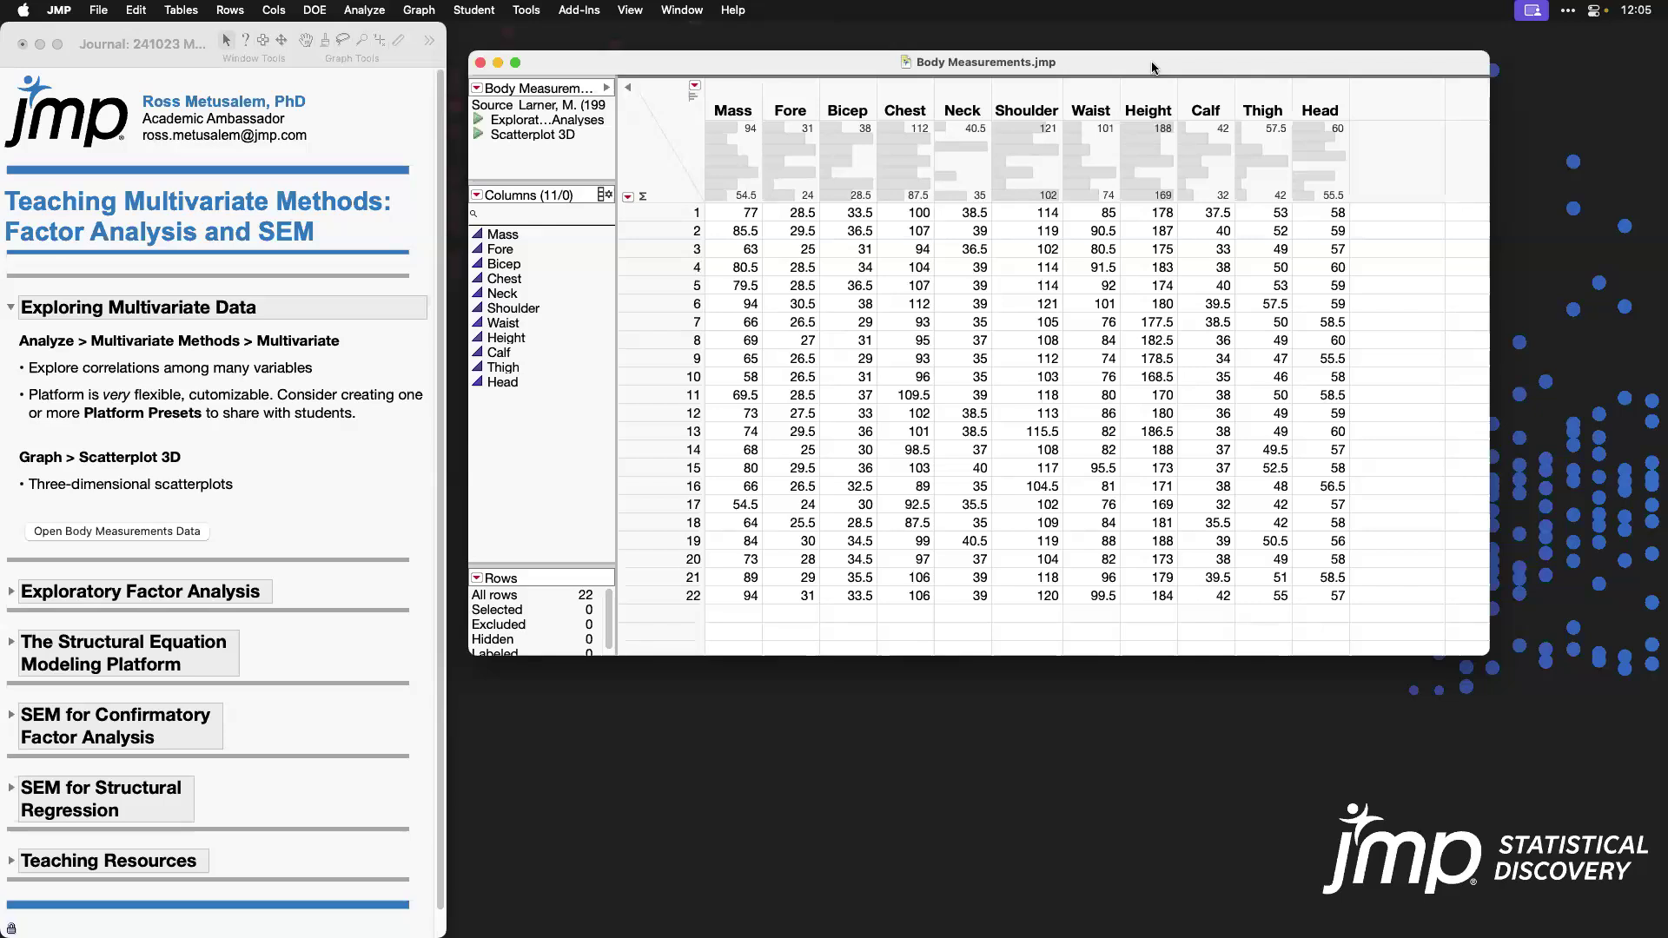
# Step: Highlight the Fore, Bicep and Height columns in the data table to examine them, and clear the column selection
pyautogui.click(801, 106)
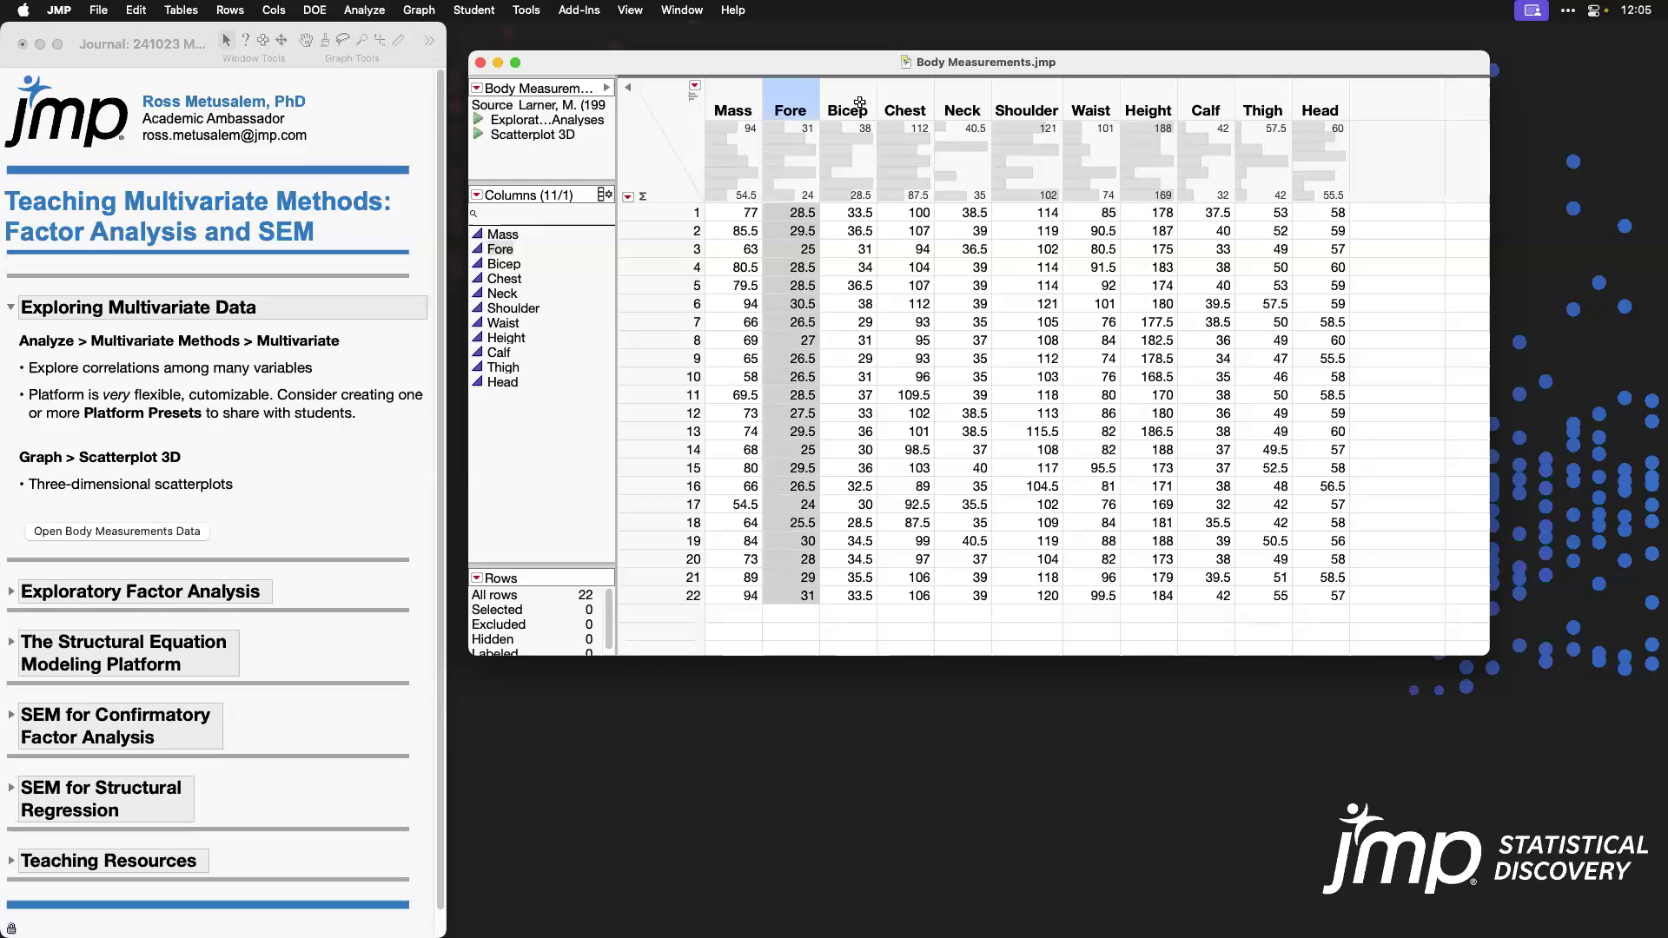
pyautogui.click(858, 104)
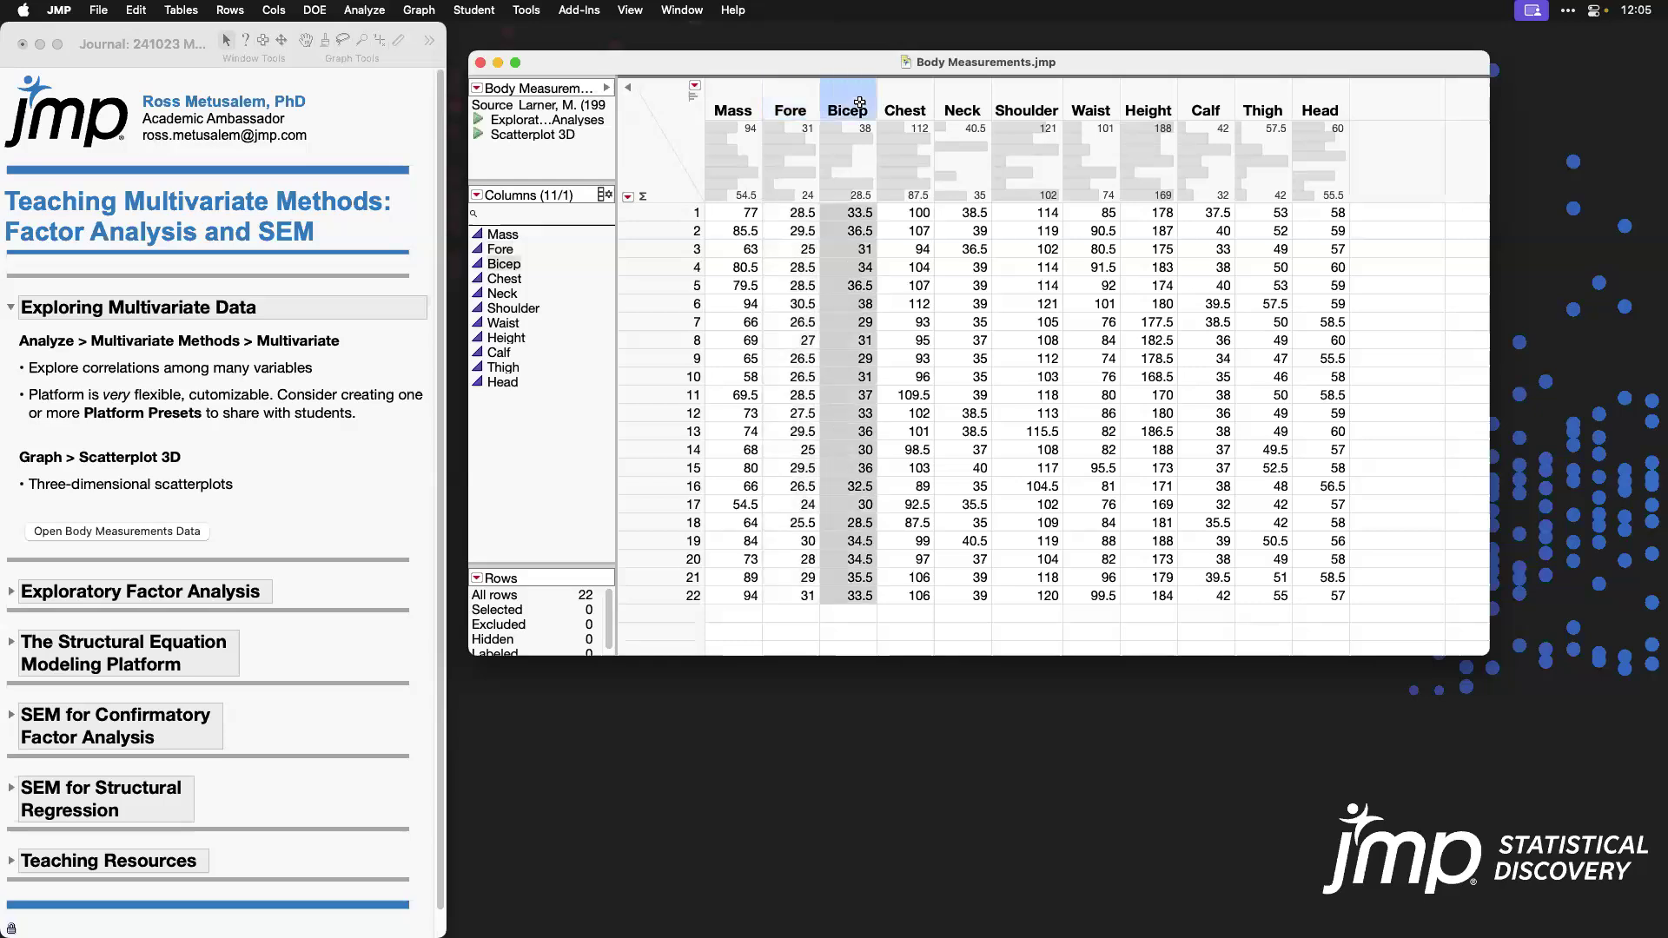
pyautogui.click(1151, 108)
pyautogui.click(667, 131)
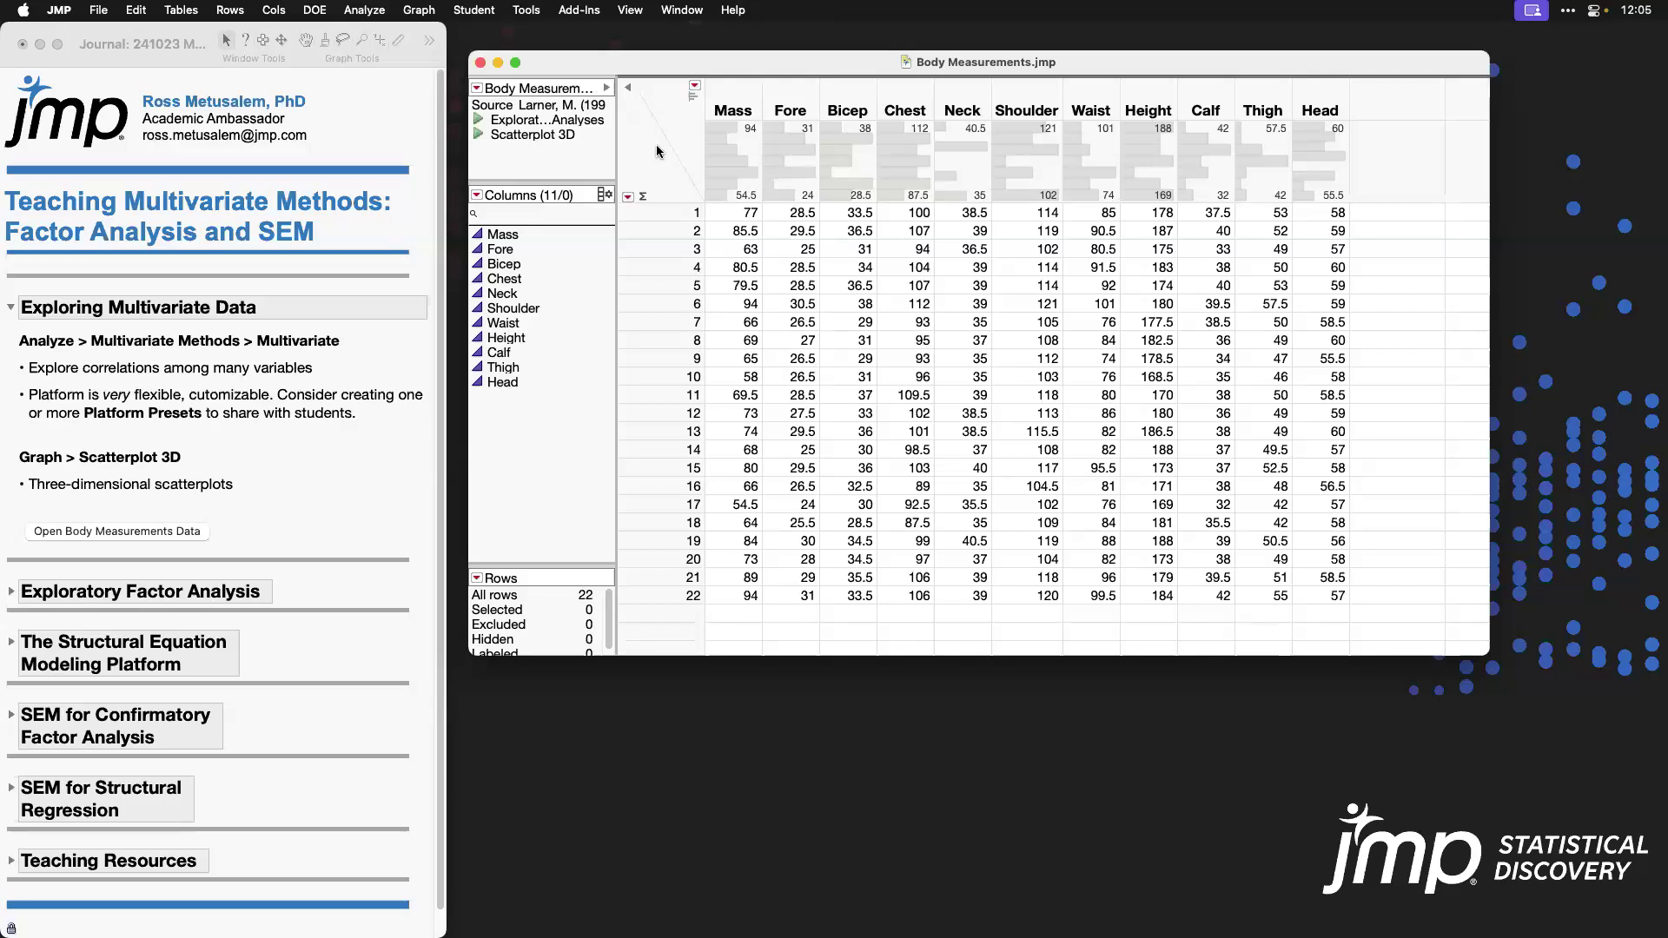
pyautogui.moveTo(800, 96); pyautogui.dragTo(834, 95)
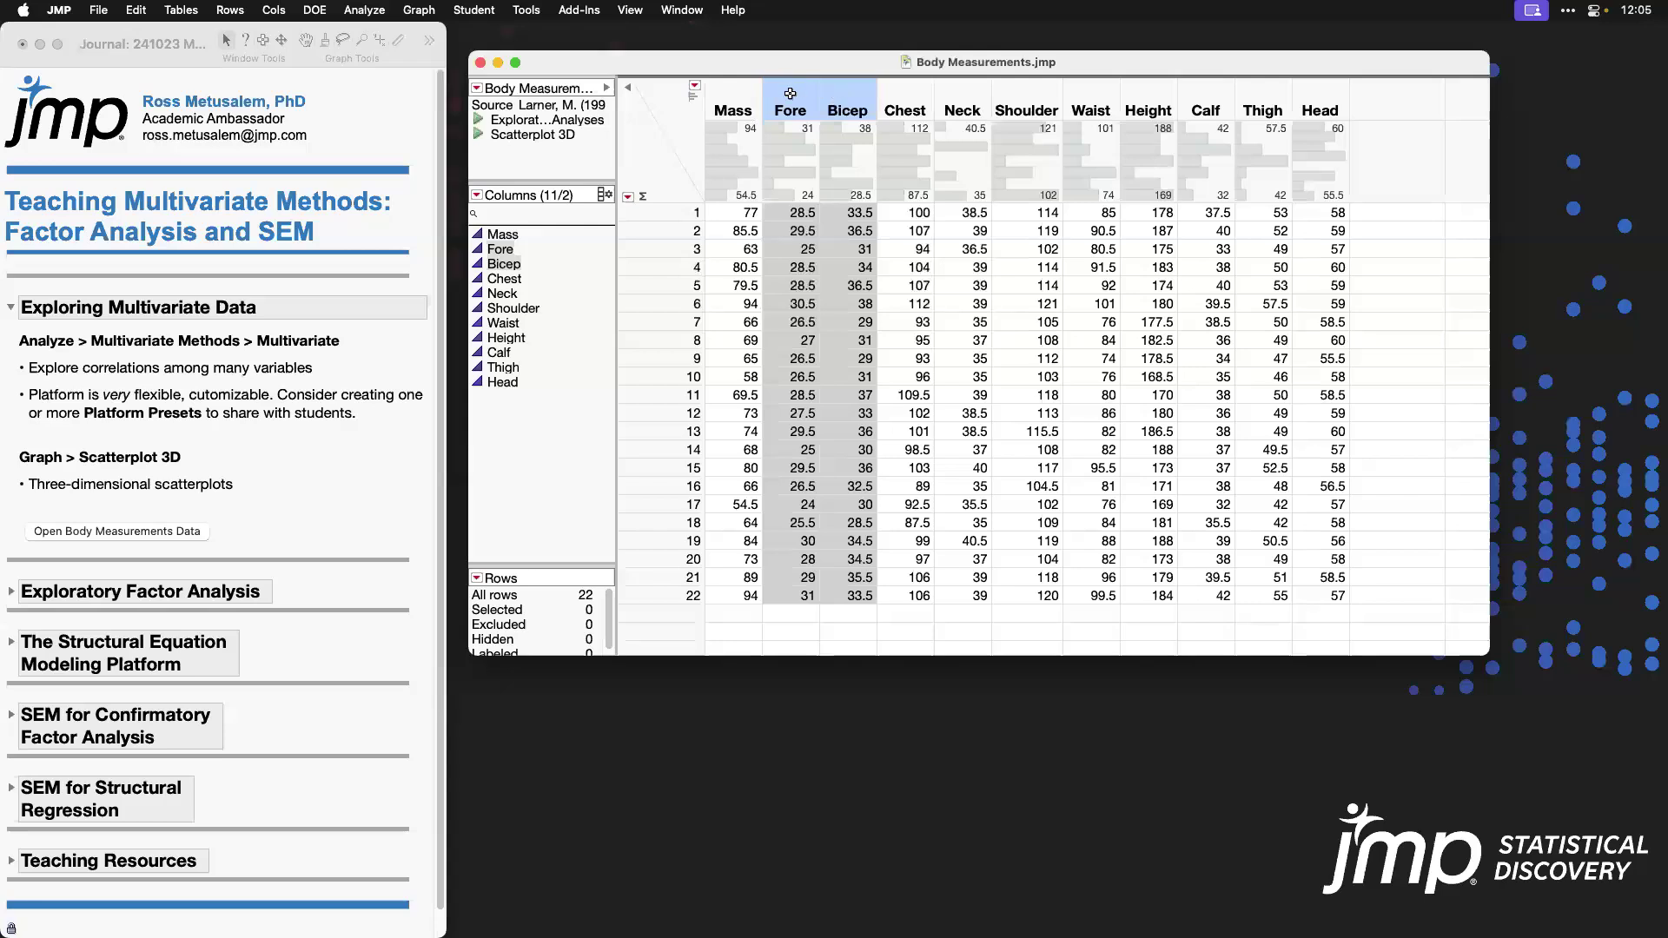
pyautogui.click(792, 94)
pyautogui.click(1135, 97)
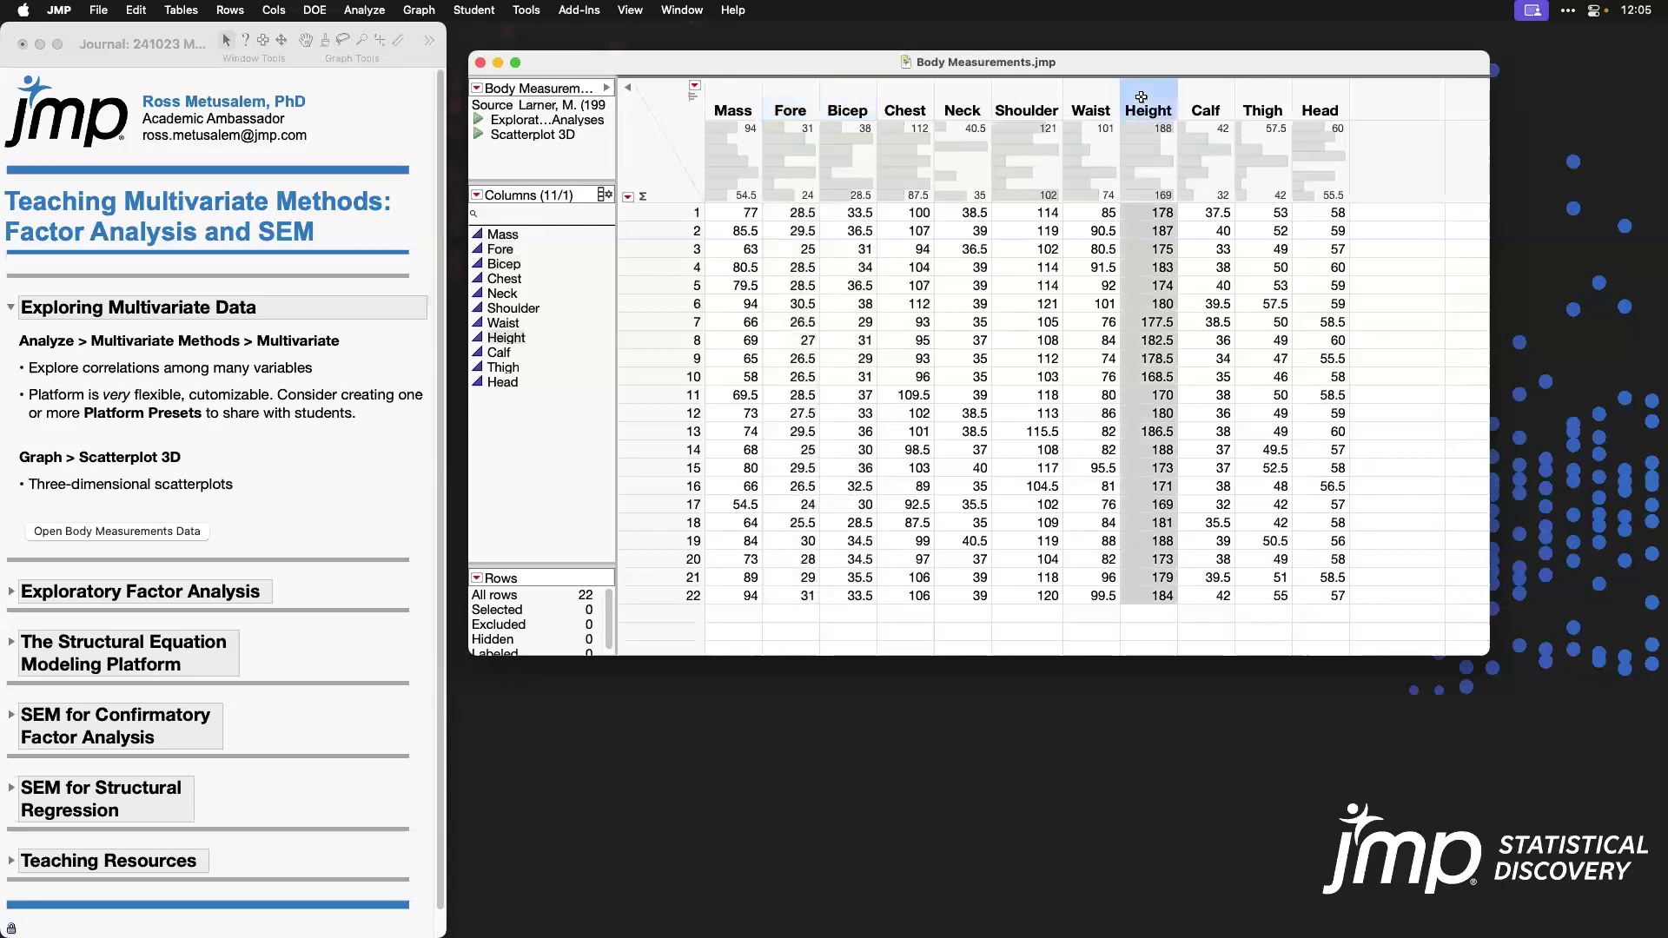
pyautogui.click(674, 151)
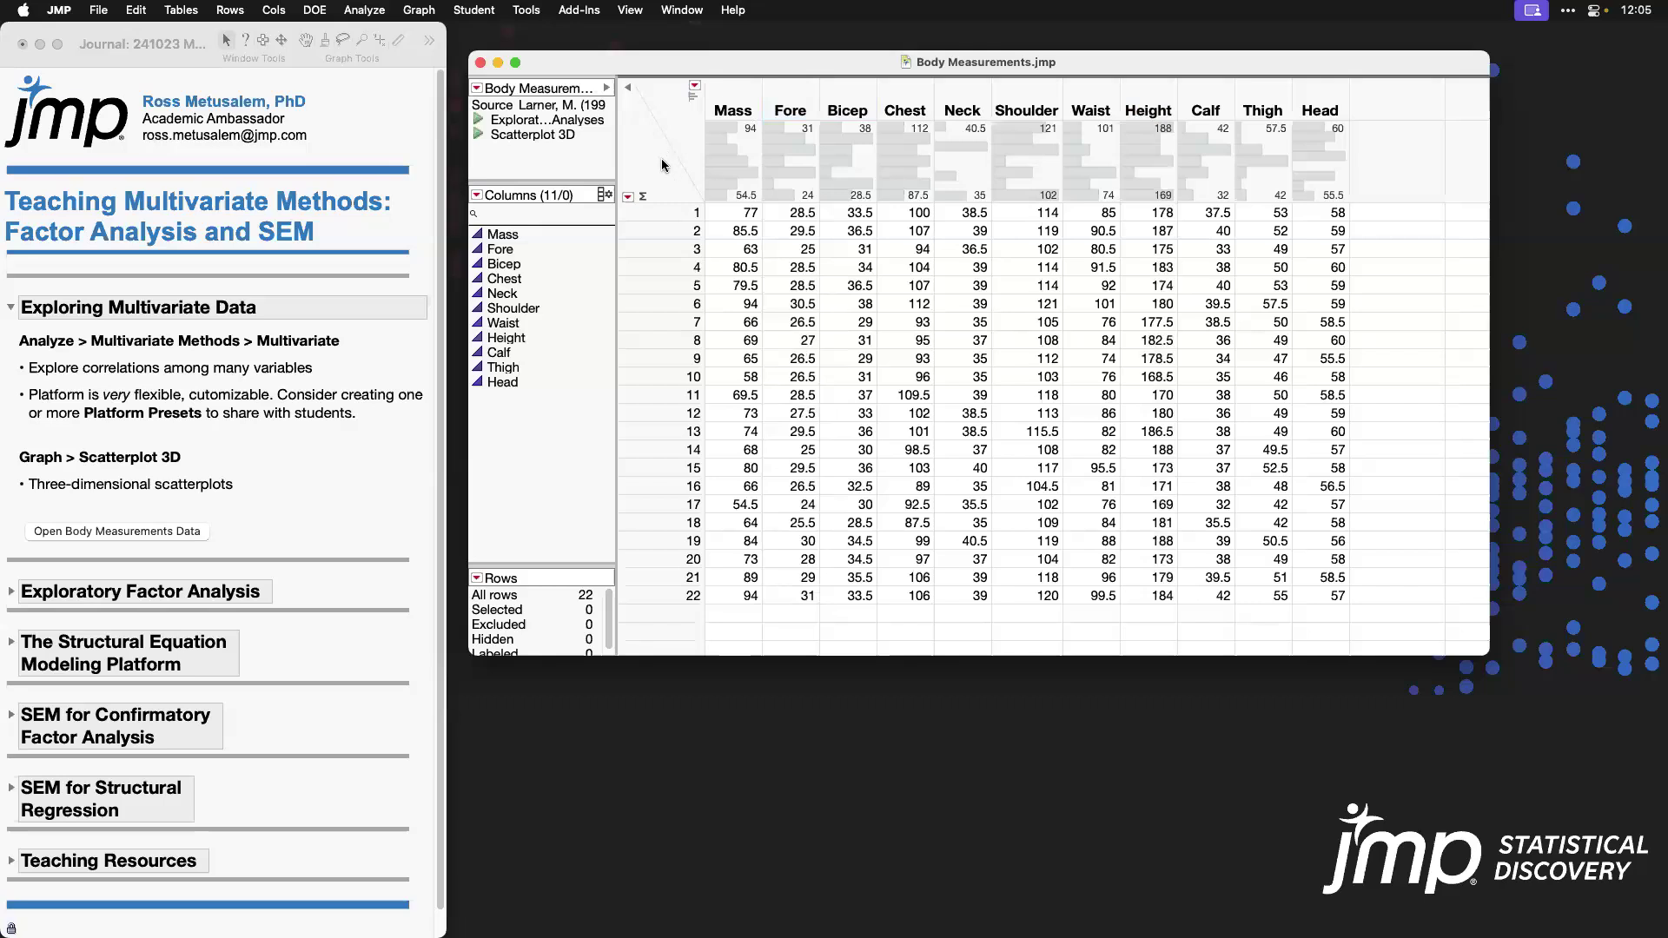
# Step: Run the table's saved exploratory analyses script and examine the Scatterplot Matrix, comparing the Mass–Fore, Height and Head correlations
pyautogui.click(479, 120)
pyautogui.moveTo(477, 55); pyautogui.dragTo(922, 56)
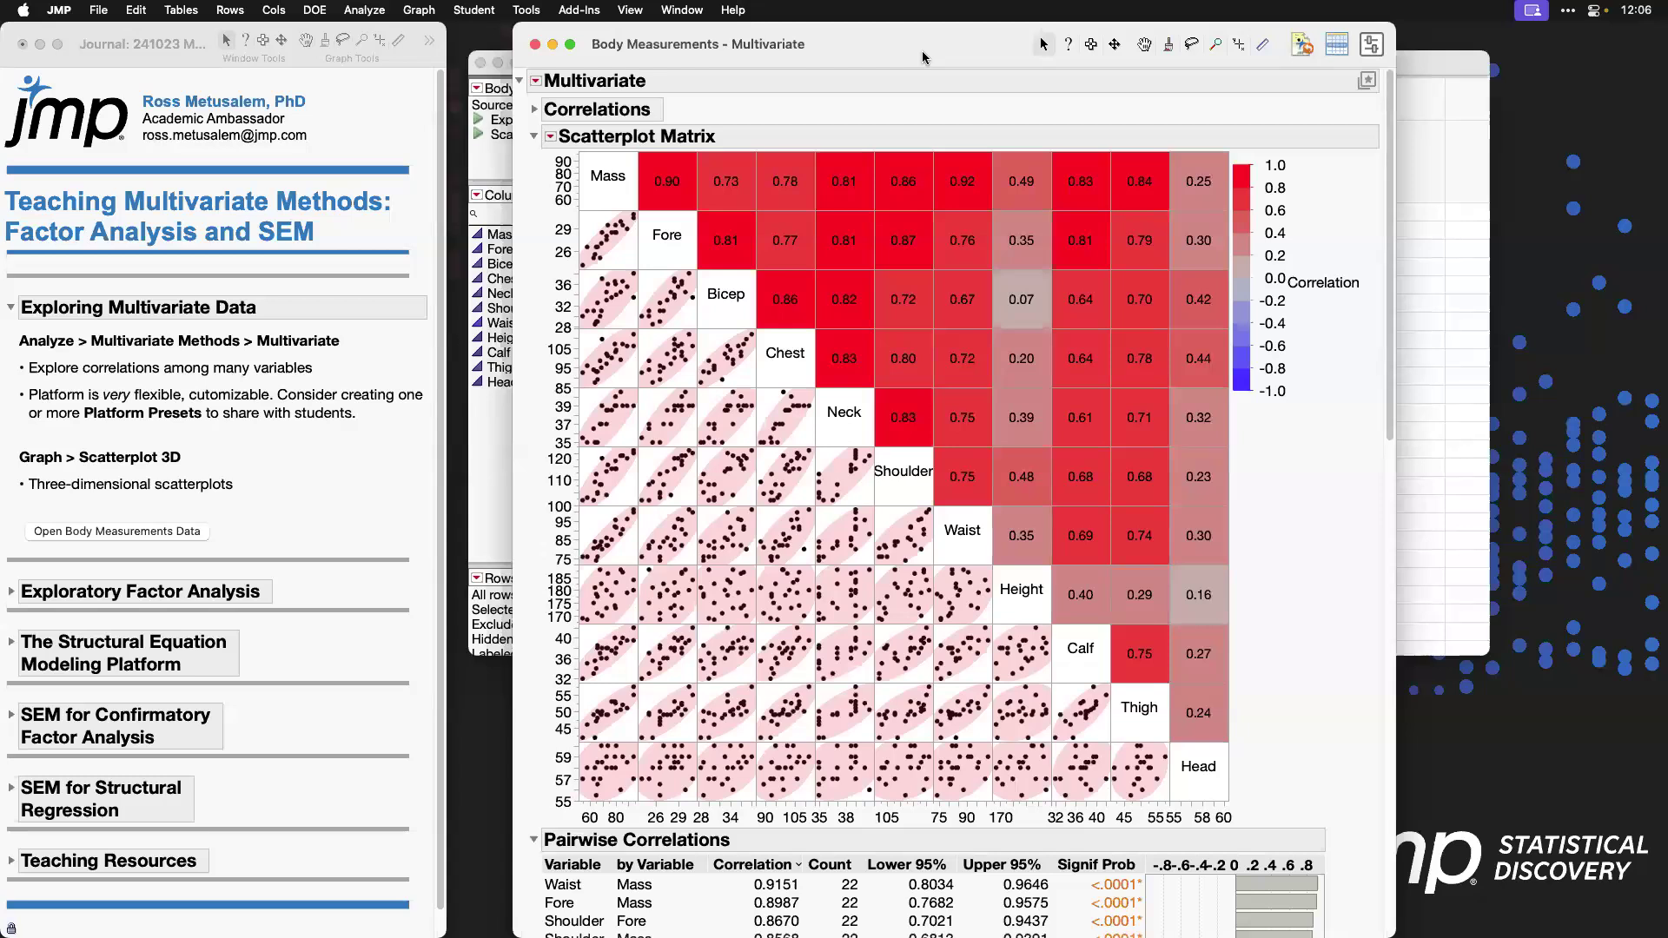
pyautogui.moveTo(625, 141); pyautogui.dragTo(709, 228)
pyautogui.moveTo(559, 201); pyautogui.dragTo(648, 279)
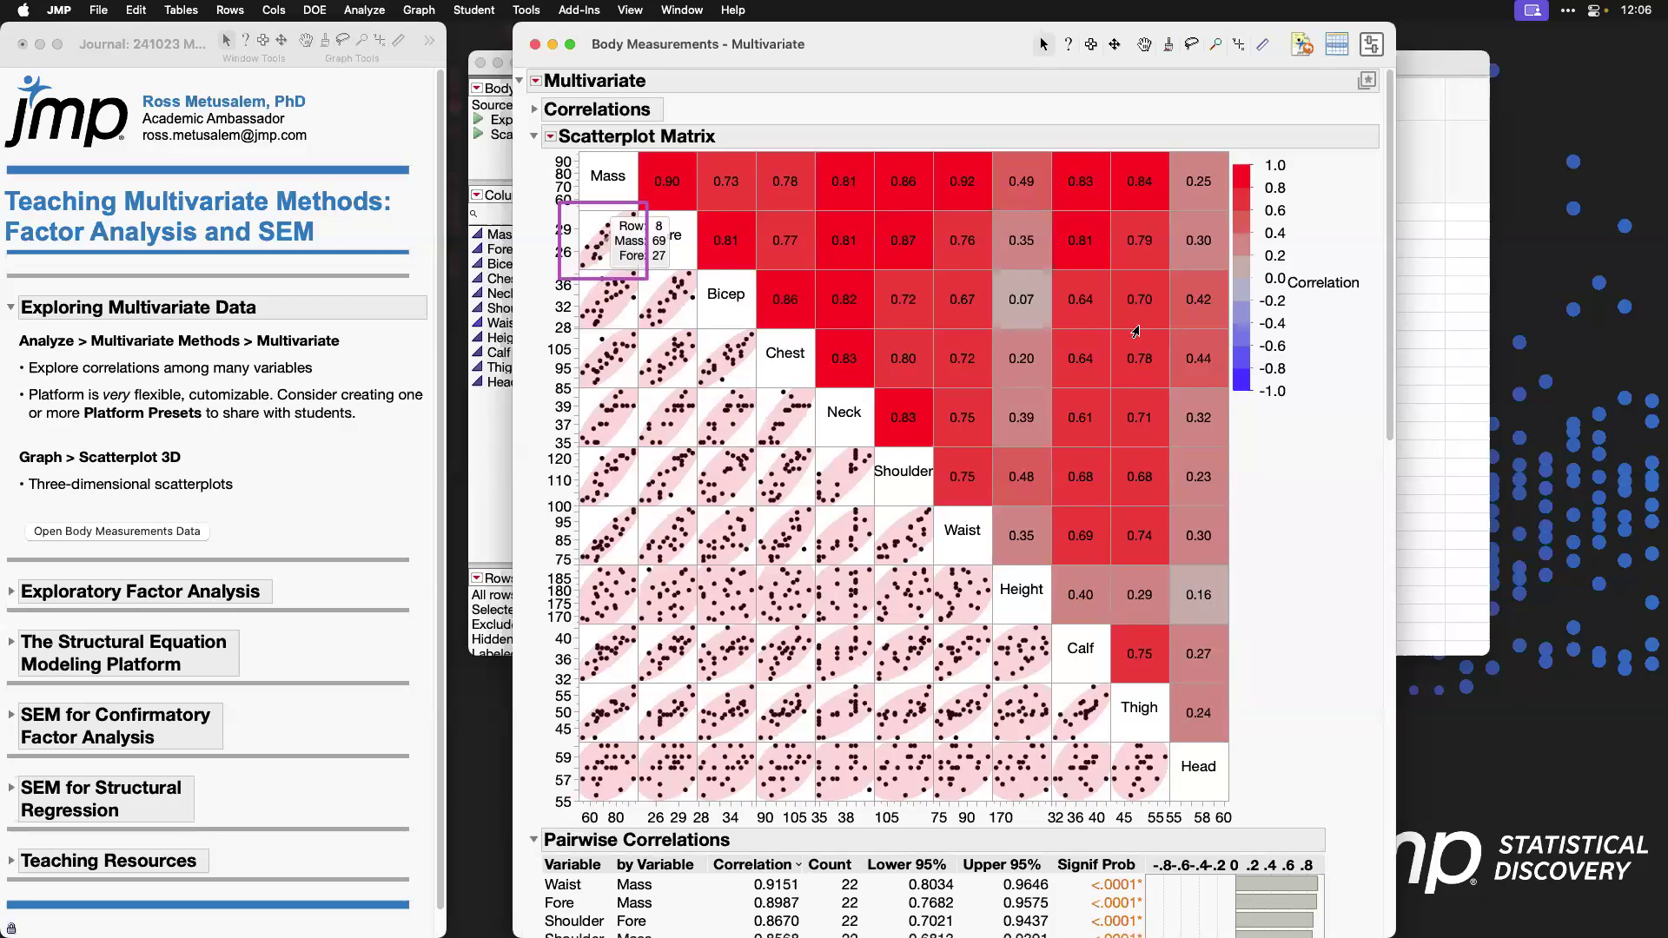
pyautogui.moveTo(1167, 134)
pyautogui.mouseDown()
pyautogui.moveTo(1209, 764)
pyautogui.moveTo(1239, 819)
pyautogui.mouseUp()
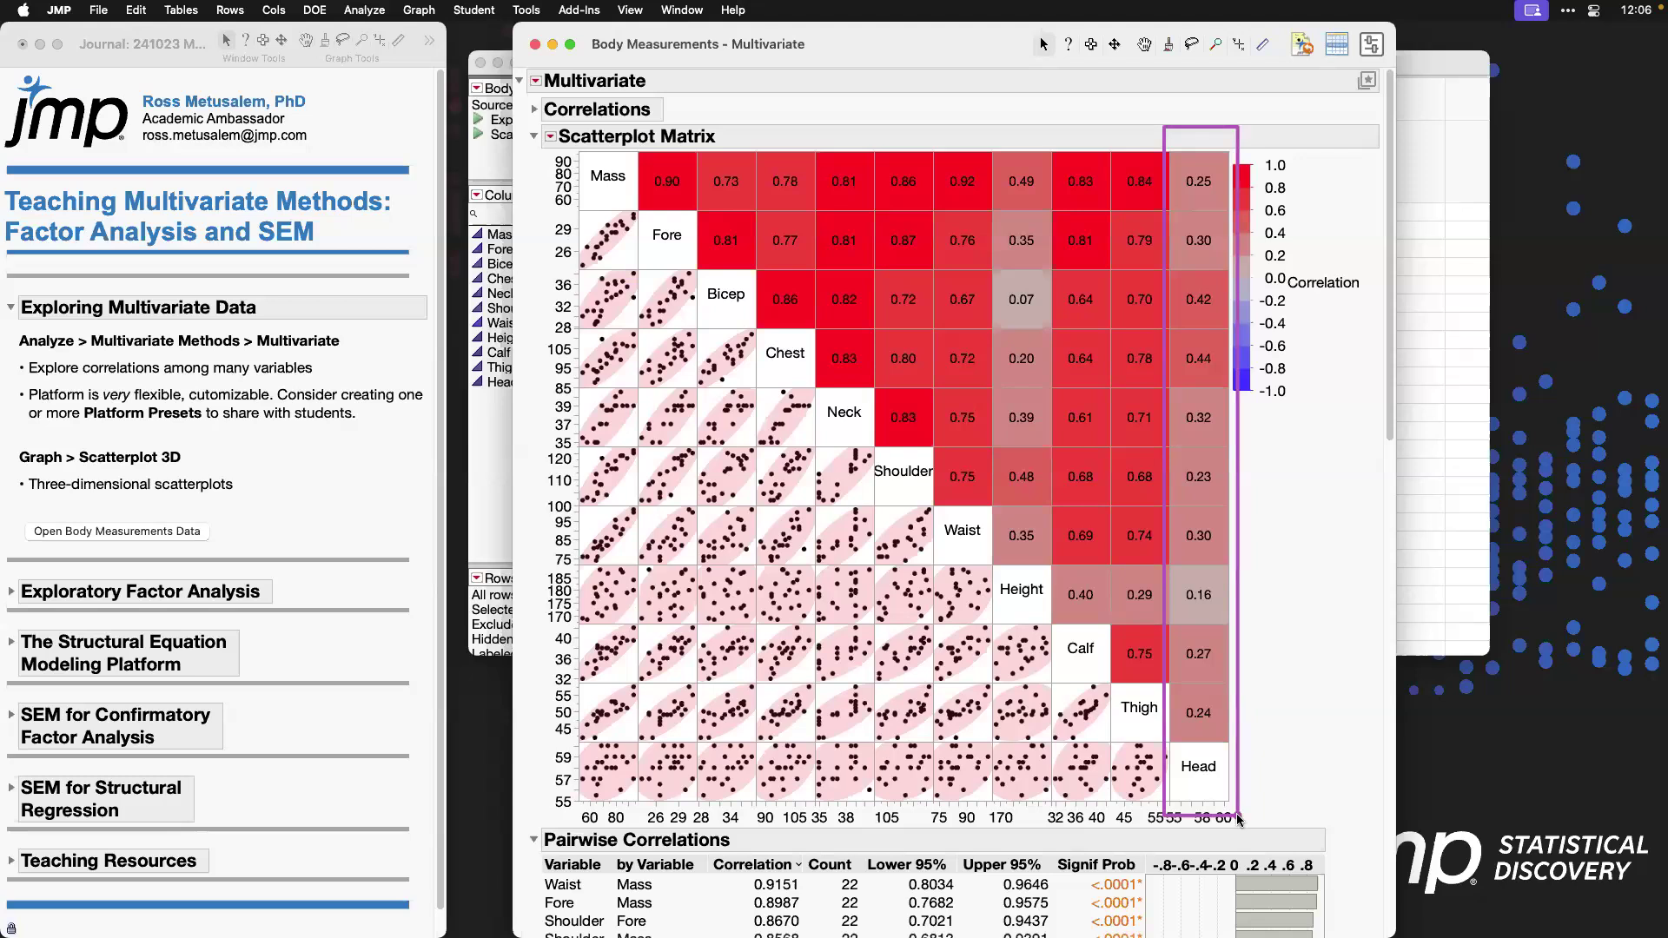
pyautogui.moveTo(984, 197); pyautogui.dragTo(1016, 344)
pyautogui.moveTo(1027, 477); pyautogui.dragTo(1055, 638)
pyautogui.press('Escape')
# Step: Review the Pairwise Correlations table and select the highest point in the Jackknife Distances plot
pyautogui.moveTo(1389, 236); pyautogui.dragTo(1395, 534)
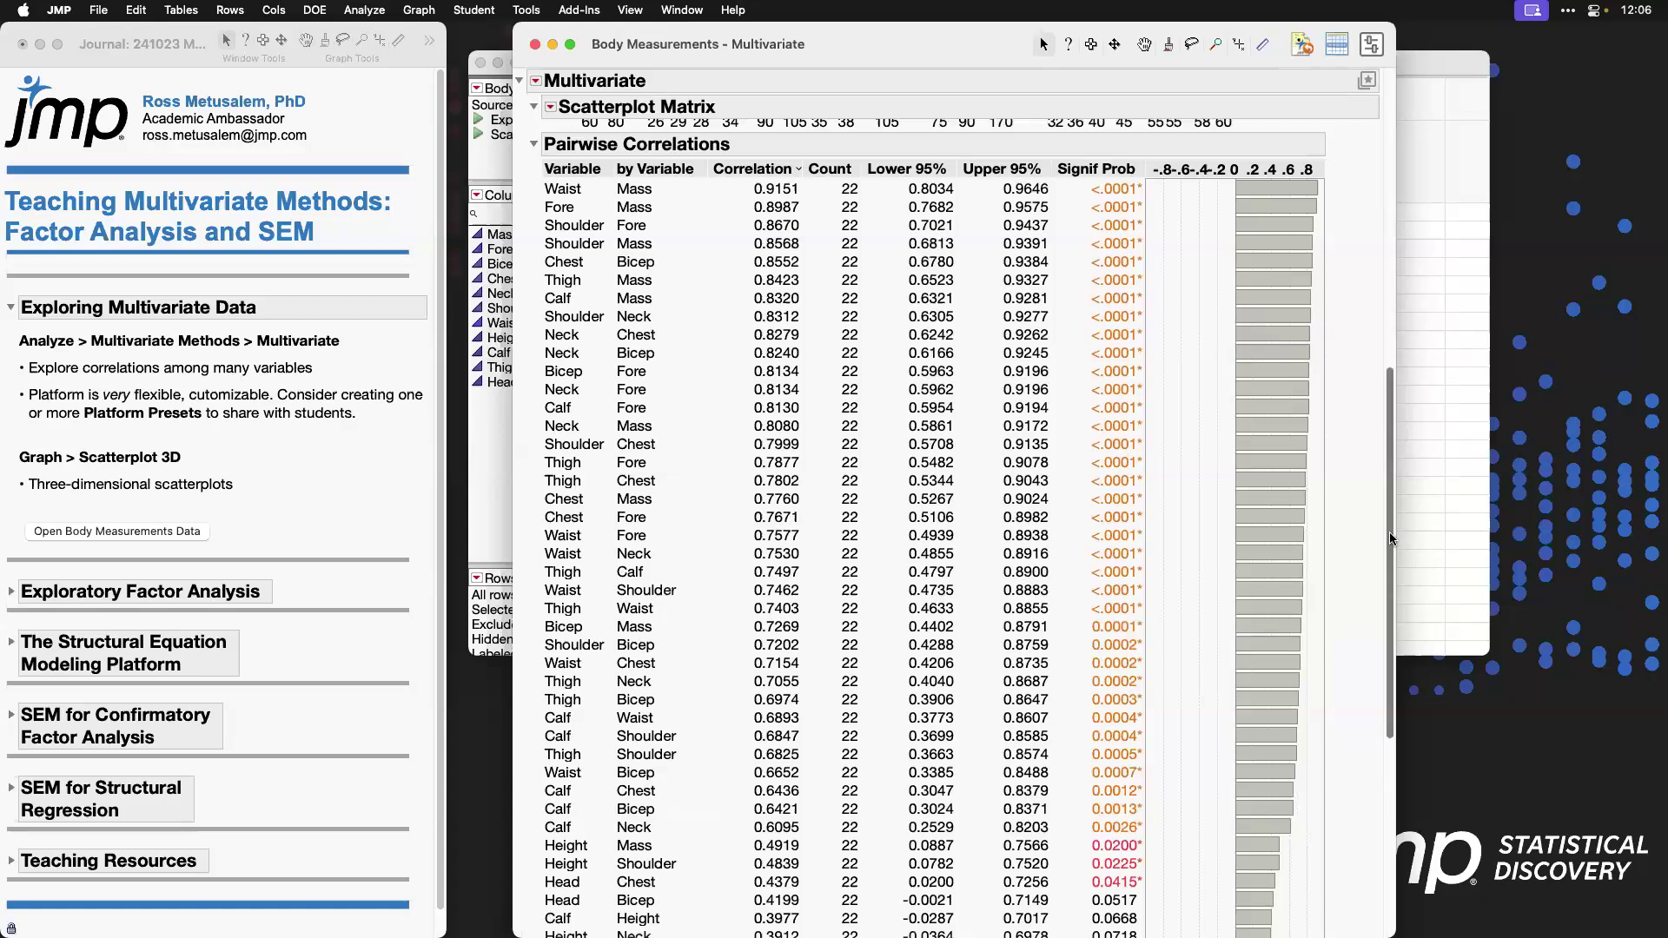
pyautogui.moveTo(1389, 543); pyautogui.dragTo(1156, 809)
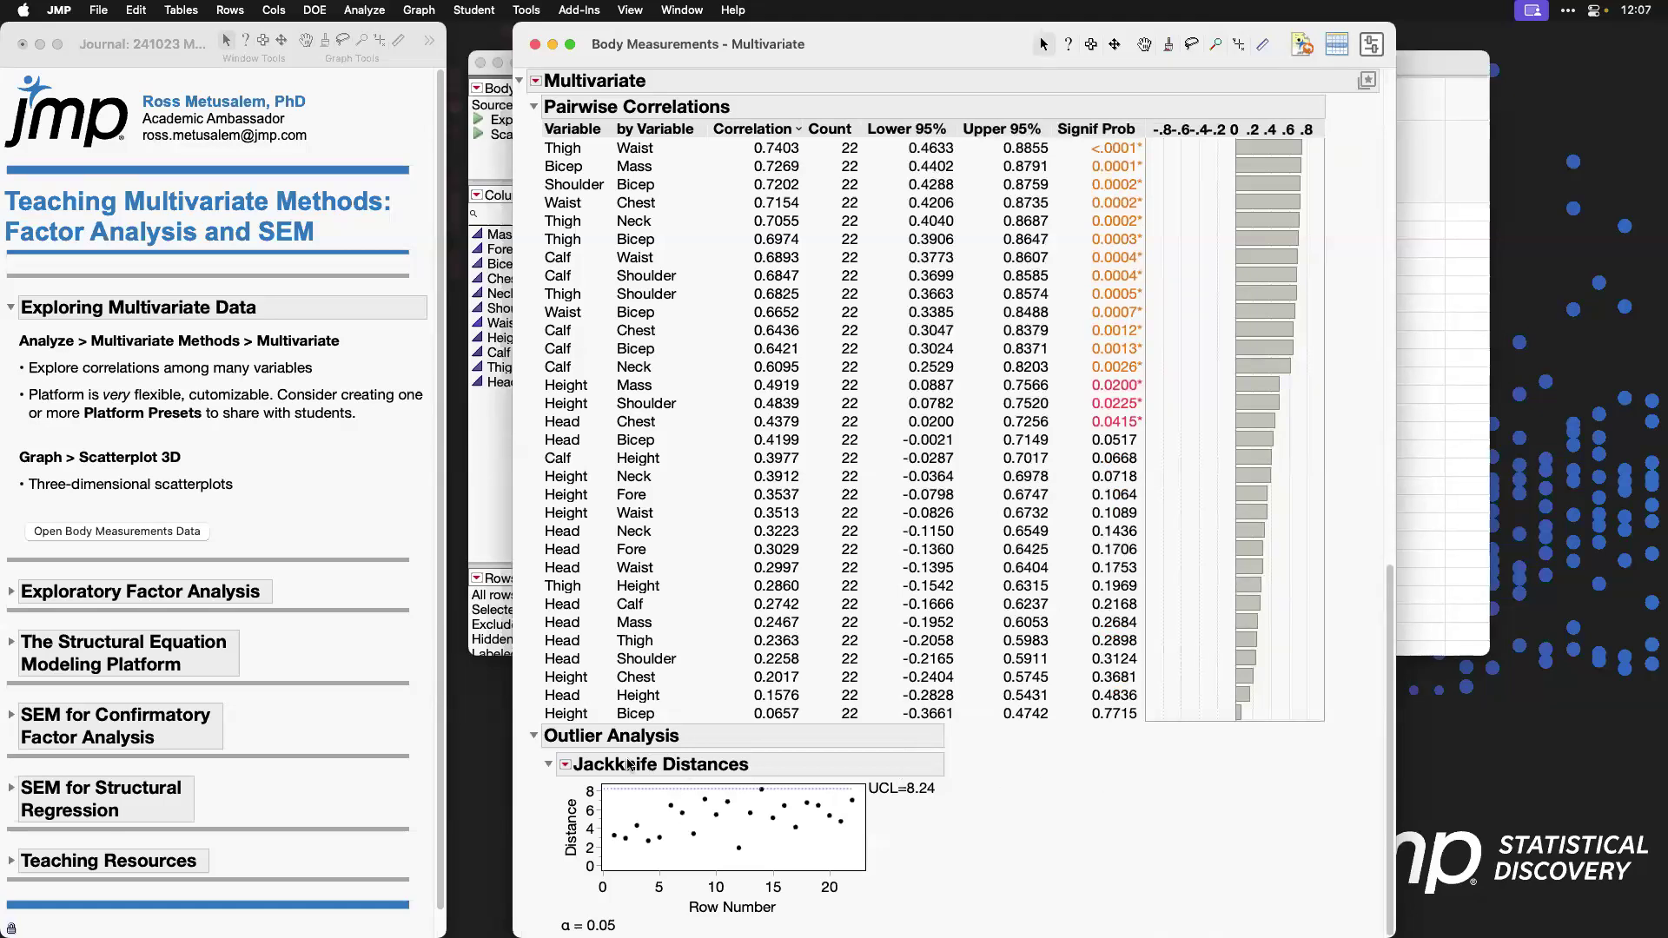
pyautogui.click(761, 791)
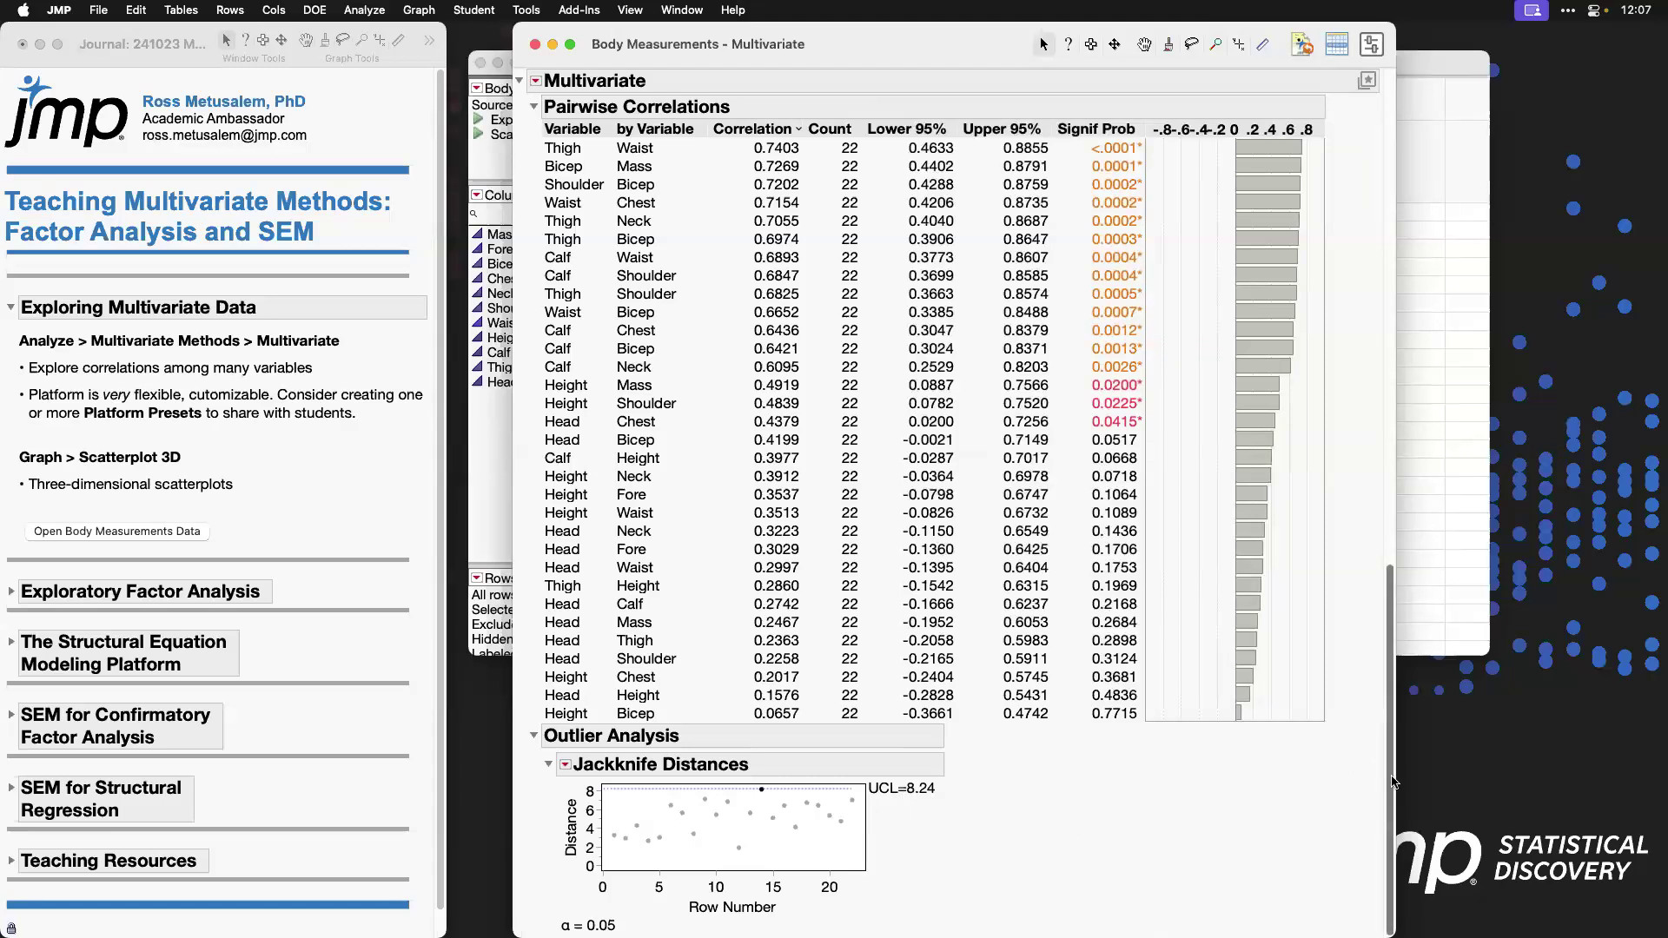
# Step: Examine the selected point in the Height row of the Scatterplot Matrix, clear the selection and close the report
pyautogui.moveTo(1392, 781); pyautogui.dragTo(1375, 243)
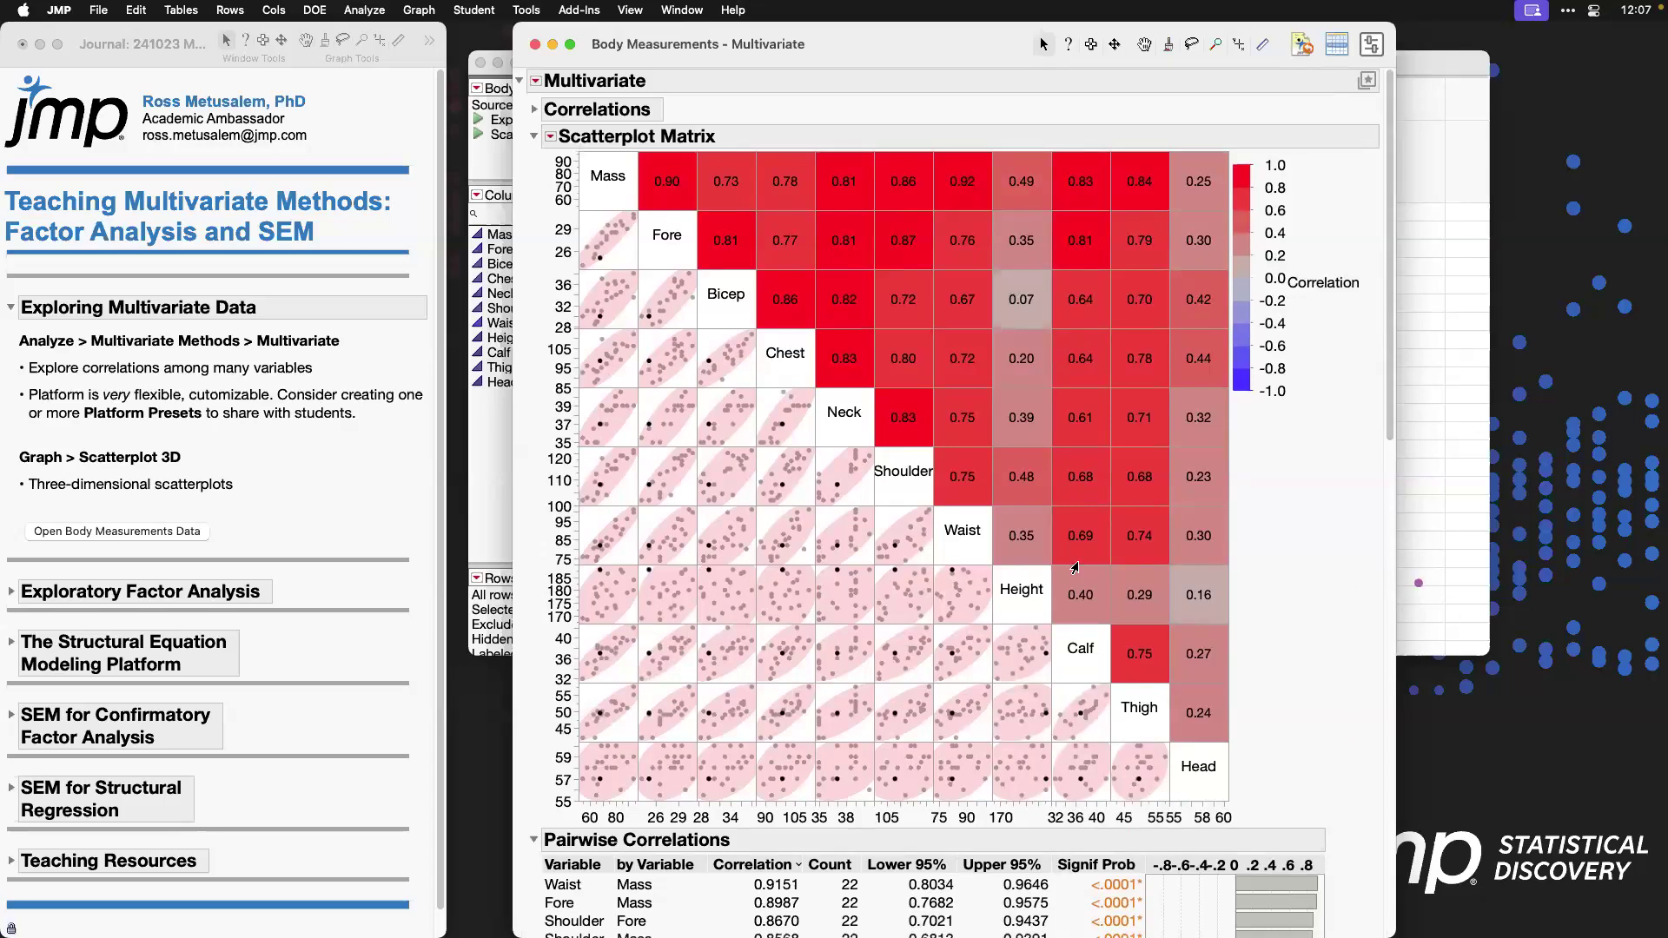
pyautogui.moveTo(533, 560); pyautogui.dragTo(1058, 632)
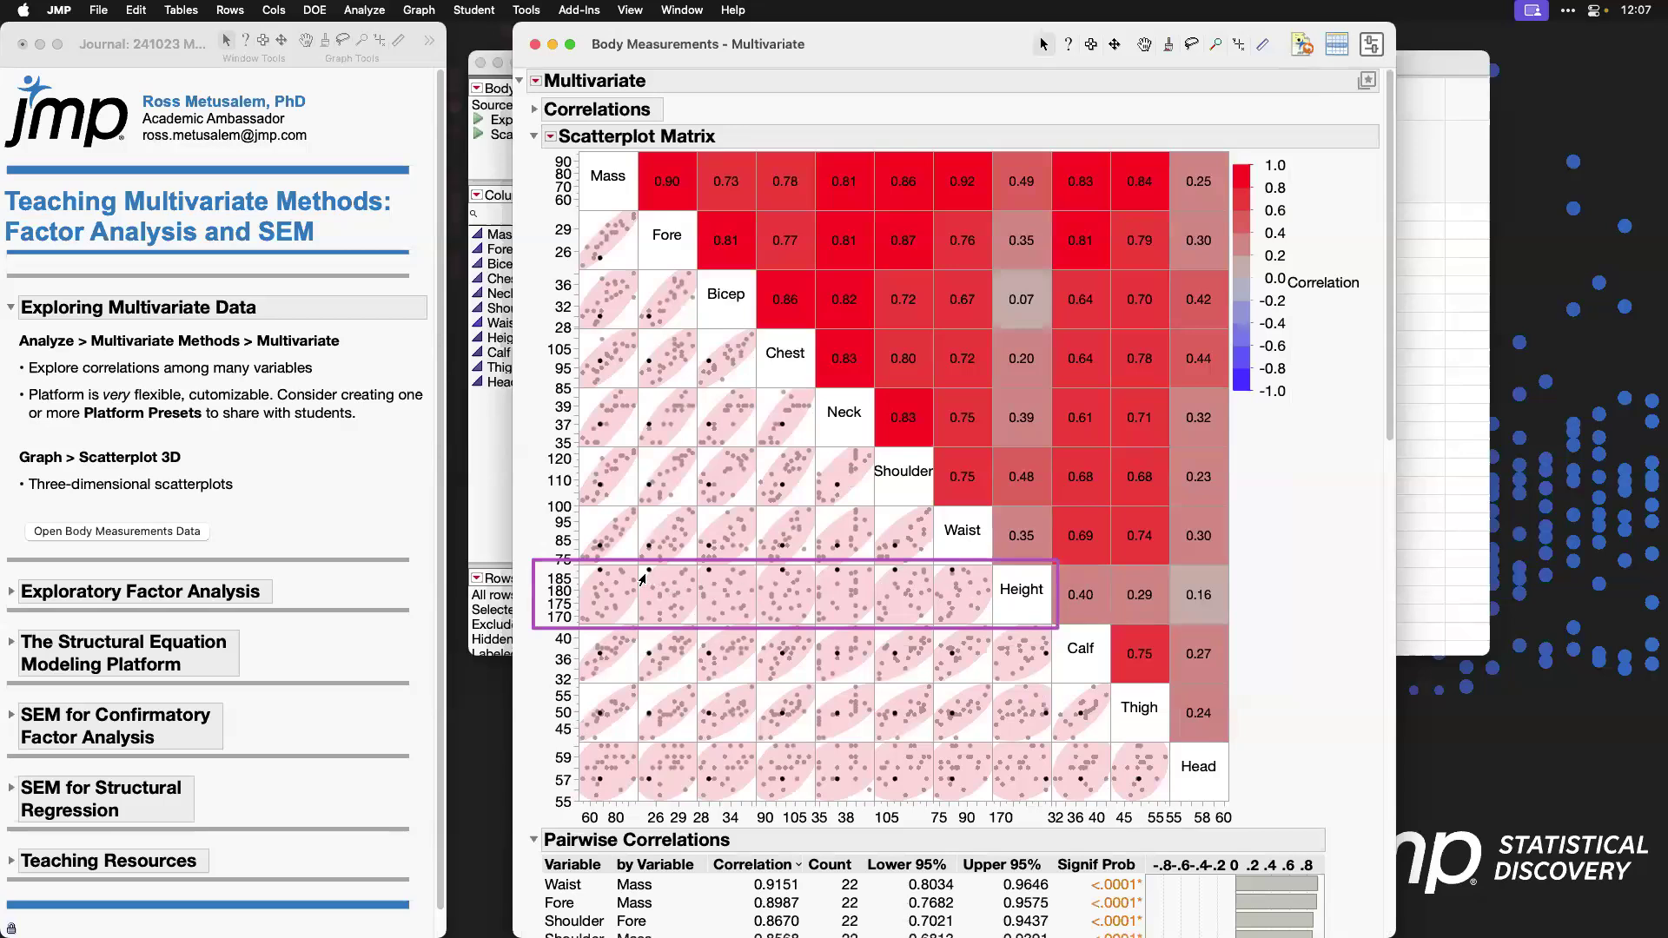
pyautogui.moveTo(648, 574)
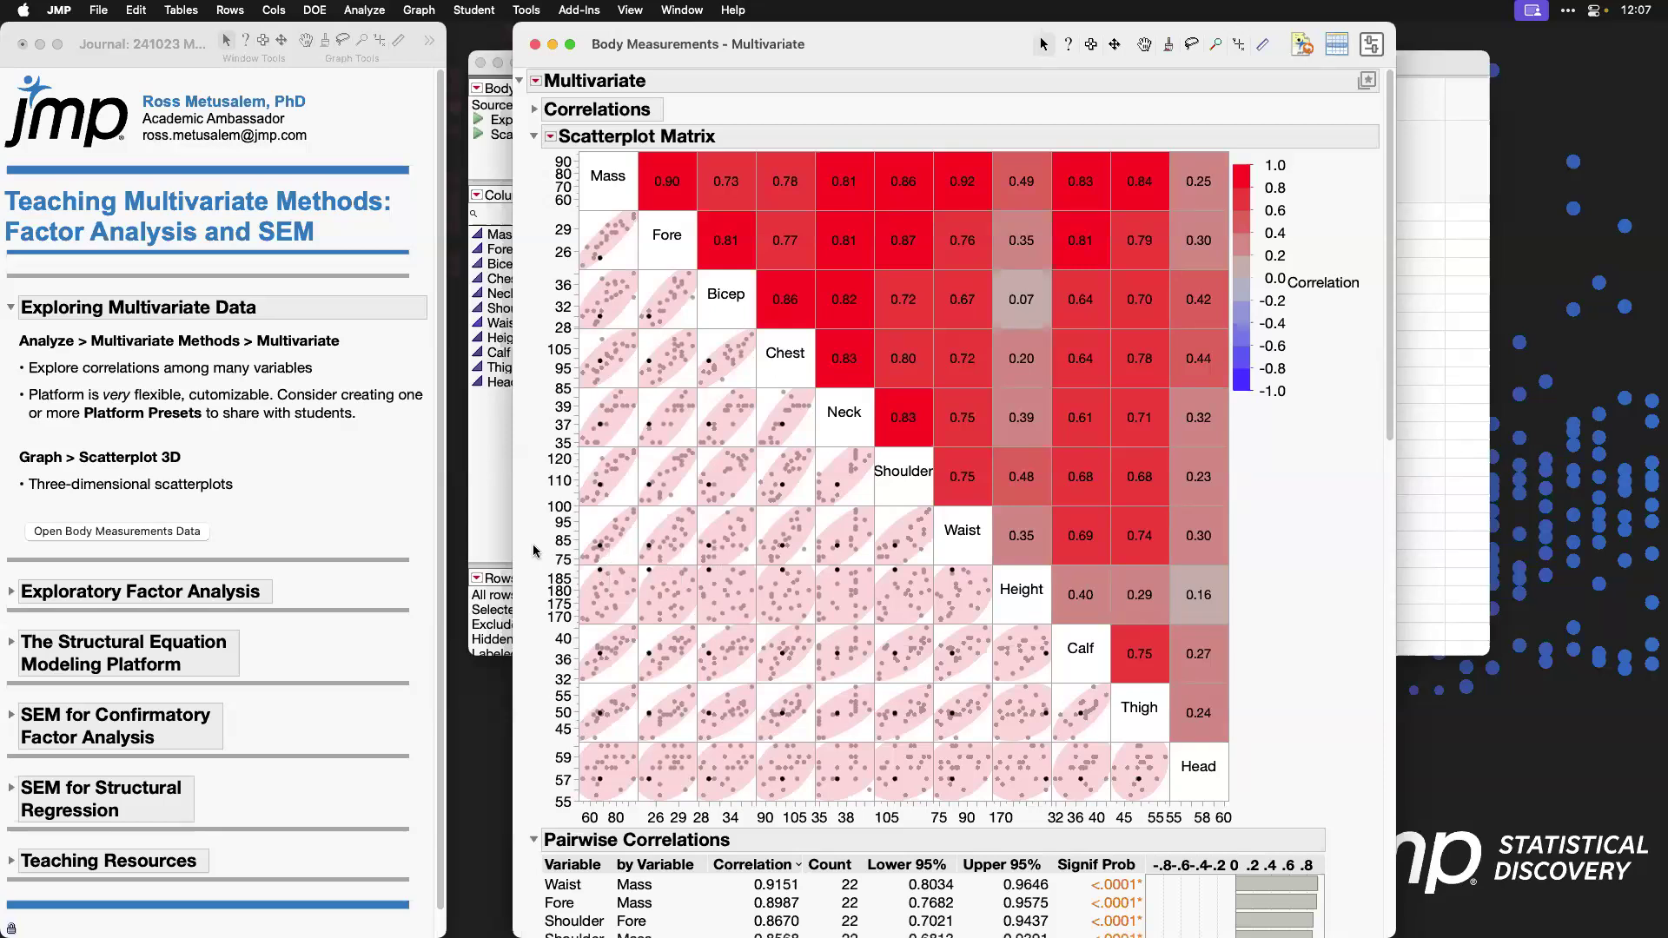
pyautogui.click(588, 523)
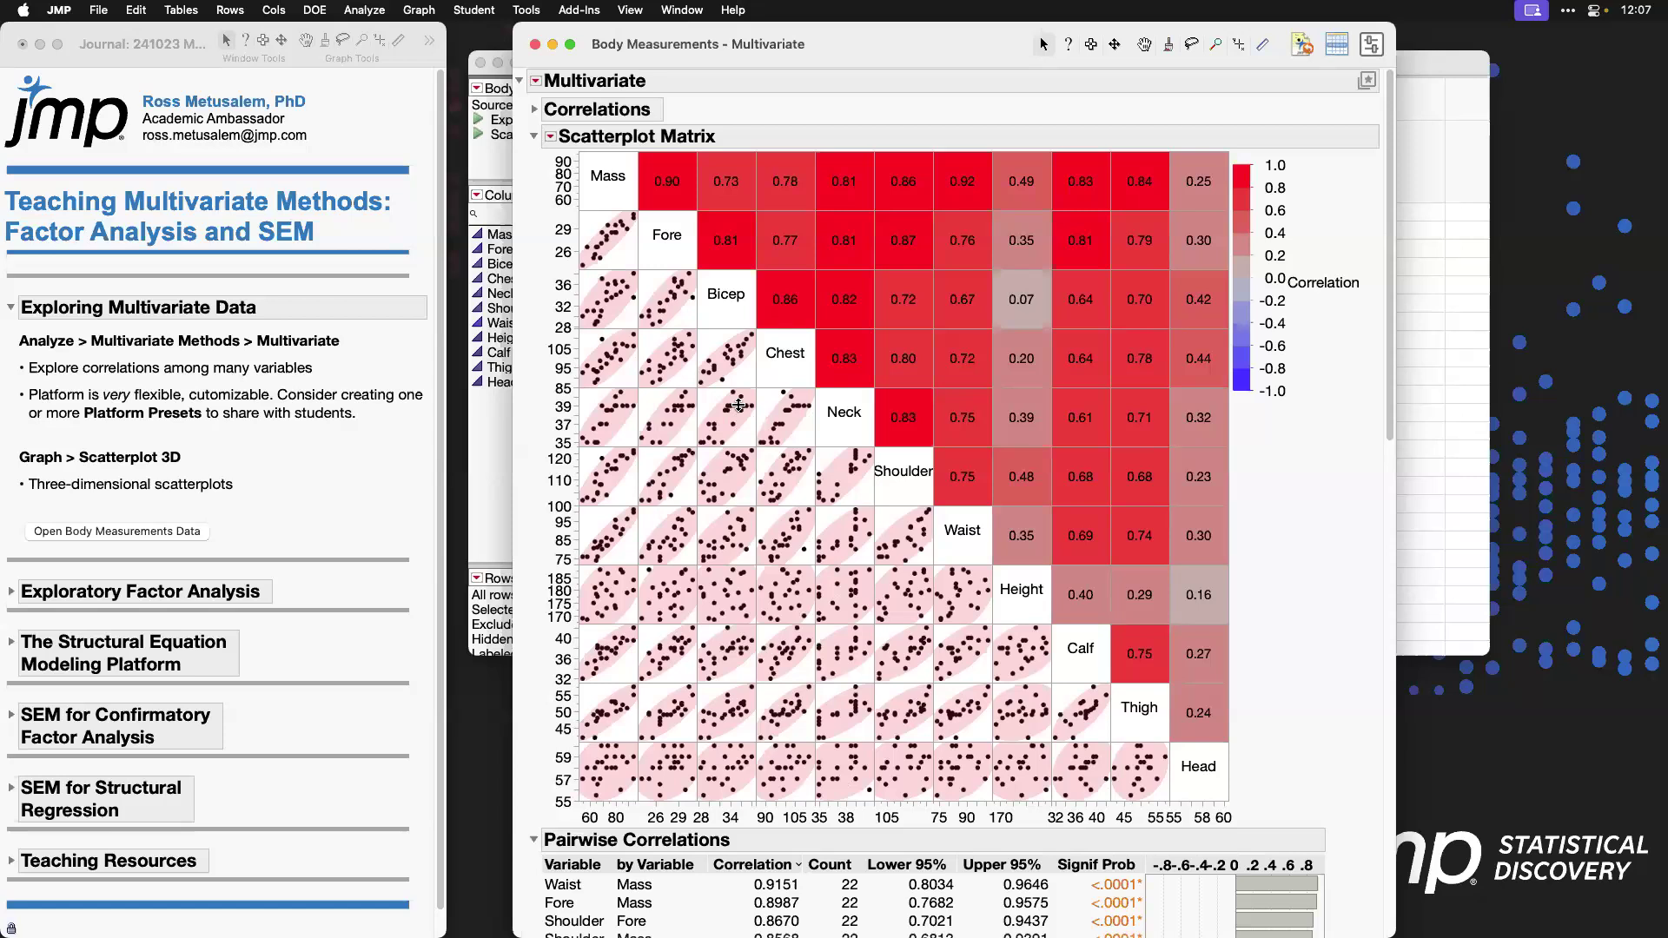
pyautogui.click(536, 45)
# Step: Run a Multivariate analysis with all 11 columns, Mass through Head, cast as Y
pyautogui.click(364, 10)
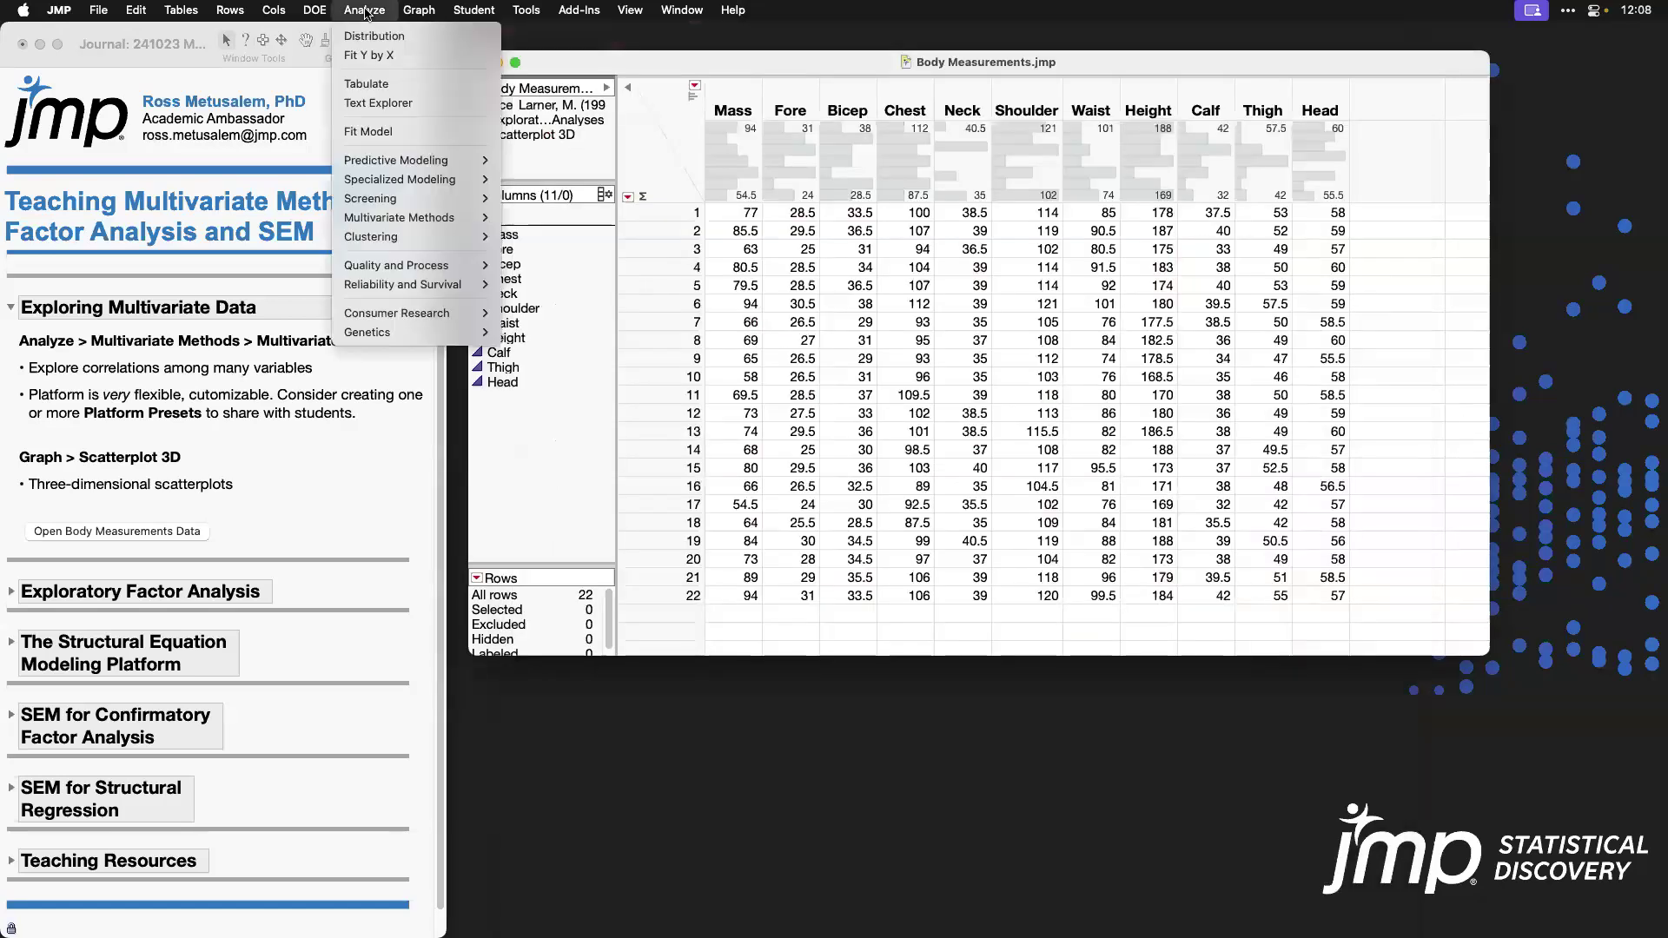
pyautogui.moveTo(434, 218)
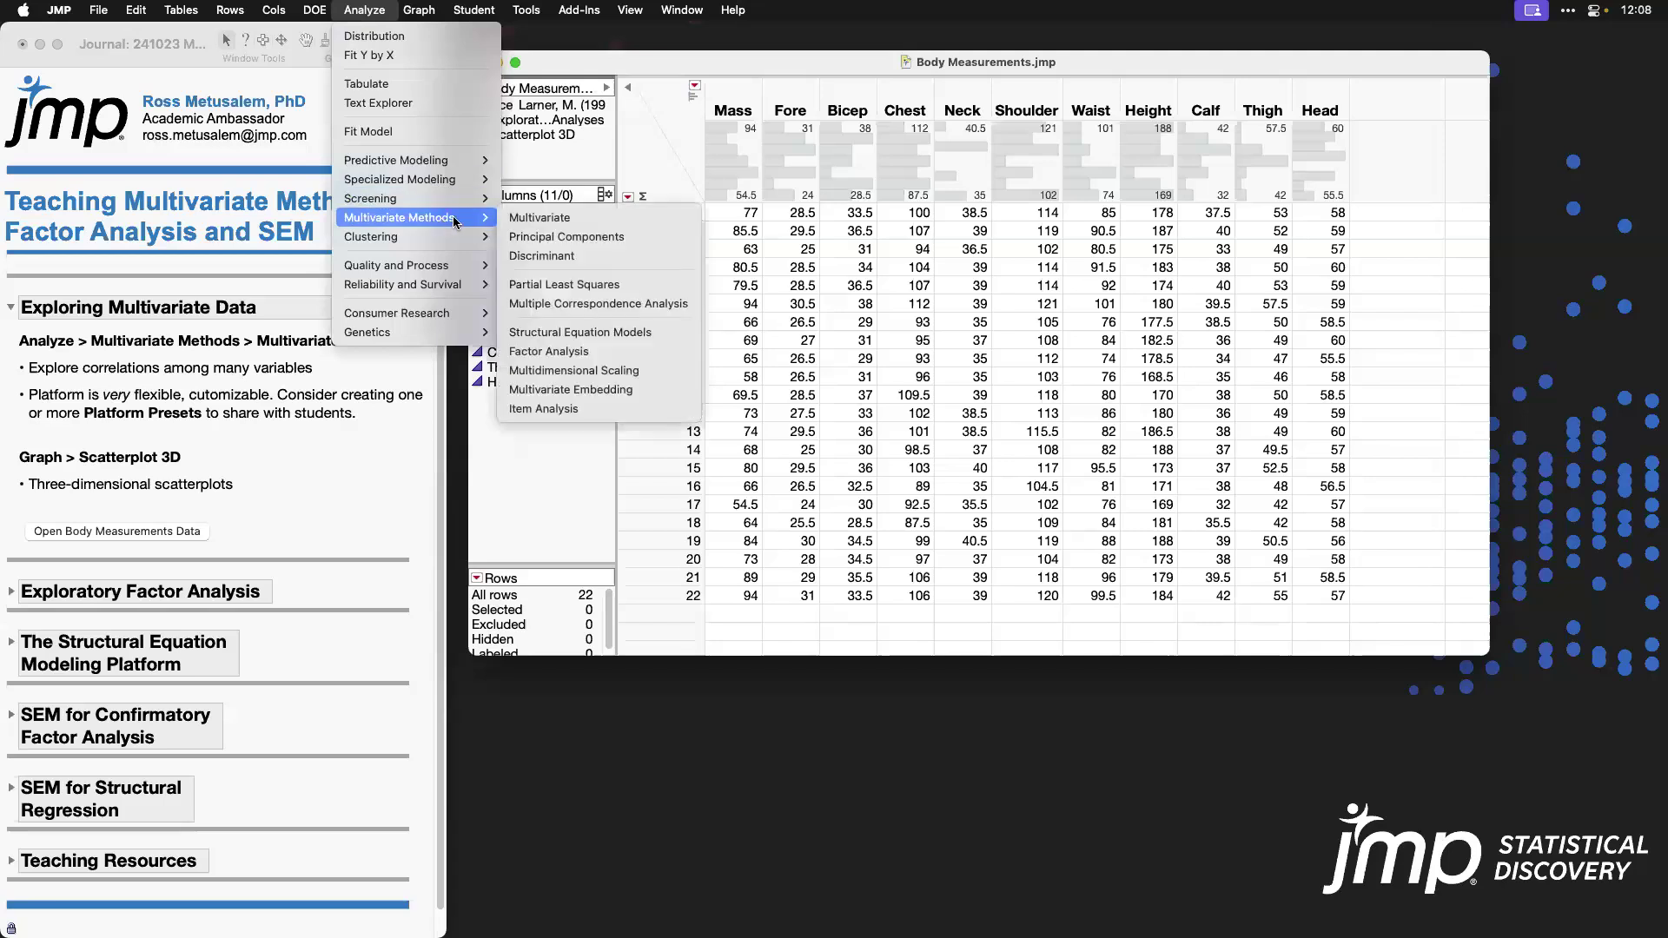
pyautogui.click(574, 218)
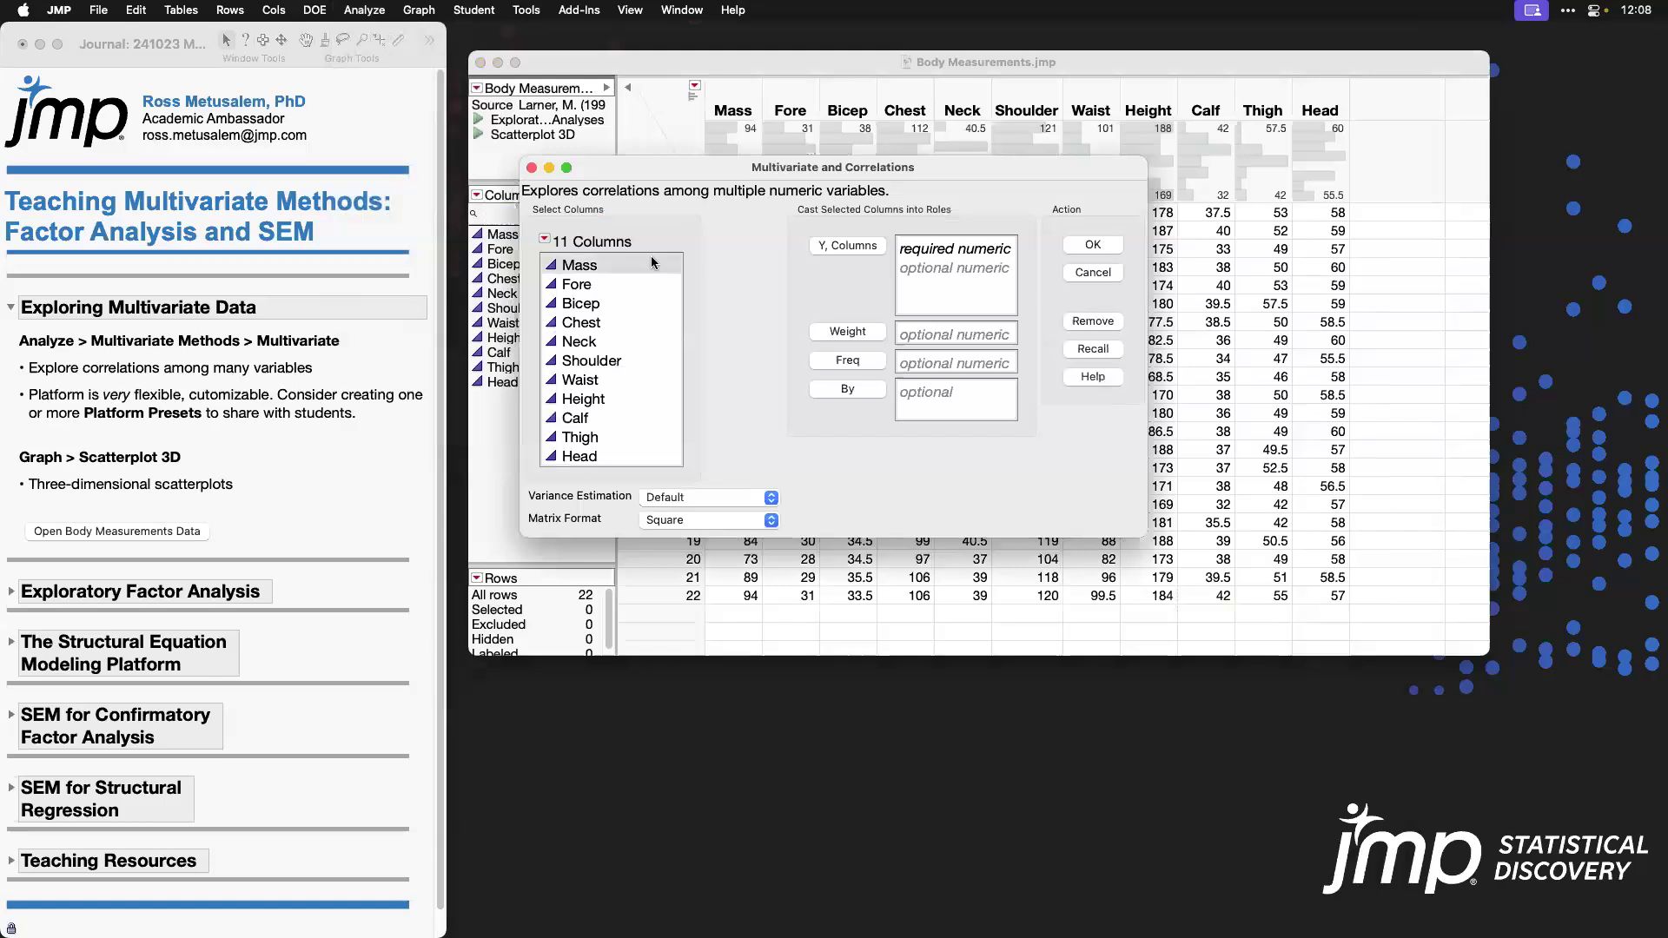
pyautogui.moveTo(653, 262); pyautogui.dragTo(669, 472)
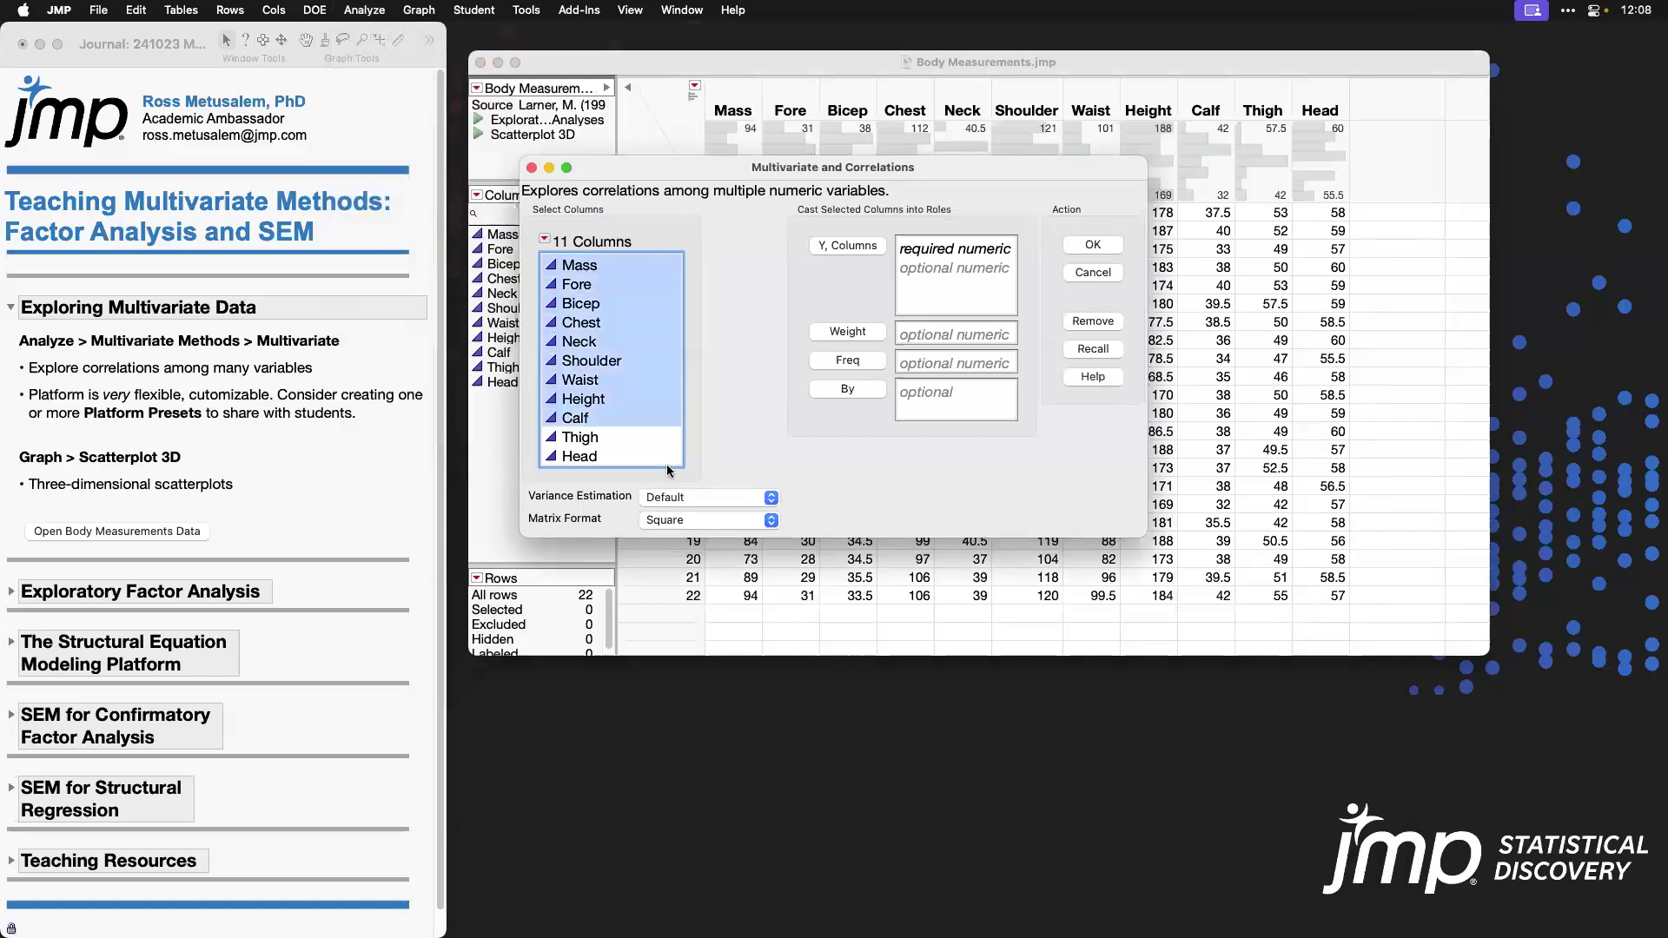
pyautogui.click(859, 249)
pyautogui.click(1091, 247)
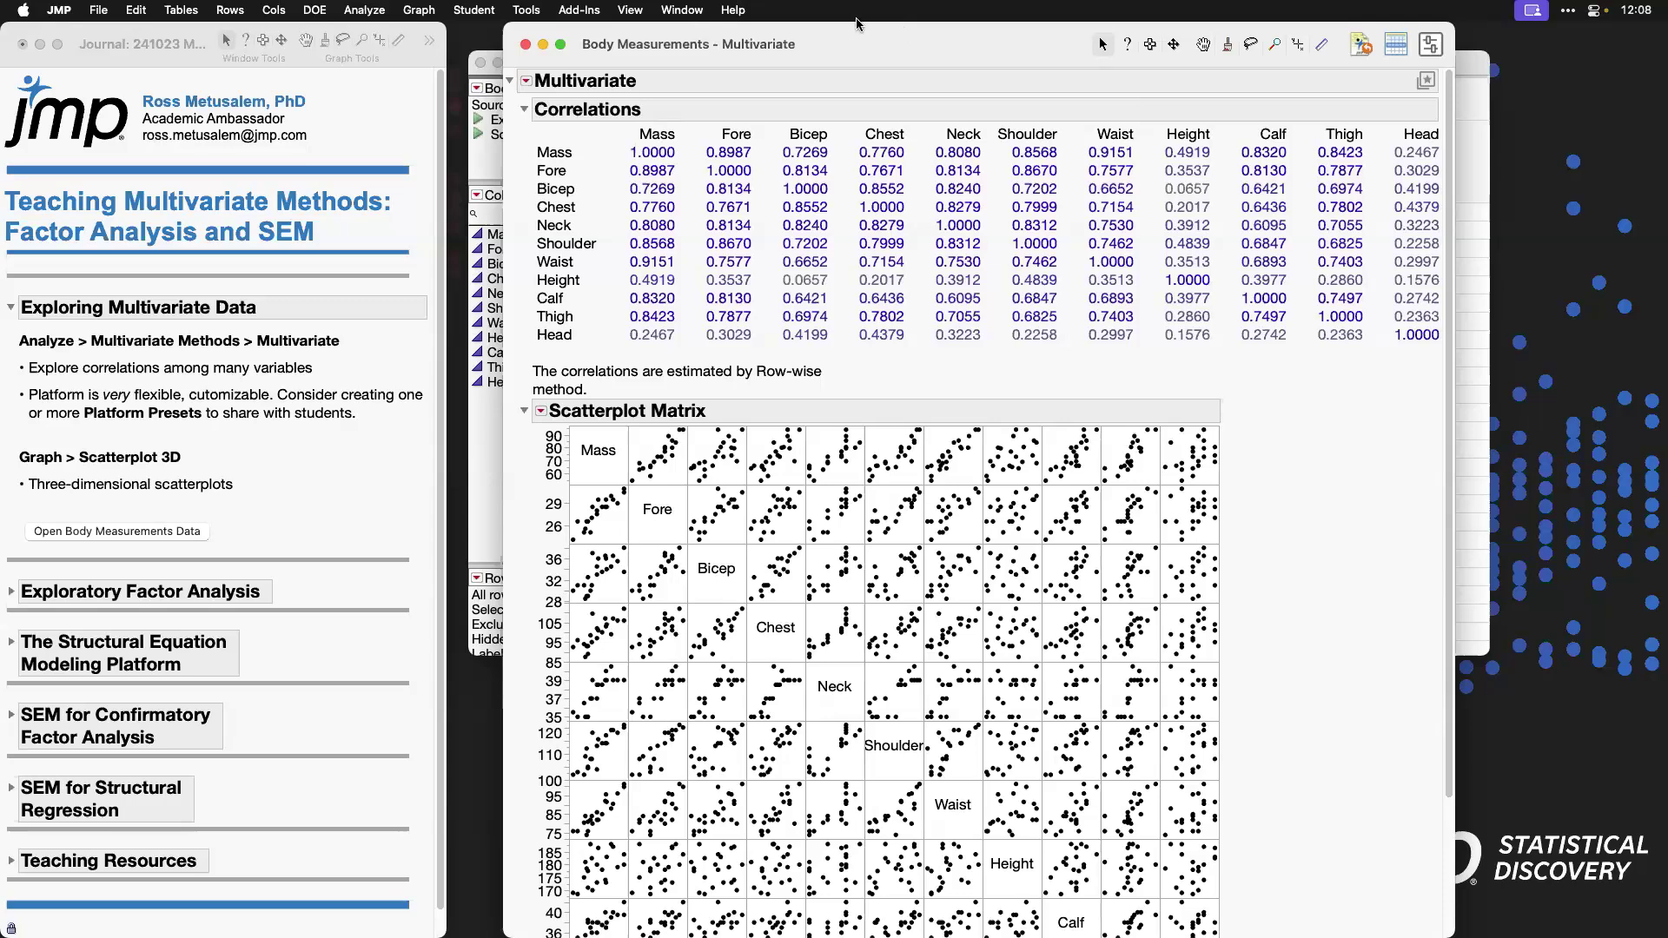
# Step: Review the Correlations table and the Scatterplot Matrix, and collapse the Correlations section of the report
pyautogui.moveTo(605, 144); pyautogui.dragTo(1395, 341)
pyautogui.scroll(-5, 1338, 478)
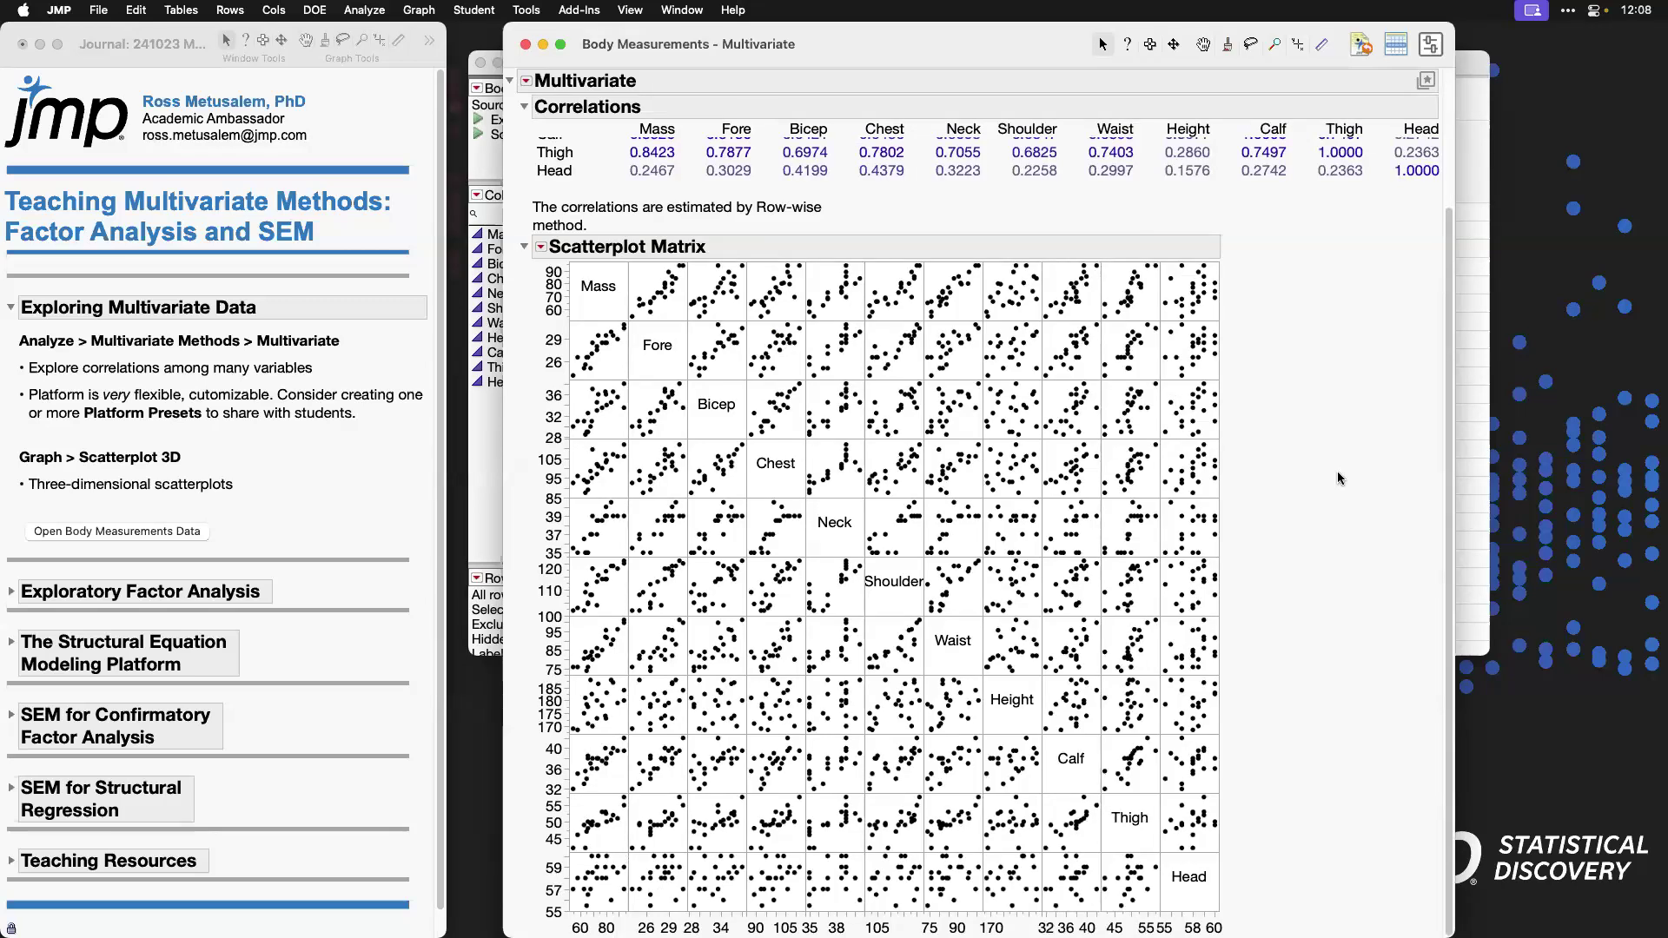
pyautogui.scroll(5, 1329, 466)
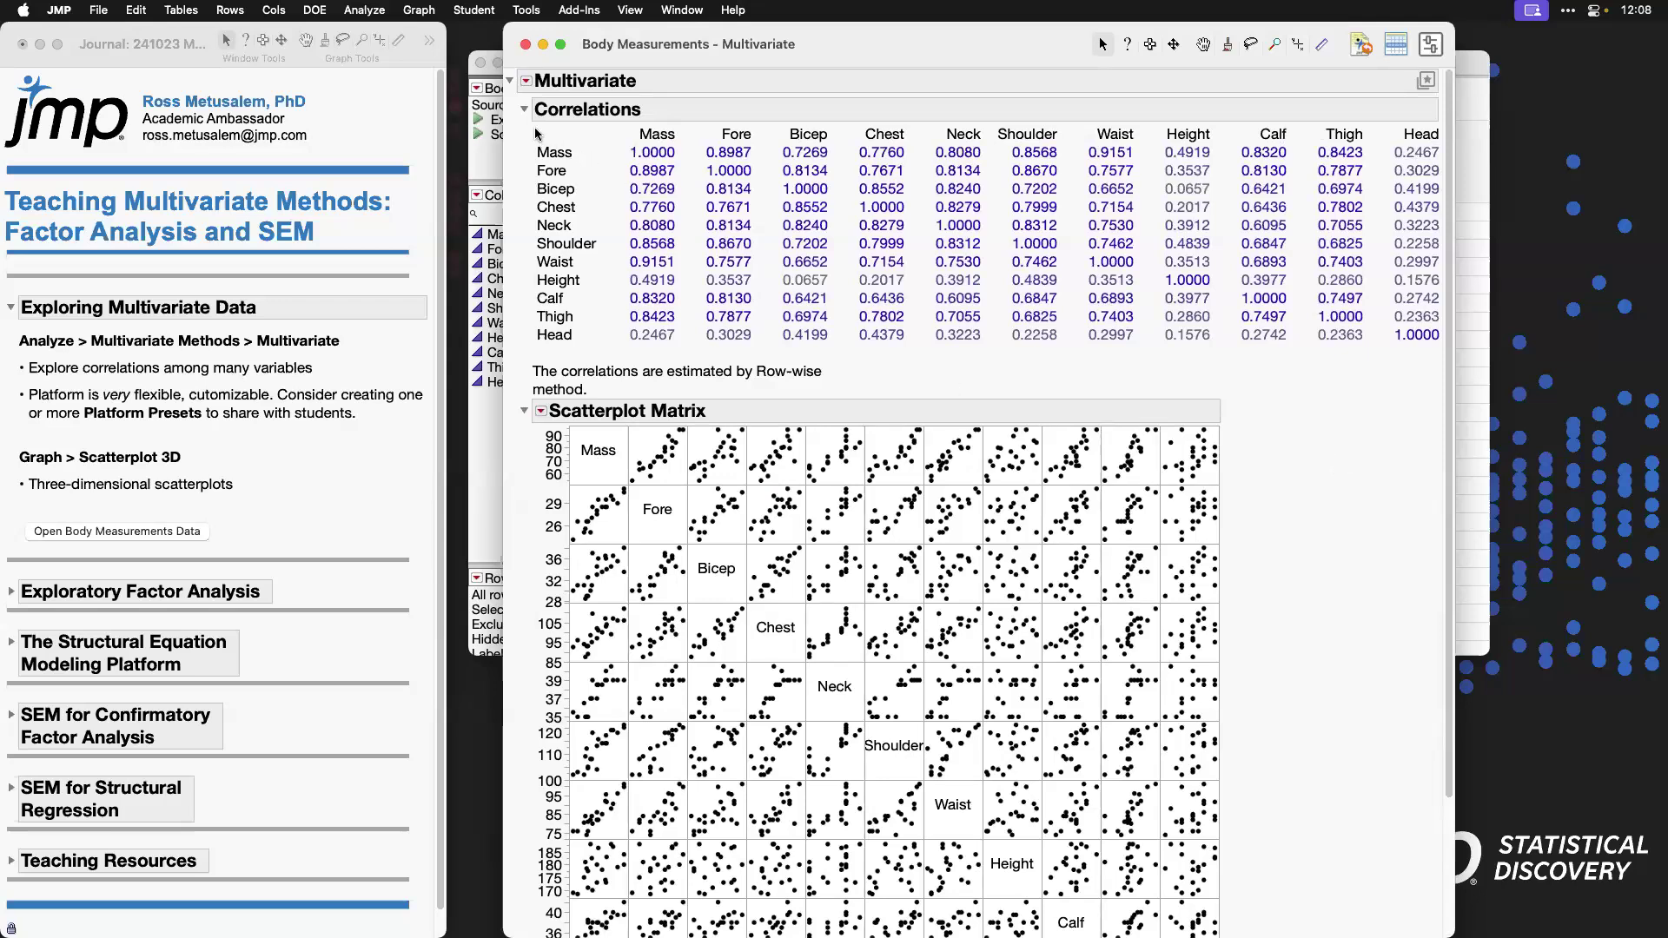
pyautogui.moveTo(520, 129); pyautogui.dragTo(1445, 352)
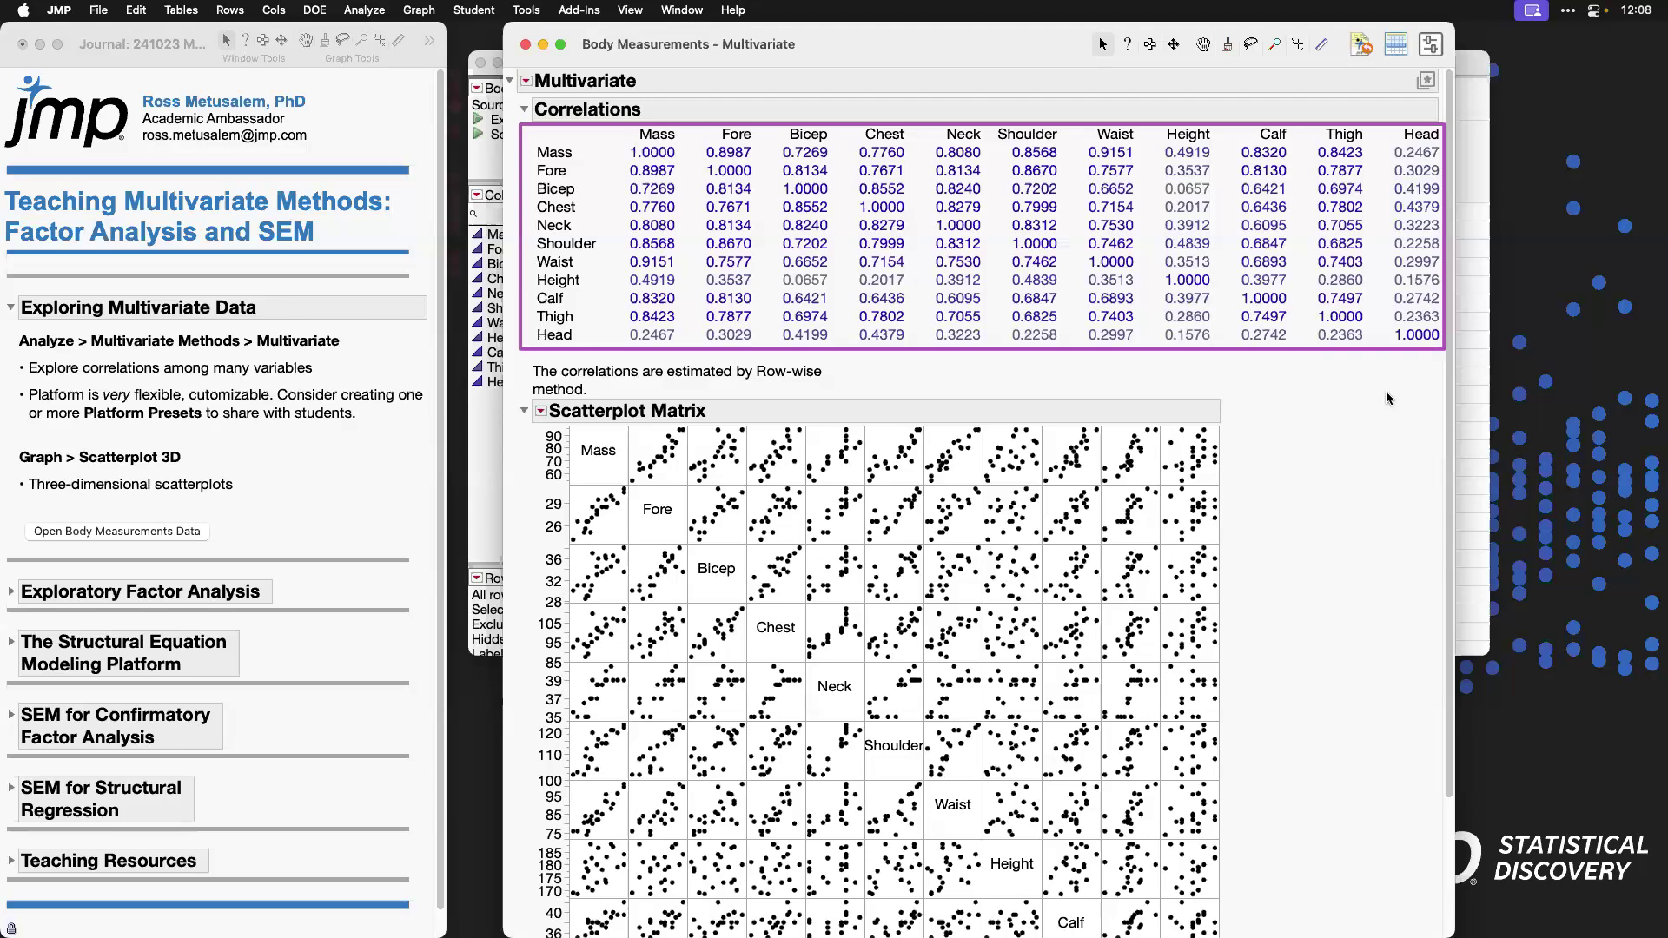
pyautogui.click(526, 110)
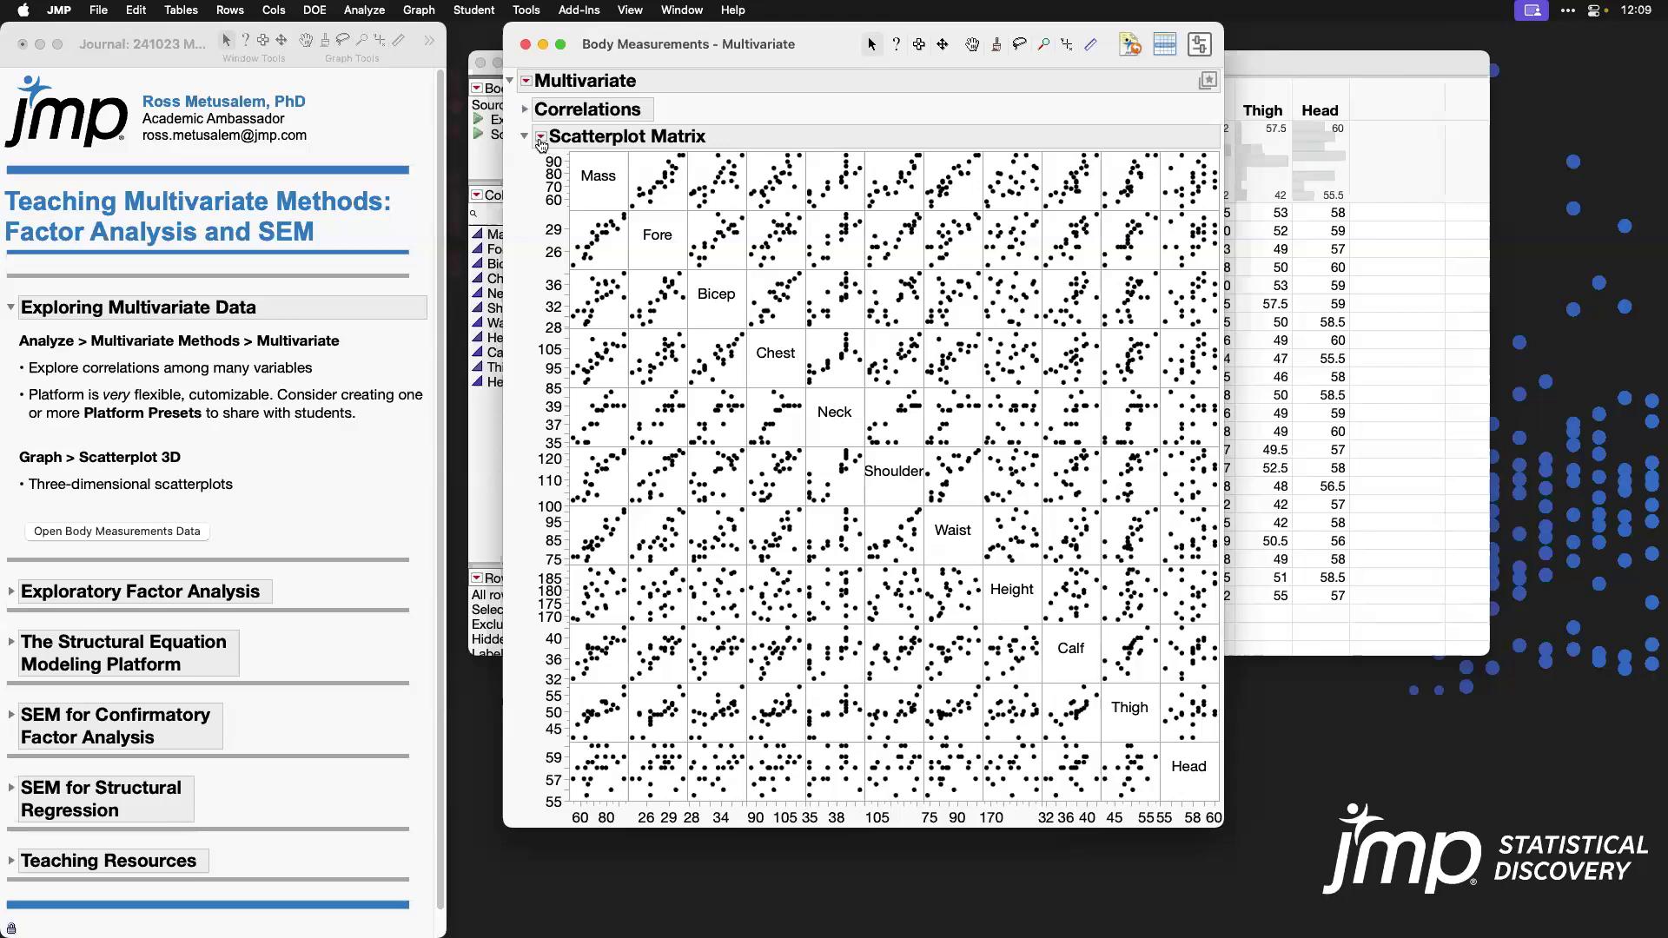
pyautogui.click(541, 136)
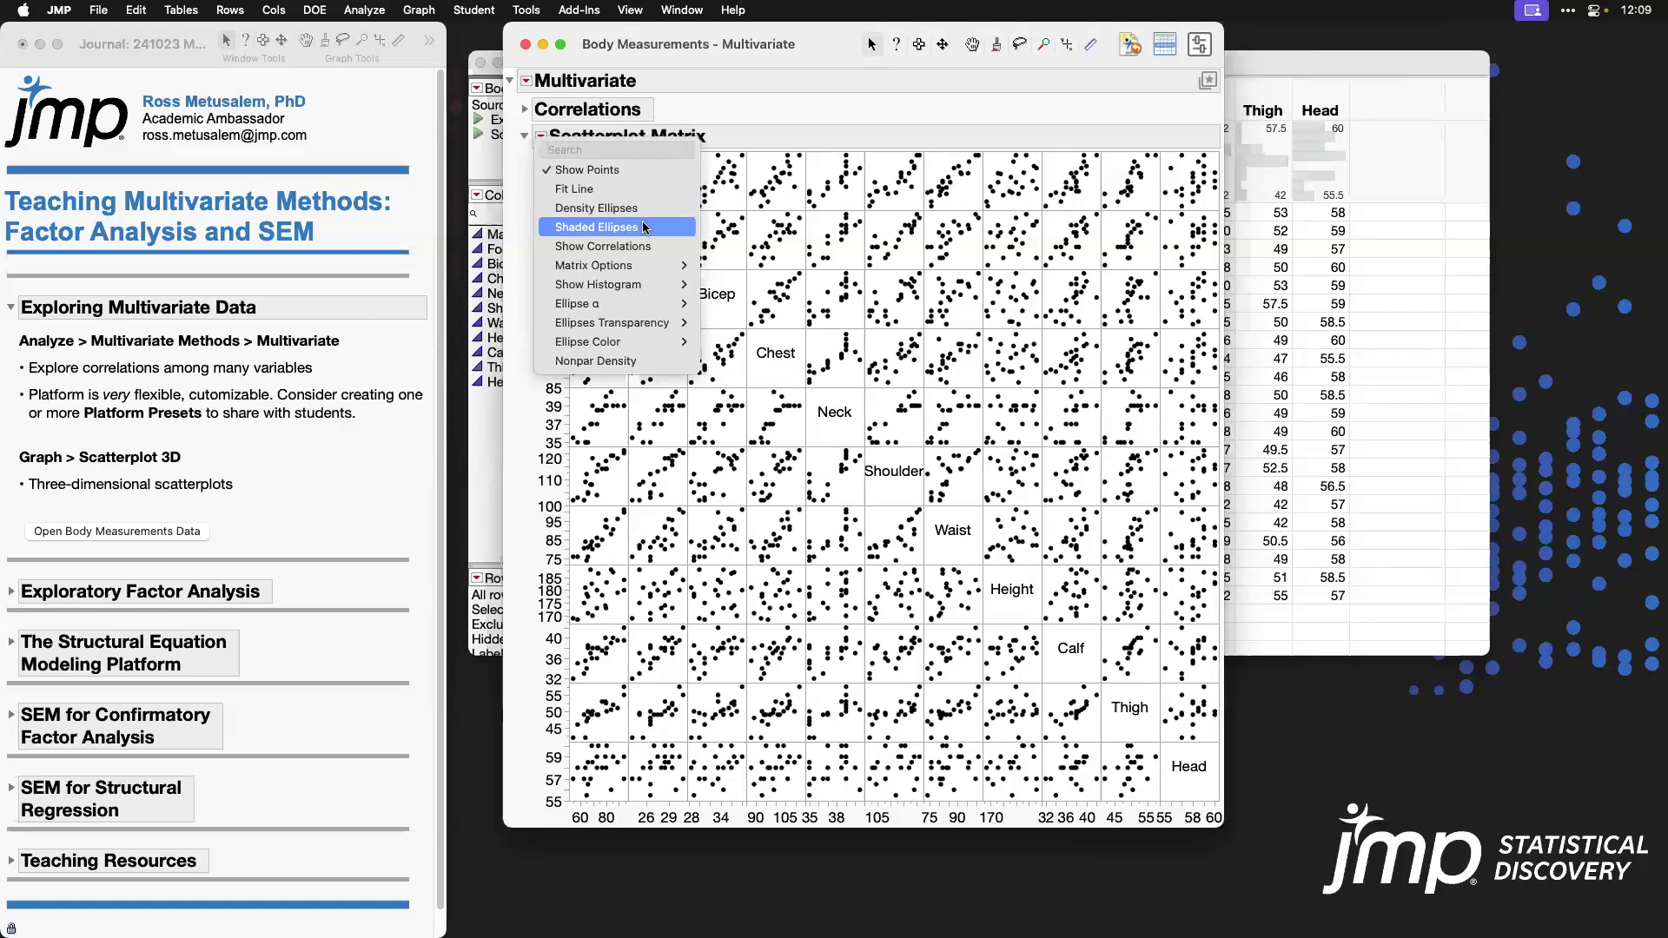
pyautogui.click(735, 118)
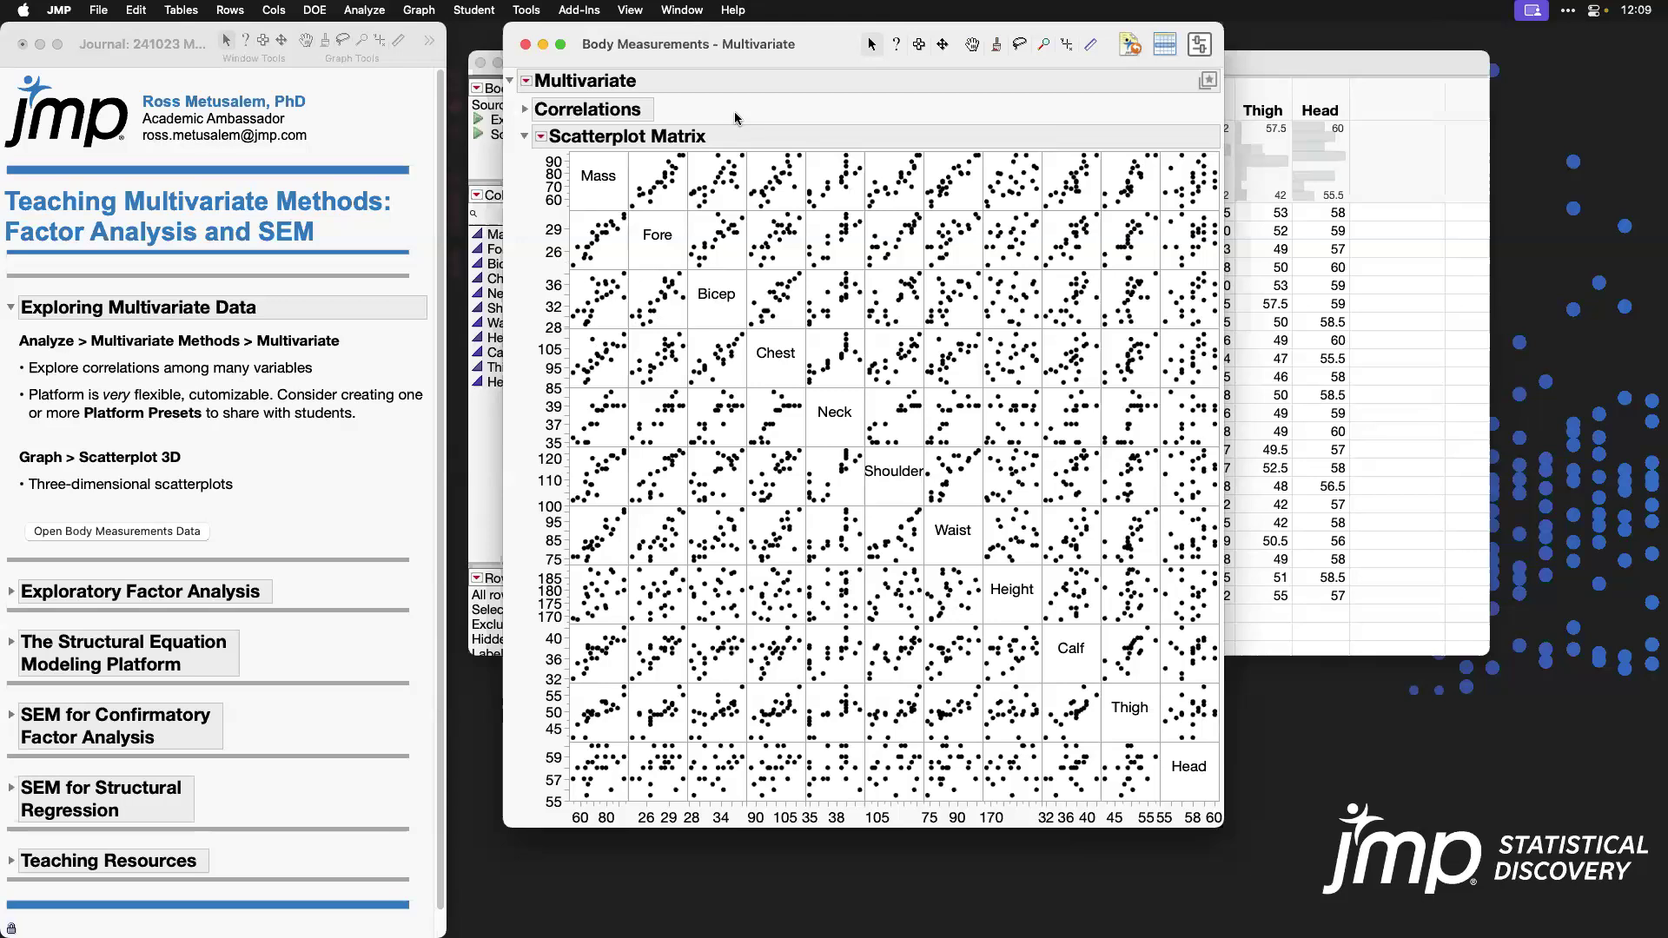
pyautogui.click(542, 139)
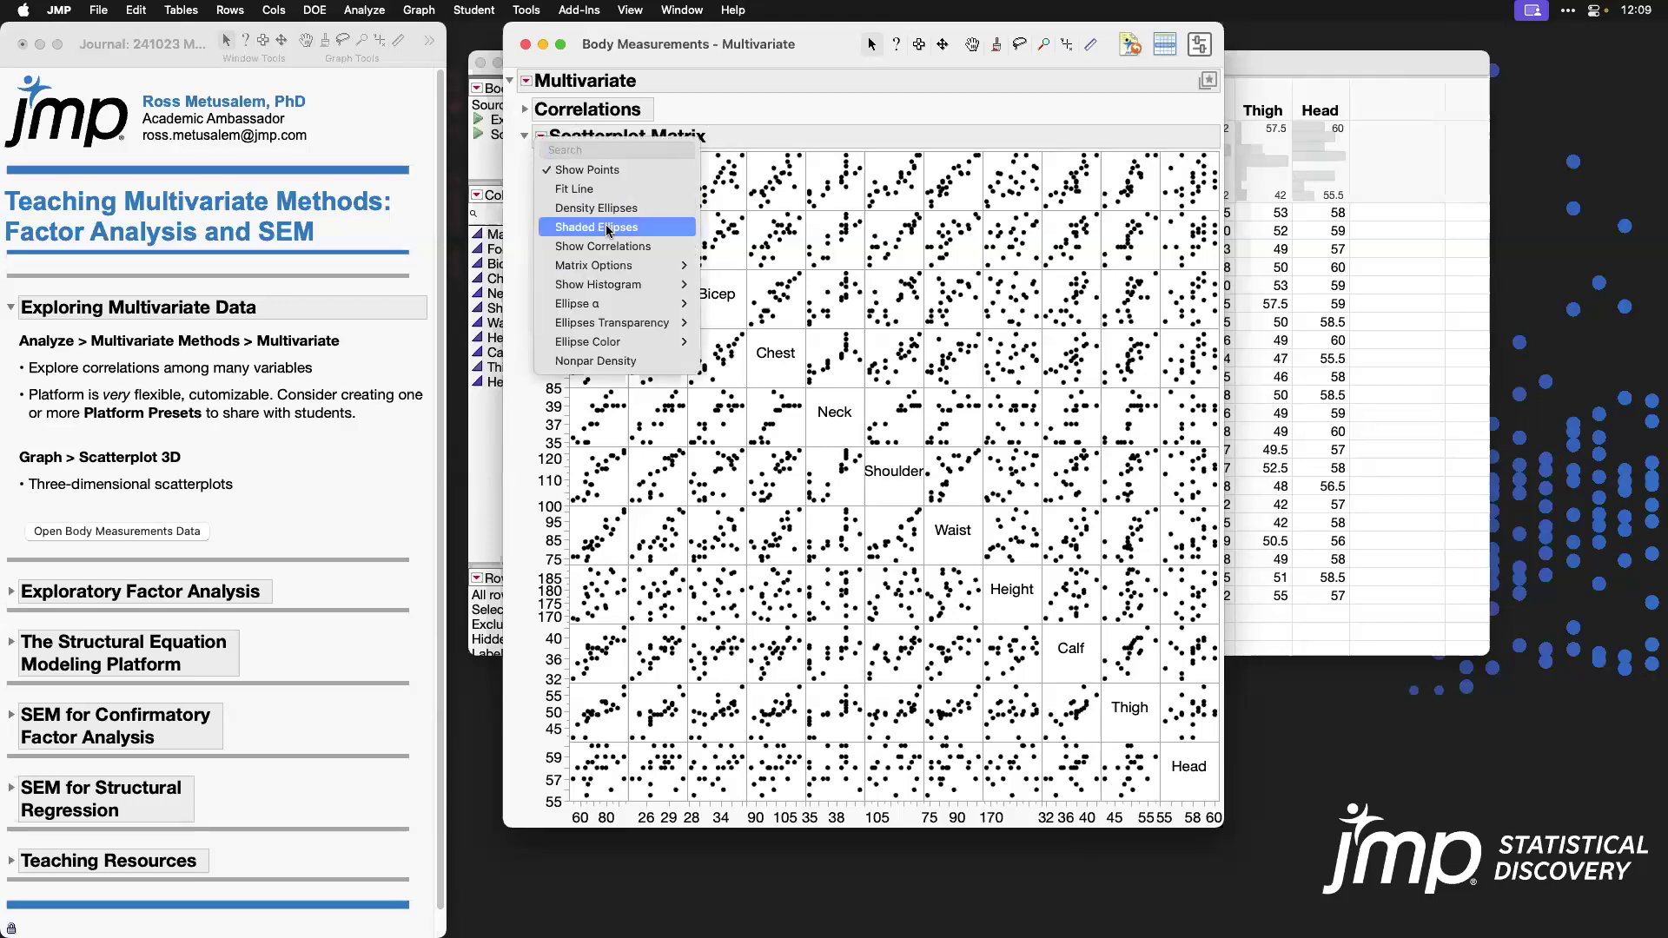
pyautogui.click(745, 115)
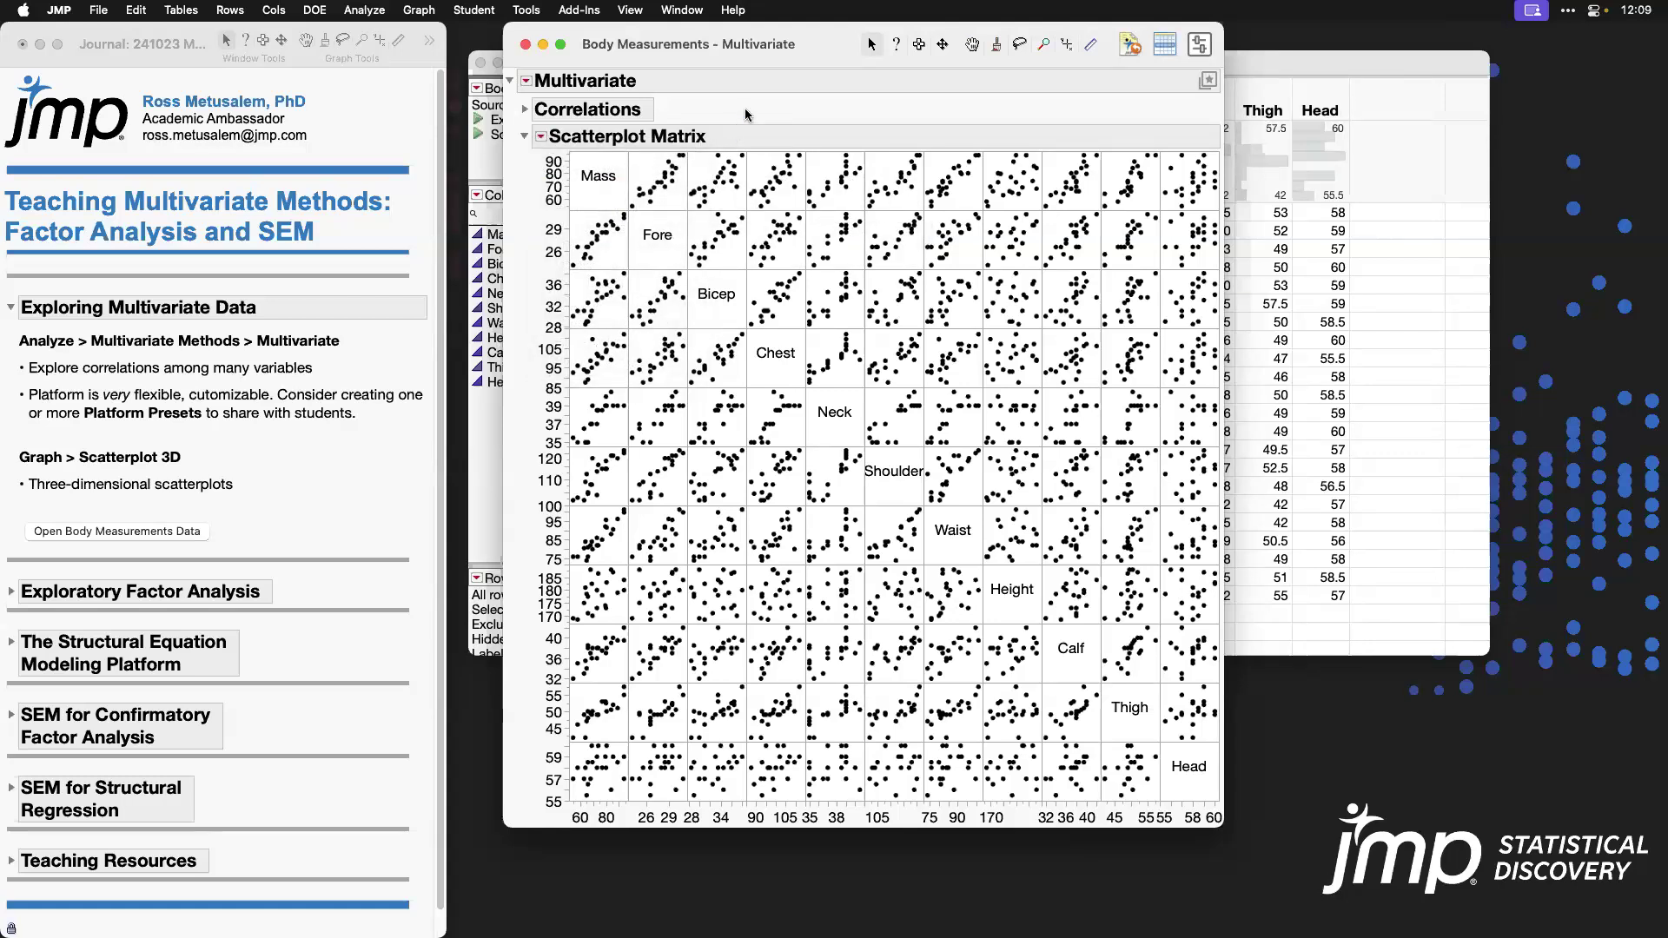
# Step: Enable Shaded Ellipses and Heat Map together for the Scatterplot Matrix
pyautogui.keyDown('alt'); pyautogui.click(541, 137); pyautogui.keyUp('alt')
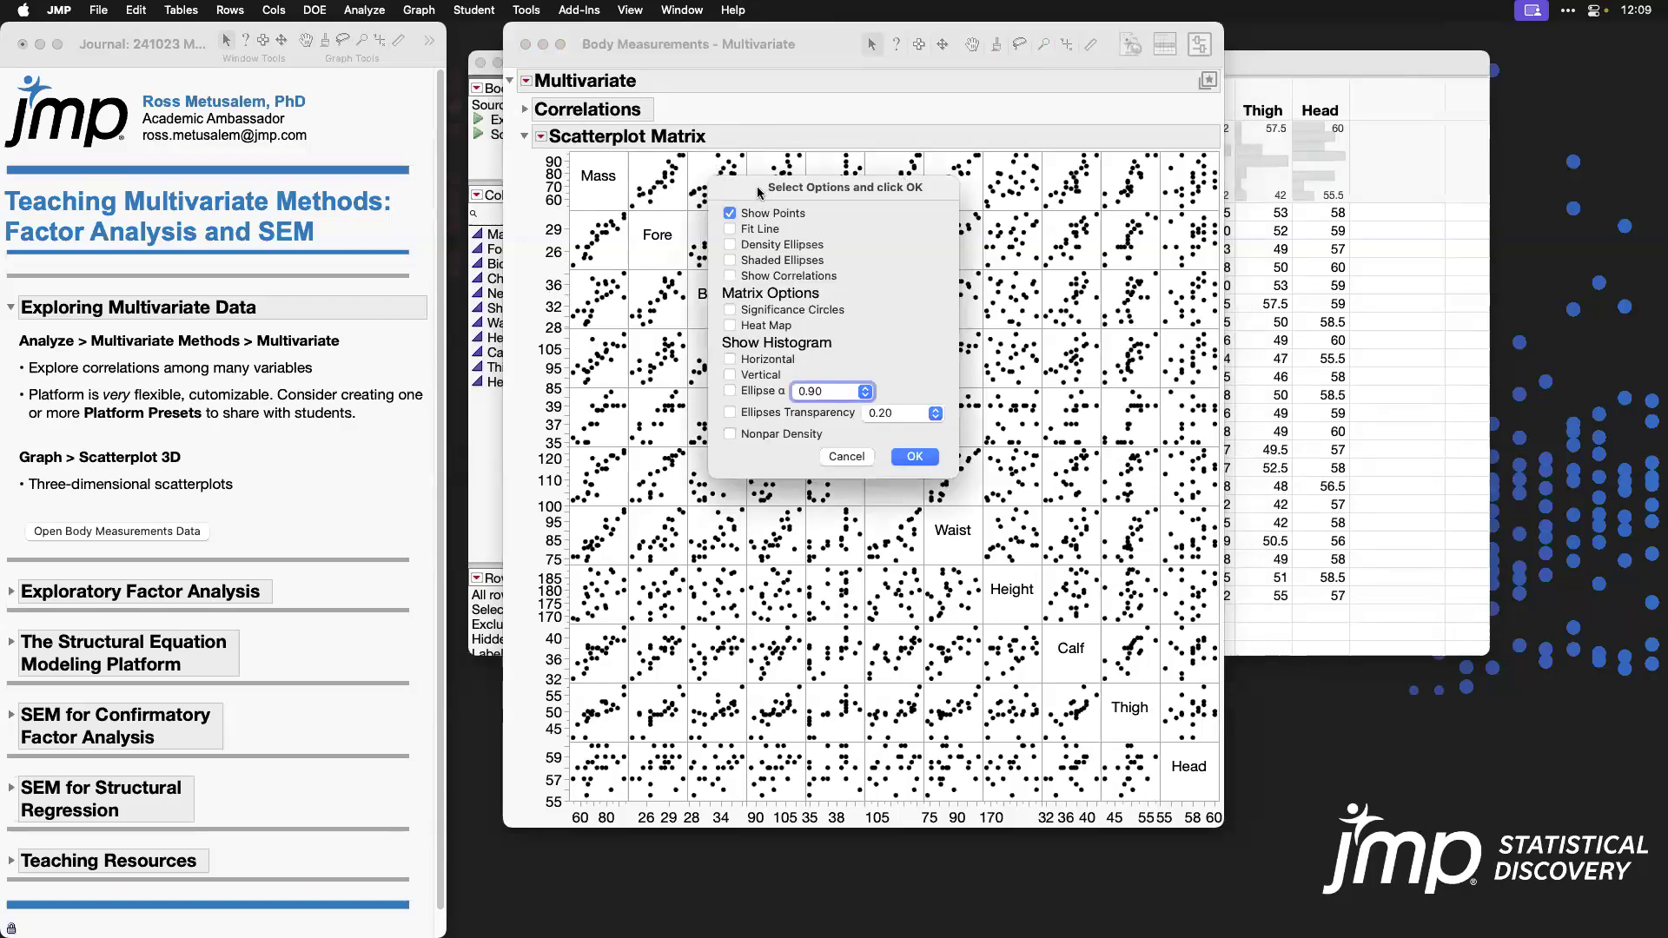
pyautogui.click(729, 260)
pyautogui.click(729, 325)
pyautogui.click(918, 458)
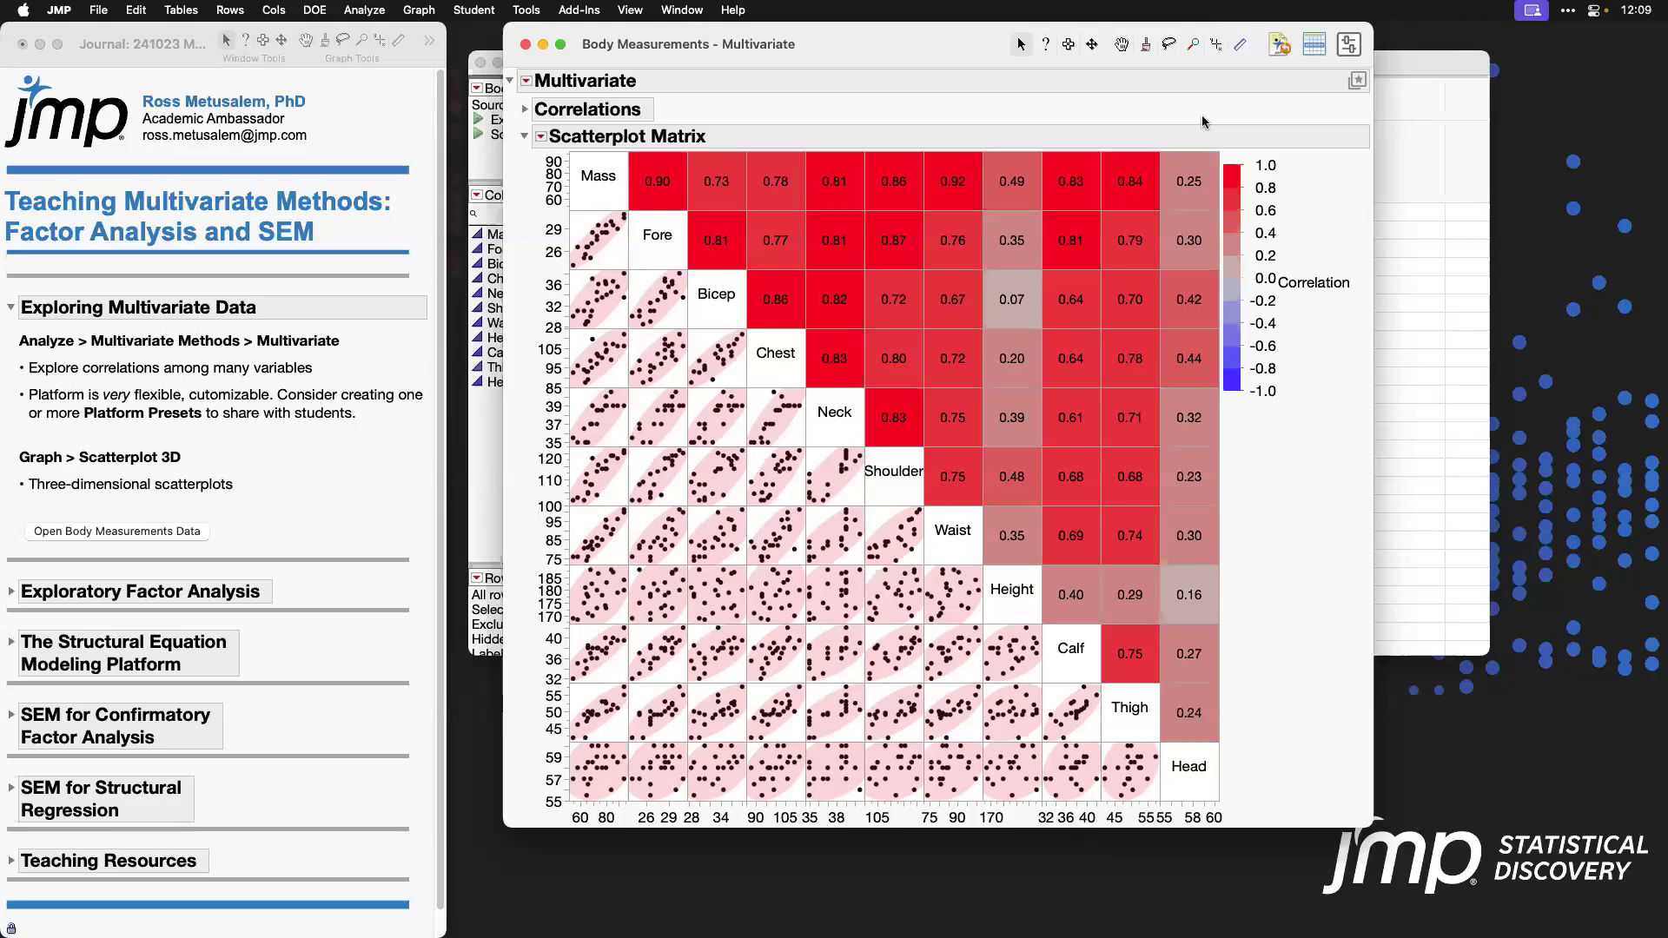
# Step: Add Pairwise Correlations to the Multivariate report, sort the table by Correlation in descending order and inspect its top pair
pyautogui.click(527, 81)
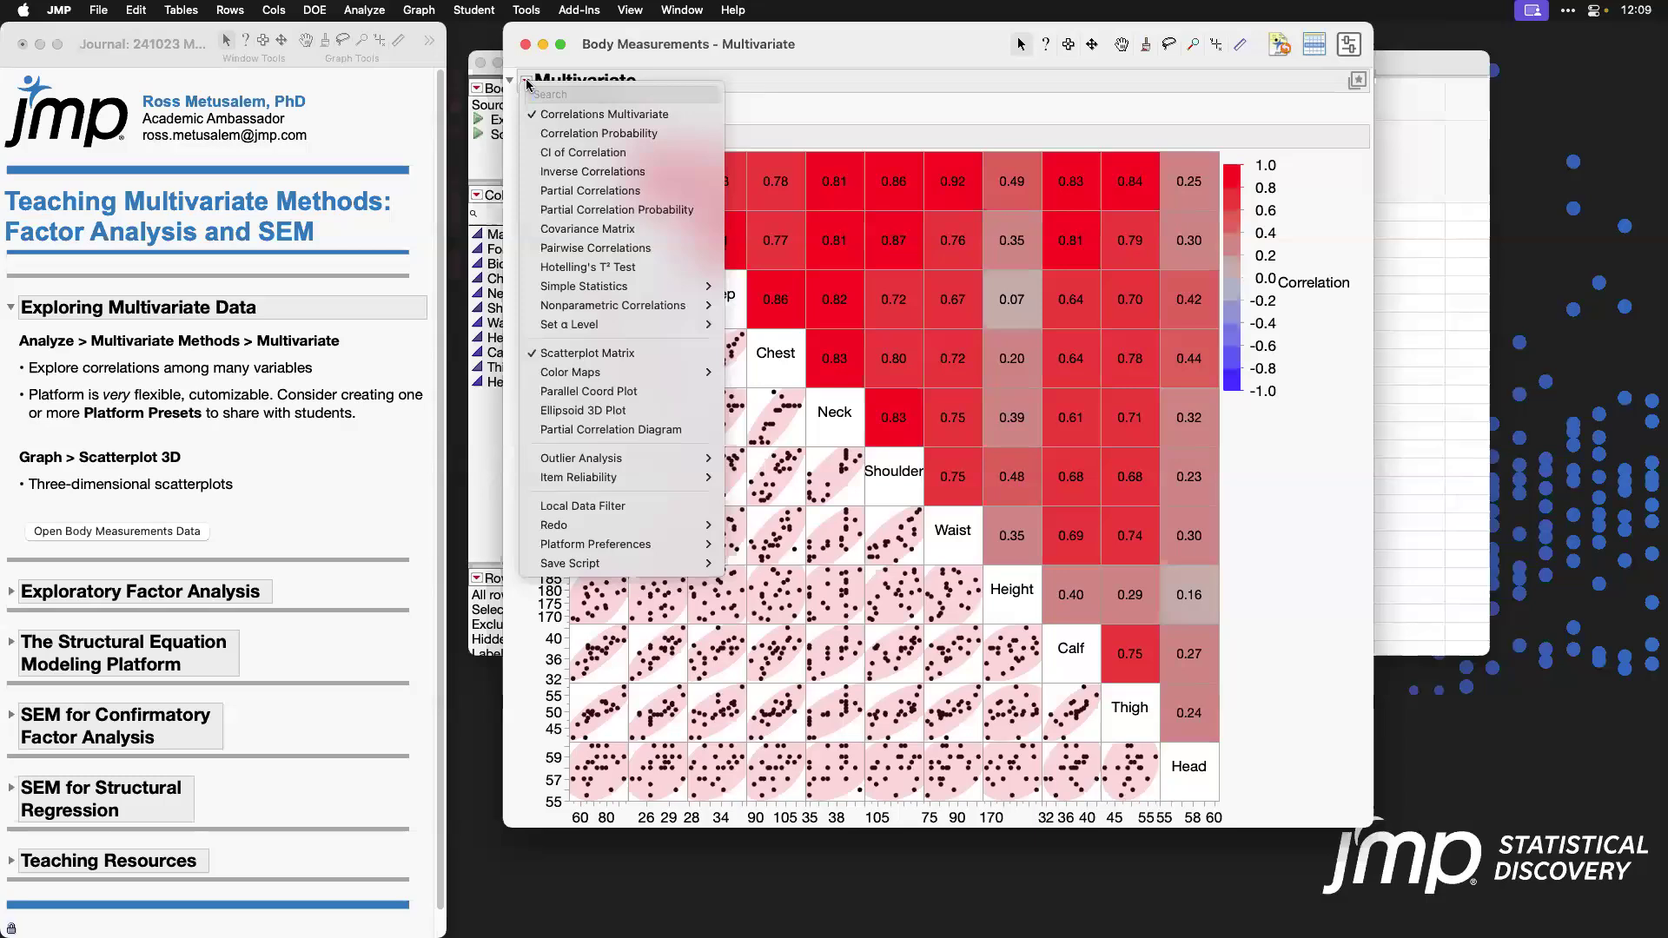
pyautogui.click(657, 249)
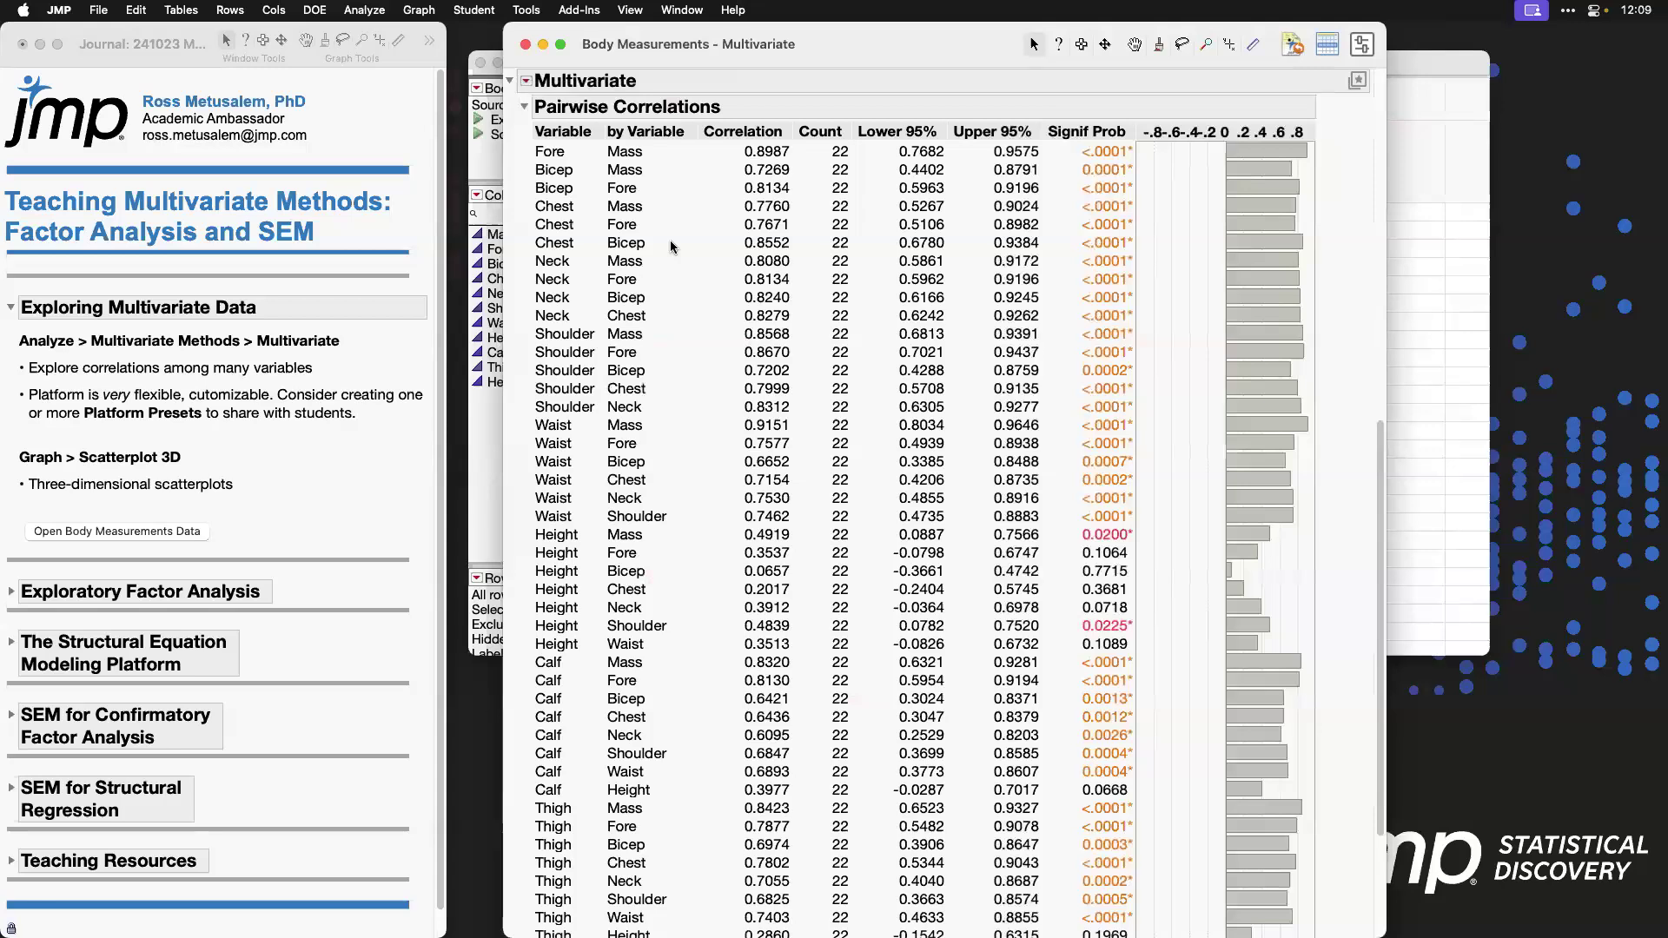
pyautogui.click(779, 132)
pyautogui.click(779, 132)
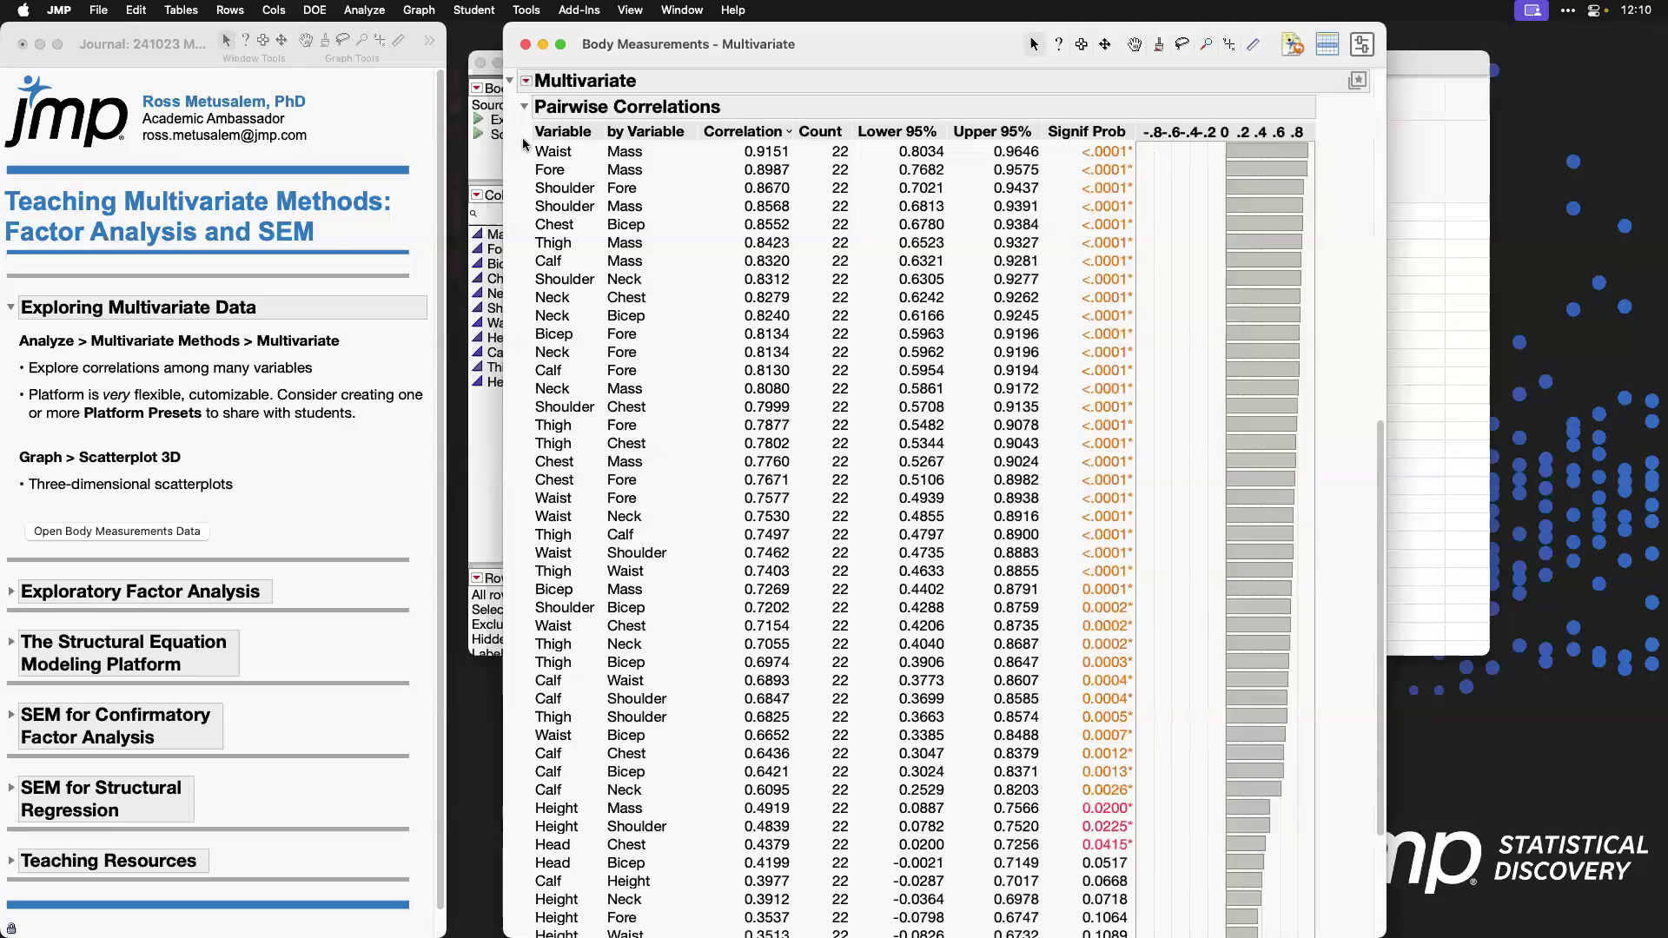
pyautogui.moveTo(524, 139); pyautogui.dragTo(792, 165)
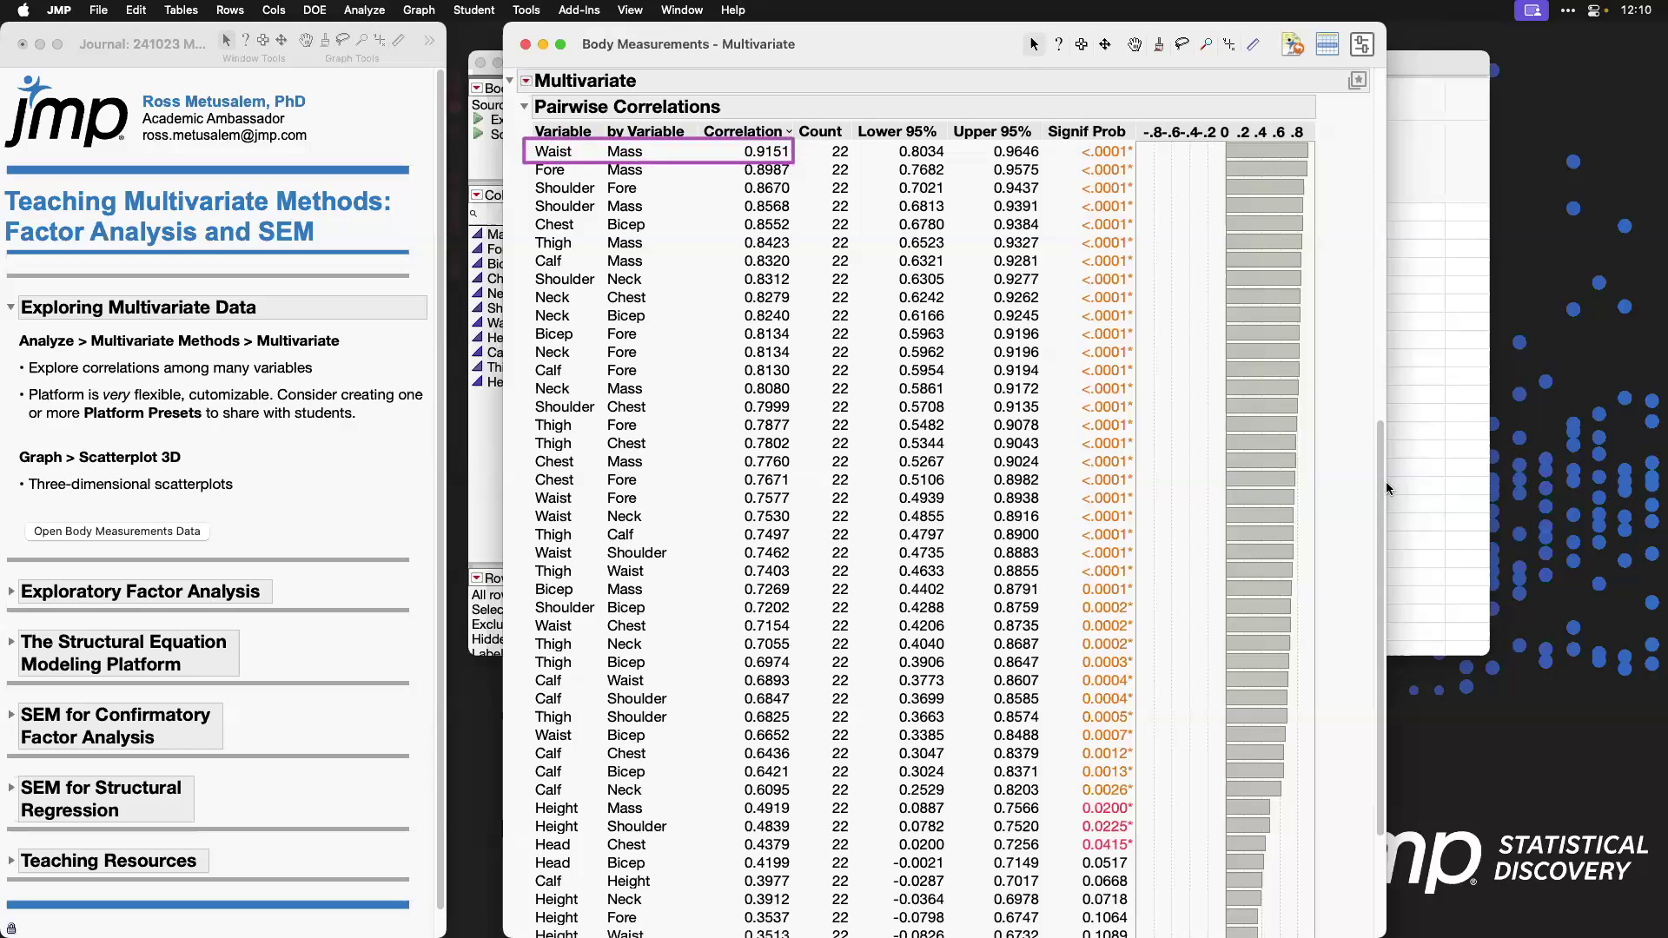
pyautogui.scroll(10, 1348, 323)
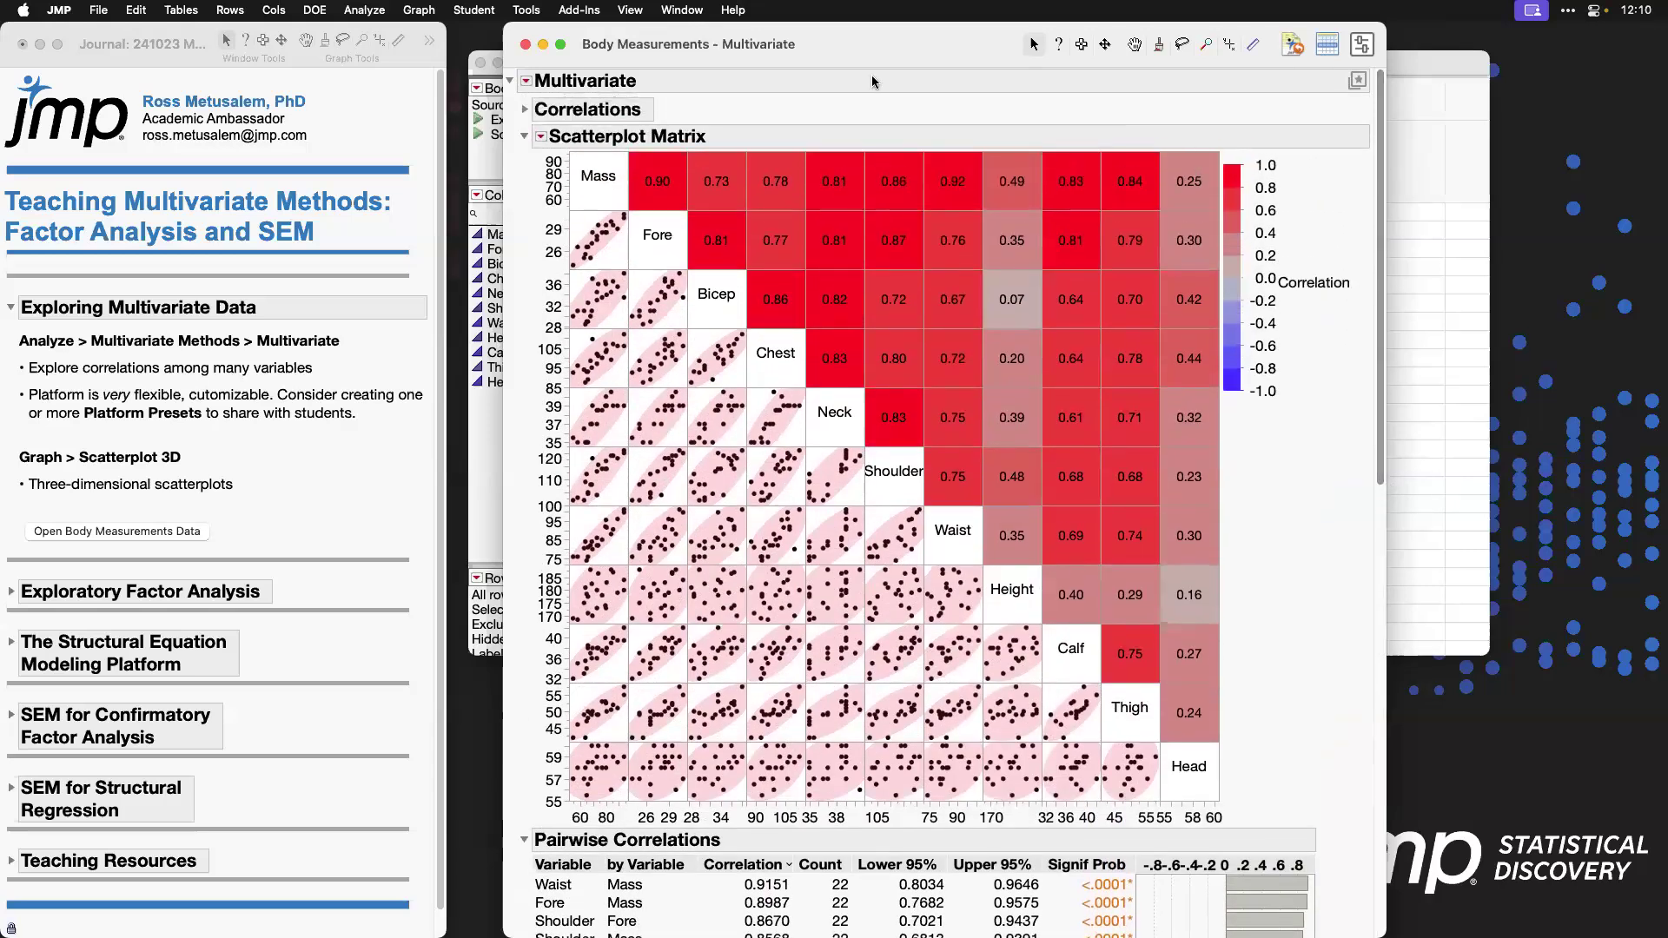
pyautogui.click(526, 82)
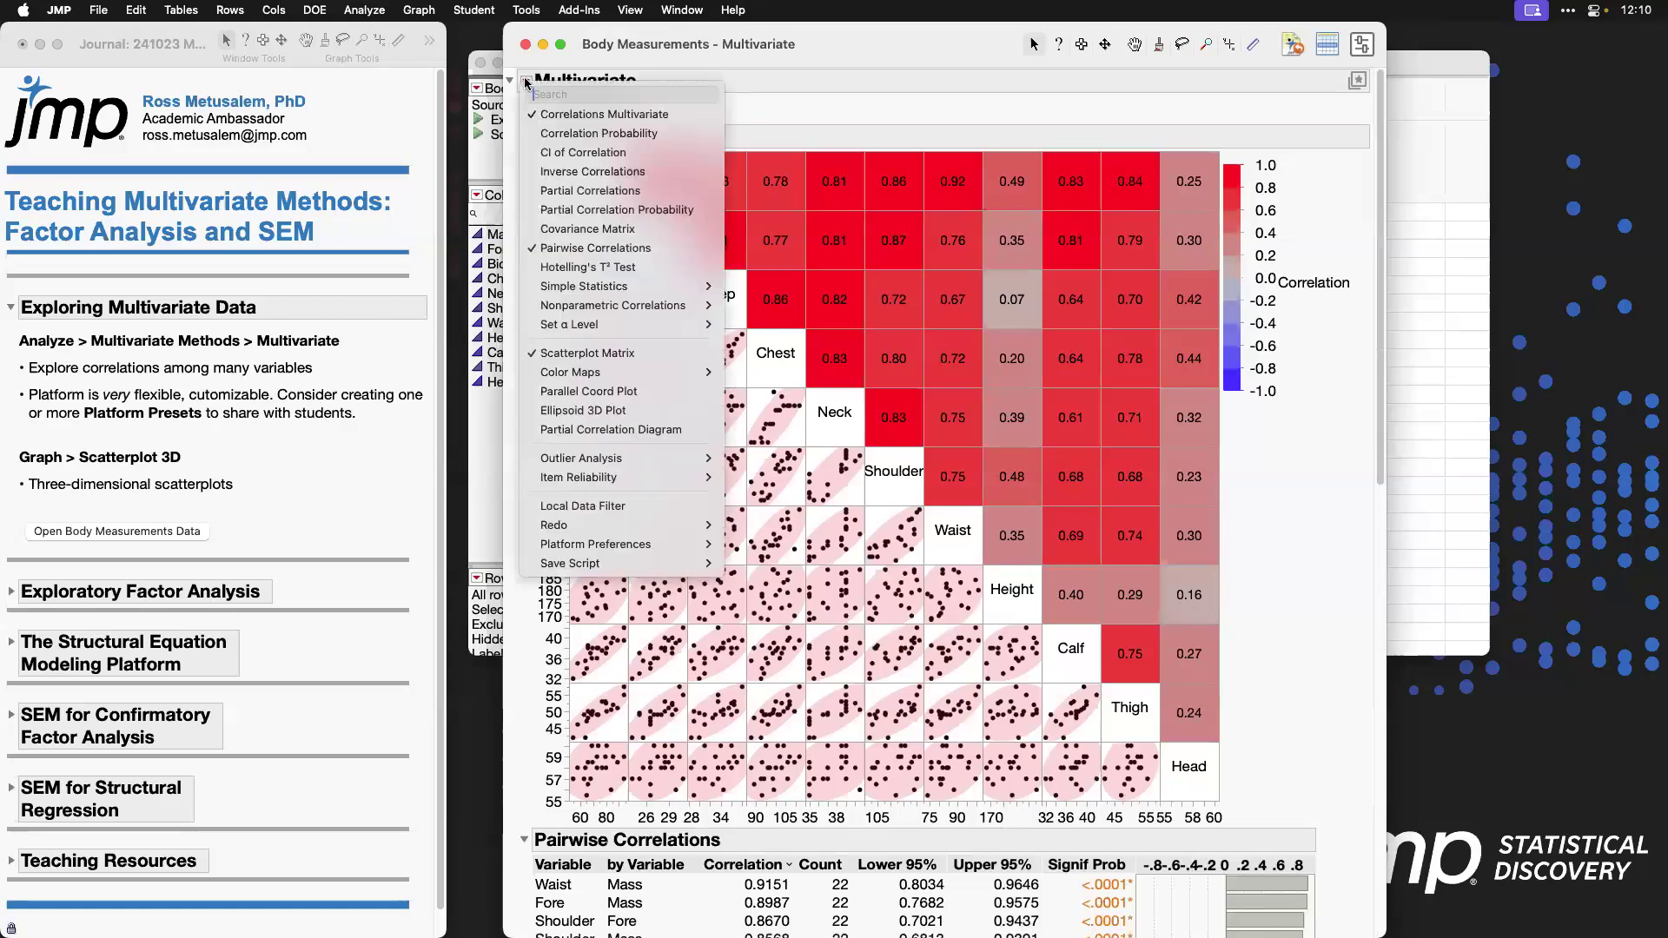
pyautogui.moveTo(663, 464)
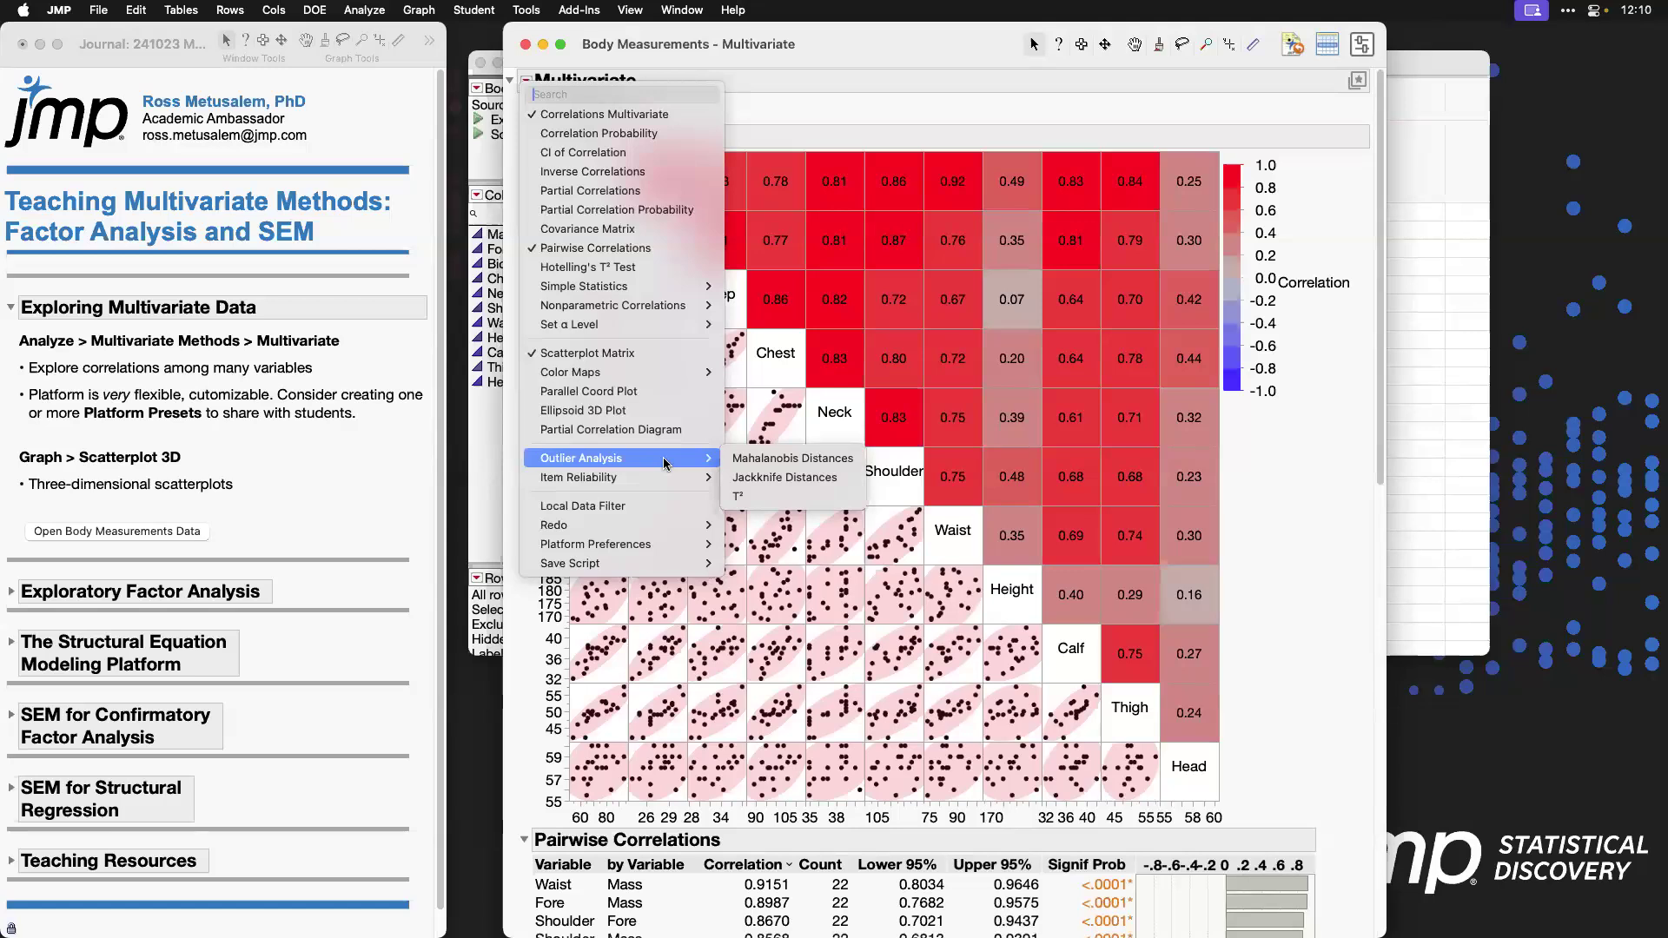
pyautogui.moveTo(664, 311)
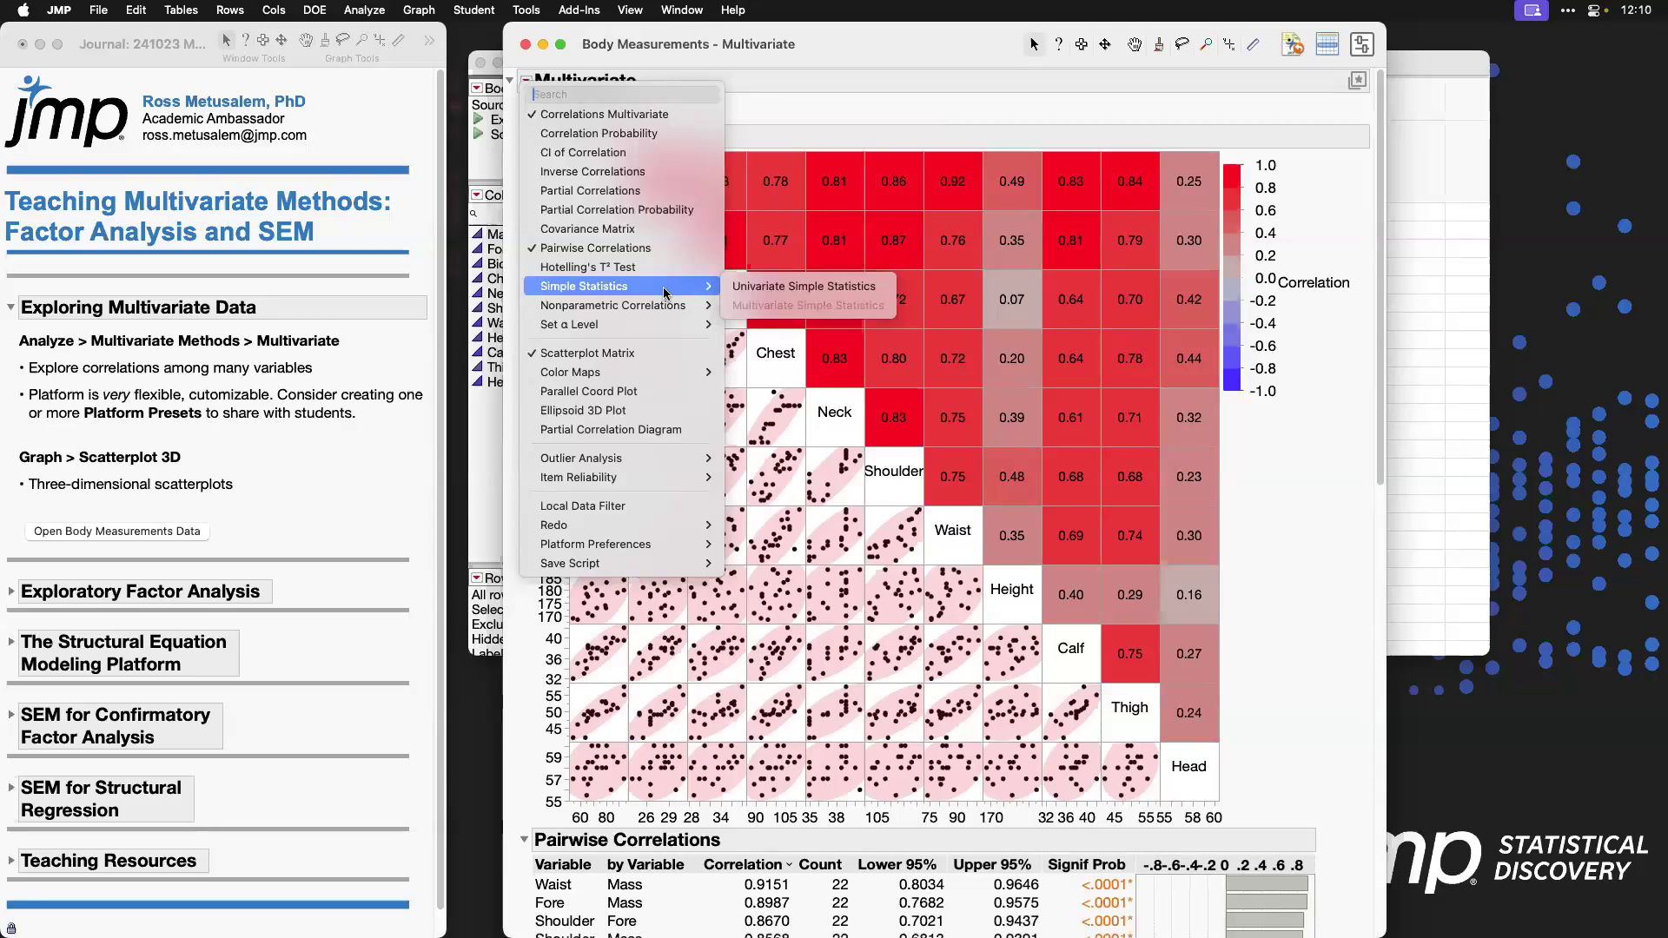
pyautogui.click(823, 115)
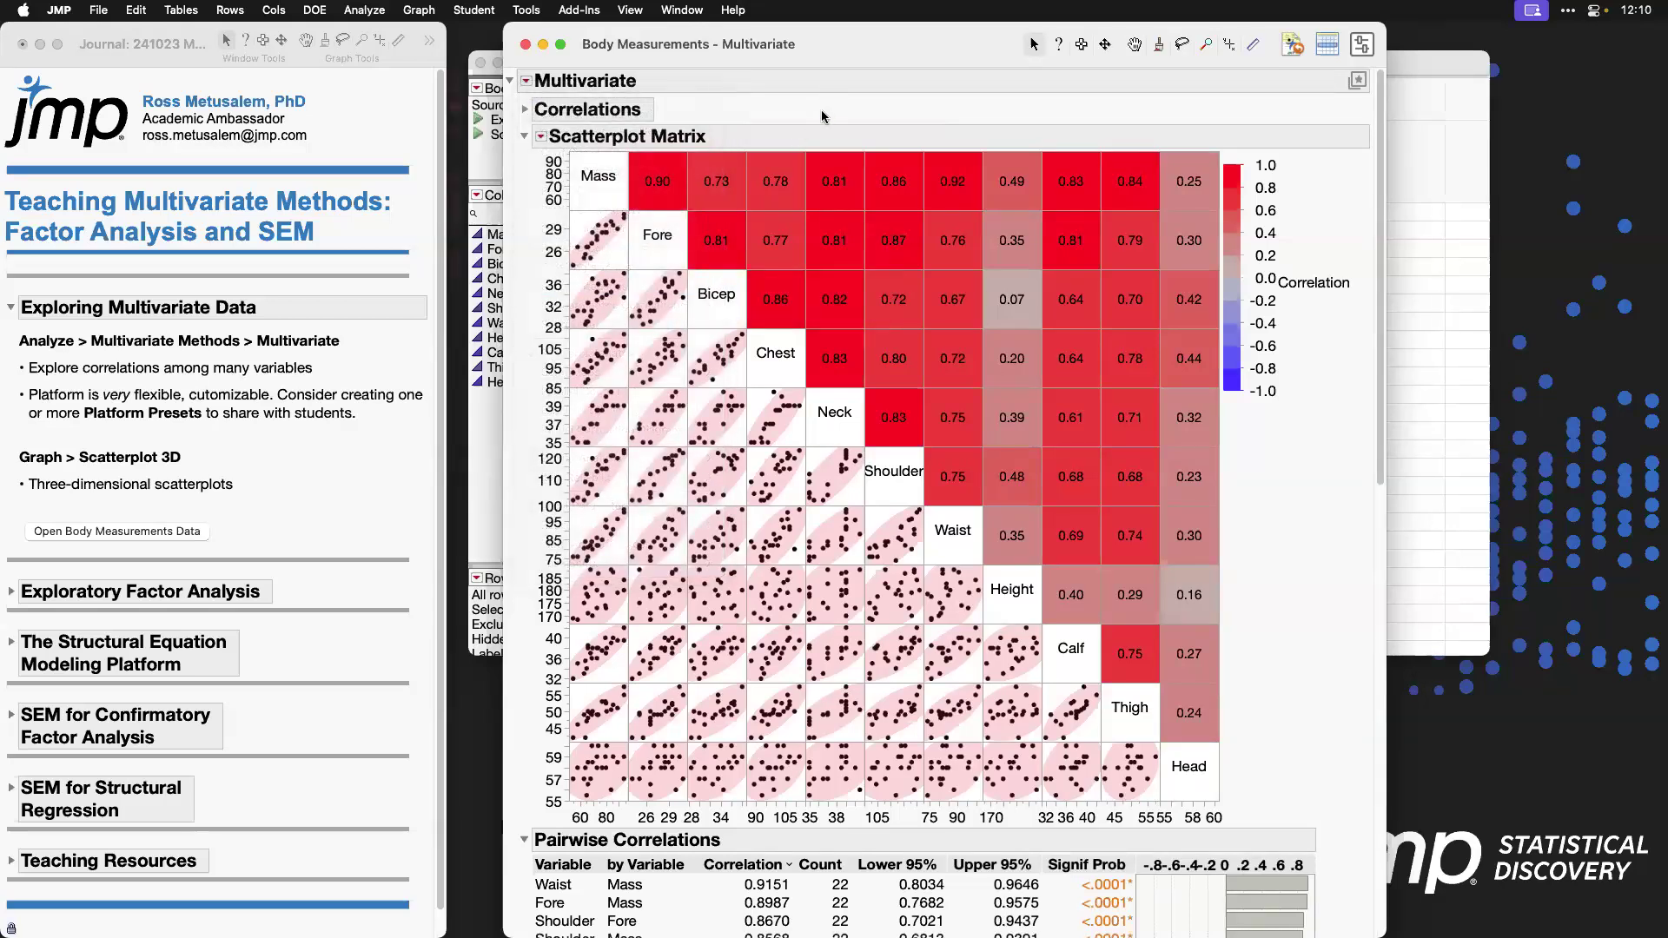
# Step: Highlight the Platform Presets bullet in the journal and return to the Multivariate report
pyautogui.click(263, 418)
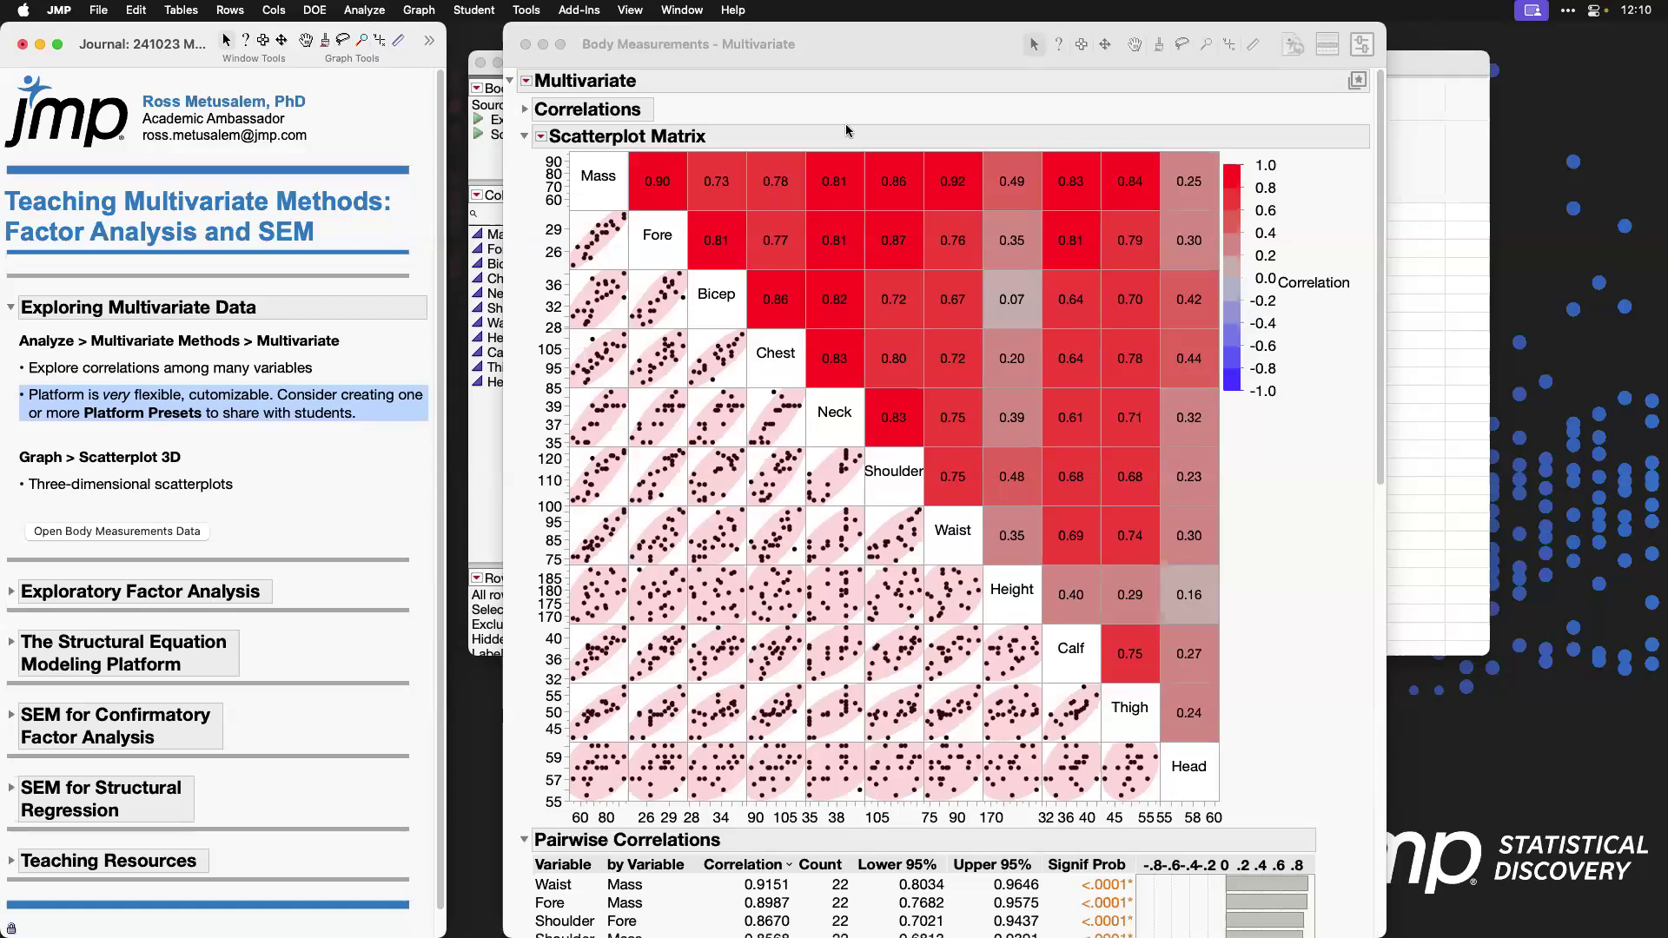
pyautogui.click(927, 66)
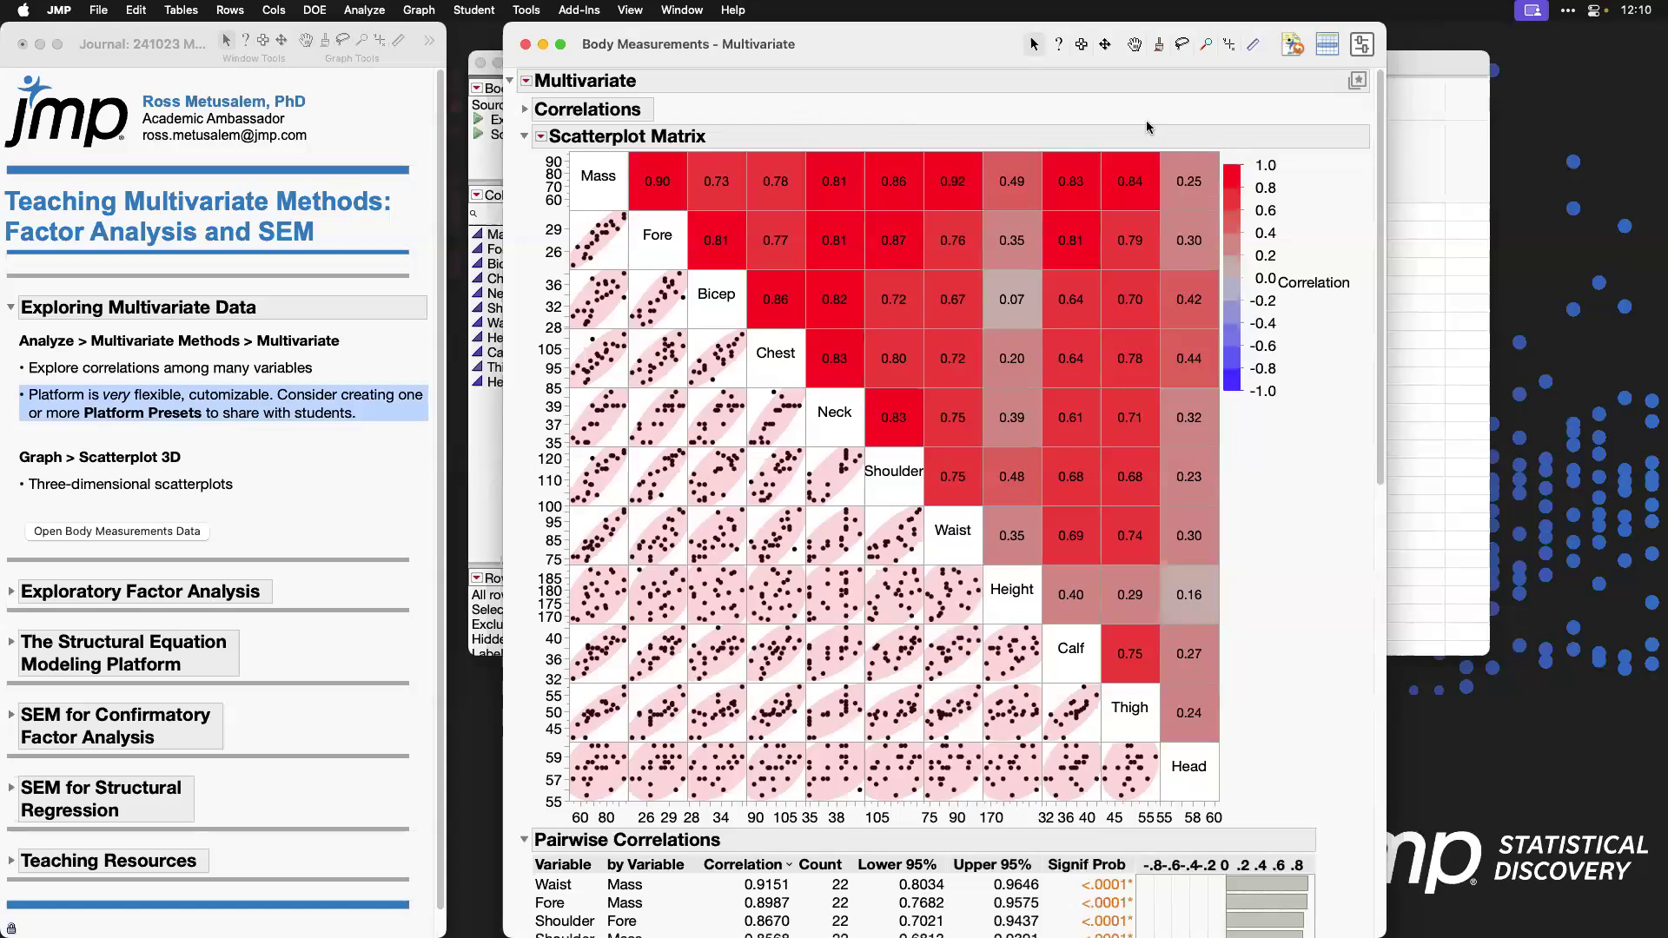
pyautogui.moveTo(1381, 152); pyautogui.dragTo(1383, 97)
pyautogui.click(1358, 82)
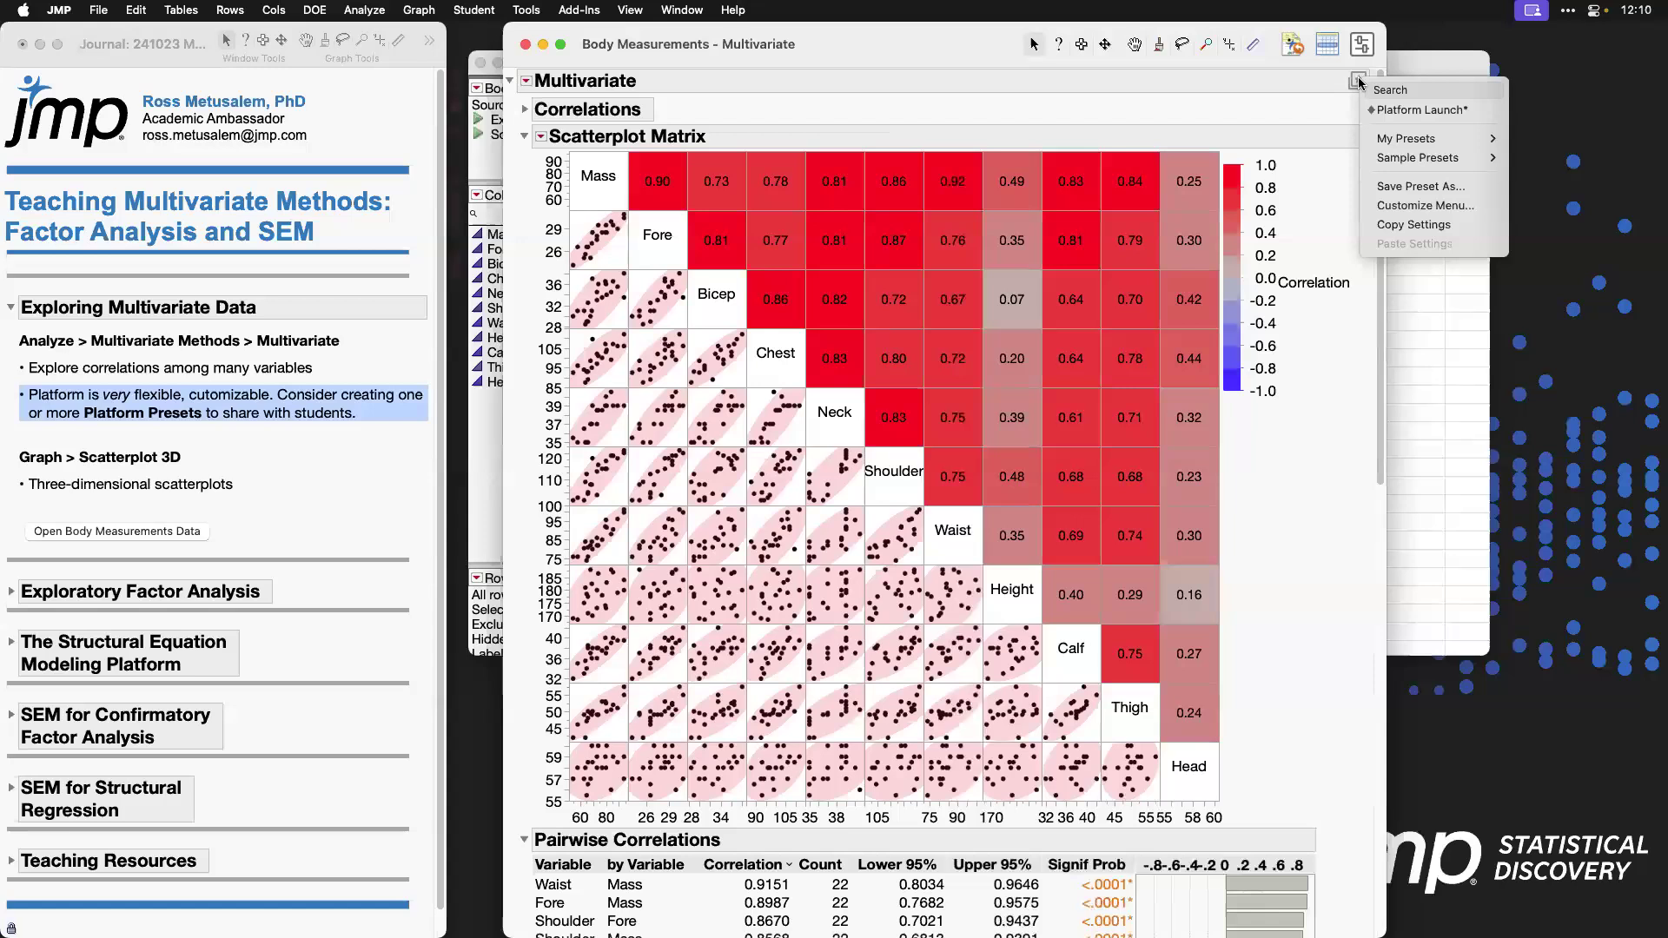
pyautogui.click(1480, 188)
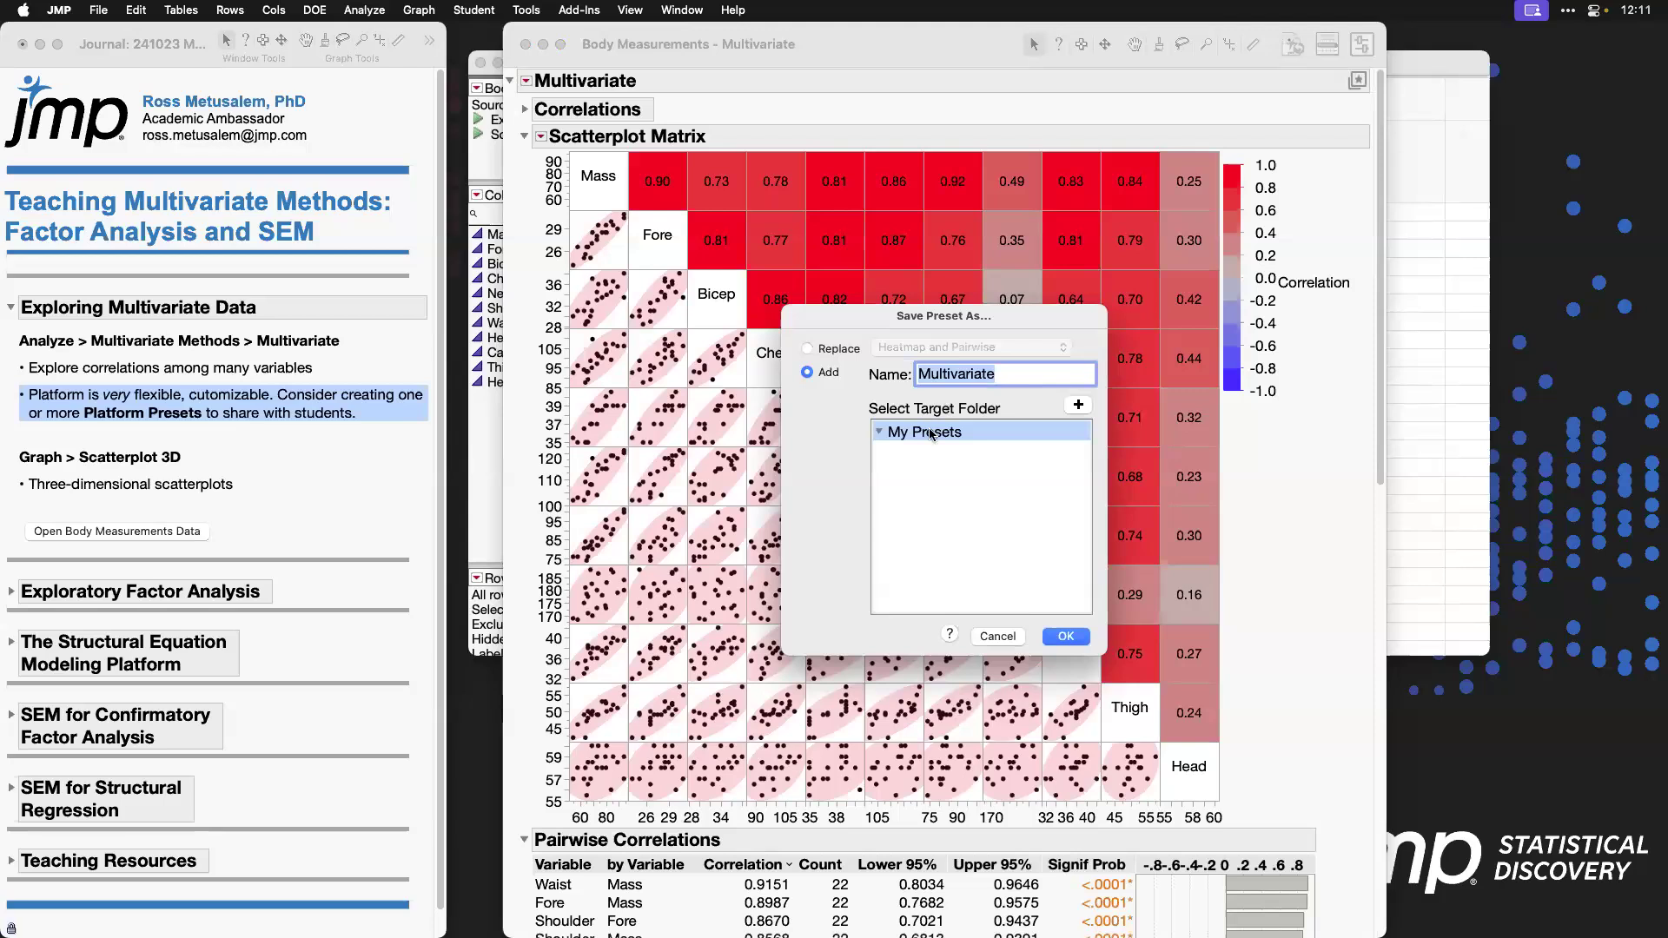
pyautogui.click(1001, 637)
pyautogui.click(1357, 80)
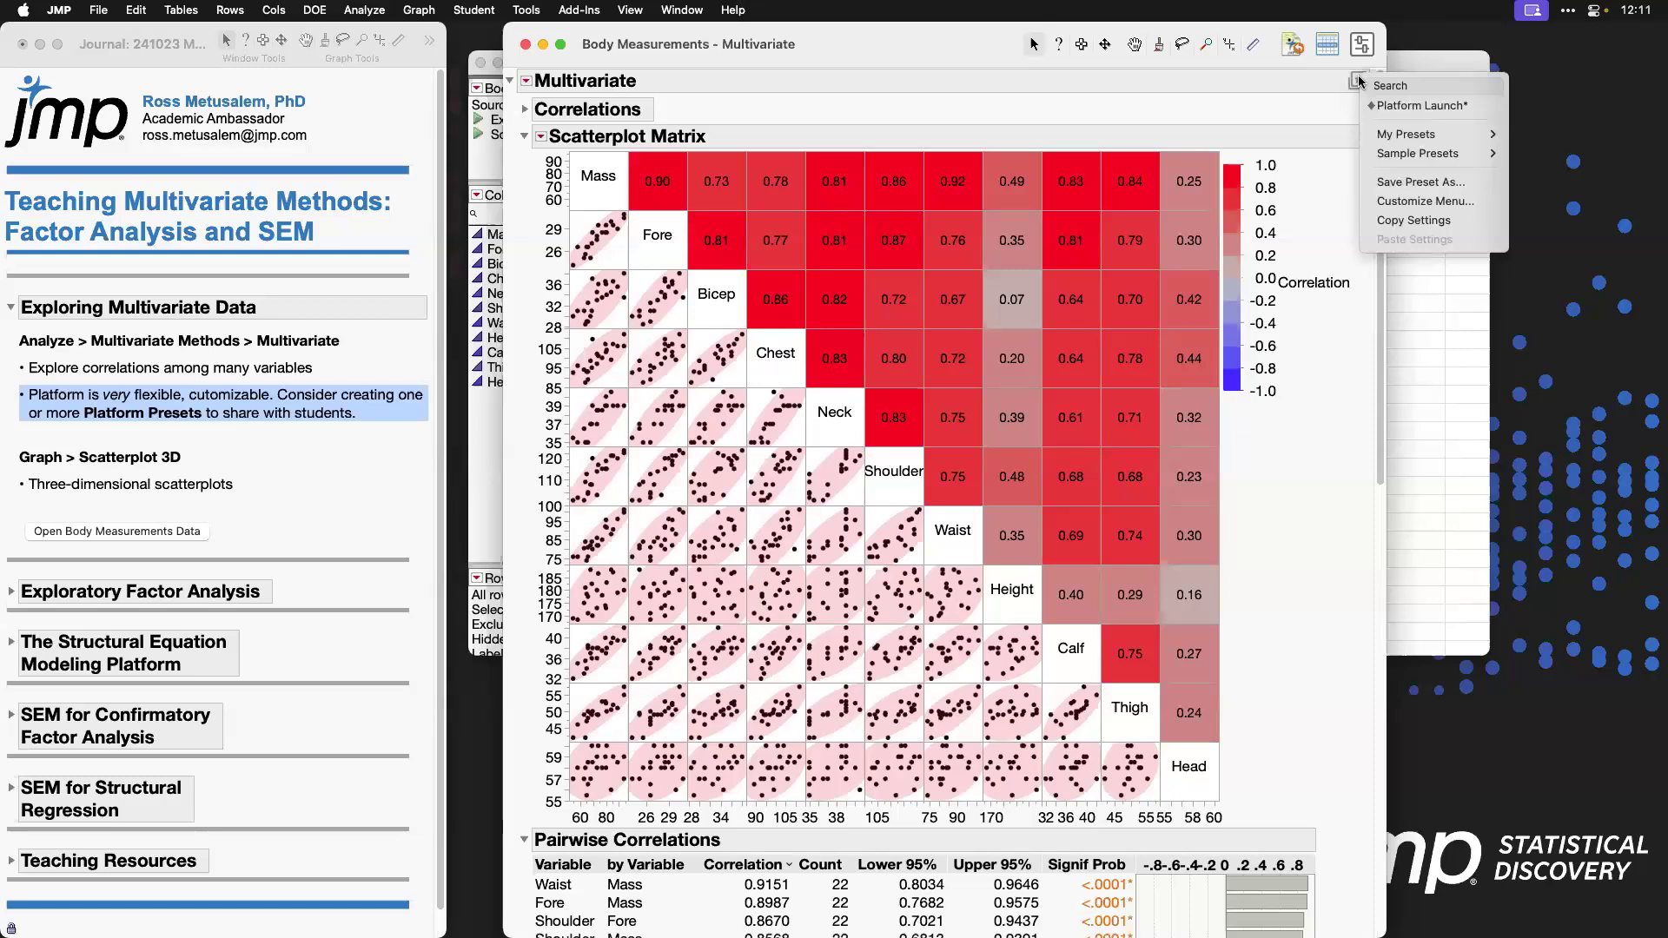
pyautogui.moveTo(1421, 136)
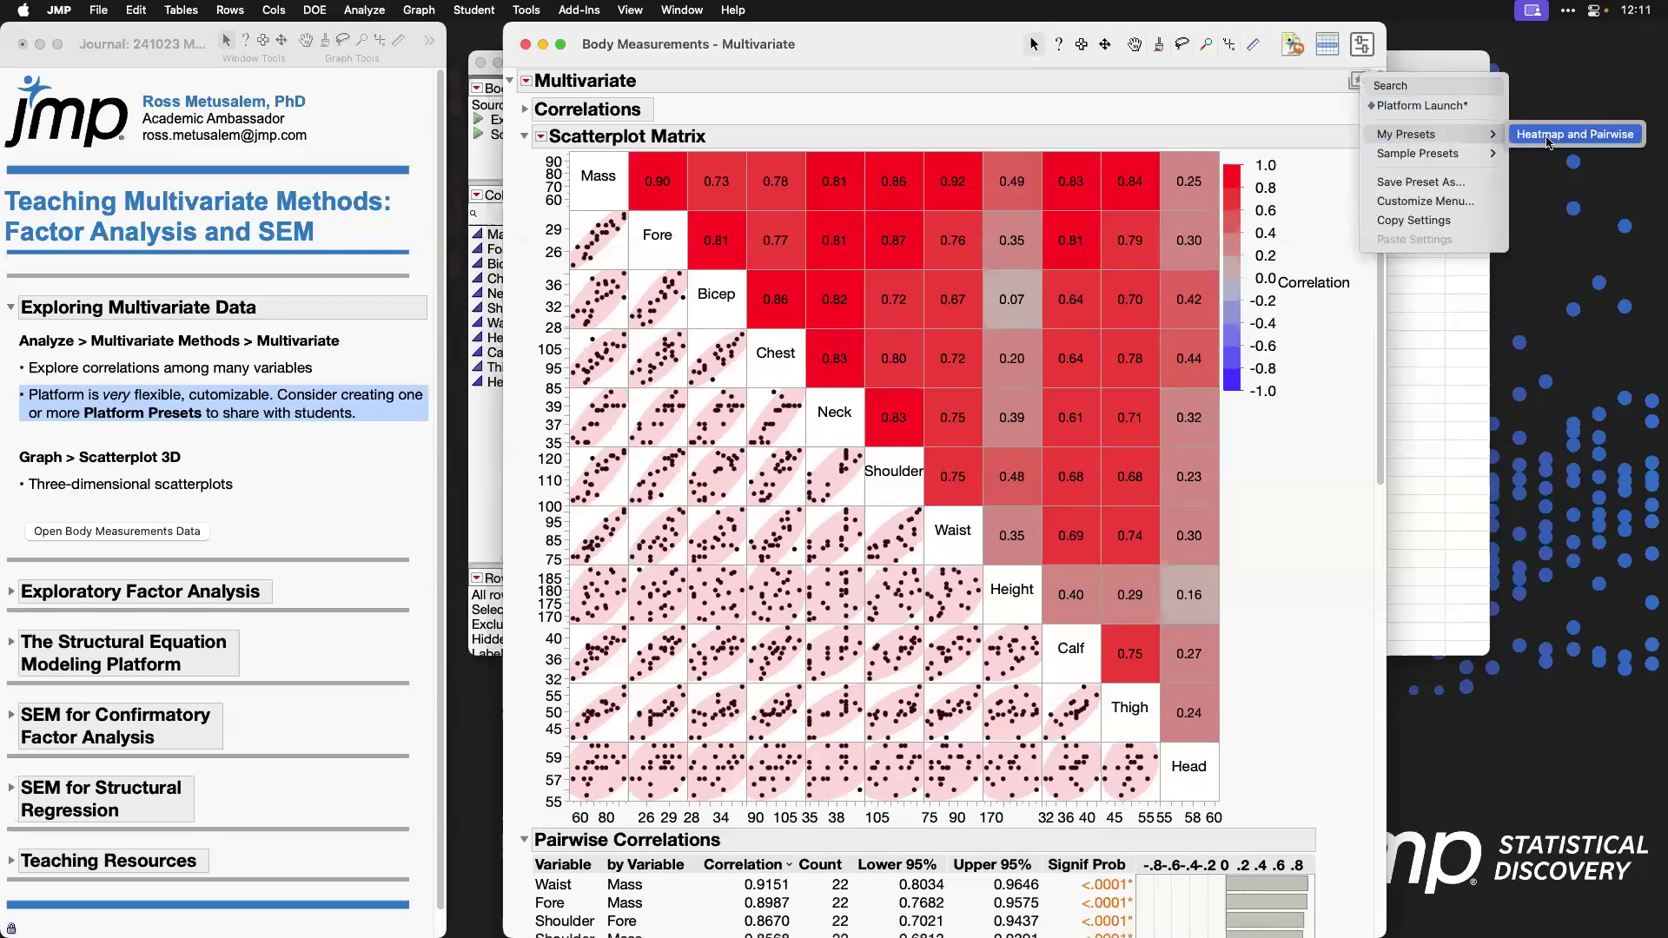
# Step: Close the customized report and rerun Multivariate on the Body Measurements data with the recalled column roles
pyautogui.click(524, 43)
pyautogui.click(525, 44)
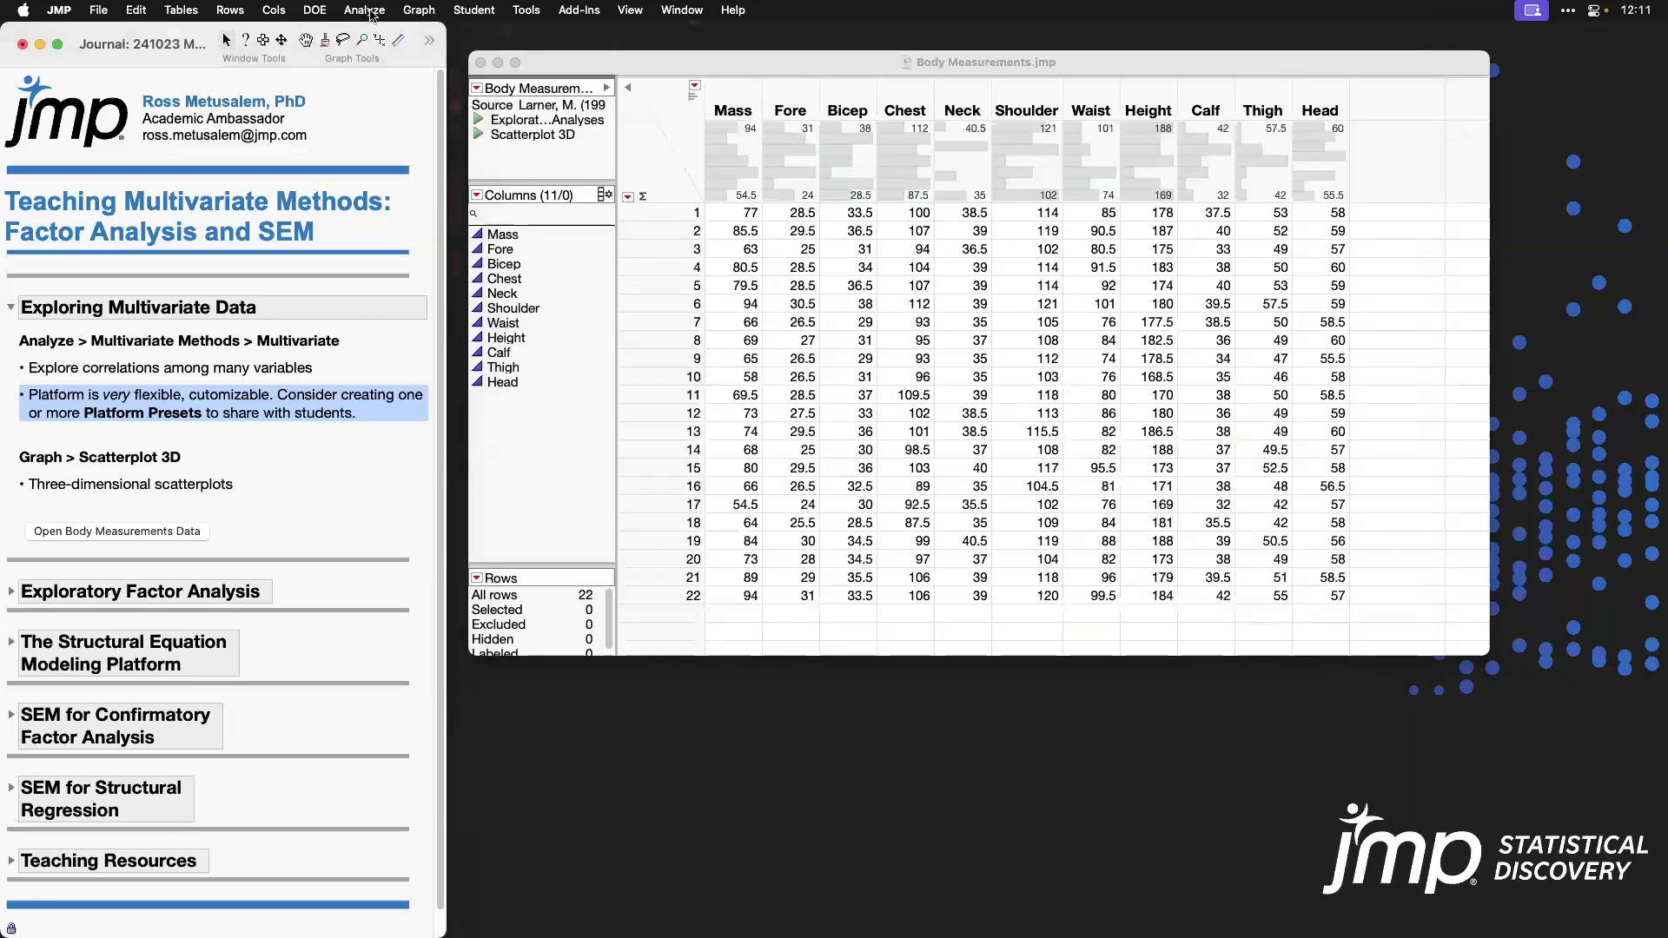
pyautogui.click(365, 11)
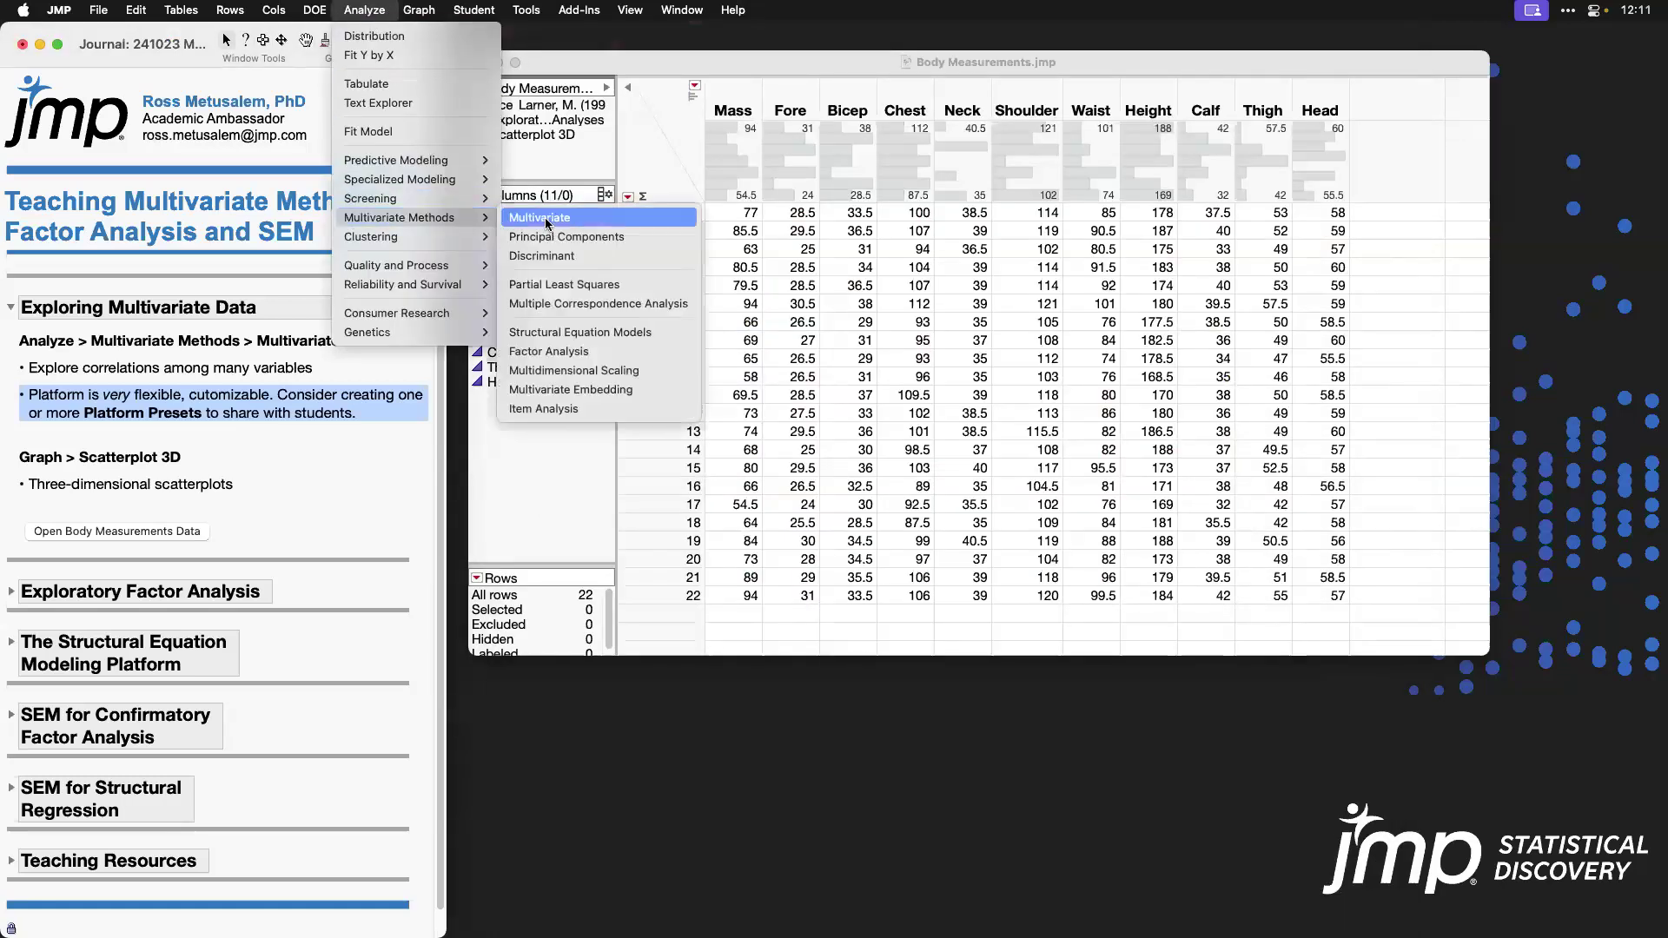
pyautogui.click(549, 221)
pyautogui.click(1100, 351)
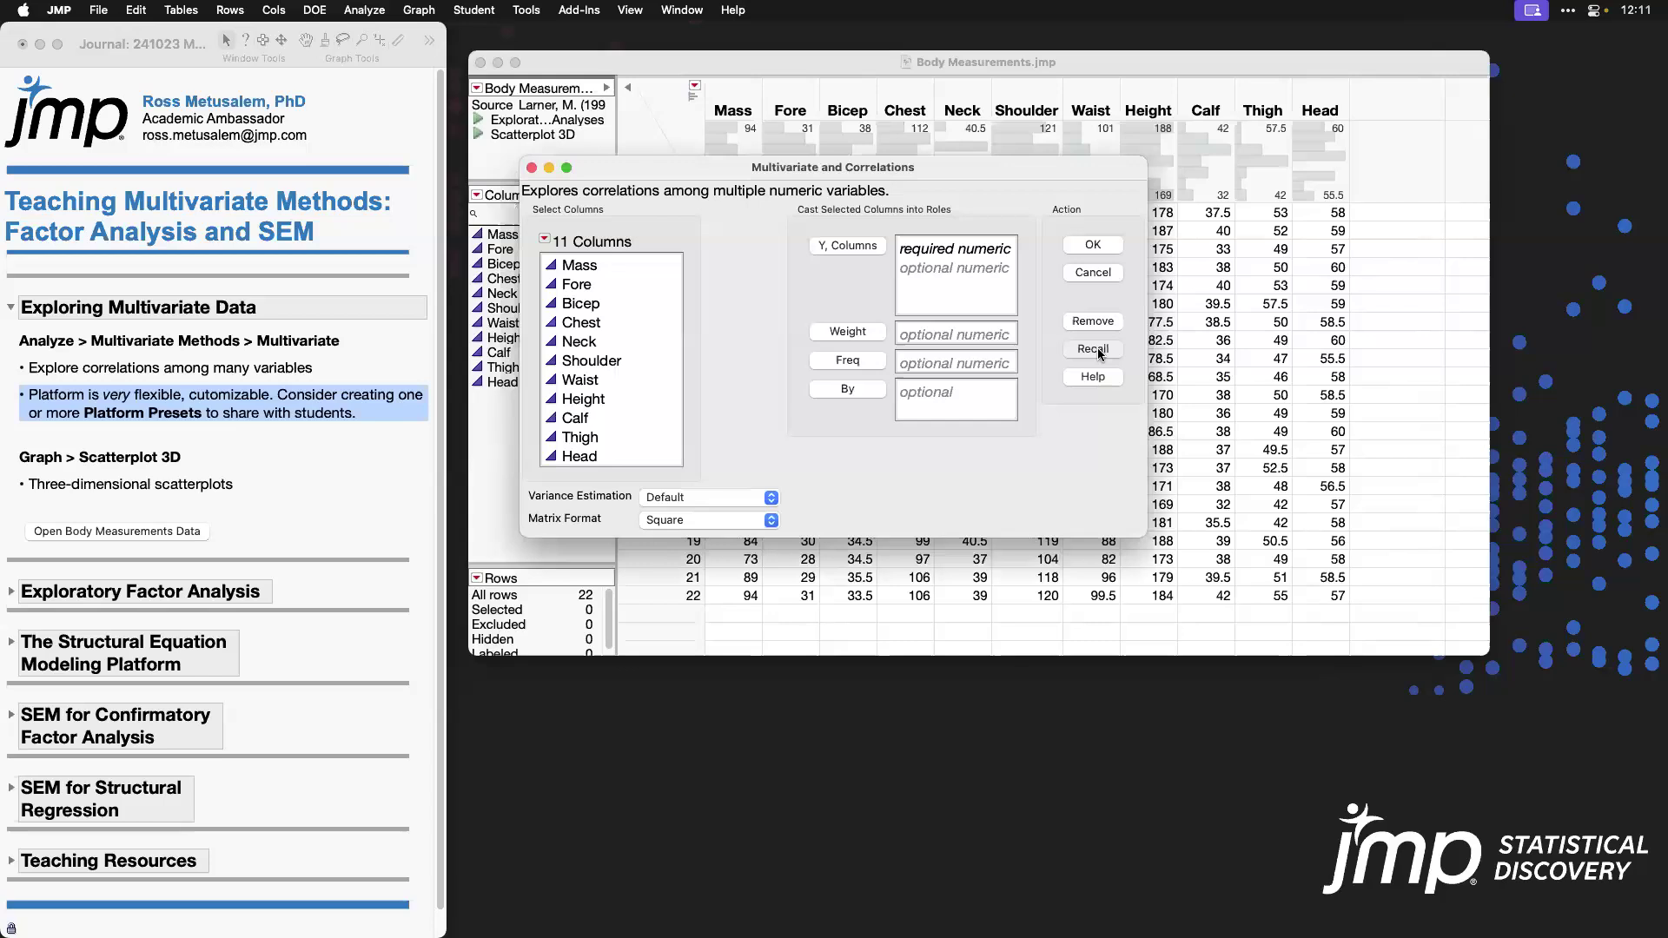
pyautogui.click(1109, 249)
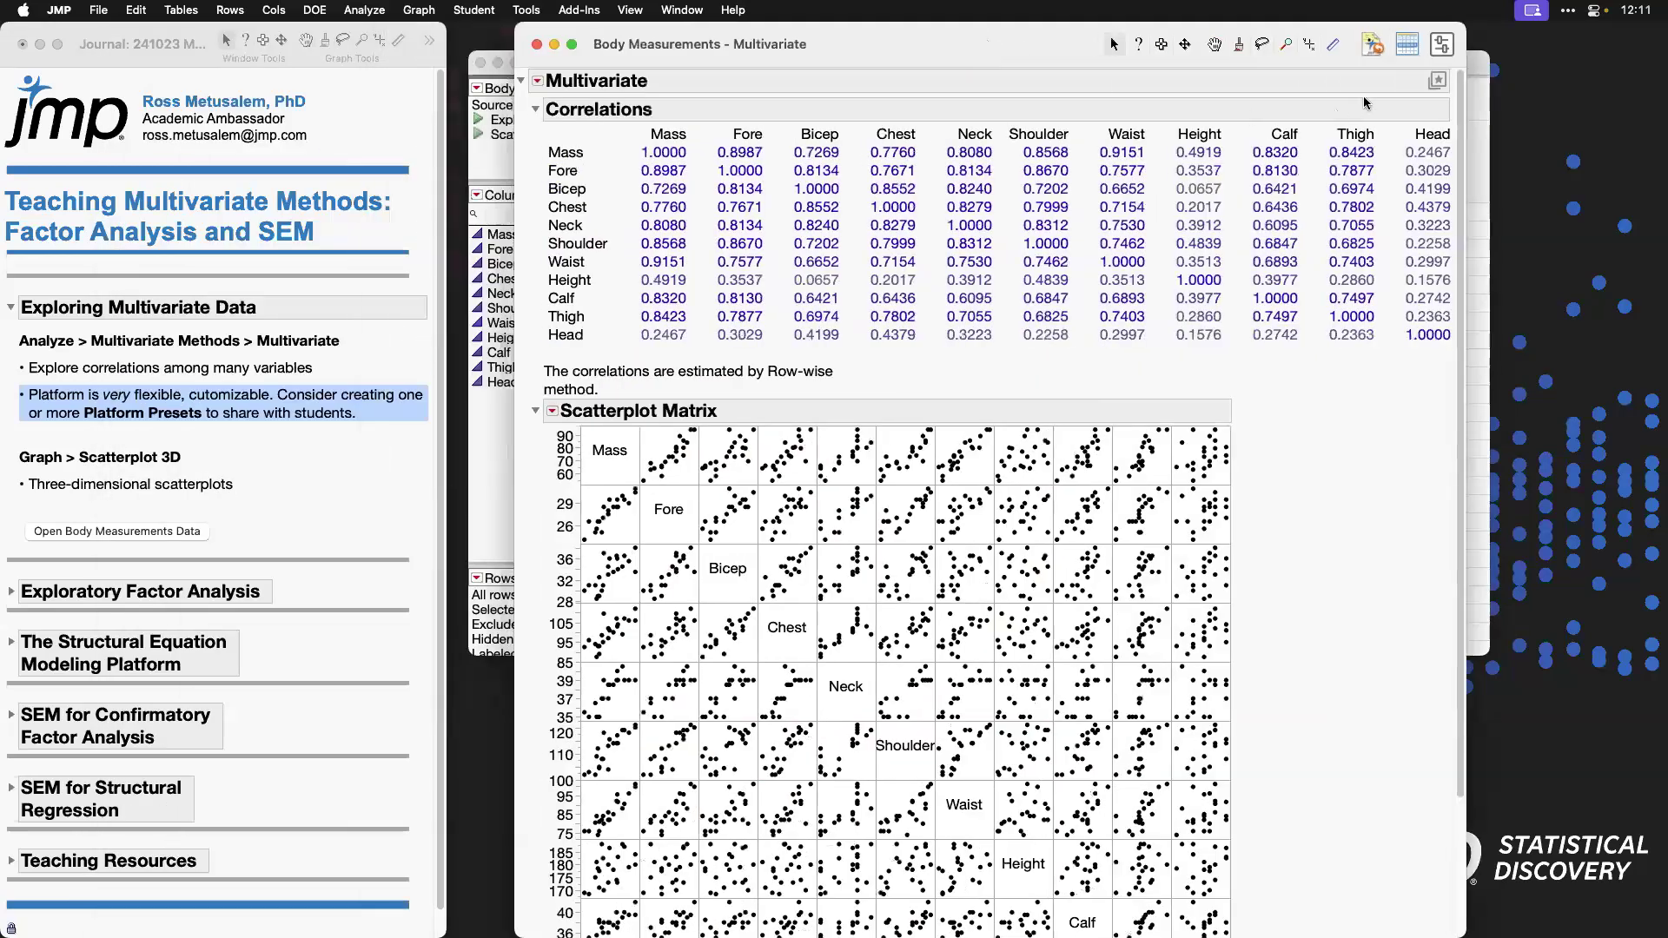
# Step: Apply the saved Heatmap and Pairwise preset to the new Multivariate report
pyautogui.click(1436, 83)
pyautogui.moveTo(1481, 139)
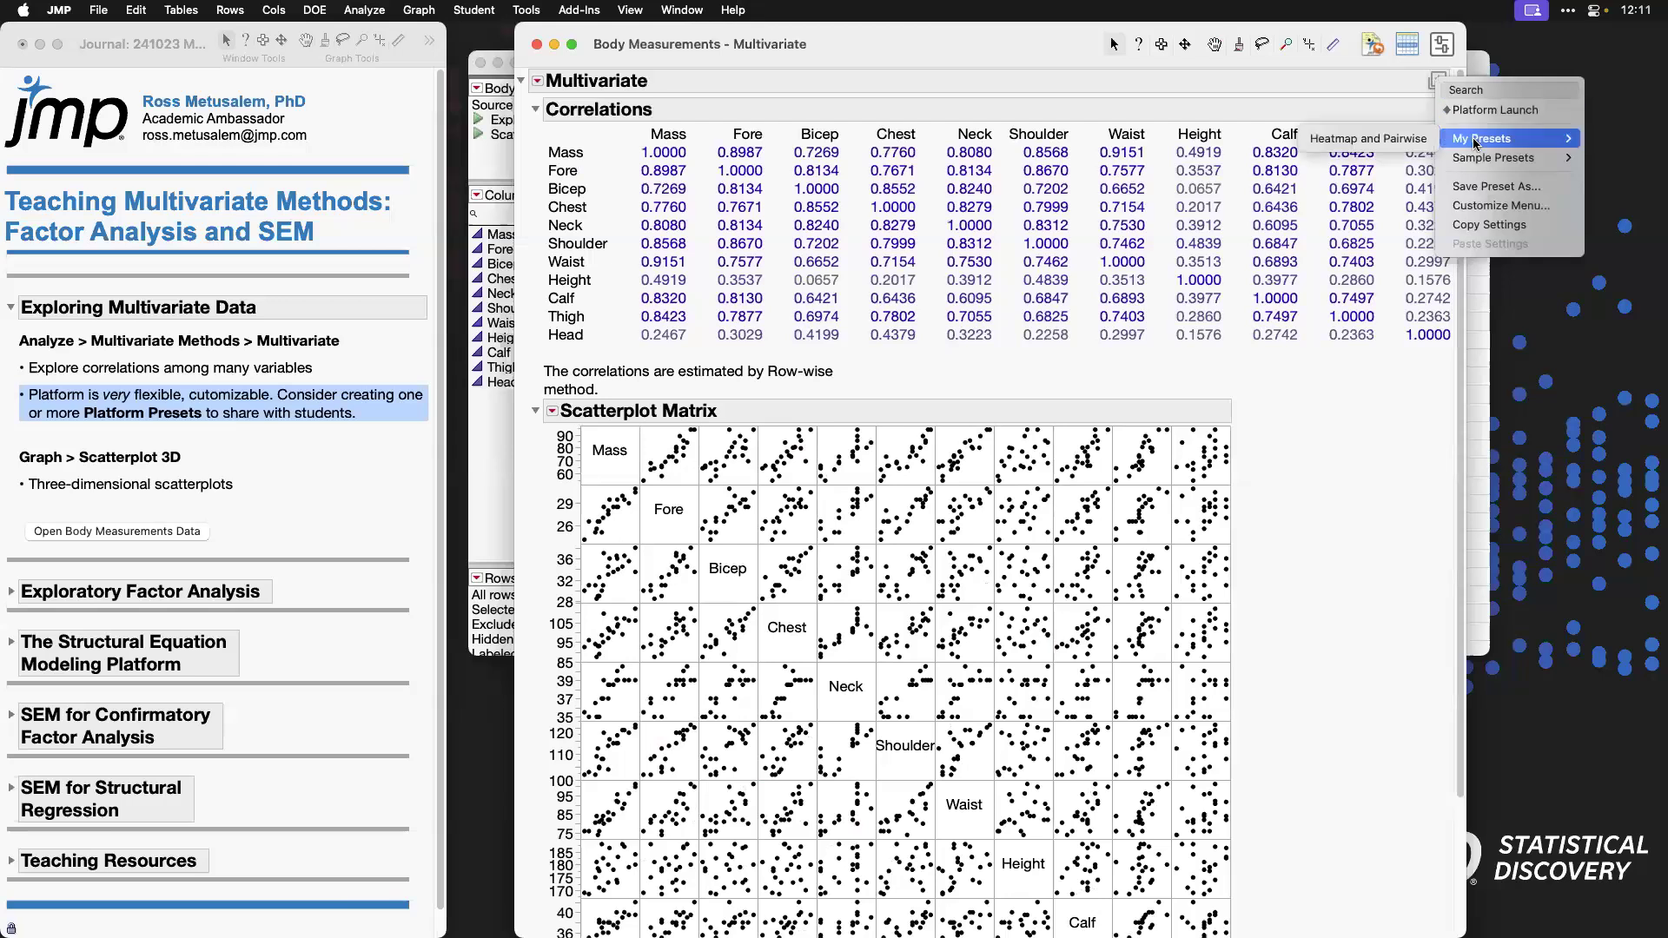
pyautogui.click(1381, 140)
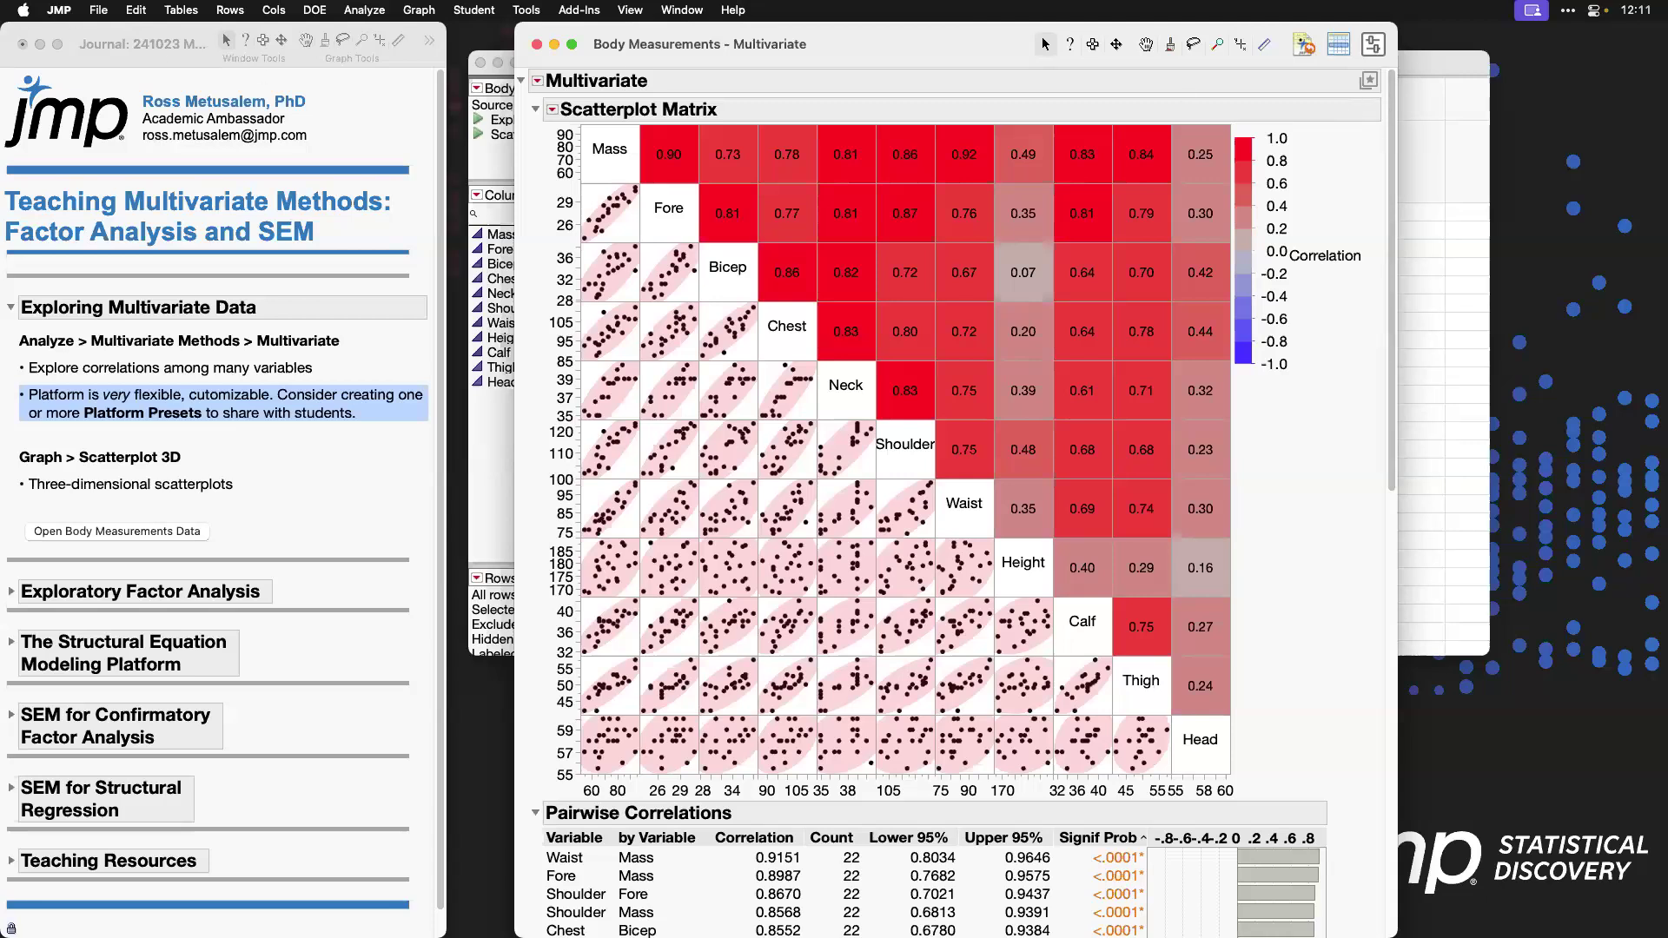
# Step: Review the Platform Presets preferences with their import and export options, leave without changes and close the Multivariate report
pyautogui.click(59, 11)
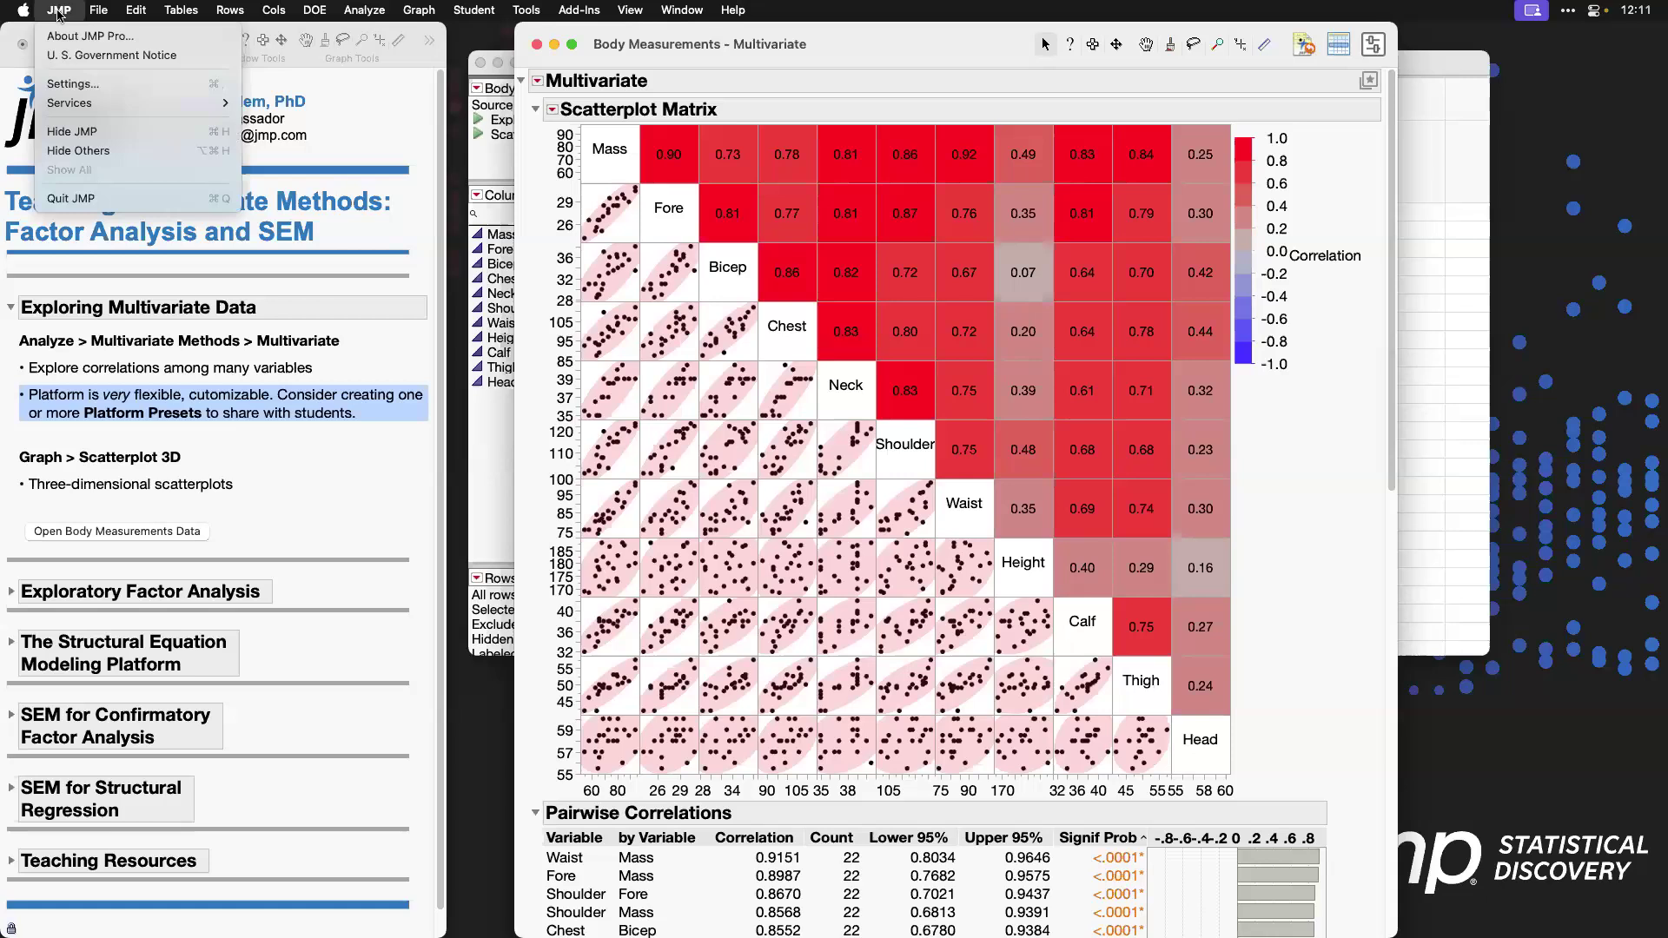
pyautogui.click(113, 87)
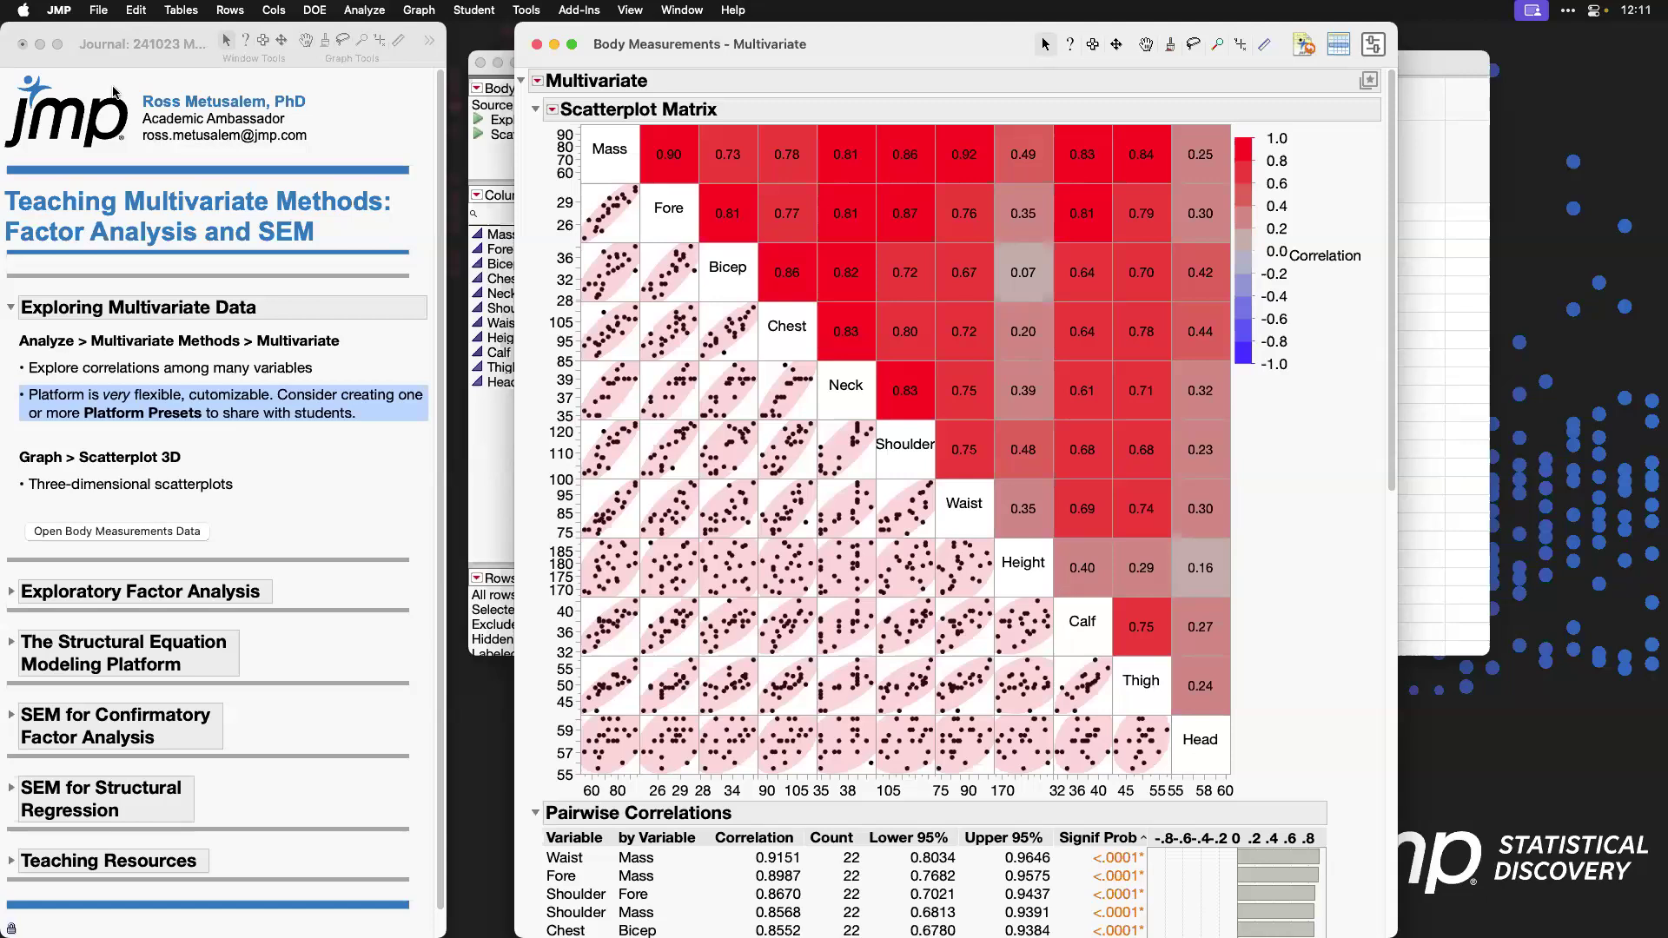
pyautogui.click(627, 413)
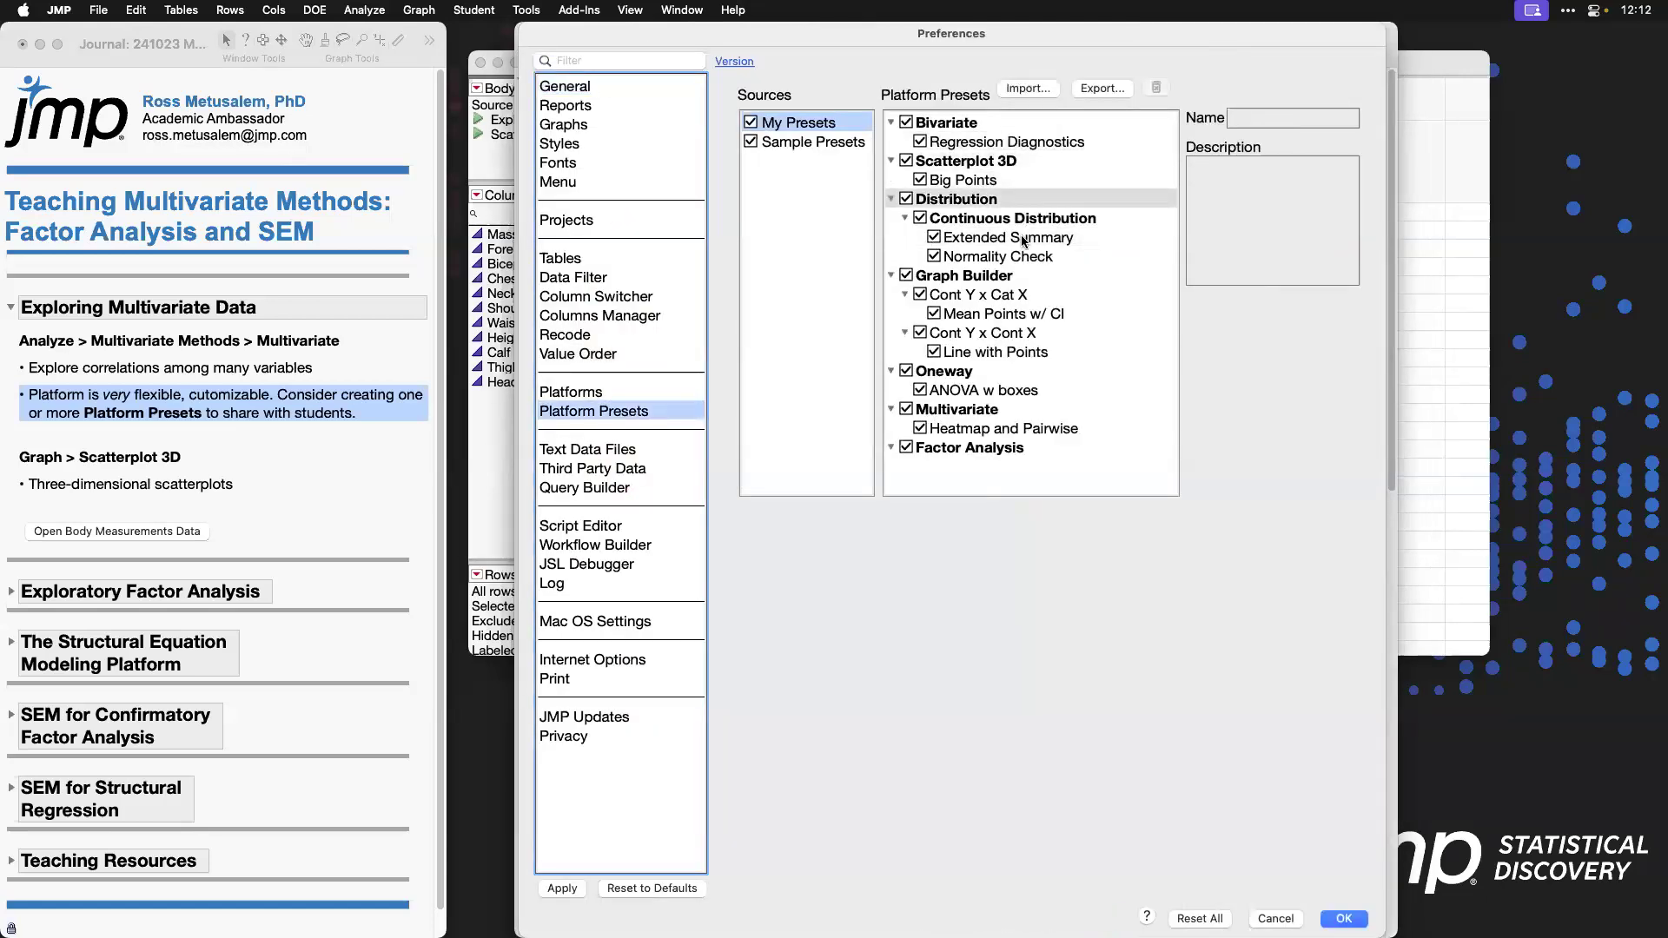
pyautogui.moveTo(1027, 54)
pyautogui.mouseDown()
pyautogui.moveTo(1111, 59)
pyautogui.moveTo(1134, 98)
pyautogui.moveTo(999, 101)
pyautogui.moveTo(980, 75)
pyautogui.moveTo(1074, 59)
pyautogui.mouseUp()
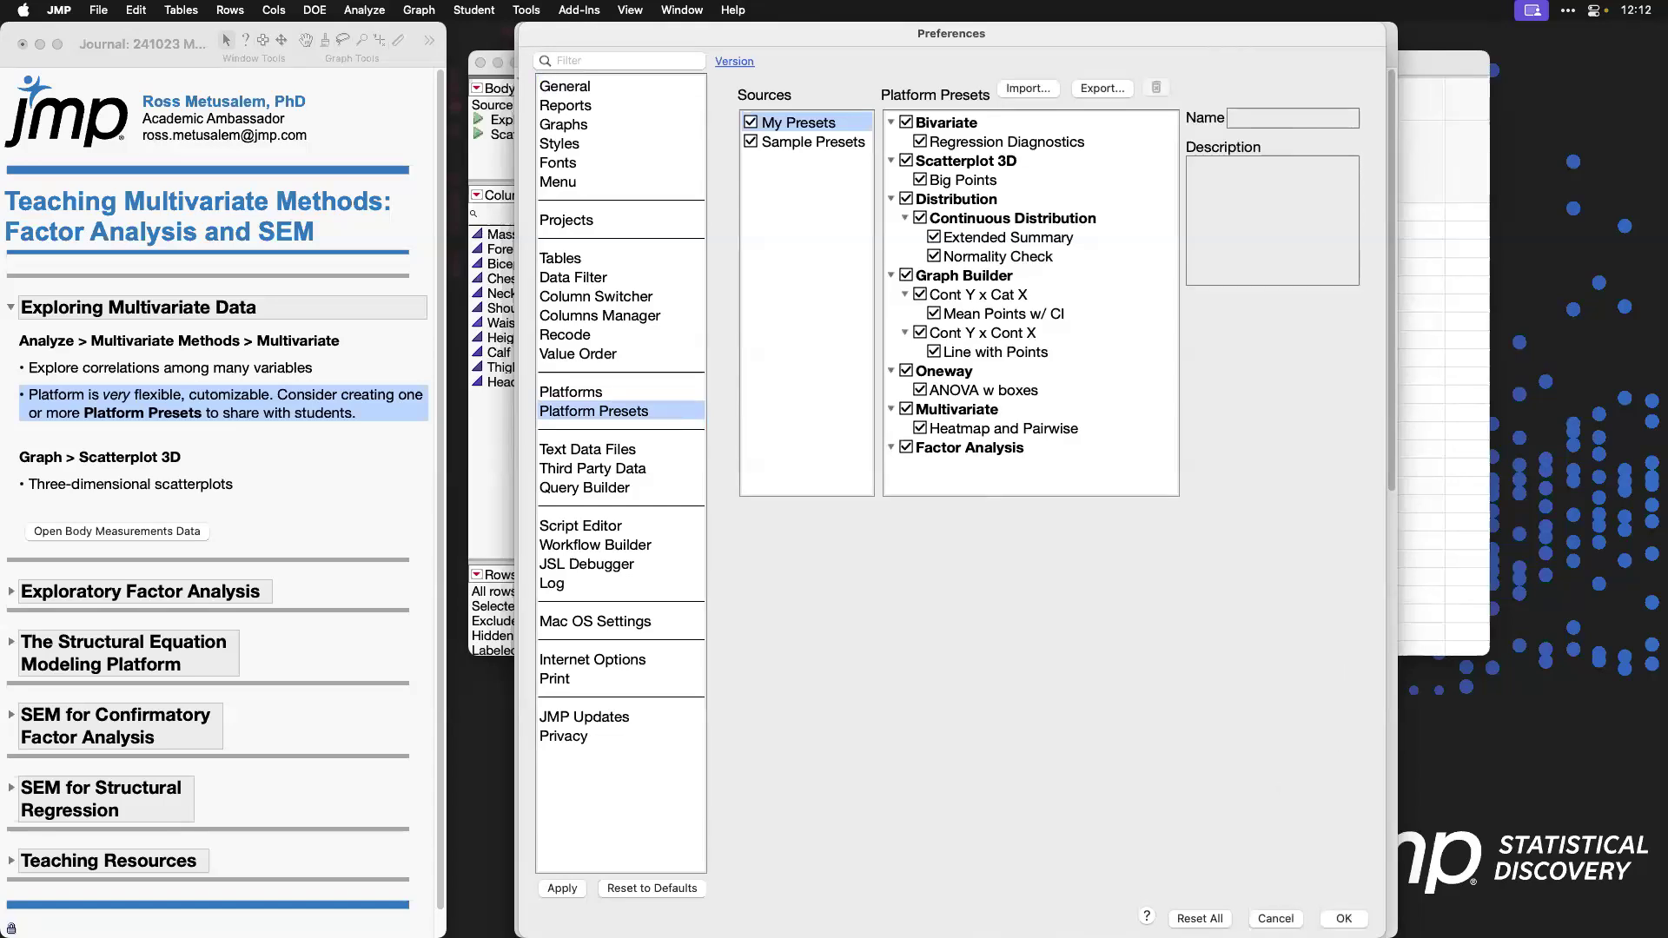
pyautogui.click(1277, 919)
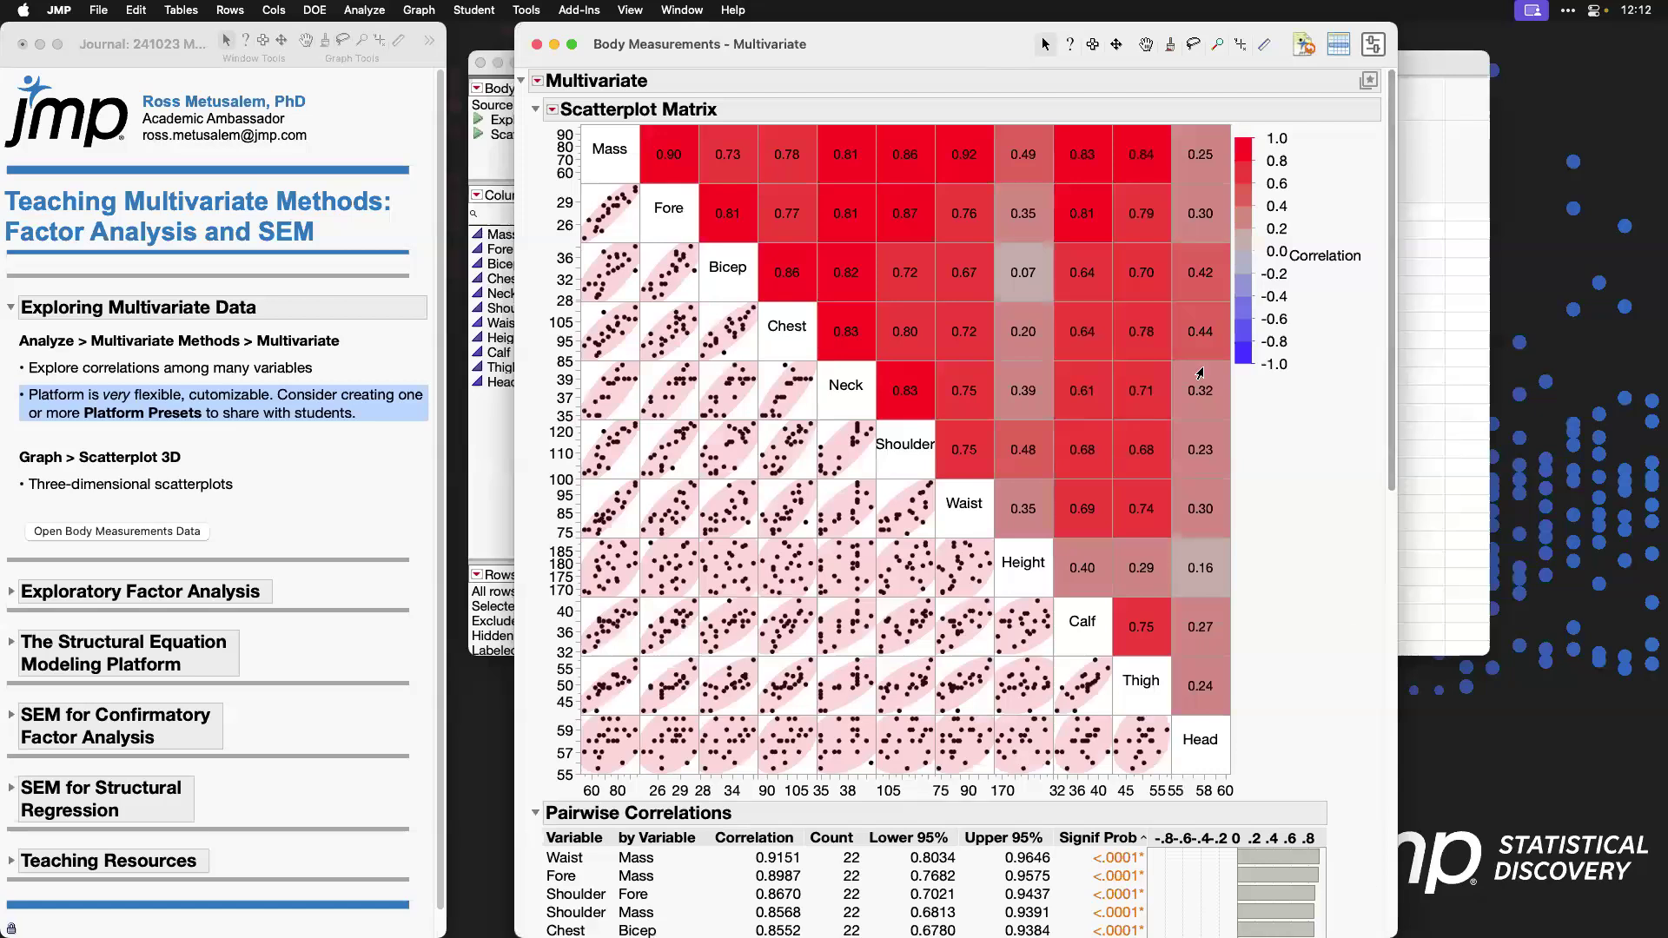
pyautogui.click(538, 46)
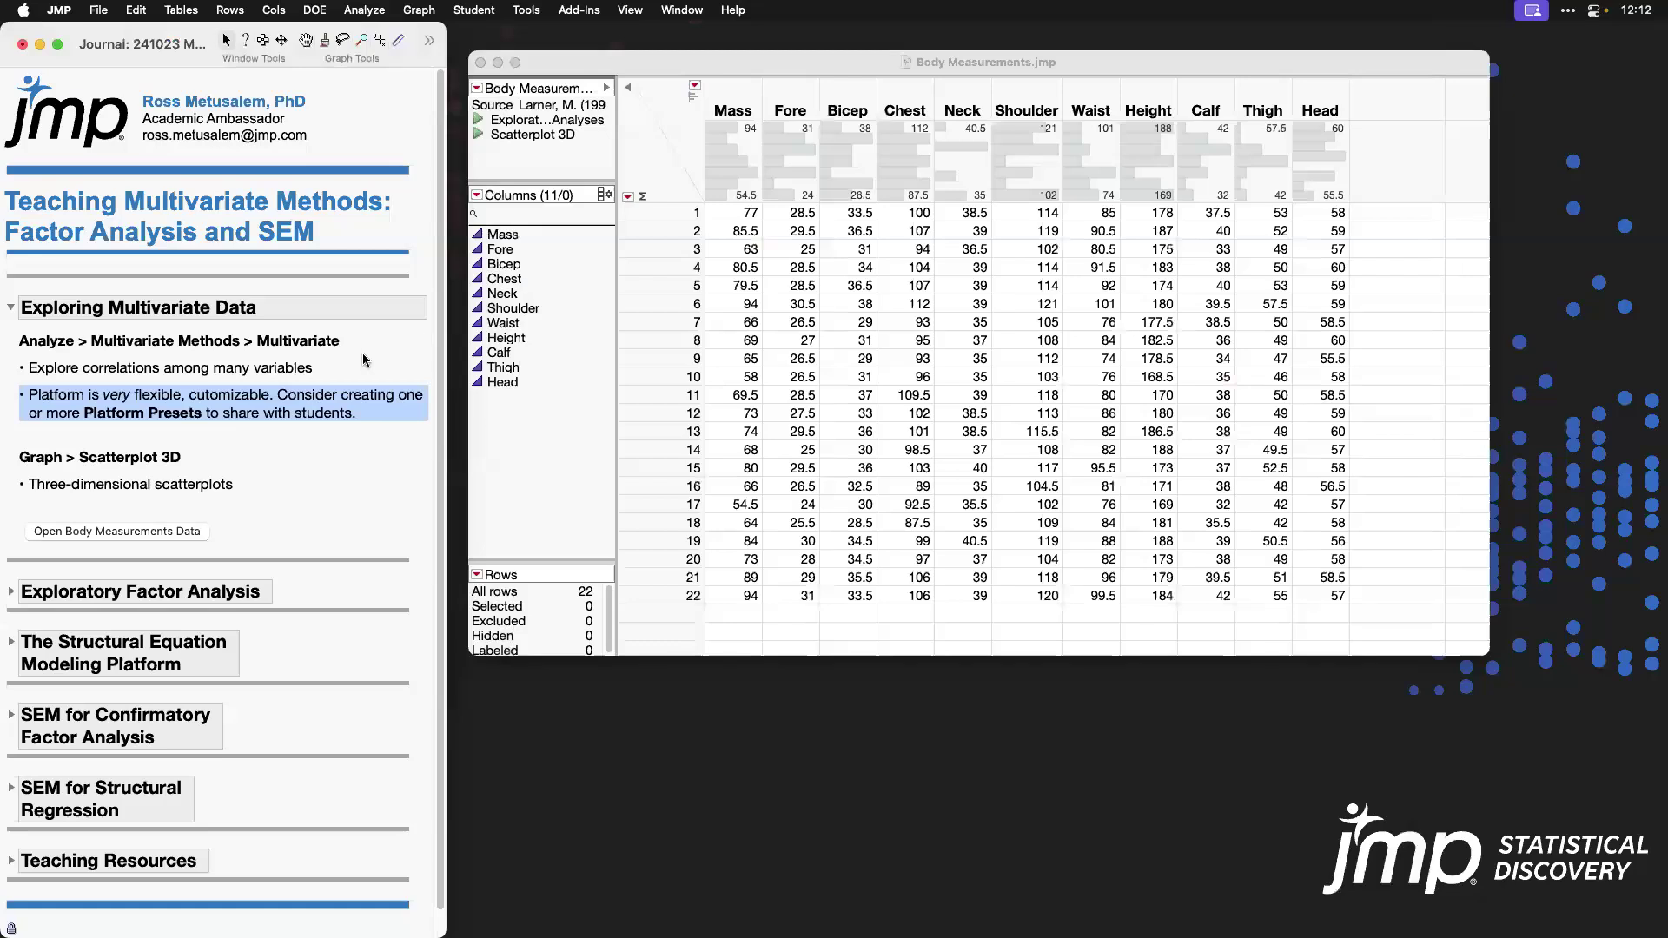
# Step: Create a Scatterplot 3D with all 11 columns, Mass through Head, cast as Y
pyautogui.click(172, 455)
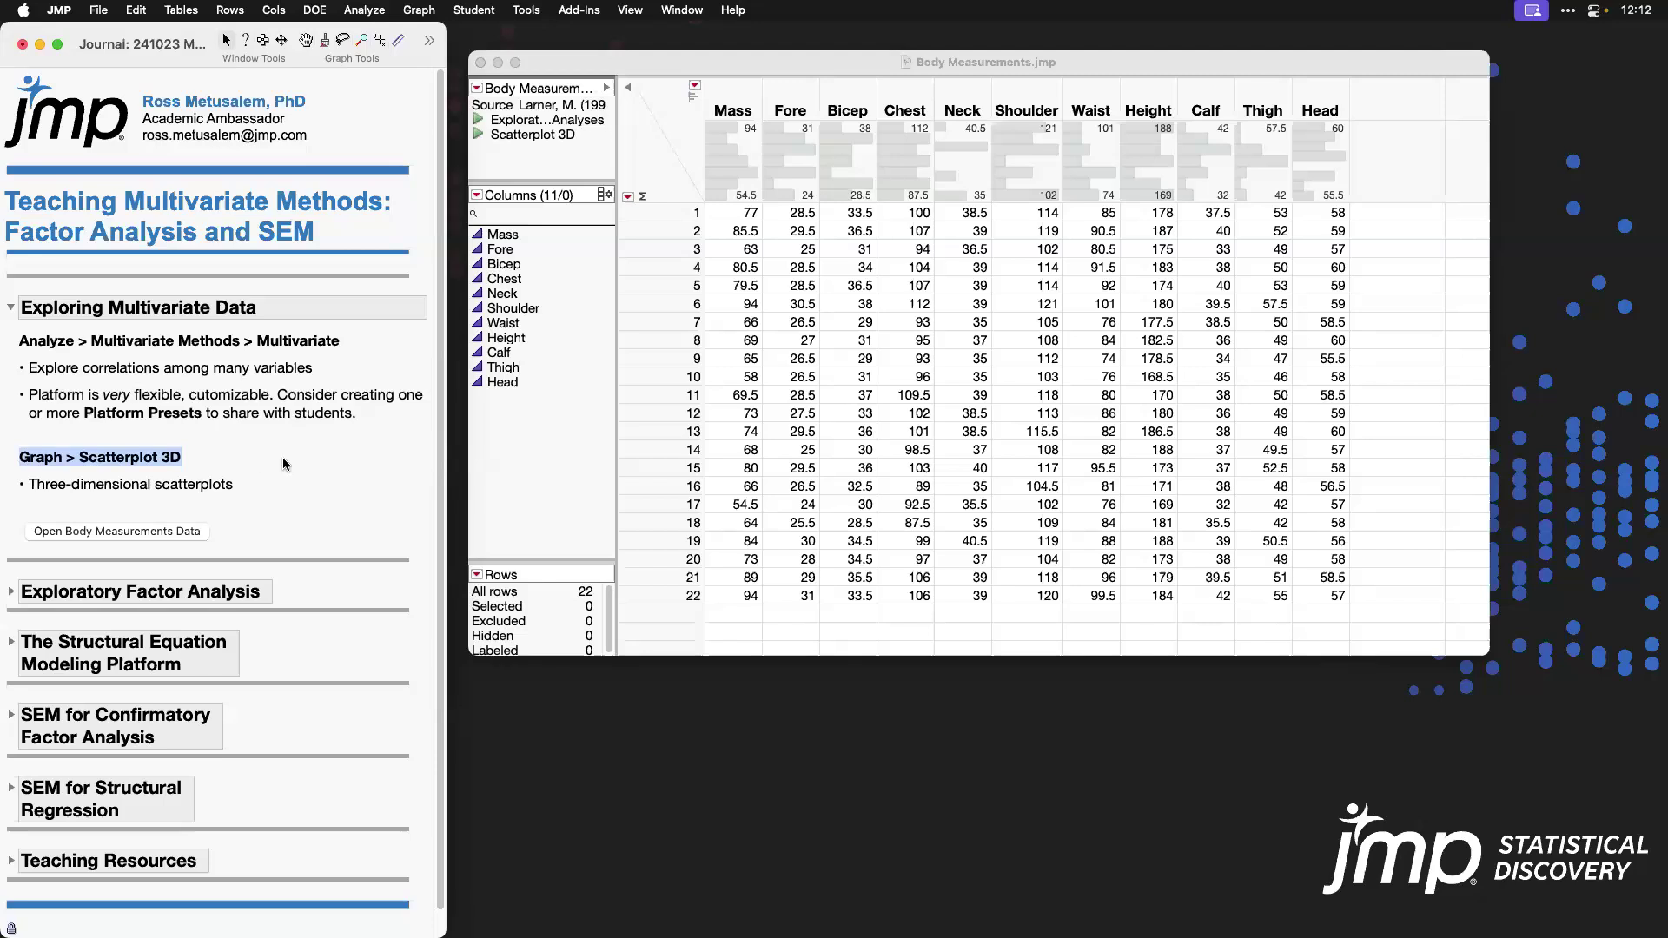
pyautogui.click(432, 12)
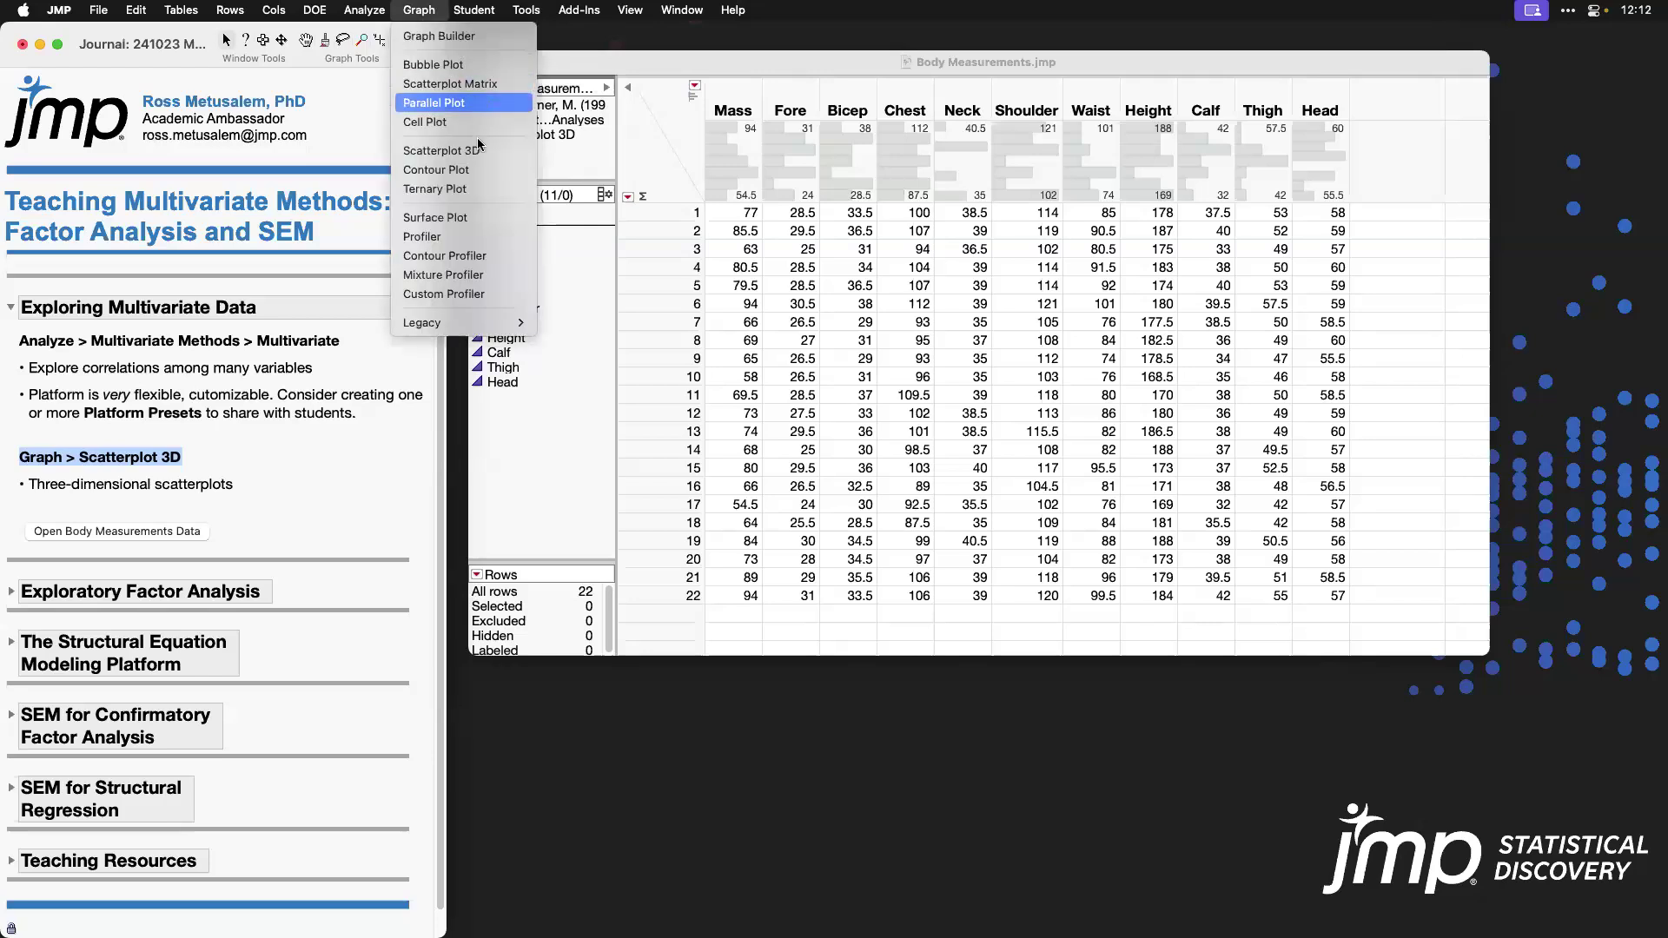
pyautogui.click(509, 151)
pyautogui.moveTo(651, 292); pyautogui.dragTo(660, 483)
pyautogui.click(790, 275)
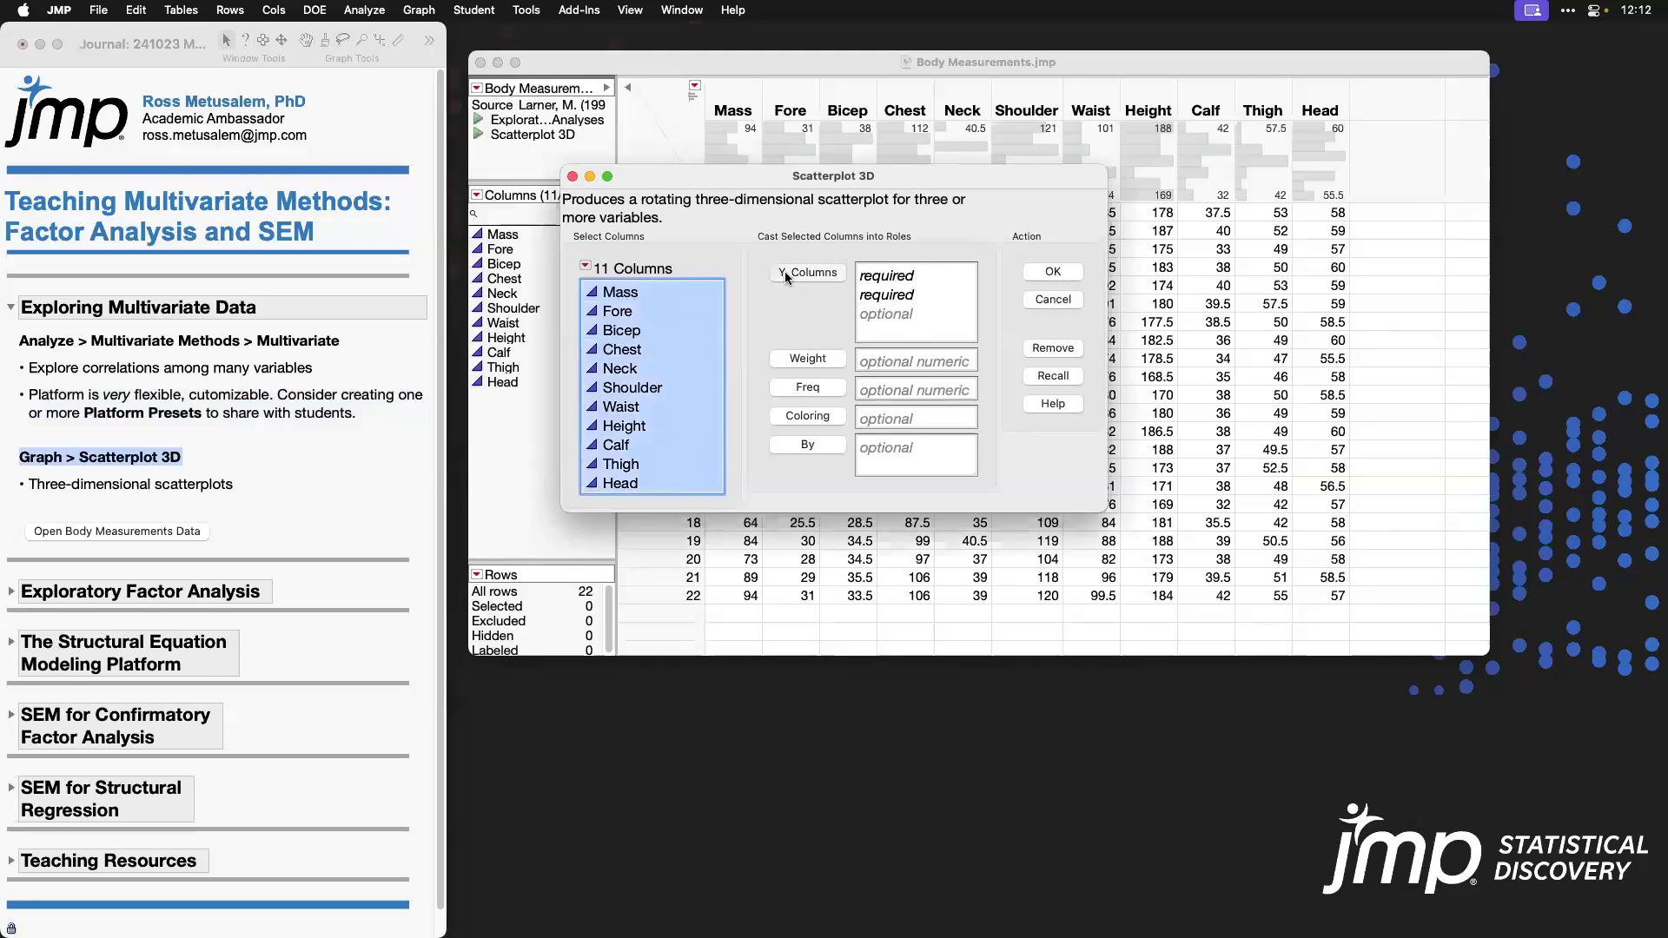
pyautogui.click(1073, 279)
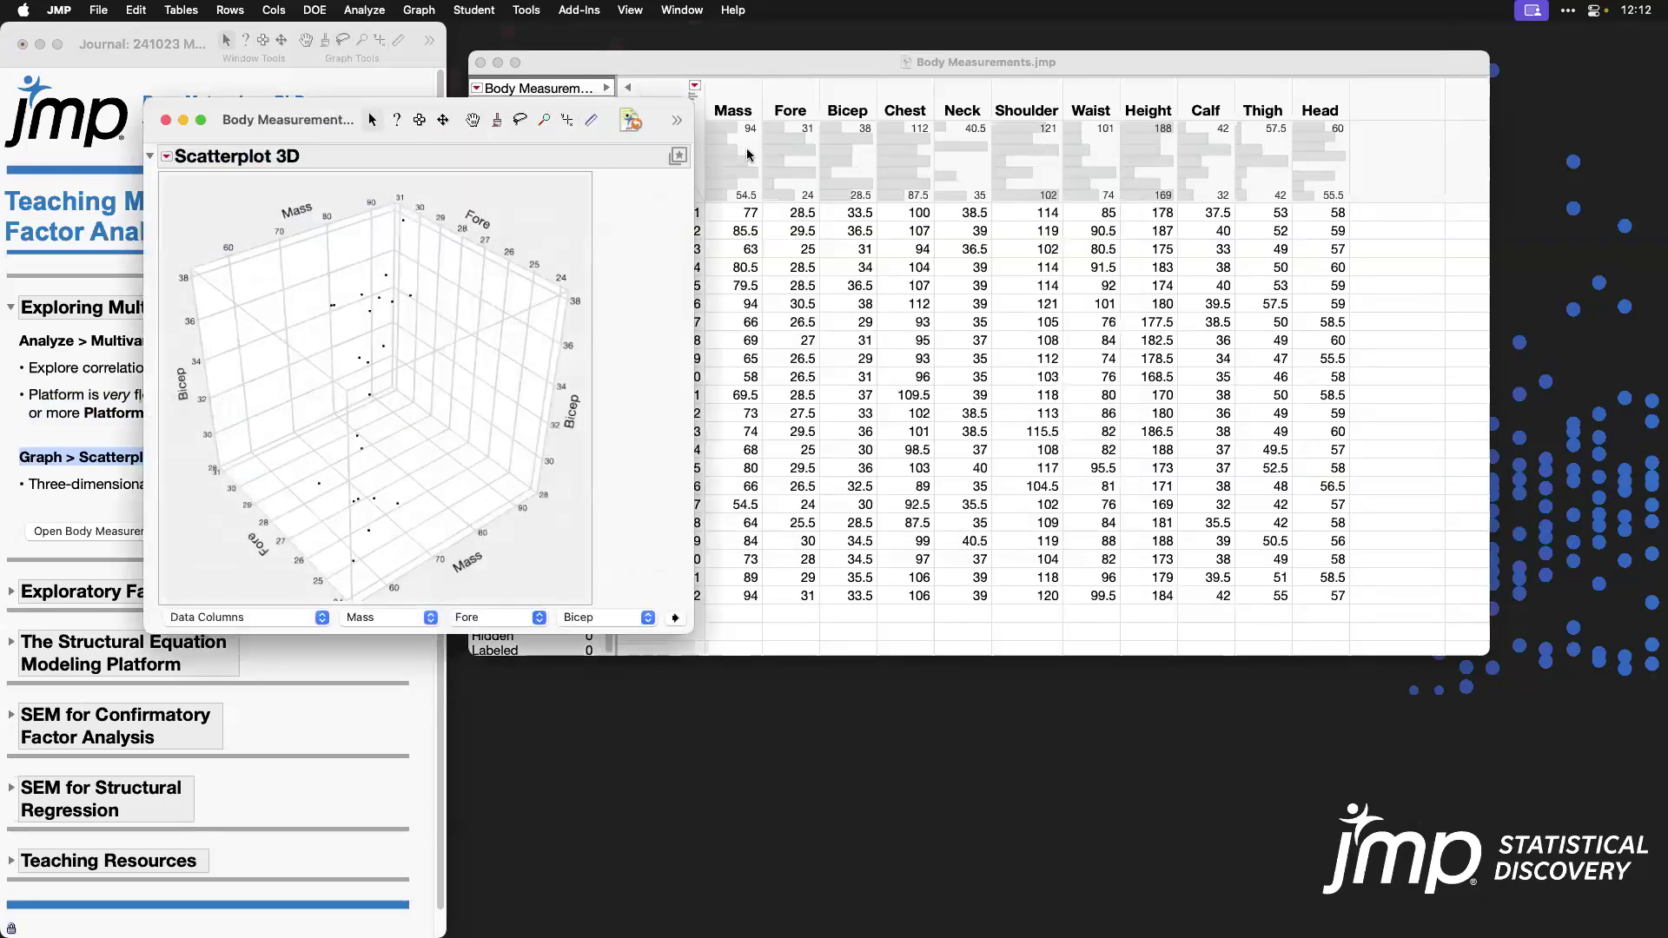
# Step: Slightly increase the marker size in the 3D scatterplot's display settings
pyautogui.moveTo(492, 121); pyautogui.dragTo(911, 51)
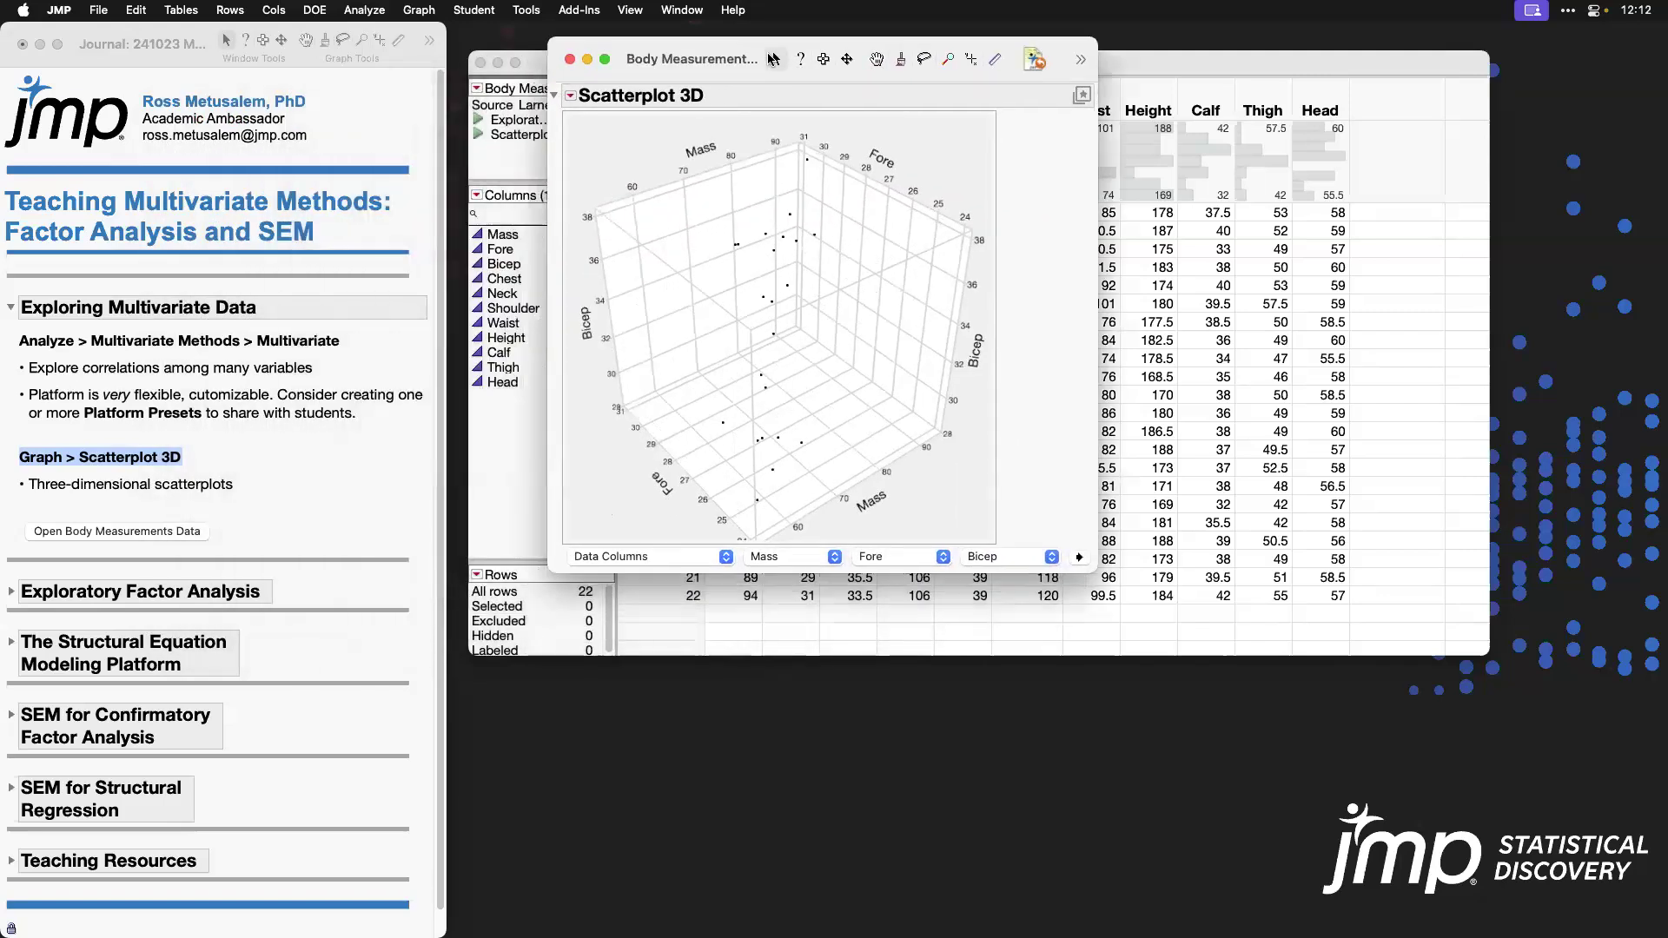
pyautogui.moveTo(750, 304); pyautogui.dragTo(739, 265)
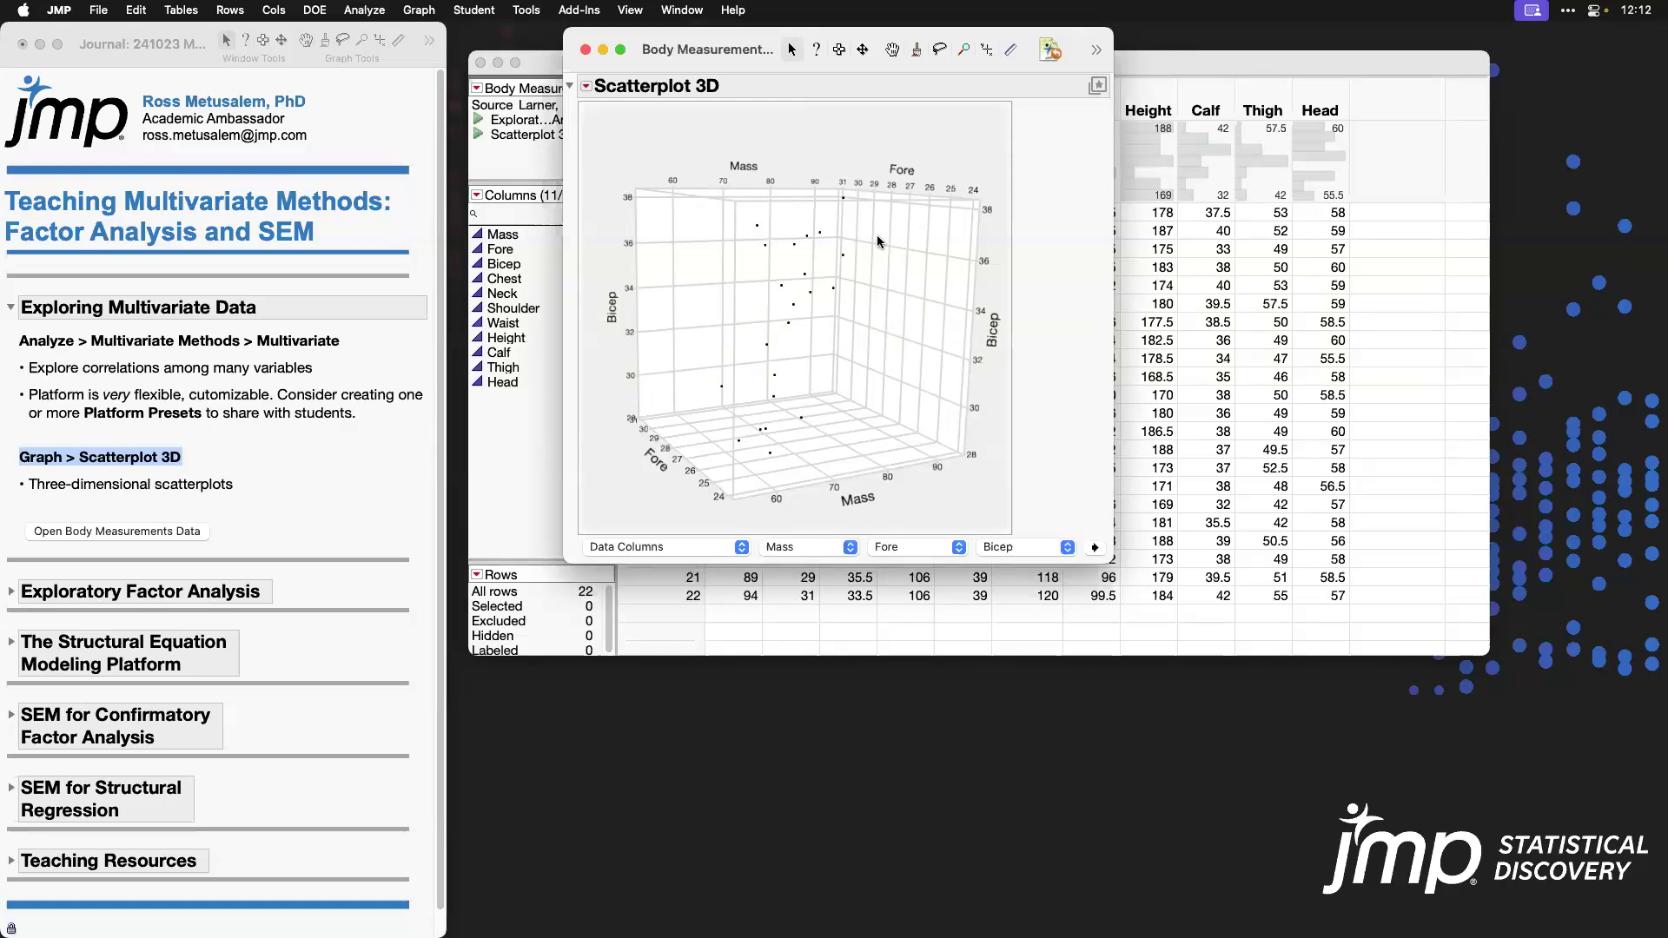
pyautogui.rightClick(869, 328)
pyautogui.click(926, 375)
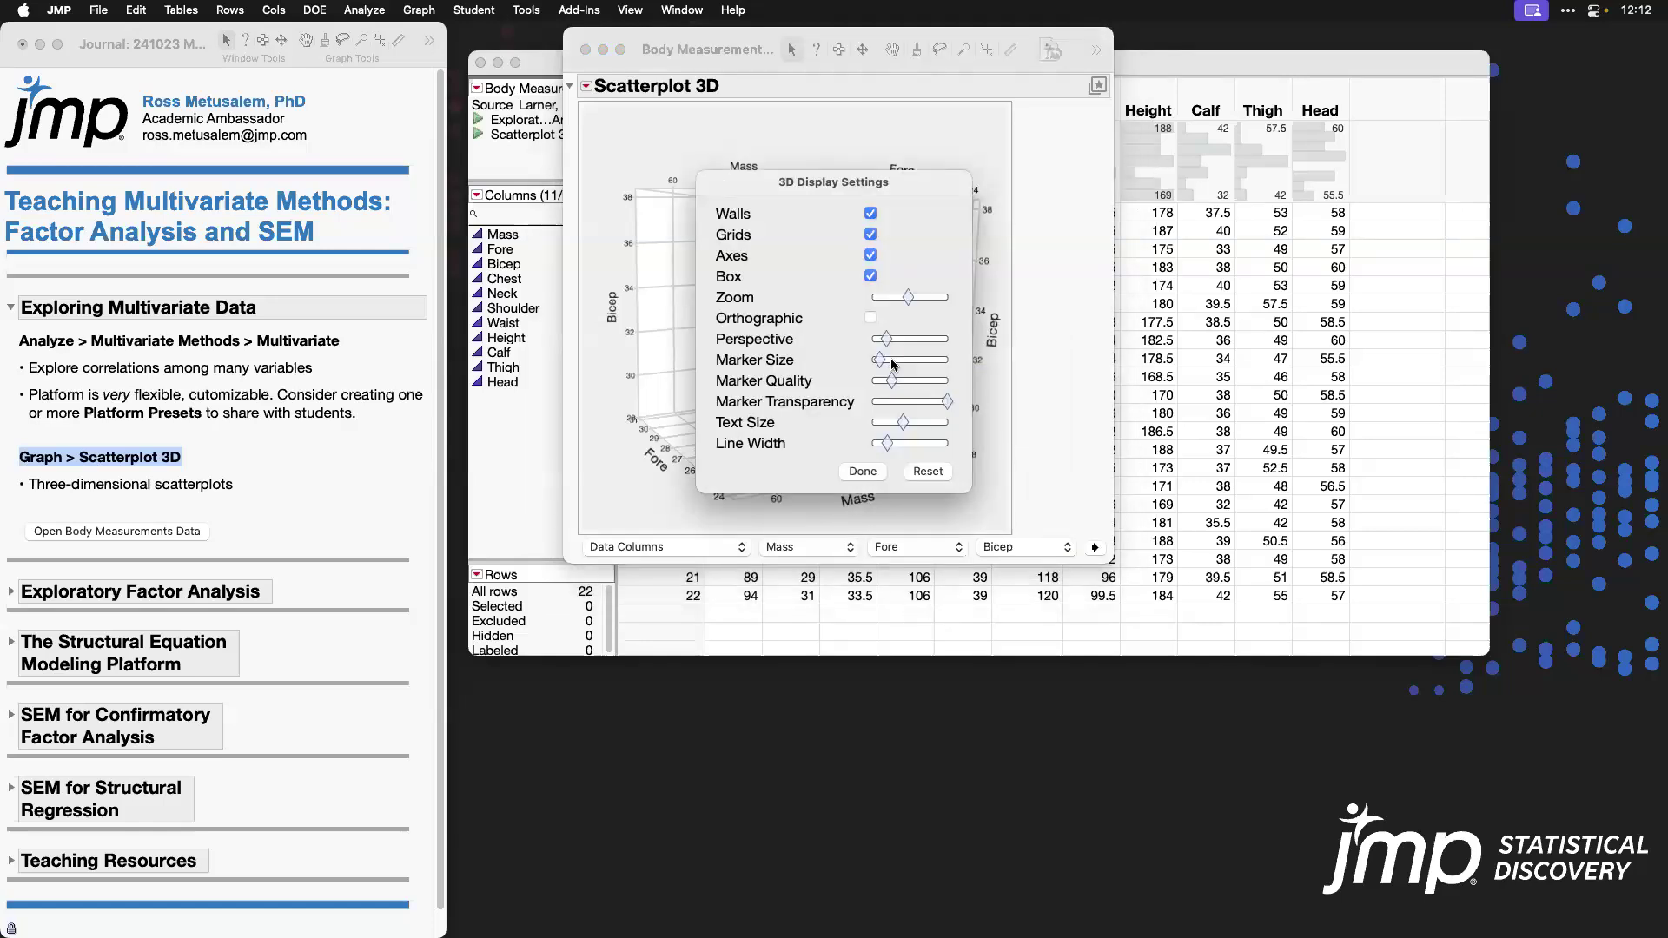
pyautogui.moveTo(853, 182); pyautogui.dragTo(1369, 135)
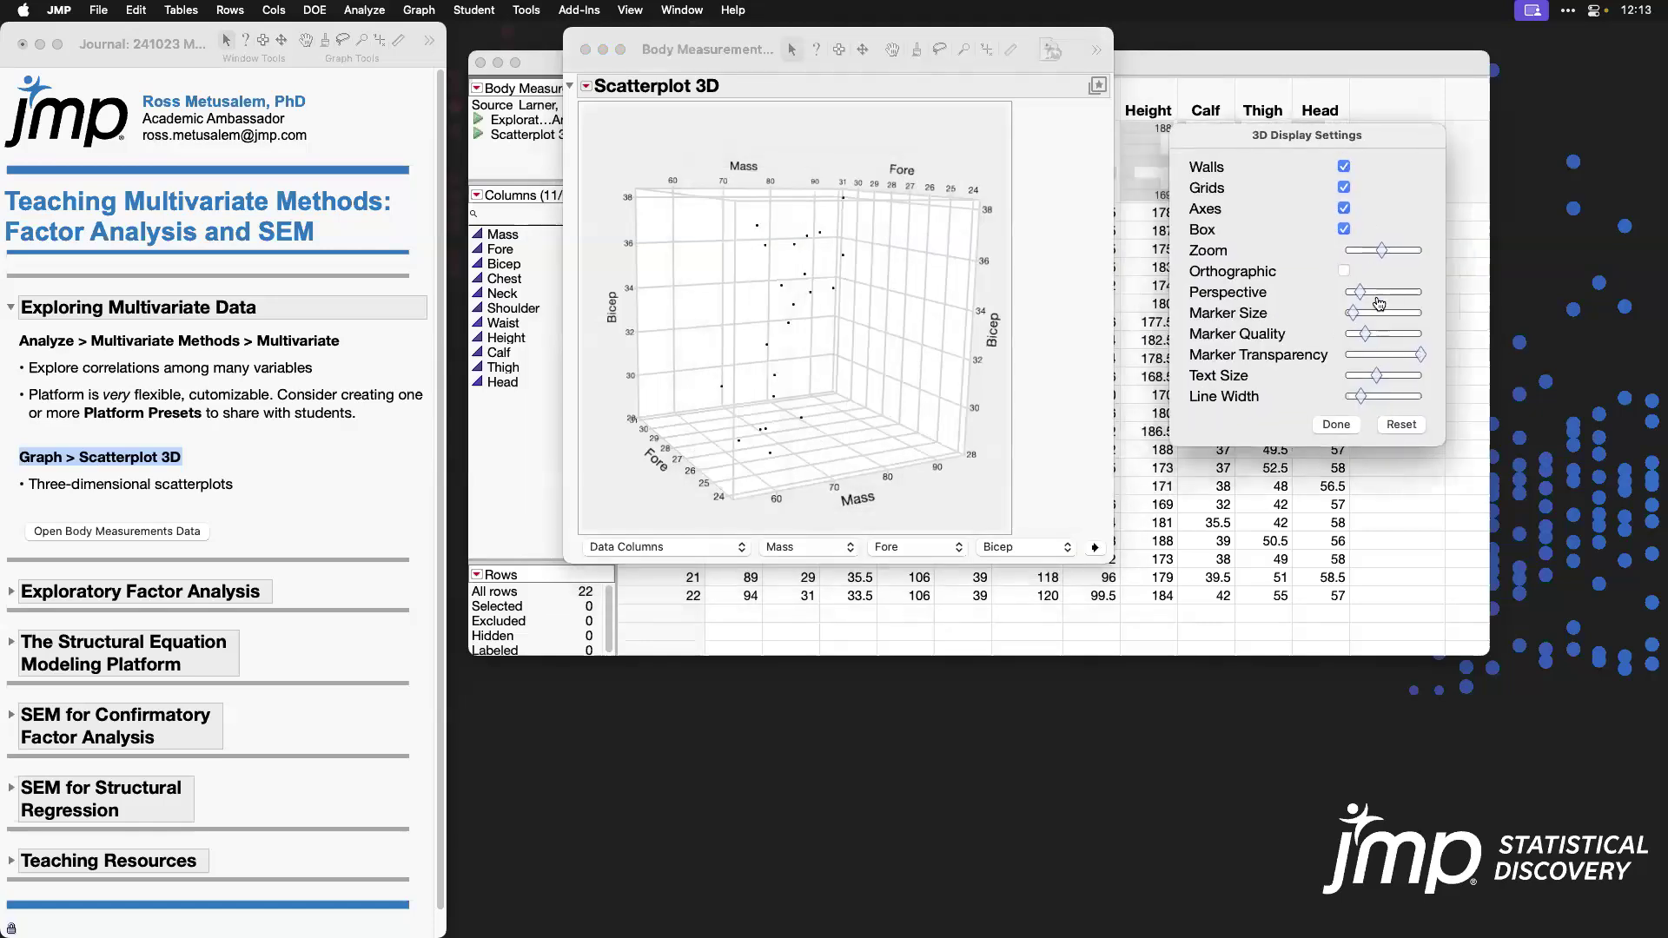
pyautogui.moveTo(1352, 314)
pyautogui.mouseDown()
pyautogui.moveTo(1401, 316)
pyautogui.moveTo(1373, 315)
pyautogui.mouseUp()
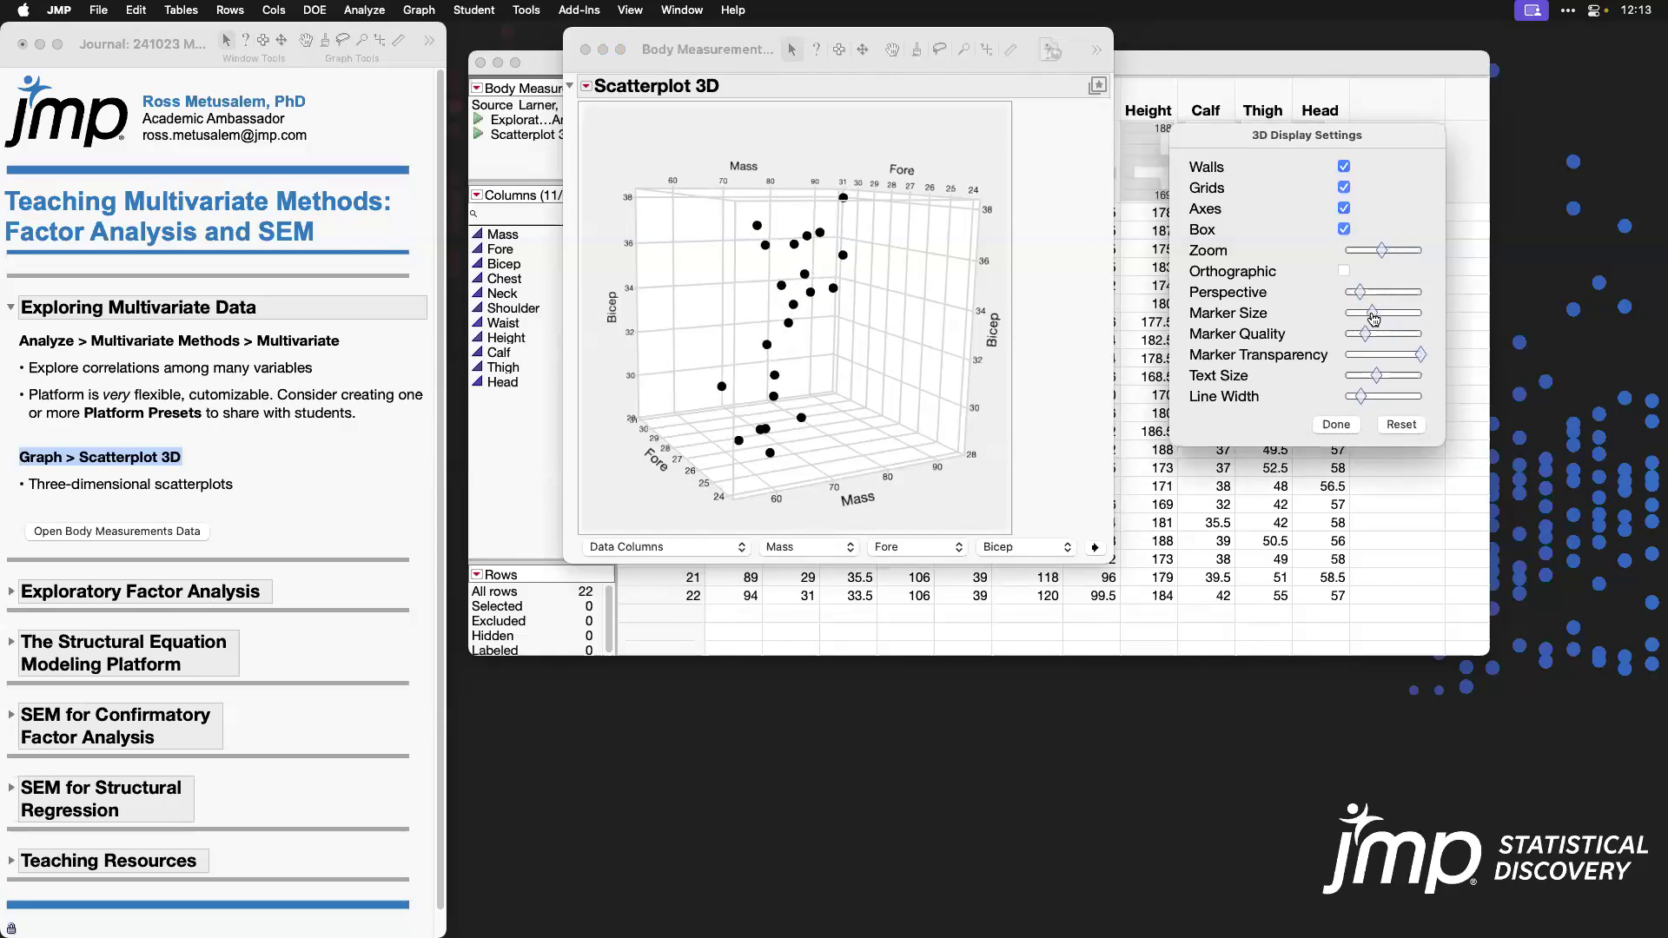
pyautogui.moveTo(1371, 314); pyautogui.dragTo(1359, 314)
pyautogui.click(1336, 424)
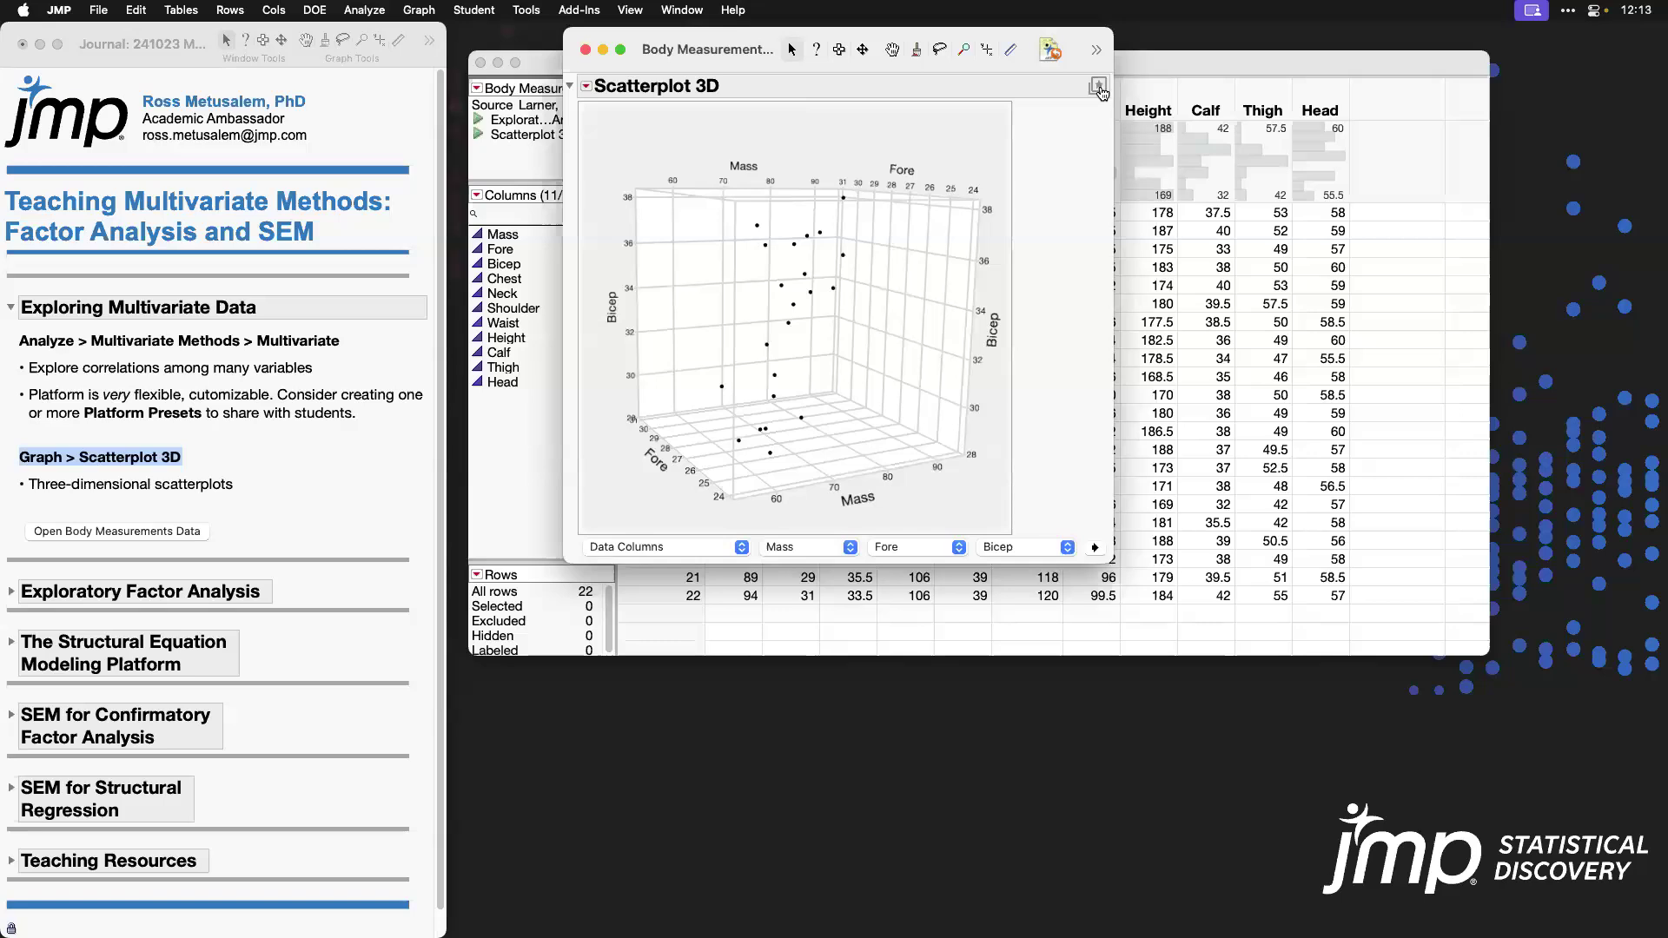
# Step: Apply the saved Big Points preset to the 3D scatterplot
pyautogui.click(1098, 86)
pyautogui.moveTo(1142, 123)
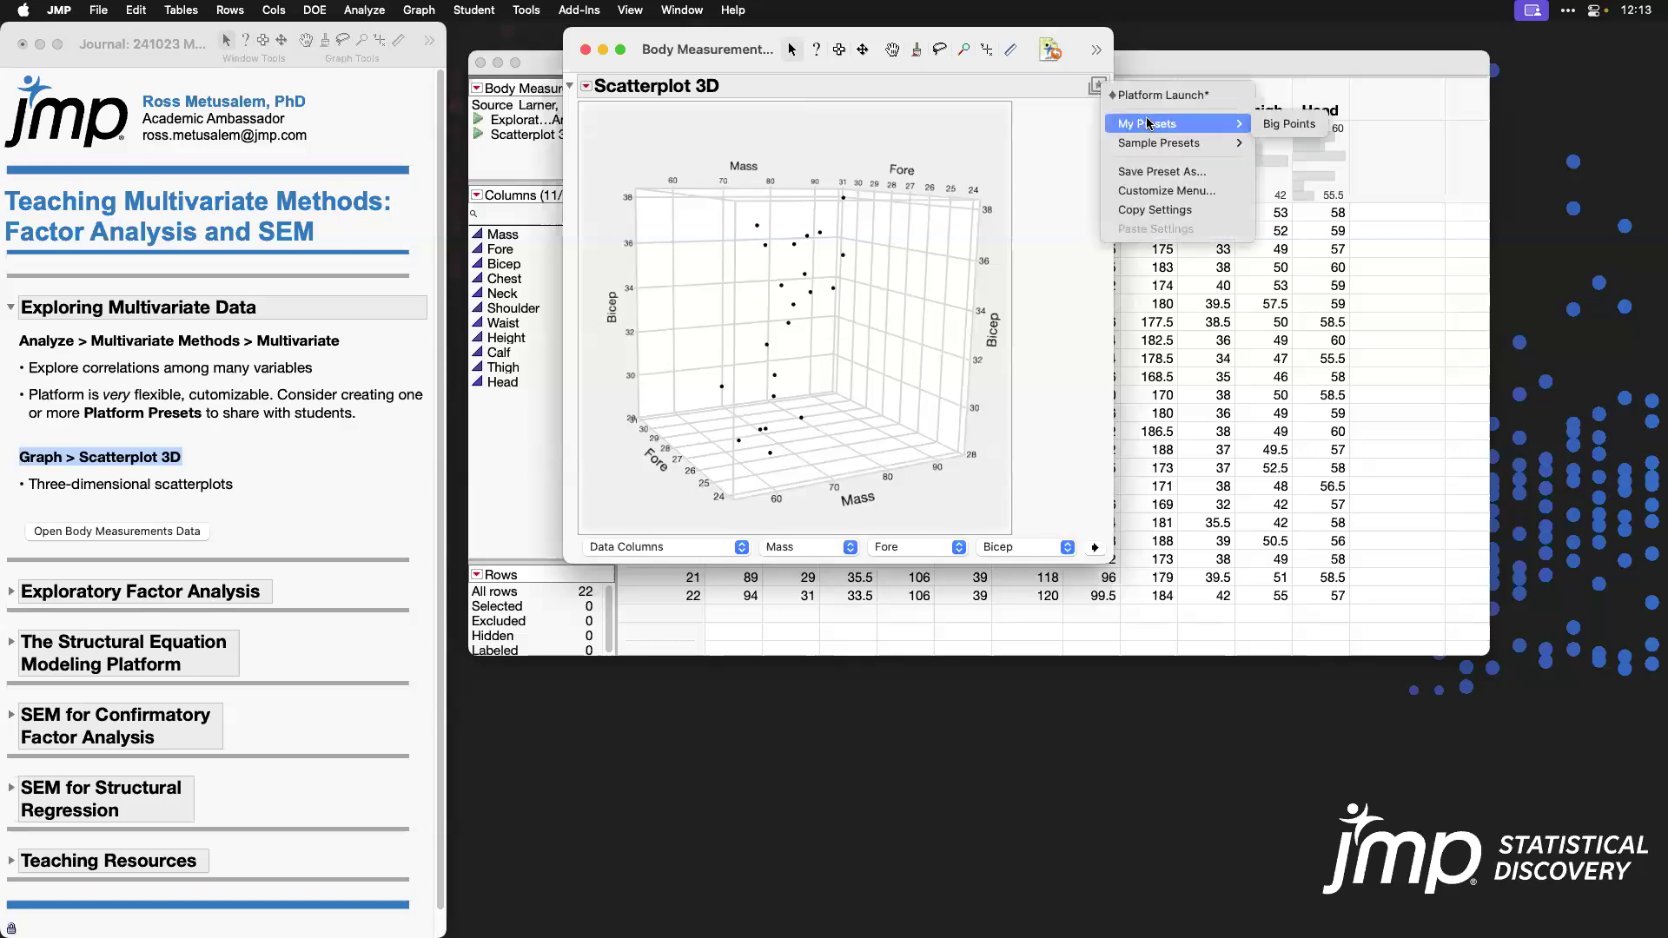
pyautogui.click(1296, 127)
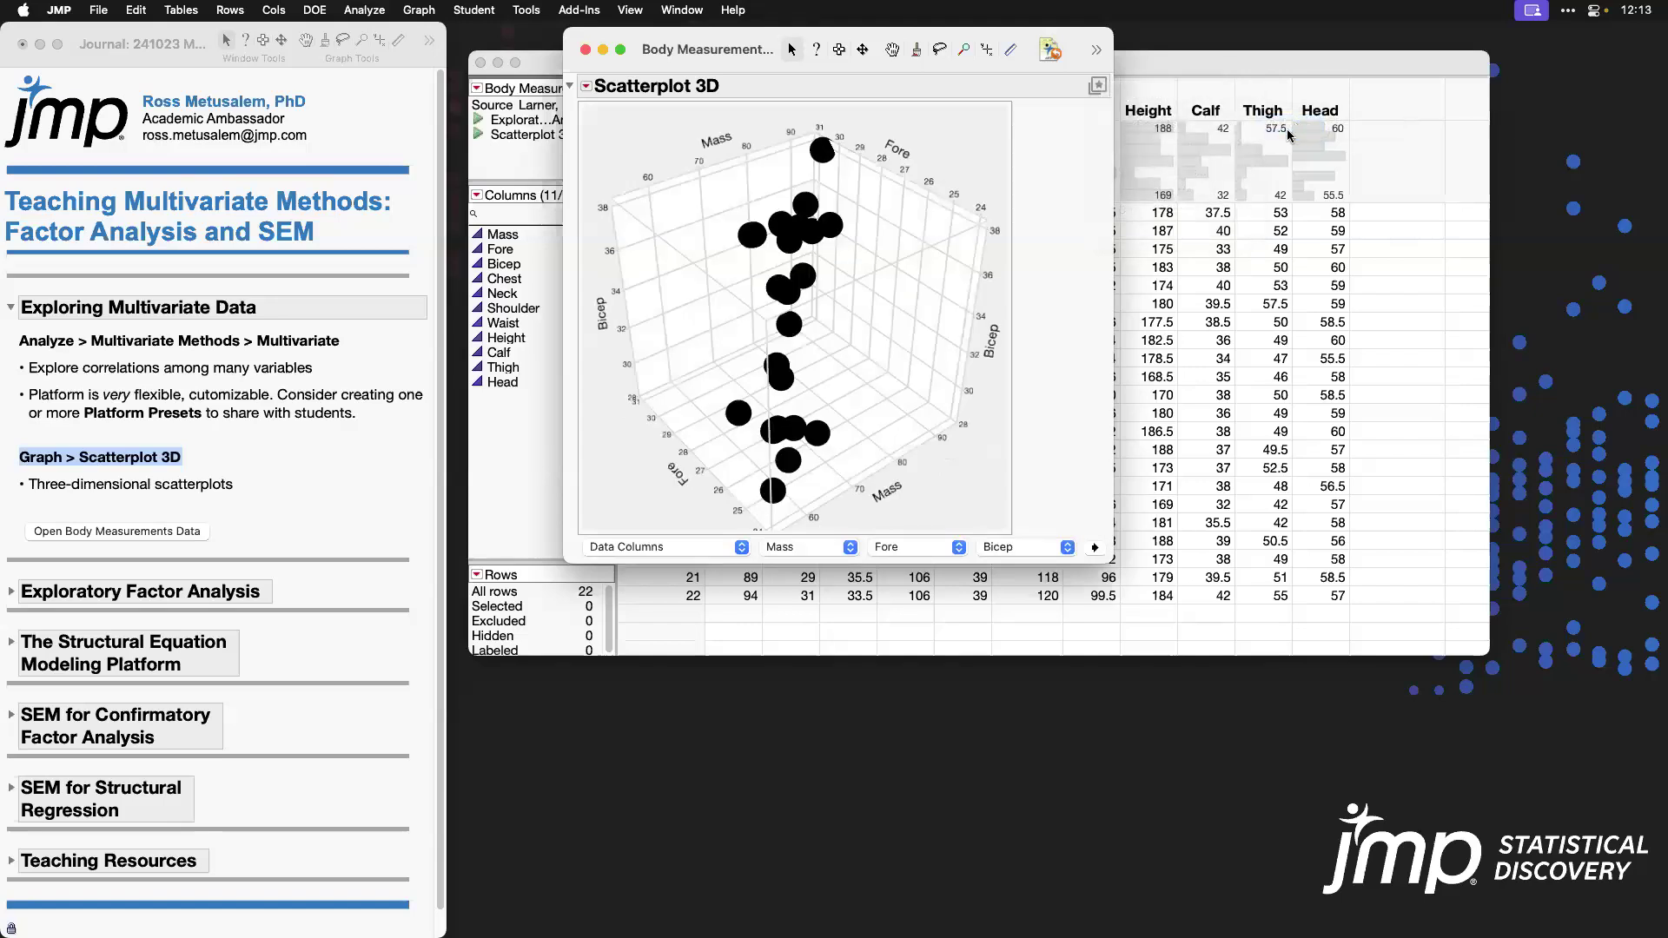
pyautogui.moveTo(744, 316)
pyautogui.mouseDown()
pyautogui.moveTo(741, 267)
pyautogui.moveTo(741, 287)
pyautogui.mouseUp()
# Step: Add an ungrouped normal contour ellipsoid to the 3D scatterplot with coverage 0.5 and transparency 0.5
pyautogui.click(586, 86)
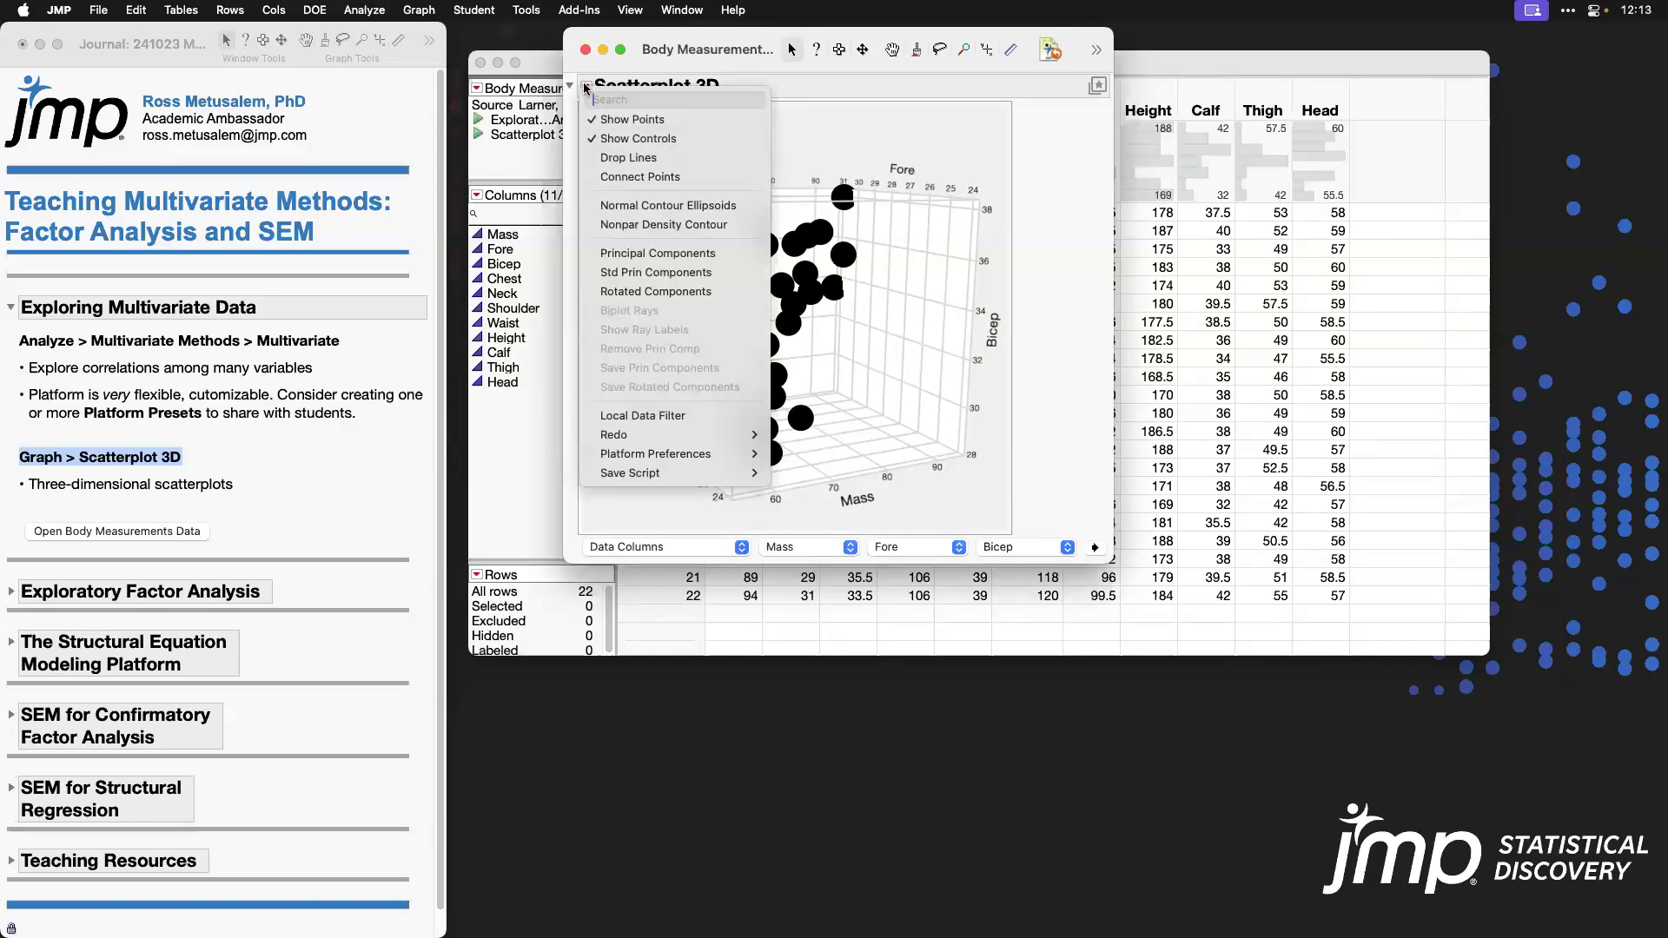
pyautogui.click(738, 206)
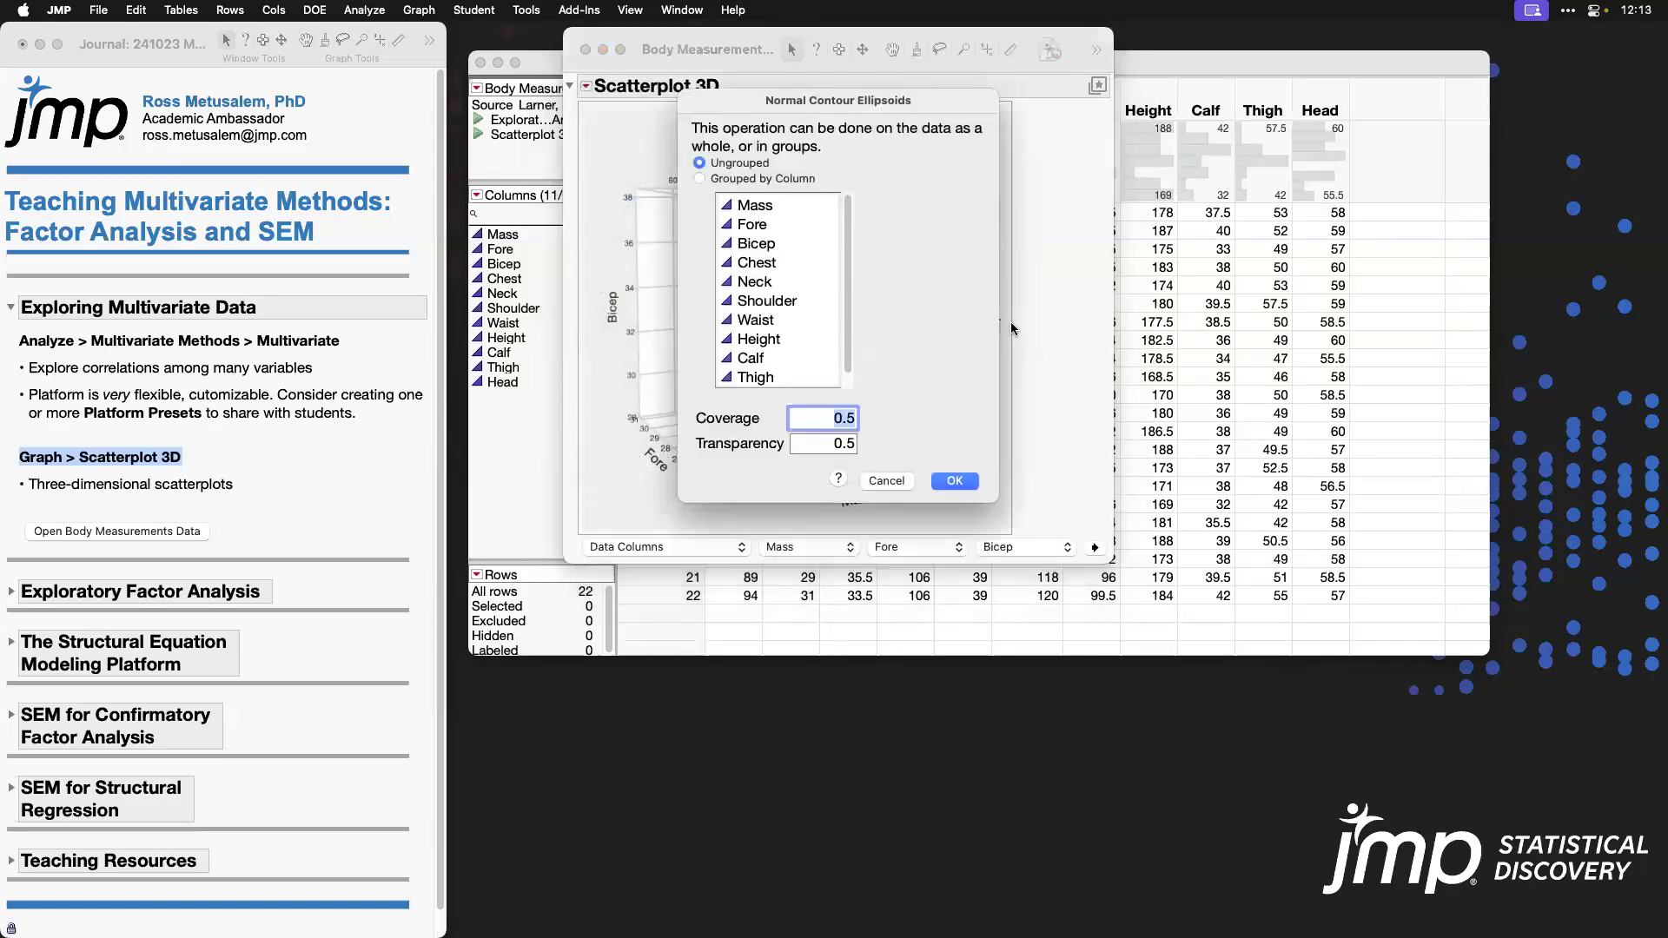
pyautogui.click(956, 481)
pyautogui.moveTo(712, 301); pyautogui.dragTo(741, 329)
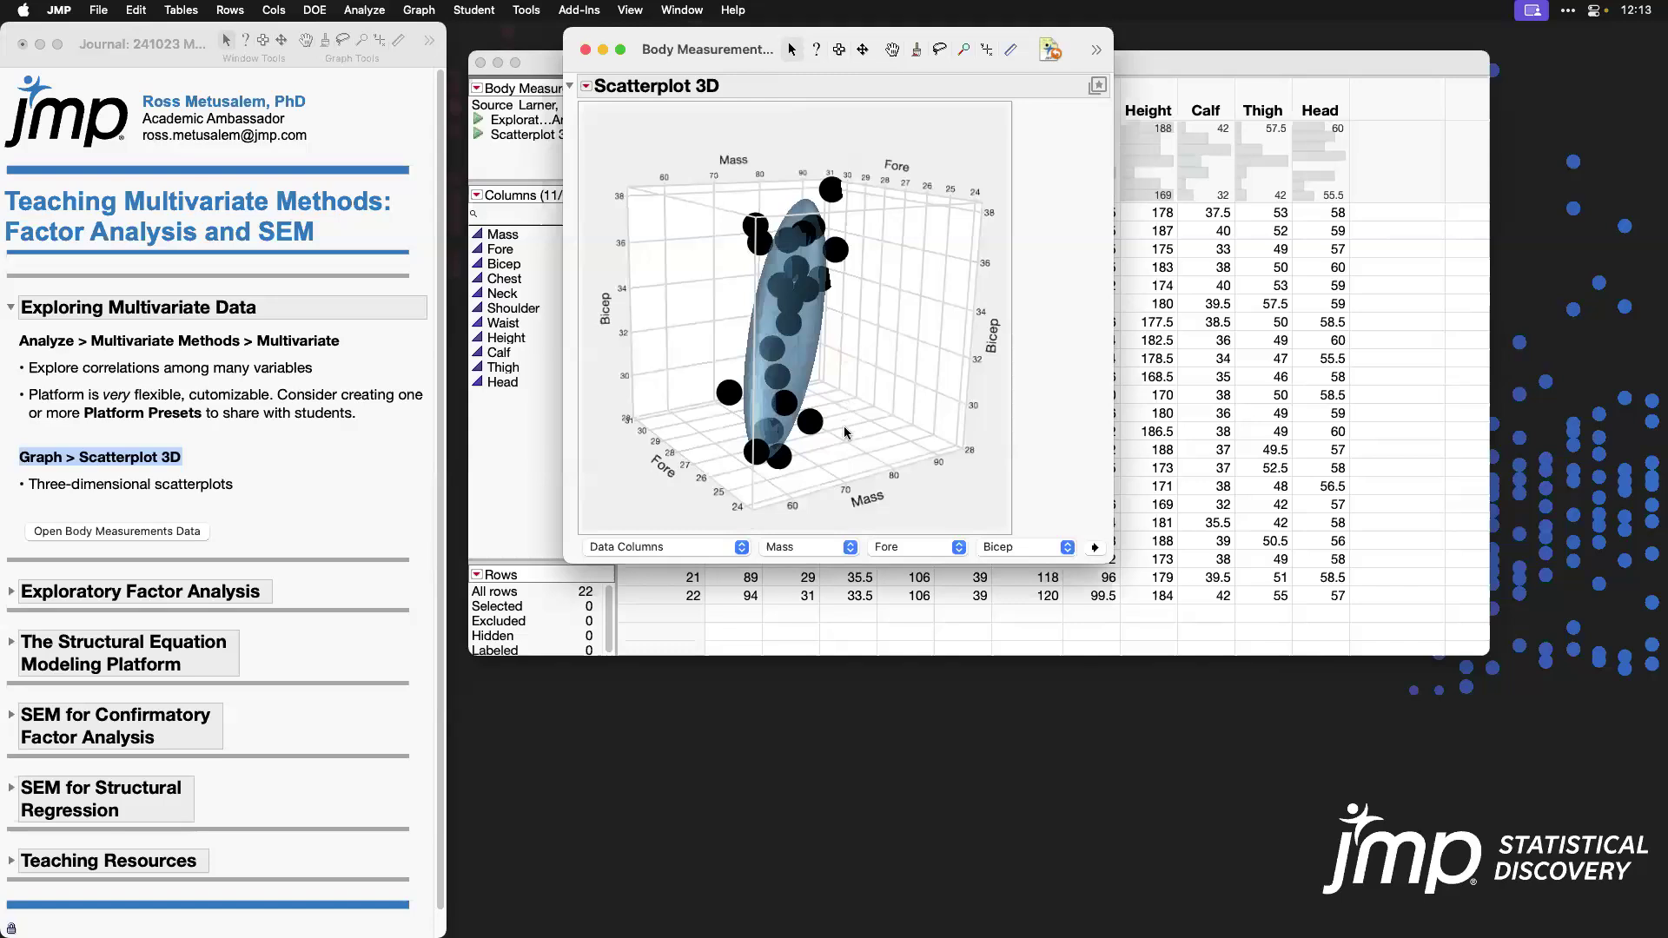
# Step: Review the column choices for the Mass axis without changing it, and close the scatterplot and the Body Measurements table
pyautogui.click(847, 547)
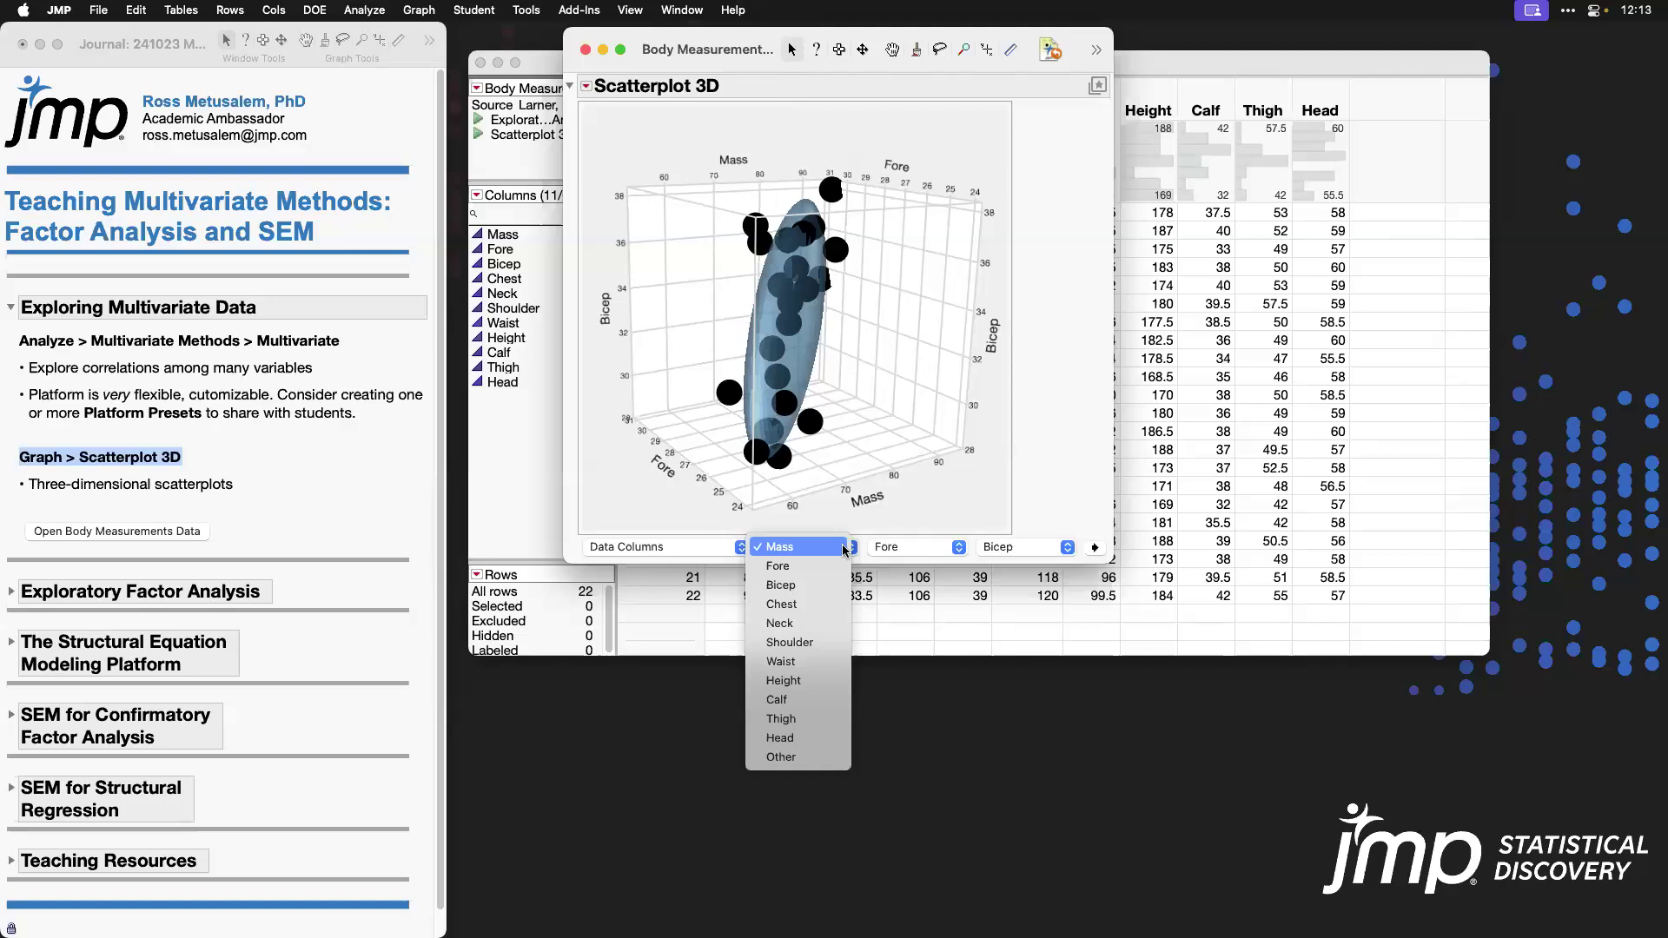
pyautogui.click(1086, 454)
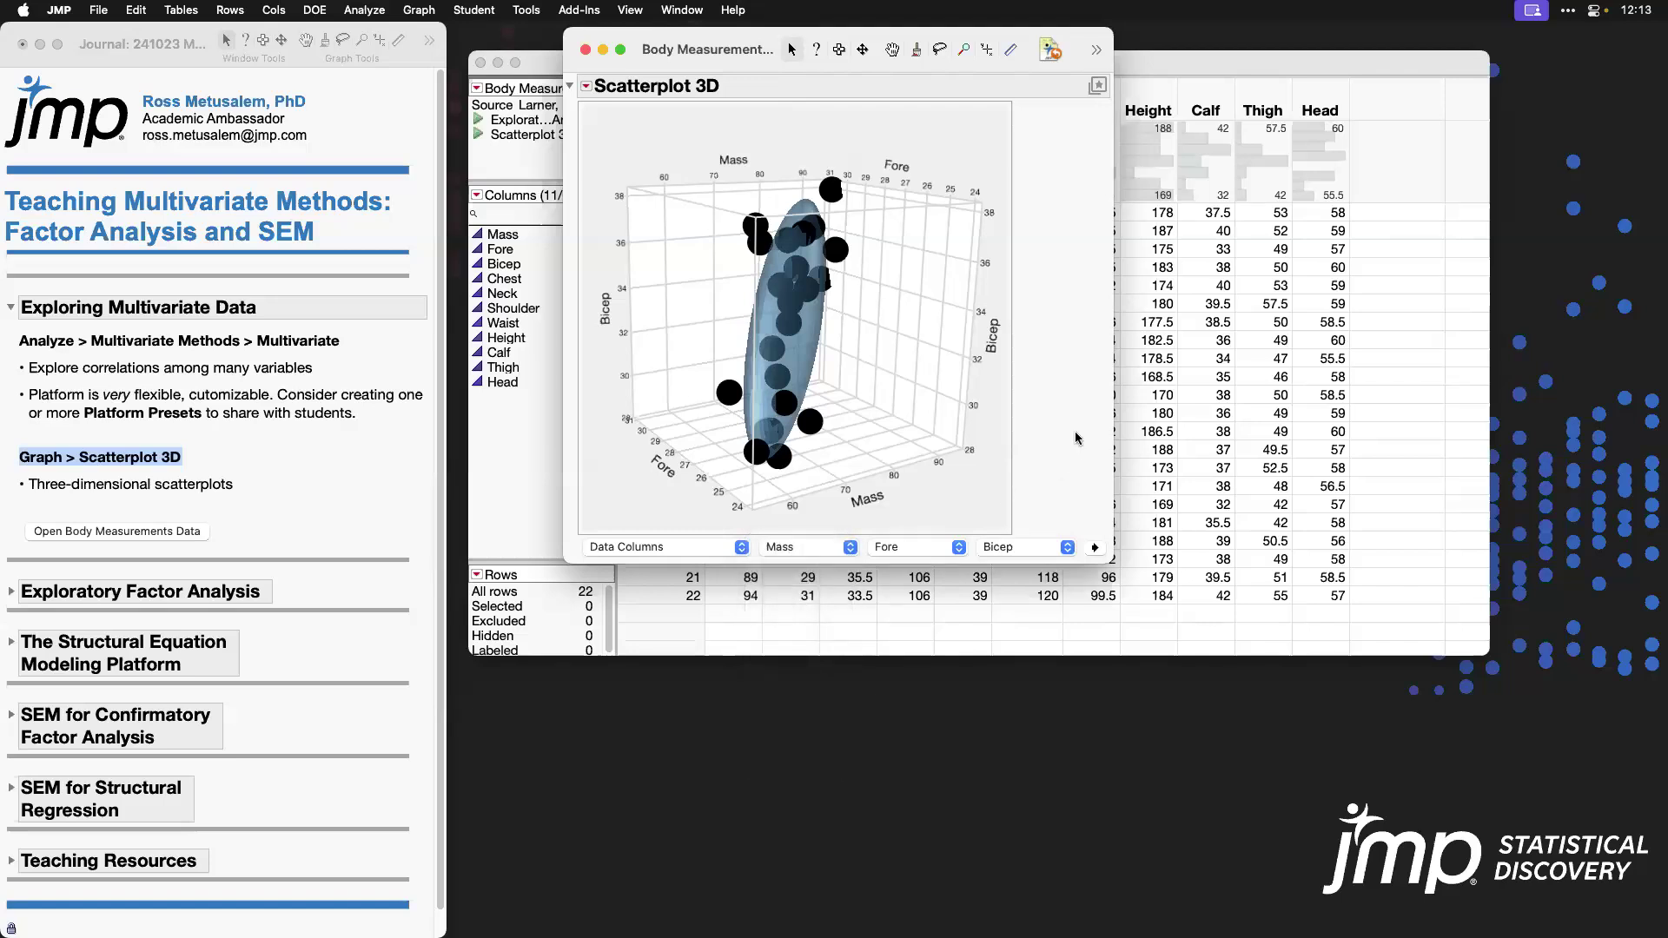
pyautogui.click(586, 50)
pyautogui.click(306, 470)
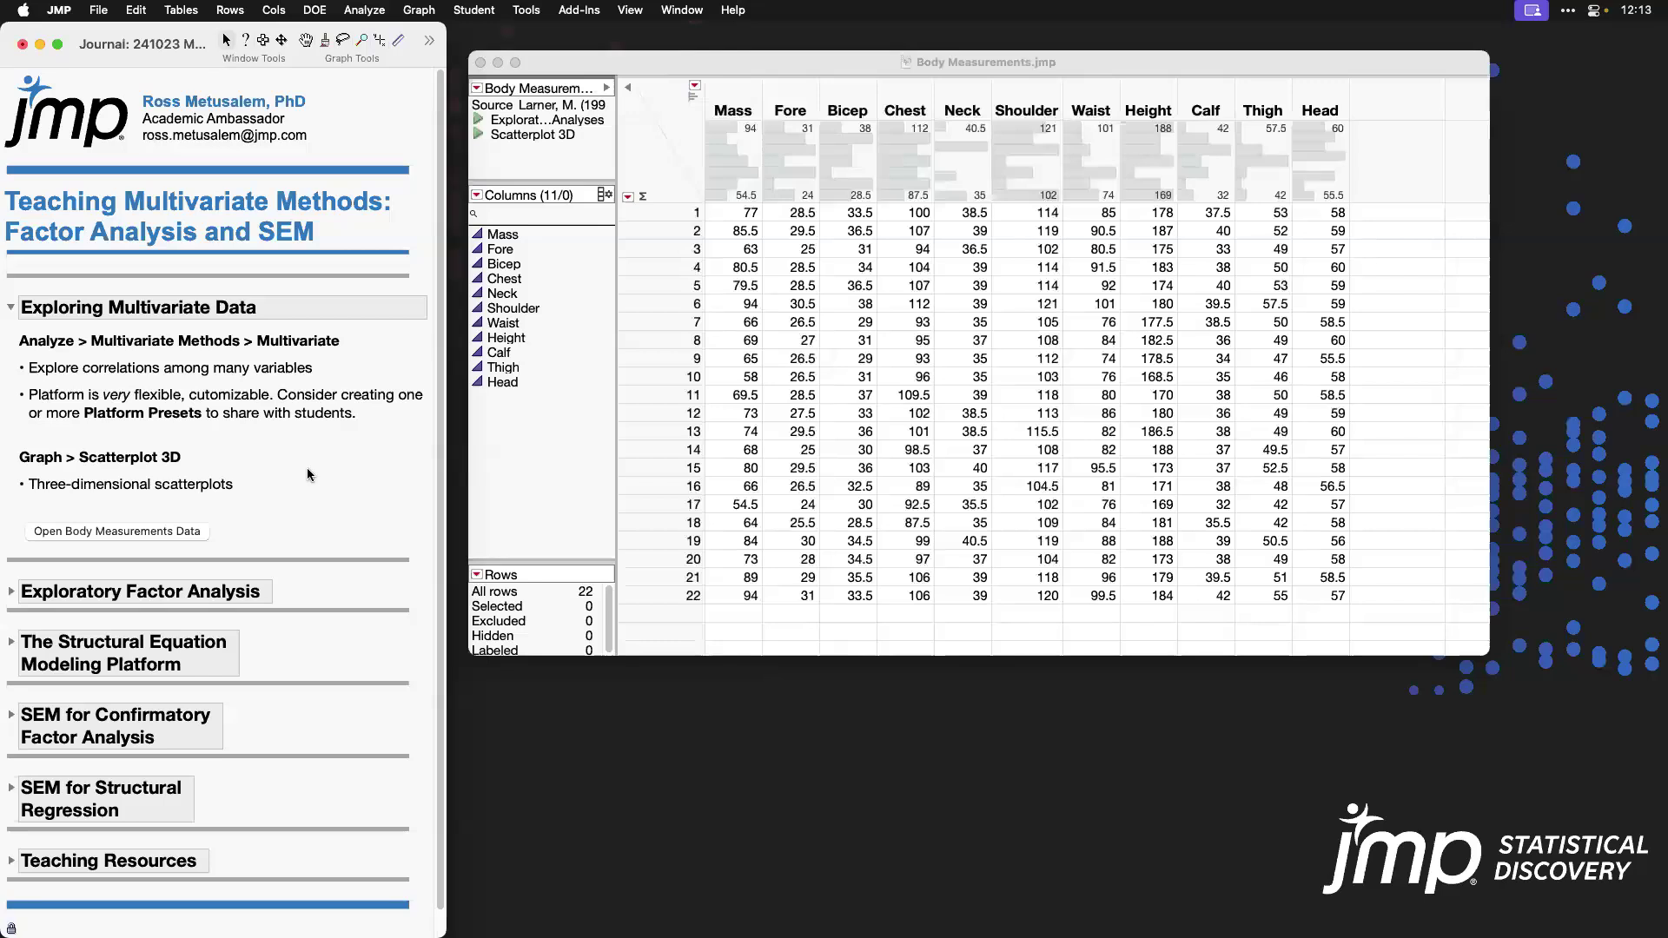
pyautogui.click(479, 62)
# Step: Switch the journal from Exploring Multivariate Data to the Exploratory Factor Analysis section and open its case study link in the browser
pyautogui.click(12, 309)
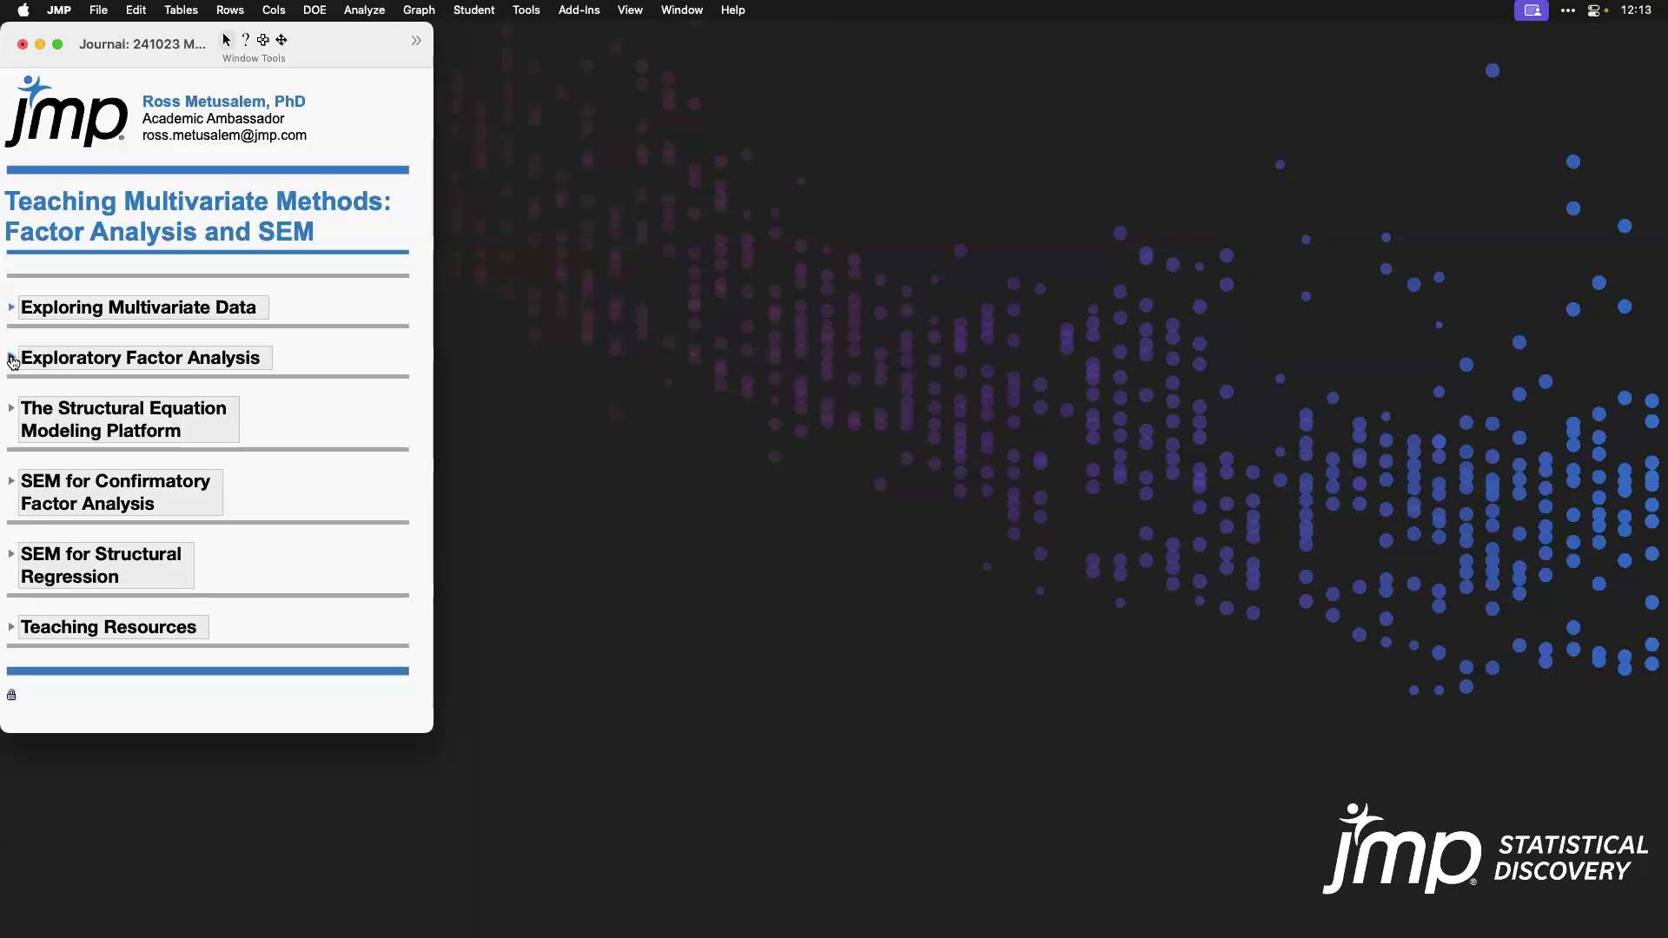
pyautogui.click(12, 359)
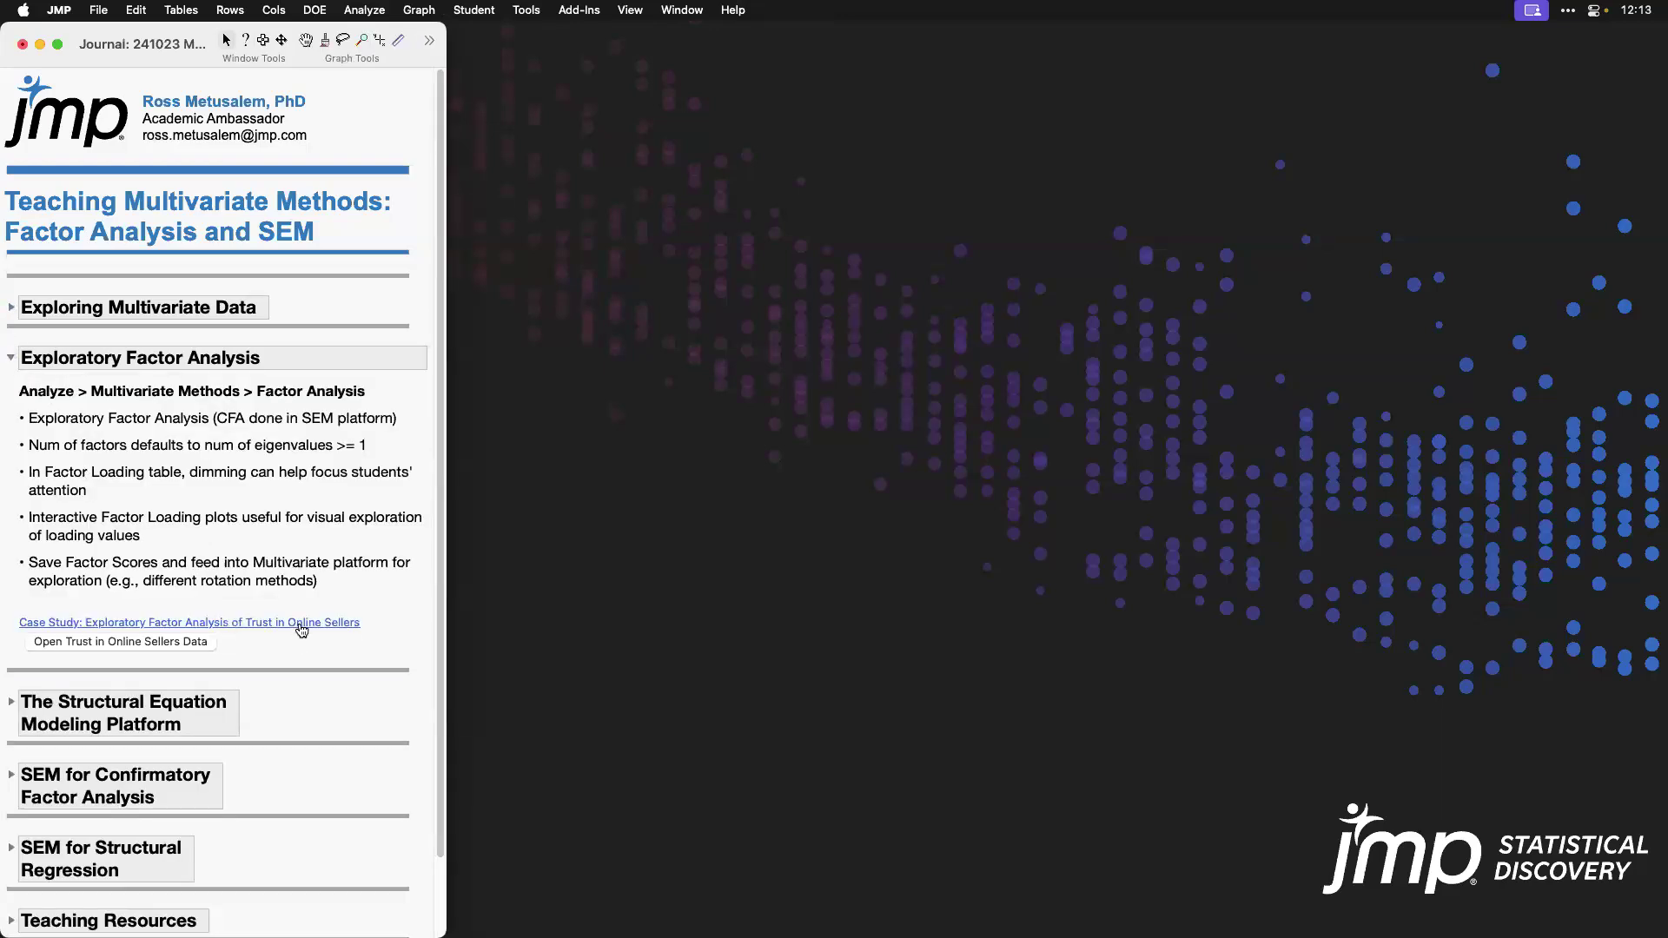
pyautogui.click(756, 528)
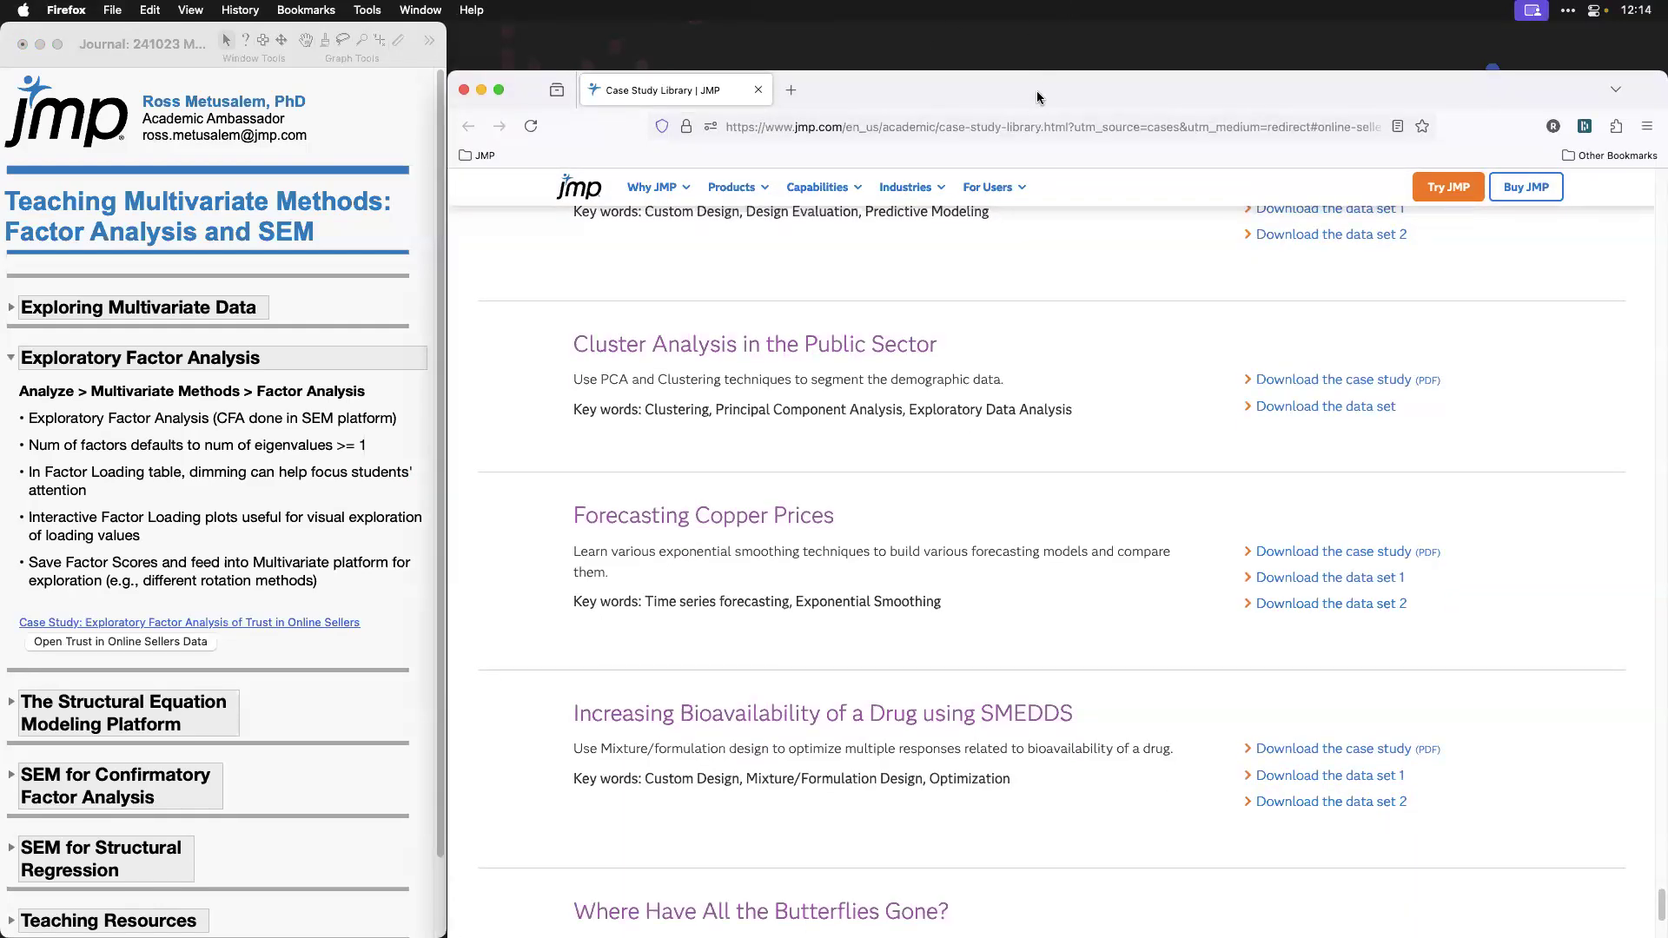
pyautogui.doubleClick(1036, 47)
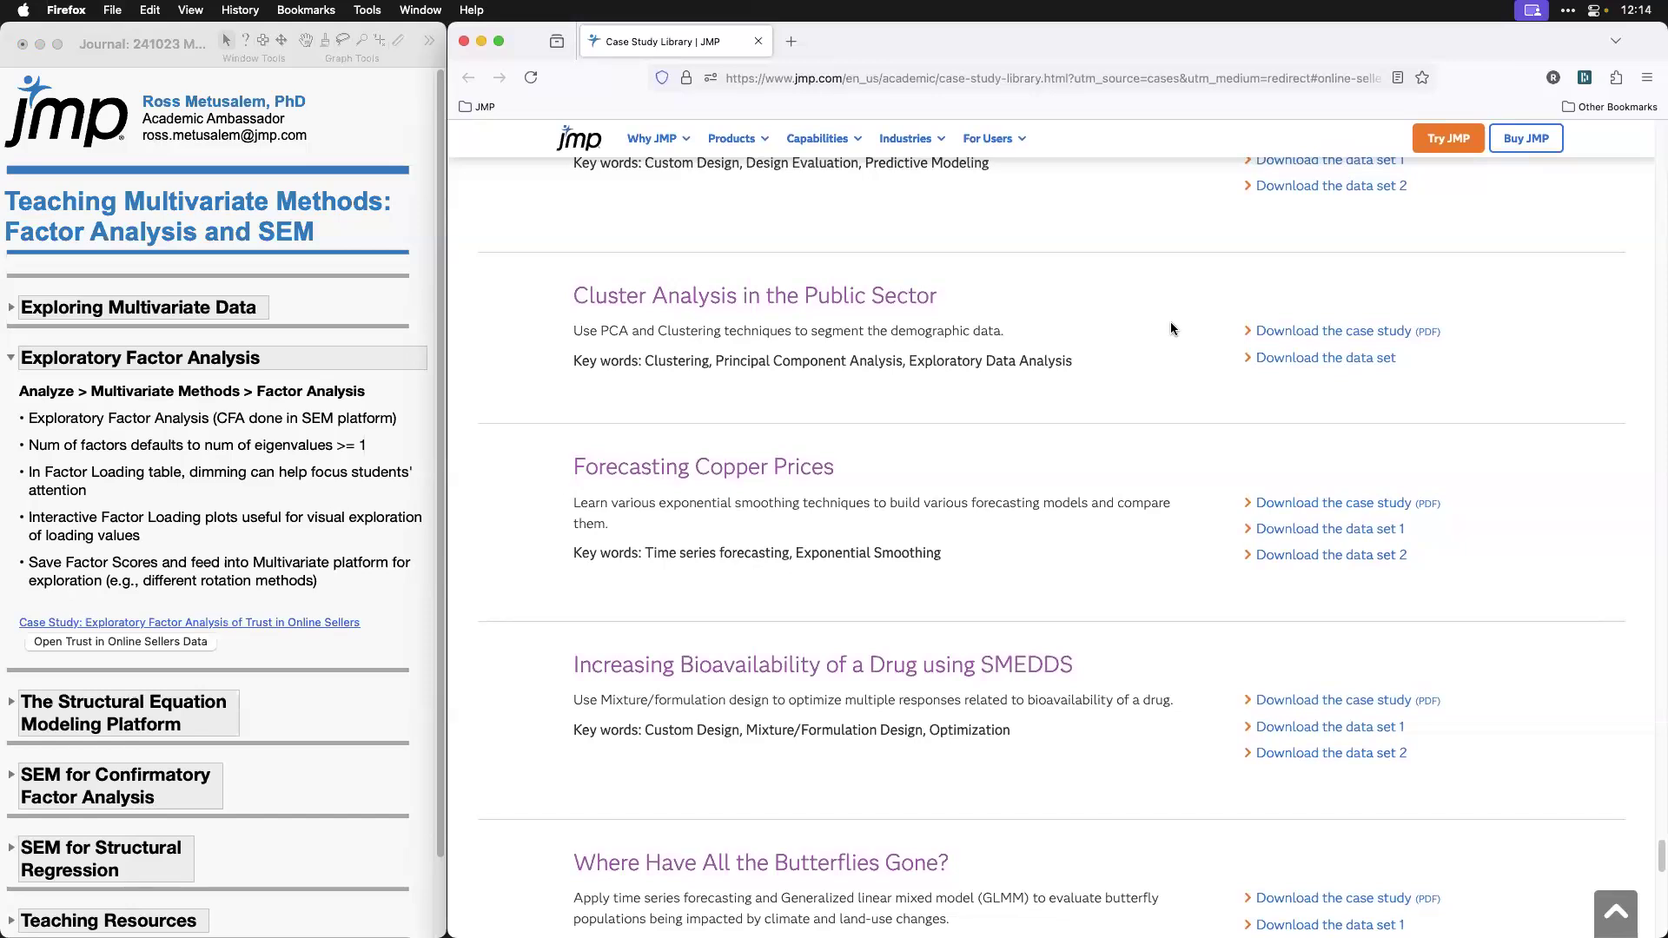
# Step: Find Exploratory Factor Analysis of Trust in Online Sellers in the Case Study Library and open its case study PDF
pyautogui.scroll(-6, 1170, 328)
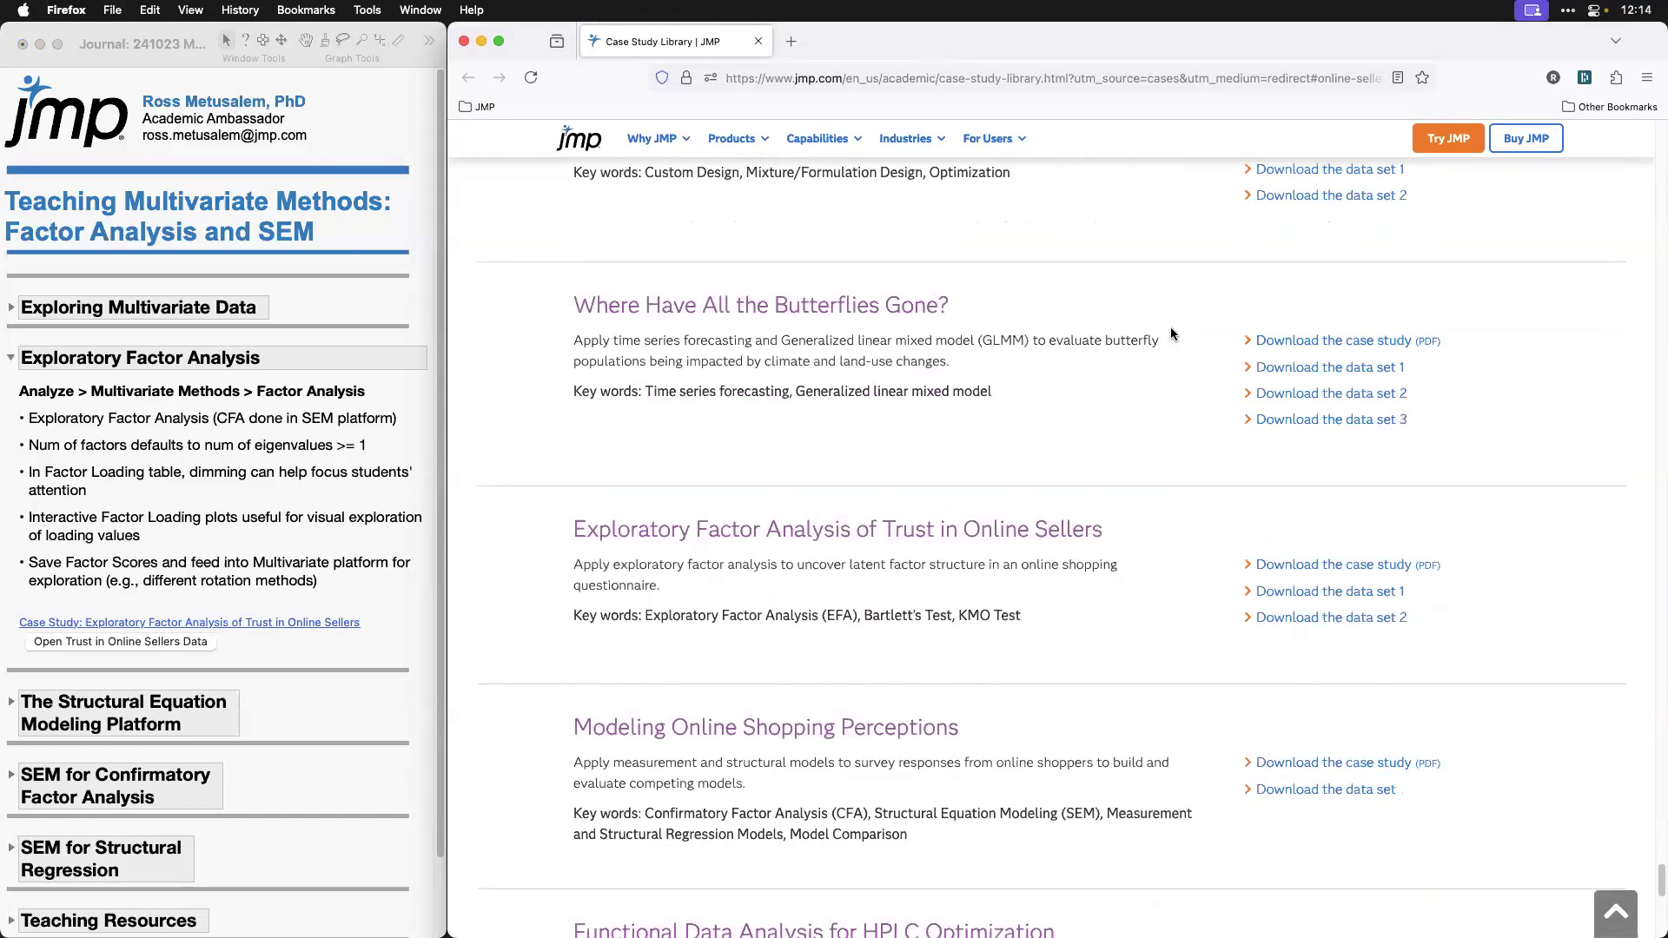
pyautogui.scroll(-2, 1170, 329)
pyautogui.scroll(-2, 1170, 330)
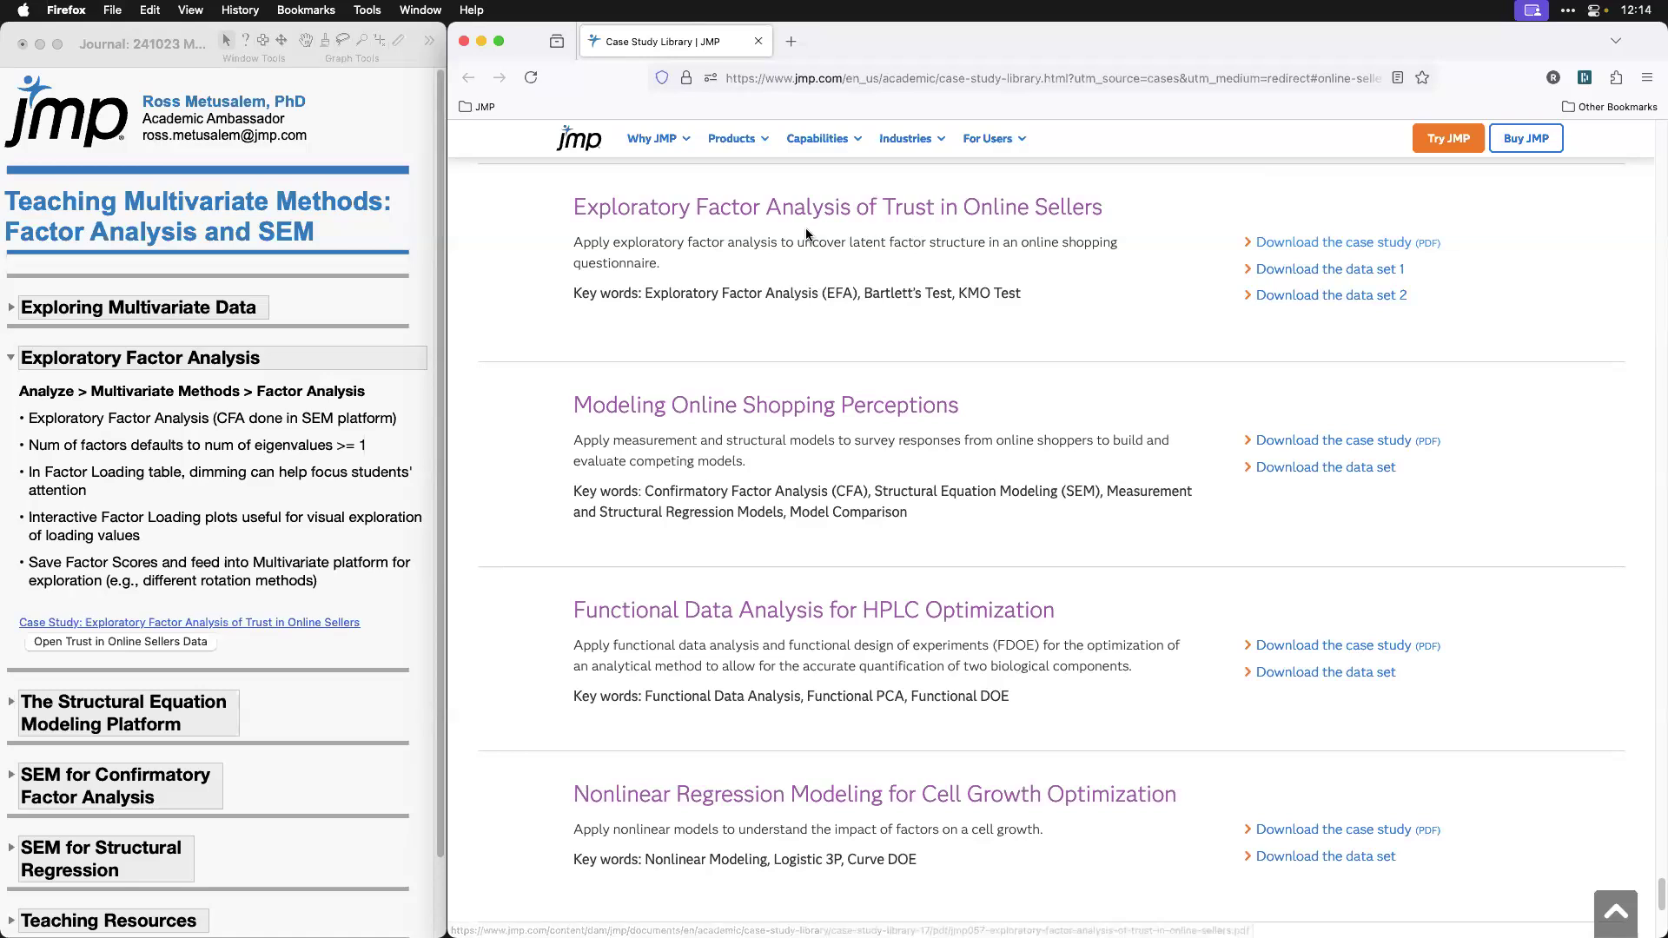
pyautogui.click(1360, 243)
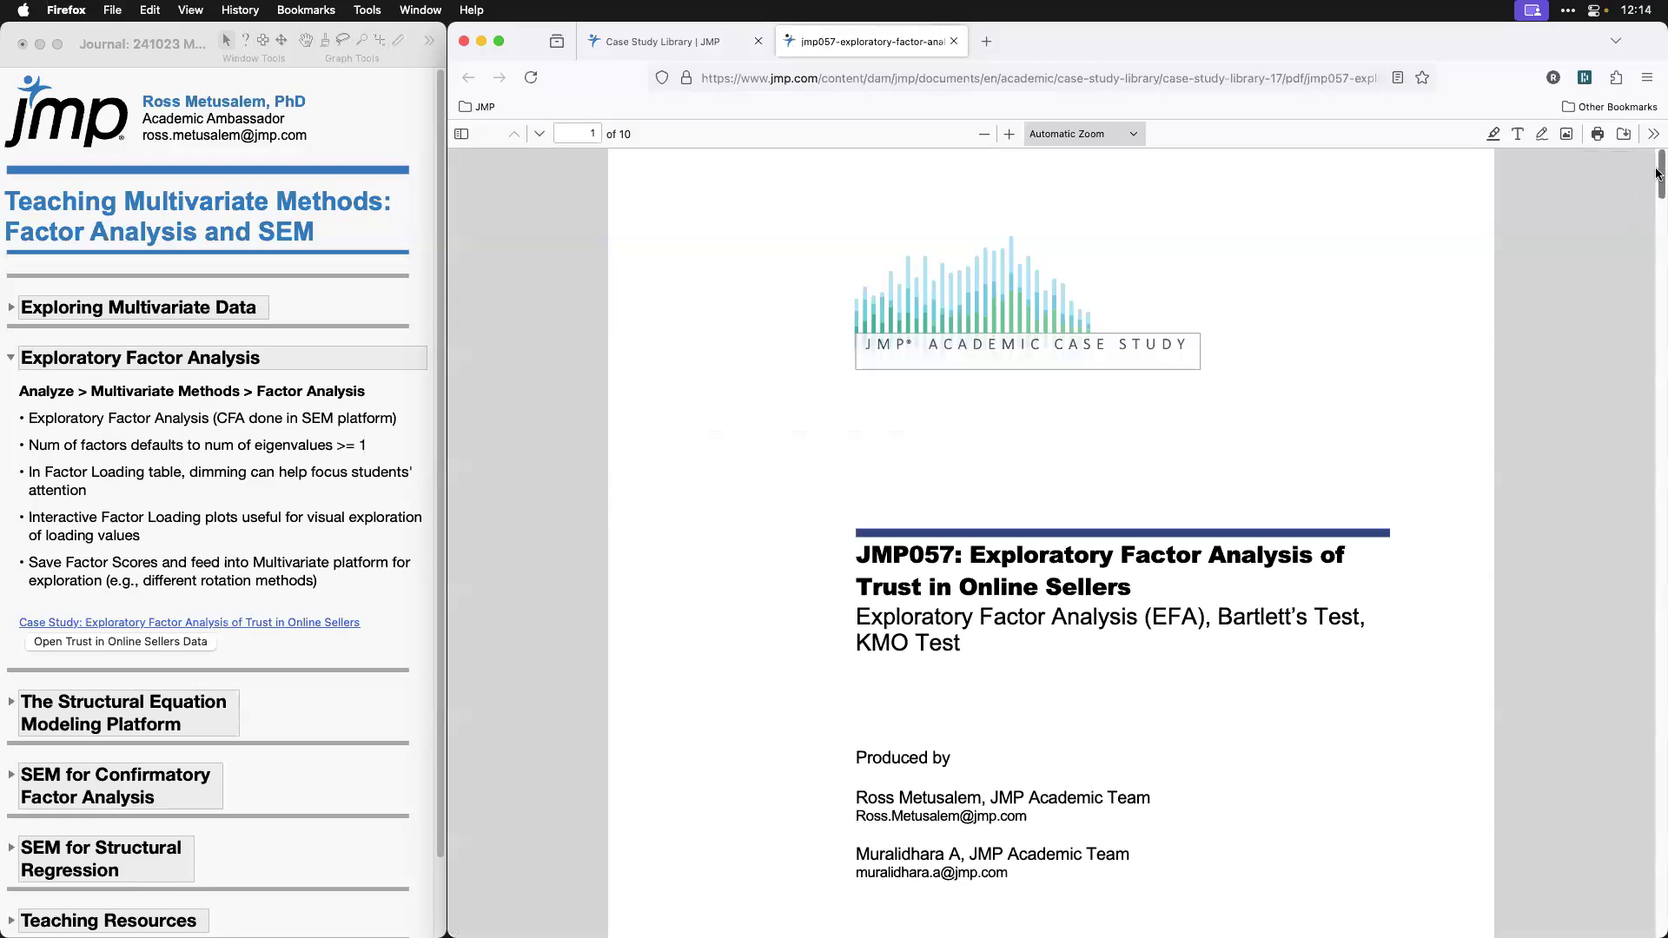
# Step: Read the case study's background, its task description and the Exhibit 1 questionnaire, highlighting the first sentence of The Task
pyautogui.moveTo(1657, 174); pyautogui.dragTo(1657, 259)
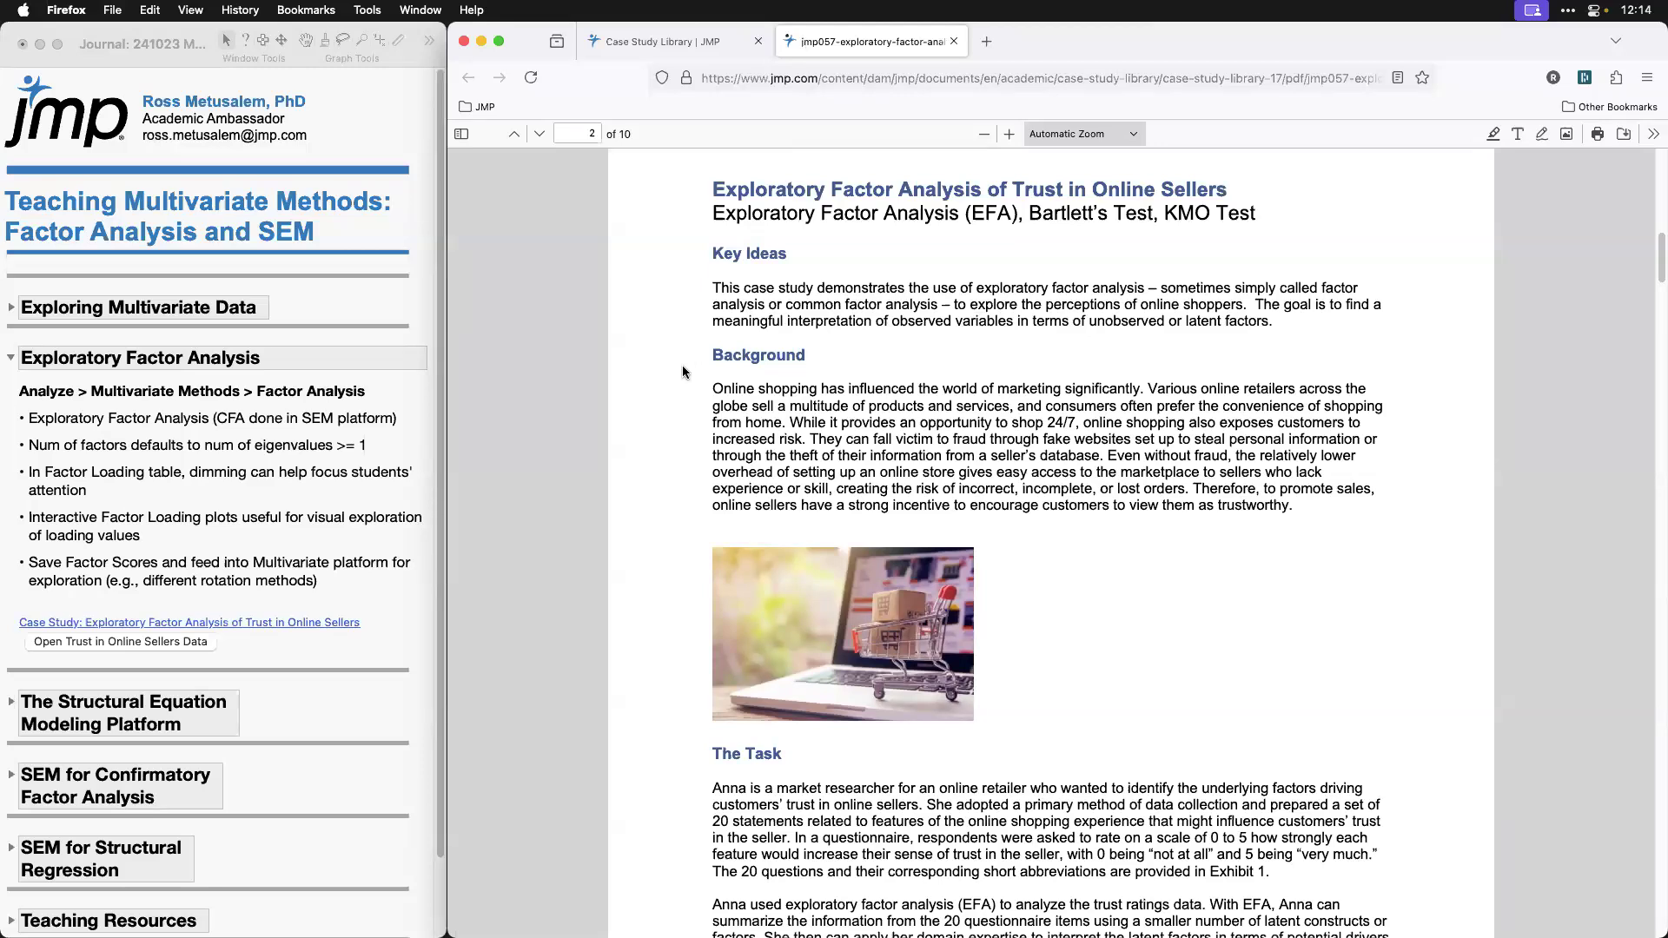
pyautogui.scroll(-2, 676, 415)
pyautogui.scroll(-5, 675, 413)
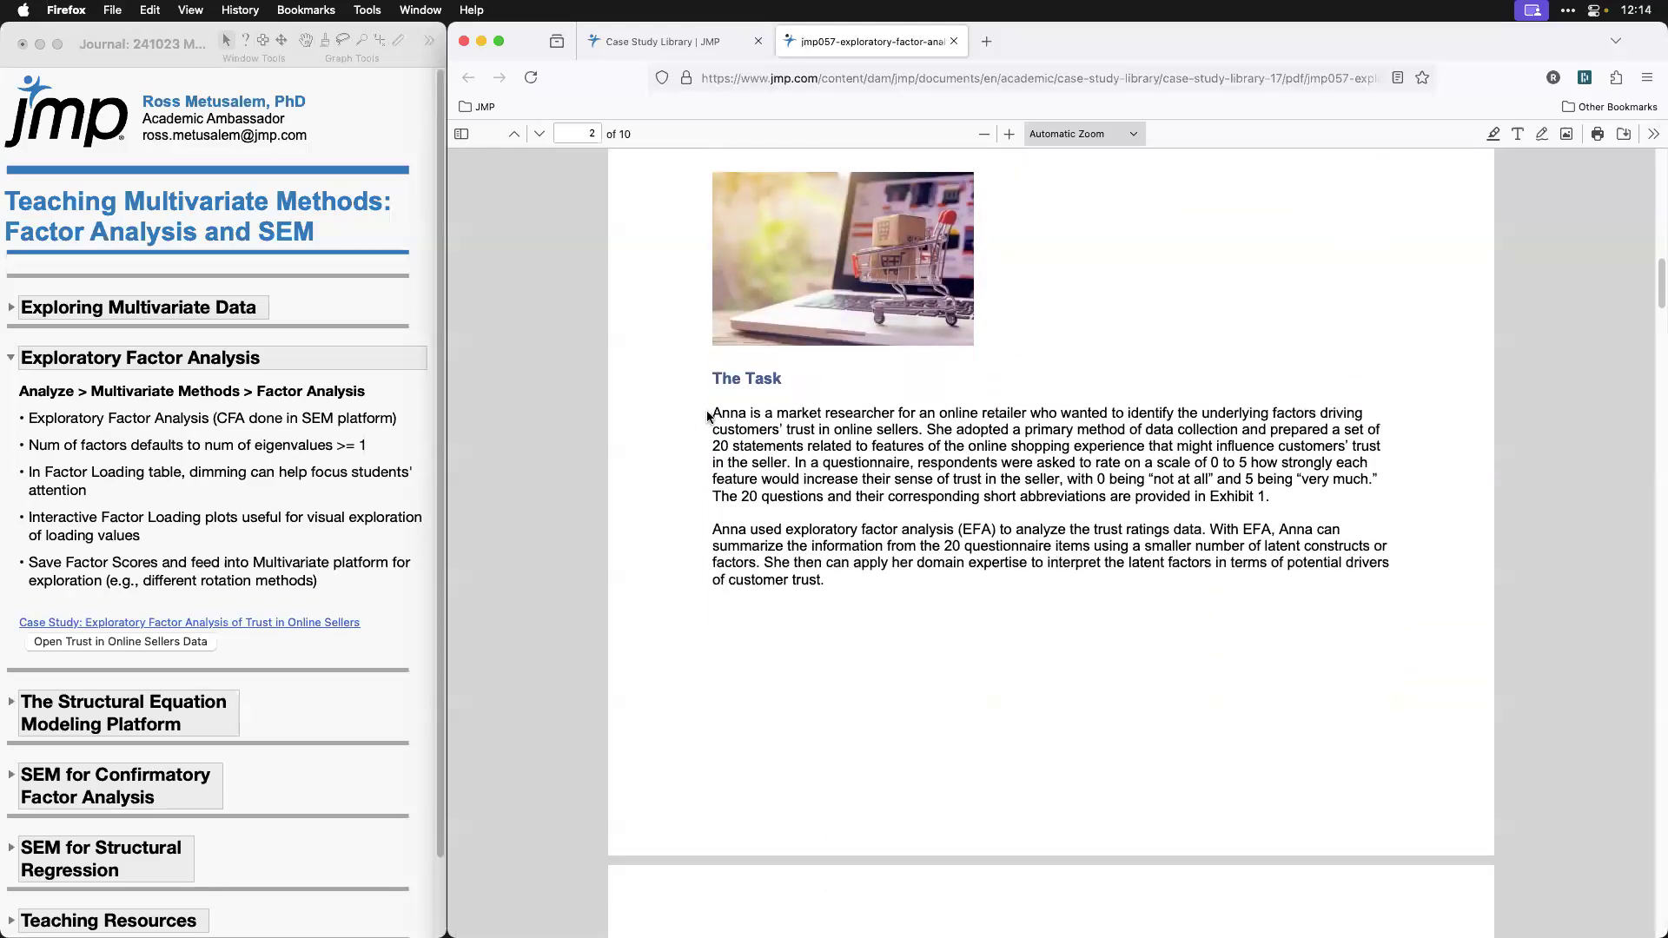
pyautogui.moveTo(708, 417); pyautogui.dragTo(919, 429)
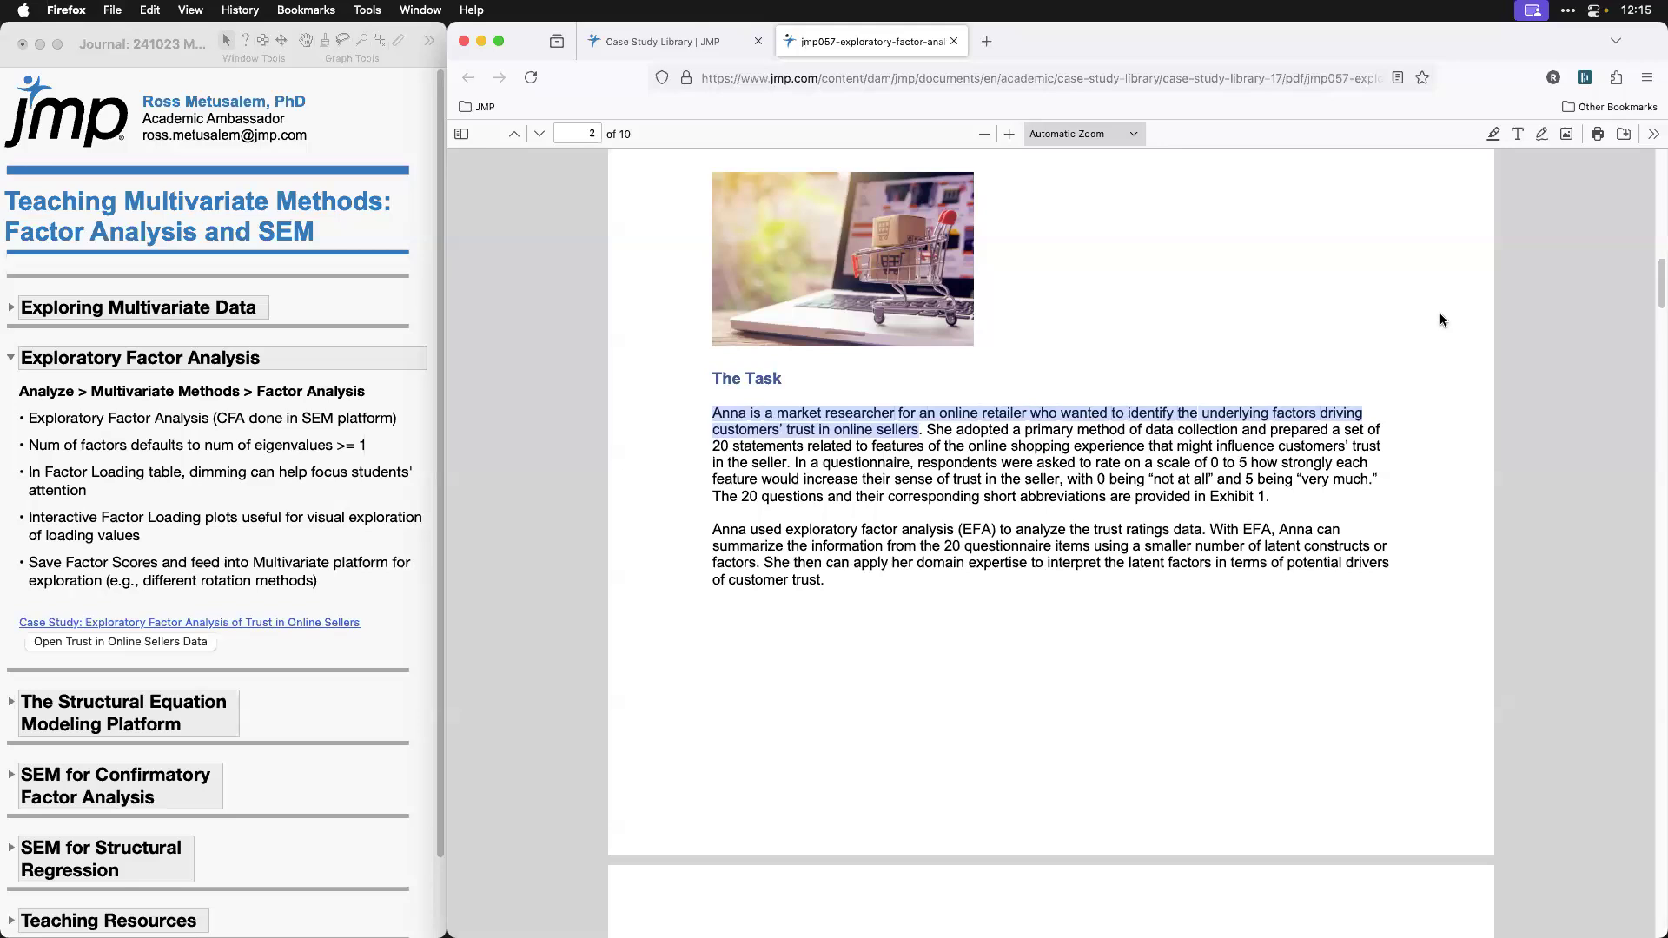
pyautogui.scroll(-10, 1492, 360)
pyautogui.scroll(-2, 1492, 374)
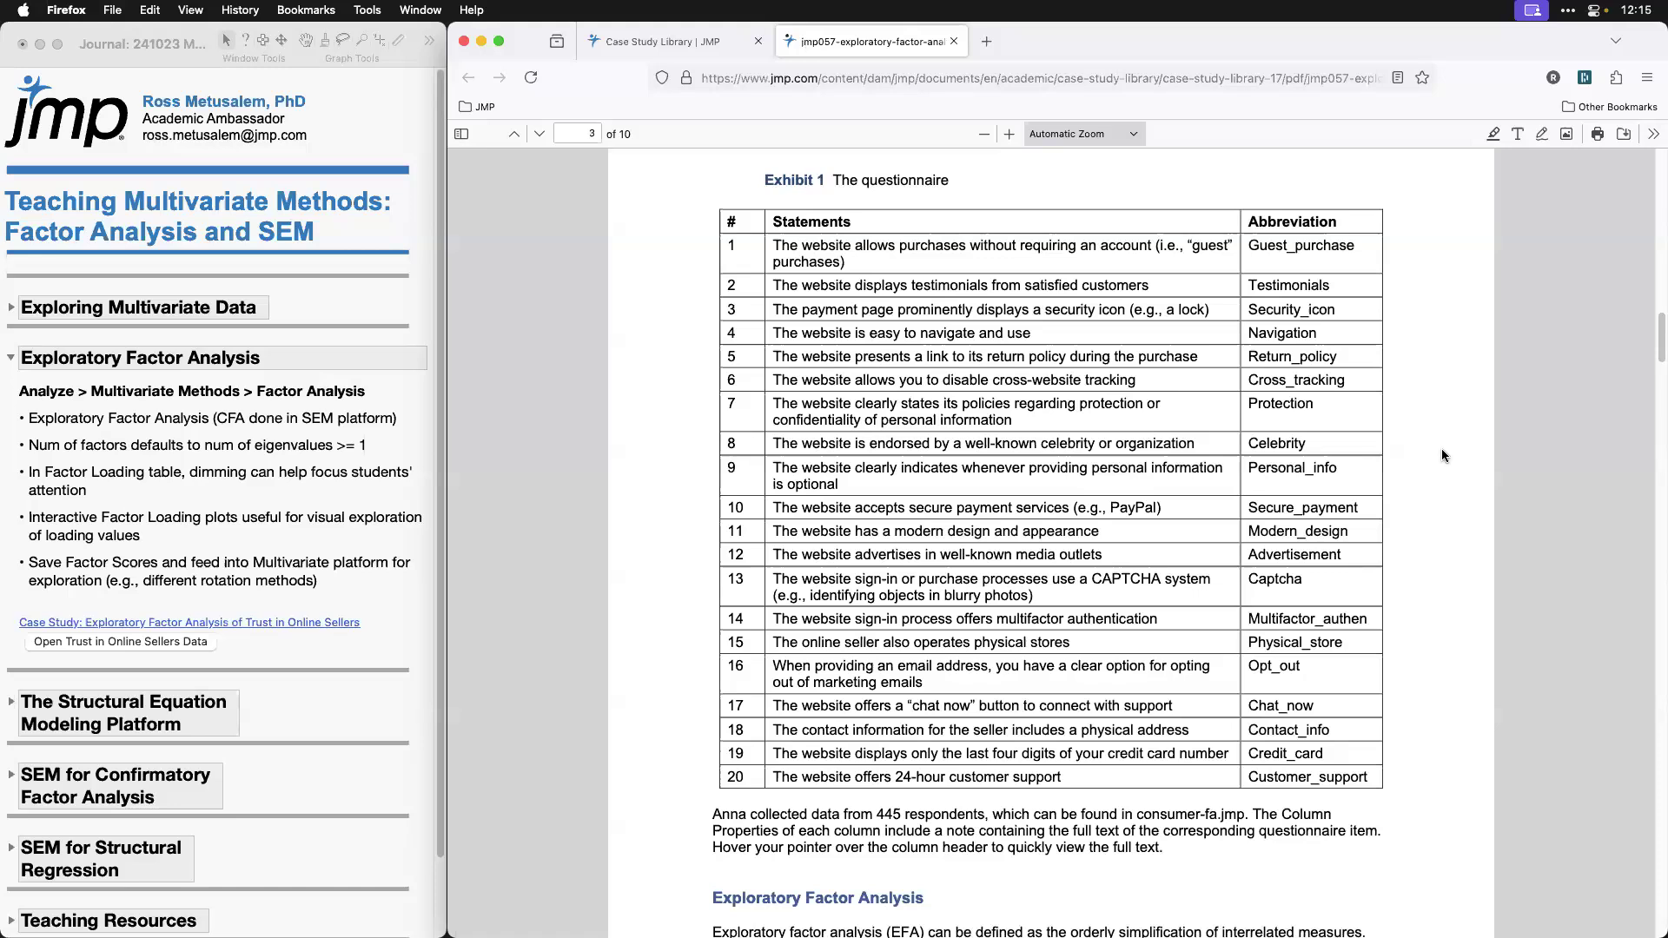
# Step: Close the browser window and open the Trust in Online Sellers data from the journal in JMP
pyautogui.click(465, 42)
pyautogui.click(154, 643)
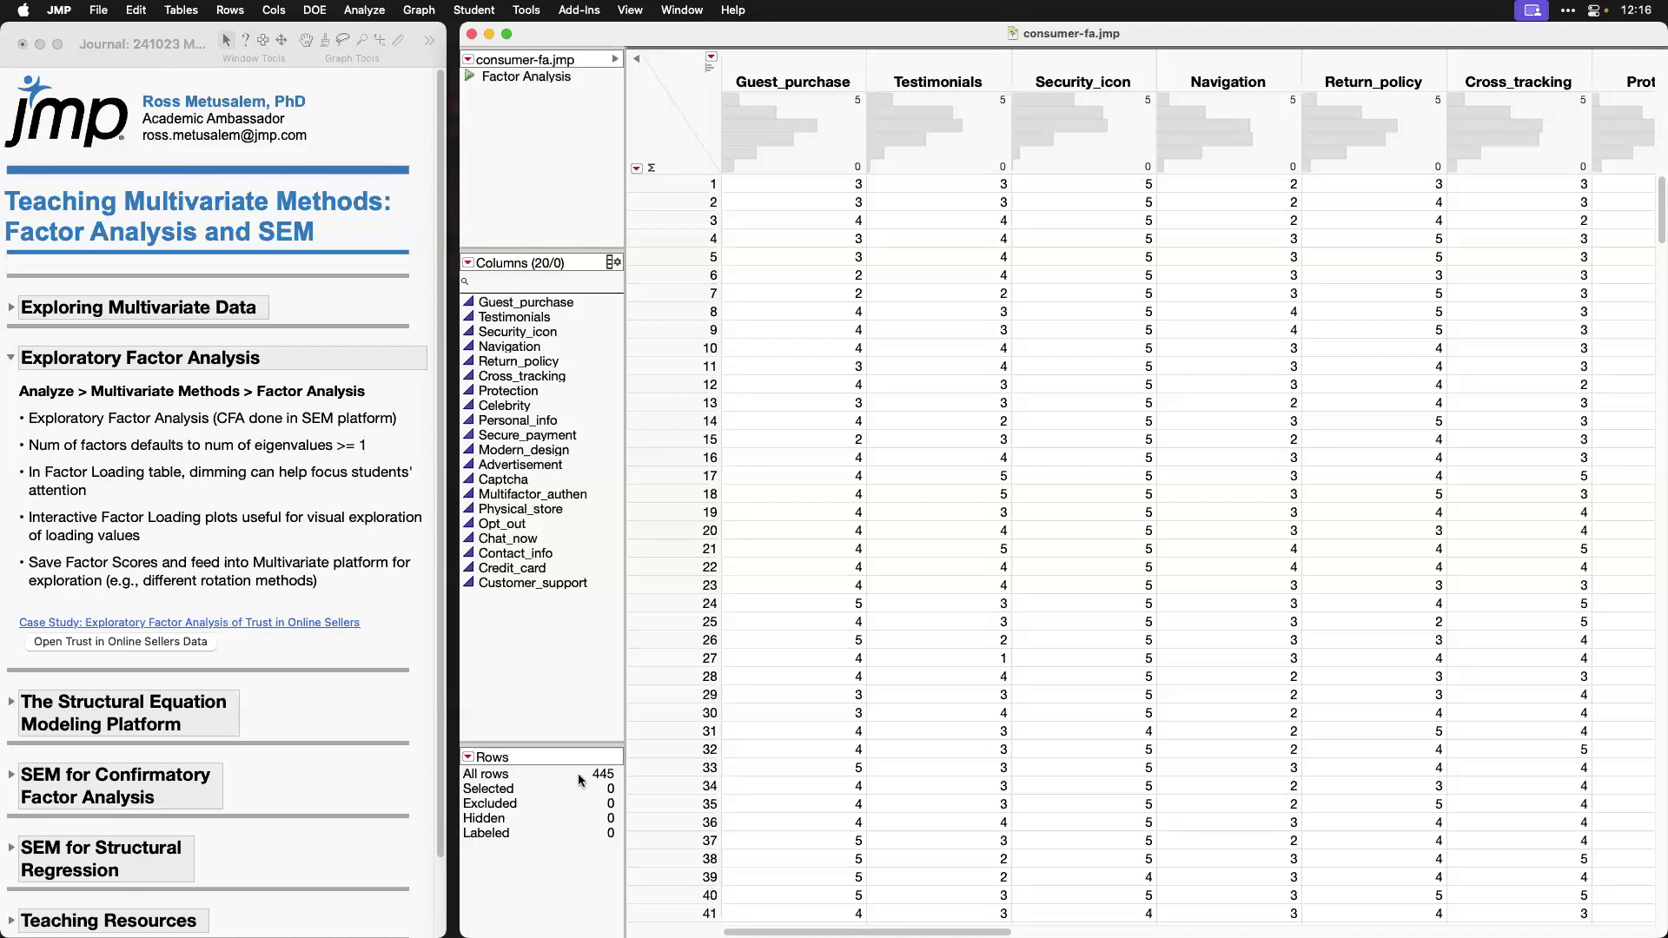
pyautogui.moveTo(625, 743)
pyautogui.mouseDown()
pyautogui.moveTo(584, 752)
pyautogui.moveTo(591, 795)
pyautogui.moveTo(619, 752)
pyautogui.mouseUp()
# Step: Run the table's saved Factor Analysis script, examine the rotated loadings on Factor 1 and Factor 2, and close the report
pyautogui.click(469, 77)
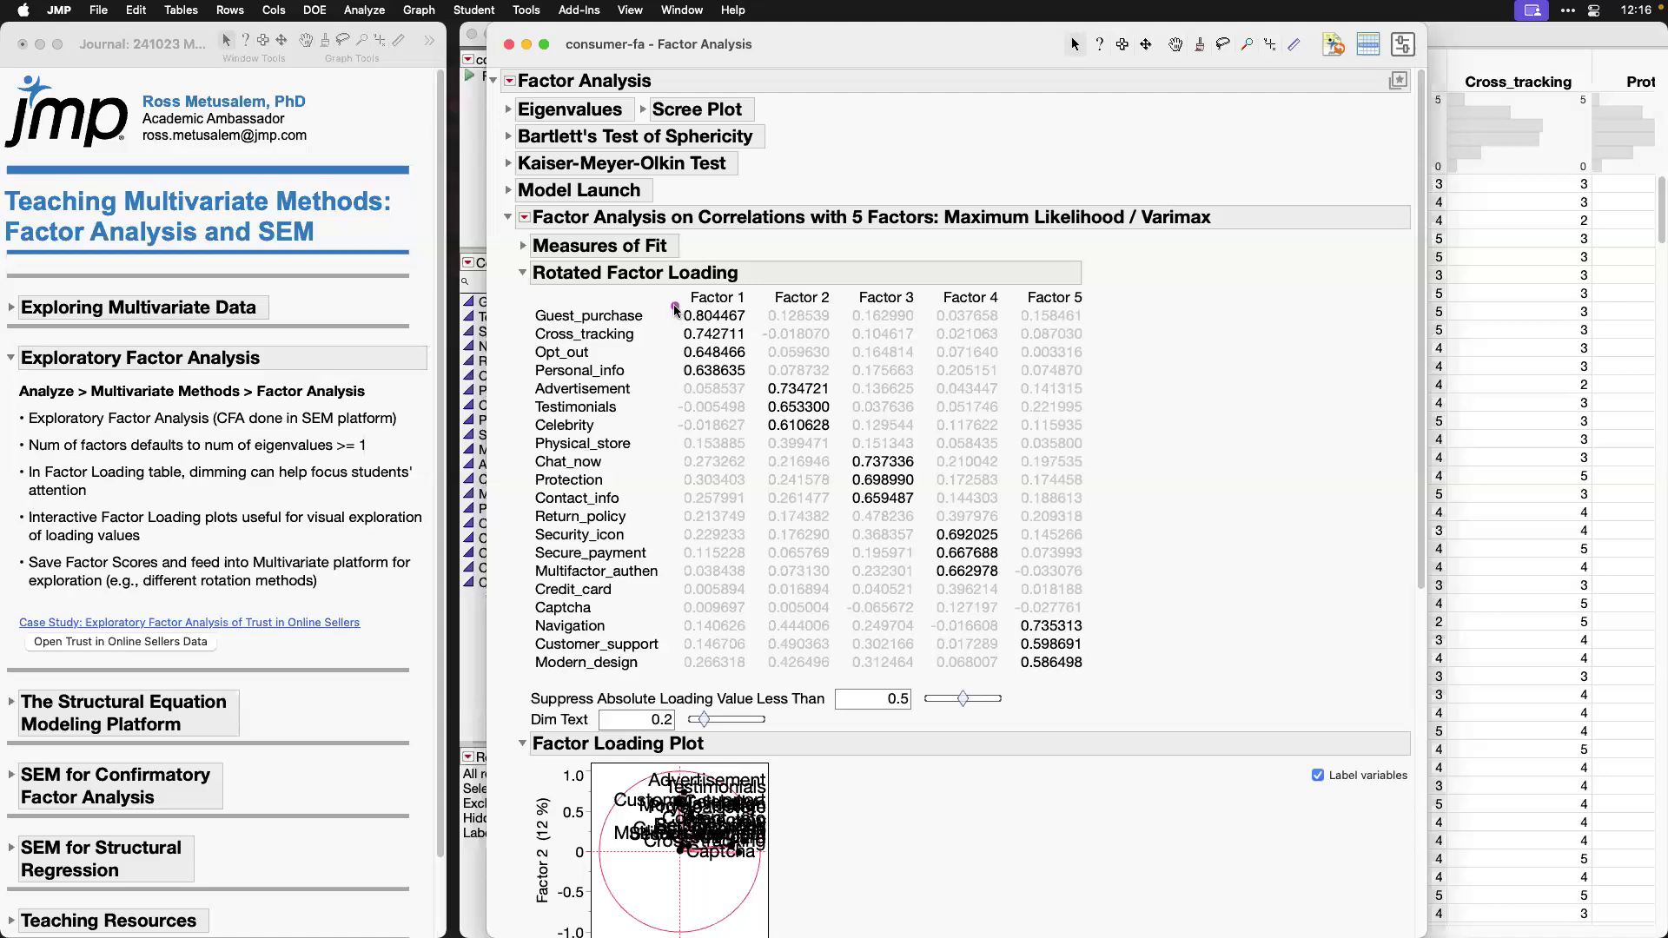
pyautogui.moveTo(524, 301)
pyautogui.mouseDown()
pyautogui.moveTo(601, 358)
pyautogui.moveTo(756, 379)
pyautogui.mouseUp()
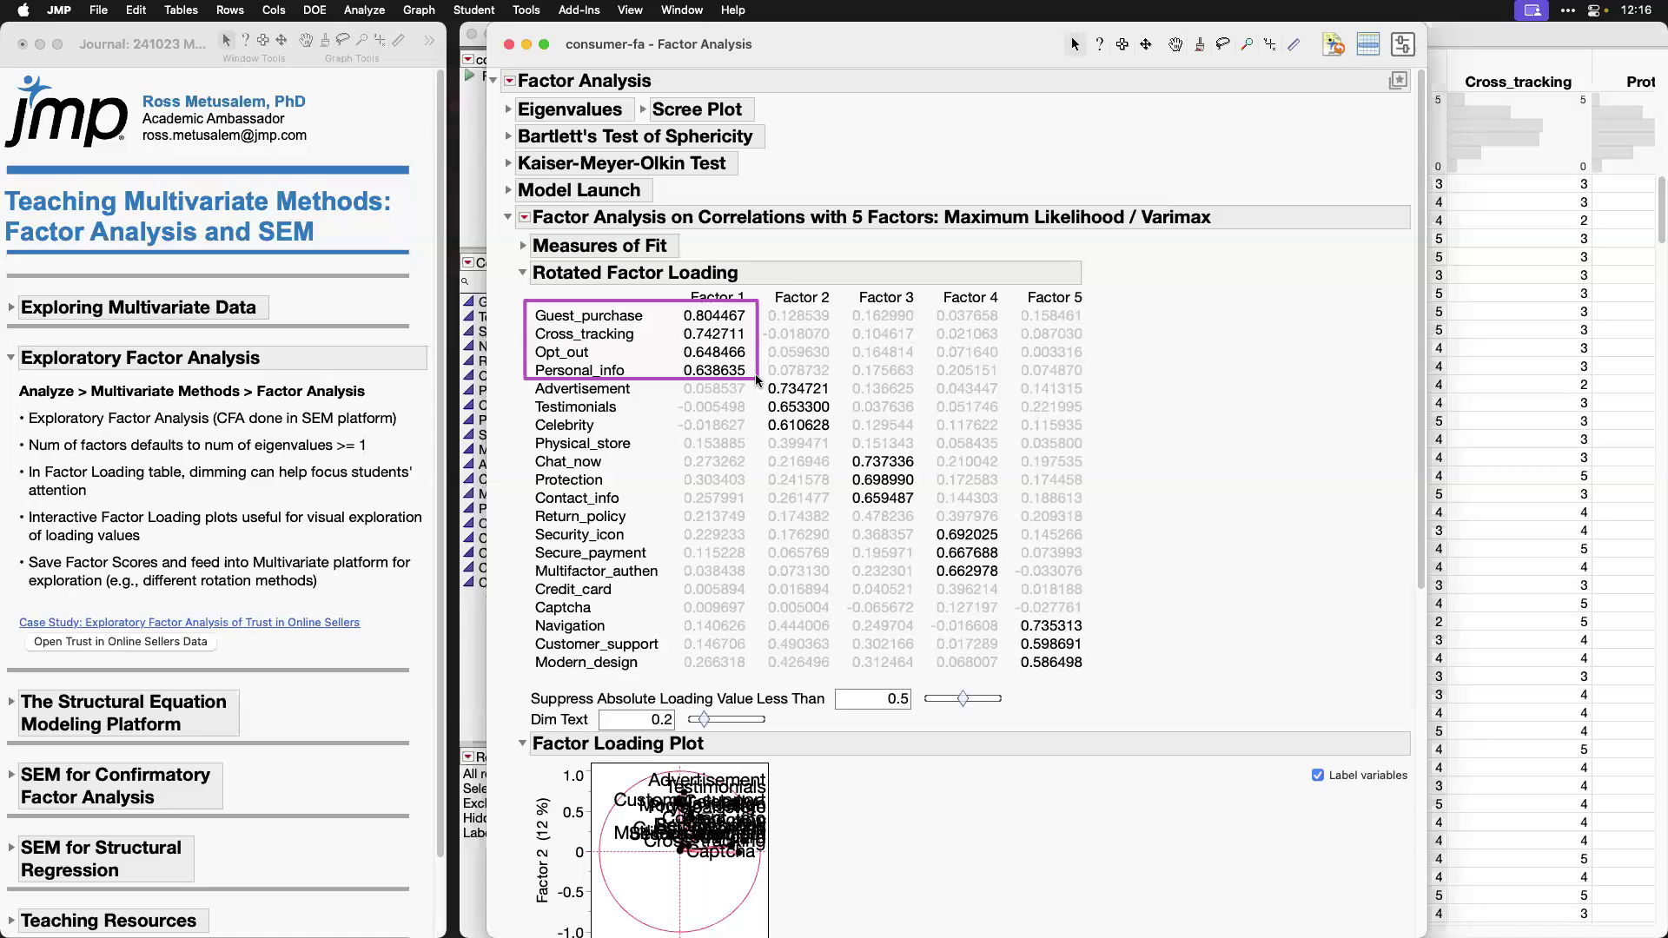
pyautogui.moveTo(529, 379)
pyautogui.mouseDown()
pyautogui.moveTo(700, 430)
pyautogui.moveTo(837, 435)
pyautogui.mouseUp()
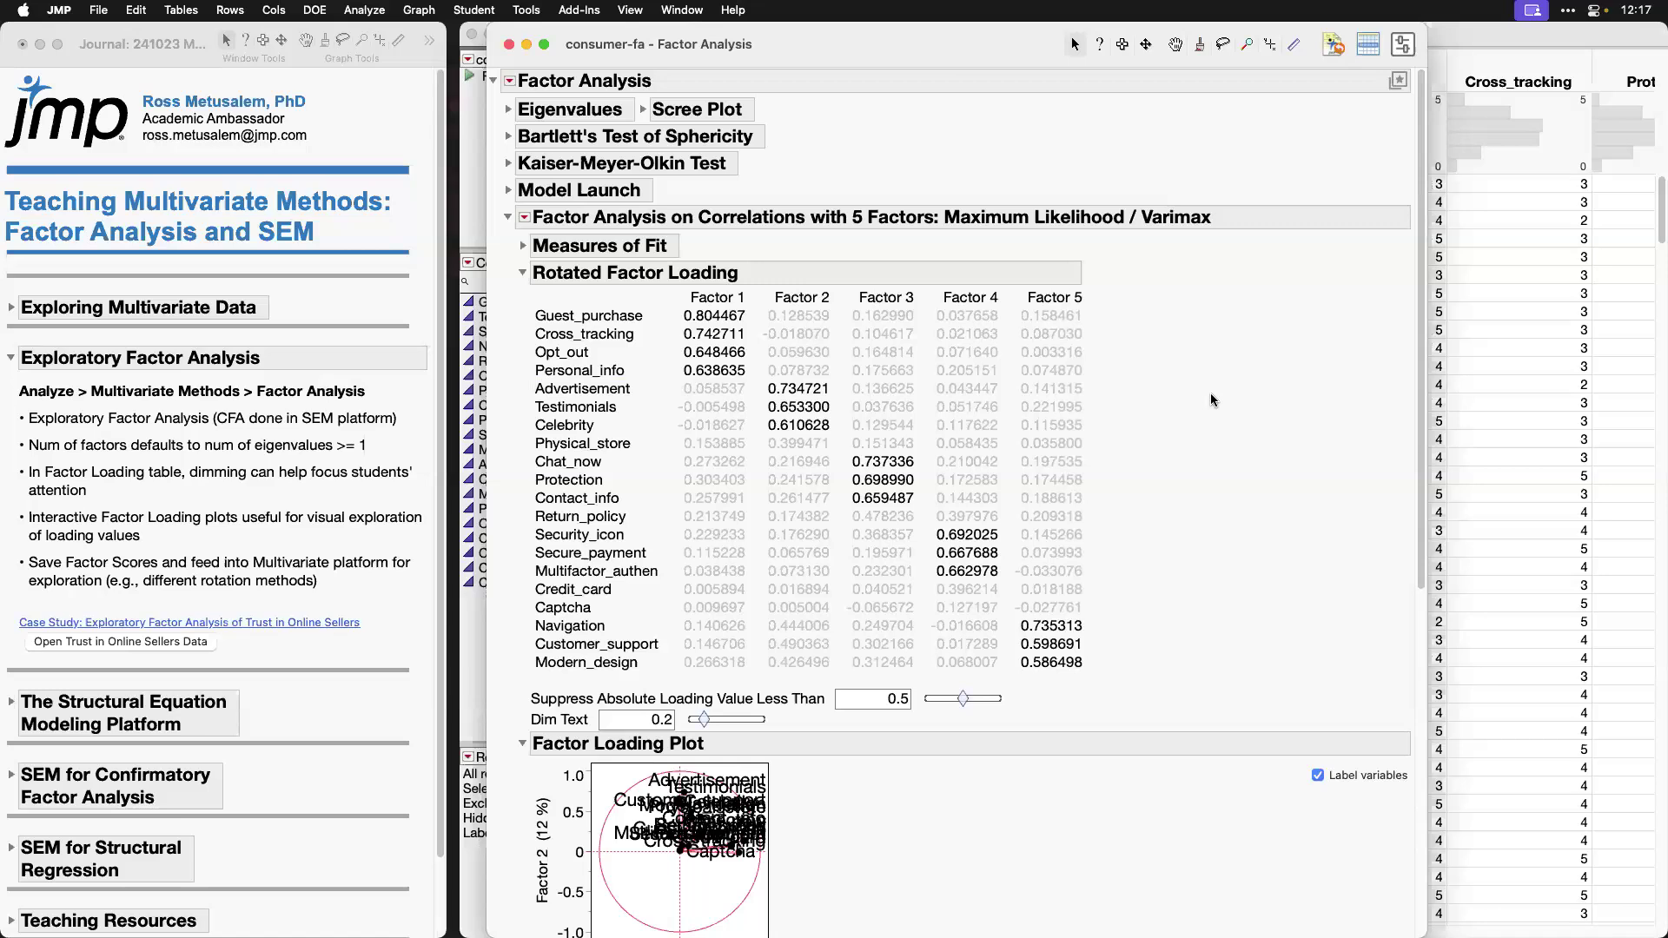
pyautogui.click(510, 45)
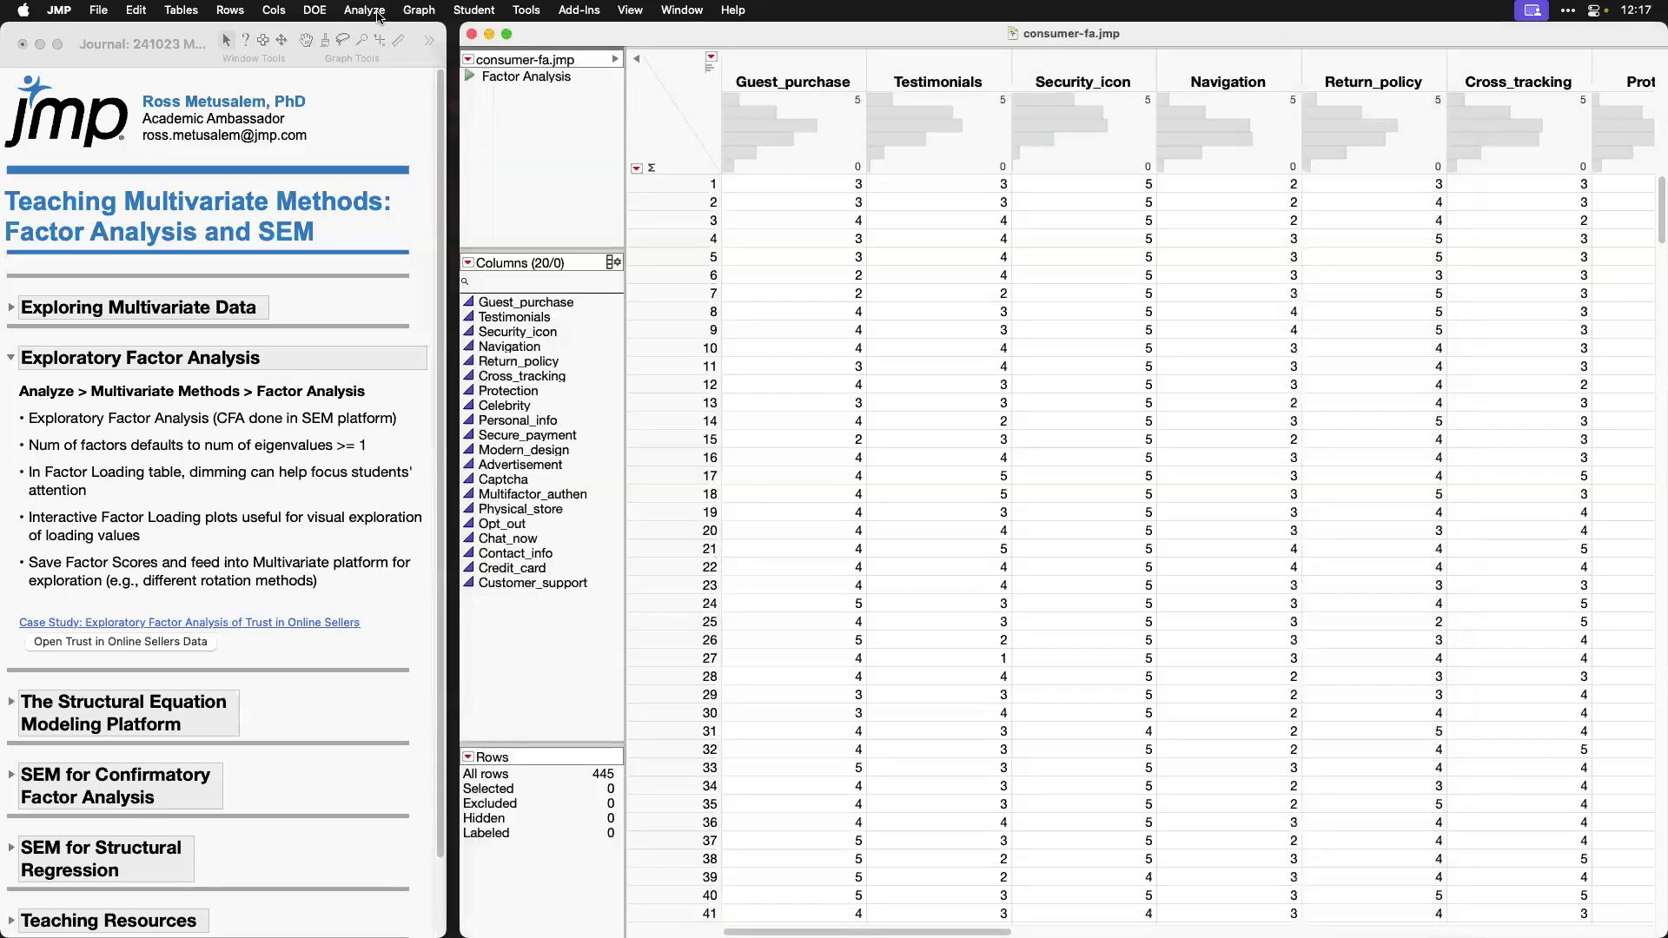
# Step: Launch Factor Analysis with all 20 columns, Guest_purchase through Customer_support, as Y, and move the report clear of the journal
pyautogui.click(364, 10)
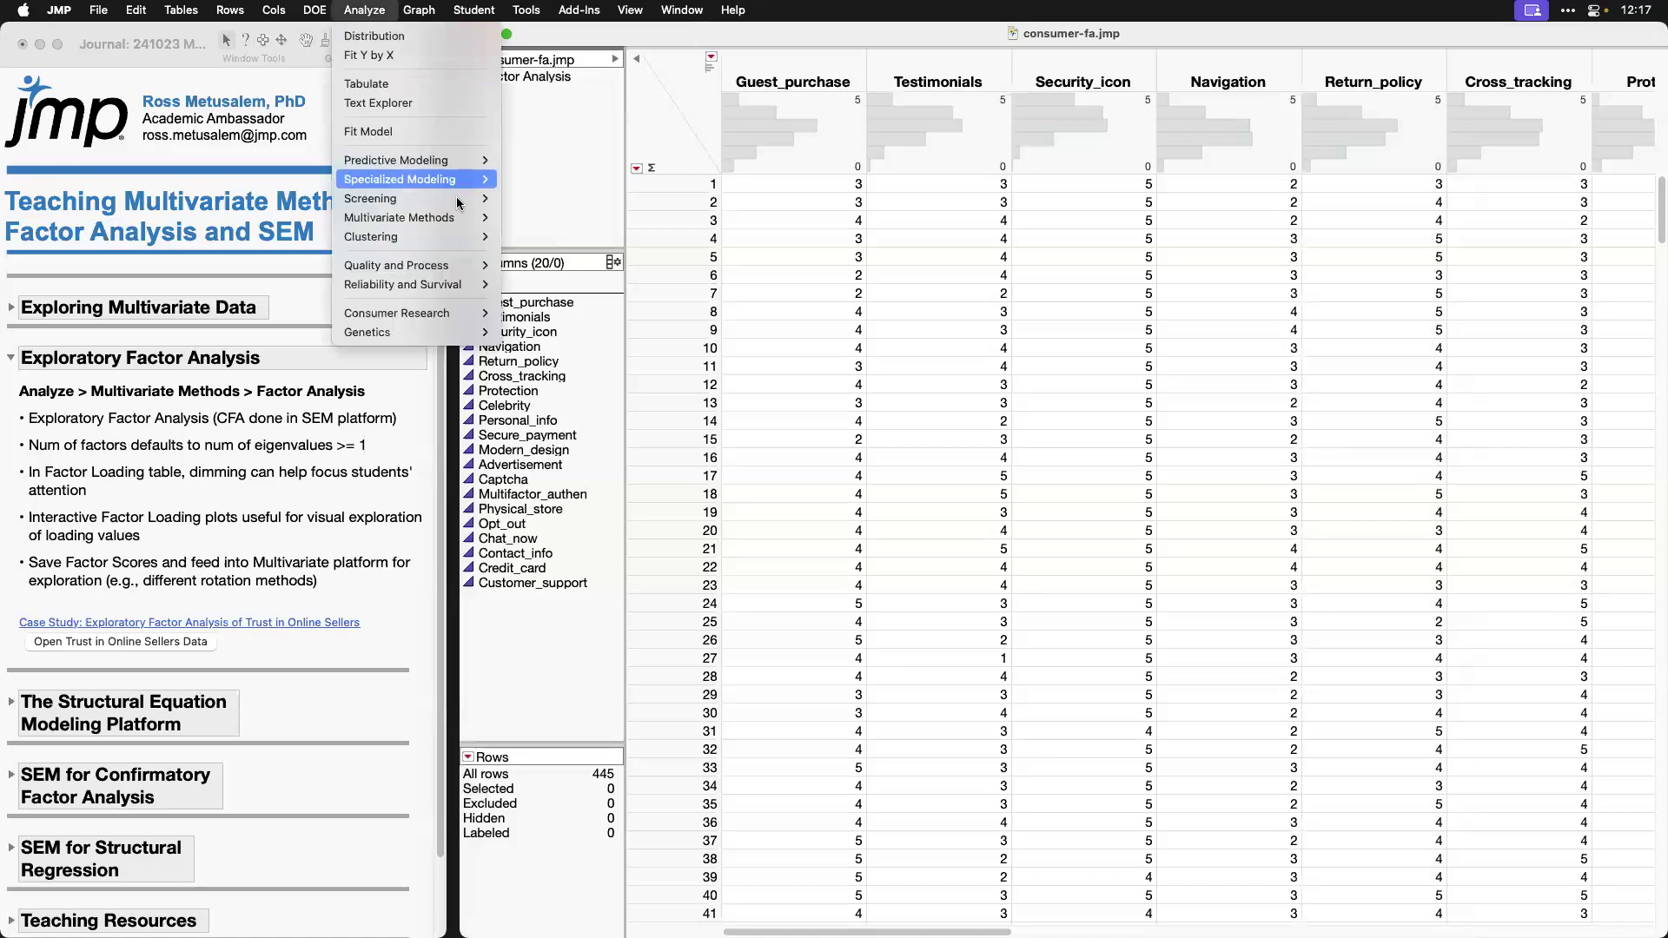
pyautogui.moveTo(464, 222)
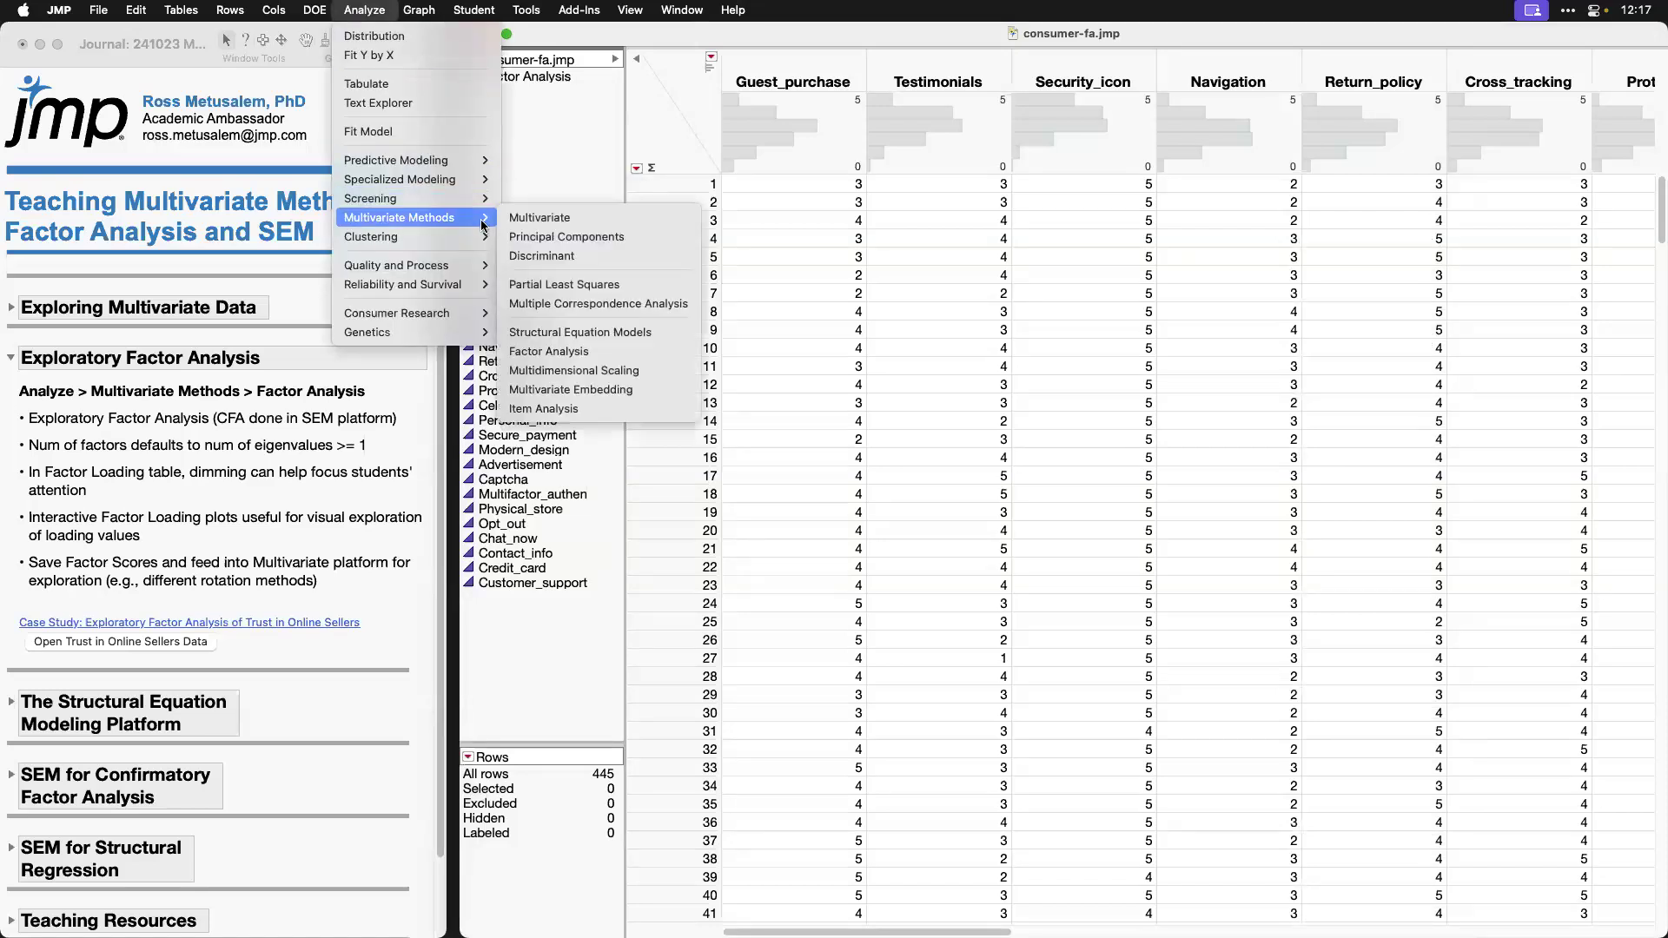
pyautogui.click(606, 357)
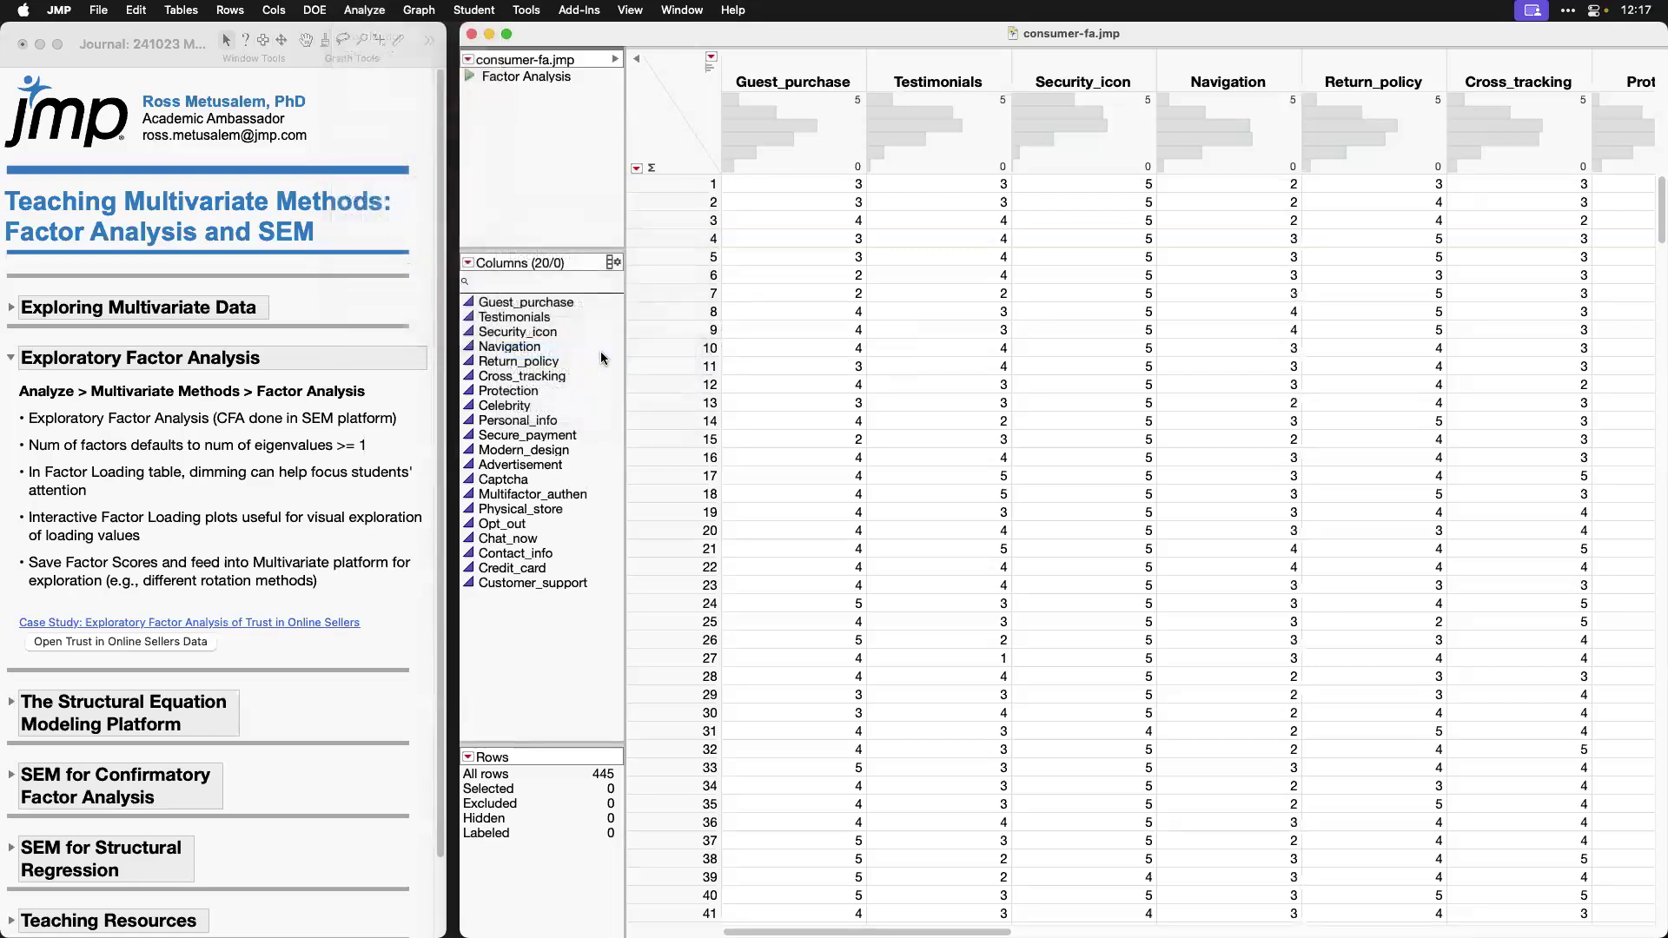
pyautogui.click(241, 423)
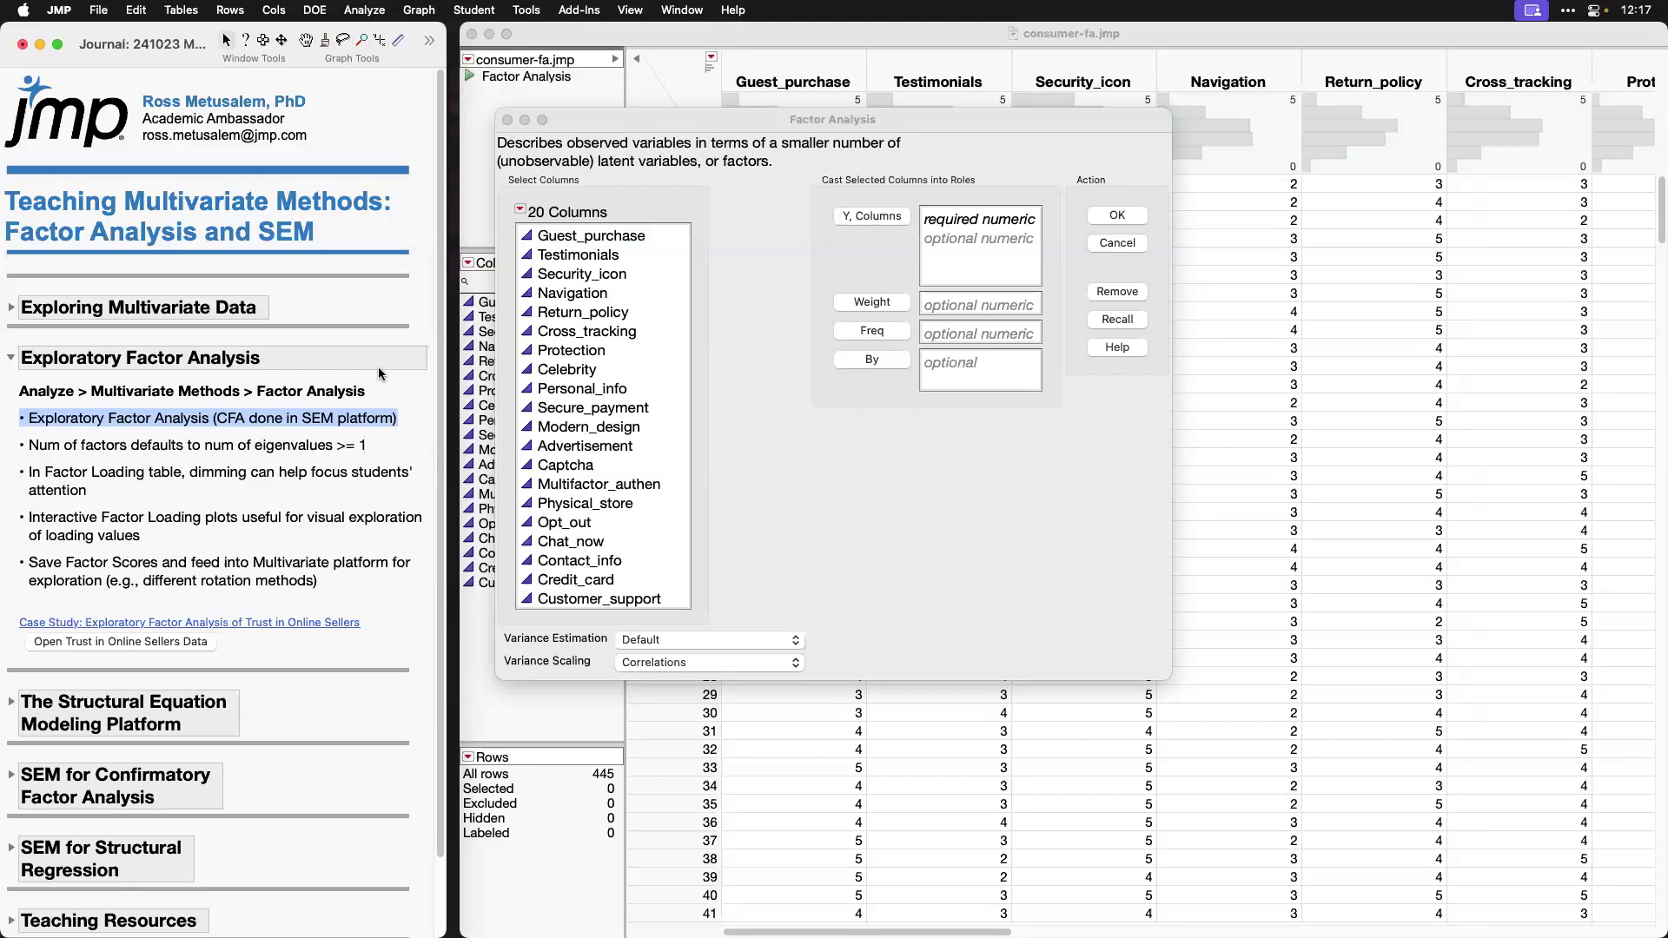
pyautogui.click(612, 240)
pyautogui.keyDown('shift'); pyautogui.click(628, 598); pyautogui.keyUp('shift')
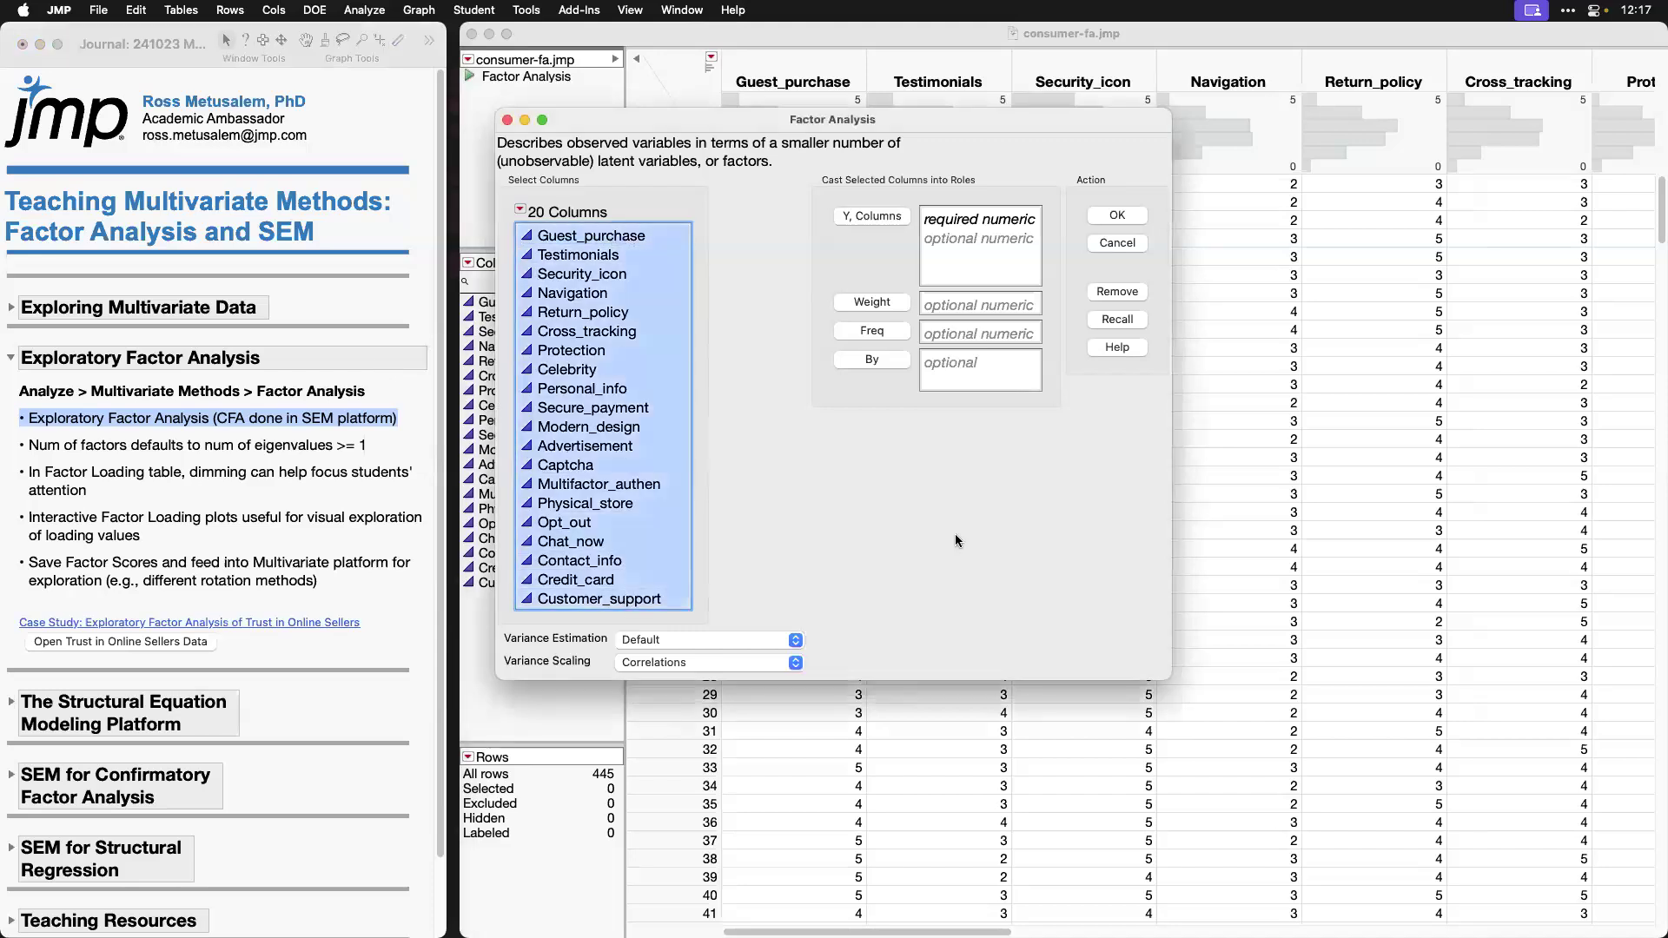
pyautogui.click(872, 215)
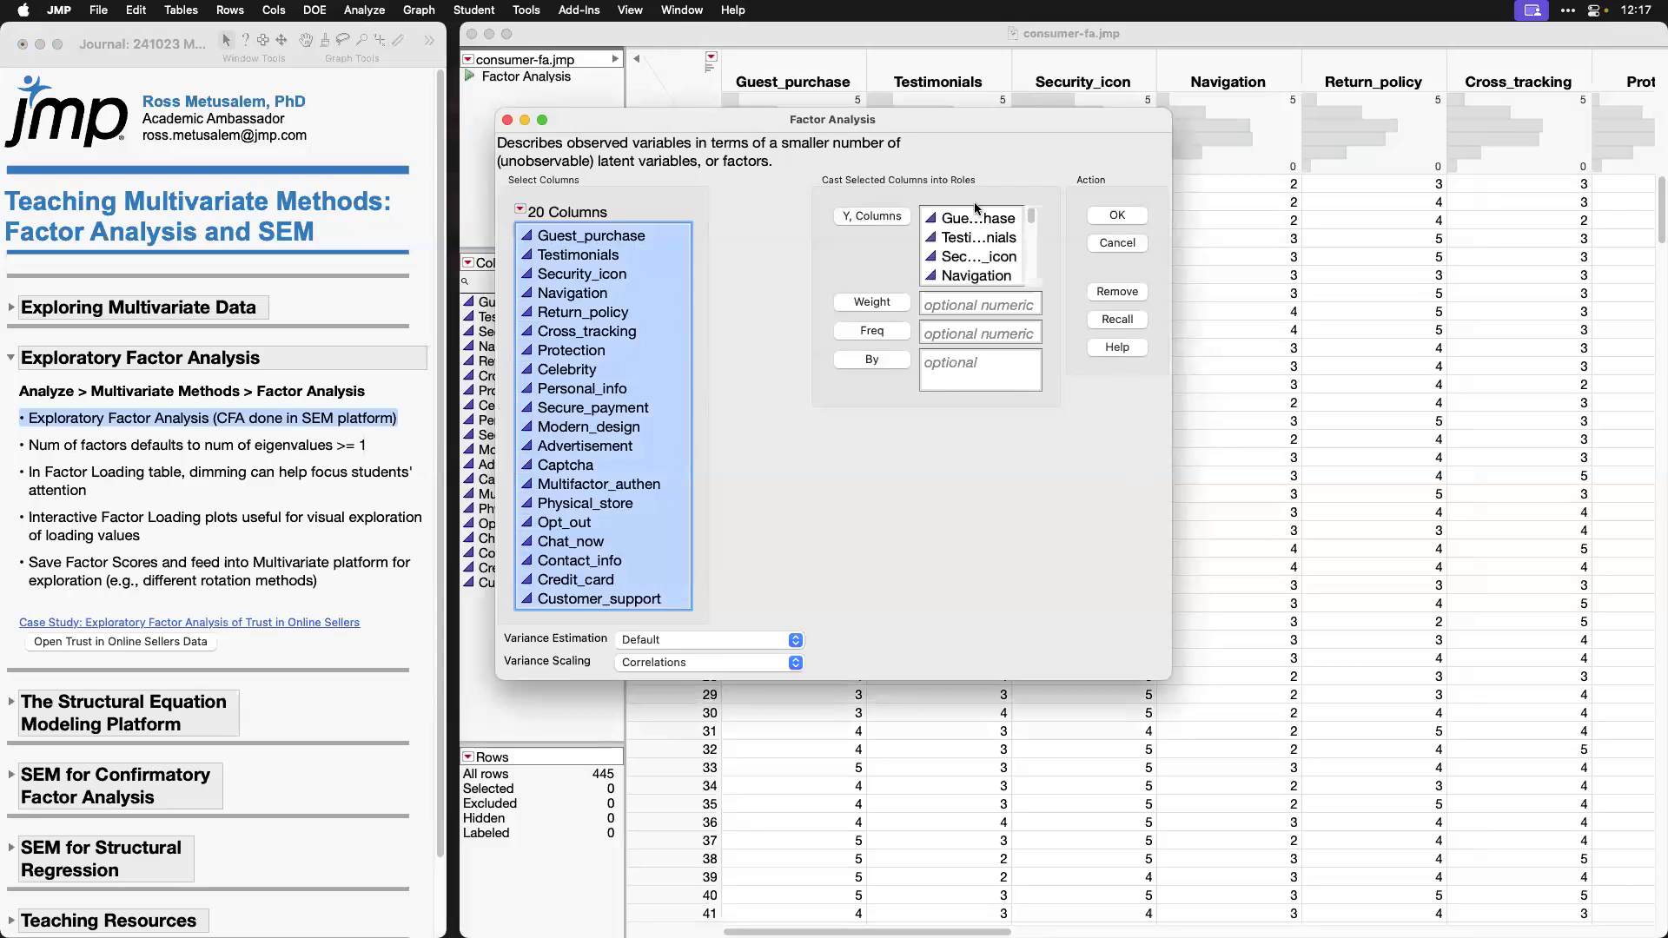
pyautogui.click(1118, 215)
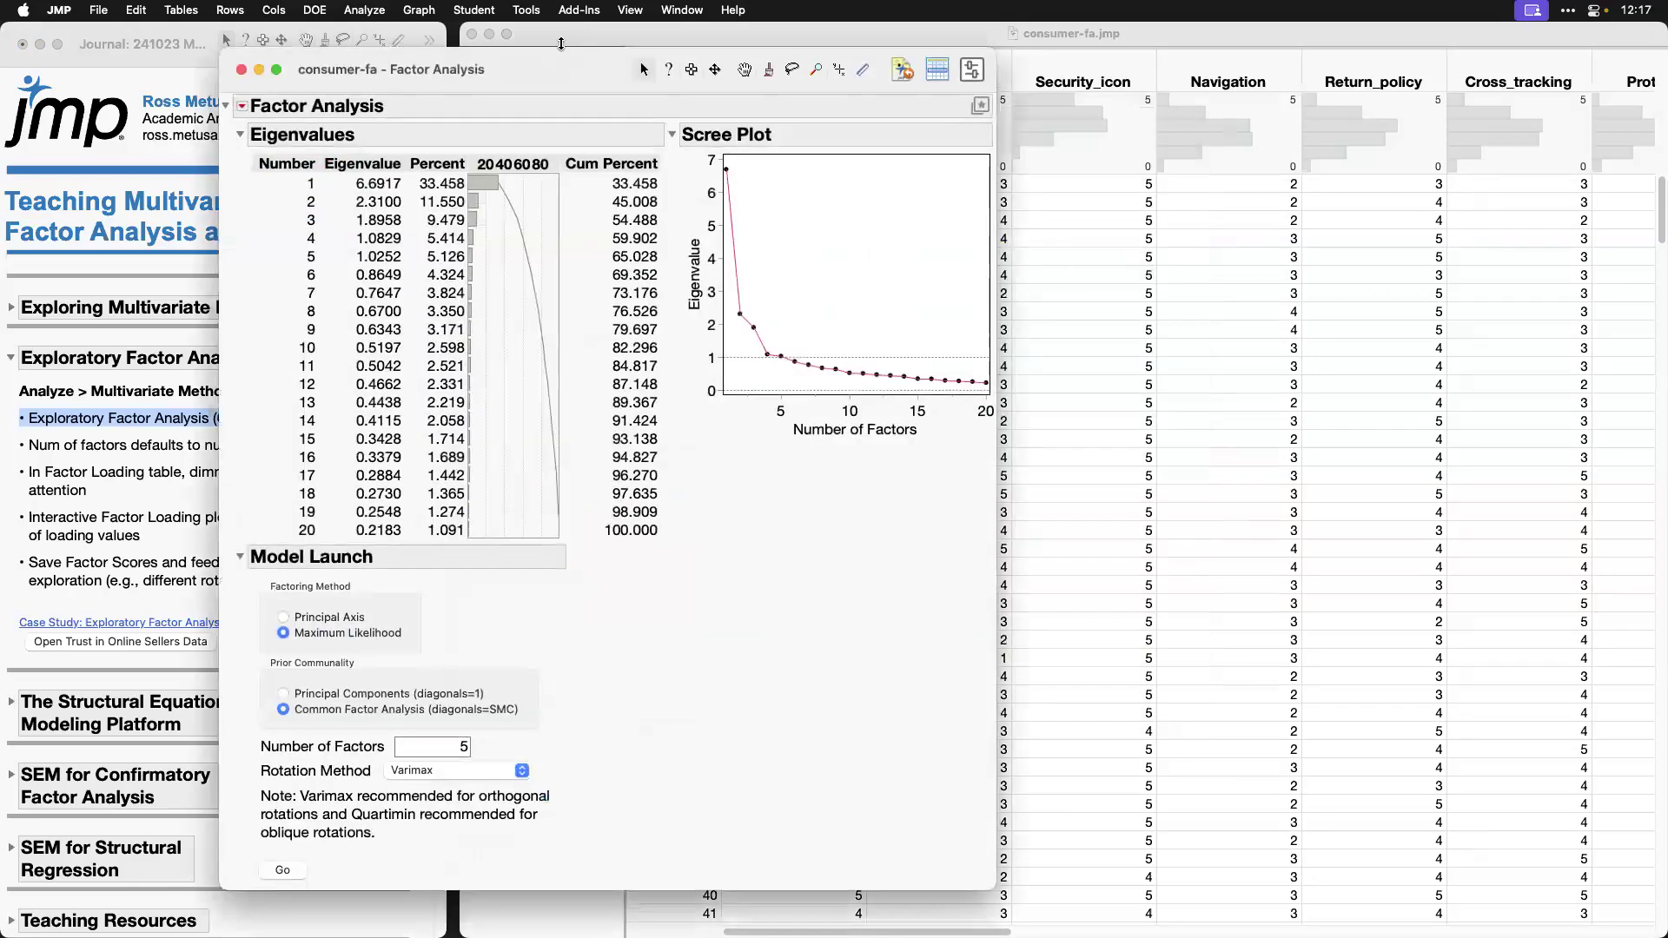
pyautogui.moveTo(557, 66); pyautogui.dragTo(869, 45)
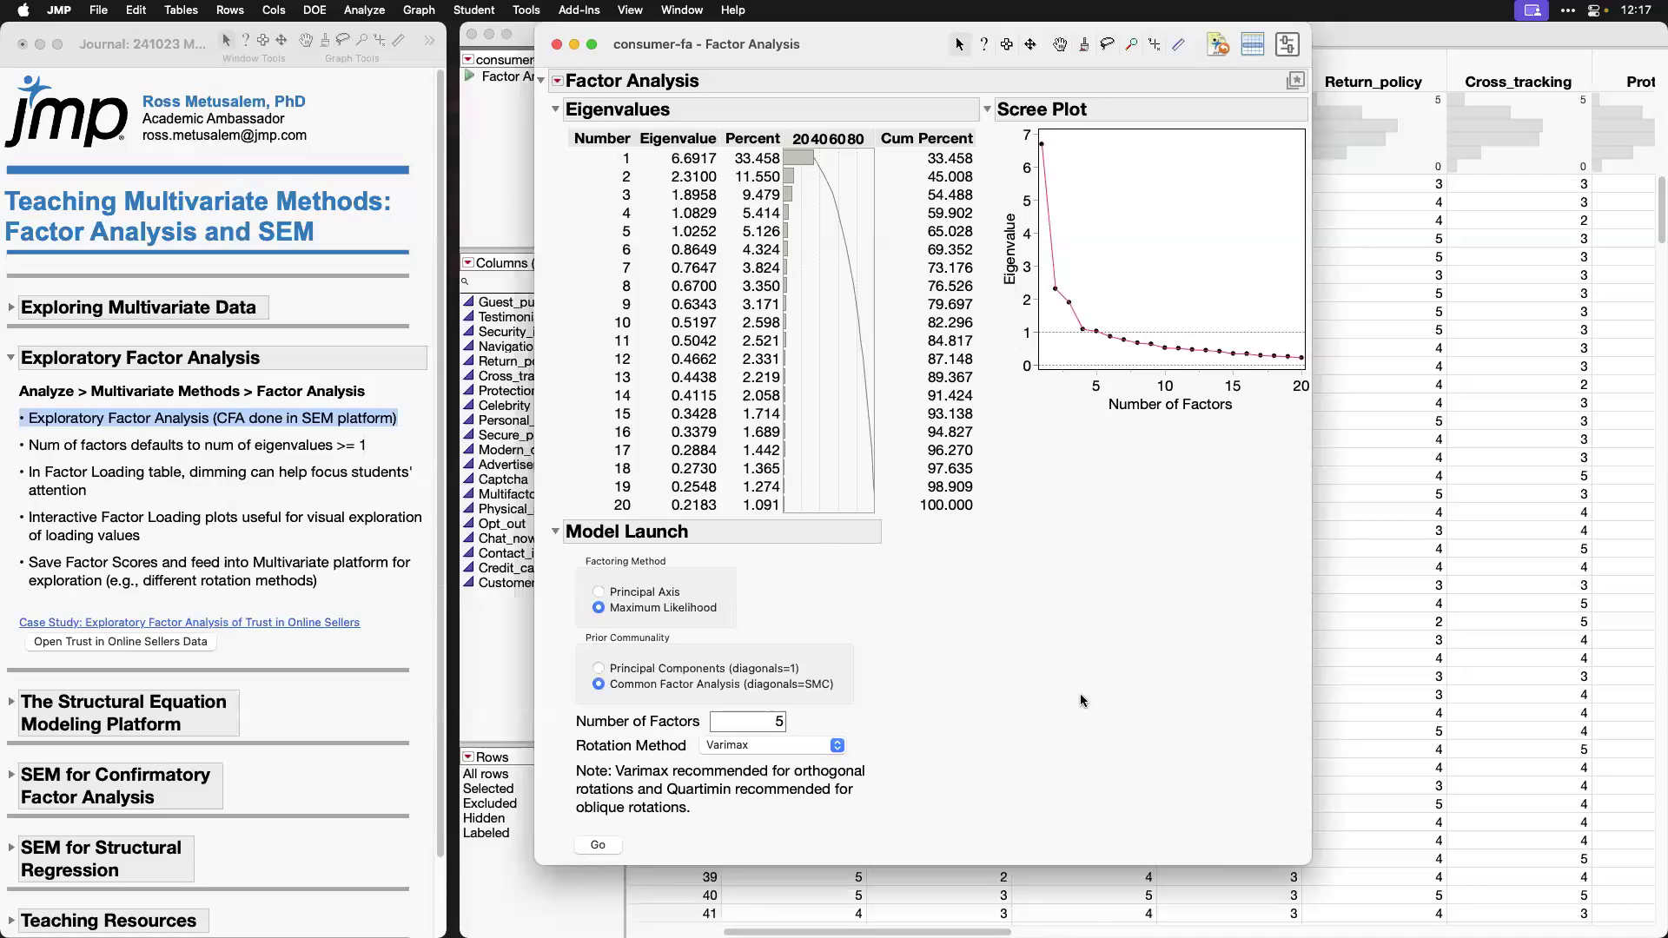
# Step: Review the Model Launch settings for number of factors and the list of available rotation methods
pyautogui.click(747, 720)
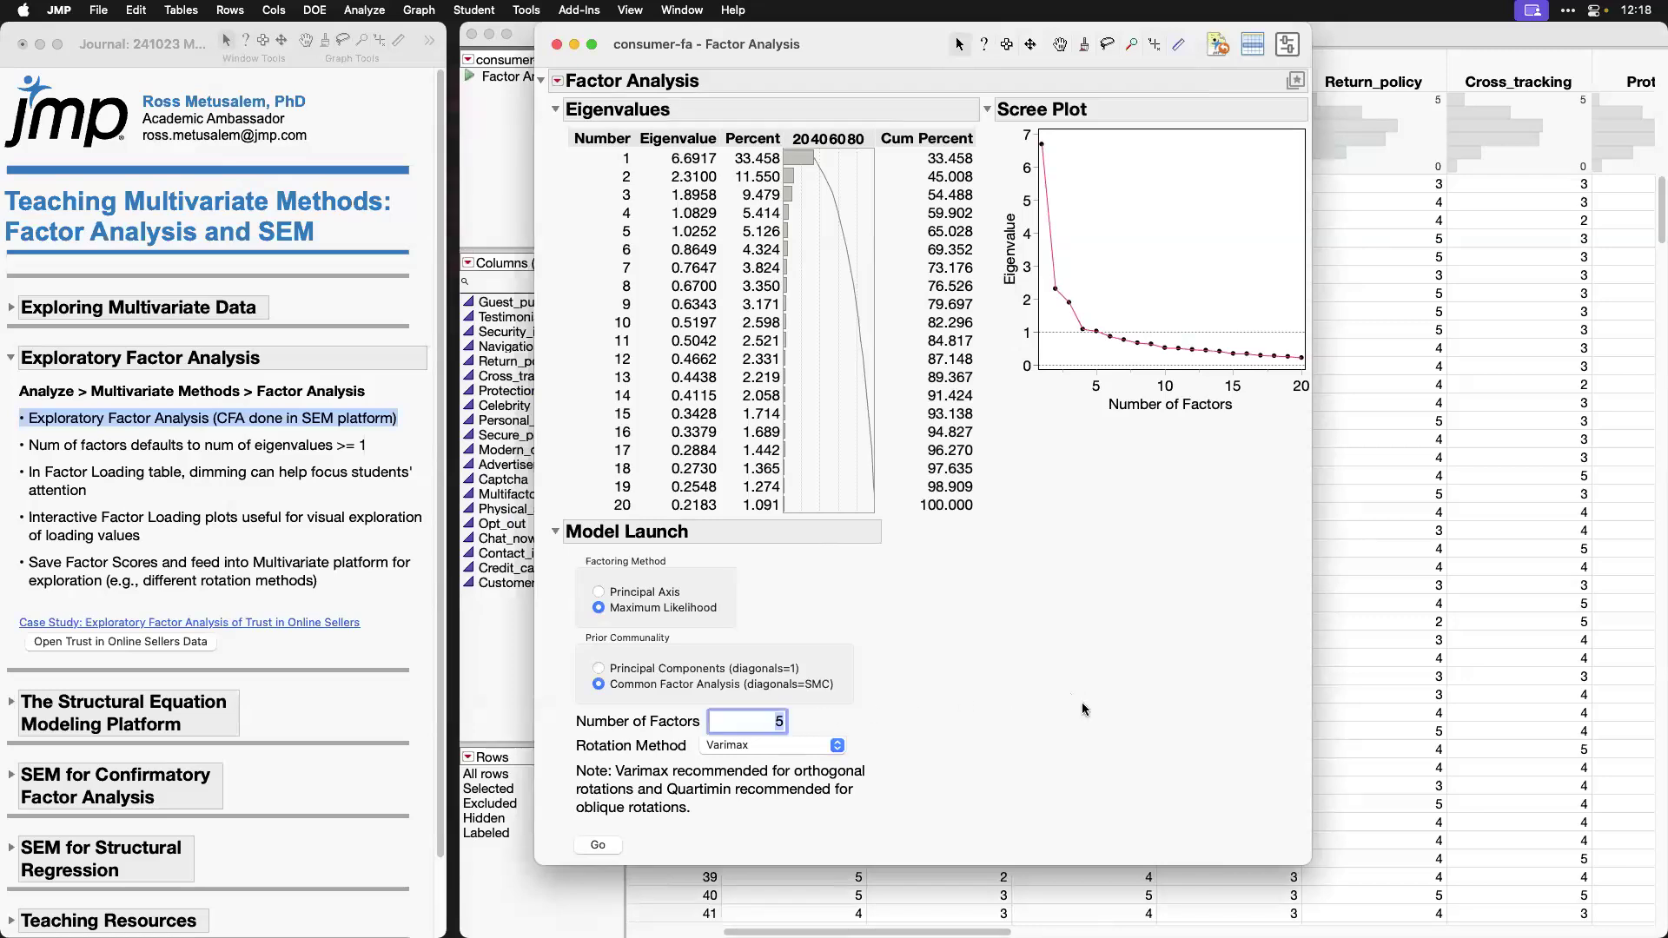
pyautogui.click(838, 745)
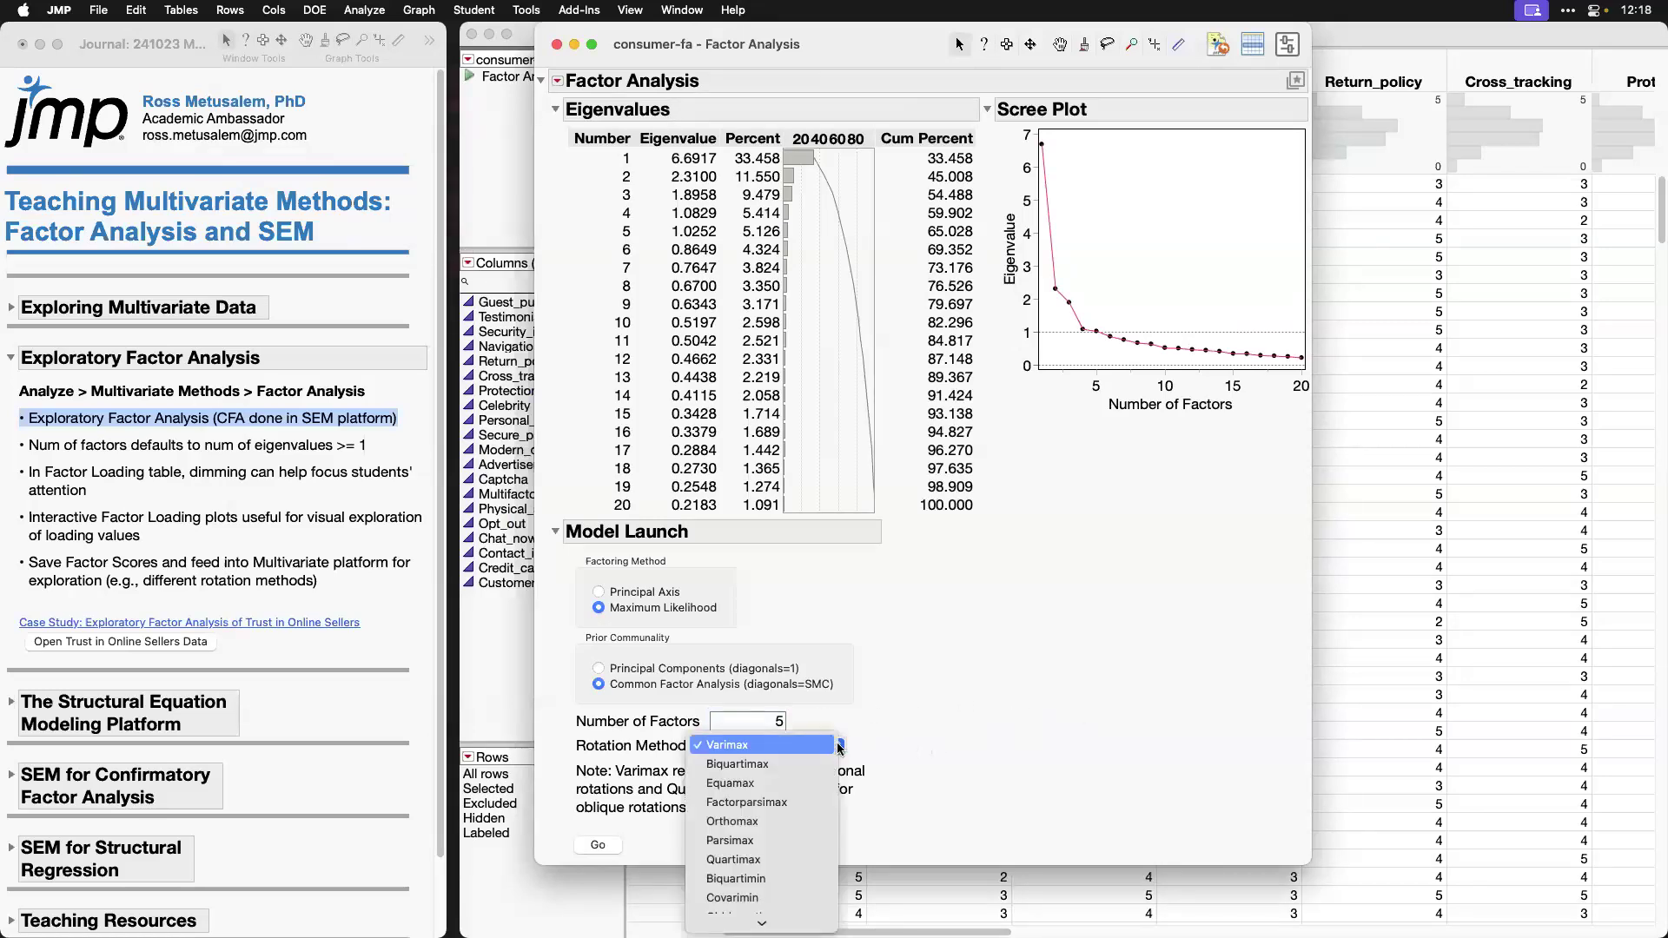
pyautogui.moveTo(762, 923)
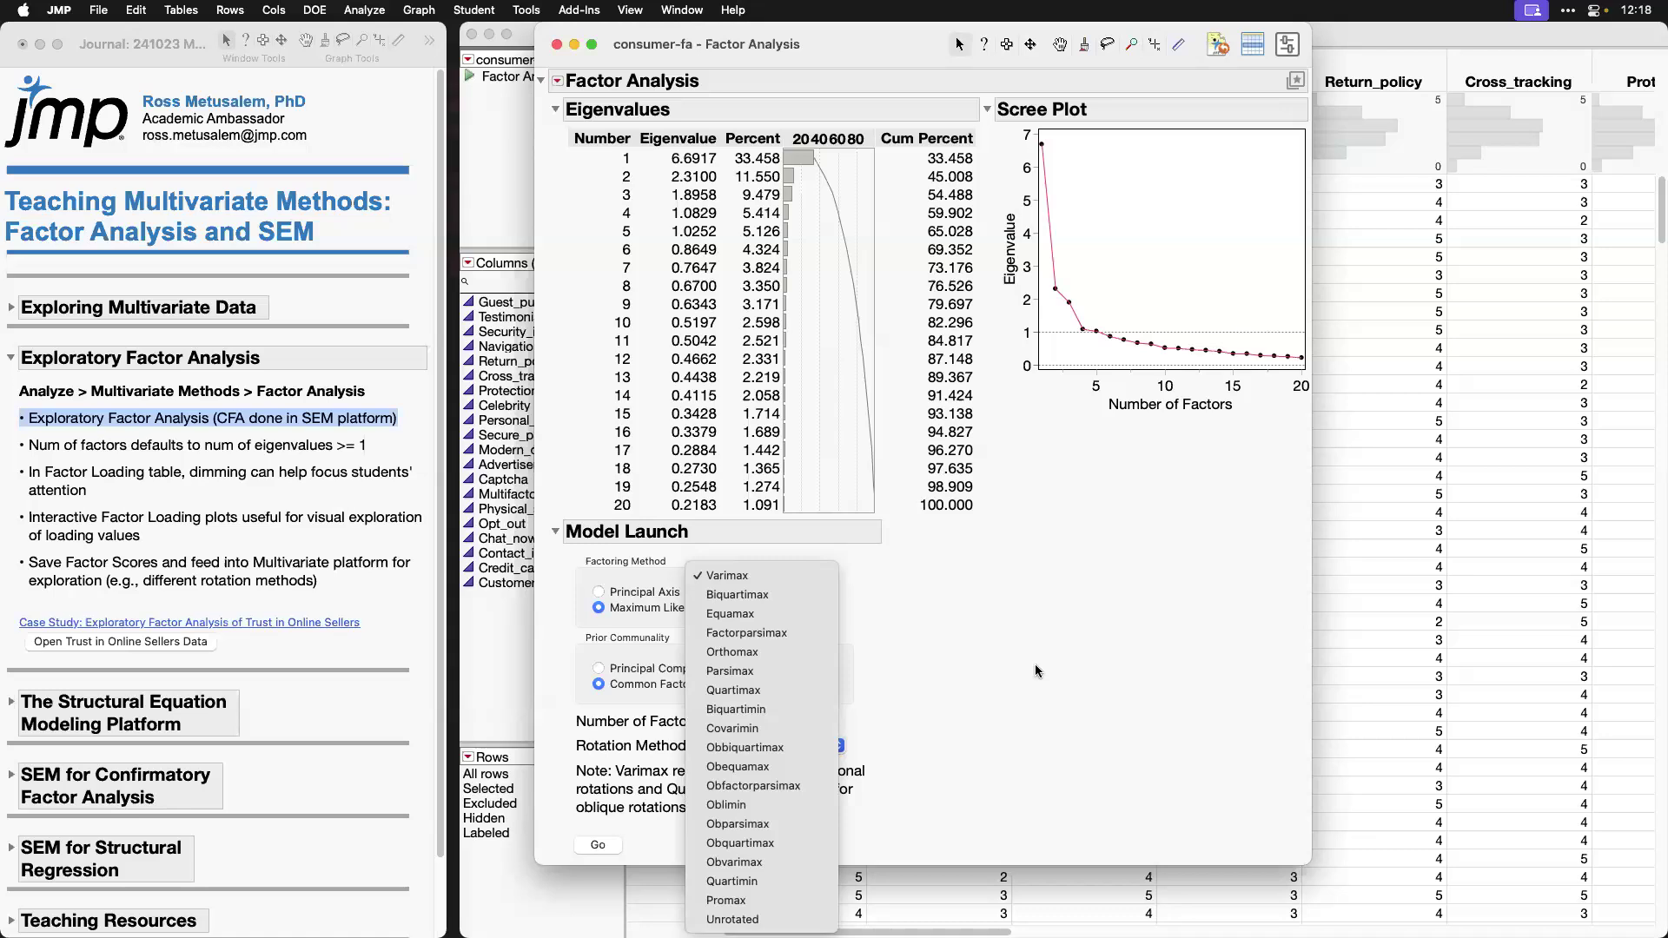
pyautogui.click(1034, 664)
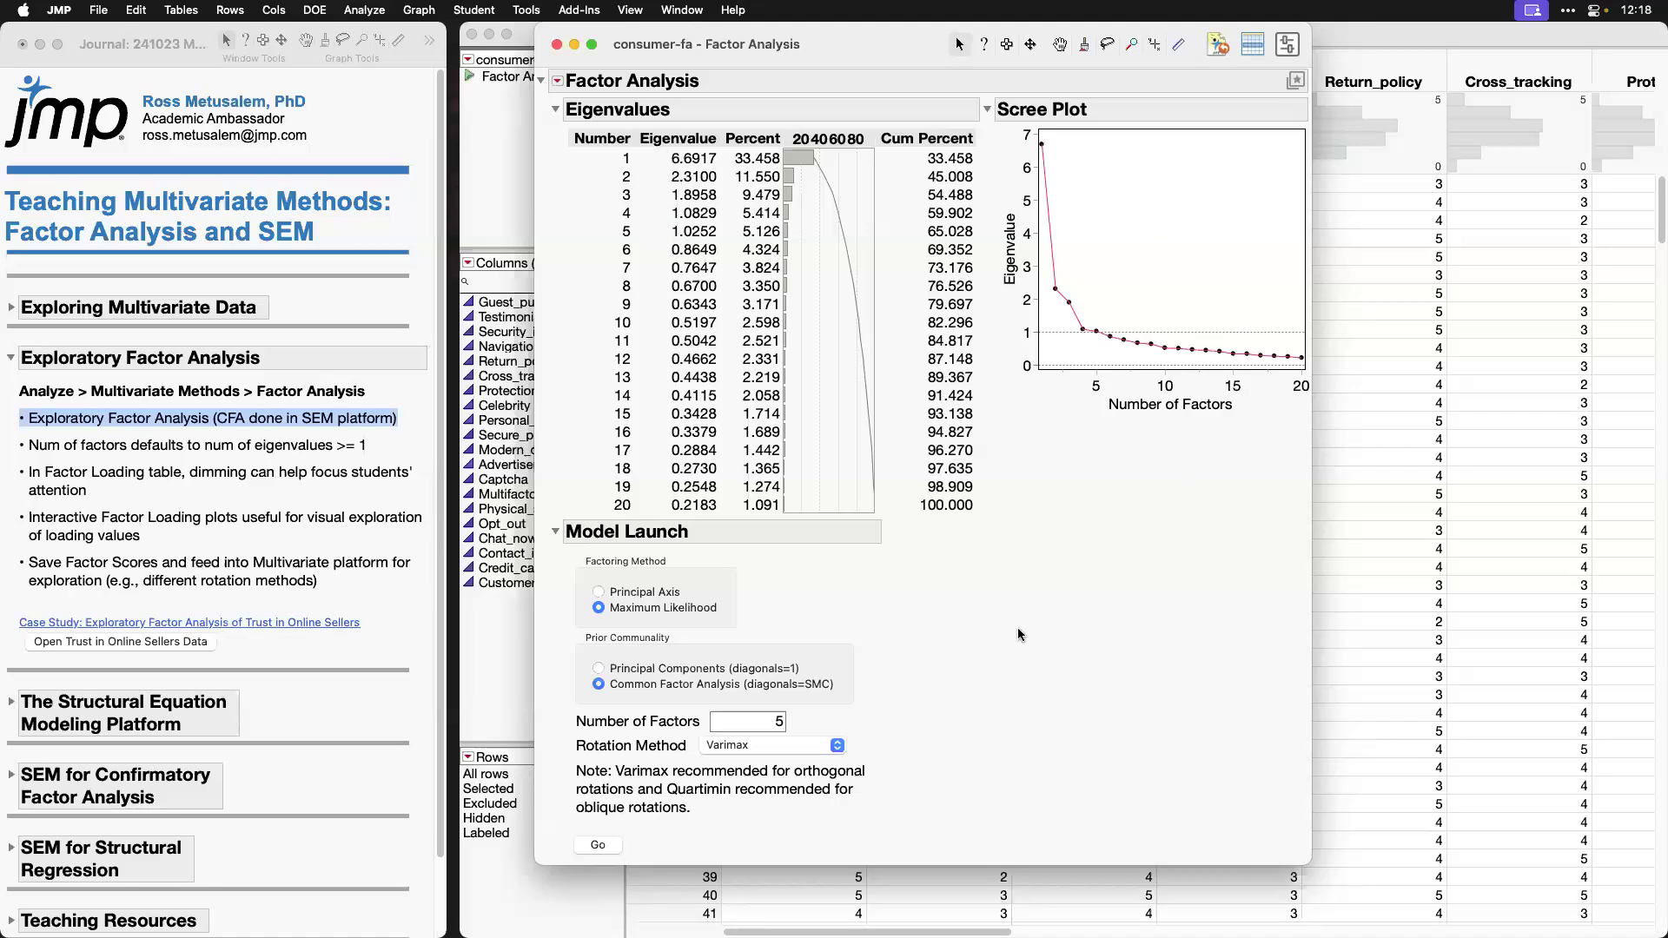
pyautogui.doubleClick(768, 721)
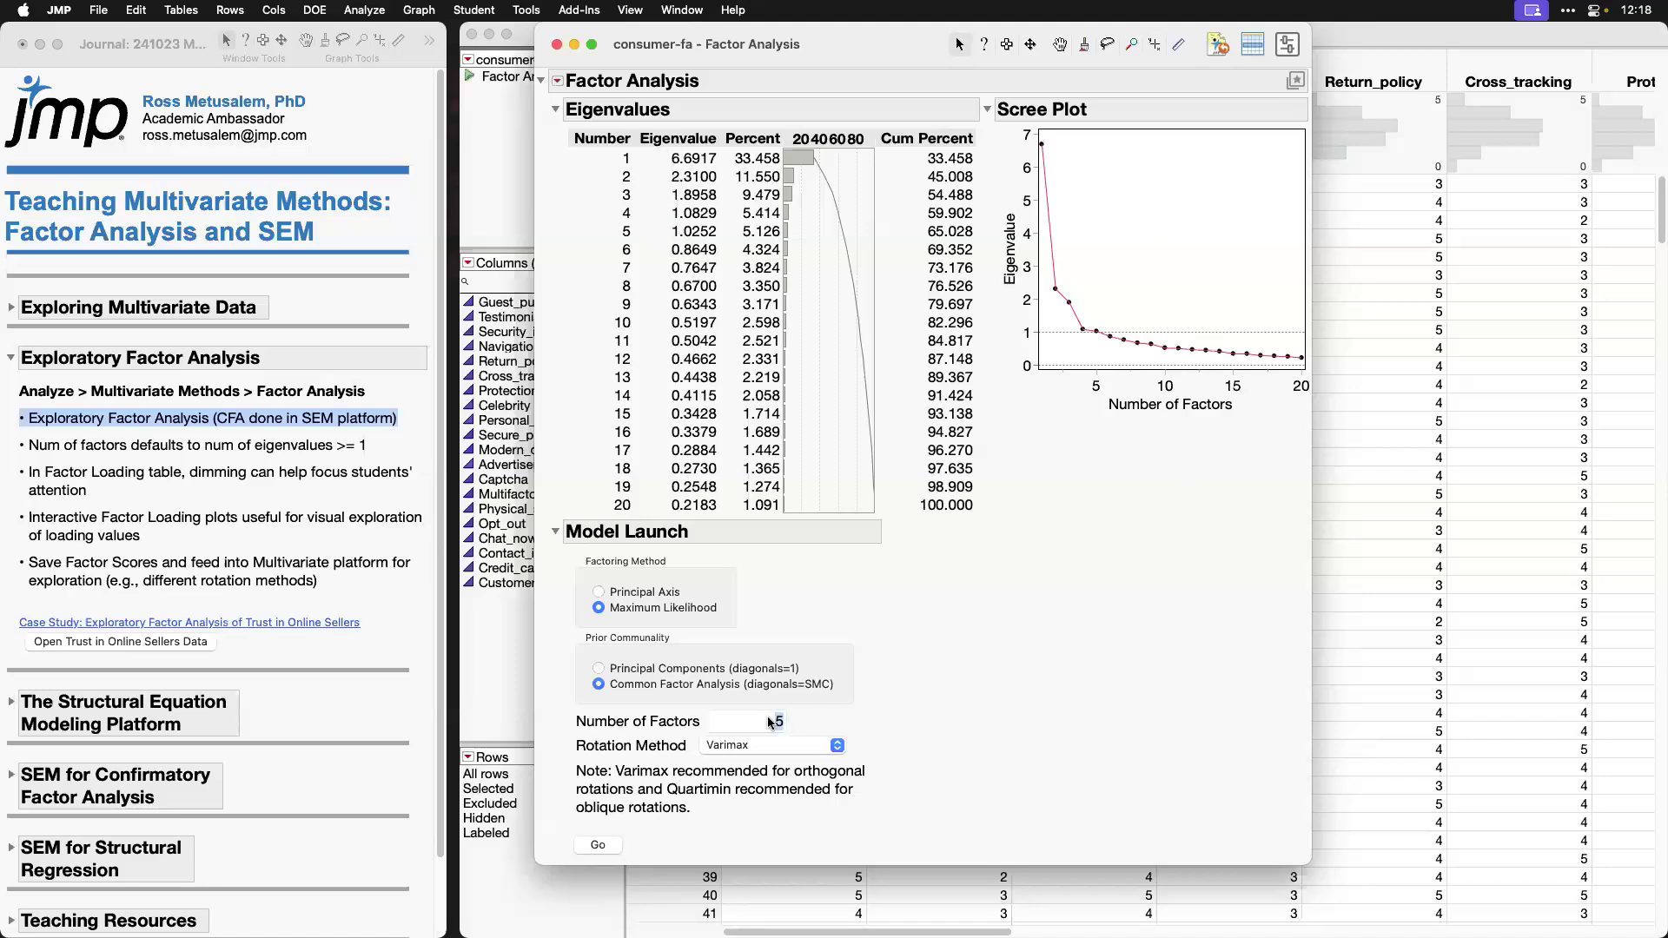
pyautogui.click(1056, 718)
# Step: Highlight the journal note on the default number of factors and examine the fourth to sixth eigenvalues and the Scree Plot
pyautogui.click(131, 448)
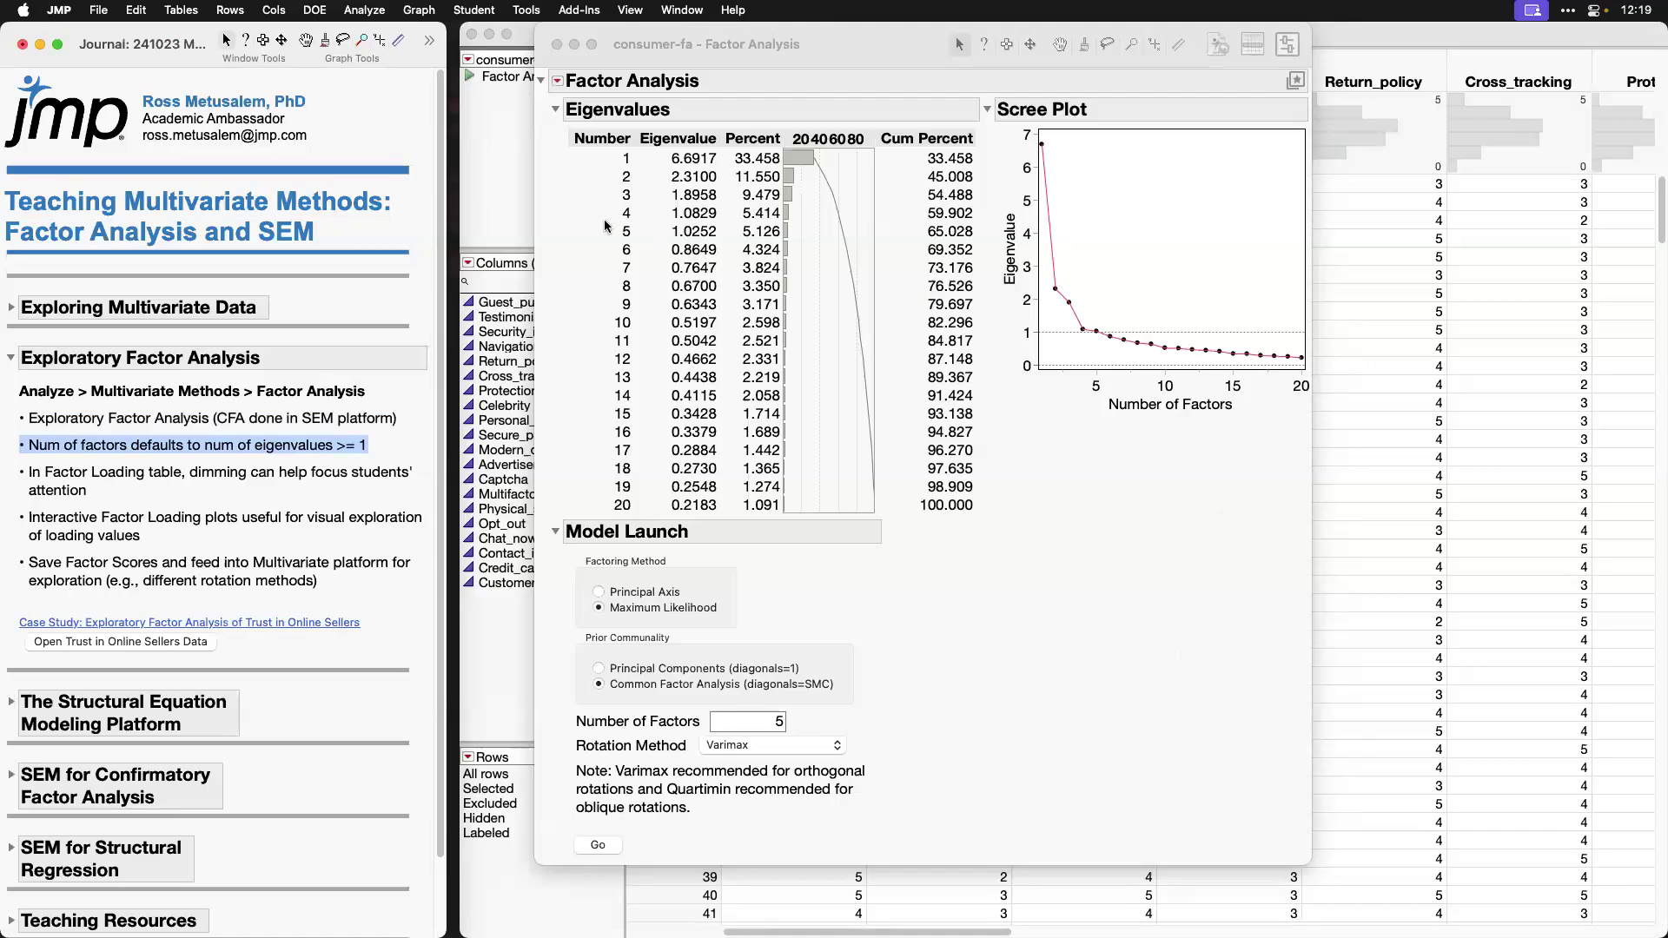
pyautogui.moveTo(606, 224); pyautogui.dragTo(726, 244)
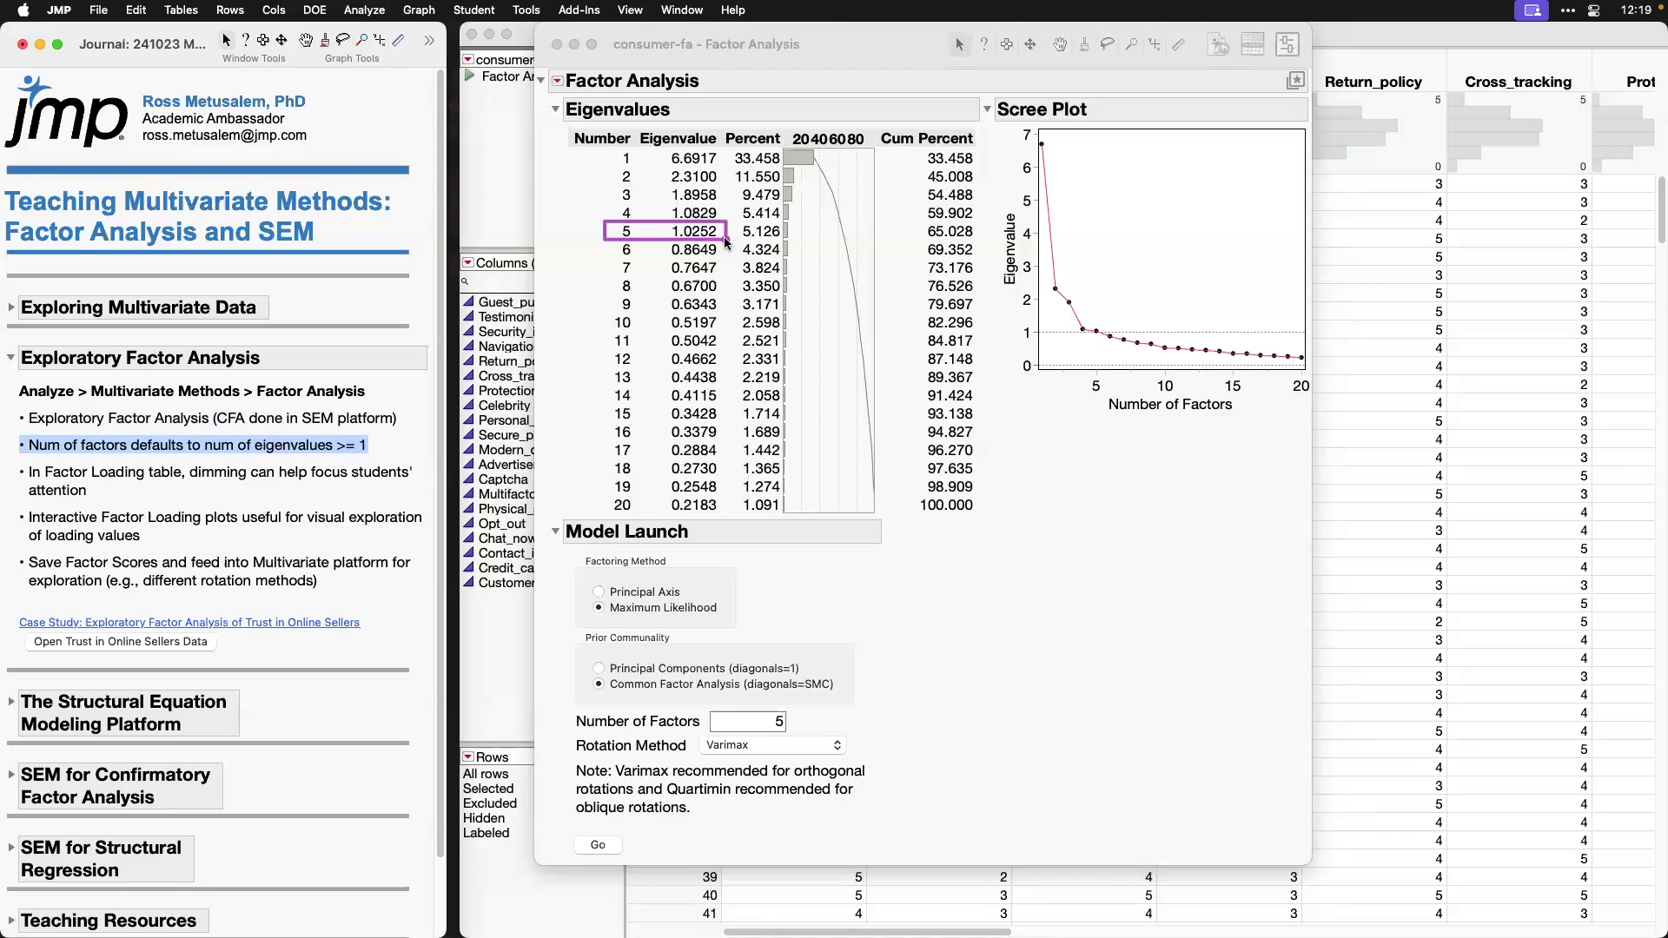
pyautogui.moveTo(728, 243); pyautogui.dragTo(722, 256)
pyautogui.click(1159, 177)
pyautogui.moveTo(1170, 191); pyautogui.dragTo(1086, 323)
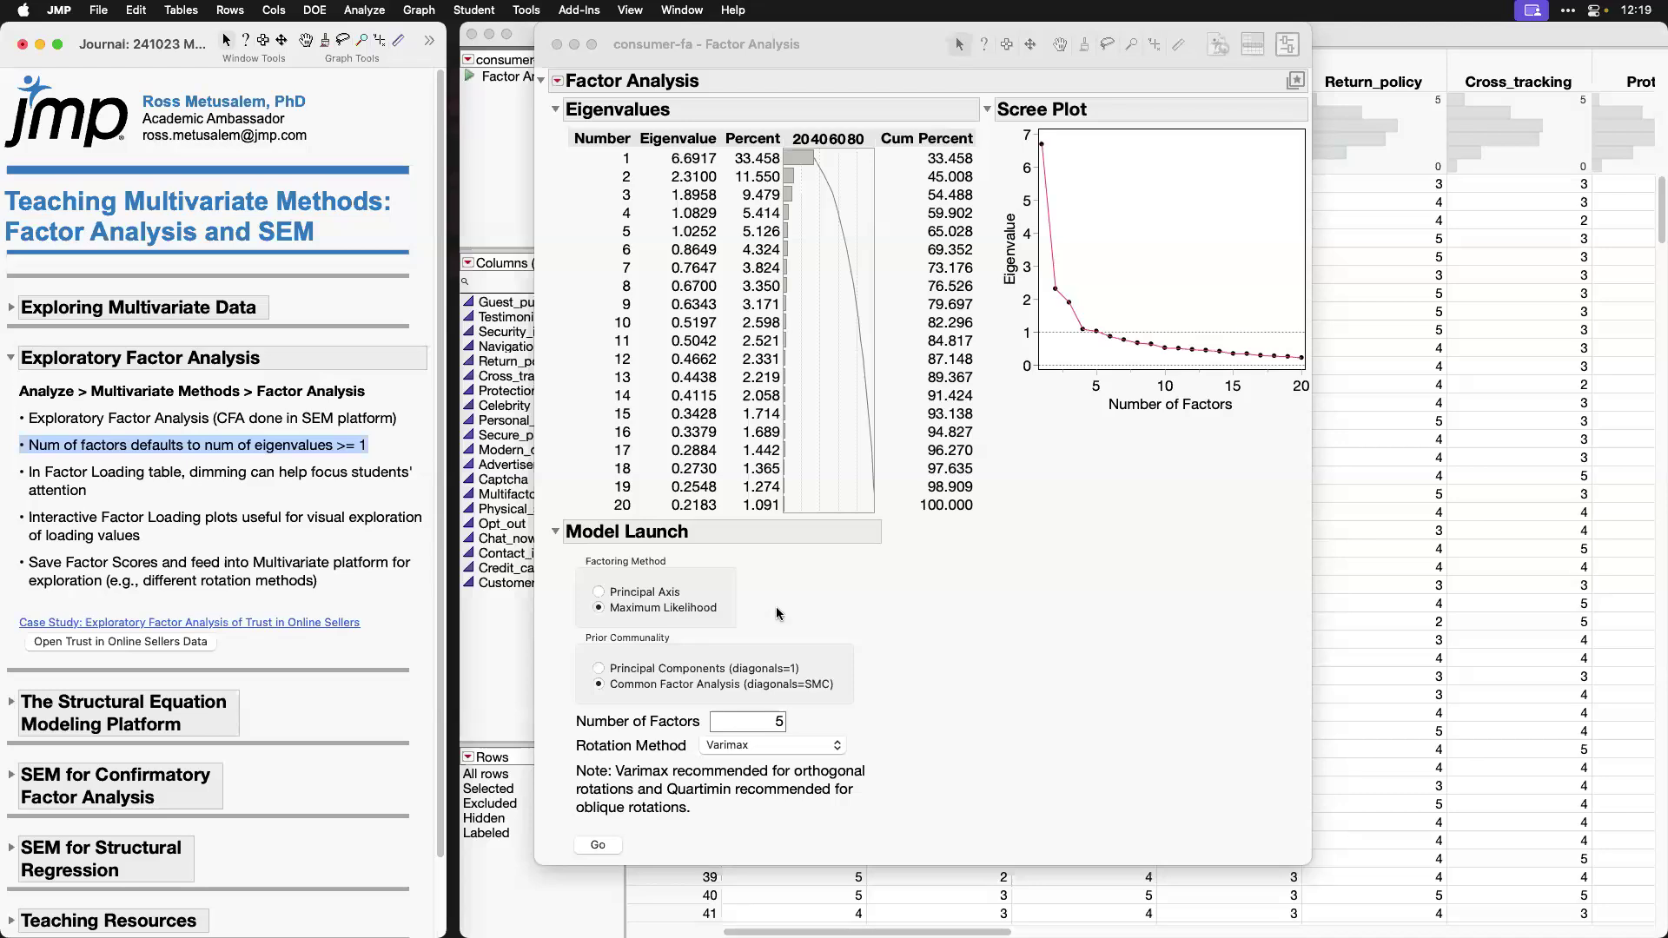
# Step: Fit the 5-factor Maximum Likelihood model with Varimax rotation, using Common Factor Analysis for the prior communality
pyautogui.click(810, 612)
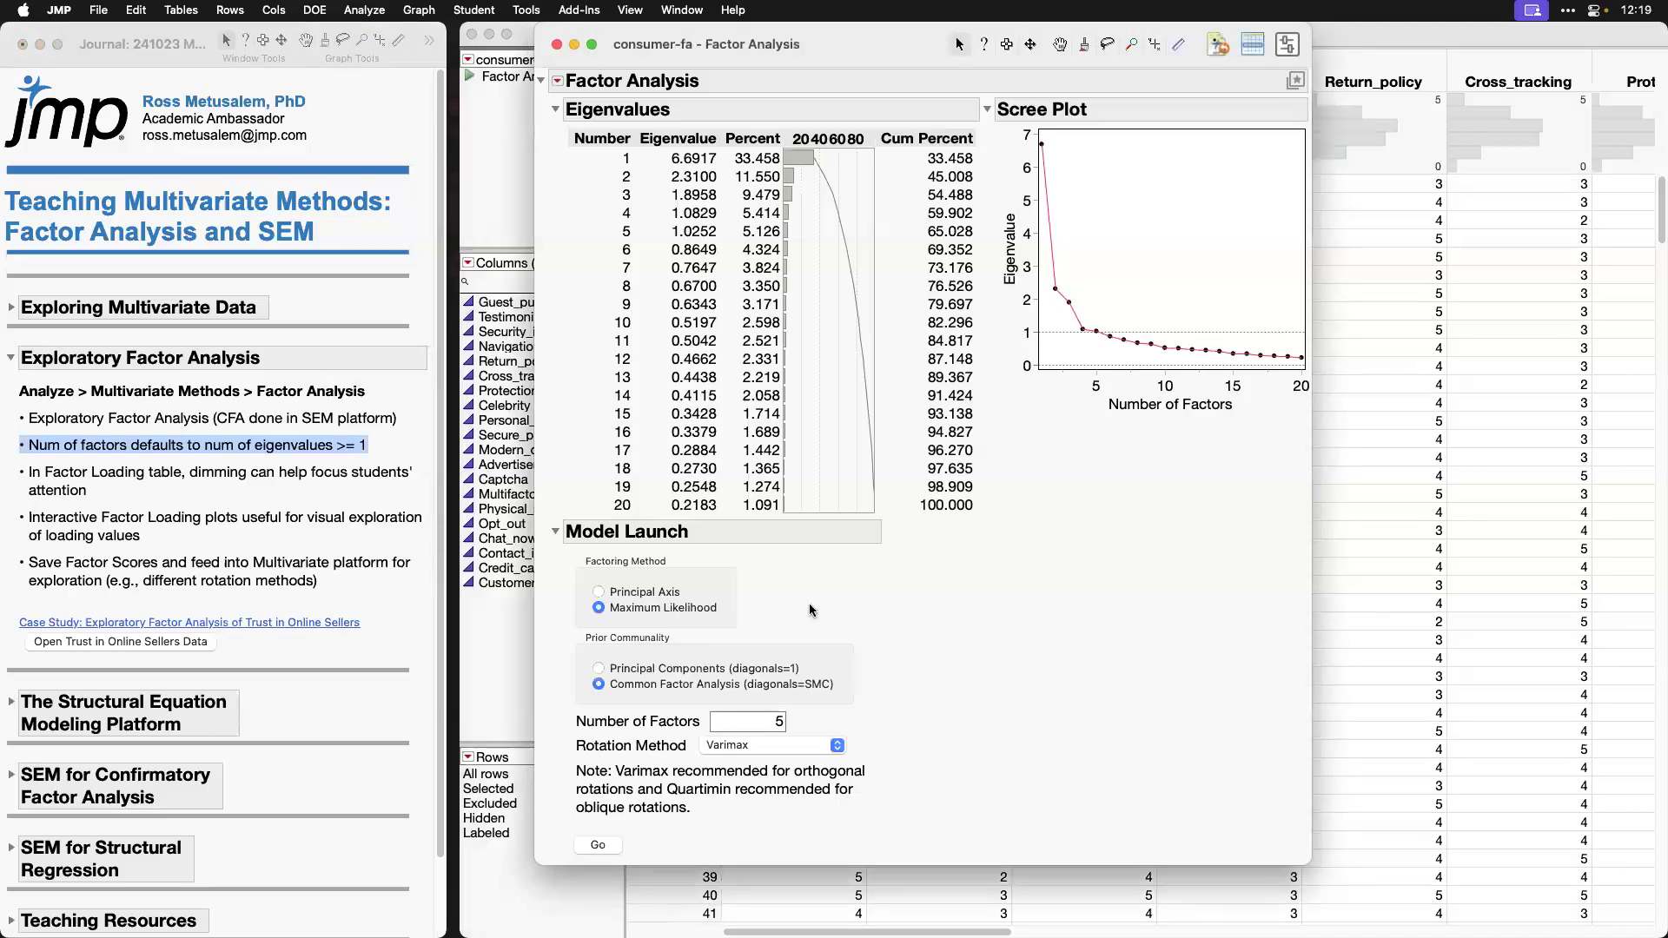
pyautogui.click(600, 670)
pyautogui.click(599, 685)
pyautogui.click(604, 846)
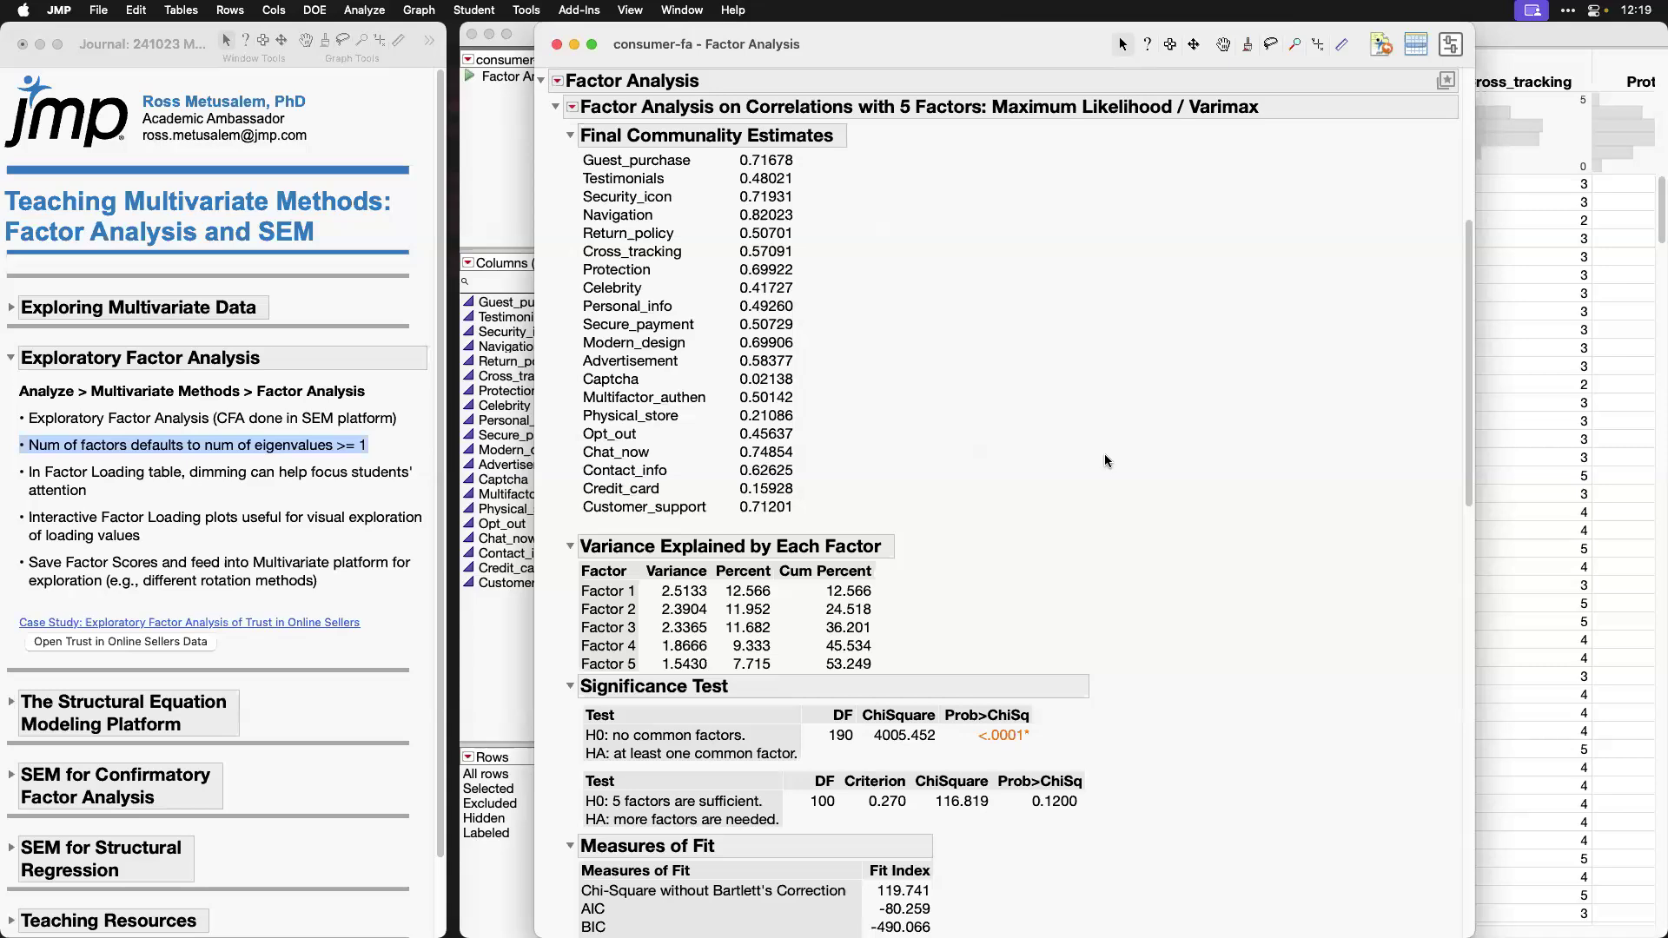
# Step: Examine both significance tests and collapse the report sections from Final Communality Estimates through Measures of Fit
pyautogui.click(570, 137)
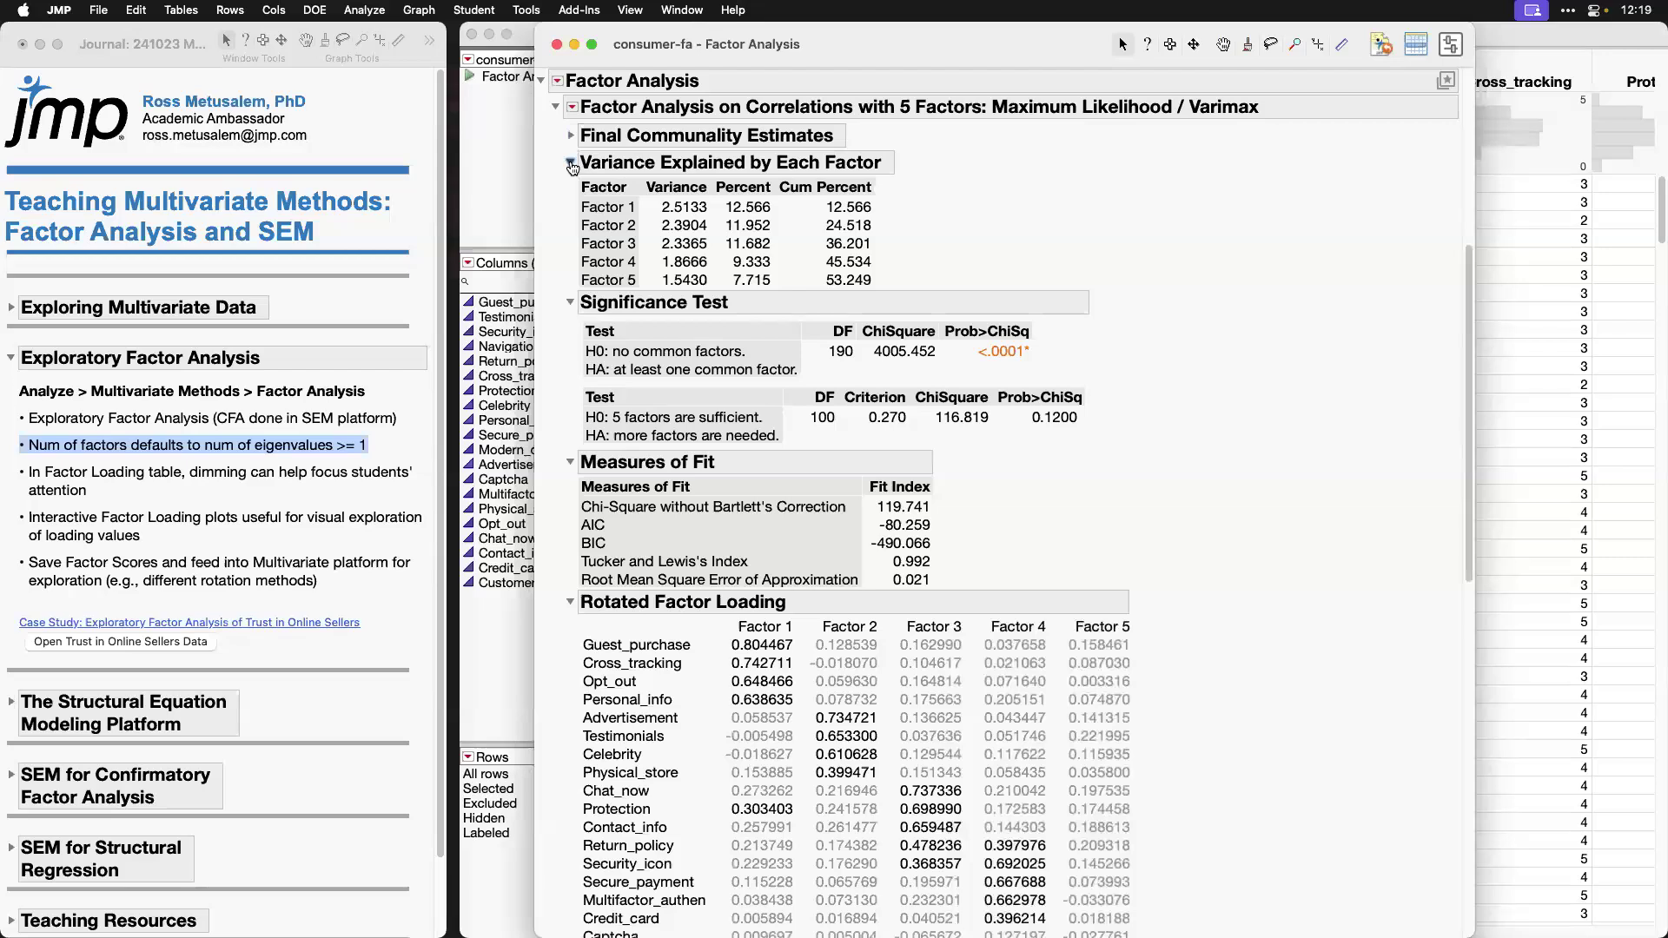
pyautogui.click(571, 164)
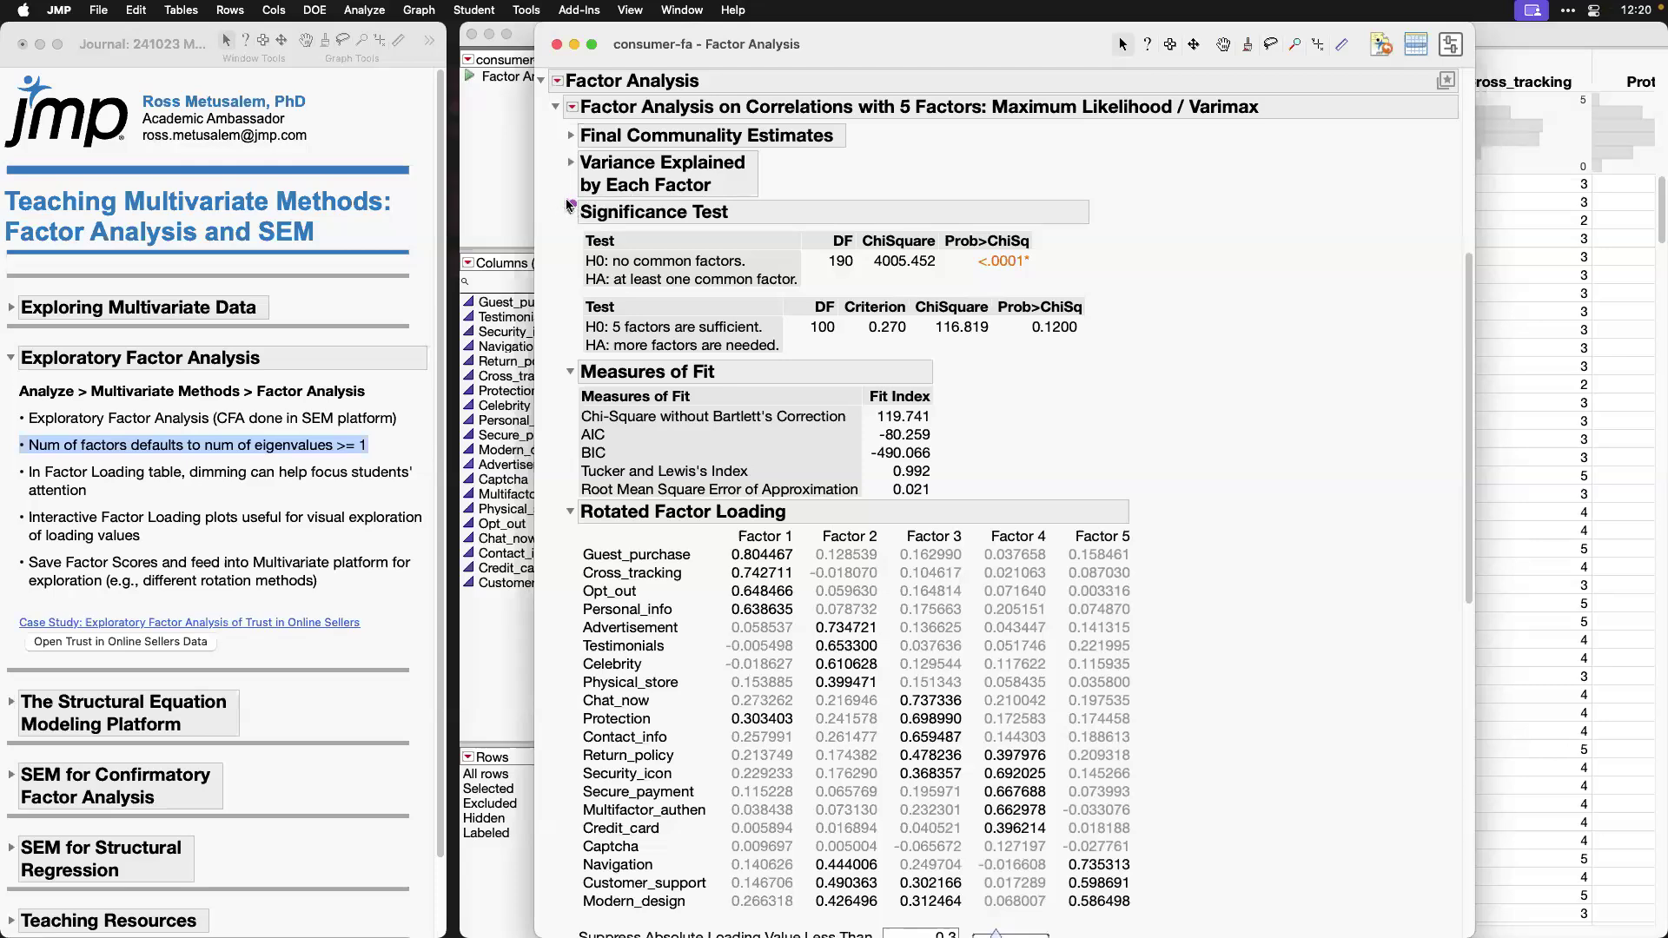
pyautogui.moveTo(560, 197)
pyautogui.mouseDown()
pyautogui.moveTo(742, 265)
pyautogui.moveTo(992, 301)
pyautogui.moveTo(1075, 295)
pyautogui.mouseUp()
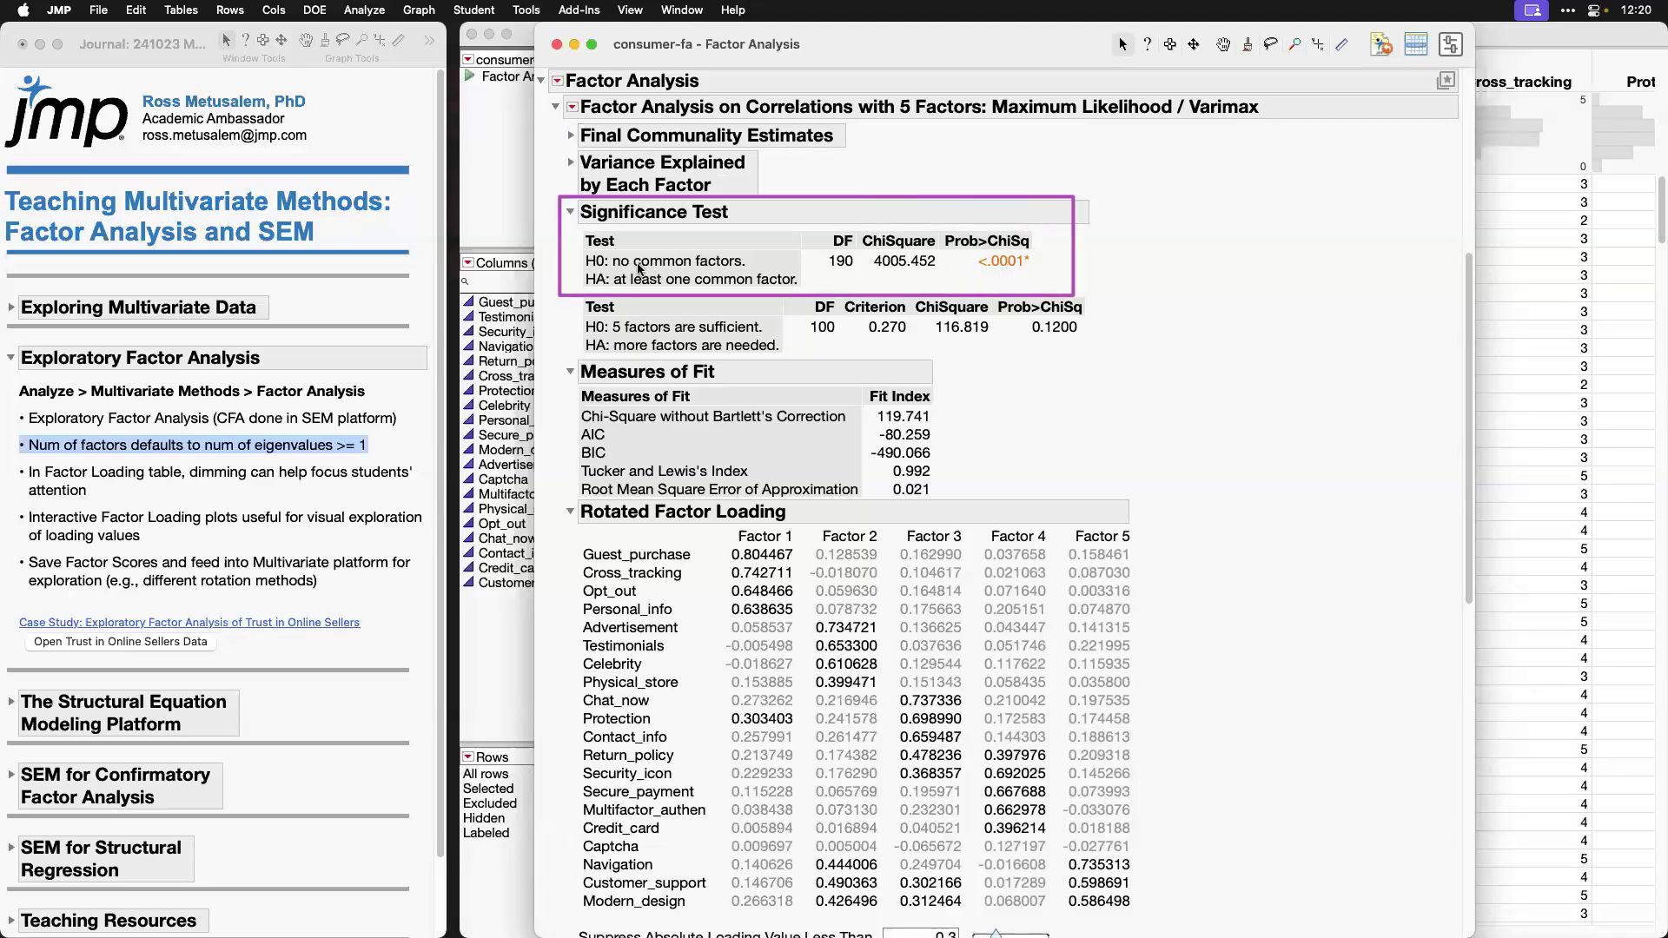
pyautogui.moveTo(569, 296)
pyautogui.mouseDown()
pyautogui.moveTo(693, 338)
pyautogui.moveTo(1090, 358)
pyautogui.mouseUp()
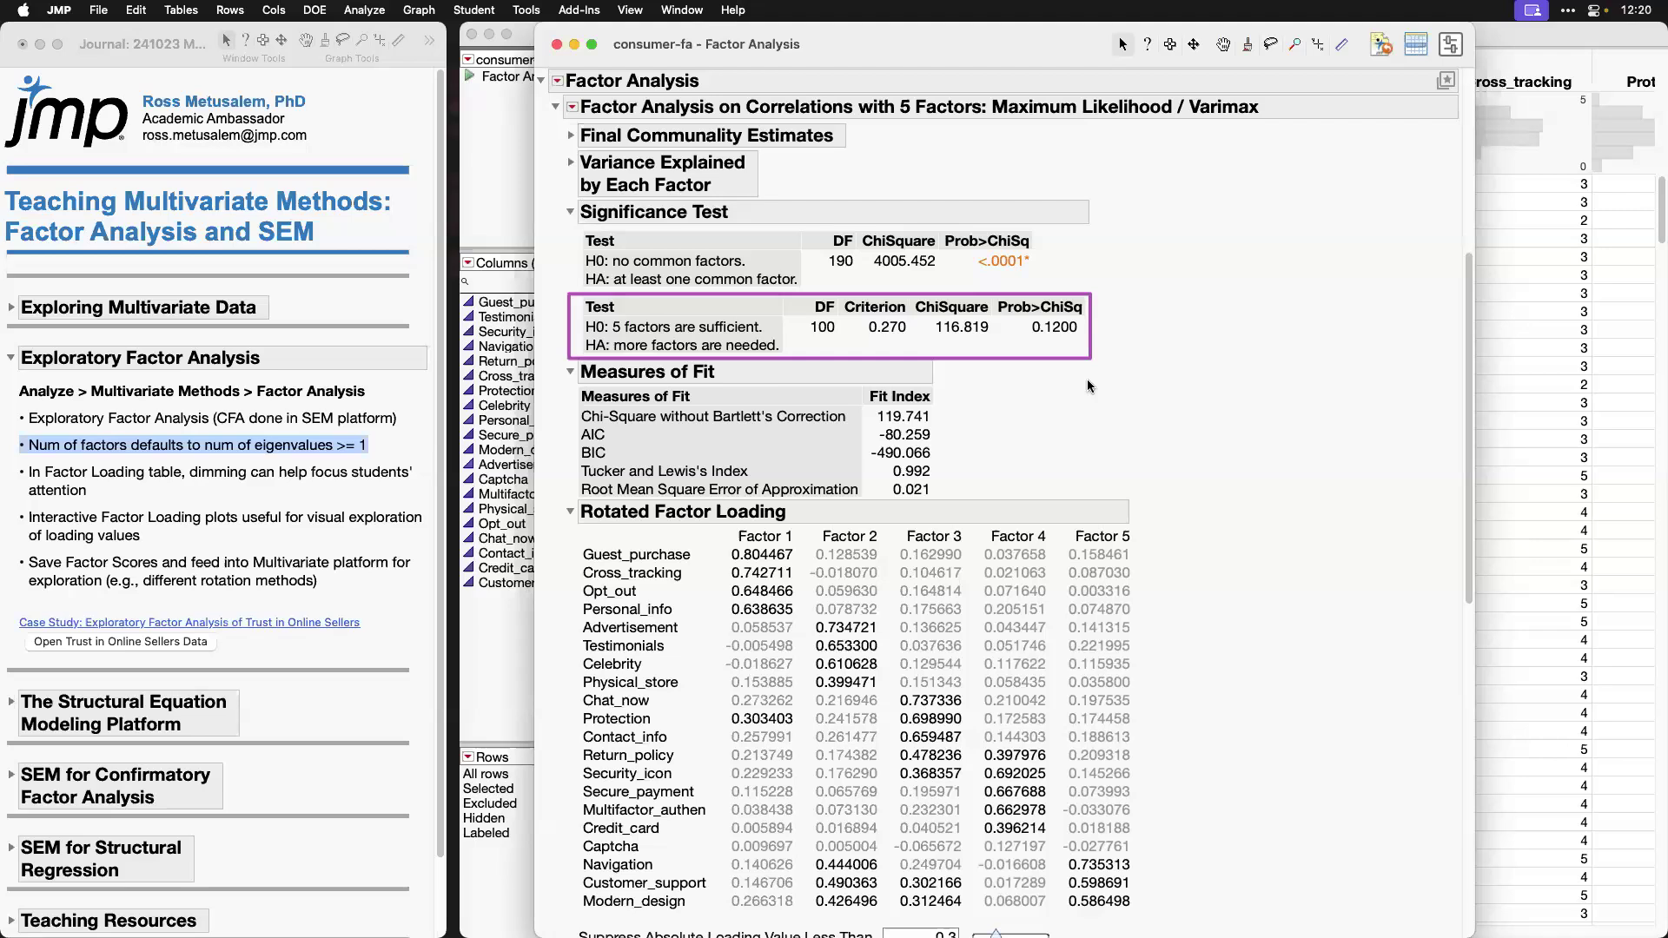
pyautogui.press('Escape')
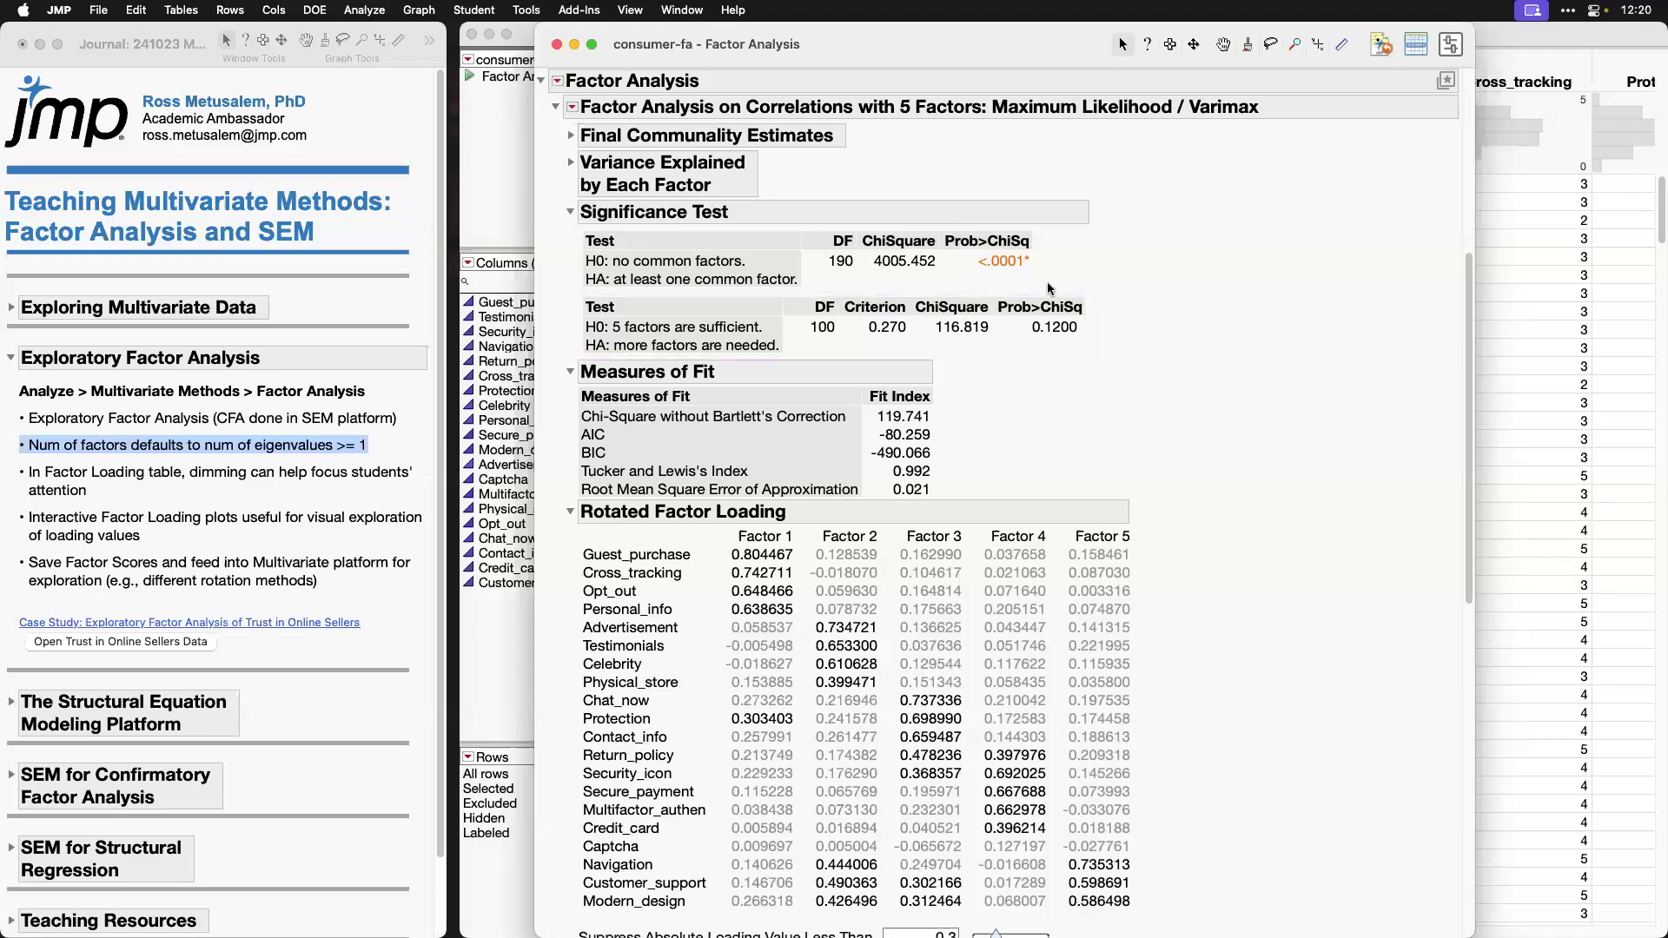
pyautogui.click(570, 212)
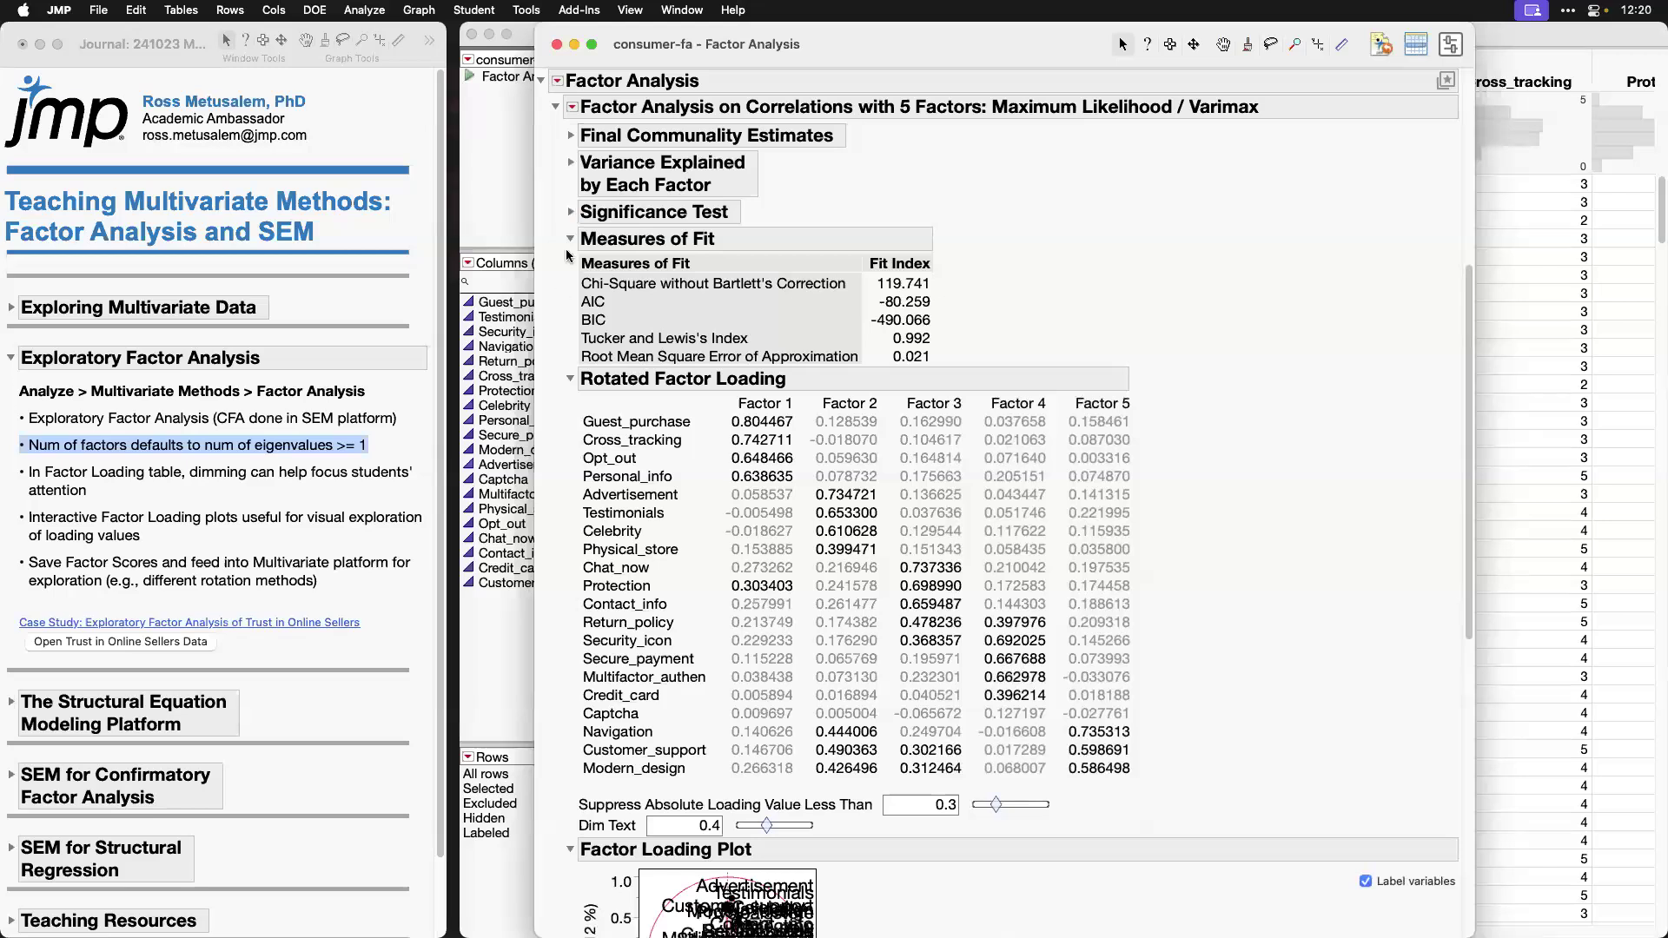
pyautogui.click(571, 239)
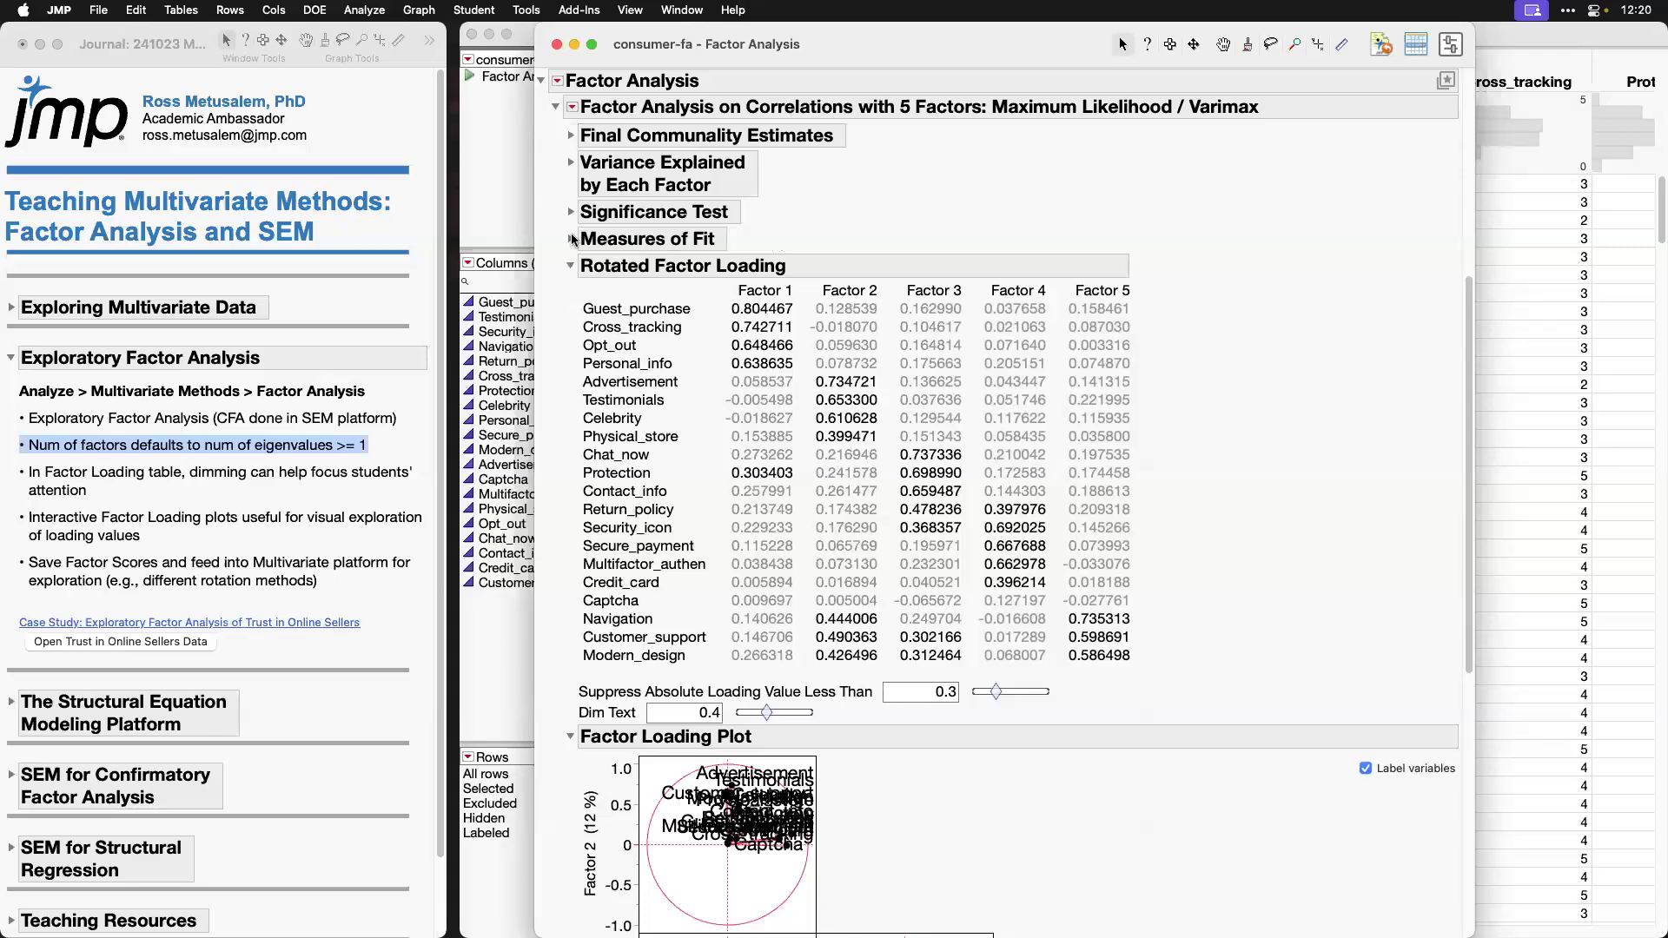
# Step: Highlight the journal note on dimming, and suppress rotated loadings below 0.5 with Dim Text at about 0.13
pyautogui.click(319, 490)
pyautogui.click(306, 486)
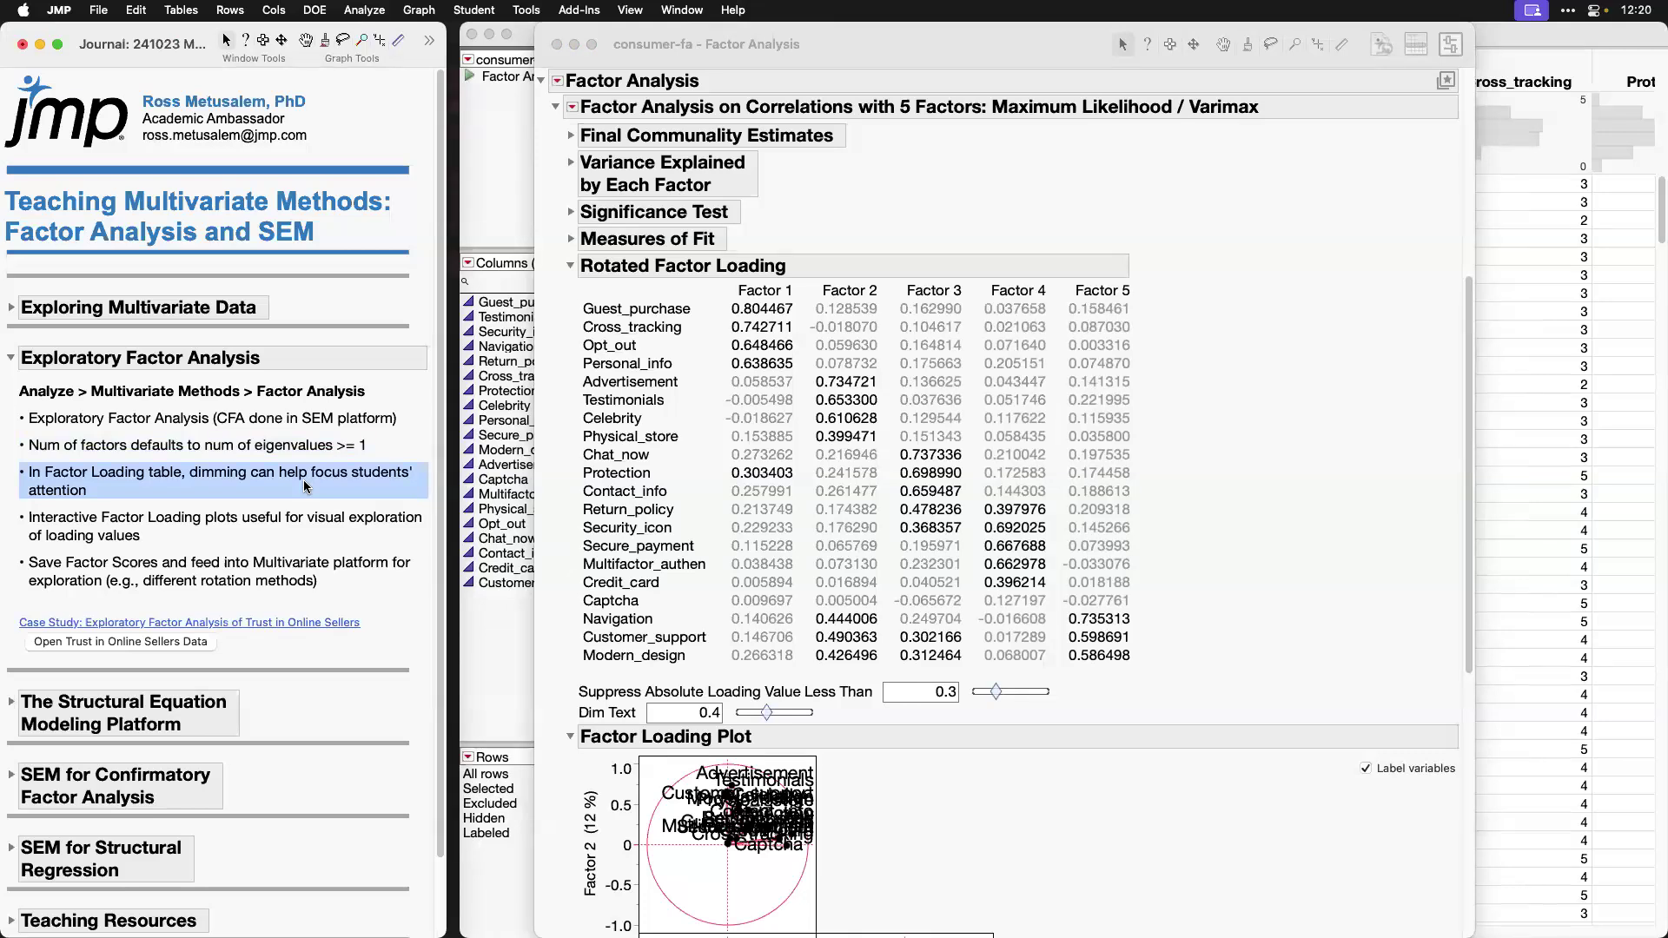
pyautogui.moveTo(768, 715); pyautogui.dragTo(748, 719)
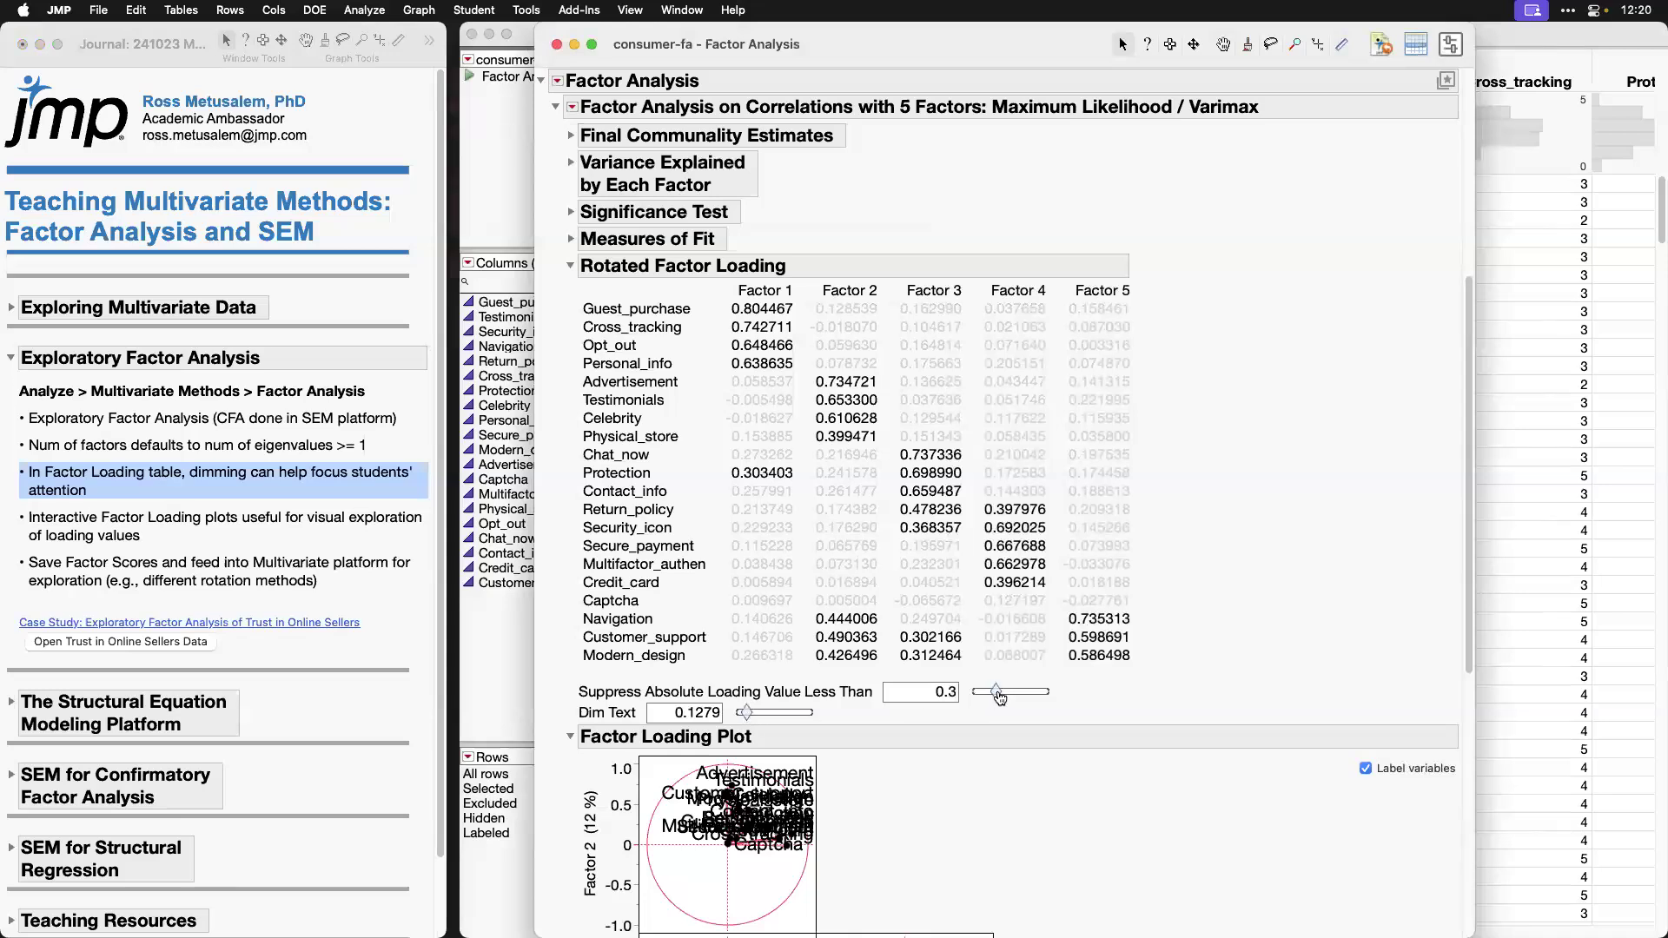
pyautogui.moveTo(997, 693); pyautogui.dragTo(1007, 697)
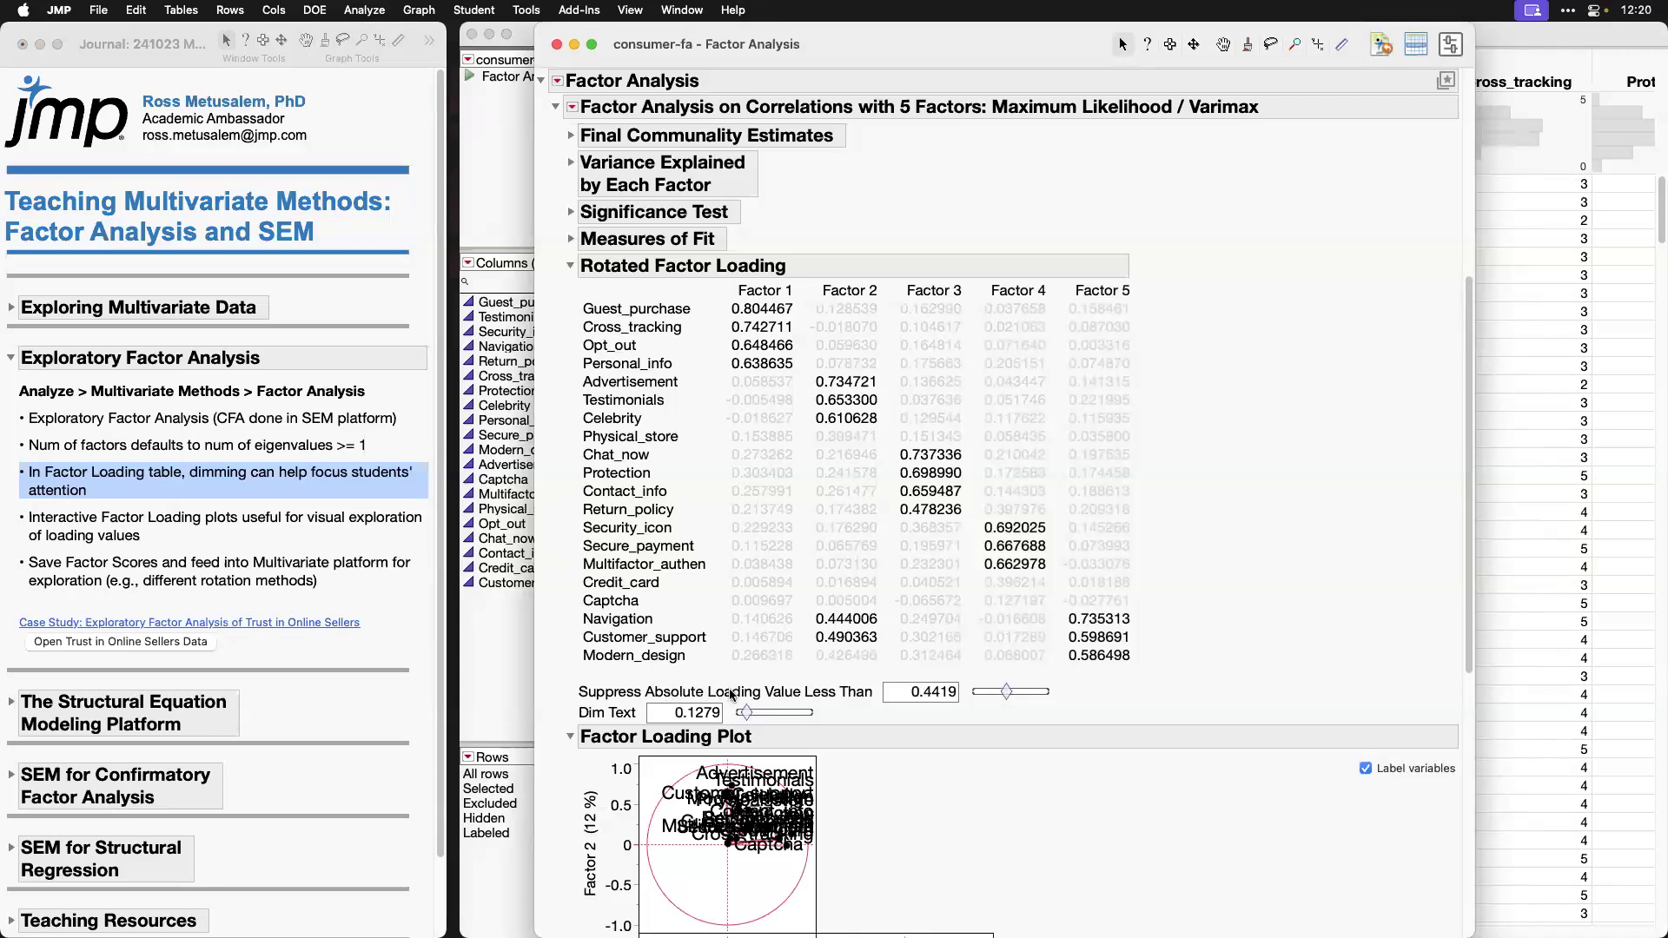
pyautogui.moveTo(1007, 696); pyautogui.dragTo(1012, 695)
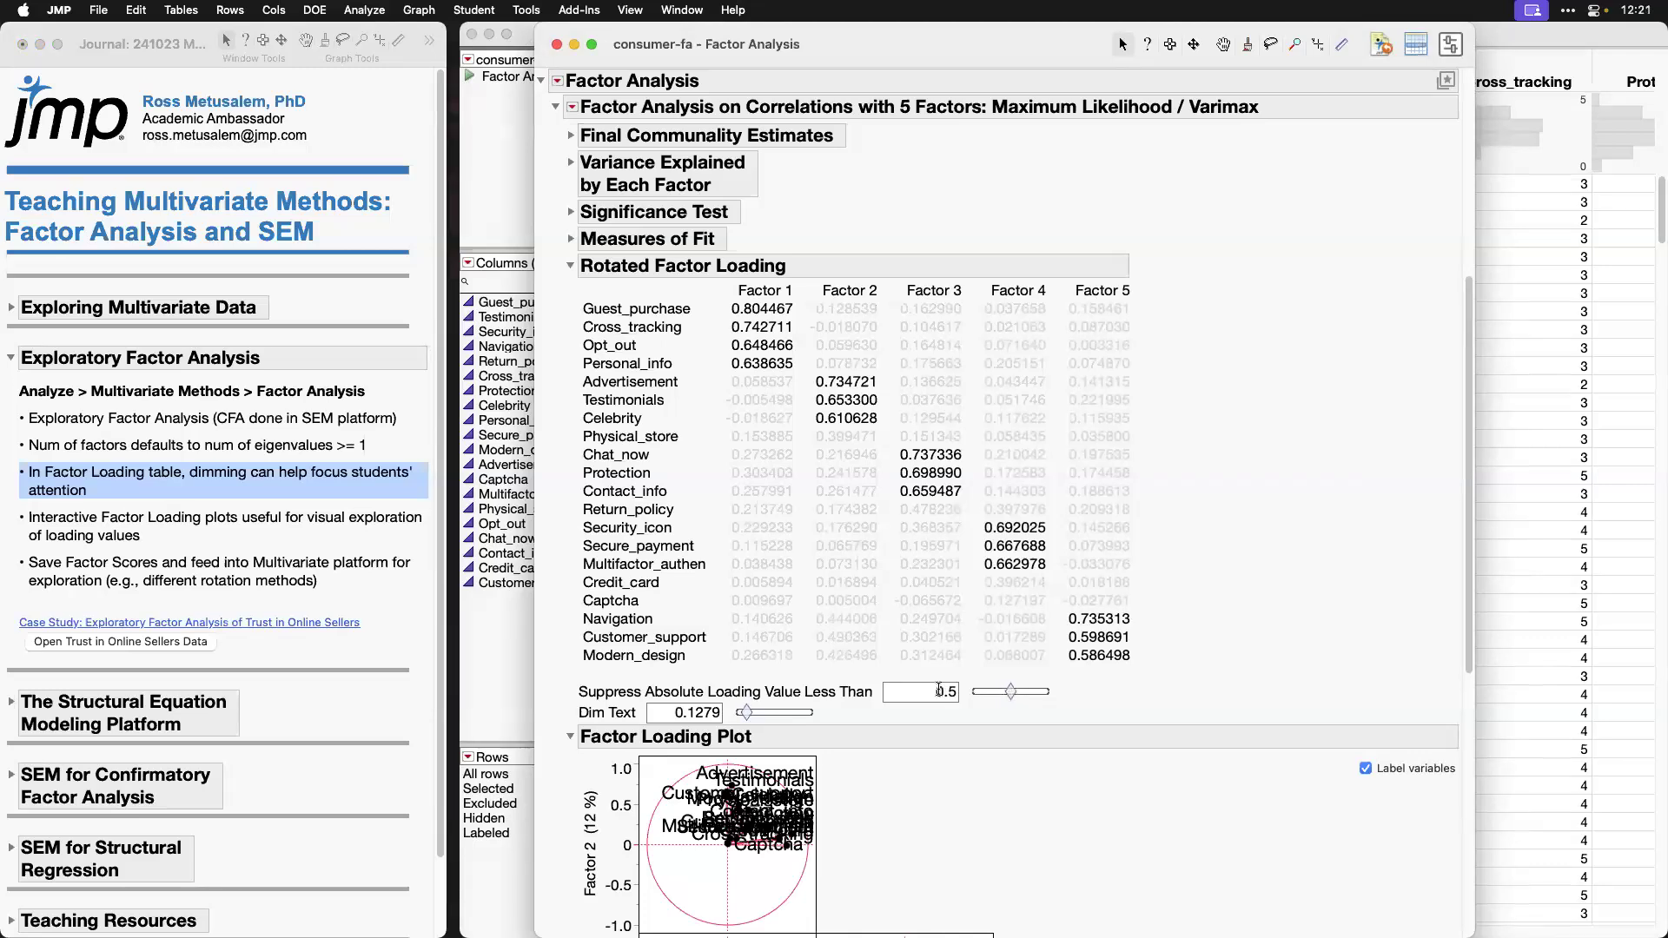
# Step: Raise Dim Text to about 0.45 and lower the loading suppression threshold to about 0.44
pyautogui.click(671, 714)
pyautogui.click(902, 721)
pyautogui.moveTo(747, 714); pyautogui.dragTo(773, 716)
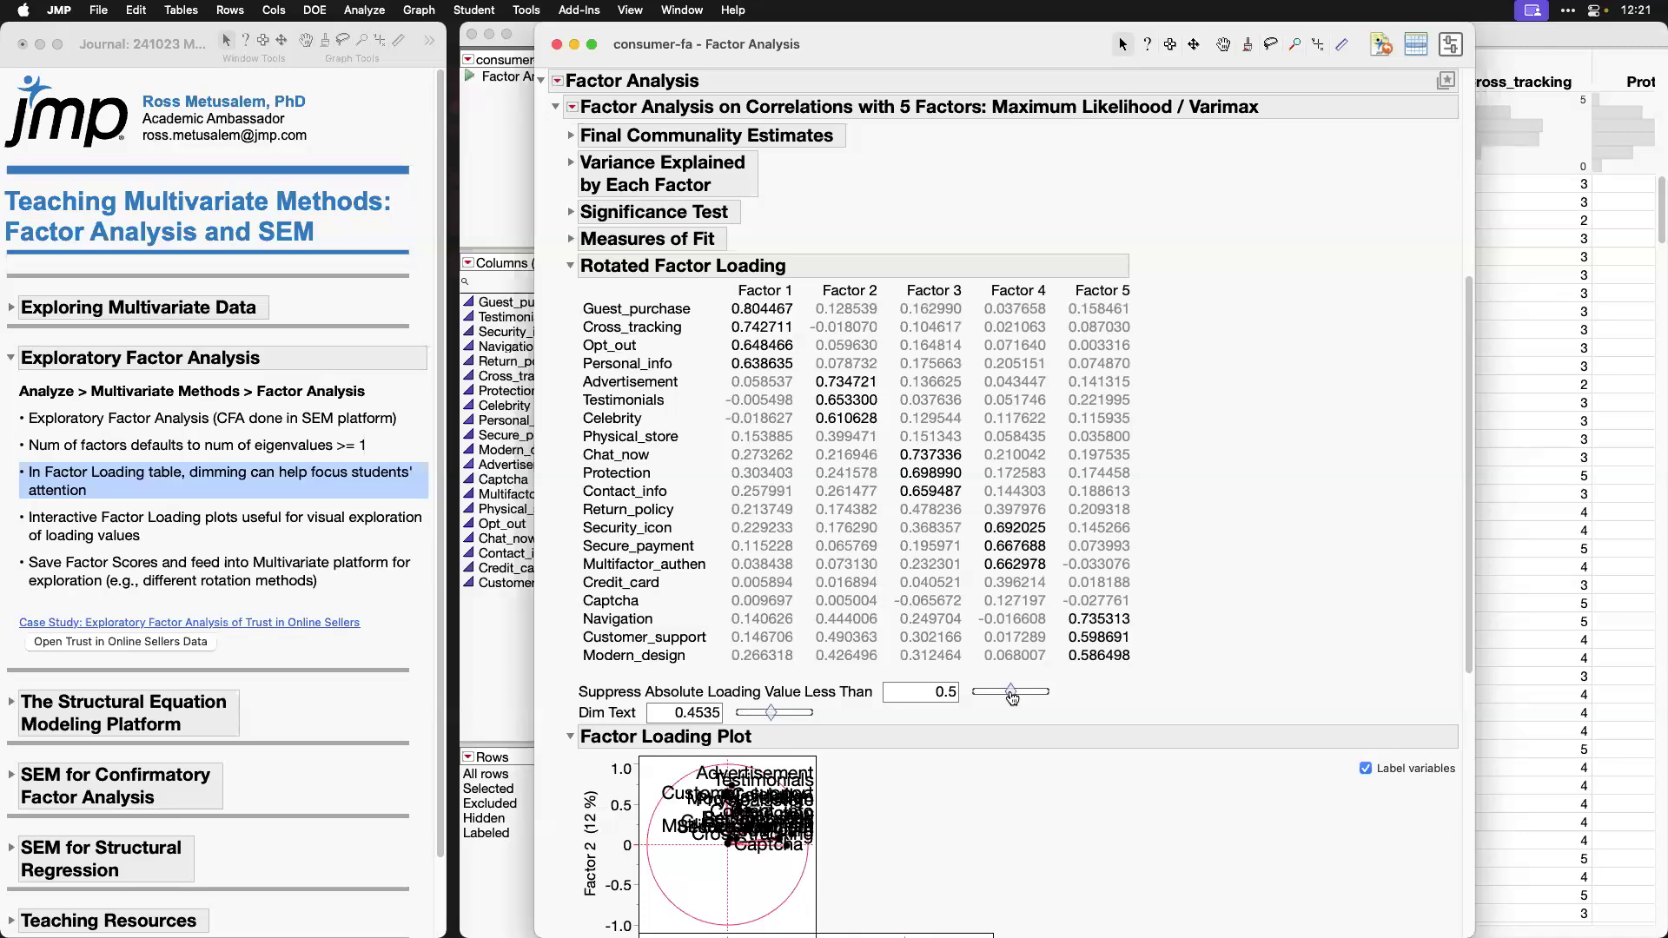
pyautogui.moveTo(1012, 698); pyautogui.dragTo(1000, 698)
# Step: Set Dim Text to 0.2 and the absolute loading suppression threshold to 0.5 for the Rotated Factor Loading table
pyautogui.doubleClick(675, 709)
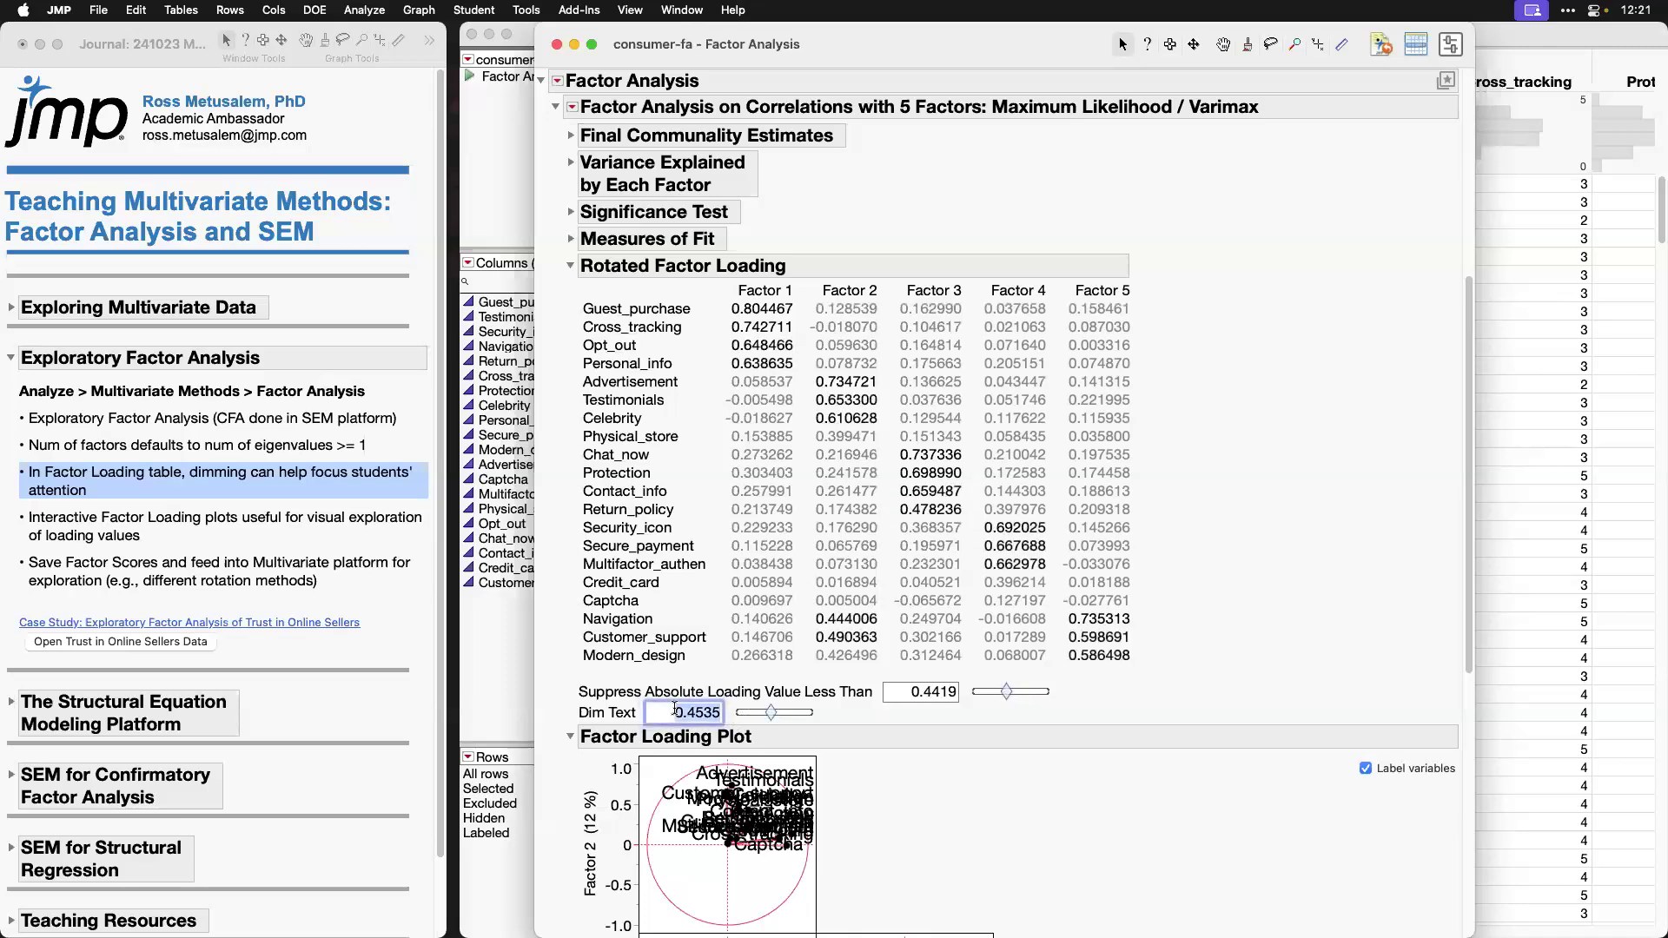
pyautogui.write('0.2')
pyautogui.doubleClick(909, 691)
pyautogui.write('0.5')
pyautogui.press('Return')
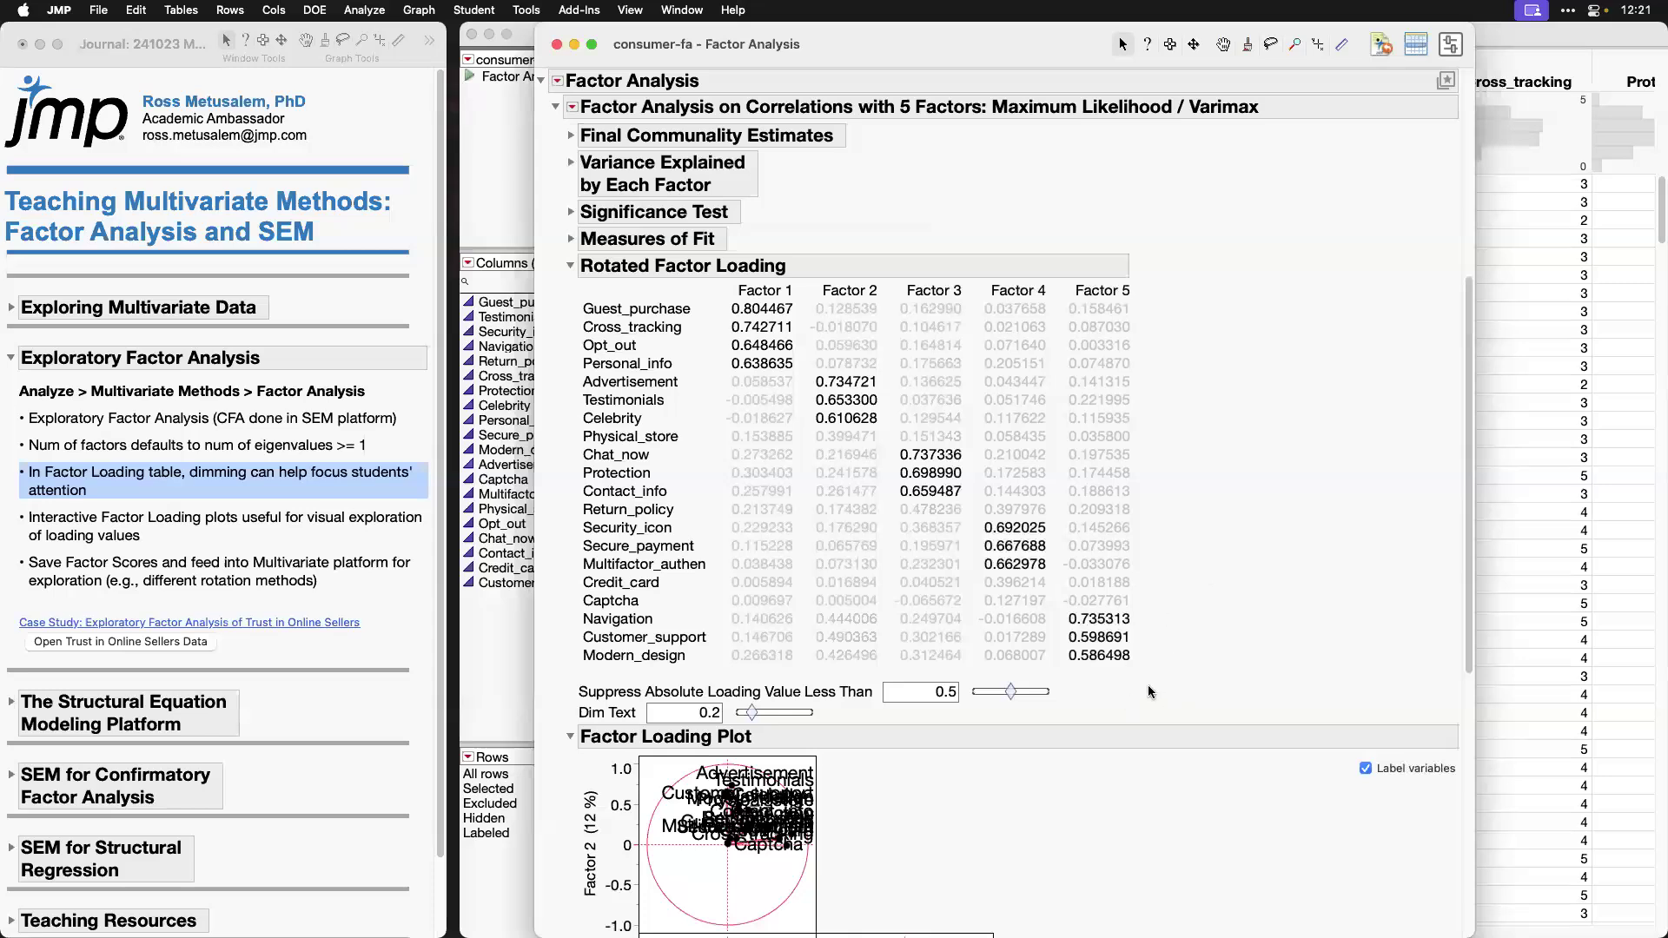
# Step: Raise Dim Text to 1 to show all loadings undimmed, and bring it back to about 0.2
pyautogui.moveTo(753, 714); pyautogui.dragTo(826, 723)
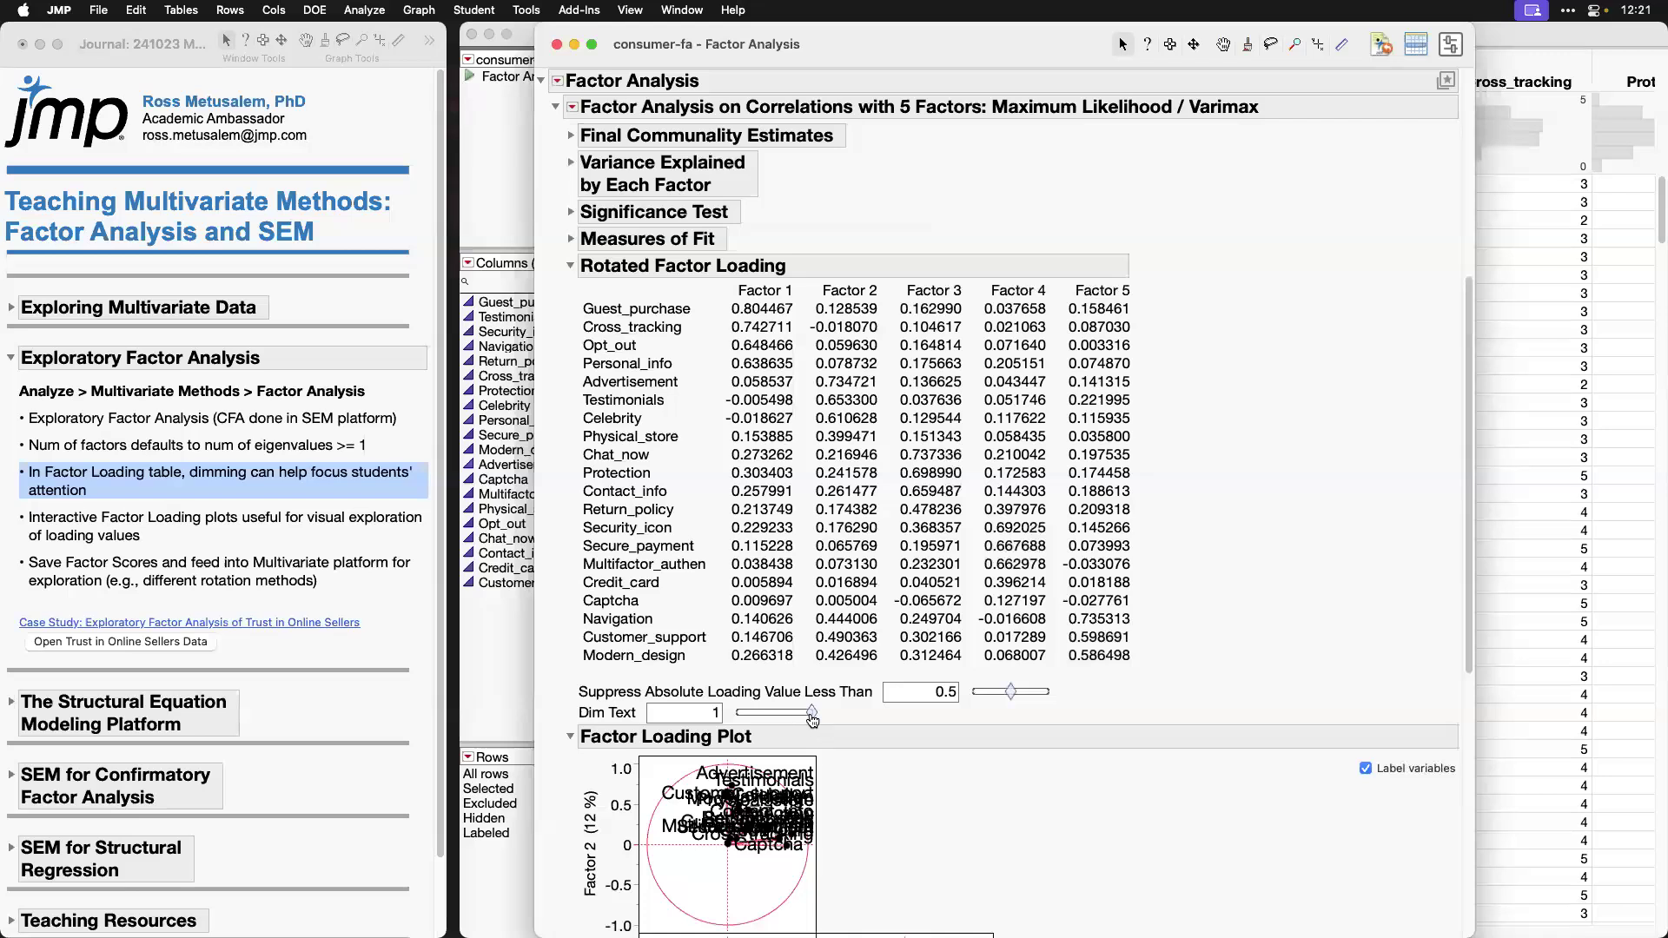
pyautogui.moveTo(810, 713); pyautogui.dragTo(752, 719)
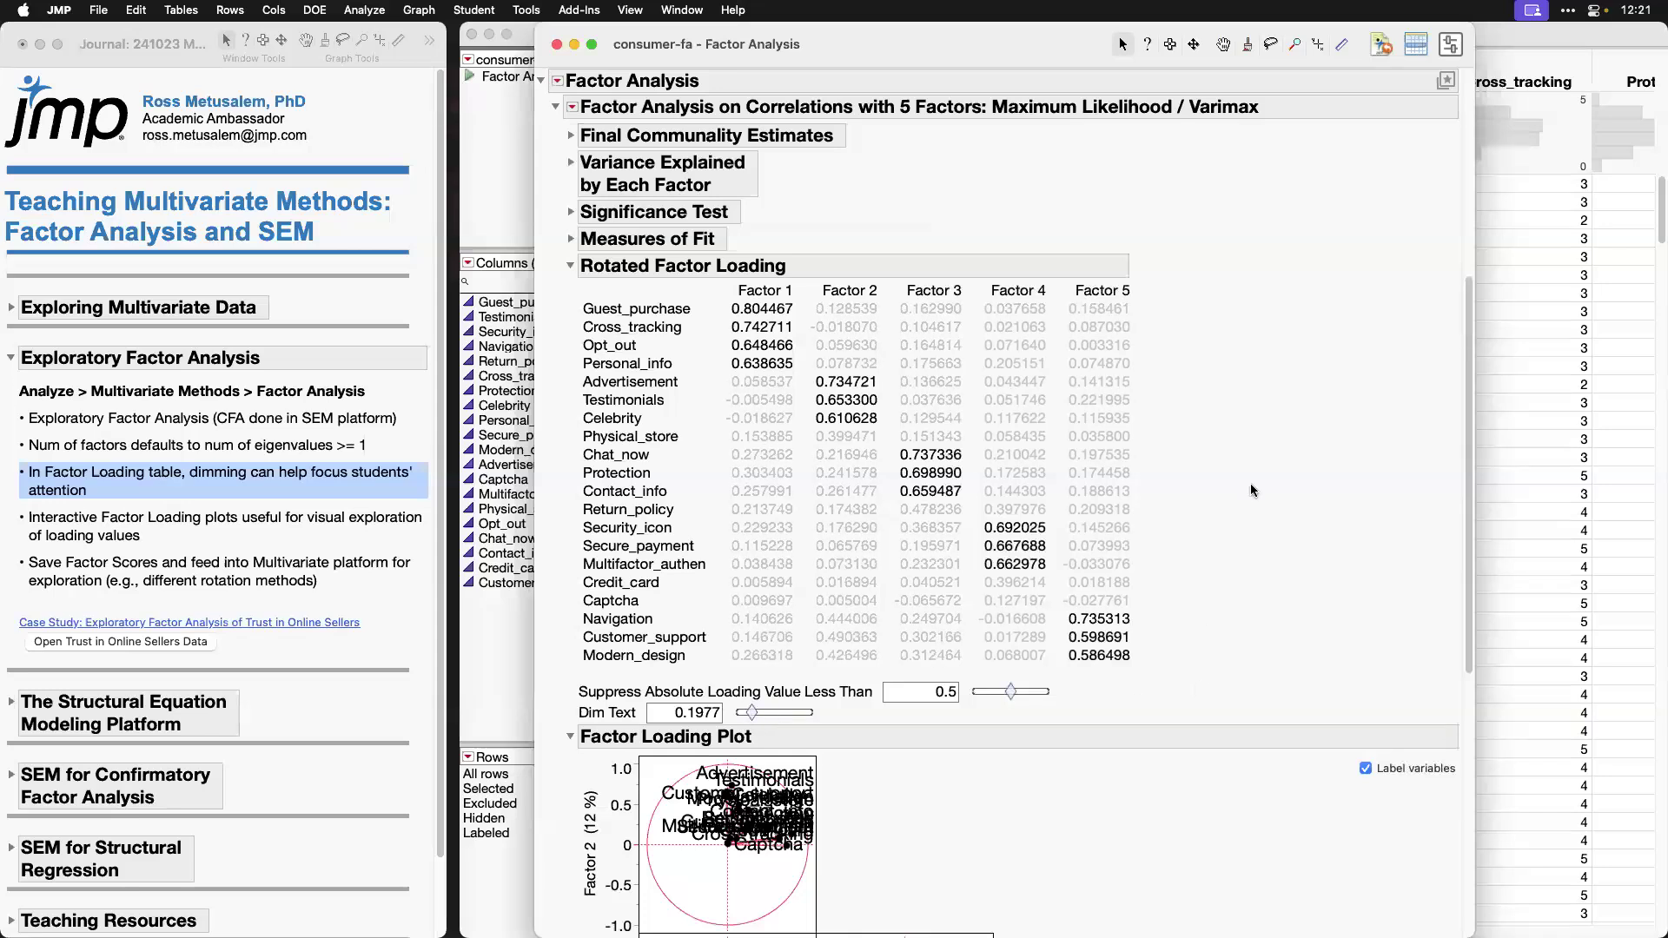
# Step: Turn off variable labels in the Factor Loading Plot and select the points with high Factor 1 loadings in the Factor 1–Factor 2 plot
pyautogui.scroll(-1, 1290, 625)
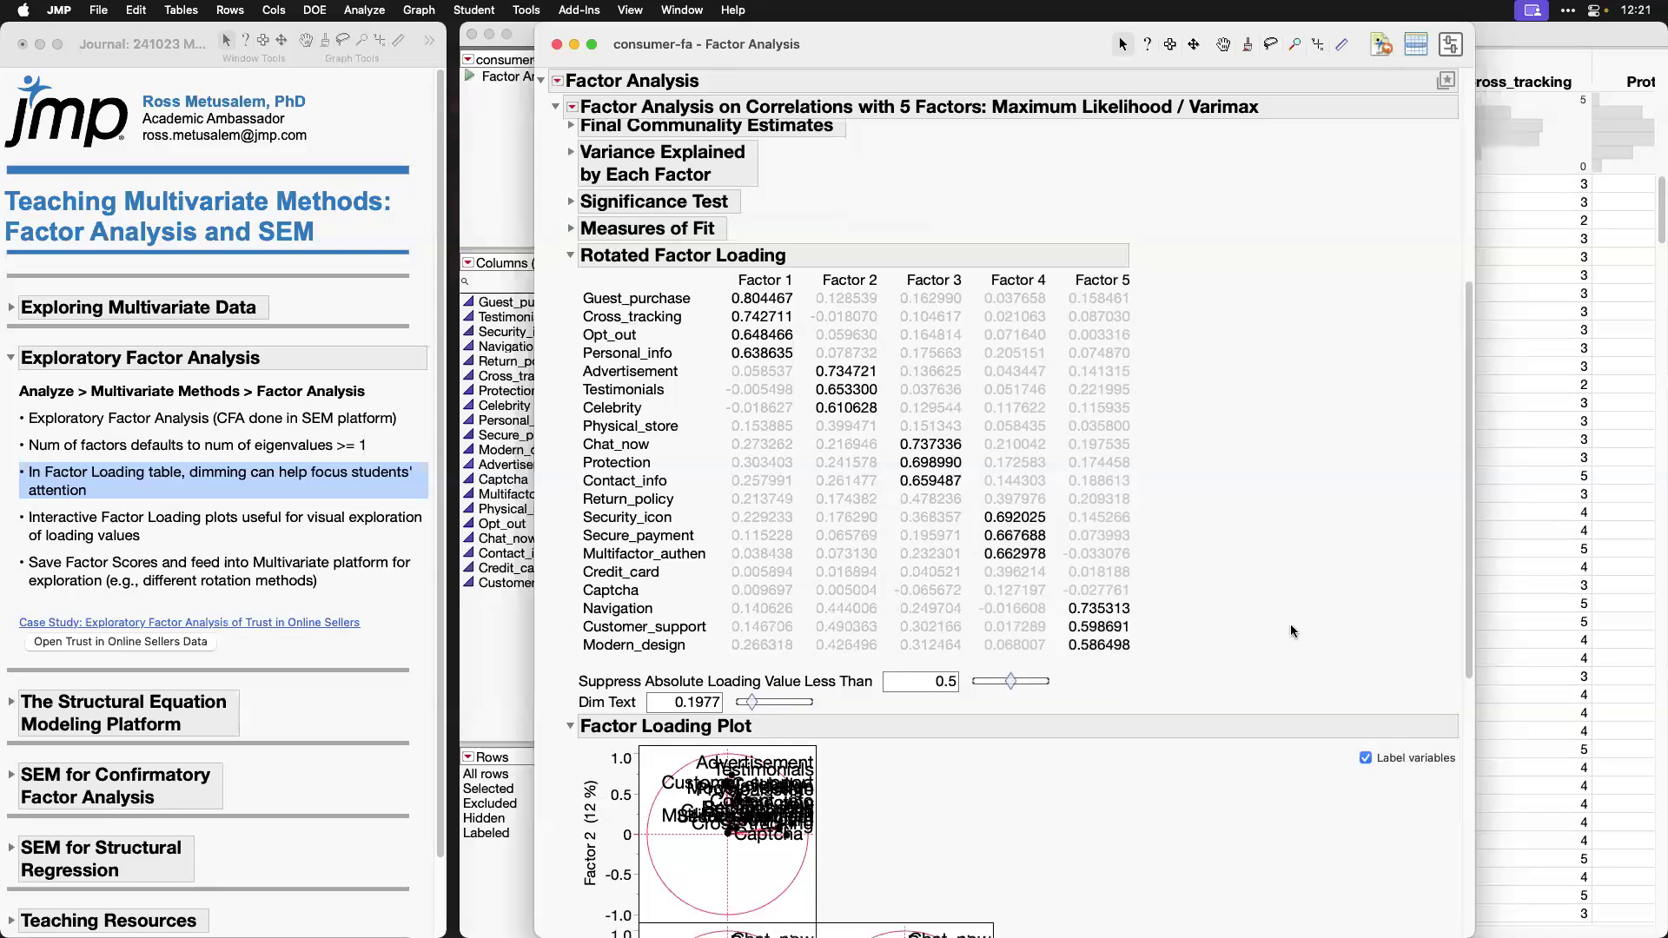
pyautogui.scroll(-10, 1290, 624)
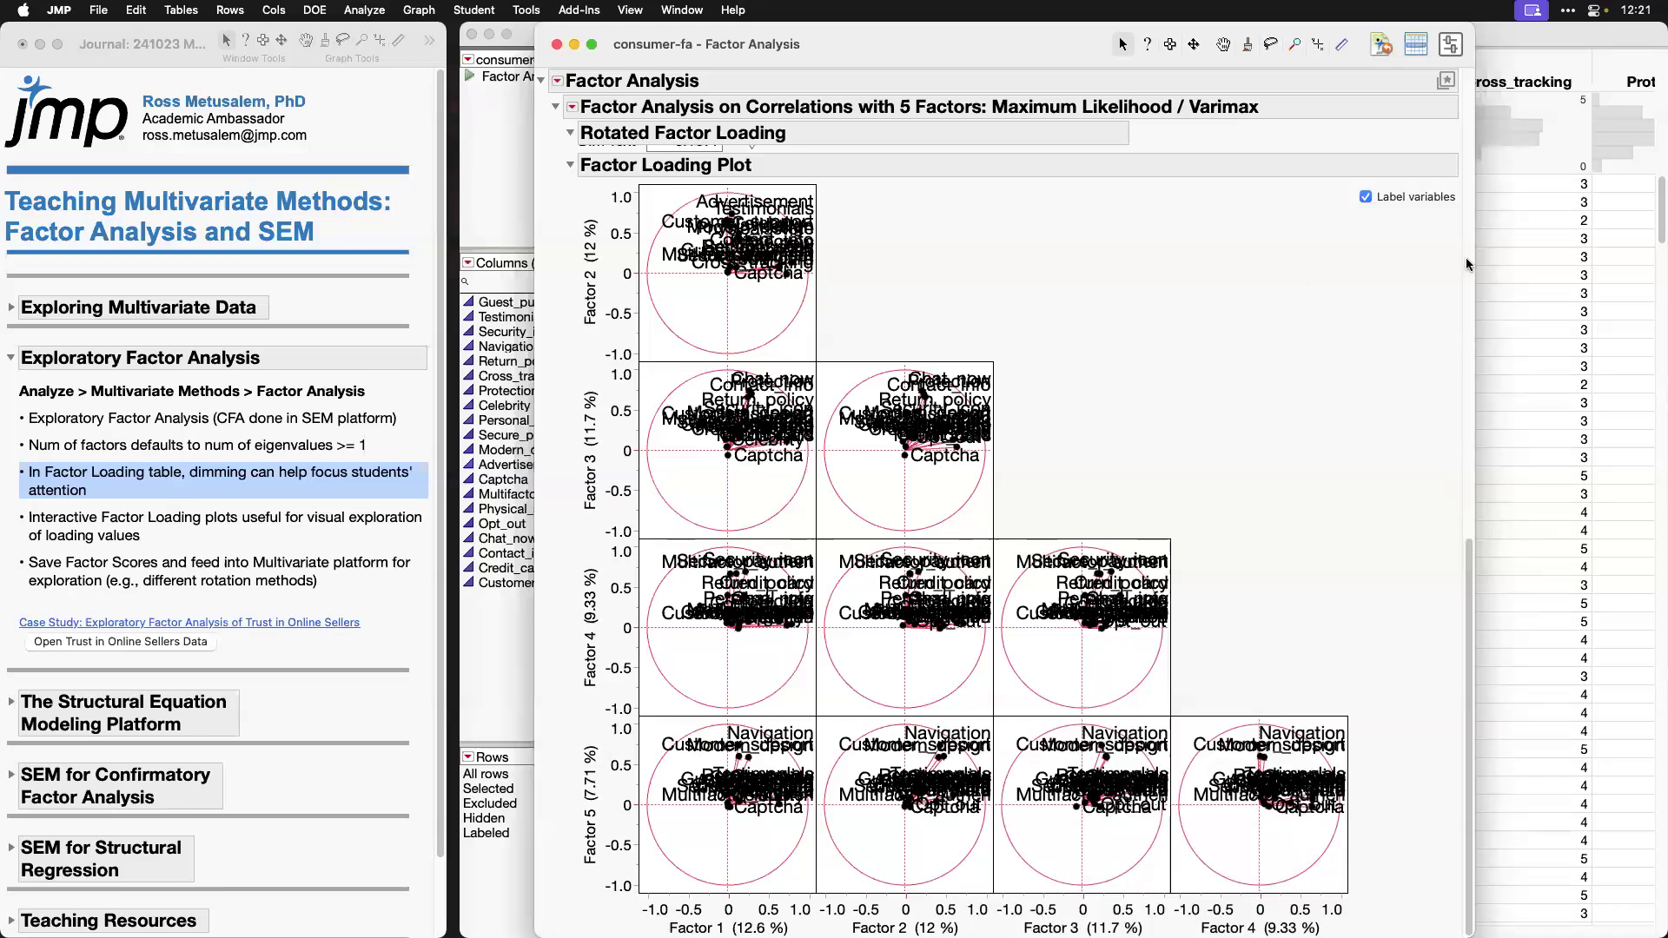
pyautogui.click(1366, 198)
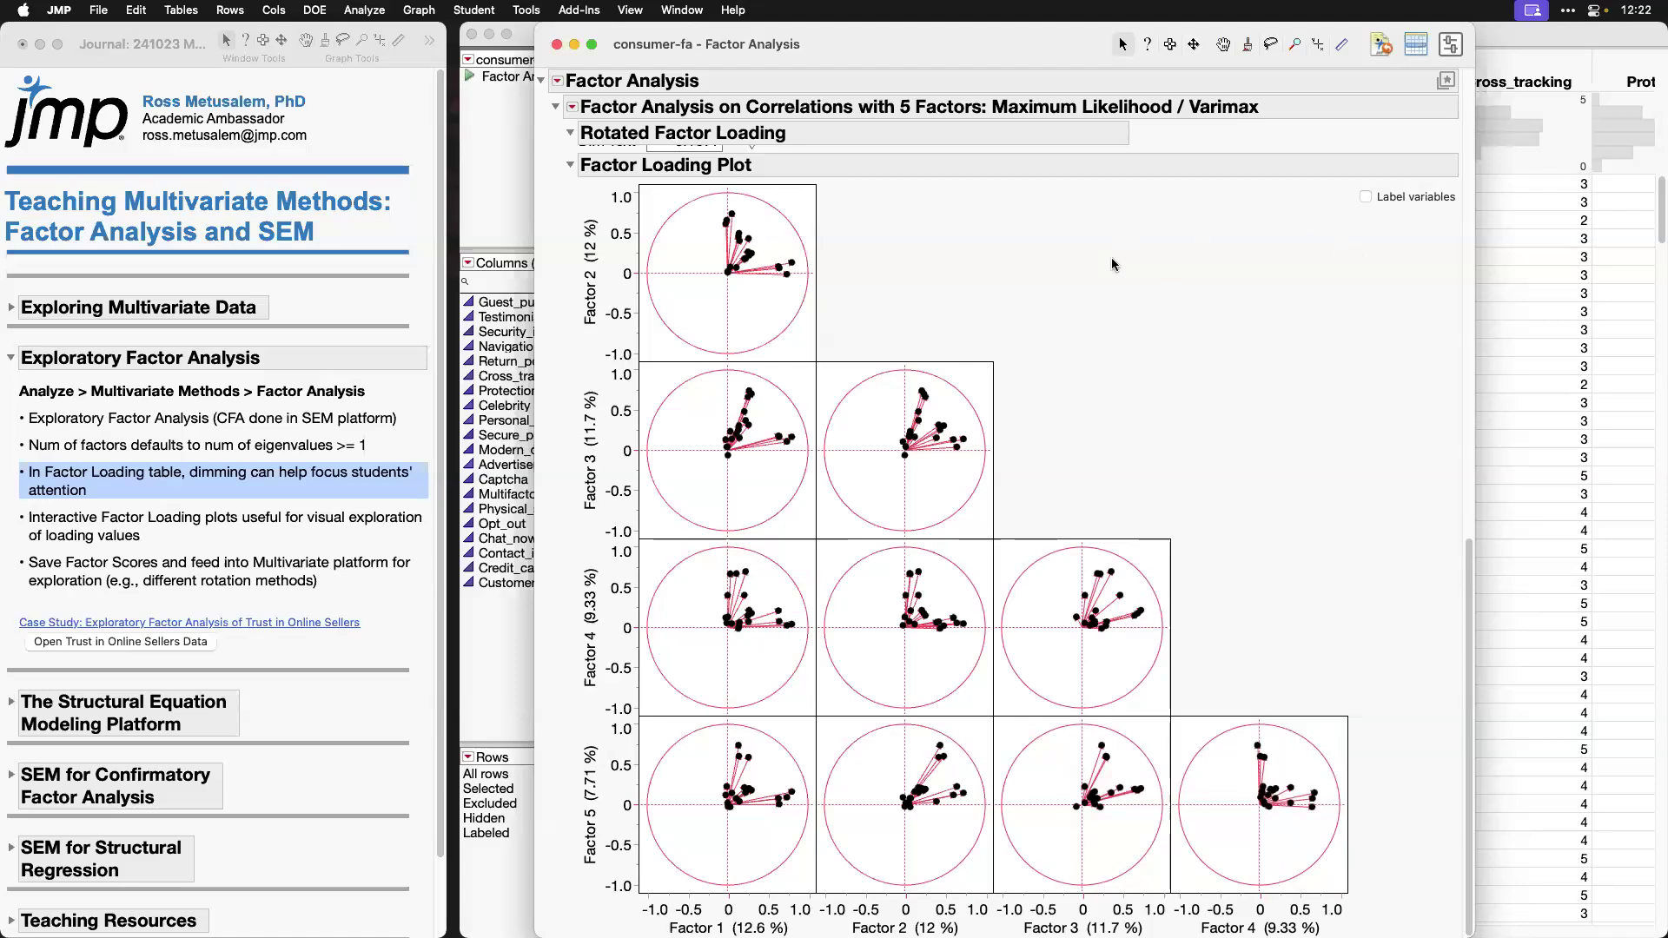
pyautogui.moveTo(627, 173); pyautogui.dragTo(823, 366)
pyautogui.moveTo(766, 247); pyautogui.dragTo(811, 310)
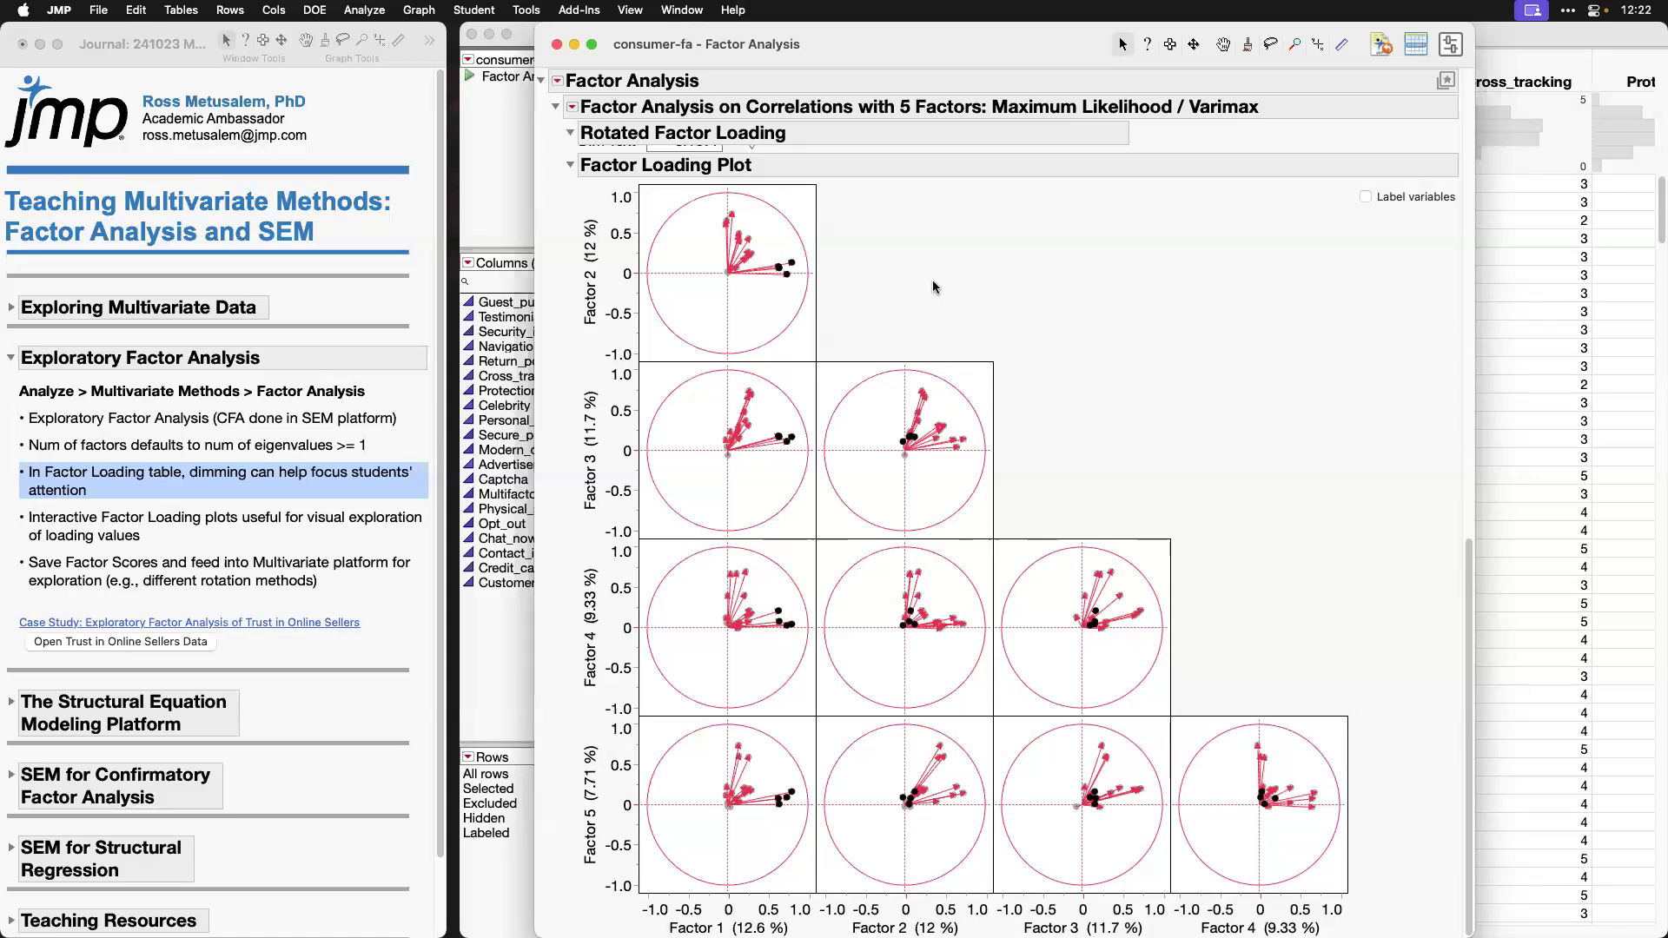
# Step: Pin labels for Guest_purchase, Cross_tracking, Personal_info and Opt_out, and place them beside the Factor 1–Factor 2 loading plot
pyautogui.click(775, 260)
pyautogui.moveTo(763, 254); pyautogui.dragTo(904, 196)
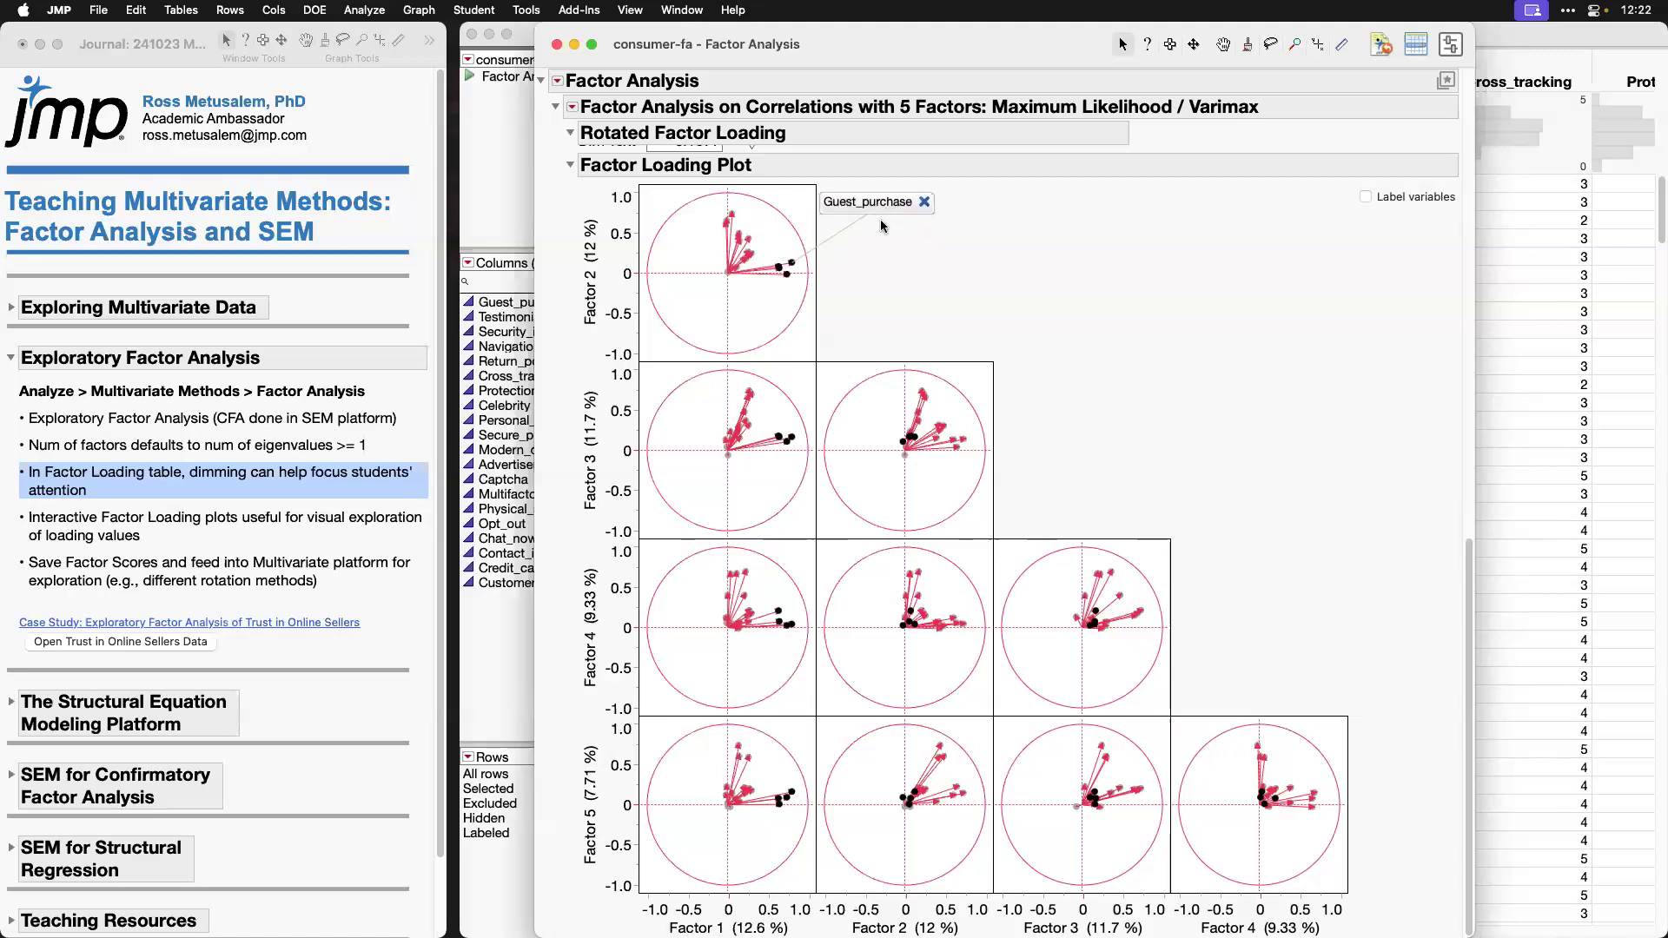
pyautogui.click(770, 272)
pyautogui.moveTo(735, 277); pyautogui.dragTo(870, 239)
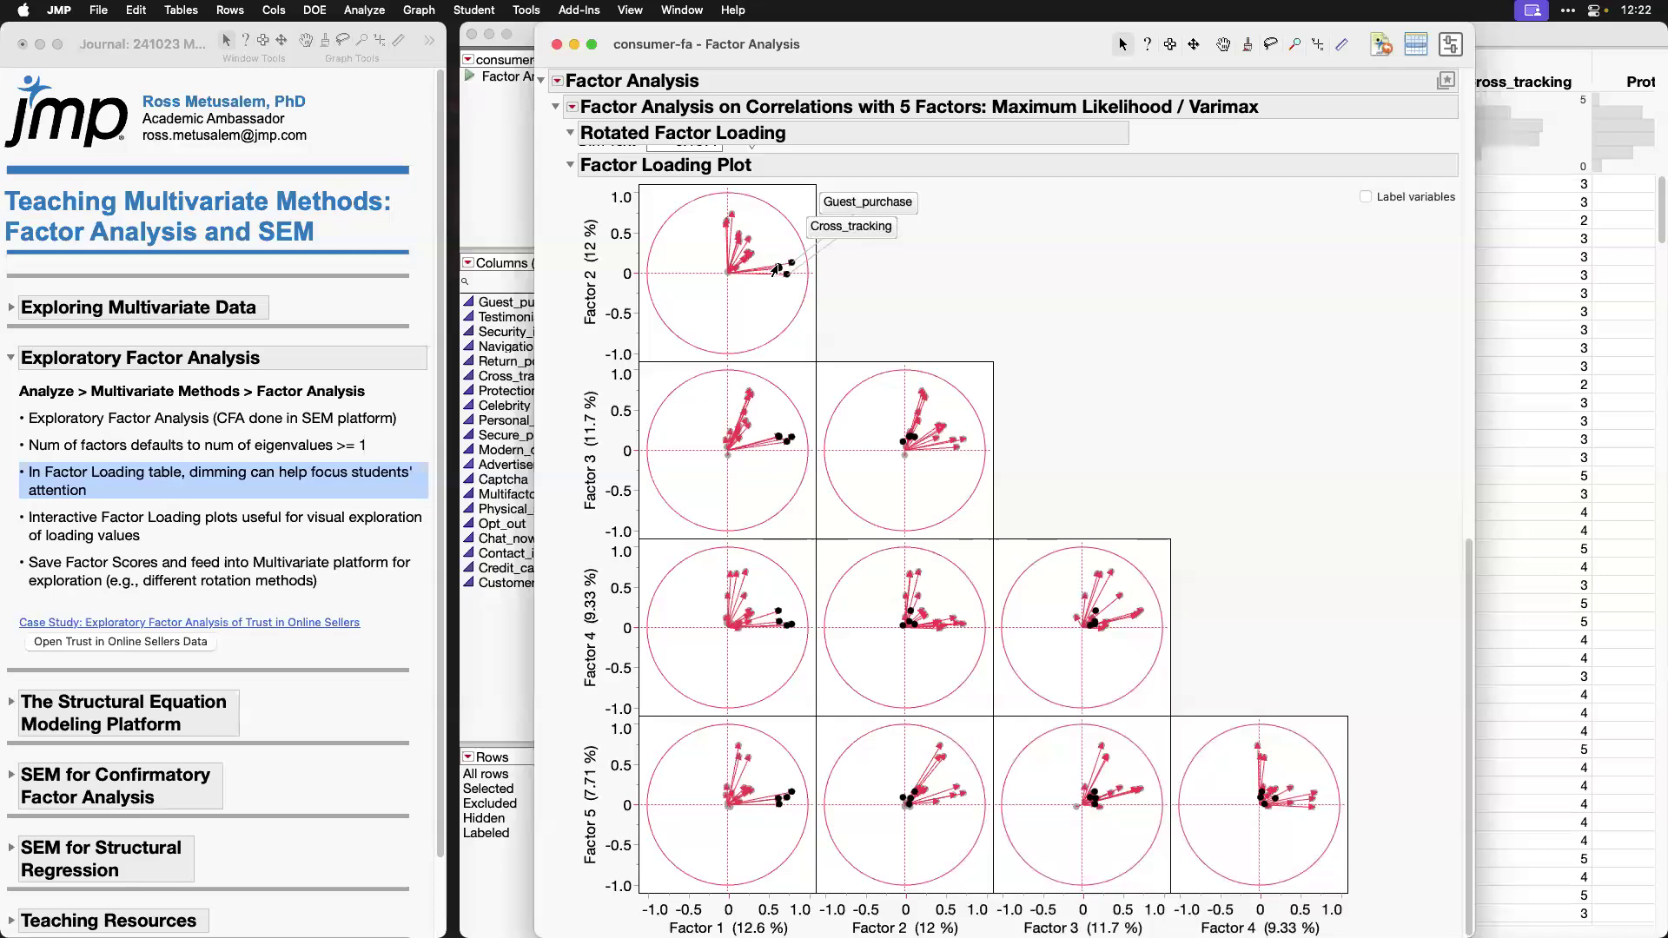
pyautogui.moveTo(766, 267)
pyautogui.moveTo(758, 268); pyautogui.dragTo(880, 258)
pyautogui.moveTo(776, 275)
pyautogui.moveTo(776, 275); pyautogui.dragTo(855, 294)
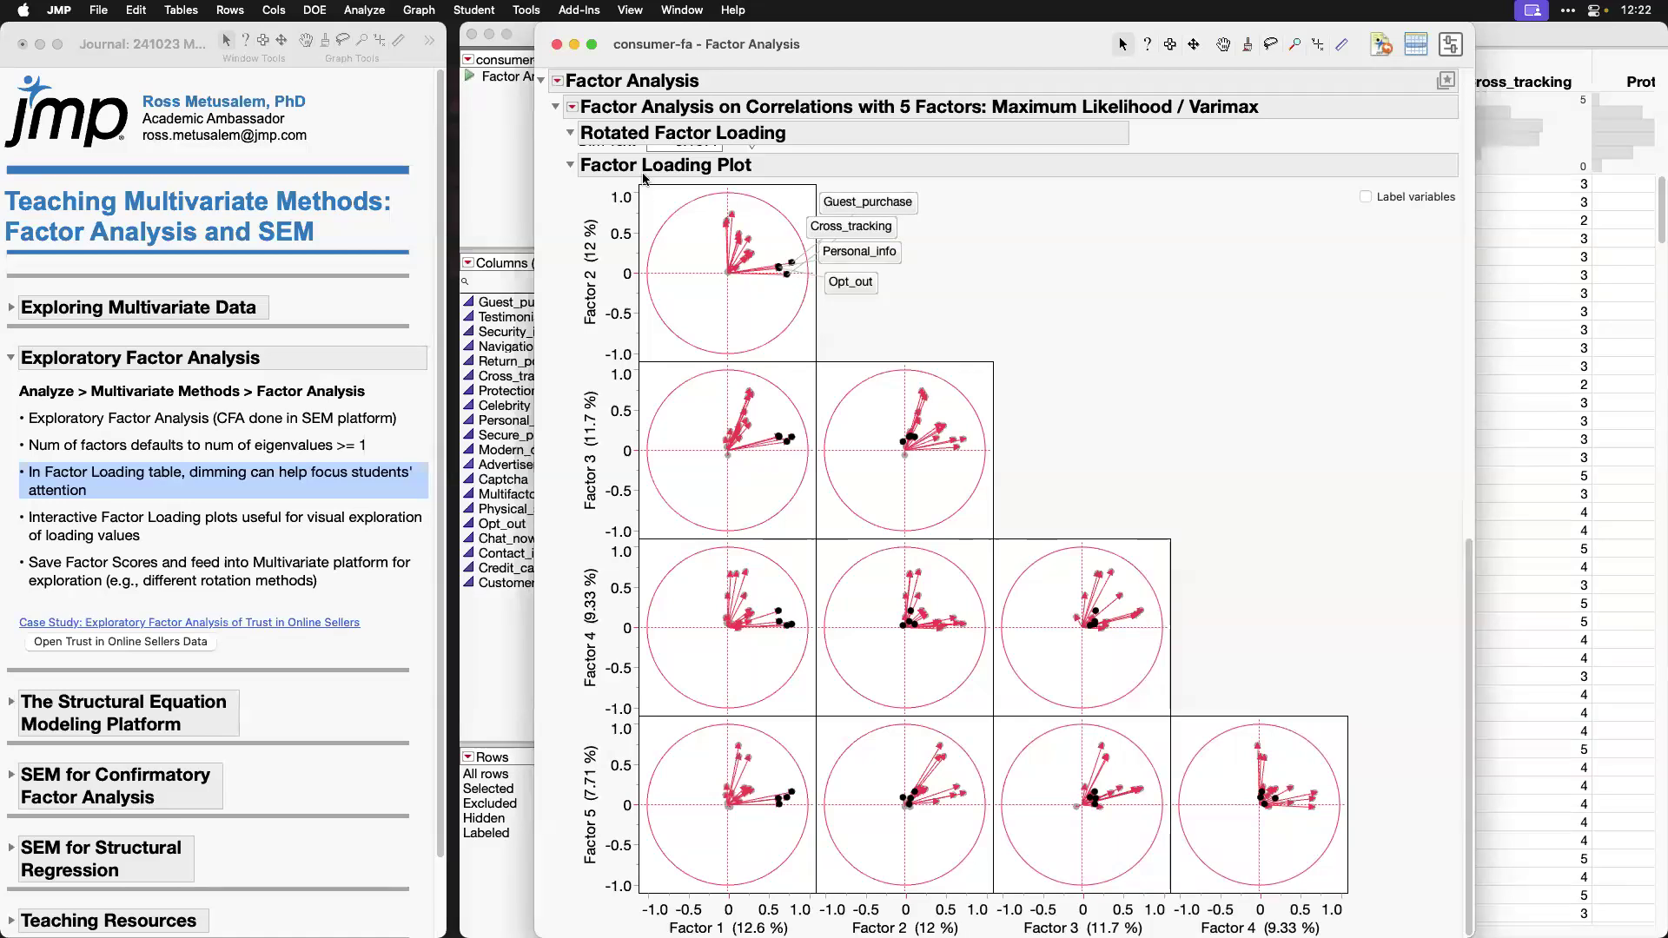
# Step: Compare the selected variables across the Factor 1 plots and the remaining factor plots, and return to the Rotated Factor Loading table
pyautogui.moveTo(630, 178)
pyautogui.mouseDown()
pyautogui.moveTo(745, 417)
pyautogui.moveTo(830, 918)
pyautogui.mouseUp()
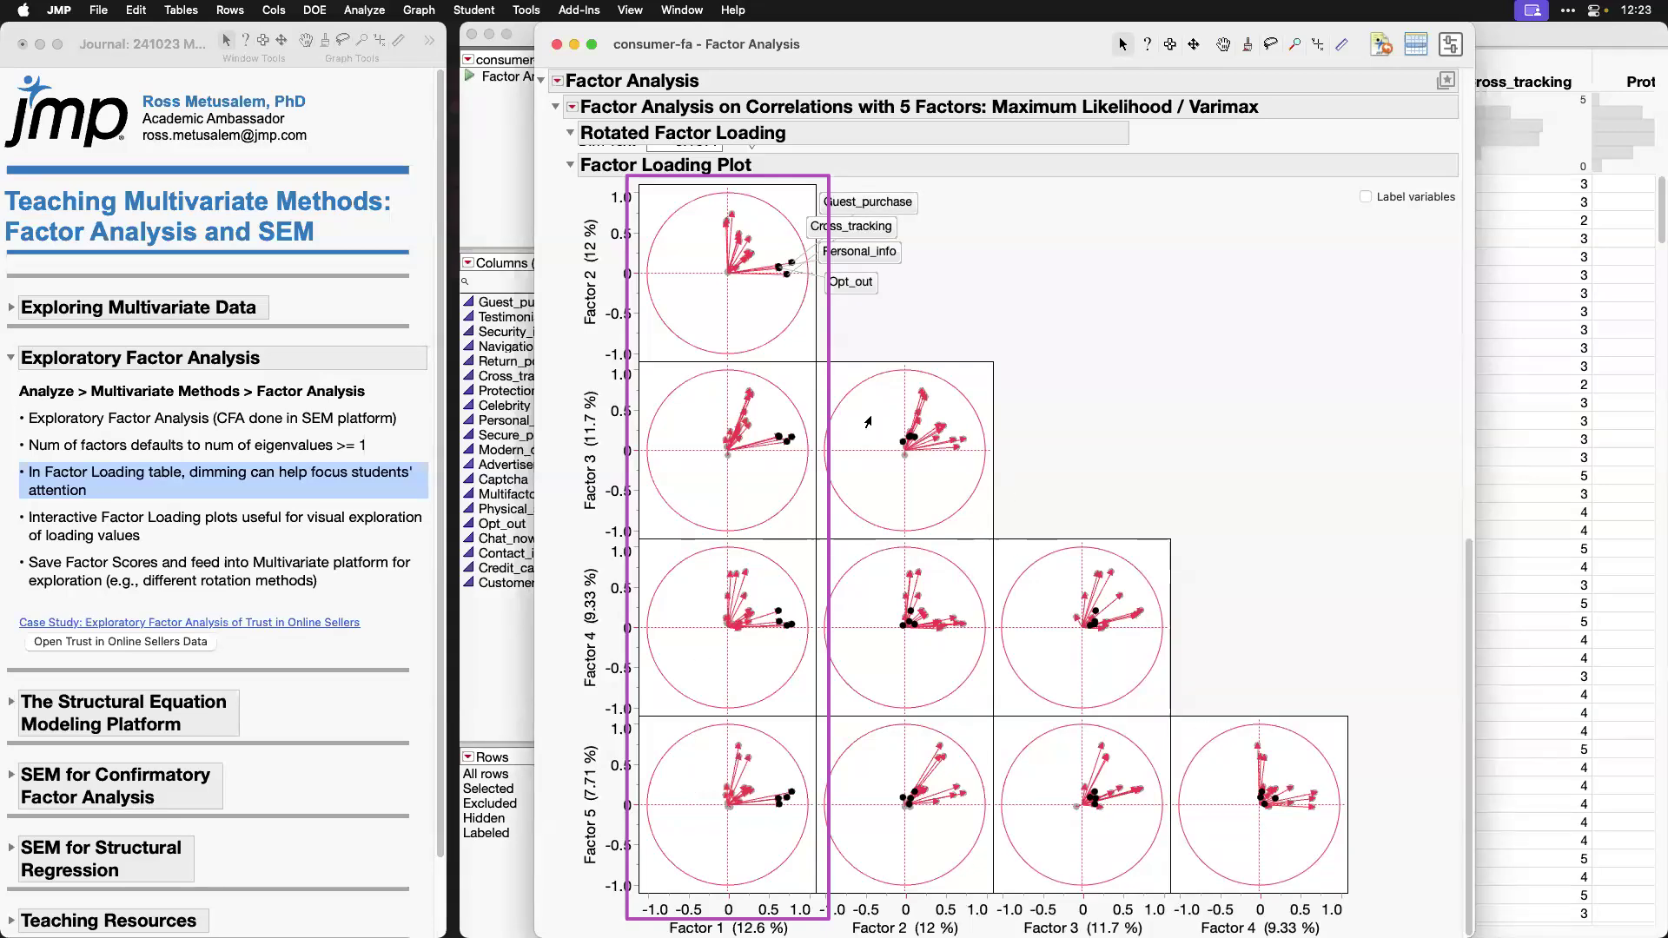
pyautogui.moveTo(816, 350); pyautogui.dragTo(1117, 834)
pyautogui.moveTo(1269, 903); pyautogui.dragTo(1354, 937)
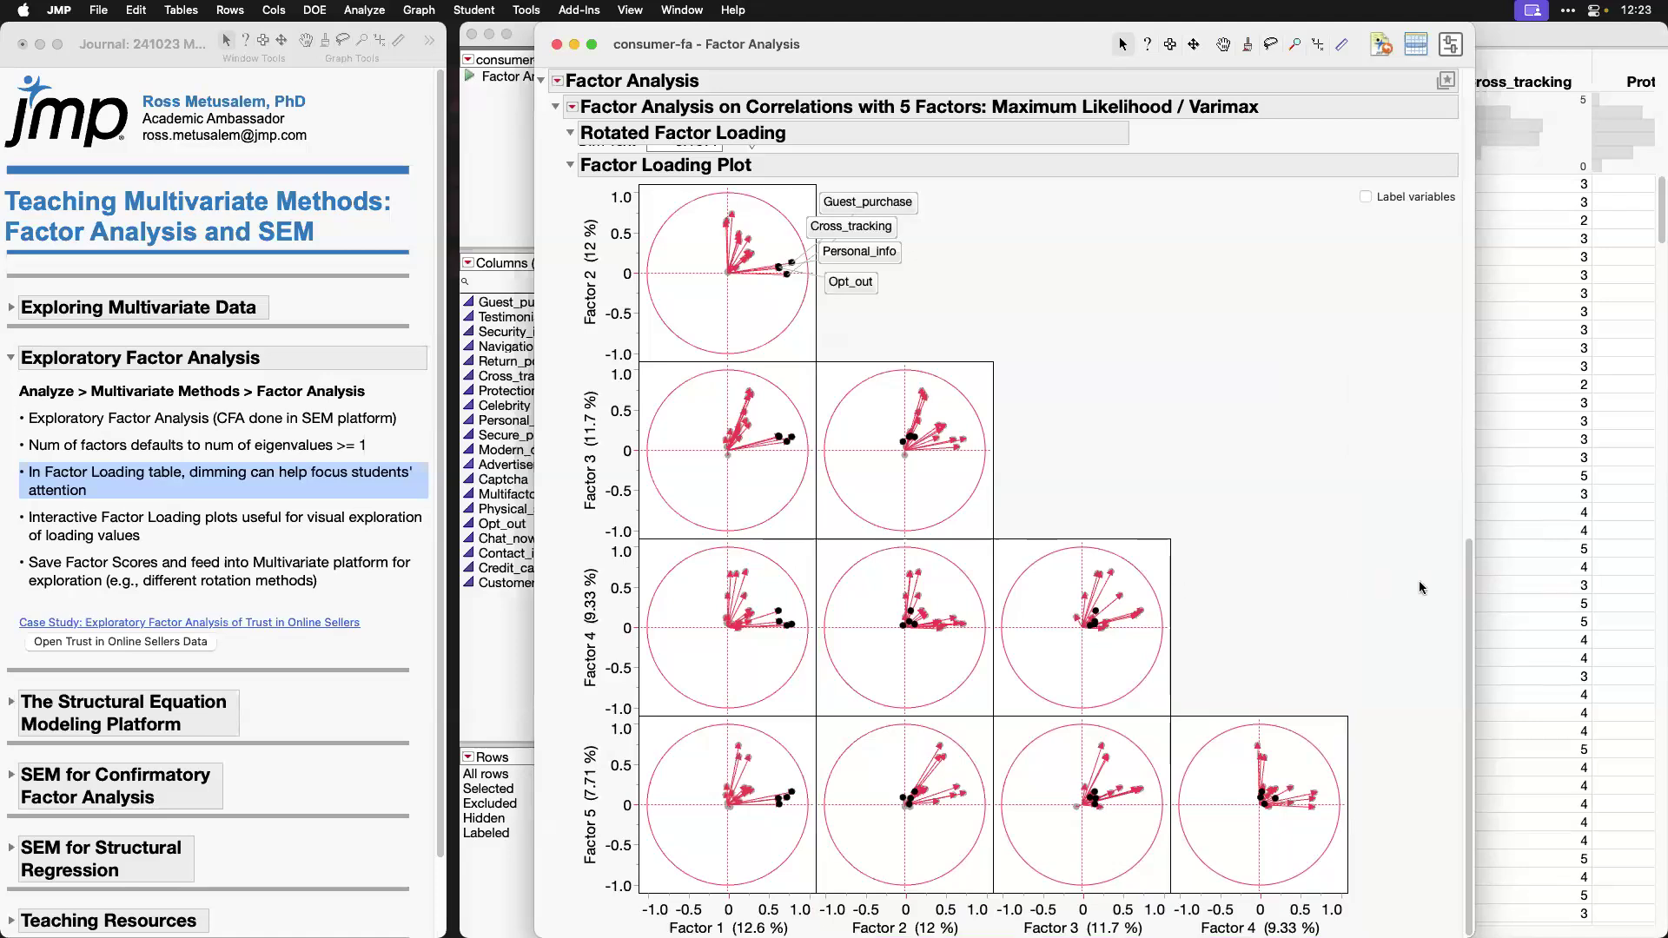
pyautogui.moveTo(1467, 634); pyautogui.dragTo(1483, 353)
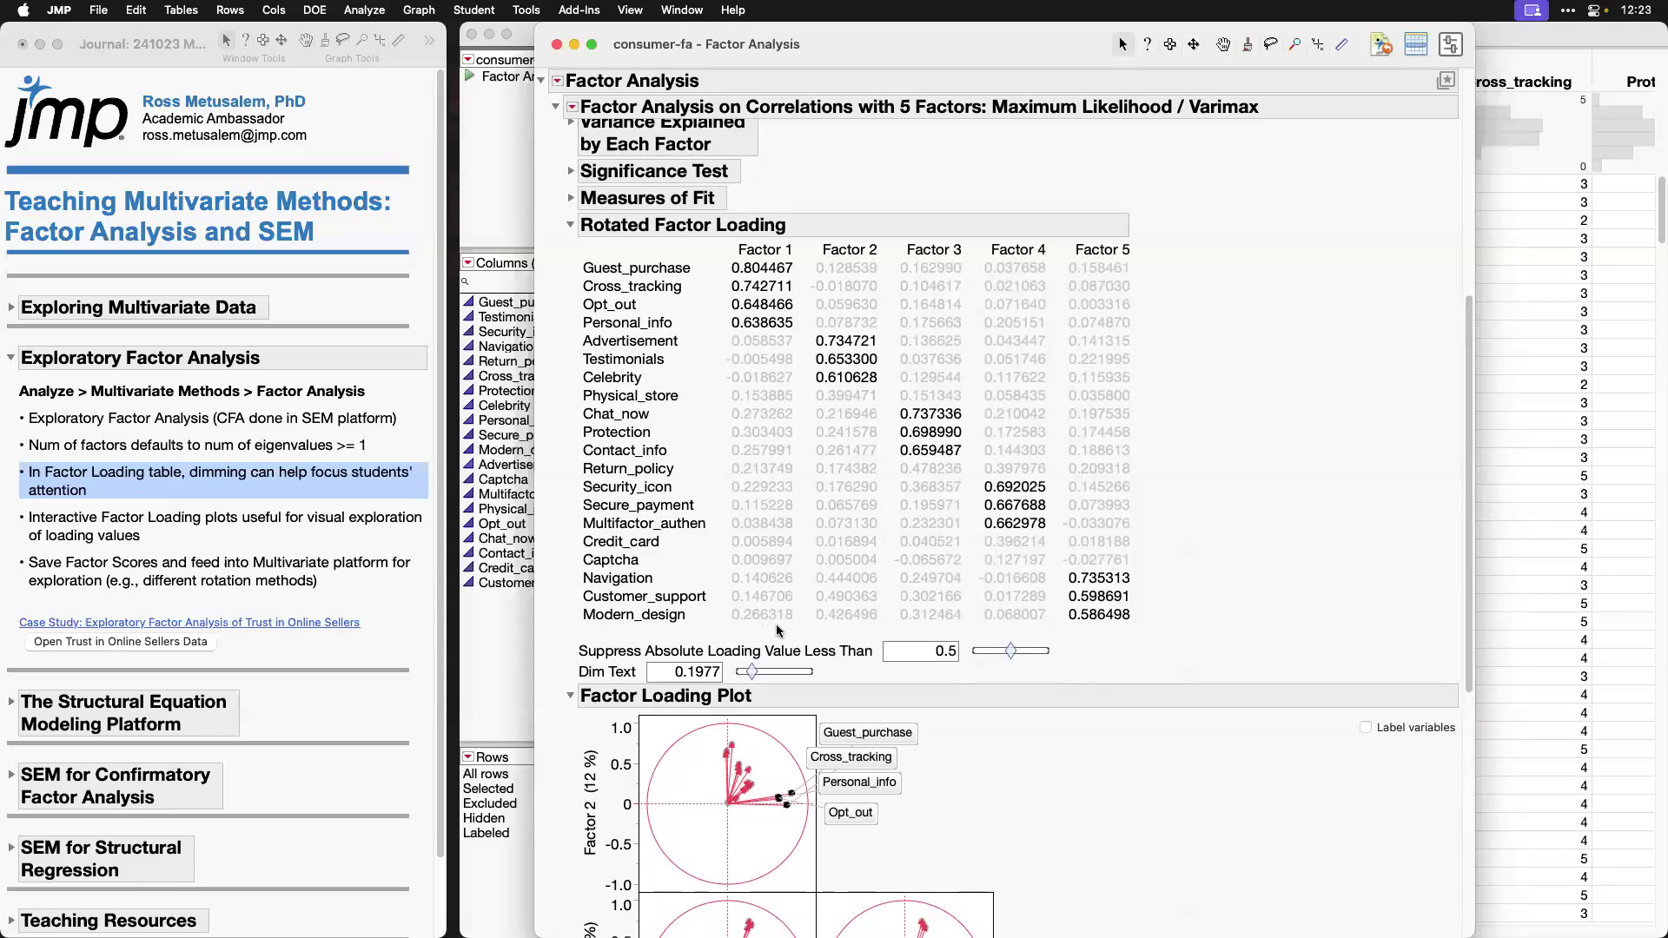
# Step: Highlight the journal note on saving factor scores, and save the factor scores of the Varimax fit to the data table
pyautogui.click(262, 526)
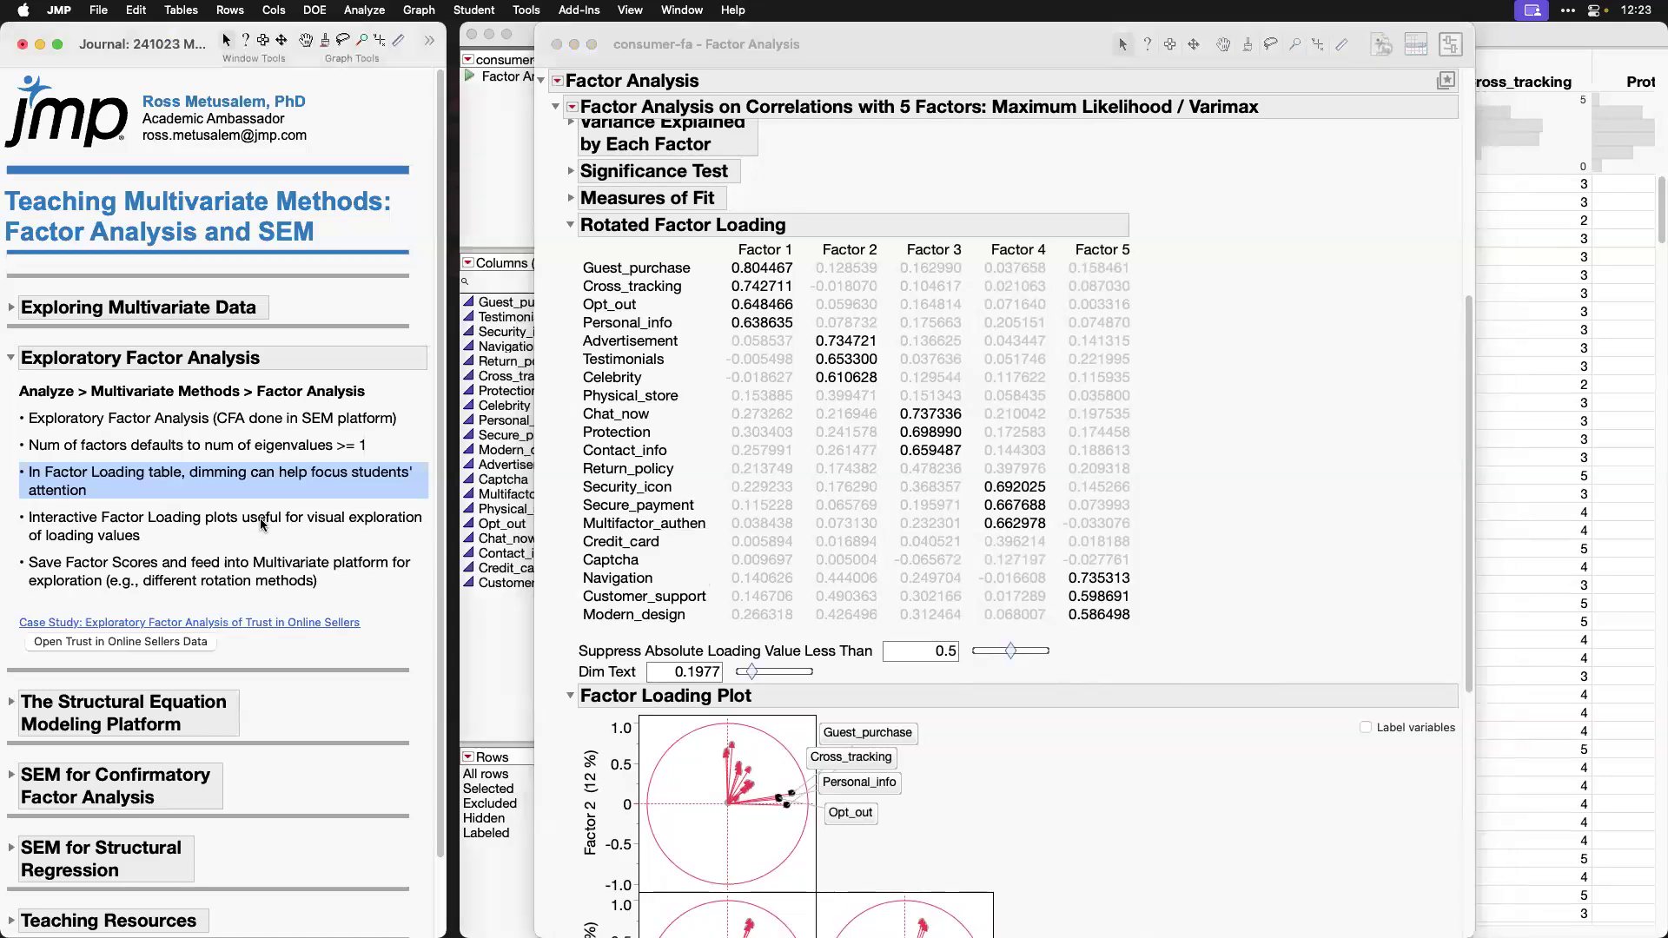
pyautogui.click(358, 577)
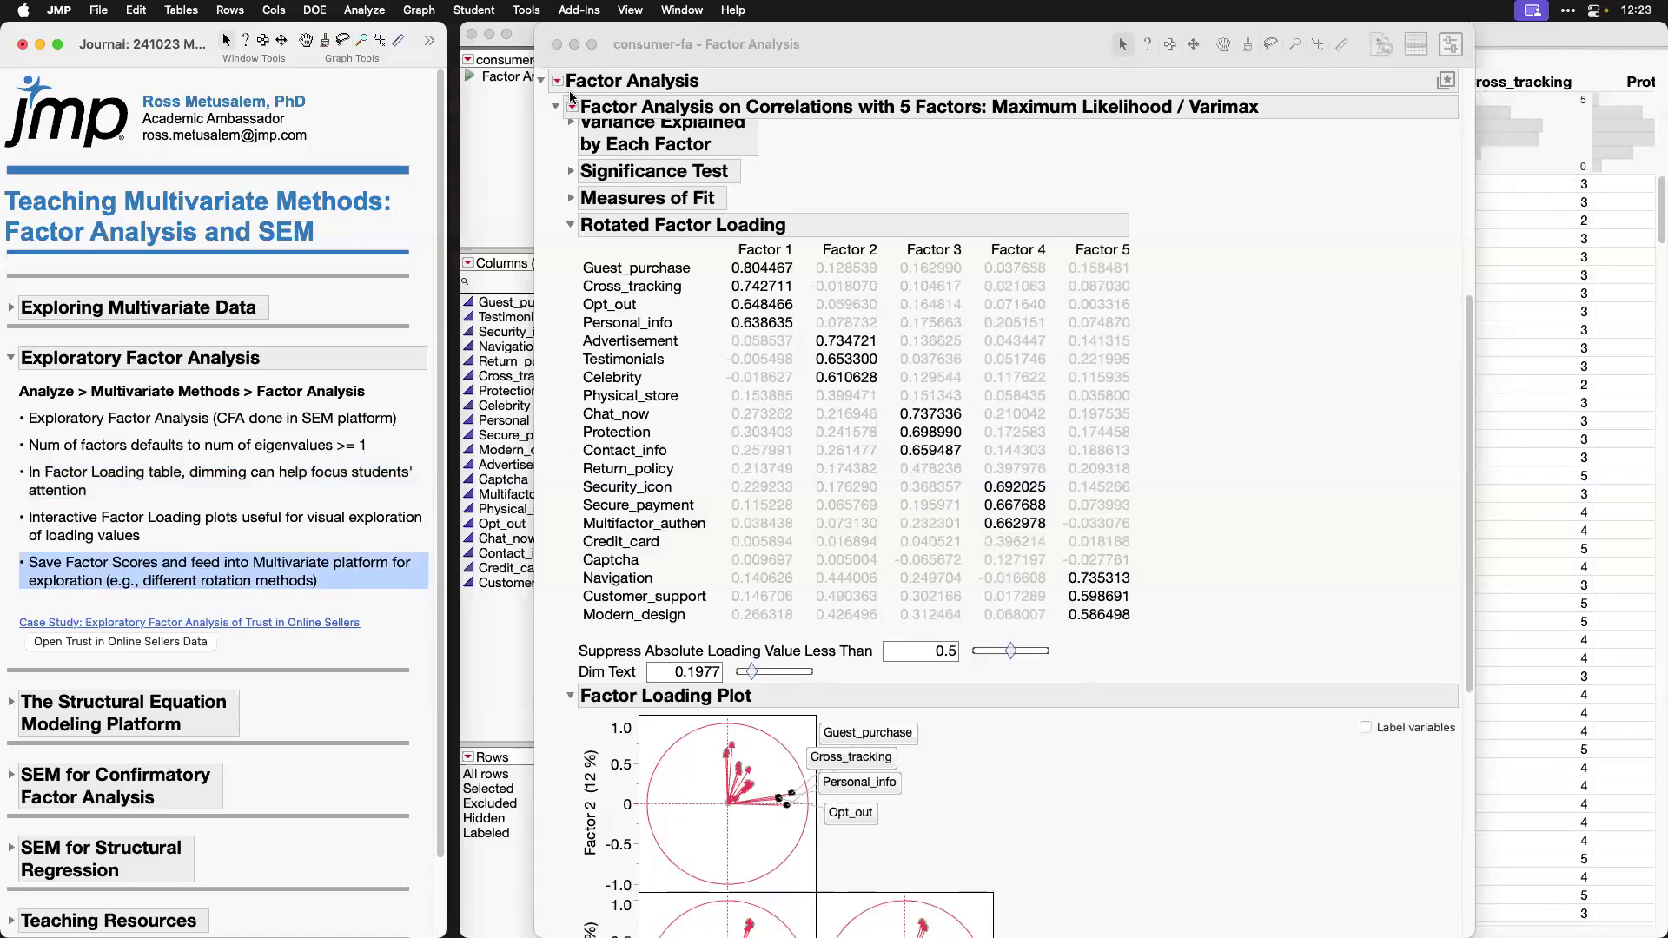
pyautogui.click(888, 185)
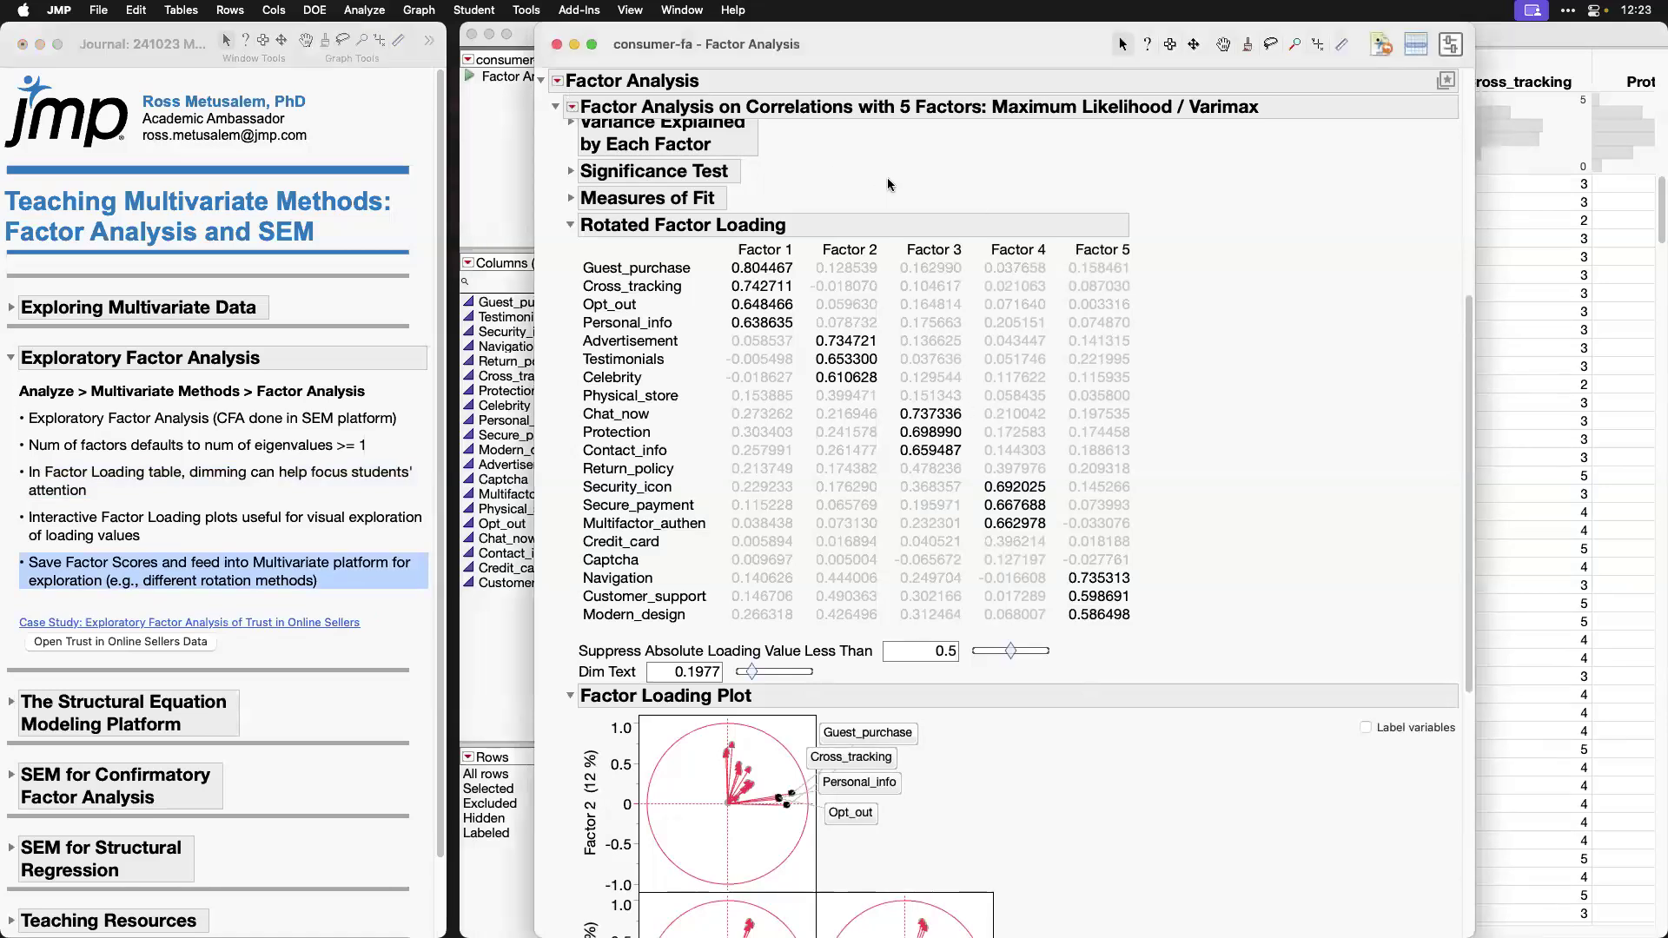
pyautogui.scroll(2, 888, 184)
pyautogui.click(573, 108)
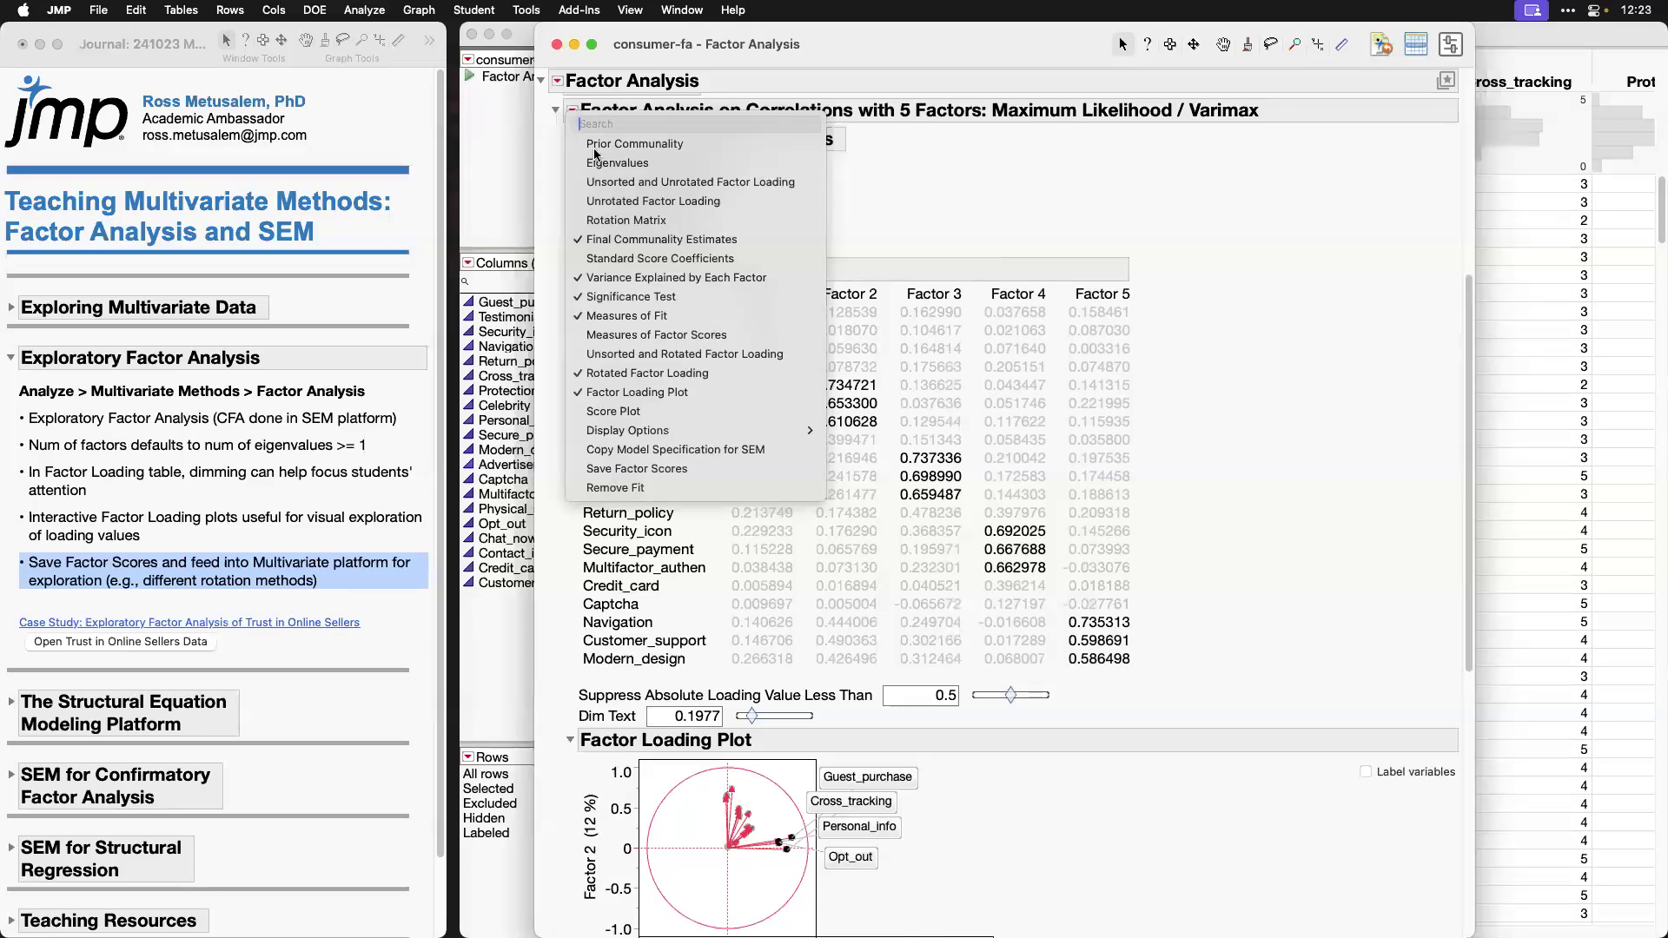
pyautogui.click(744, 470)
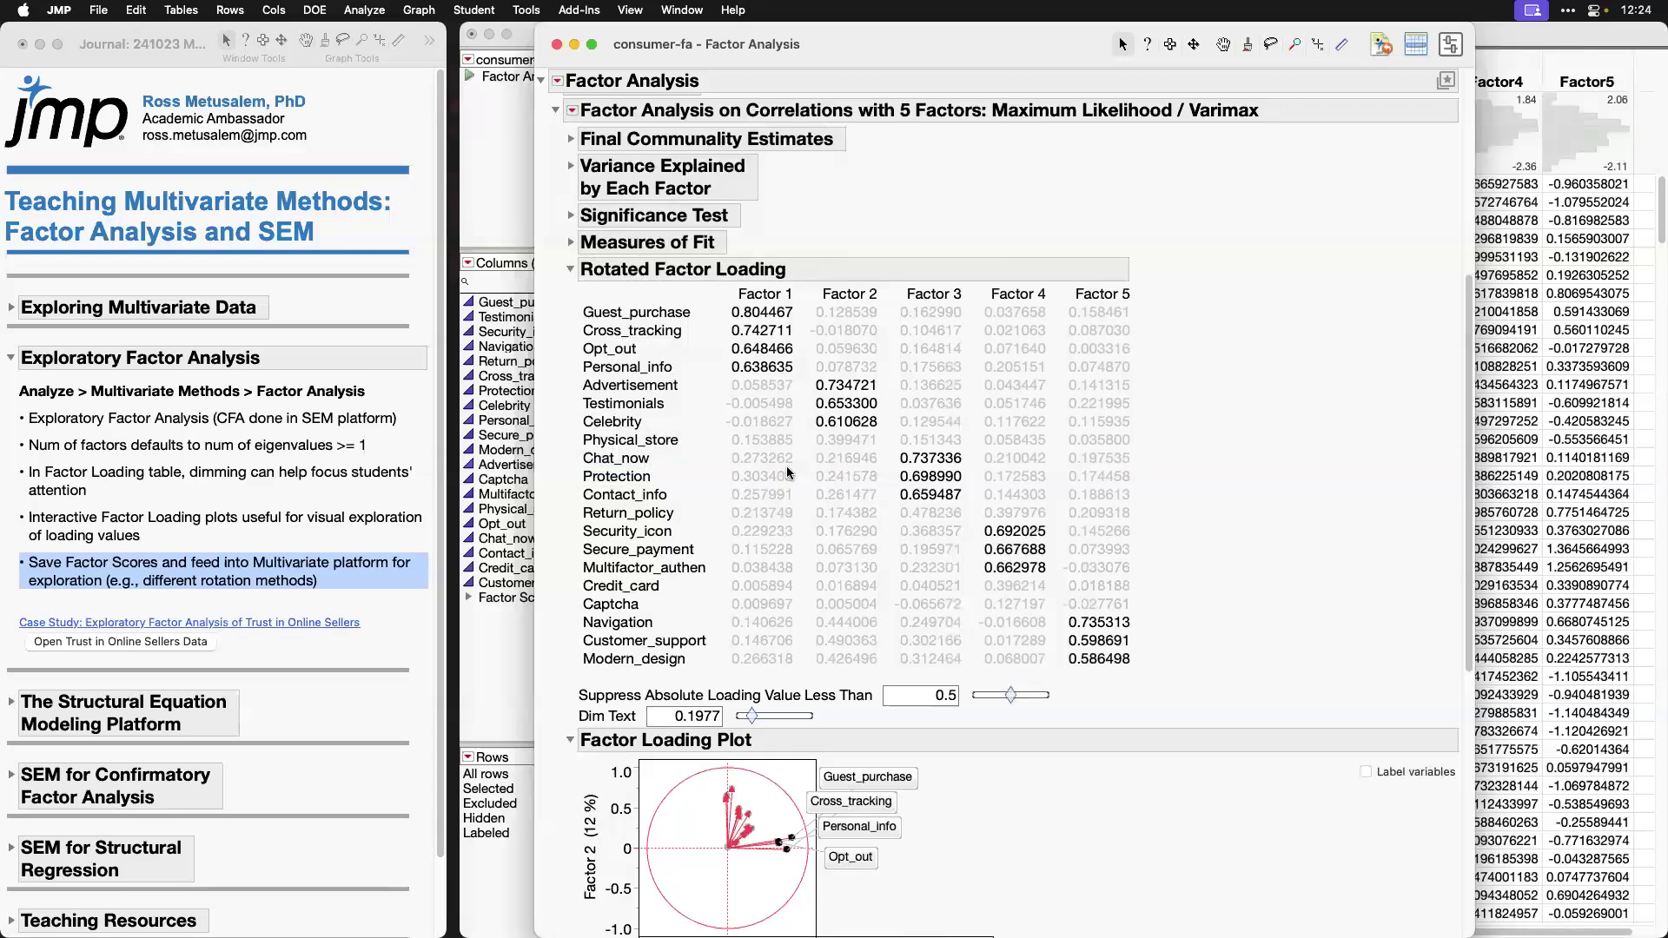
# Step: Switch to the consumer-fa data table and inspect the formula of the Factor1 column without changing it
pyautogui.click(1516, 33)
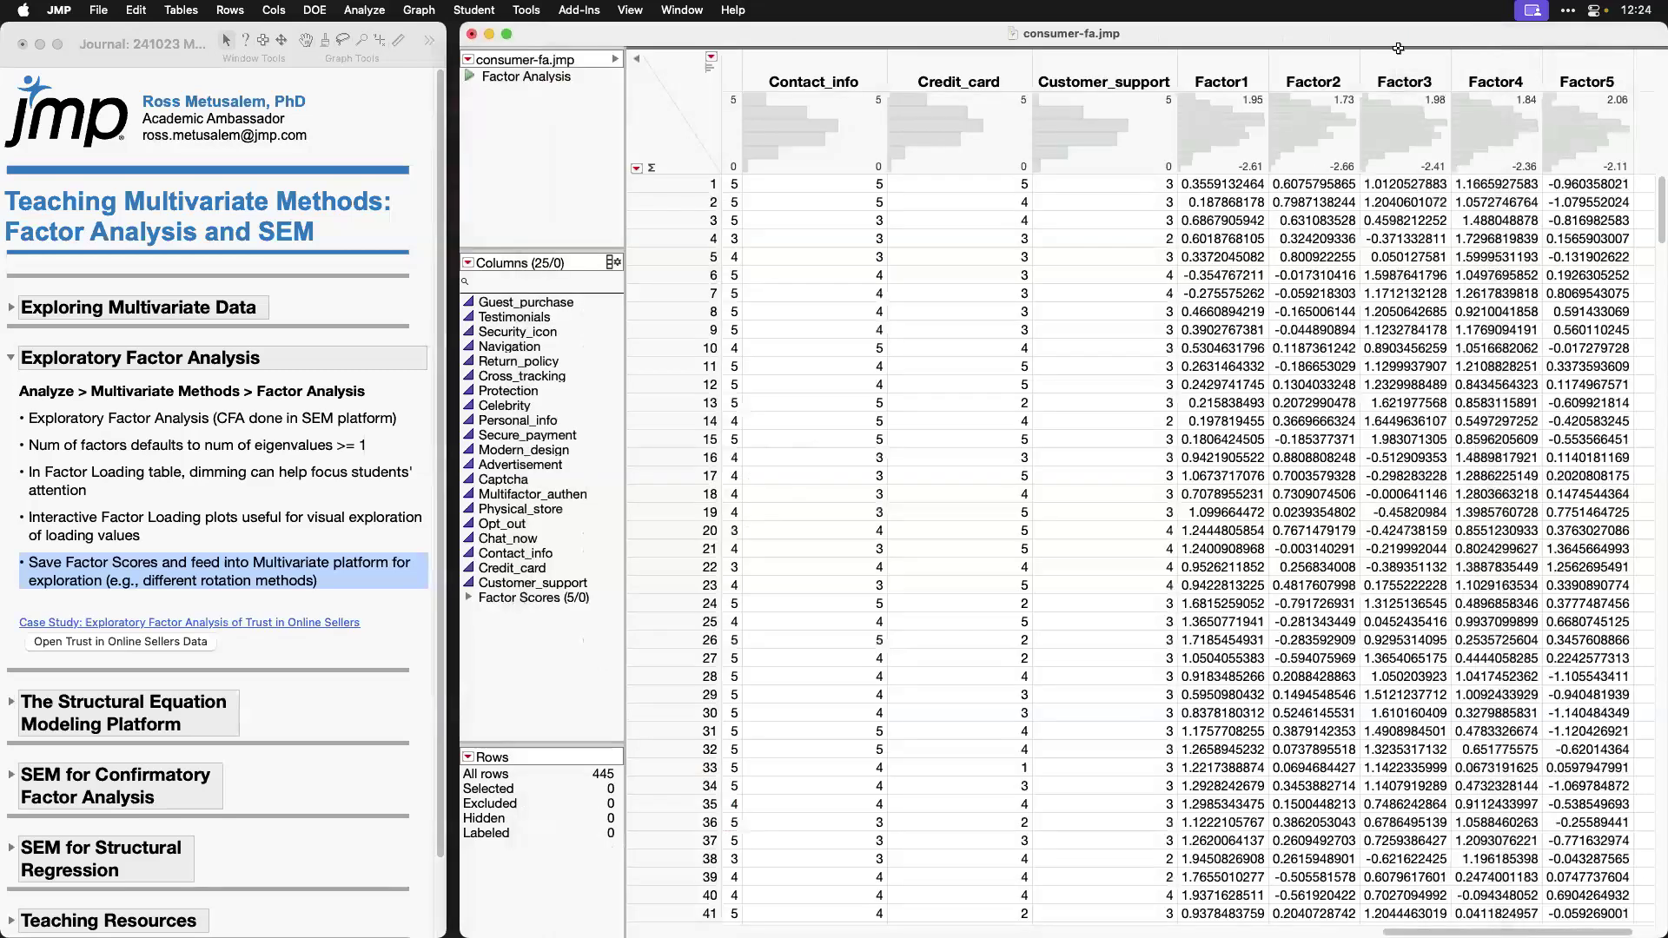
pyautogui.rightClick(1232, 76)
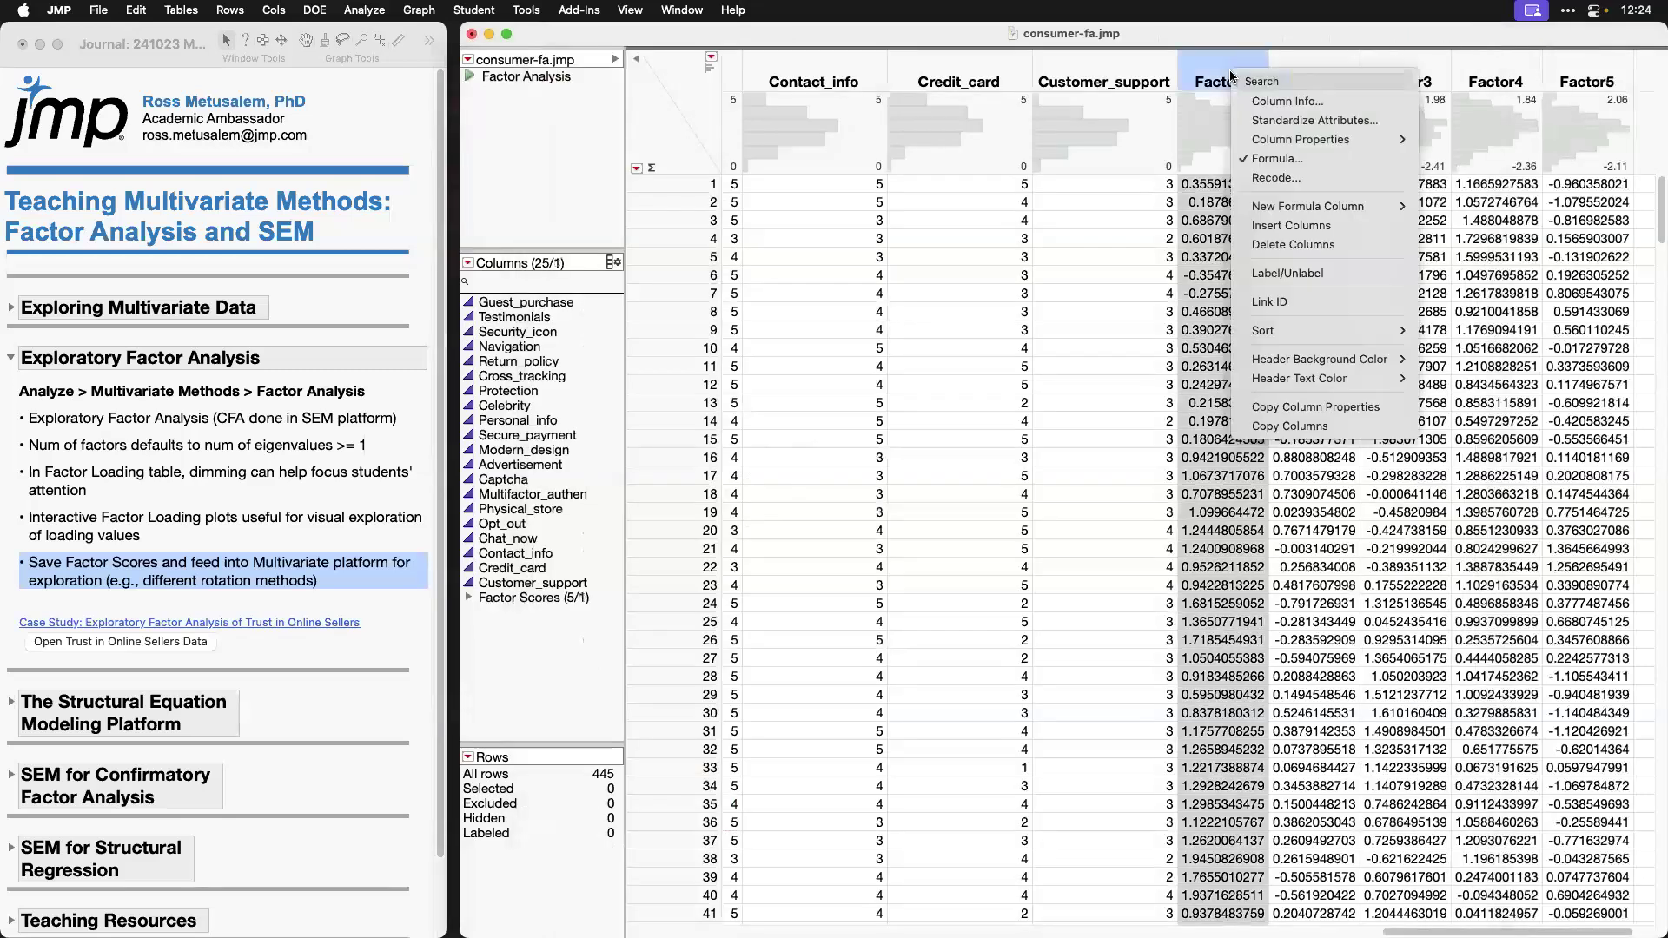
pyautogui.click(1375, 160)
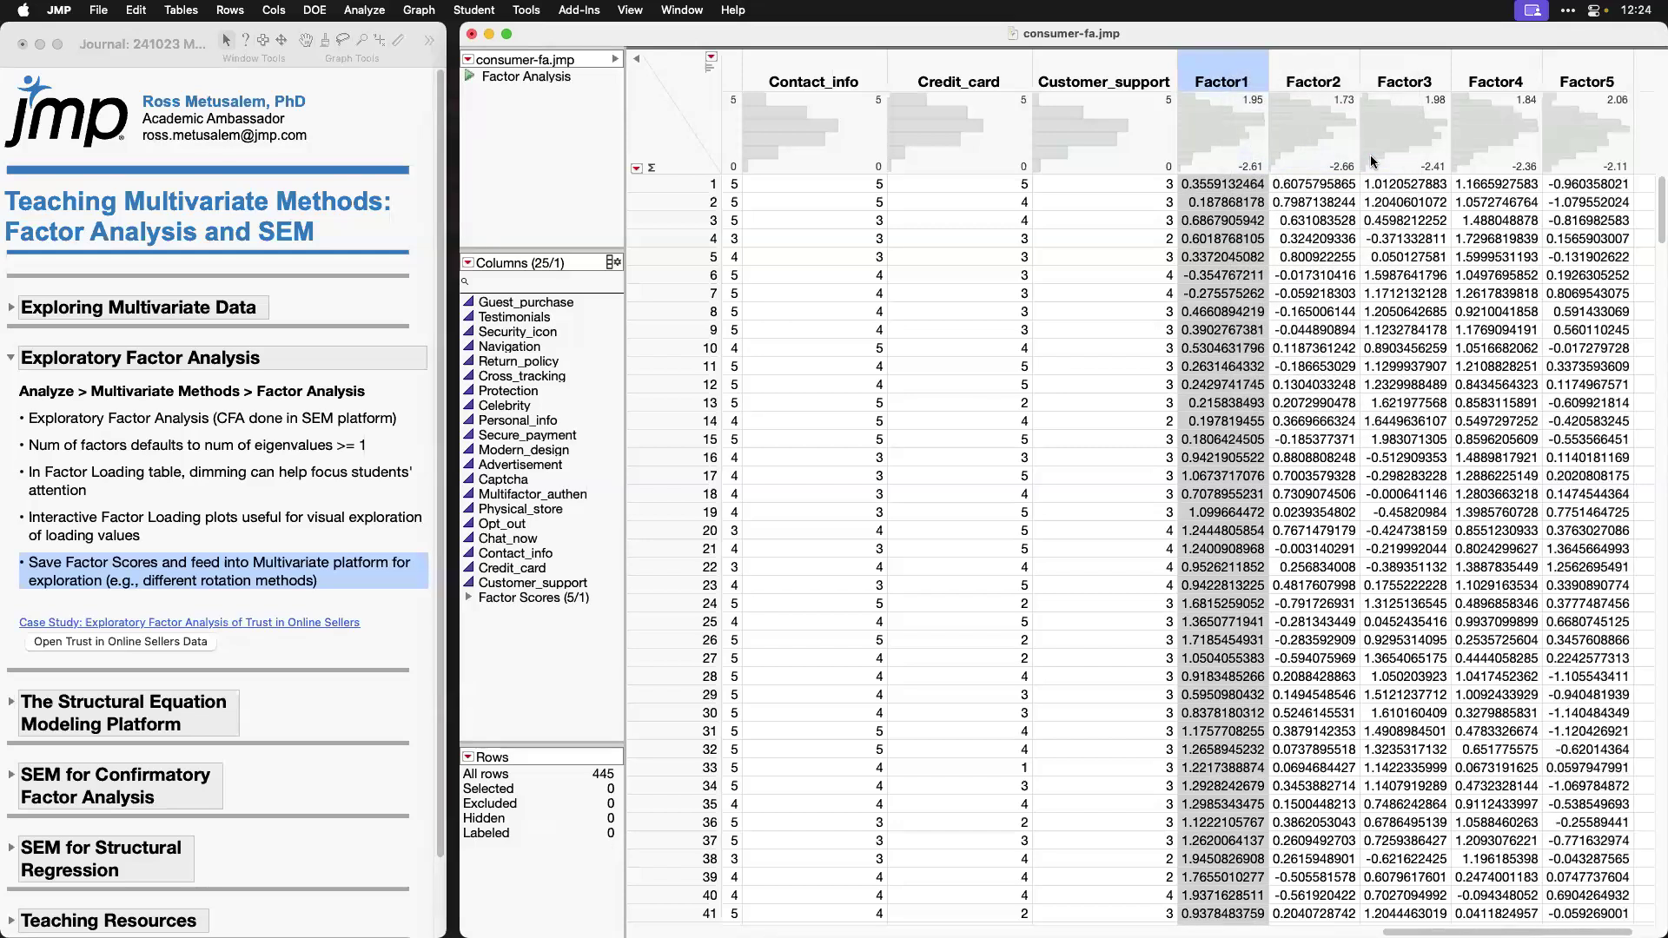
pyautogui.moveTo(1275, 151)
pyautogui.mouseDown()
pyautogui.moveTo(1268, 225)
pyautogui.moveTo(1270, 144)
pyautogui.mouseUp()
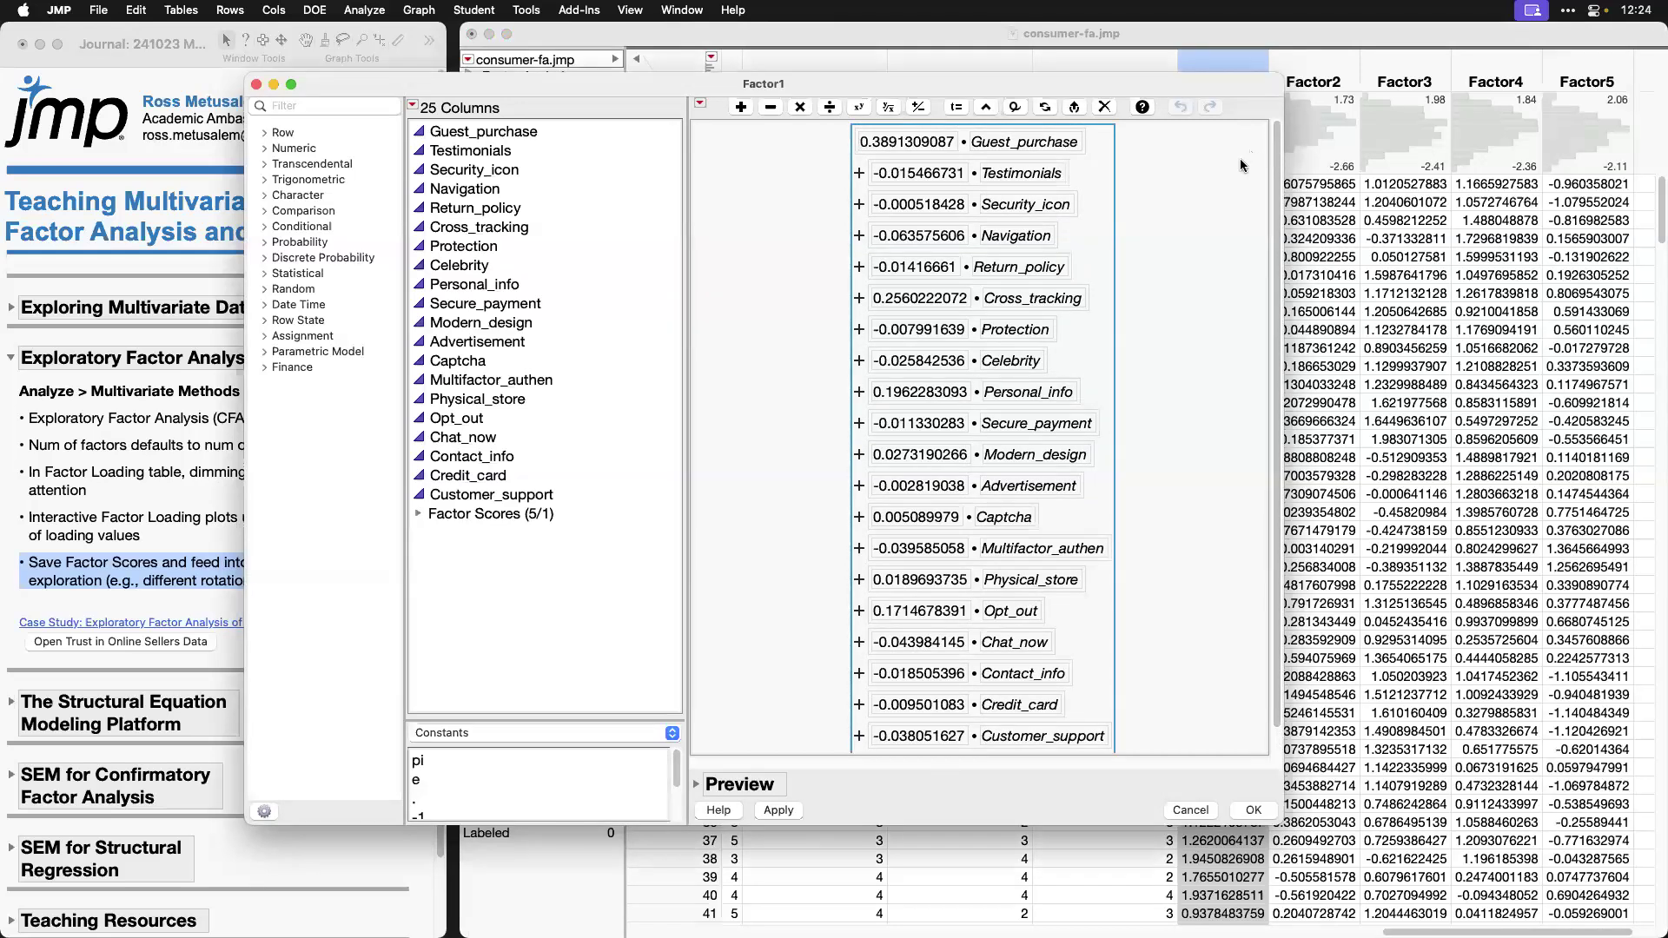
pyautogui.click(1195, 811)
# Step: Bring the Factor Analysis report back to the front and review the rotation method in the fit's heading
pyautogui.moveTo(799, 30); pyautogui.dragTo(806, 80)
pyautogui.click(824, 51)
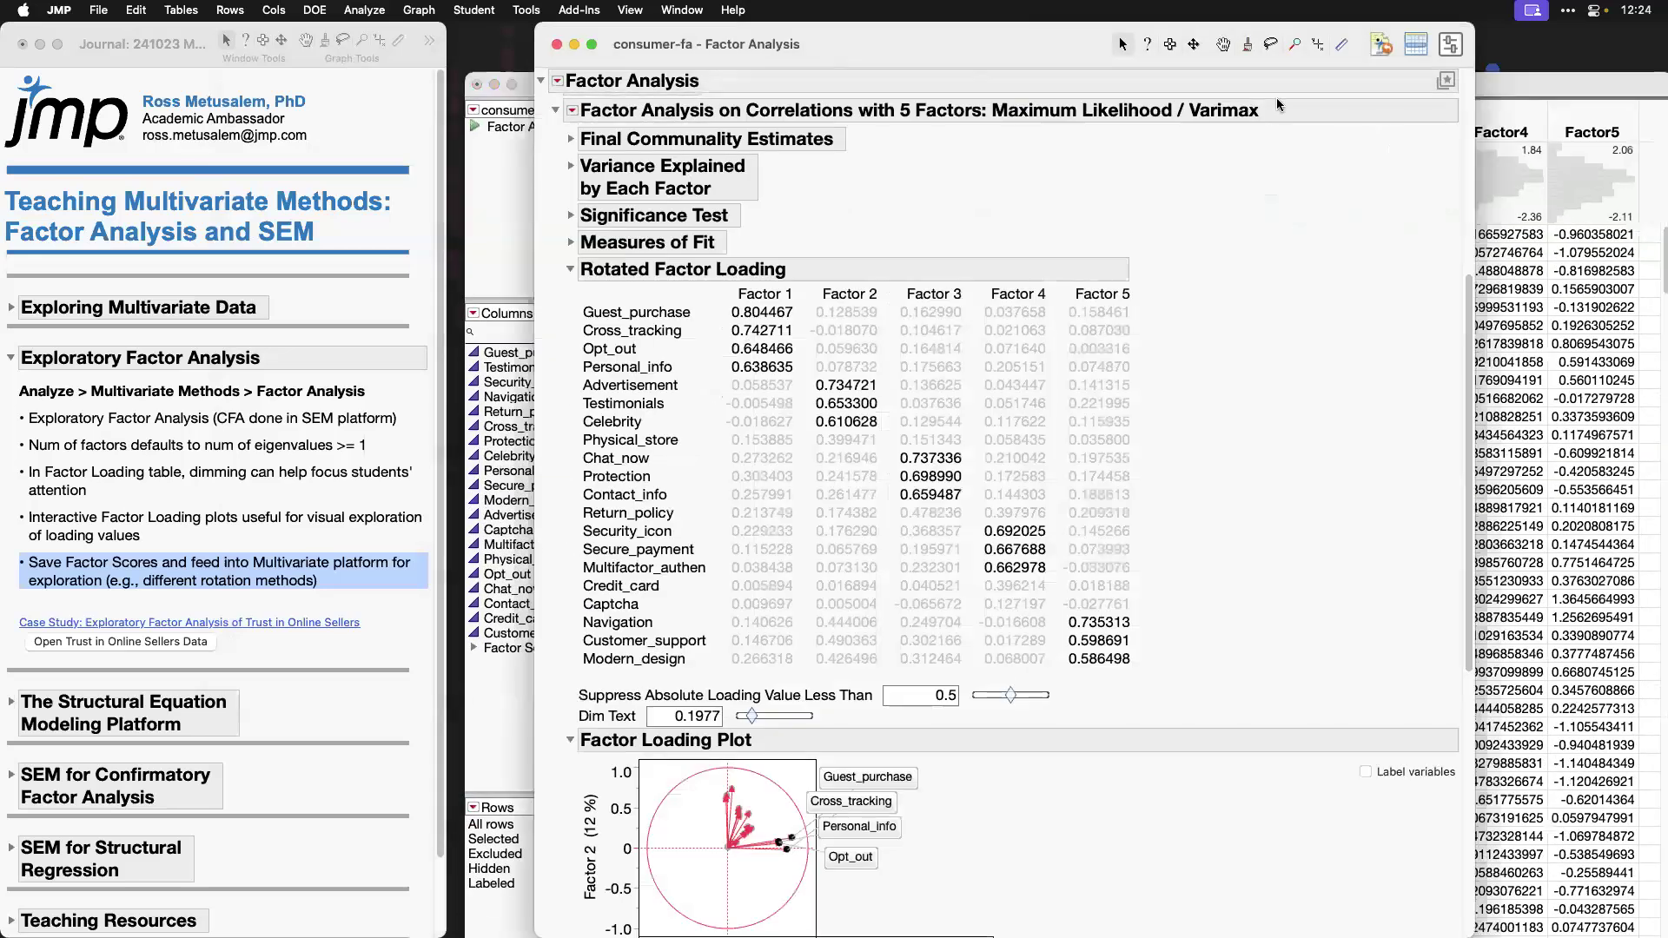
pyautogui.scroll(3, 1465, 368)
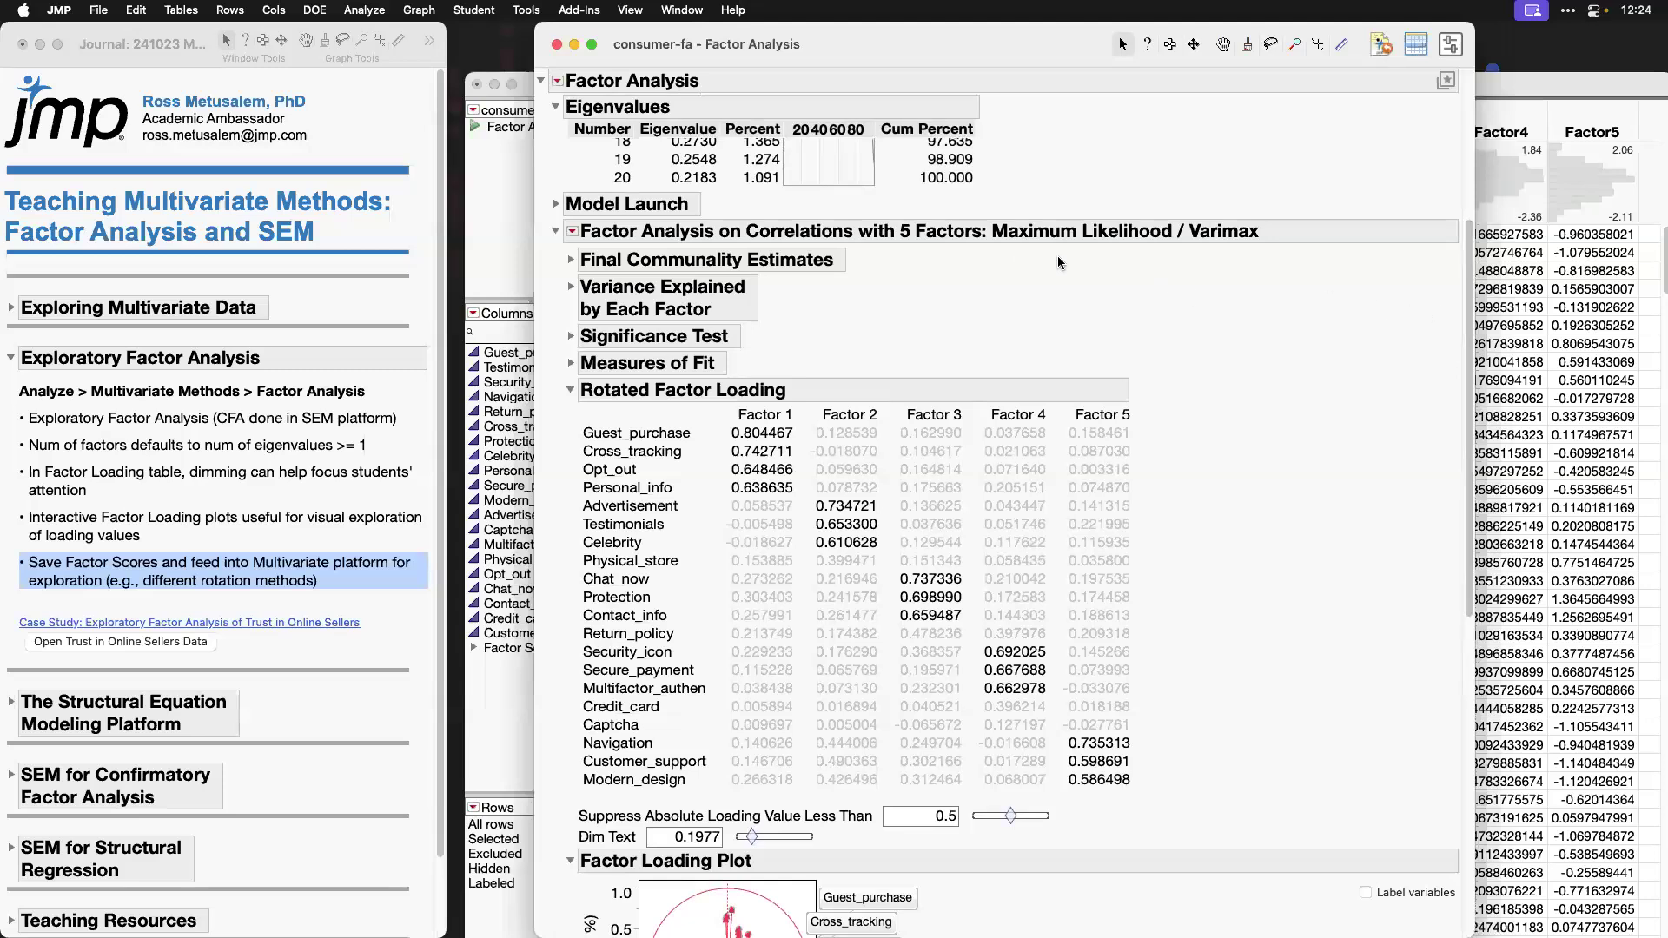
pyautogui.moveTo(1217, 254)
pyautogui.mouseDown()
pyautogui.moveTo(1253, 206)
pyautogui.moveTo(1186, 206)
pyautogui.mouseUp()
# Step: Run the Multivariate platform from the consumer-fa table with the Factor Scores group (Factor1 to Factor5) as Y columns
pyautogui.doubleClick(1519, 78)
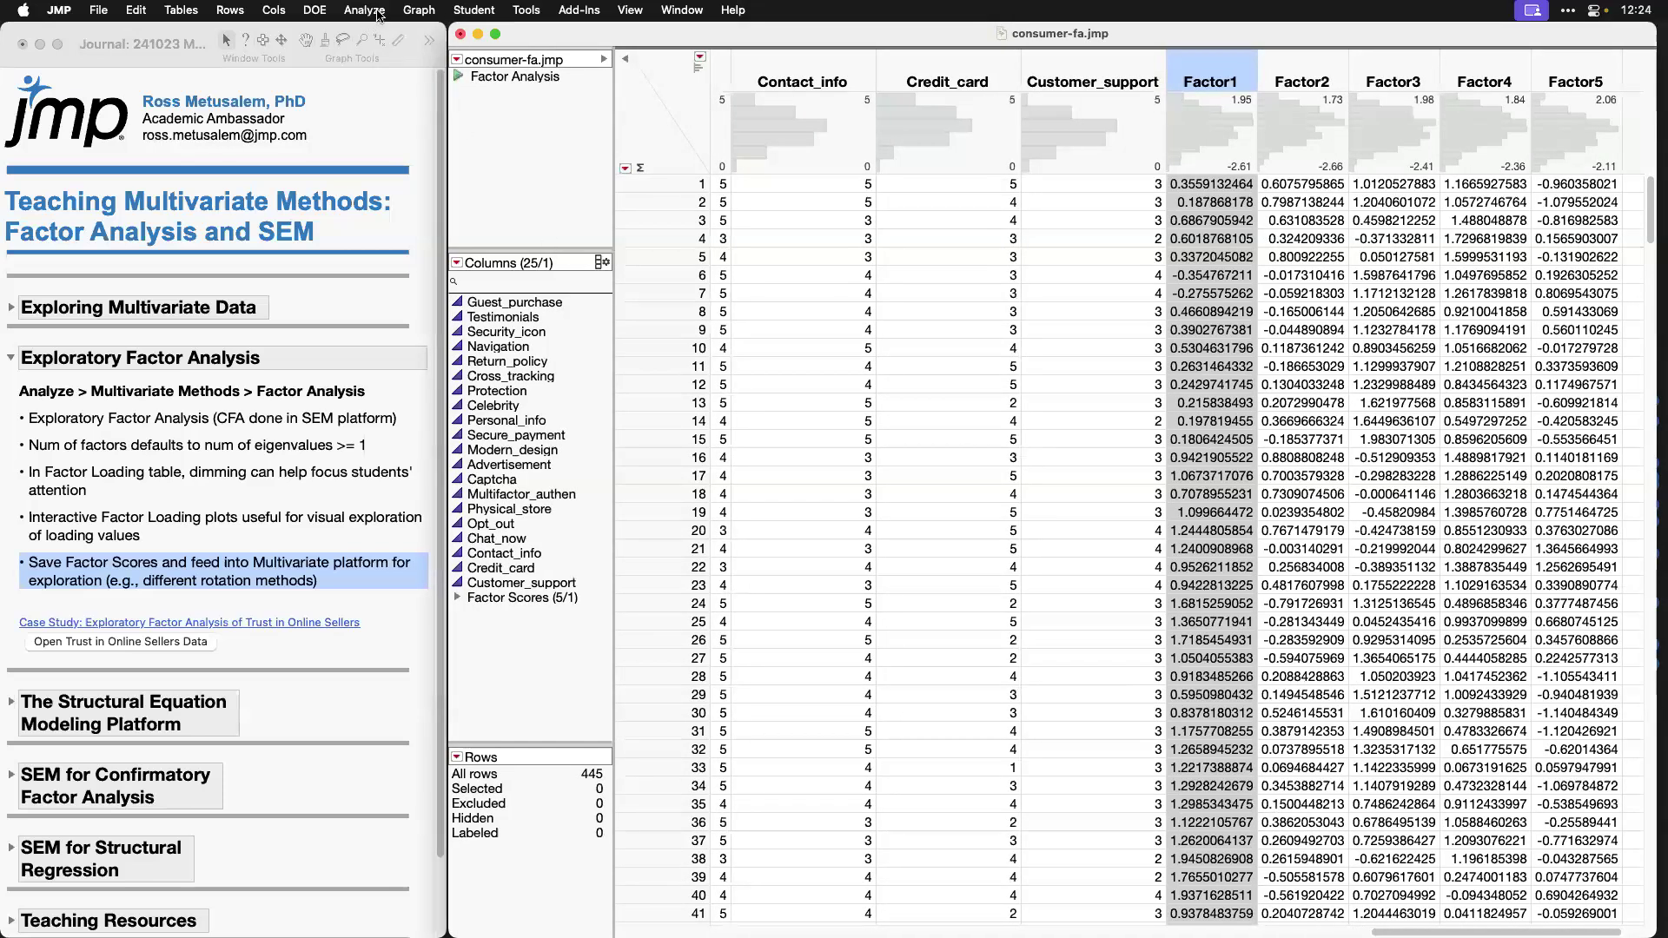
pyautogui.click(379, 12)
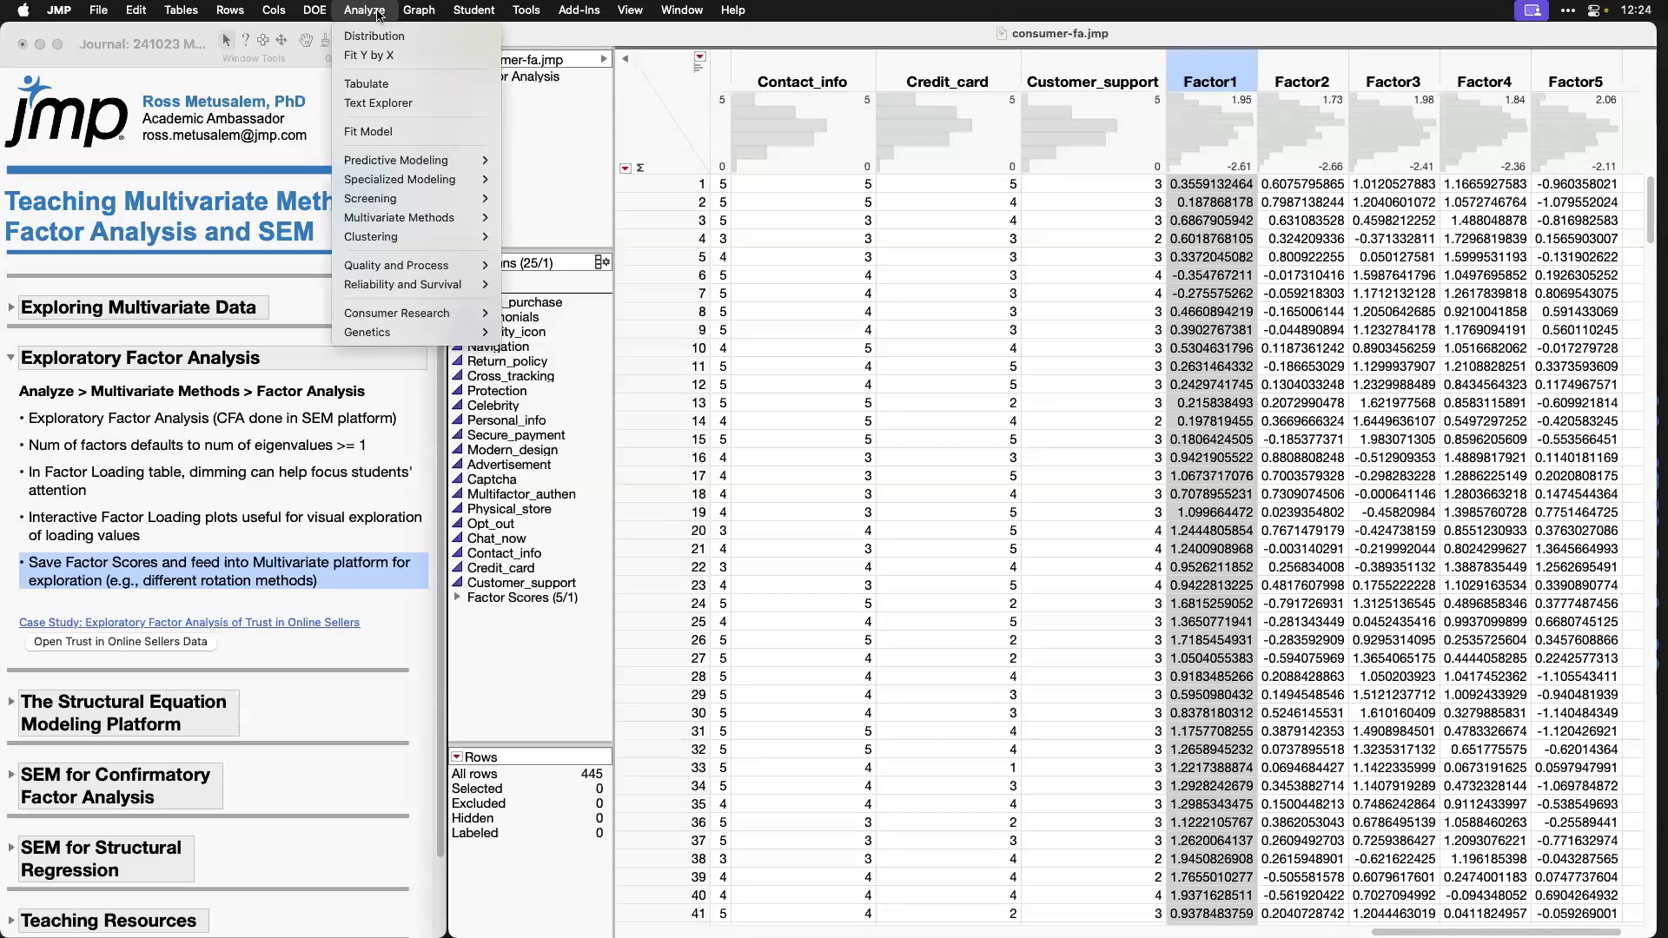
pyautogui.moveTo(464, 220)
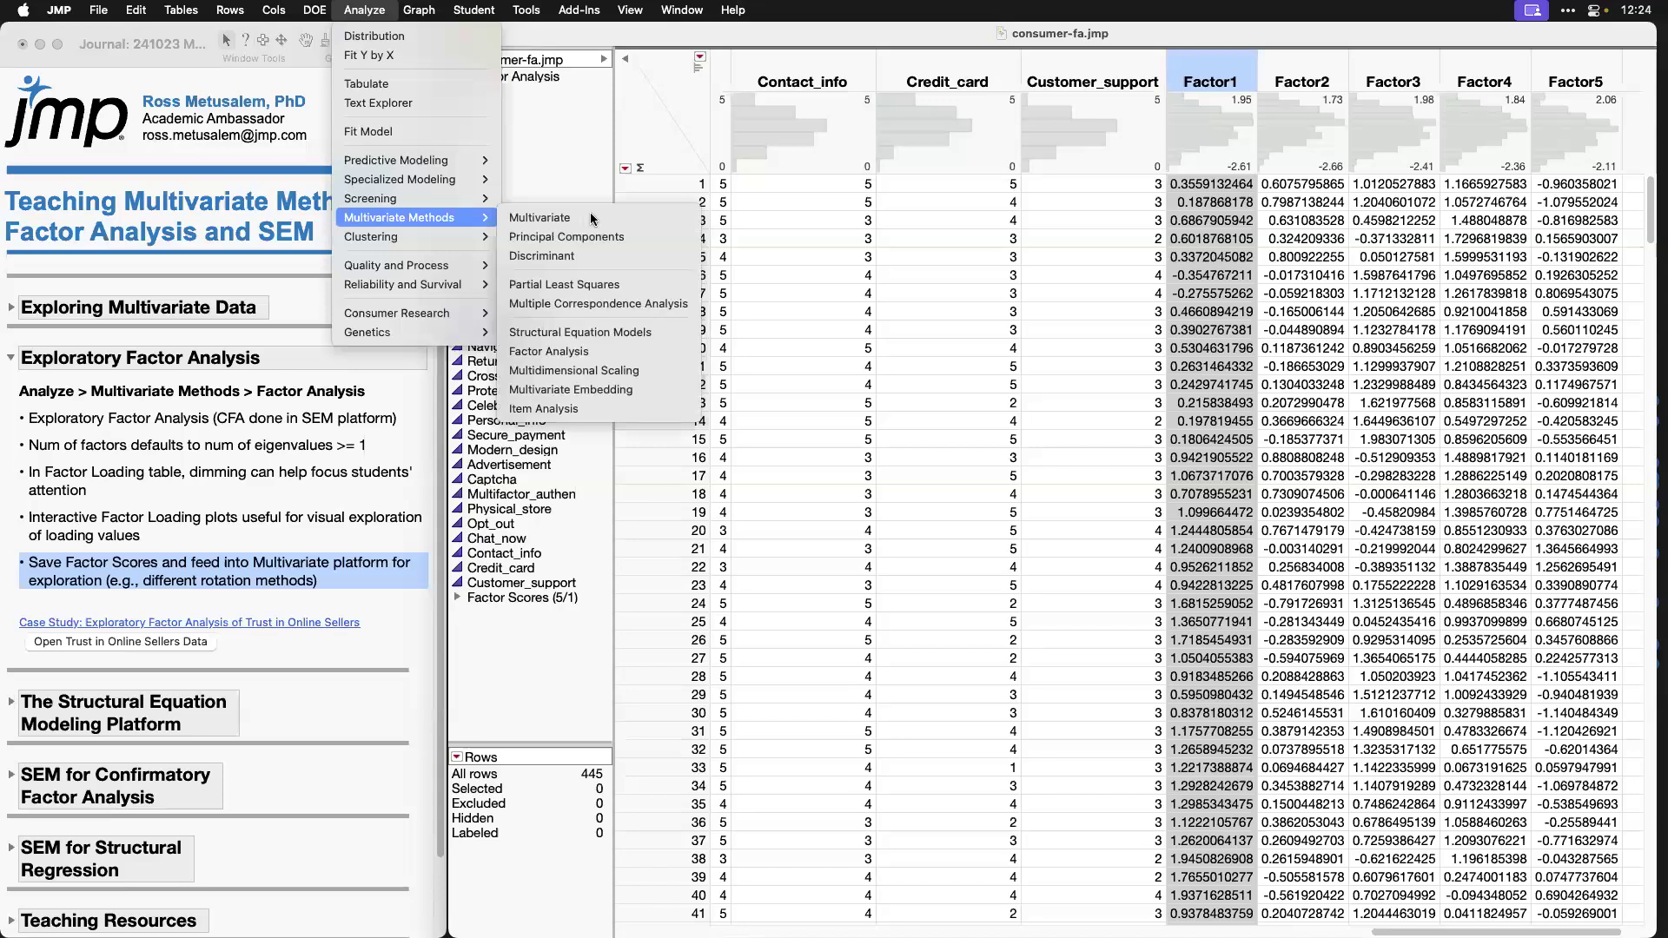
pyautogui.click(591, 217)
pyautogui.click(621, 580)
pyautogui.click(854, 180)
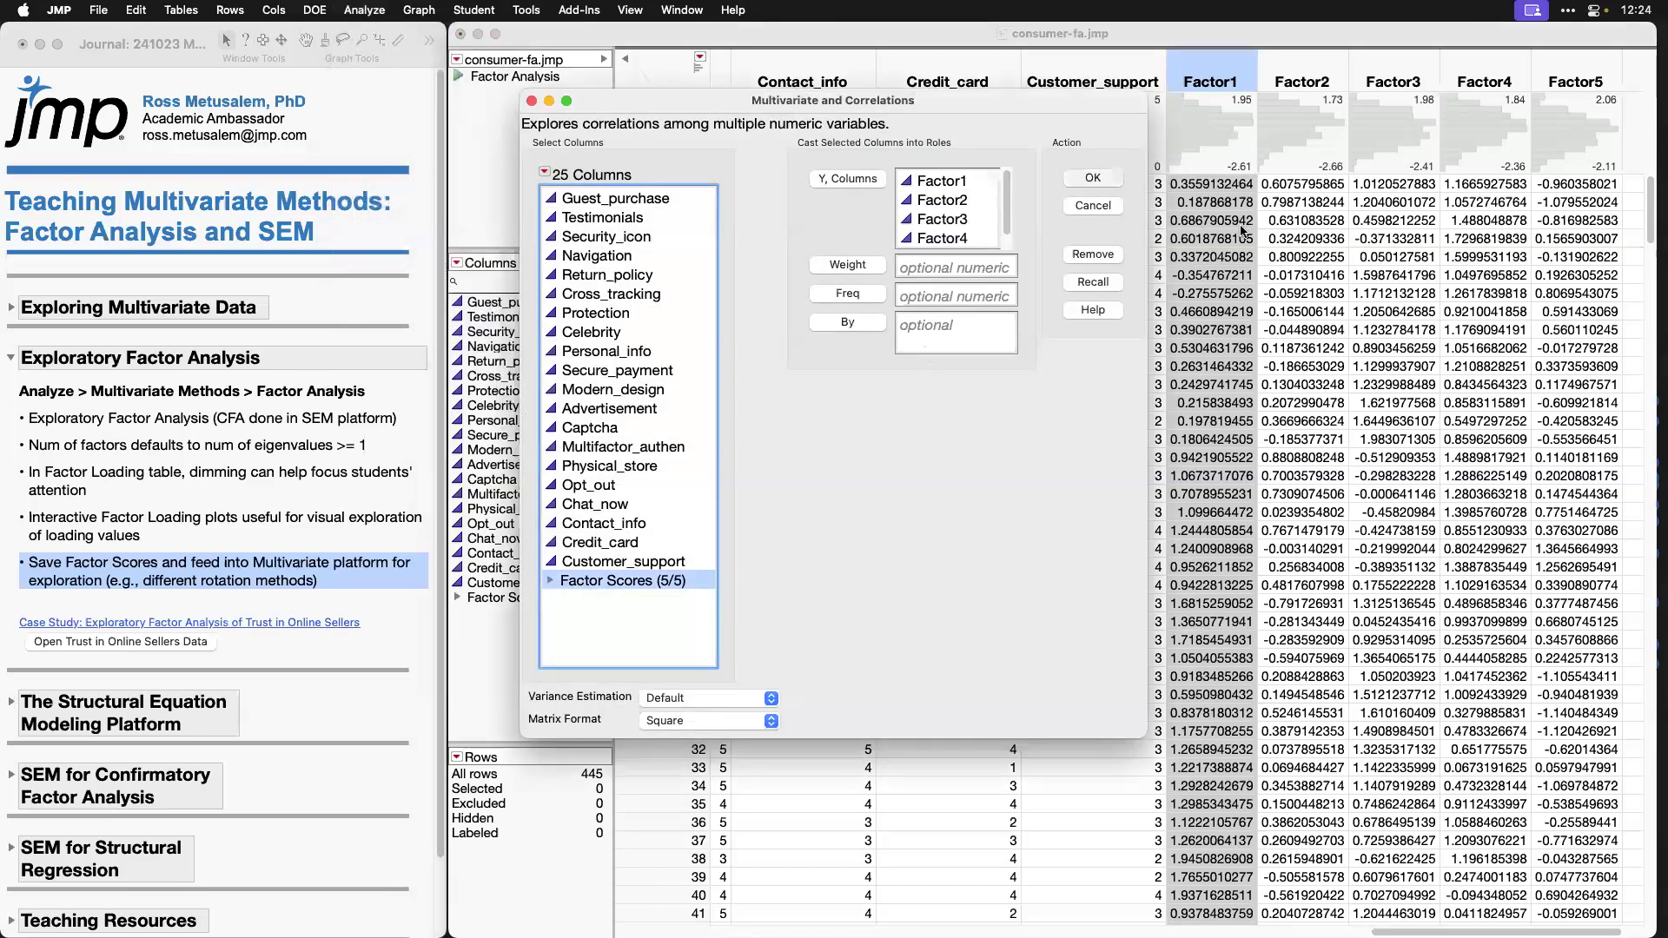
pyautogui.click(1093, 178)
# Step: Apply the Heatmap and Pairwise preset to the Multivariate report and mark the Factor2–Factor5 correlation cell
pyautogui.click(730, 156)
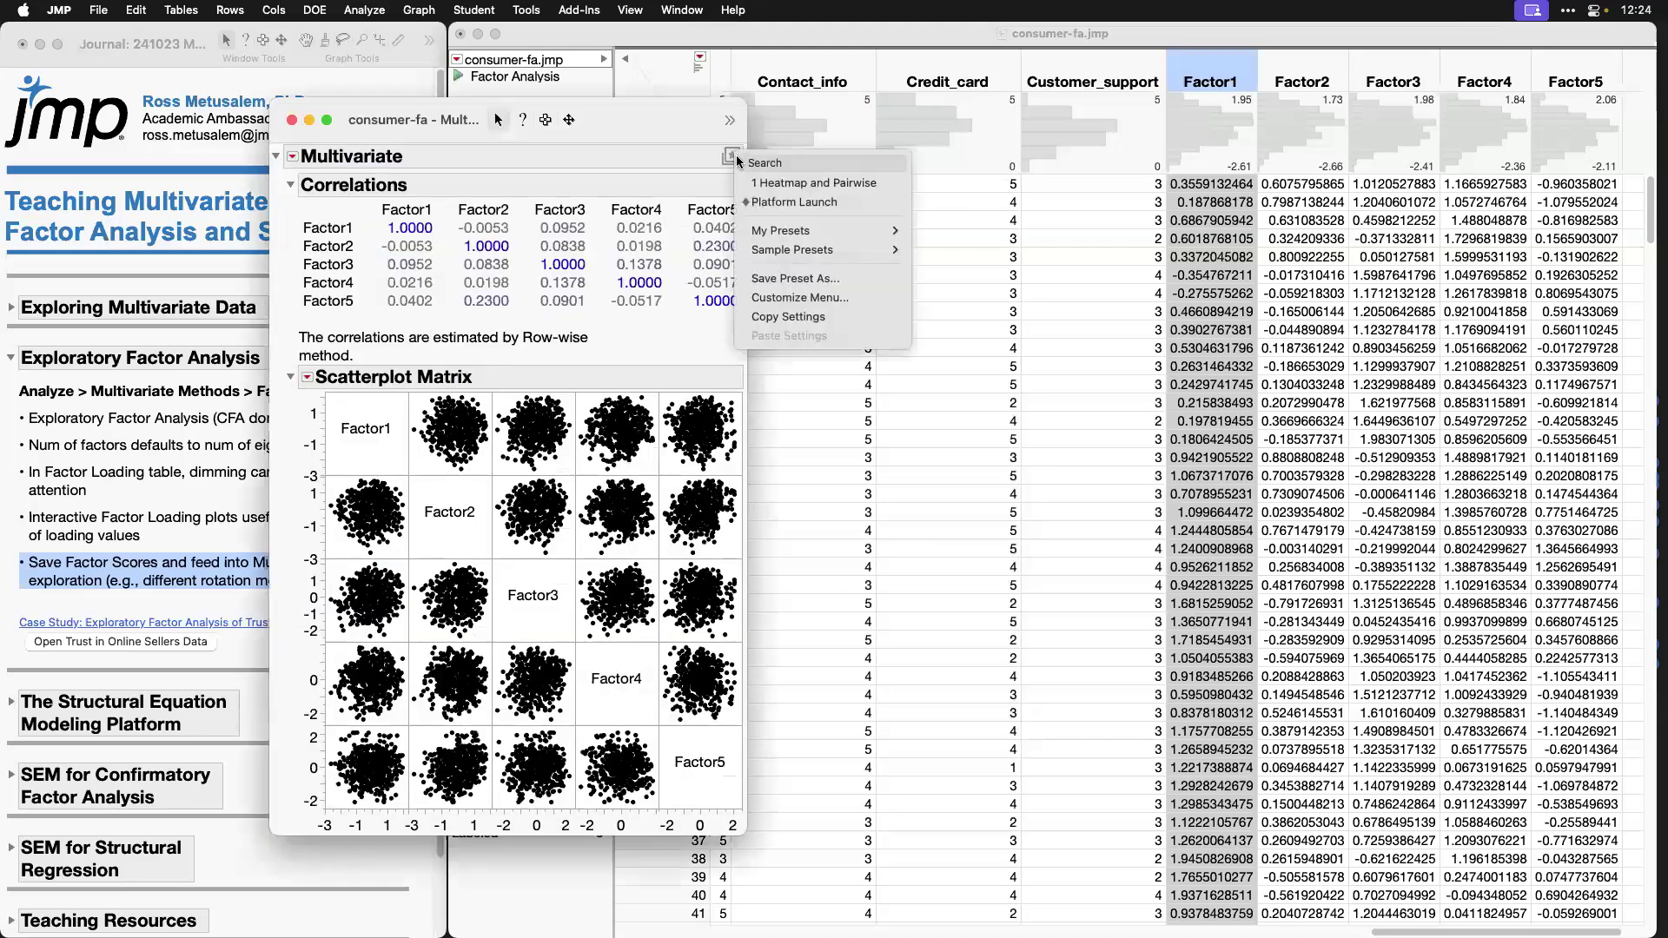
pyautogui.moveTo(869, 230)
pyautogui.click(945, 231)
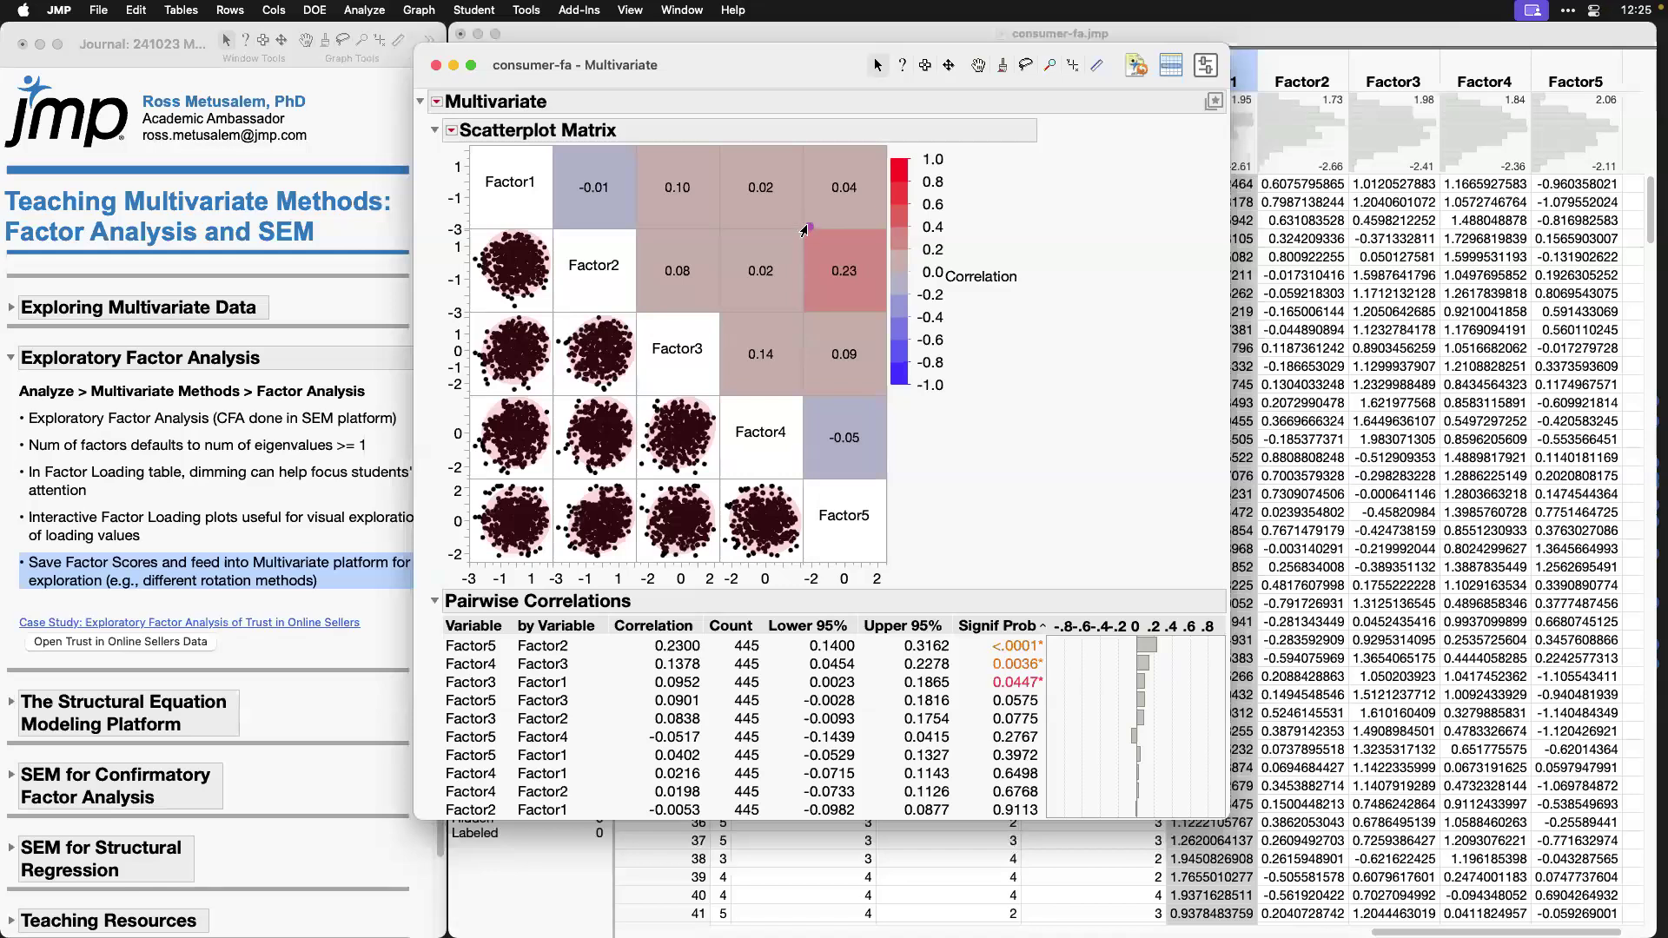
pyautogui.moveTo(806, 231); pyautogui.dragTo(888, 315)
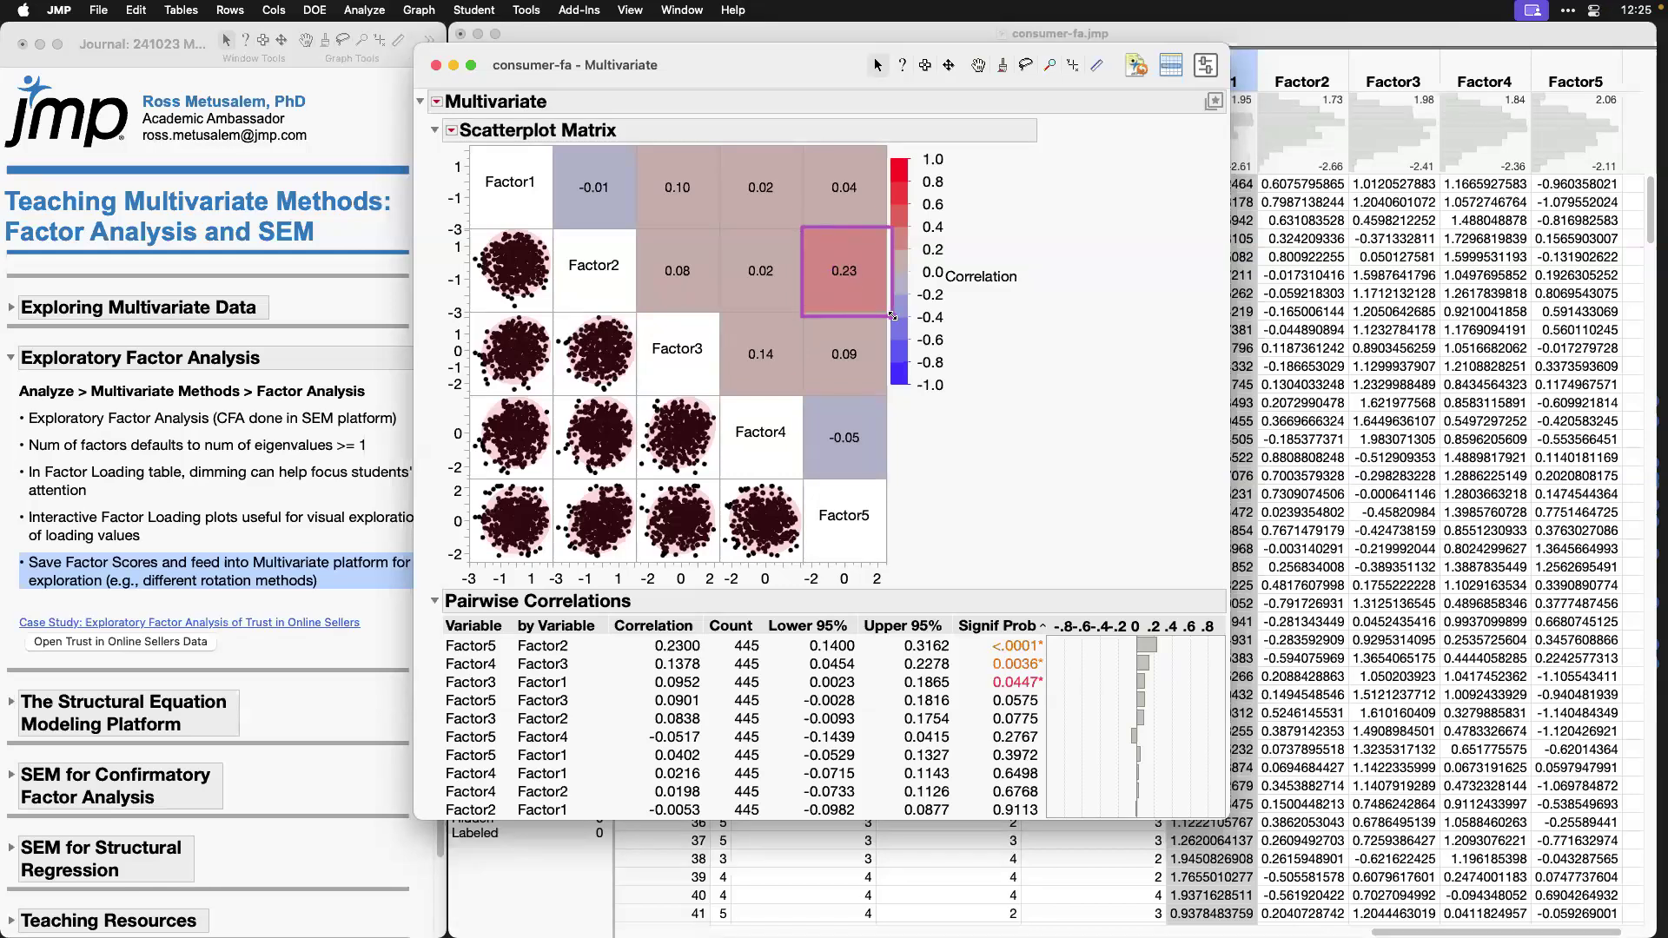
# Step: Move the Multivariate report aside, lower the data table window slightly, and bring the Factor Analysis report to the front
pyautogui.moveTo(786, 71); pyautogui.dragTo(445, 106)
pyautogui.moveTo(901, 35); pyautogui.dragTo(901, 56)
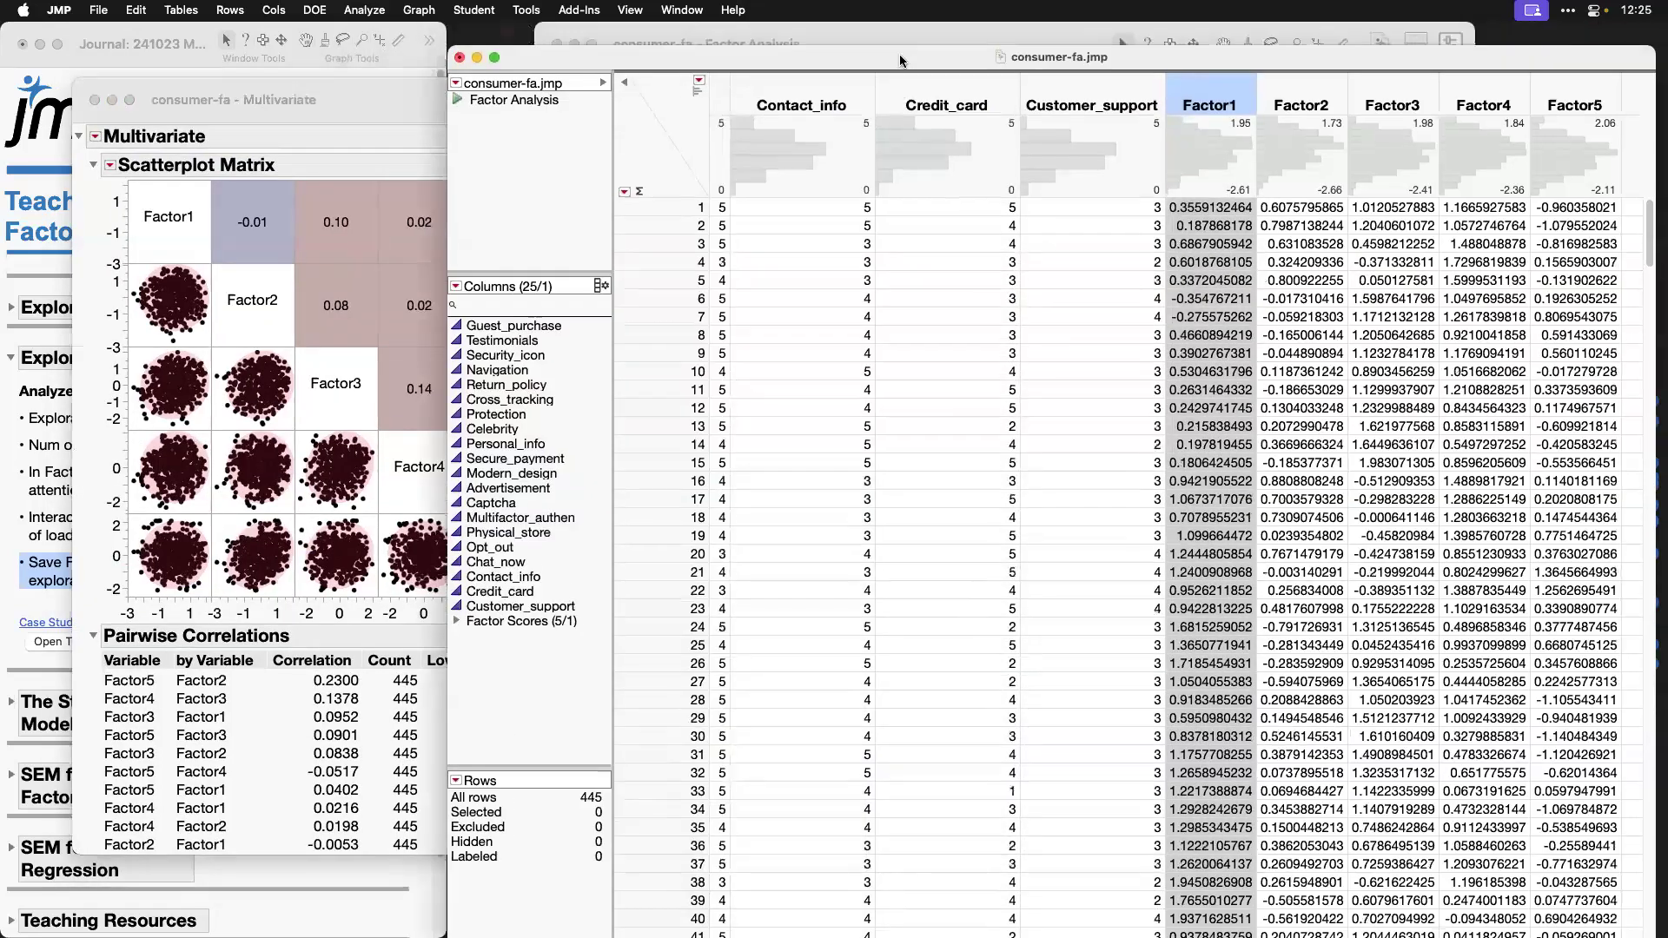
pyautogui.click(902, 33)
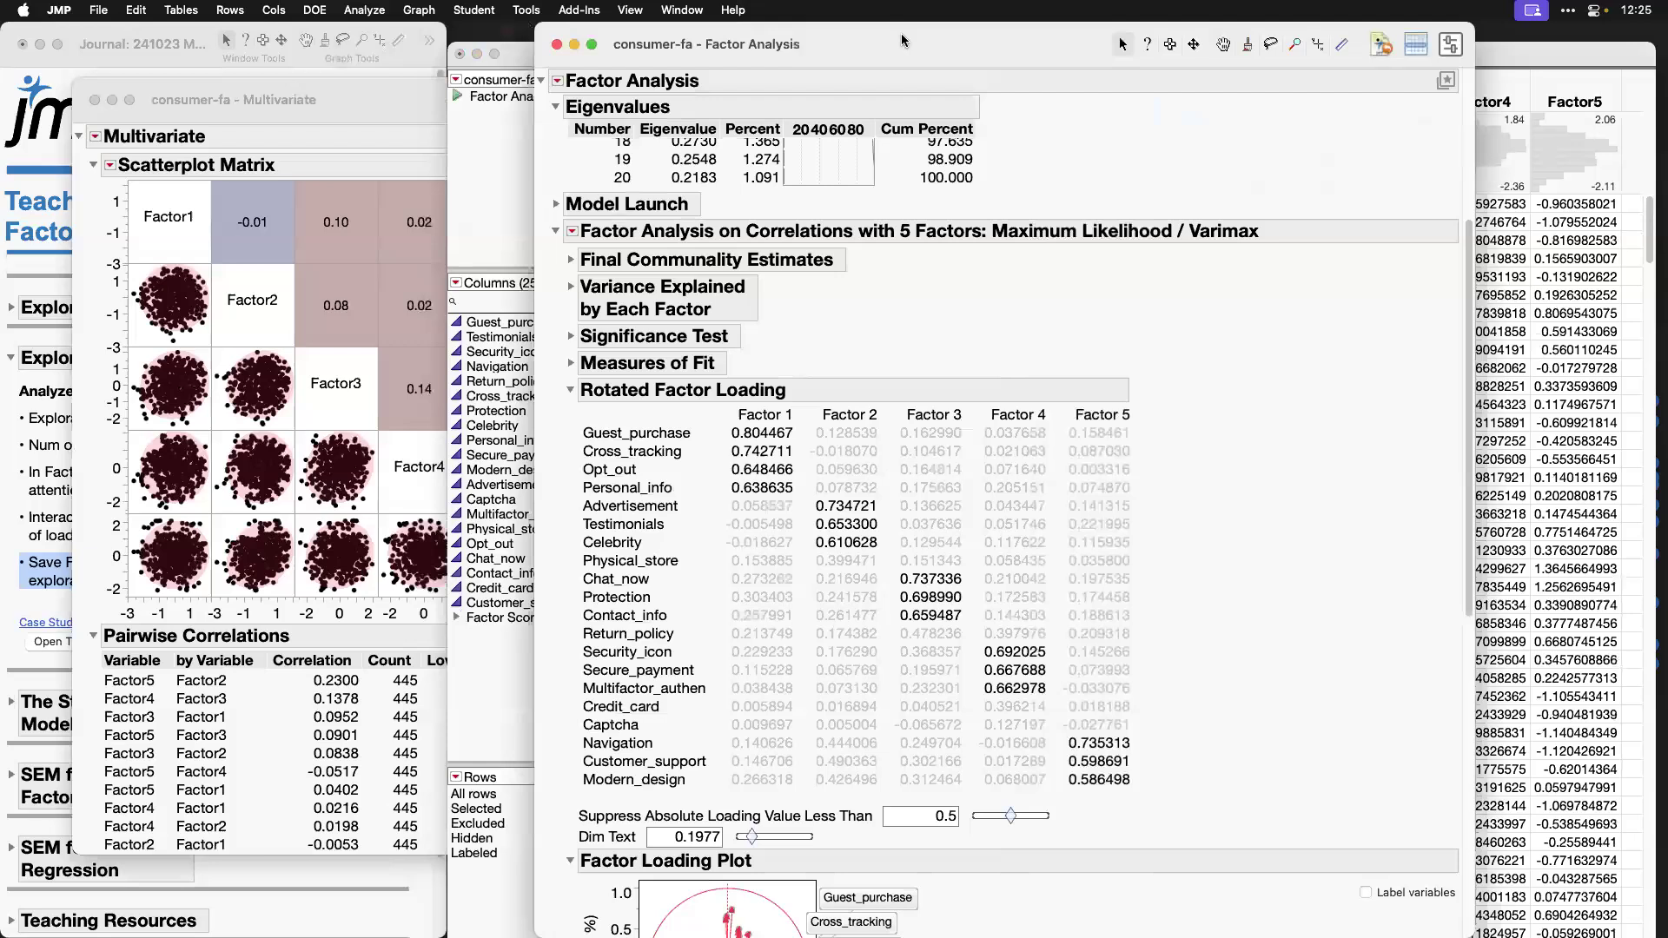
pyautogui.scroll(5, 1227, 447)
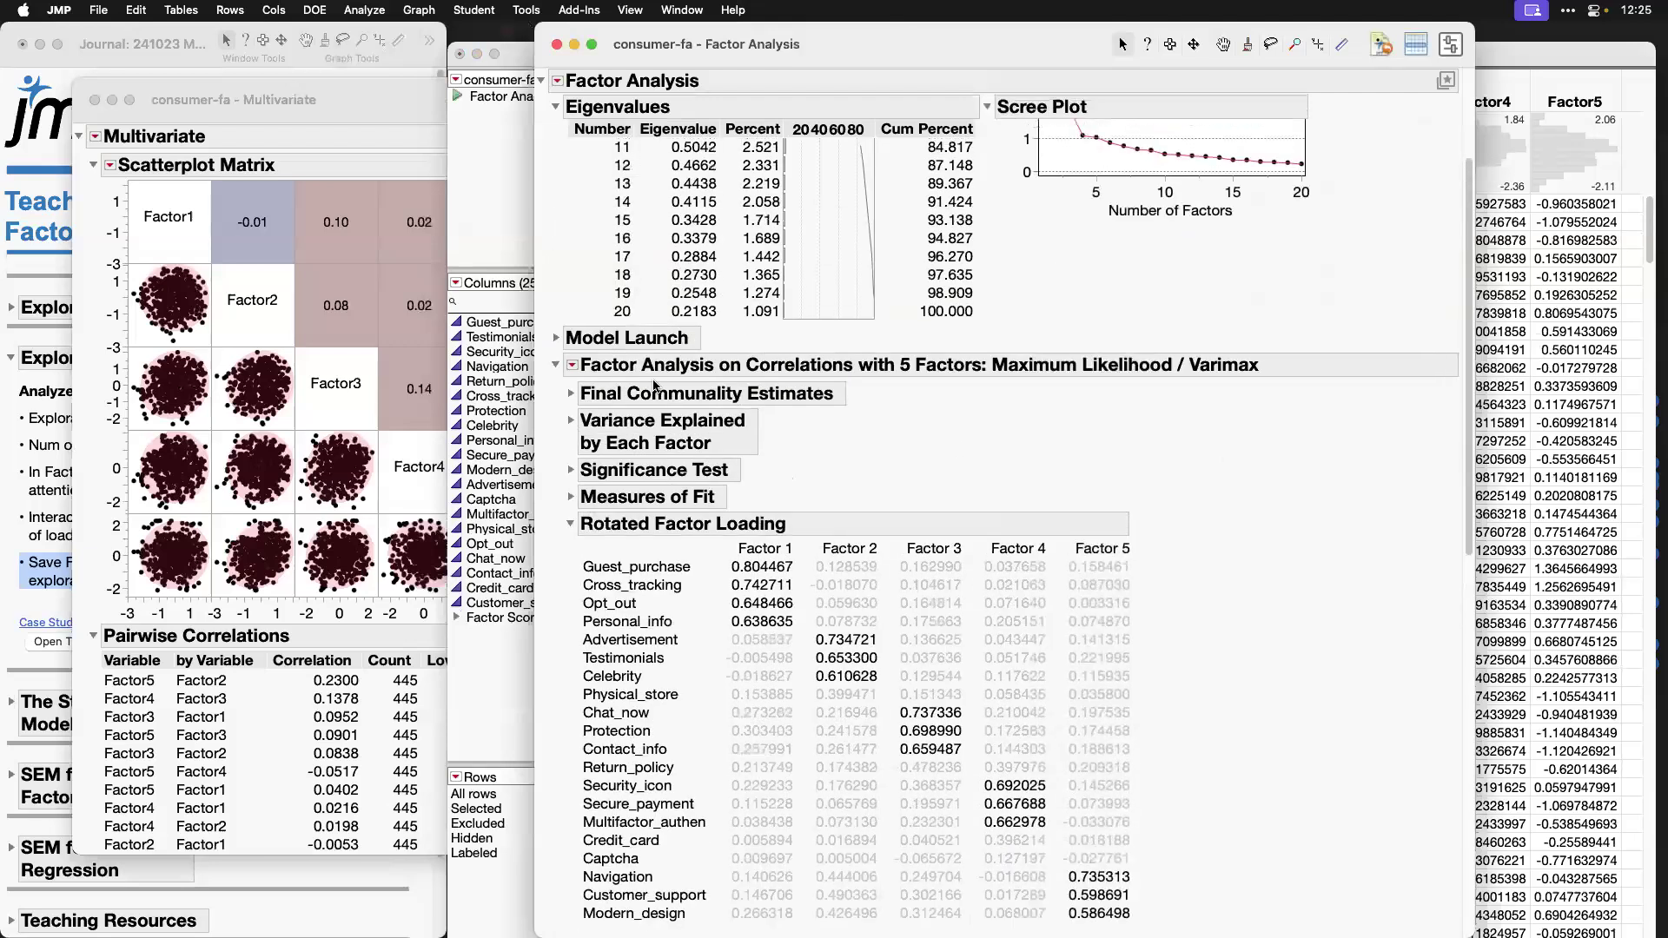
# Step: Collapse the Varimax fit and fit a new 5-factor Maximum Likelihood model with the Oblimin rotation method
pyautogui.click(557, 365)
pyautogui.click(556, 531)
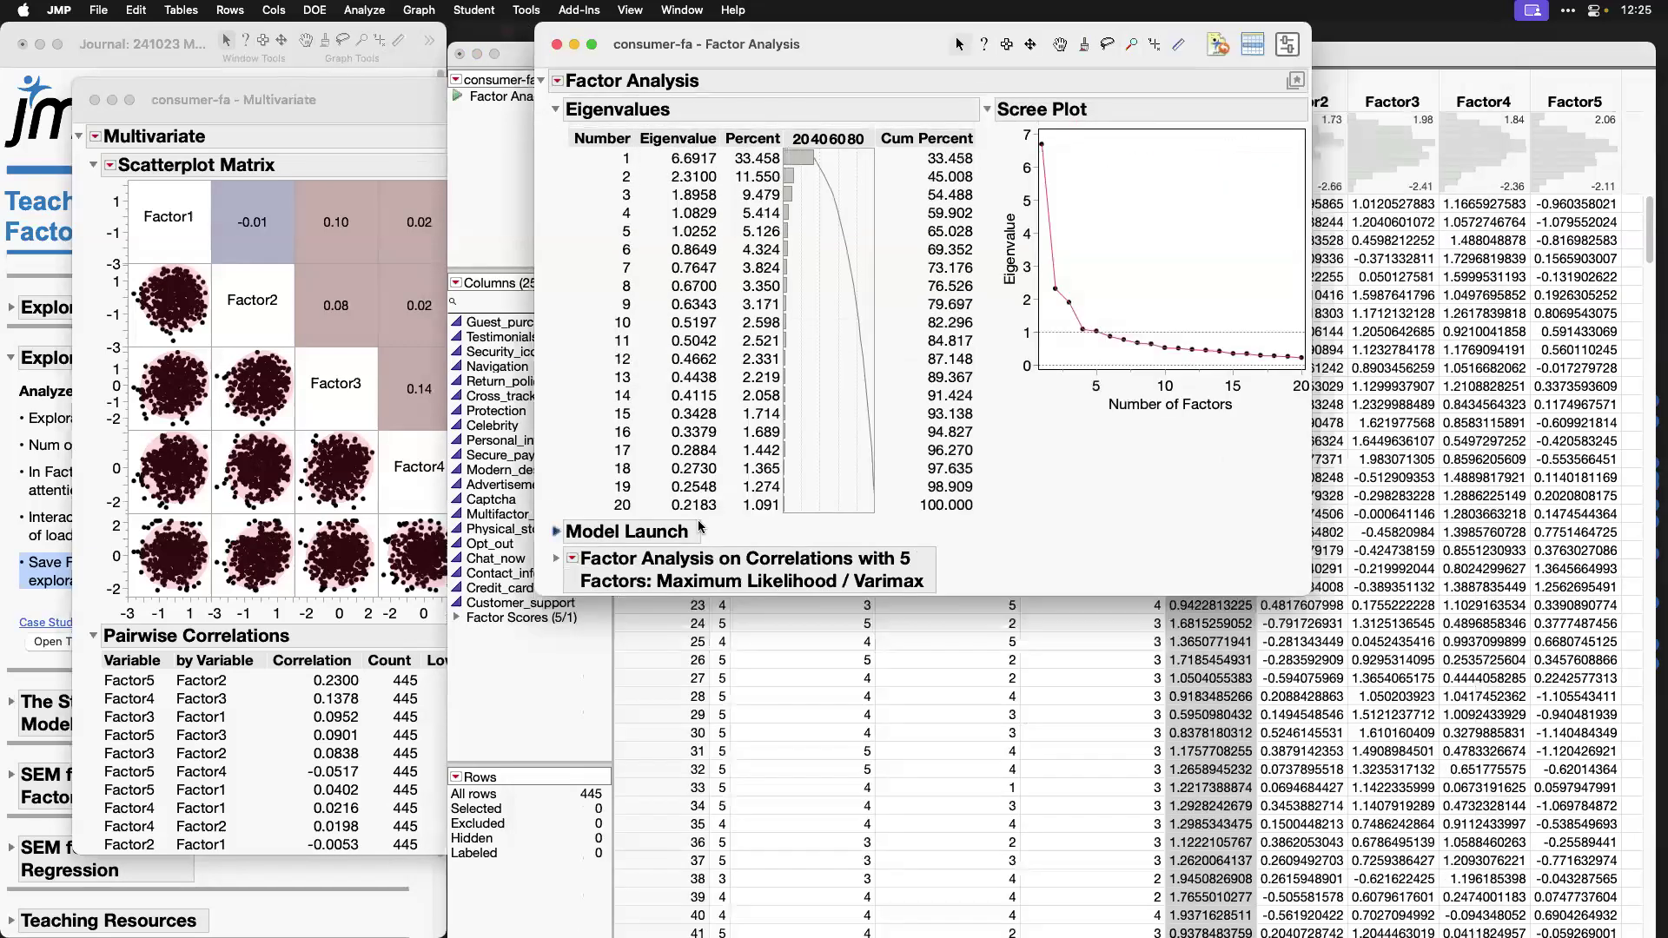
pyautogui.click(812, 748)
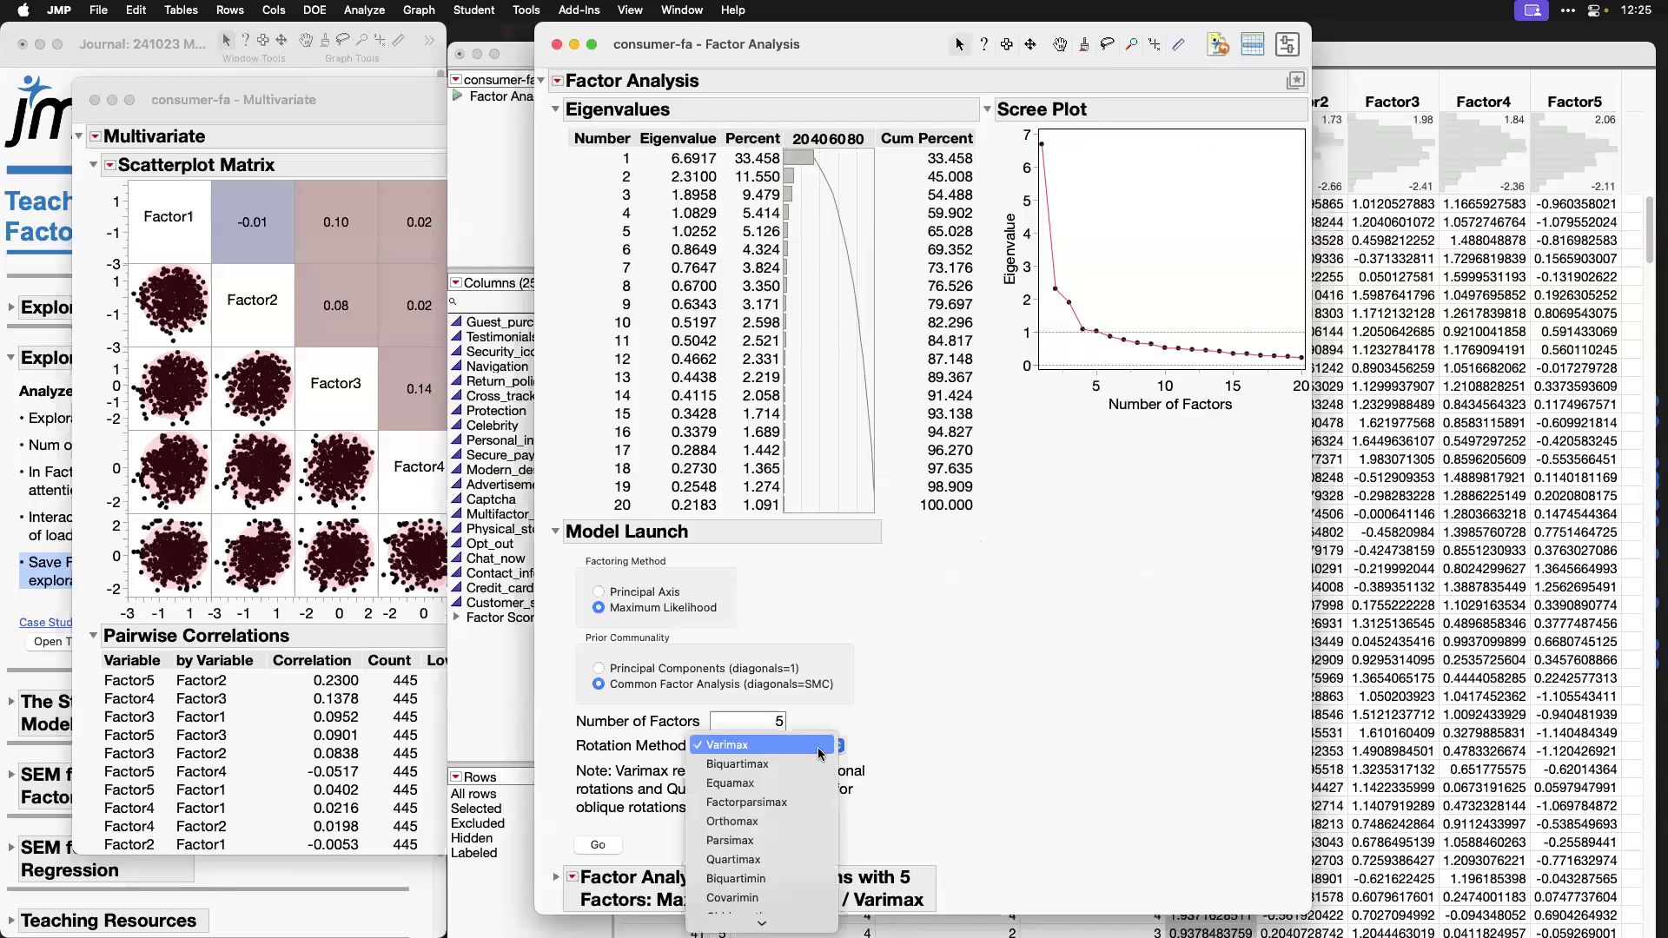
pyautogui.click(800, 804)
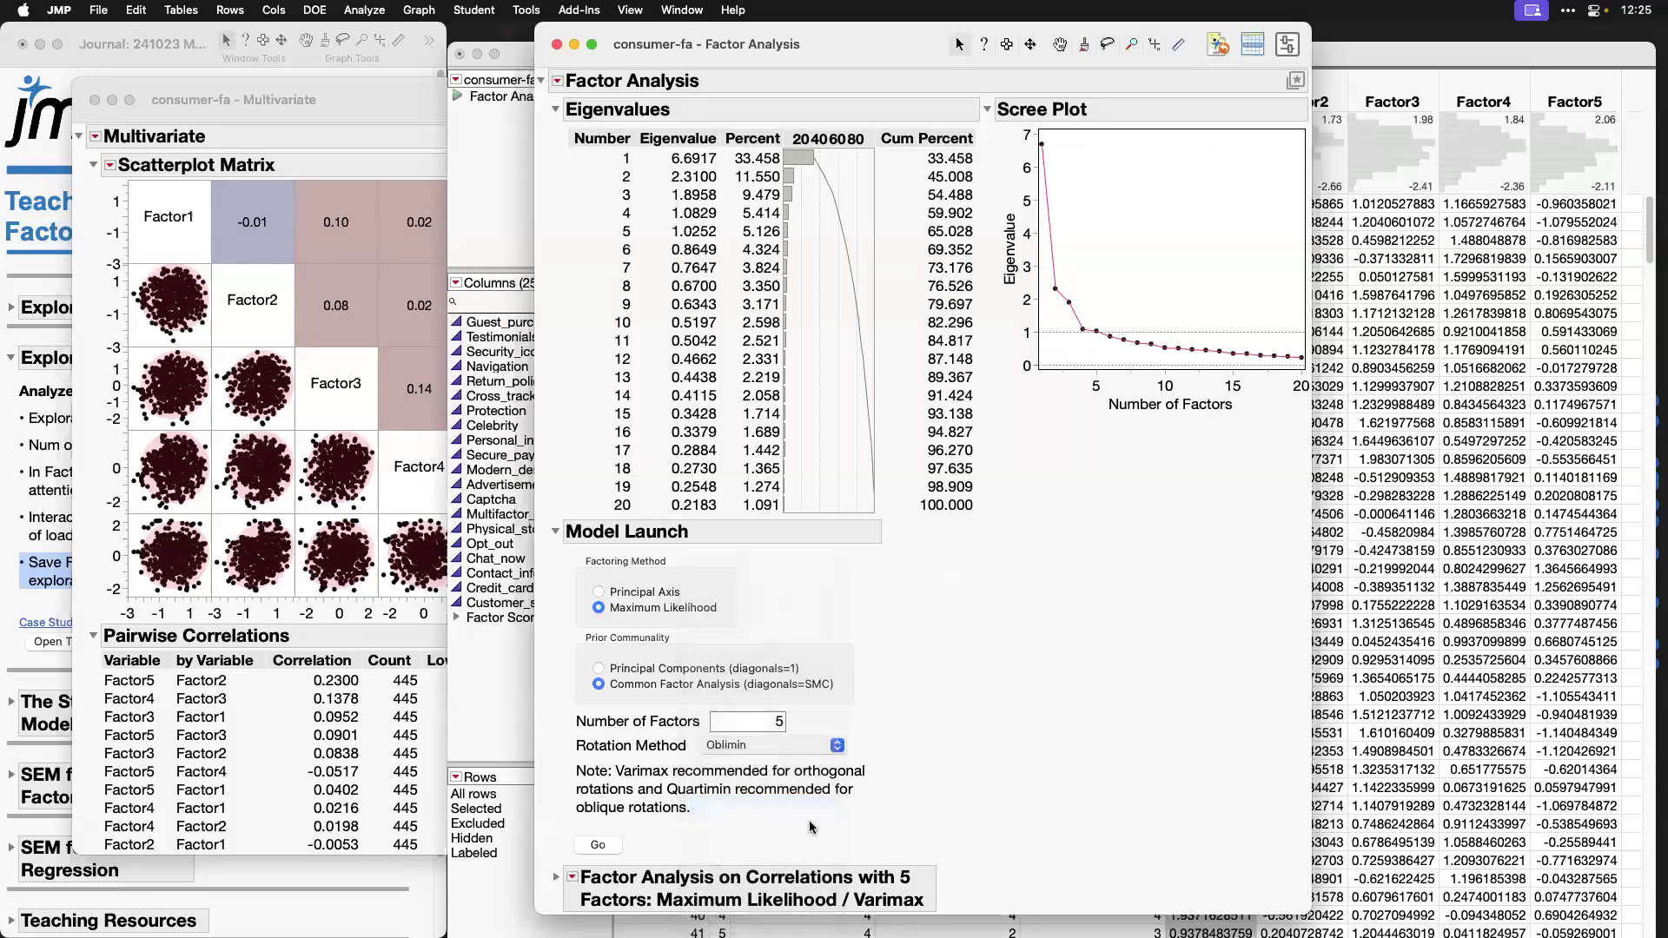
pyautogui.click(595, 845)
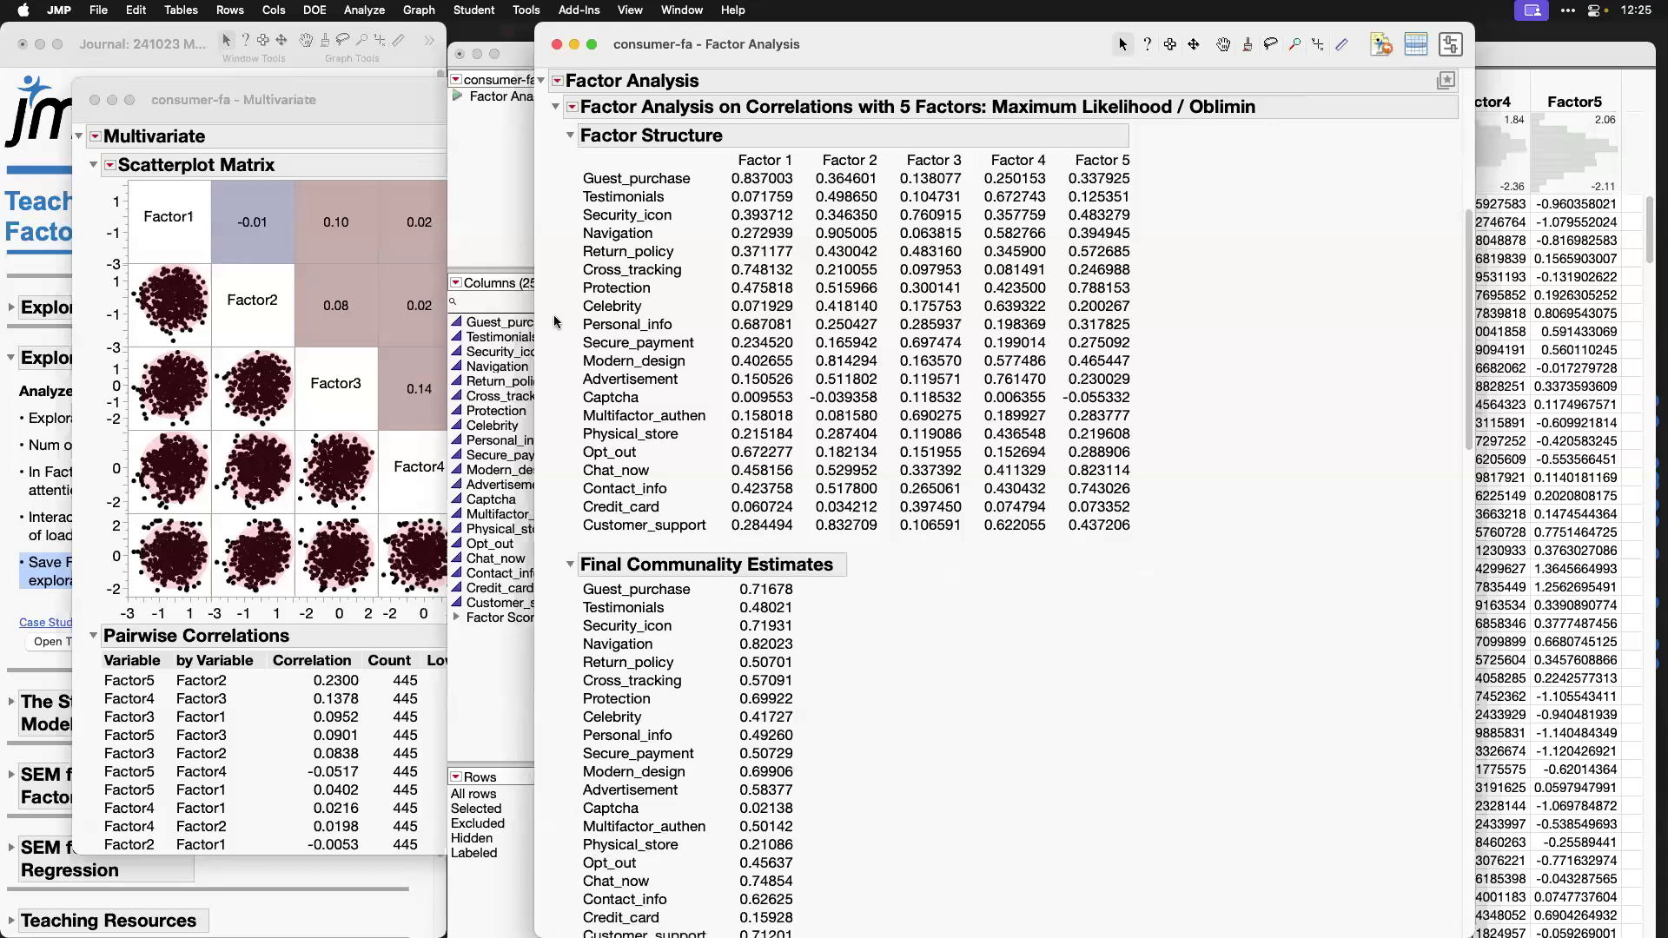
# Step: Save the factor scores of the 5-factor Oblimin fit and bring the consumer-fa data table to the front
pyautogui.click(573, 106)
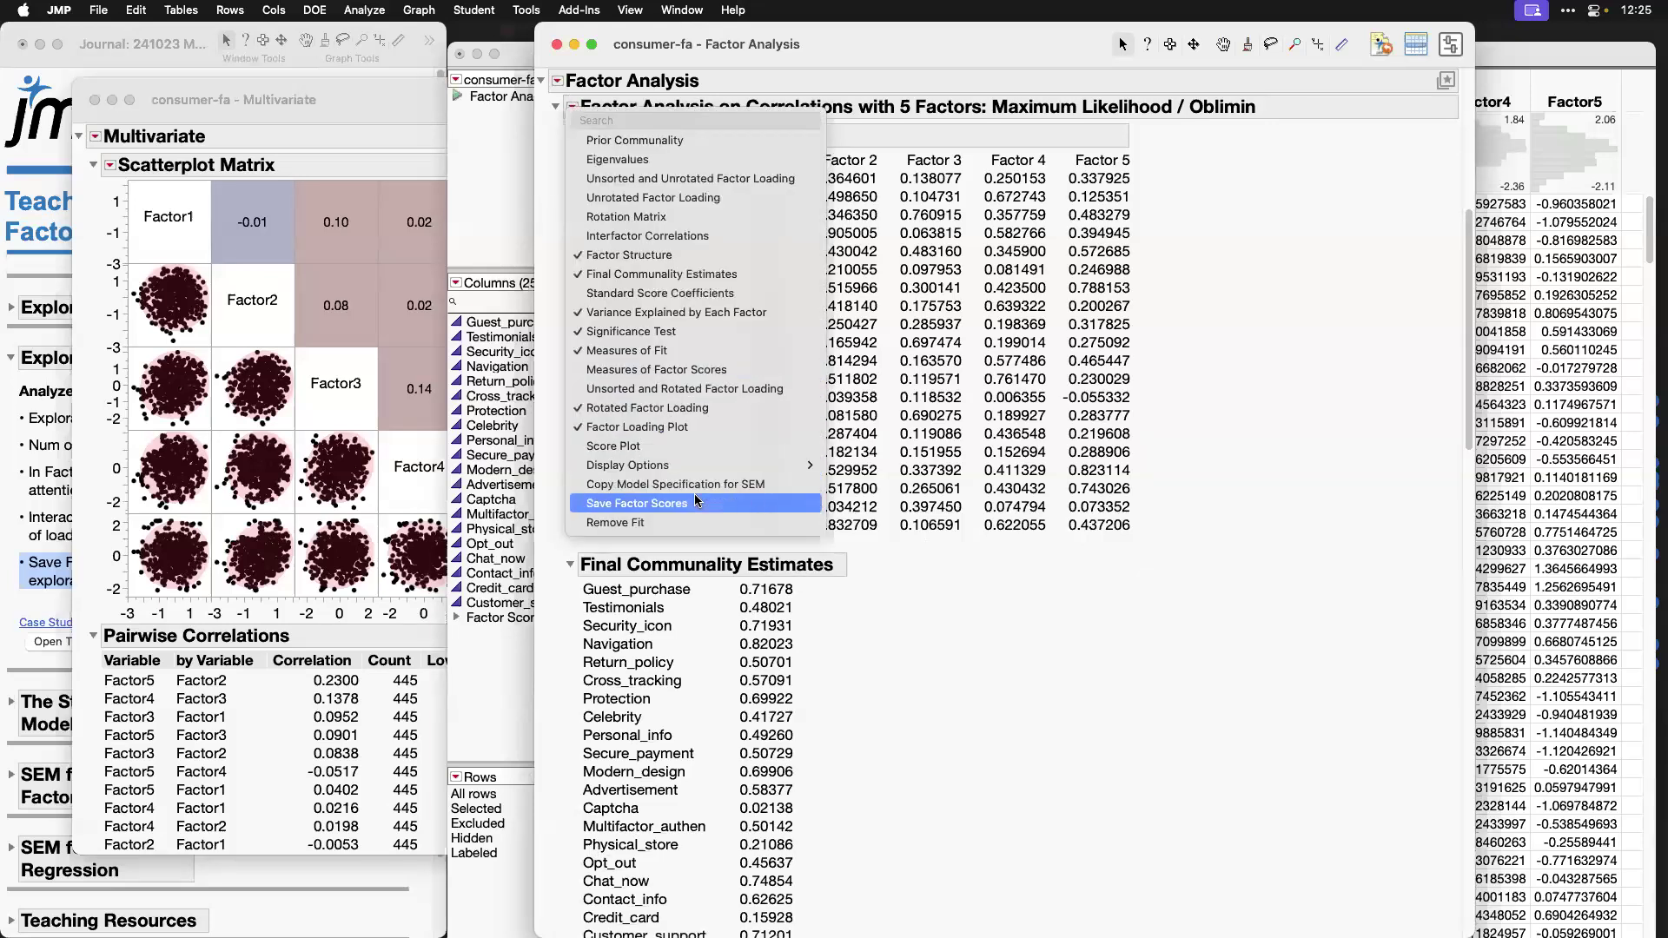
pyautogui.click(660, 502)
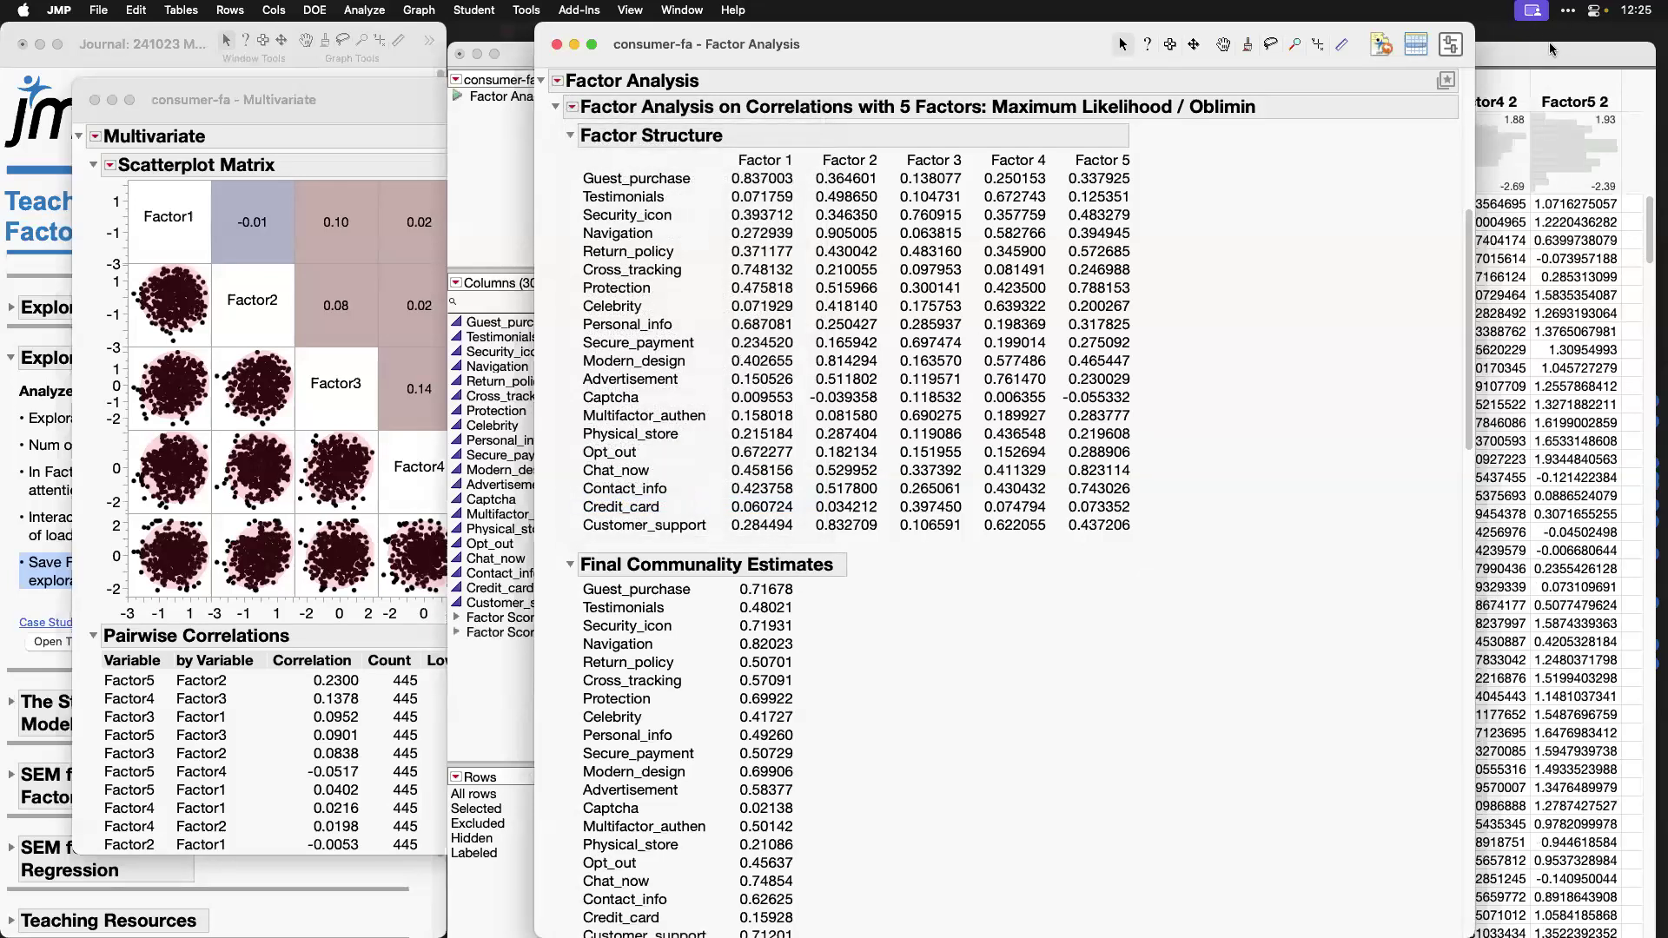
pyautogui.click(1550, 42)
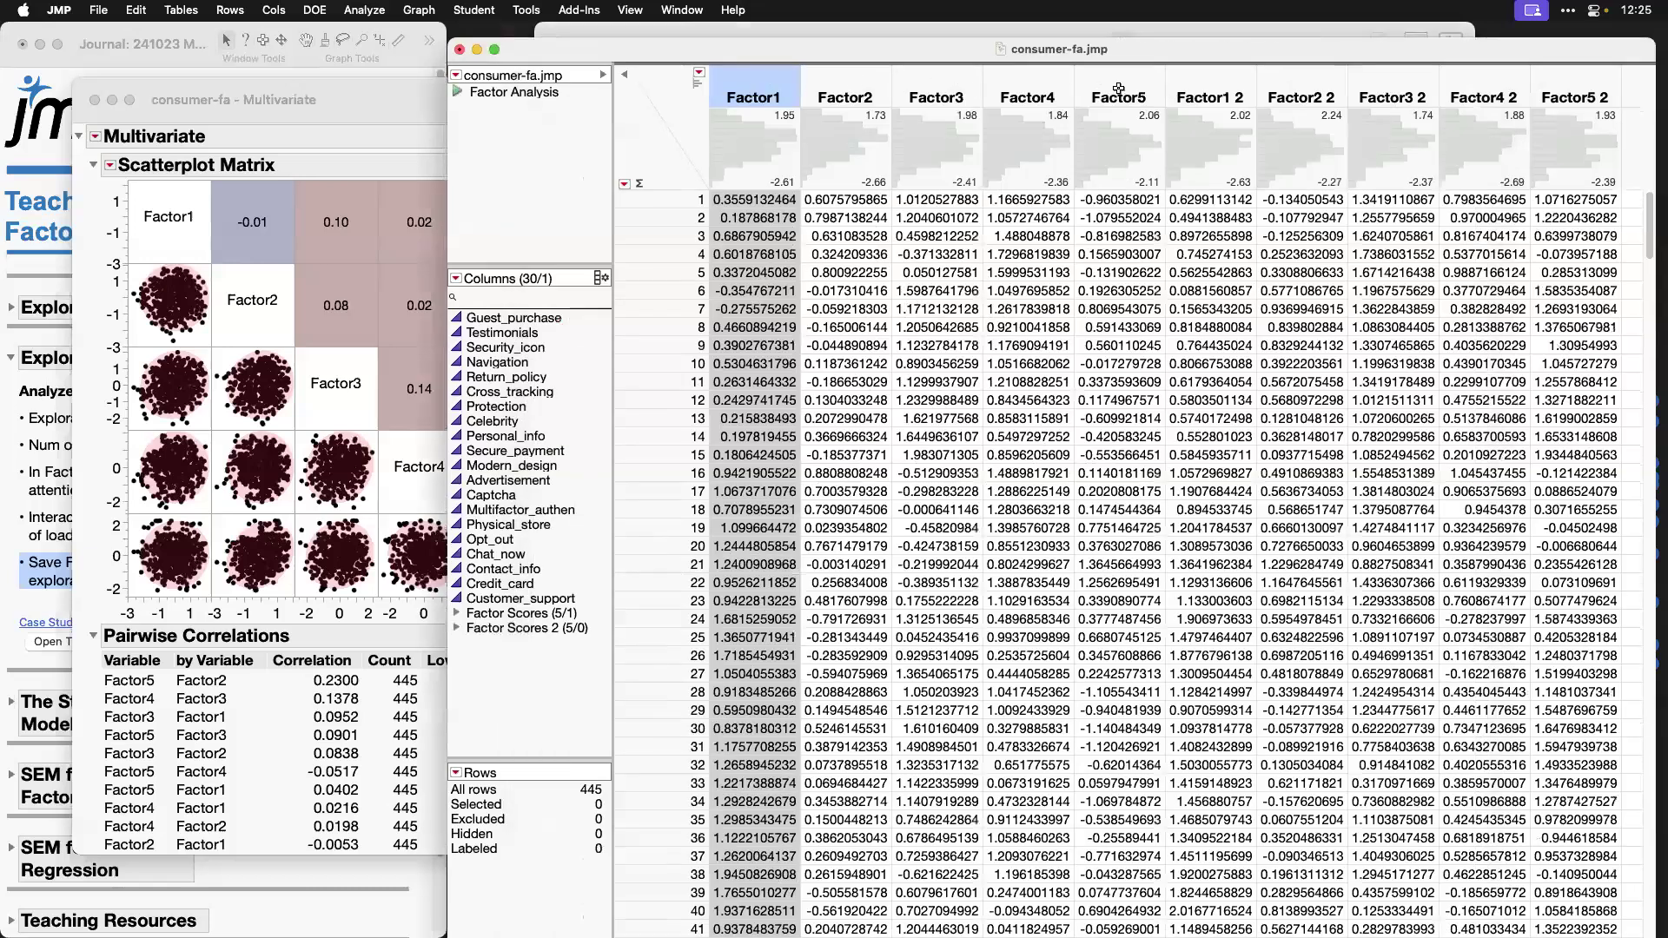
# Step: Run the Multivariate platform from the consumer-fa table with the Factor1 2 to Factor5 2 score columns as Y columns
pyautogui.keyDown('shift'); pyautogui.click(1124, 89); pyautogui.keyUp('shift')
pyautogui.moveTo(1225, 85); pyautogui.dragTo(1585, 81)
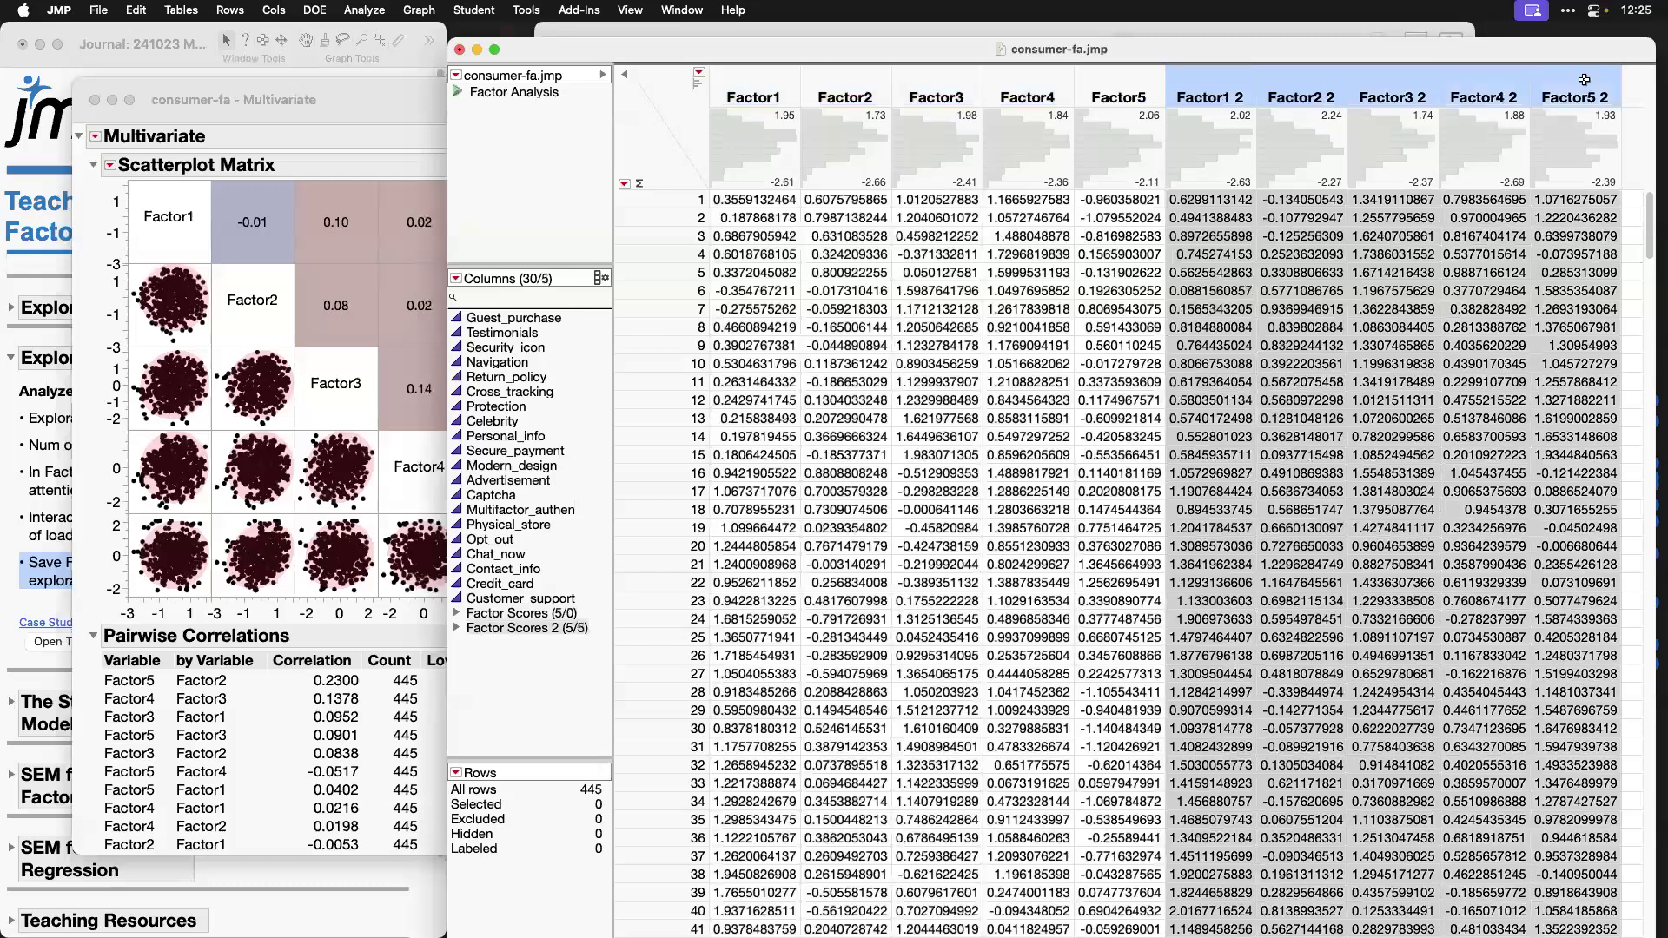
pyautogui.click(354, 9)
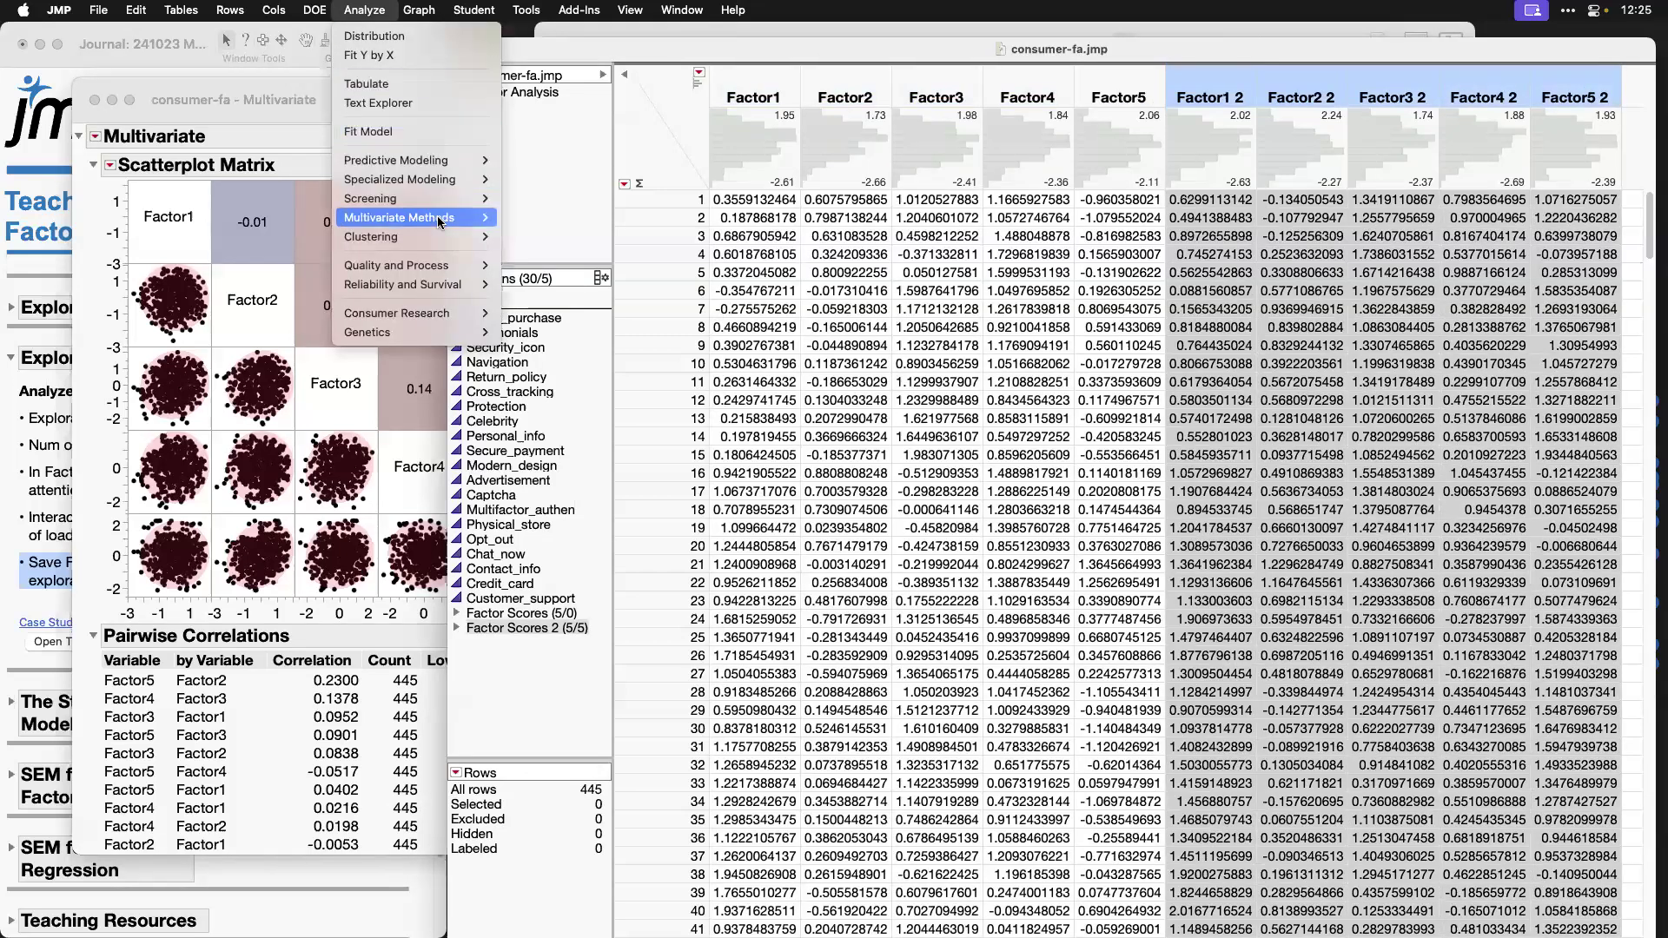
pyautogui.moveTo(449, 217)
pyautogui.click(555, 217)
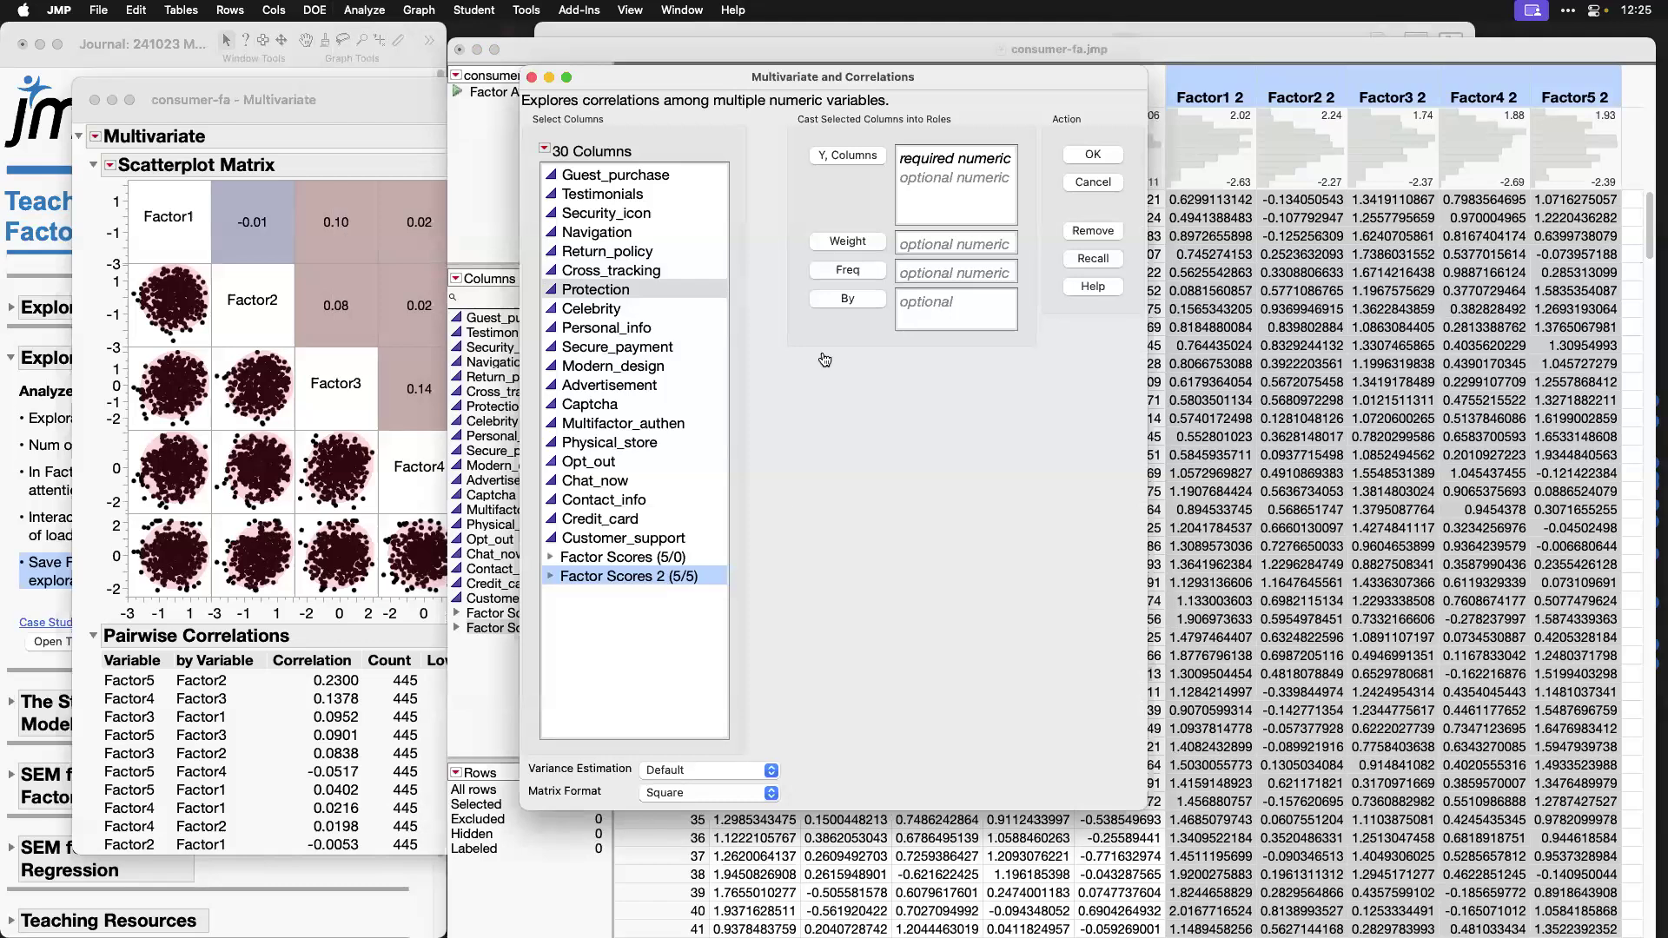
pyautogui.click(848, 162)
pyautogui.click(1093, 155)
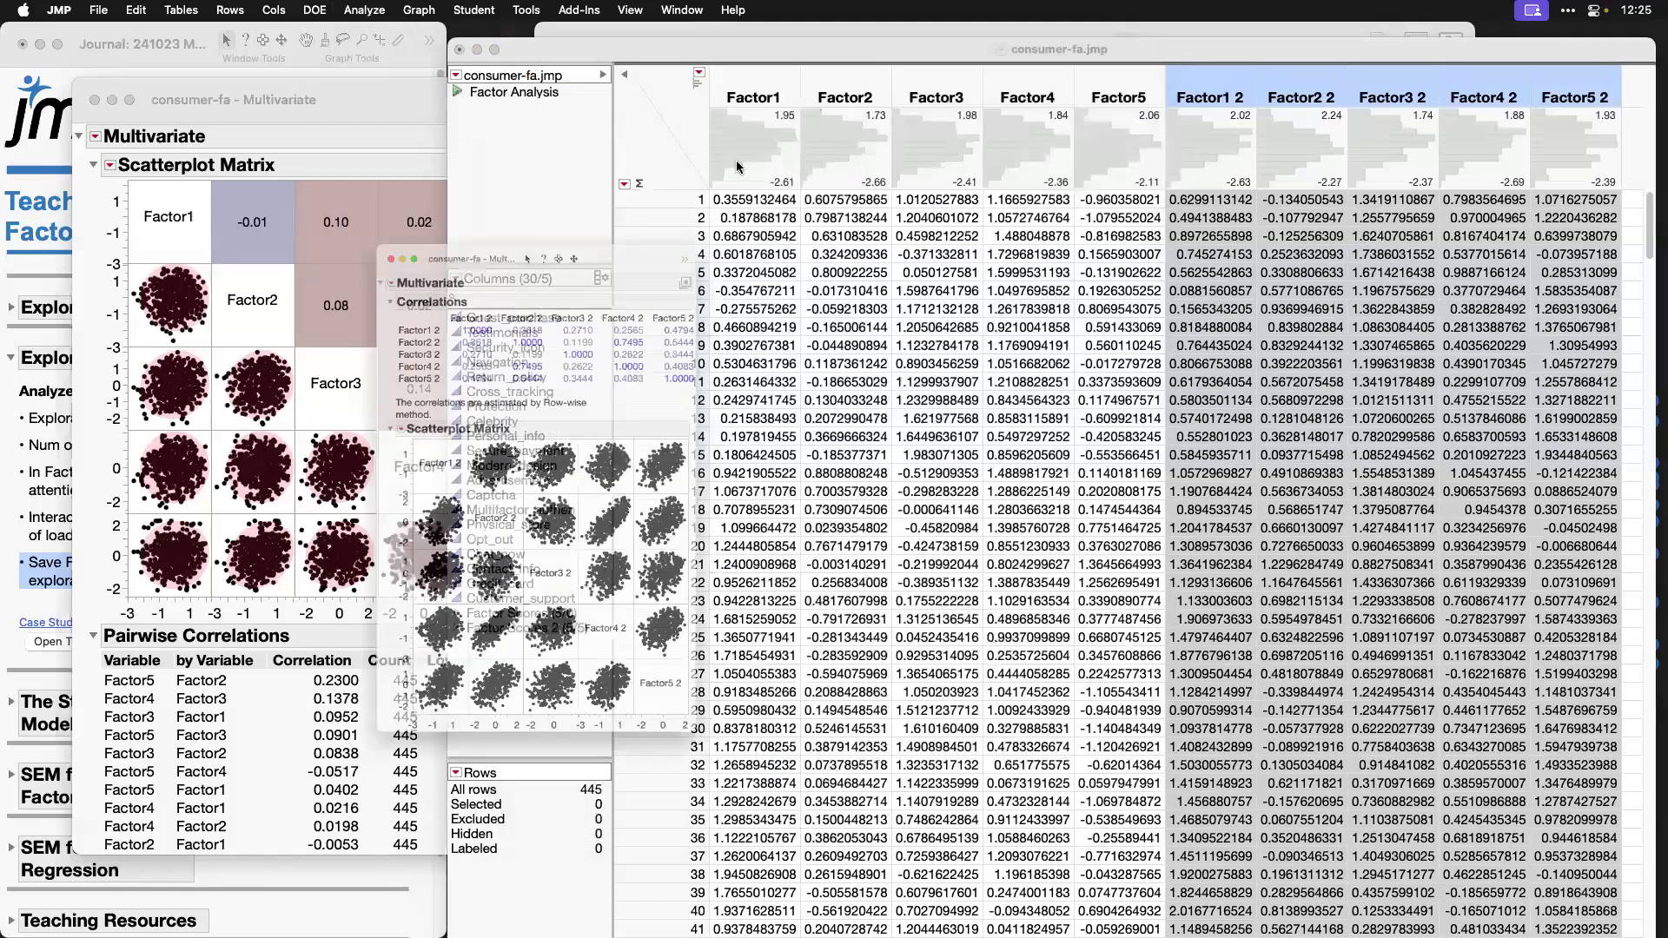
# Step: Apply the Heatmap and Pairwise preset to the new Multivariate report and place both Multivariate reports side by side
pyautogui.click(762, 184)
pyautogui.moveTo(843, 257)
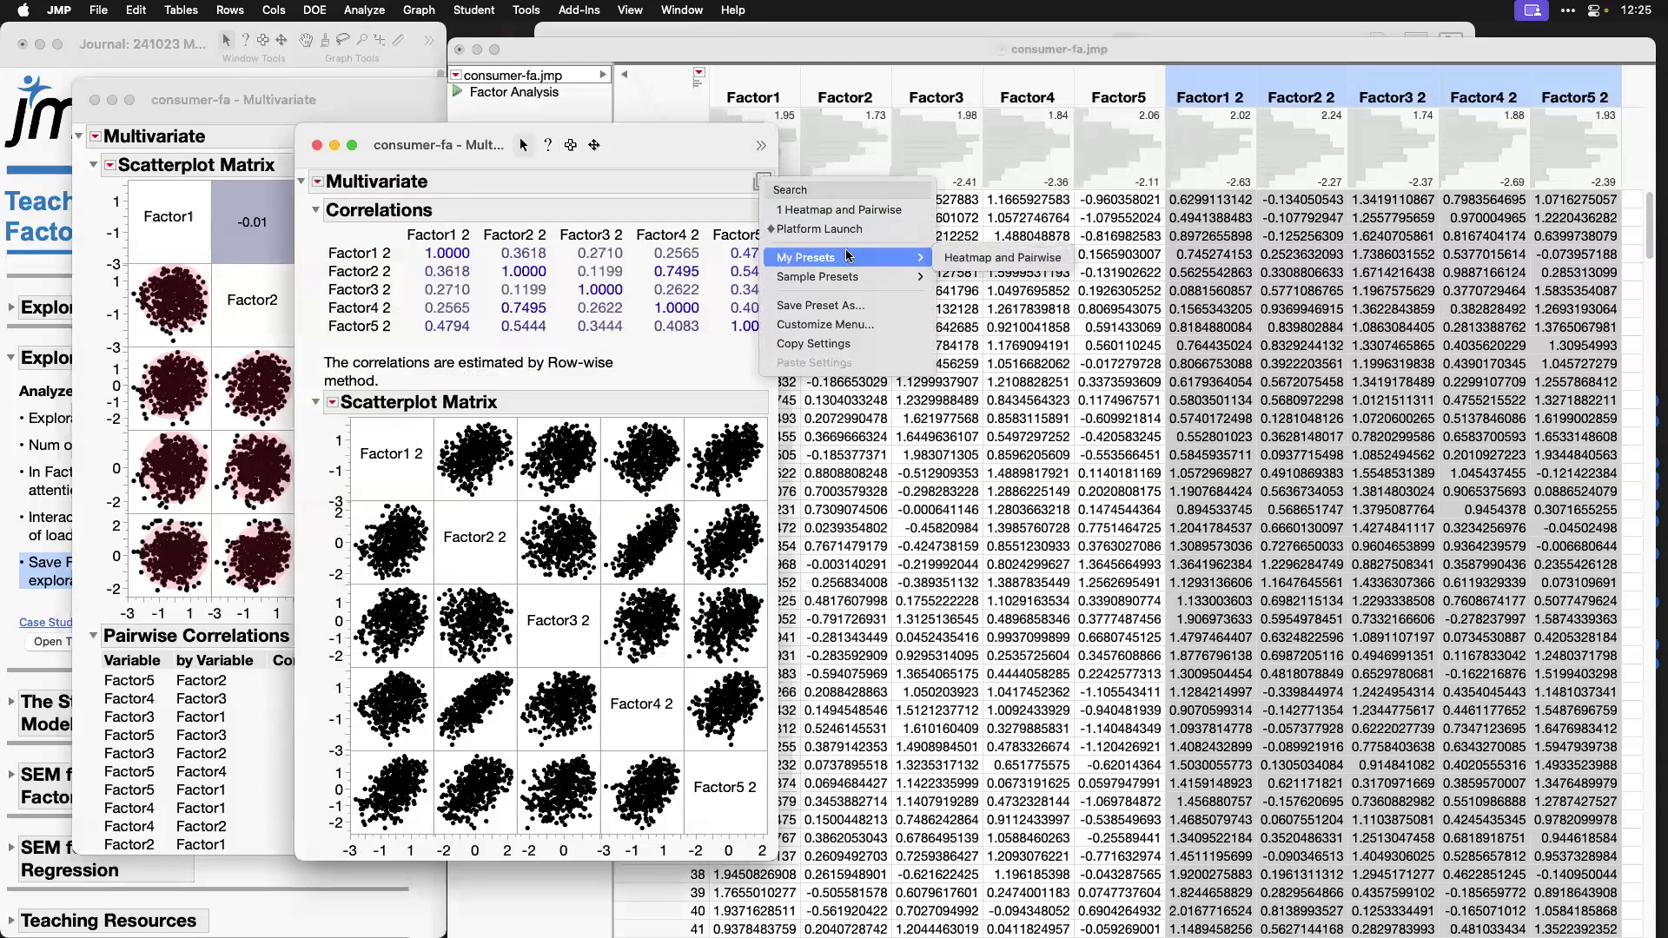
pyautogui.click(959, 258)
pyautogui.moveTo(556, 132); pyautogui.dragTo(1104, 52)
pyautogui.moveTo(322, 107); pyautogui.dragTo(265, 67)
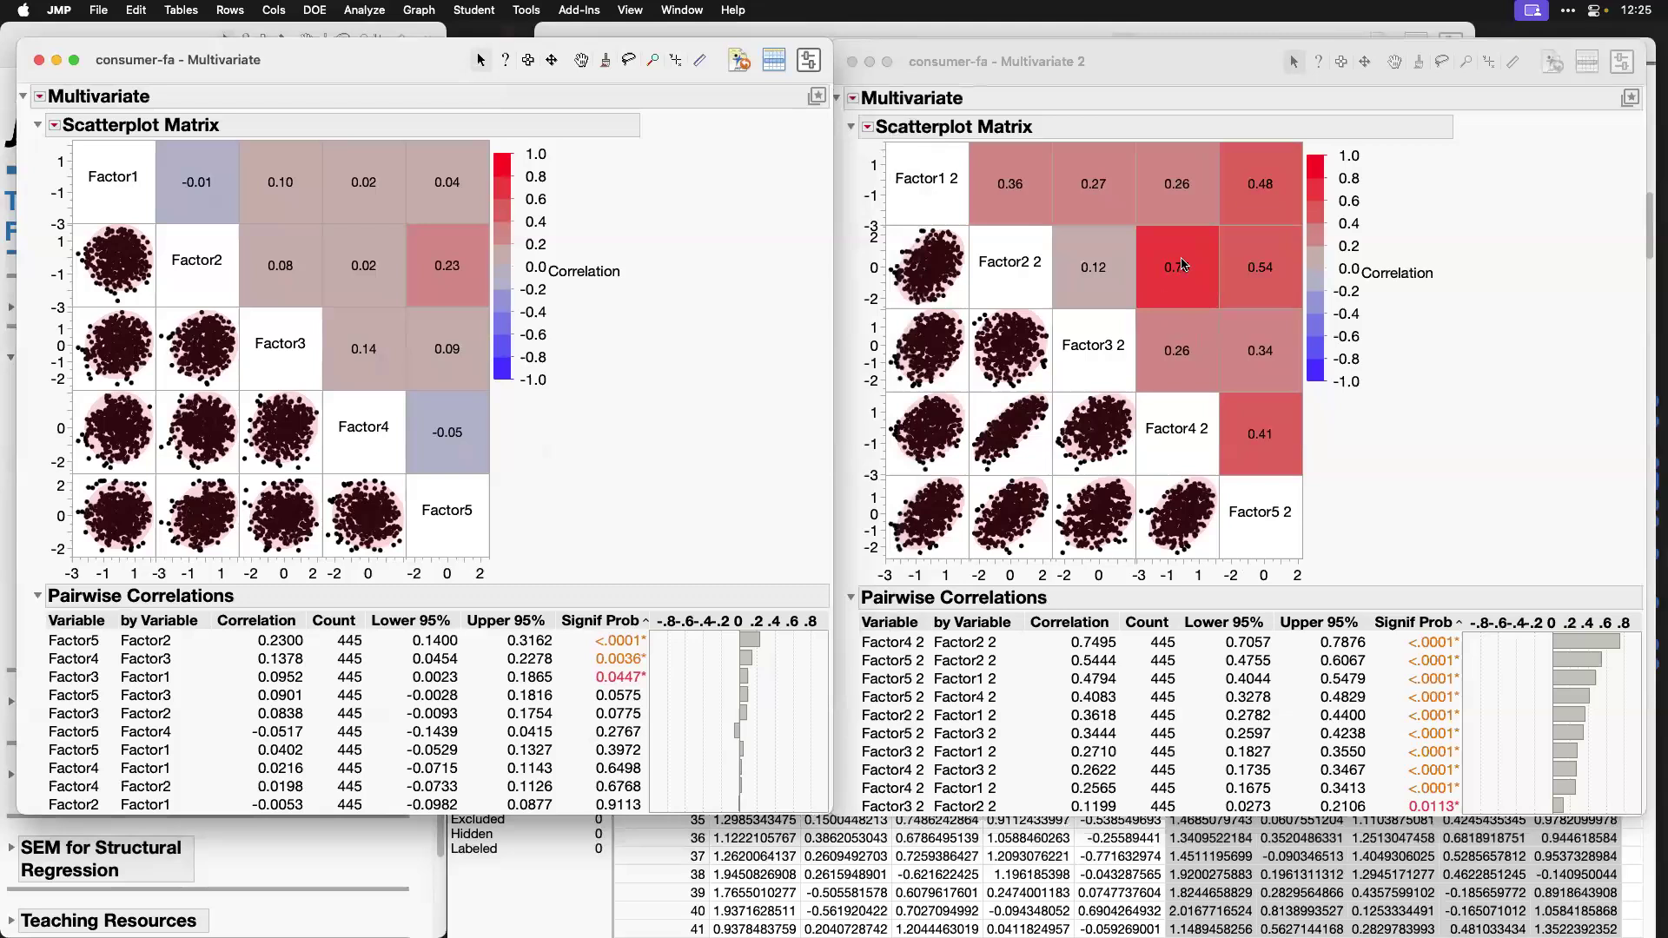
# Step: Mark the Factor2 2–Factor4 2 correlation cell and its matching scatterplot in the Oblimin scores report
pyautogui.moveTo(1131, 216)
pyautogui.mouseDown()
pyautogui.moveTo(1191, 310)
pyautogui.moveTo(1222, 313)
pyautogui.mouseUp()
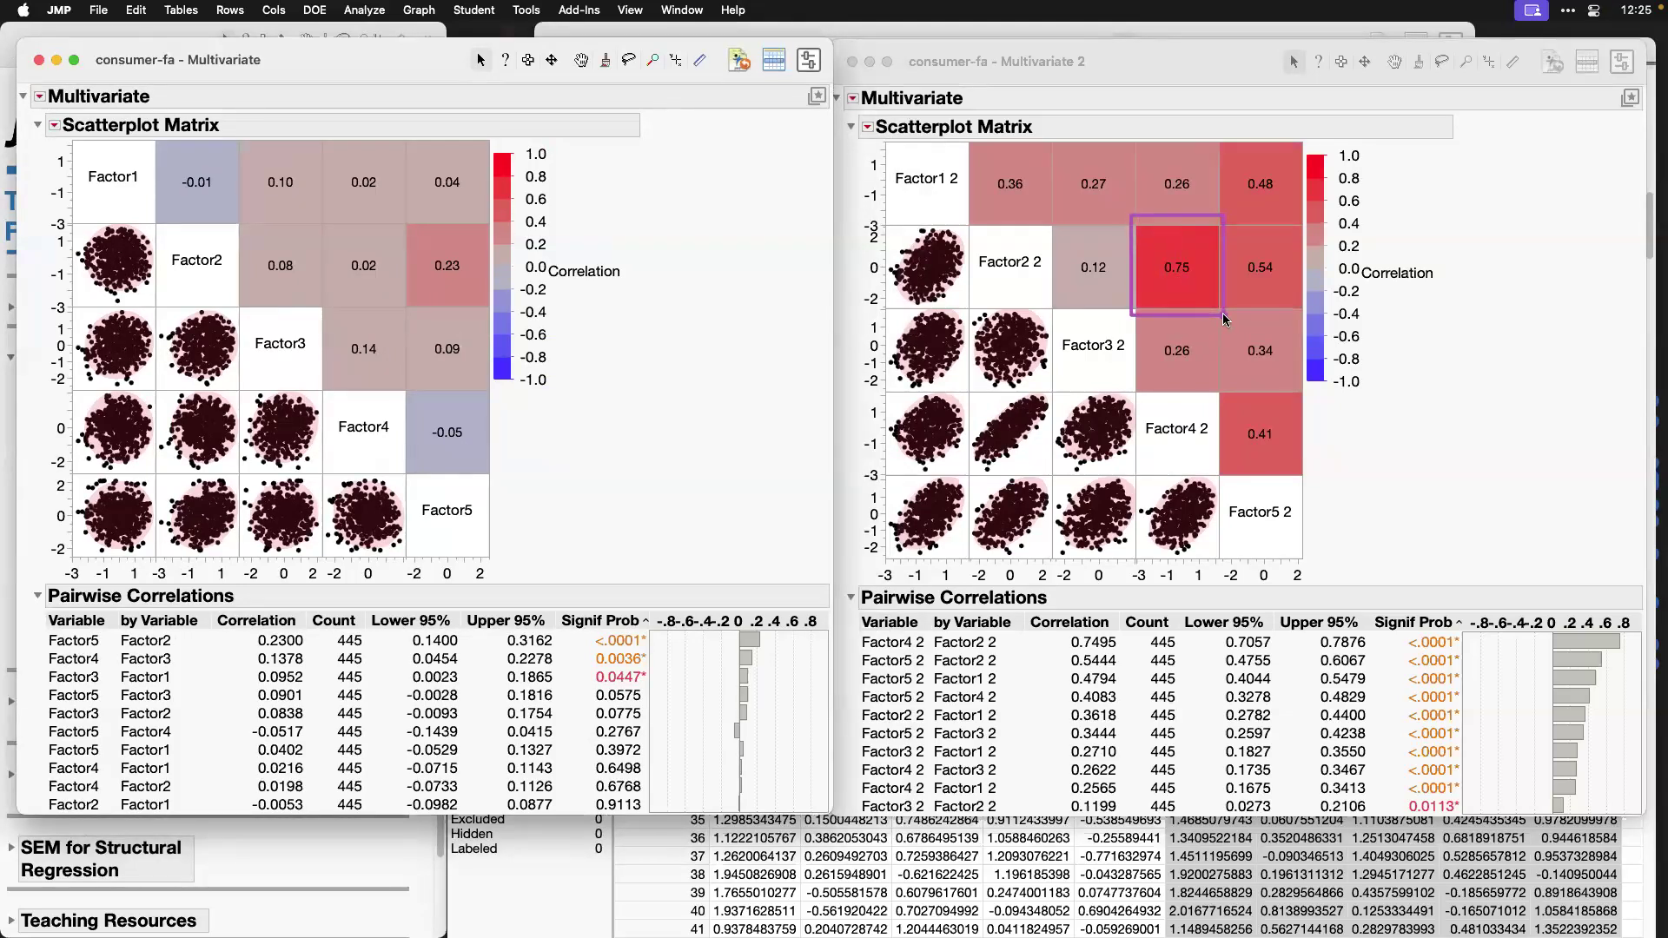
pyautogui.moveTo(962, 386); pyautogui.dragTo(1059, 481)
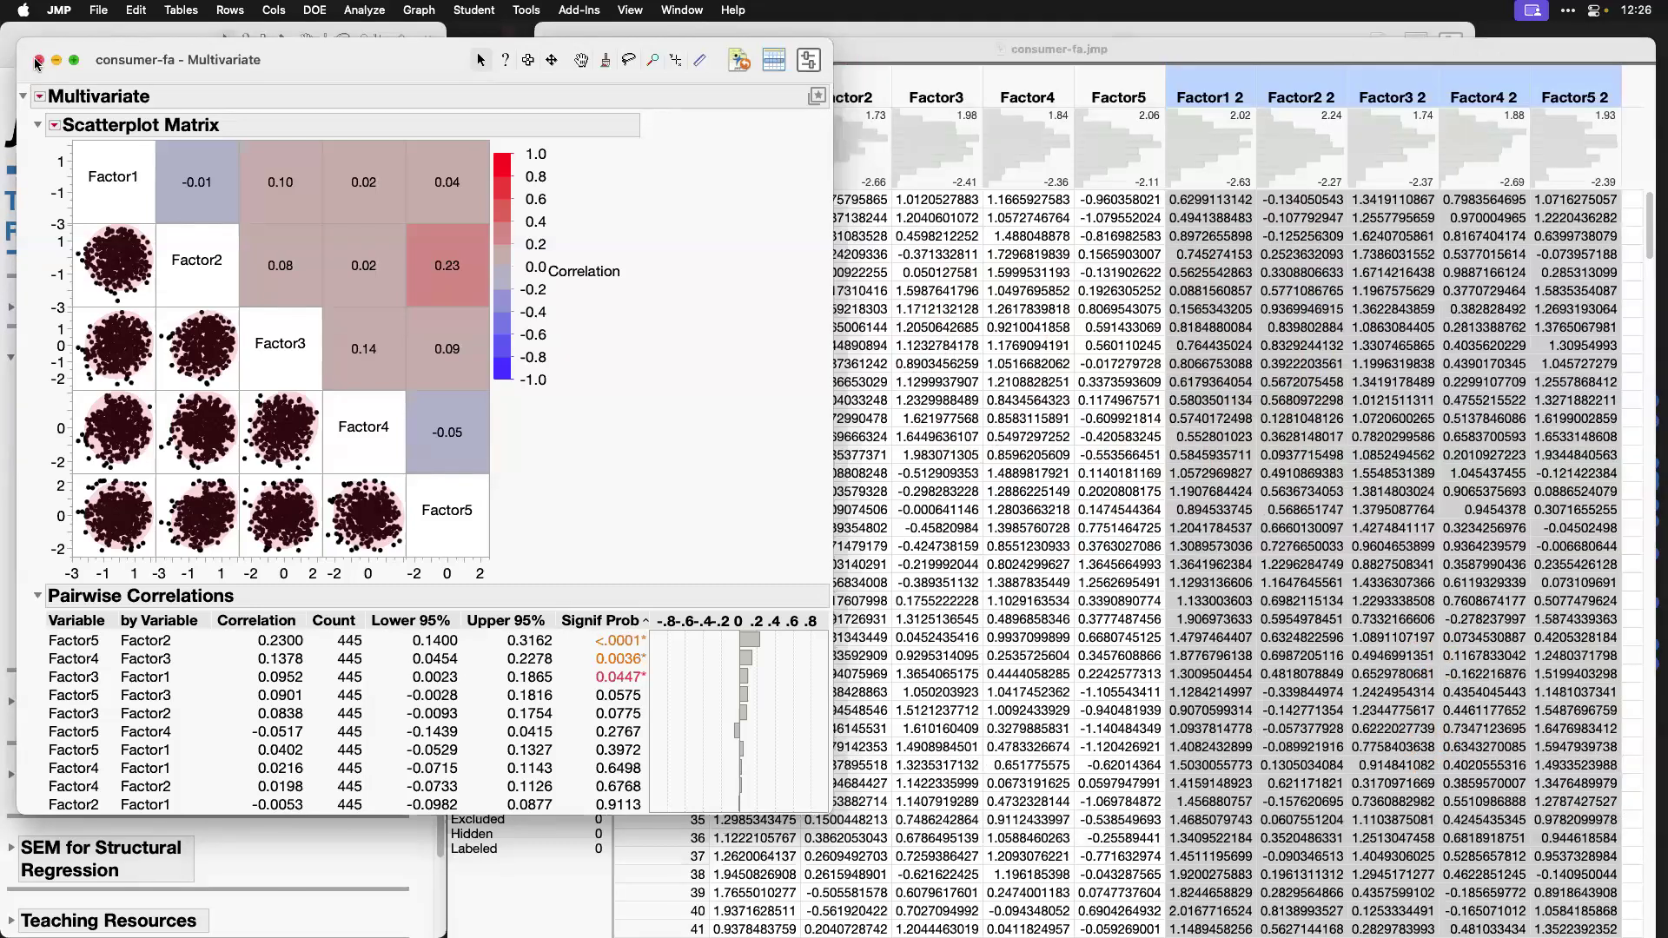
# Step: Close both Multivariate reports and show the Rotated Factor Loading table in the Factor Analysis report
pyautogui.click(39, 60)
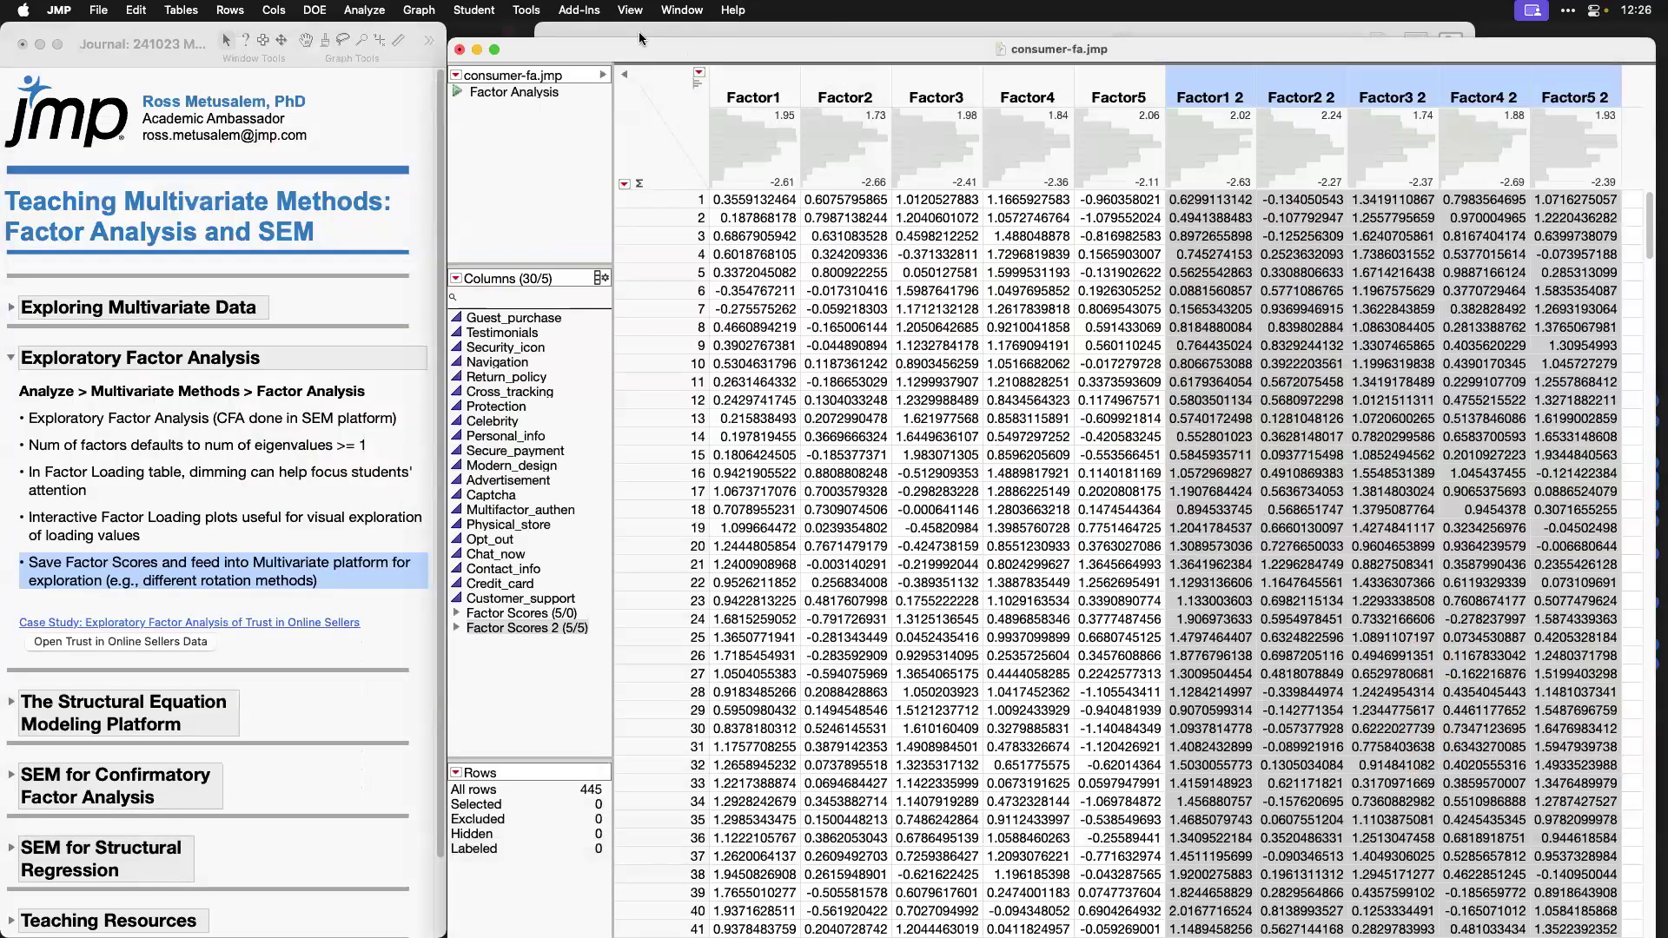
pyautogui.click(645, 30)
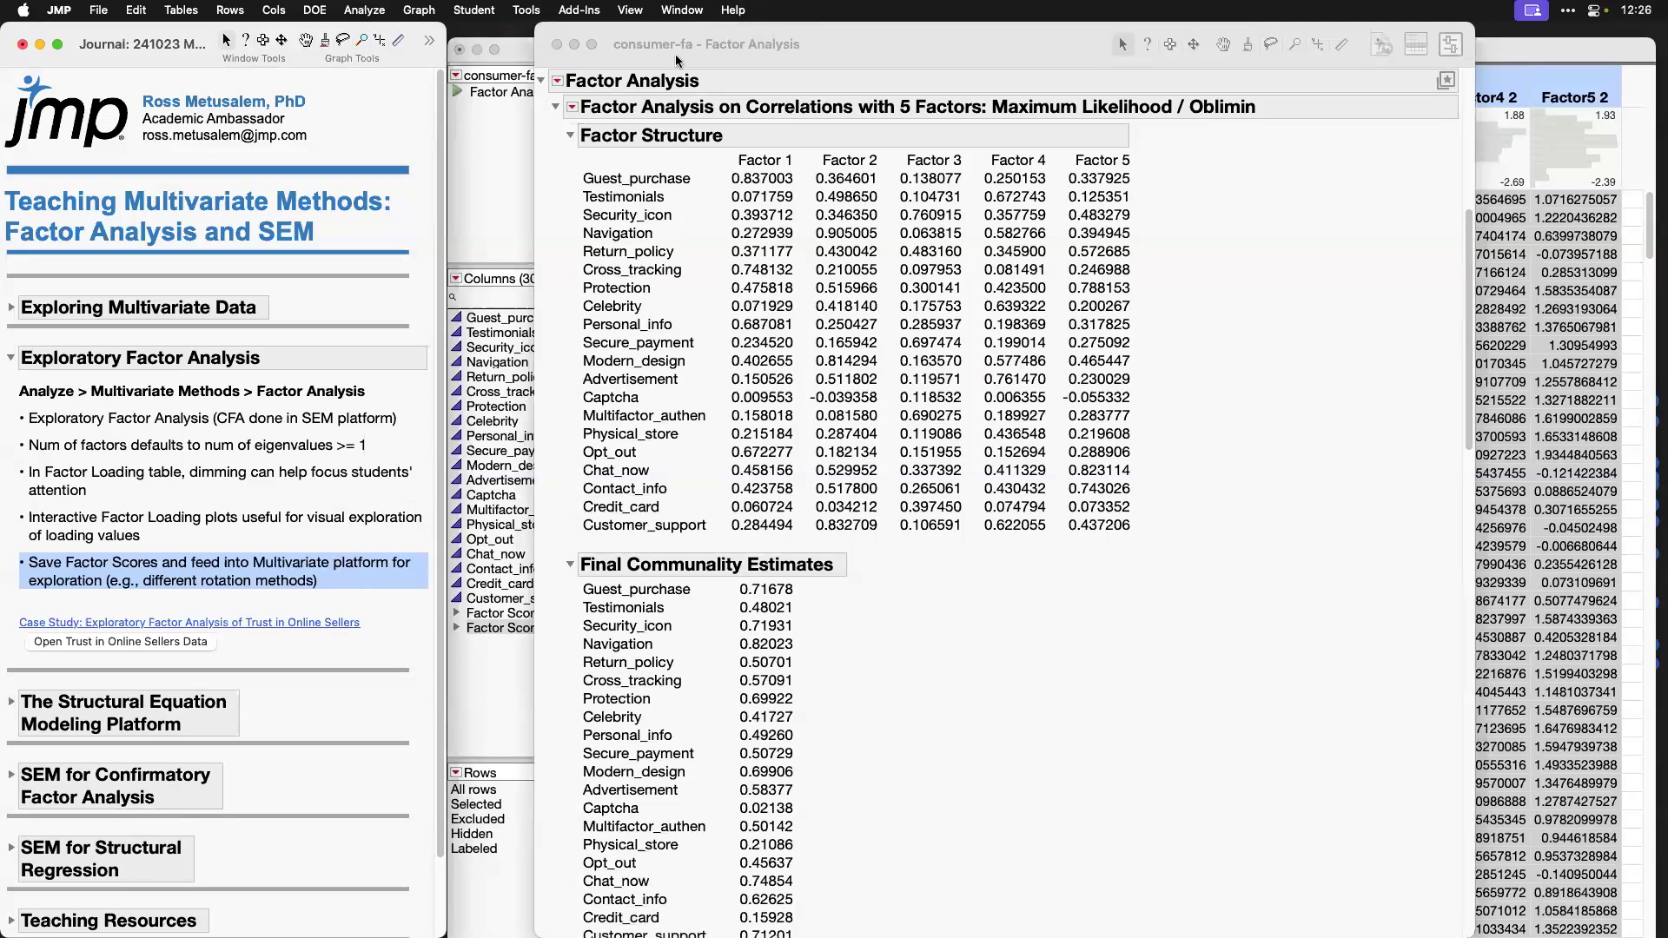
pyautogui.click(738, 55)
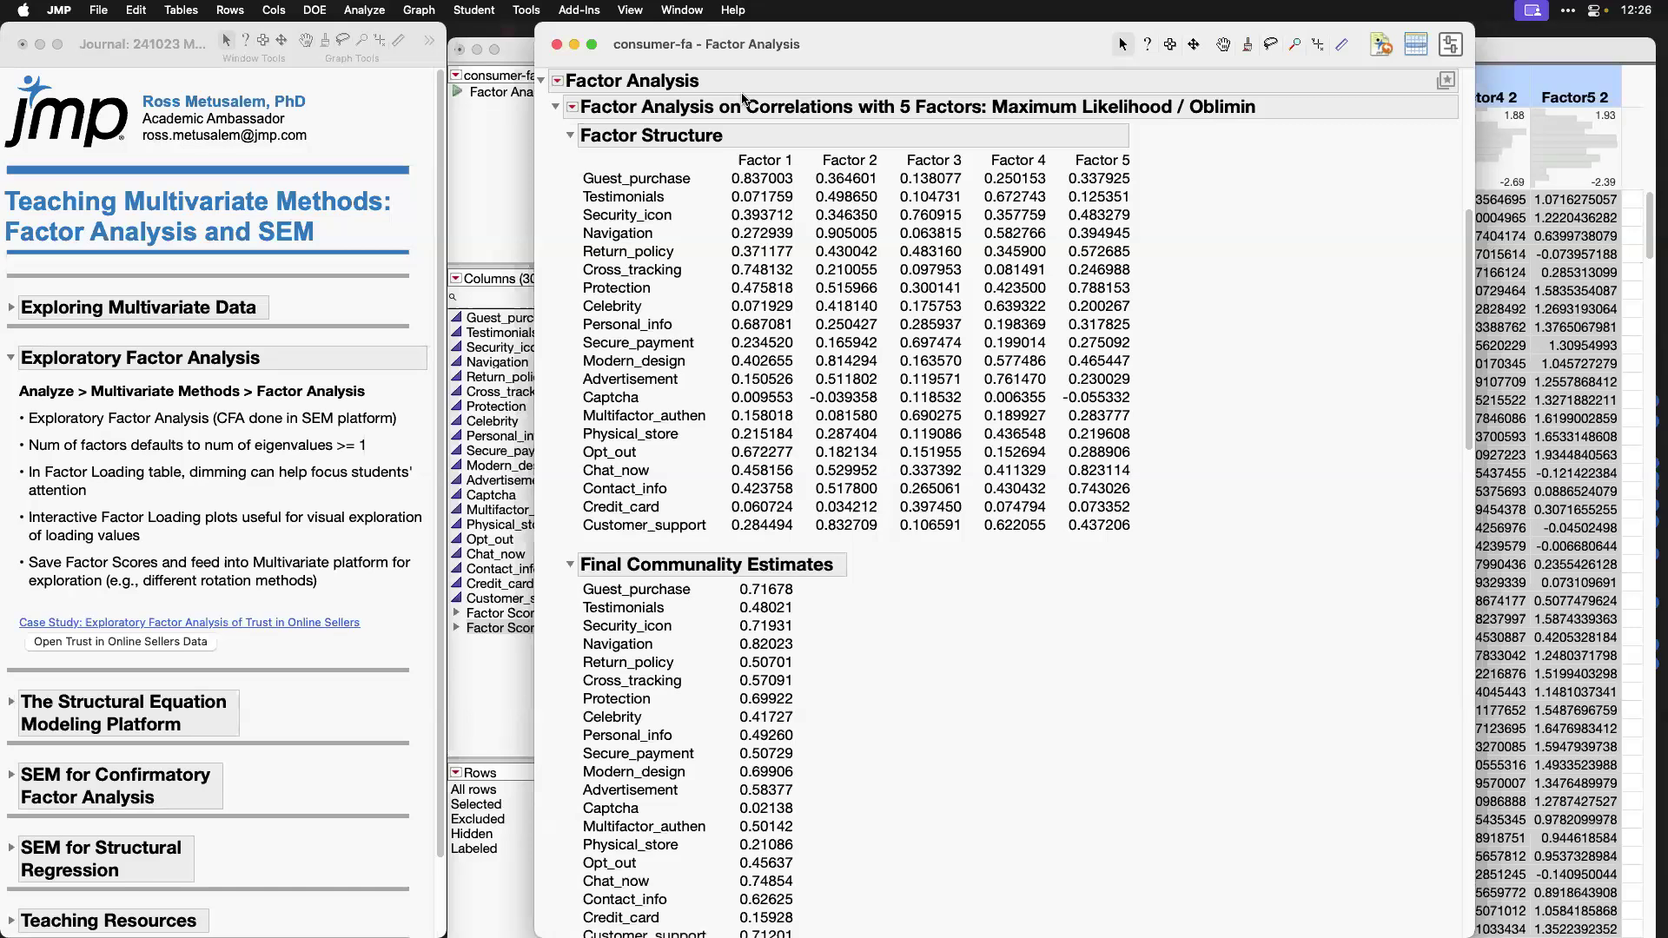
pyautogui.click(1581, 54)
pyautogui.click(881, 28)
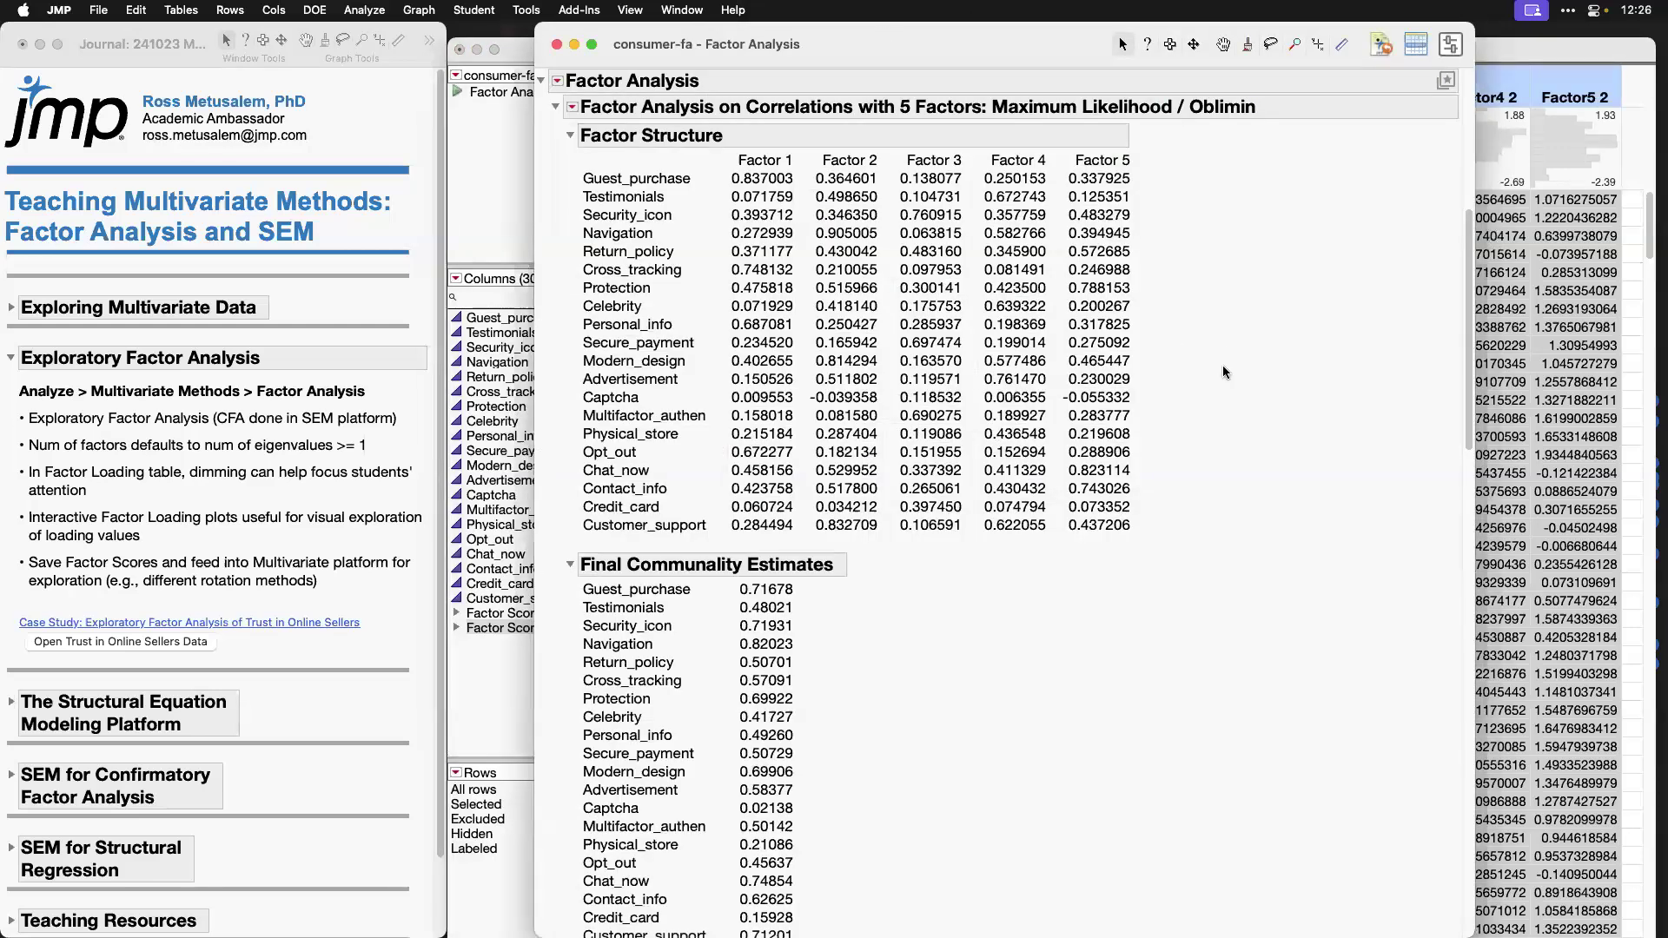
pyautogui.scroll(-15, 1223, 365)
pyautogui.scroll(1, 1061, 358)
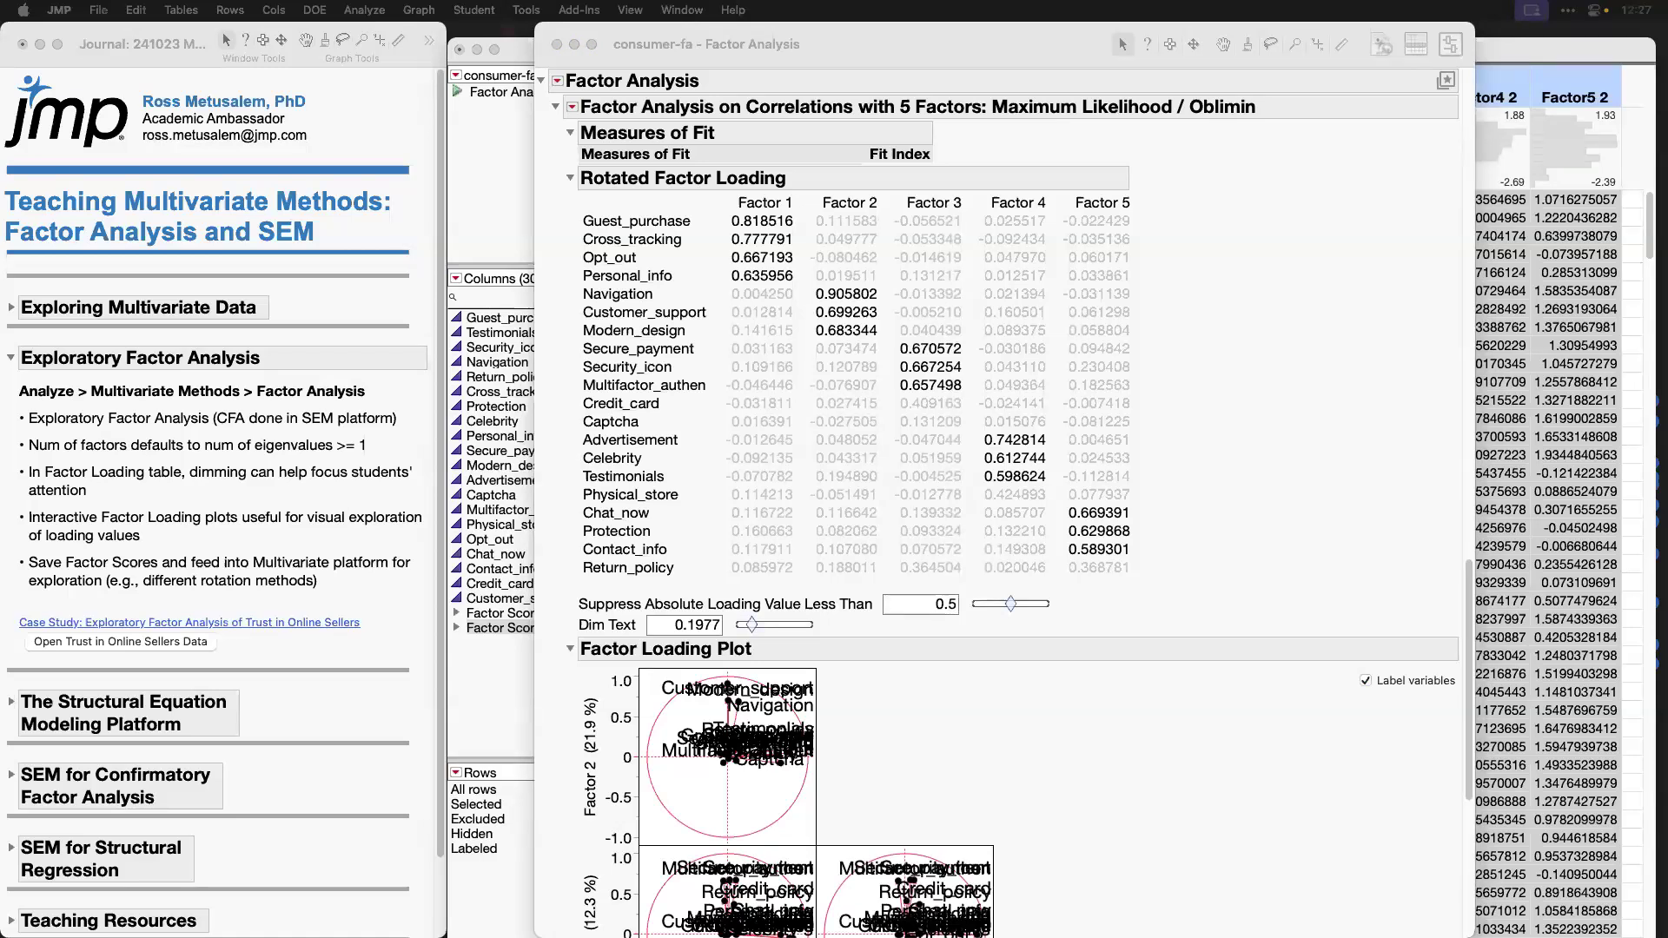
pyautogui.click(1272, 364)
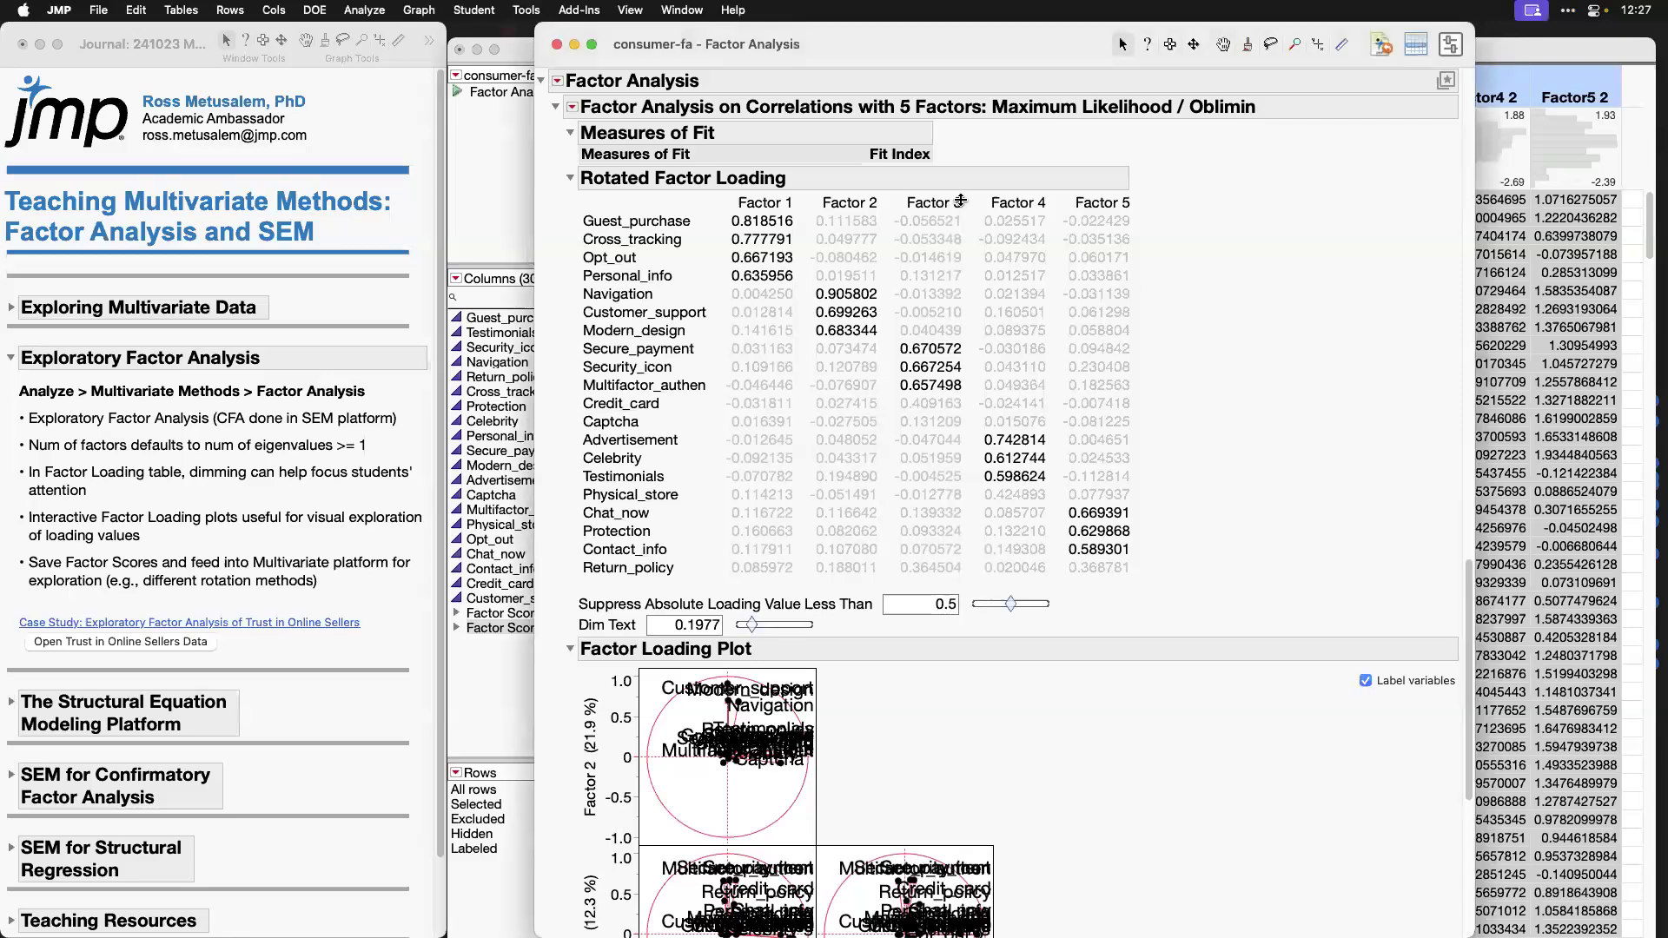
# Step: Open the Factor Analysis launch dialog, examine the available Variance Estimation methods, and cancel without running an analysis
pyautogui.click(373, 14)
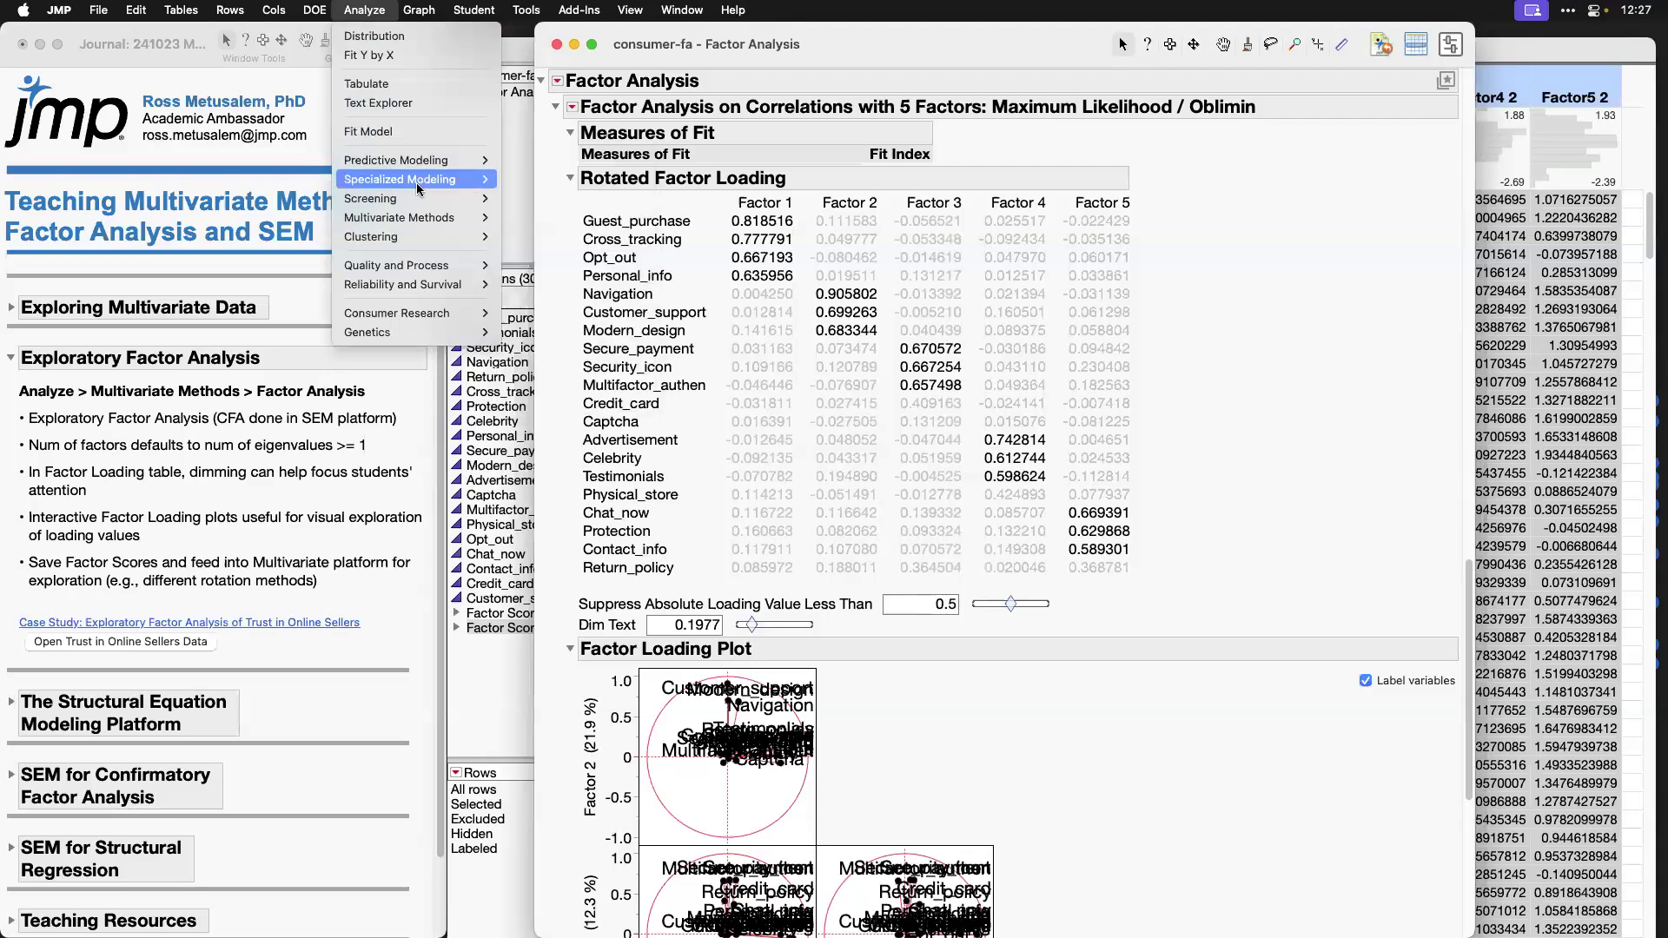
pyautogui.moveTo(415, 182)
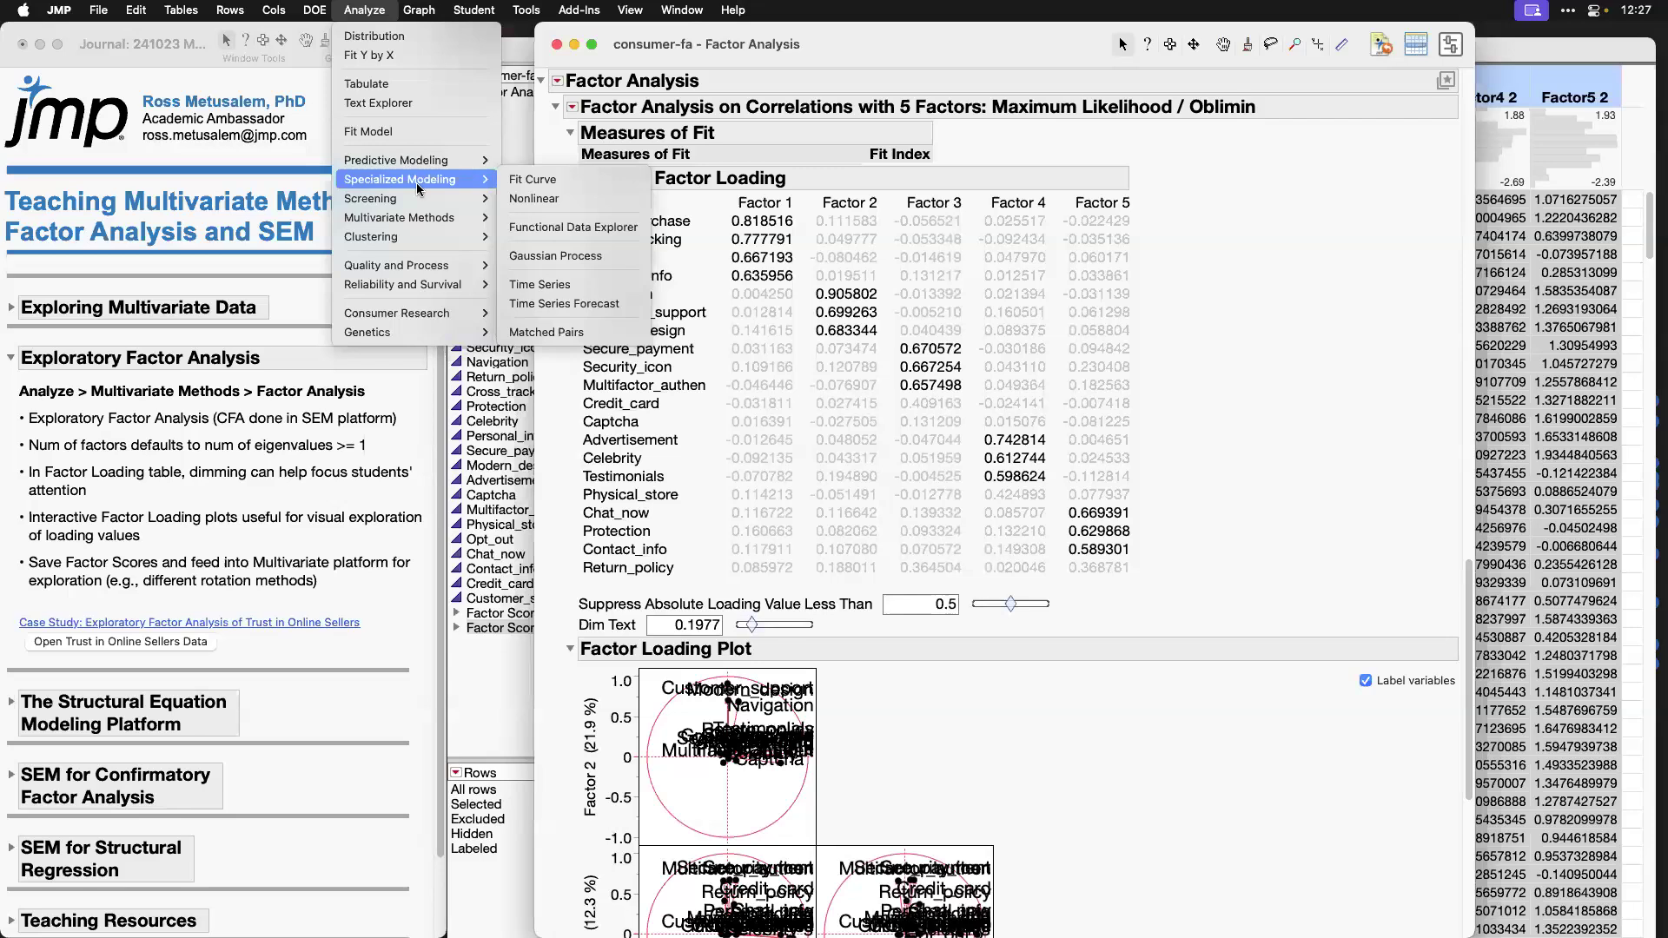
pyautogui.moveTo(445, 223)
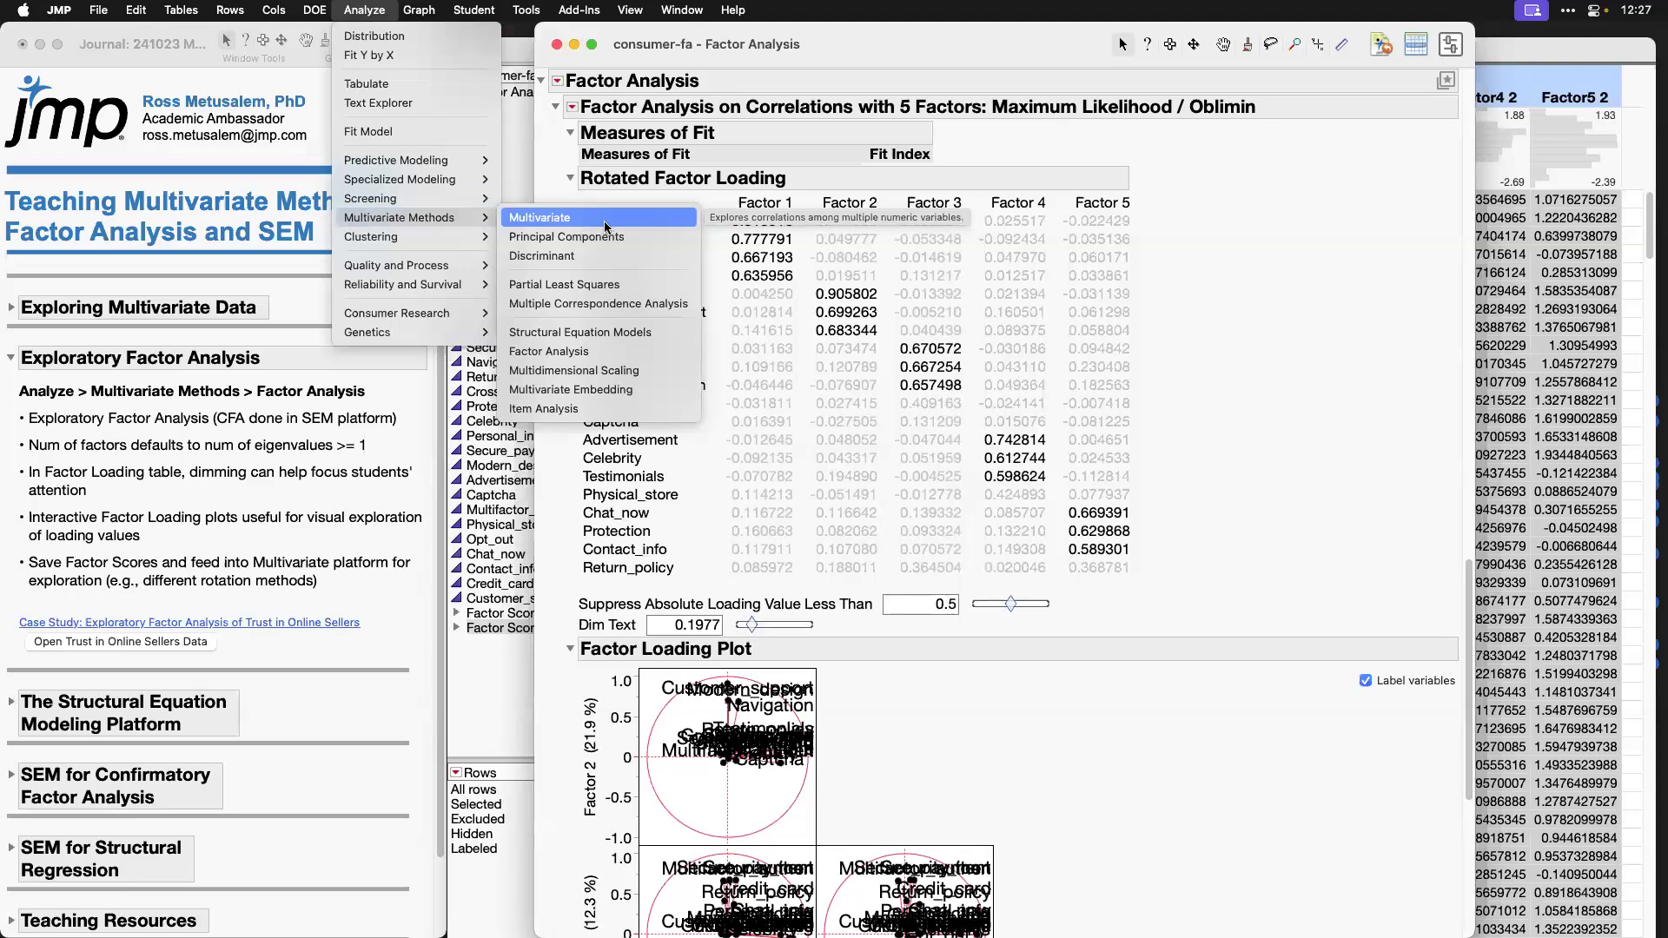
pyautogui.click(622, 351)
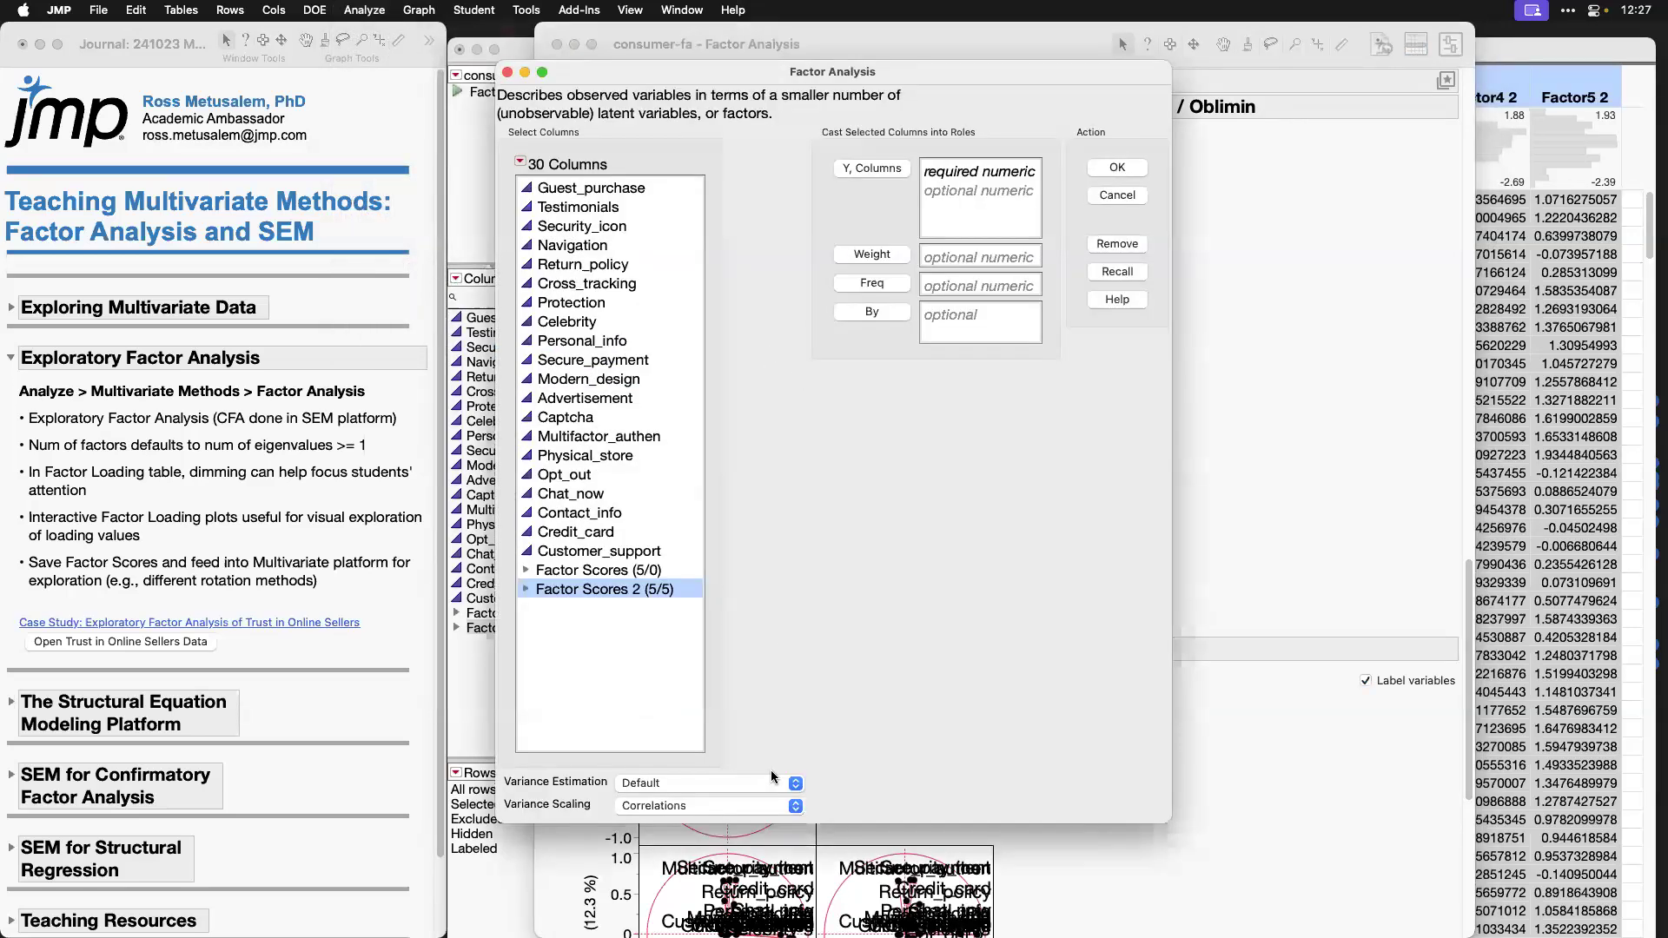
pyautogui.click(765, 786)
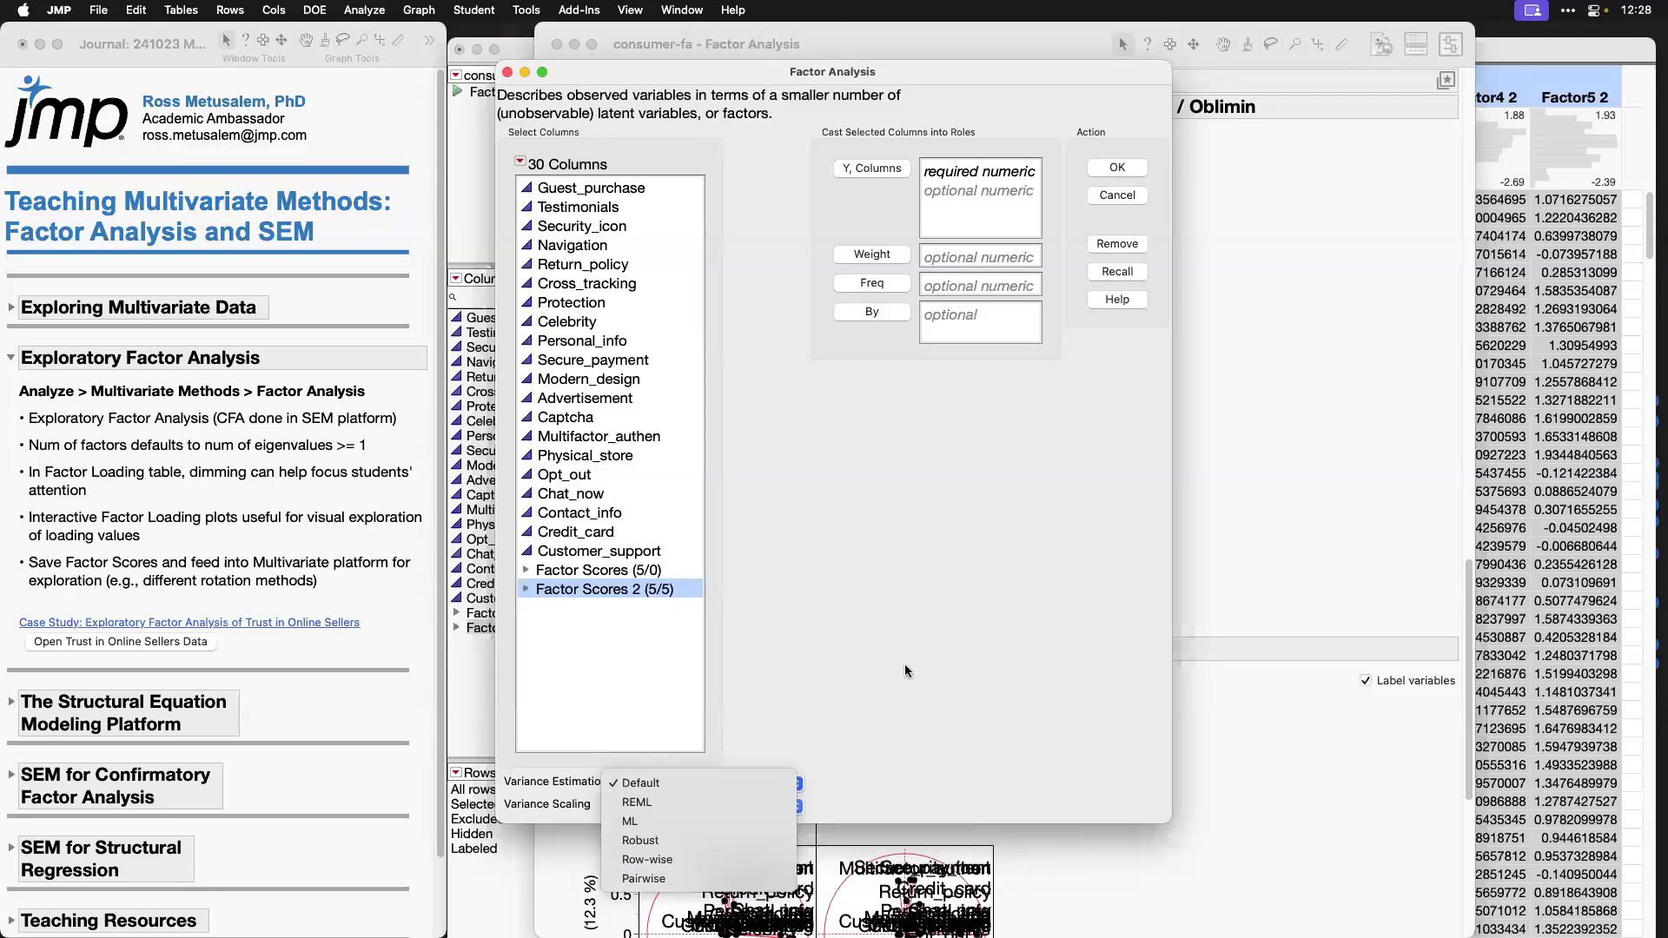
pyautogui.click(910, 621)
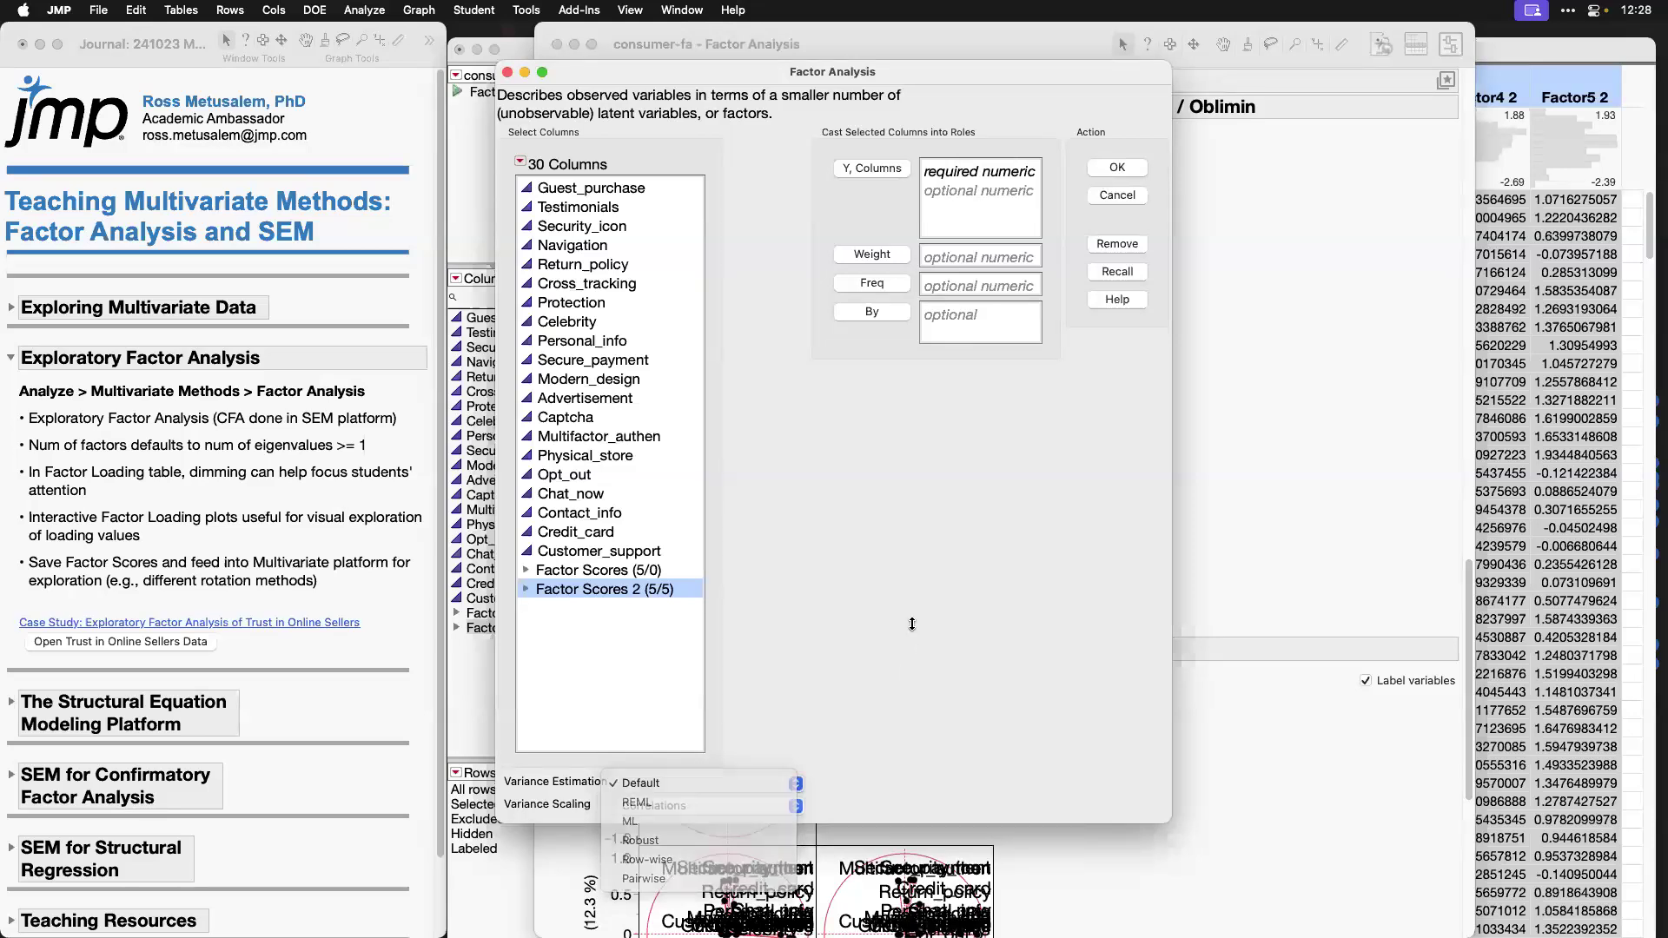
pyautogui.moveTo(888, 74); pyautogui.dragTo(998, 68)
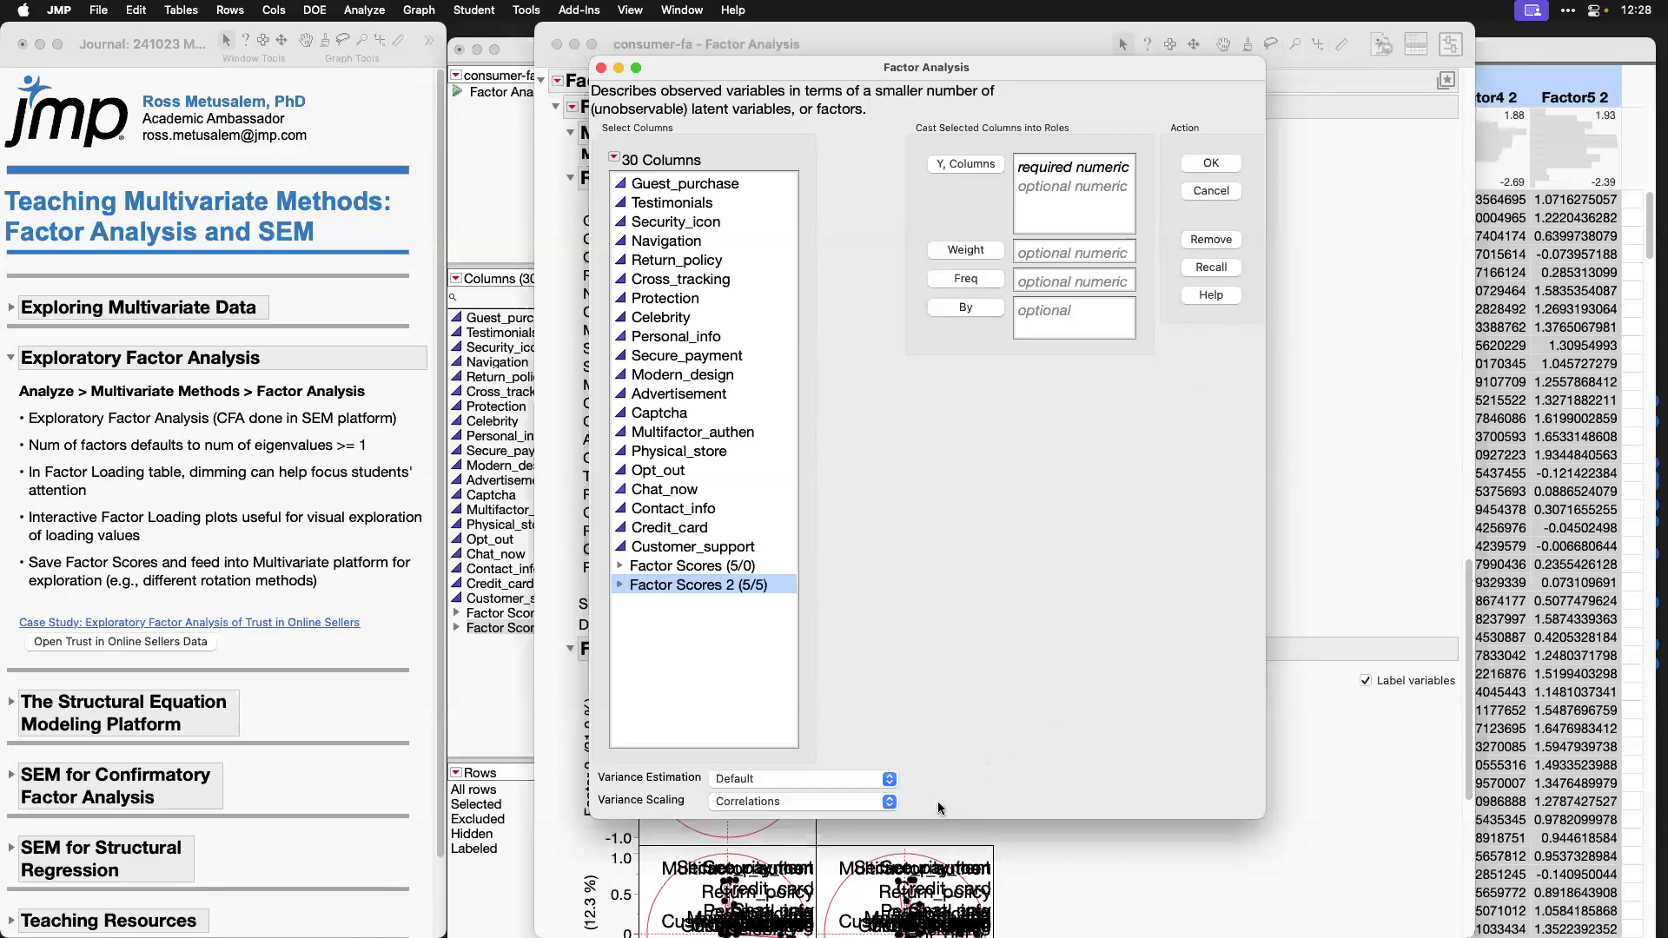
pyautogui.click(879, 786)
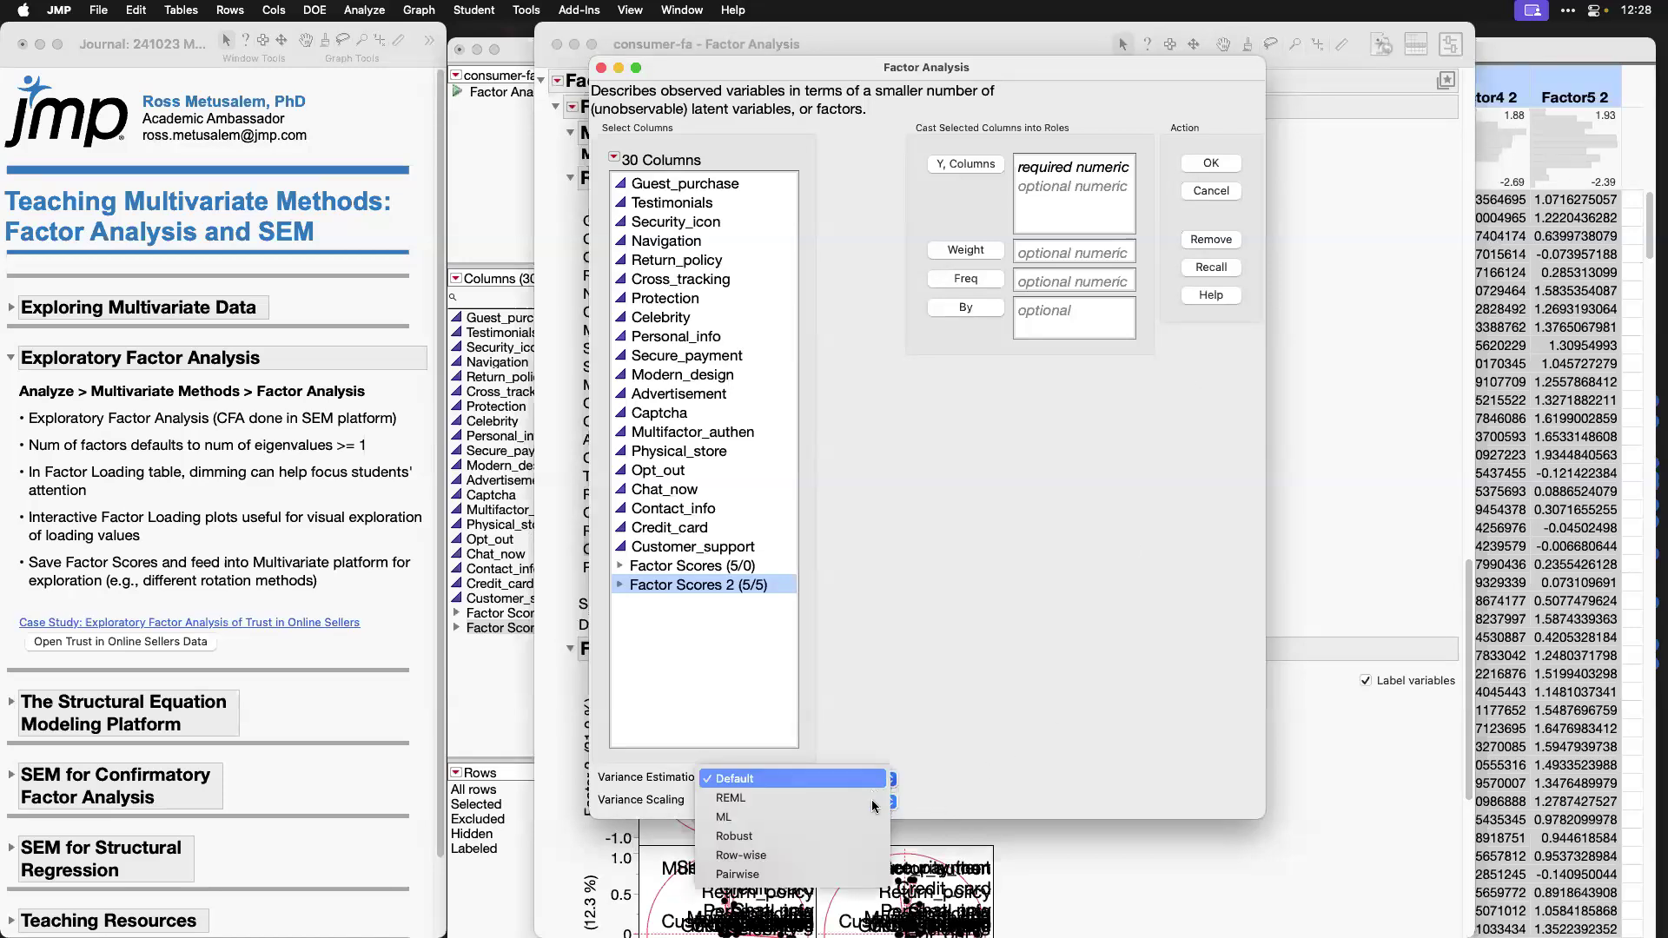
pyautogui.click(992, 740)
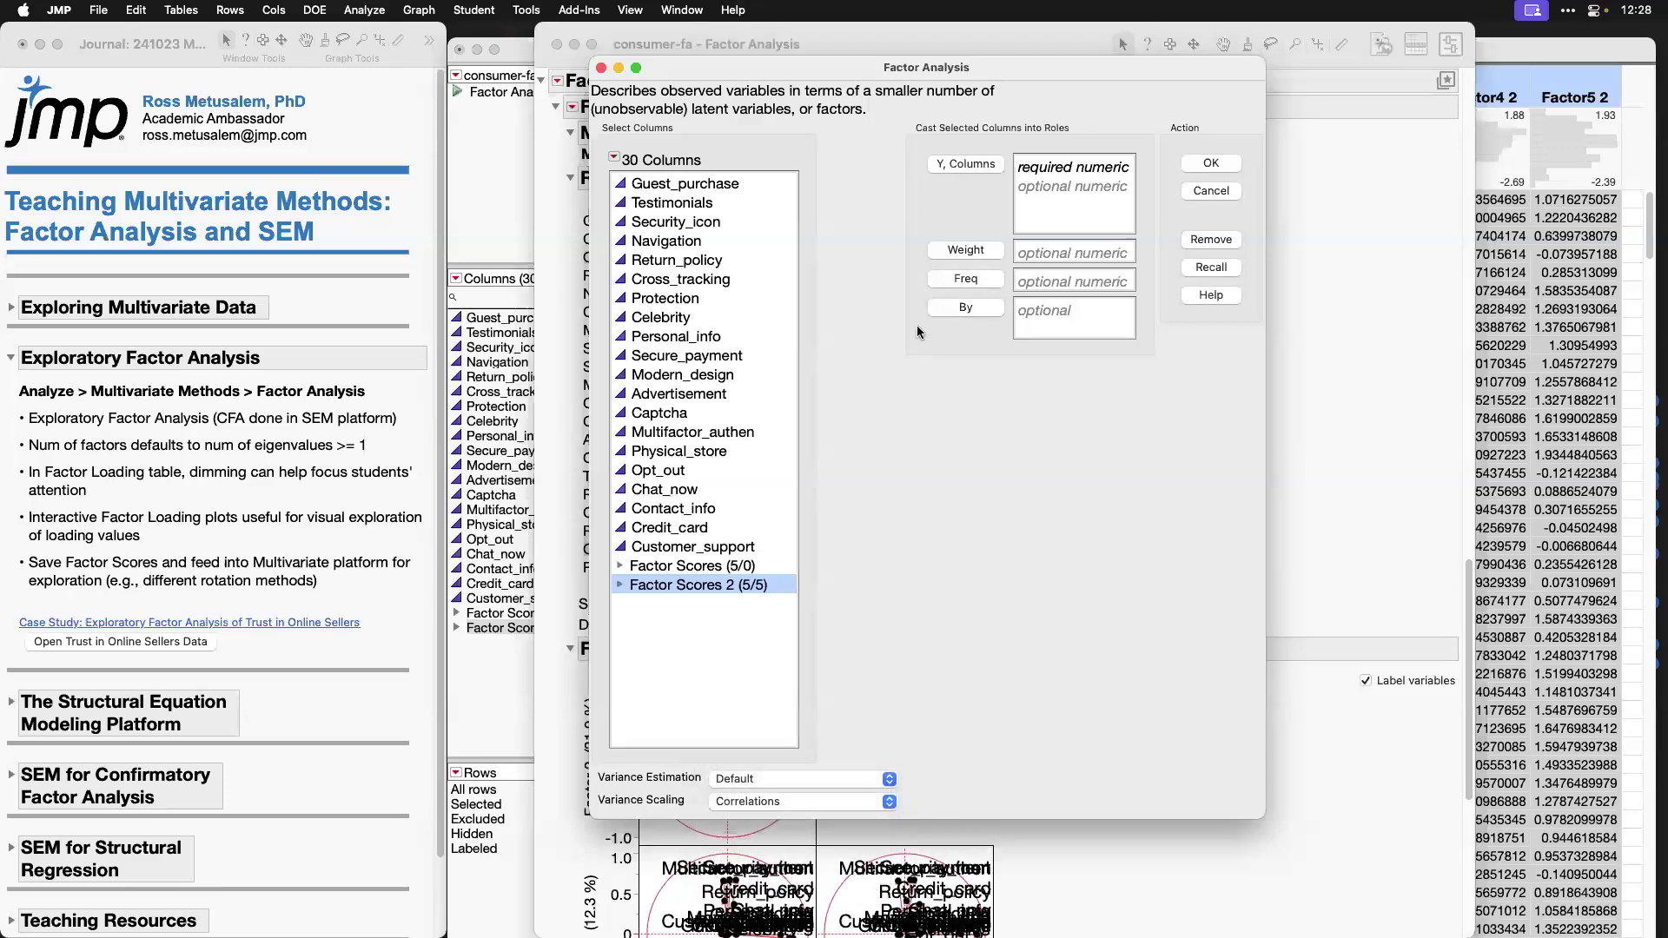
pyautogui.click(1204, 190)
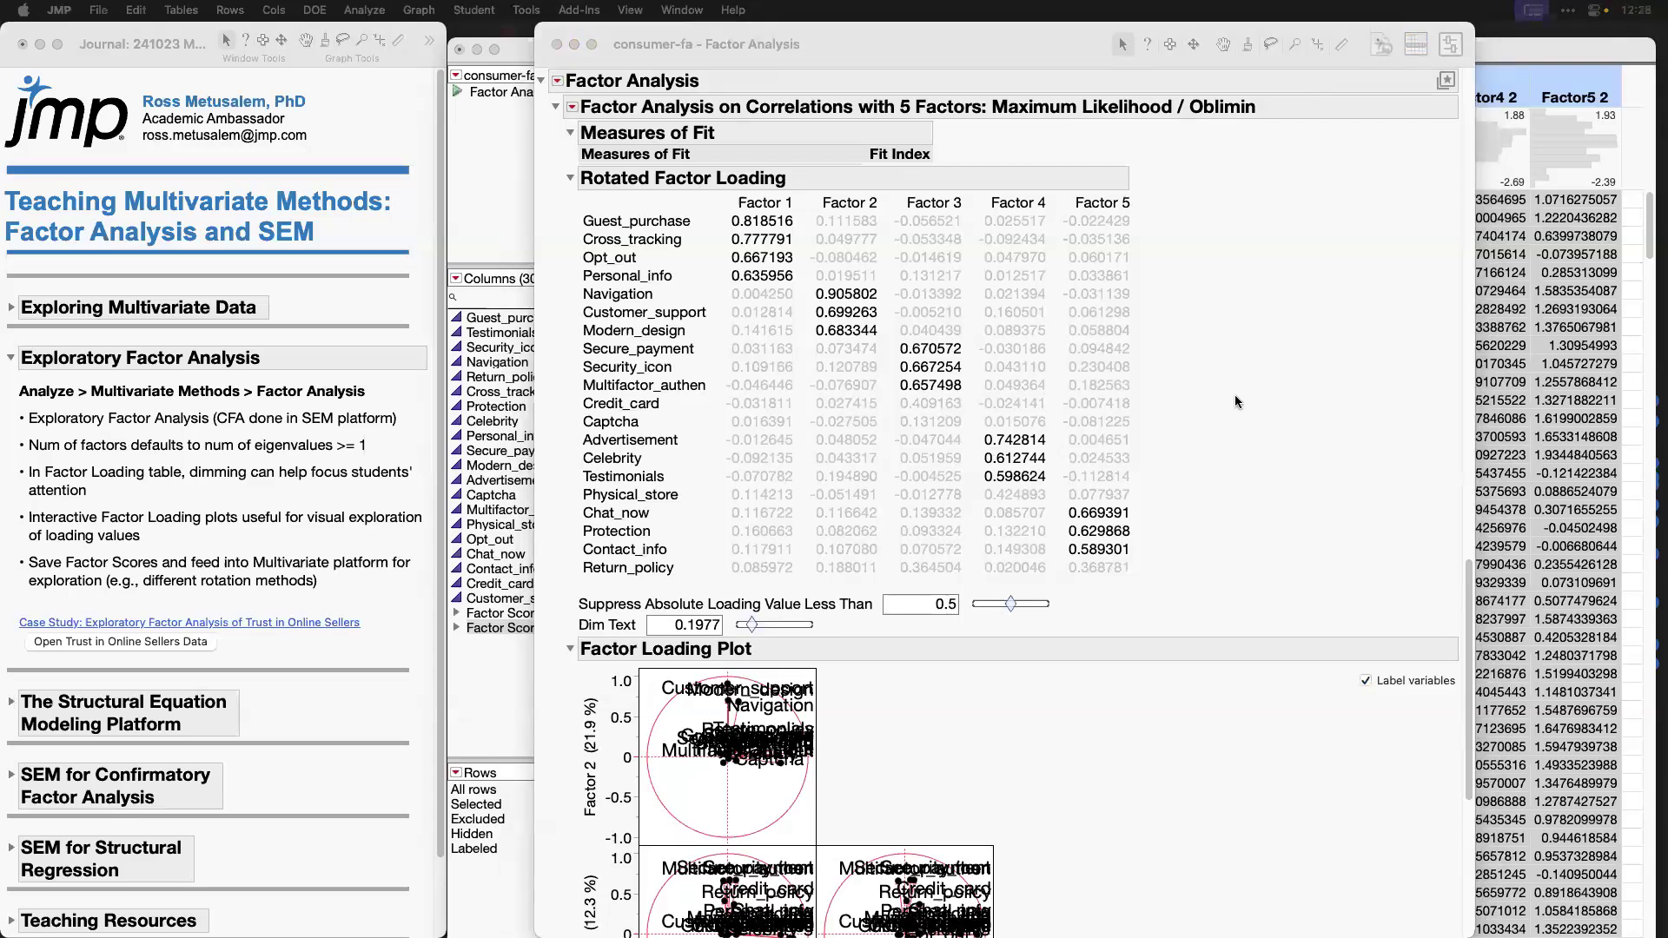
# Step: Mark the Rotated Factor Loading table and open its online documentation with the Help tool
pyautogui.click(1244, 275)
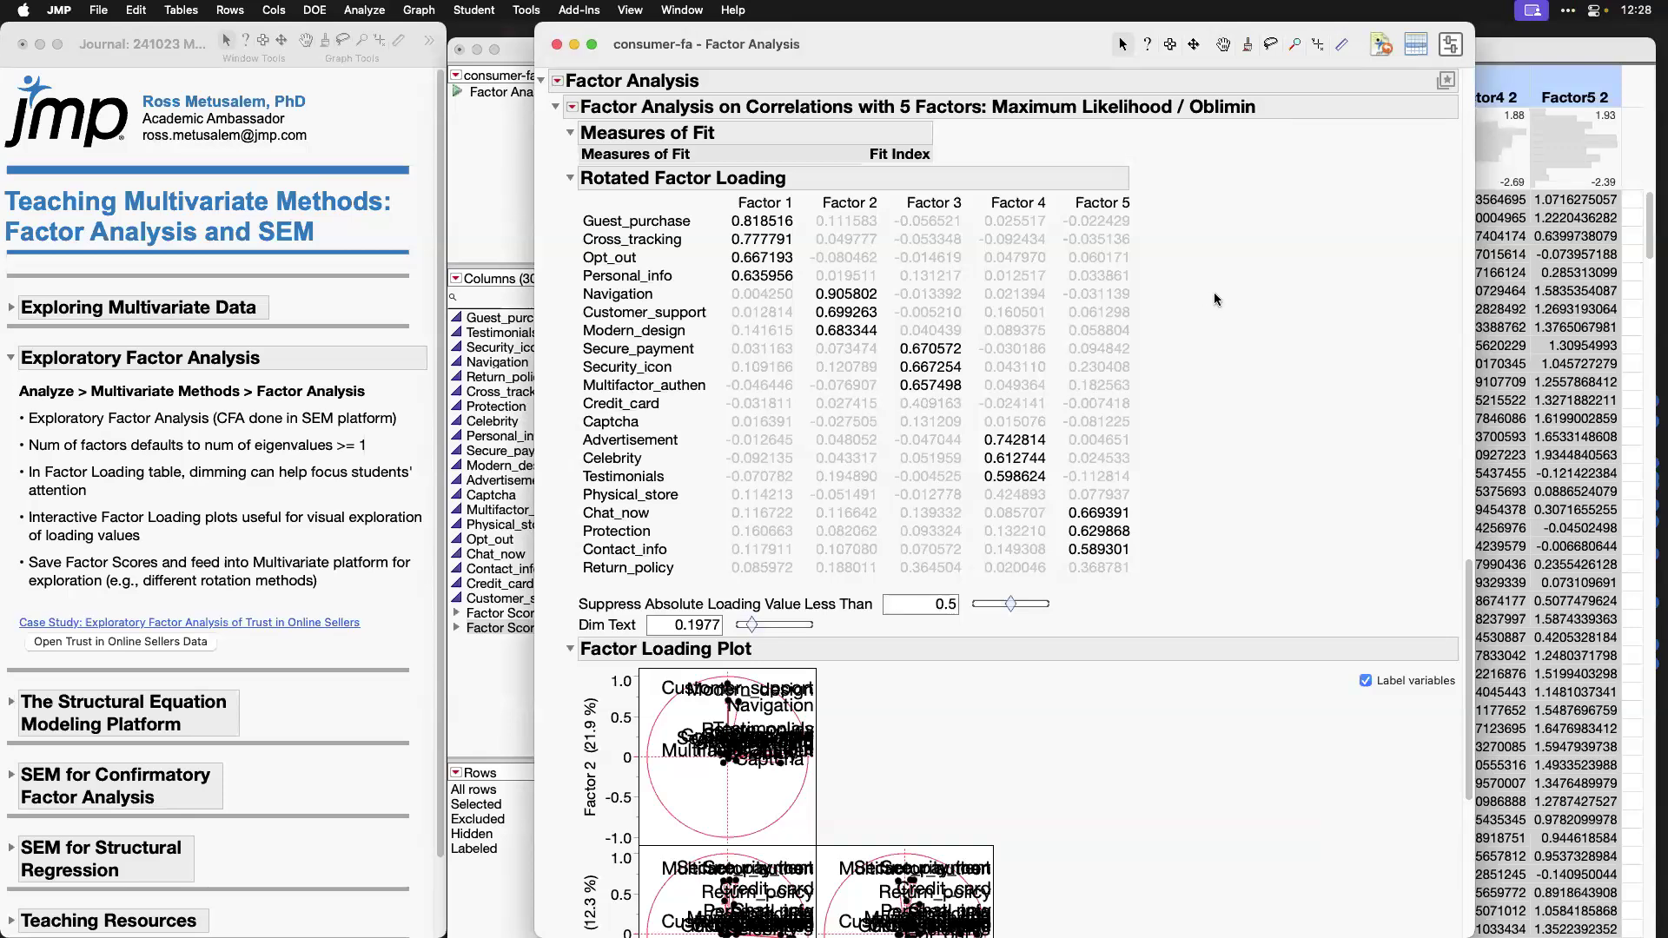
pyautogui.moveTo(1156, 213)
pyautogui.mouseDown()
pyautogui.moveTo(1161, 322)
pyautogui.moveTo(721, 611)
pyautogui.moveTo(594, 490)
pyautogui.moveTo(578, 184)
pyautogui.mouseUp()
pyautogui.moveTo(759, 165); pyautogui.dragTo(1162, 171)
pyautogui.click(525, 10)
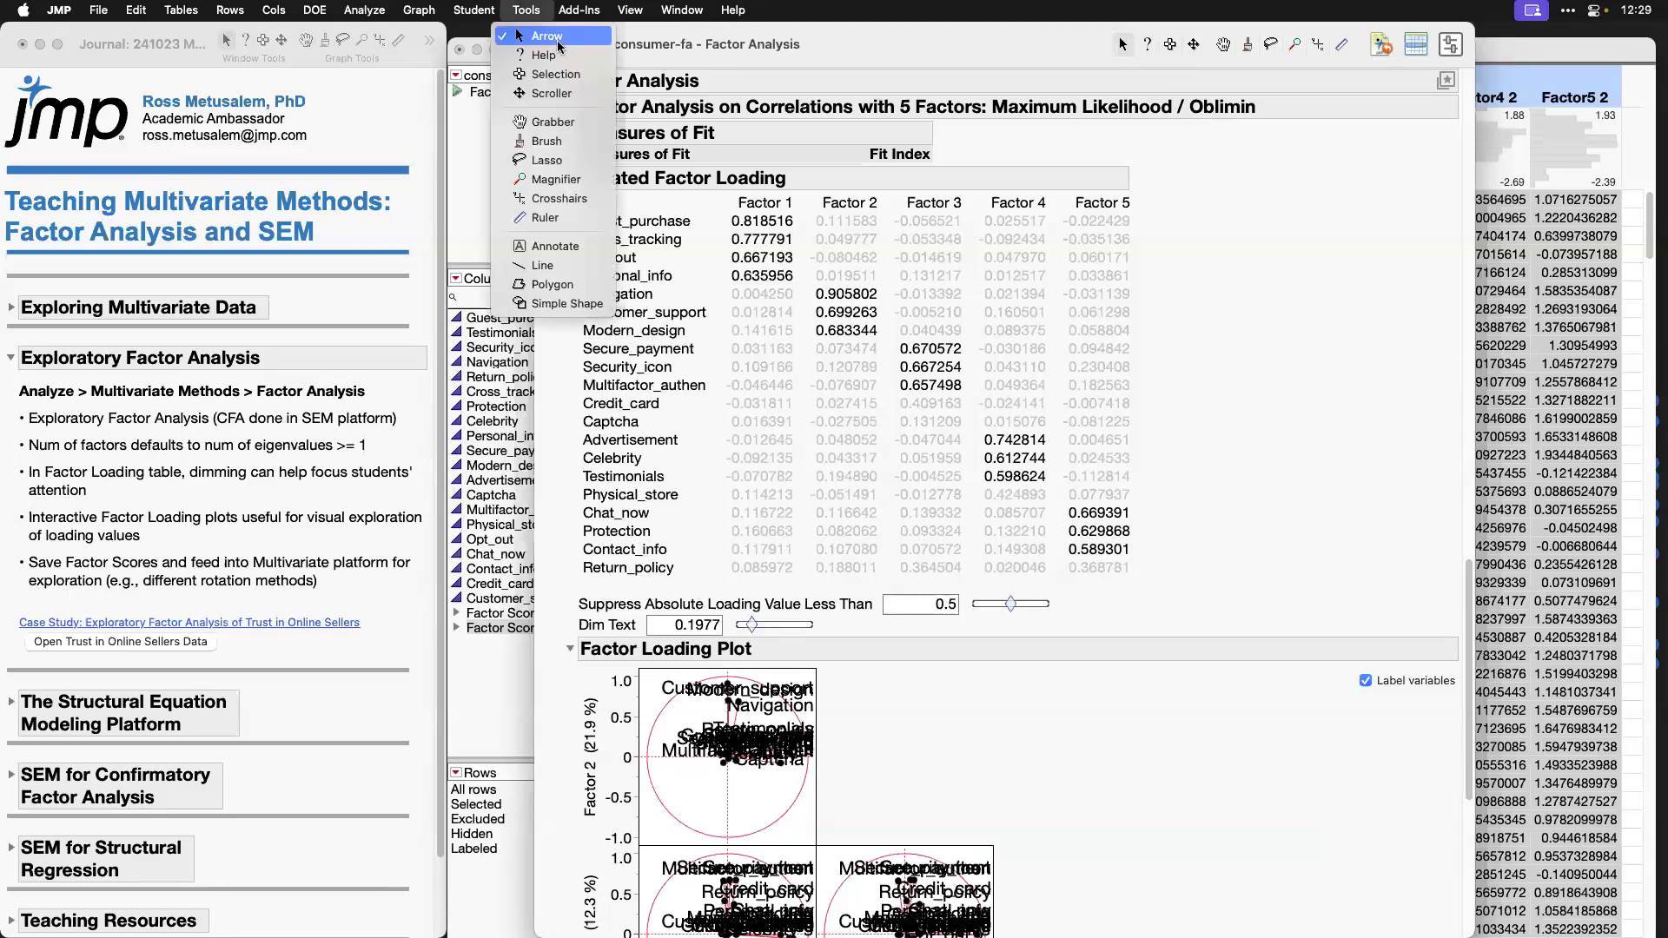
pyautogui.click(532, 56)
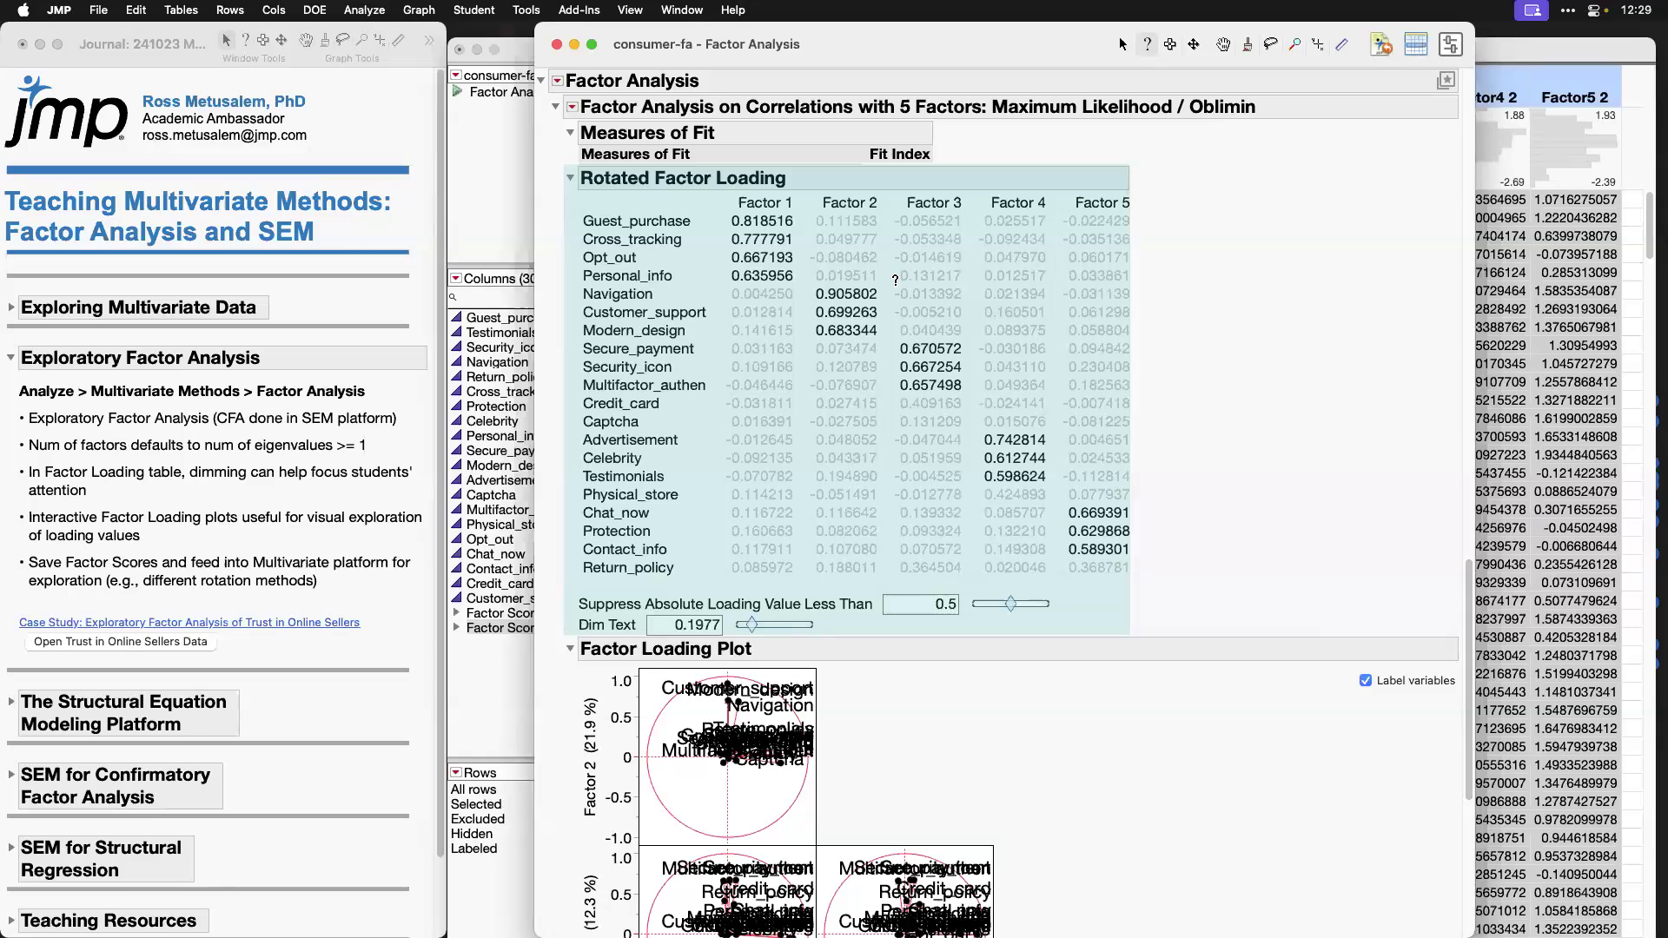
pyautogui.click(895, 278)
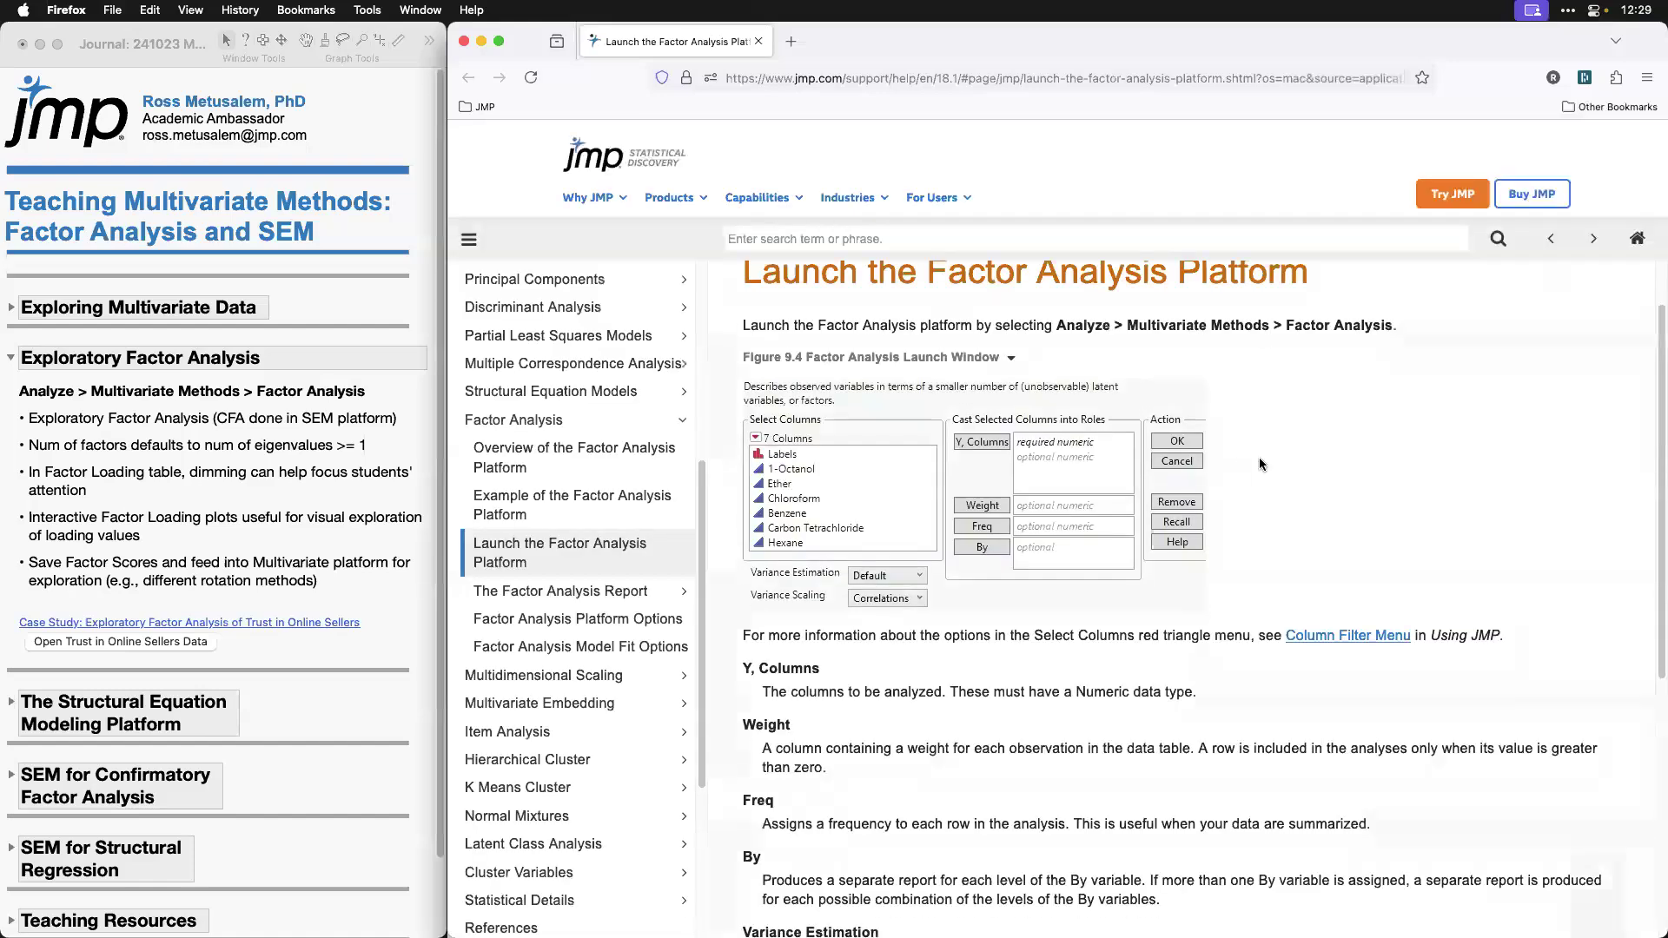
# Step: Skim the Launch the Factor Analysis Platform help page, and close the browser window and the Factor Analysis report
pyautogui.scroll(-10, 1262, 463)
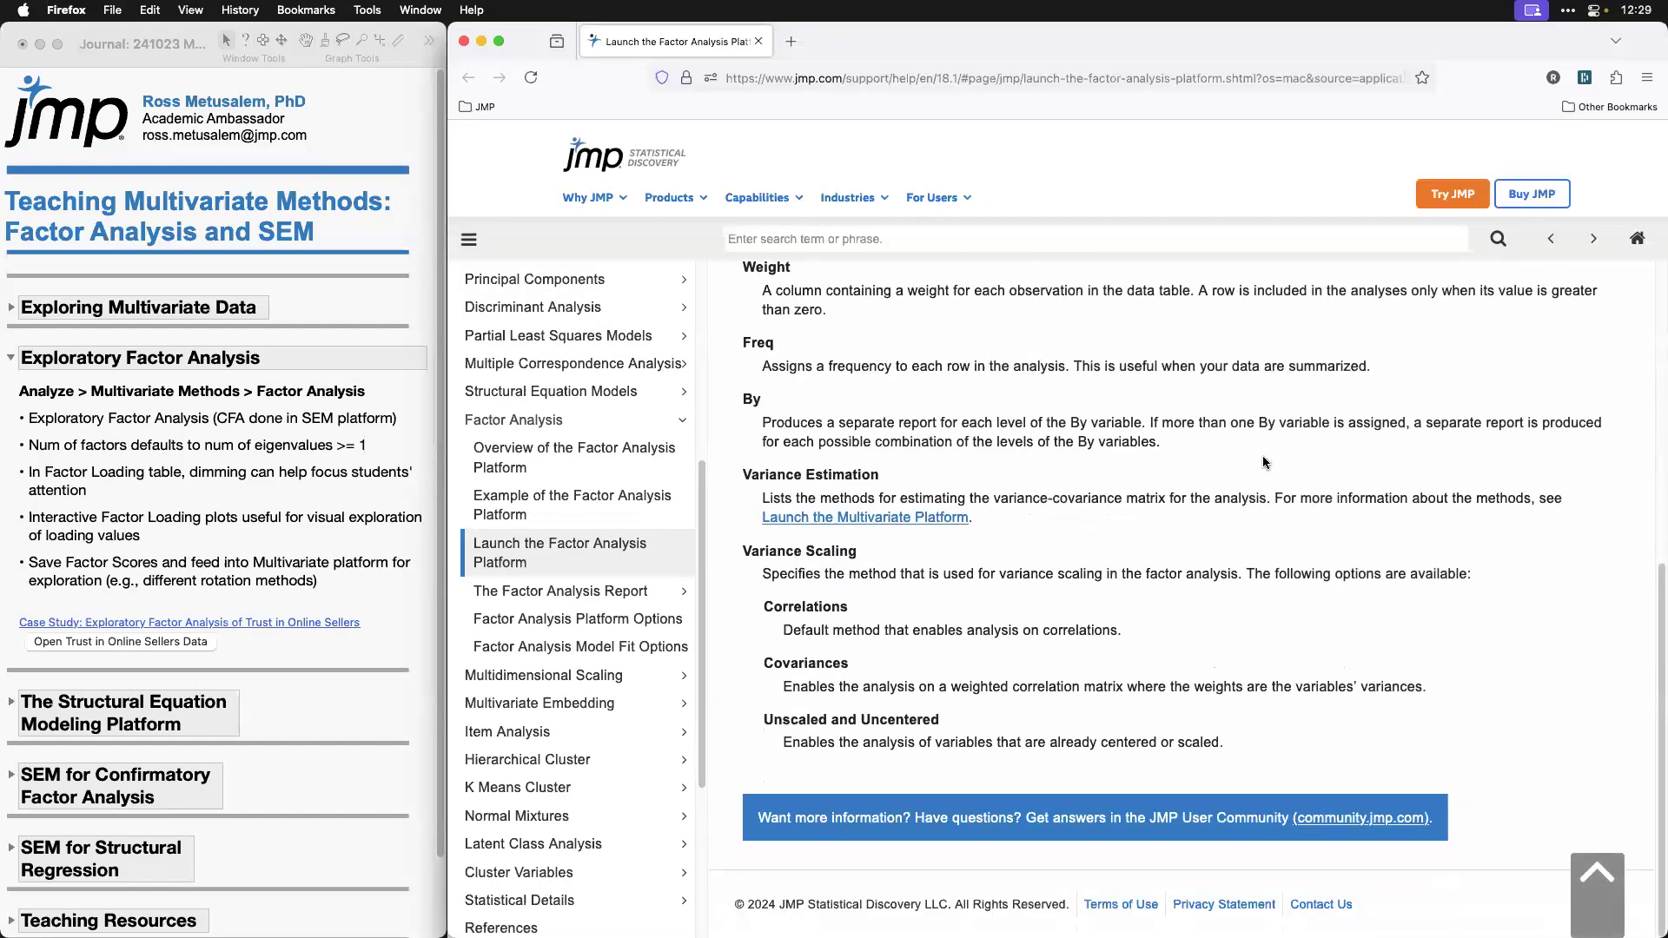
pyautogui.scroll(8, 1263, 455)
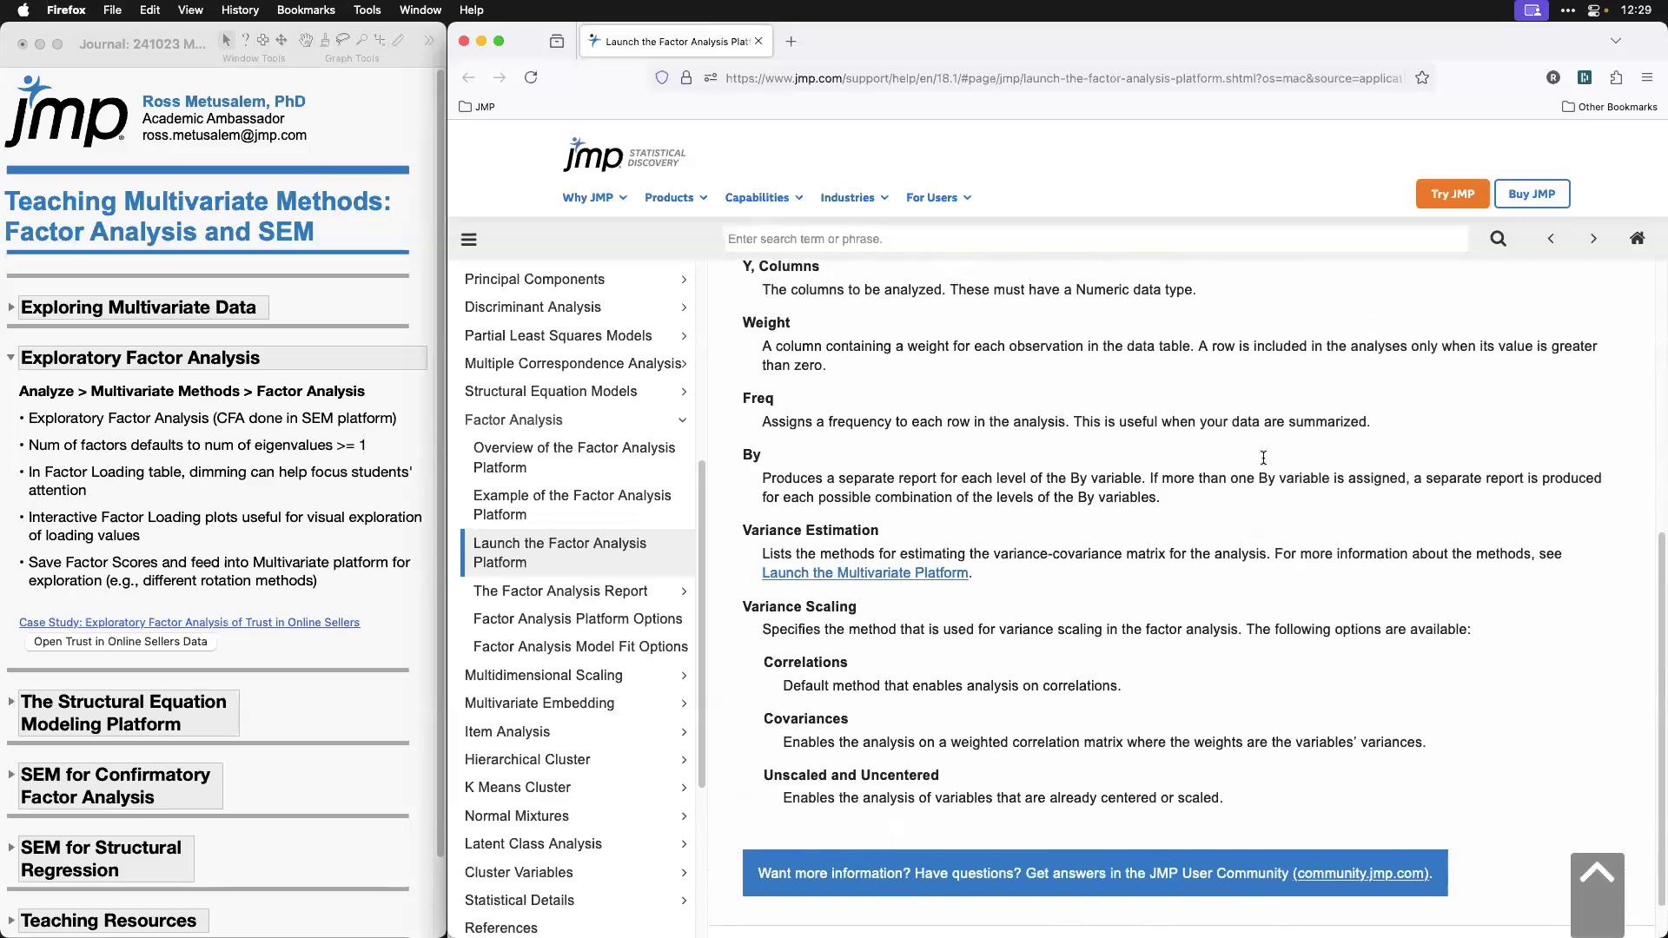
pyautogui.click(463, 41)
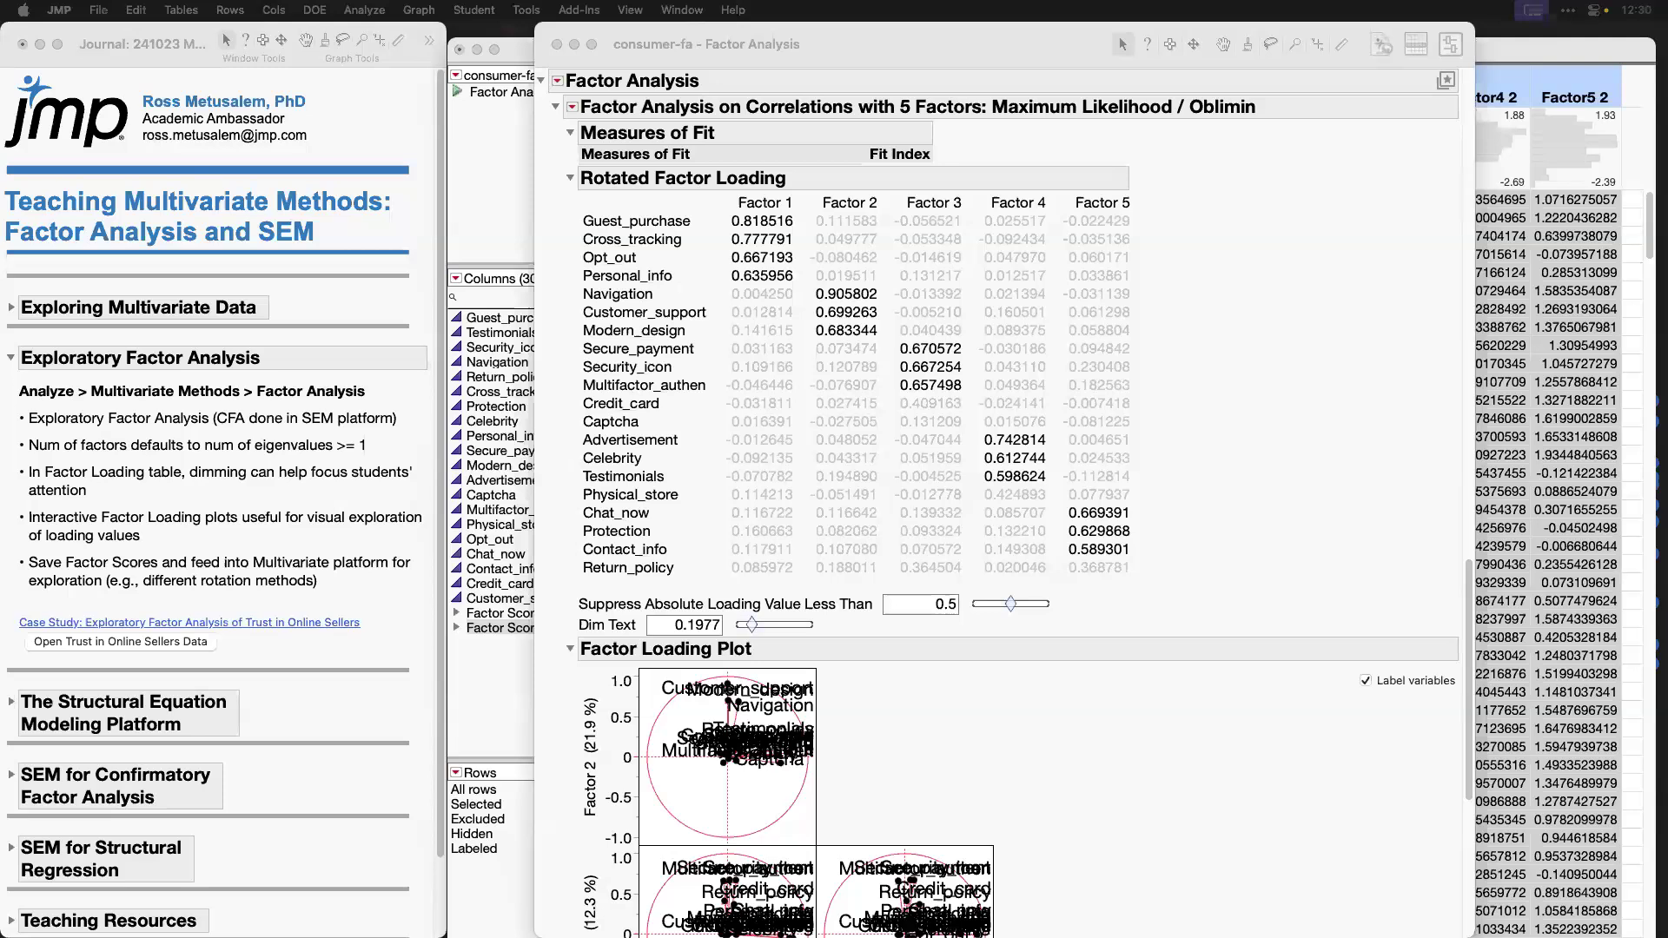
pyautogui.click(556, 45)
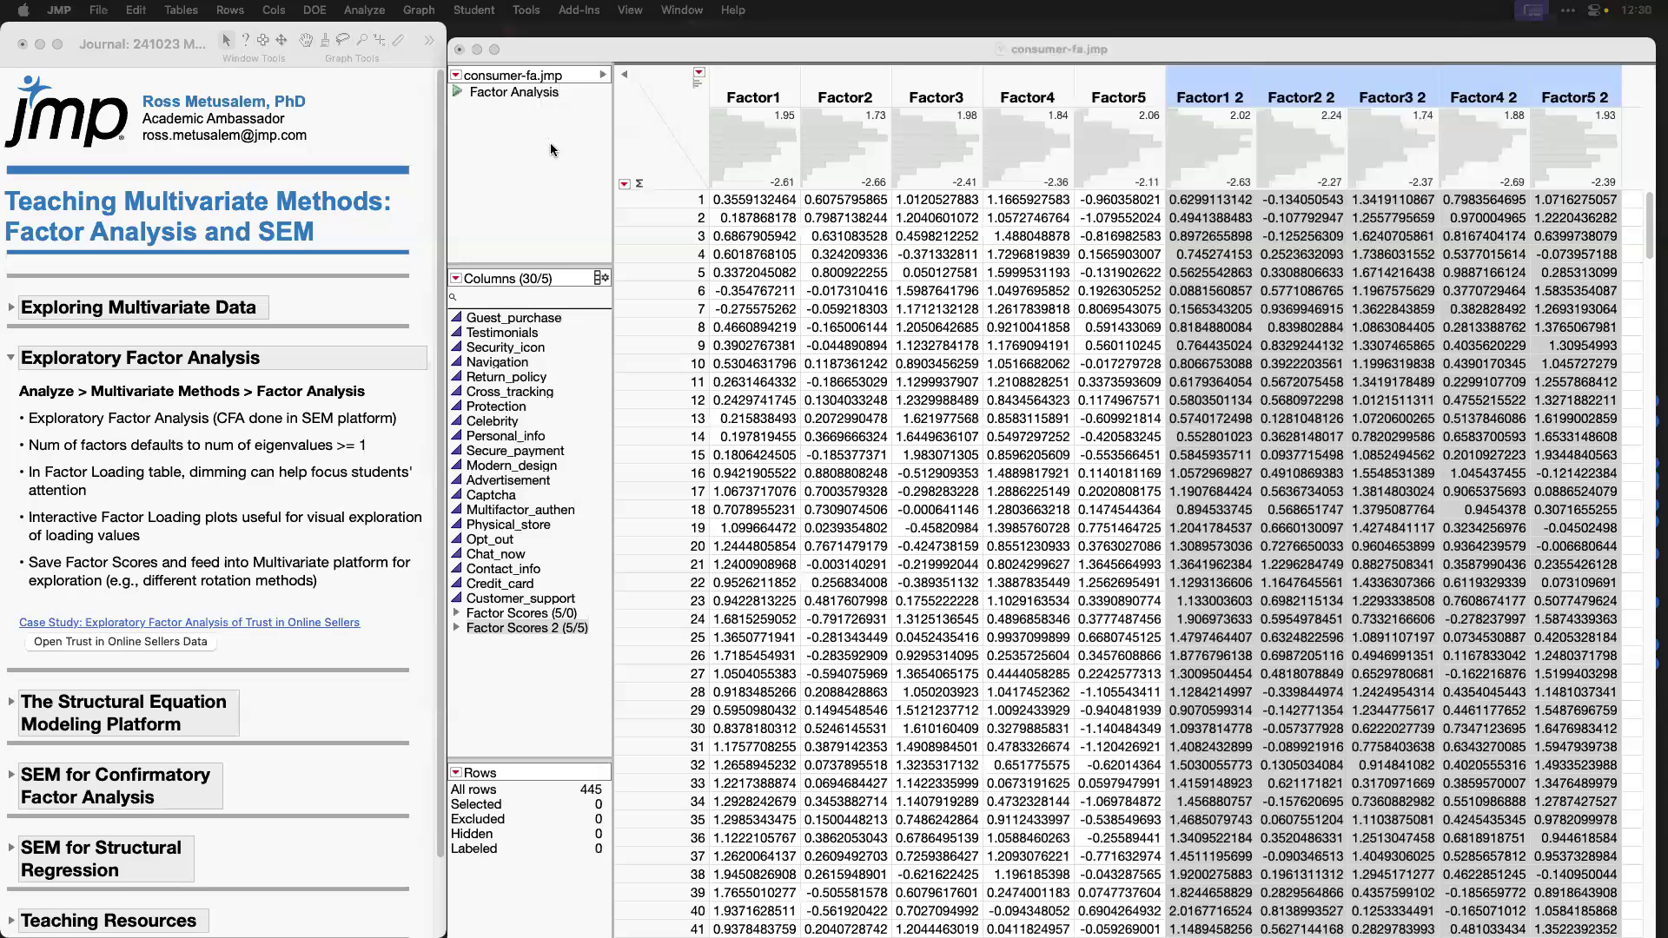
# Step: Close the consumer-fa.jmp data table and switch the journal's expanded section from Exploratory Factor Analysis to The Structural Equation Modeling Platform
pyautogui.click(11, 358)
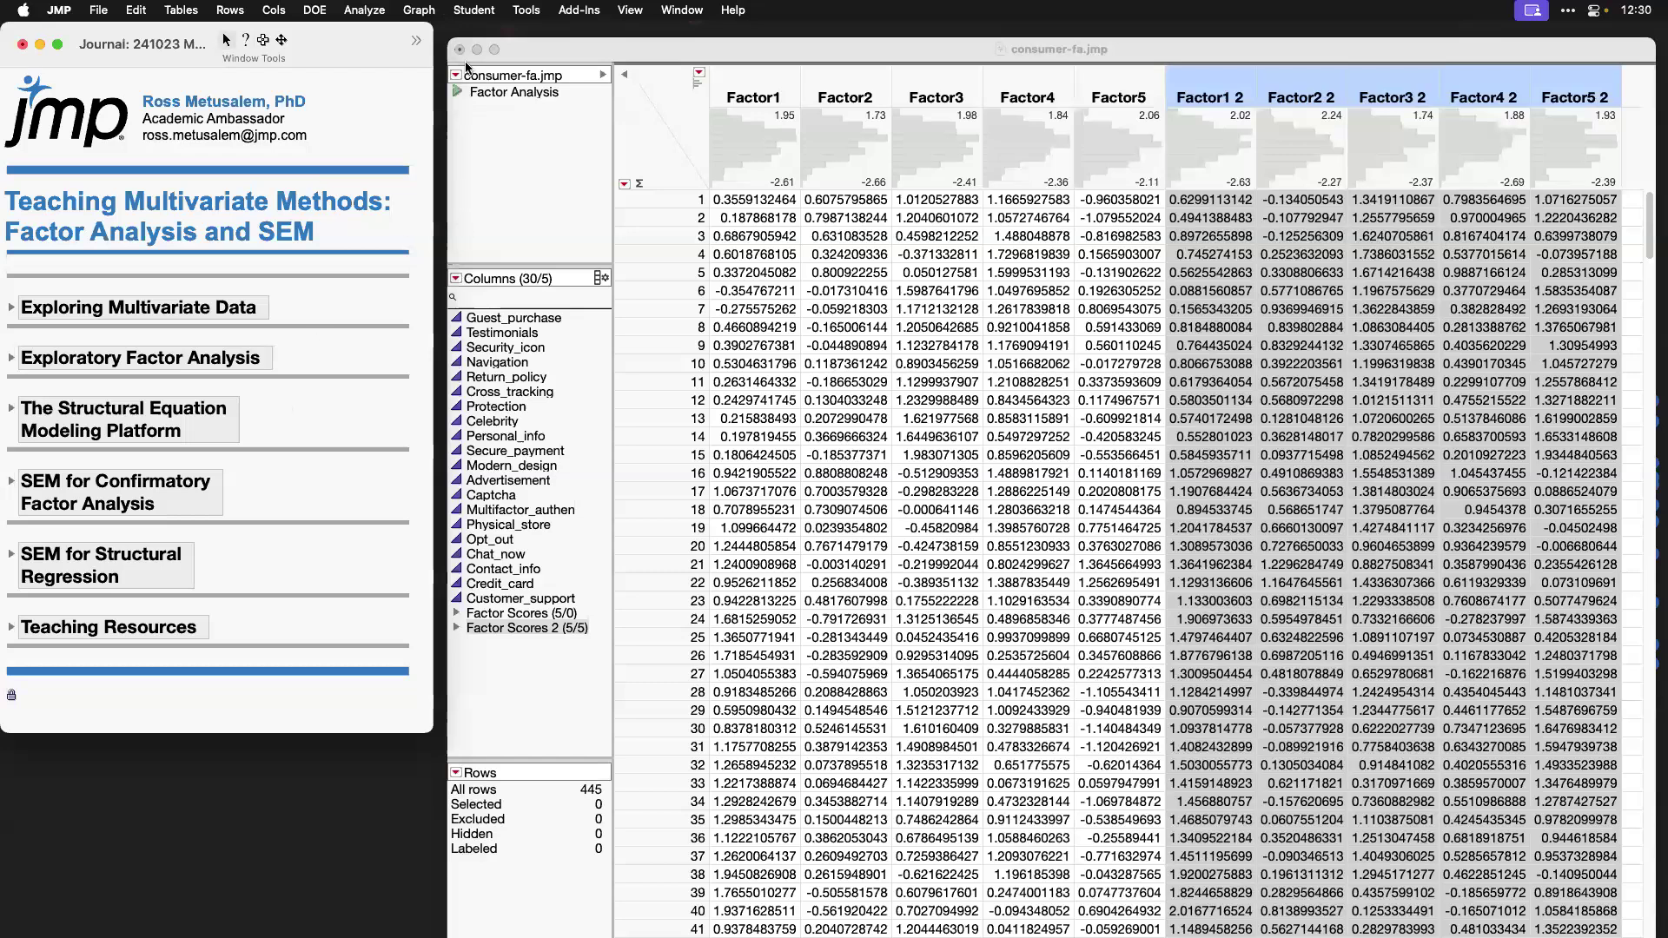
pyautogui.click(461, 50)
pyautogui.click(1120, 573)
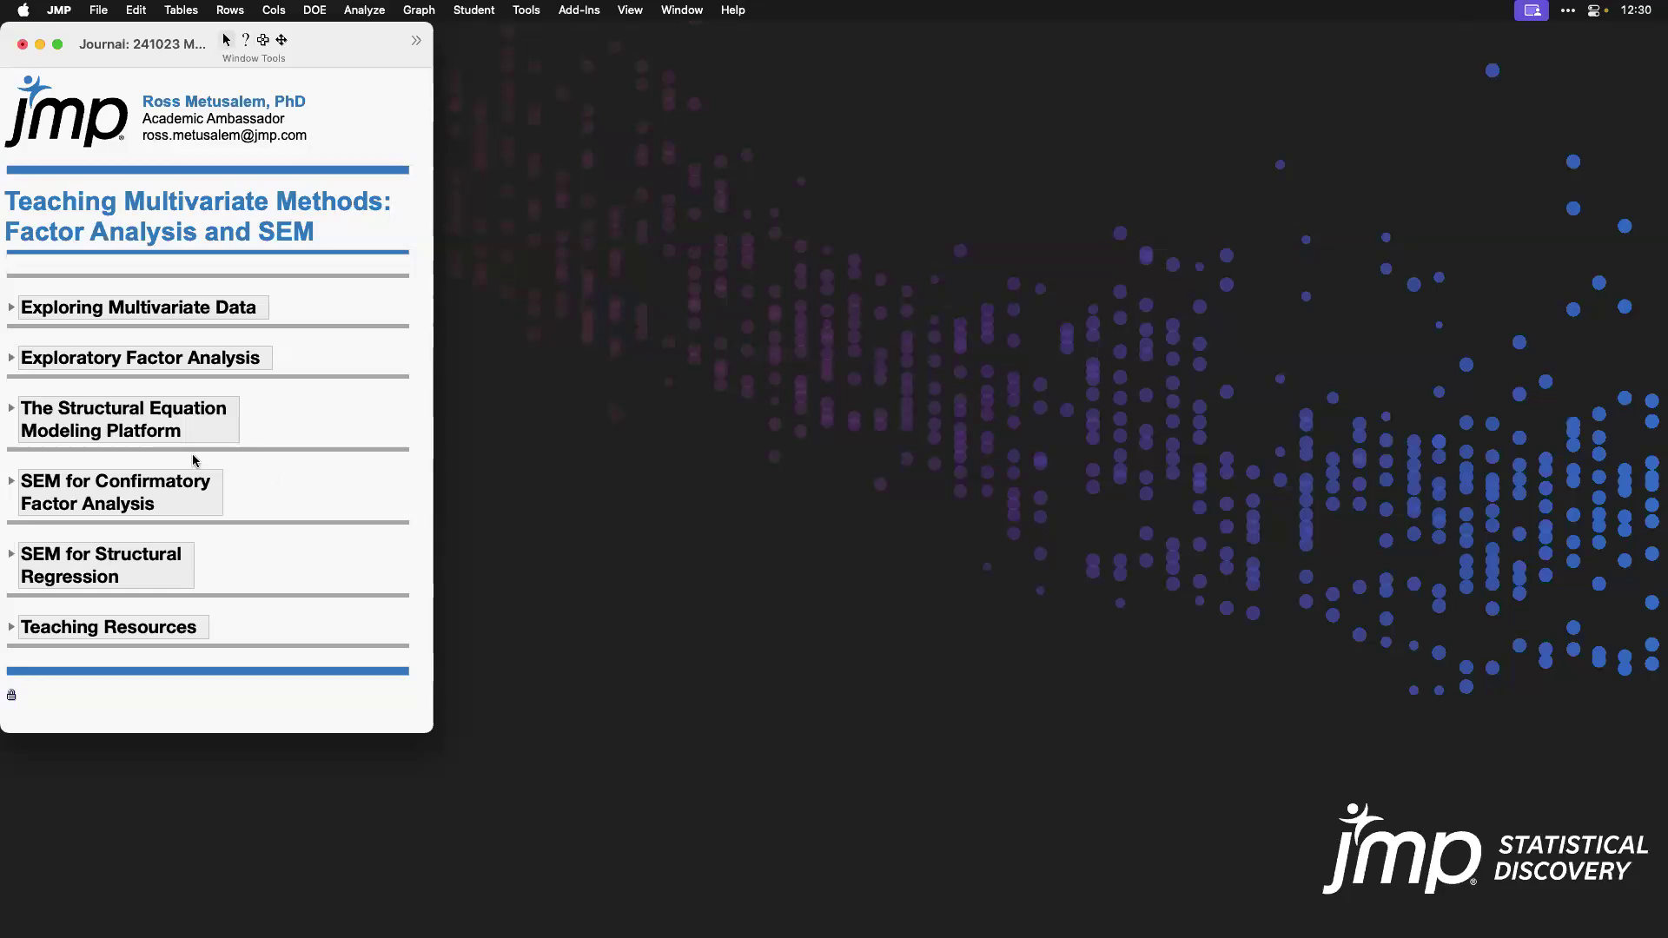
pyautogui.click(13, 413)
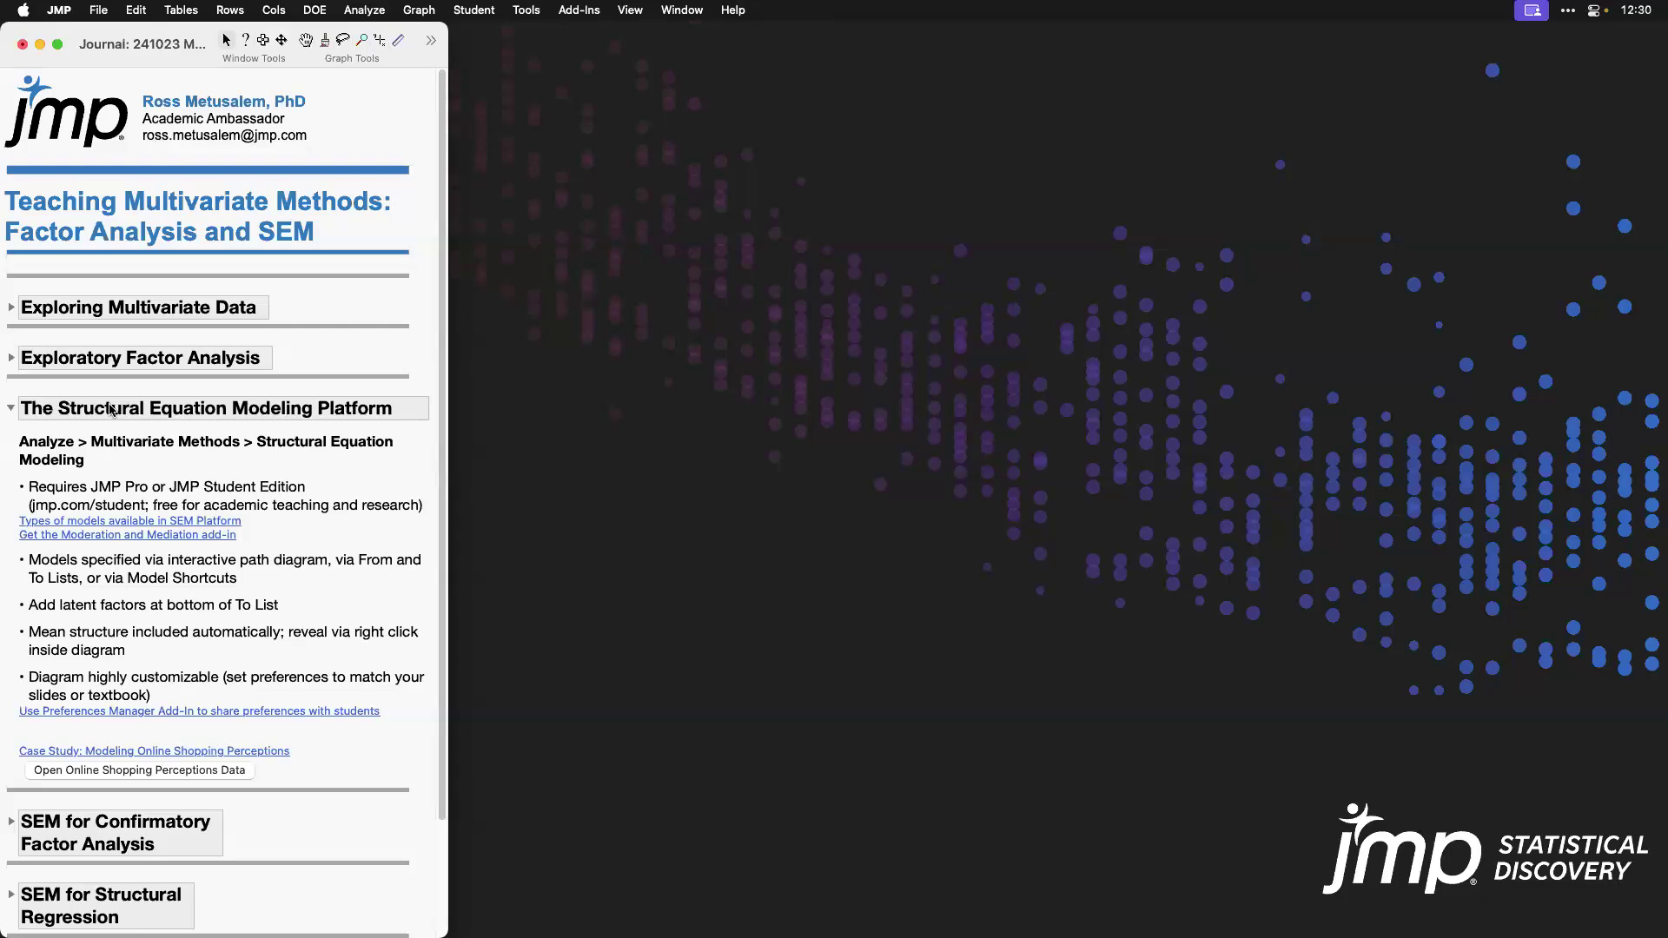
# Step: Locate the Structural Equation Models platform among the multivariate methods and mark the journal's JMP Pro or JMP Student Edition requirement
pyautogui.click(365, 11)
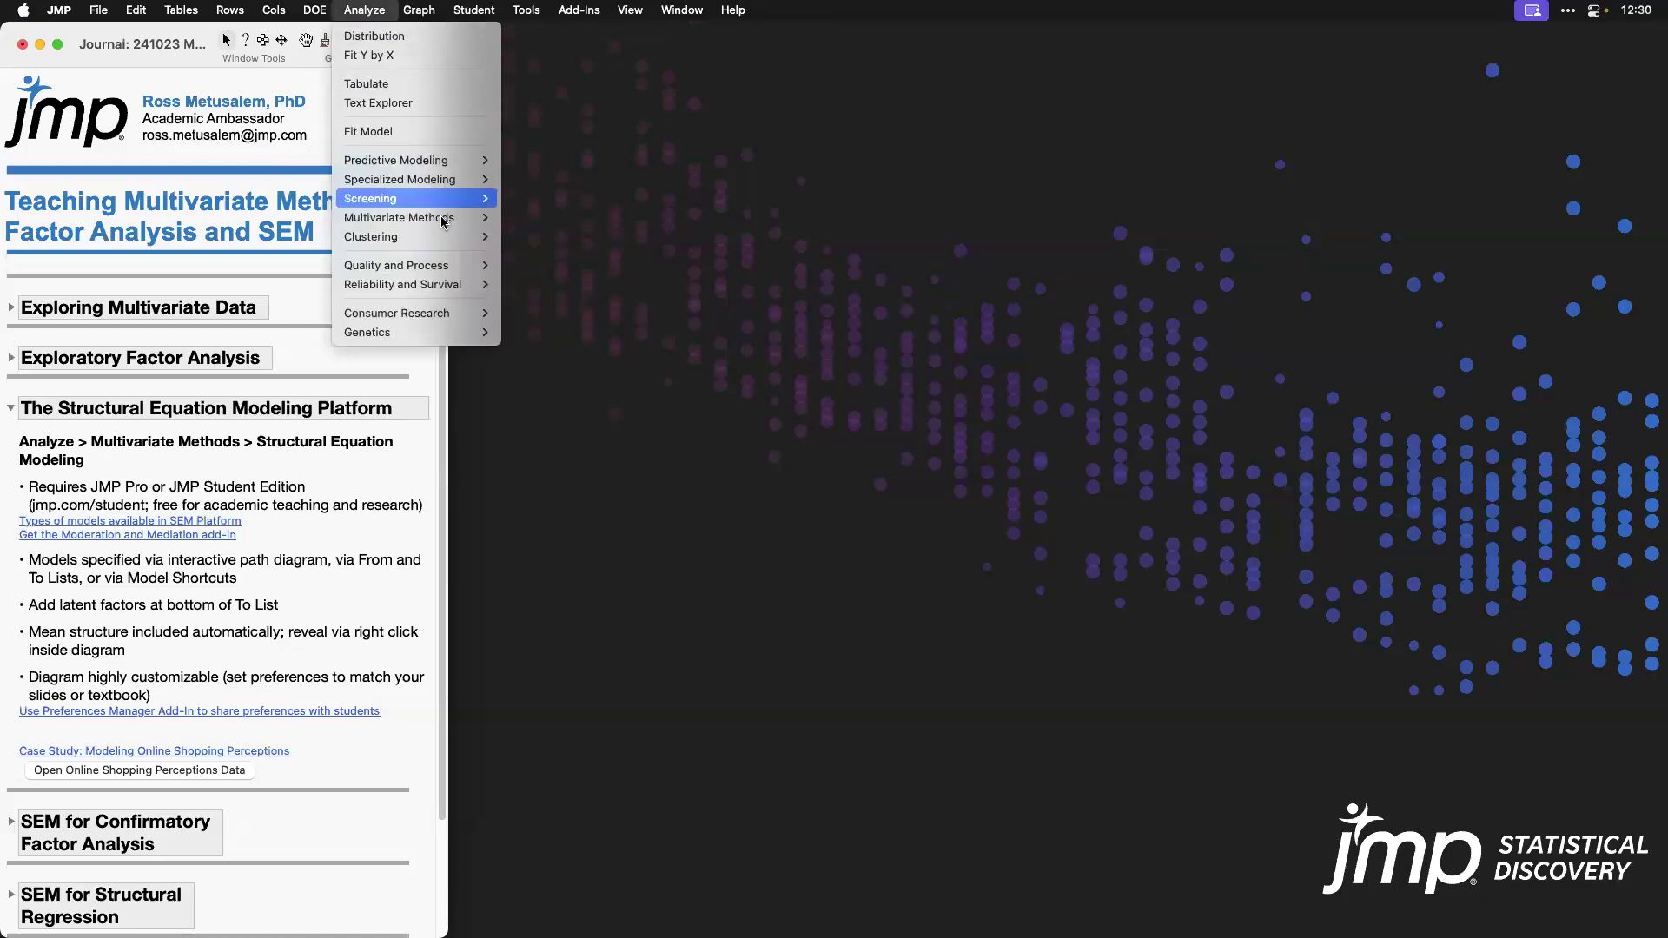
pyautogui.moveTo(439, 217)
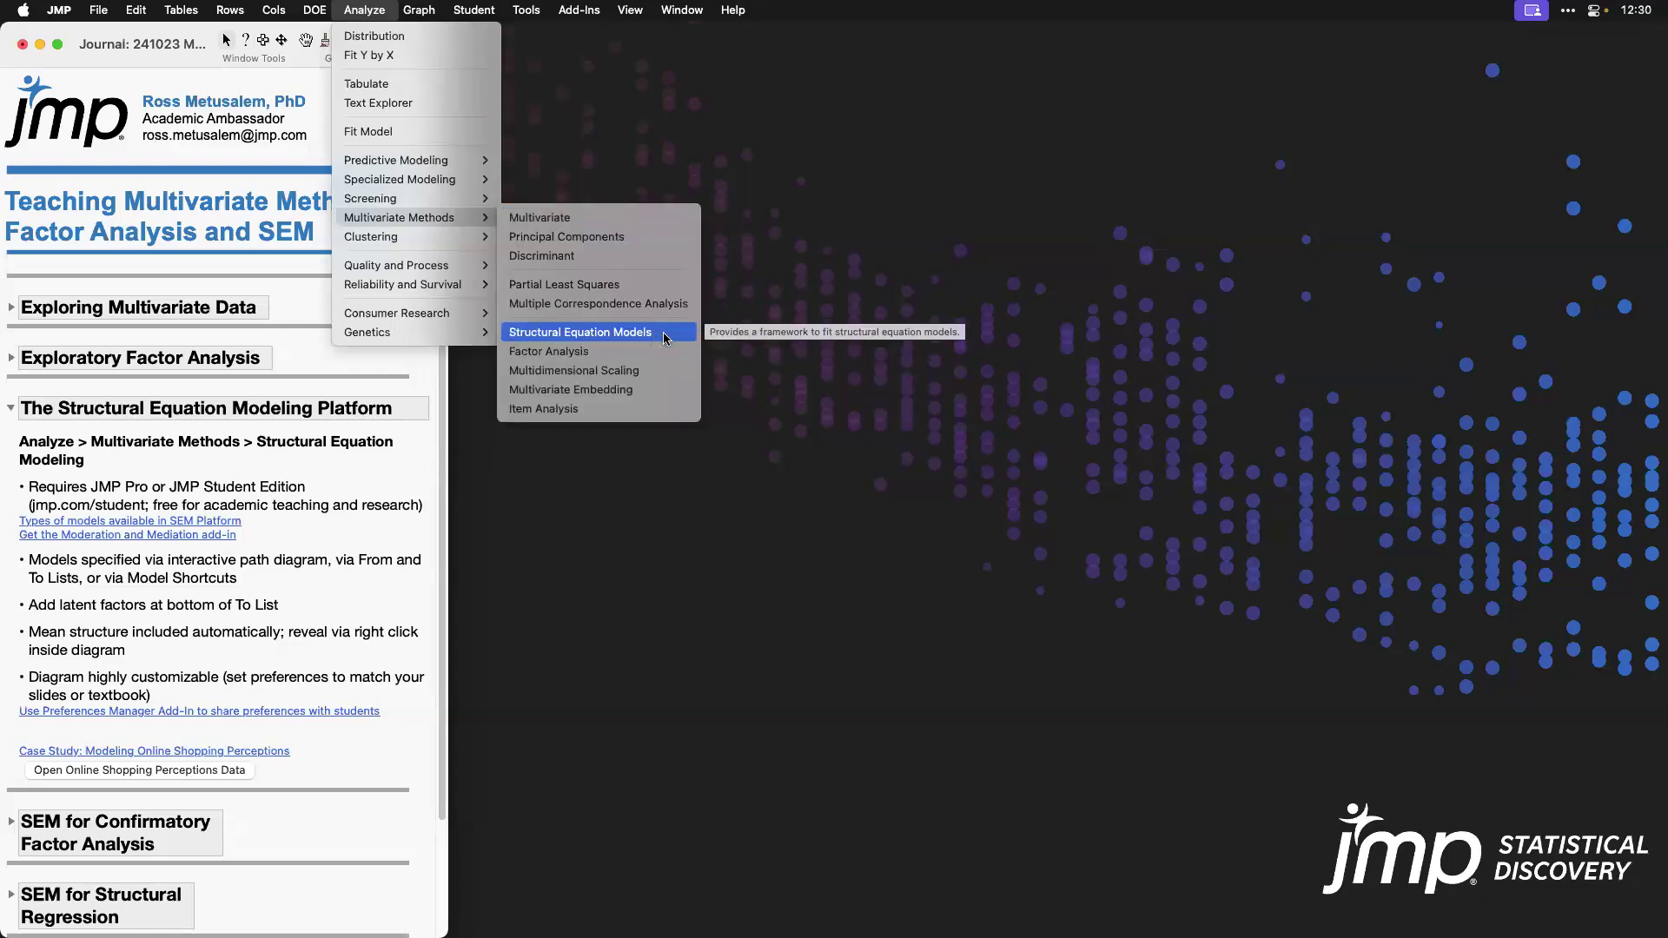
pyautogui.click(265, 488)
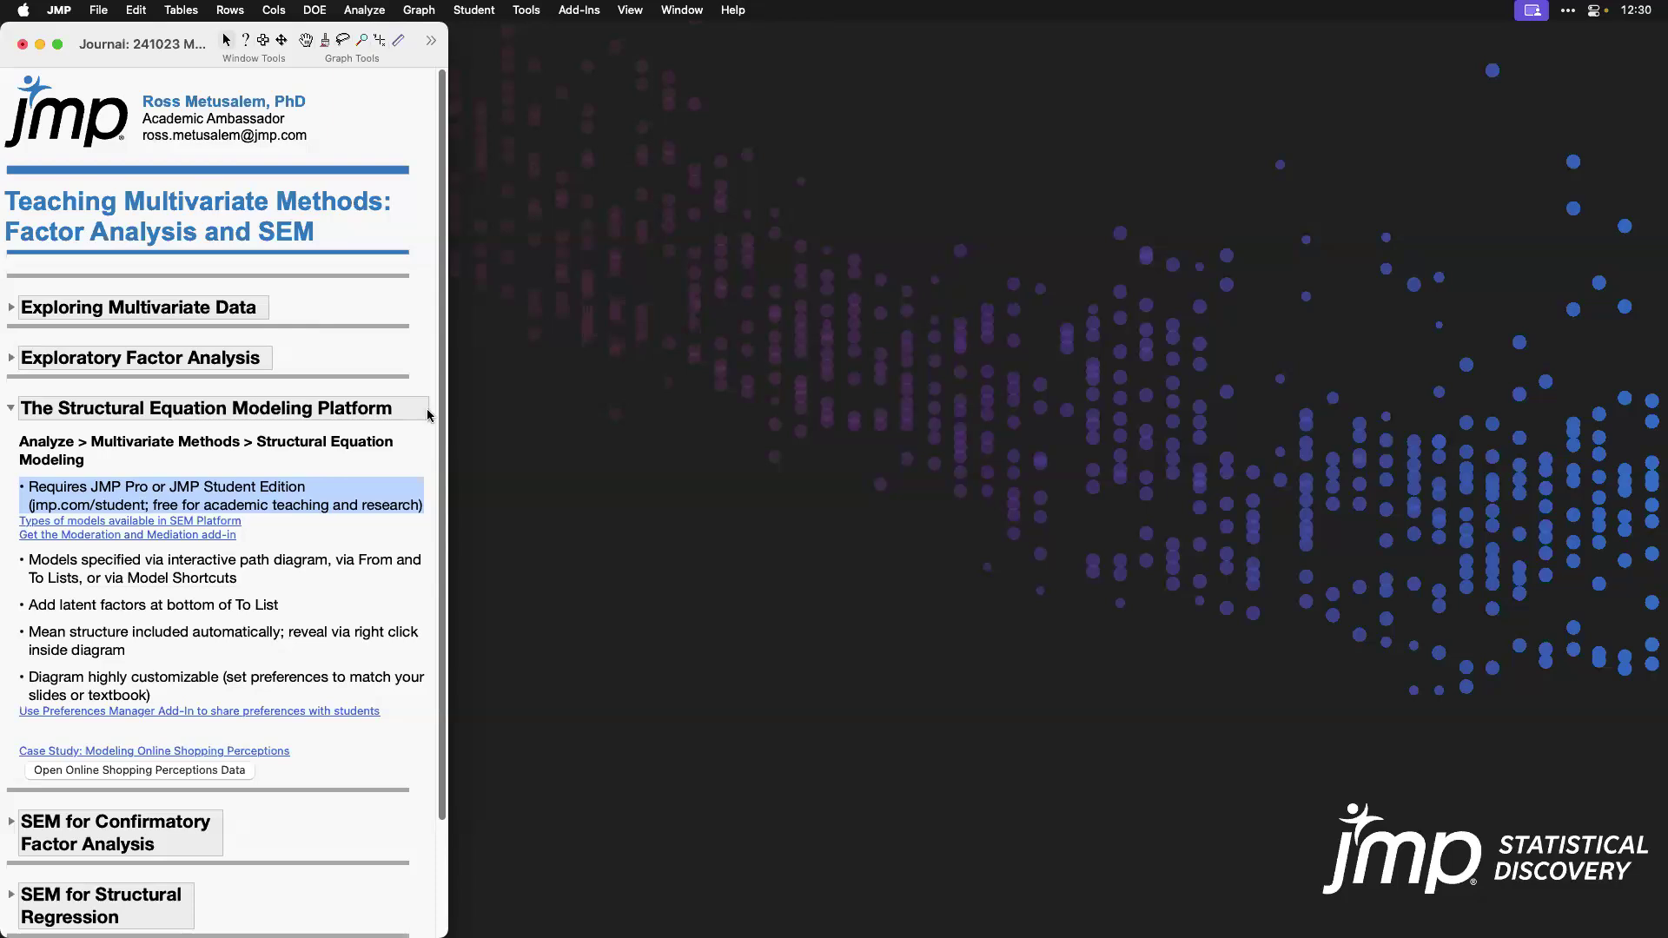
# Step: Look over the Student commands, including Applets, and unmark the edition requirement bullet in the journal
pyautogui.click(489, 15)
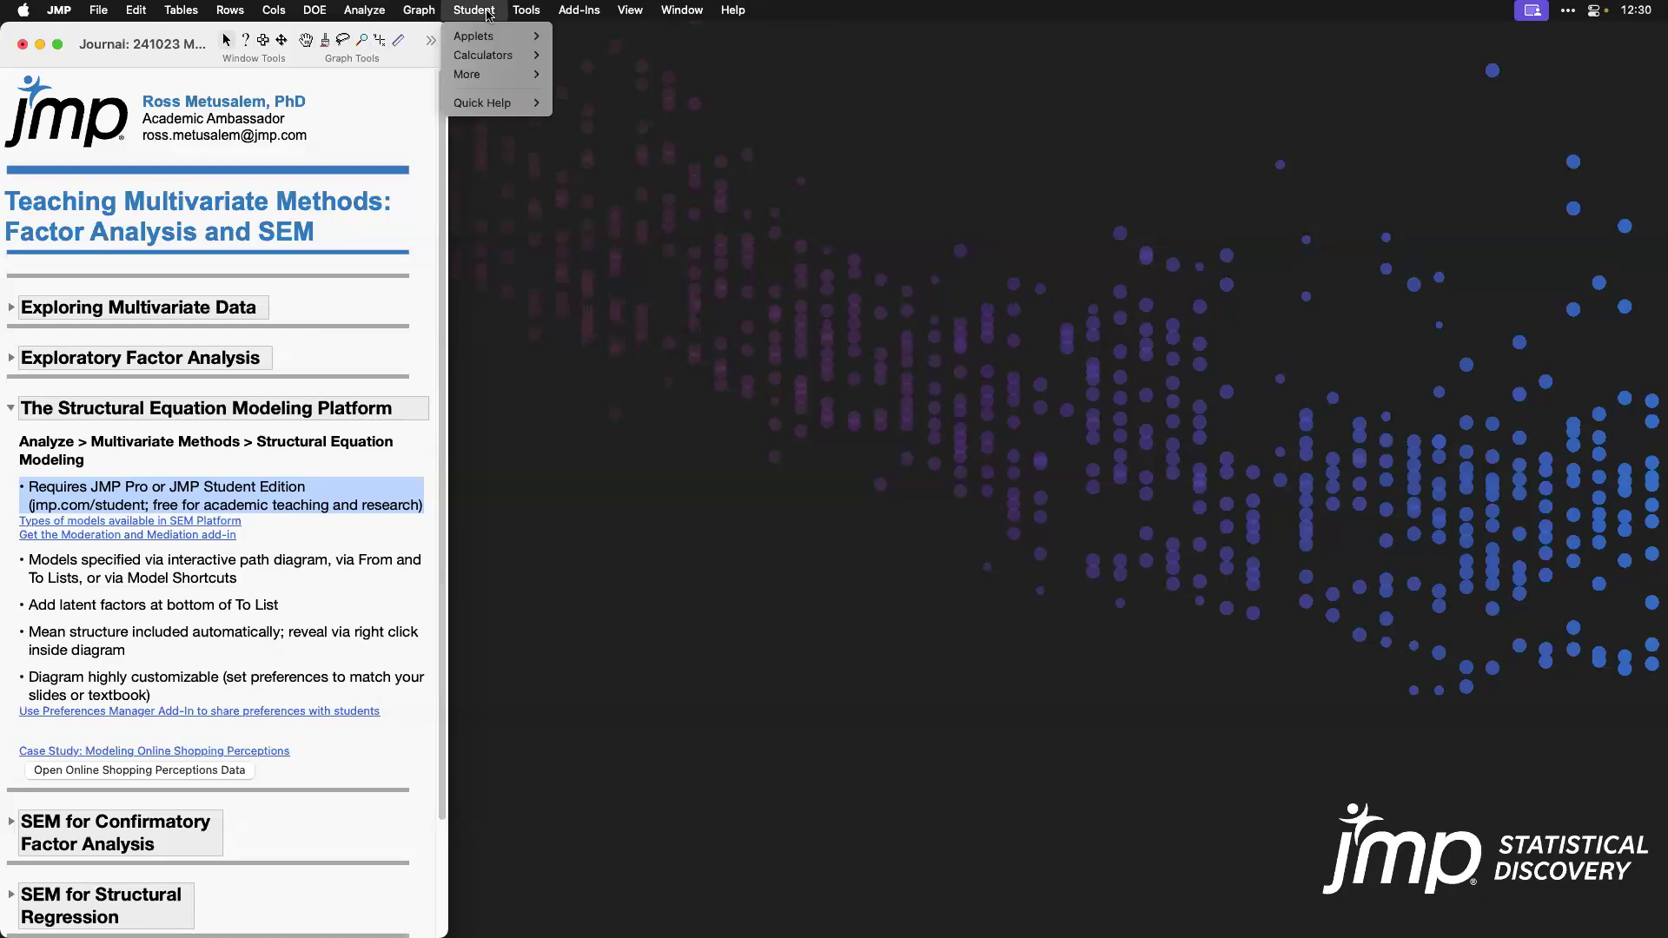
pyautogui.moveTo(489, 39)
pyautogui.click(183, 66)
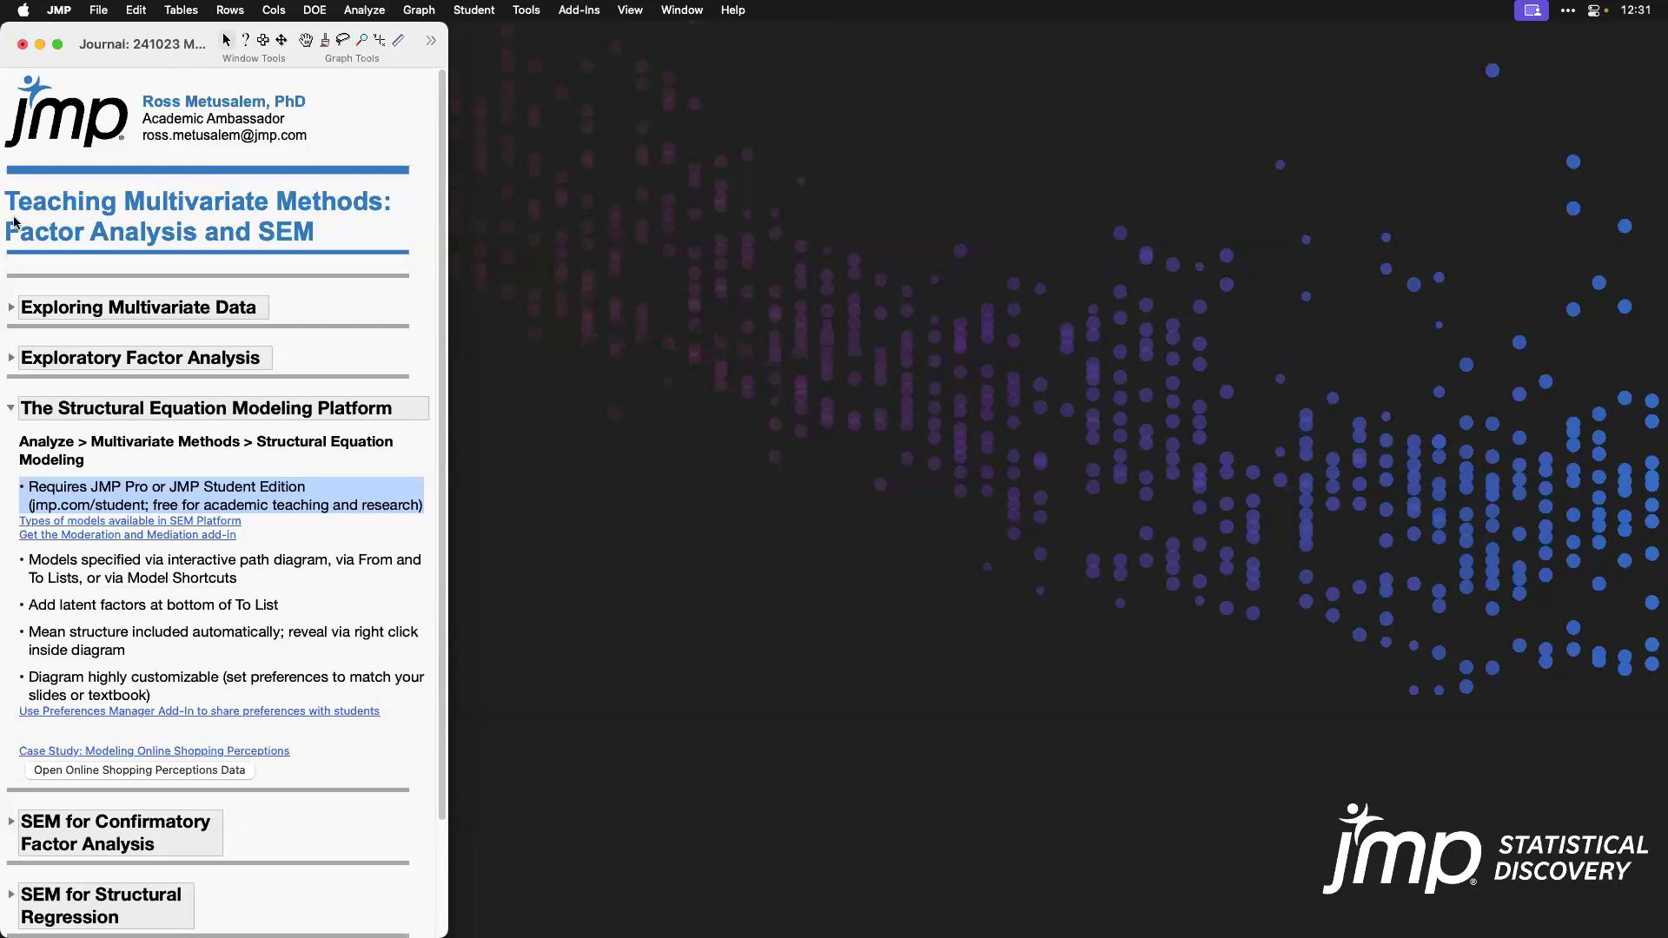
pyautogui.click(354, 501)
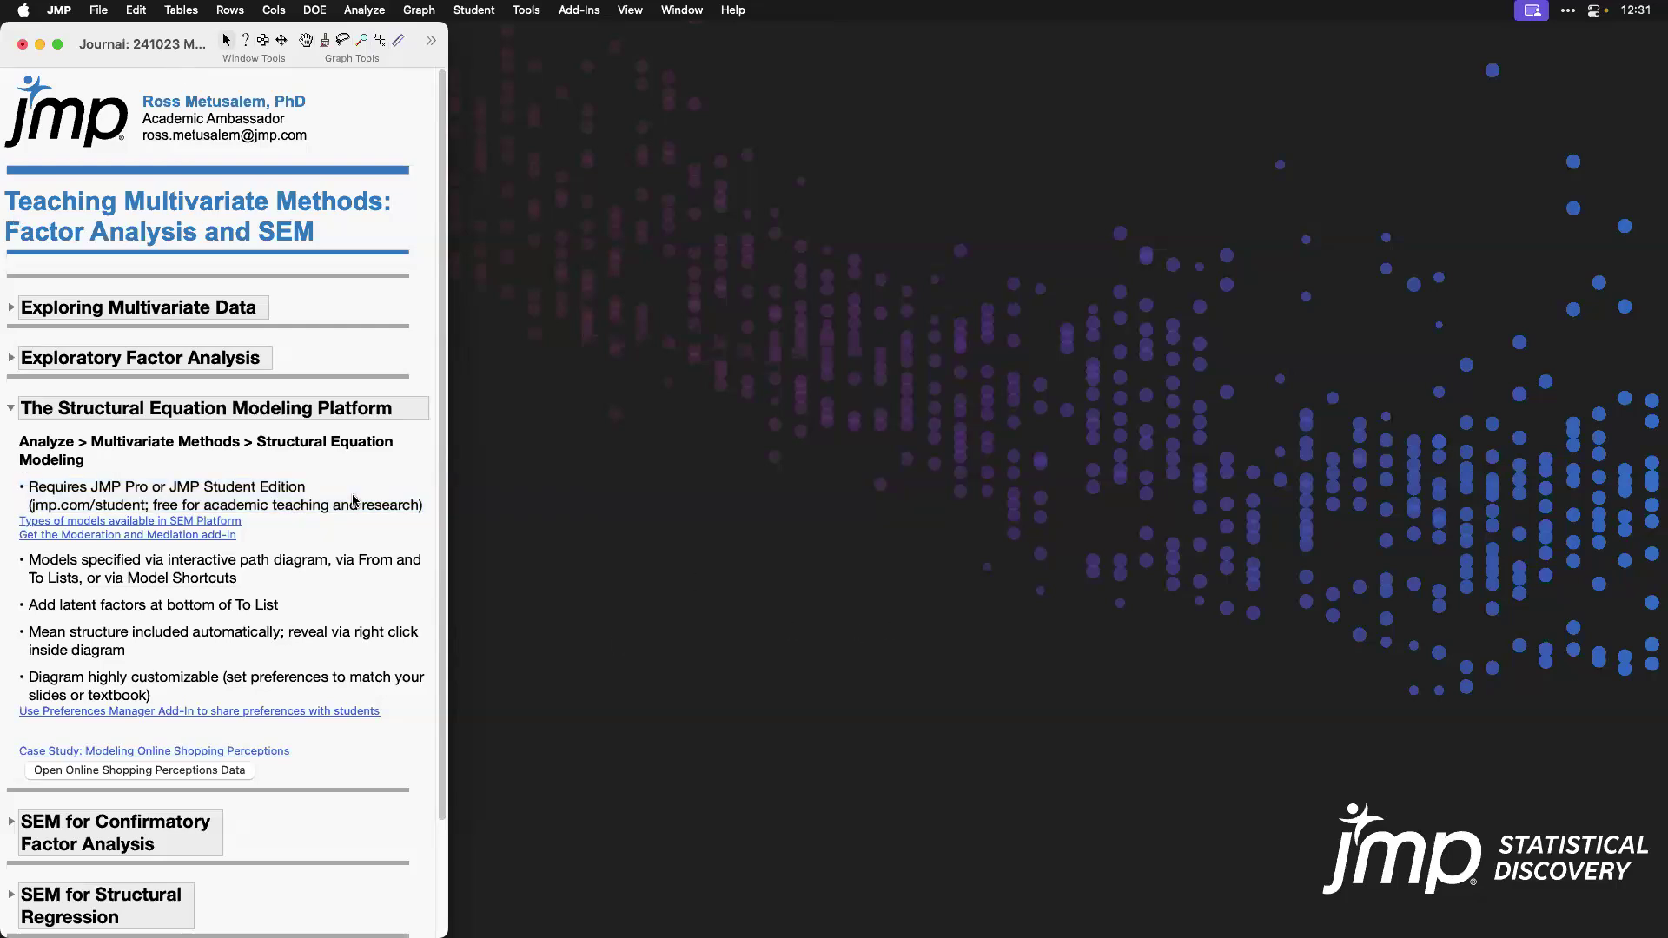
# Step: Open the journal's linked help page on types of models available in the SEM platform and skim it to Multiple Group Analysis
pyautogui.click(240, 523)
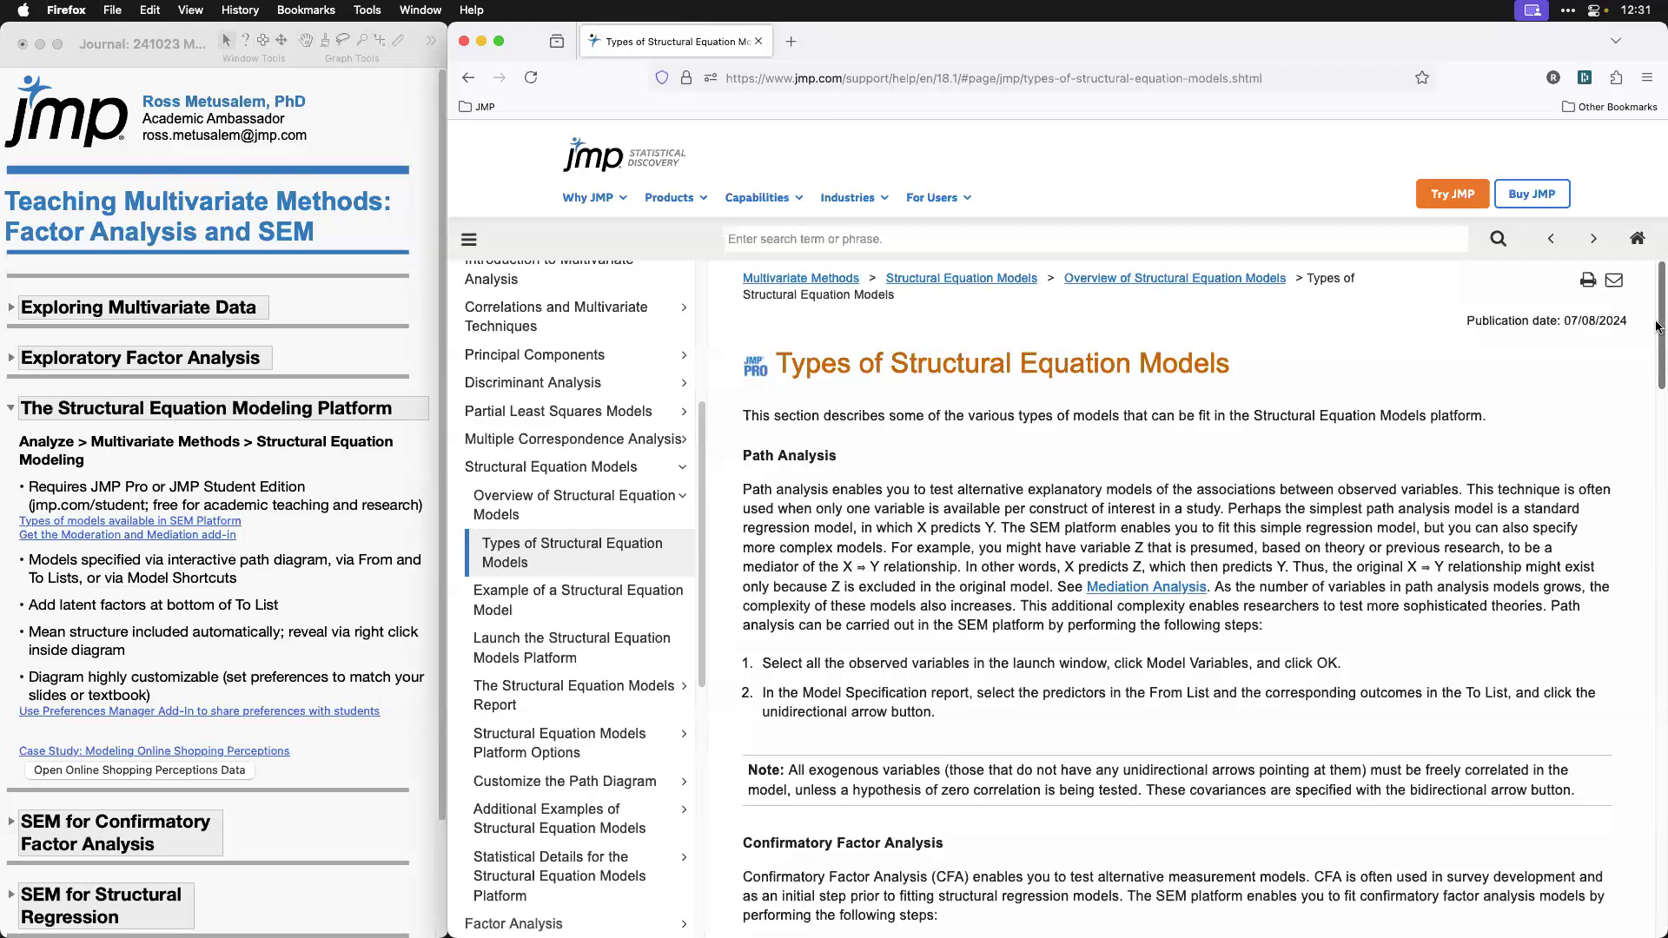
pyautogui.moveTo(1658, 327); pyautogui.dragTo(1658, 879)
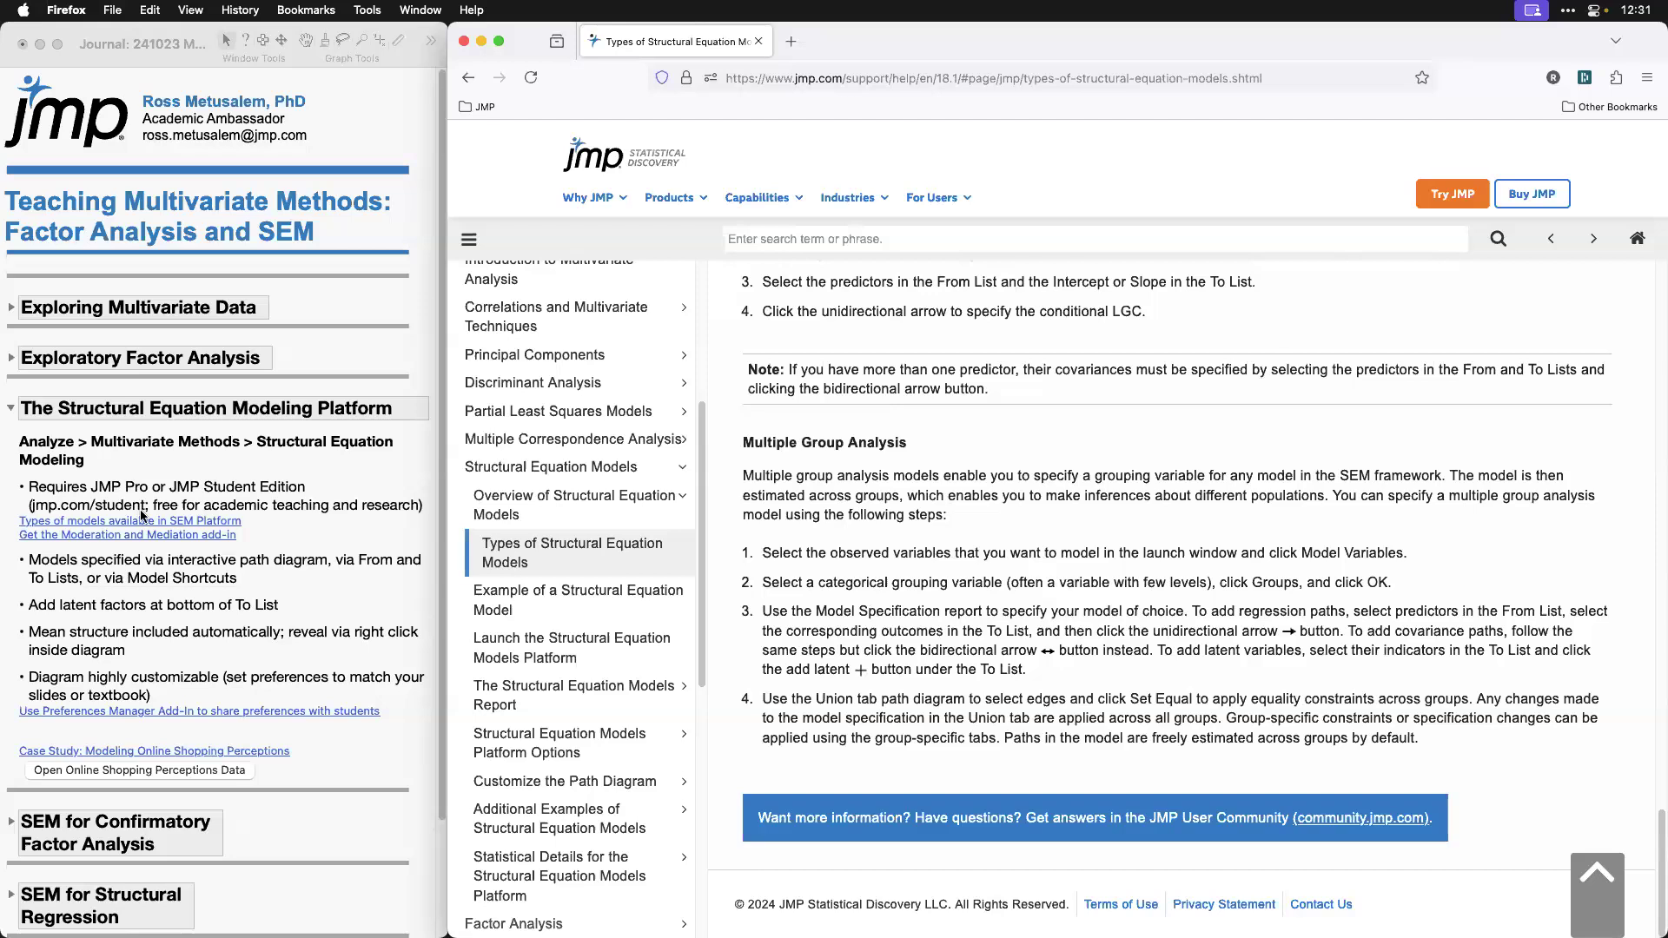
# Step: Open the Moderation and Mediation Add-In page from the journal, point out its attachments, and close the browser window
pyautogui.click(245, 536)
pyautogui.click(224, 535)
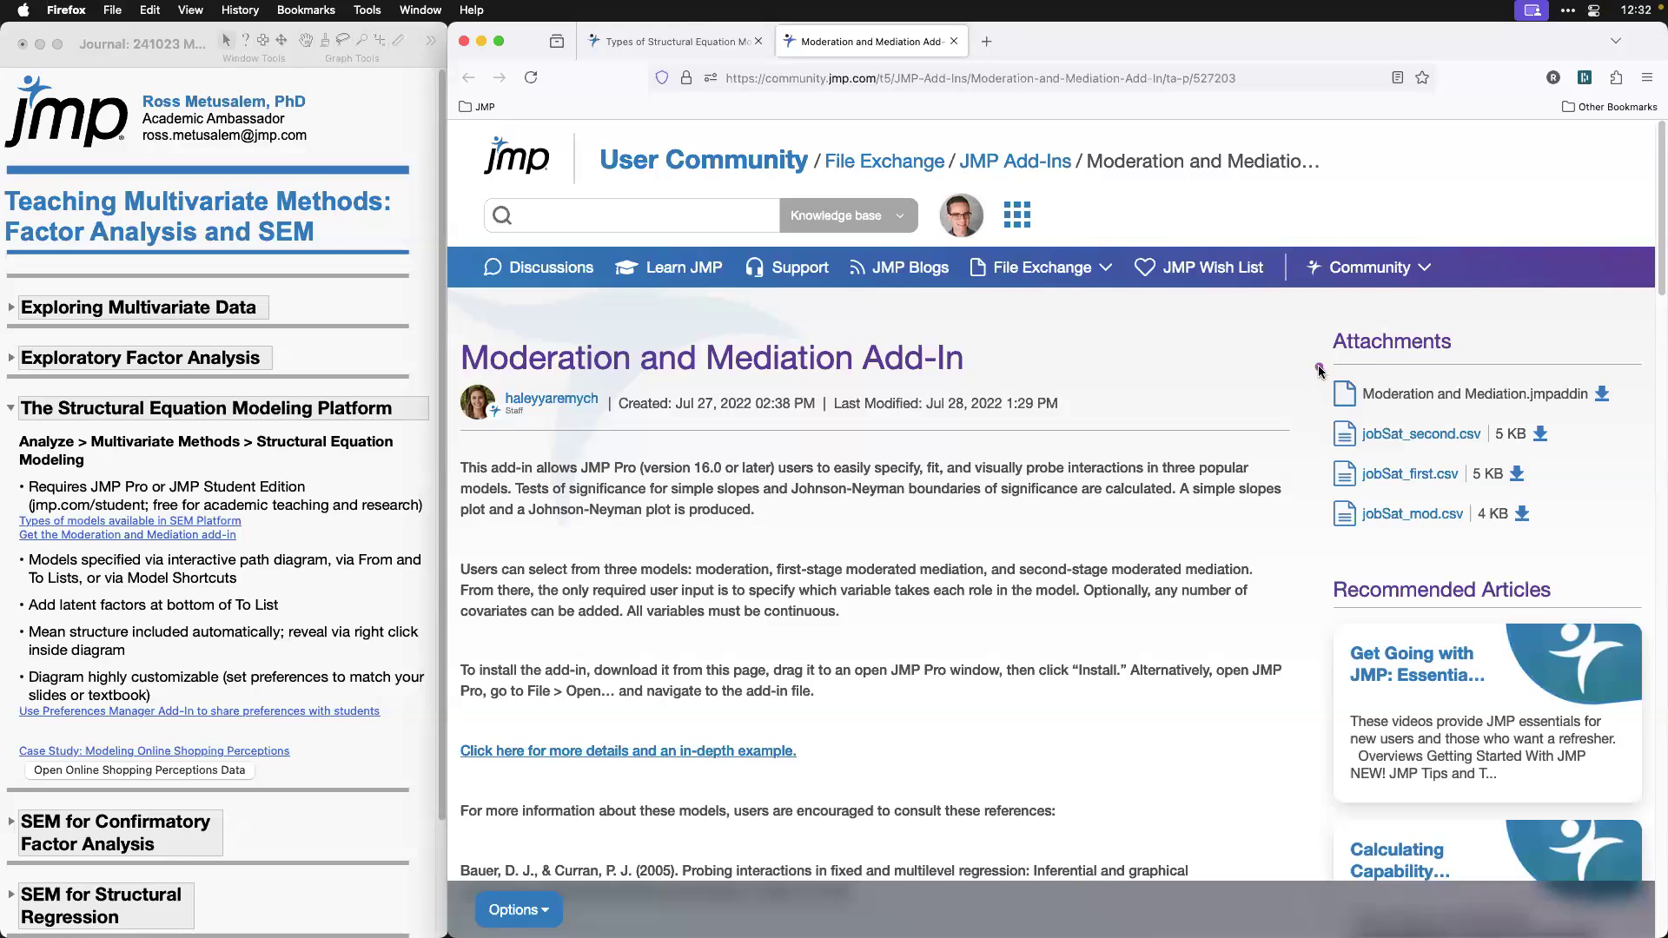
pyautogui.moveTo(1318, 368)
pyautogui.mouseDown()
pyautogui.moveTo(1434, 418)
pyautogui.moveTo(1624, 423)
pyautogui.mouseUp()
pyautogui.click(464, 41)
# Step: Open the Modeling Online Shopping Perceptions case study PDF from the journal's case study link and mark the first sentence of The Task
pyautogui.click(268, 750)
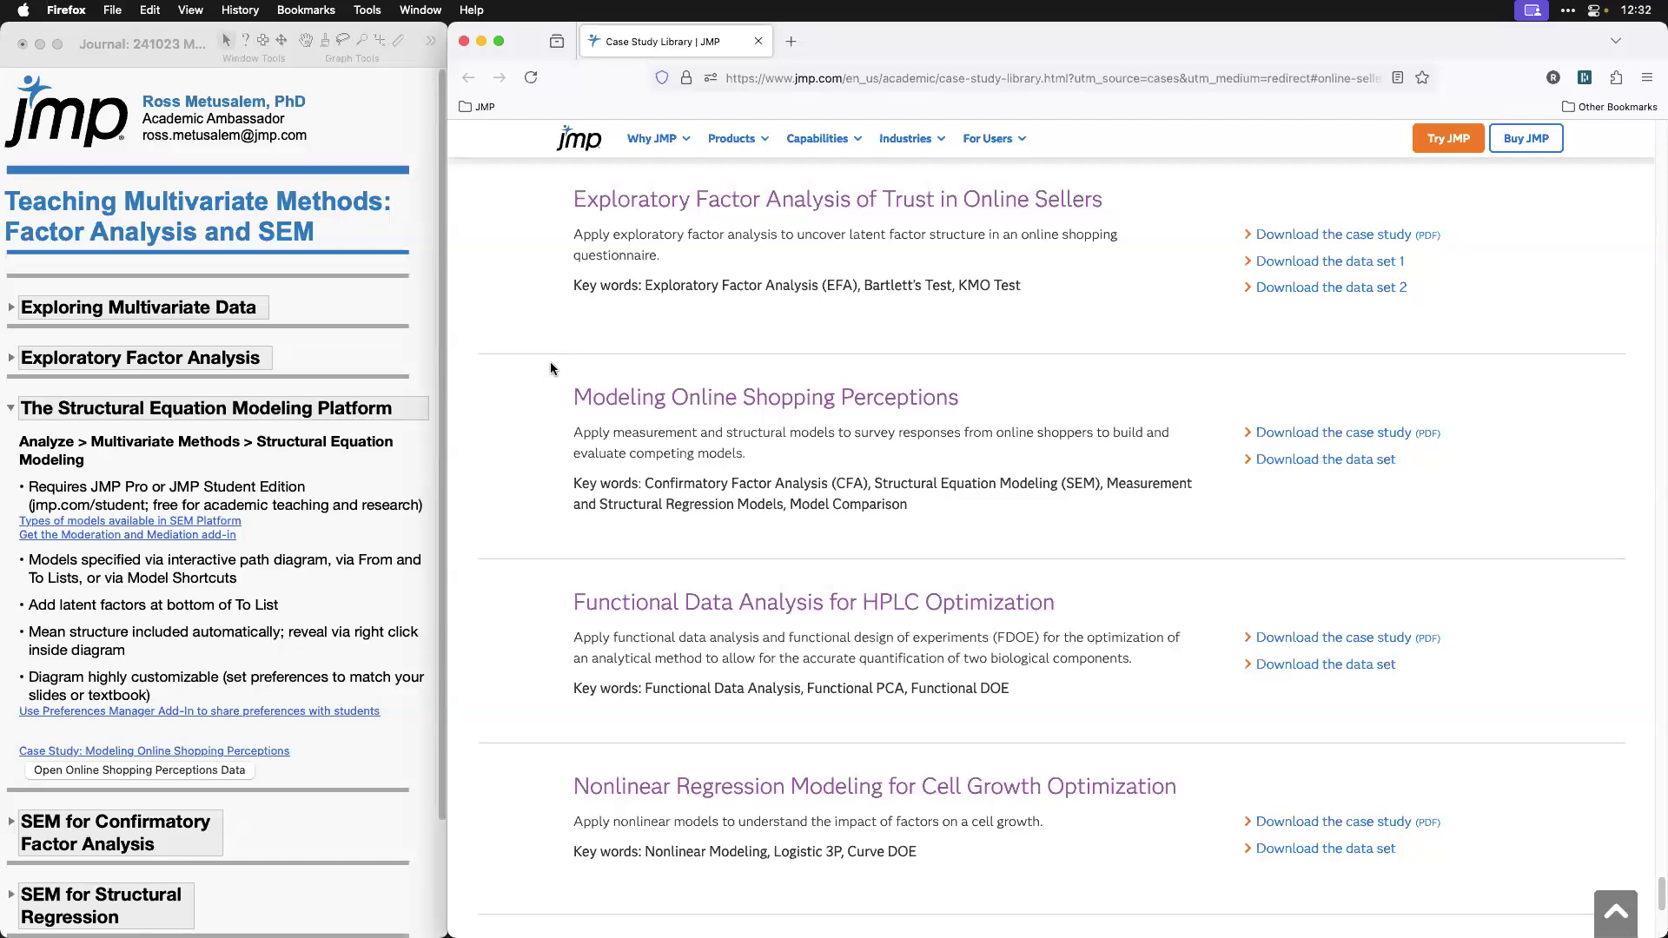
pyautogui.click(1409, 434)
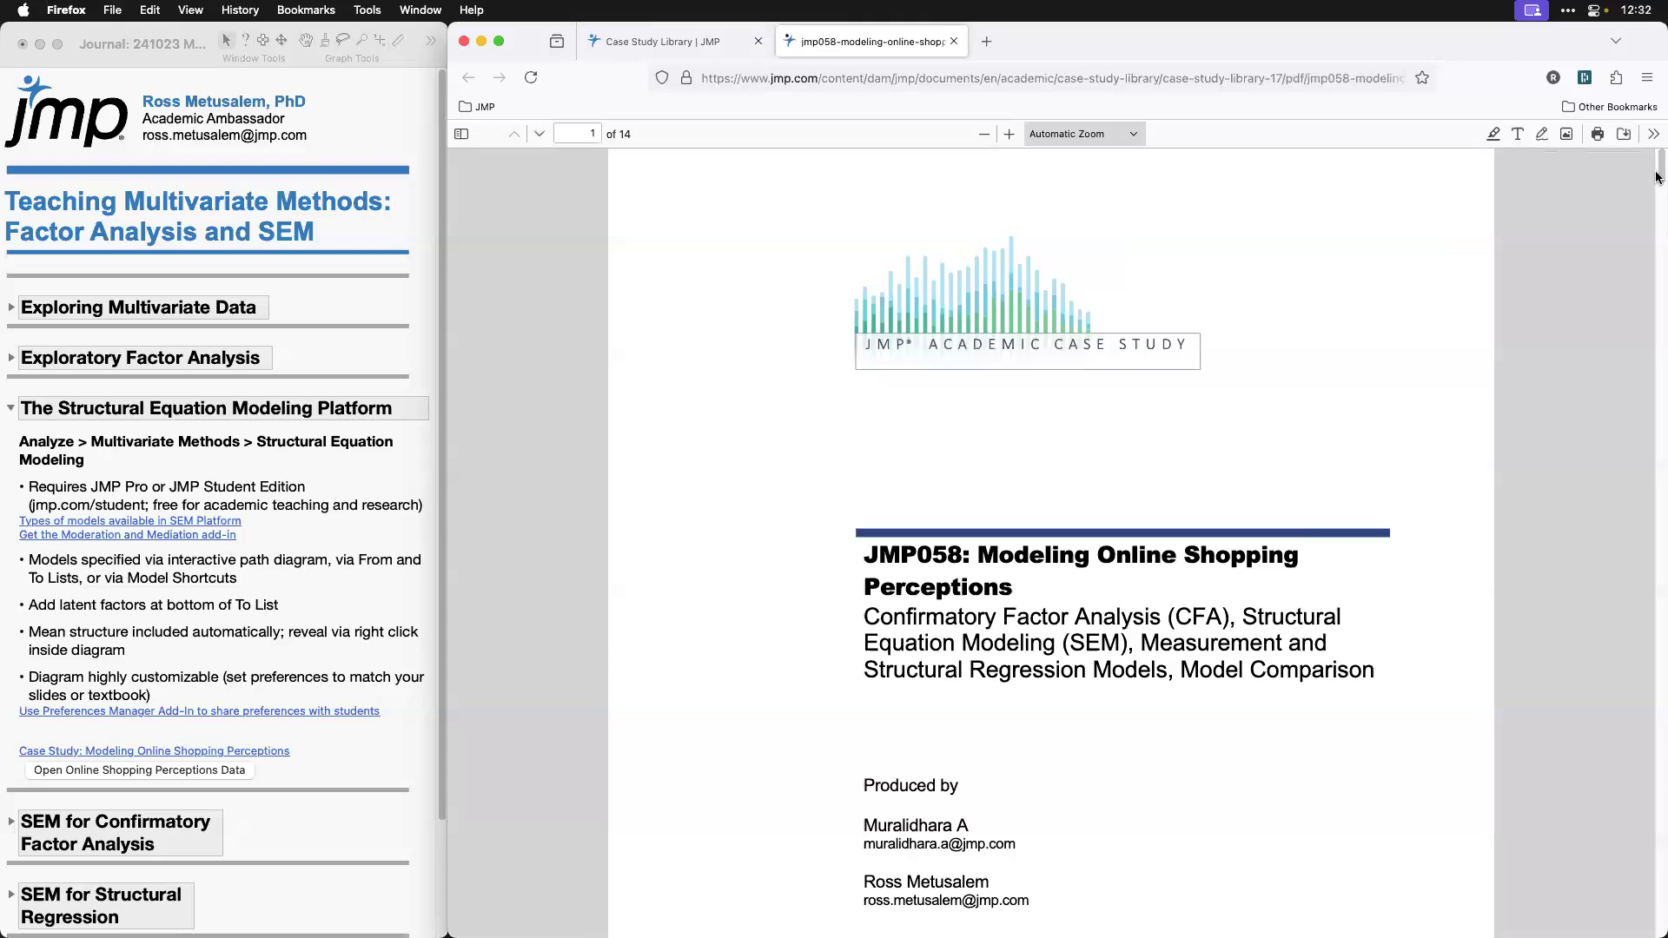
pyautogui.moveTo(1657, 176); pyautogui.dragTo(1657, 251)
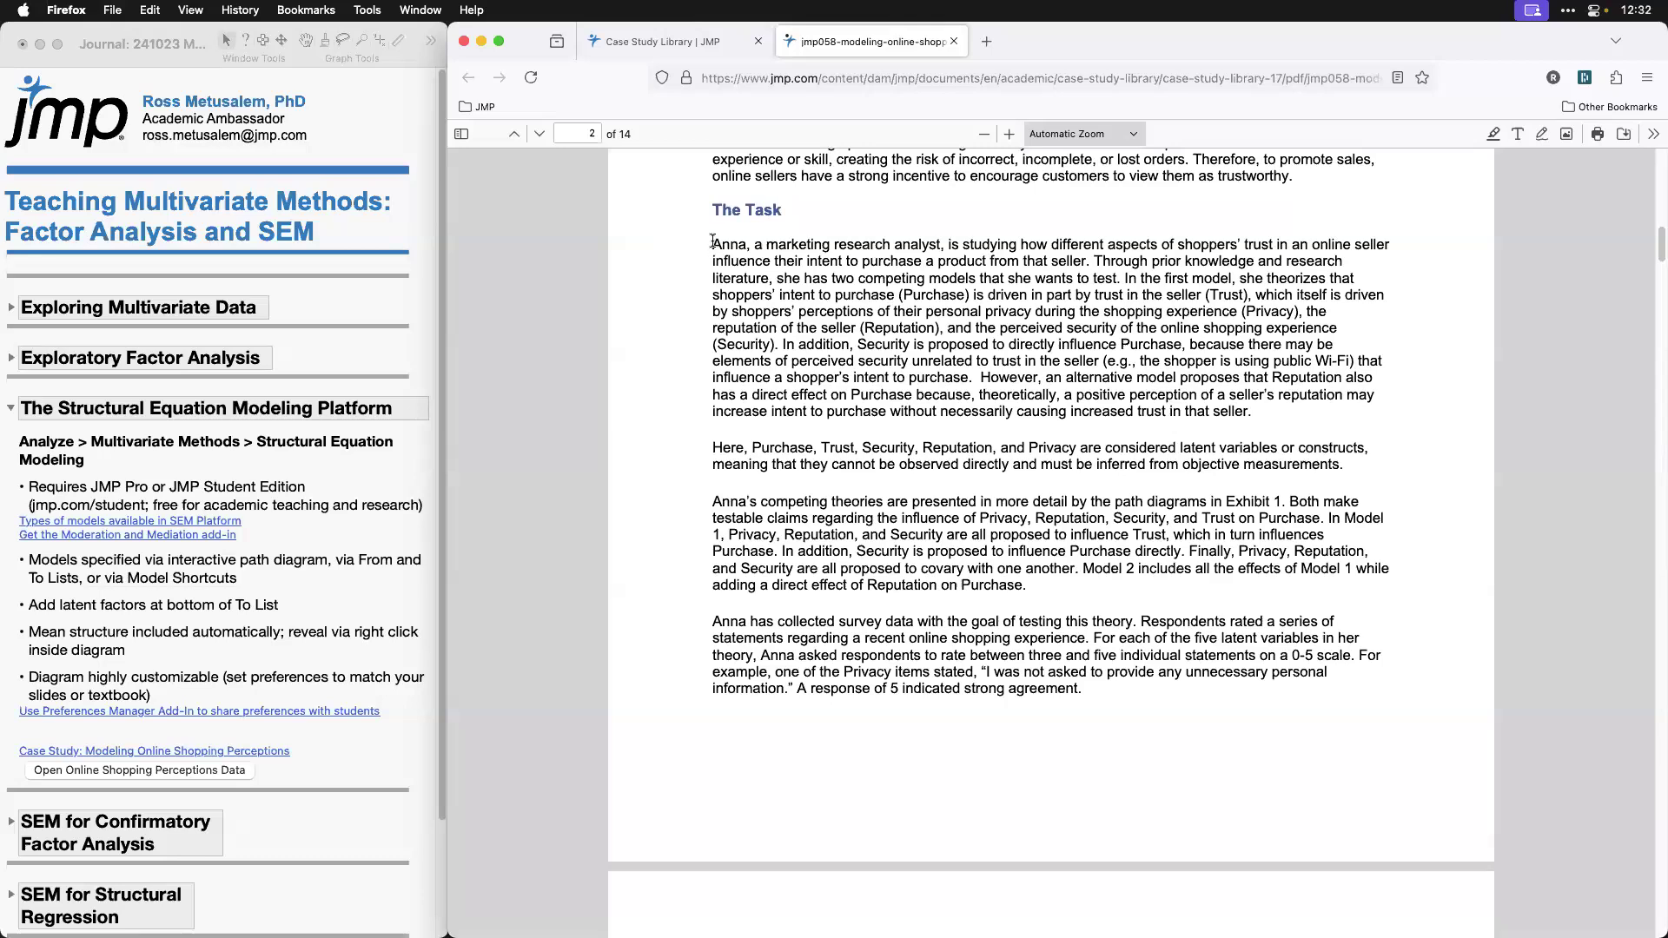
pyautogui.moveTo(713, 241); pyautogui.dragTo(1116, 246)
pyautogui.moveTo(1116, 252); pyautogui.dragTo(1093, 253)
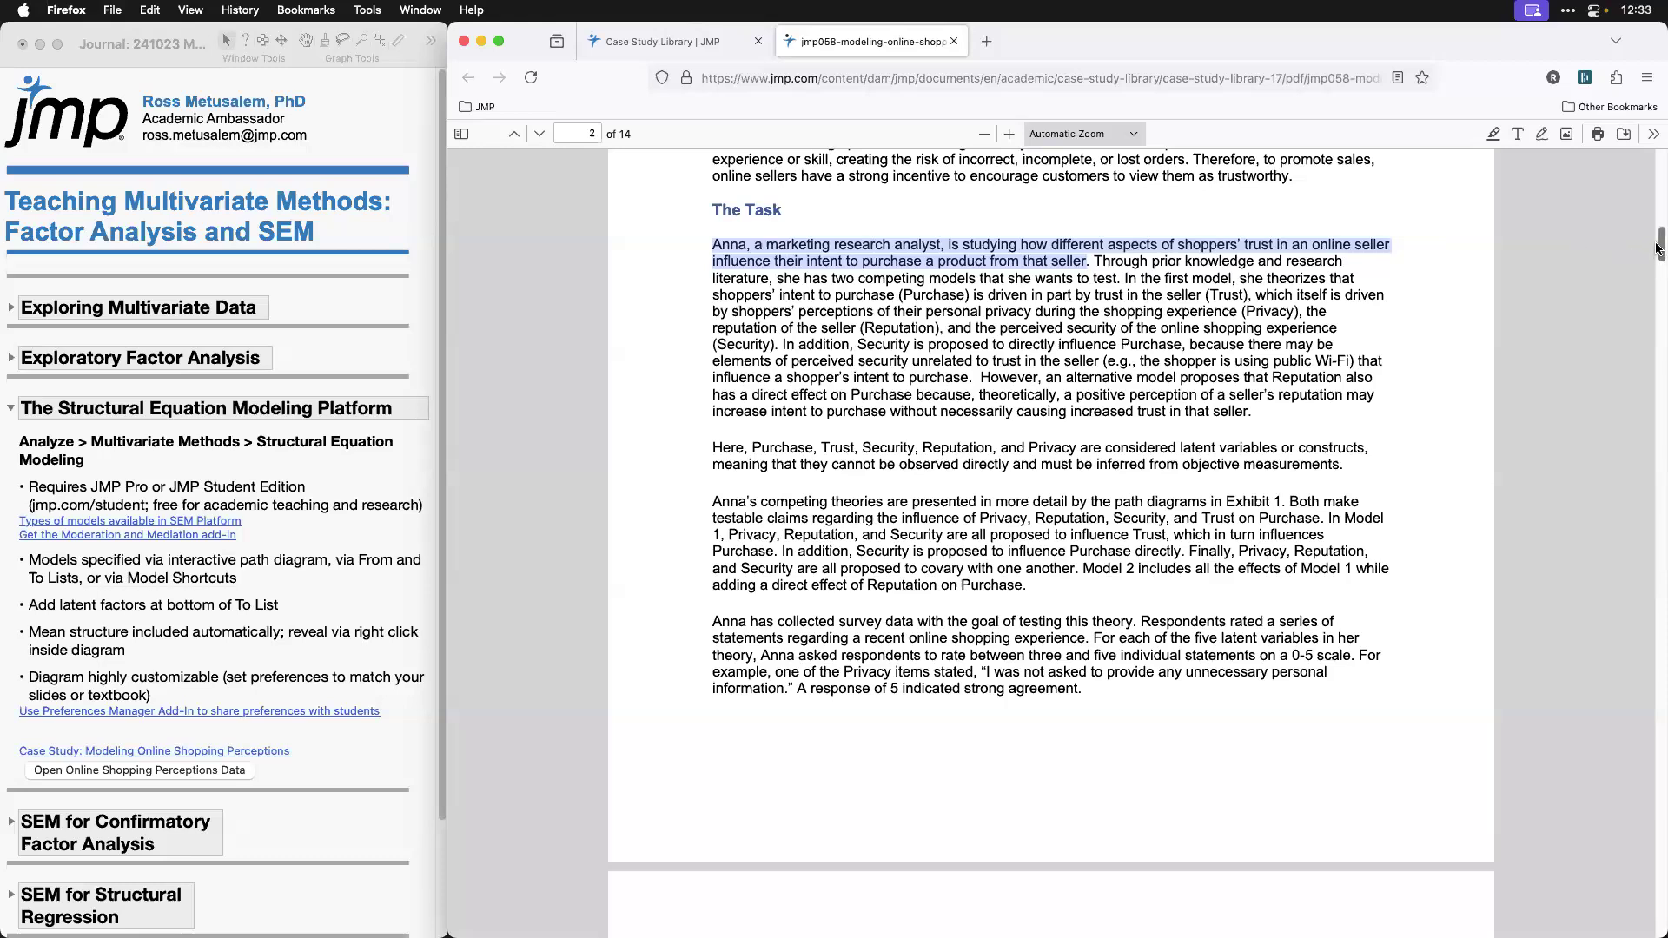
# Step: Show Exhibit 1 with the two competing theoretical models in the case study PDF, enlarged to 180%
pyautogui.scroll(-3, 1659, 258)
pyautogui.moveTo(1659, 258); pyautogui.dragTo(1659, 287)
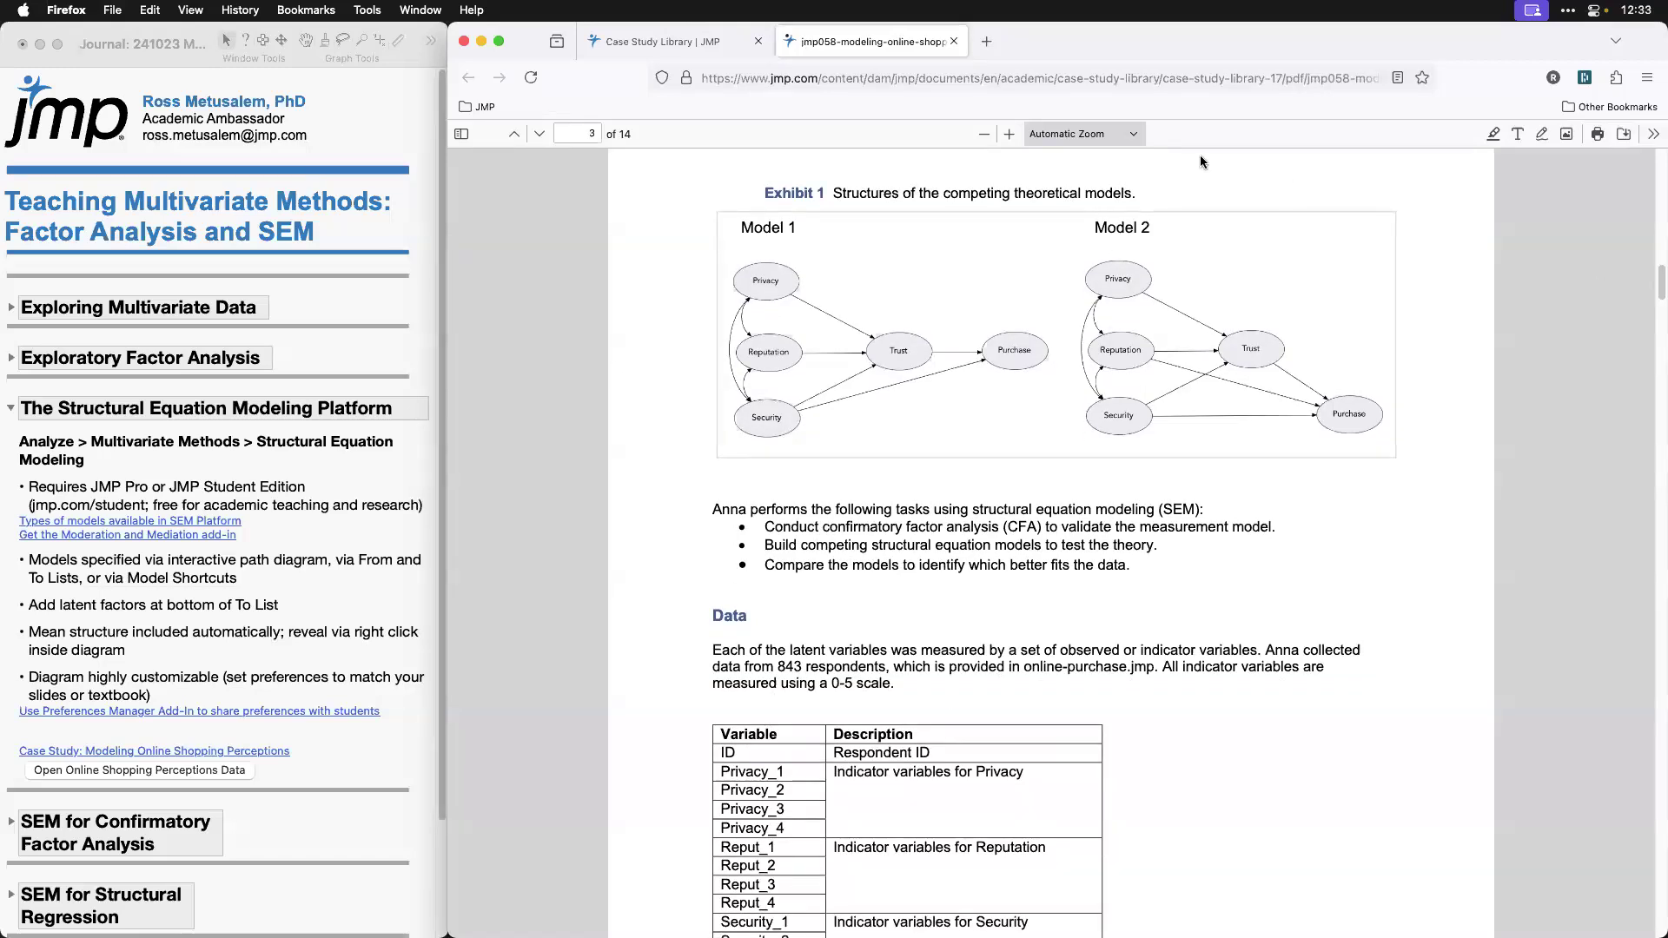
pyautogui.click(1008, 133)
pyautogui.click(1009, 133)
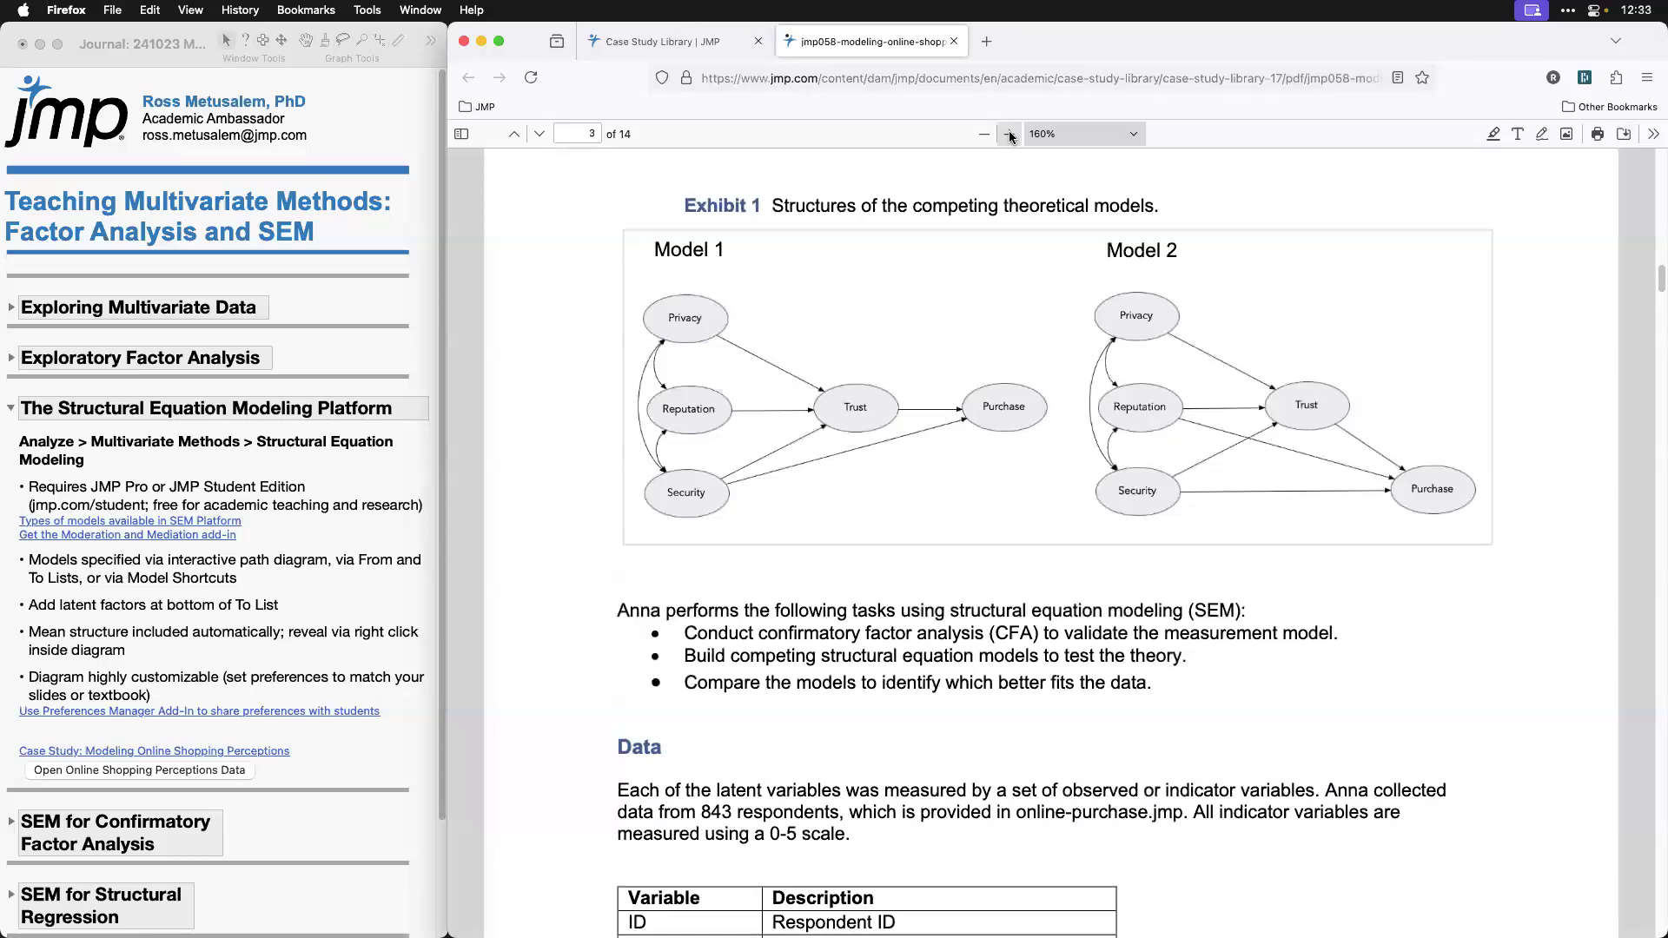
pyautogui.click(1008, 134)
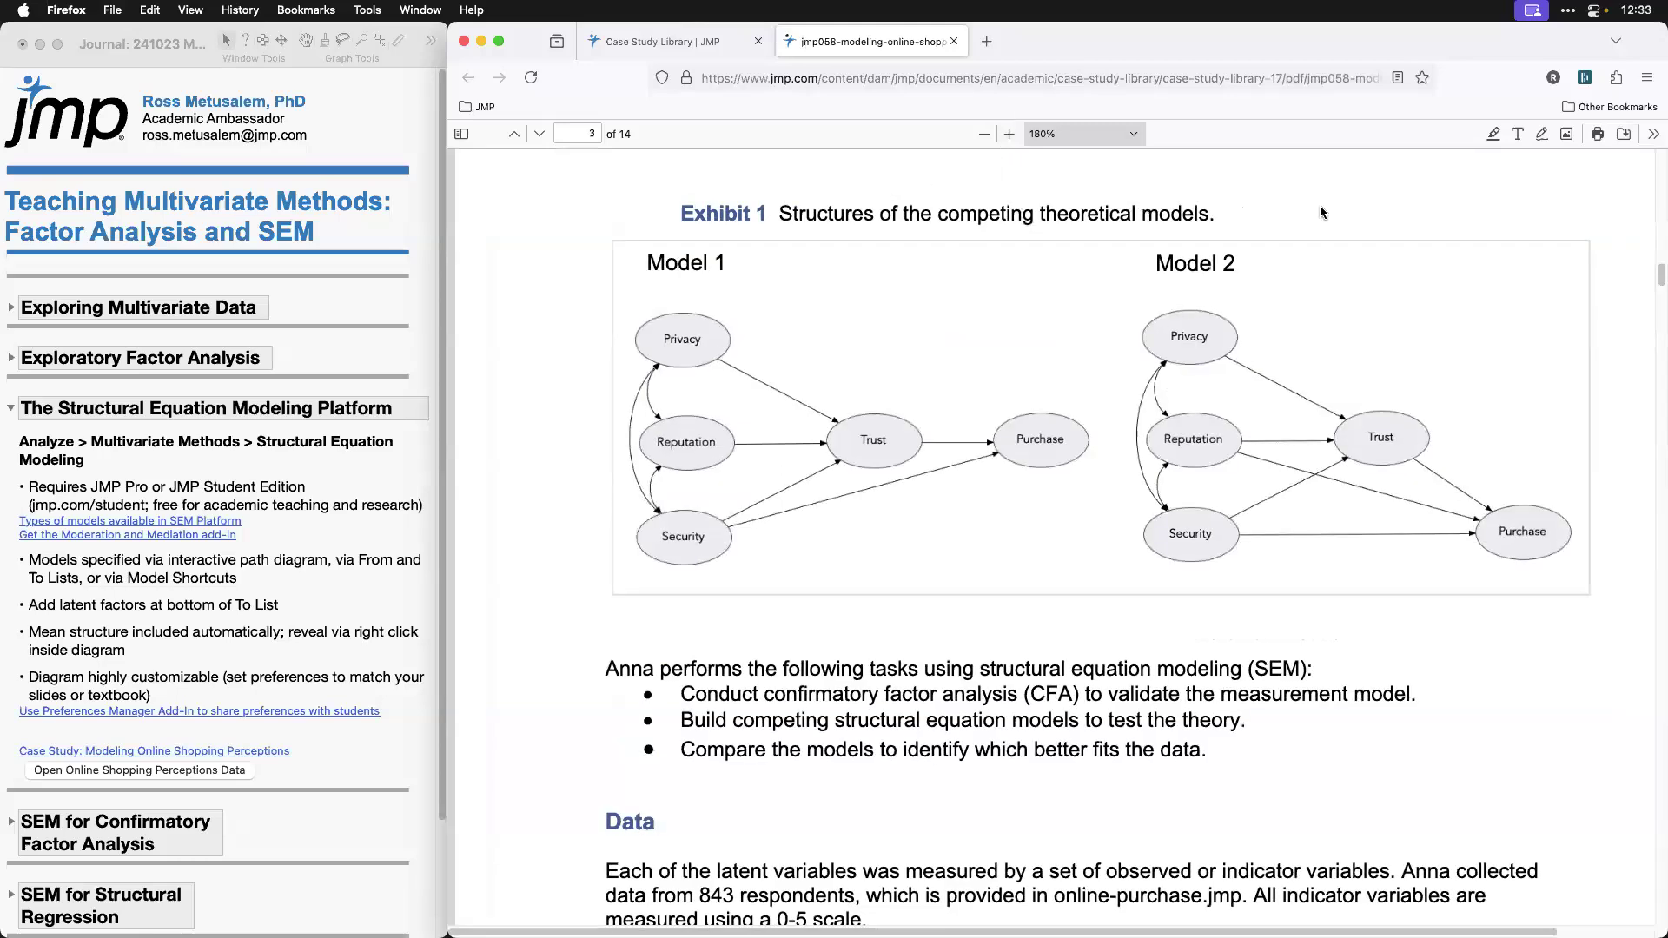
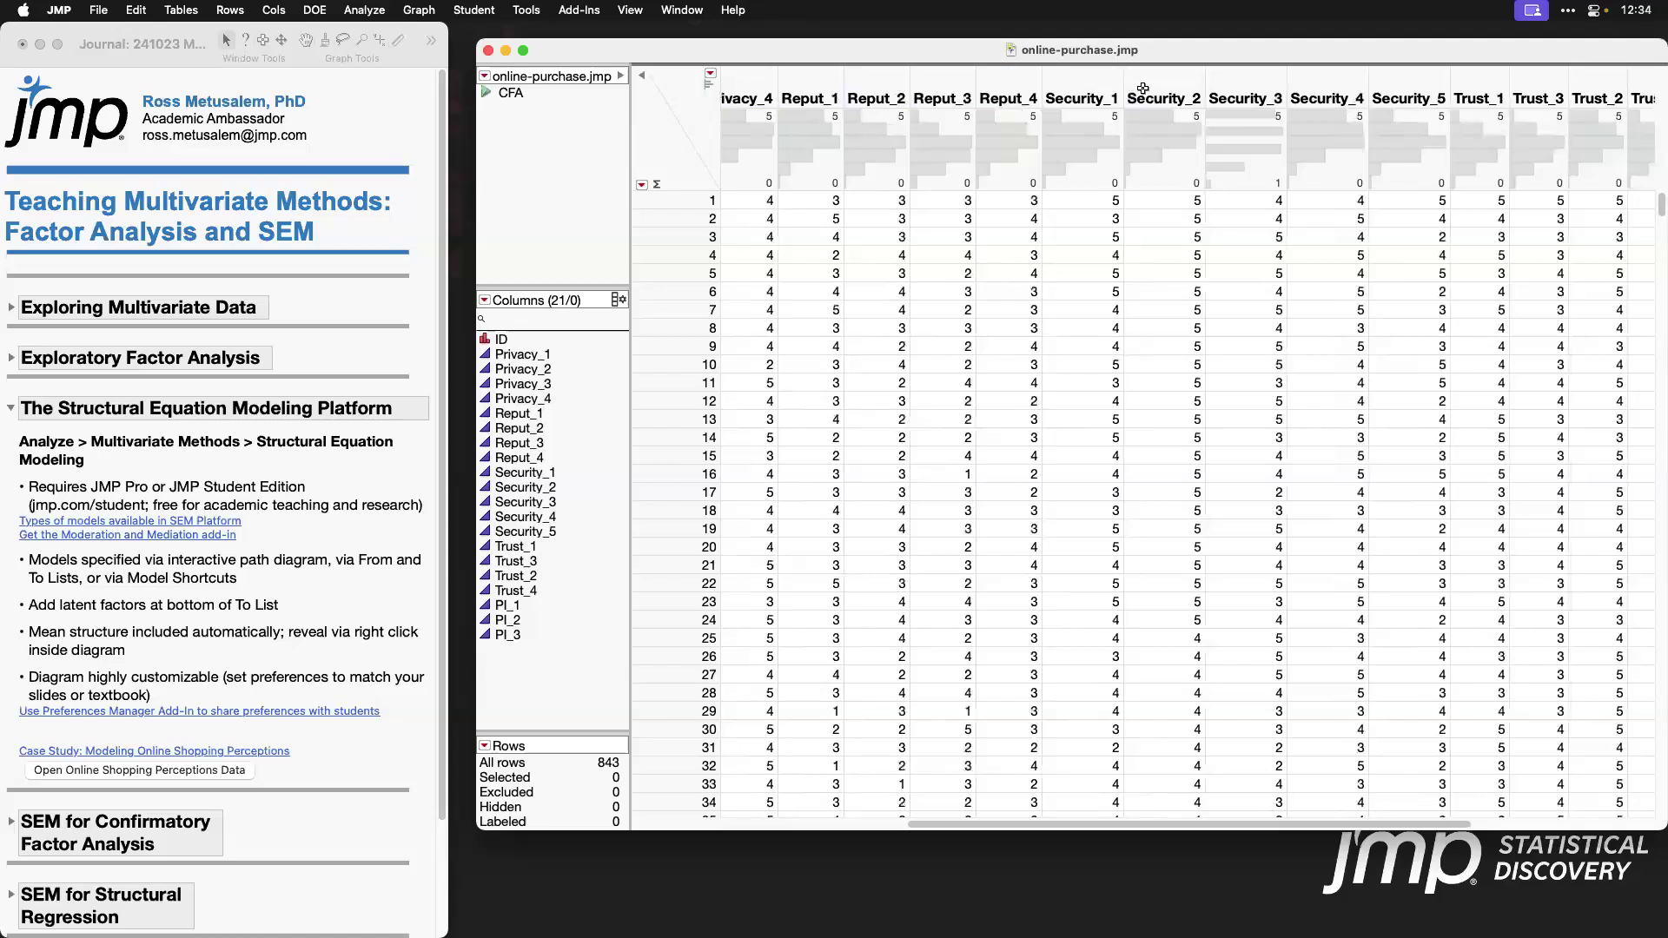
# Step: Point out the Trust columns and the three PI columns in the online-purchase data table
pyautogui.hscroll(2, 1438, 339)
pyautogui.hscroll(1, 1424, 286)
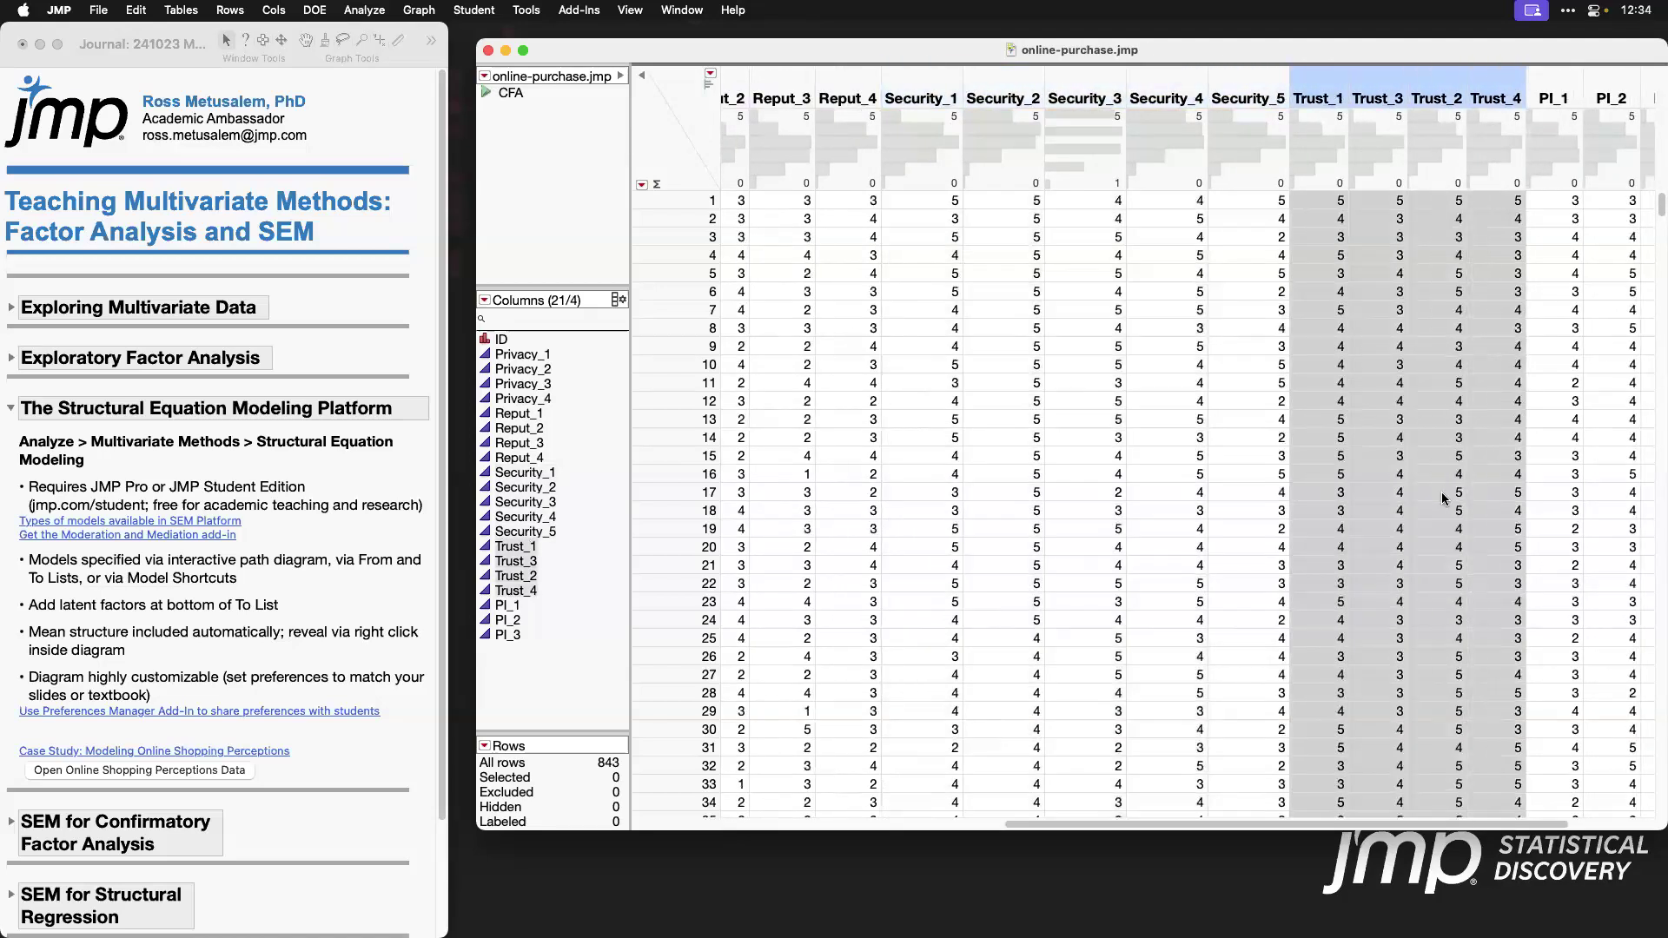
pyautogui.hscroll(3, 1444, 499)
pyautogui.click(1445, 84)
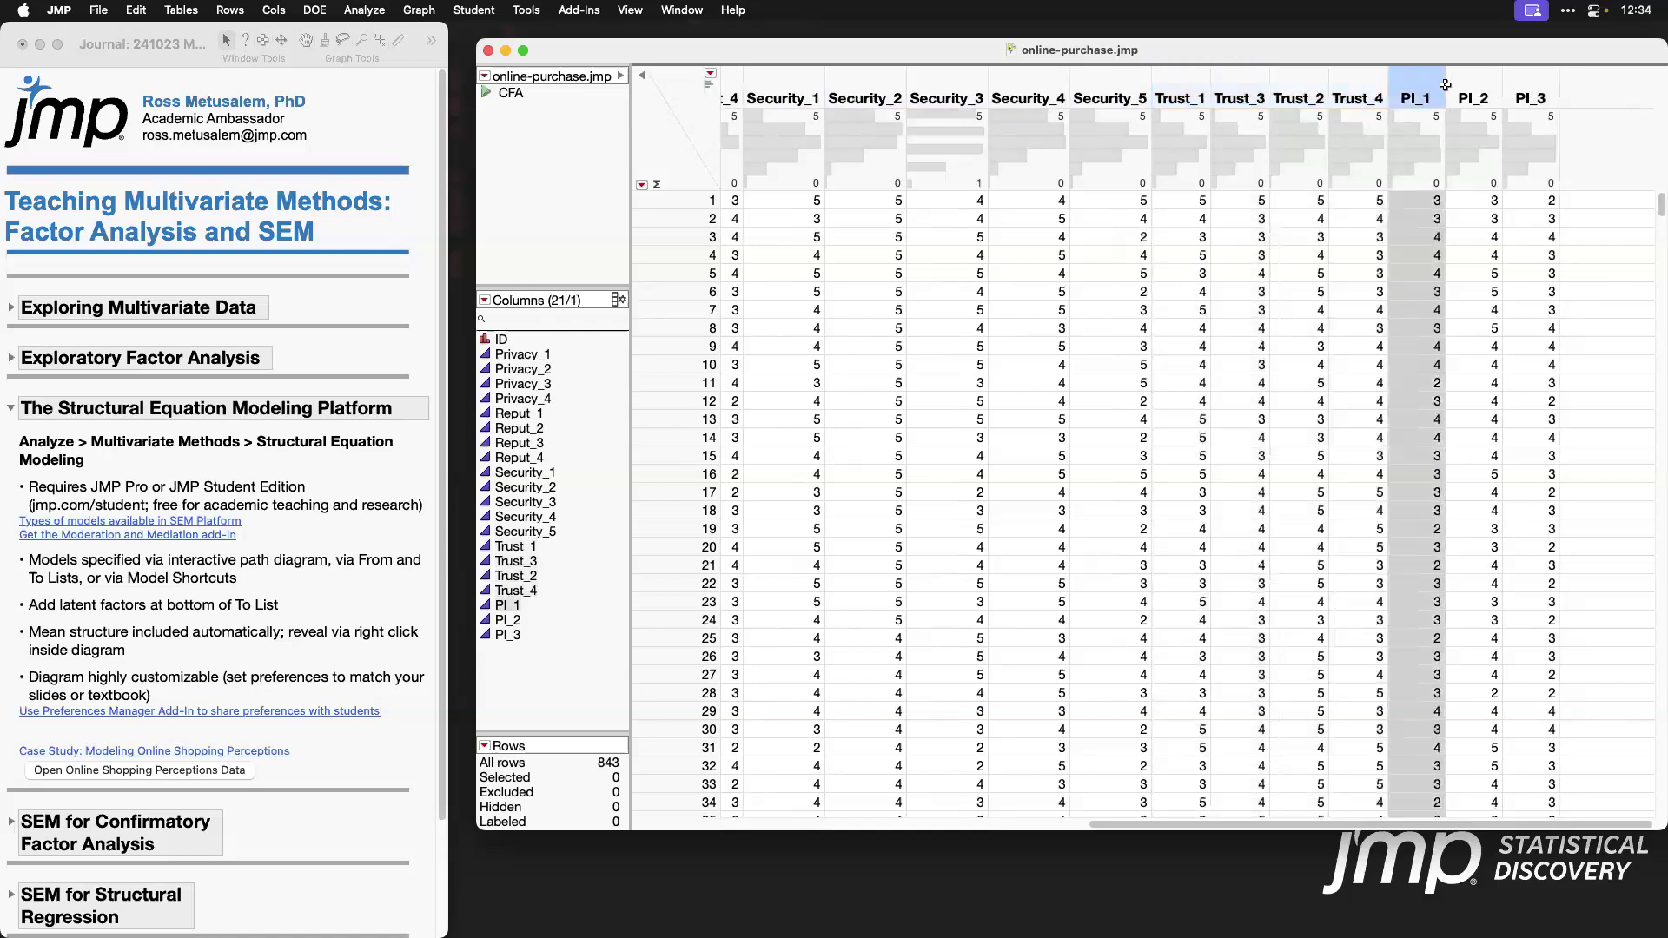
pyautogui.moveTo(1445, 84); pyautogui.dragTo(1538, 96)
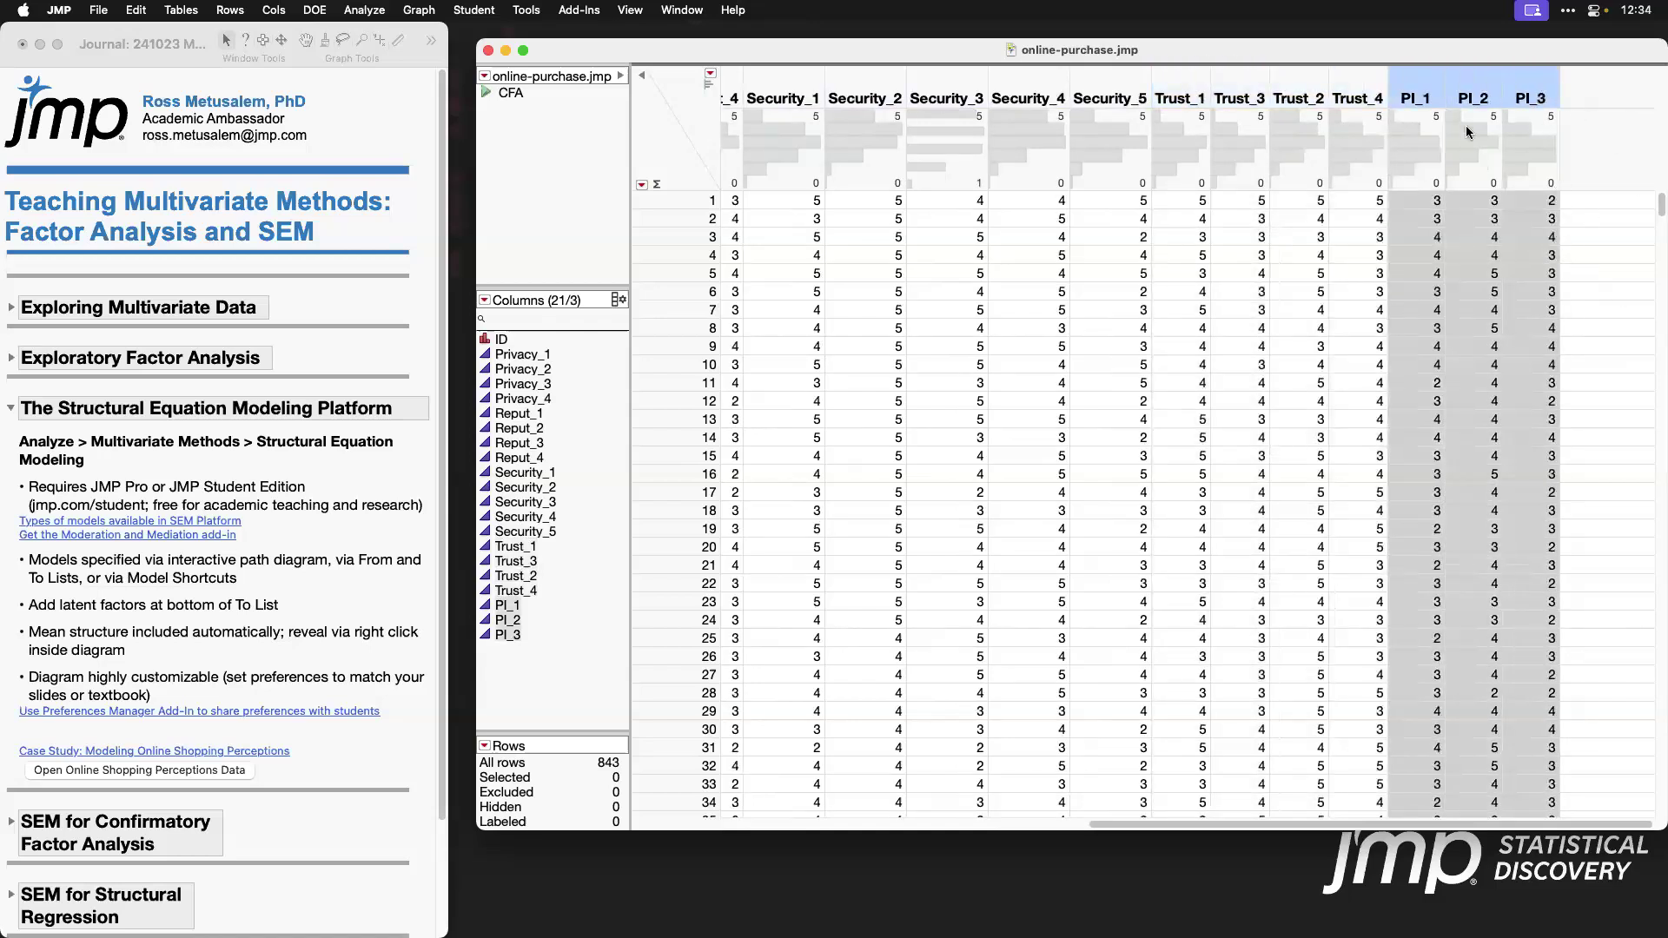
pyautogui.click(662, 145)
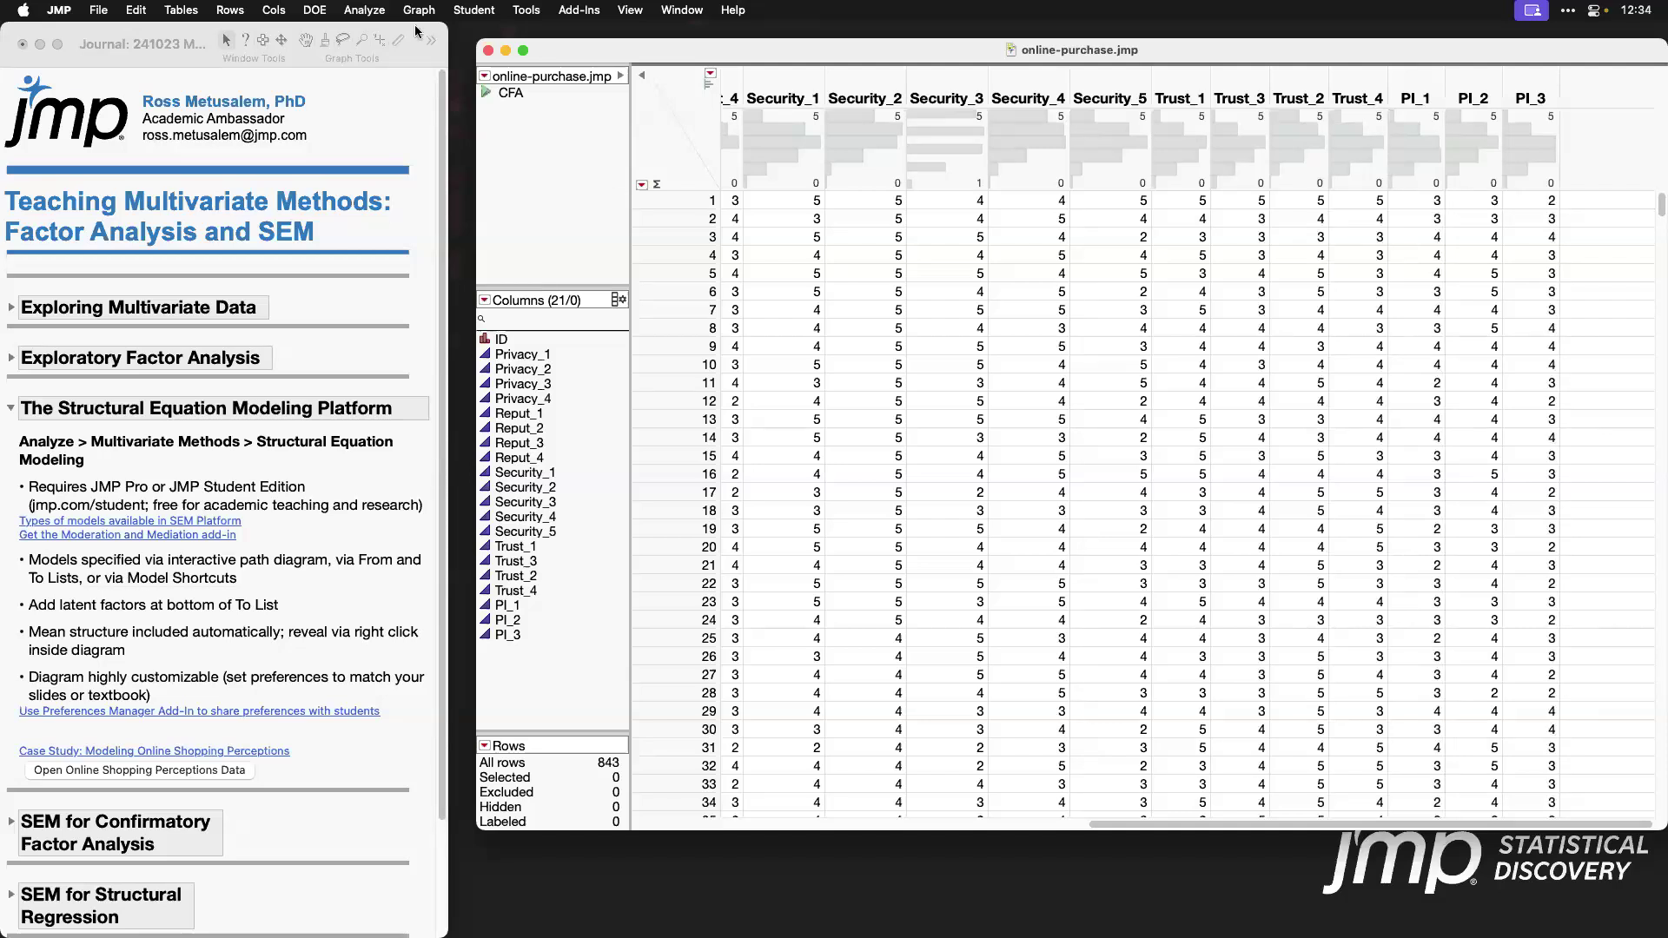
# Step: Launch Structural Equation Models with Privacy_1 through Privacy_4 as the model variables
pyautogui.click(365, 10)
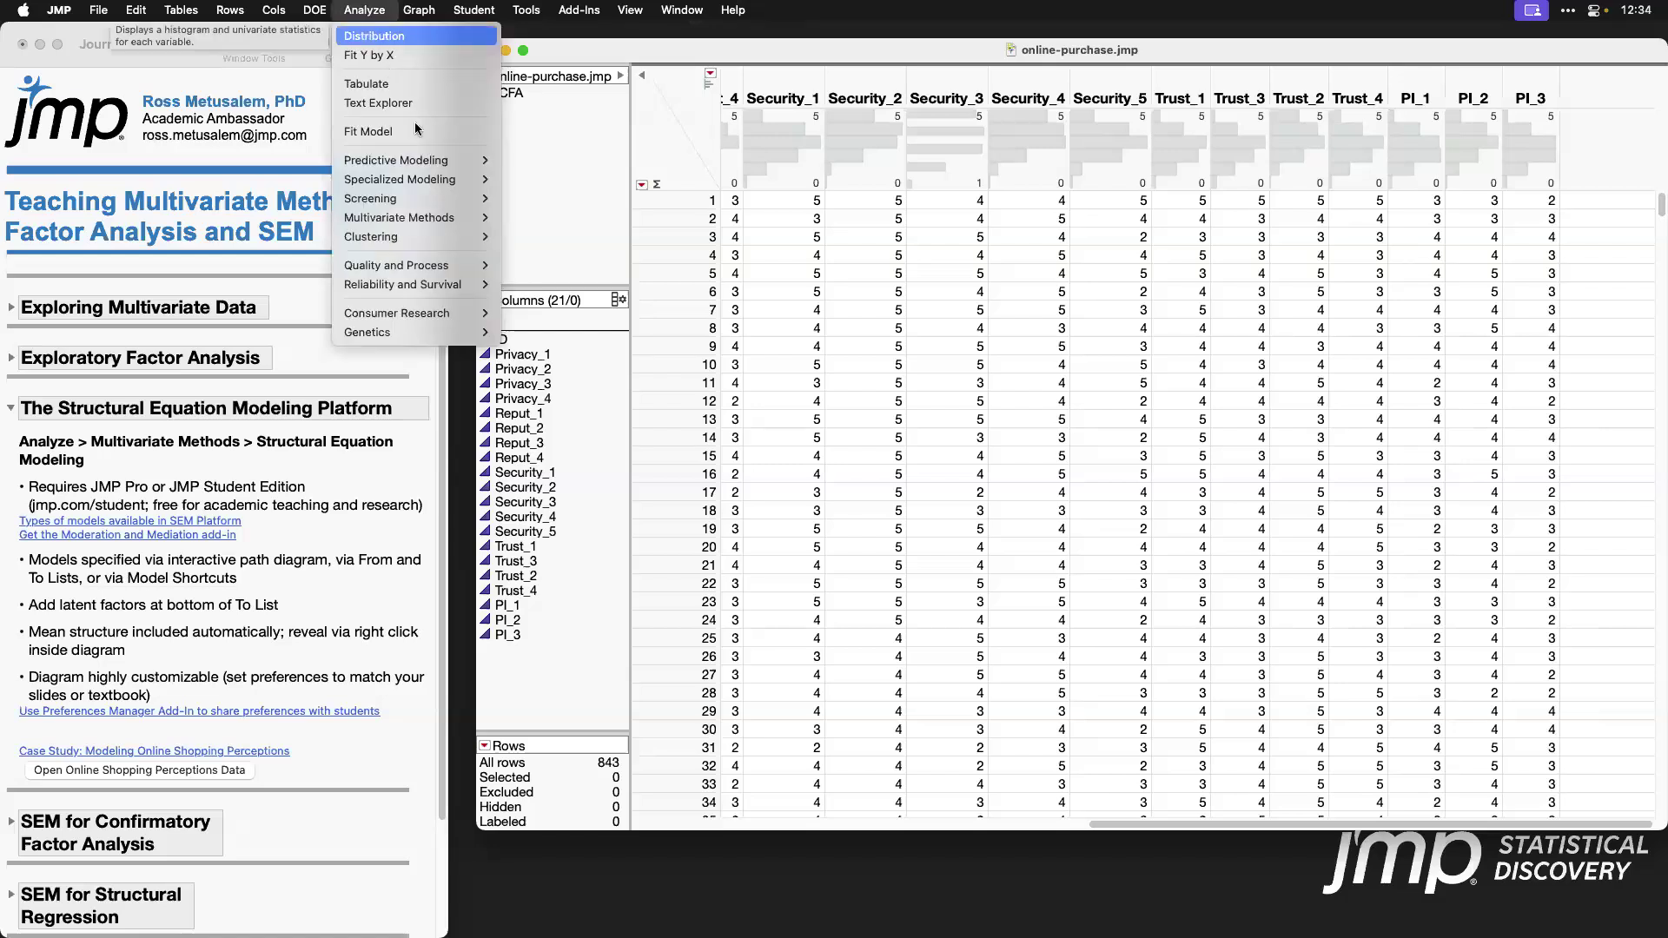
pyautogui.moveTo(455, 221)
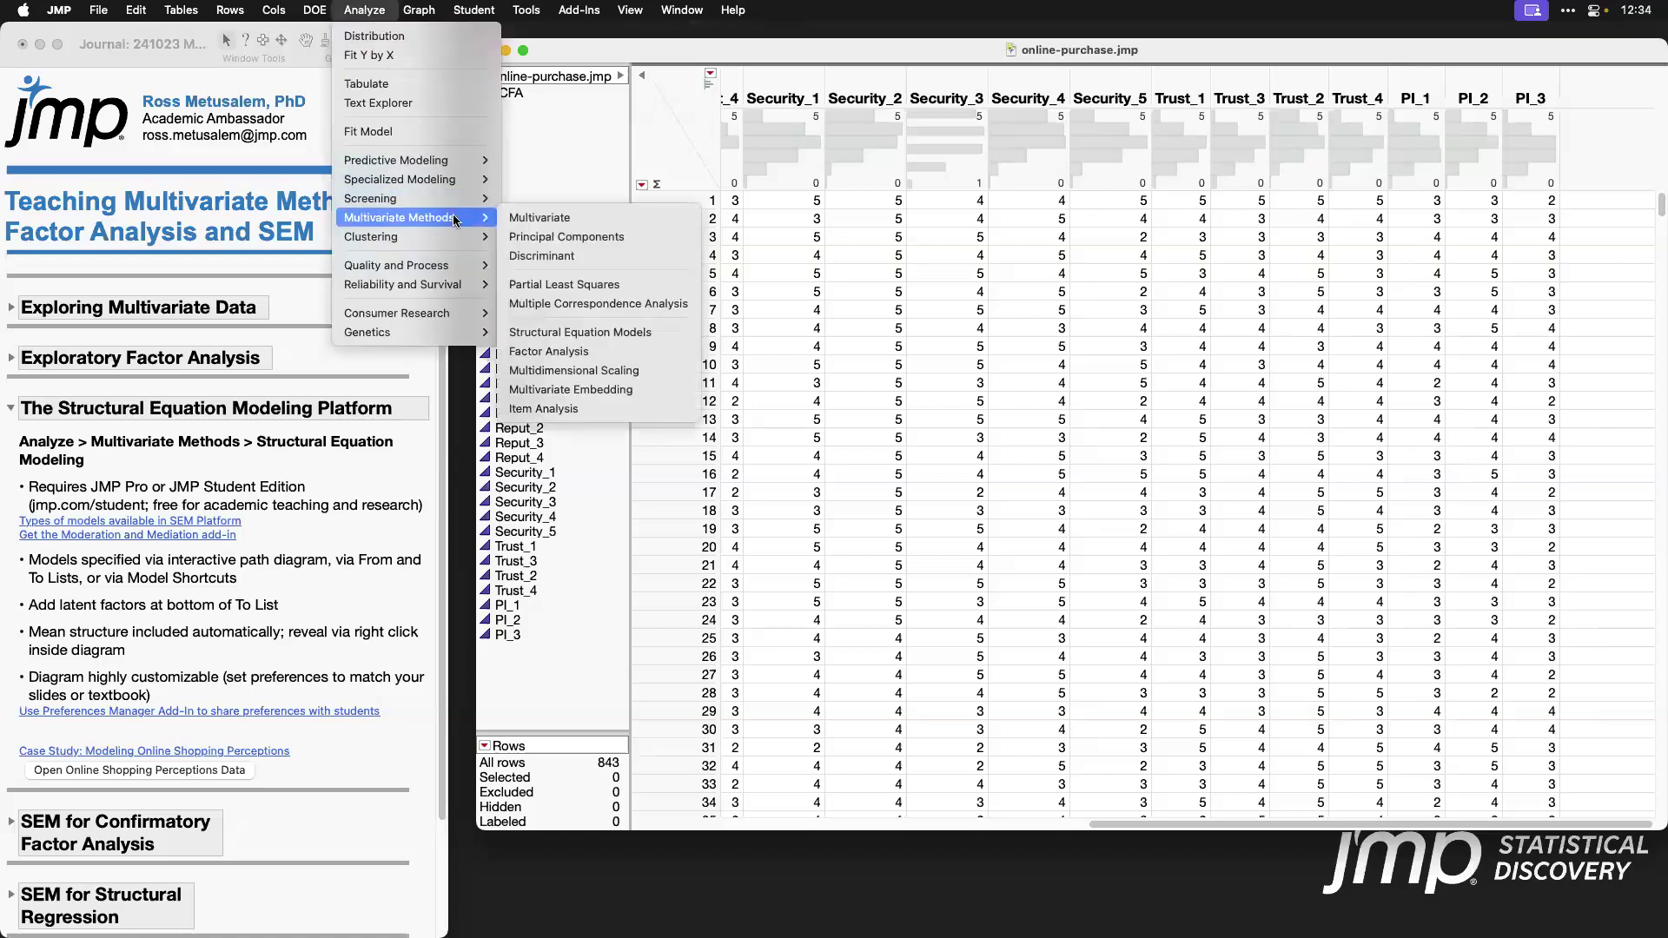
pyautogui.click(672, 336)
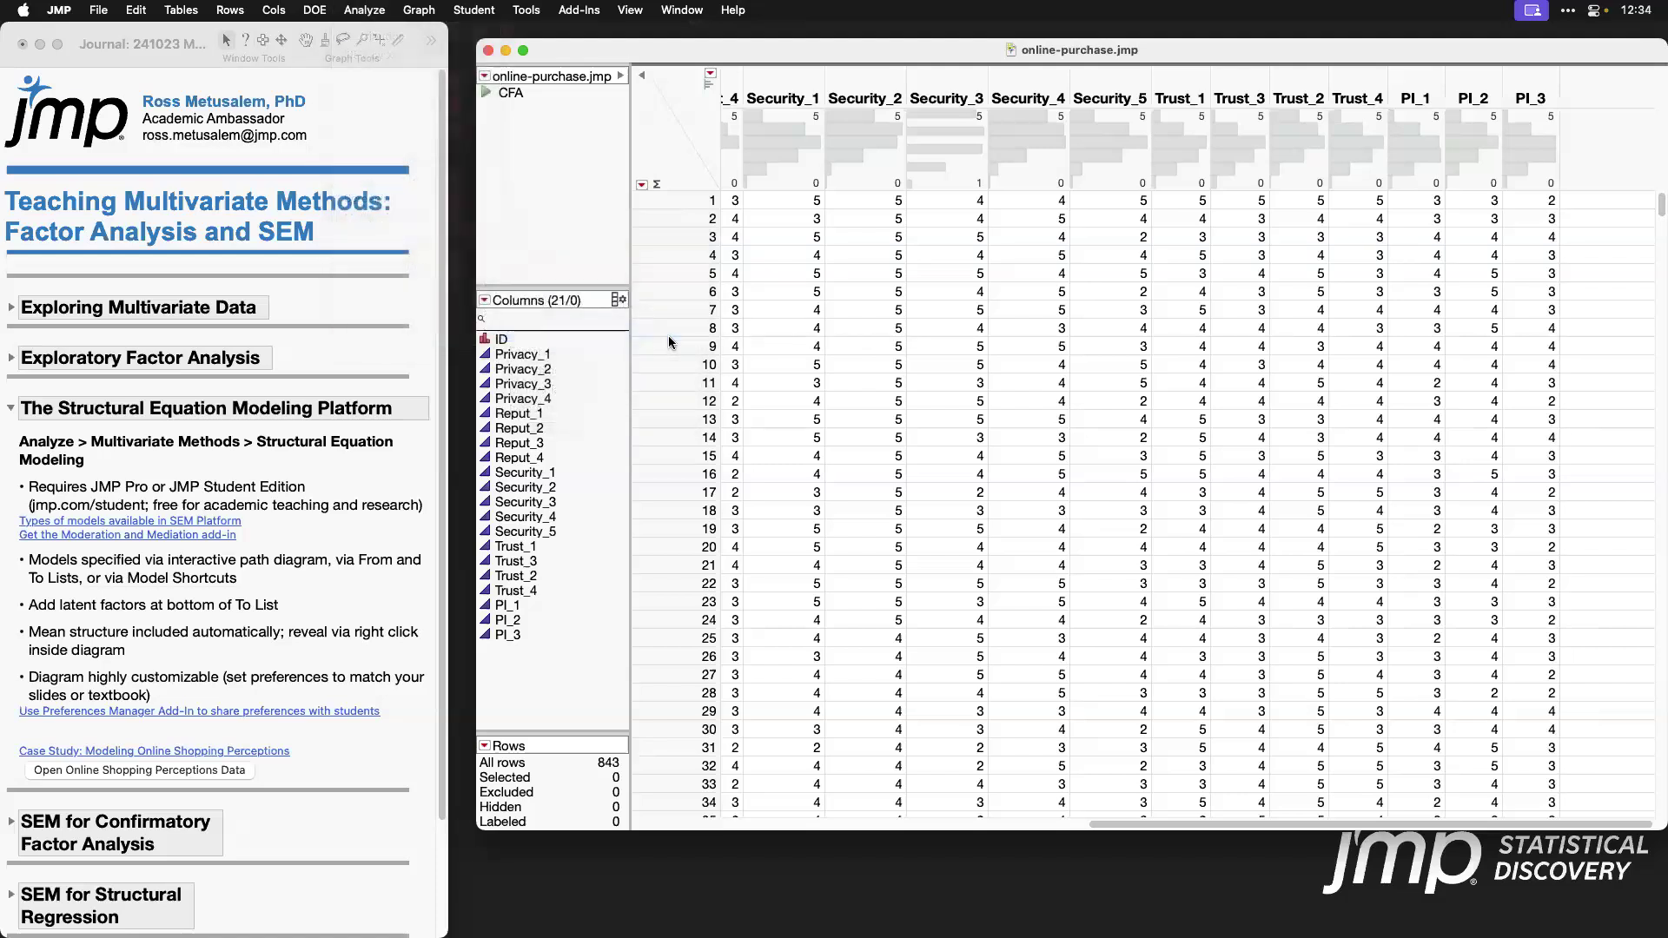
pyautogui.click(651, 288)
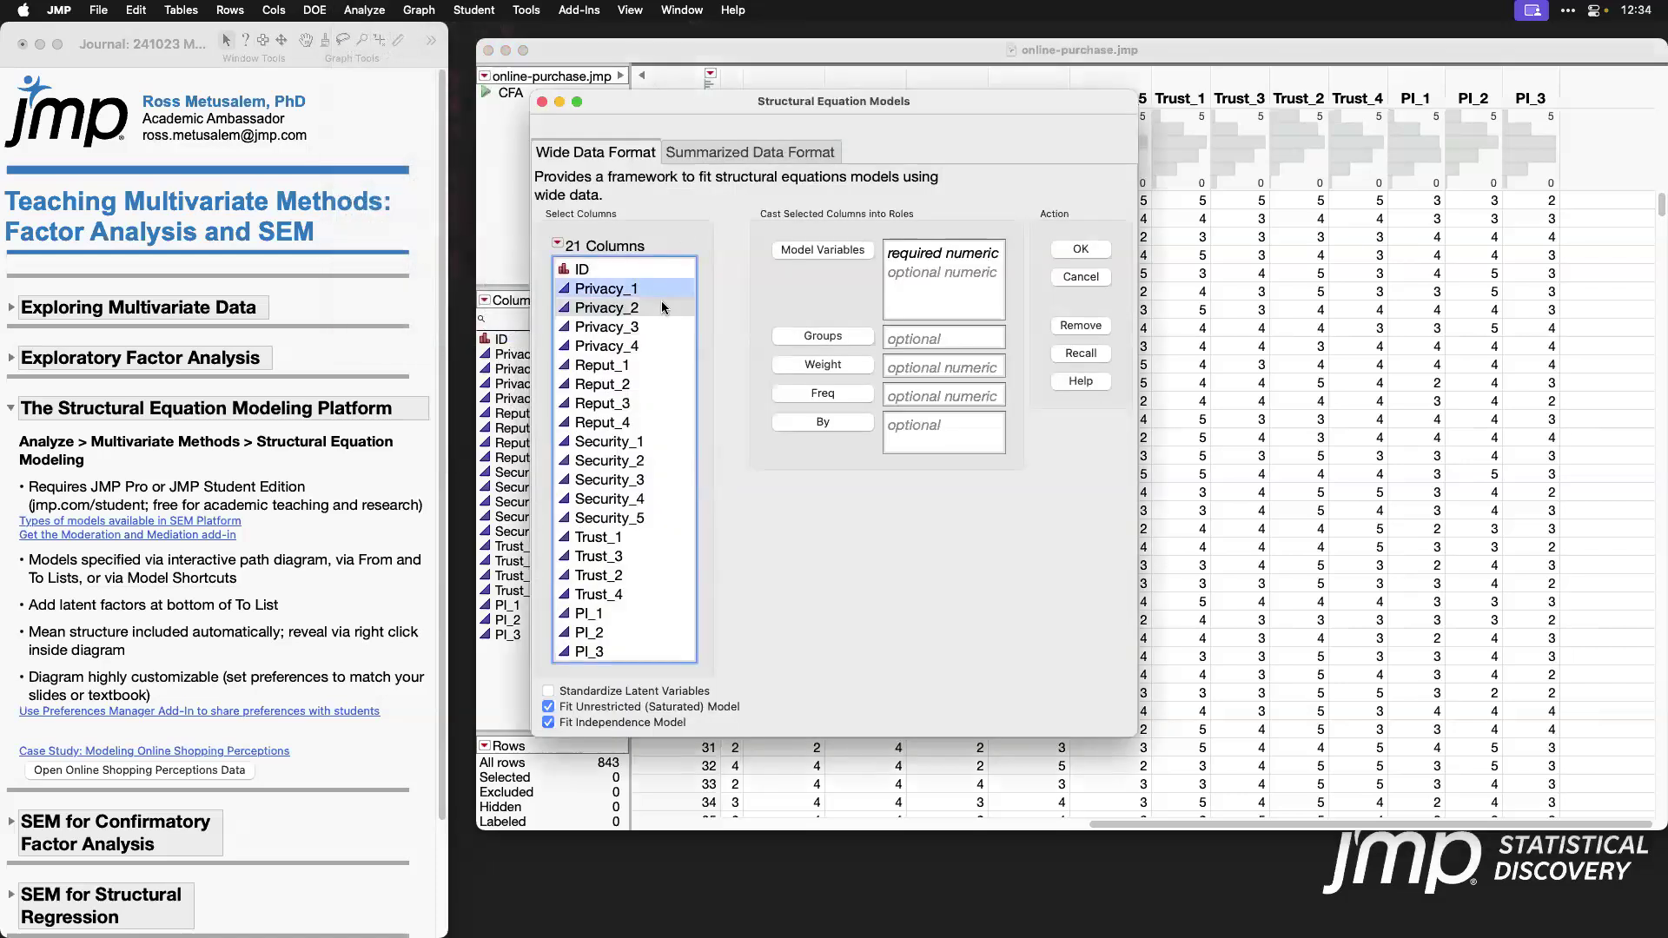
pyautogui.keyDown('shift'); pyautogui.click(665, 347); pyautogui.keyUp('shift')
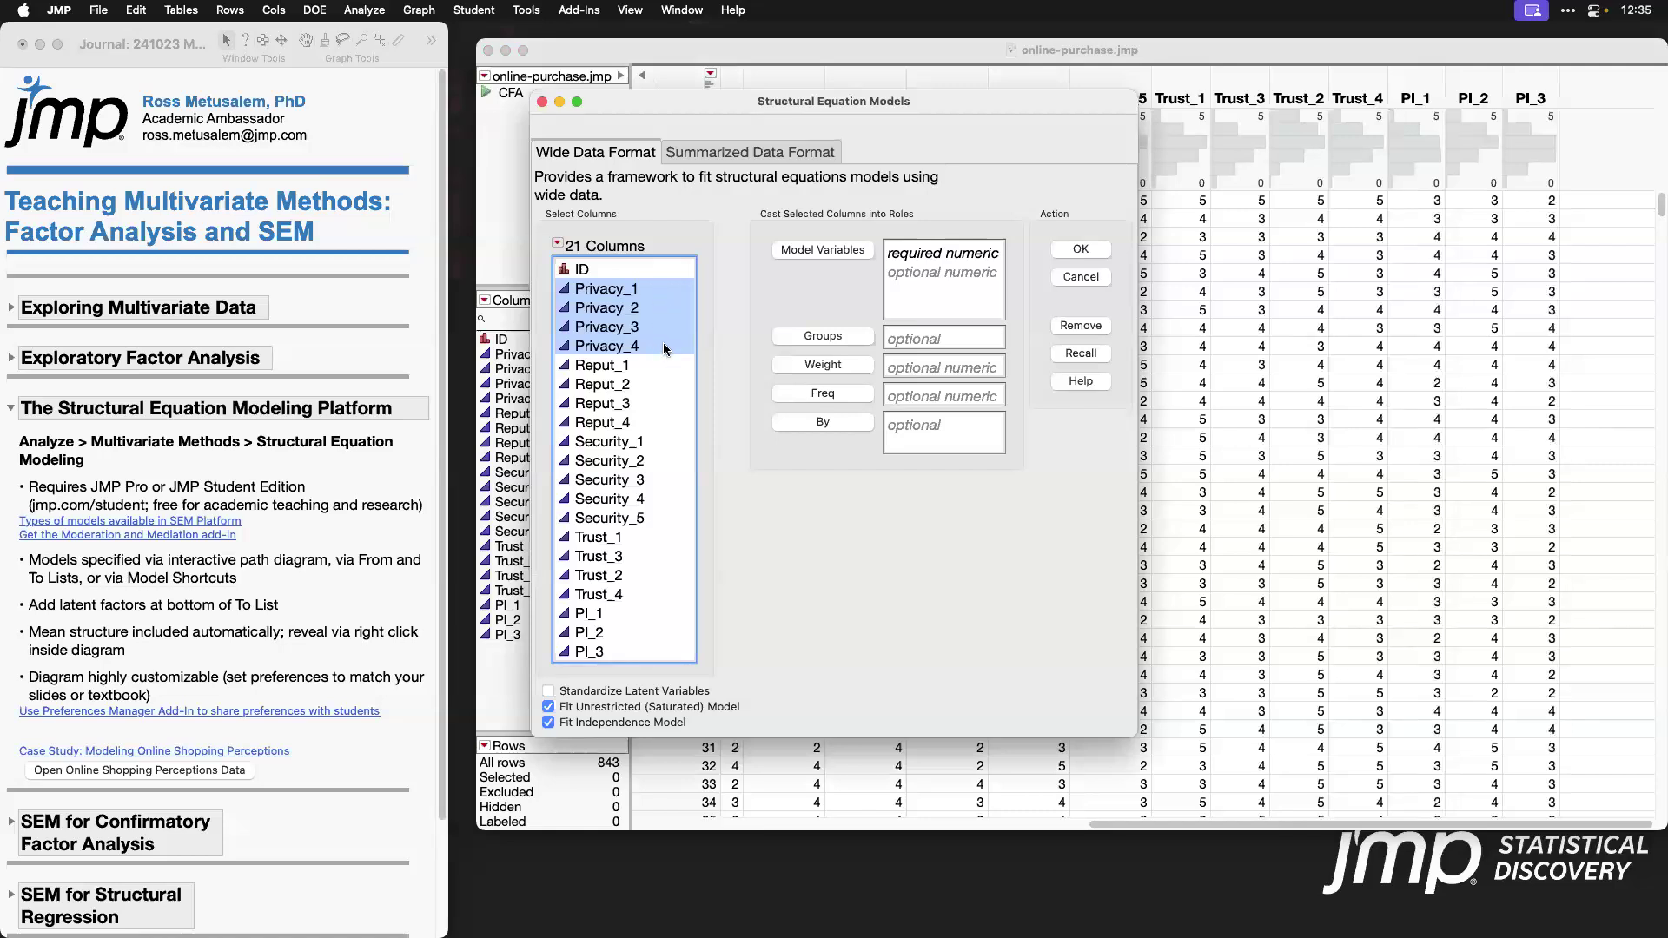
pyautogui.click(841, 252)
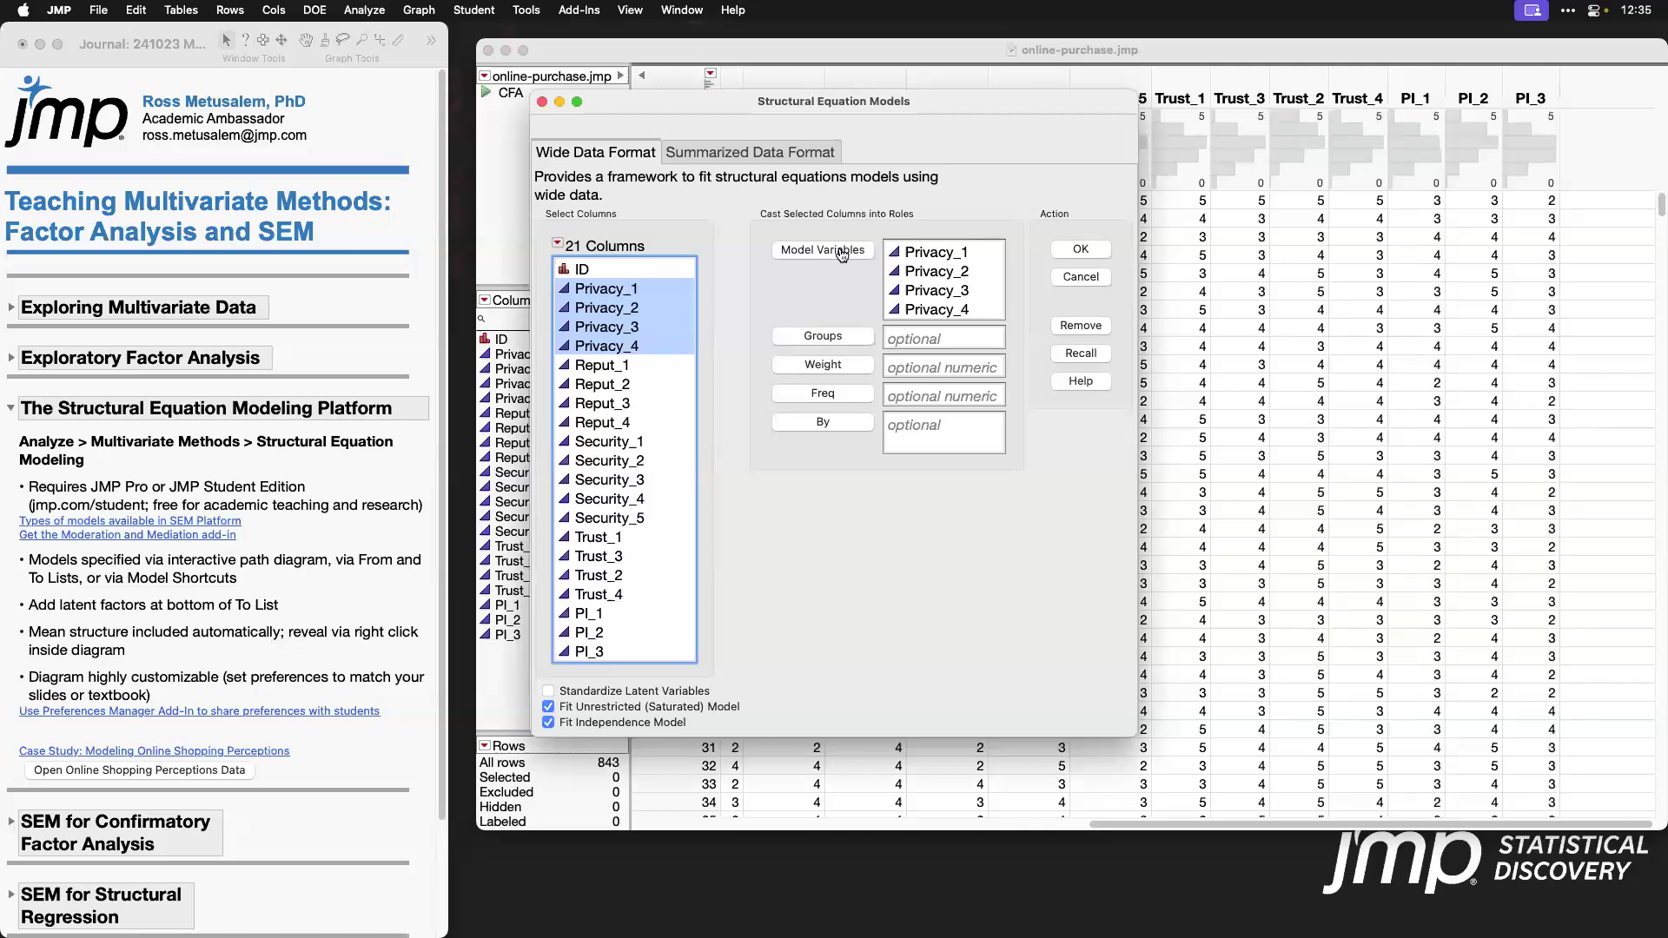
pyautogui.click(1081, 249)
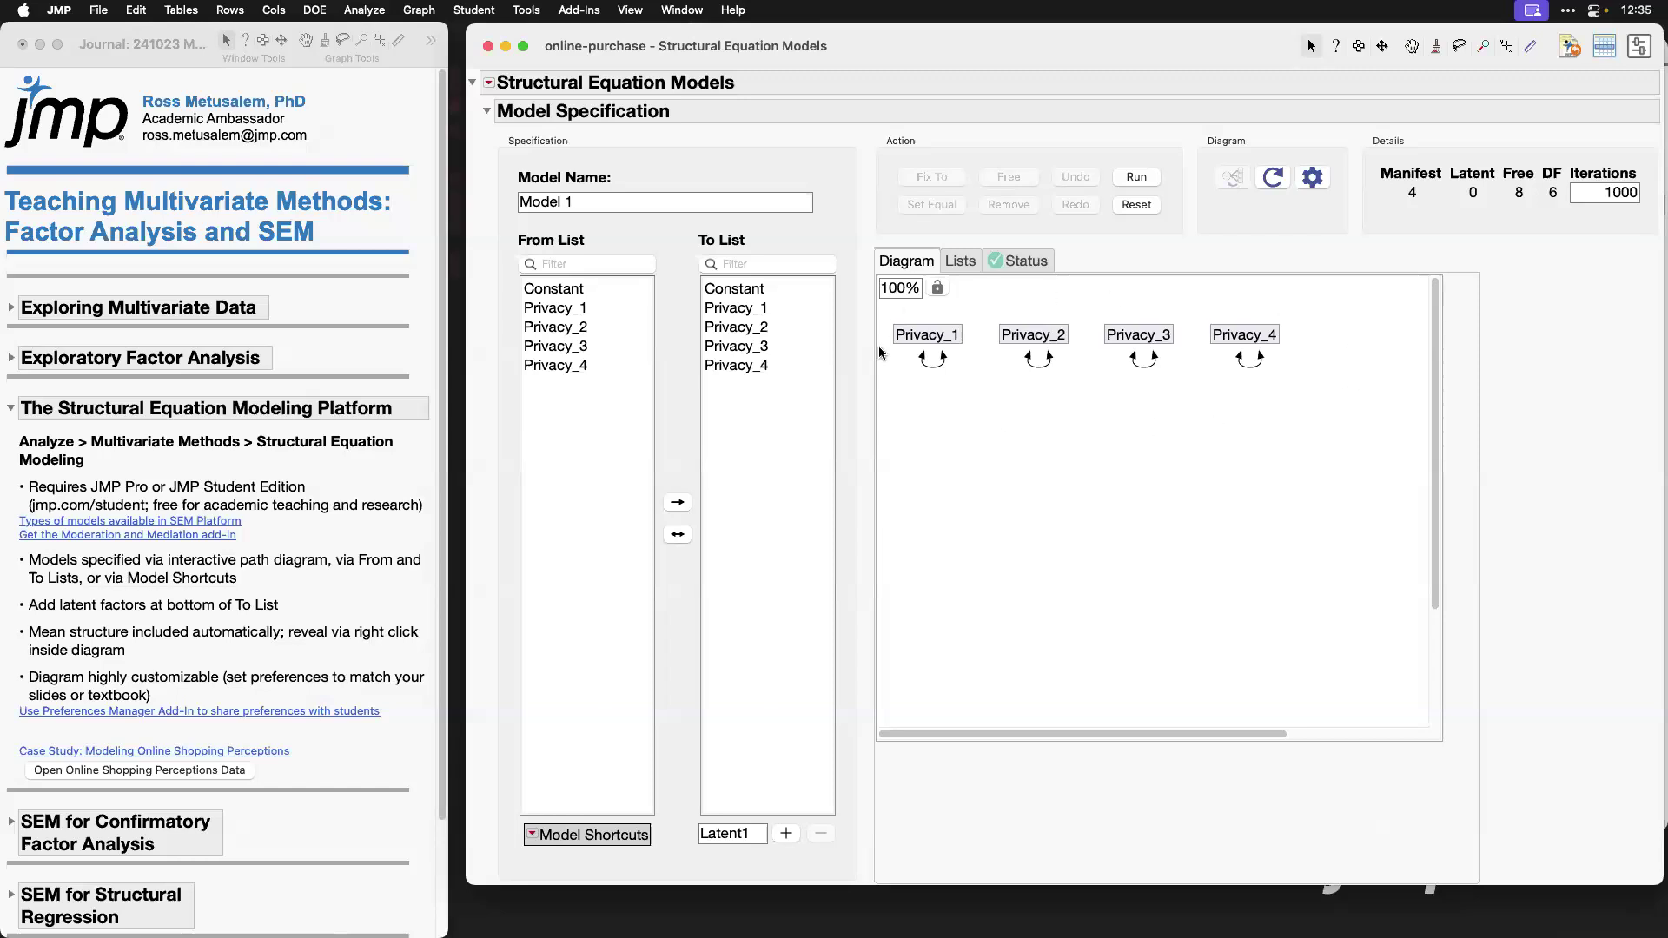
# Step: Mark the journal's bullet on ways to specify models and add a regression from Privacy_1 to Privacy_2 directly in the path diagram
pyautogui.click(196, 579)
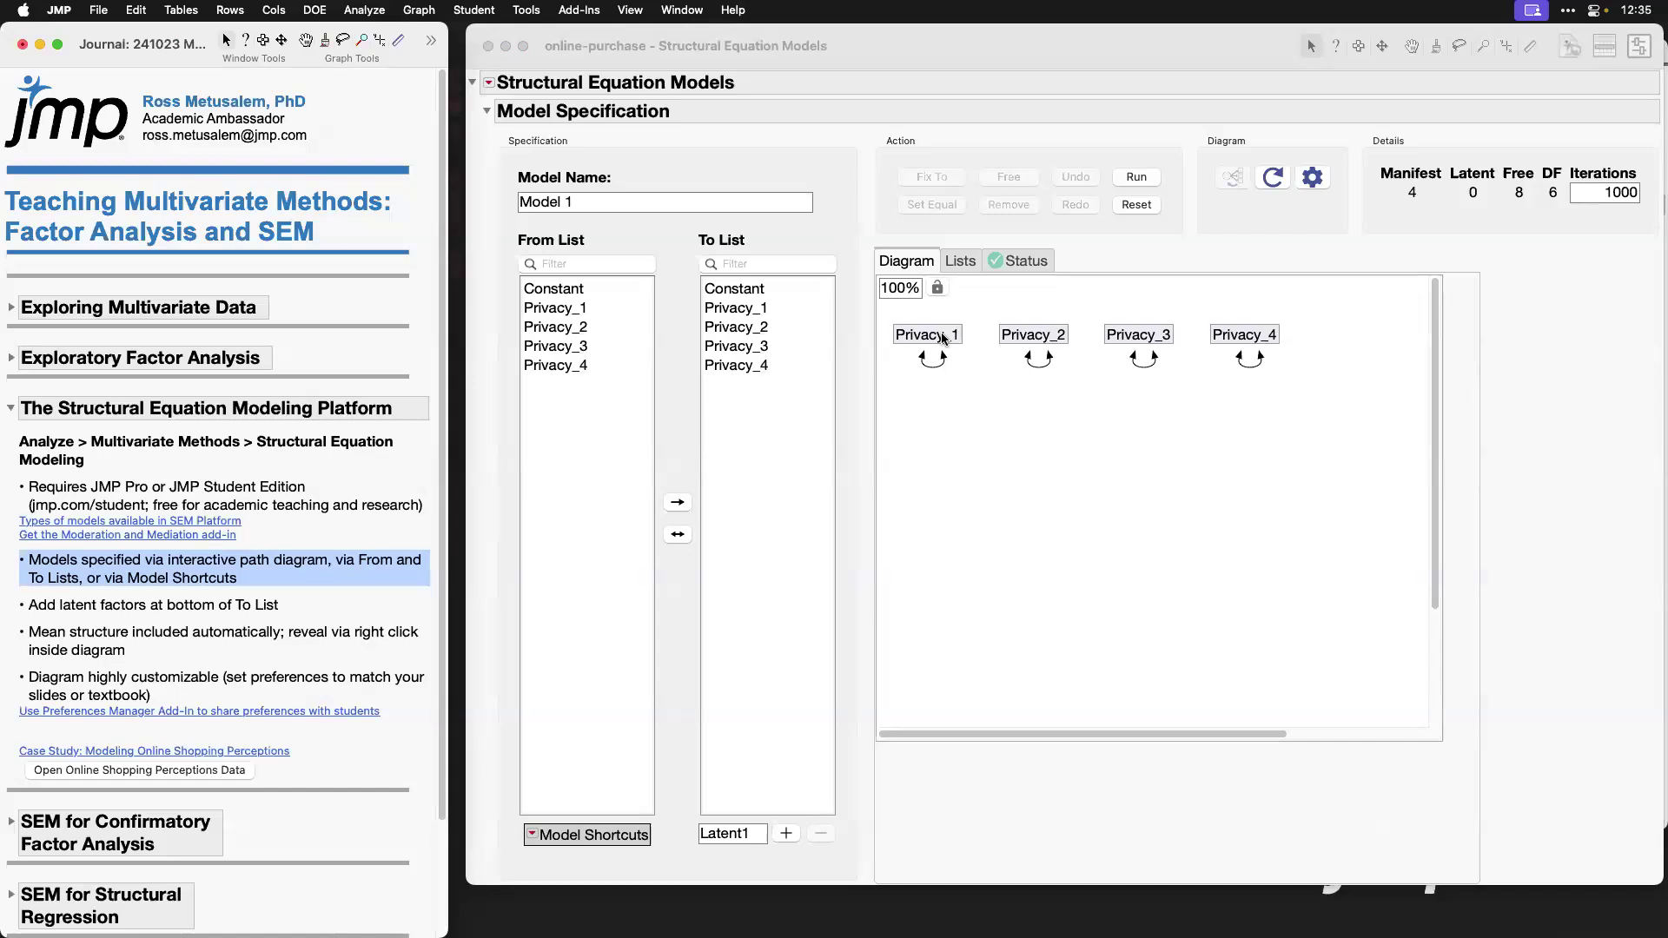
pyautogui.rightClick(943, 338)
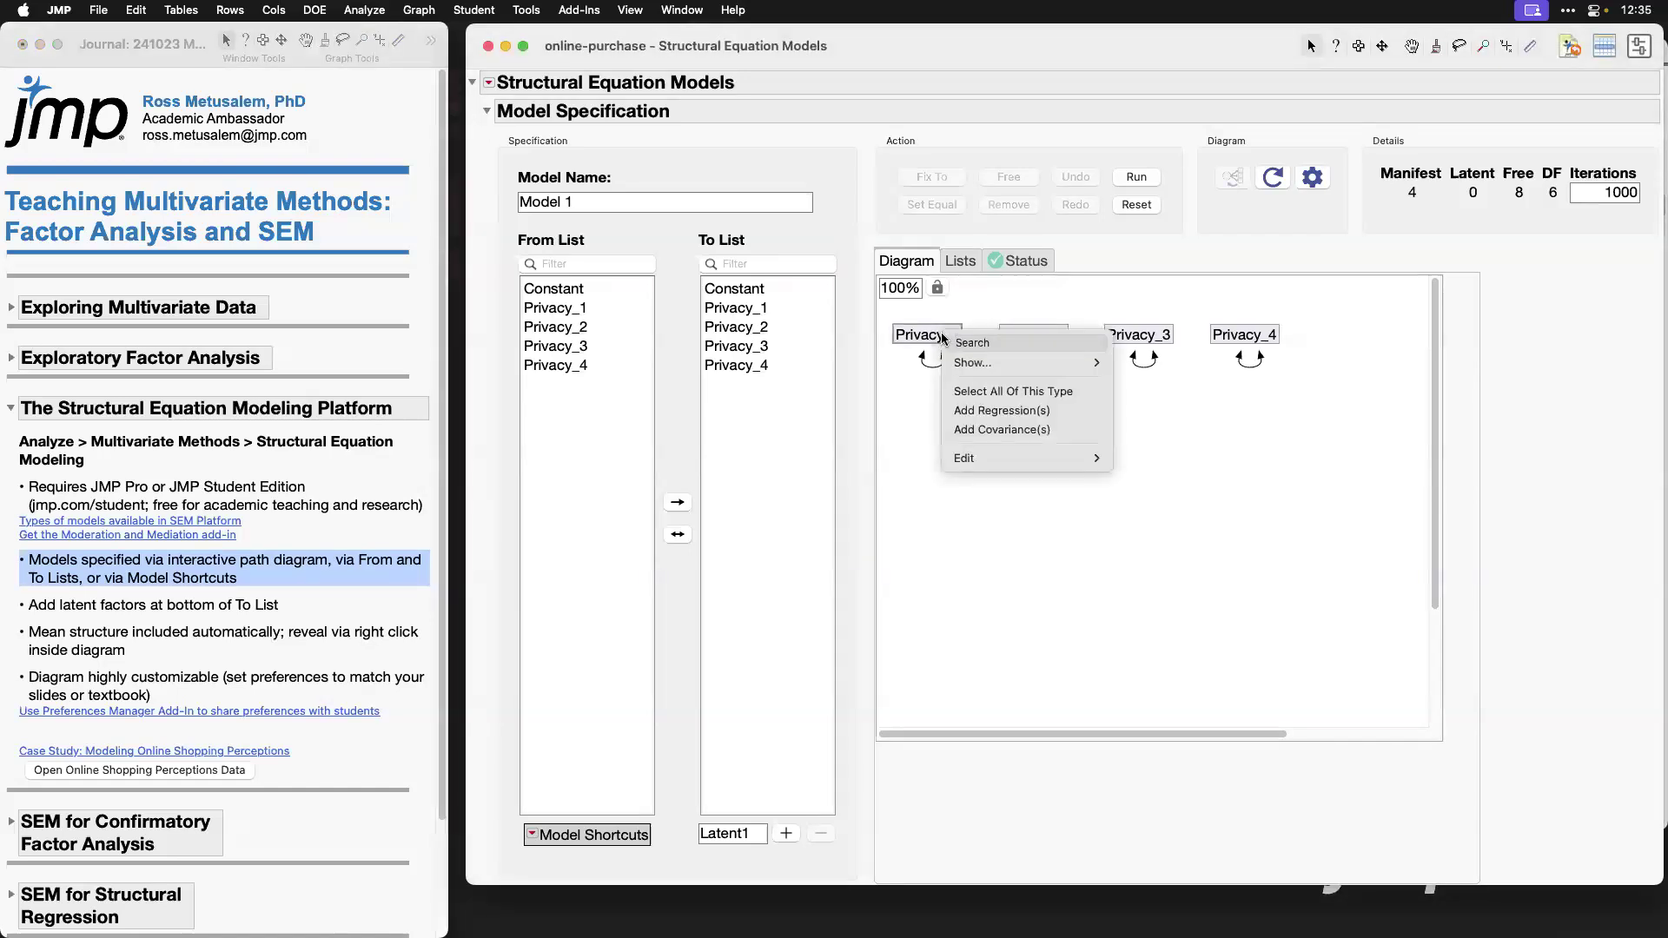
pyautogui.click(1058, 418)
pyautogui.click(1058, 341)
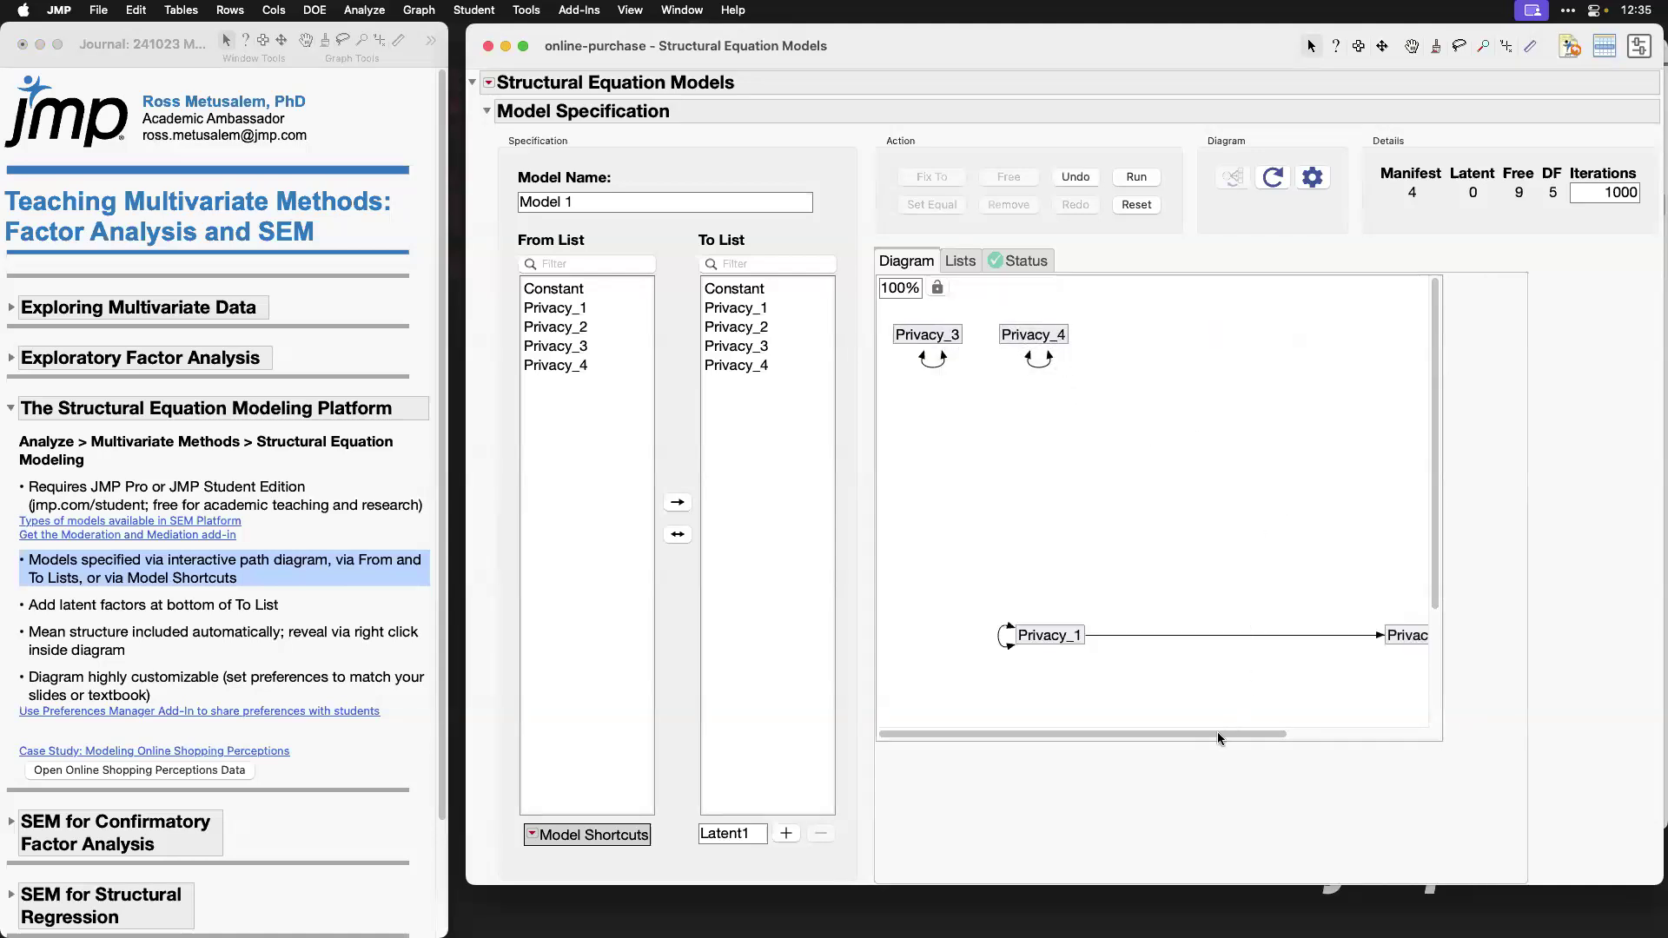
pyautogui.moveTo(1229, 733); pyautogui.dragTo(1275, 728)
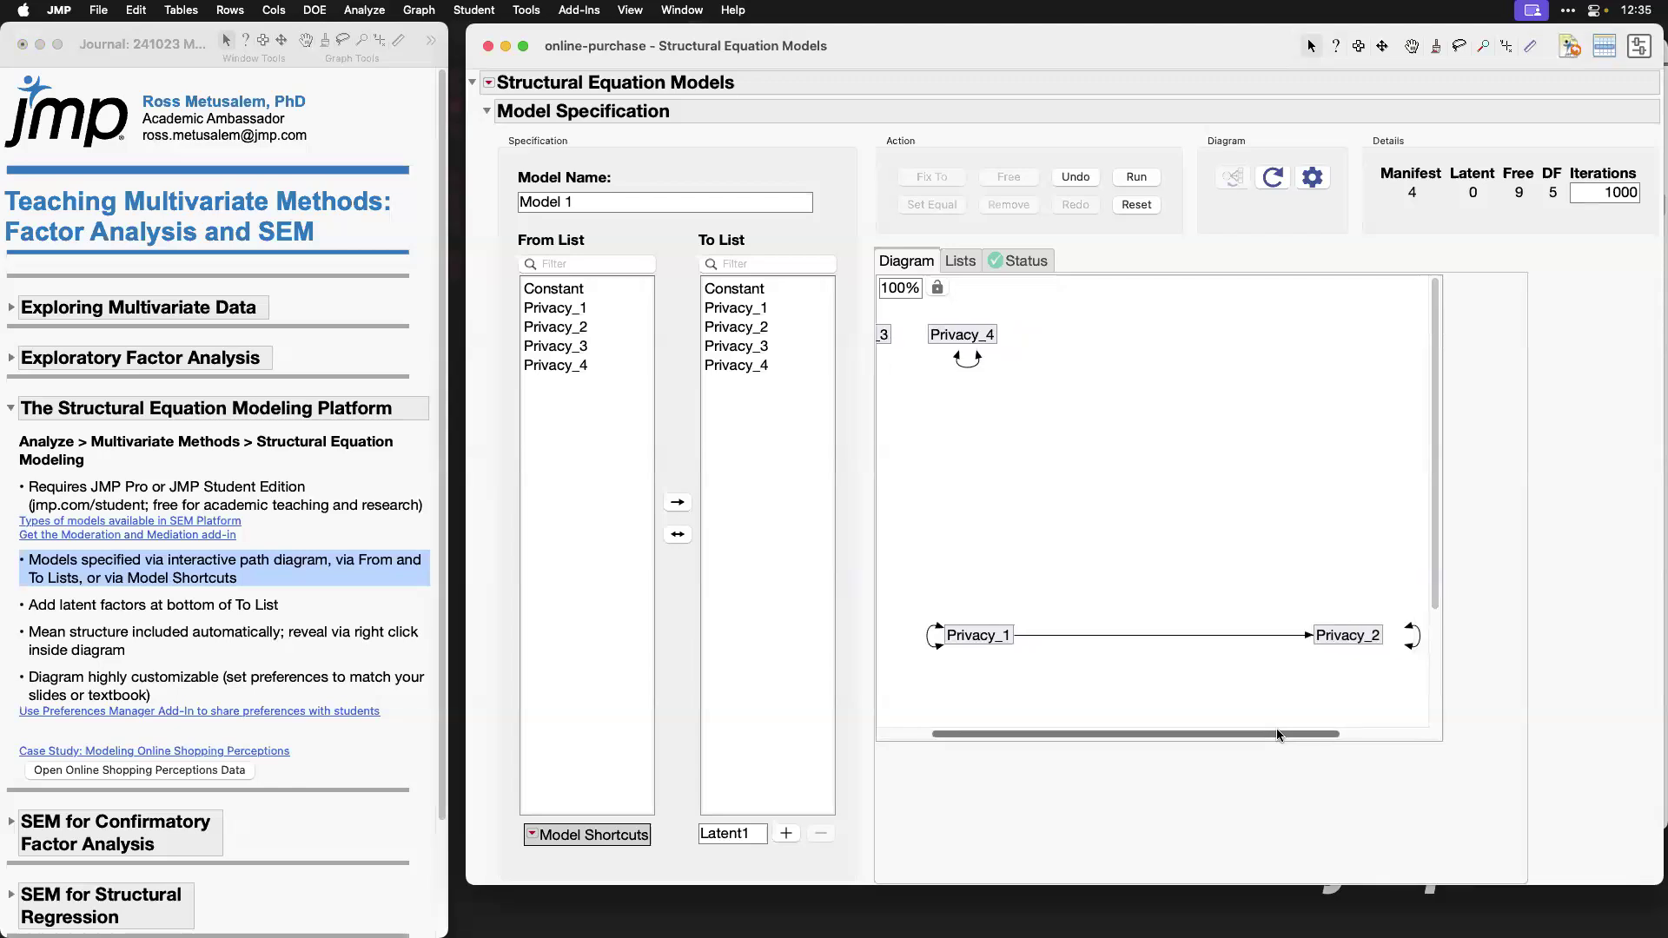
# Step: Remove the regression path between Privacy_1 and Privacy_2 from the diagram
pyautogui.click(1226, 636)
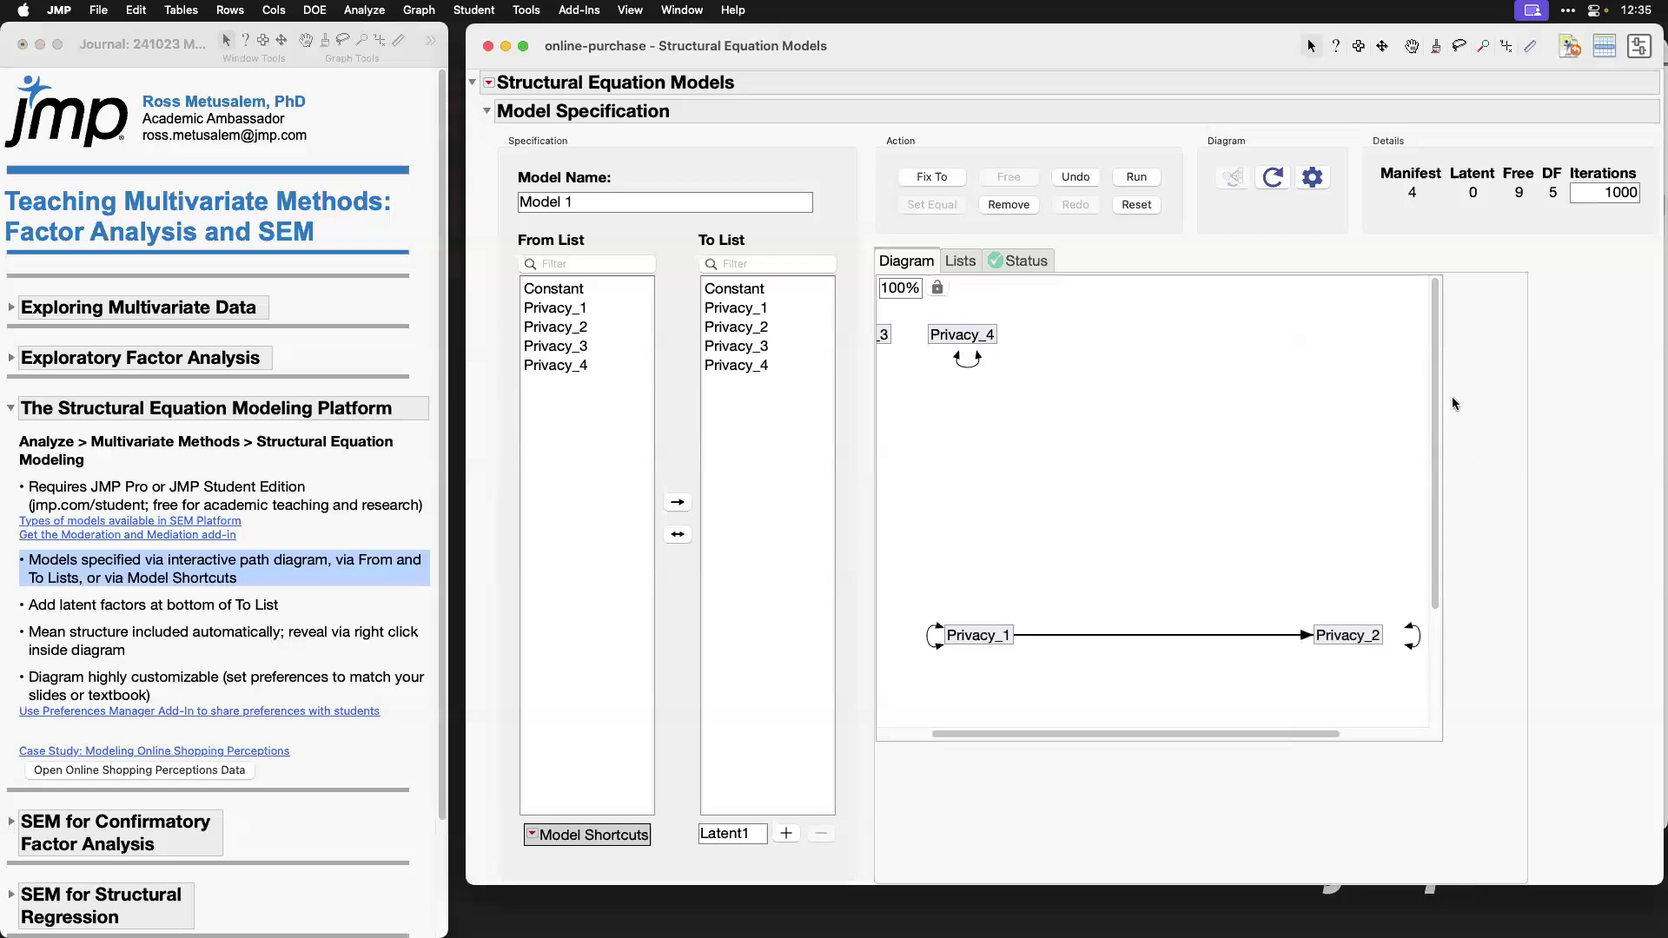
pyautogui.click(1013, 207)
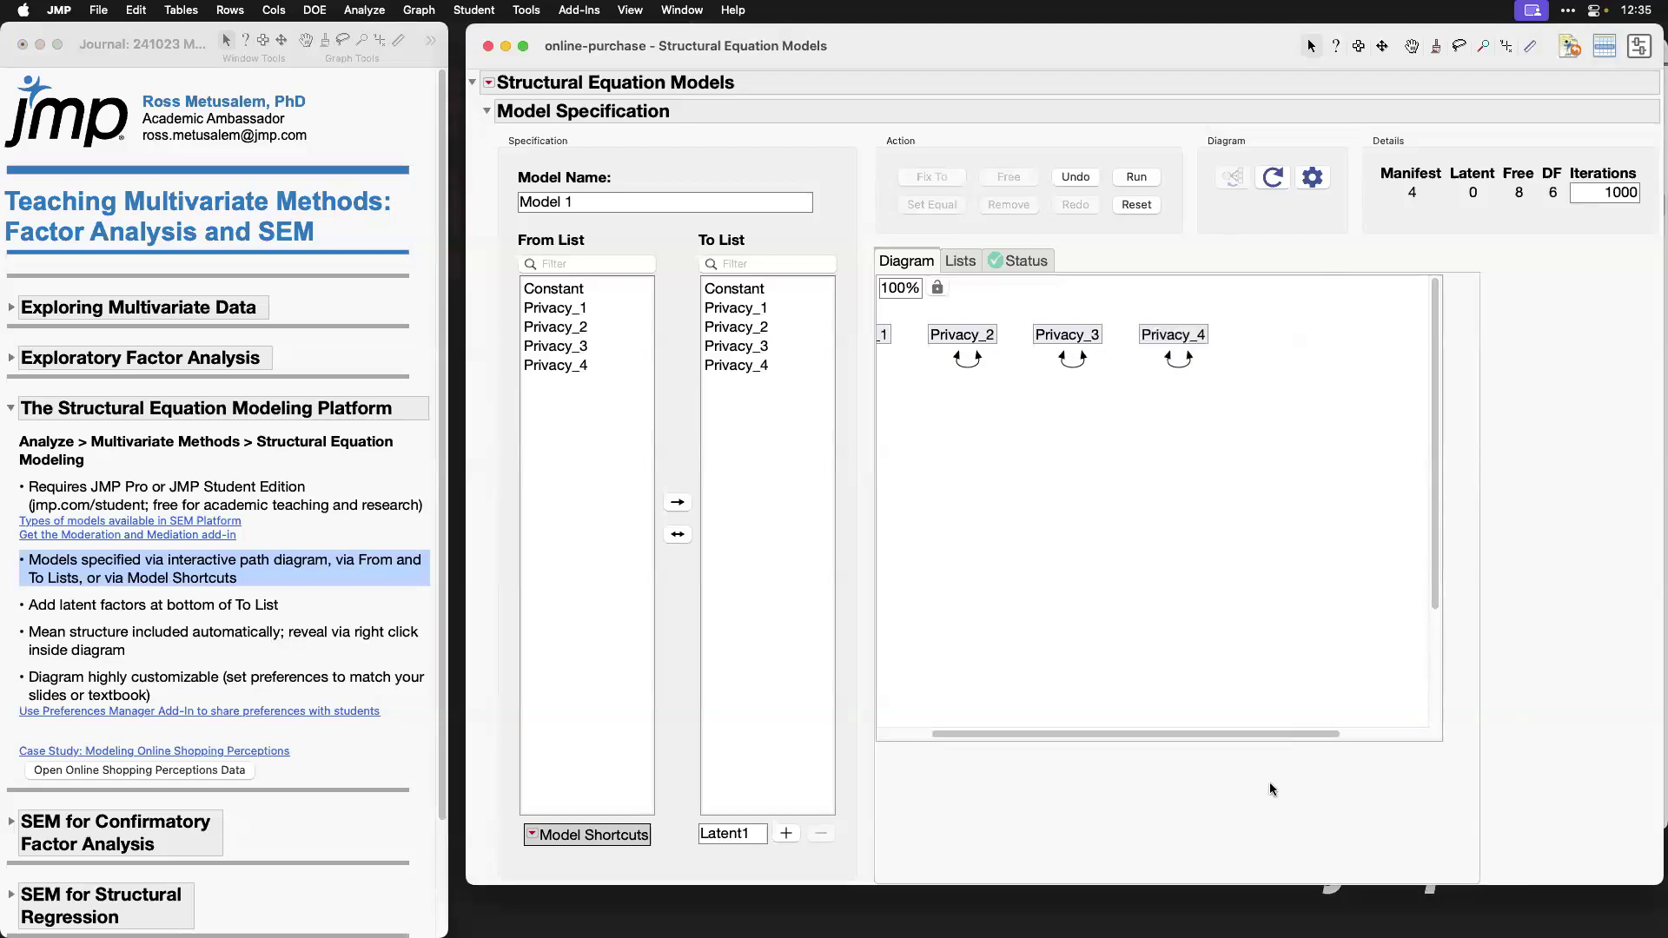
pyautogui.moveTo(1261, 734); pyautogui.dragTo(1152, 740)
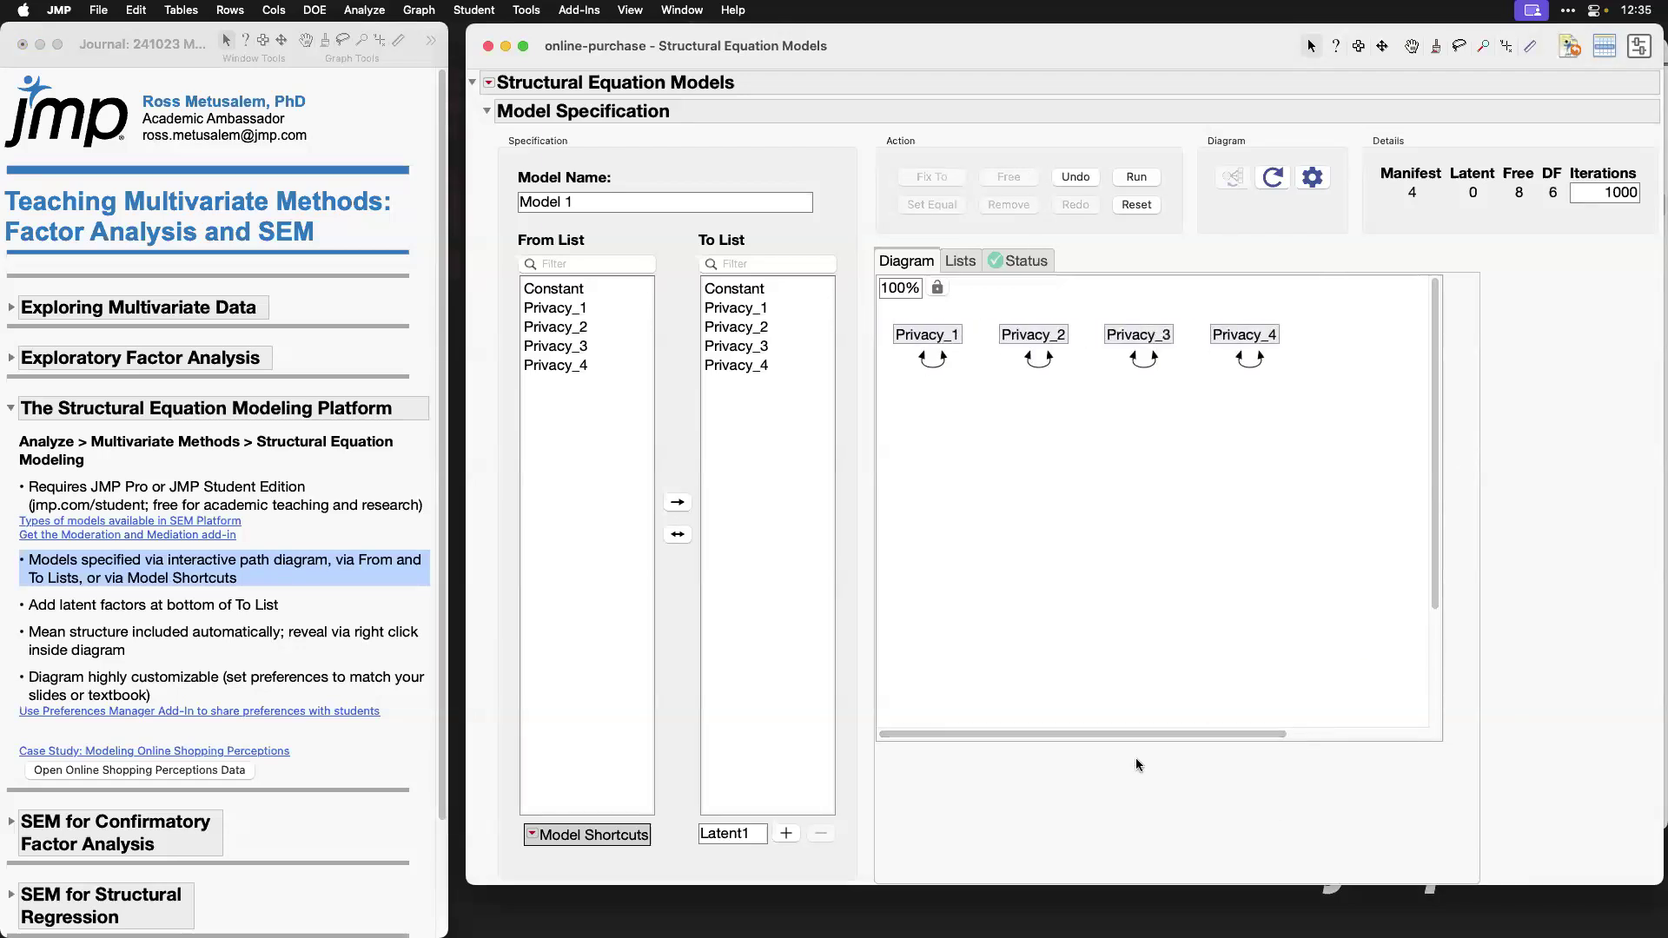
# Step: Pair Privacy_1 as predictor with Privacy_2 as outcome in the variable lists and add their regression path
pyautogui.moveTo(497, 218)
pyautogui.mouseDown()
pyautogui.moveTo(776, 233)
pyautogui.moveTo(856, 404)
pyautogui.moveTo(615, 406)
pyautogui.moveTo(511, 310)
pyautogui.moveTo(509, 221)
pyautogui.mouseUp()
pyautogui.click(563, 310)
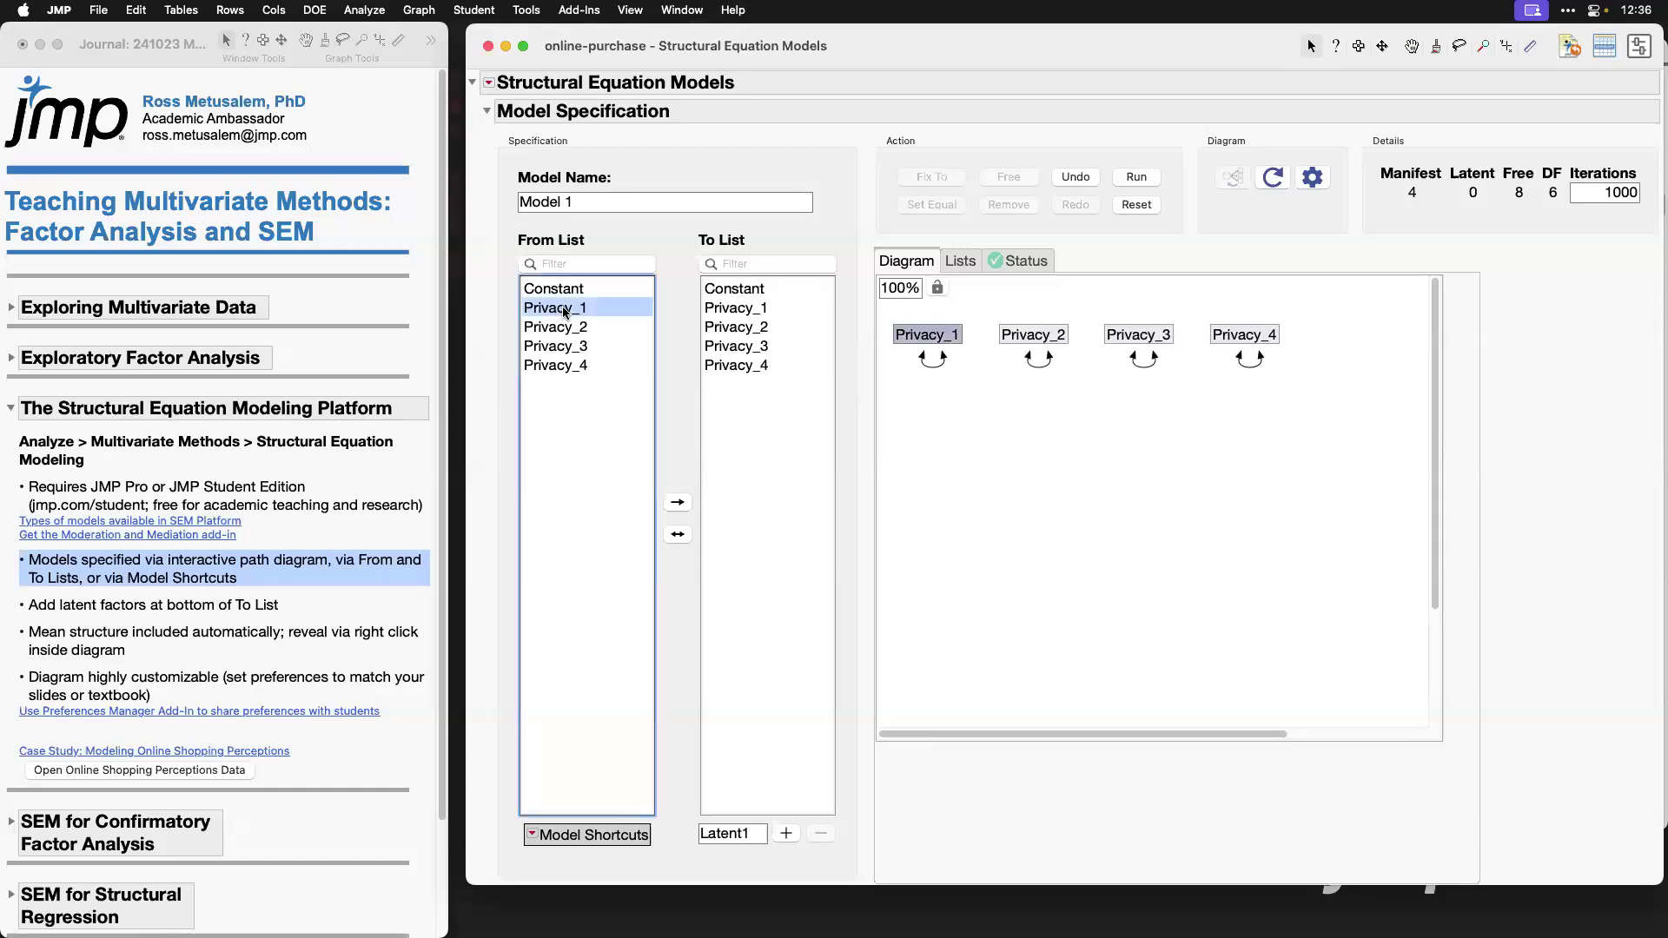
pyautogui.click(725, 330)
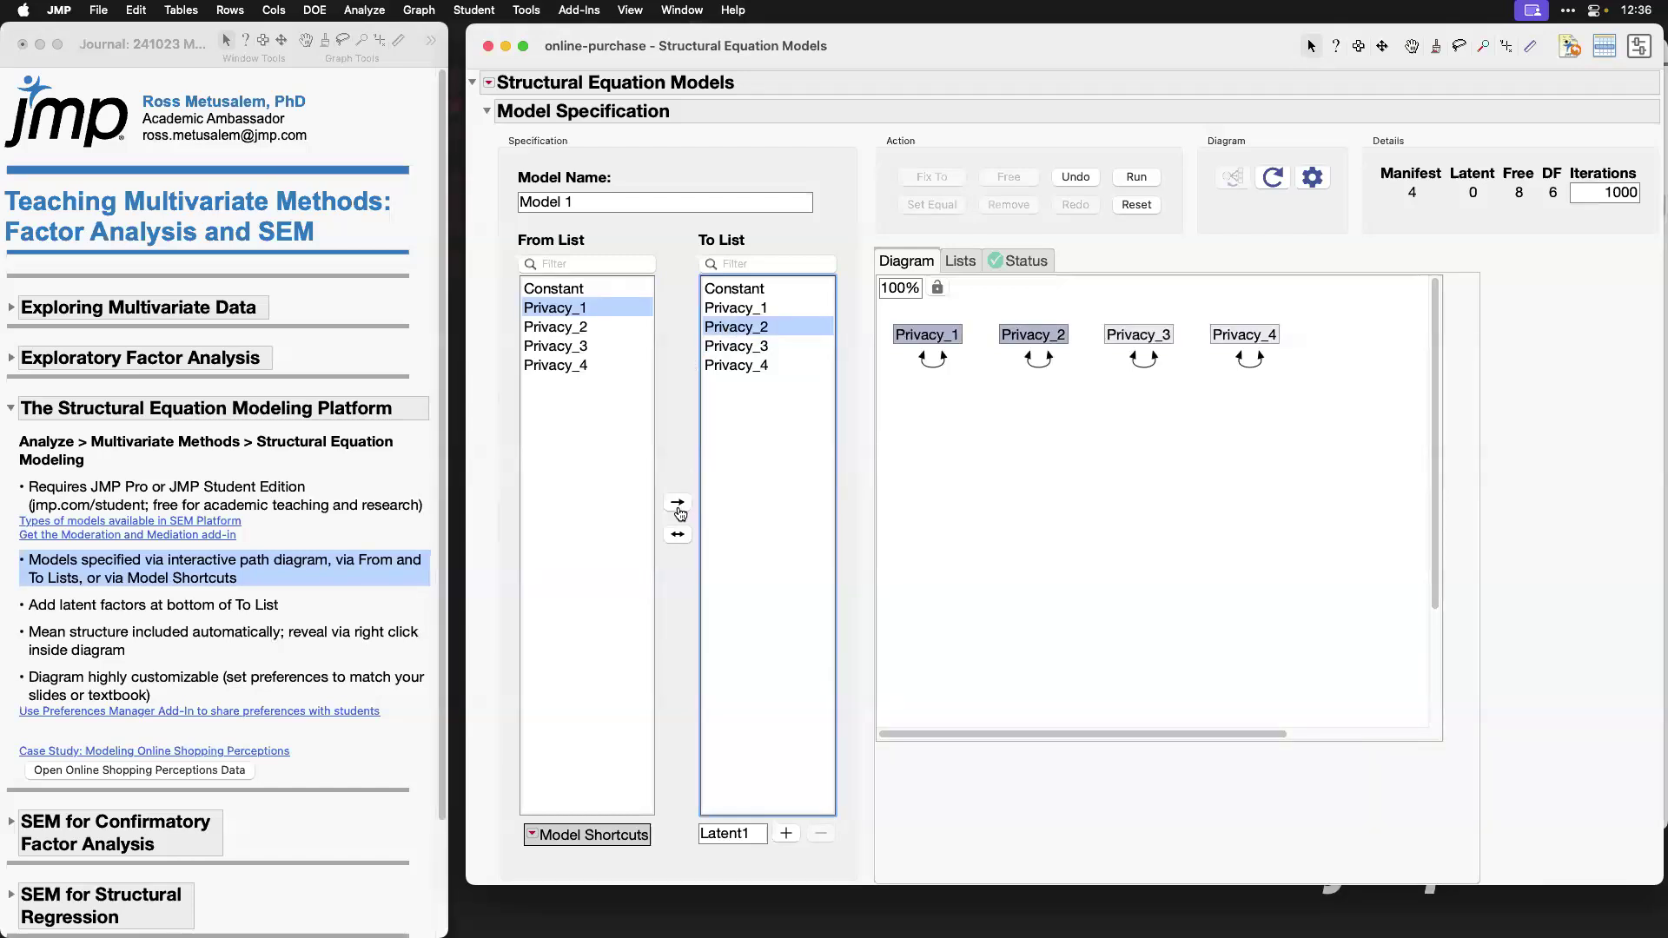
pyautogui.click(679, 505)
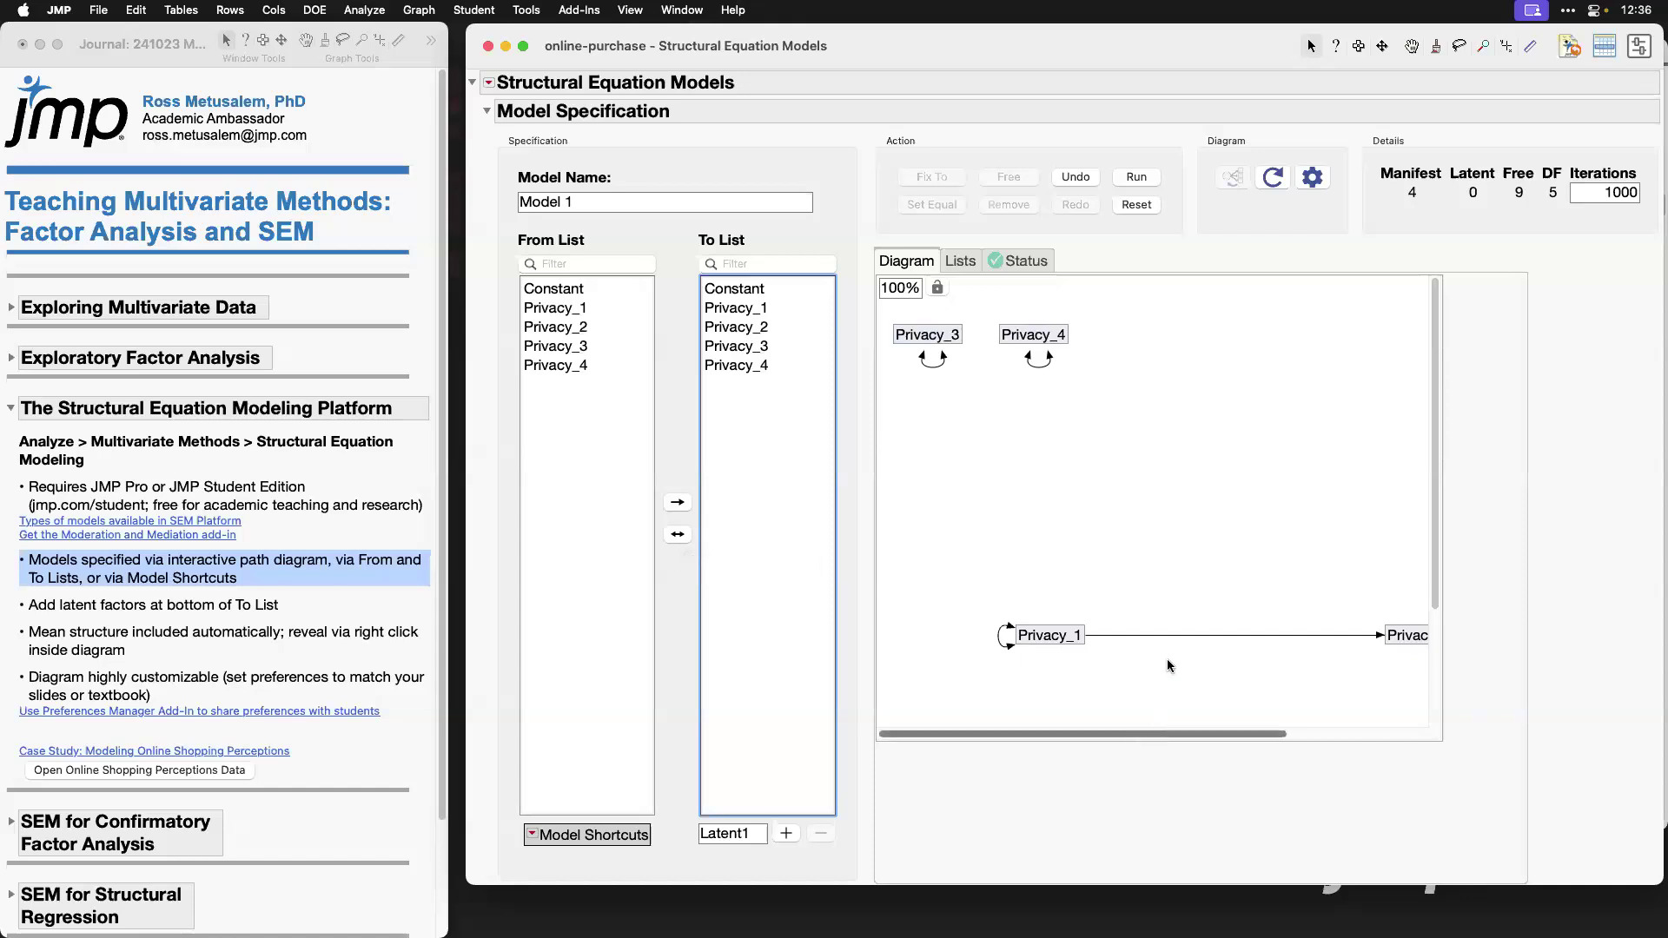
# Step: Highlight the Privacy_1 to Privacy_2 path in the diagram and reset the model specification
pyautogui.click(1216, 637)
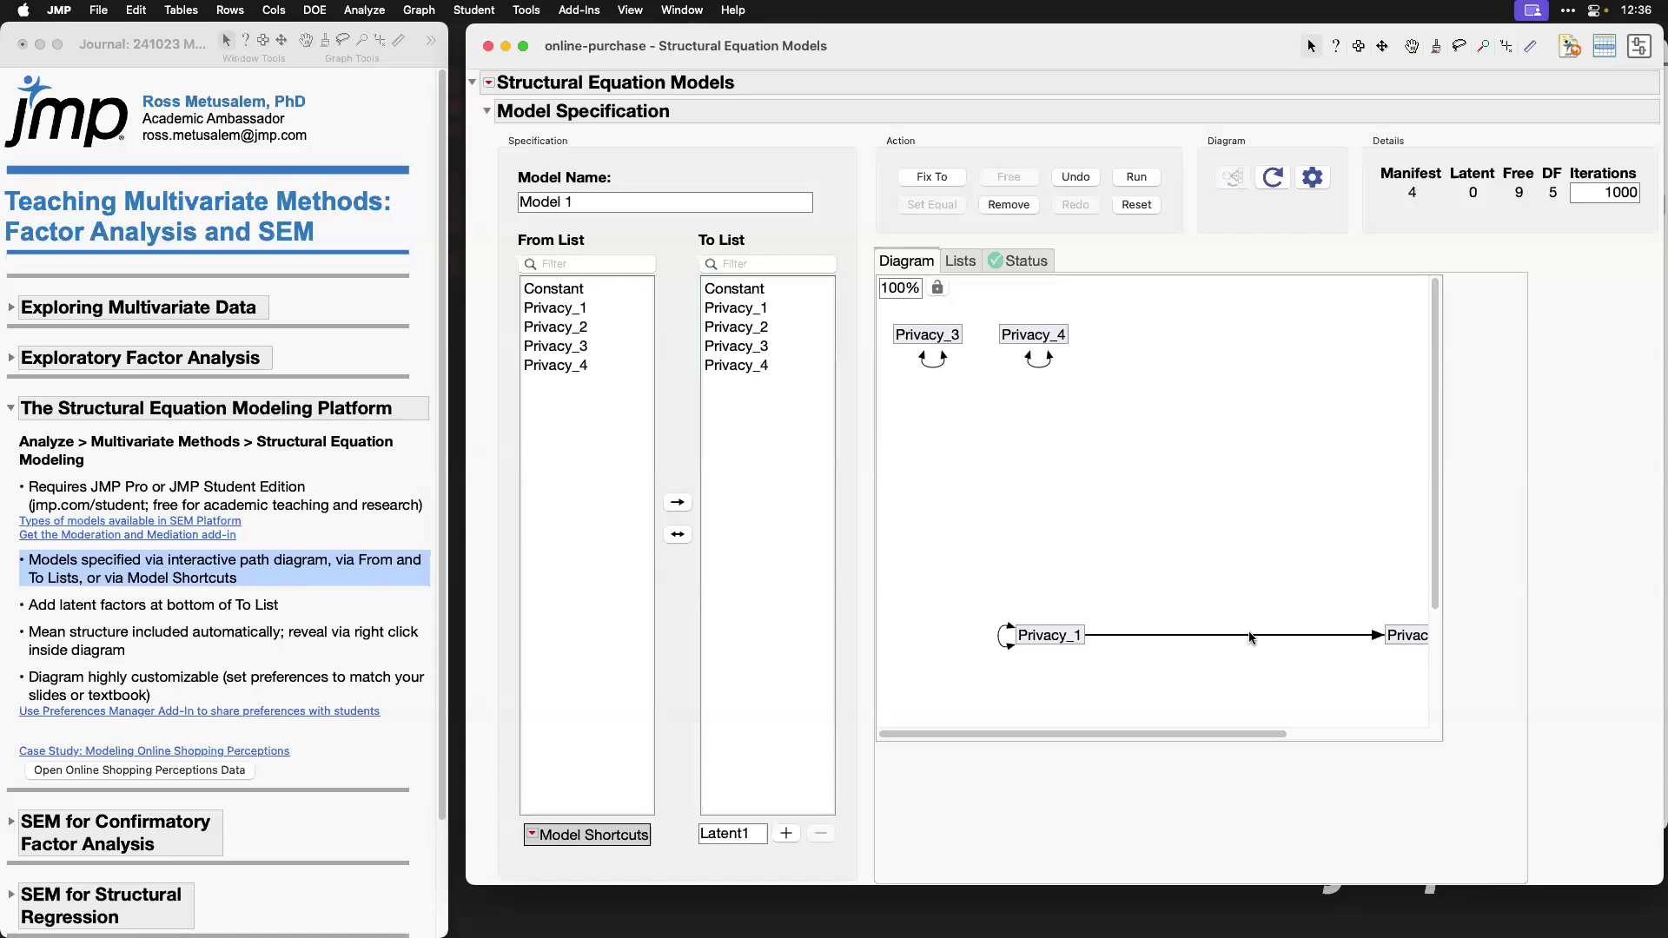
pyautogui.click(1197, 436)
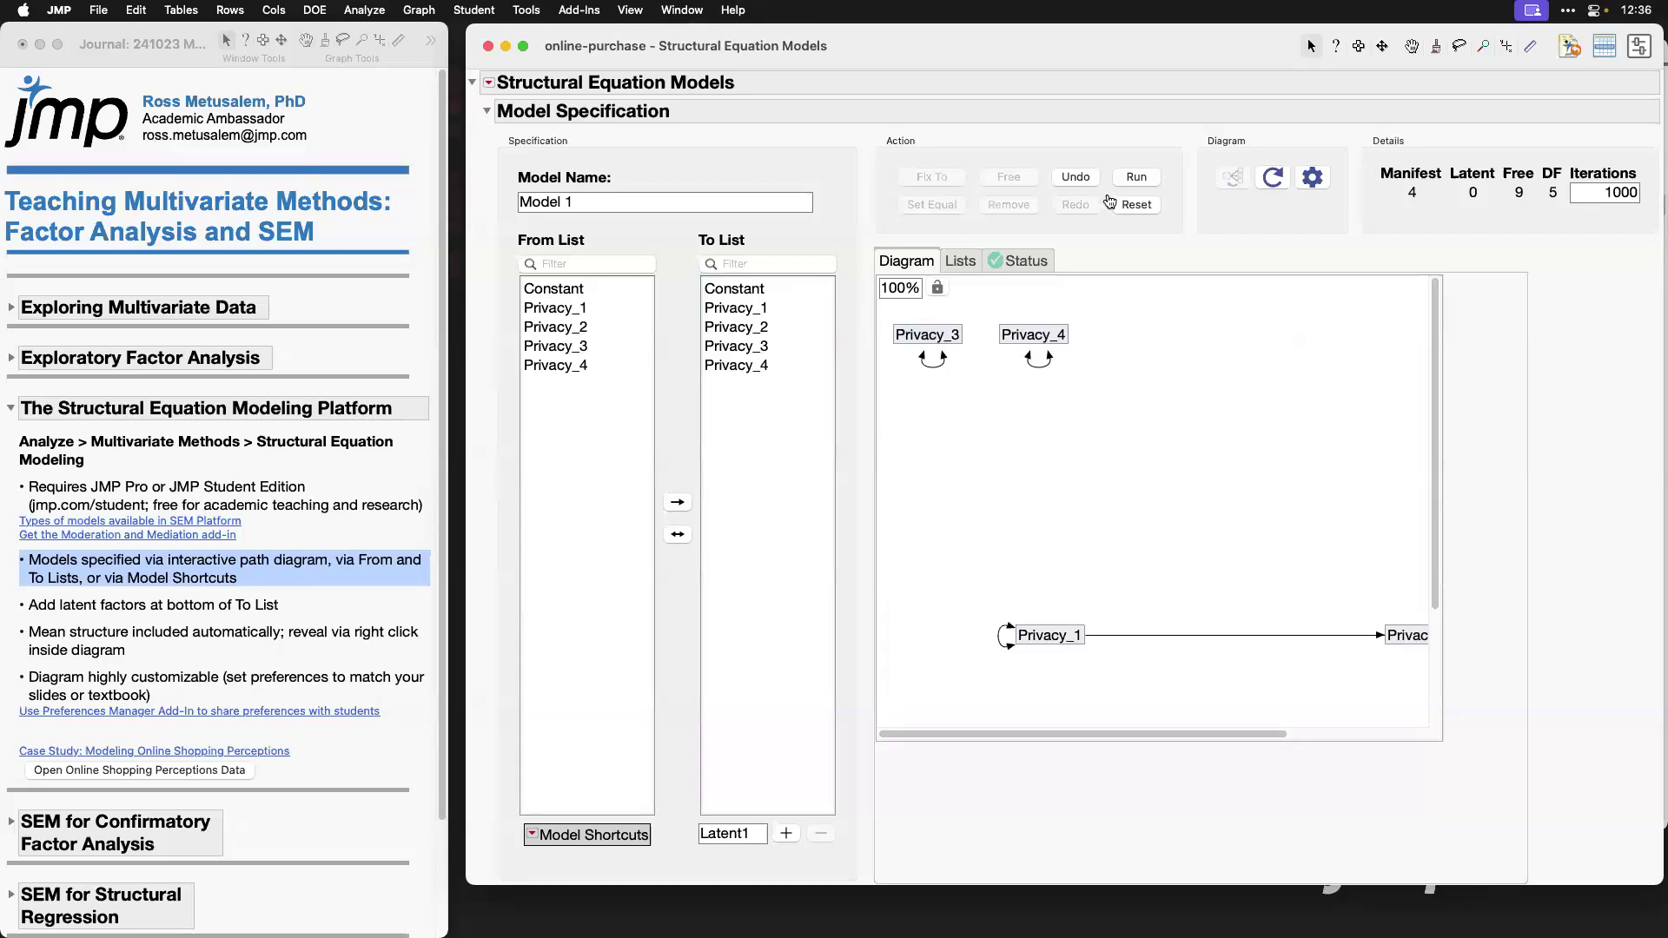
pyautogui.click(1136, 206)
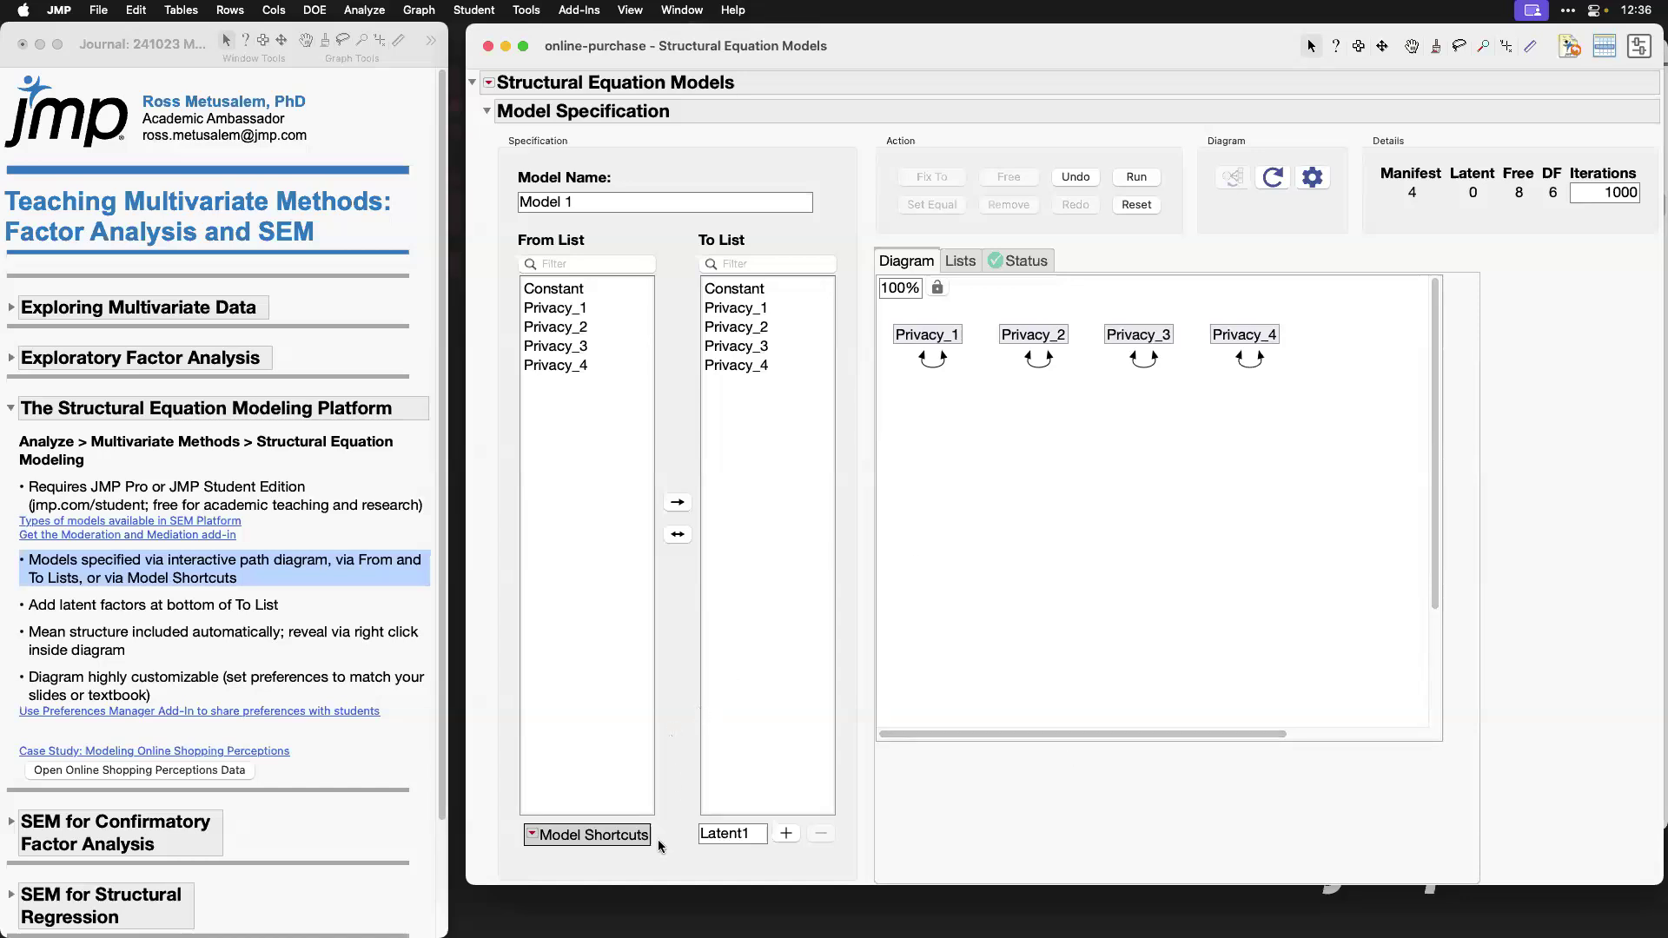
# Step: Look through the Cross-Sectional Classics model shortcuts, including Confirmatory Factor Analysis, without applying any
pyautogui.click(534, 834)
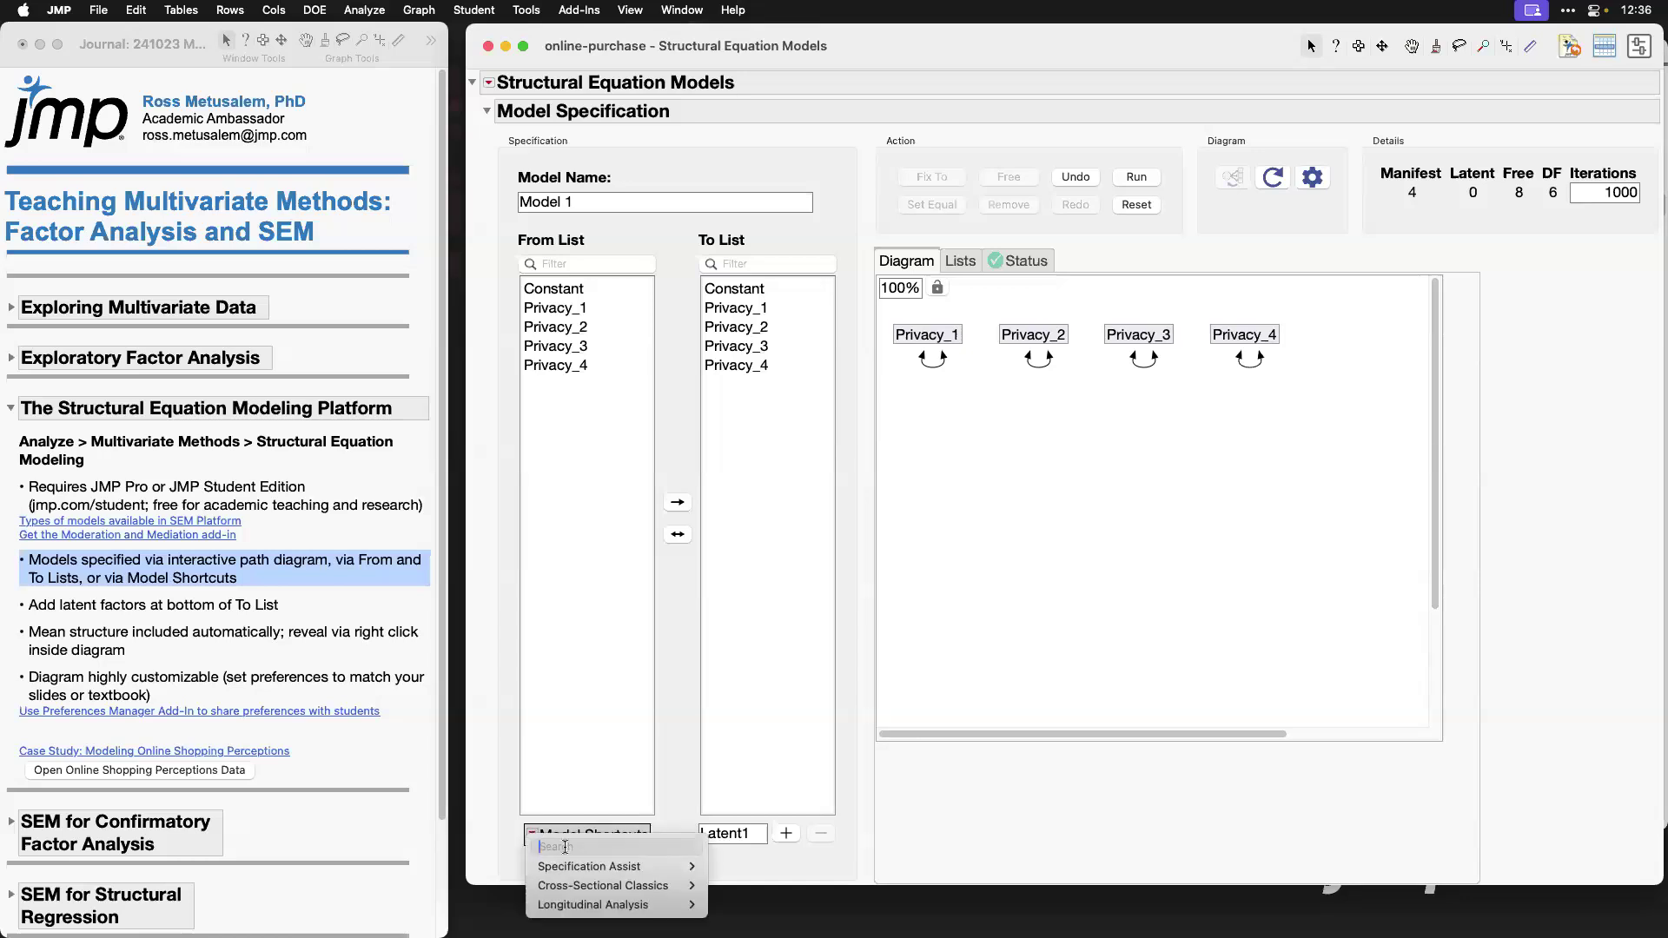
pyautogui.moveTo(664, 886)
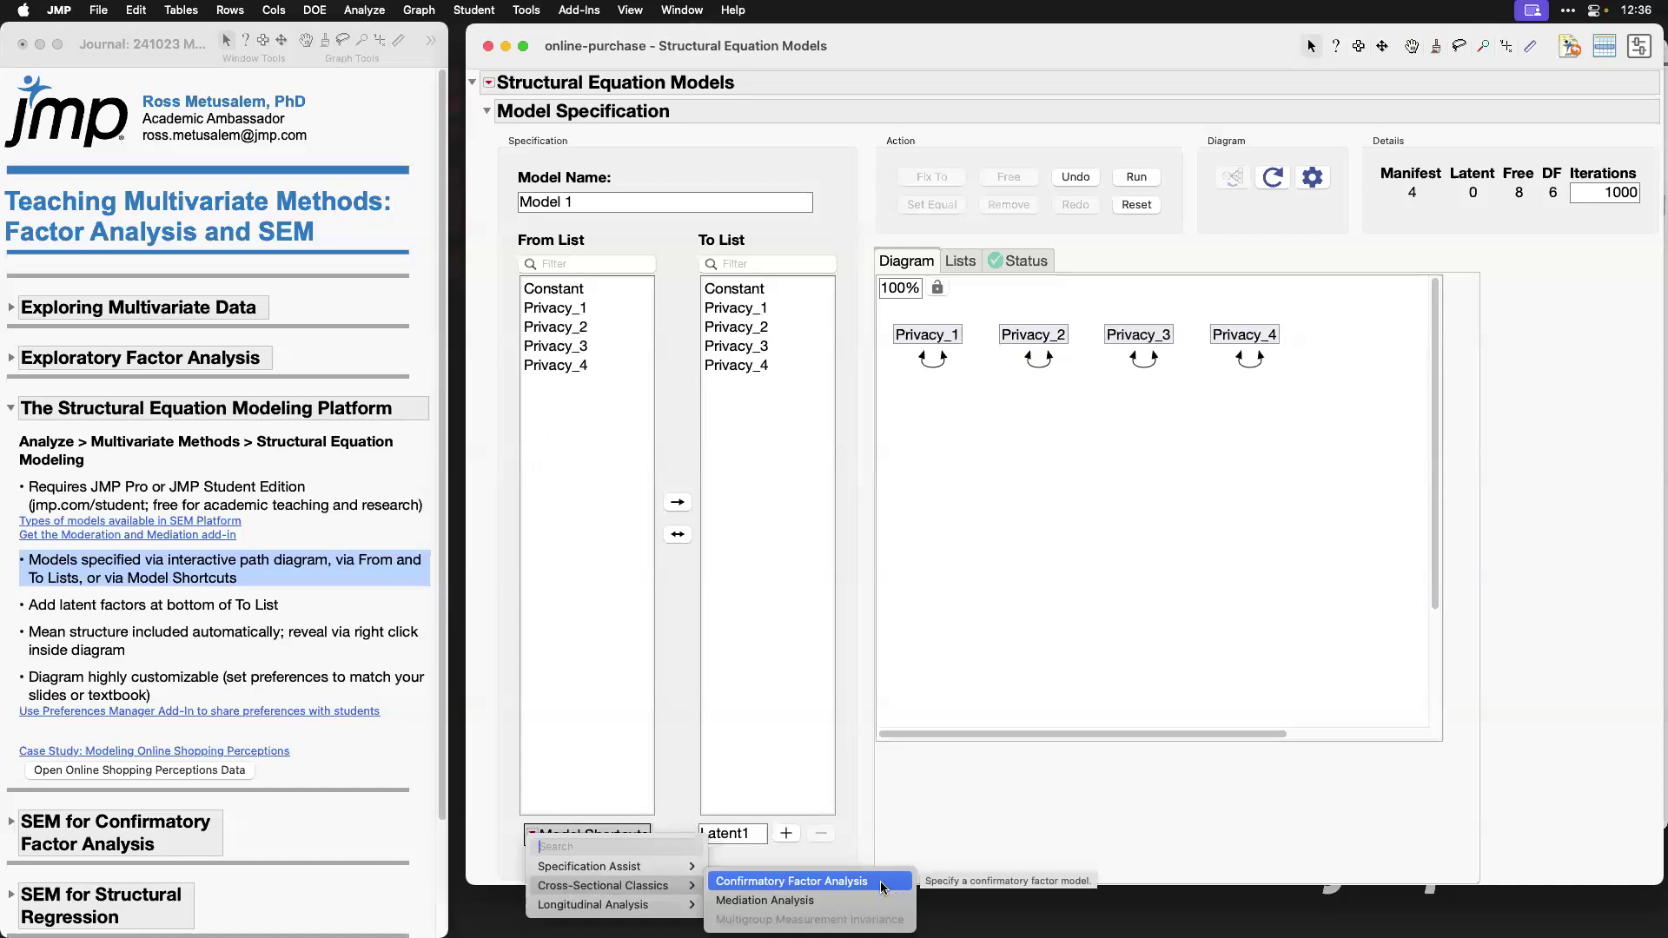
pyautogui.click(1028, 832)
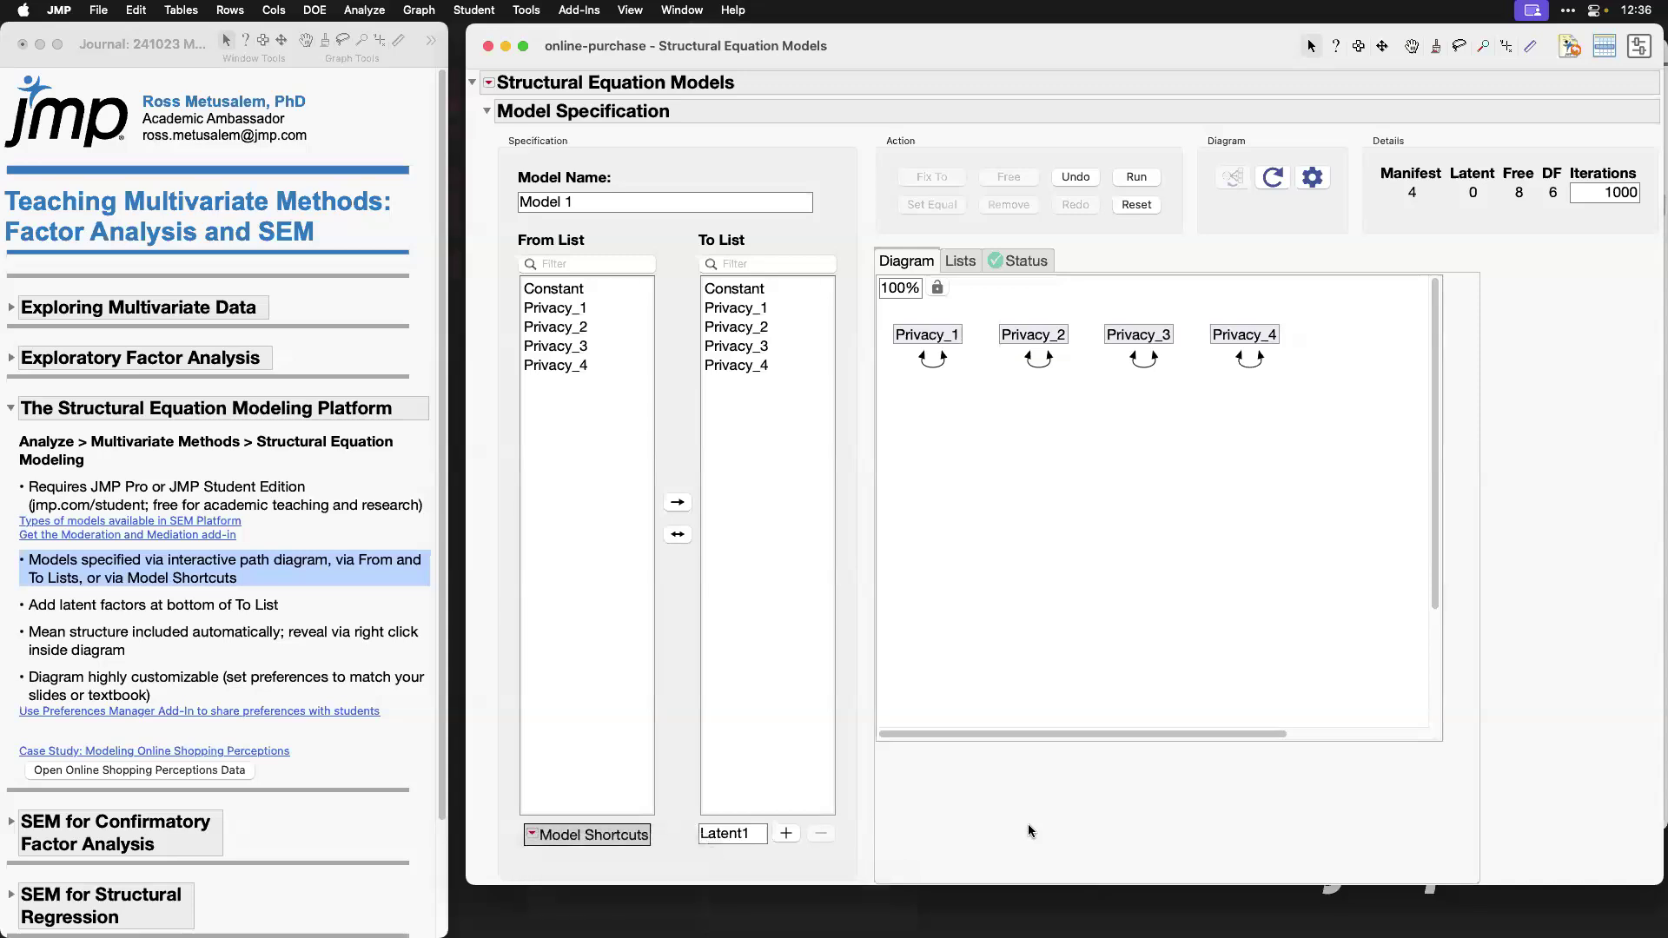
# Step: Mark the journal's bullet on adding latent factors and add a latent variable named Privacy with Privacy_1 through Privacy_4 as its indicators
pyautogui.click(213, 608)
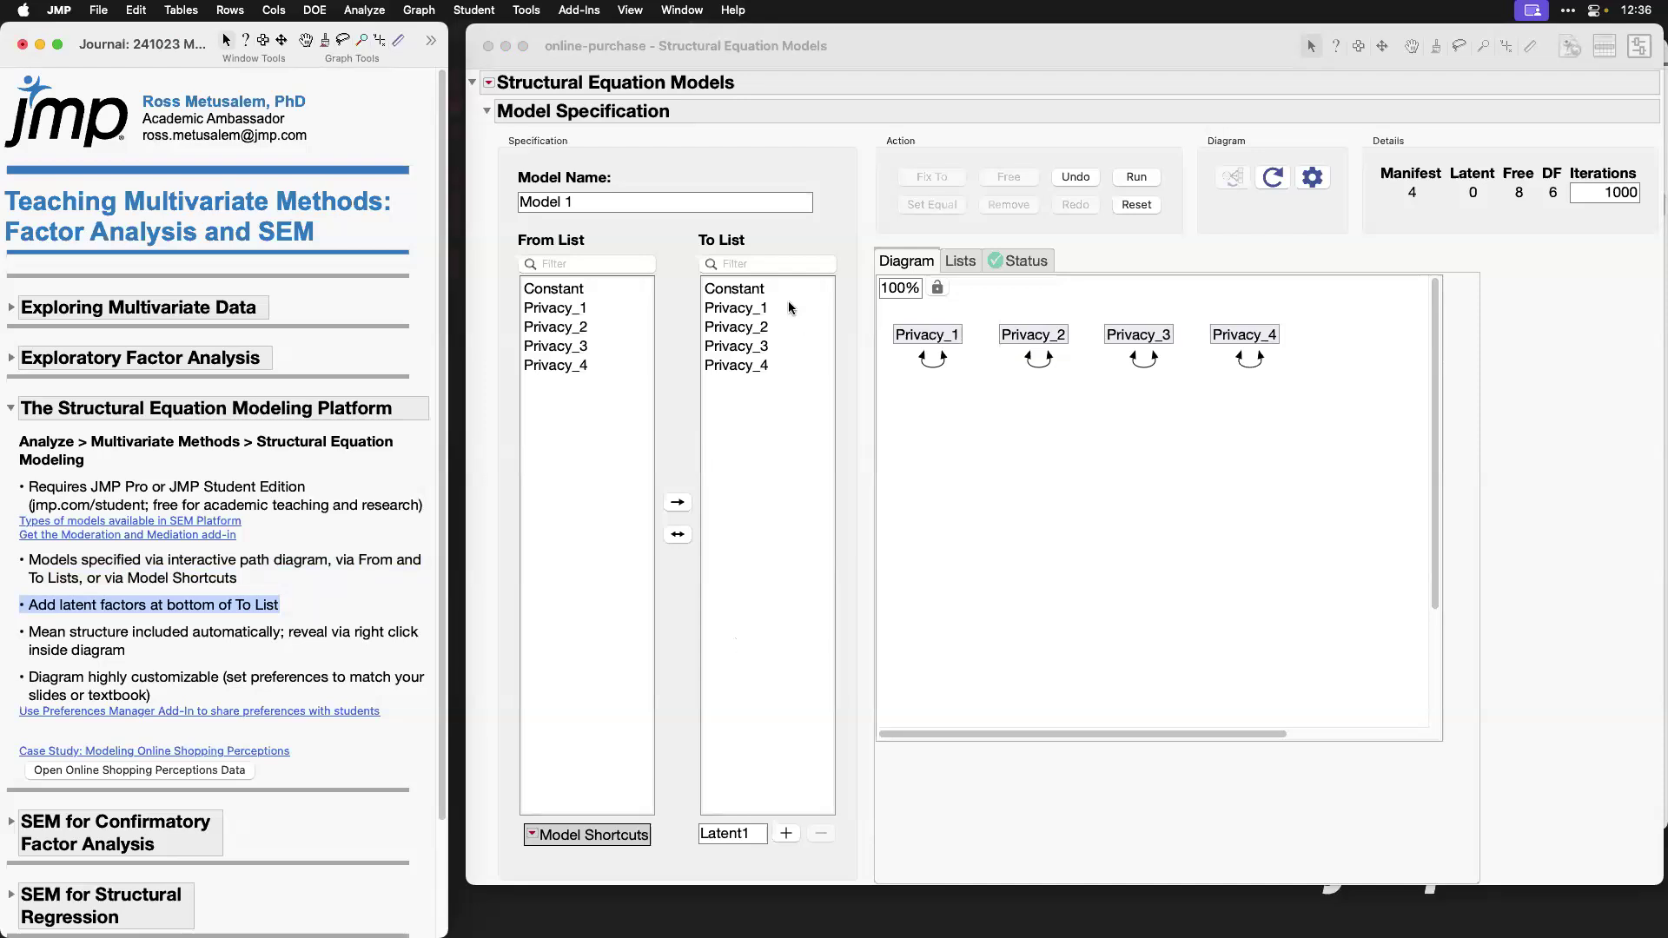
pyautogui.click(762, 308)
pyautogui.click(763, 309)
pyautogui.keyDown('shift'); pyautogui.click(755, 367); pyautogui.keyUp('shift')
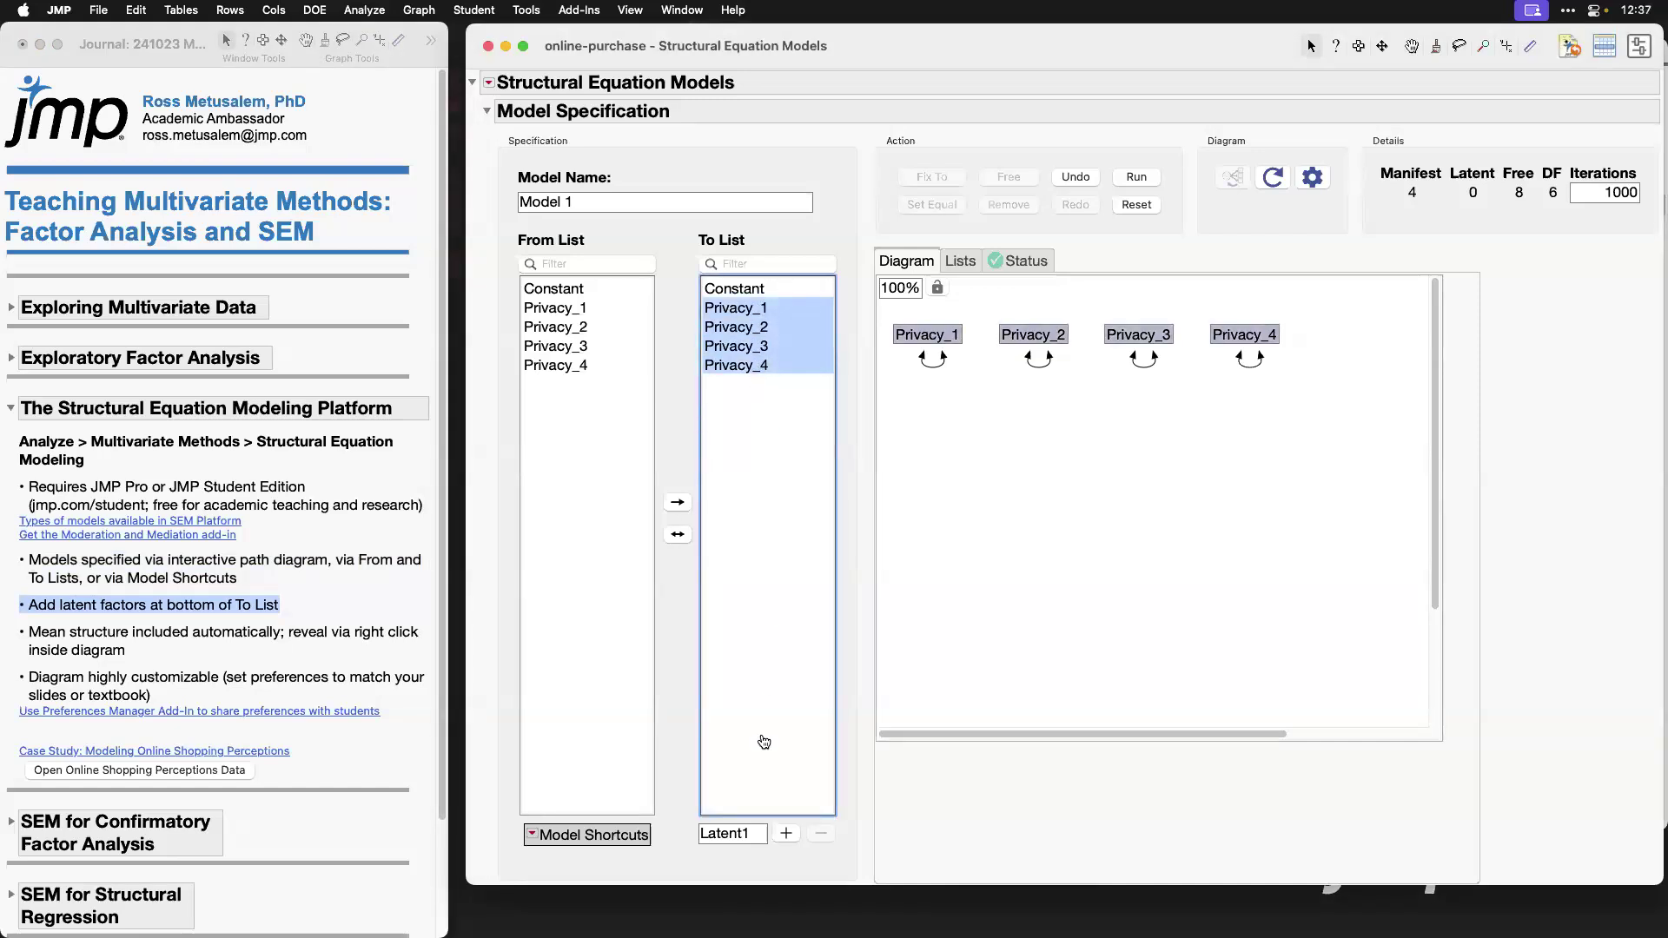
pyautogui.click(733, 833)
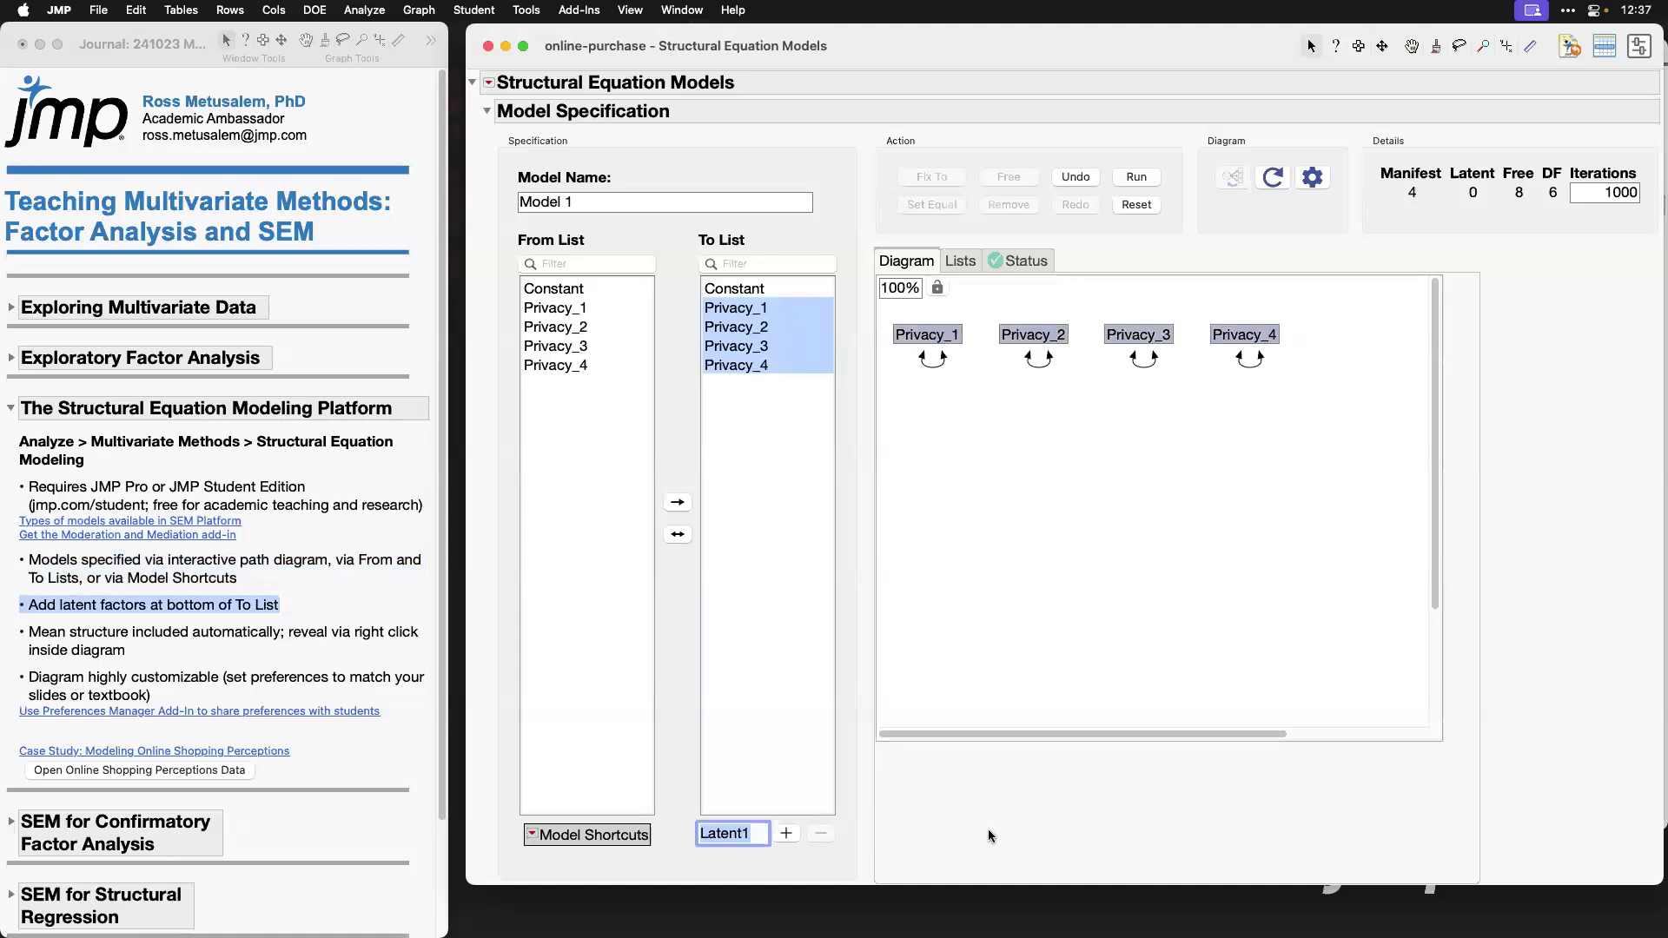
pyautogui.write('Privacy')
pyautogui.click(786, 833)
pyautogui.moveTo(1118, 732); pyautogui.dragTo(1177, 732)
pyautogui.scroll(-2, 1297, 619)
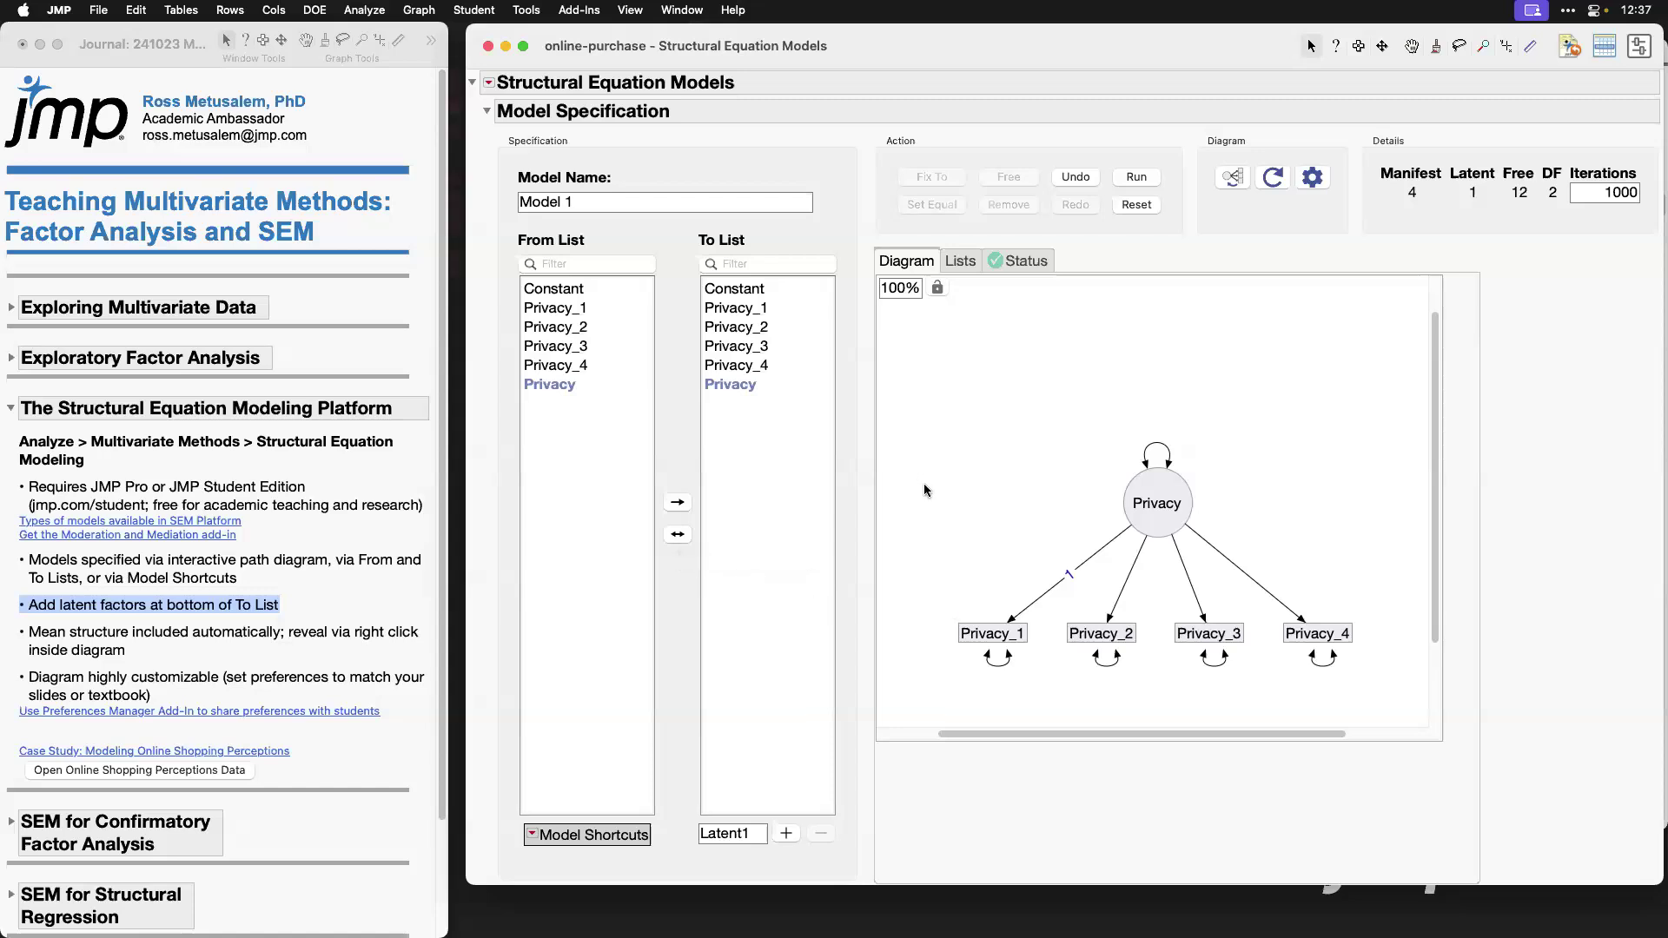
# Step: Mark the journal's mean structure bullet, show means/intercepts in the path diagram, and move the constant triangle slightly down and to the right
pyautogui.click(214, 643)
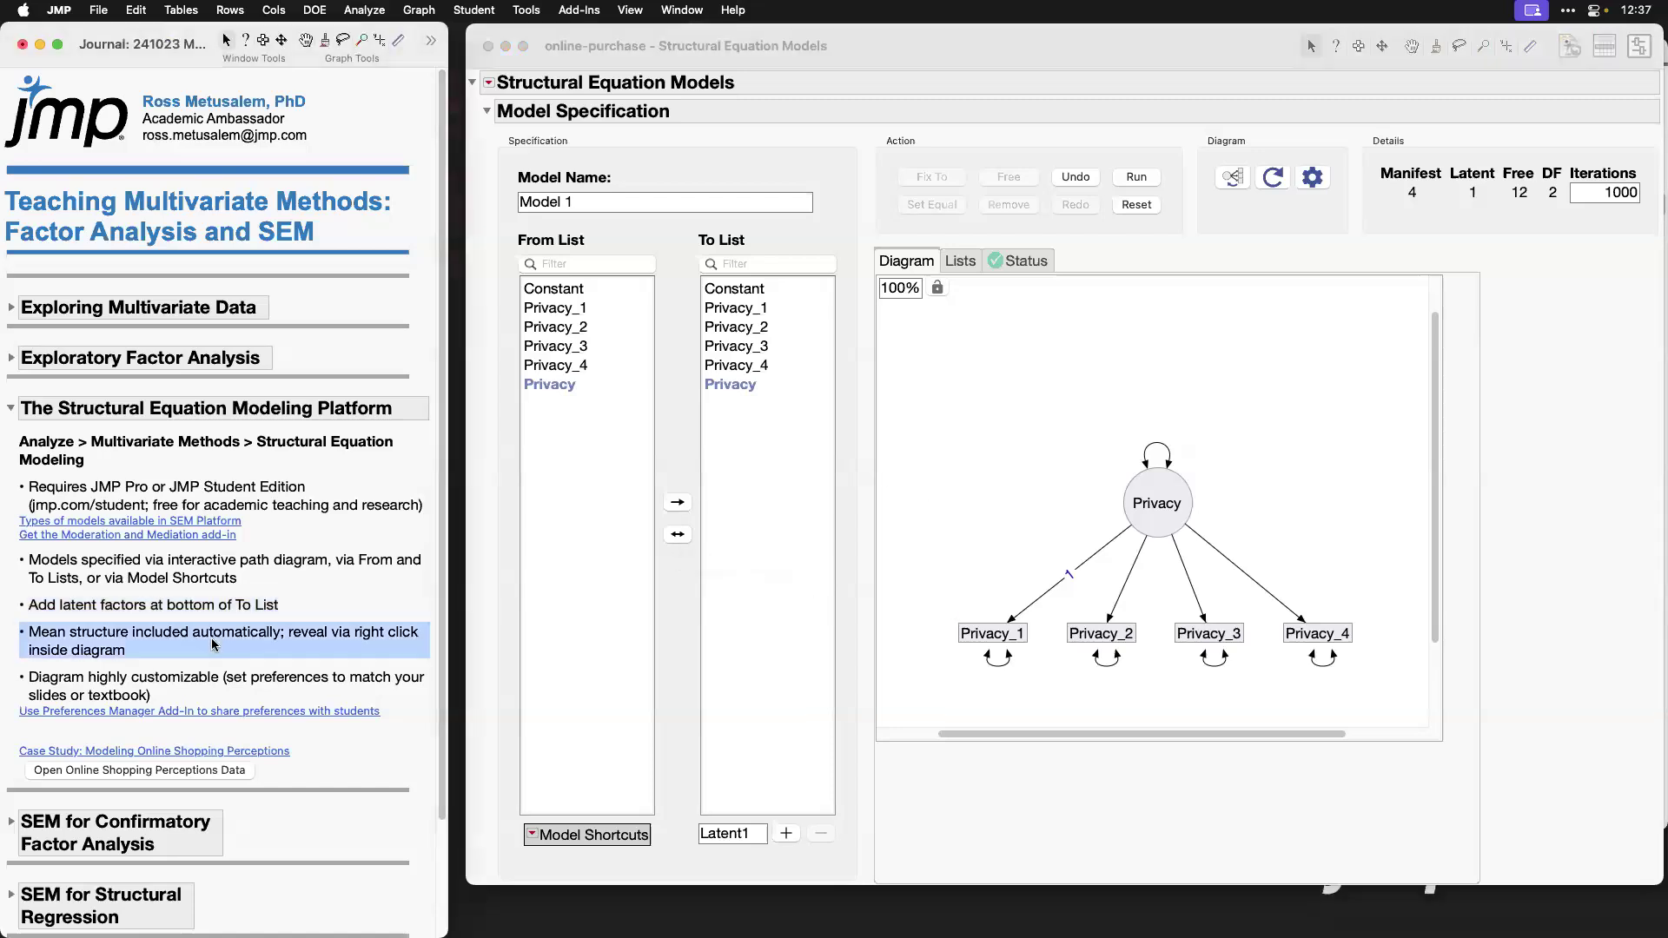
pyautogui.moveTo(1435, 439); pyautogui.dragTo(1433, 469)
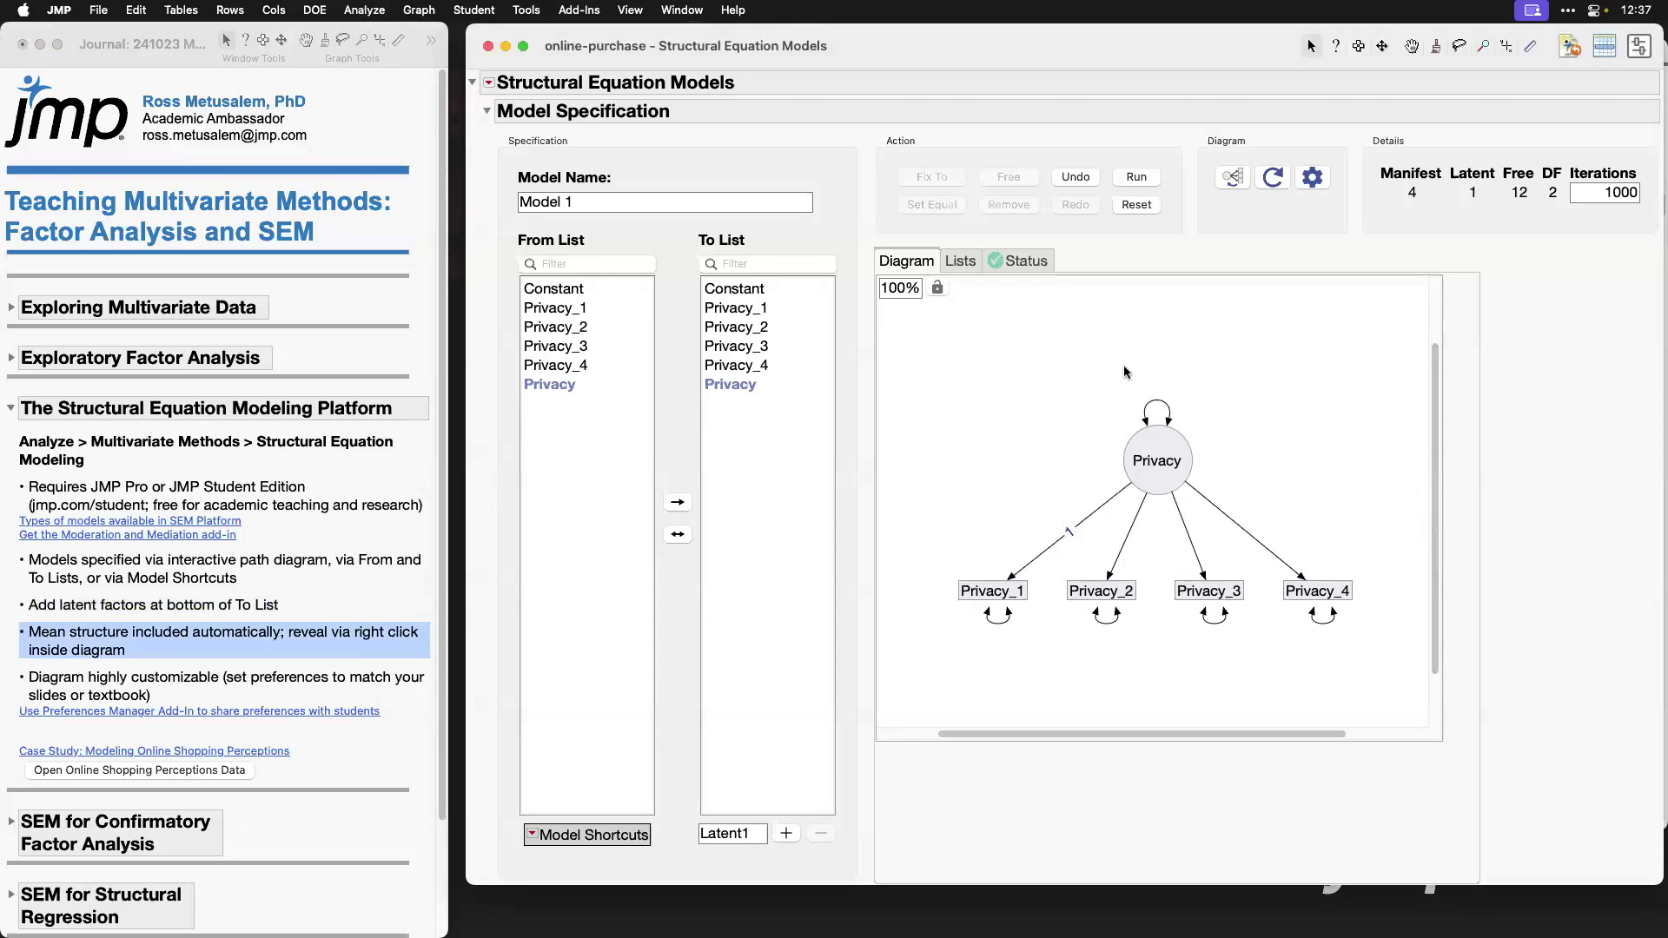
pyautogui.rightClick(1003, 346)
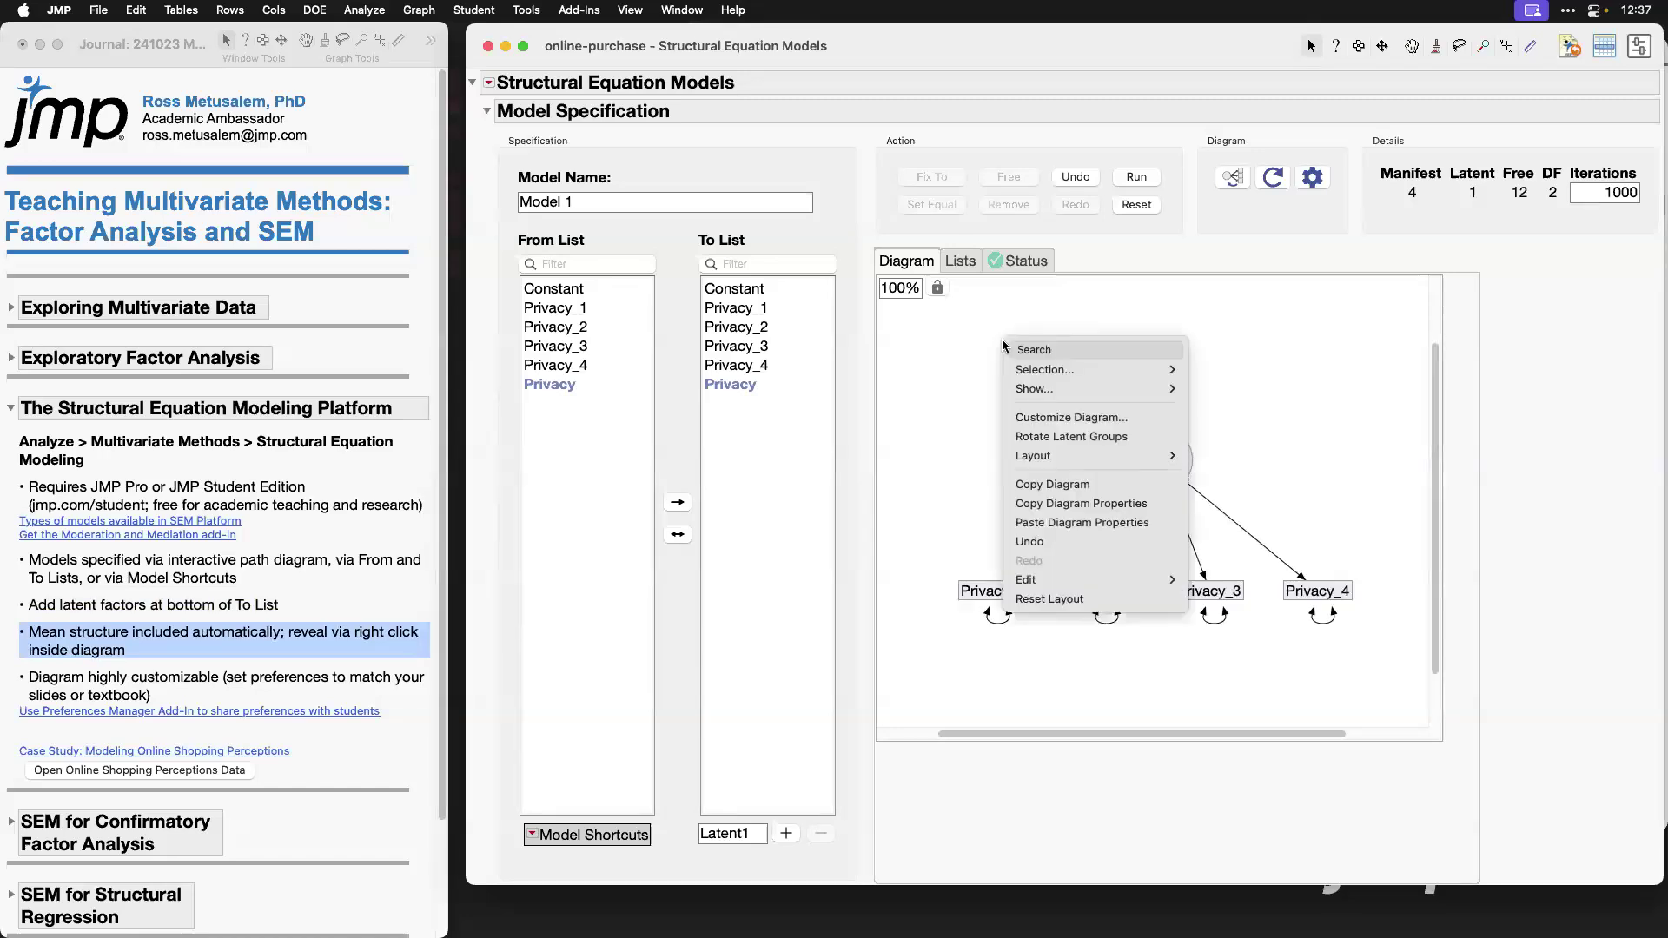
pyautogui.moveTo(1105, 390)
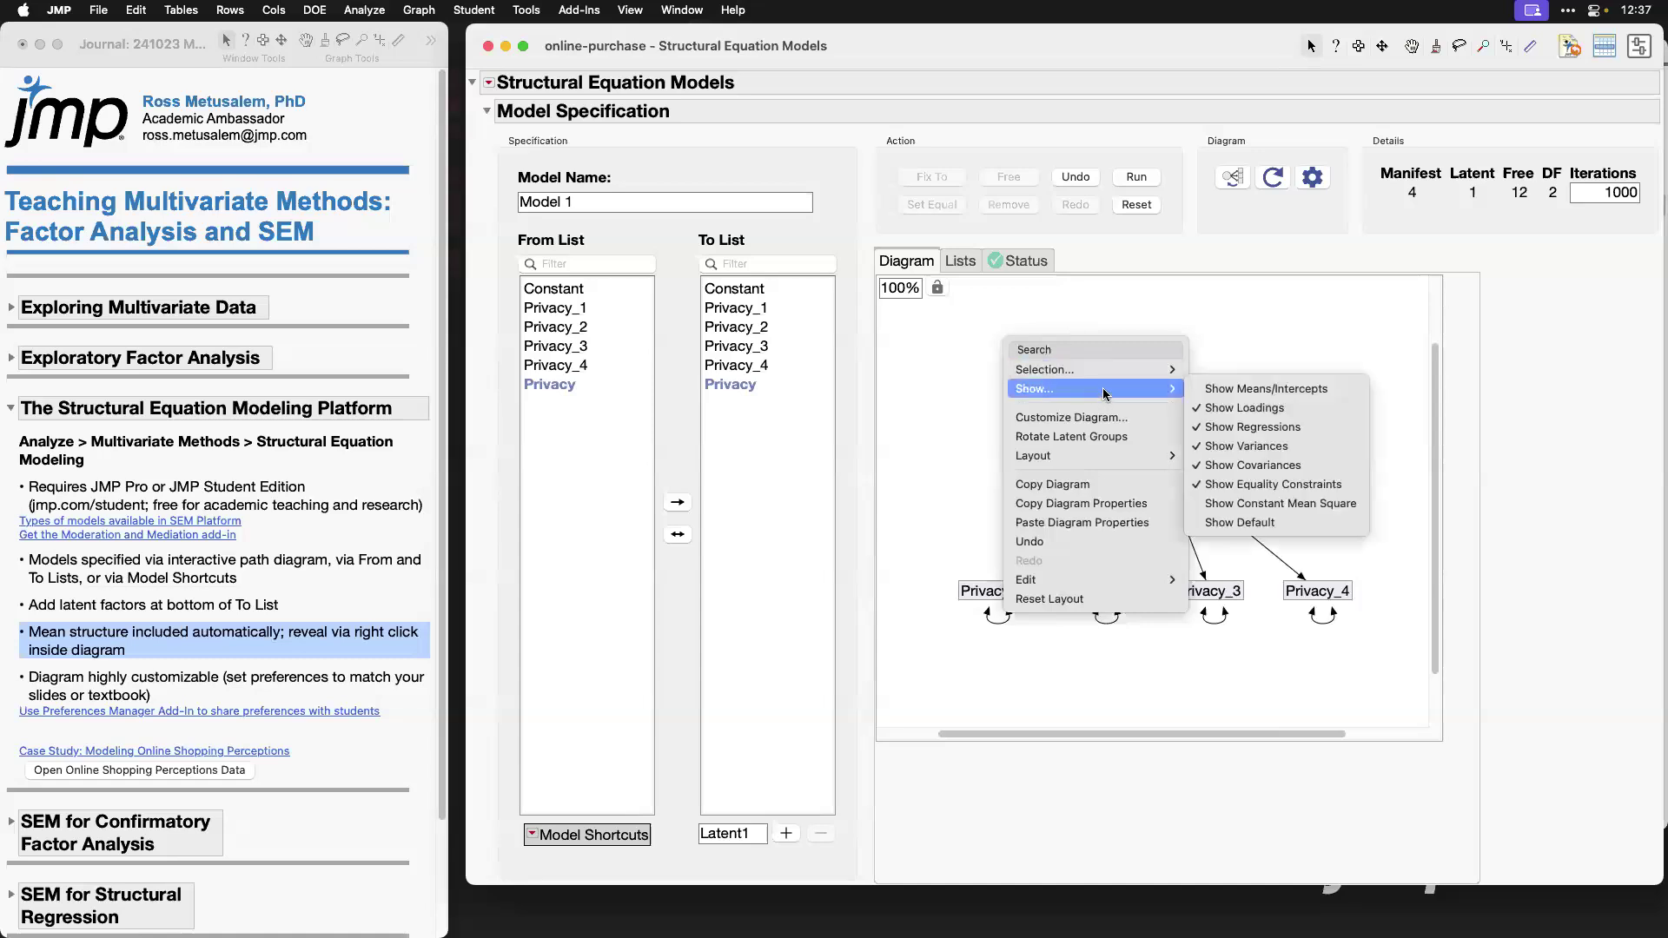
pyautogui.click(1281, 391)
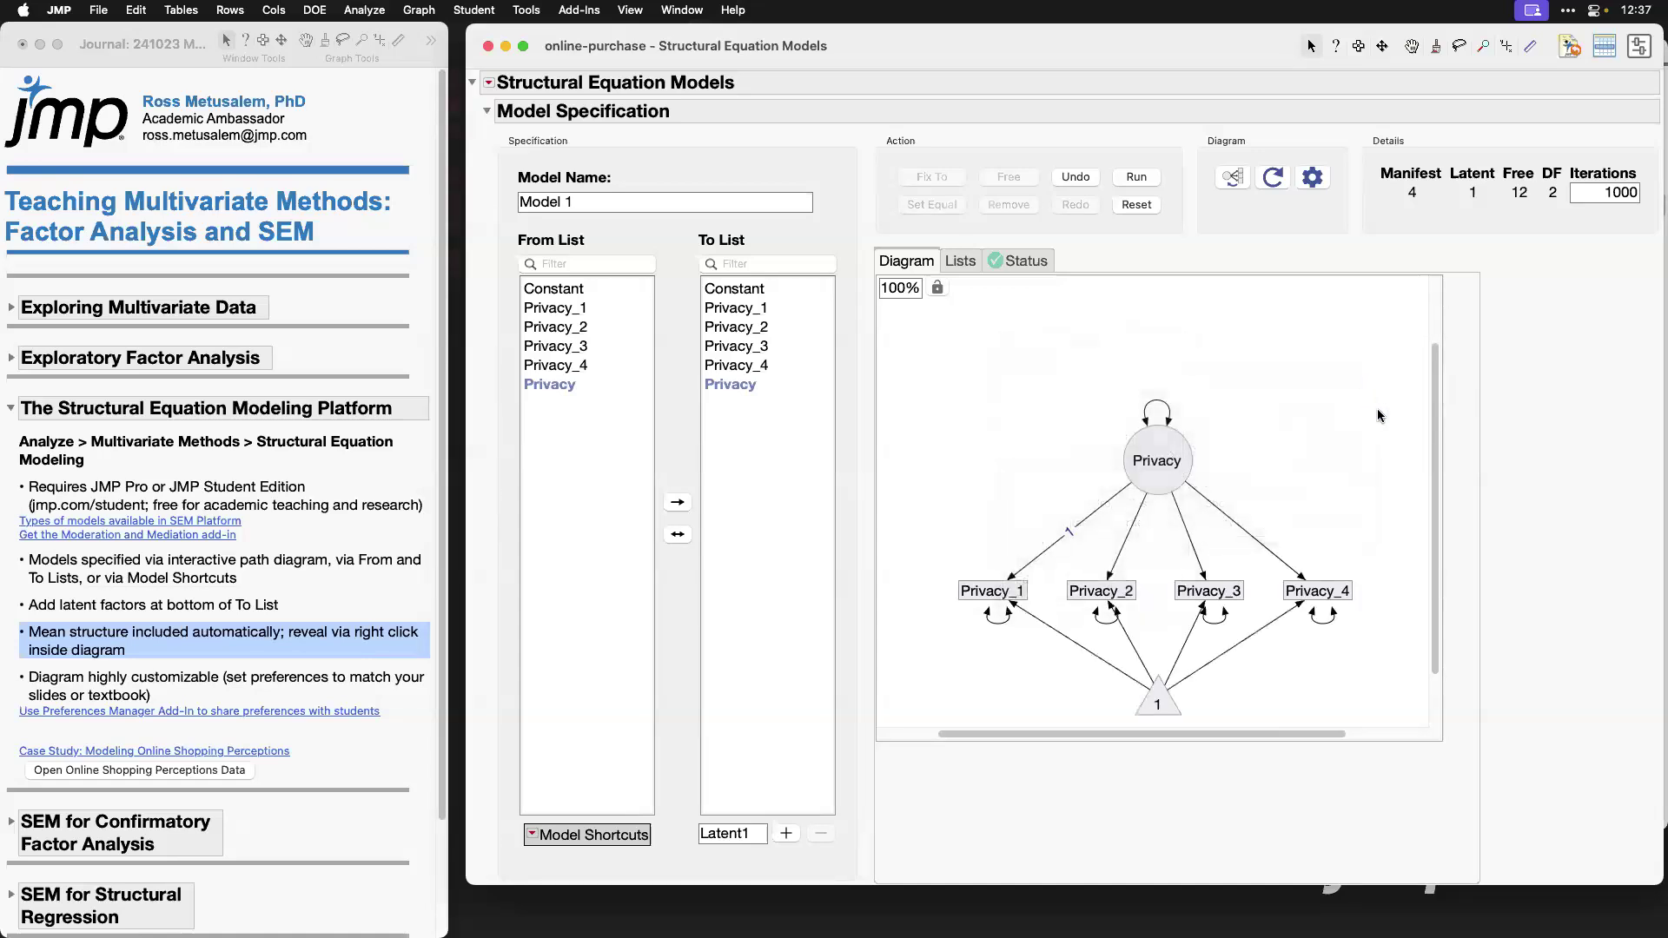
pyautogui.scroll(-3, 1242, 599)
pyautogui.moveTo(1162, 626); pyautogui.dragTo(1192, 676)
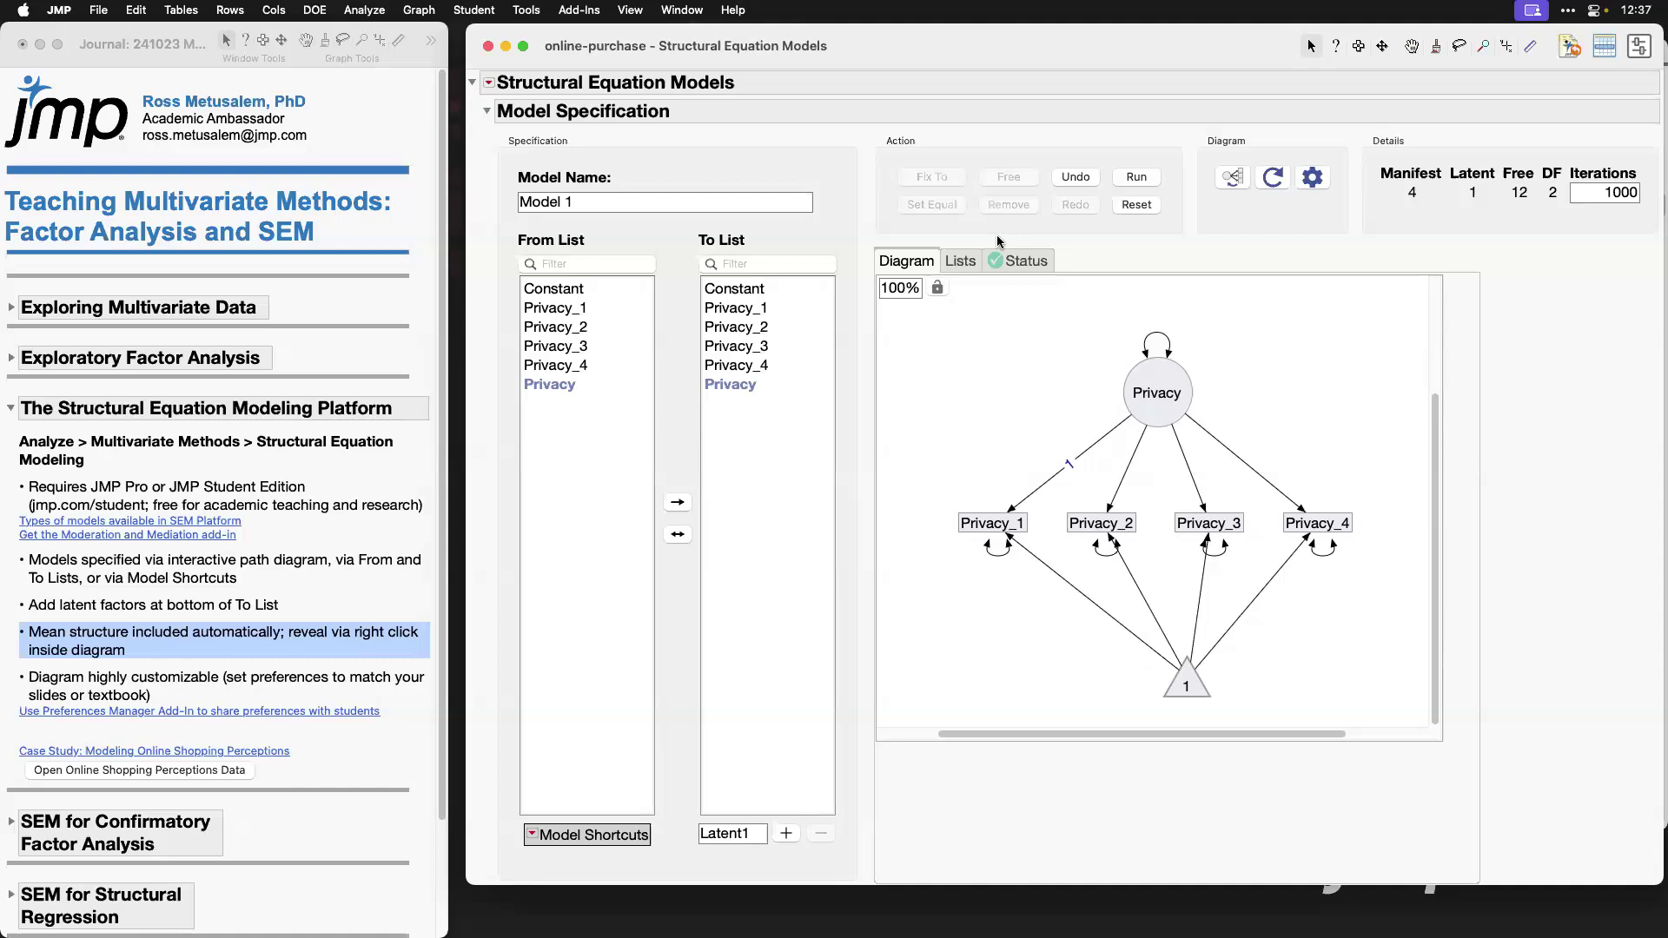
# Step: Review the model's parameter lists and its identification rules and status details, and return to the path diagram
pyautogui.click(961, 261)
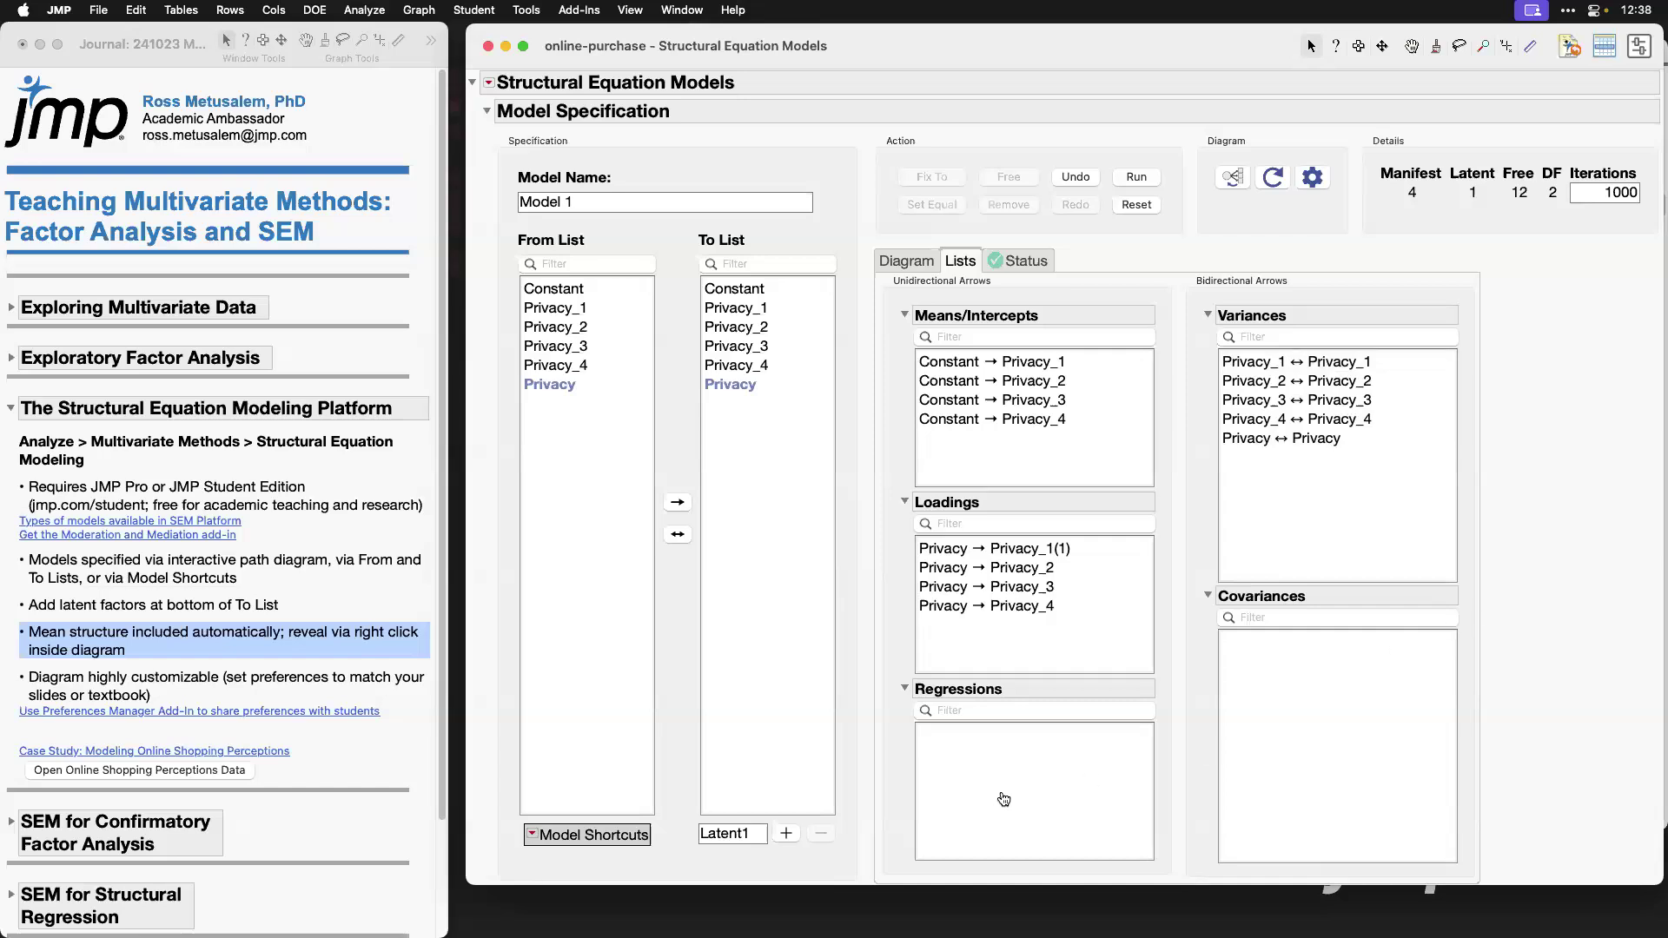
pyautogui.click(1041, 261)
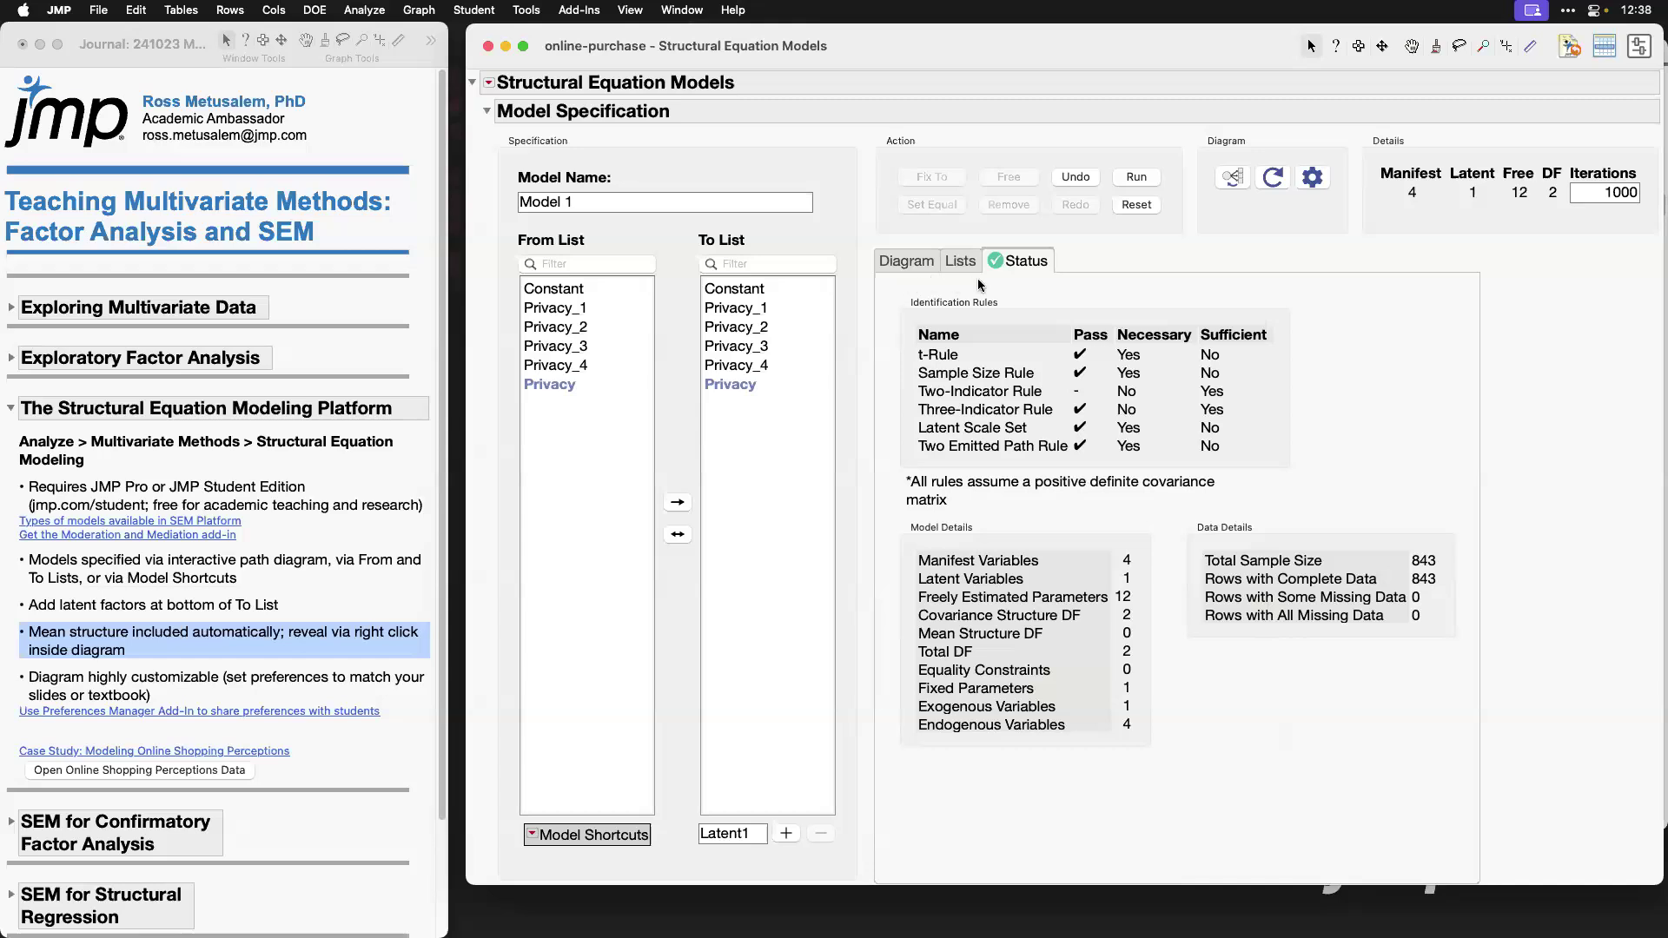
pyautogui.moveTo(995, 282)
pyautogui.mouseDown()
pyautogui.moveTo(1018, 248)
pyautogui.moveTo(979, 245)
pyautogui.moveTo(967, 274)
pyautogui.moveTo(997, 285)
pyautogui.mouseUp()
pyautogui.click(914, 261)
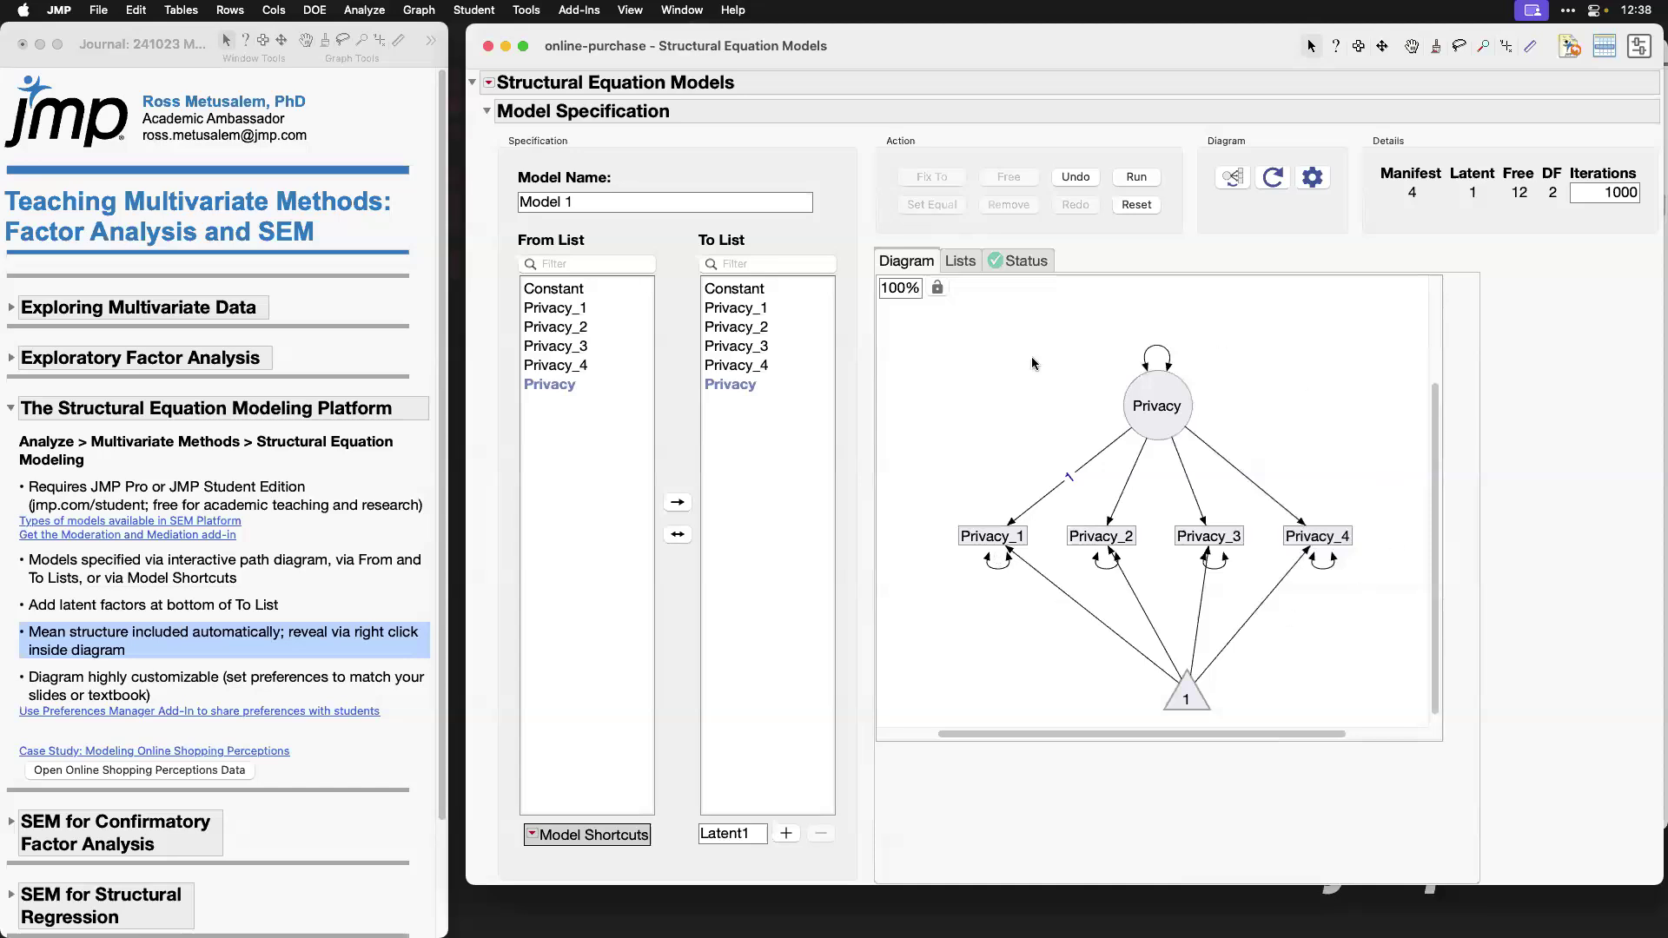
# Step: Run Model 1, view the estimates in its path diagram, and look over the fitted model's output options without choosing any
pyautogui.click(1137, 178)
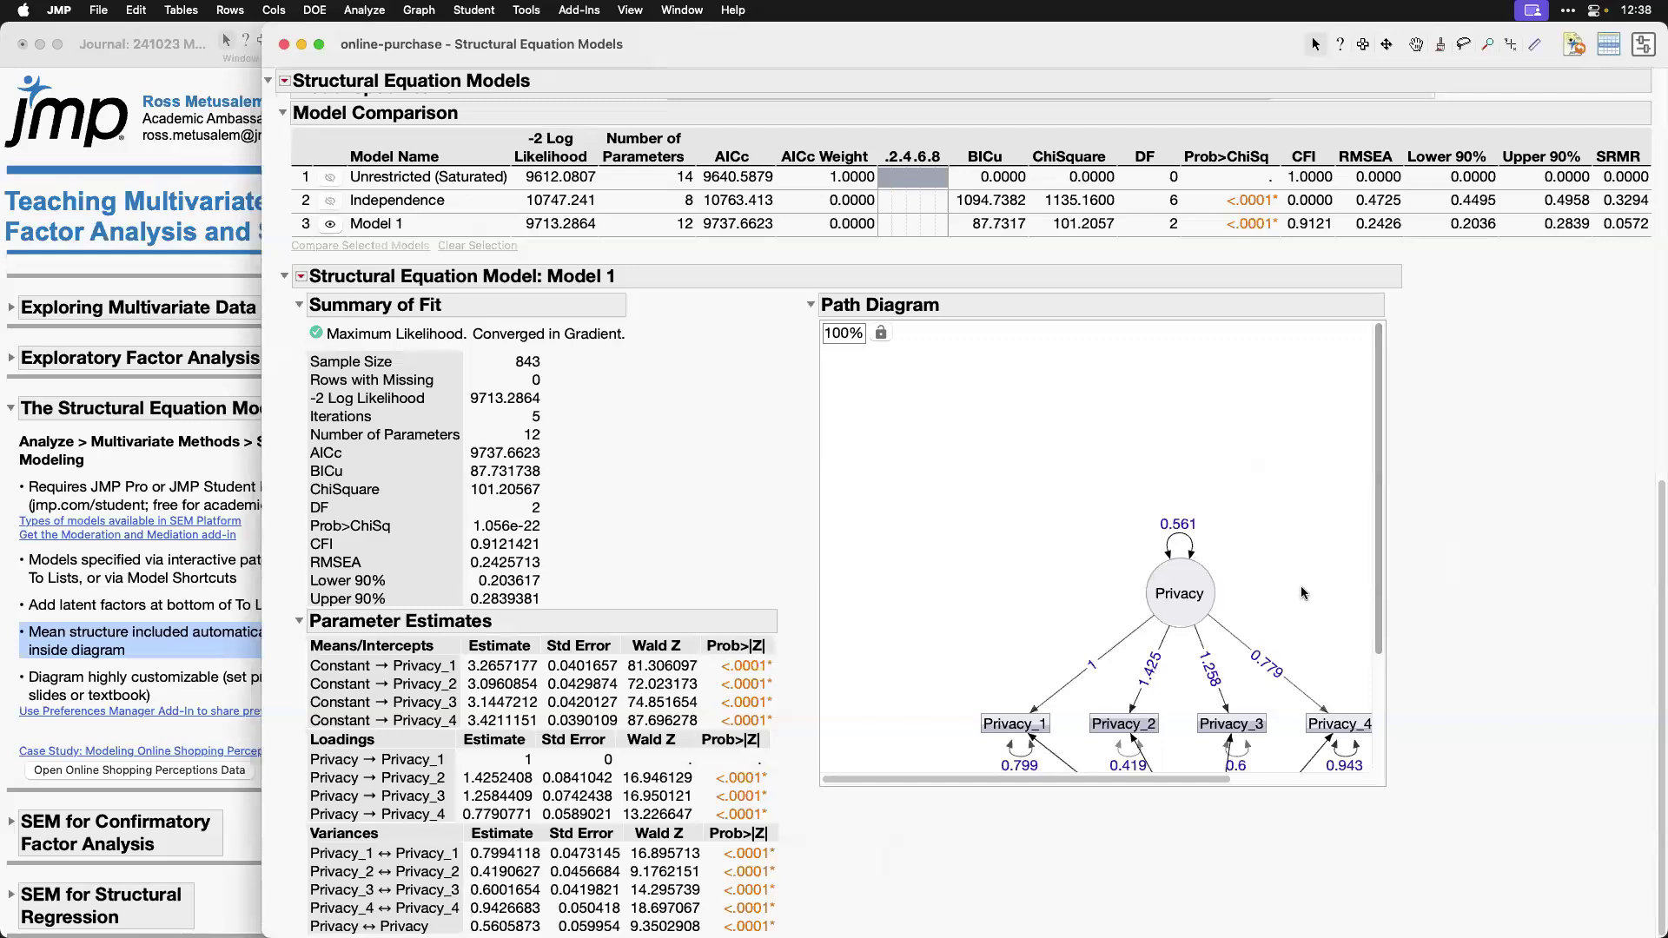
pyautogui.scroll(-5, 1303, 594)
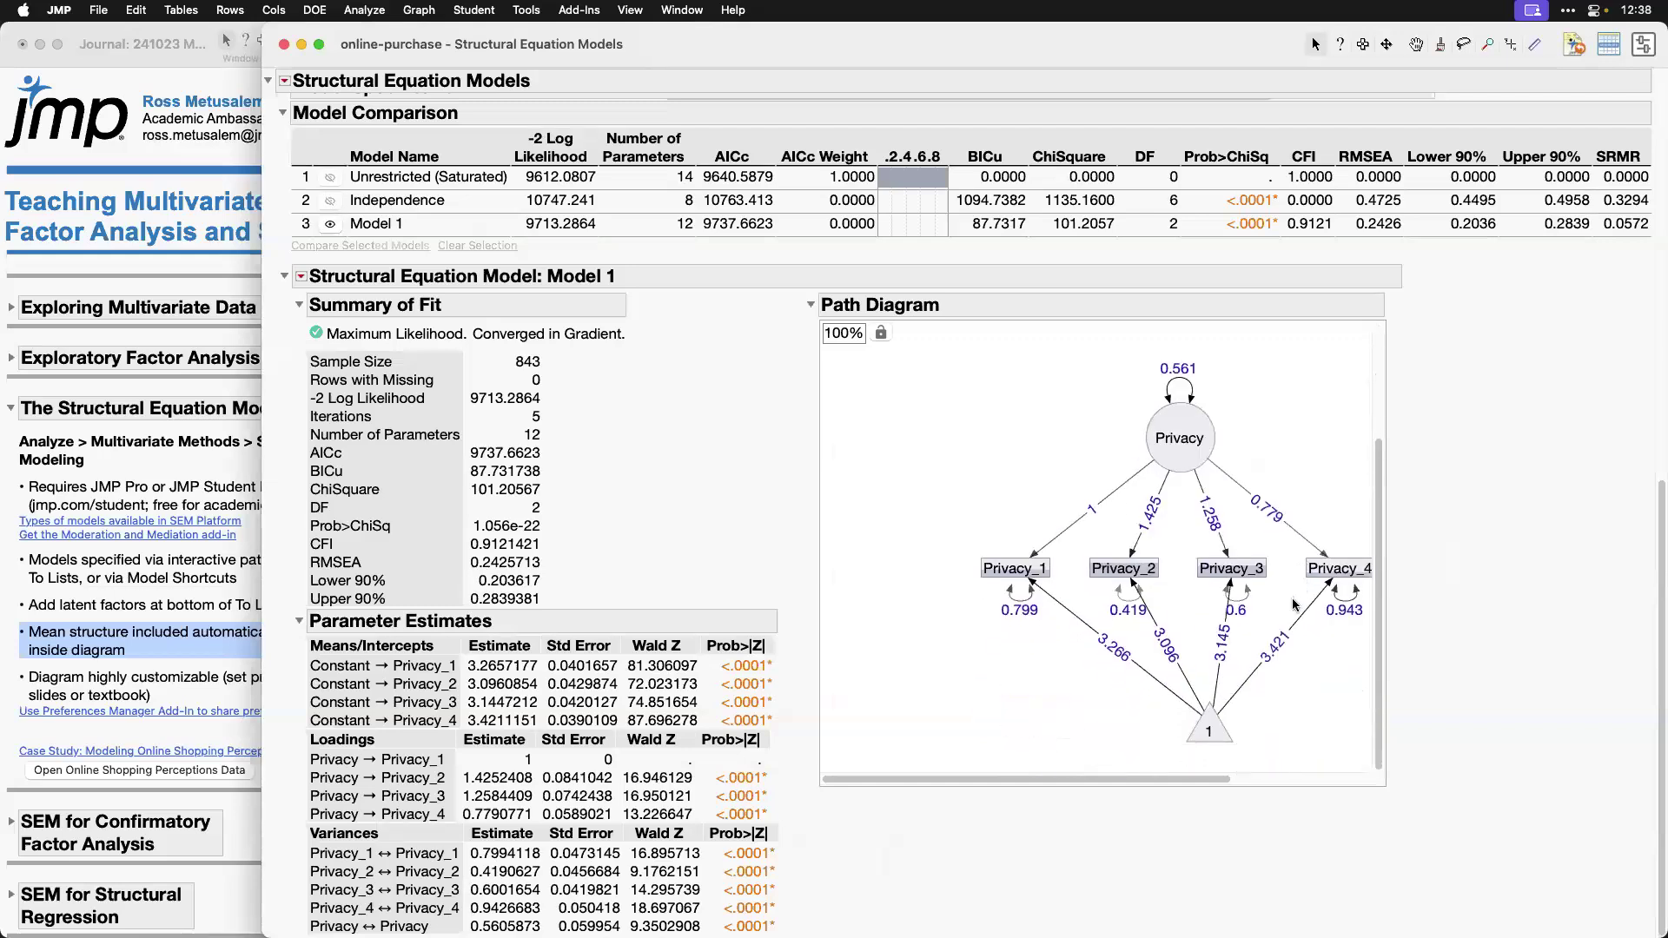
pyautogui.hscroll(3, 1294, 606)
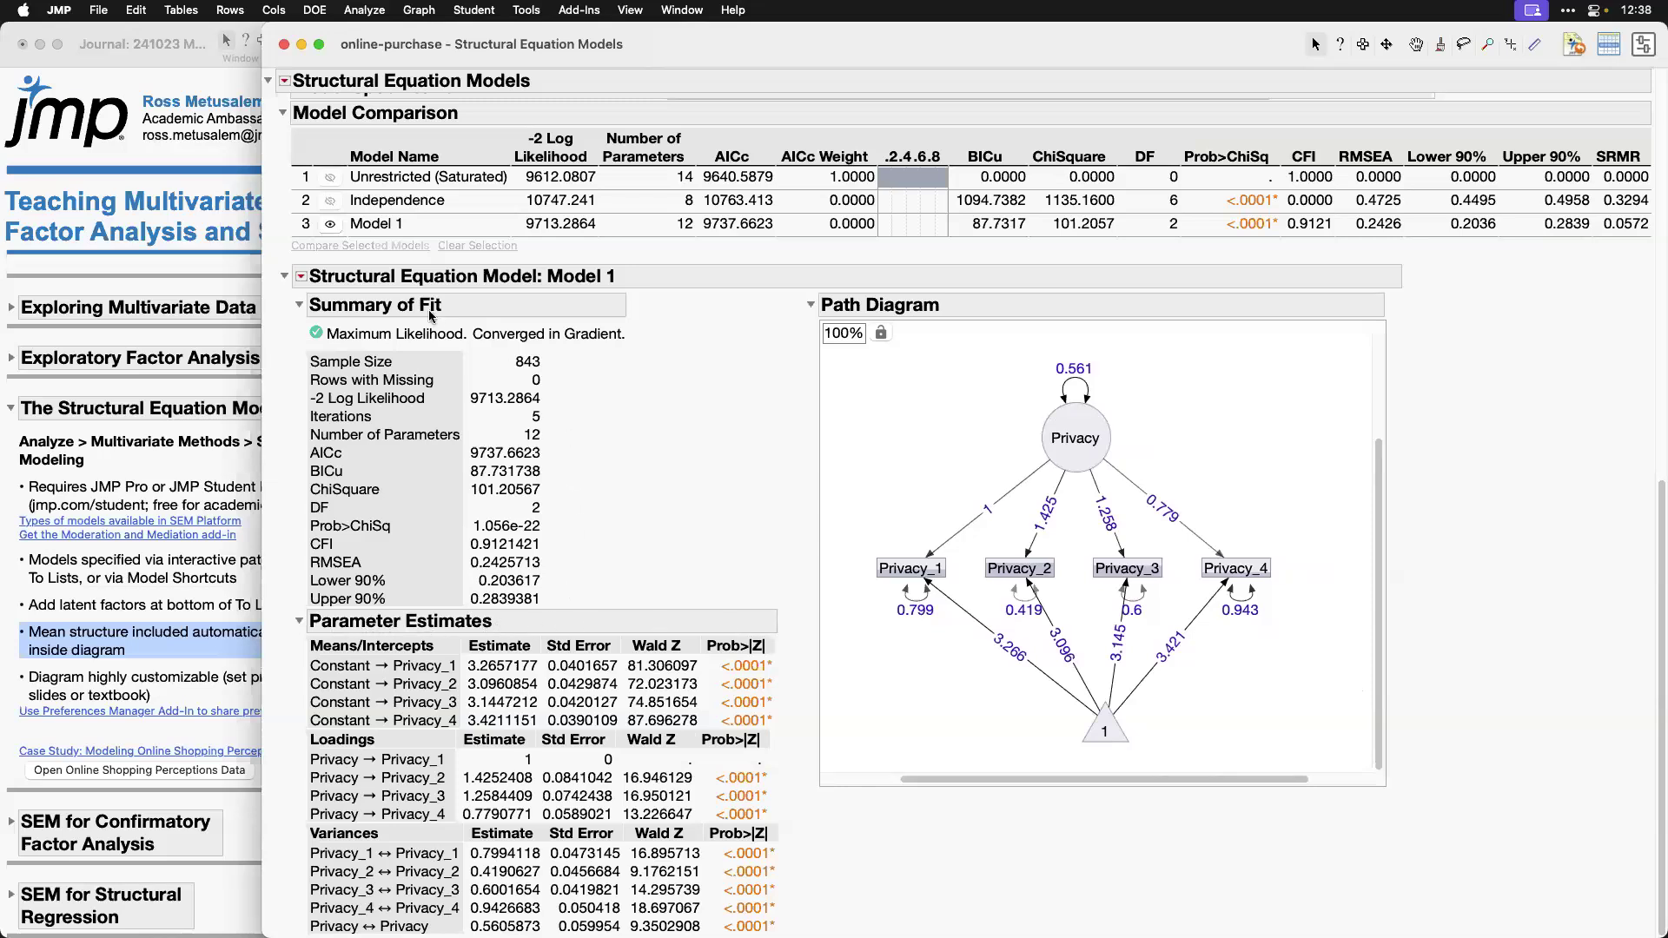
pyautogui.click(301, 276)
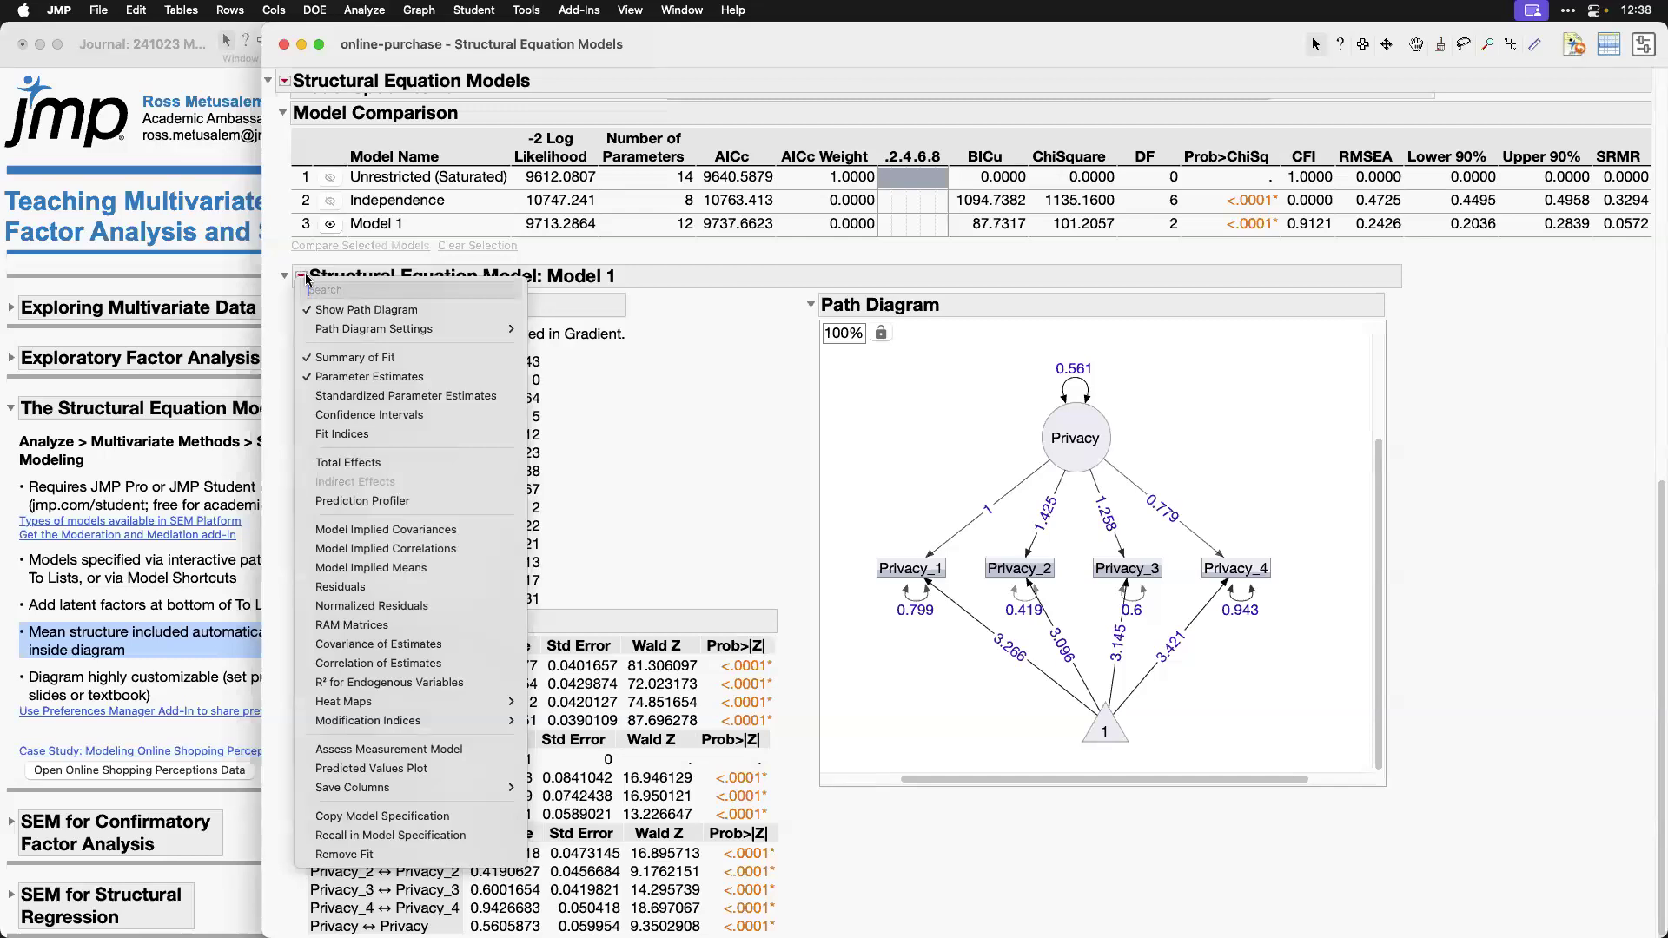
pyautogui.click(686, 512)
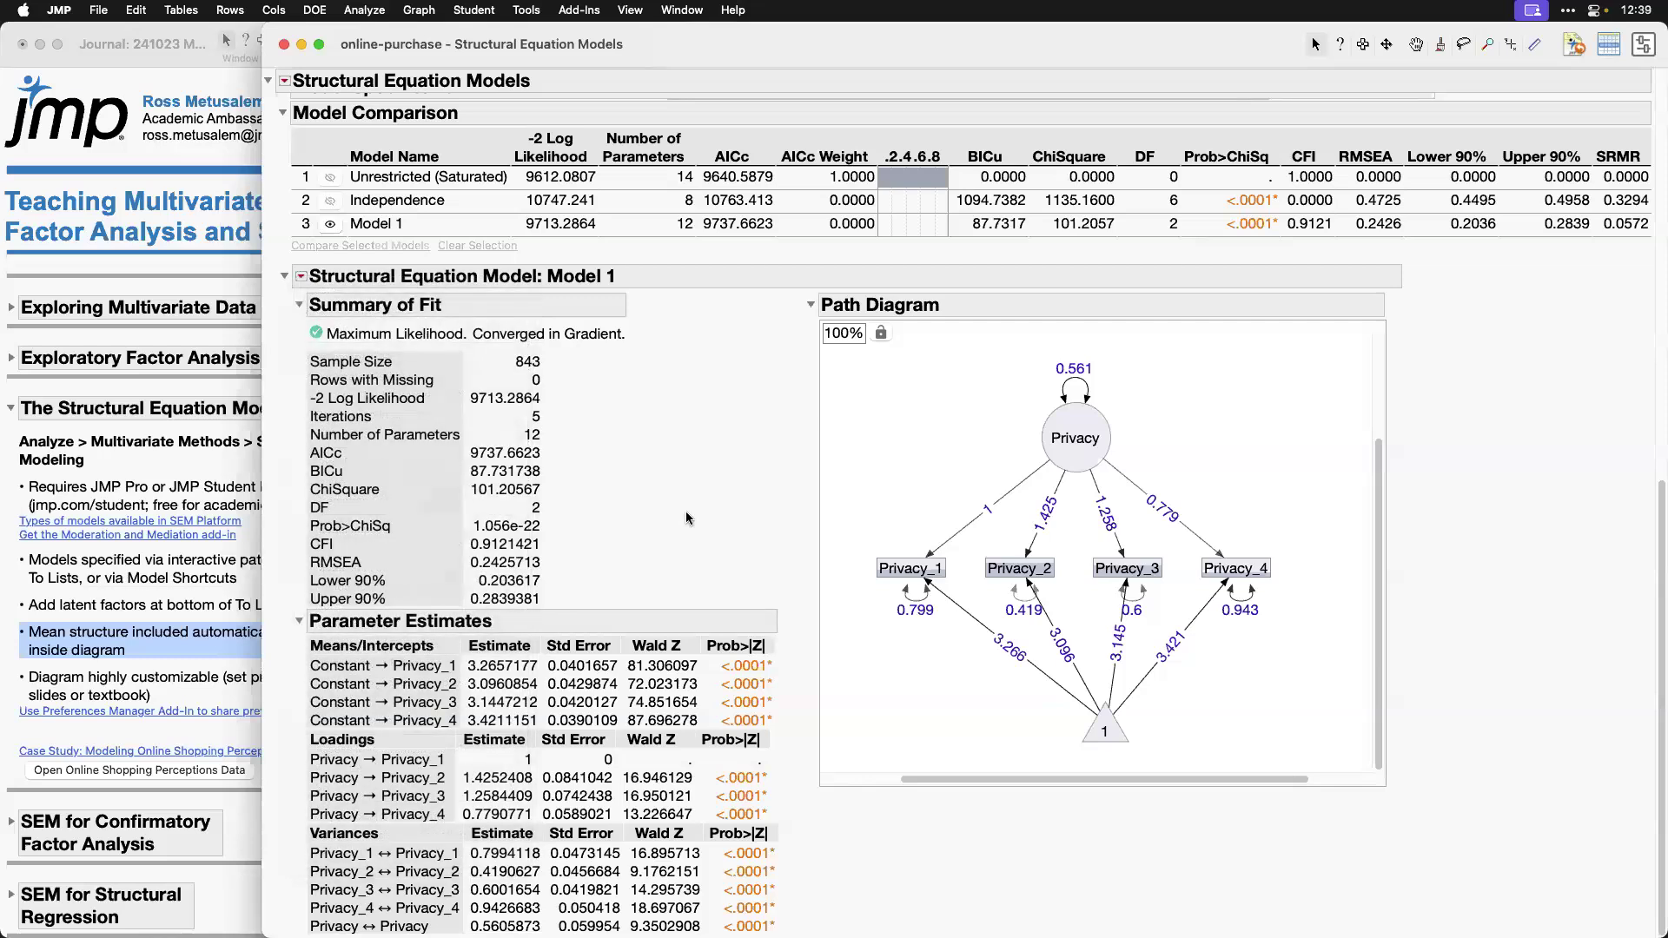
# Step: Mark the journal's bullet on diagram customization and hide the means/intercepts in the model specification diagram
pyautogui.click(163, 624)
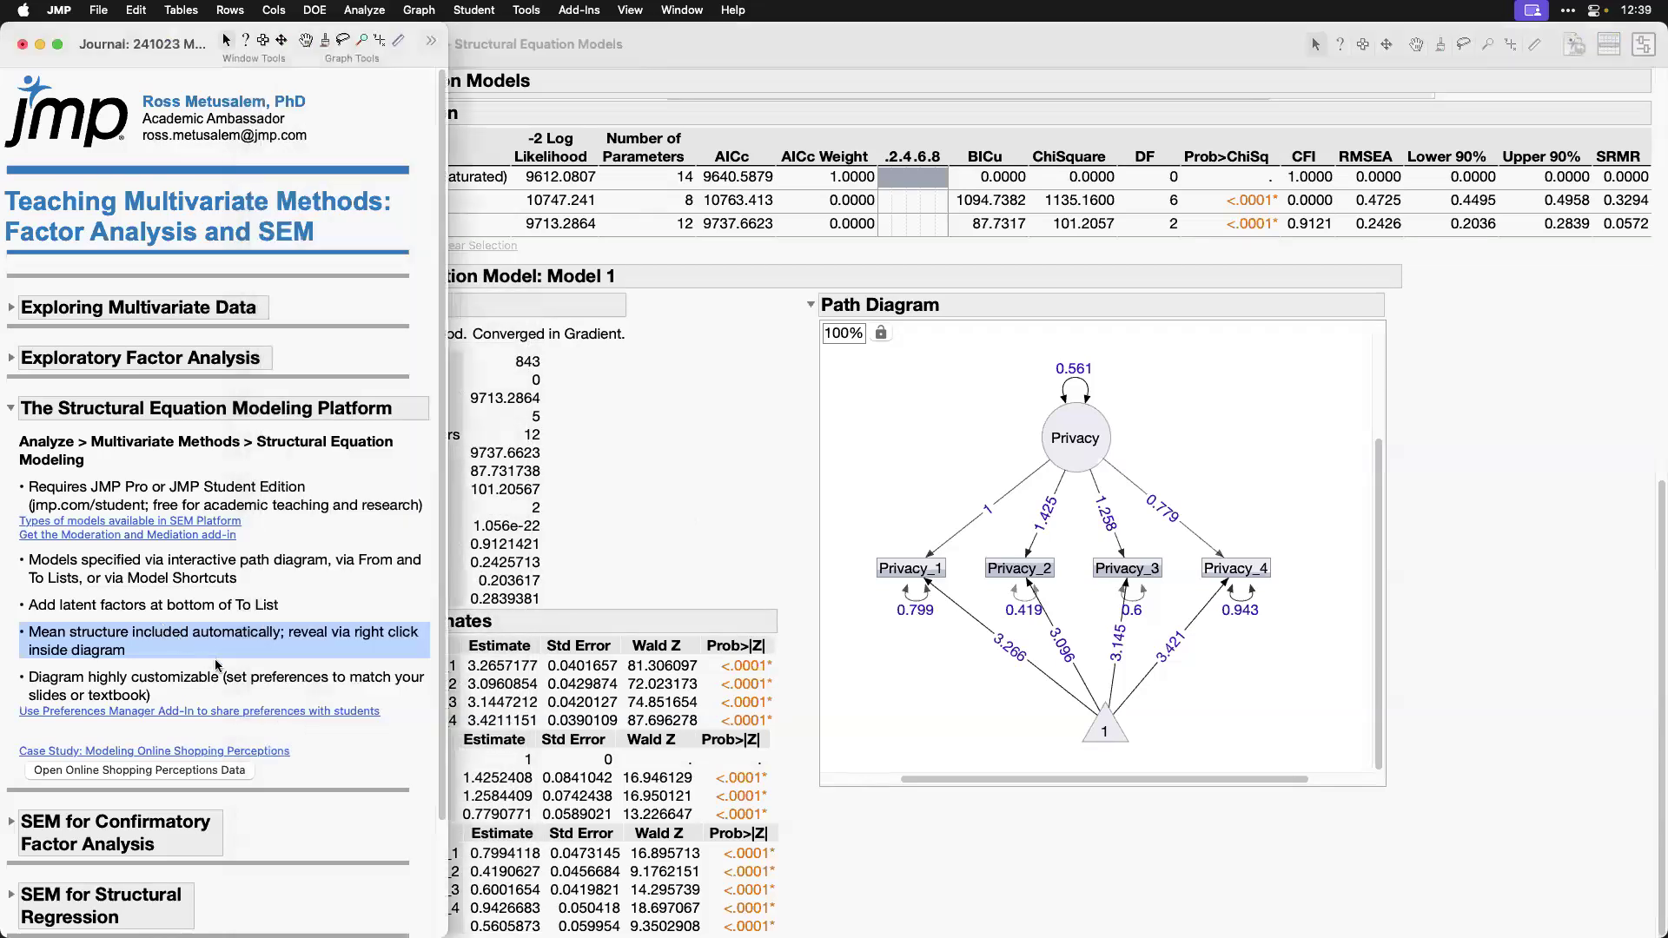
pyautogui.click(268, 680)
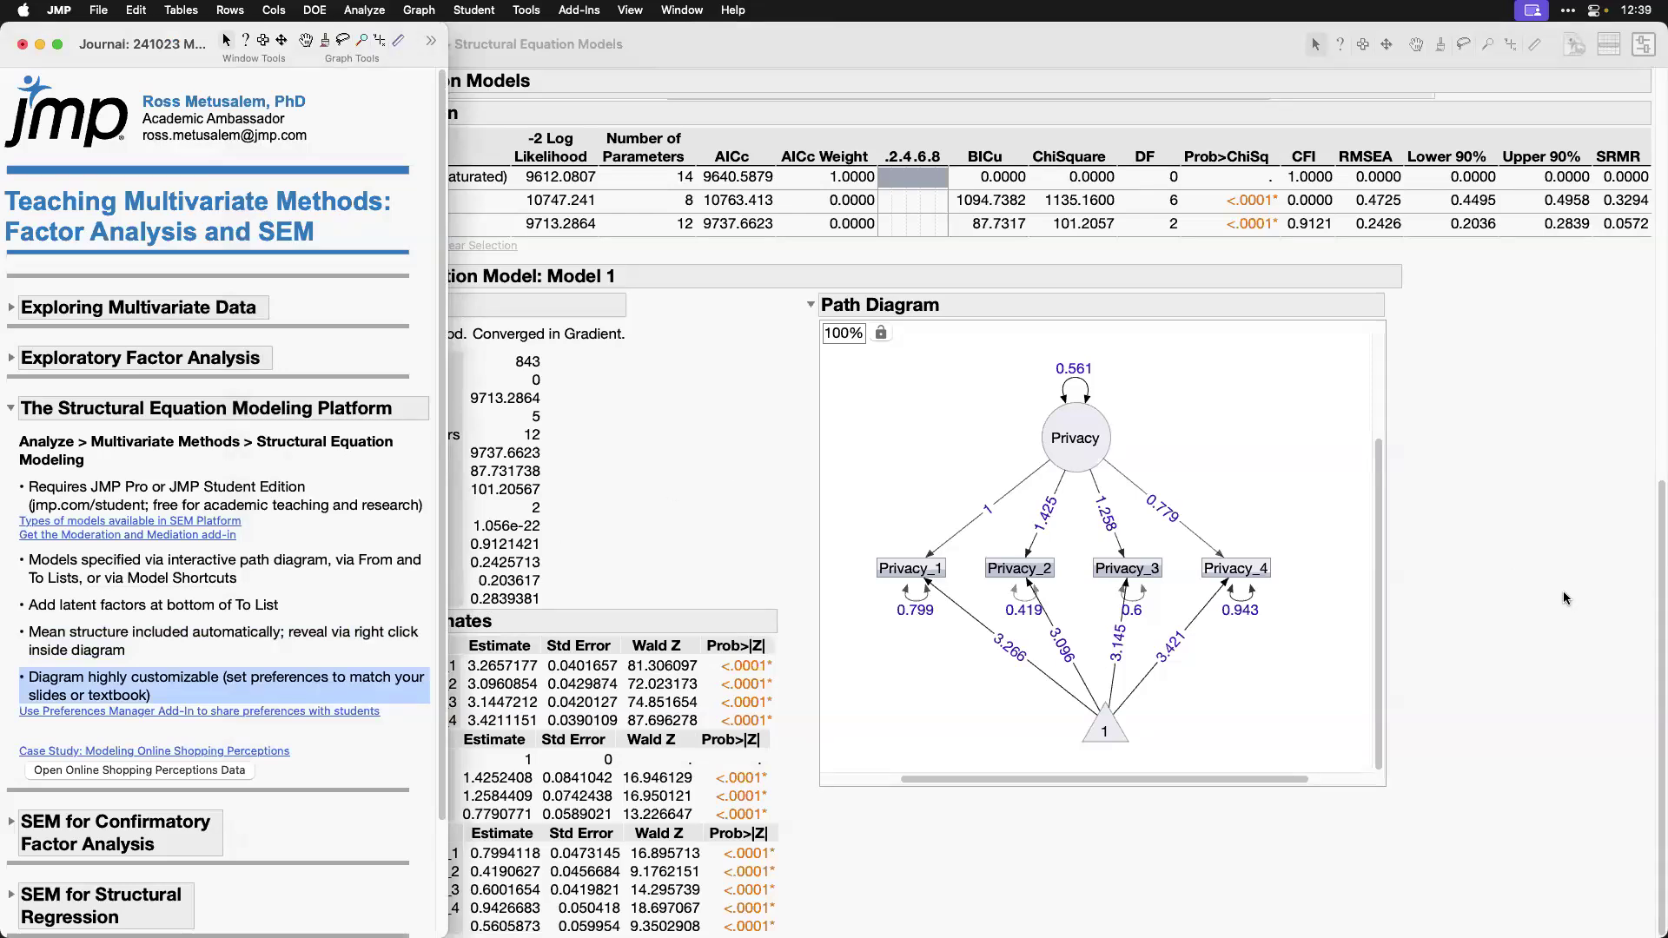
pyautogui.scroll(1, 1568, 596)
pyautogui.click(822, 441)
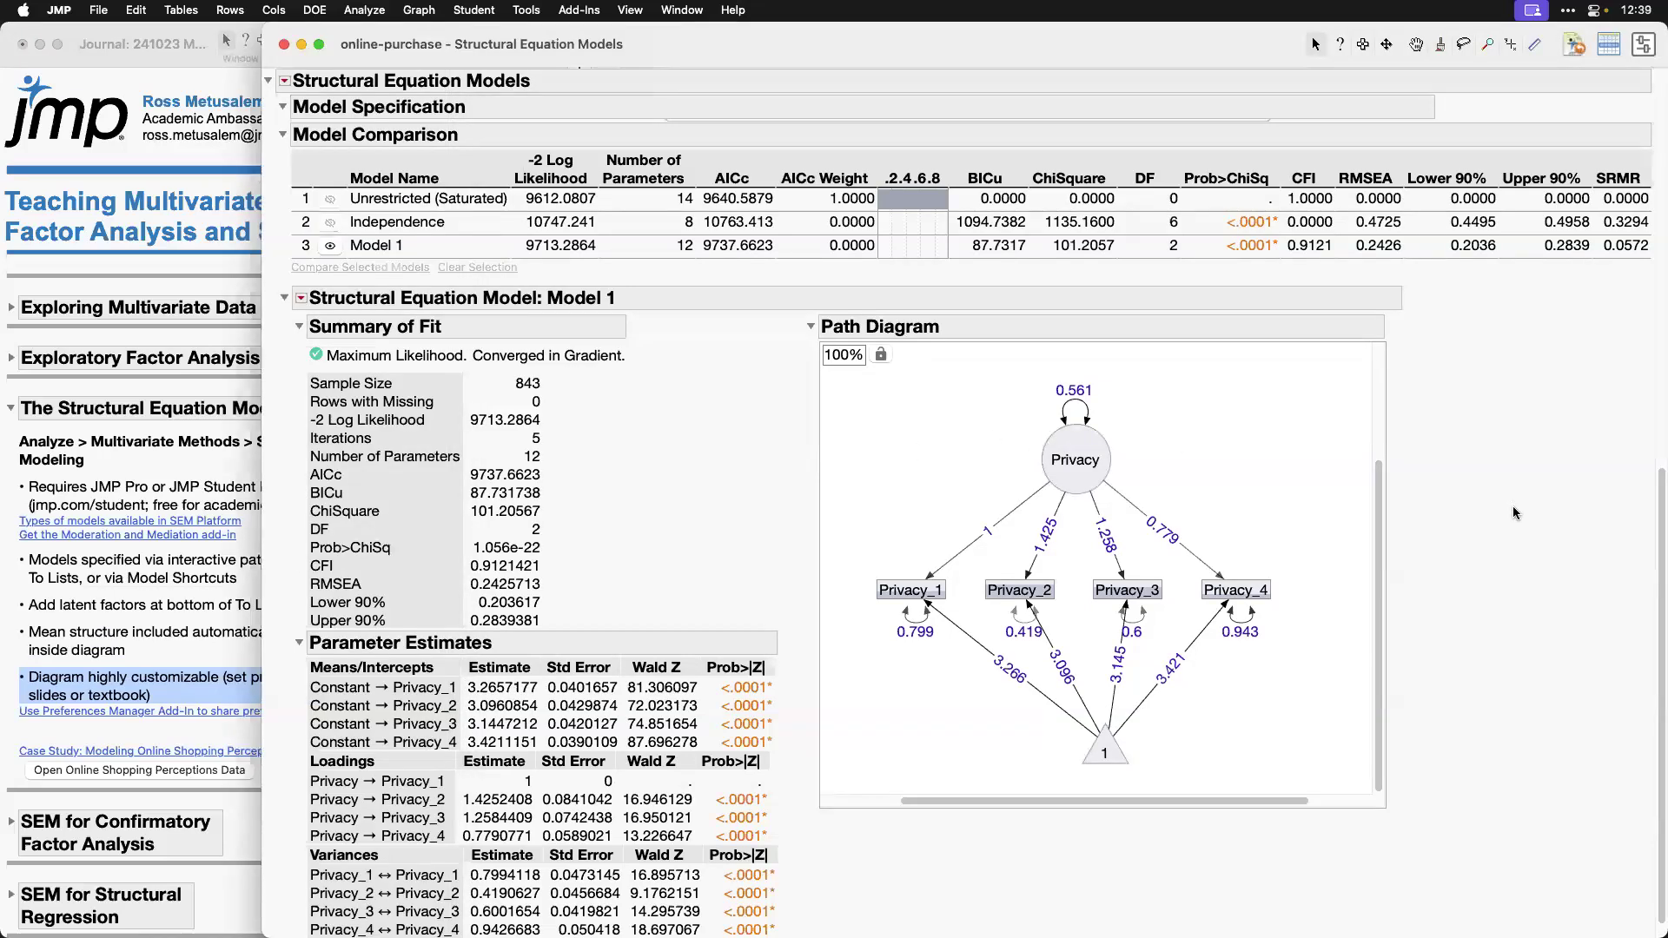
pyautogui.scroll(5, 1516, 517)
pyautogui.scroll(8, 1452, 377)
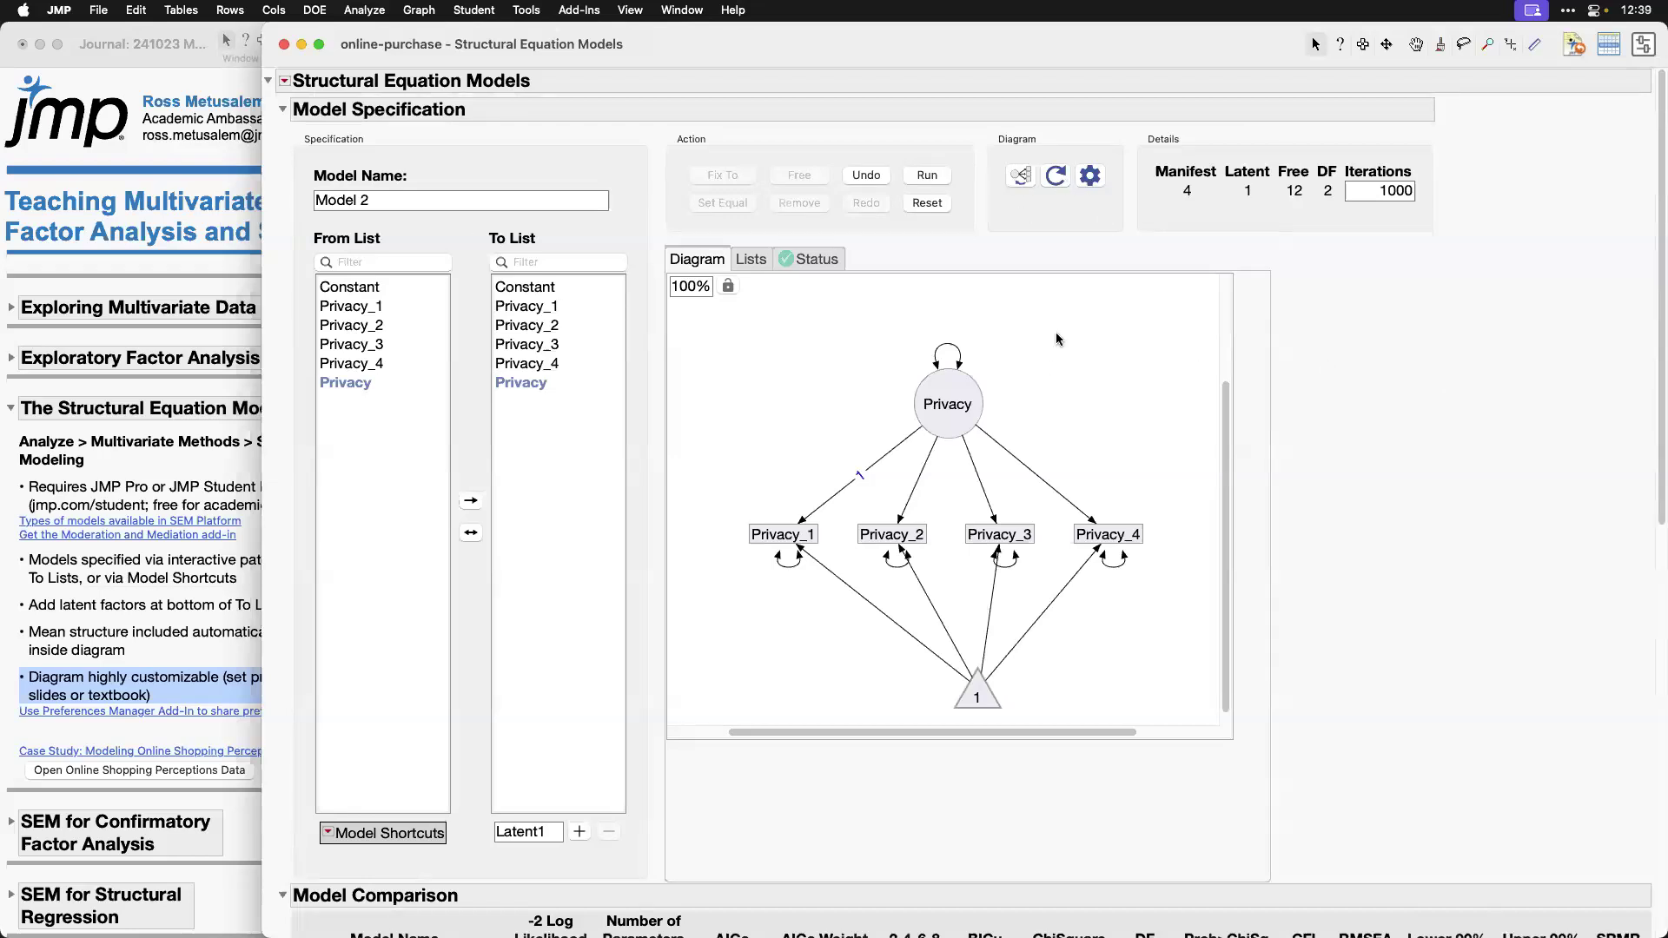
pyautogui.rightClick(1082, 366)
pyautogui.moveTo(1136, 417)
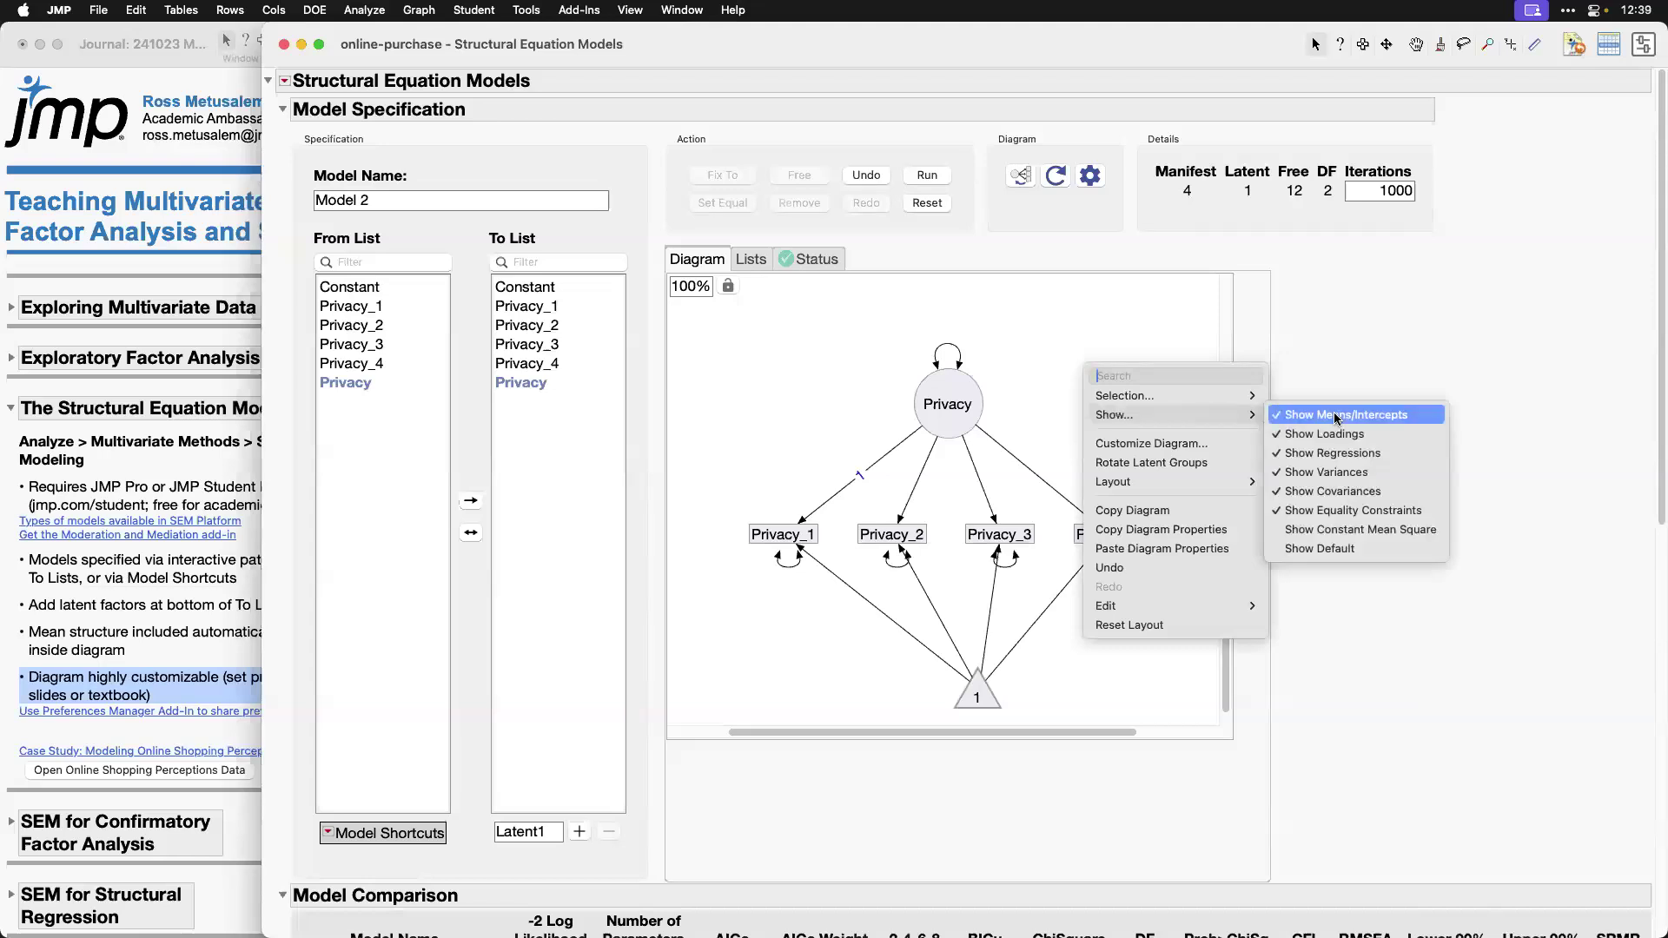
pyautogui.click(1282, 416)
# Step: Rotate the diagram's latent group so the Privacy_1 through Privacy_4 indicators stack vertically to the right of the Privacy factor
pyautogui.click(1022, 180)
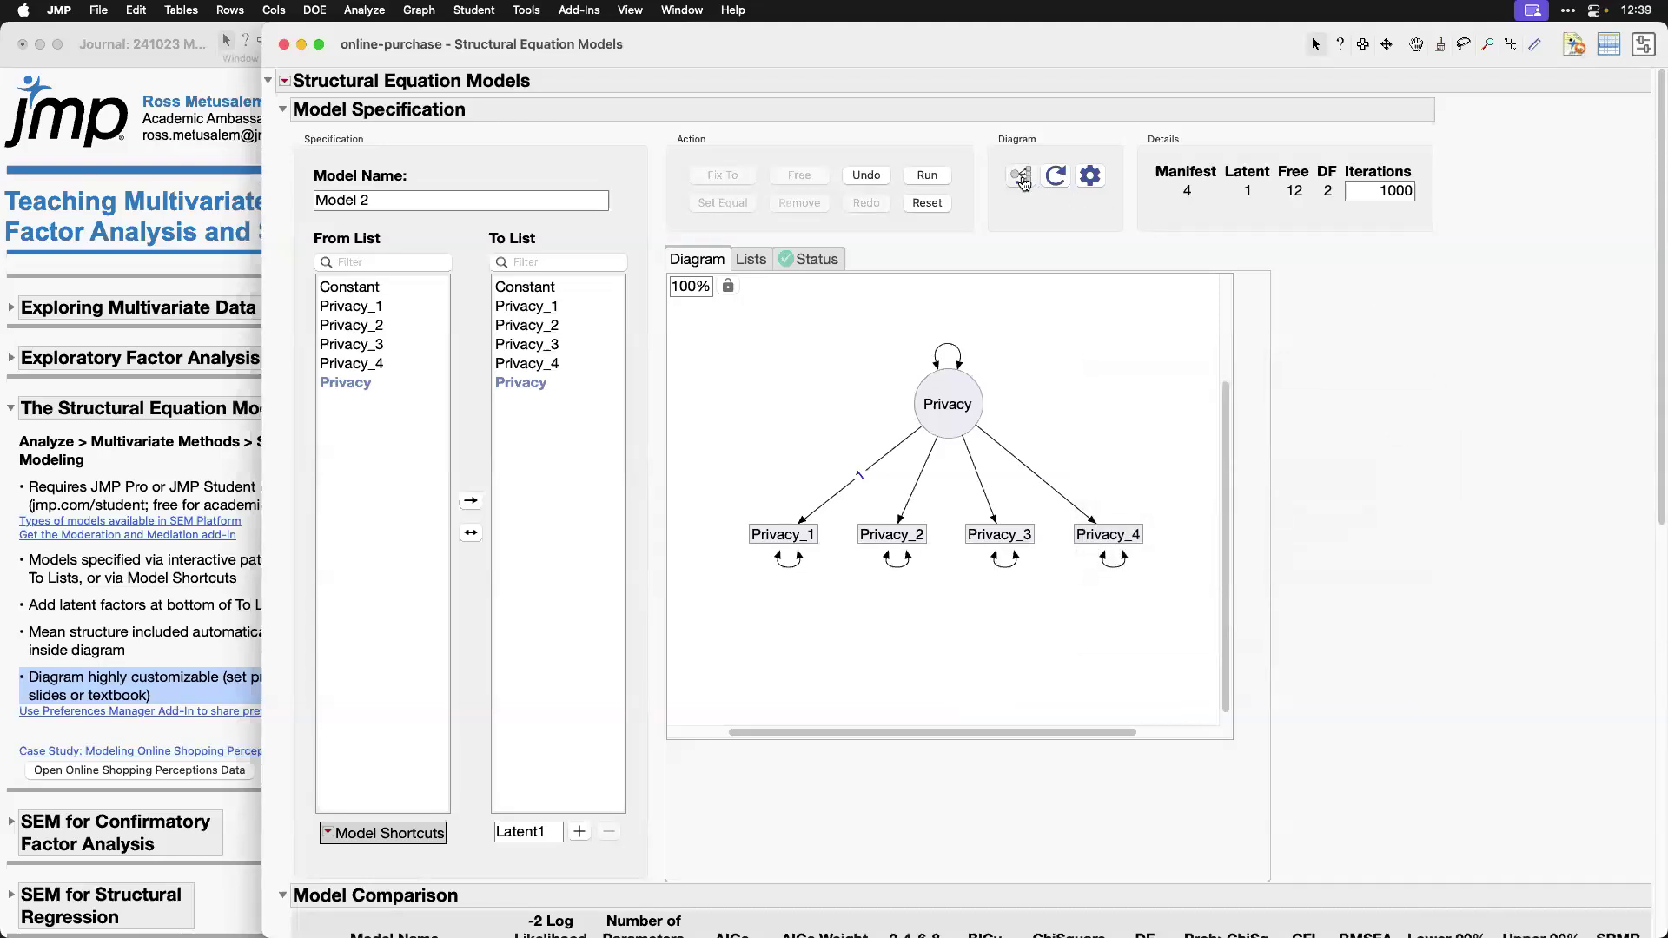
pyautogui.click(1023, 180)
pyautogui.click(1055, 177)
pyautogui.click(1056, 178)
pyautogui.click(1055, 178)
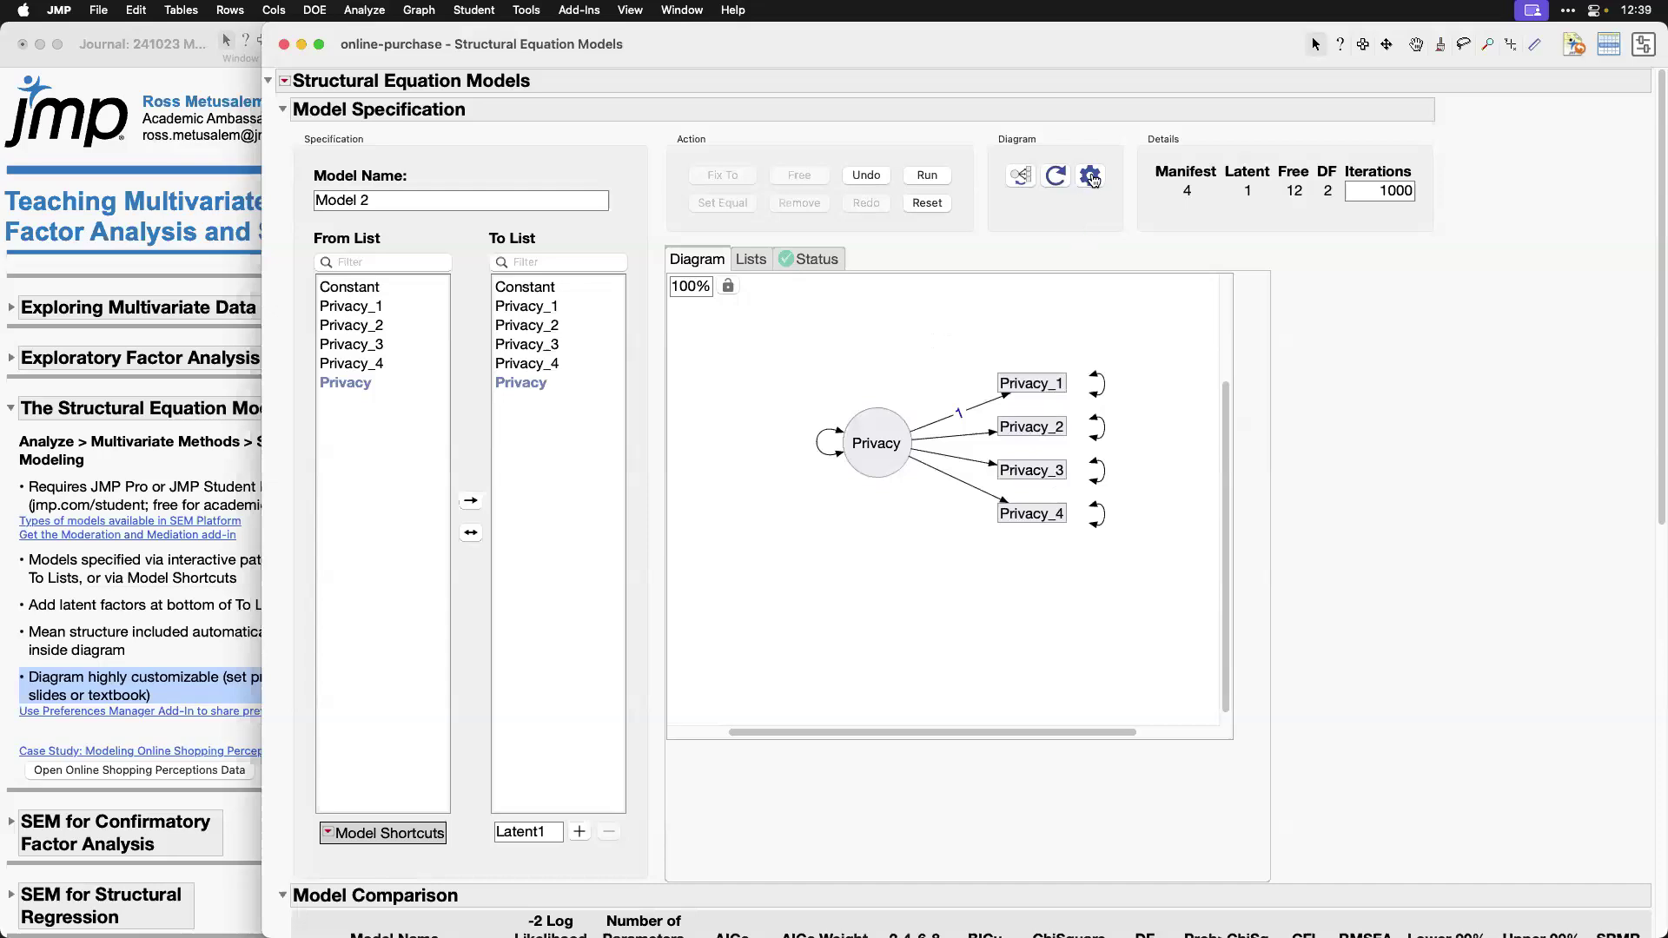
# Step: Review the diagram appearance settings, preview Fill Nodes With R Squared switched off and back on, and accept the dialog
pyautogui.click(1090, 176)
pyautogui.moveTo(1094, 196)
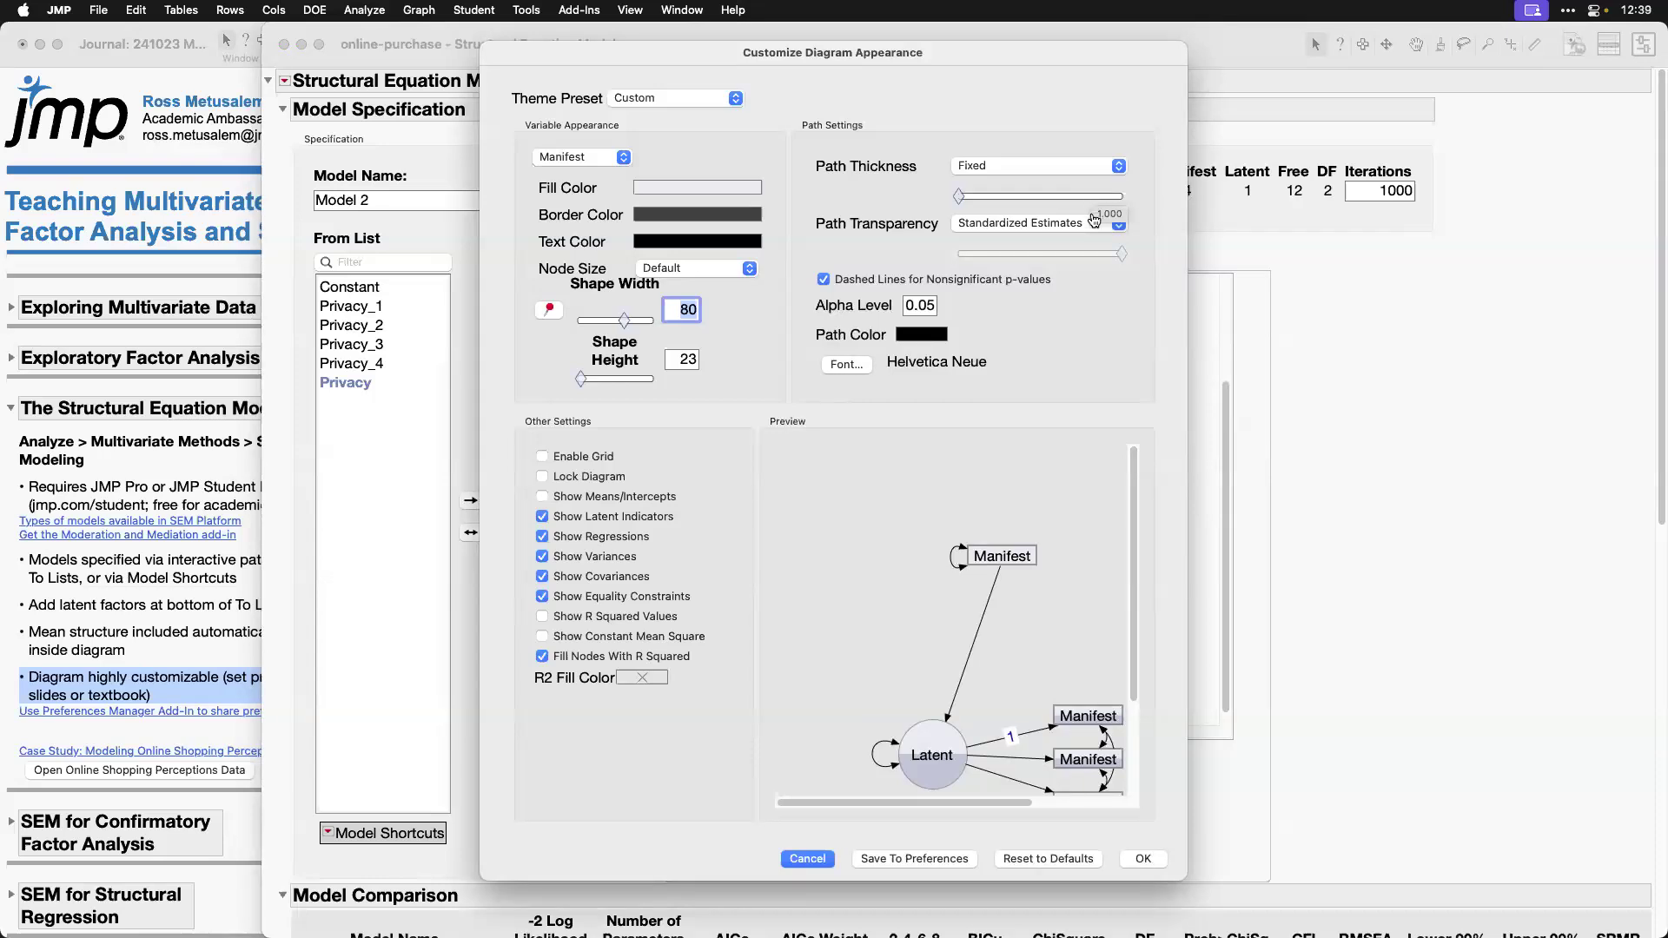
pyautogui.moveTo(1132, 596); pyautogui.dragTo(1134, 683)
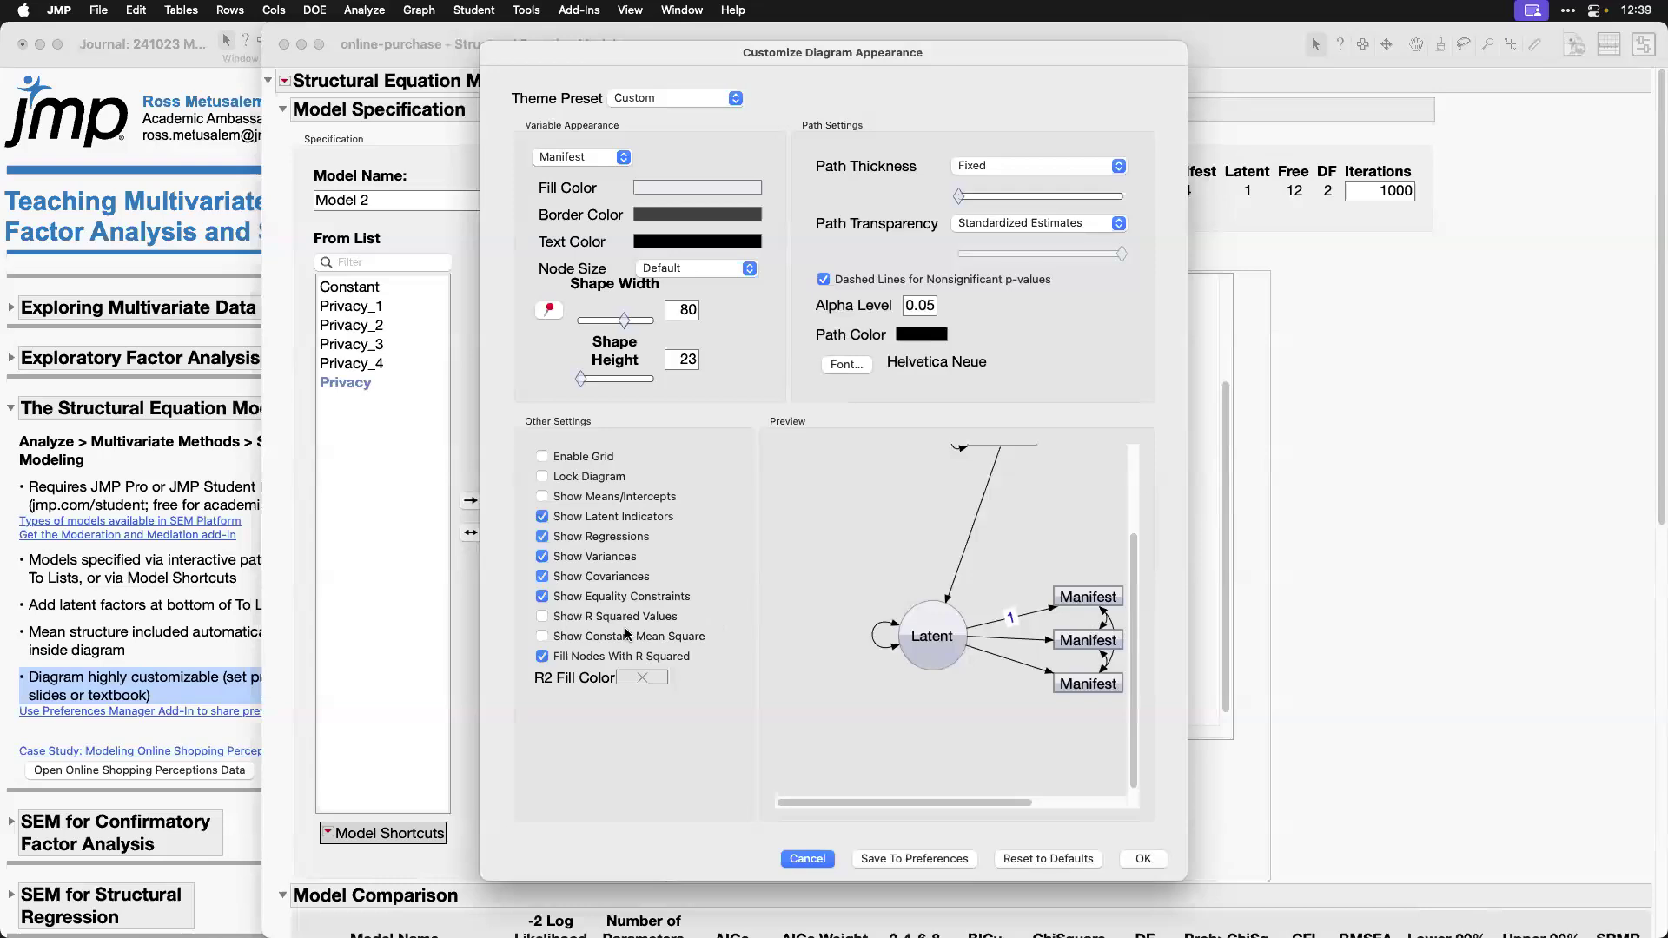
pyautogui.click(660, 657)
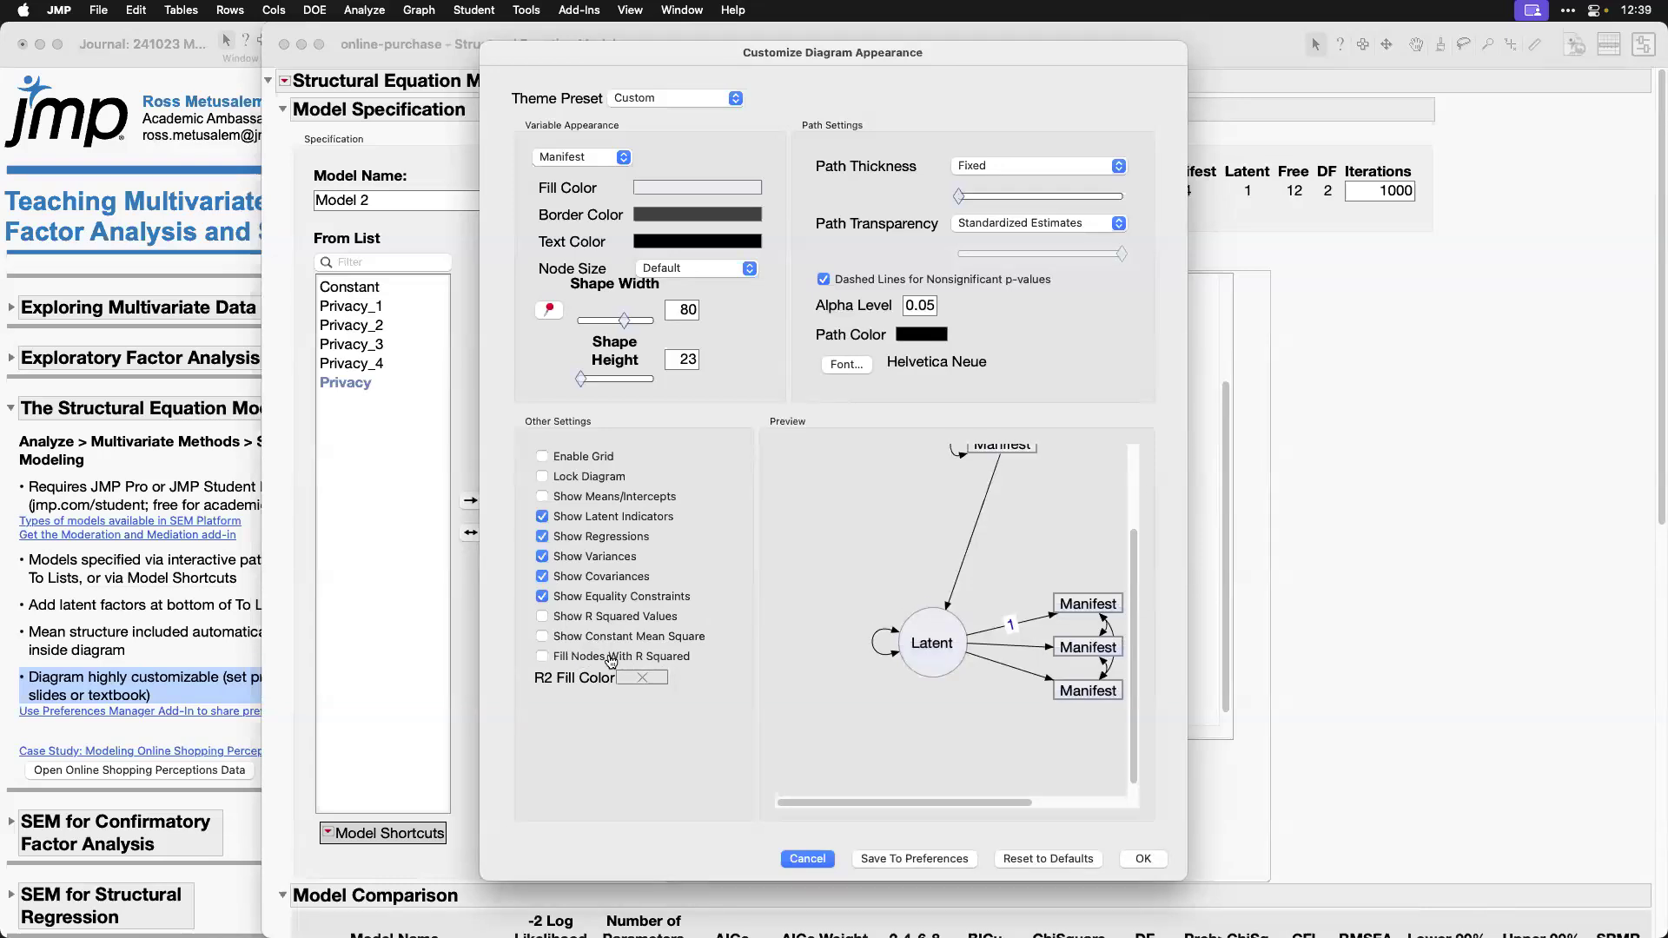
pyautogui.click(661, 658)
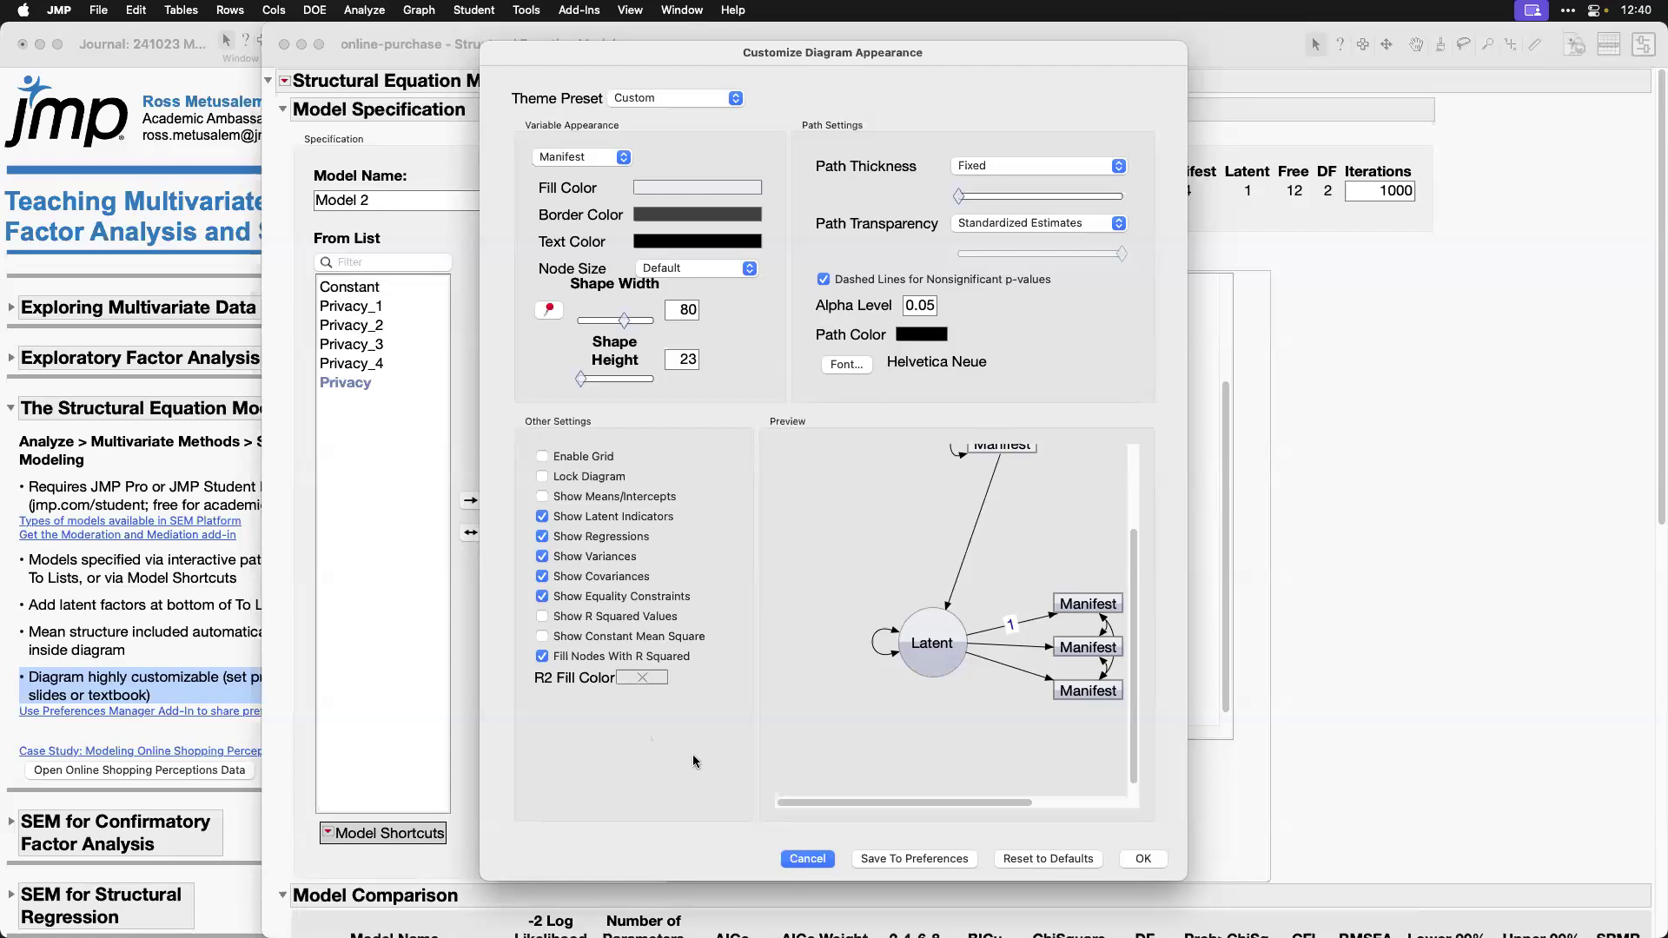
pyautogui.moveTo(841, 841); pyautogui.dragTo(983, 872)
pyautogui.click(1143, 859)
# Step: Return to the journal's note on sharing preferences, look through the General, Reports and Graphs preferences, and cancel without changes
pyautogui.click(183, 692)
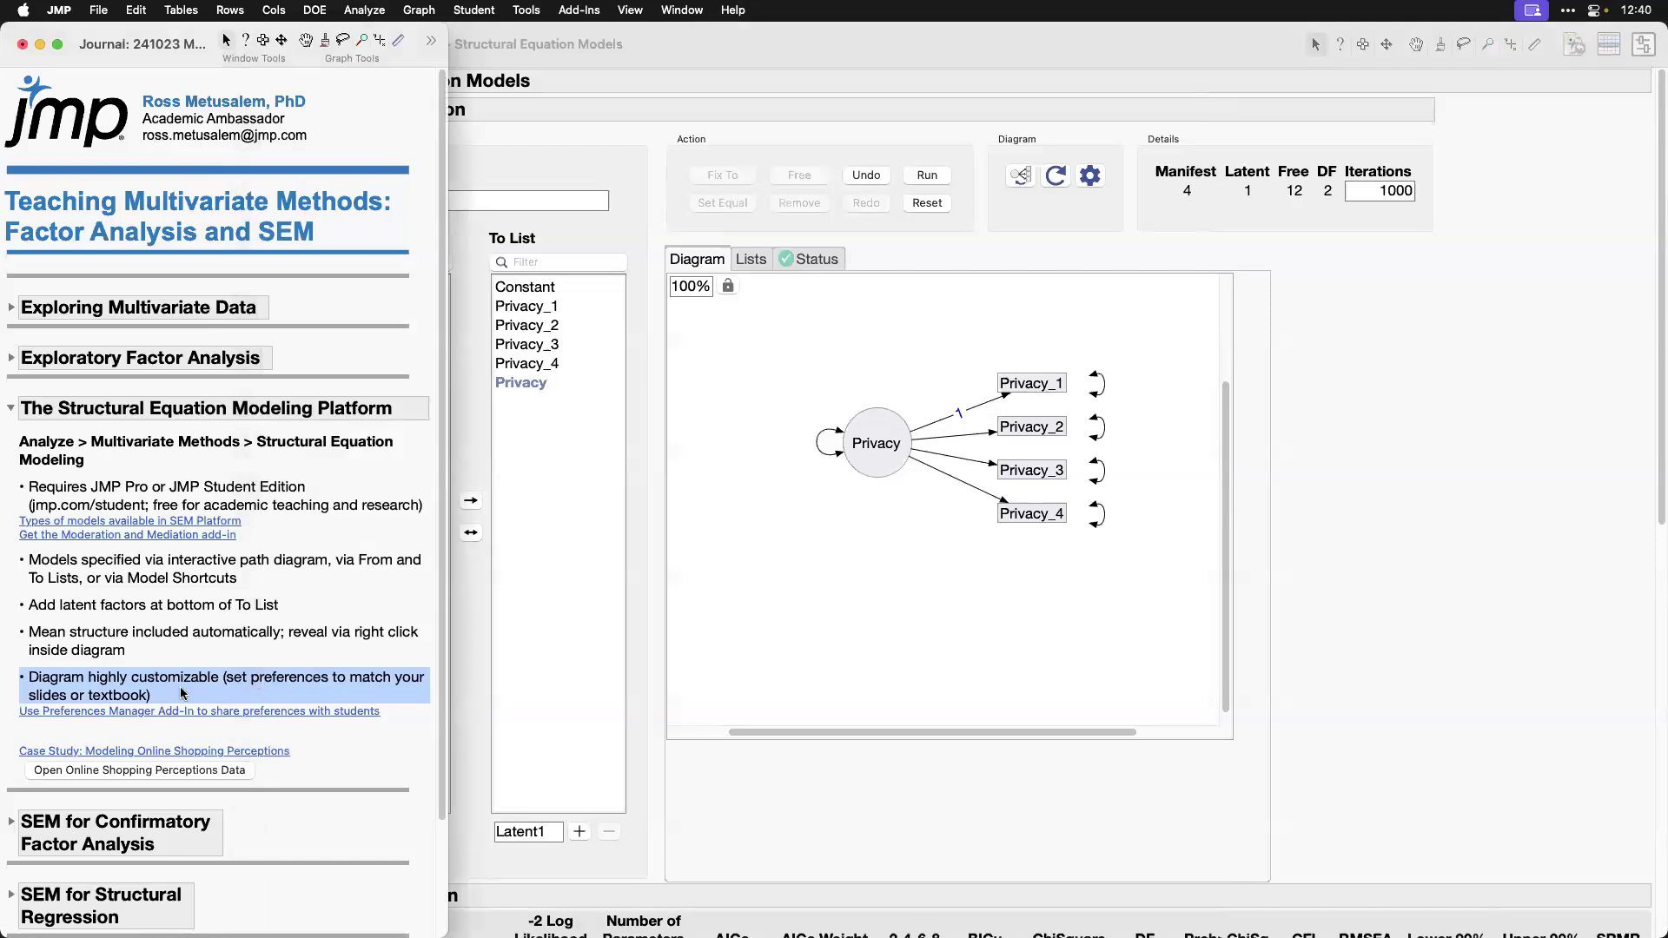
pyautogui.moveTo(224, 723); pyautogui.dragTo(388, 725)
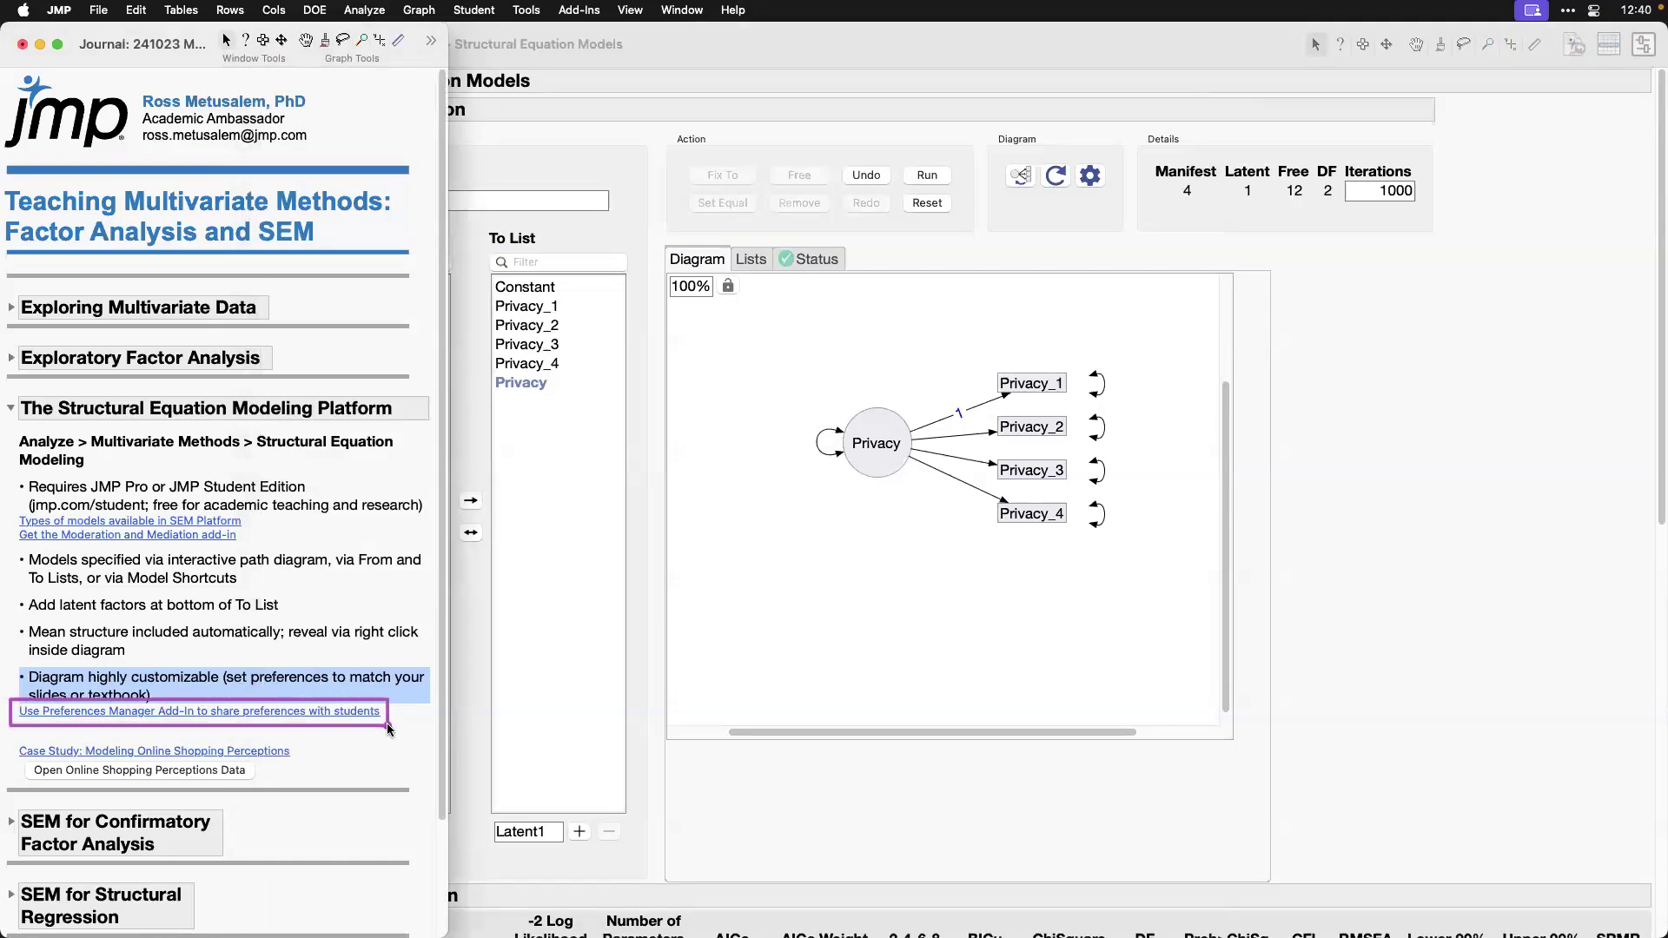
pyautogui.click(69, 10)
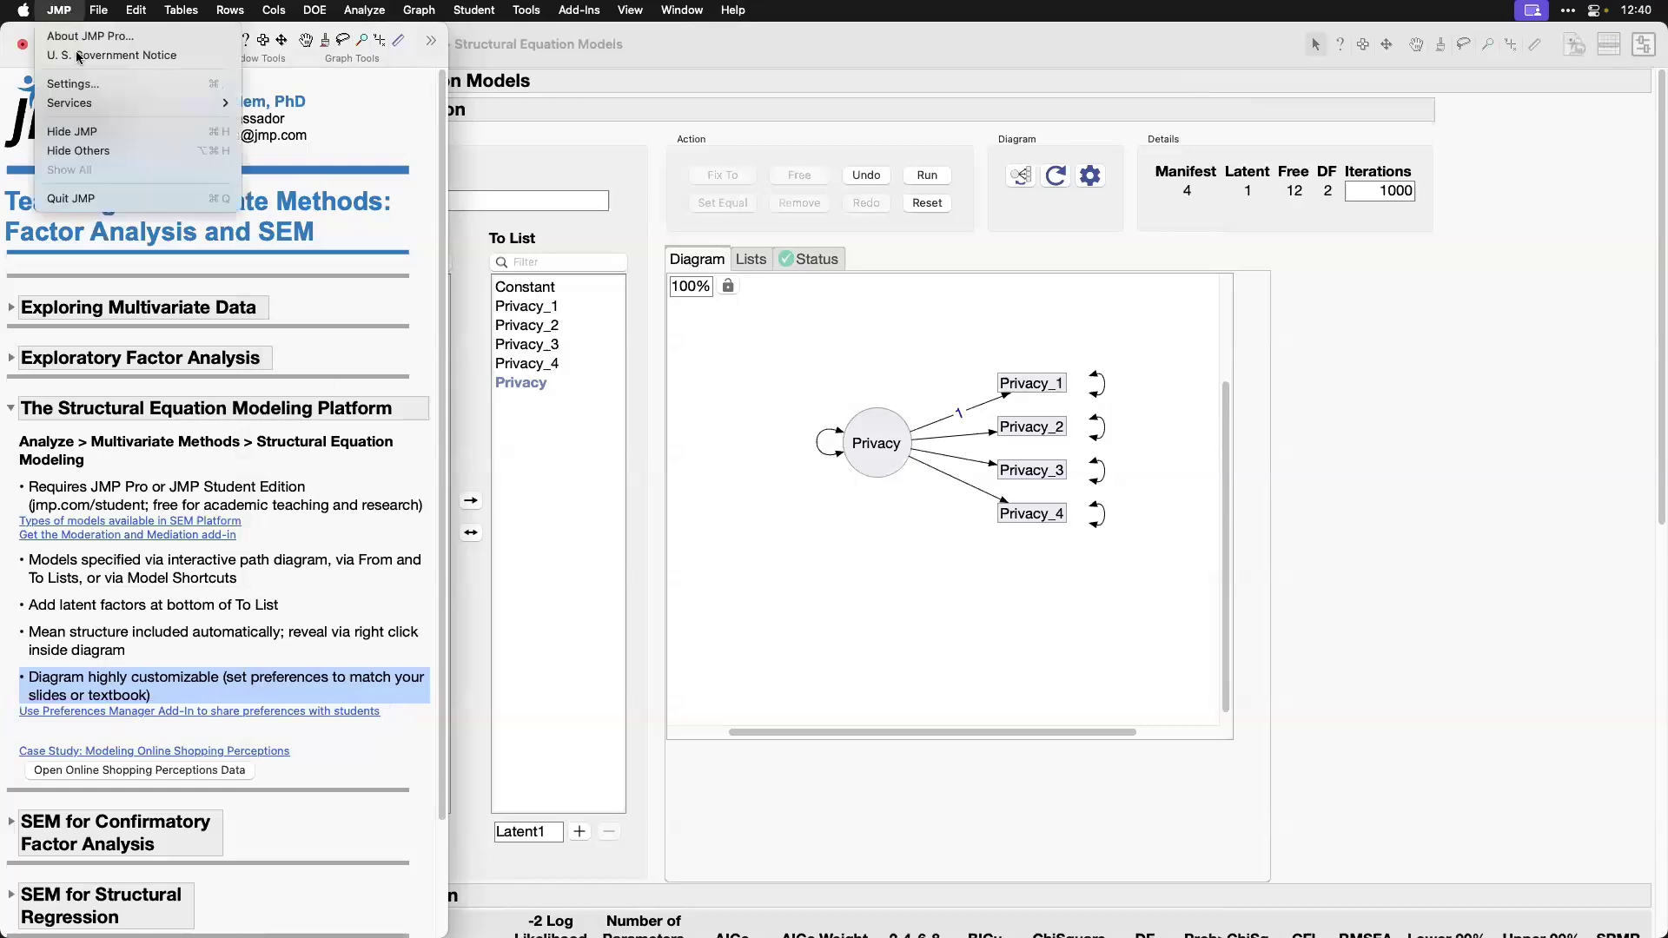
pyautogui.click(73, 84)
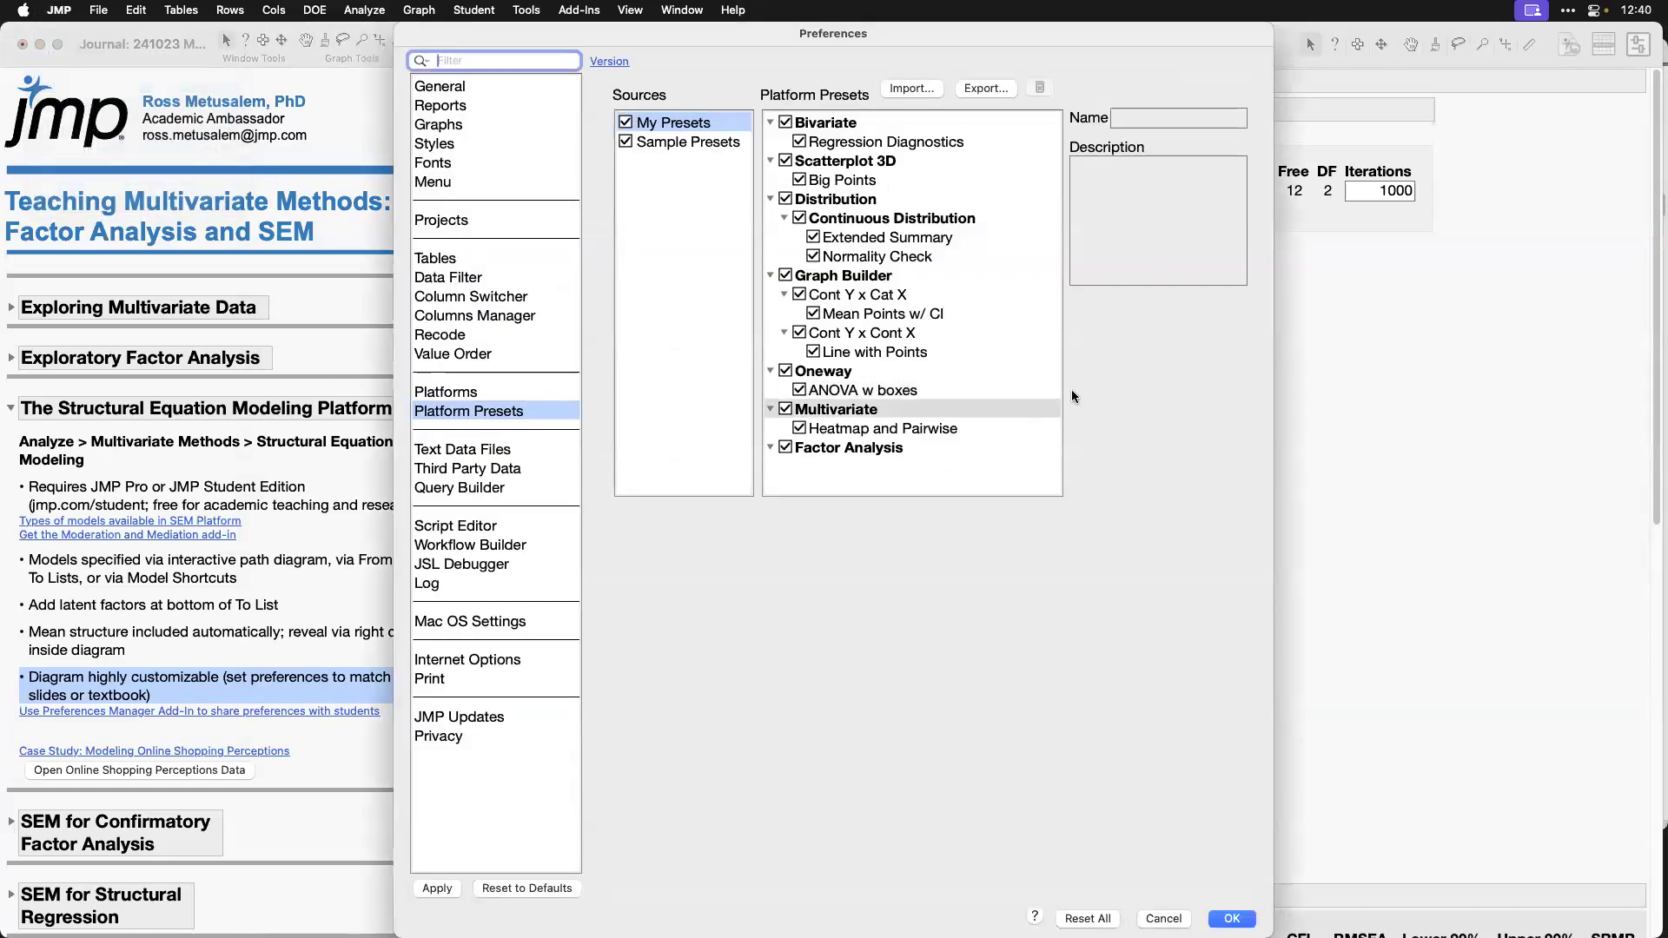
pyautogui.click(469, 85)
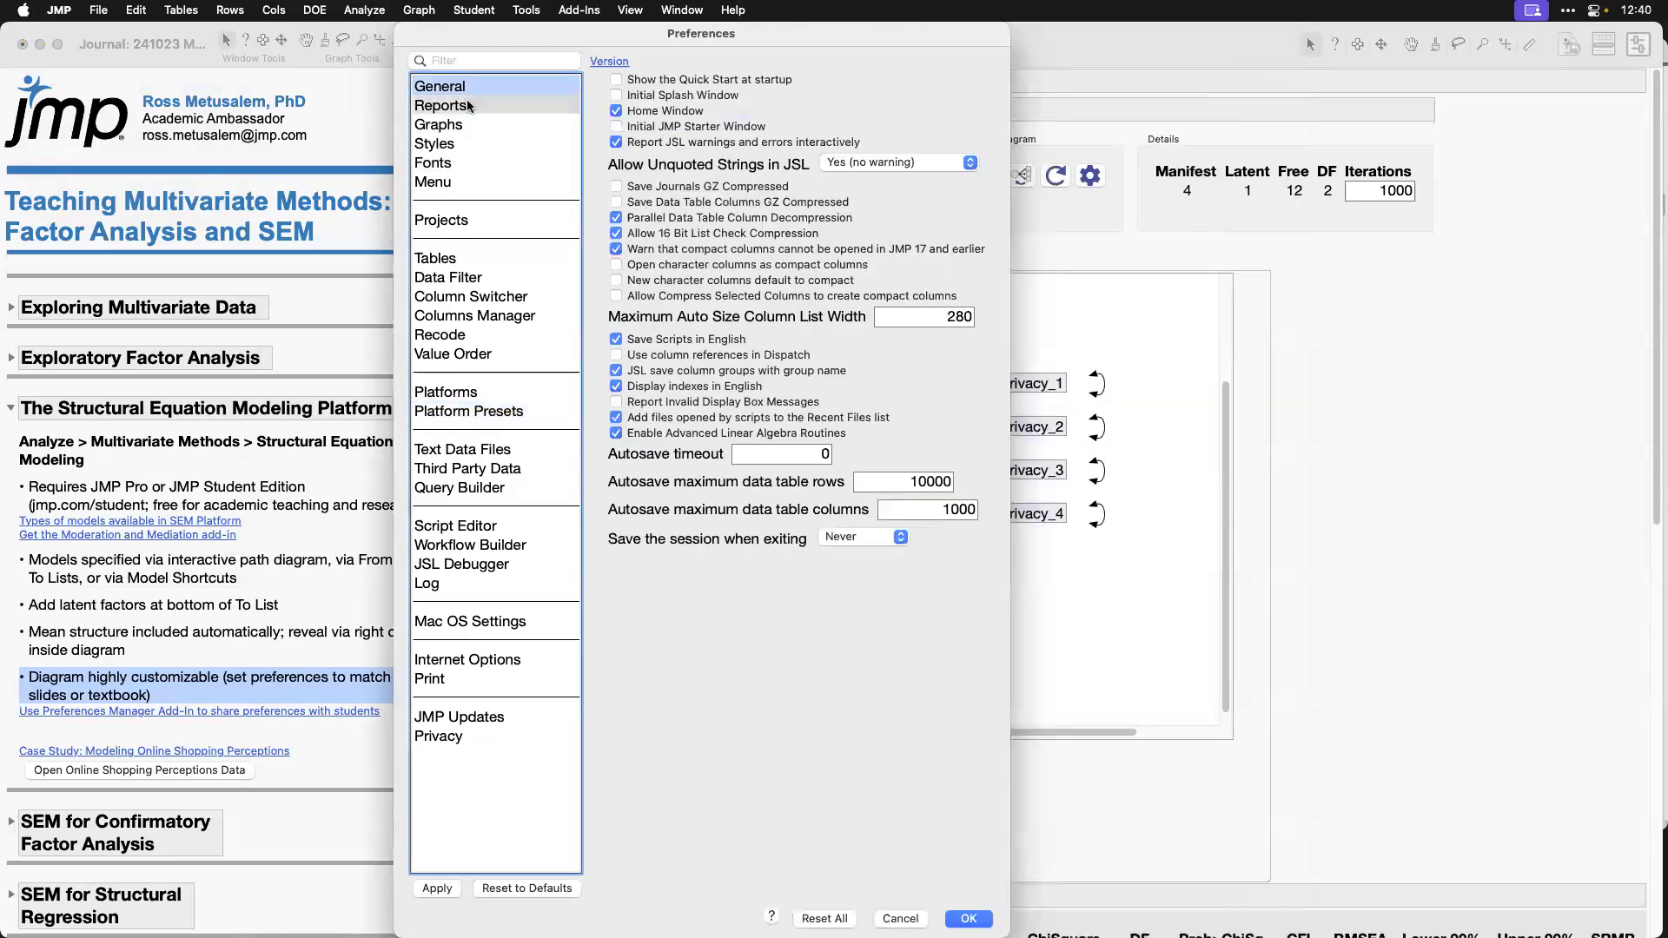
pyautogui.click(468, 105)
pyautogui.click(474, 126)
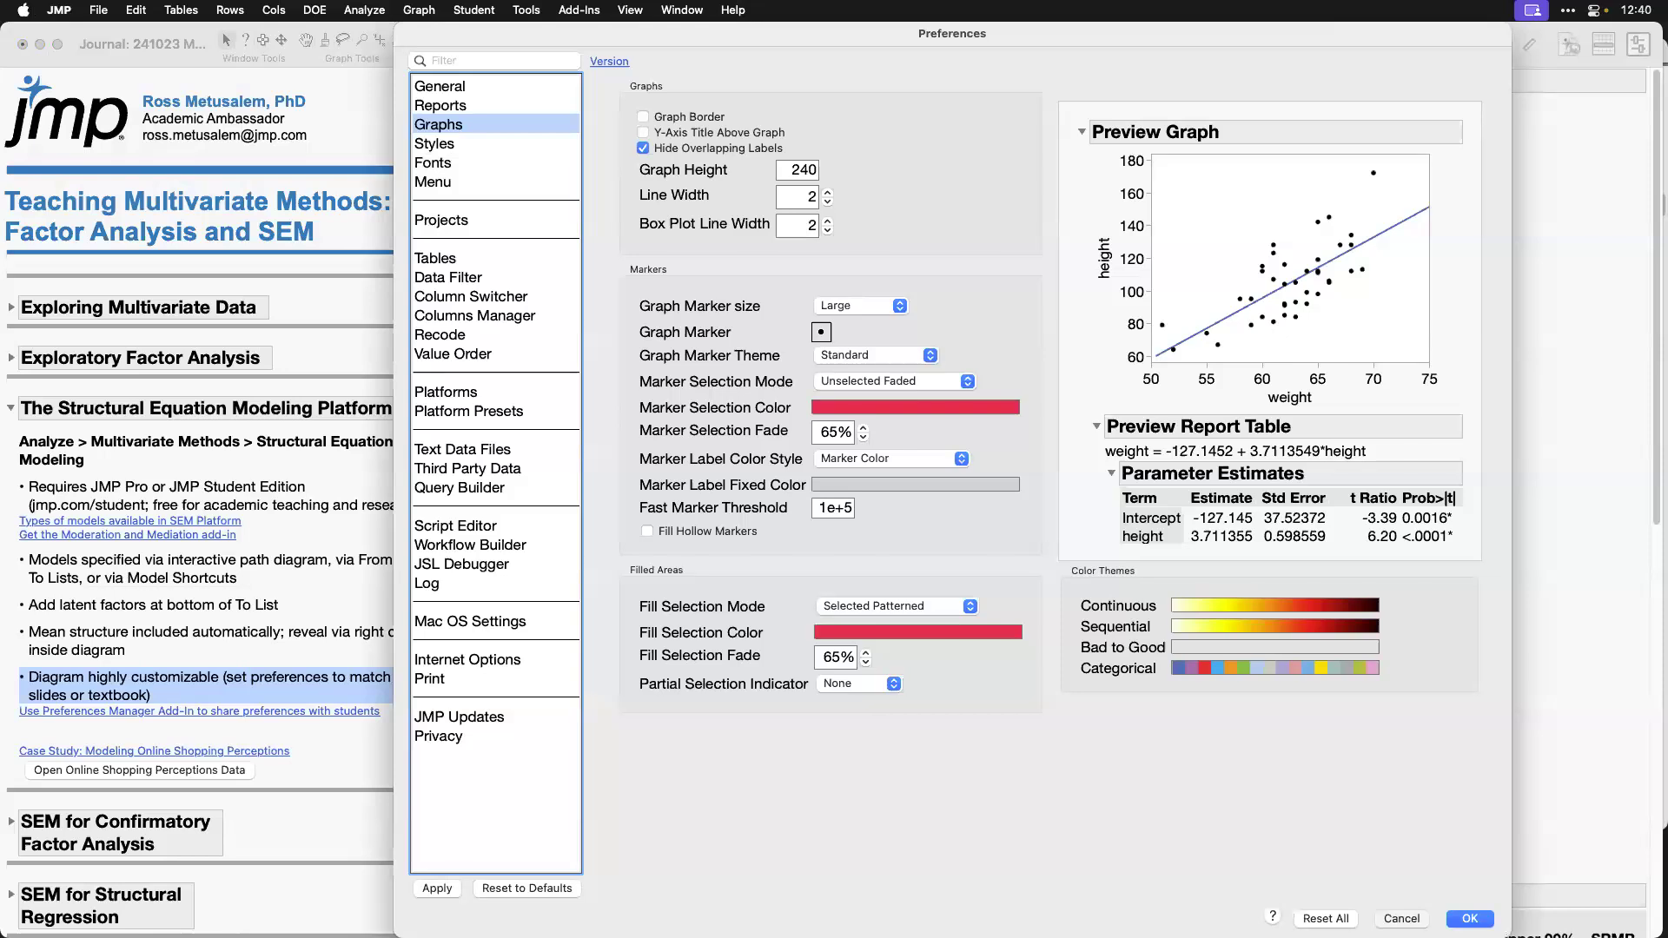
pyautogui.click(1399, 917)
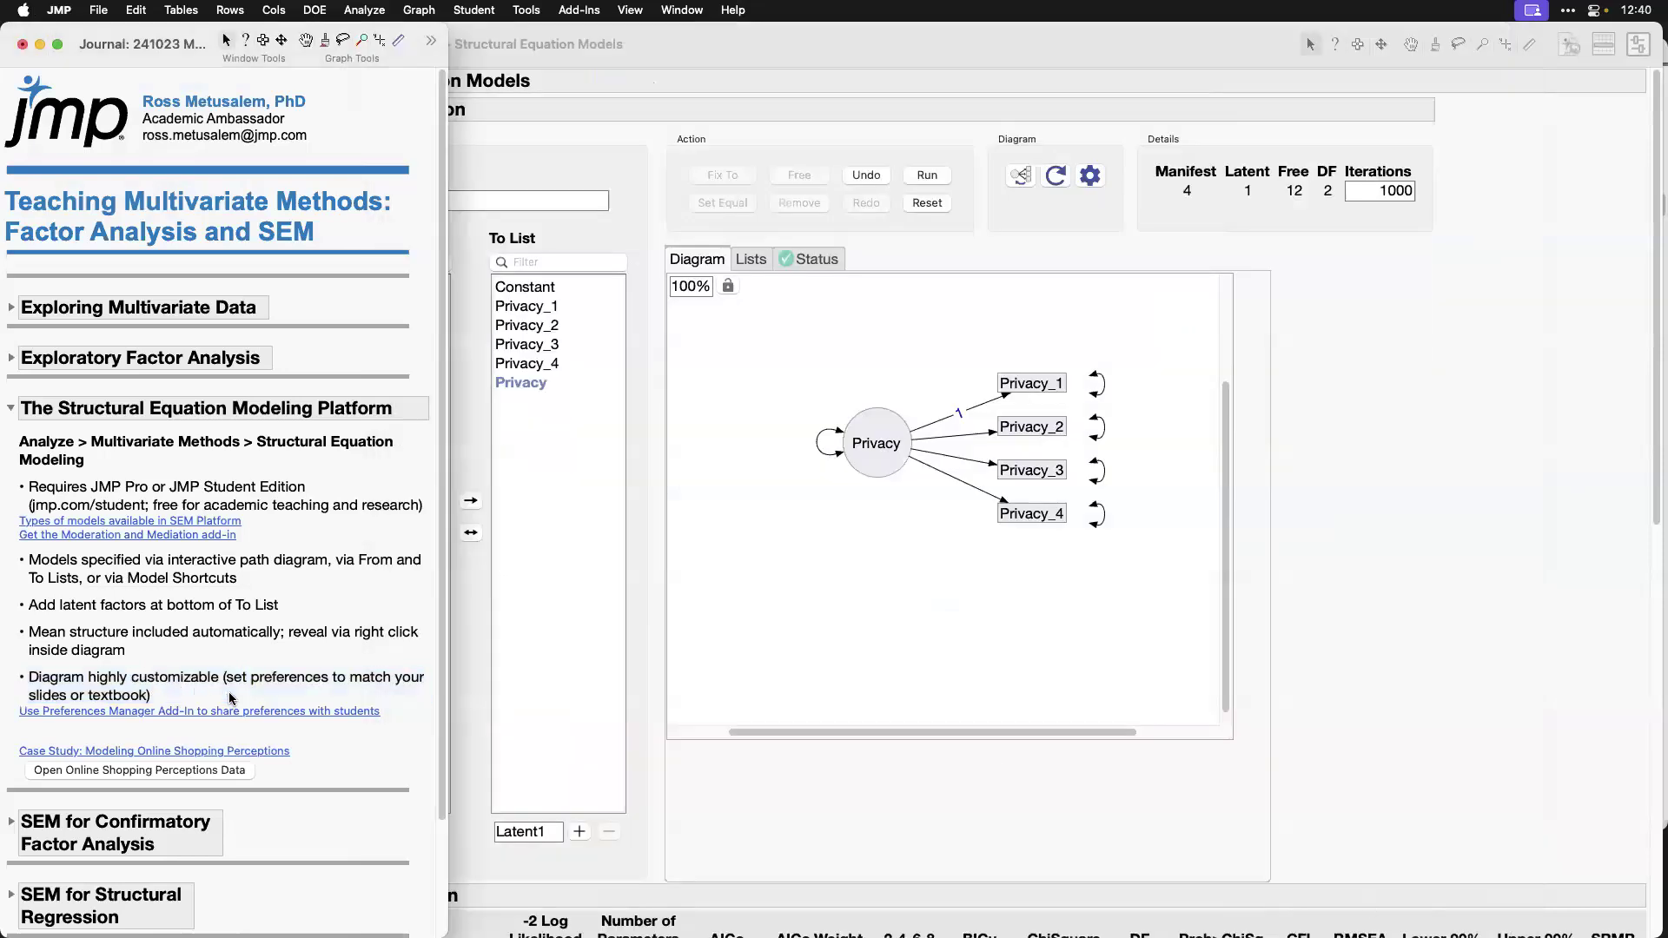
# Step: Collapse the journal's Structural Equation Modeling Platform section and close the Structural Equation Models report window
pyautogui.click(10, 408)
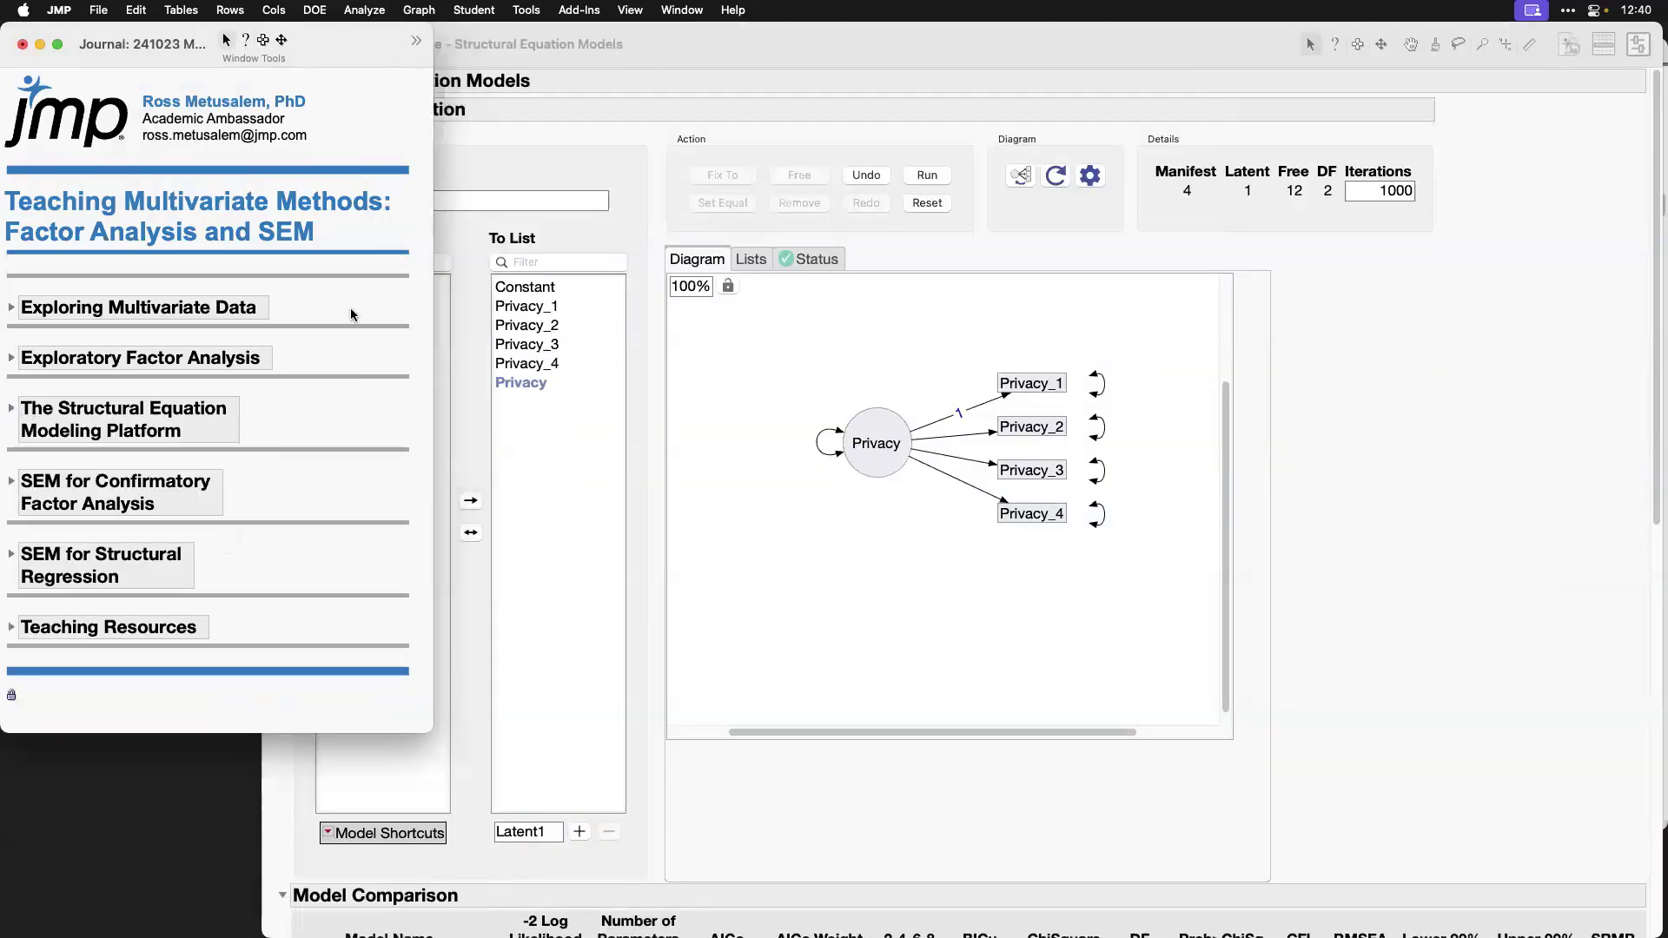
pyautogui.click(726, 62)
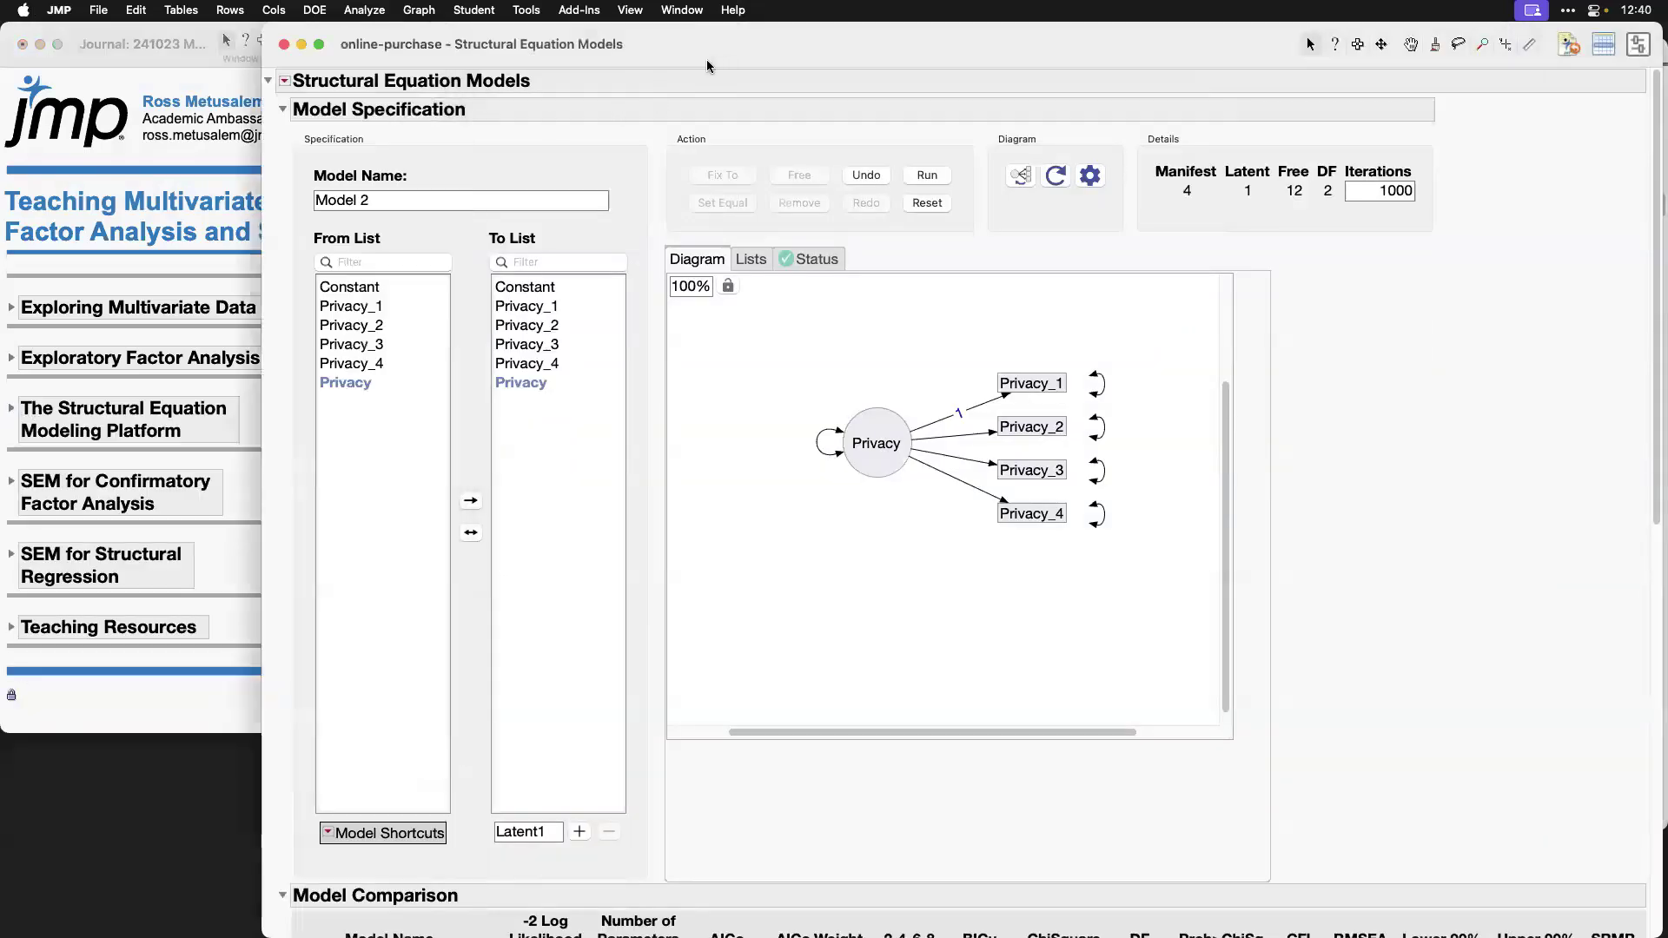
pyautogui.click(285, 46)
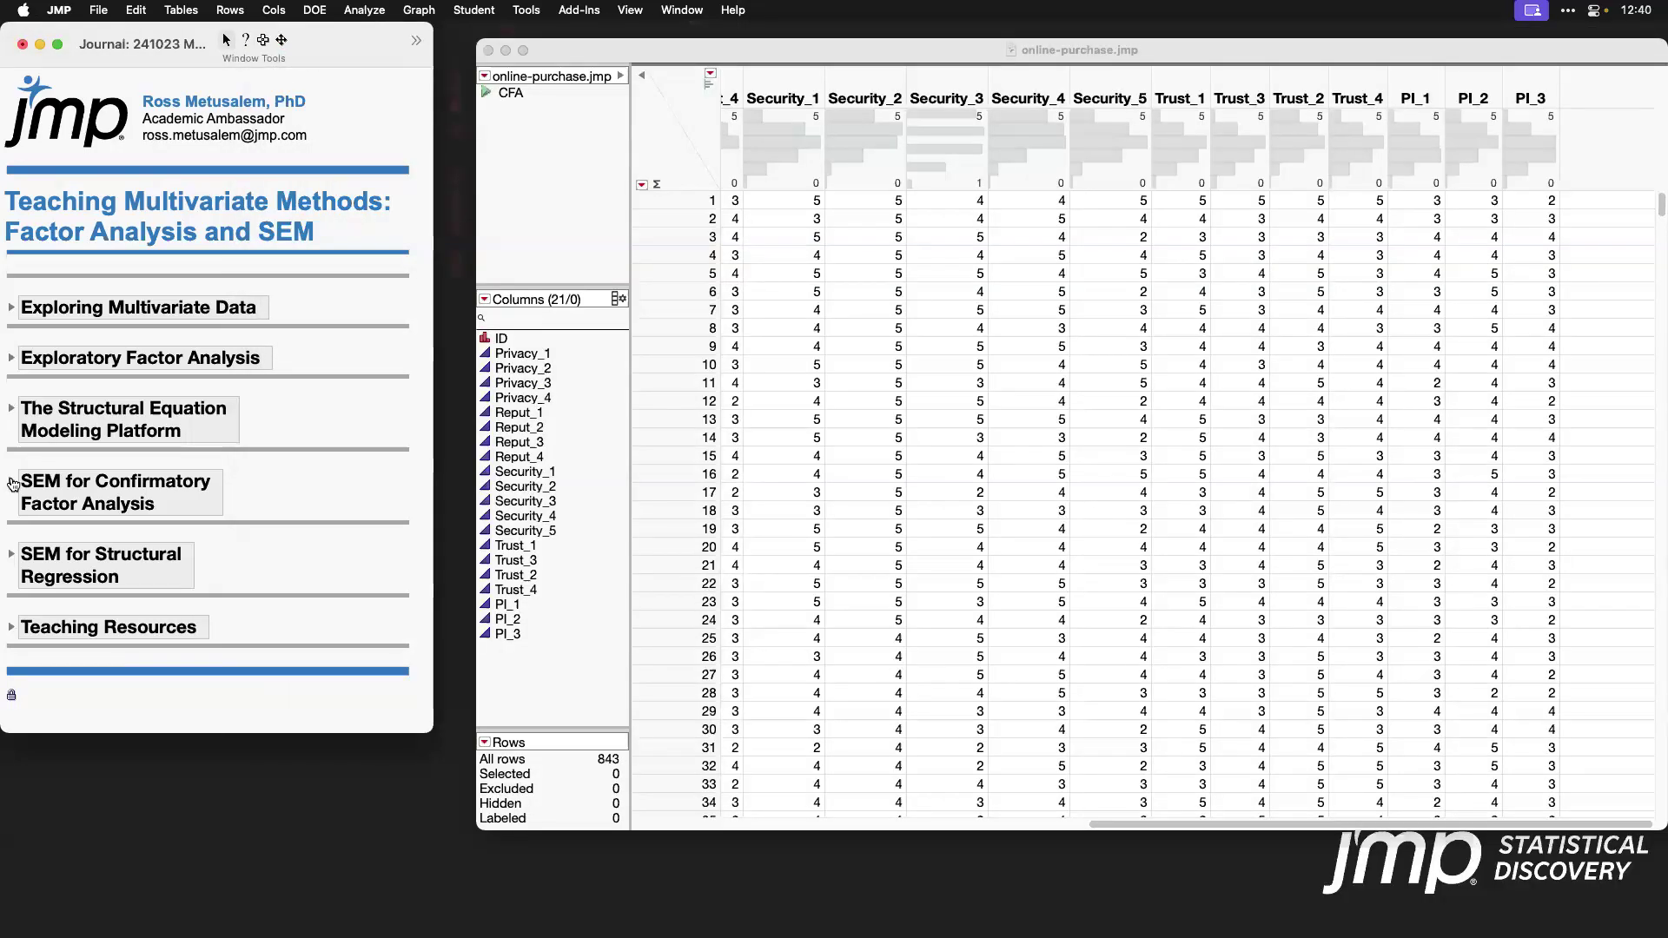
# Step: Expand the journal's SEM for Confirmatory Factor Analysis section and launch Structural Equation Models with Privacy_1 through PI_3 as model variables
pyautogui.click(10, 483)
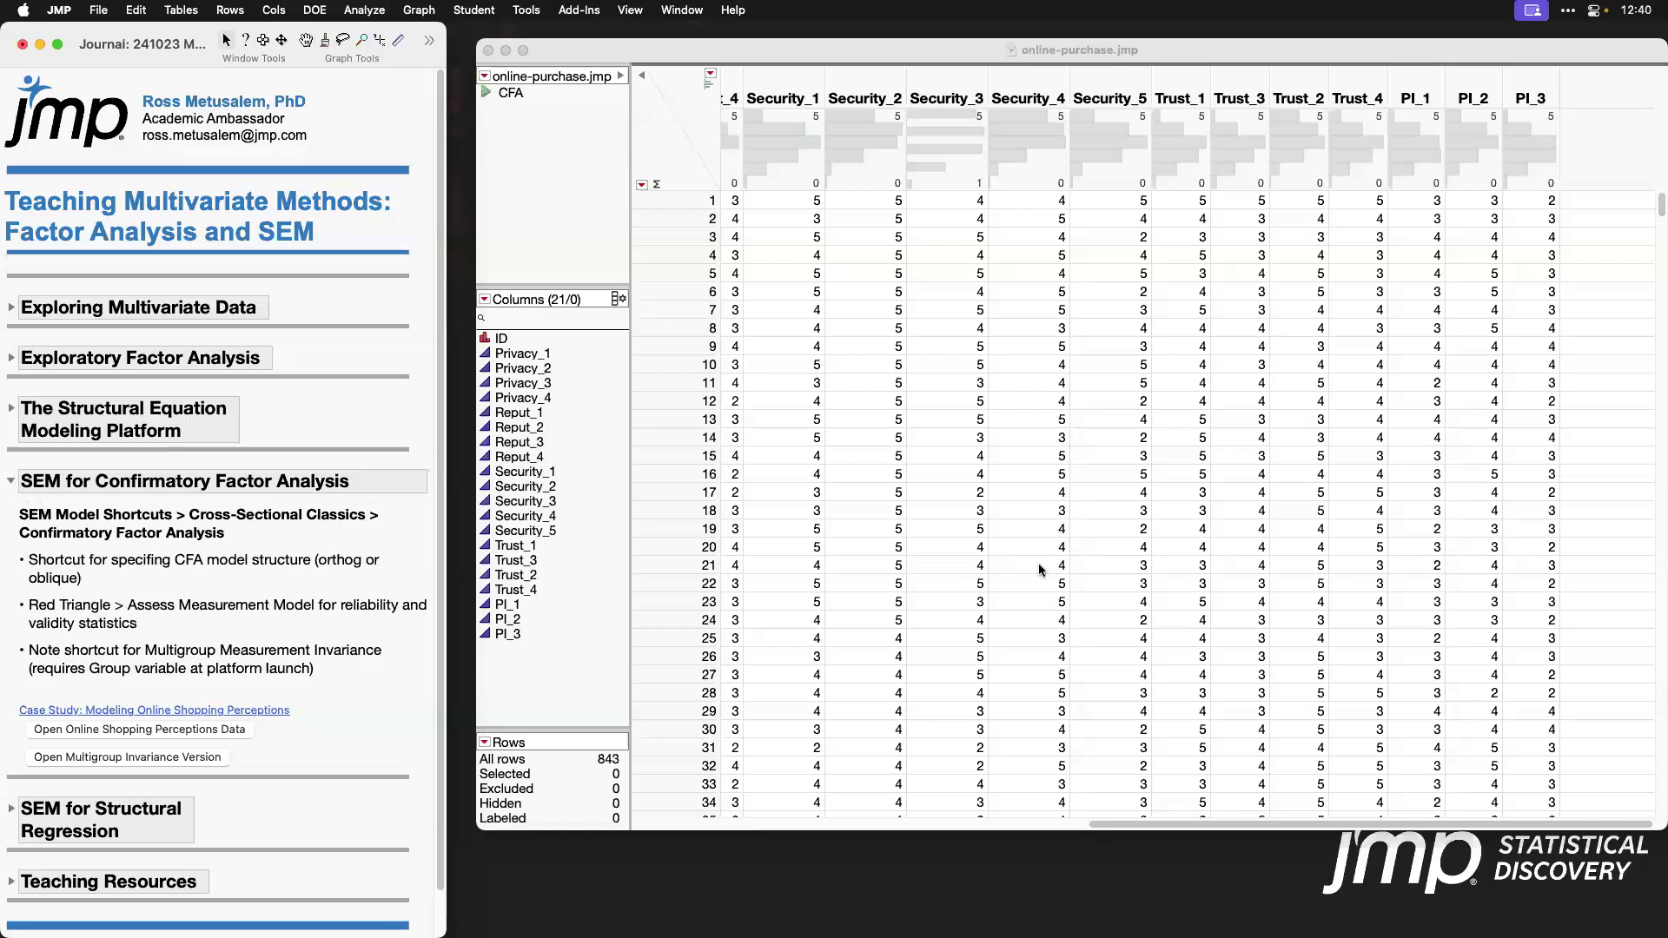
pyautogui.hscroll(-10, 1040, 568)
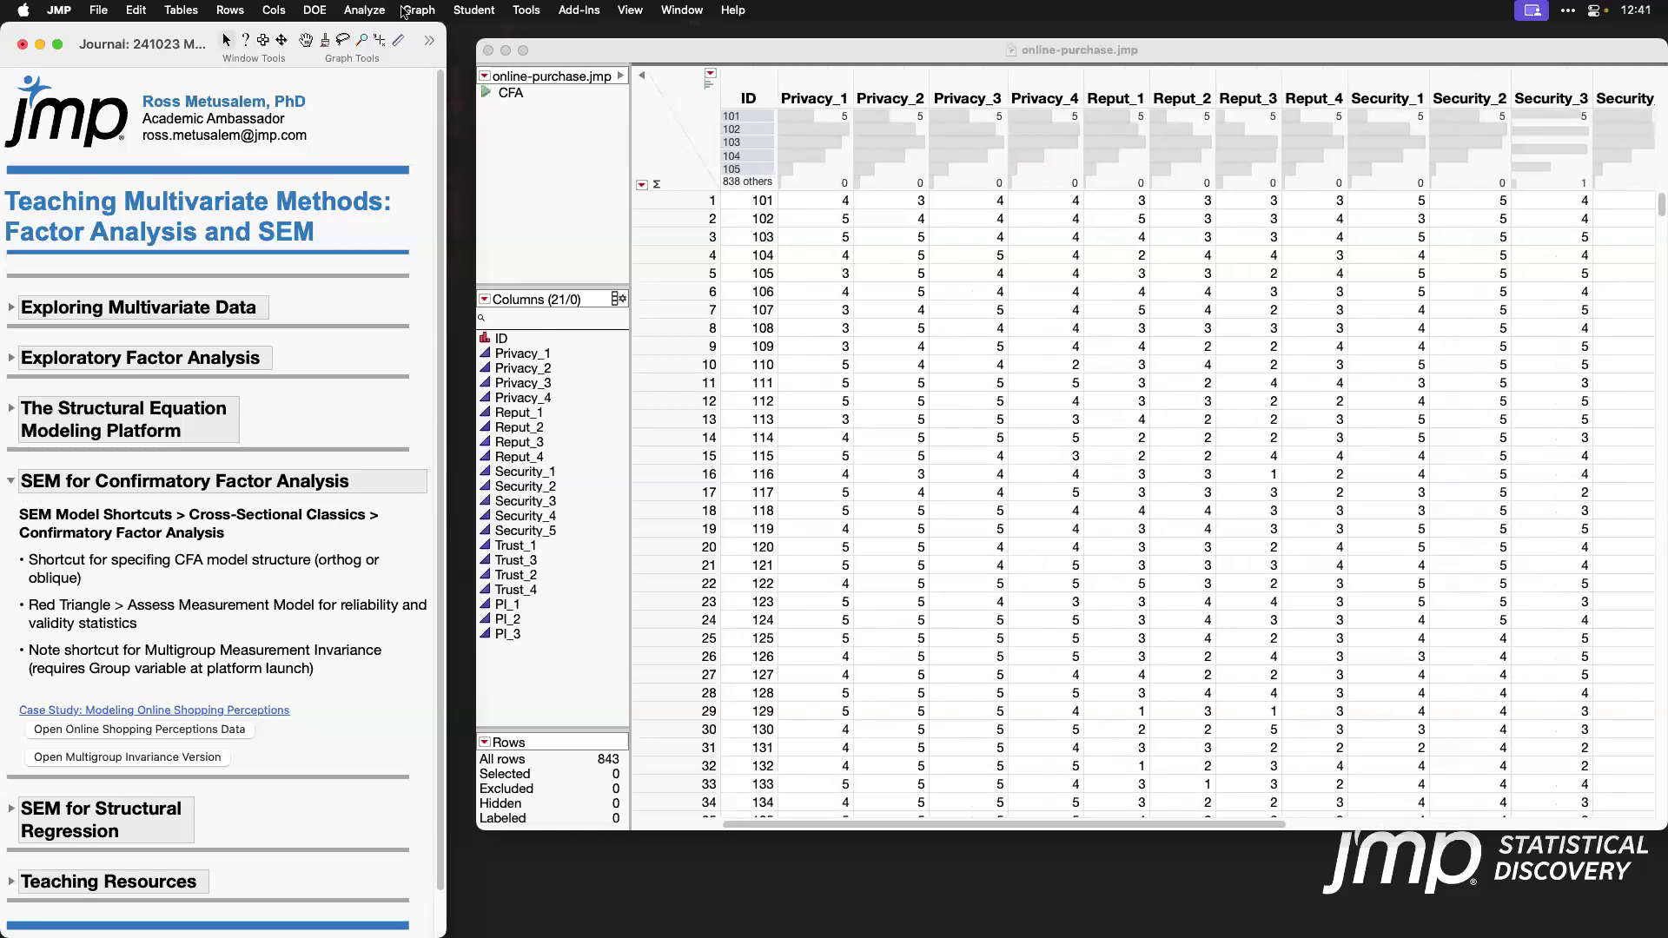
pyautogui.click(380, 12)
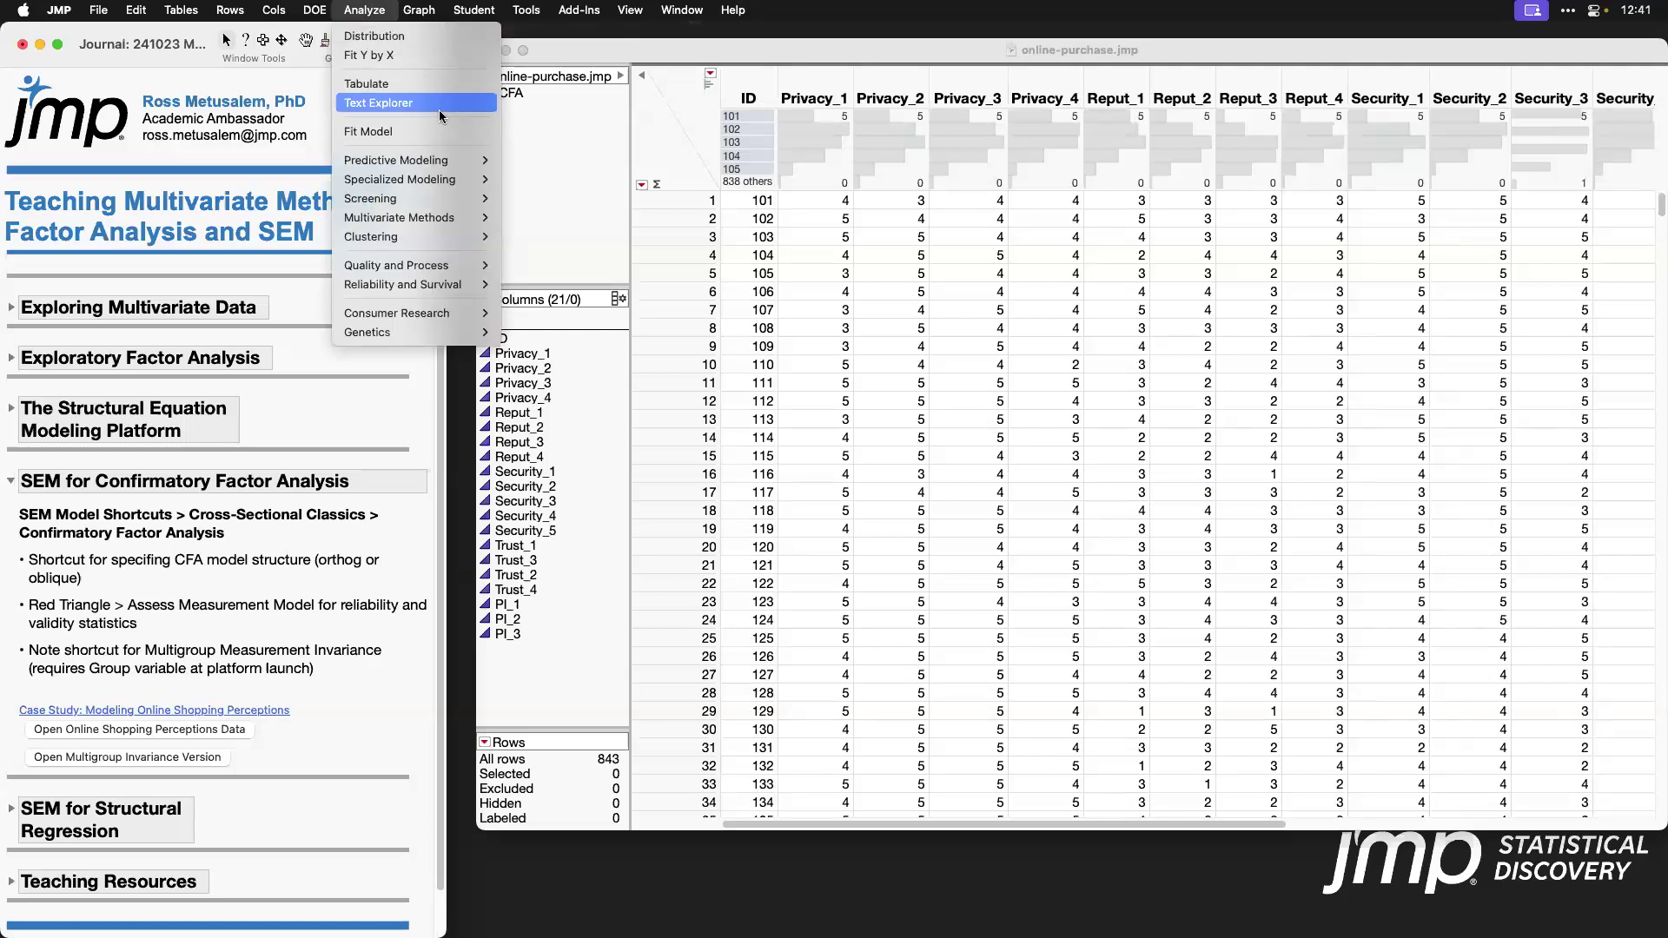
pyautogui.moveTo(458, 223)
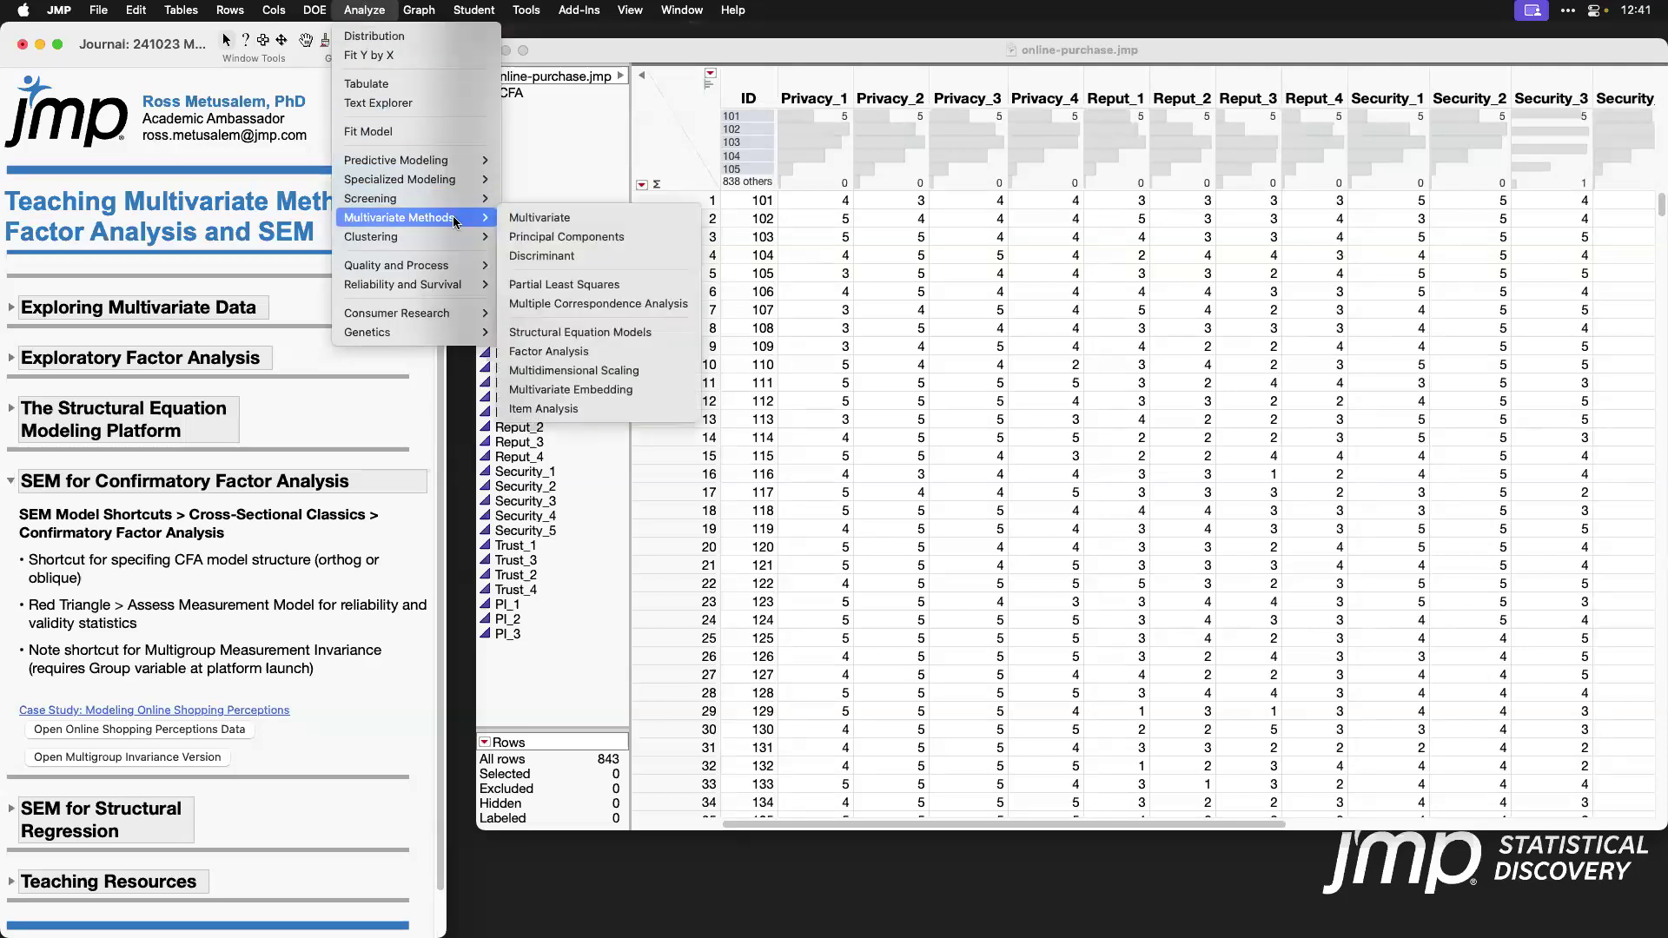
pyautogui.click(647, 333)
pyautogui.click(646, 297)
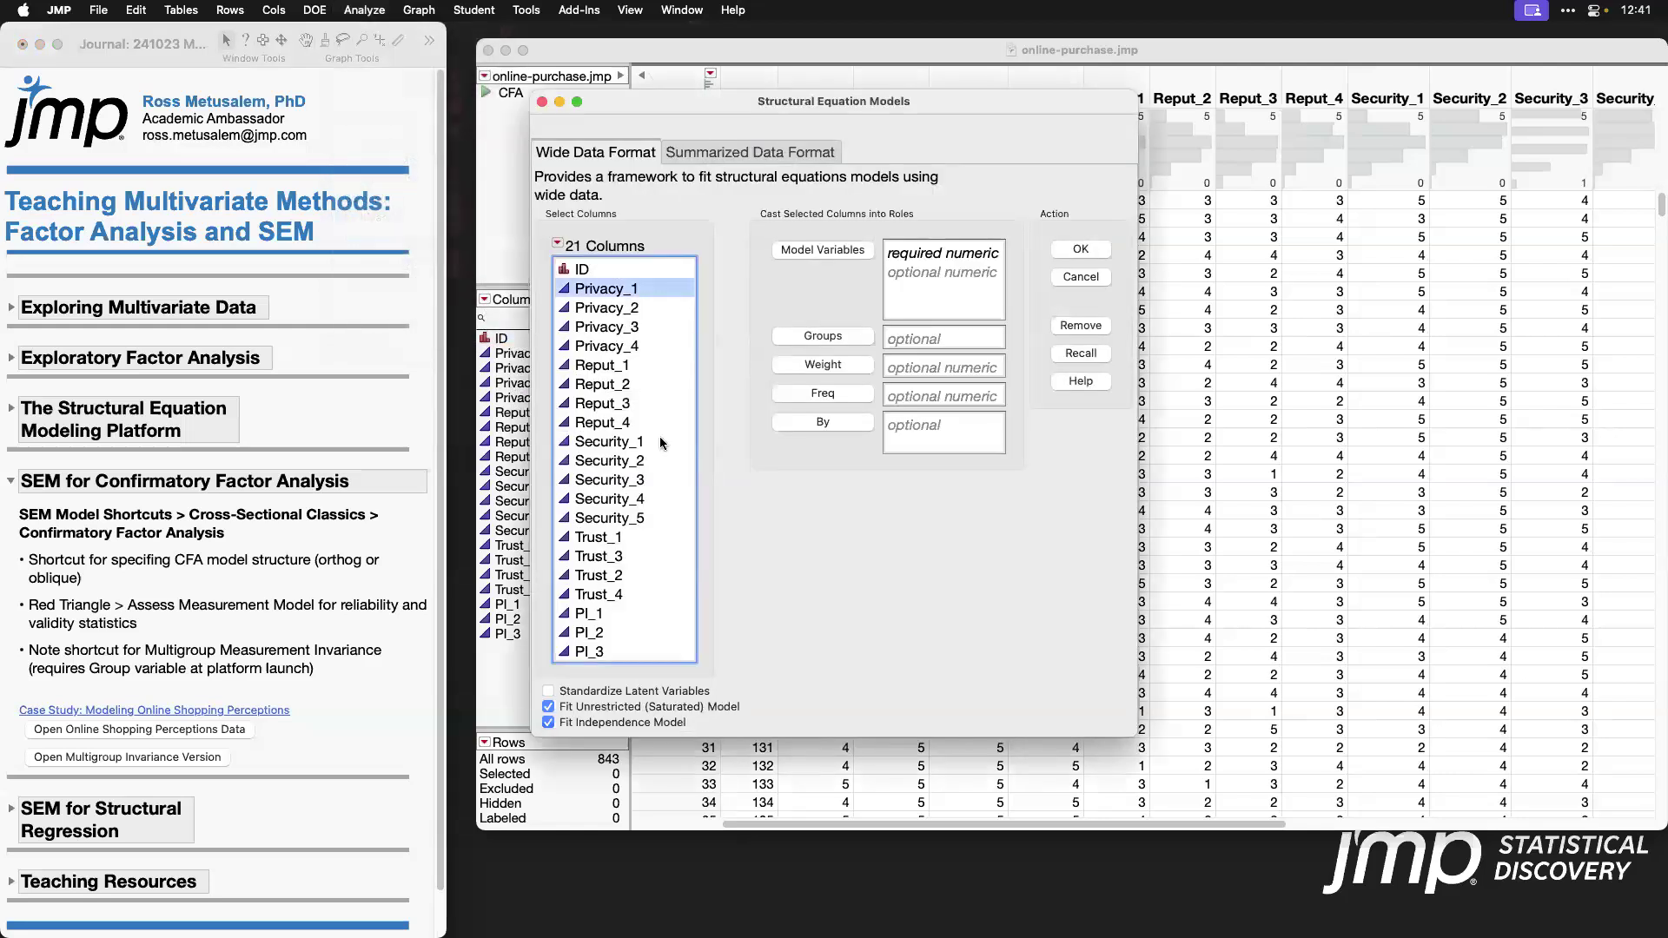
pyautogui.keyDown('shift'); pyautogui.click(649, 652); pyautogui.keyUp('shift')
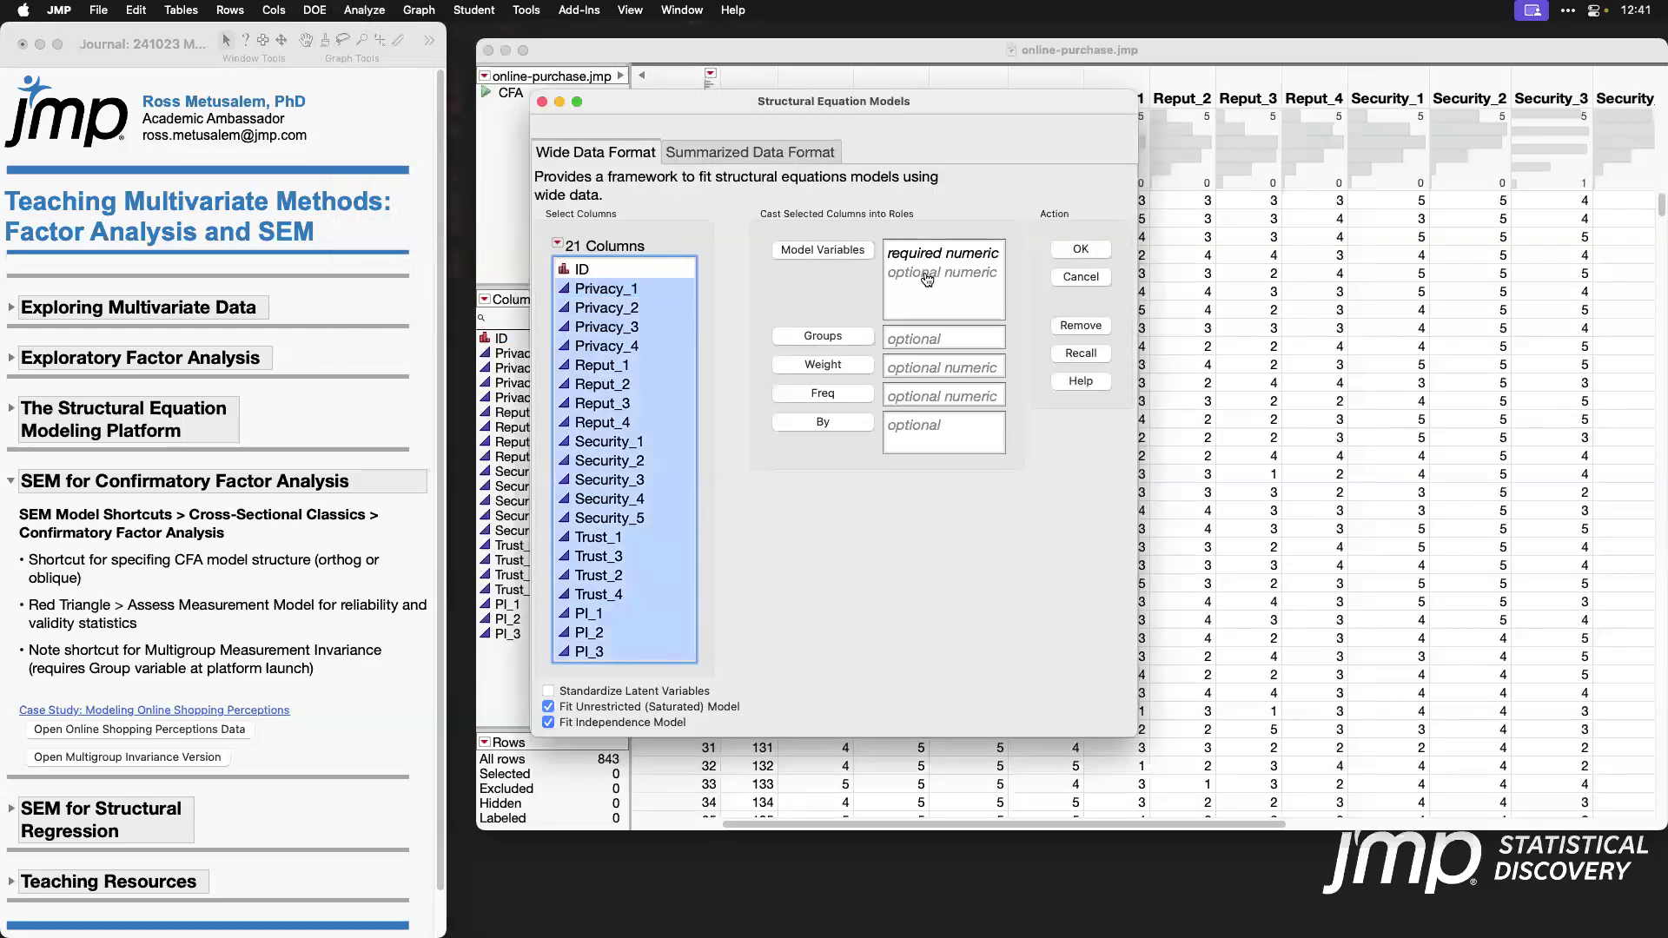
pyautogui.click(821, 250)
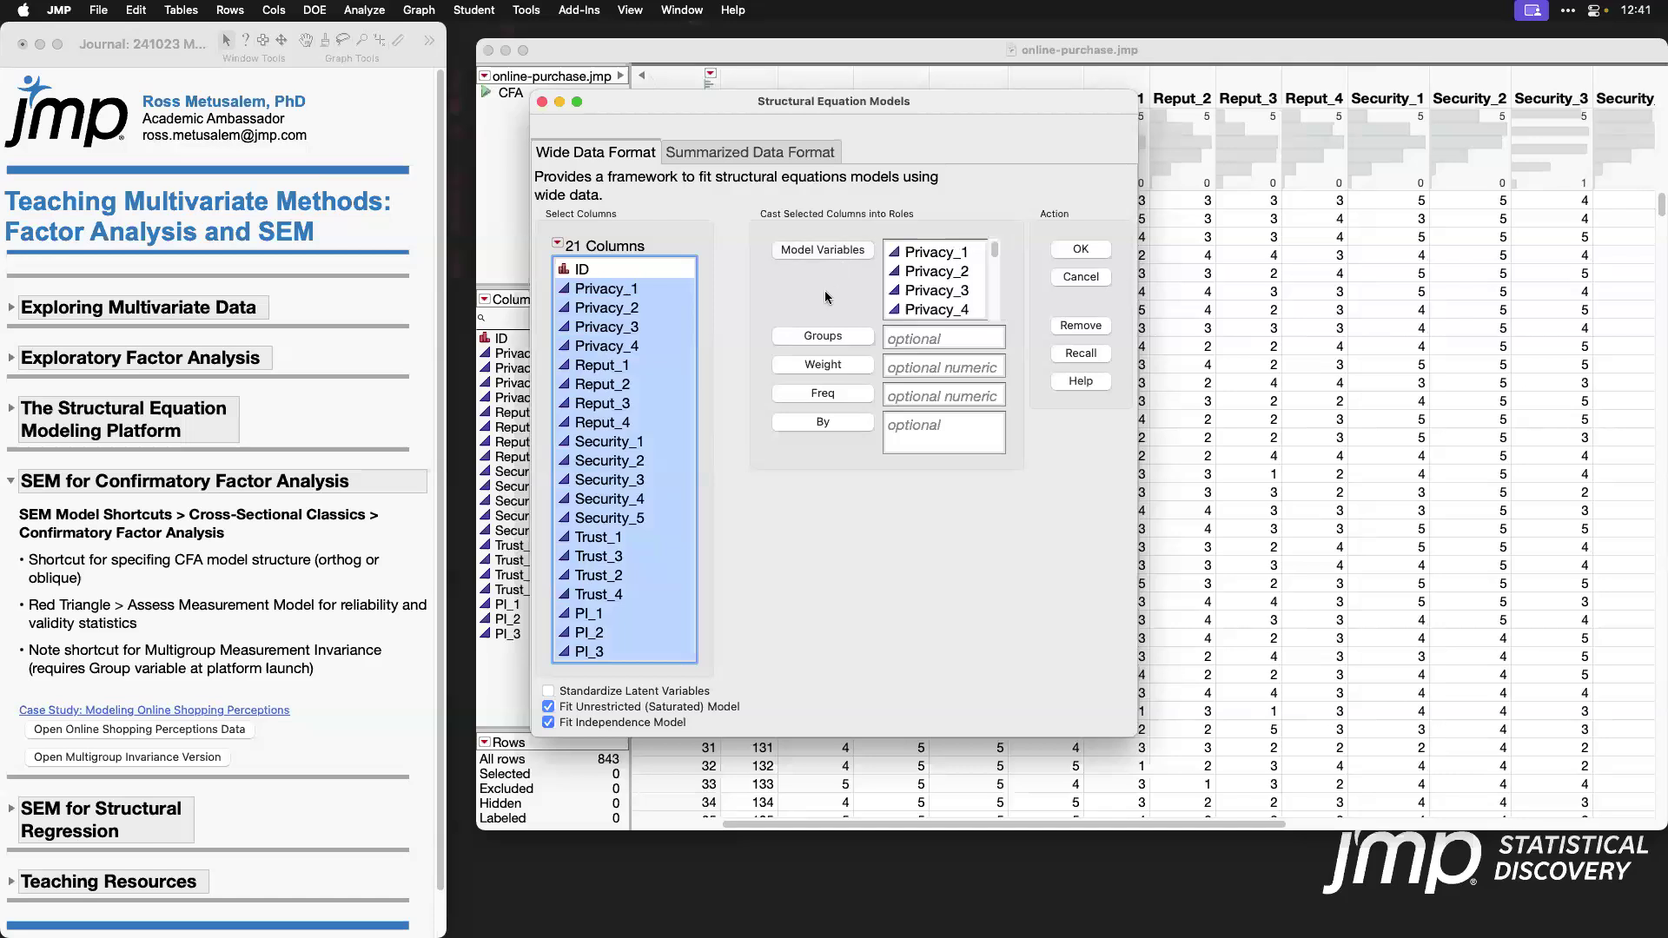
pyautogui.press('Return')
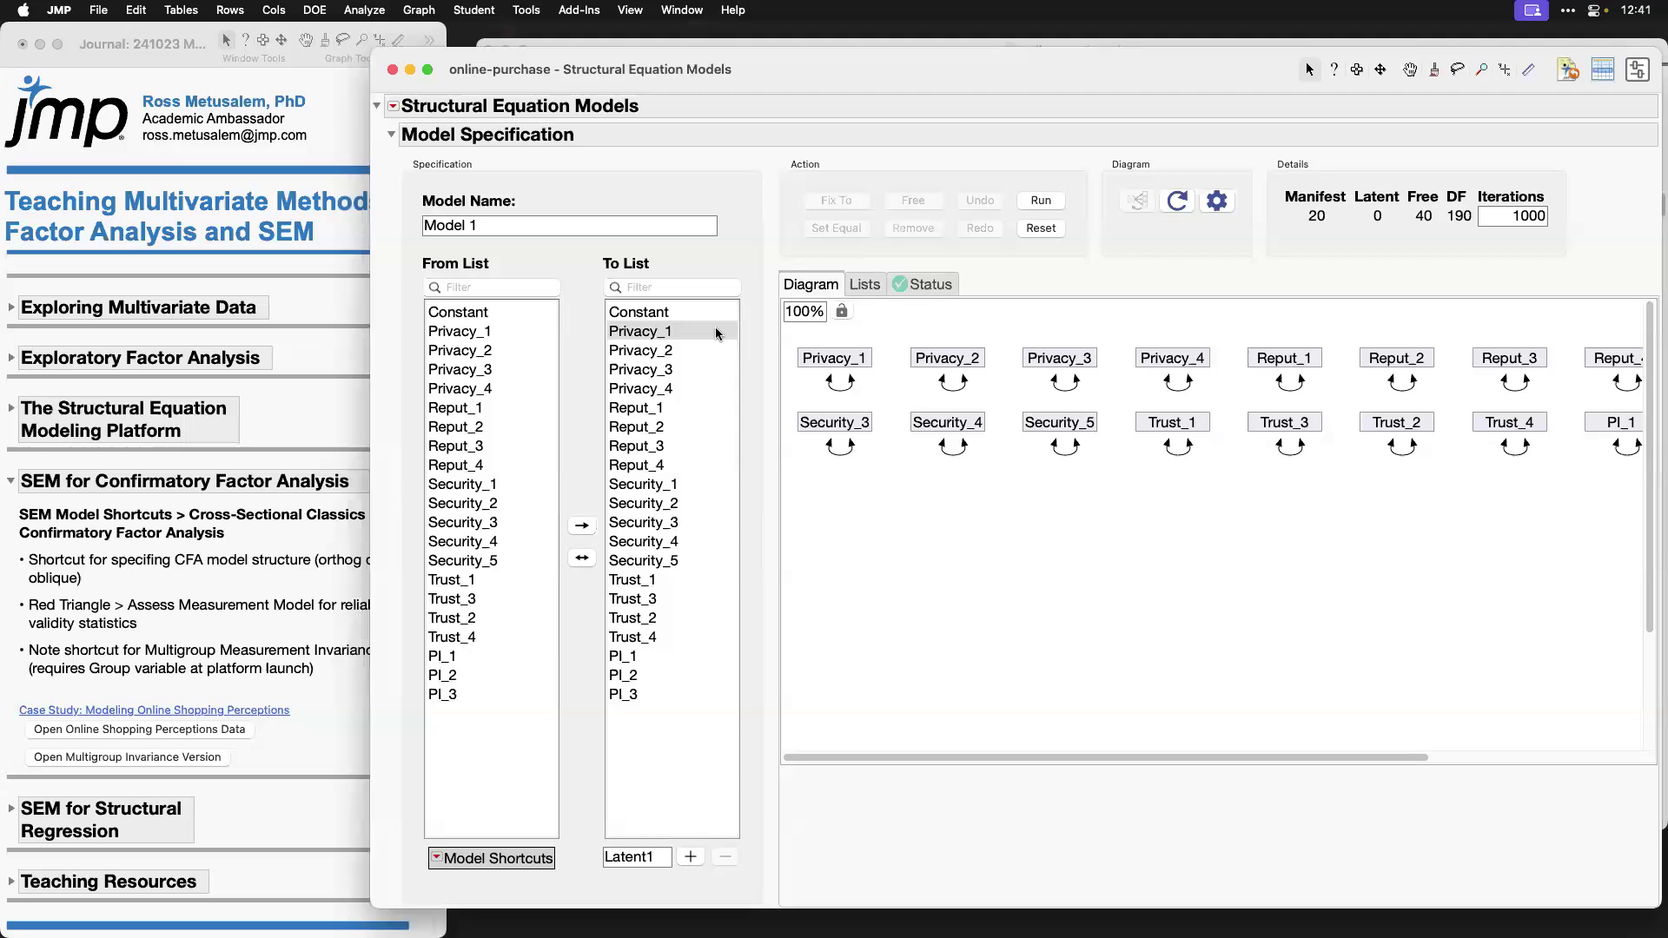
# Step: Add a latent variable named Privacy with Privacy_1 through Privacy_4 as its indicators
pyautogui.moveTo(703, 335); pyautogui.dragTo(700, 391)
pyautogui.click(647, 854)
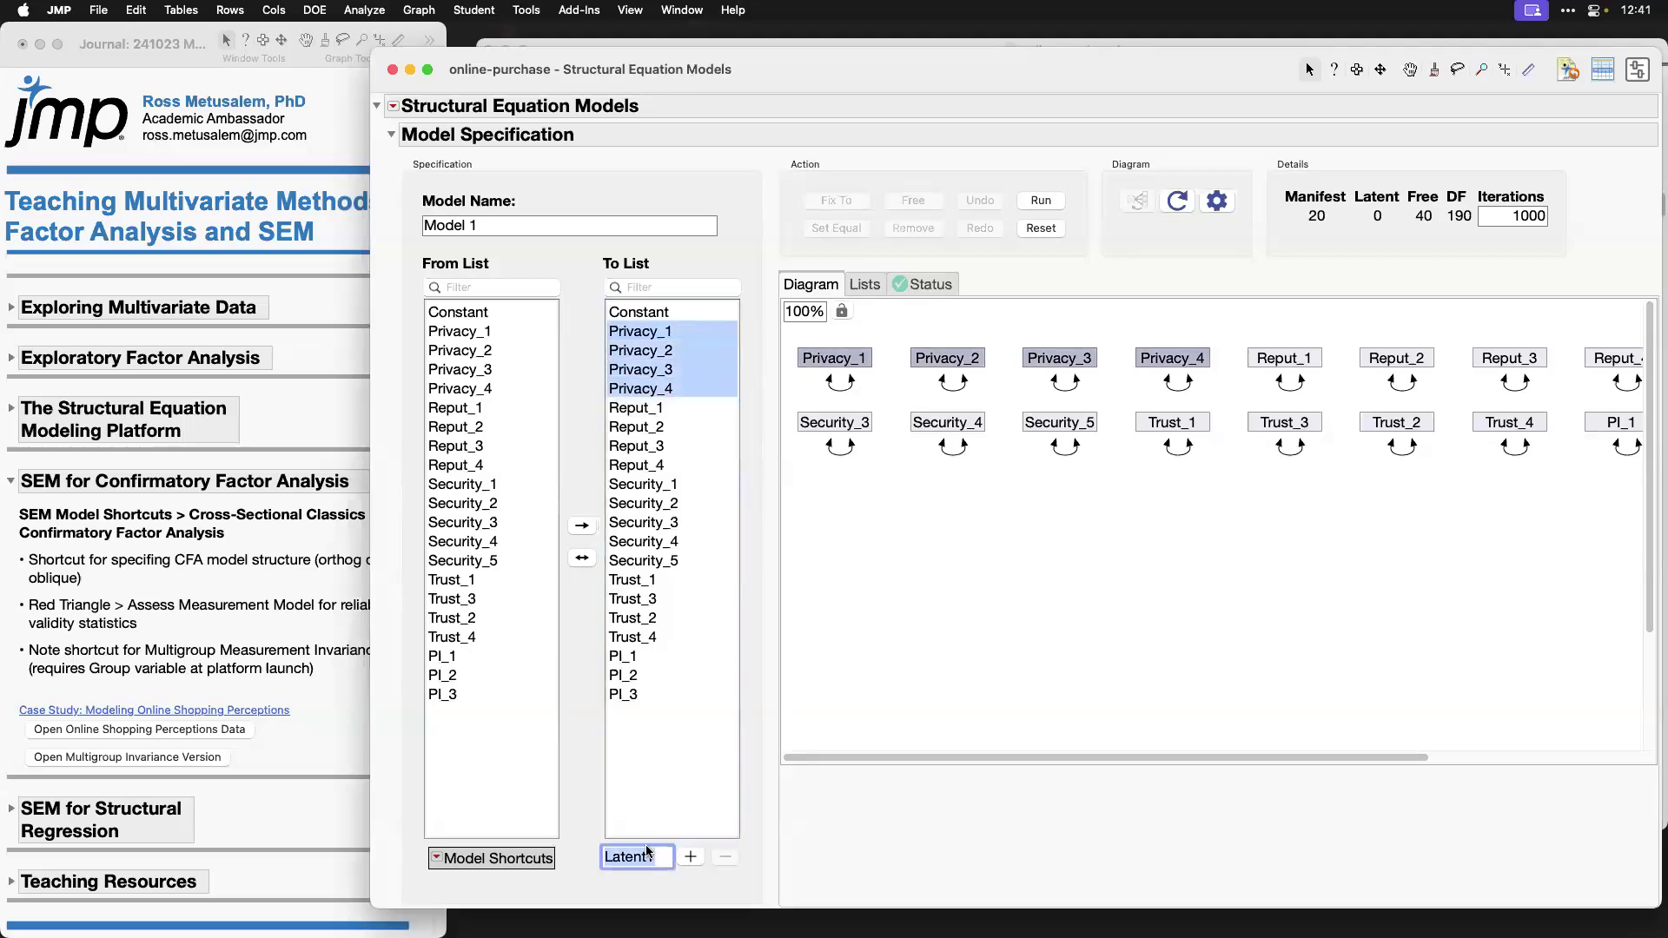
pyautogui.write('Privacy')
pyautogui.click(691, 857)
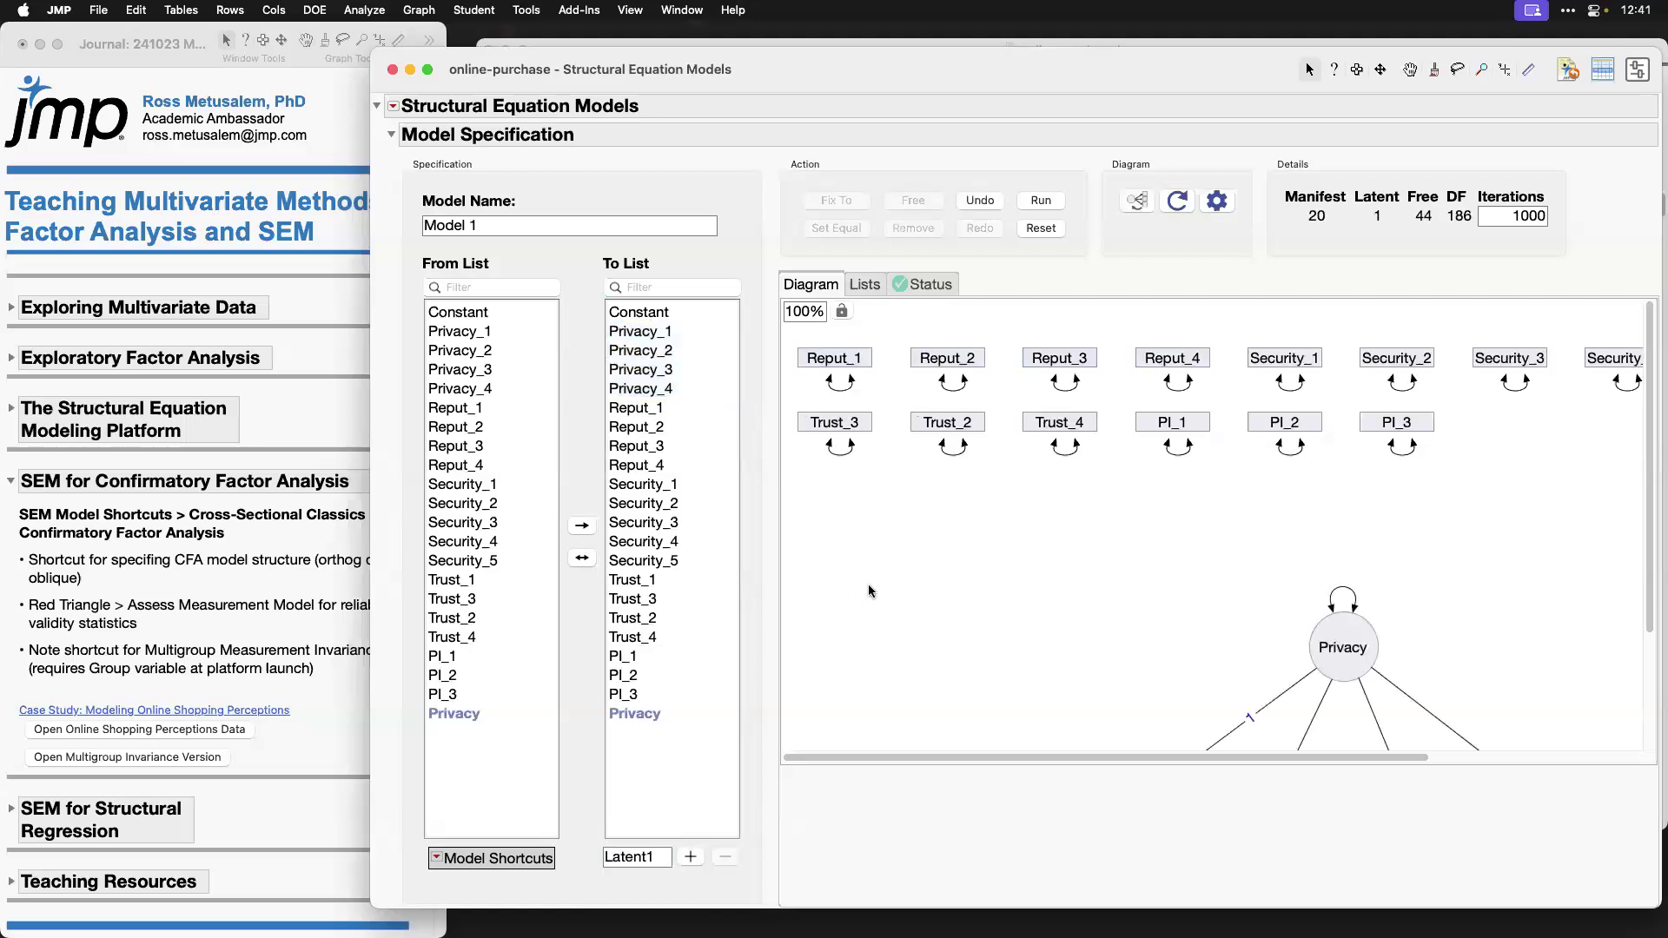
pyautogui.scroll(-3, 869, 584)
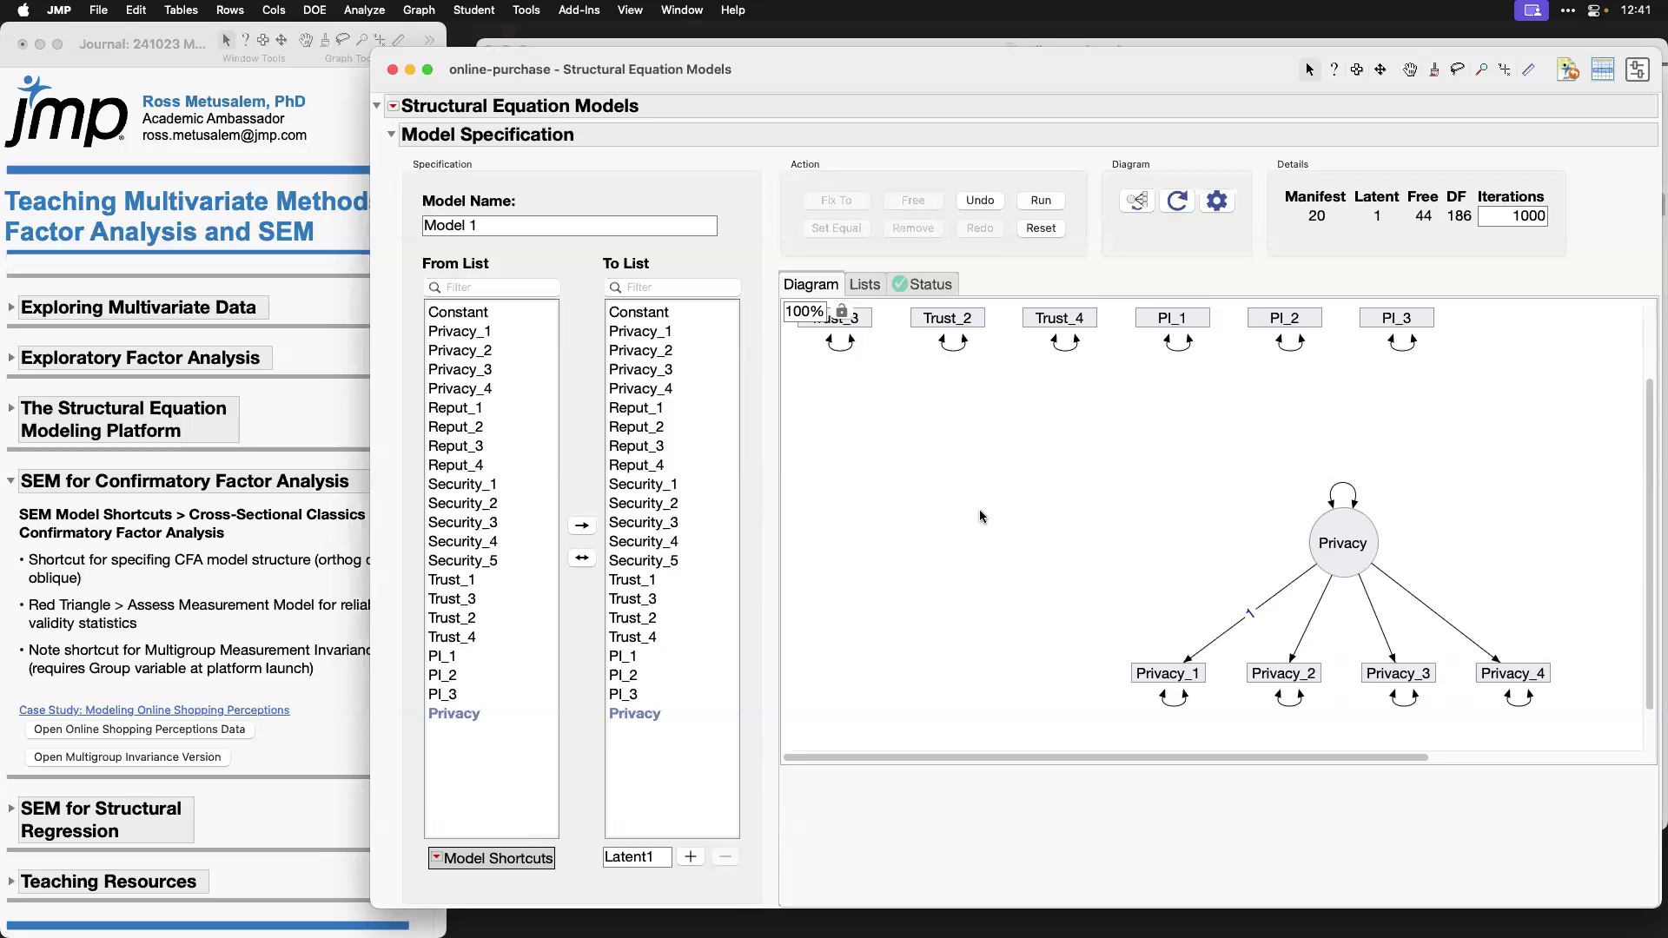
# Step: Highlight the journal's note on the CFA model structure shortcut and reset the model specification
pyautogui.click(135, 581)
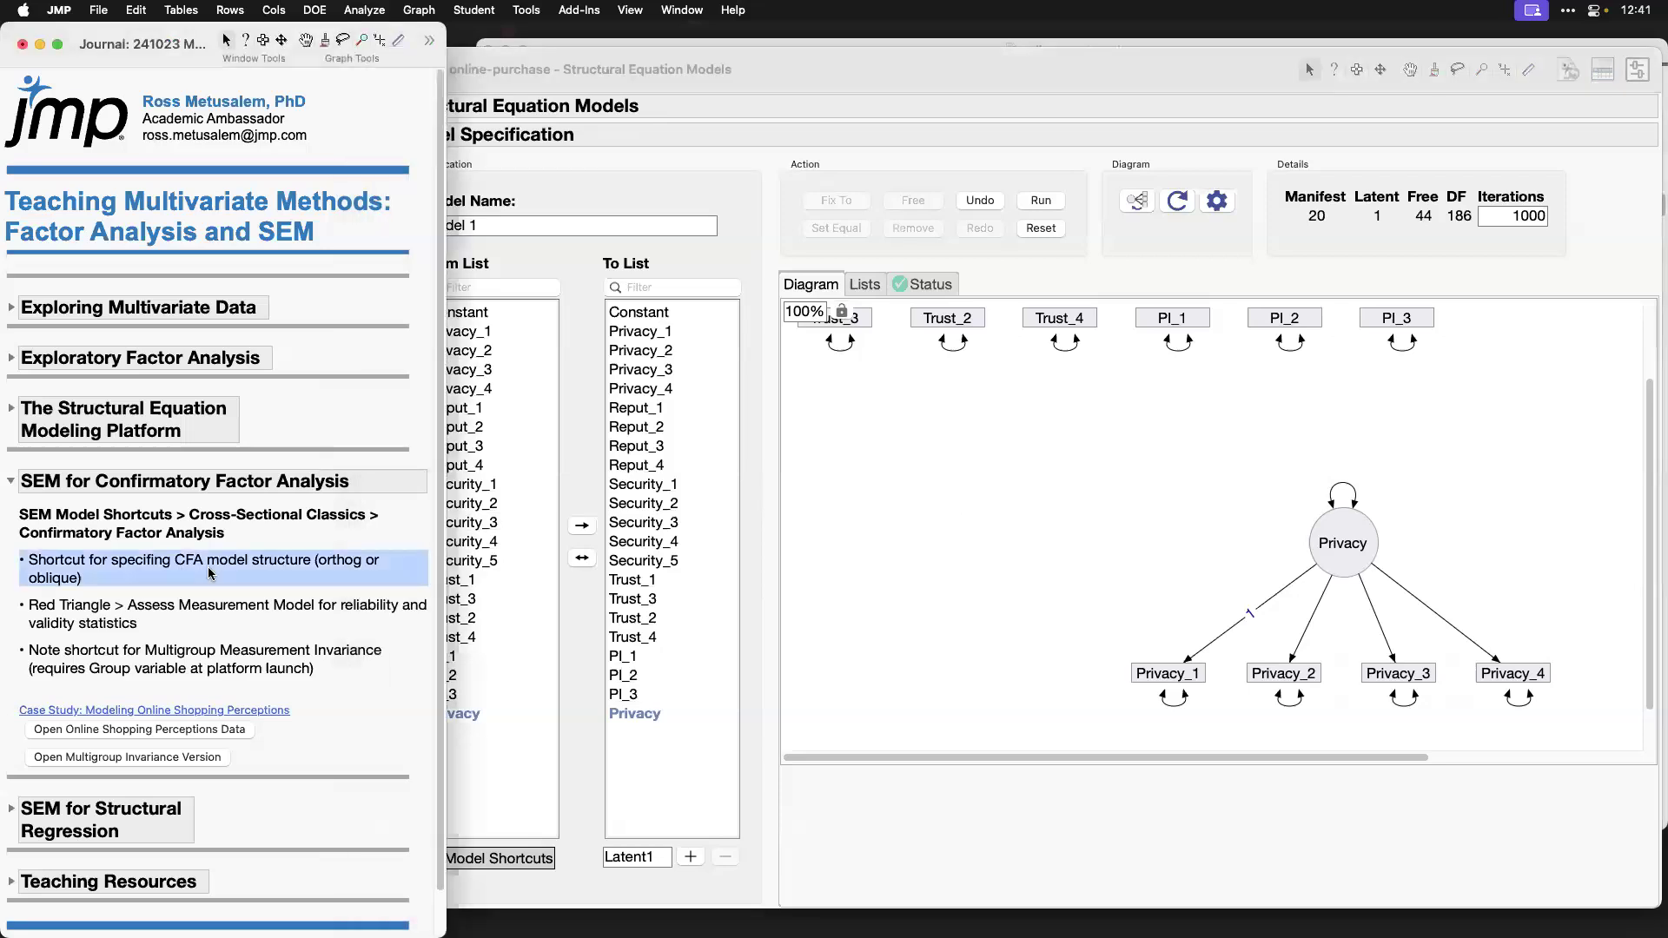
pyautogui.click(763, 580)
pyautogui.click(1041, 227)
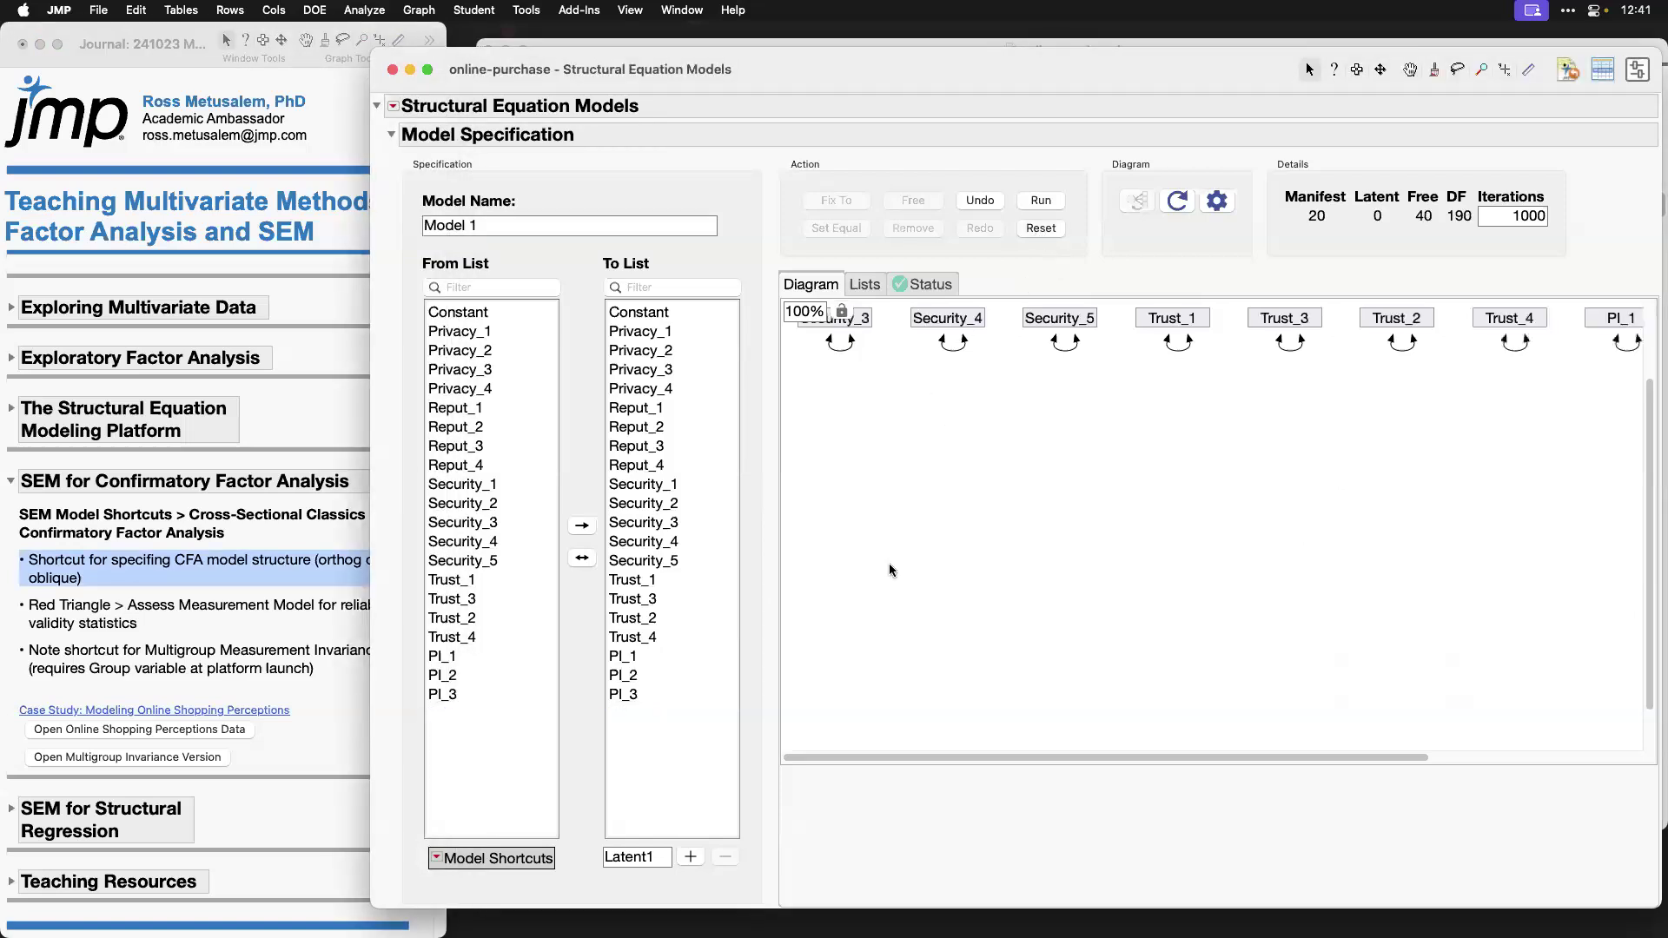
# Step: Start the Confirmatory Factor Analysis model shortcut and add a Privacy factor with indicators Privacy_1 through Privacy_4
pyautogui.click(434, 861)
pyautogui.moveTo(548, 911)
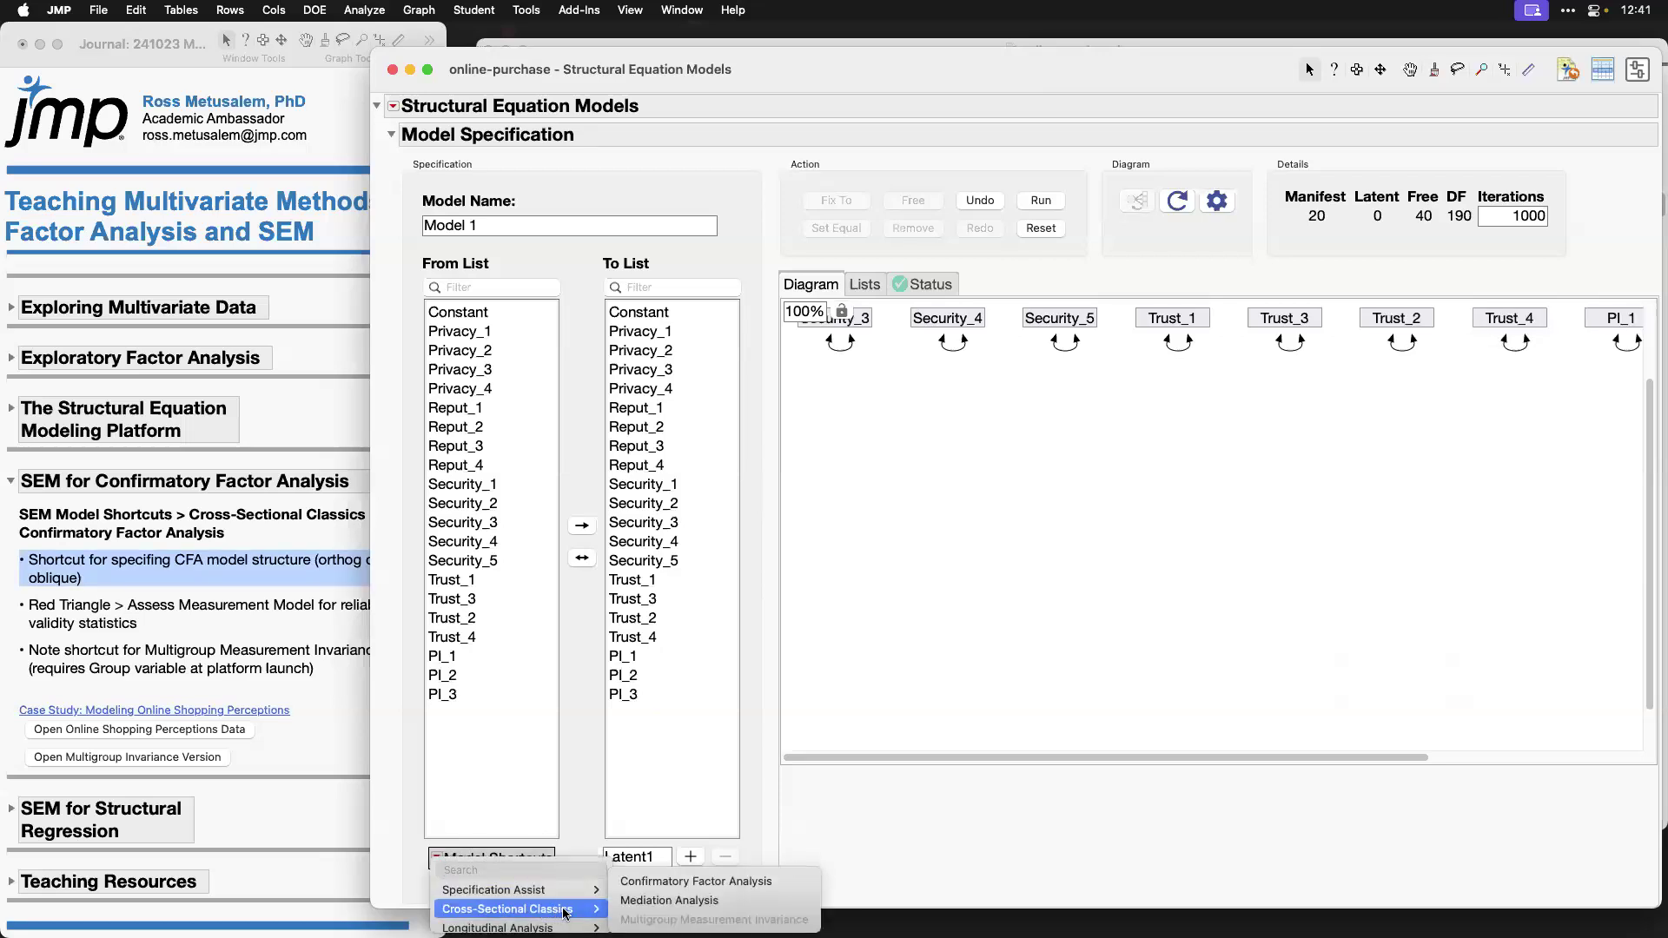
pyautogui.click(791, 889)
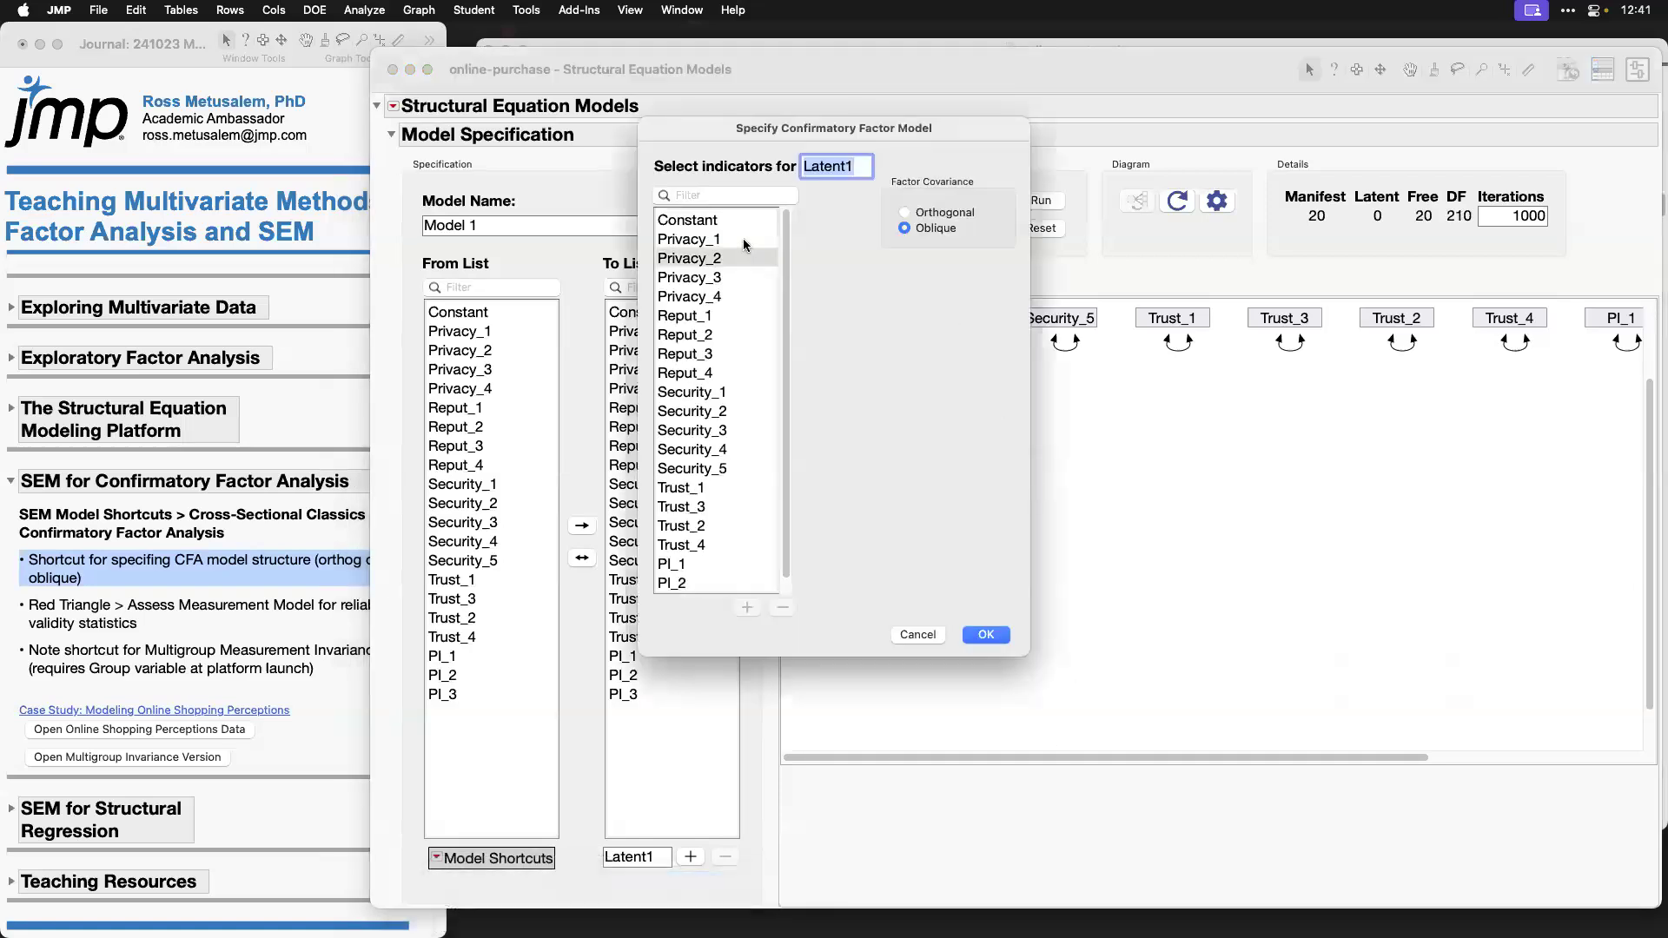
pyautogui.keyDown('shift'); pyautogui.click(743, 276); pyautogui.keyUp('shift')
pyautogui.keyDown('shift'); pyautogui.click(746, 297); pyautogui.keyUp('shift')
pyautogui.doubleClick(848, 167)
pyautogui.write('Priac')
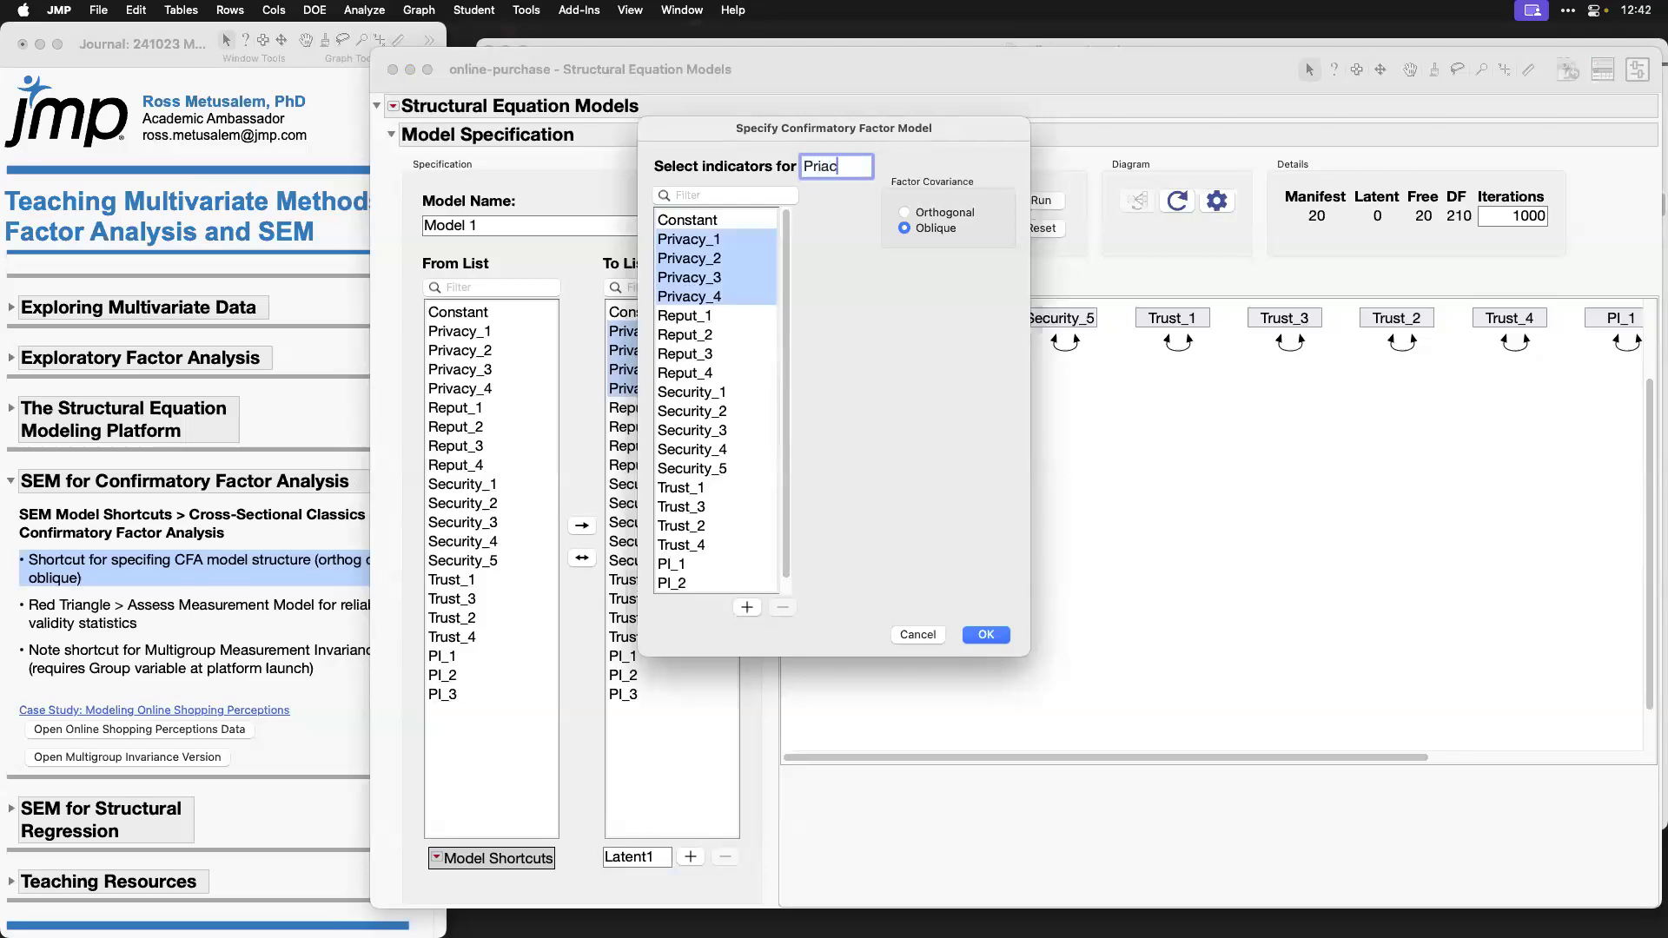
pyautogui.press('BackSpace')
pyautogui.press('BackSpace')
pyautogui.write('vacy')
pyautogui.click(747, 608)
# Step: Add a Reputation factor with indicators Reput_1 through Reput_4 to the confirmatory factor model
pyautogui.moveTo(719, 329); pyautogui.dragTo(727, 374)
pyautogui.click(842, 167)
pyautogui.write('Reputation')
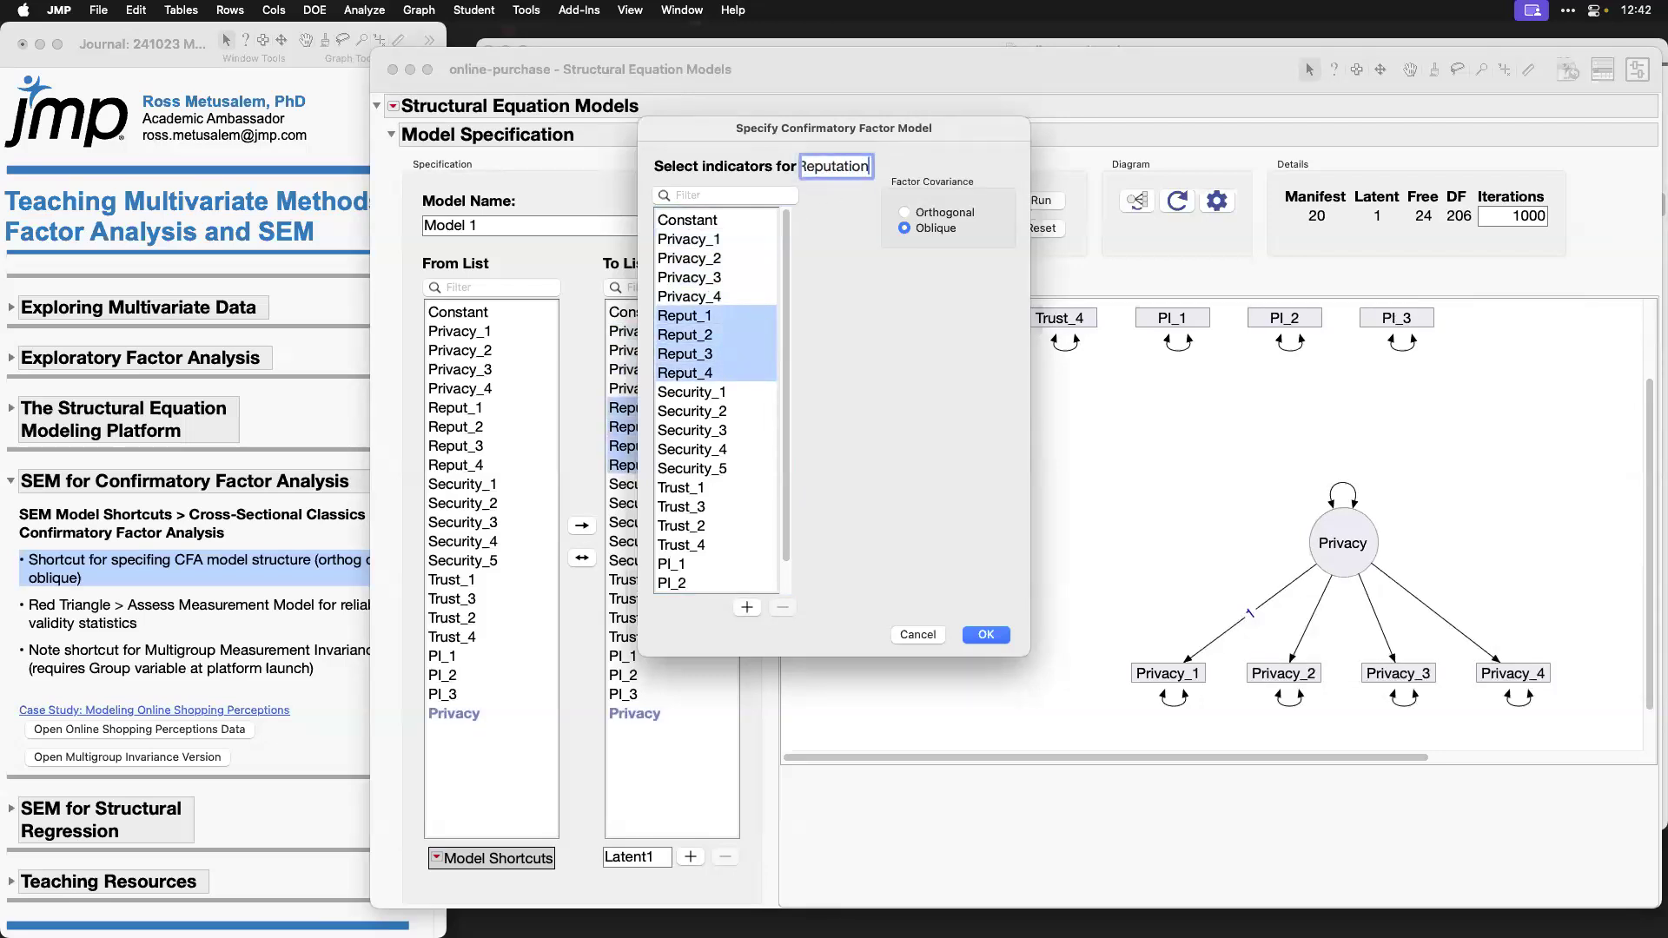
pyautogui.click(747, 607)
# Step: Add a Security factor with indicators Security_1 through Security_5 to the confirmatory factor model
pyautogui.click(744, 393)
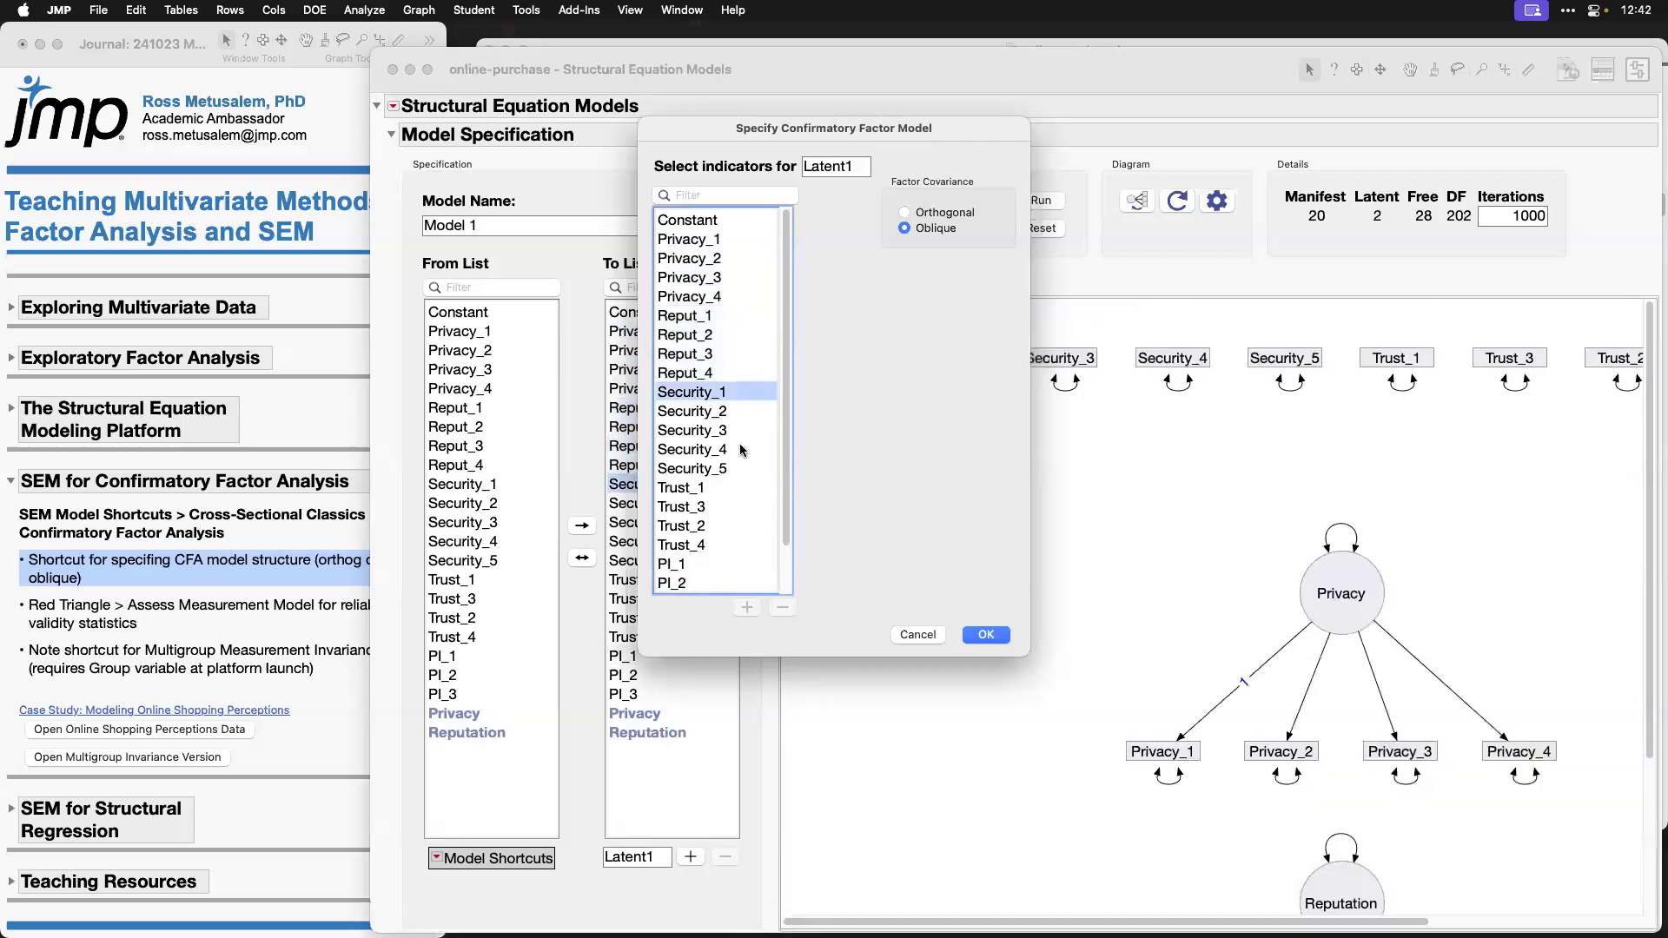
pyautogui.moveTo(743, 450); pyautogui.dragTo(739, 469)
pyautogui.click(843, 167)
pyautogui.write('Suc')
pyautogui.press('BackSpace')
pyautogui.press('BackSpace')
pyautogui.write('ecurity')
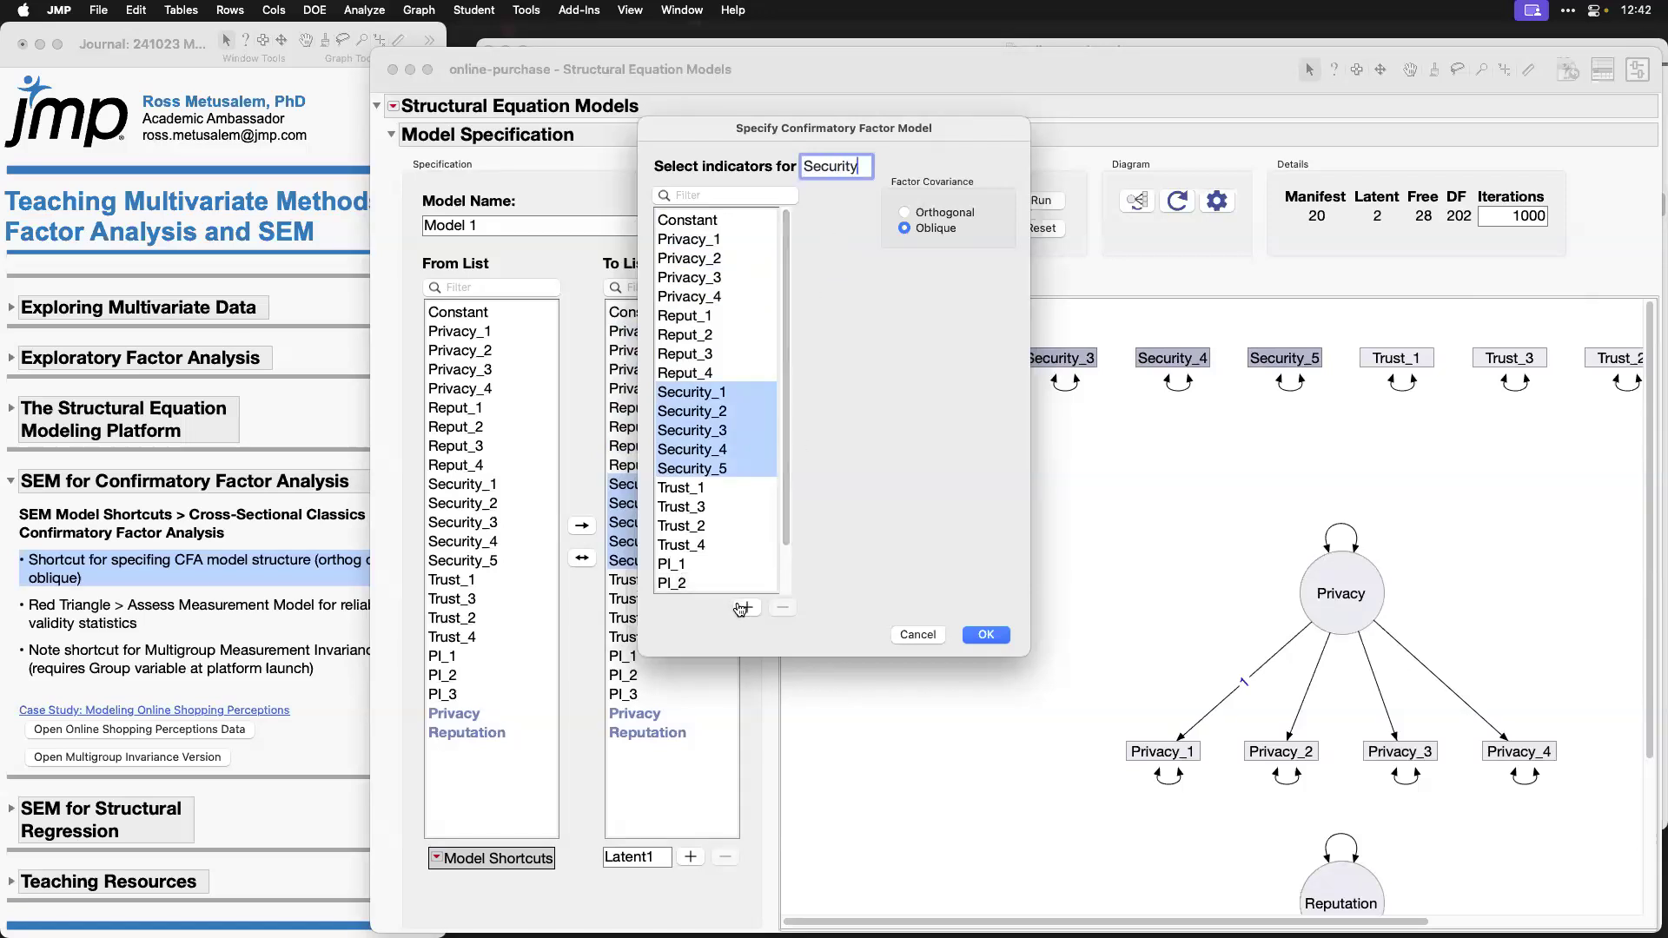
pyautogui.click(747, 608)
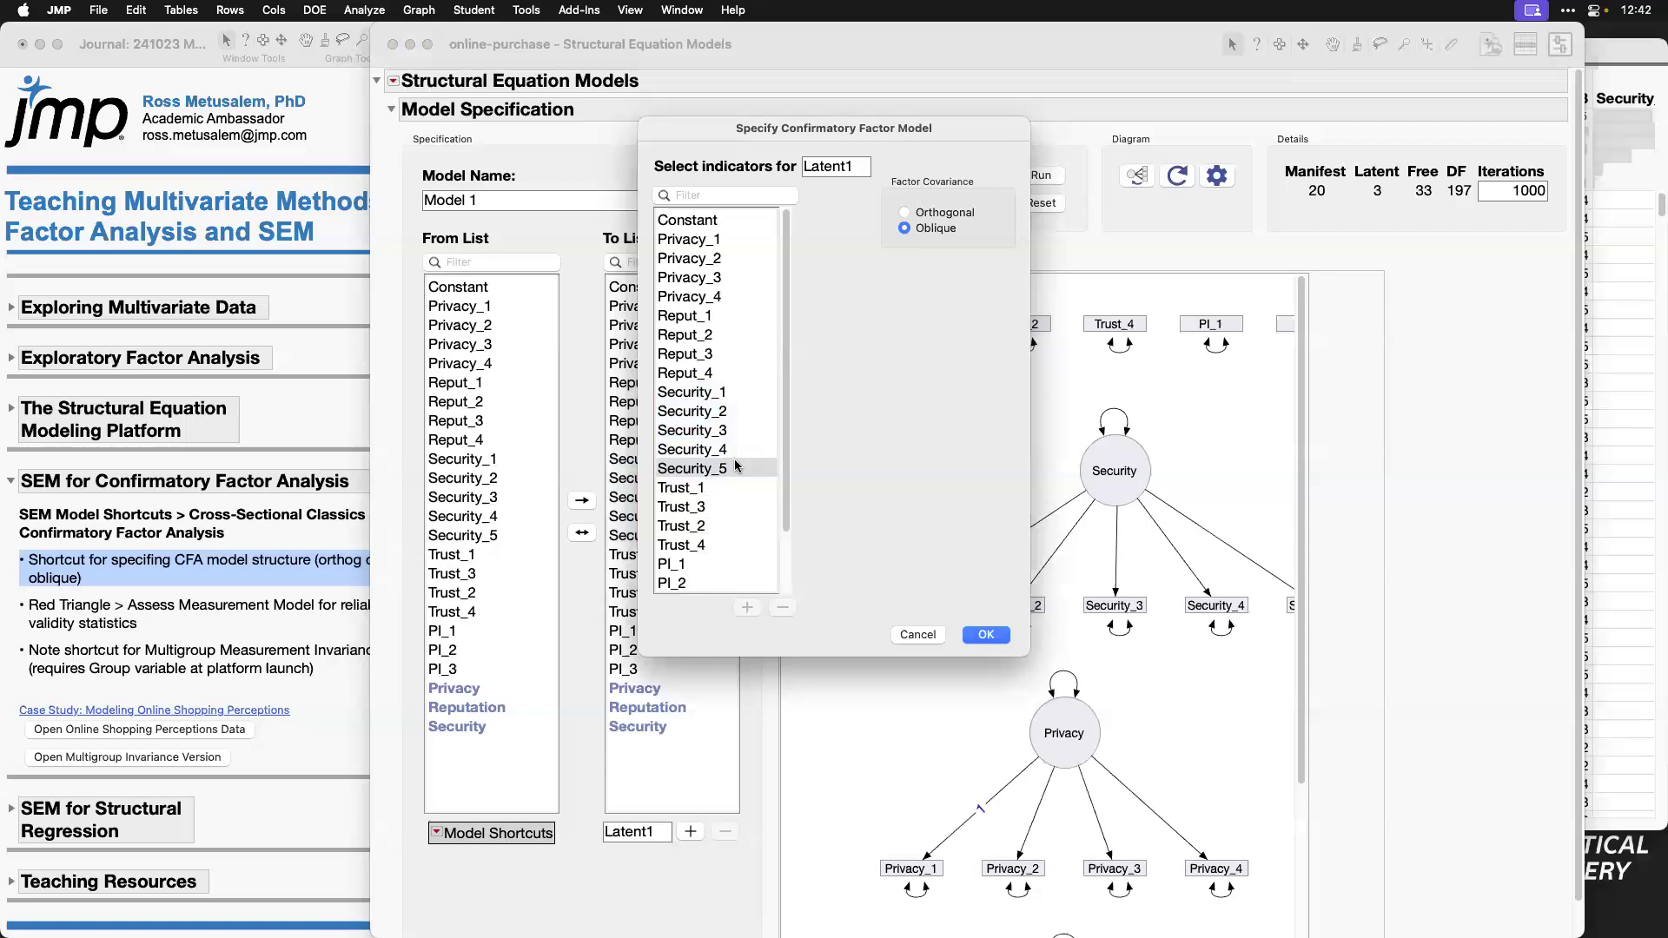
# Step: Add a Trust factor with indicators Trust_1, Trust_3, Trust_2 and Trust_4 to the confirmatory factor model
pyautogui.moveTo(732, 487); pyautogui.dragTo(730, 546)
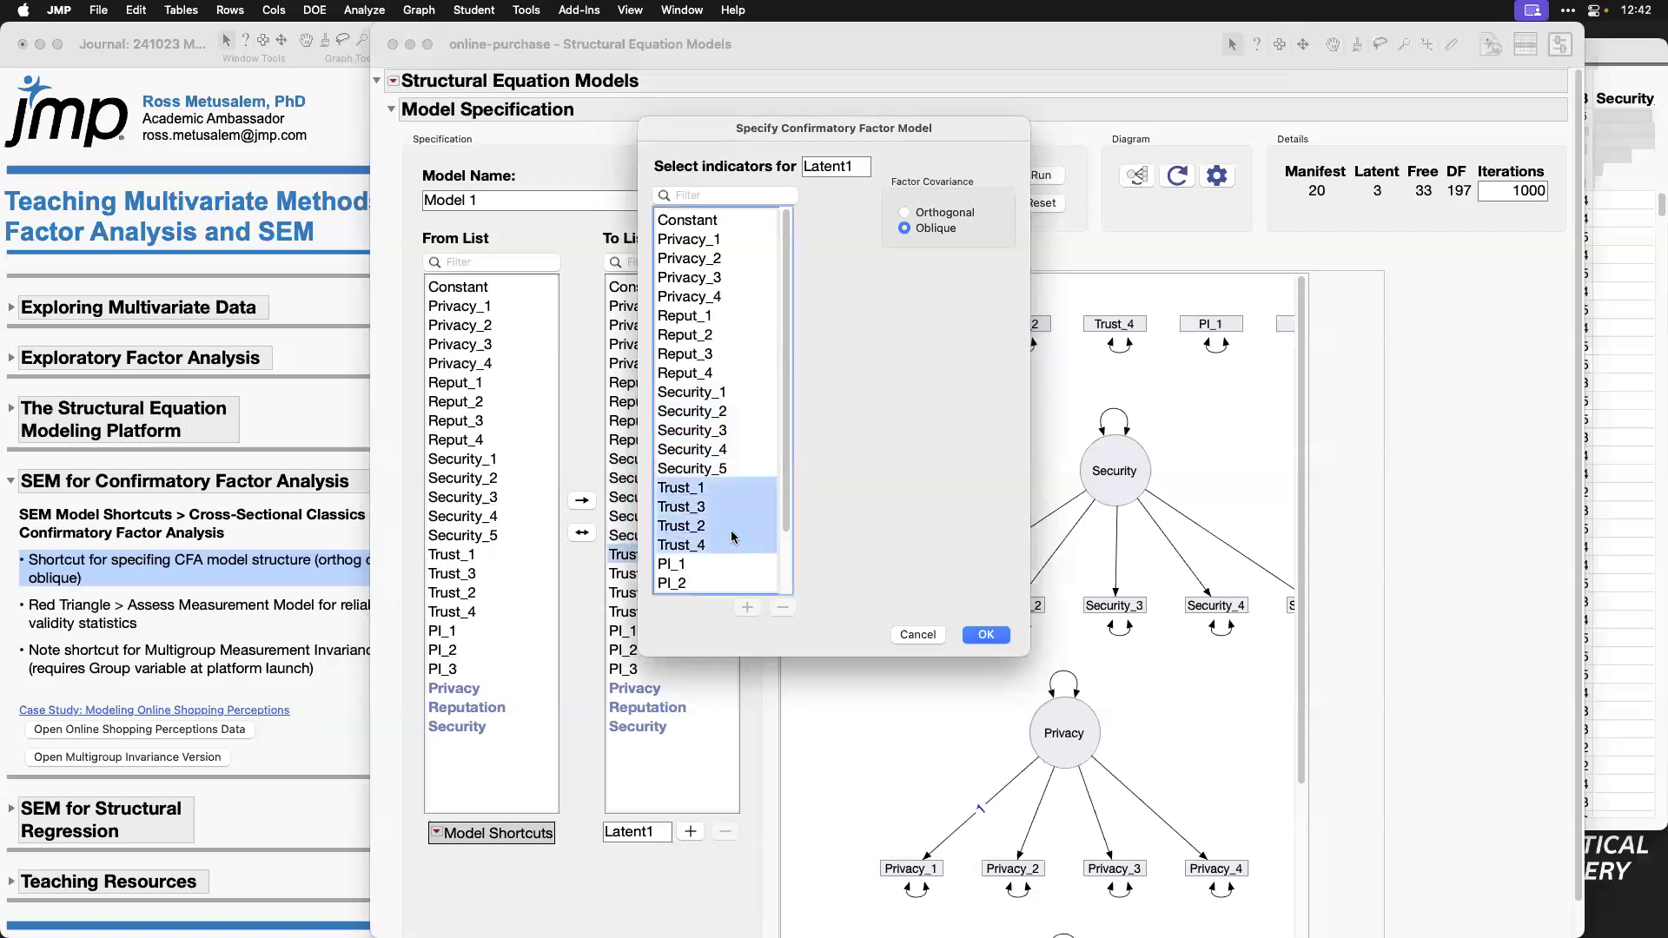
pyautogui.doubleClick(854, 164)
pyautogui.write('T')
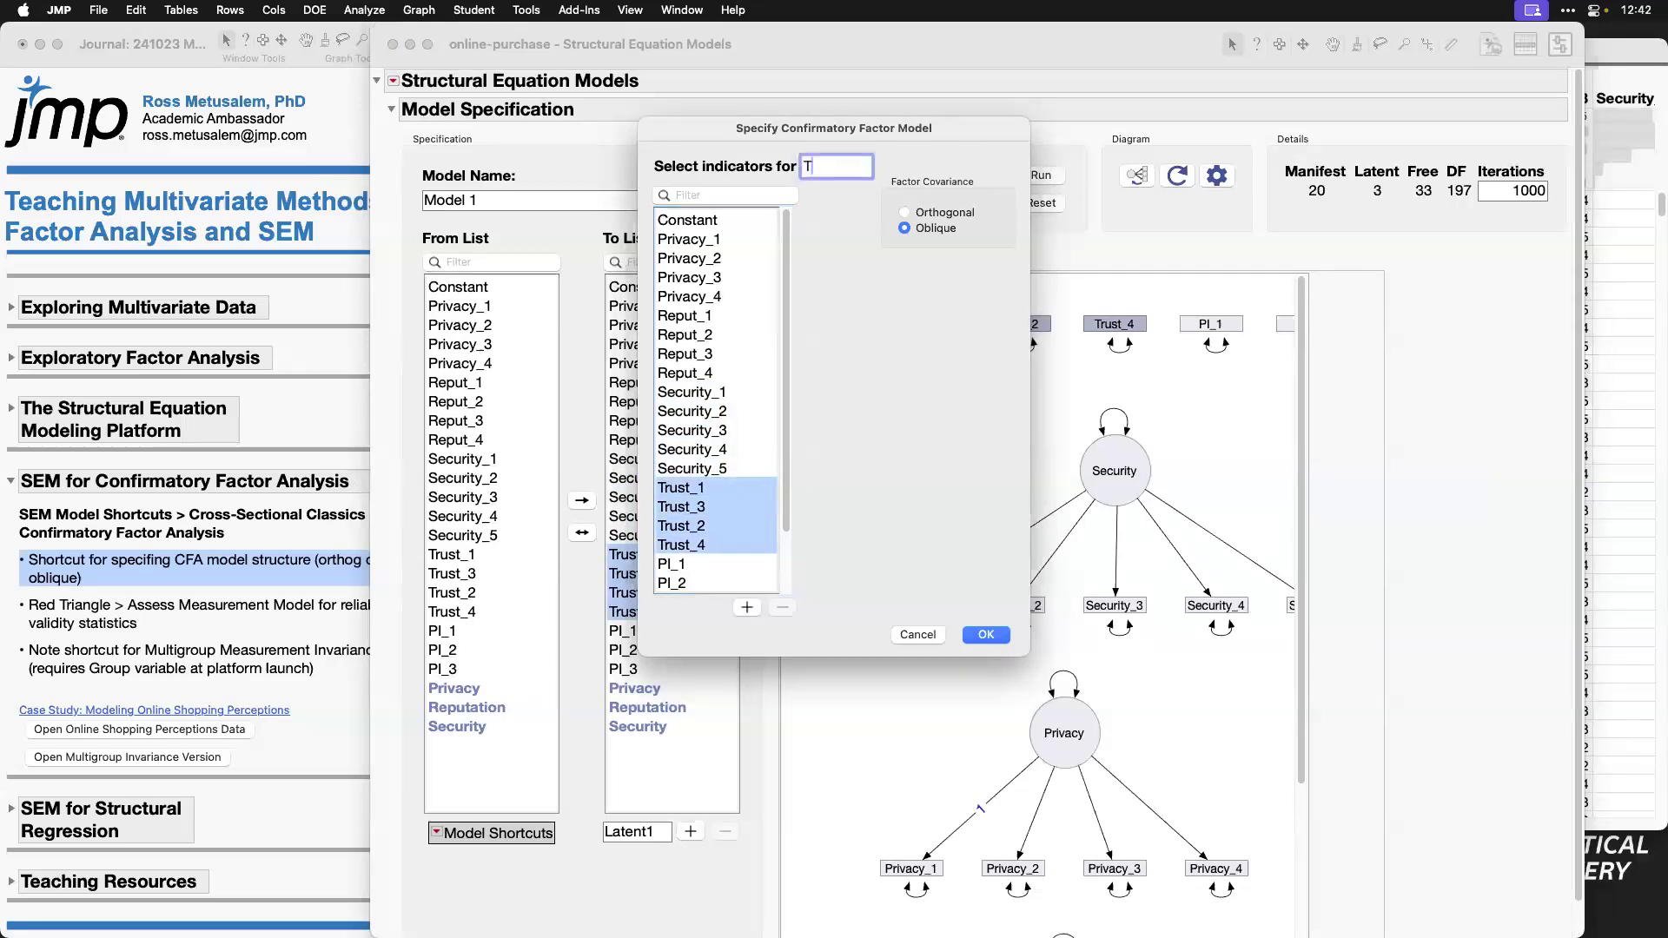
pyautogui.write('rust')
pyautogui.click(746, 608)
# Step: Add a Purchase factor with indicators PI_1, PI_2 and PI_3 to the confirmatory factor model
pyautogui.scroll(-1, 788, 529)
pyautogui.moveTo(787, 529); pyautogui.dragTo(787, 561)
pyautogui.moveTo(743, 470); pyautogui.dragTo(747, 507)
pyautogui.doubleClick(850, 170)
pyautogui.write('Purchase')
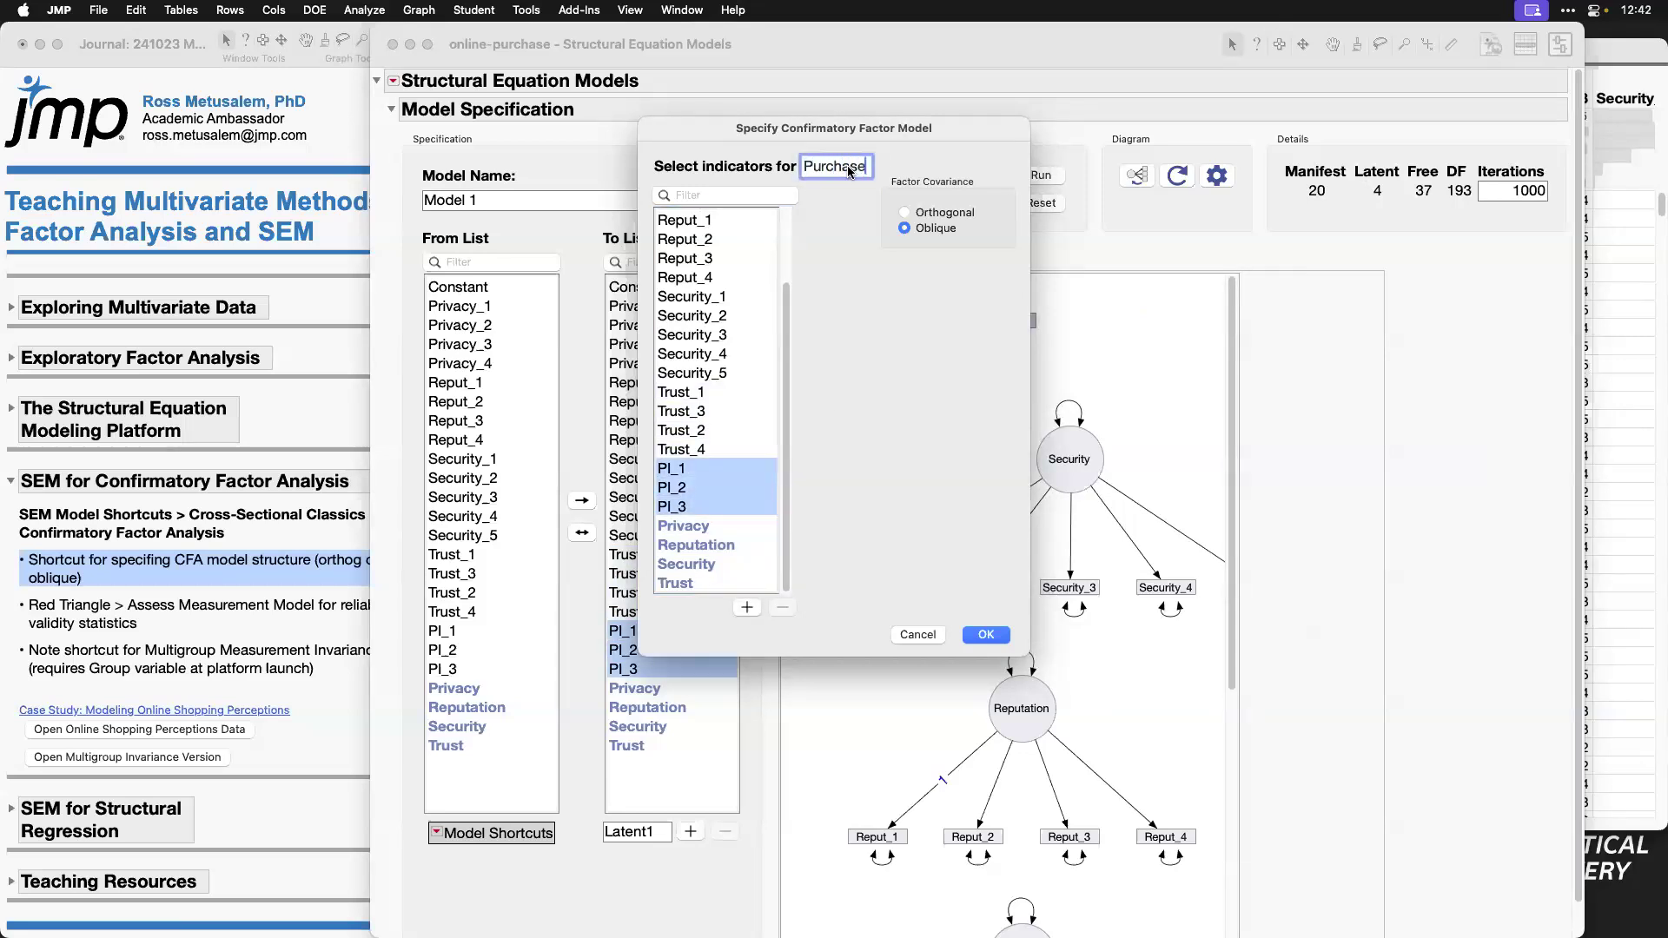
pyautogui.click(748, 607)
# Step: Accept the five-factor confirmatory model with Oblique factor covariance and look over its path diagram
pyautogui.scroll(-1, 781, 520)
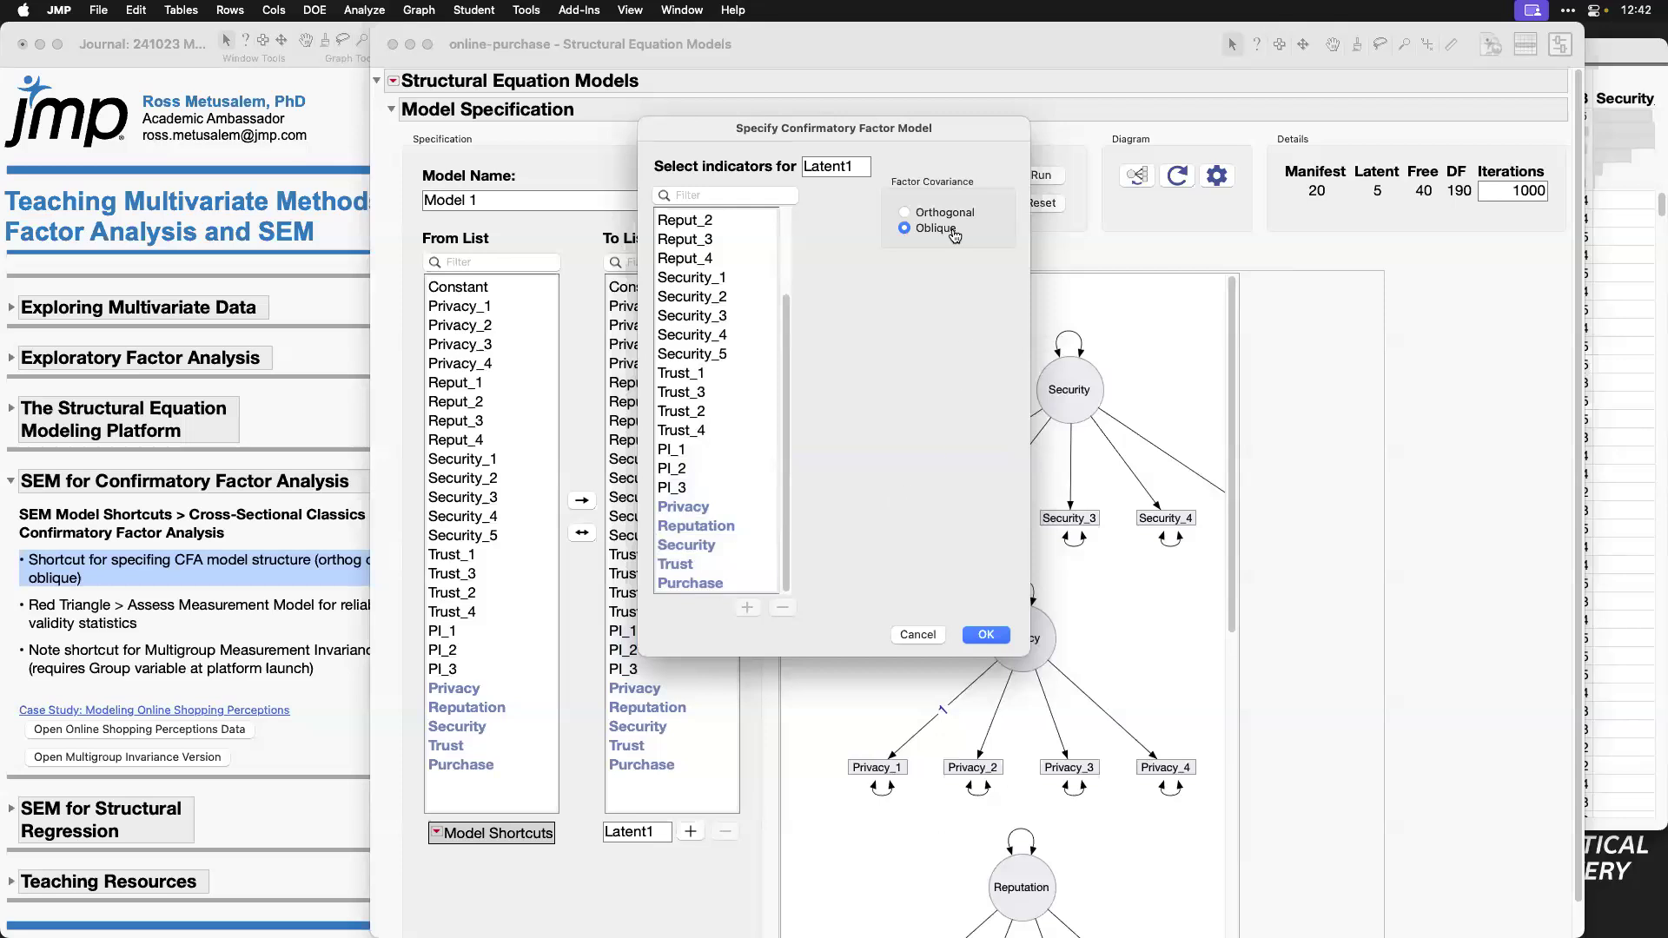
pyautogui.click(1001, 635)
pyautogui.hscroll(10, 1198, 528)
pyautogui.hscroll(-10, 1196, 530)
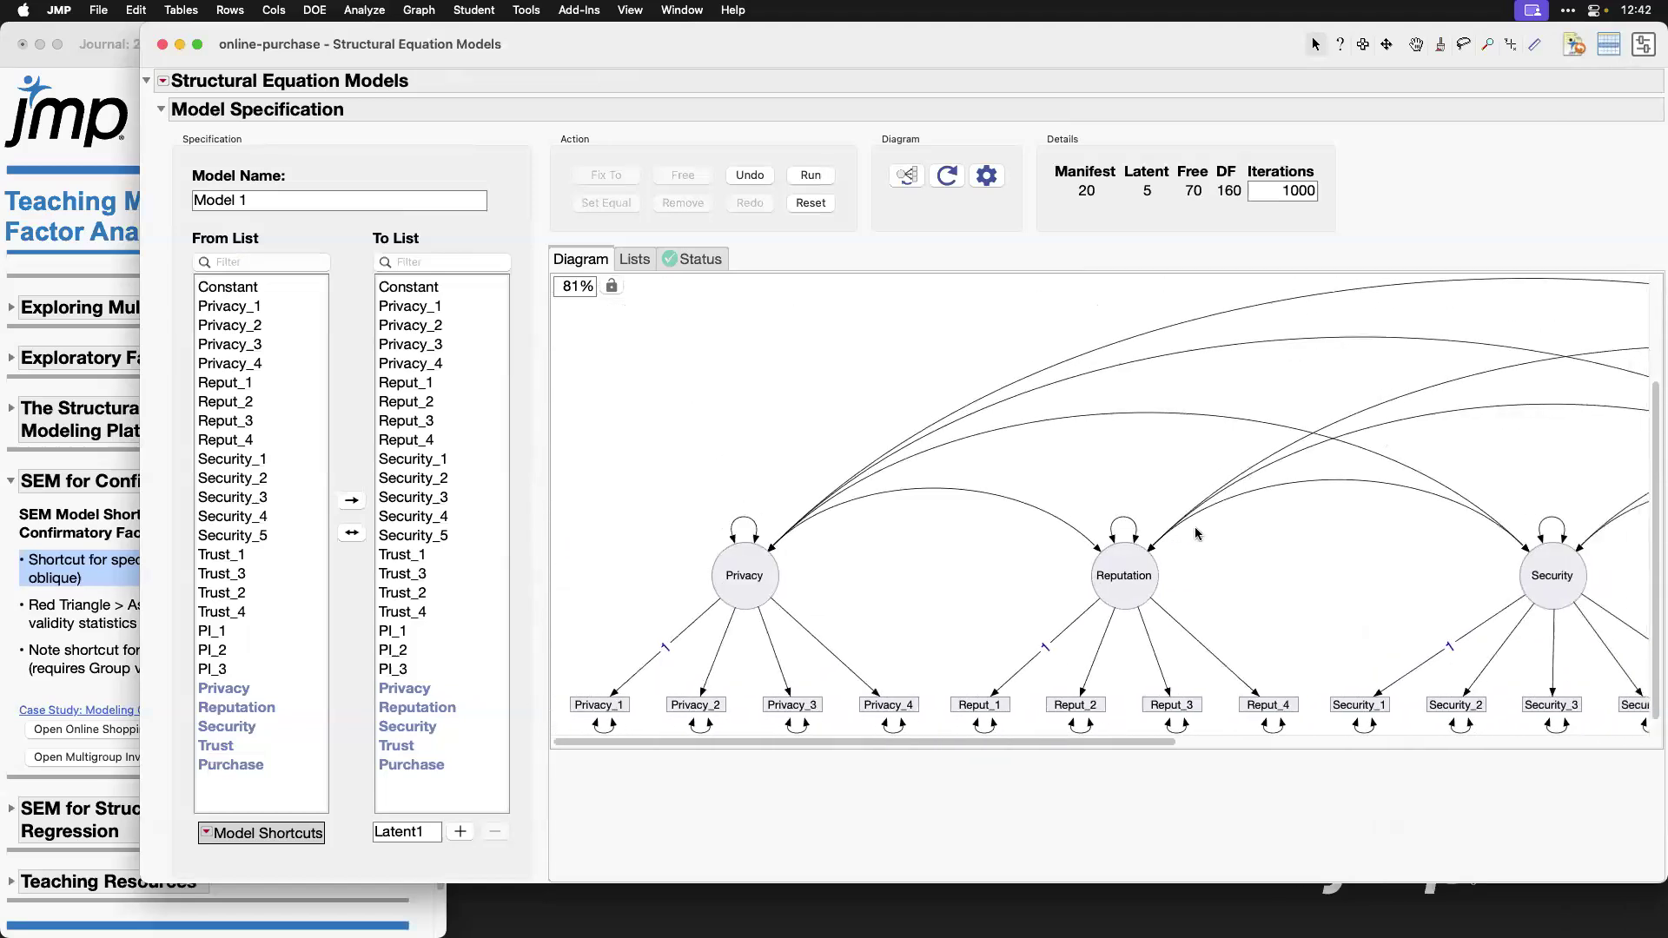
# Step: Name the model CFA and run it
pyautogui.click(301, 193)
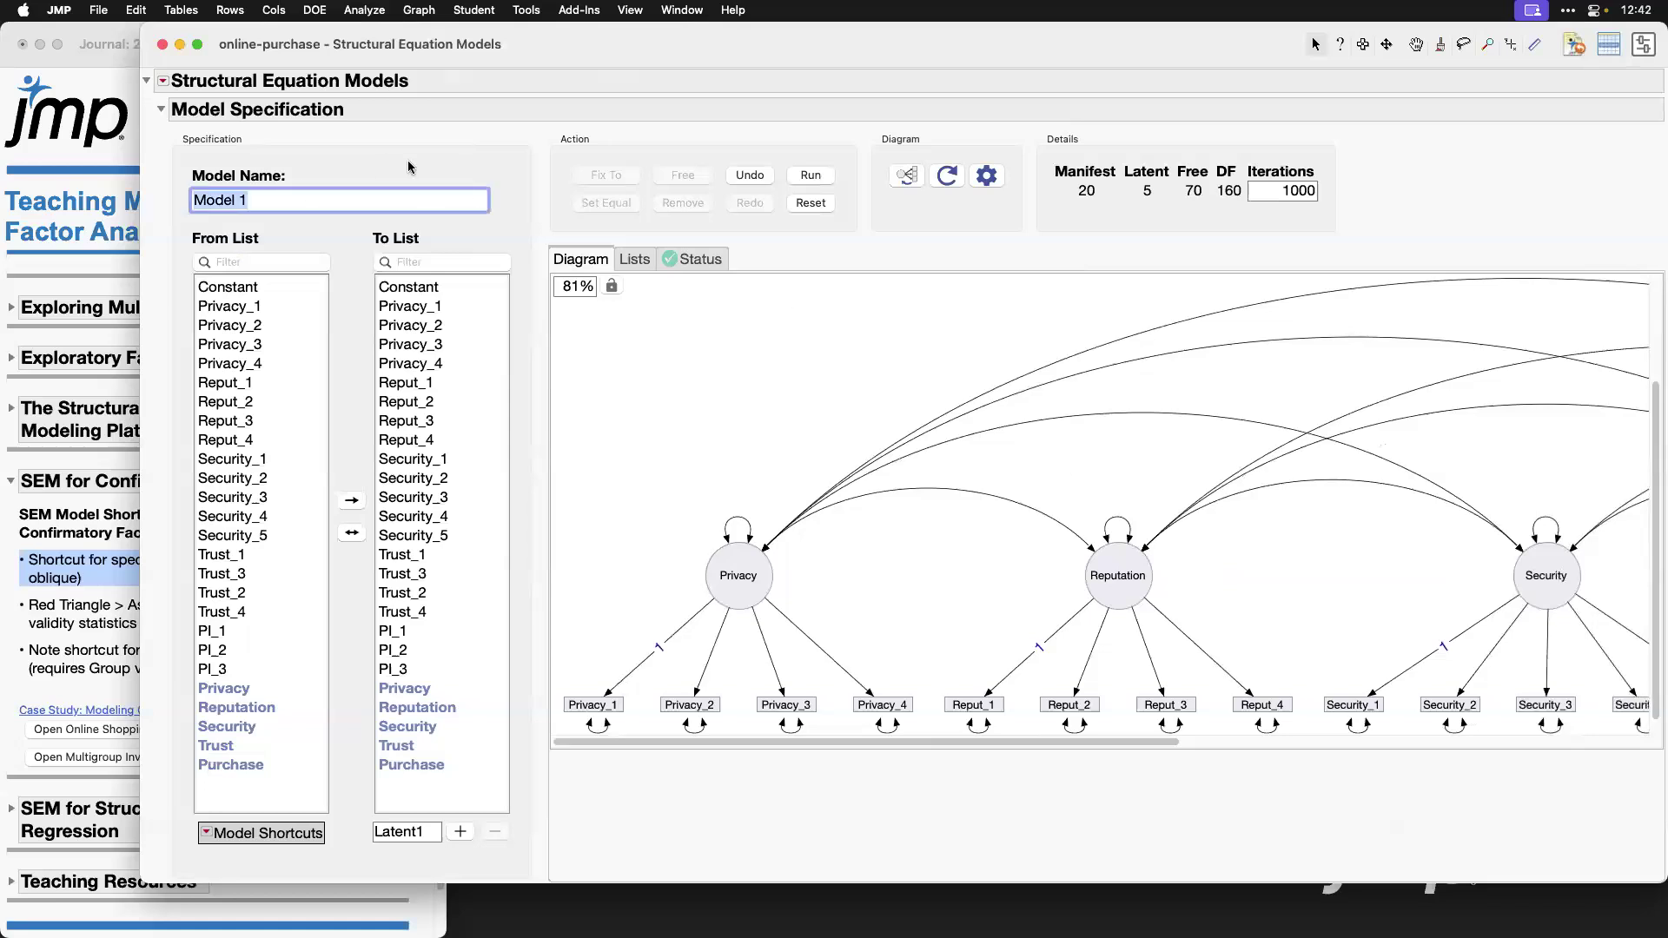
pyautogui.write('CFA')
pyautogui.press('Return')
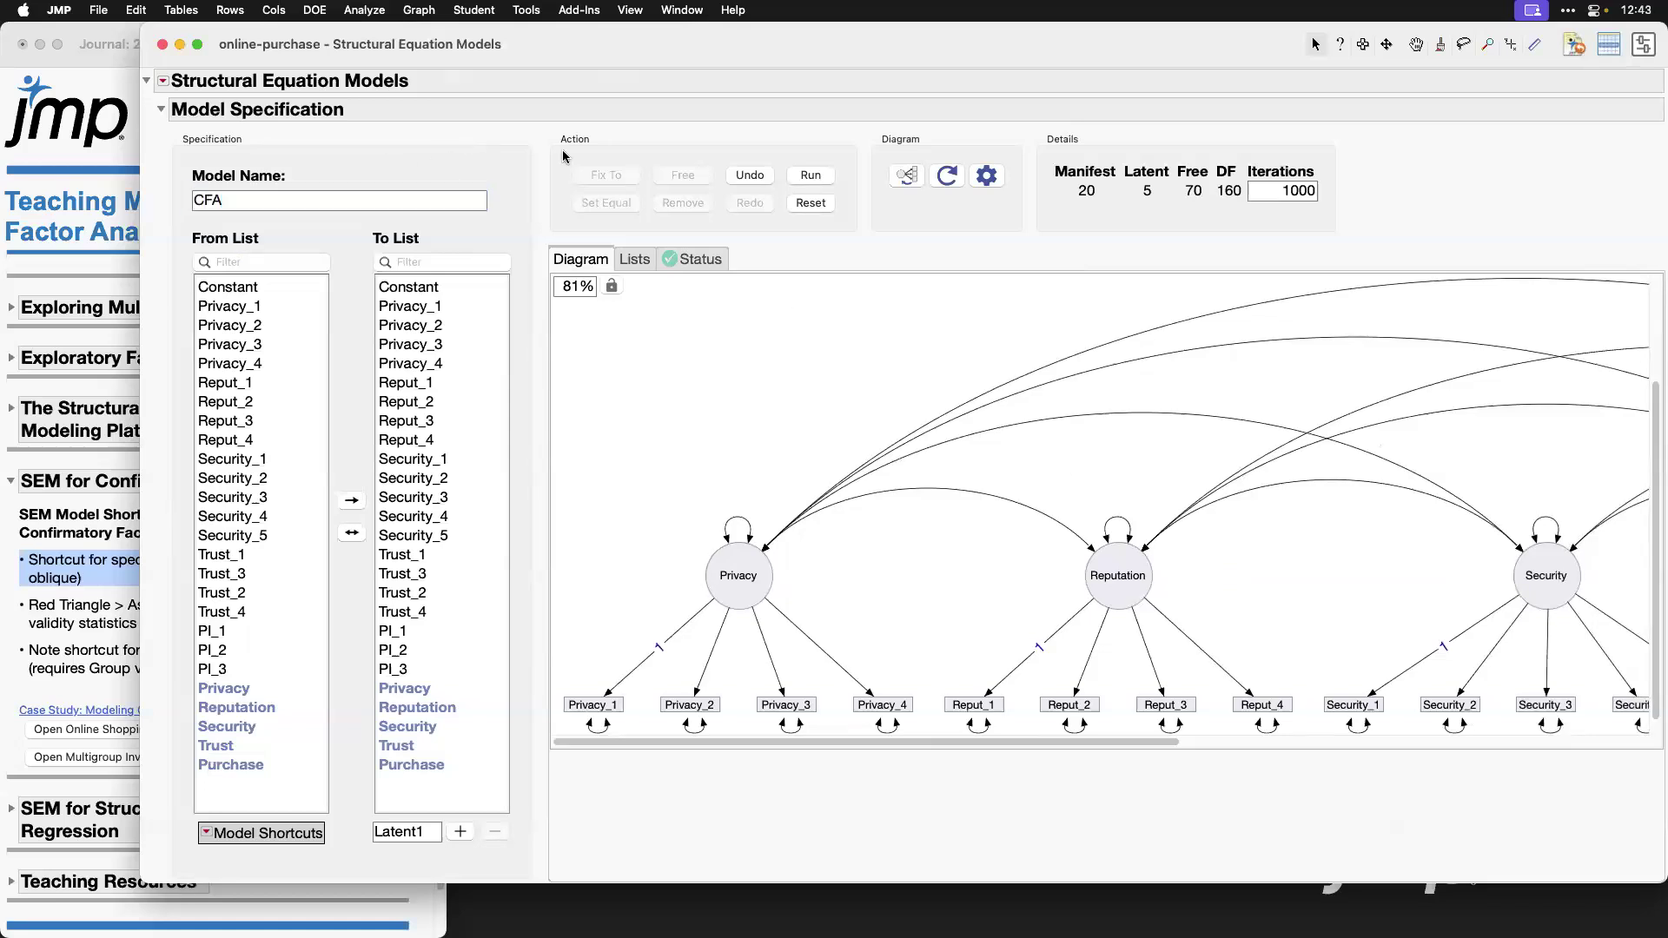
pyautogui.click(812, 176)
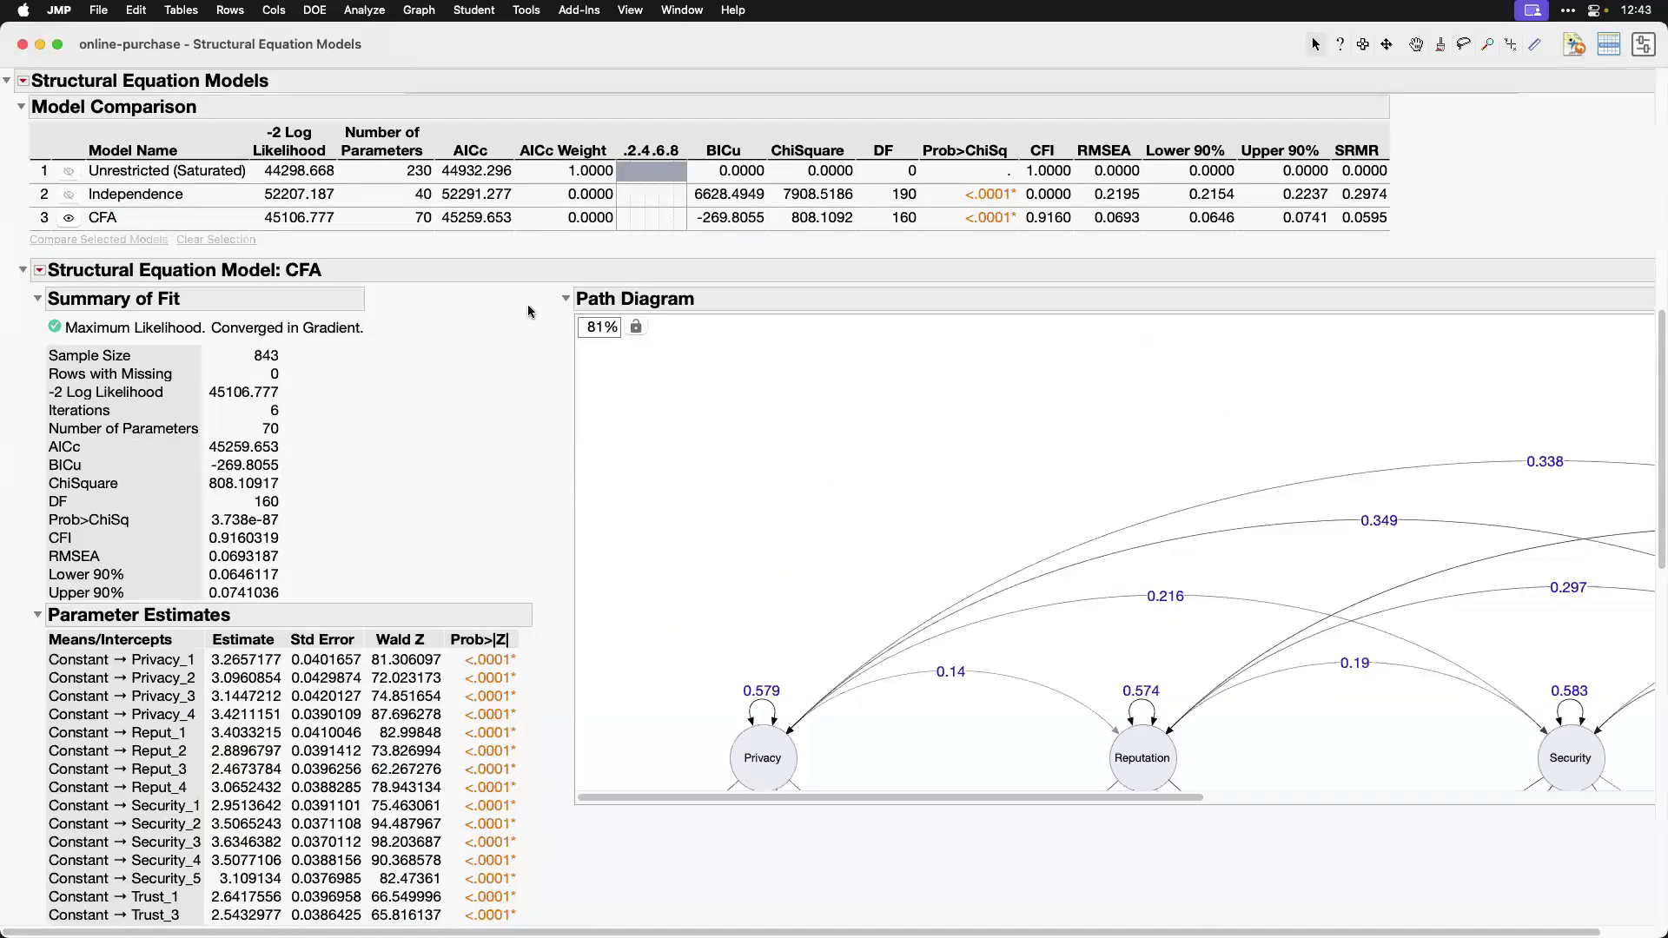
# Step: Look over the CFA path diagram, collapse the CFA results and Model Specification sections, and move the report window clear of the screen edge
pyautogui.scroll(-5, 971, 503)
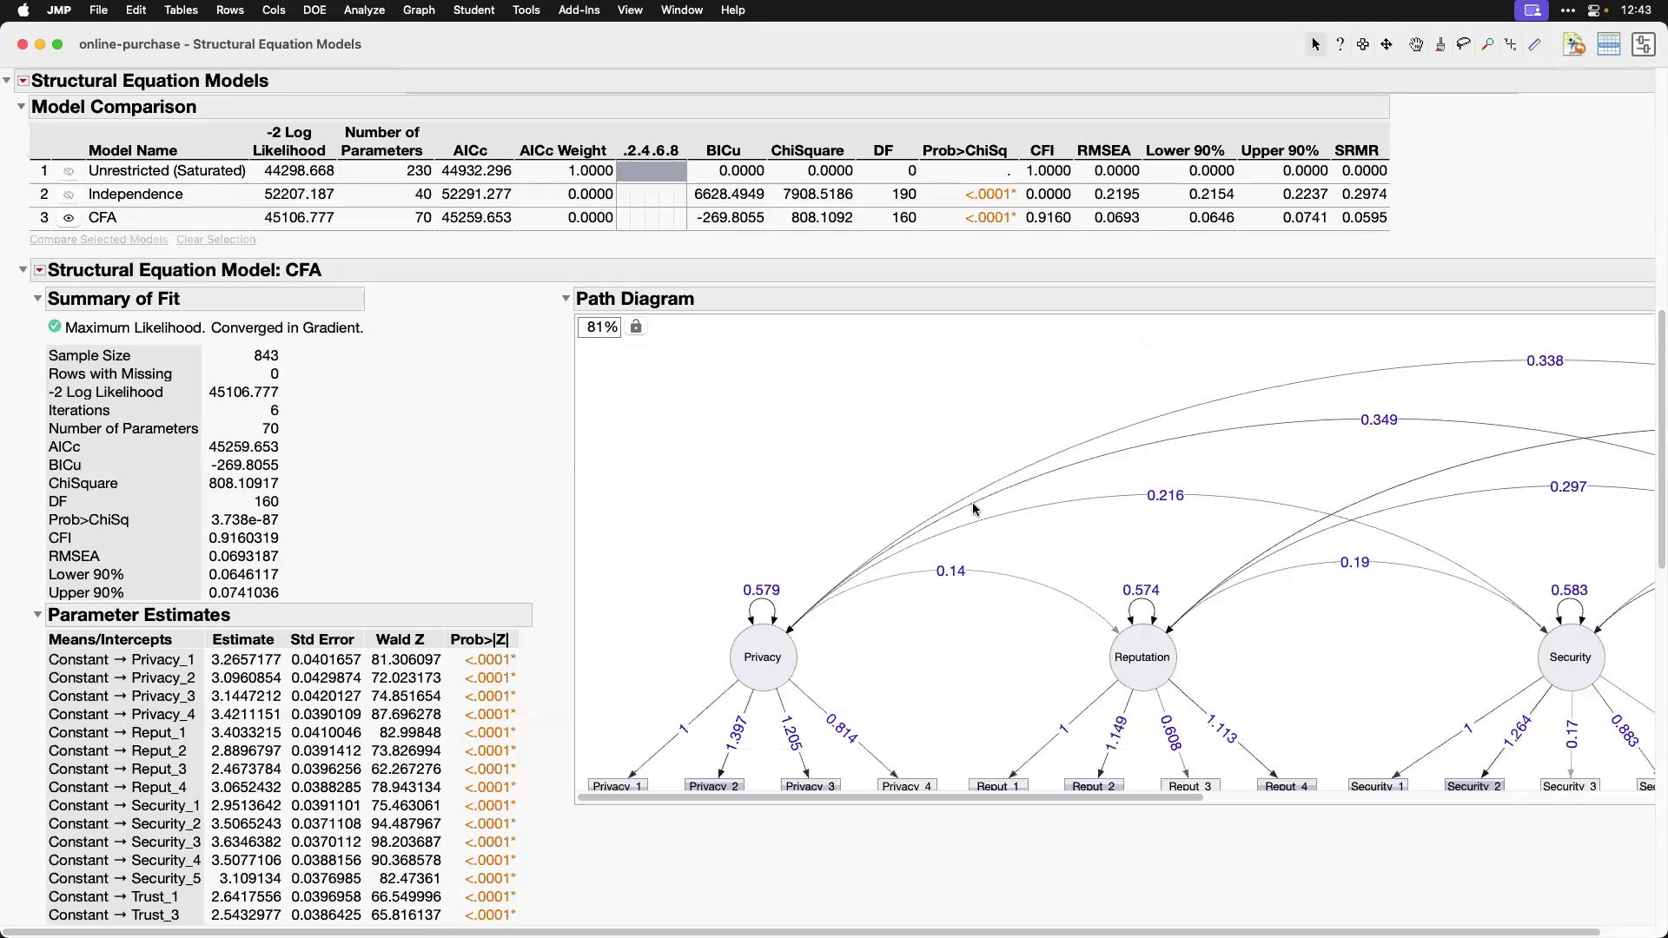
pyautogui.hscroll(10, 1239, 494)
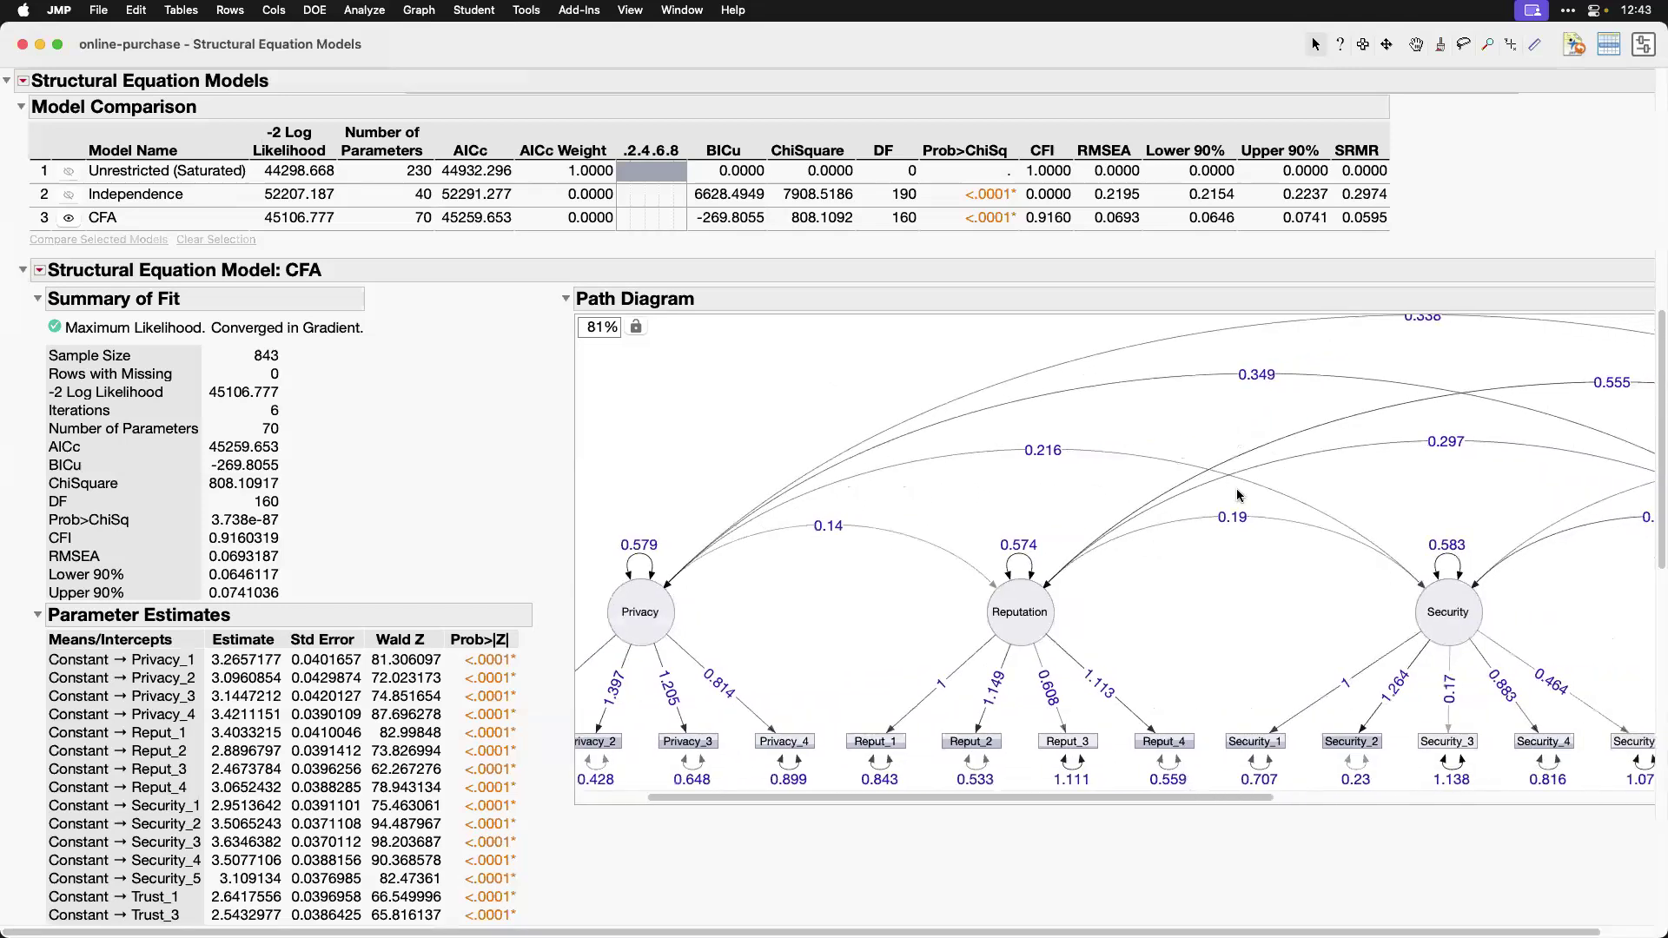
pyautogui.hscroll(-10, 1240, 494)
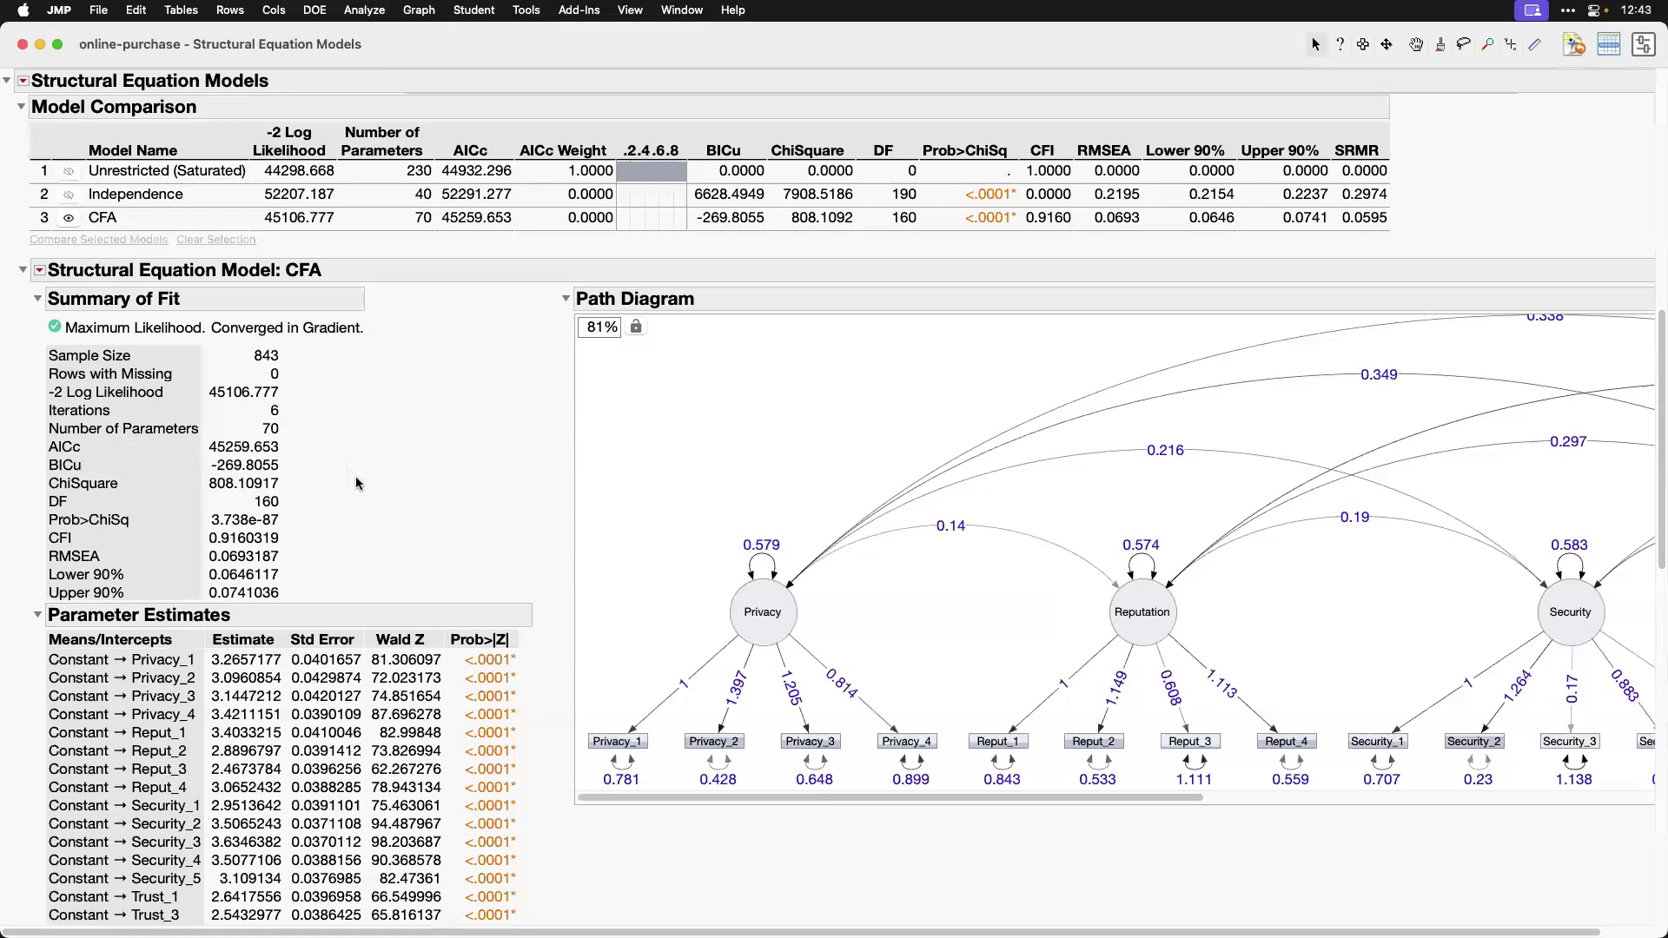
pyautogui.scroll(2, 488, 500)
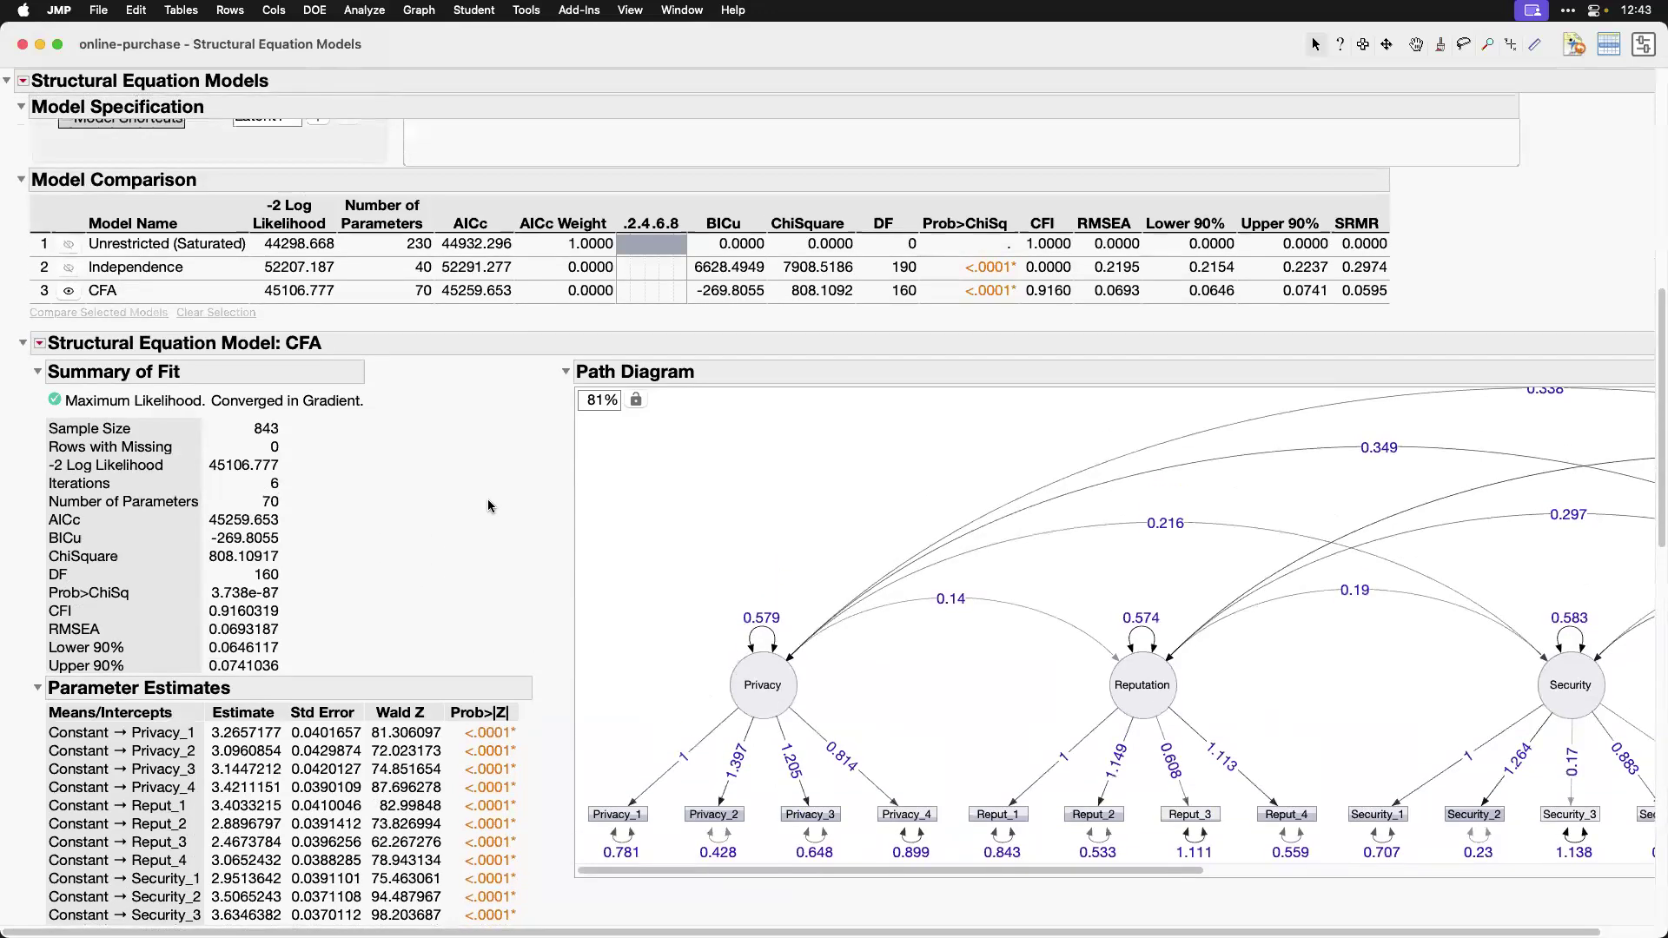
pyautogui.click(23, 342)
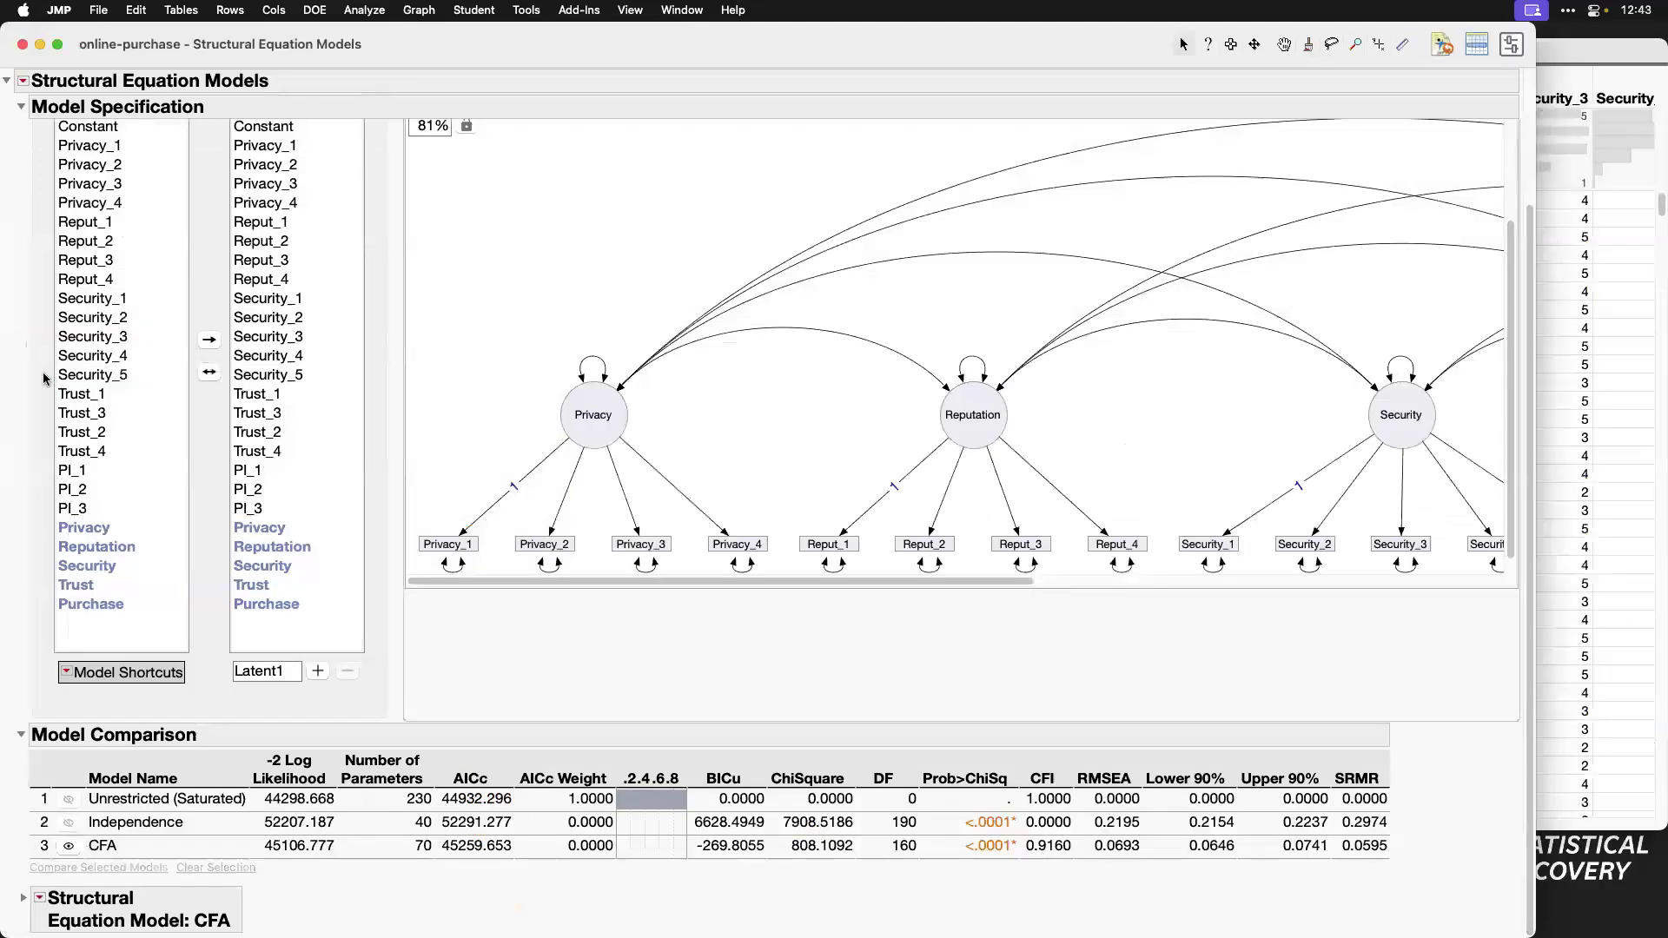
pyautogui.click(21, 108)
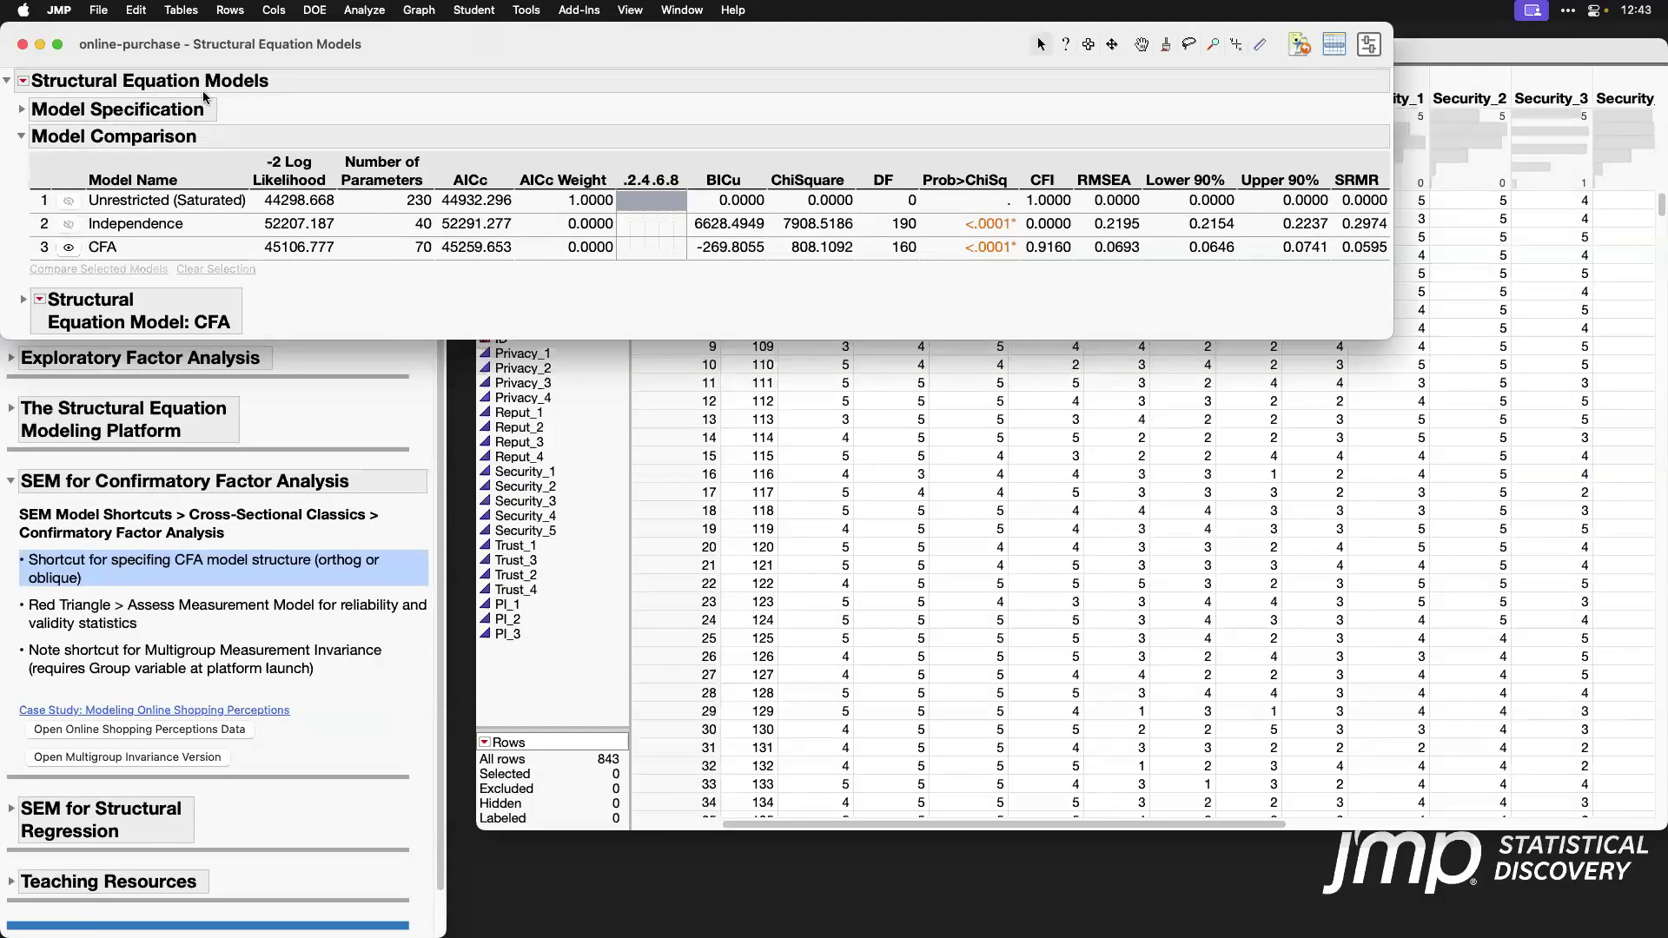
pyautogui.moveTo(471, 69); pyautogui.dragTo(655, 115)
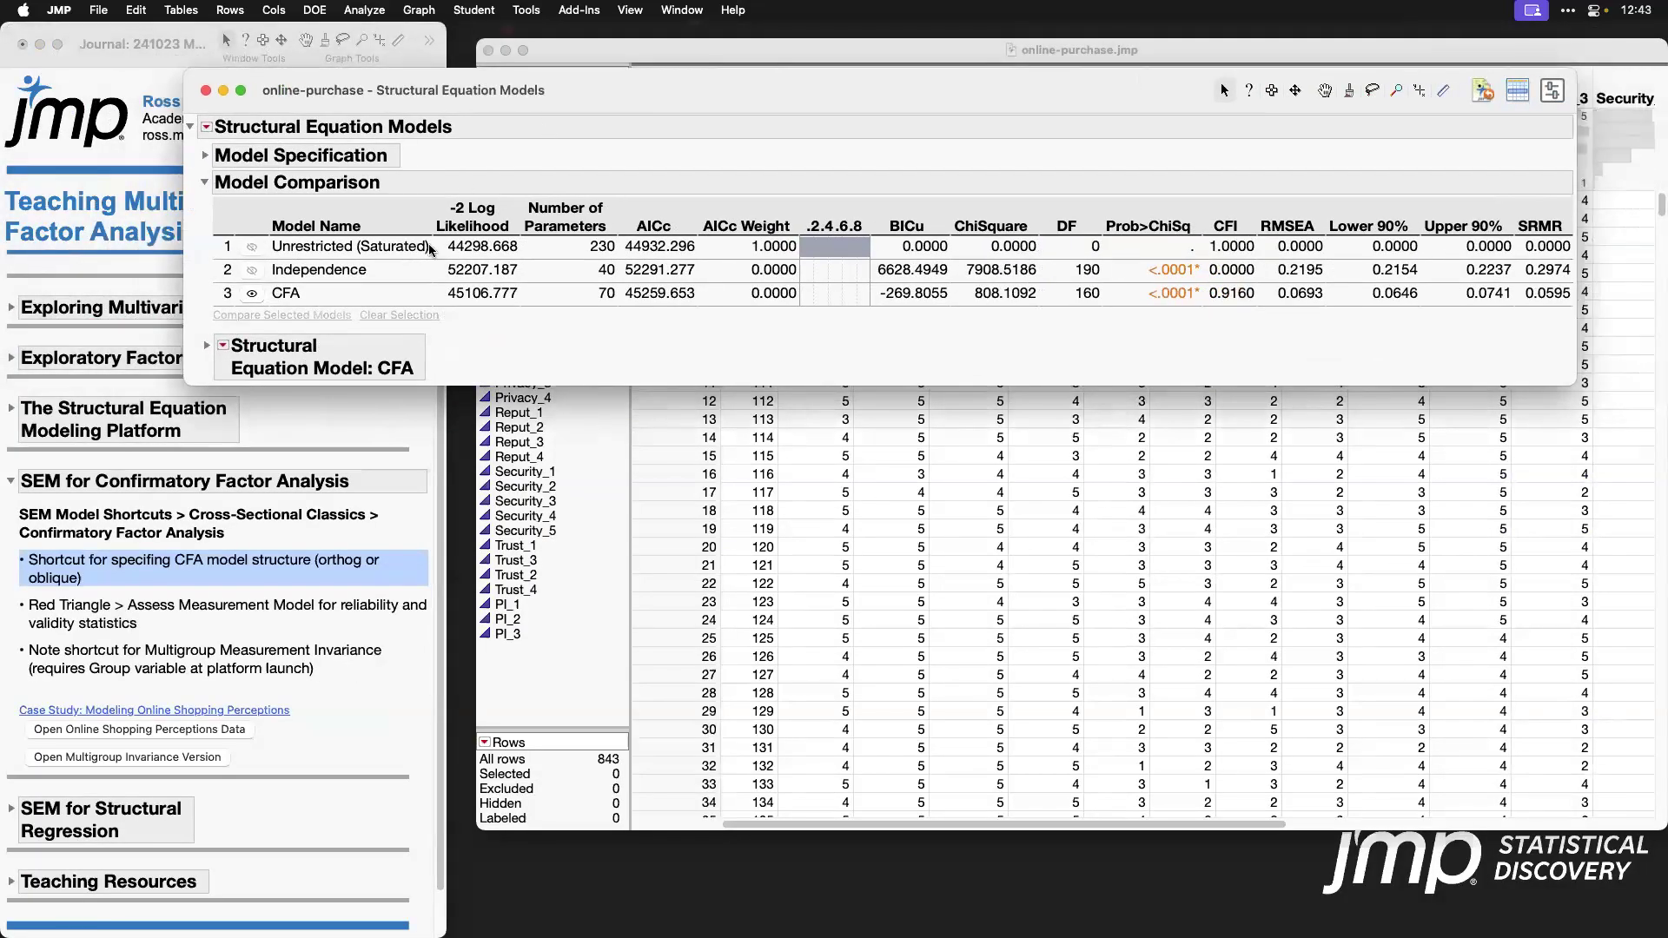
# Step: Compare the parameter counts and fit indices of the Unrestricted, Independence and CFA models in the Model Comparison table
pyautogui.click(534, 292)
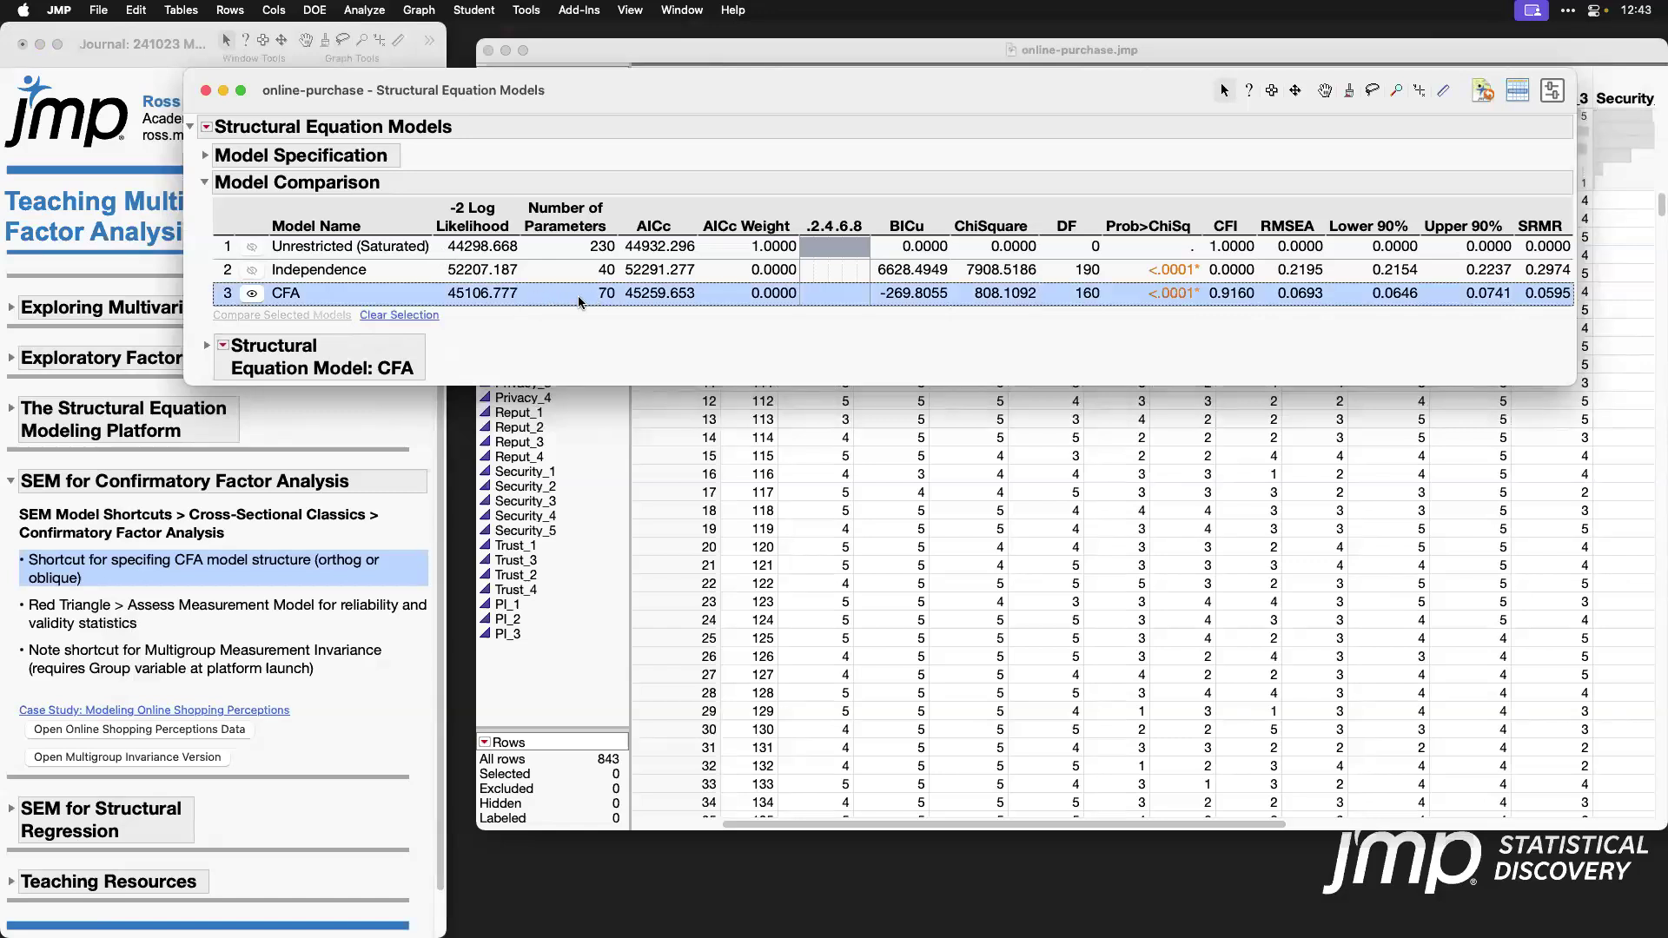
pyautogui.click(575, 253)
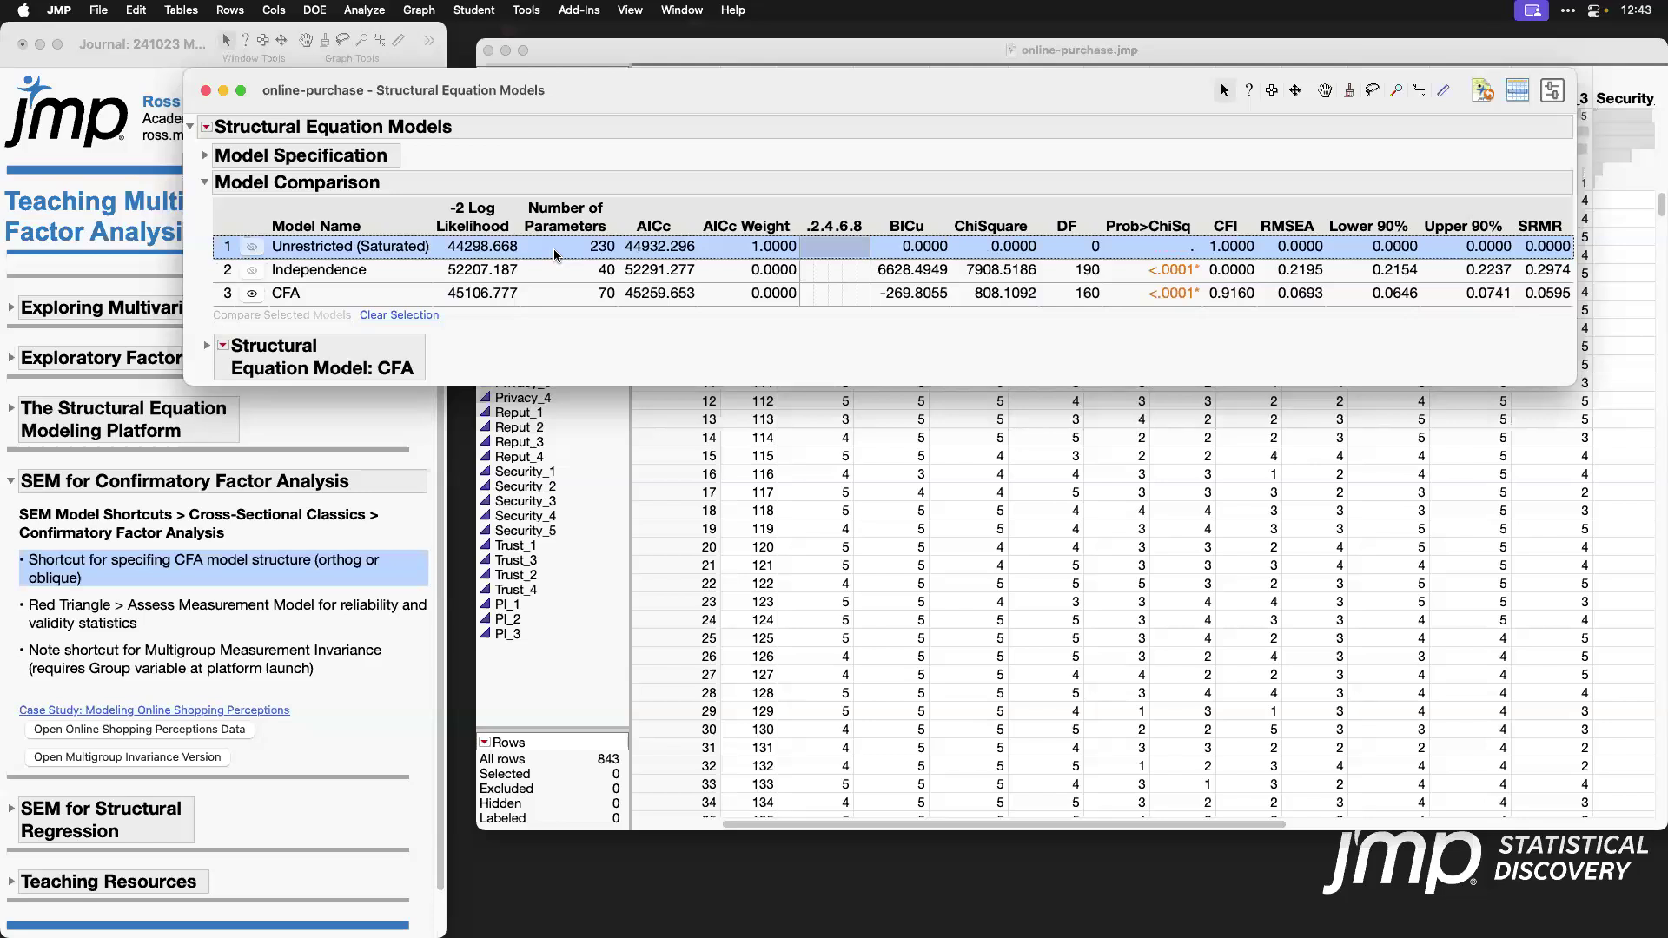
pyautogui.click(578, 278)
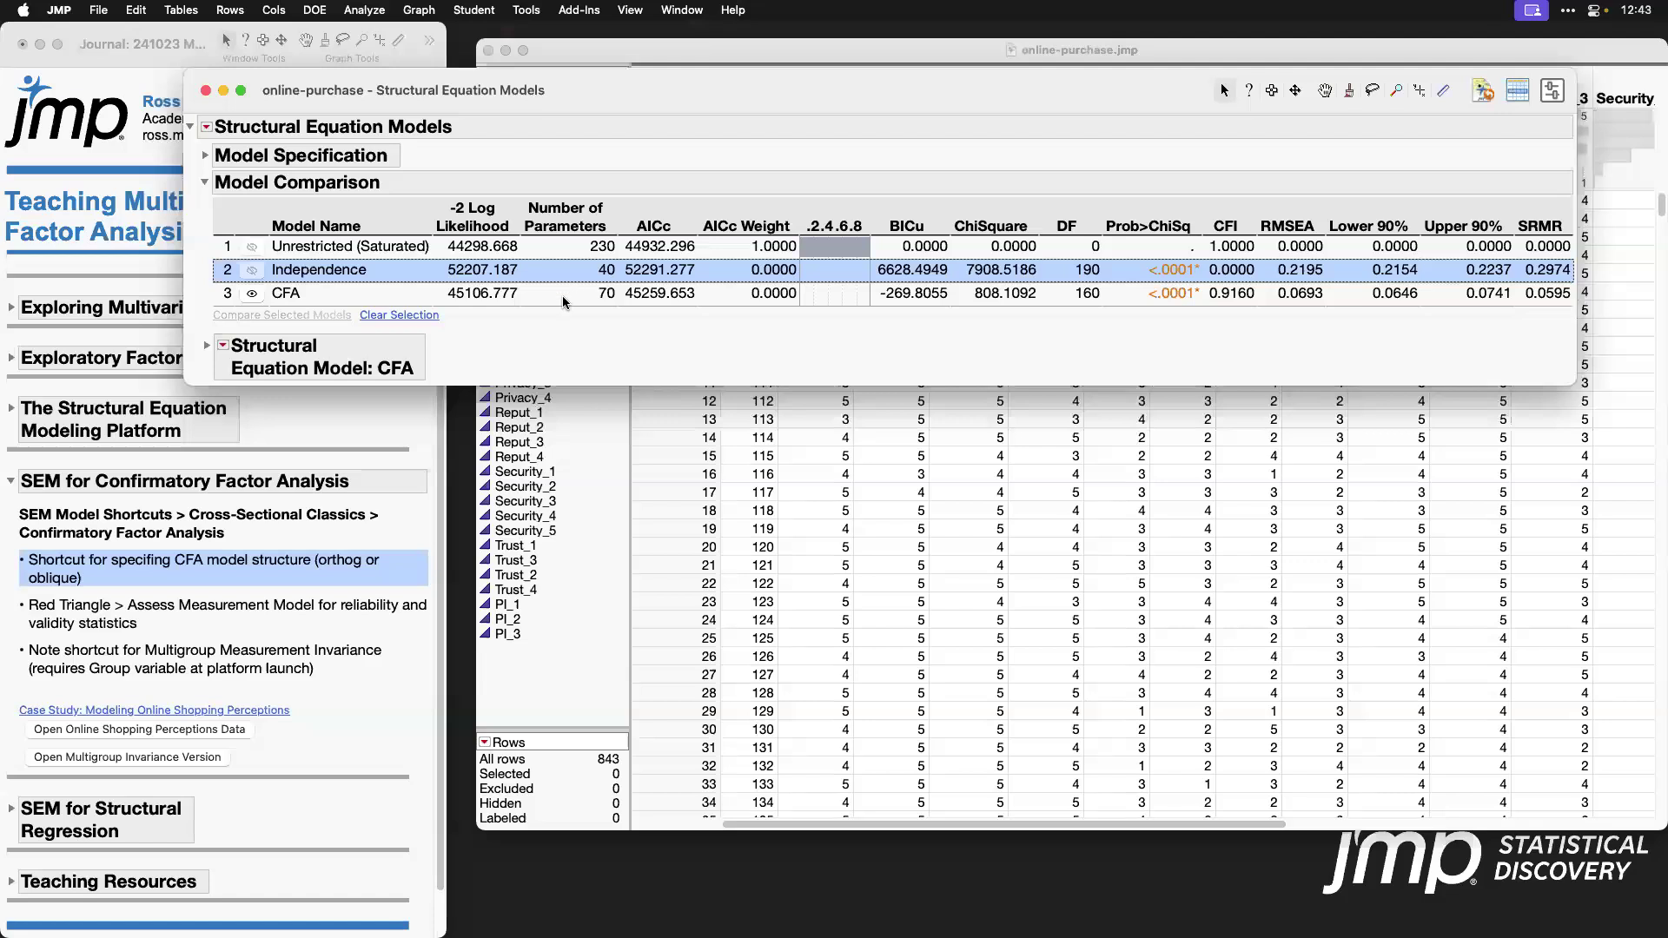
pyautogui.click(1222, 296)
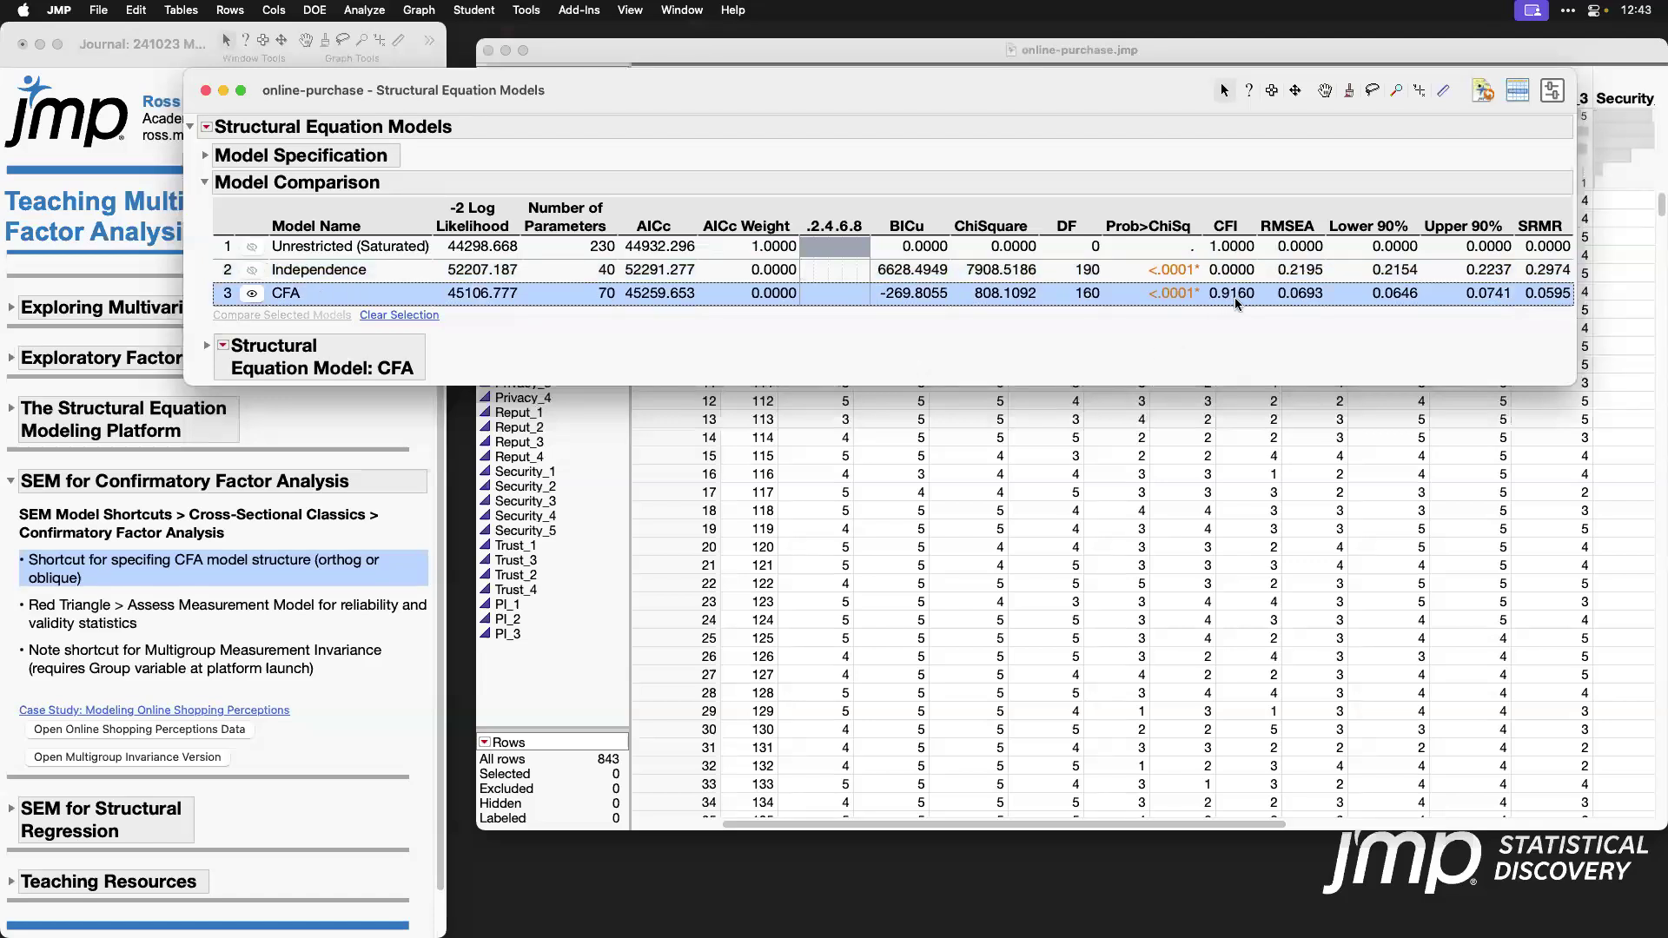
pyautogui.moveTo(1173, 319)
pyautogui.mouseDown()
pyautogui.moveTo(1204, 286)
pyautogui.moveTo(1138, 294)
pyautogui.moveTo(1179, 321)
pyautogui.mouseUp()
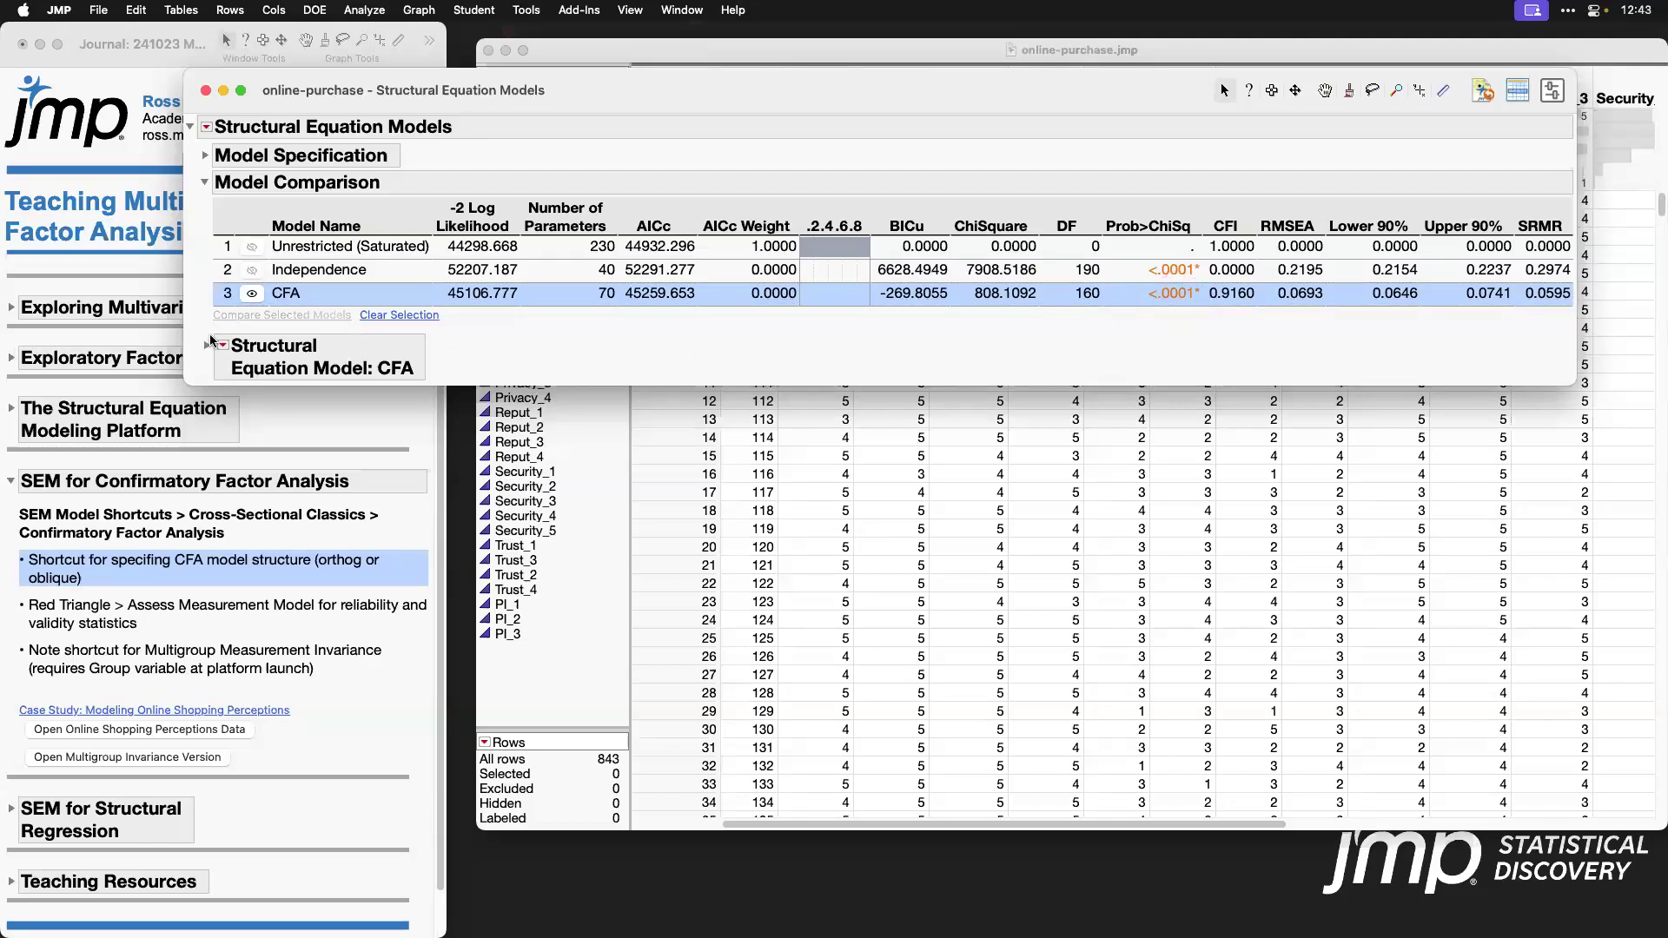
# Step: Expand the CFA model results and add the Assess Measurement Model report
pyautogui.click(209, 350)
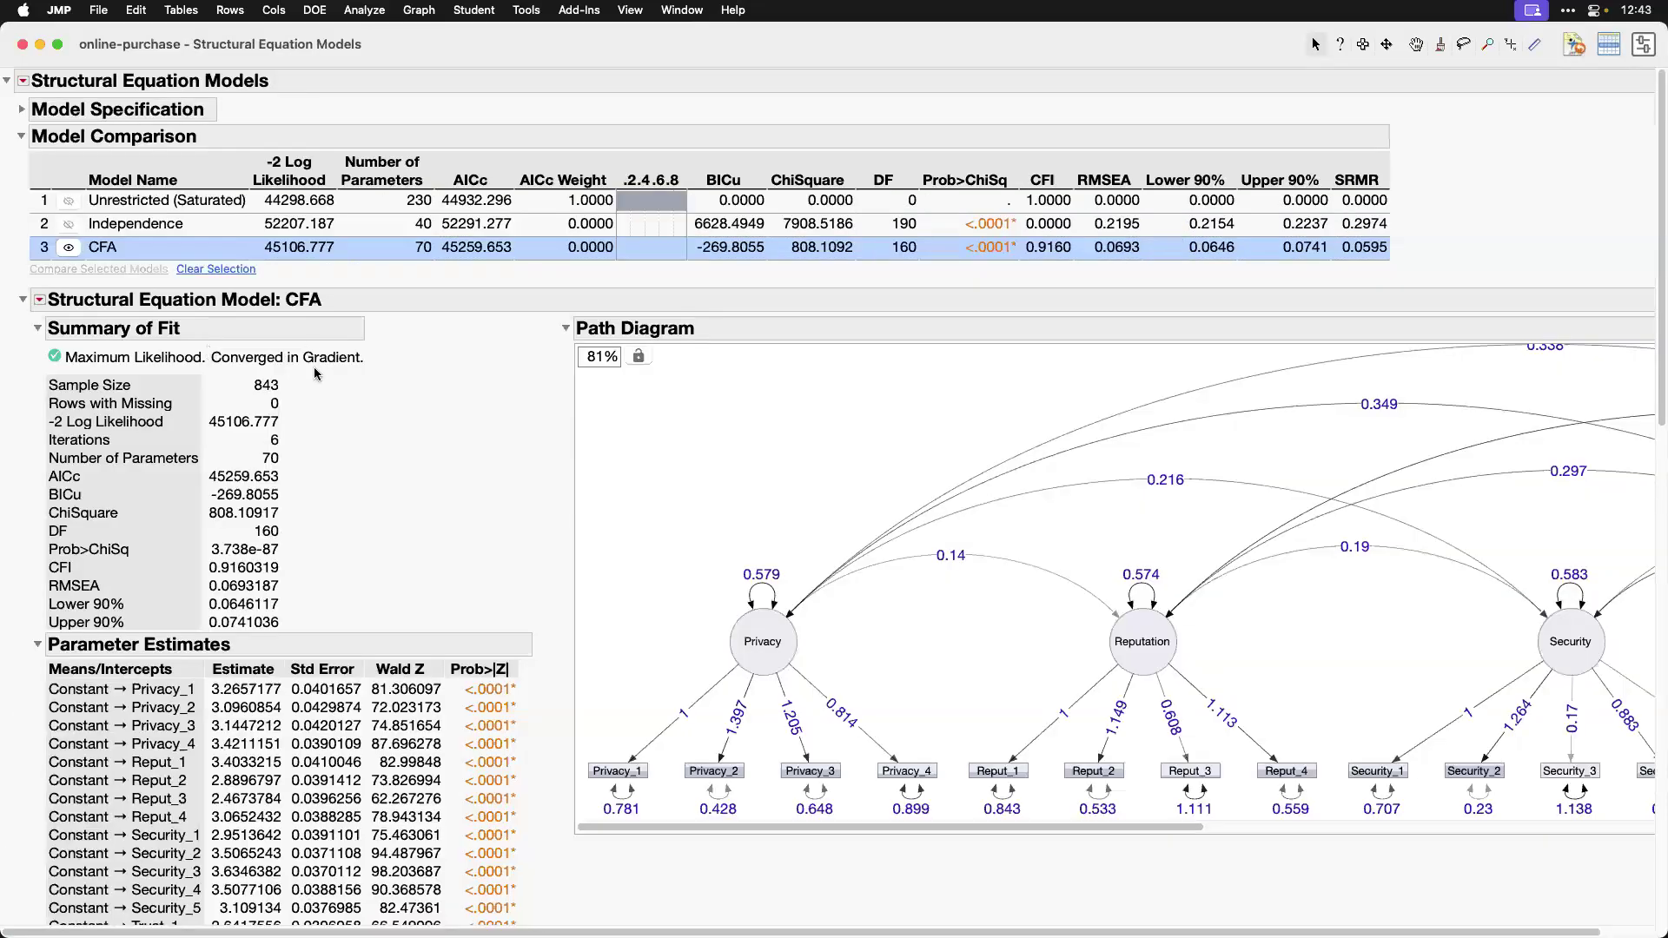
pyautogui.moveTo(44, 373); pyautogui.dragTo(290, 397)
pyautogui.click(40, 300)
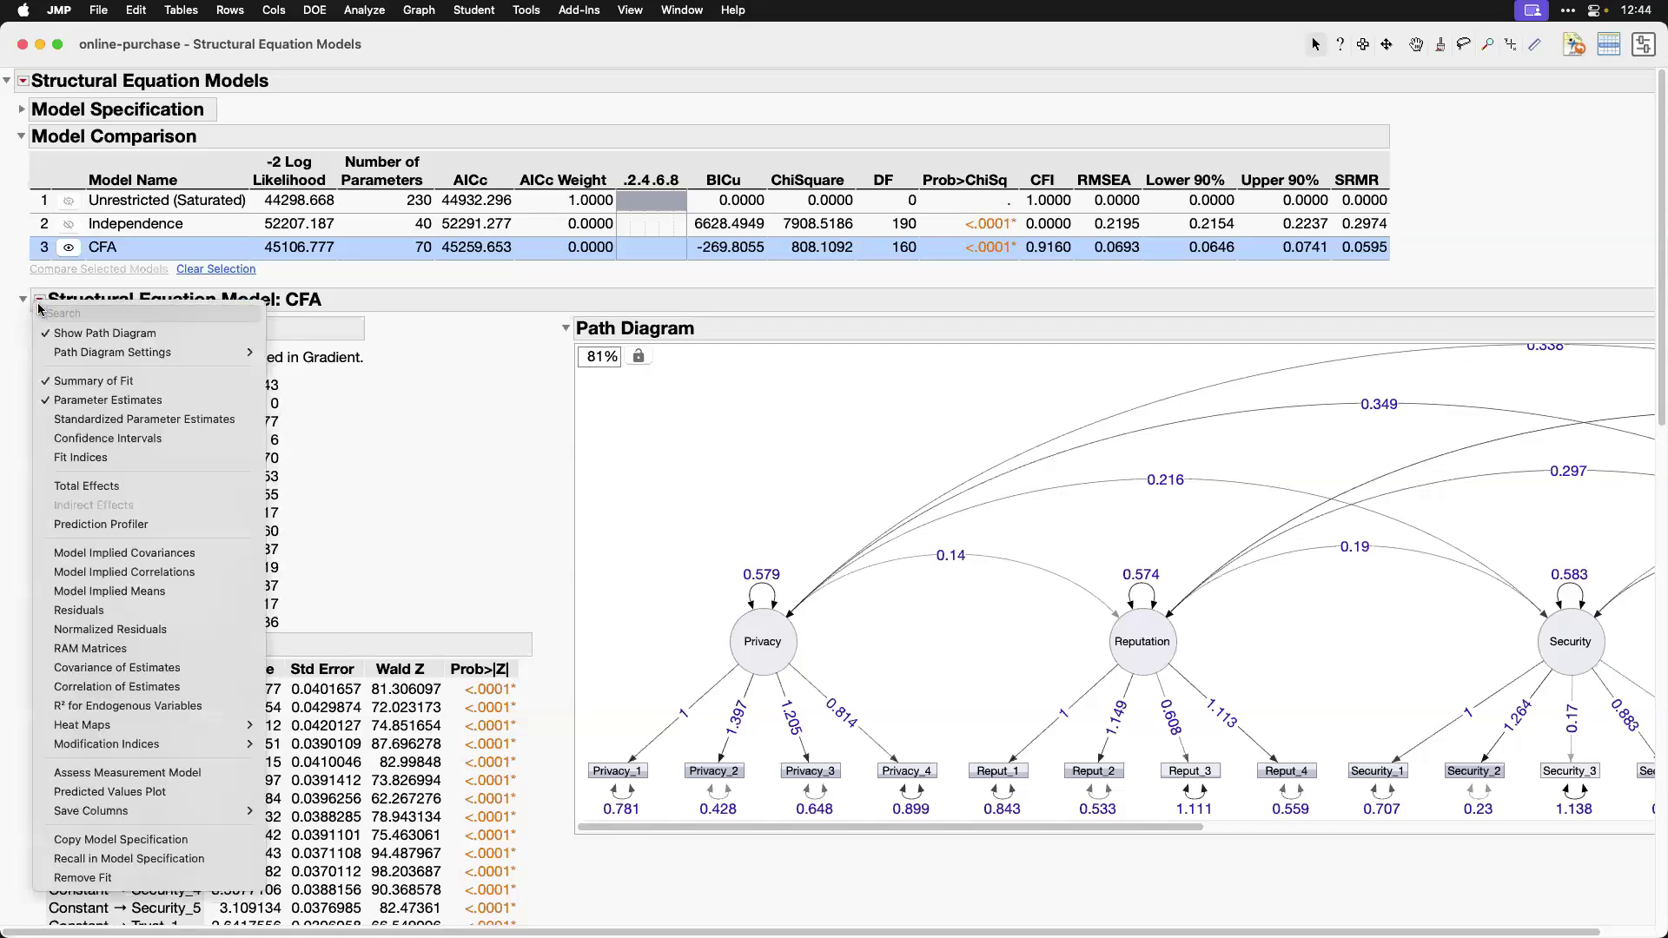
pyautogui.click(241, 773)
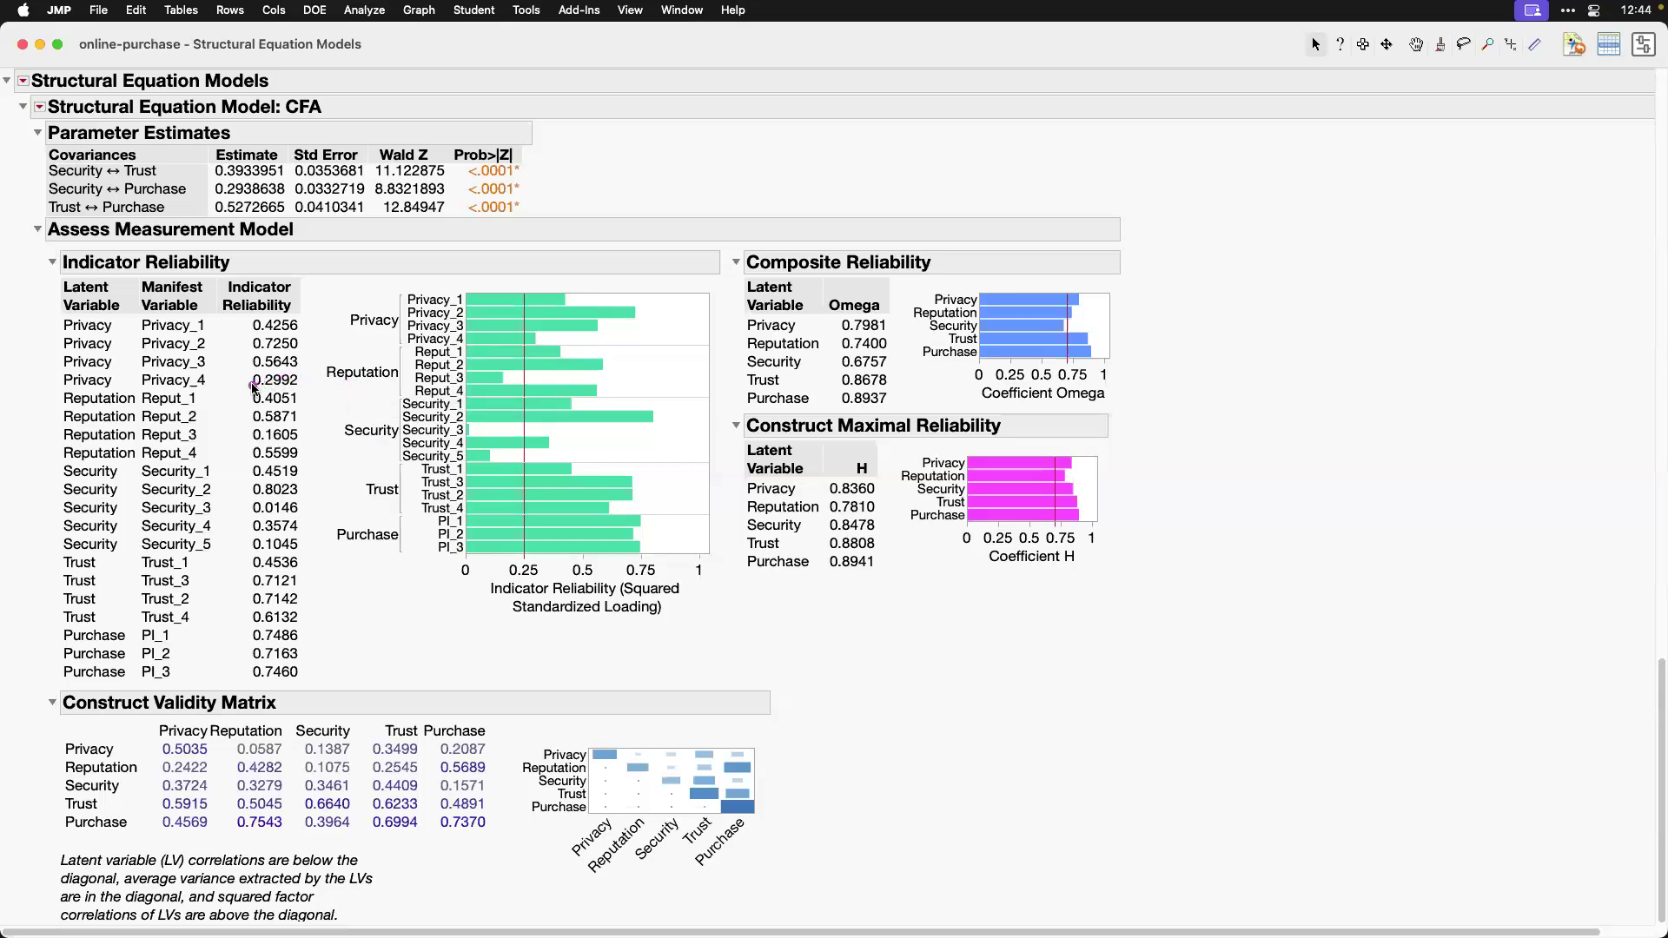
# Step: Examine the indicator reliabilities of Reput_3, Security_3 and Security_5 in the measurement model assessment
pyautogui.moveTo(257, 385); pyautogui.dragTo(407, 381)
pyautogui.moveTo(271, 433); pyautogui.dragTo(386, 430)
pyautogui.moveTo(287, 462); pyautogui.dragTo(398, 459)
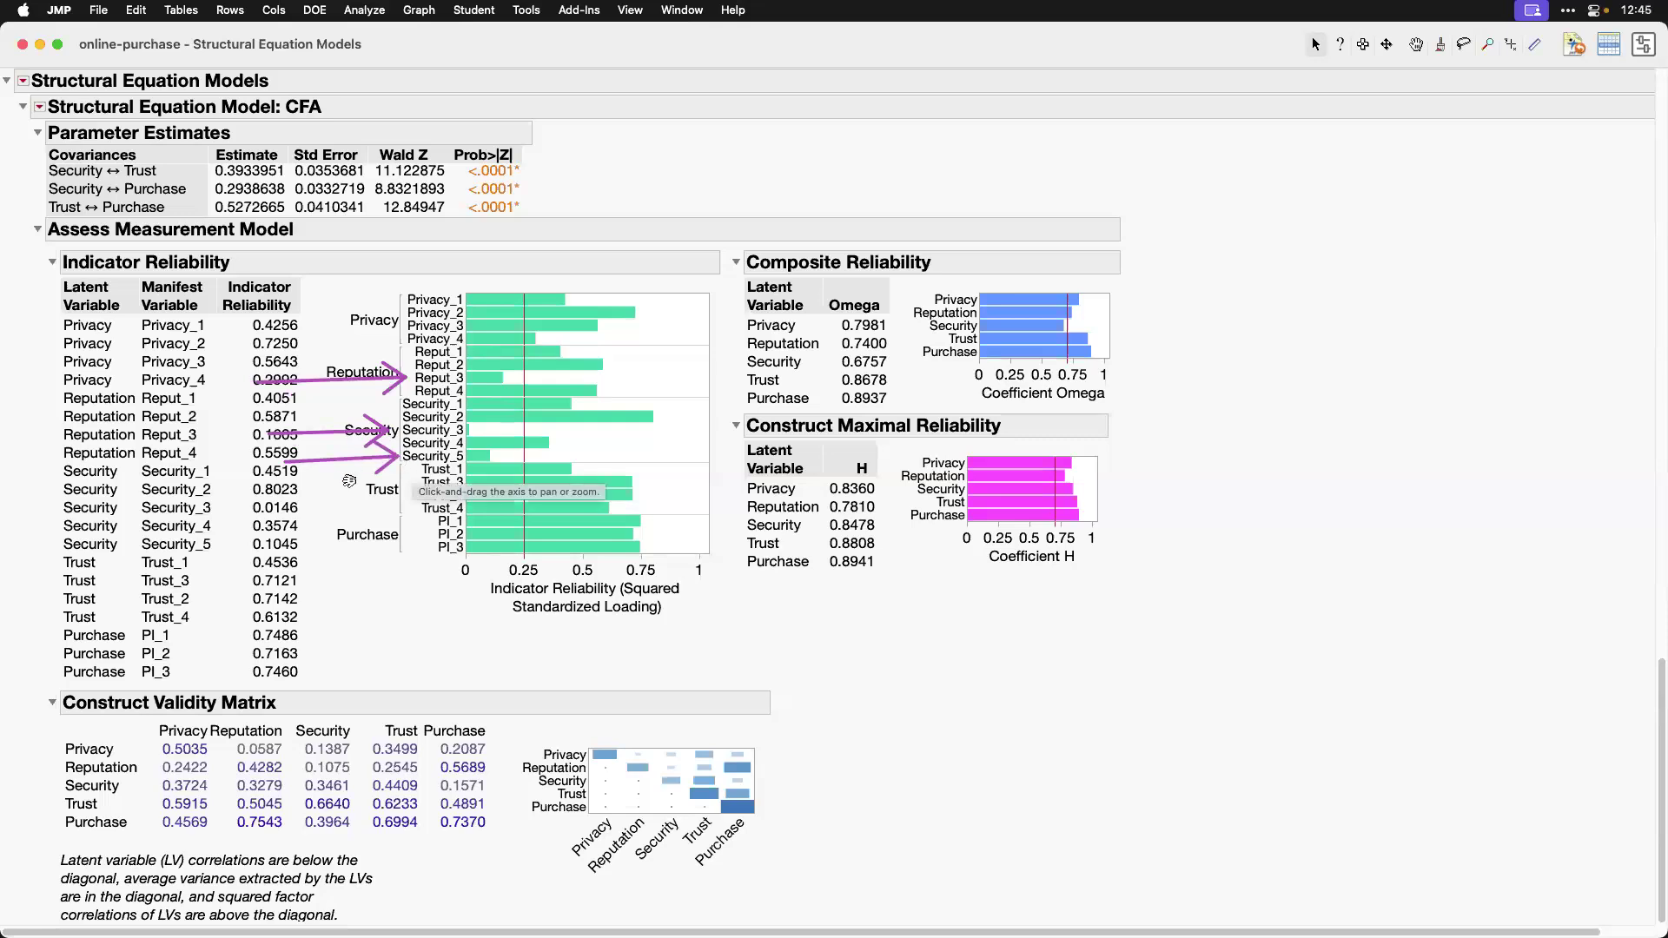
pyautogui.press('Escape')
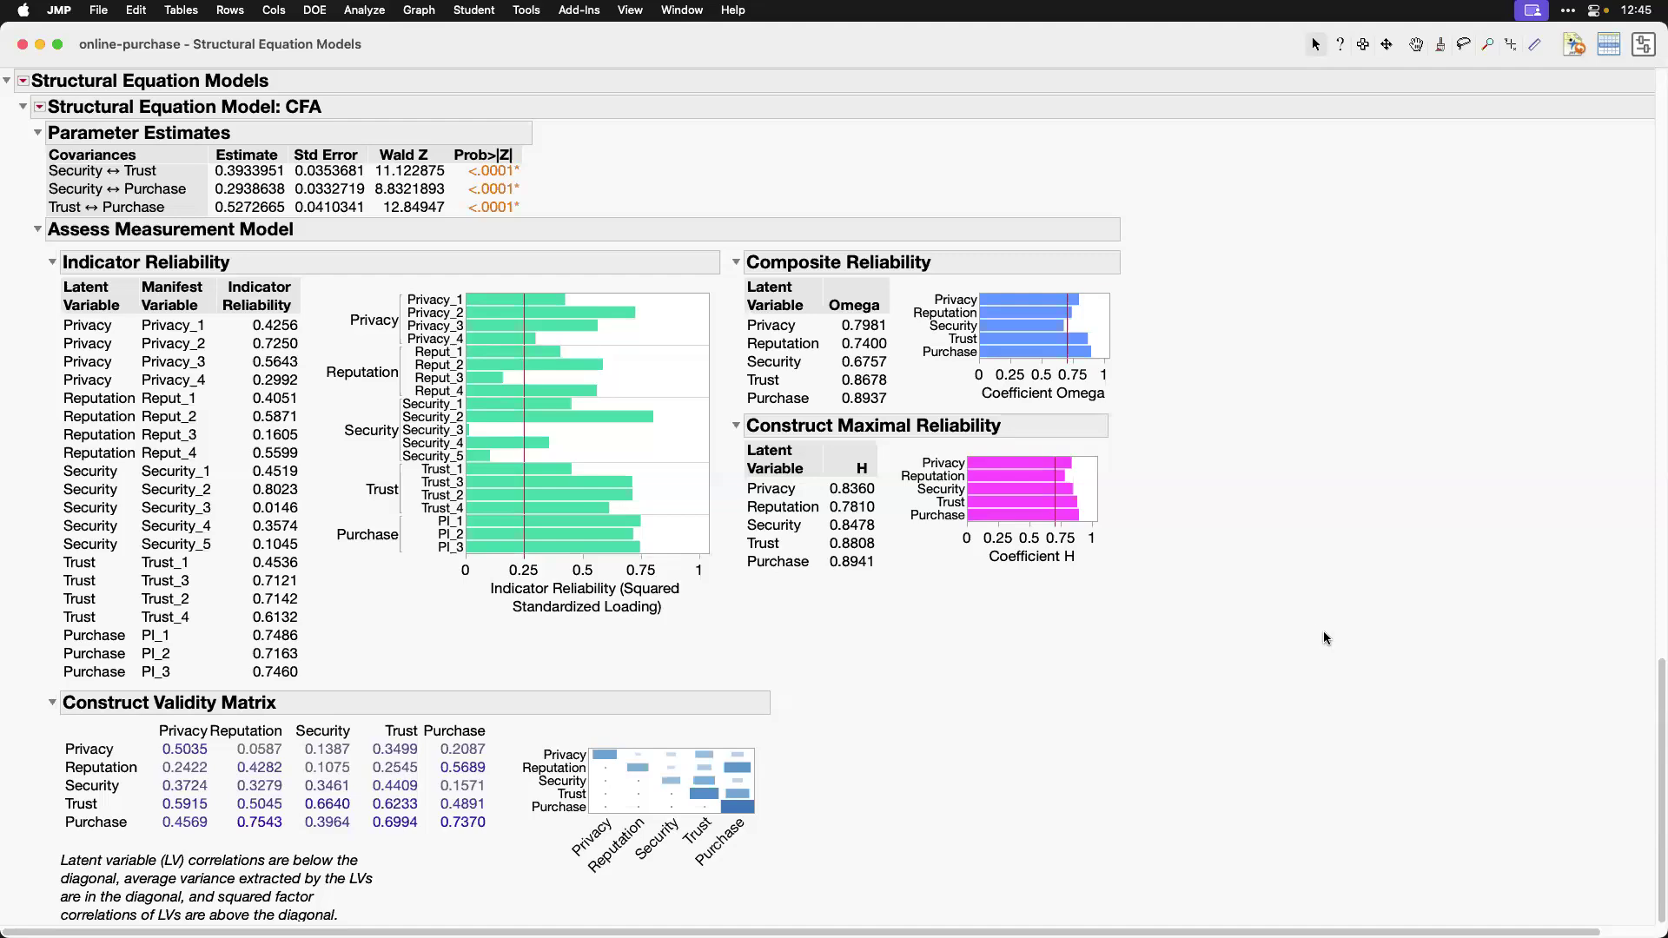
# Step: Show standardized estimates on the CFA path diagram
pyautogui.scroll(10, 1325, 639)
pyautogui.scroll(10, 1327, 639)
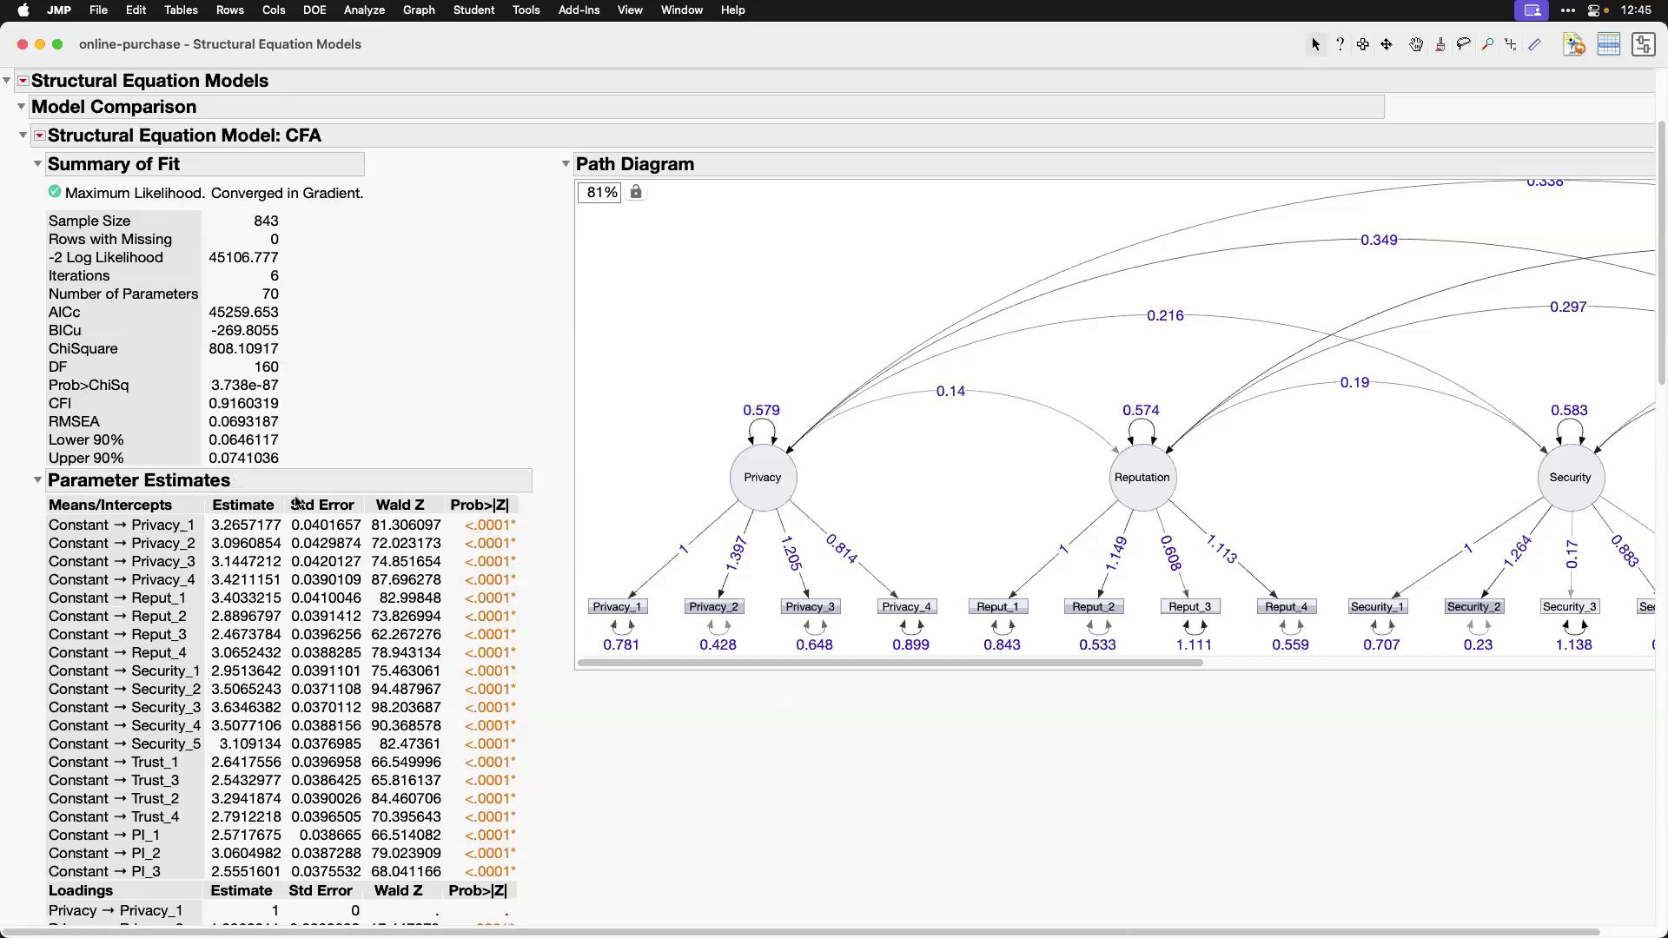
pyautogui.rightClick(831, 269)
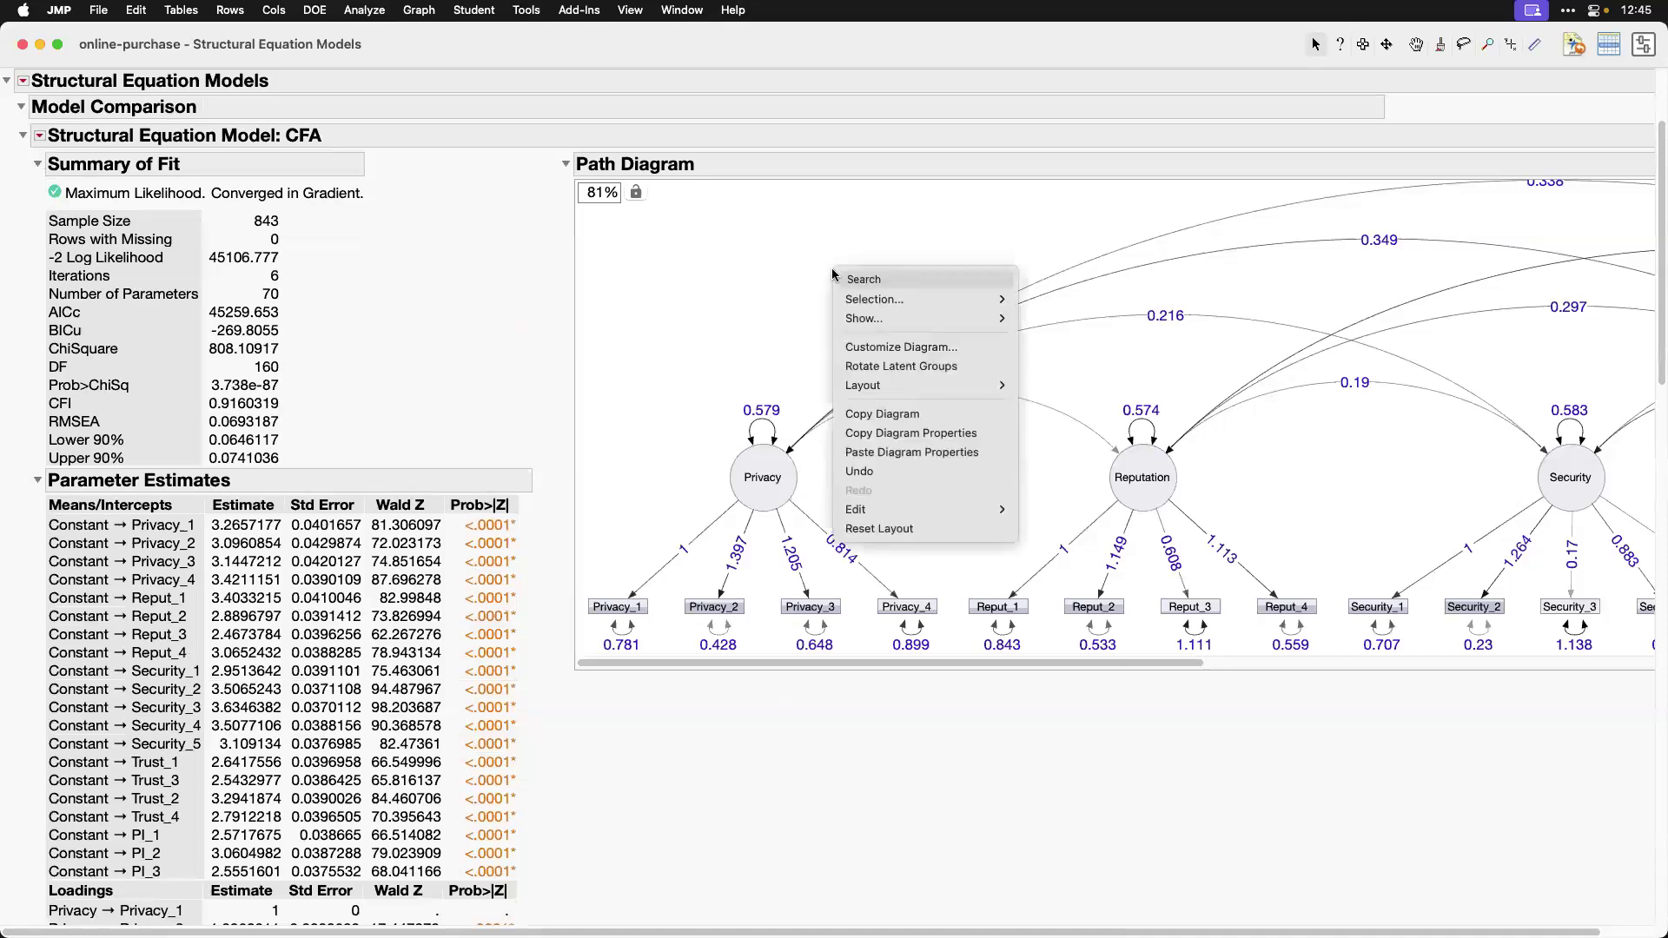
pyautogui.moveTo(911, 319)
pyautogui.moveTo(1143, 325)
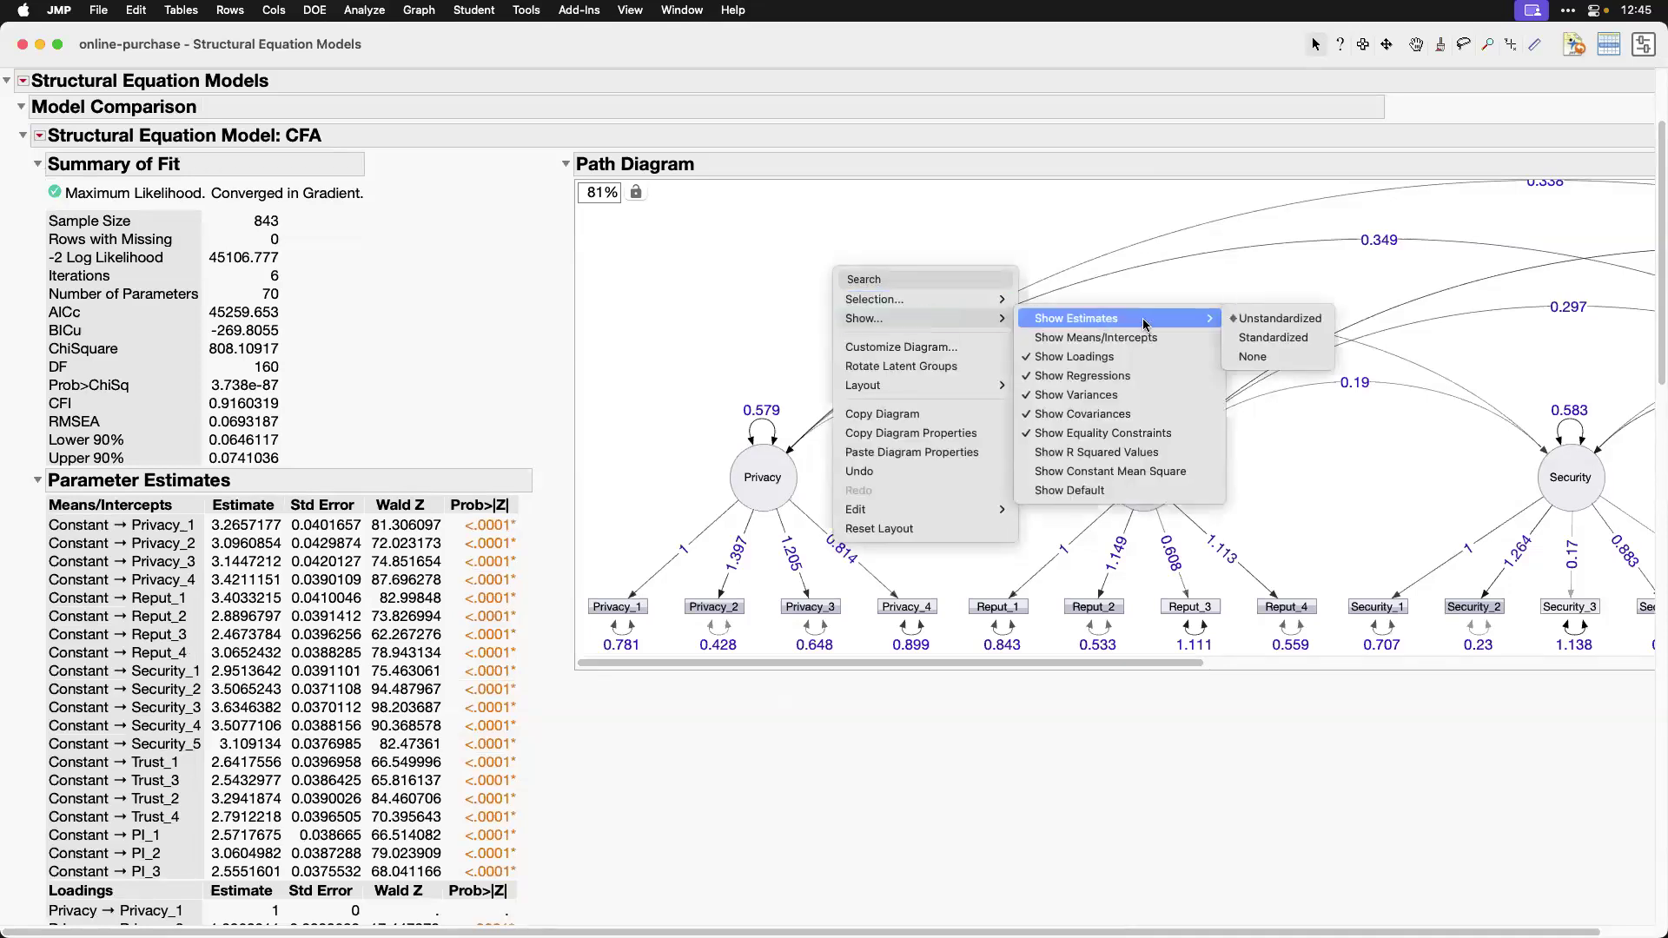
pyautogui.click(1274, 339)
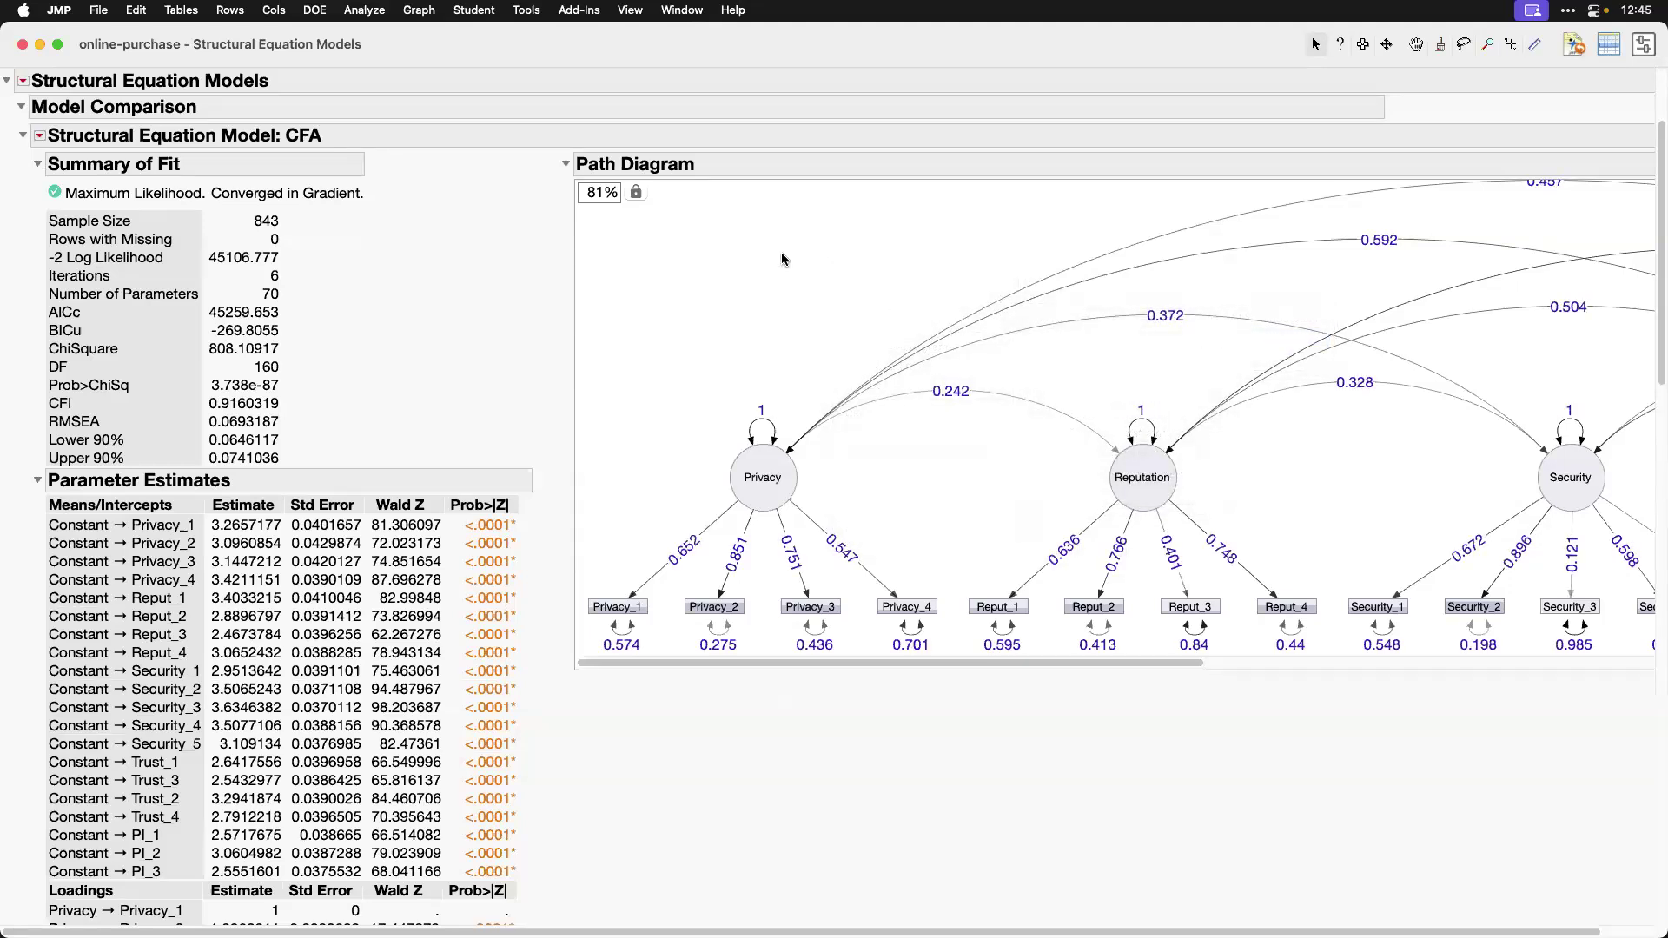
# Step: Open the Structural Equation Models launch dialog to view the Standardize Latent Variables option, and cancel the dialog
pyautogui.click(374, 12)
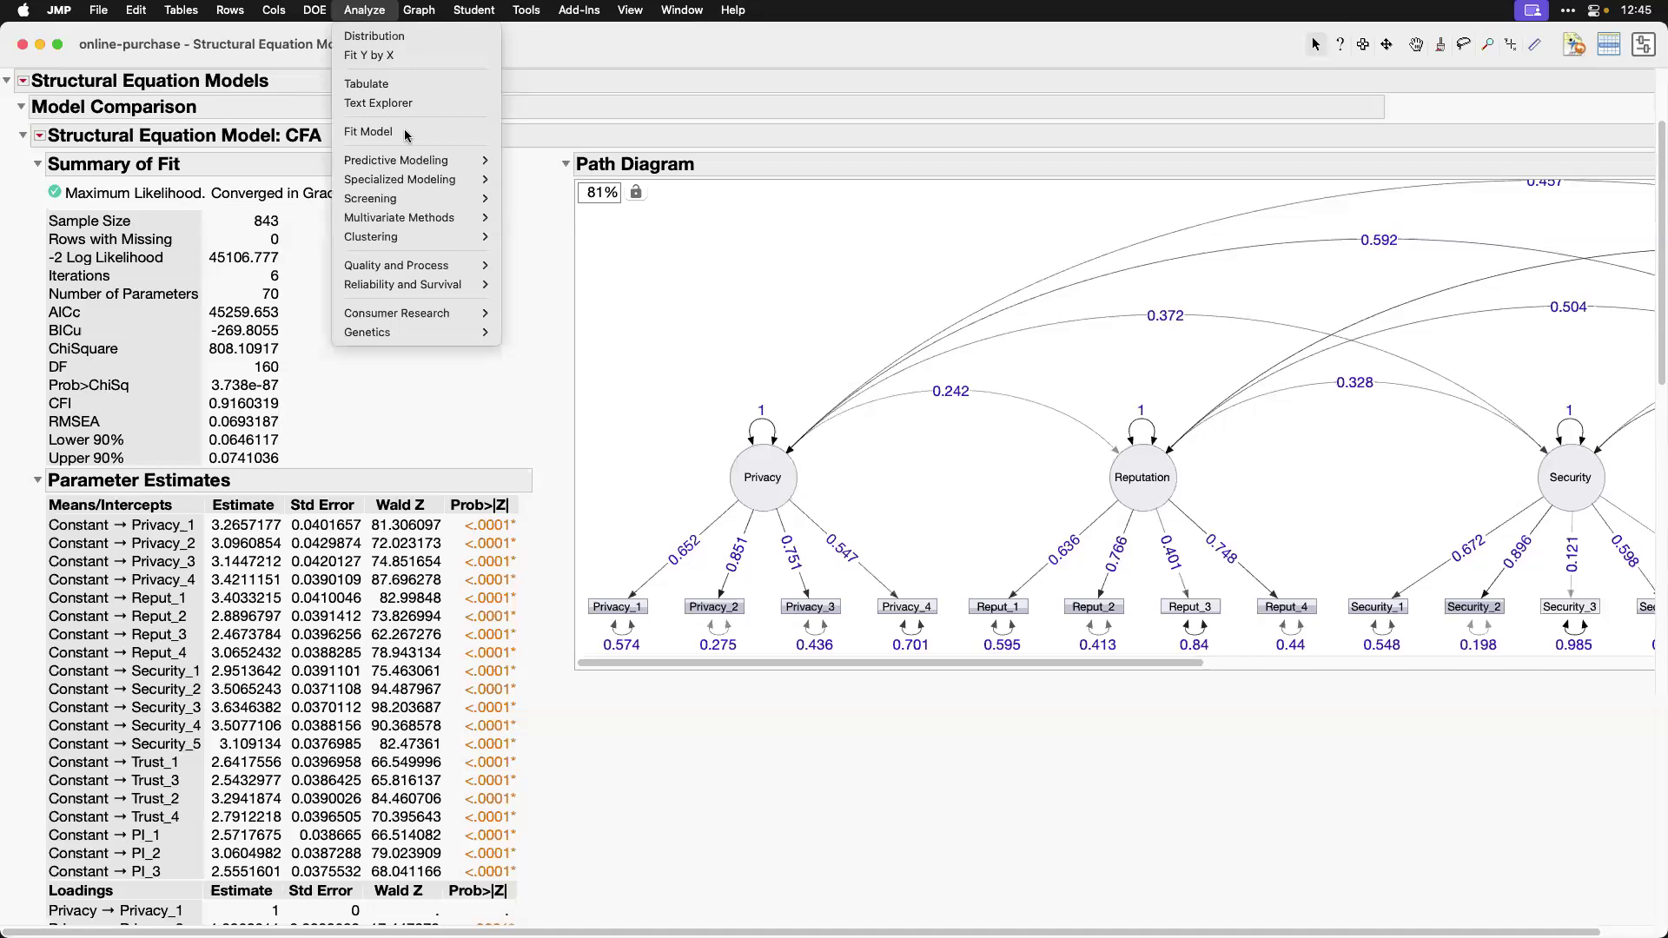
pyautogui.moveTo(448, 221)
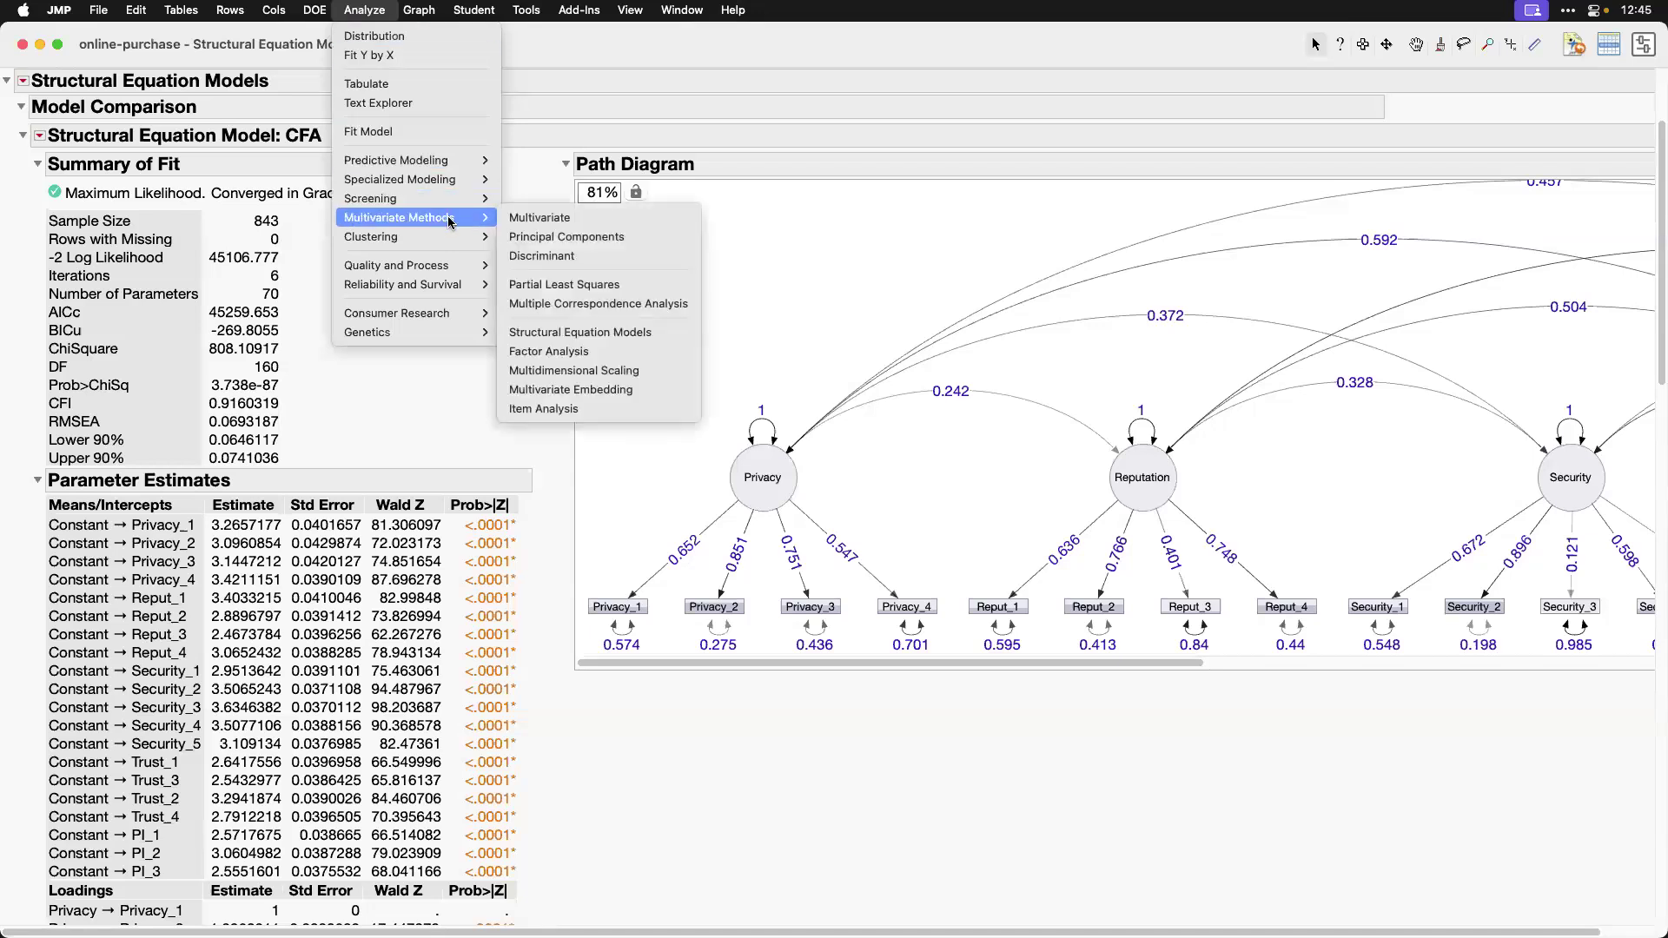
pyautogui.click(619, 334)
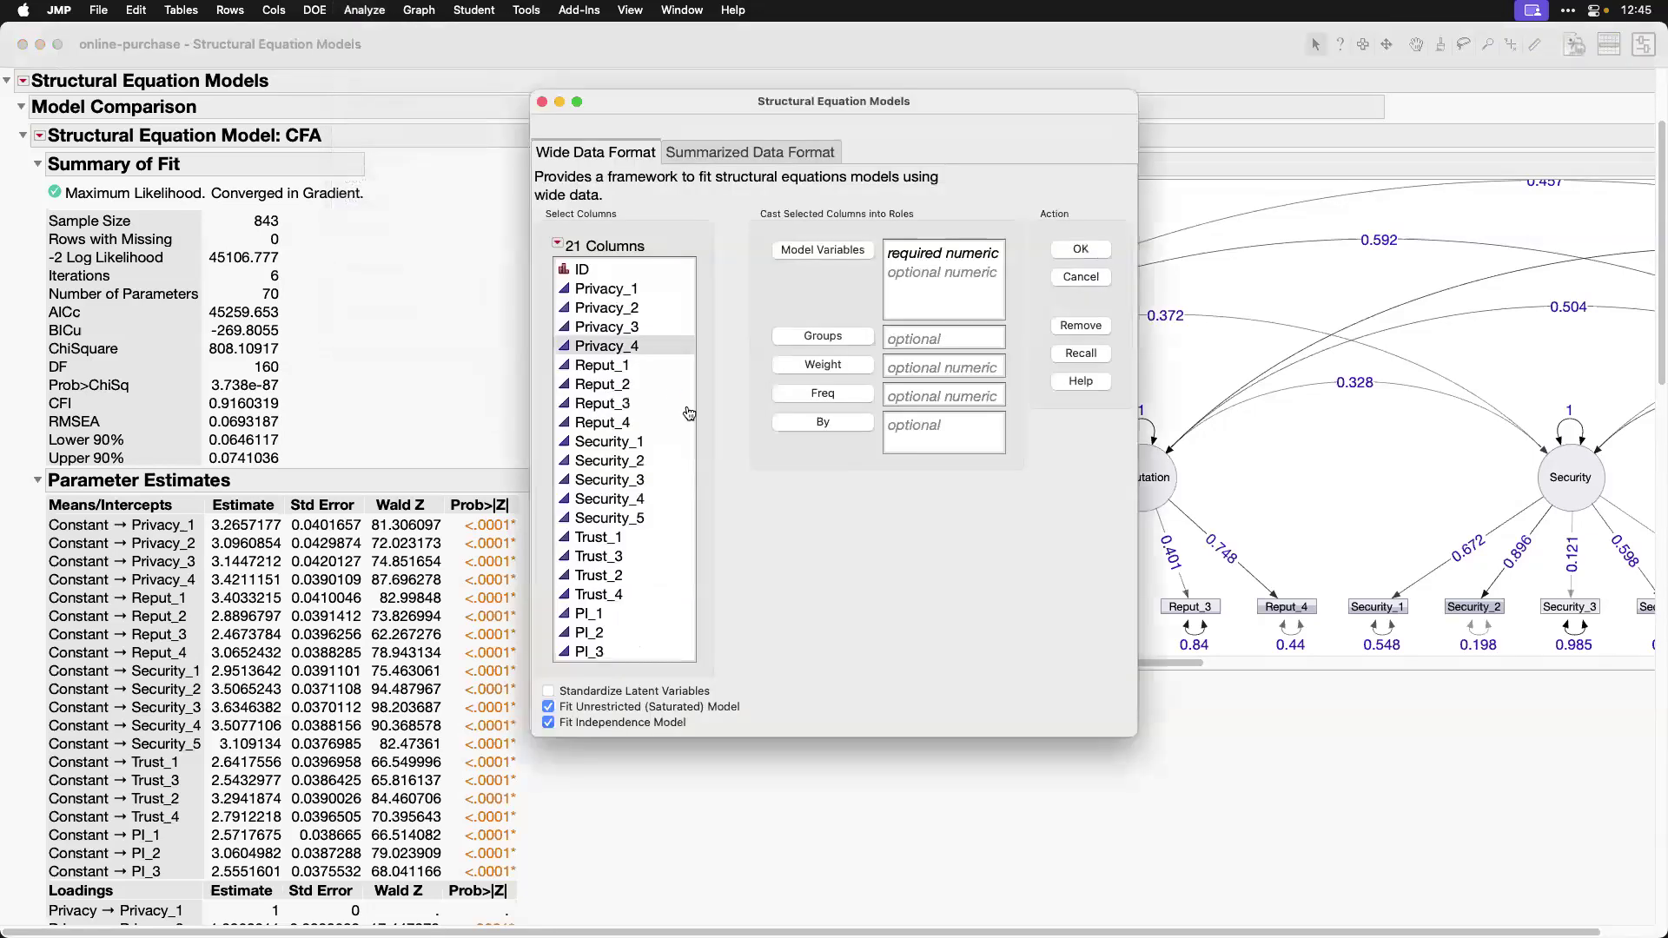
pyautogui.moveTo(540, 681); pyautogui.dragTo(710, 698)
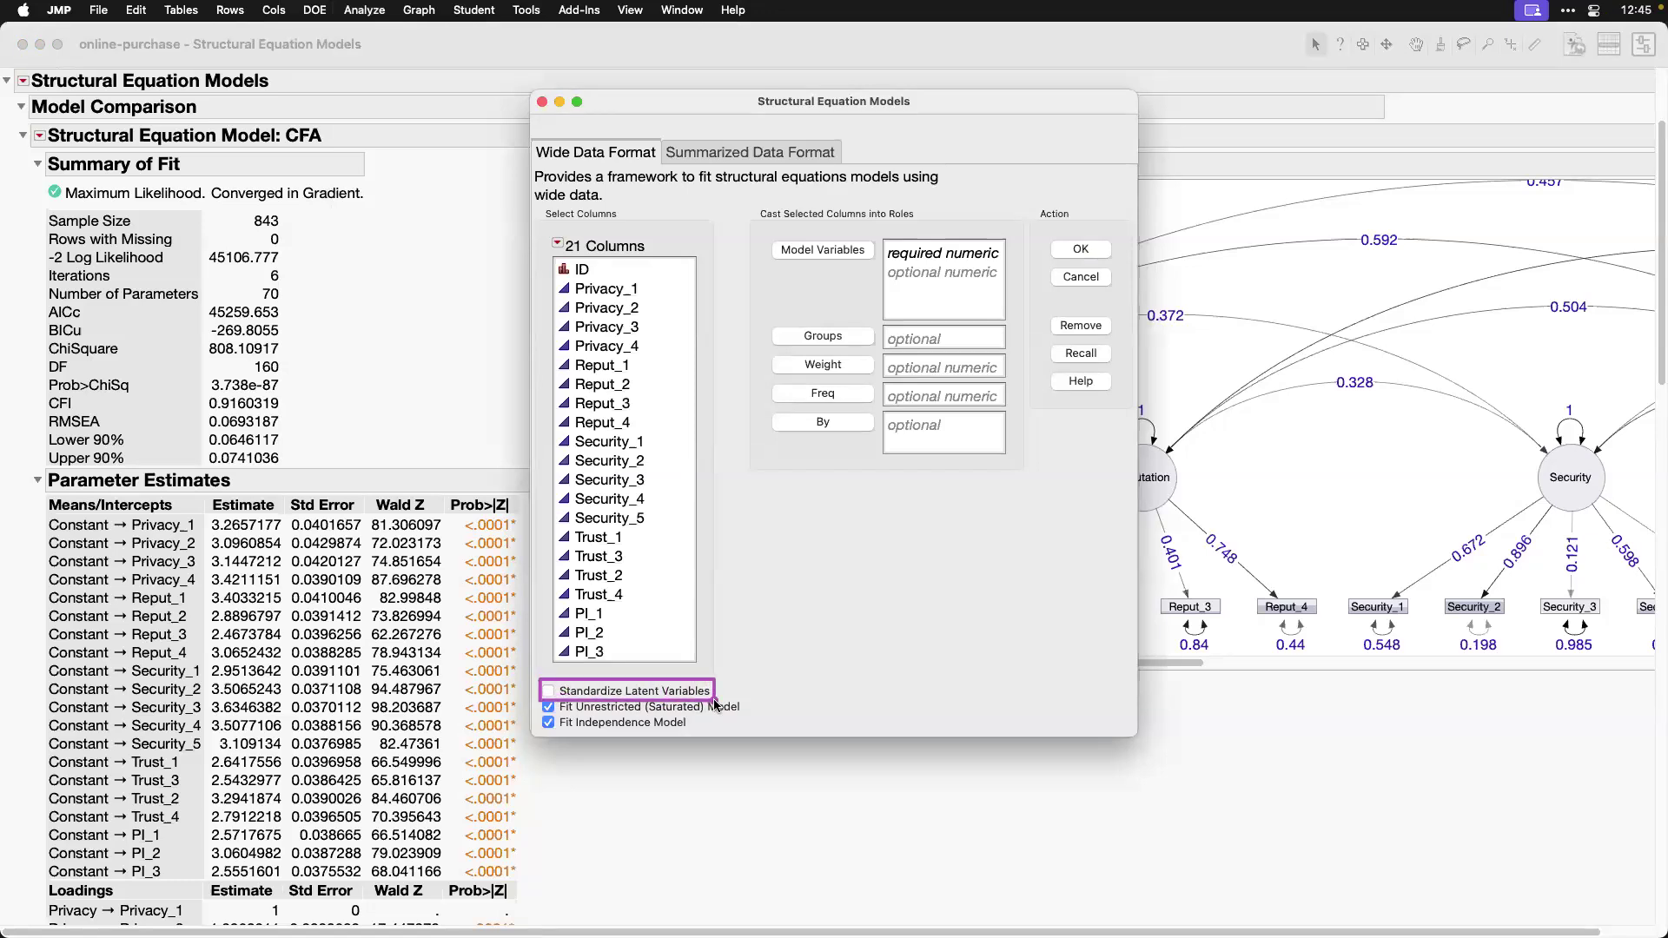
pyautogui.click(1098, 278)
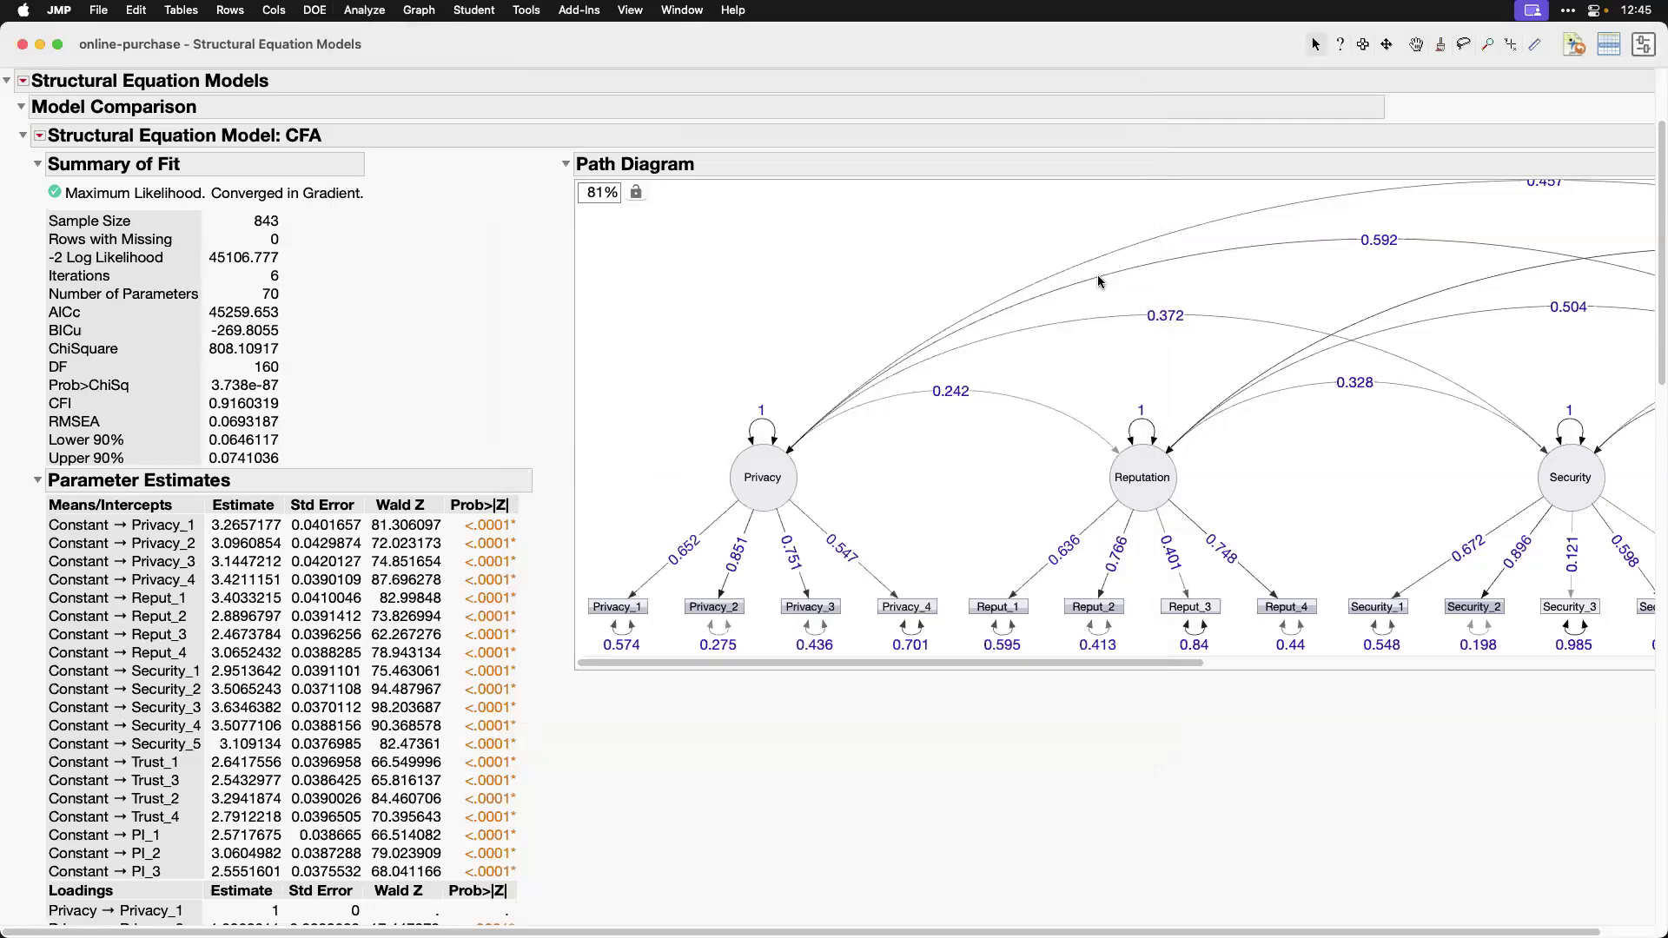
# Step: Calculate .652^2 in Spotlight to square the standardized loading of Privacy_1, and dismiss the search
pyautogui.scroll(-1, 718, 735)
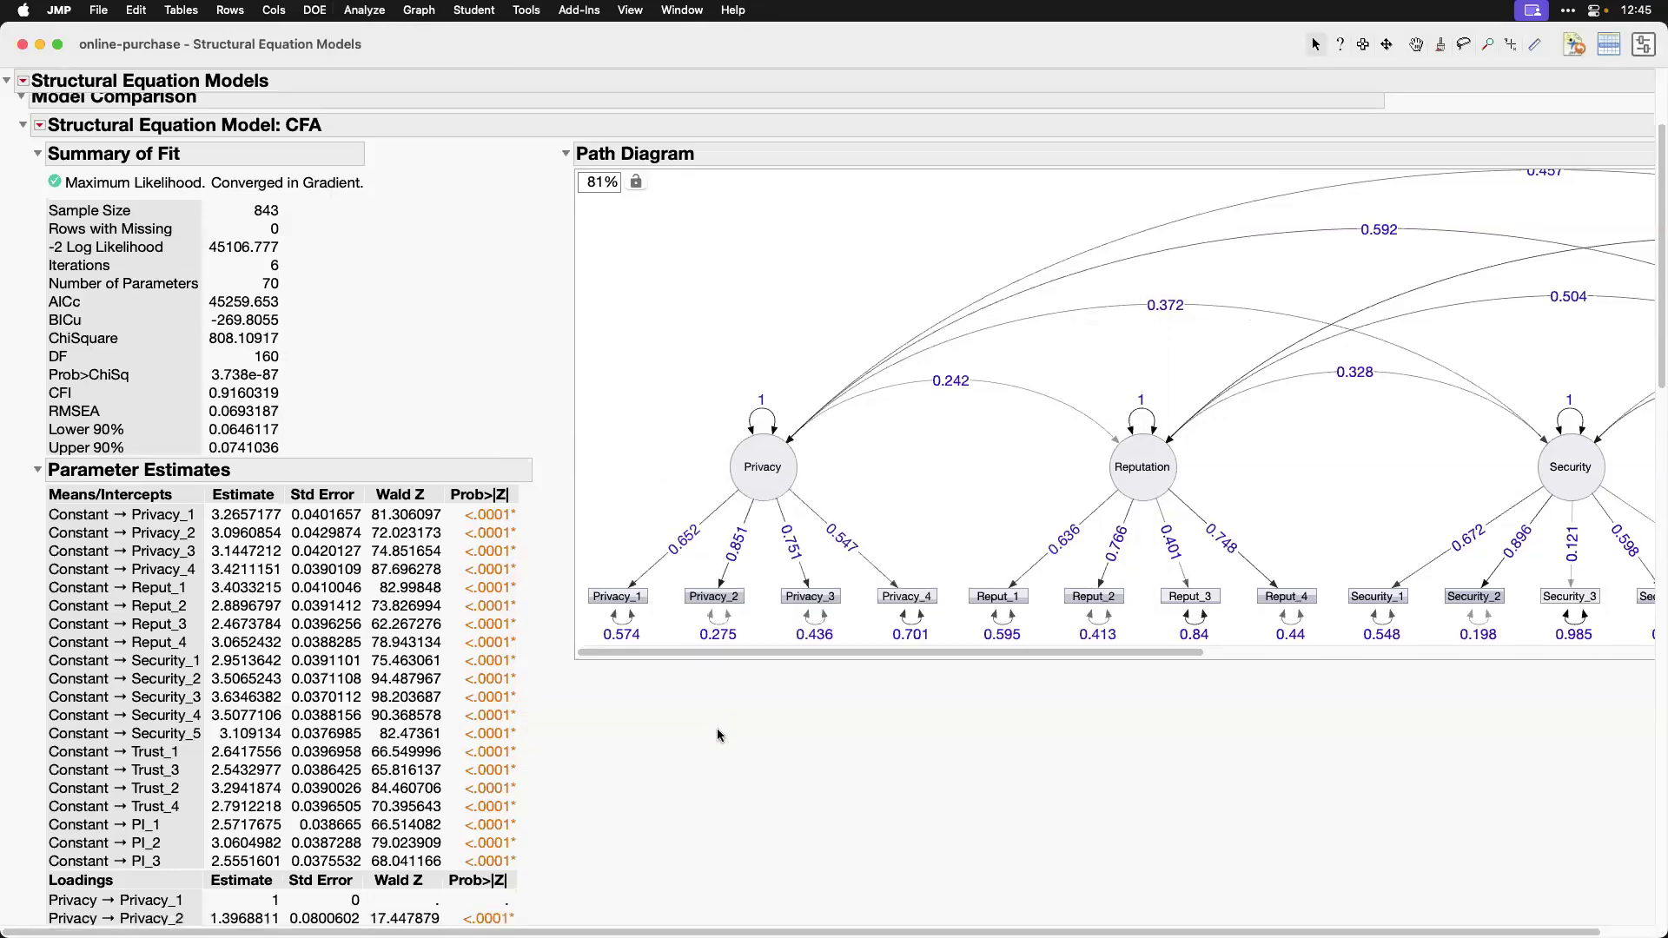
pyautogui.scroll(-3, 718, 735)
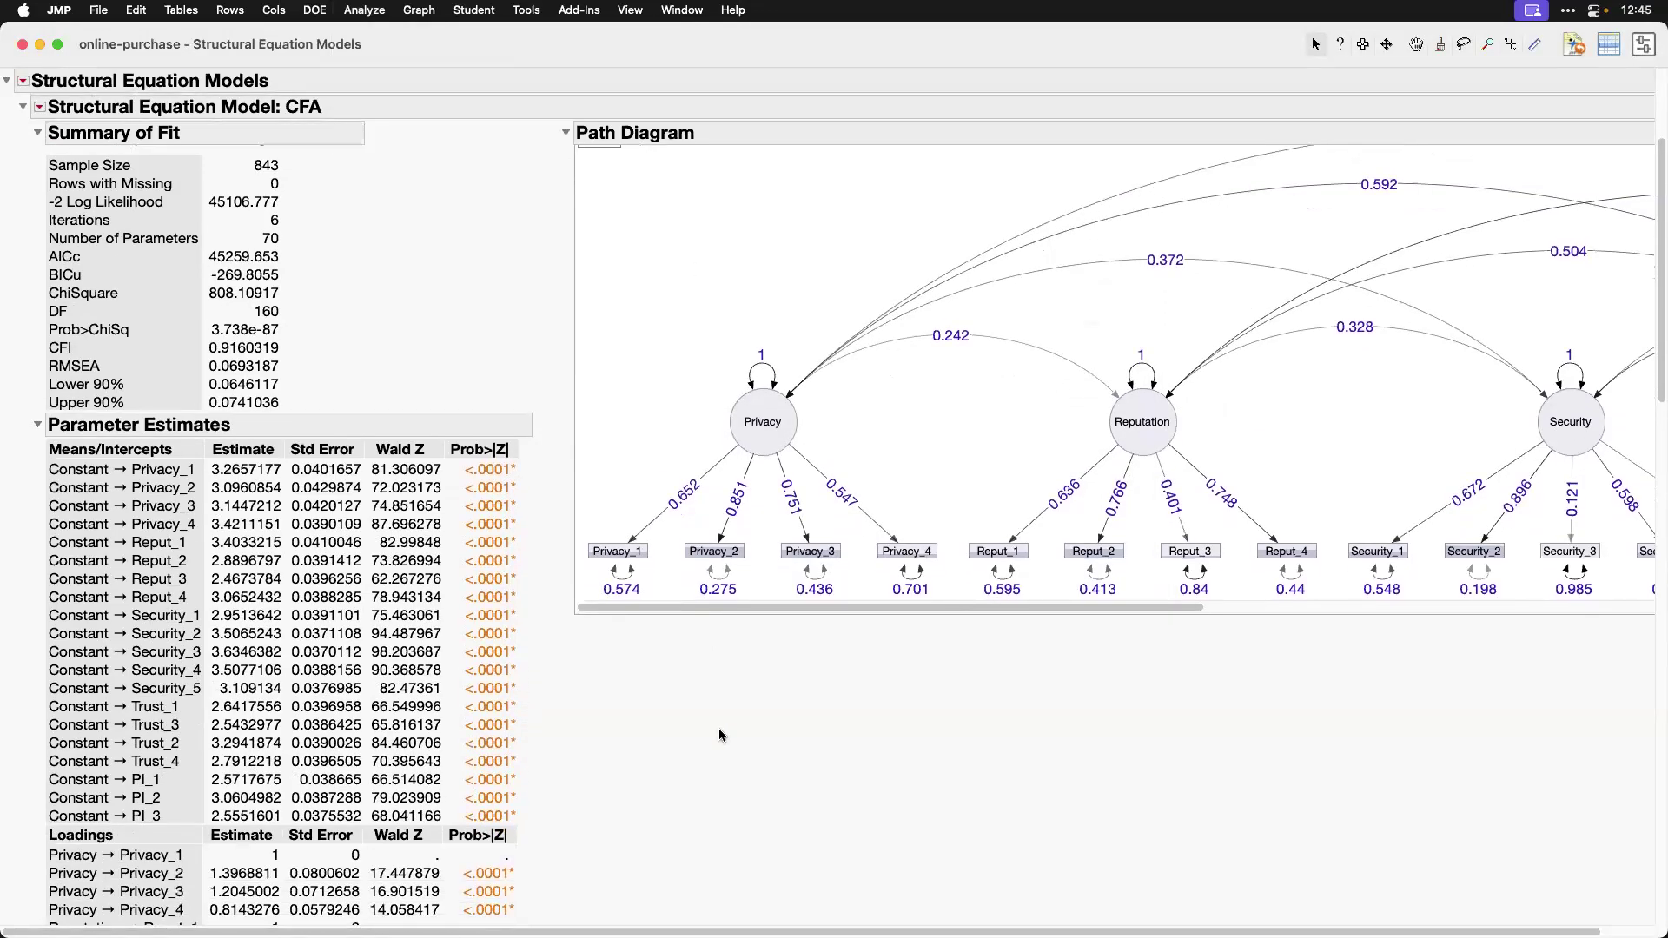
pyautogui.scroll(-3, 720, 732)
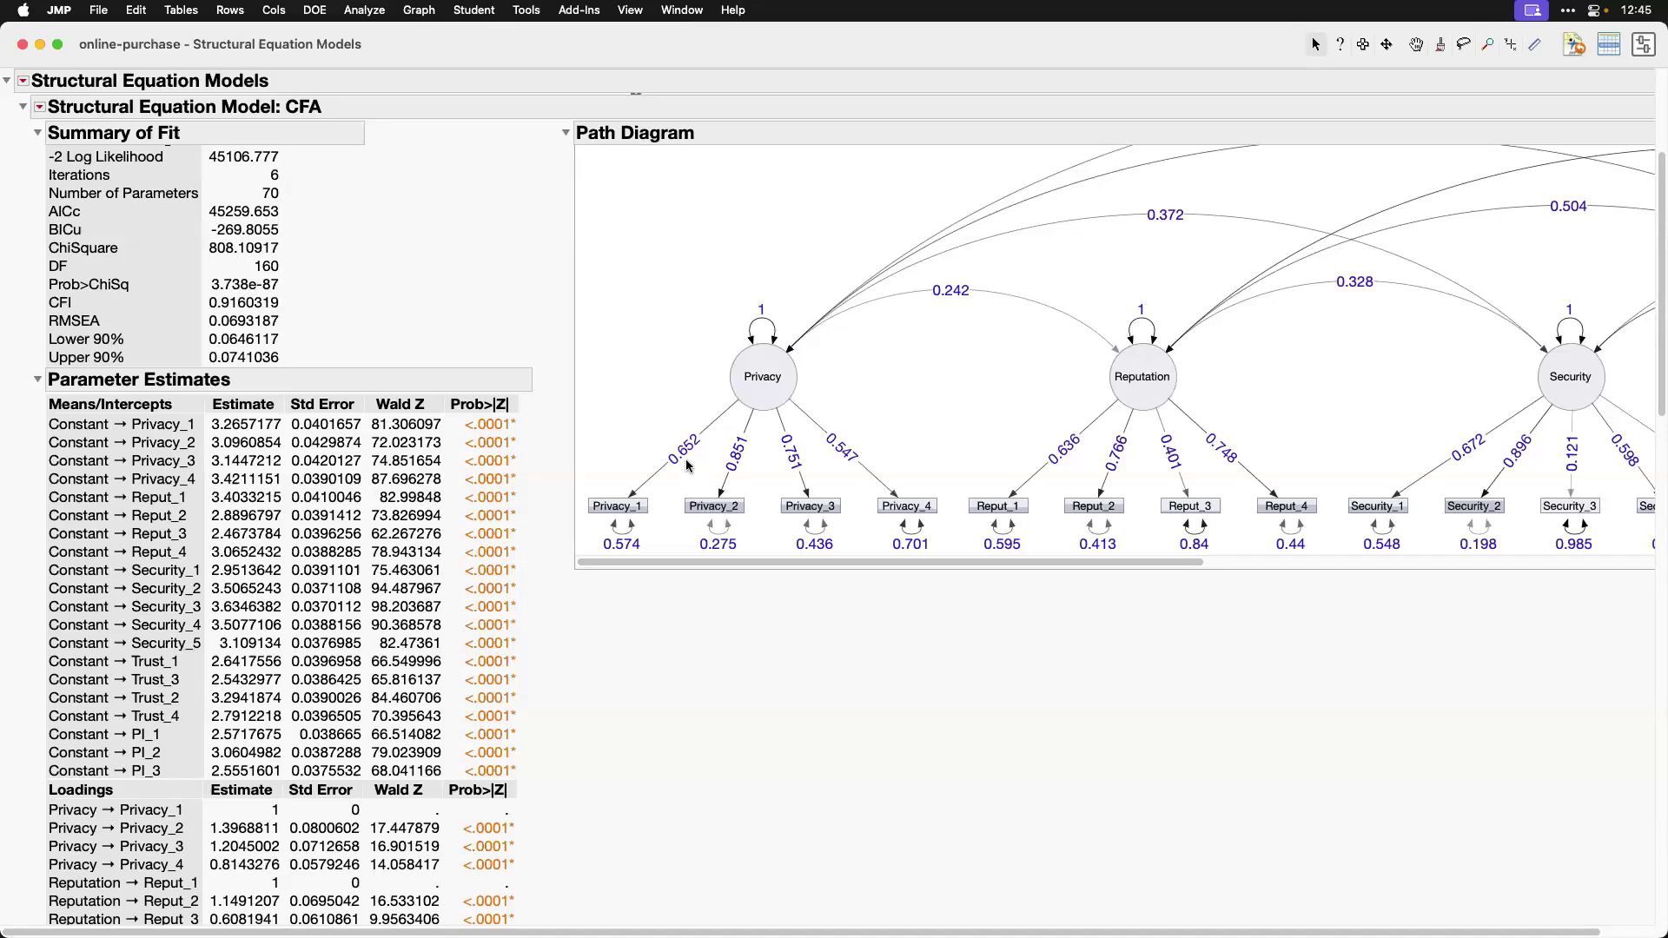
pyautogui.press('super+space')
pyautogui.write('.')
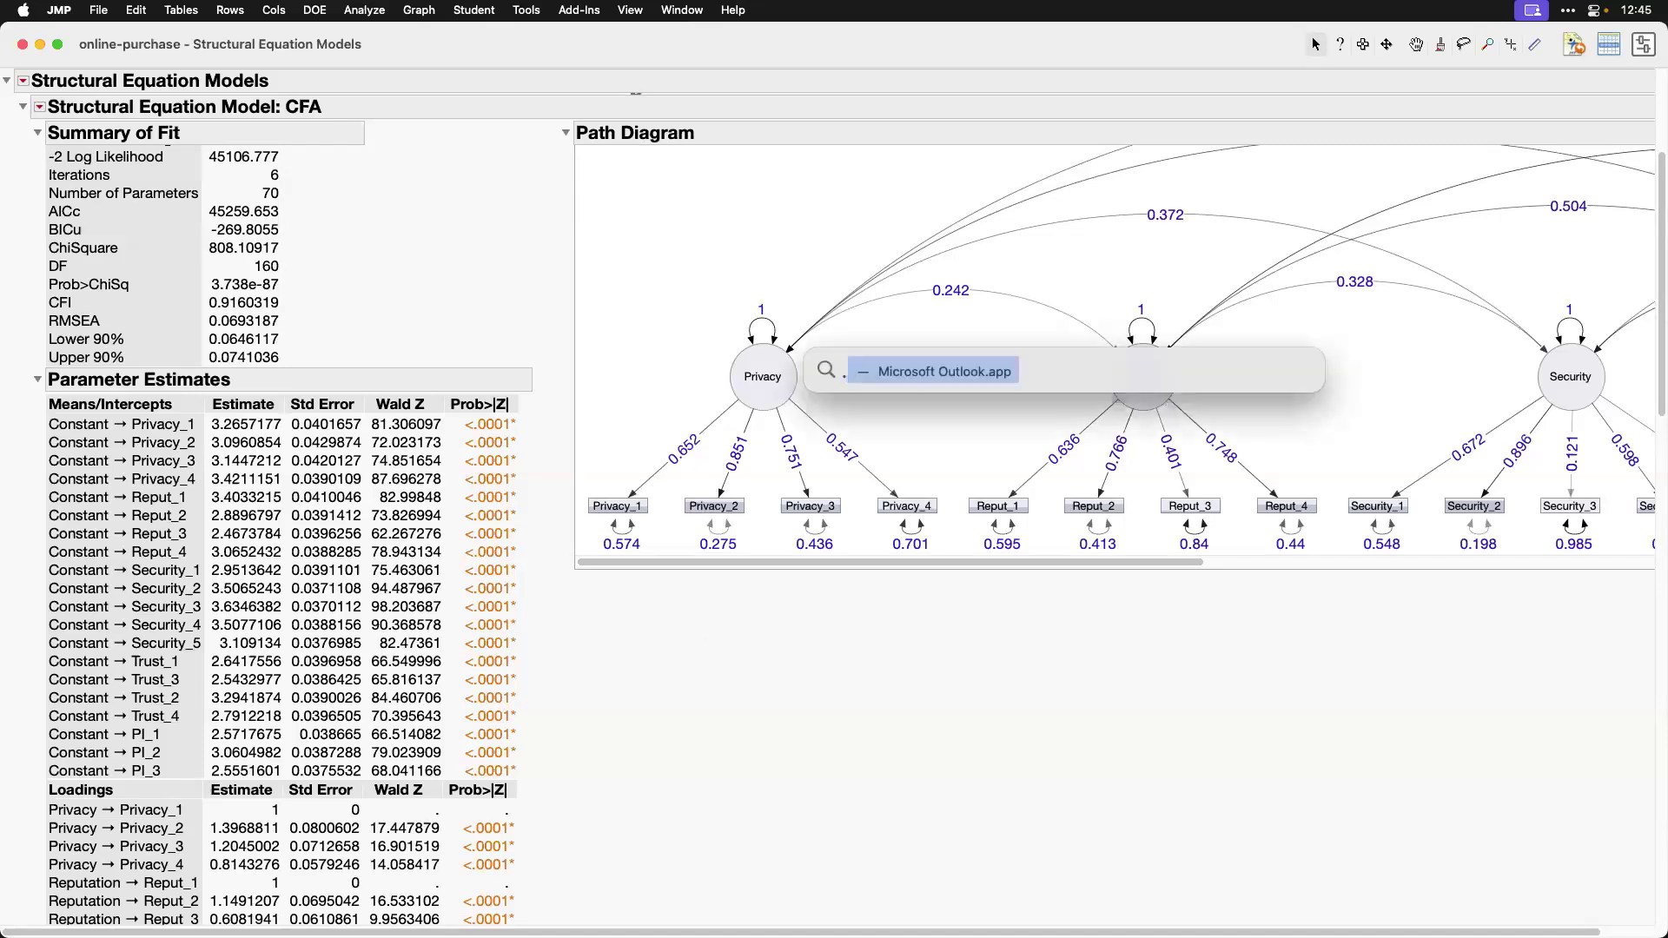
pyautogui.write('652^2')
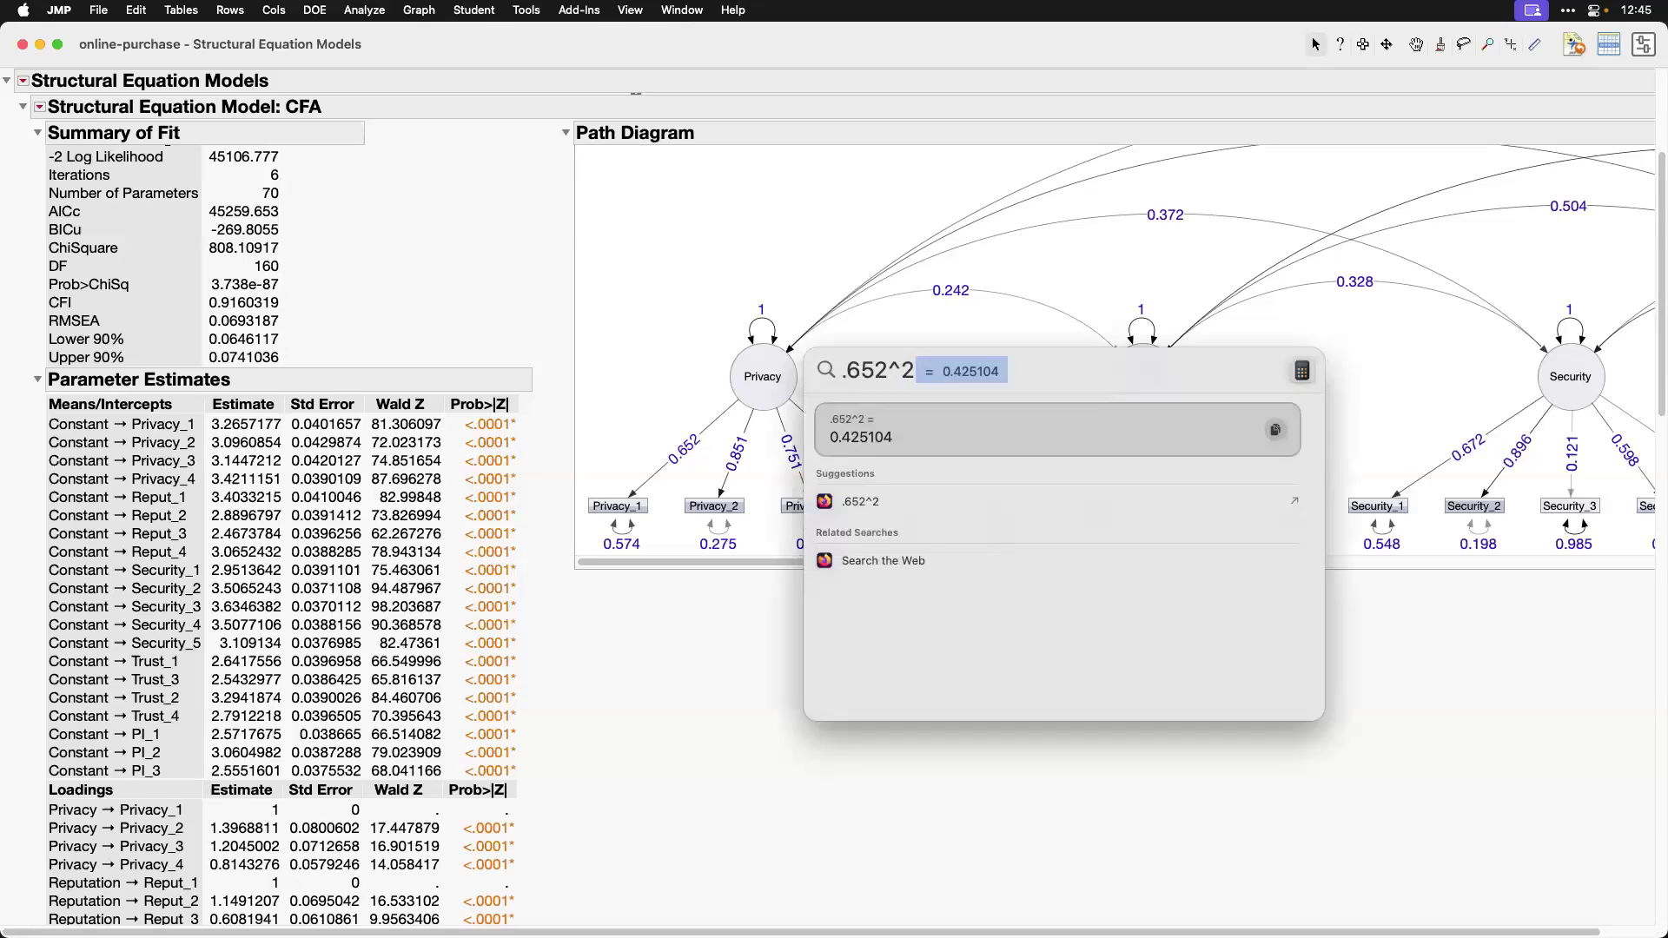
pyautogui.click(662, 684)
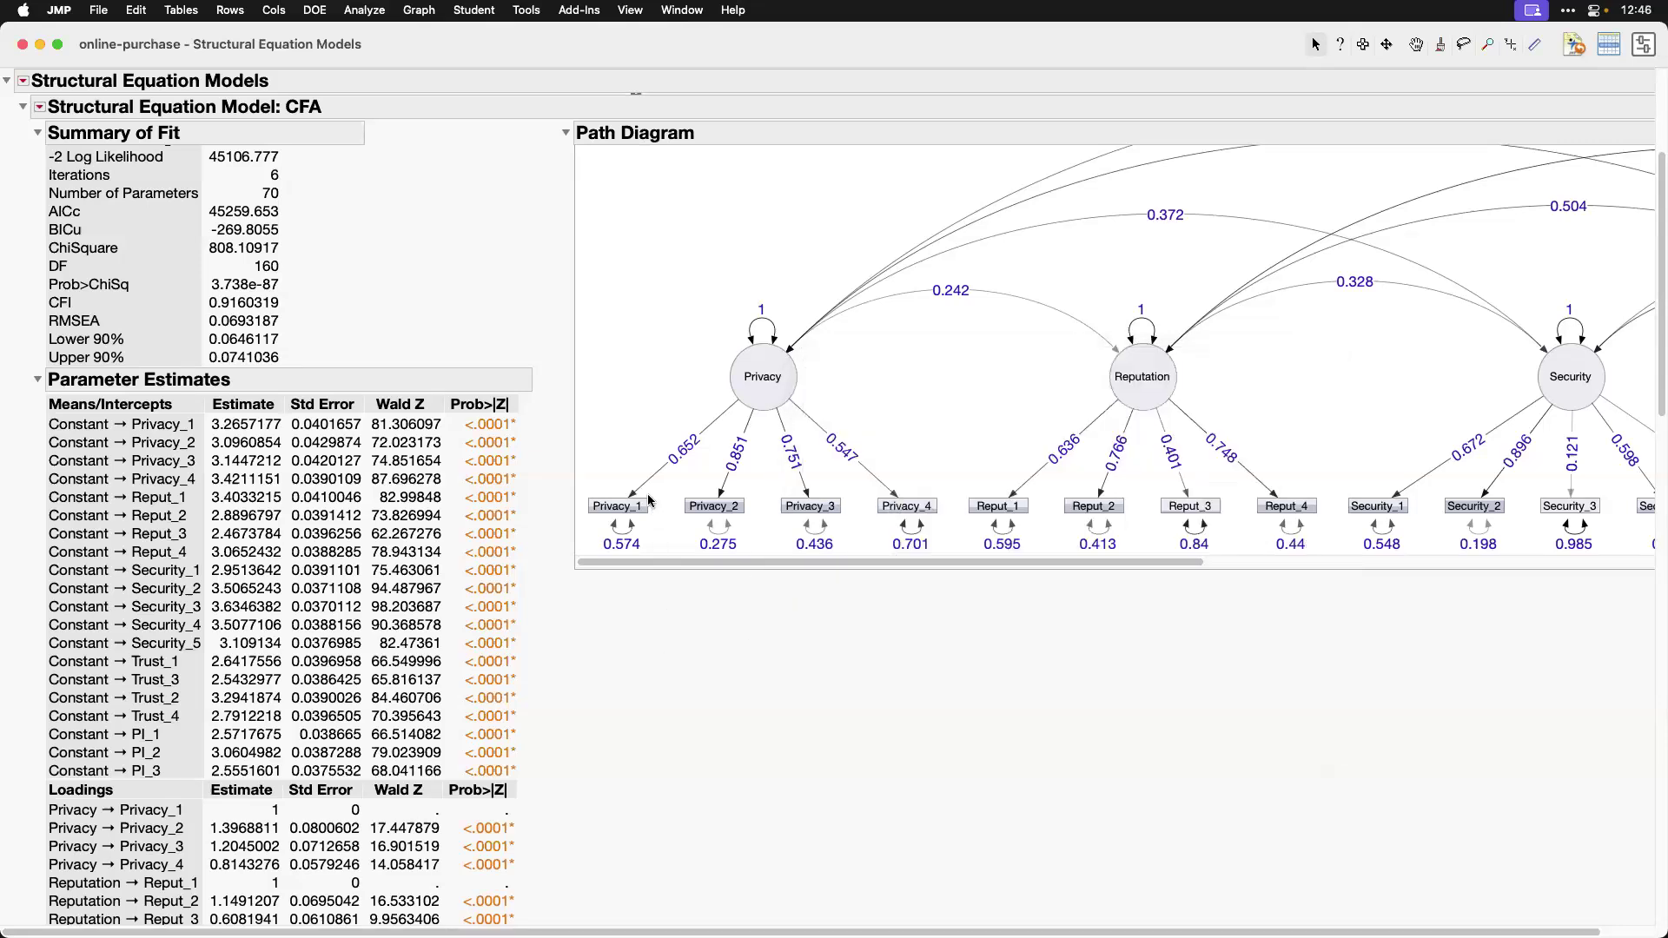
# Step: Examine the Privacy_1 indicator reliability and the Security factor's composite and construct maximal reliability
pyautogui.moveTo(1657, 348); pyautogui.dragTo(1657, 893)
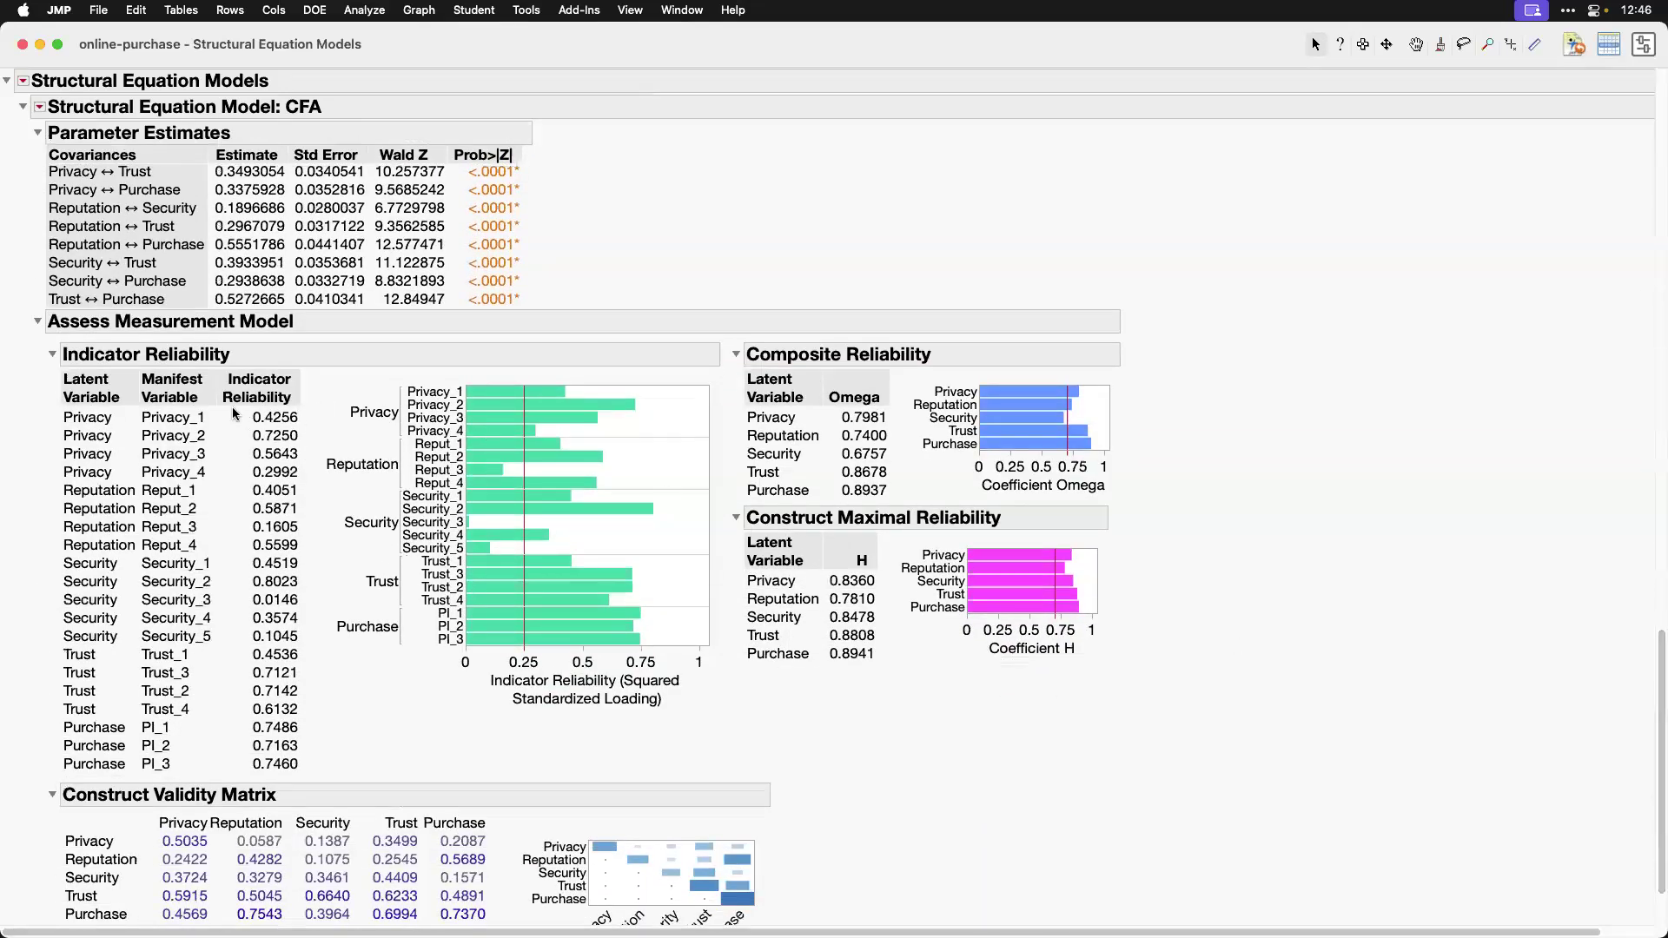
pyautogui.moveTo(229, 408); pyautogui.dragTo(307, 428)
pyautogui.press('Escape')
pyautogui.moveTo(740, 421); pyautogui.dragTo(926, 421)
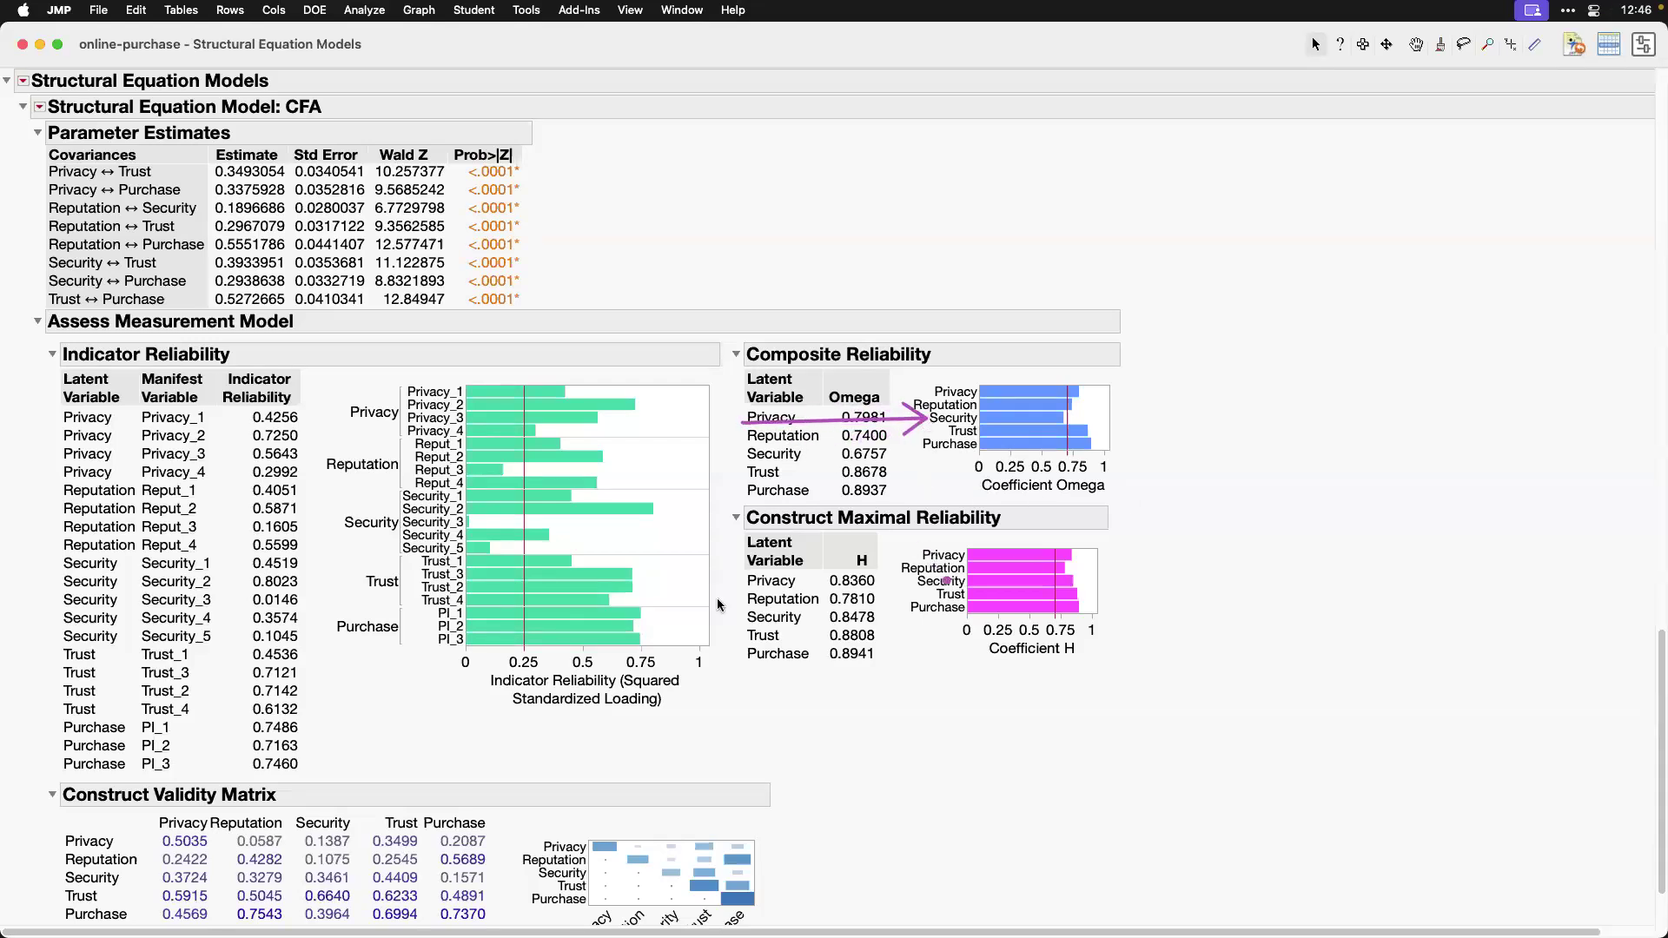
pyautogui.moveTo(272, 522); pyautogui.dragTo(397, 522)
pyautogui.press('Escape')
# Step: Enlarge the Construct Validity Matrix heat map and examine its Security and Trust cells
pyautogui.scroll(-2, 971, 781)
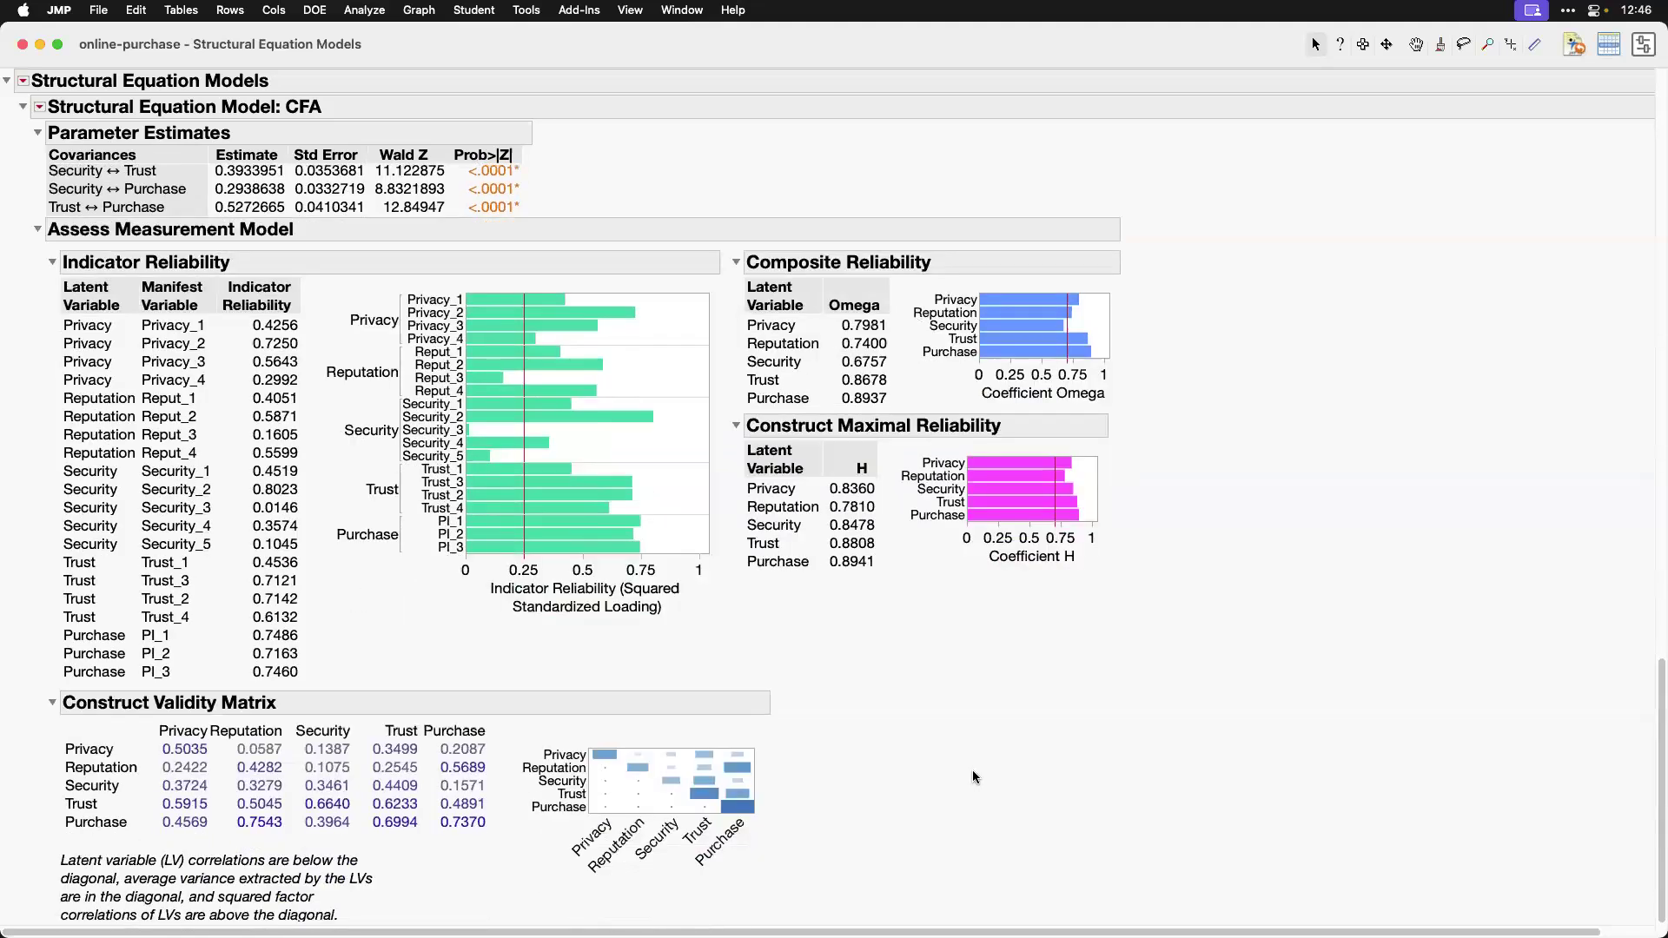
pyautogui.moveTo(767, 806); pyautogui.dragTo(865, 857)
pyautogui.scroll(-1, 1088, 755)
pyautogui.moveTo(32, 818)
pyautogui.mouseDown()
pyautogui.moveTo(39, 905)
pyautogui.moveTo(154, 922)
pyautogui.moveTo(379, 845)
pyautogui.moveTo(27, 836)
pyautogui.mouseUp()
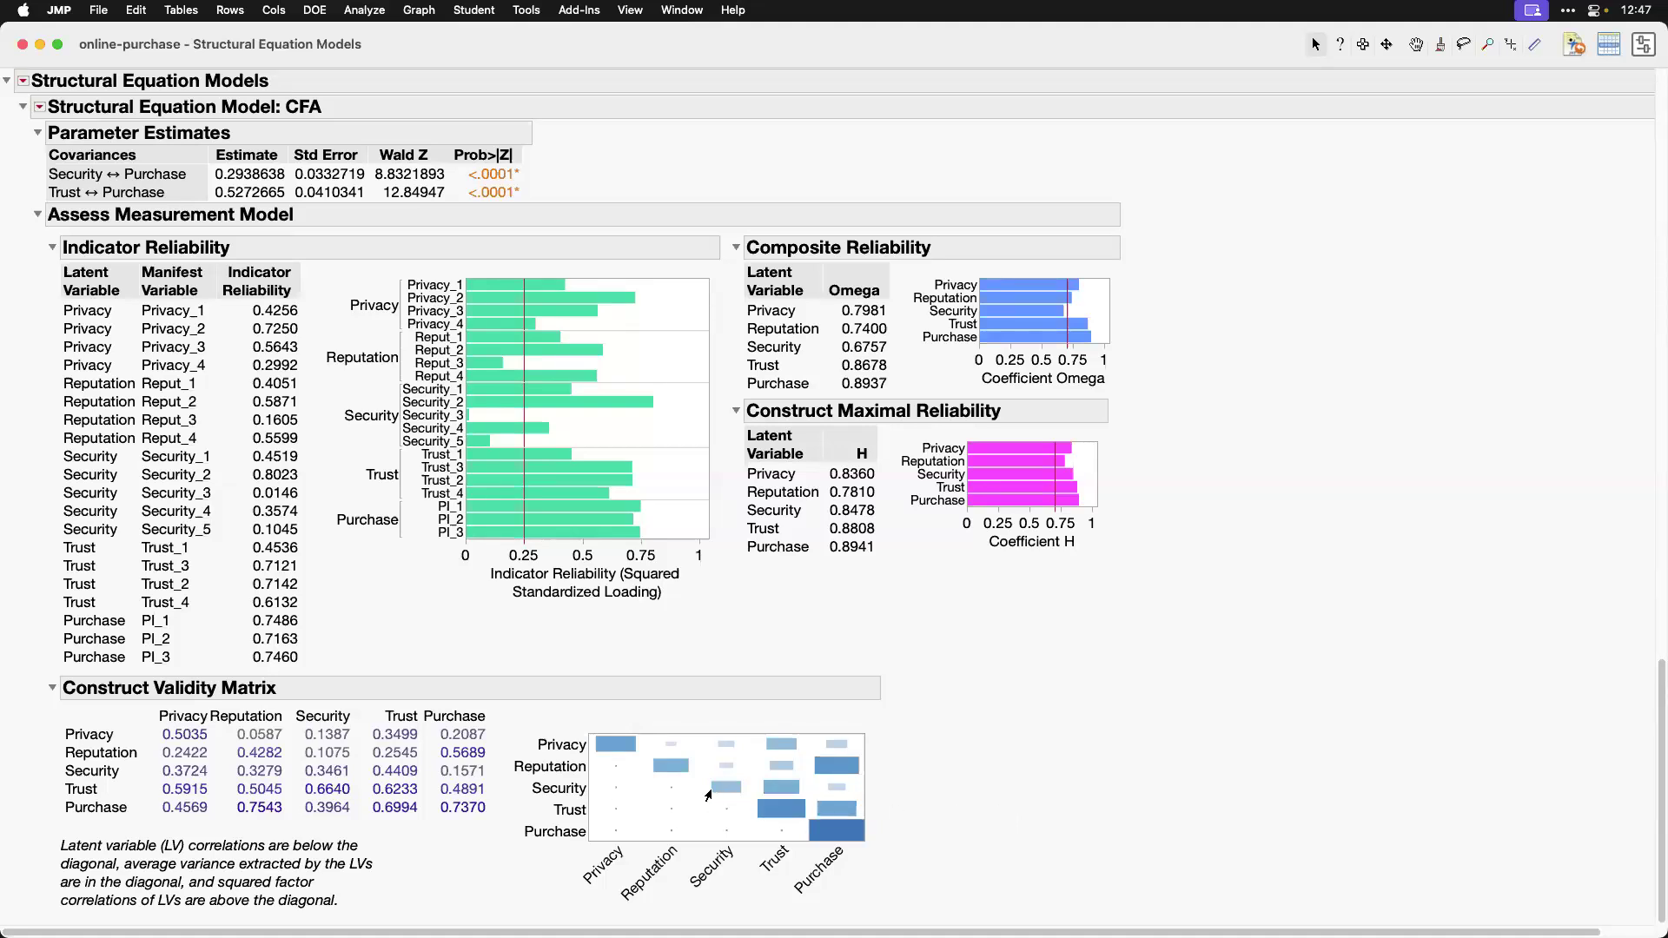
pyautogui.moveTo(728, 793)
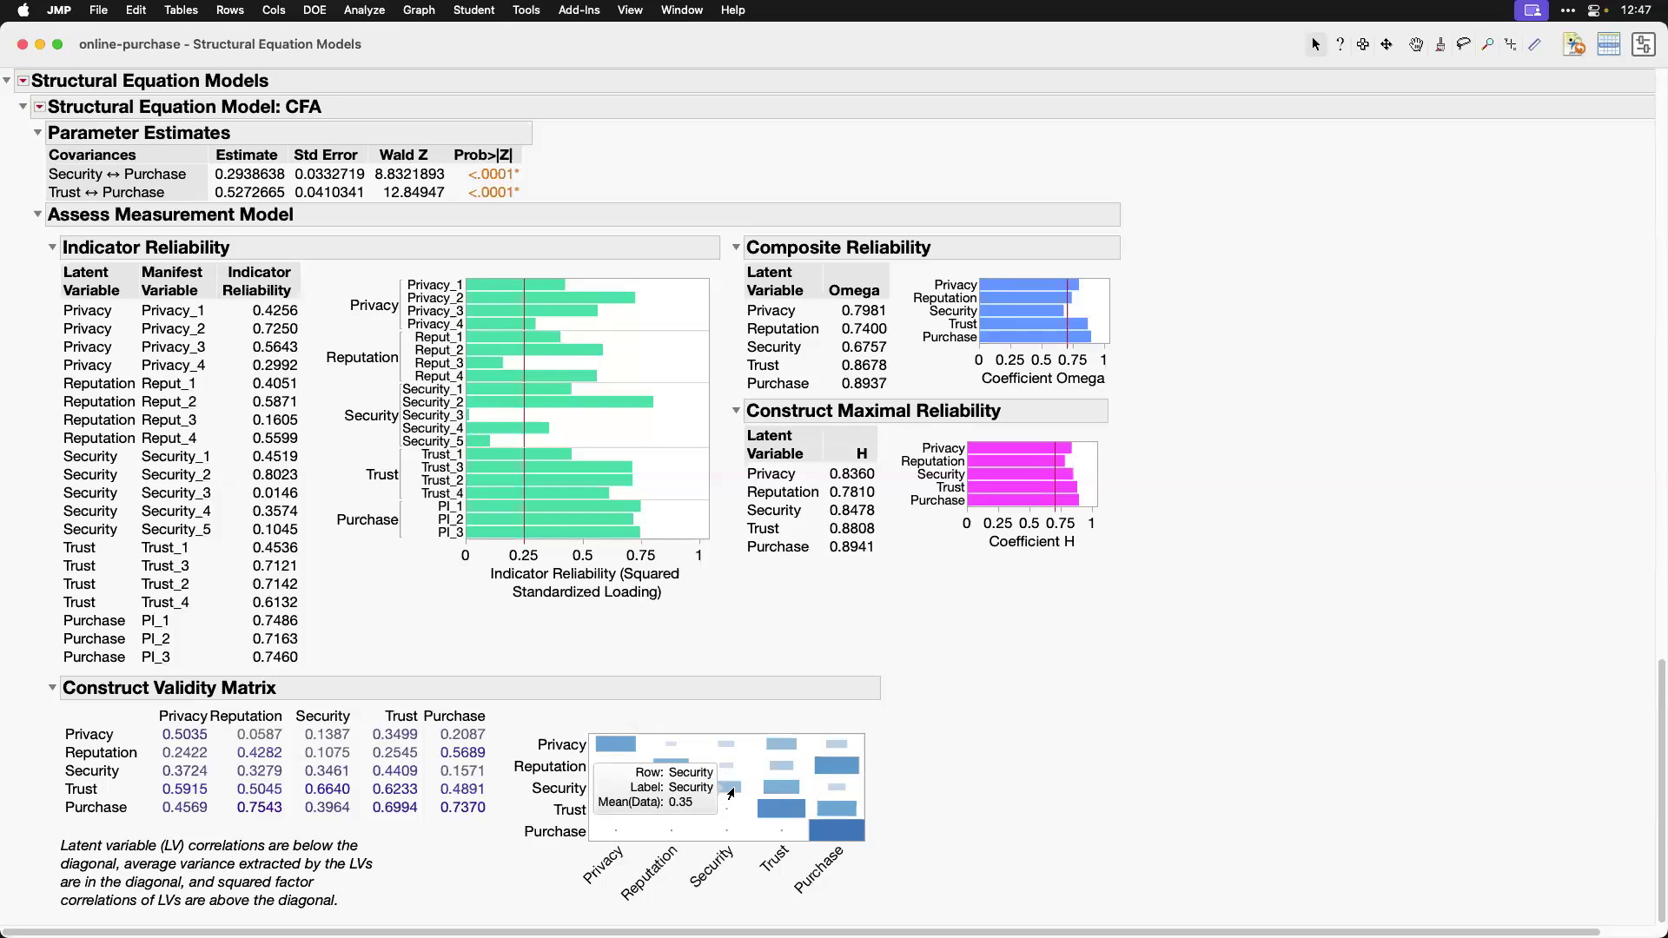
pyautogui.moveTo(755, 779); pyautogui.dragTo(806, 797)
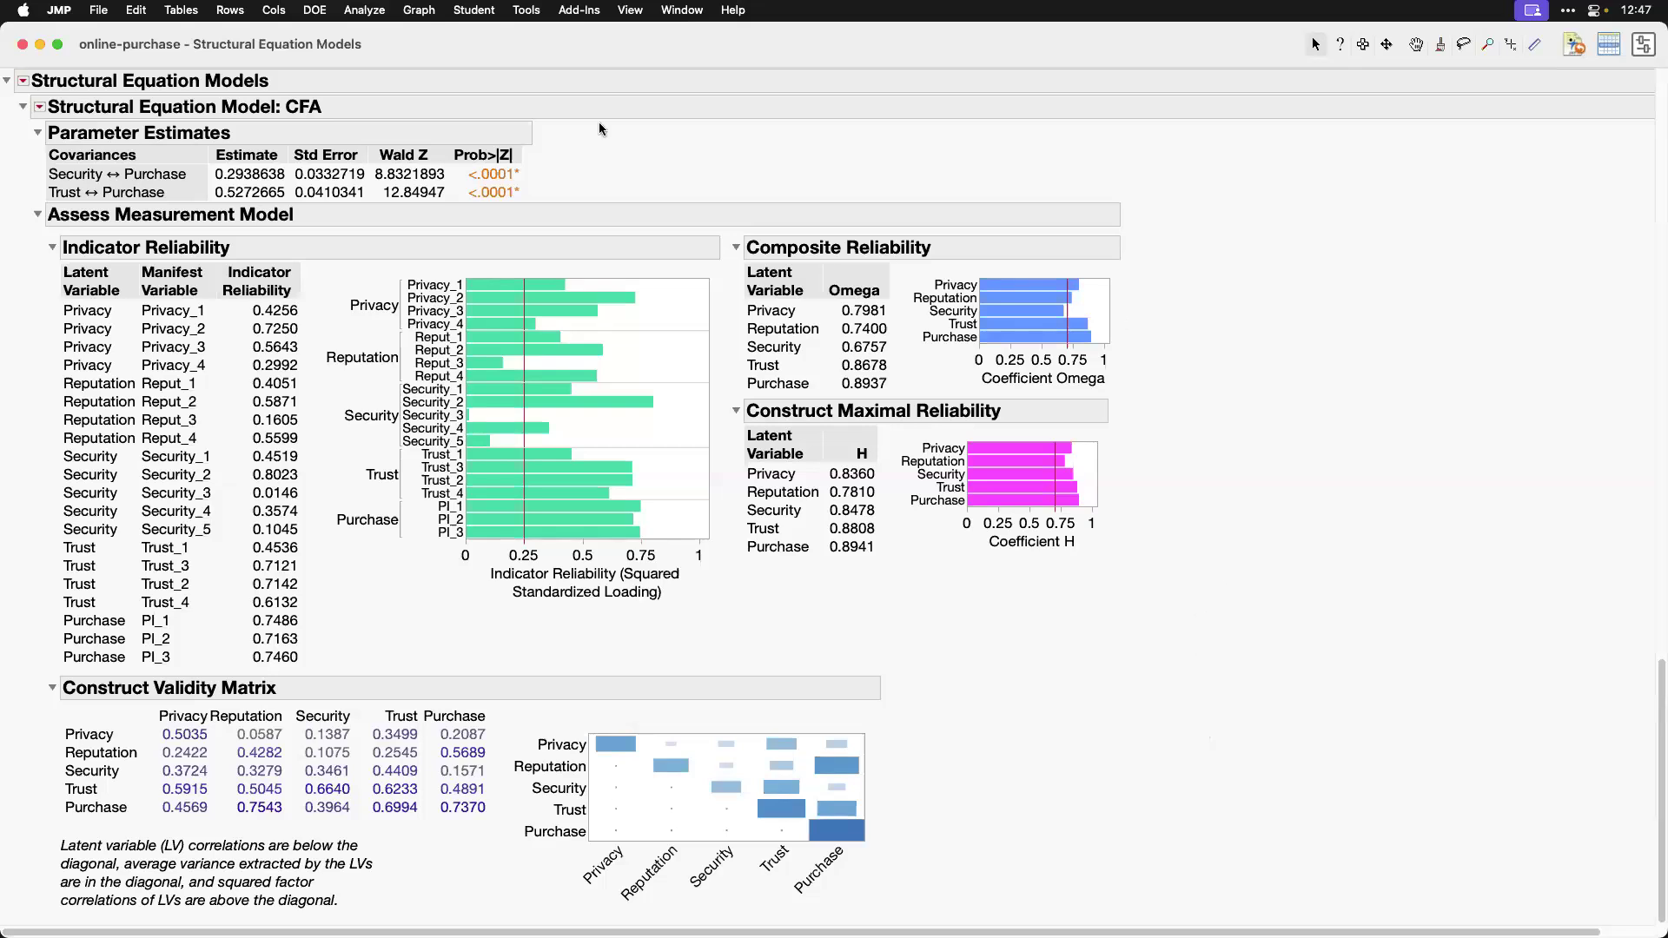
# Step: Close the CFA report and the online-purchase data table
pyautogui.click(23, 48)
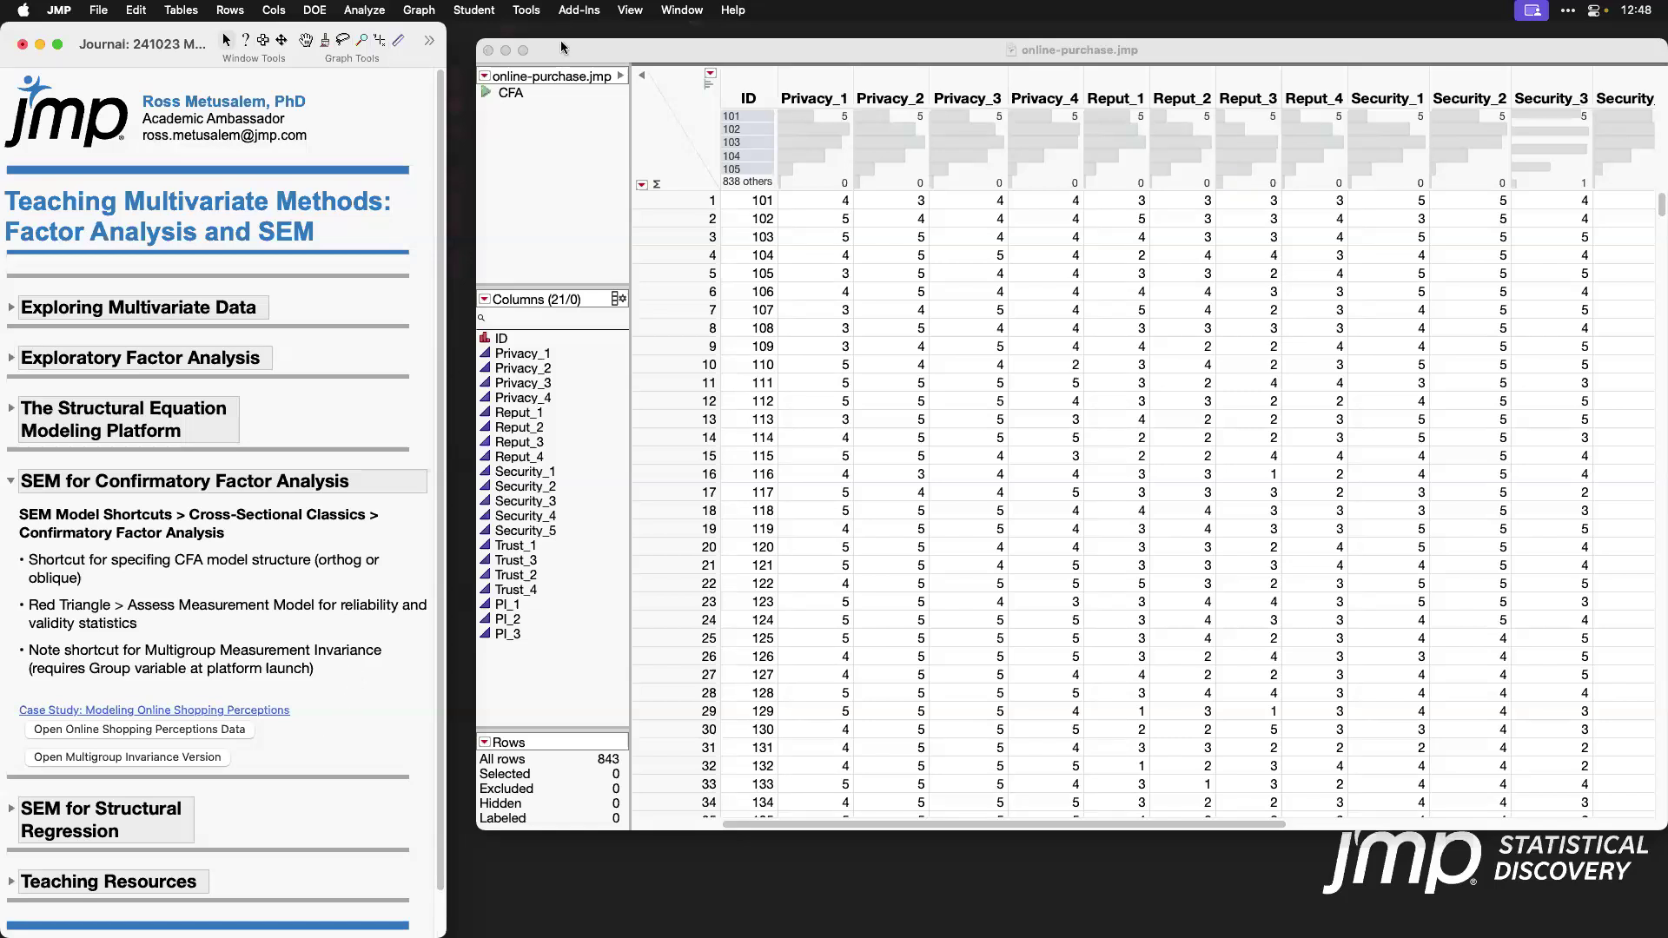
pyautogui.click(488, 54)
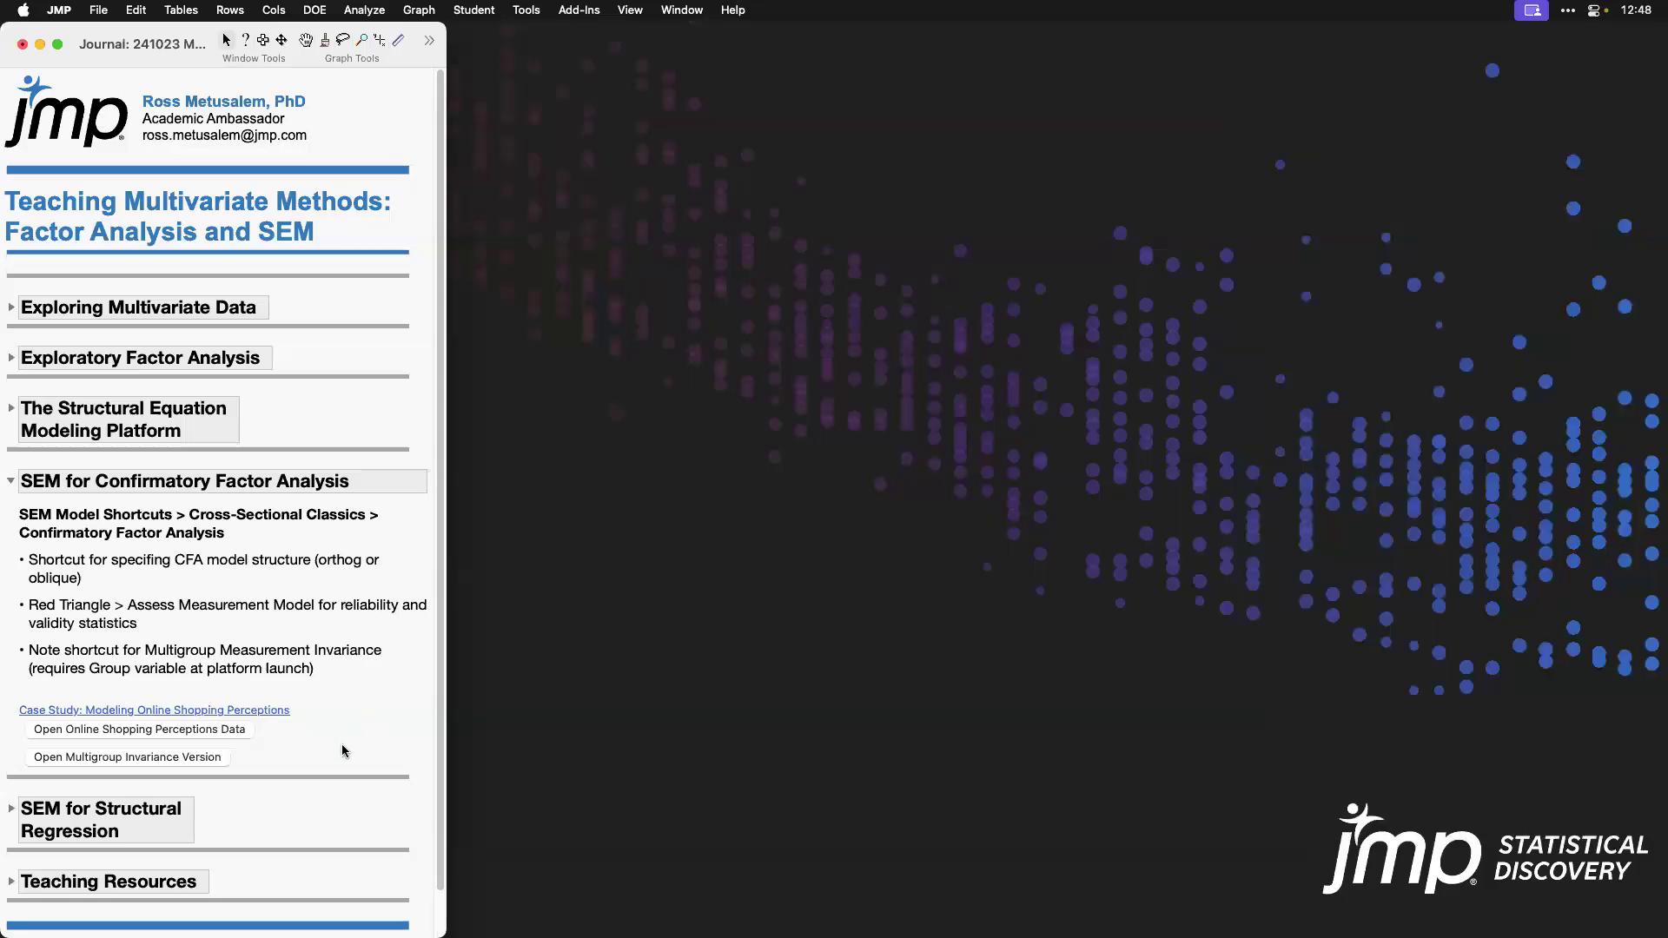
# Step: Open the multigroup invariance version of the shopping data and select its Online Shopping Freq column
pyautogui.click(188, 760)
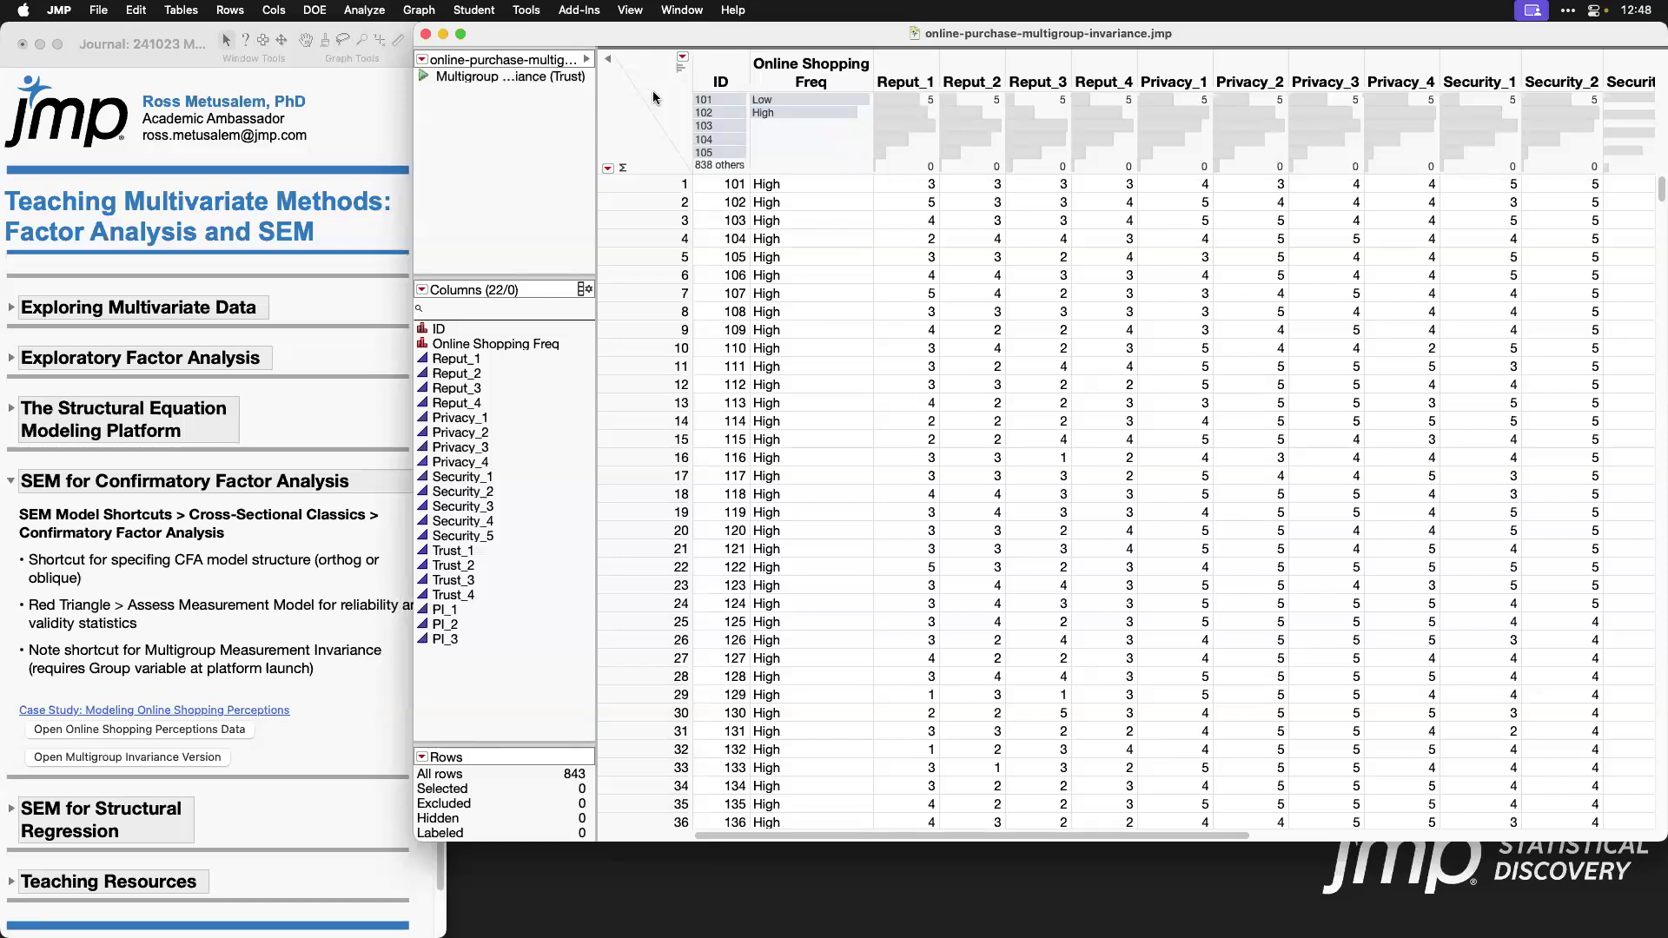
pyautogui.click(835, 65)
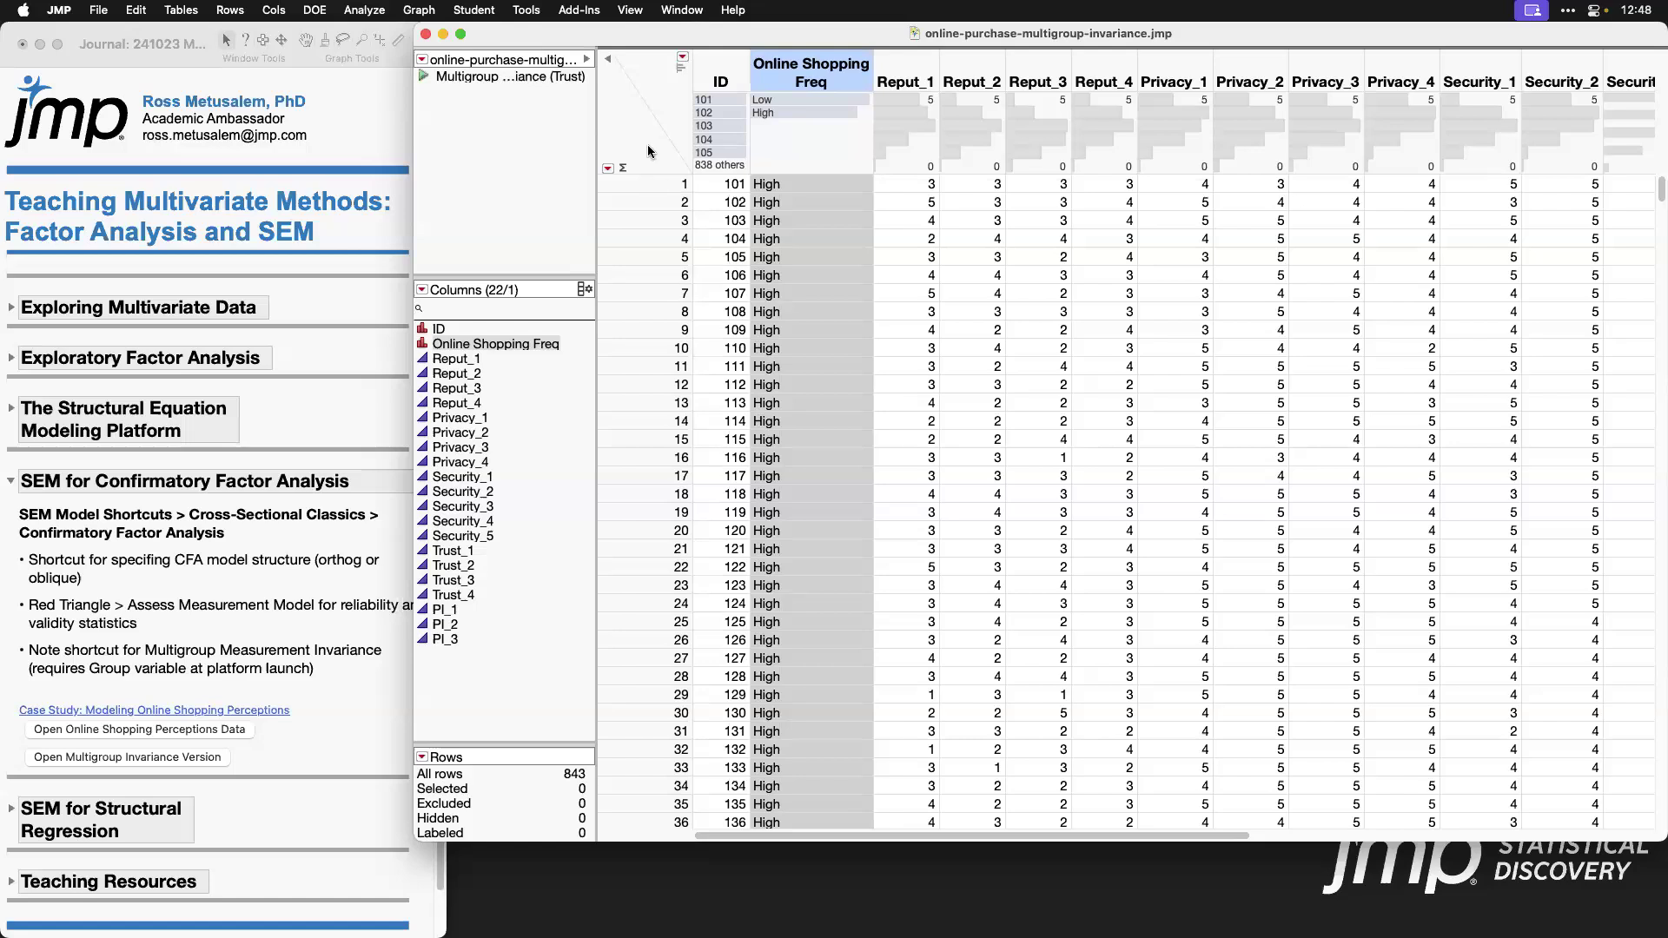
# Step: Start a Structural Equation Models analysis on the multigroup data with Online Shopping Freq as the grouping variable
pyautogui.click(366, 11)
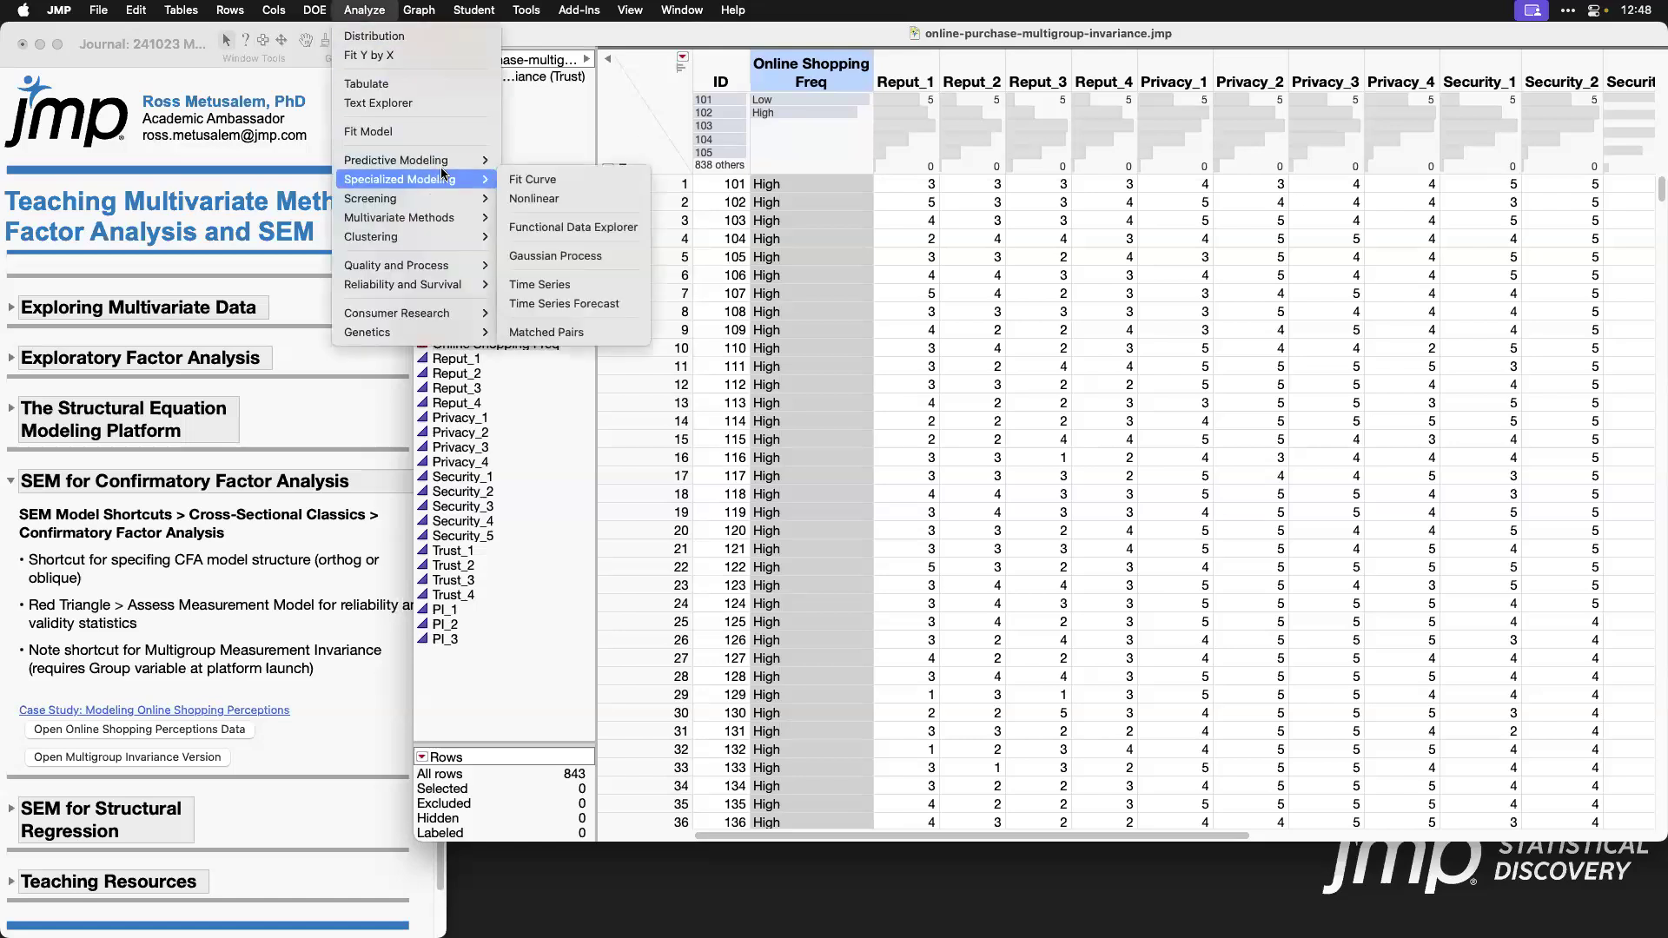
pyautogui.moveTo(460, 220)
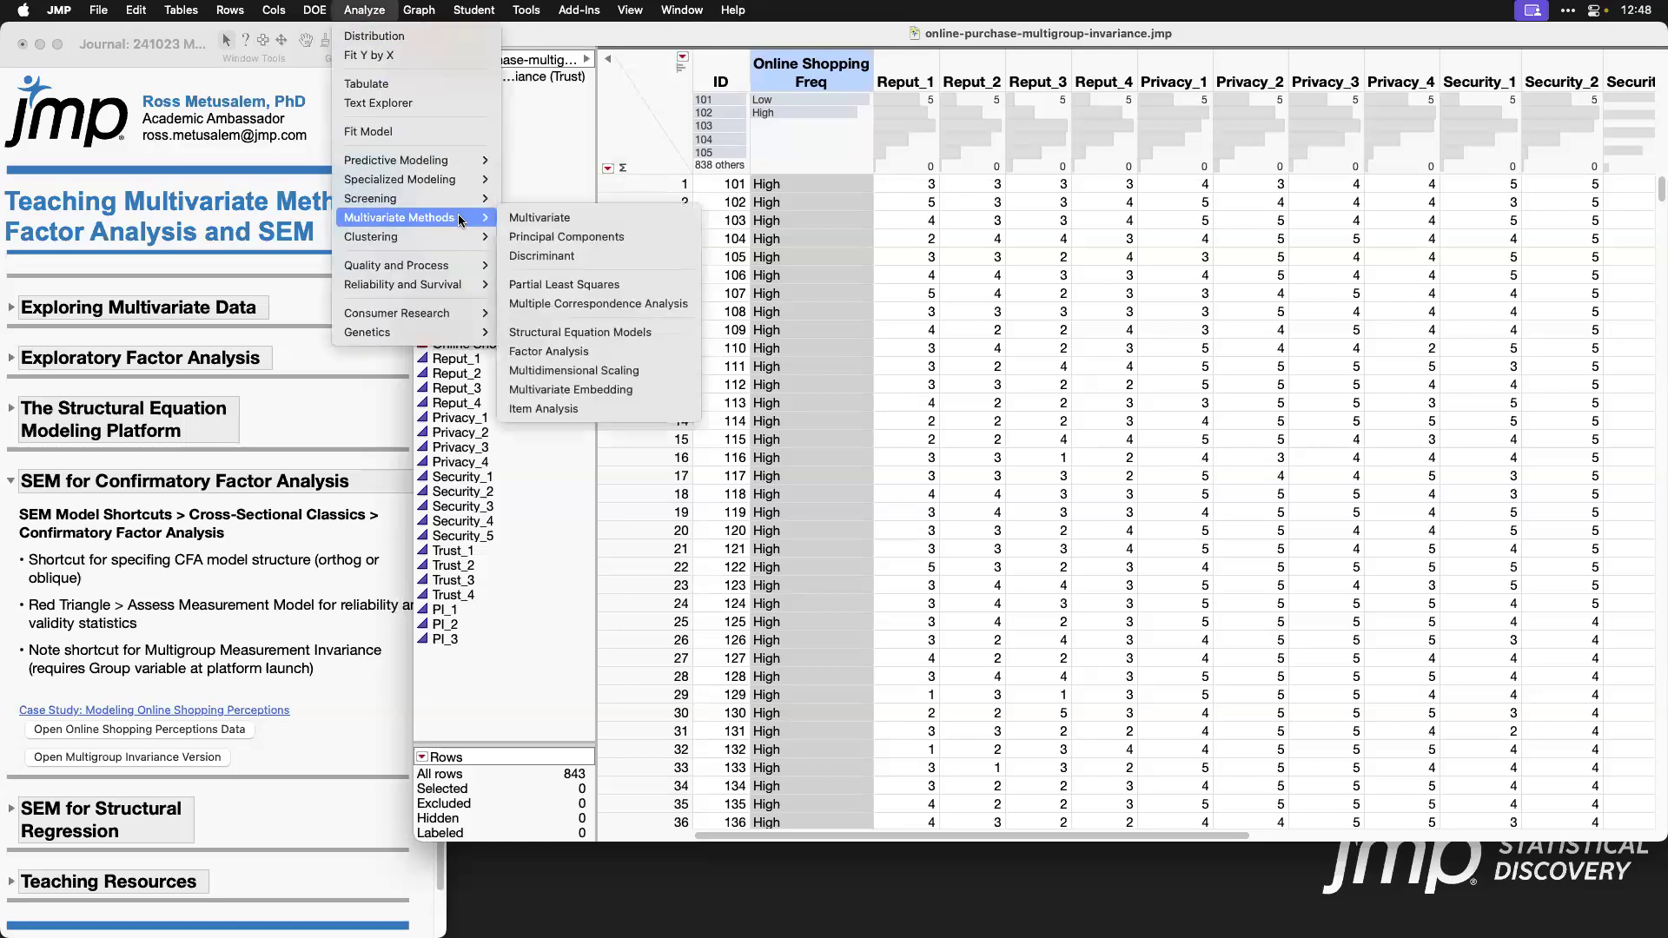
pyautogui.click(644, 339)
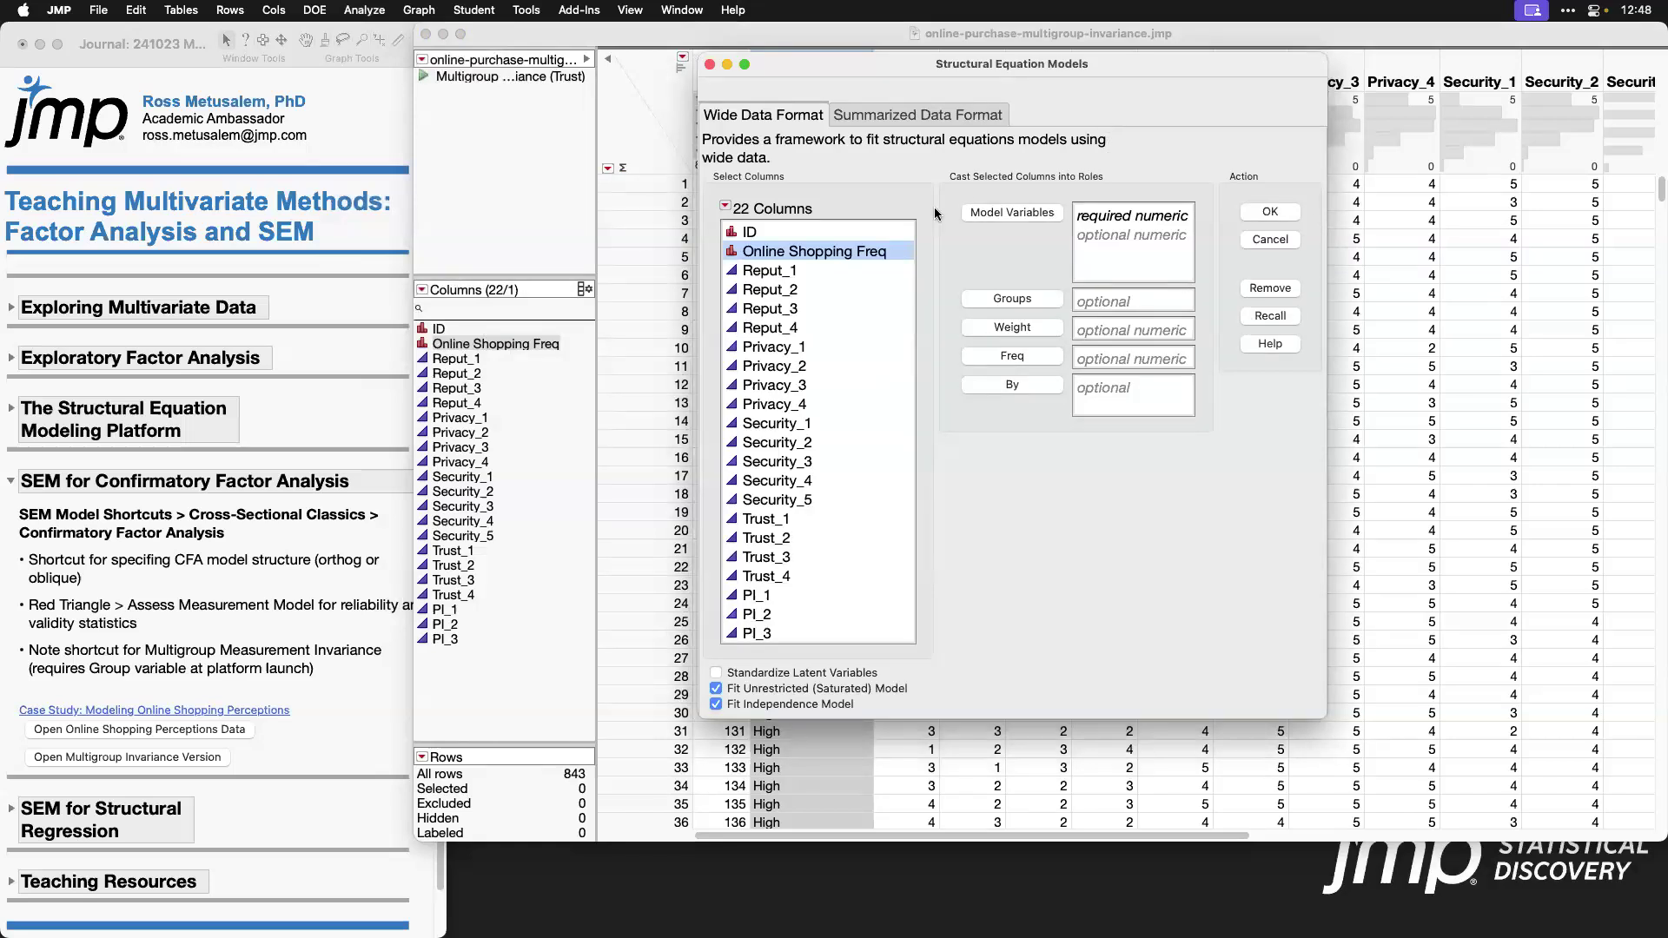
pyautogui.click(1010, 299)
# Step: Assign Trust_1 through Trust_4 as model variables, enable standardized latent variables, and launch the analysis
pyautogui.click(863, 273)
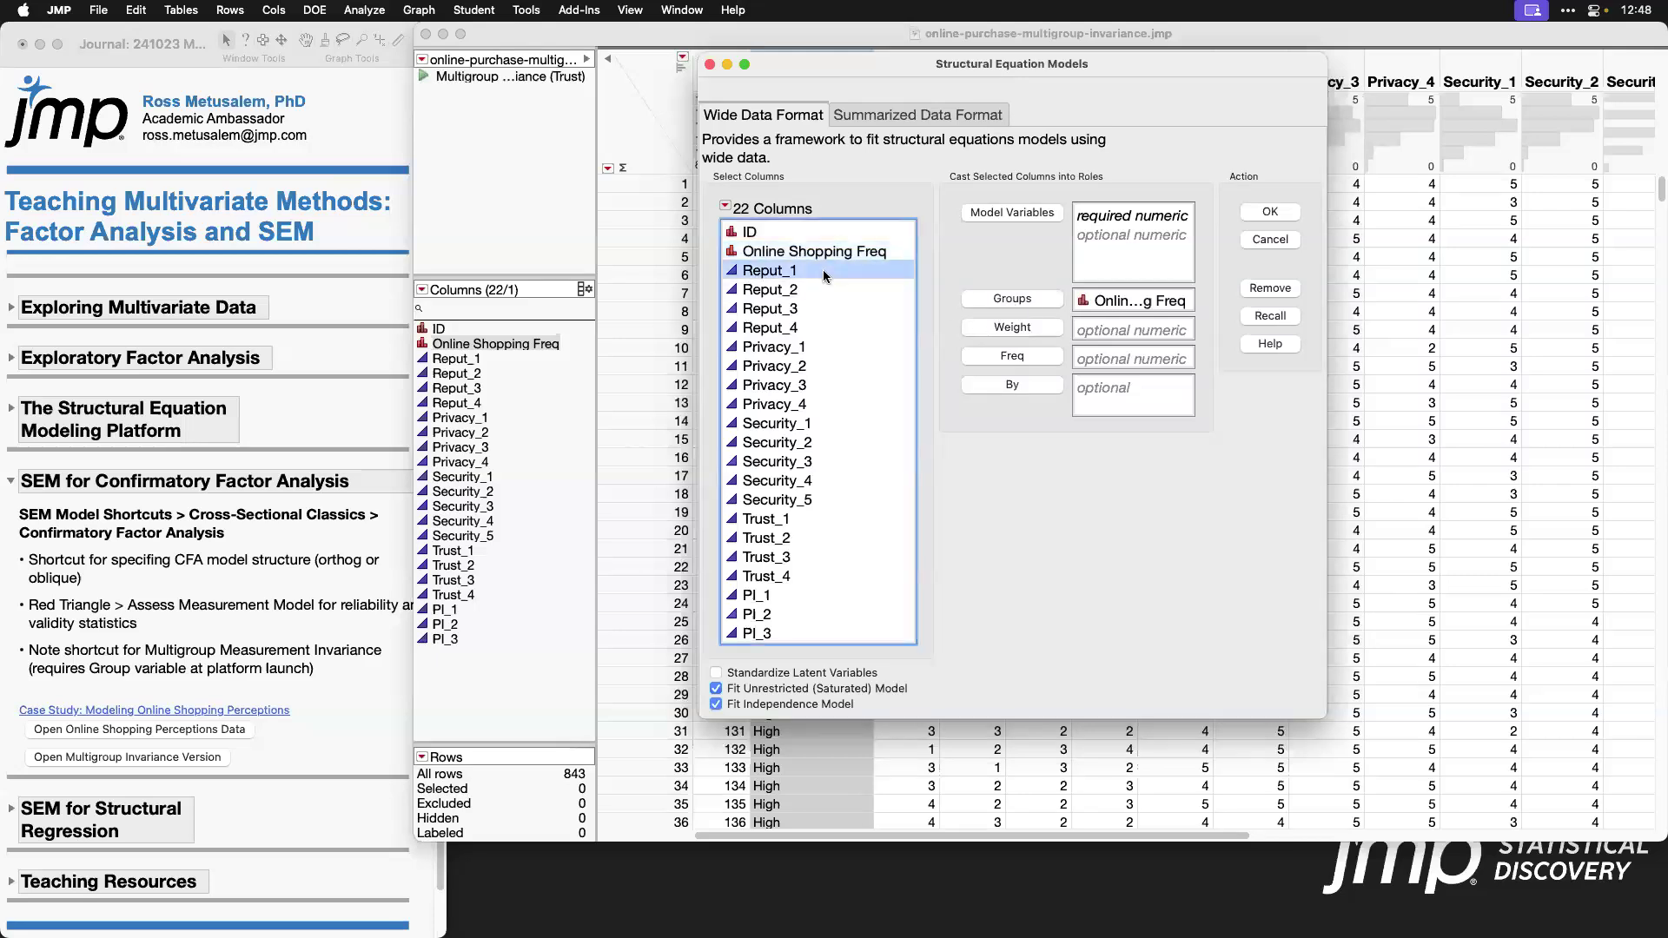
pyautogui.moveTo(797, 521); pyautogui.dragTo(840, 577)
pyautogui.click(1041, 214)
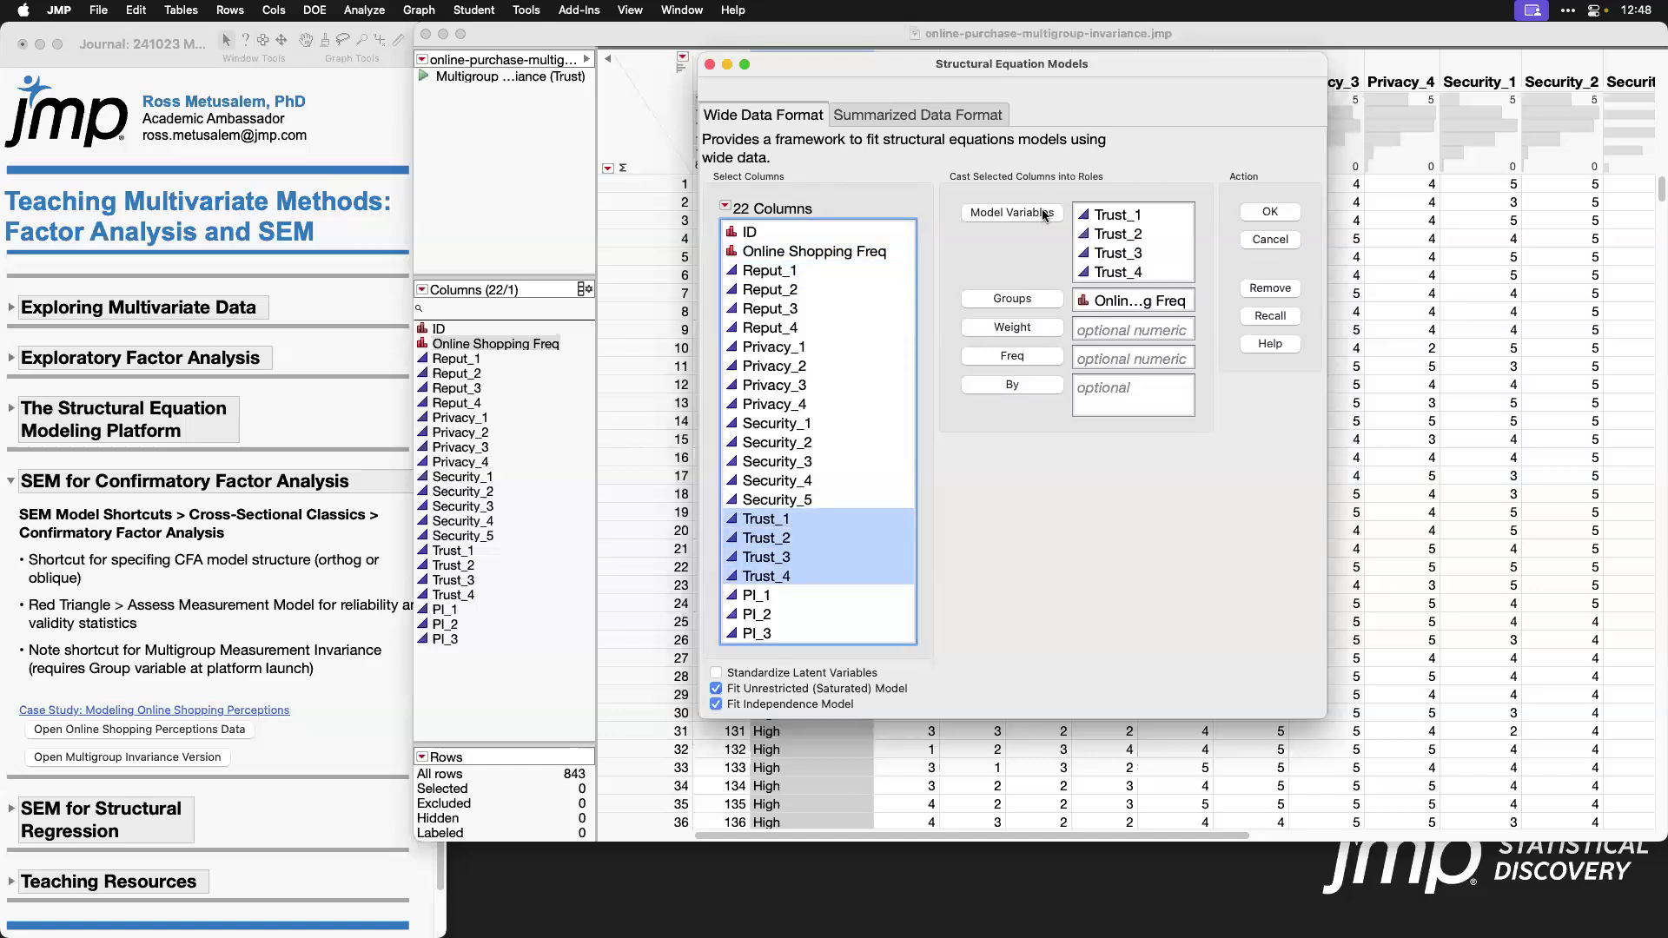
pyautogui.click(715, 673)
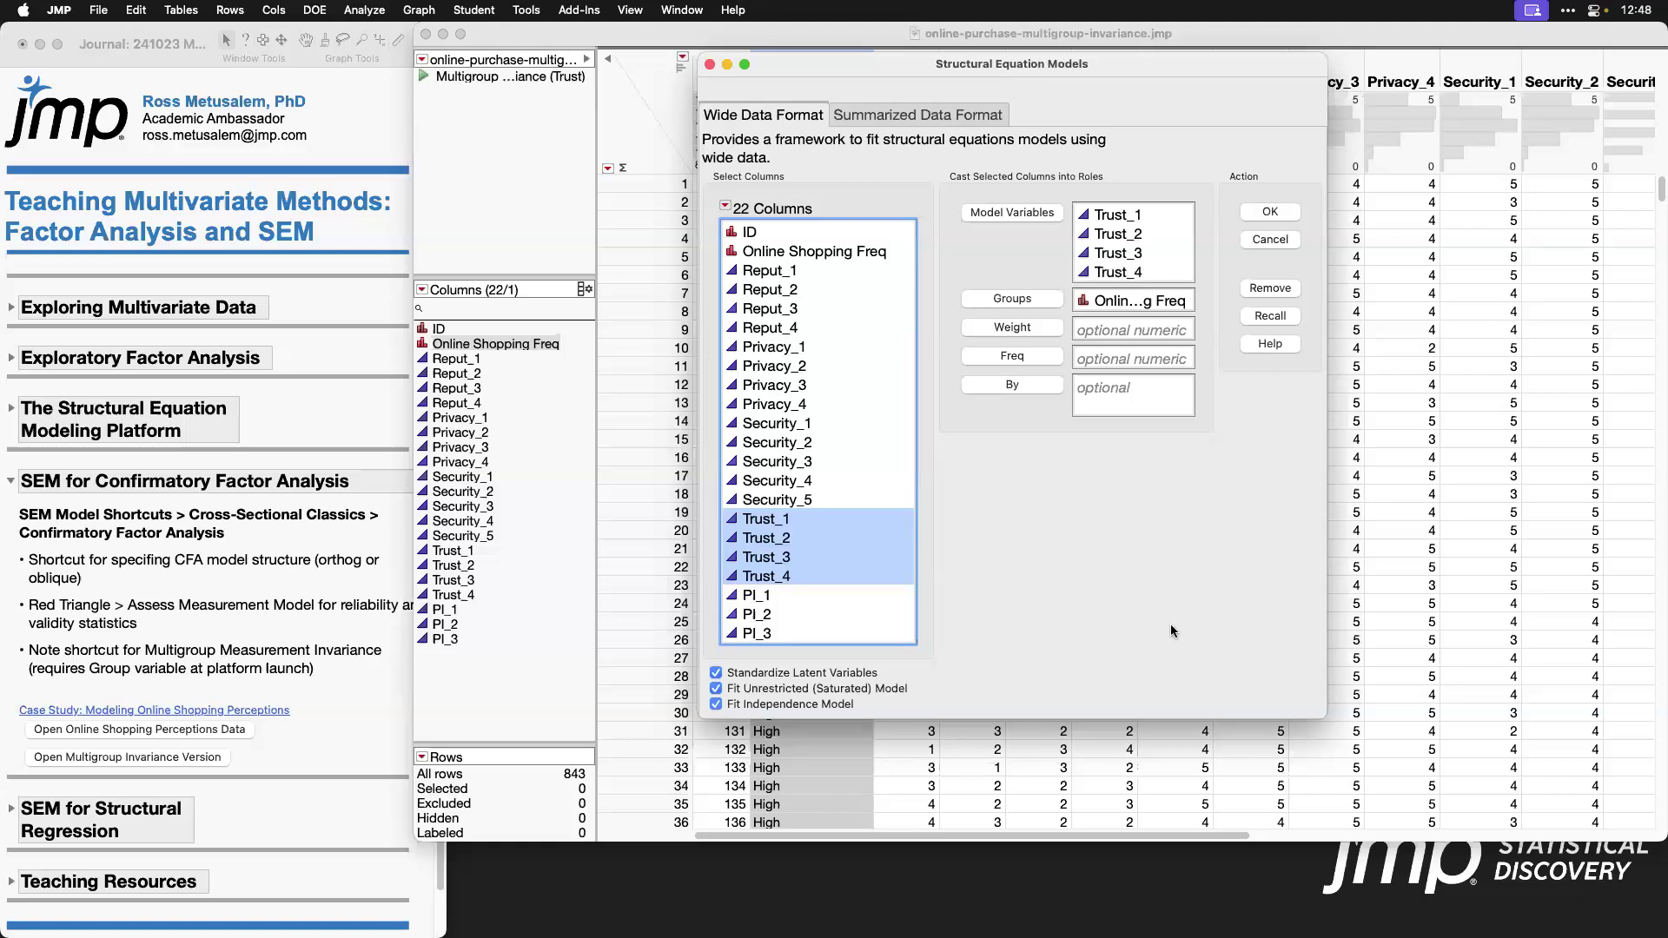
pyautogui.click(1284, 214)
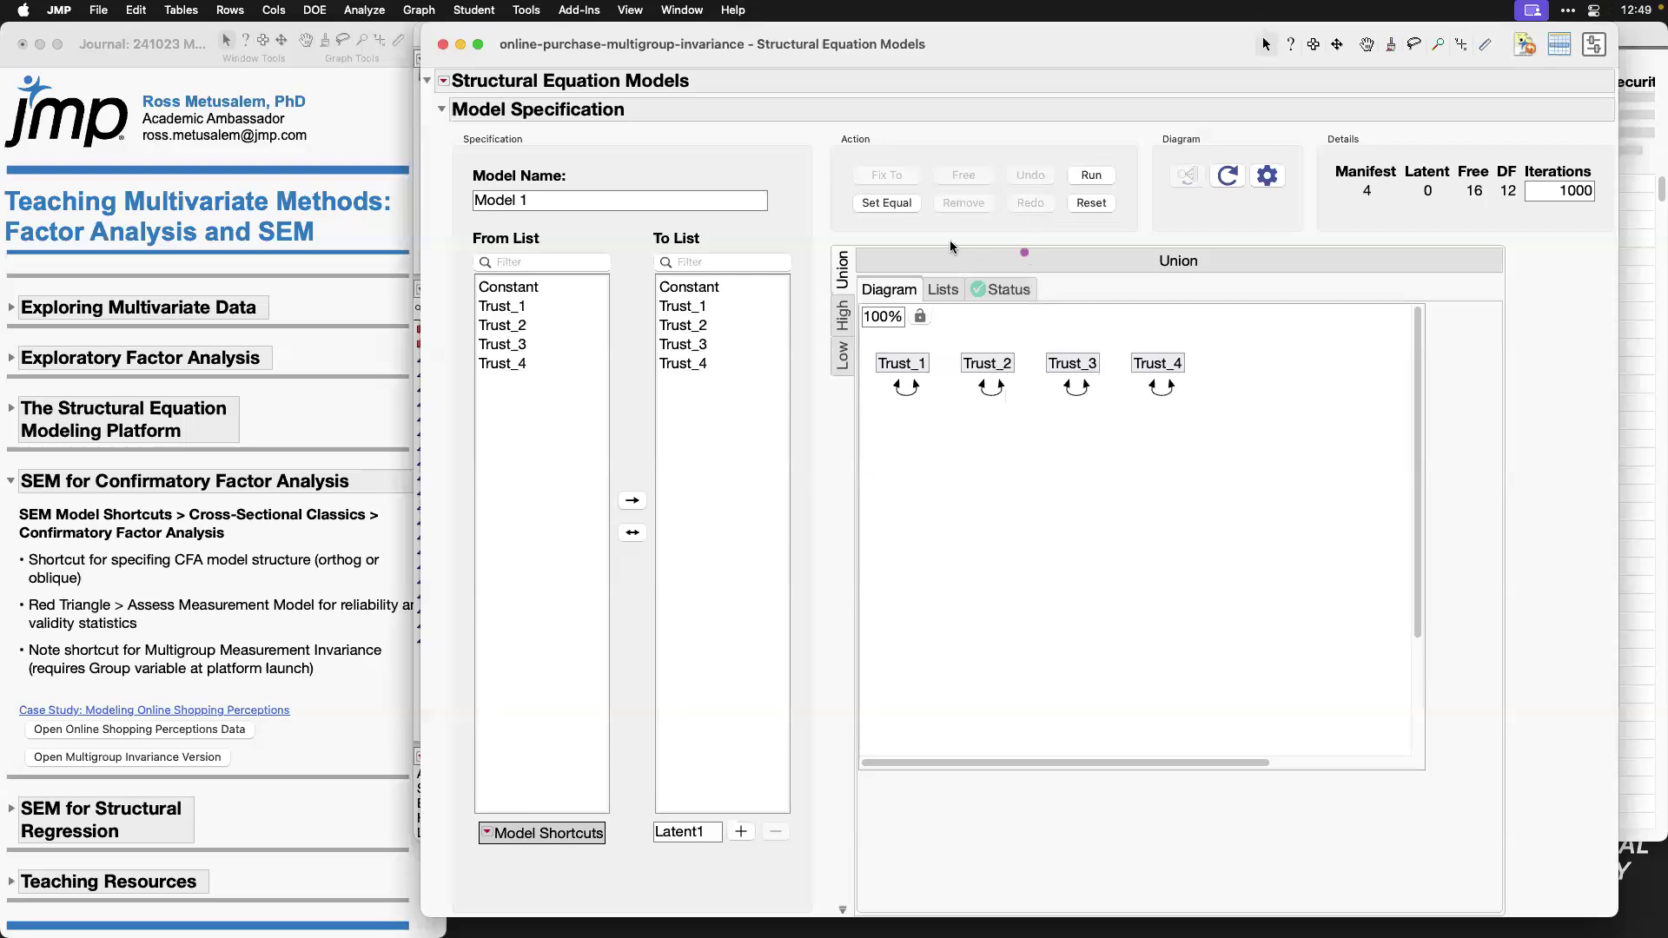
# Step: Add a directional path from Trust_1 to Trust_2 in the Union model diagram
pyautogui.moveTo(837, 205); pyautogui.dragTo(872, 227)
pyautogui.click(556, 308)
pyautogui.click(683, 325)
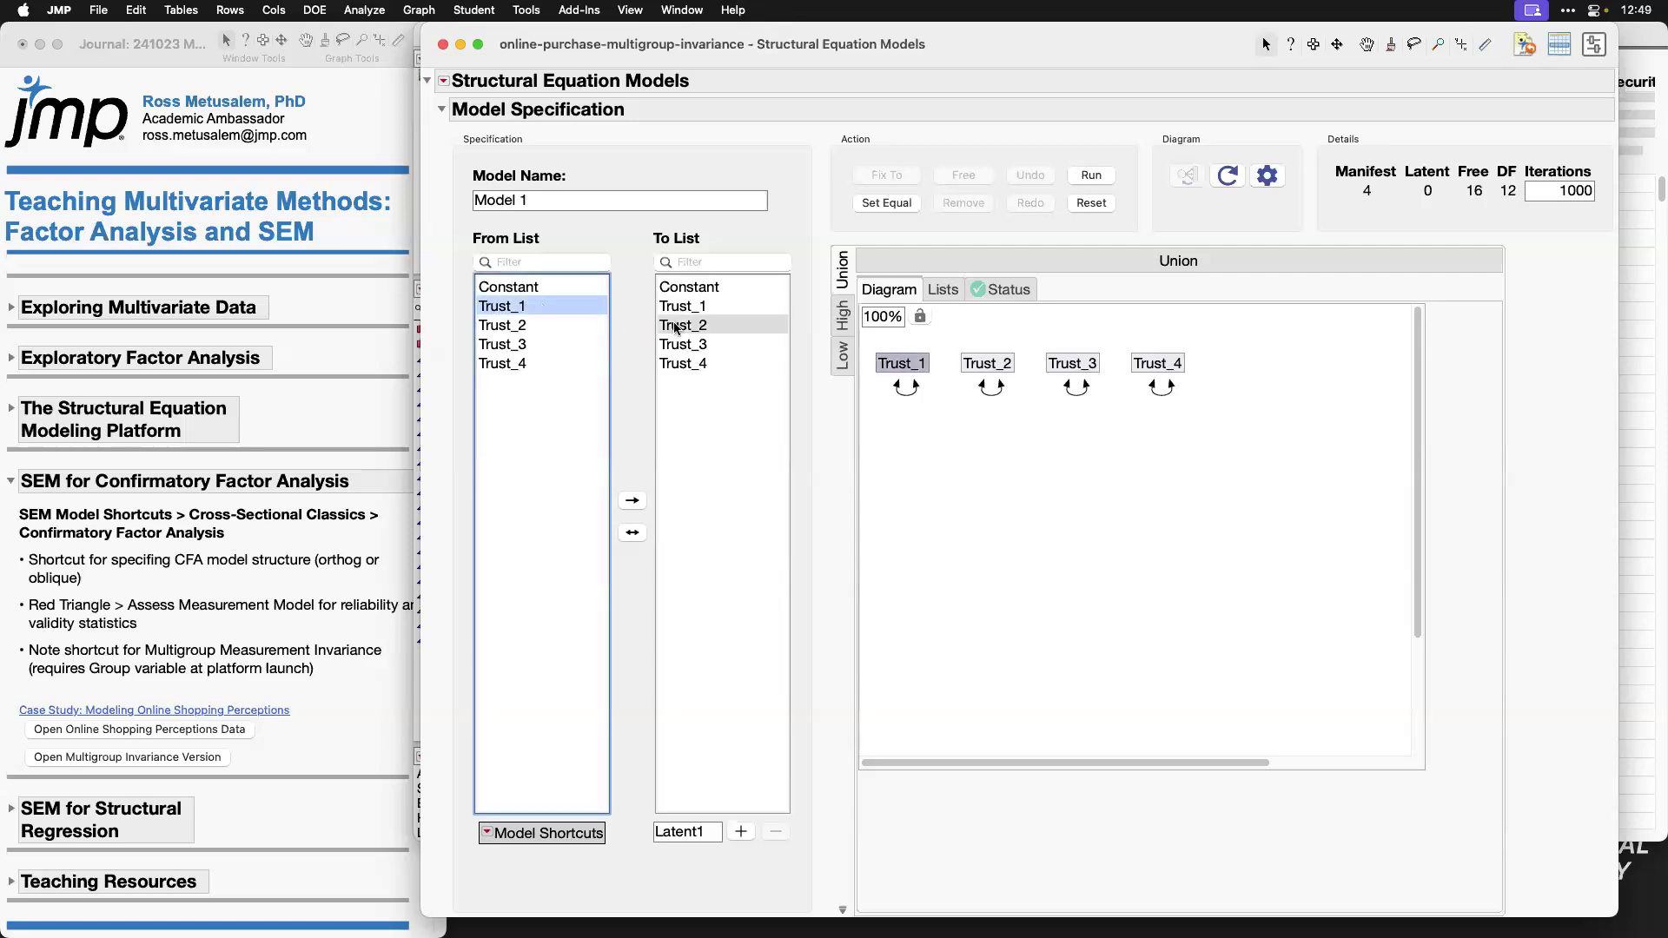
pyautogui.click(646, 502)
pyautogui.moveTo(1089, 758); pyautogui.dragTo(1151, 764)
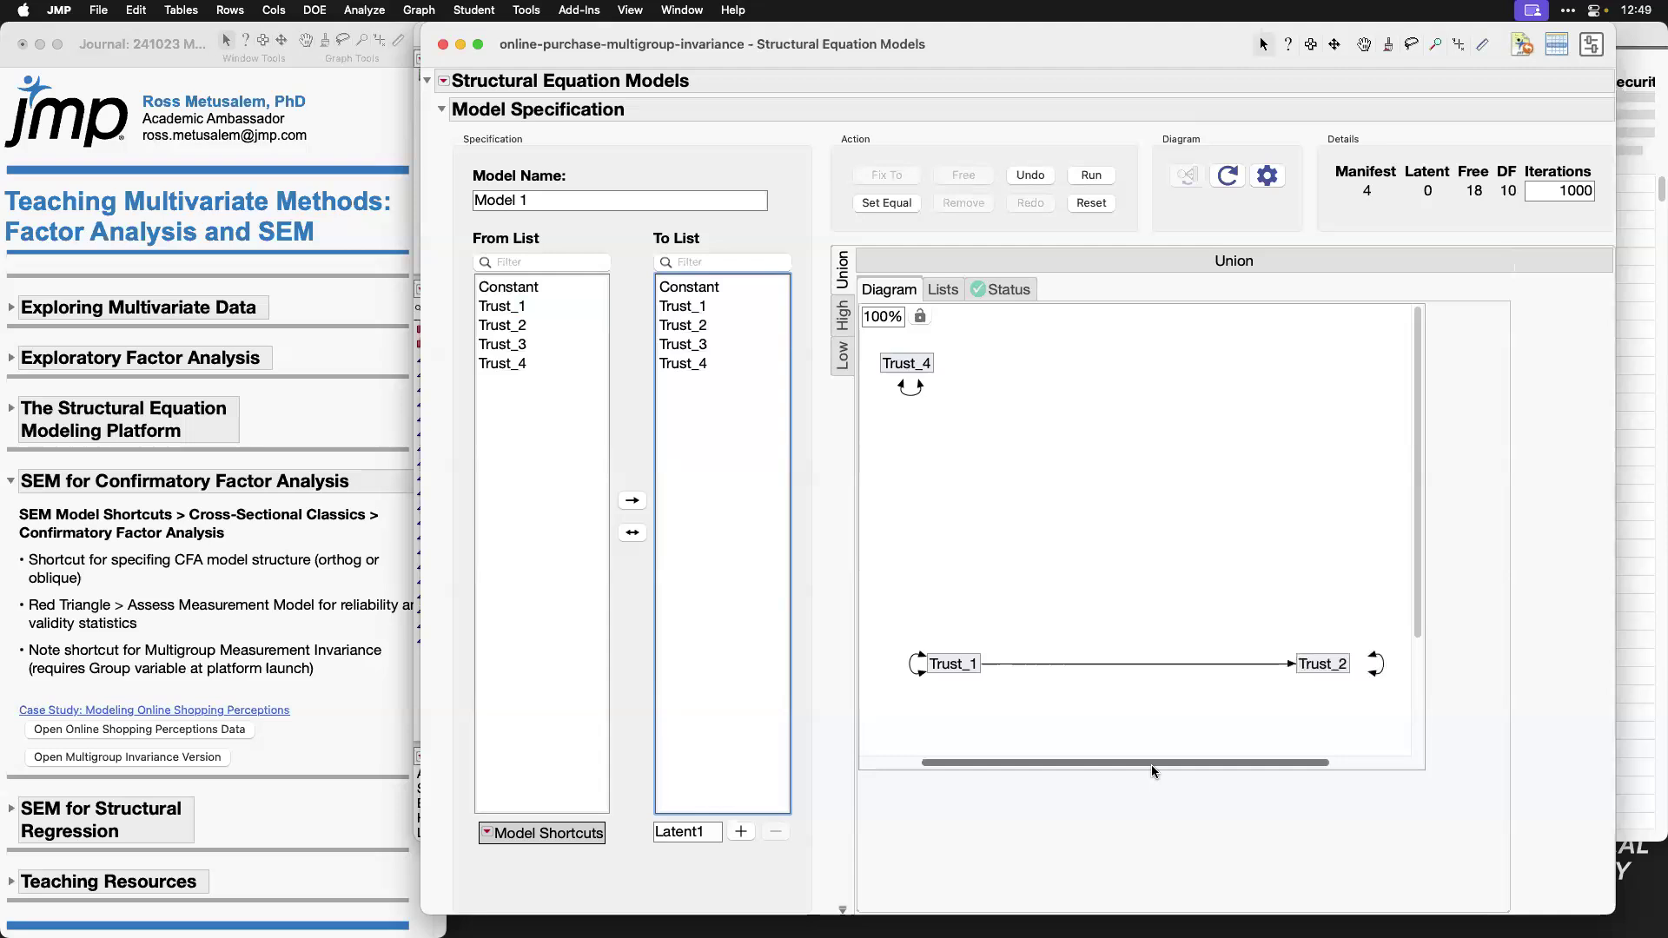
# Step: Constrain the path from Trust_1 to Trust_2 to be equal across the High and Low groups
pyautogui.click(1140, 663)
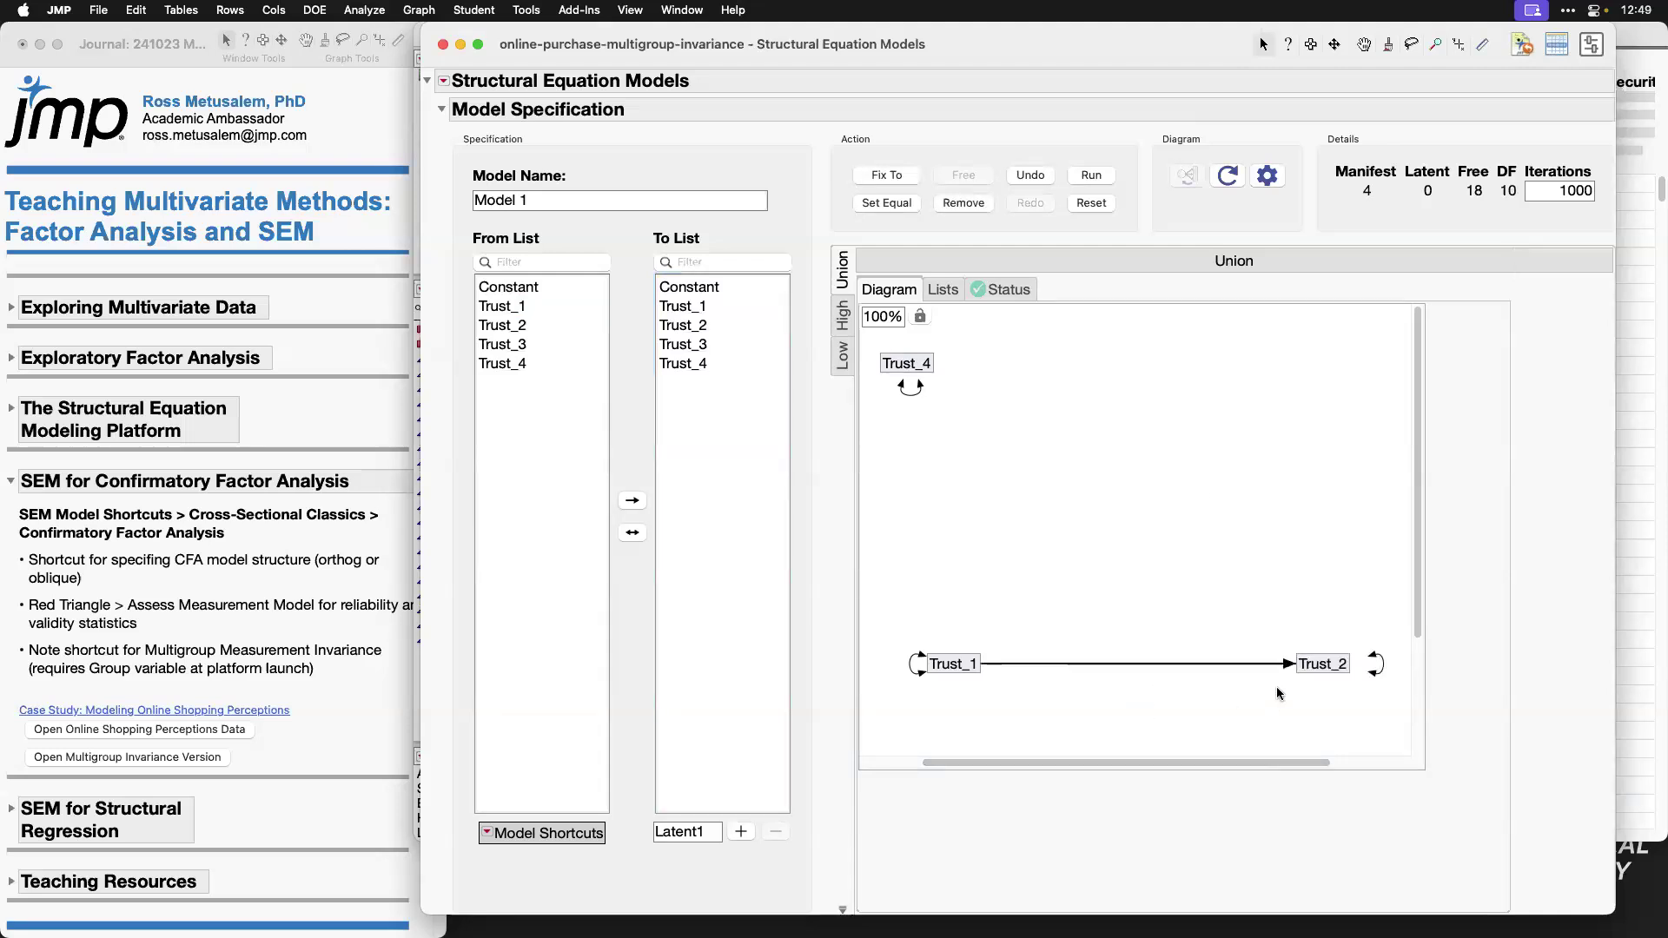
pyautogui.click(886, 204)
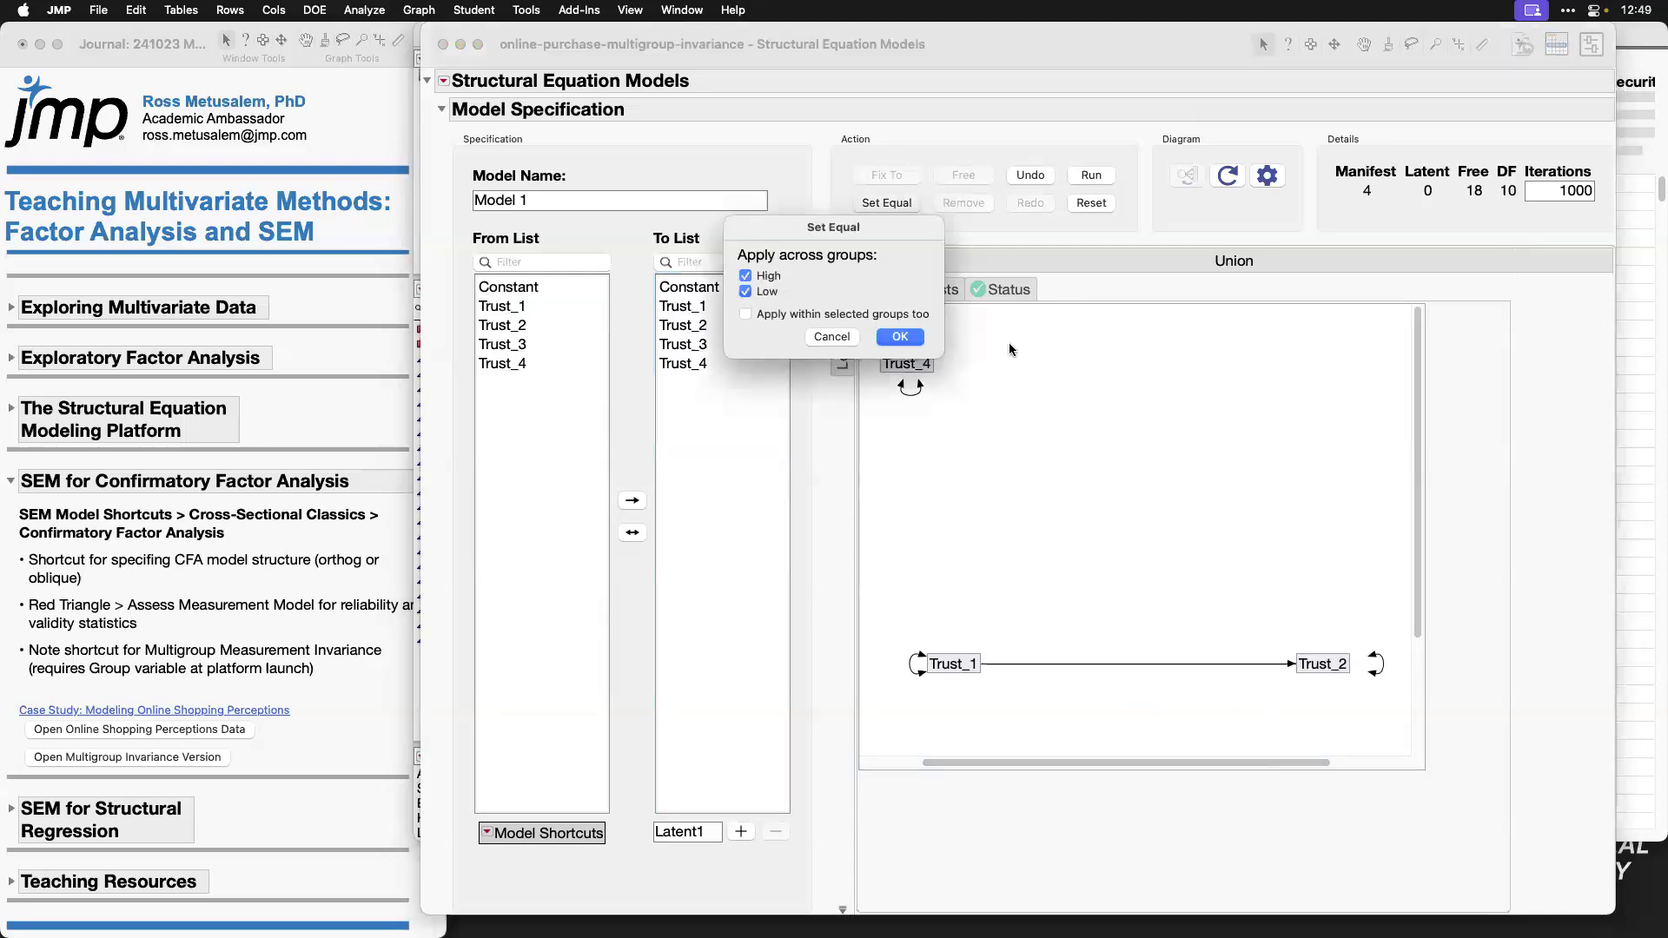
pyautogui.click(899, 338)
pyautogui.moveTo(1148, 643)
pyautogui.mouseDown()
pyautogui.moveTo(1106, 665)
pyautogui.moveTo(1159, 695)
pyautogui.moveTo(1167, 653)
pyautogui.moveTo(1145, 640)
pyautogui.mouseUp()
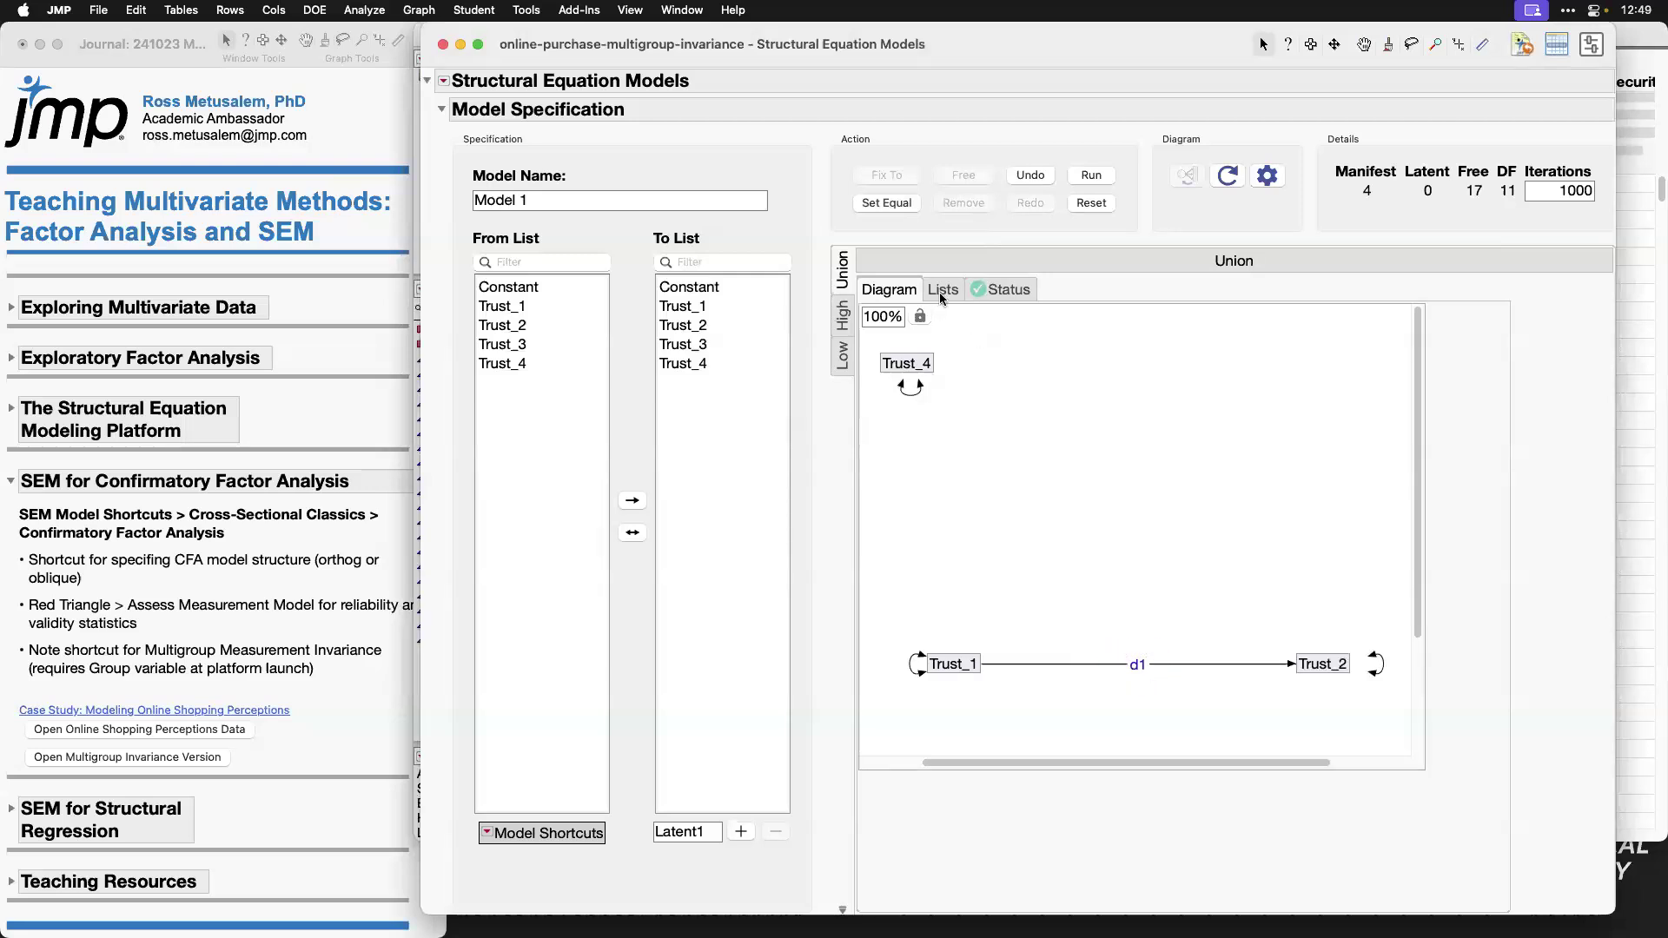
# Step: Check the Trust_1 to Trust_2 path in the High and Low group diagrams and return to the Union diagram
pyautogui.click(843, 317)
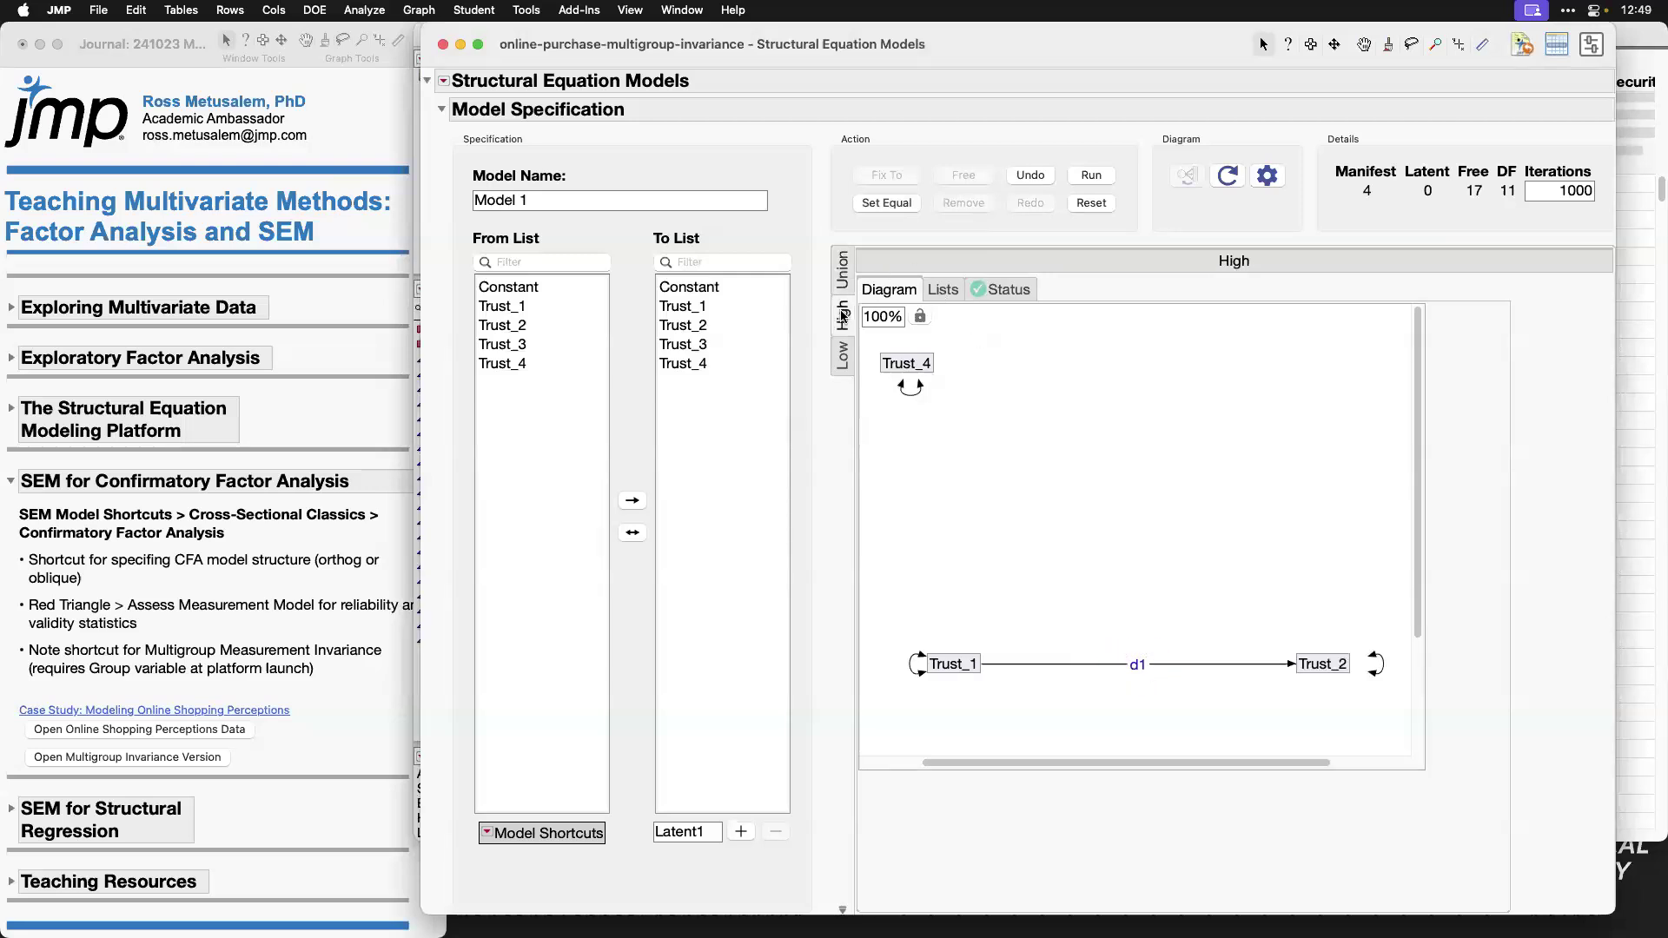
pyautogui.click(847, 356)
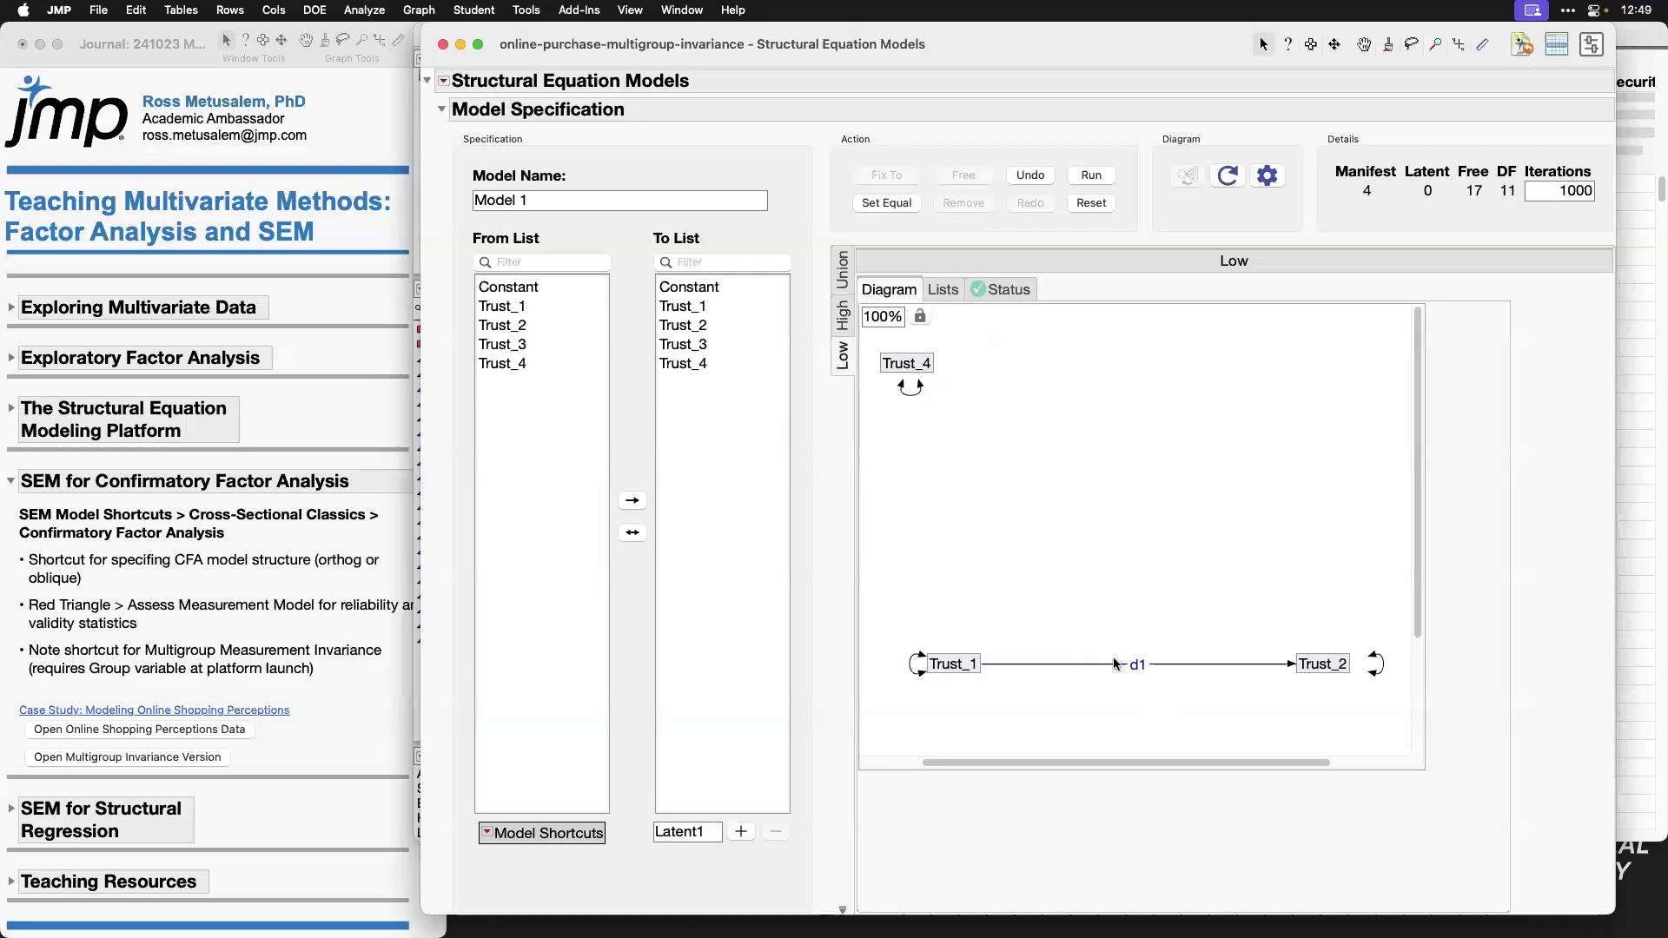
pyautogui.click(849, 287)
# Step: Free the equality constraint on the Trust_1 to Trust_2 path and reset the model specification
pyautogui.click(1202, 664)
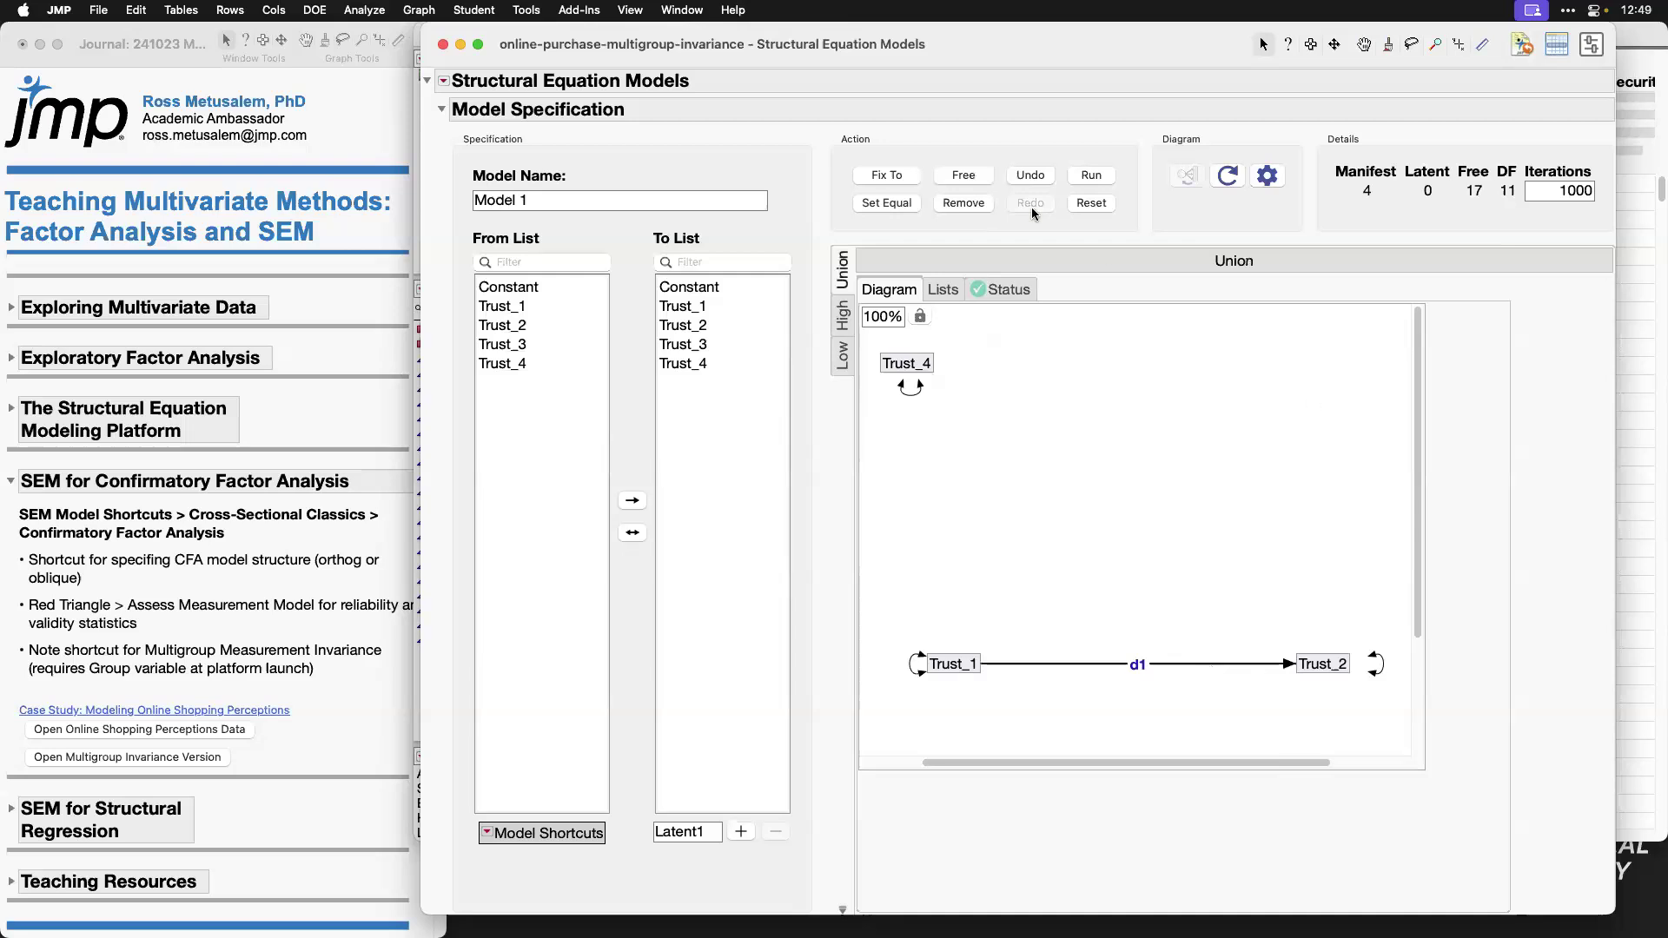
pyautogui.click(963, 174)
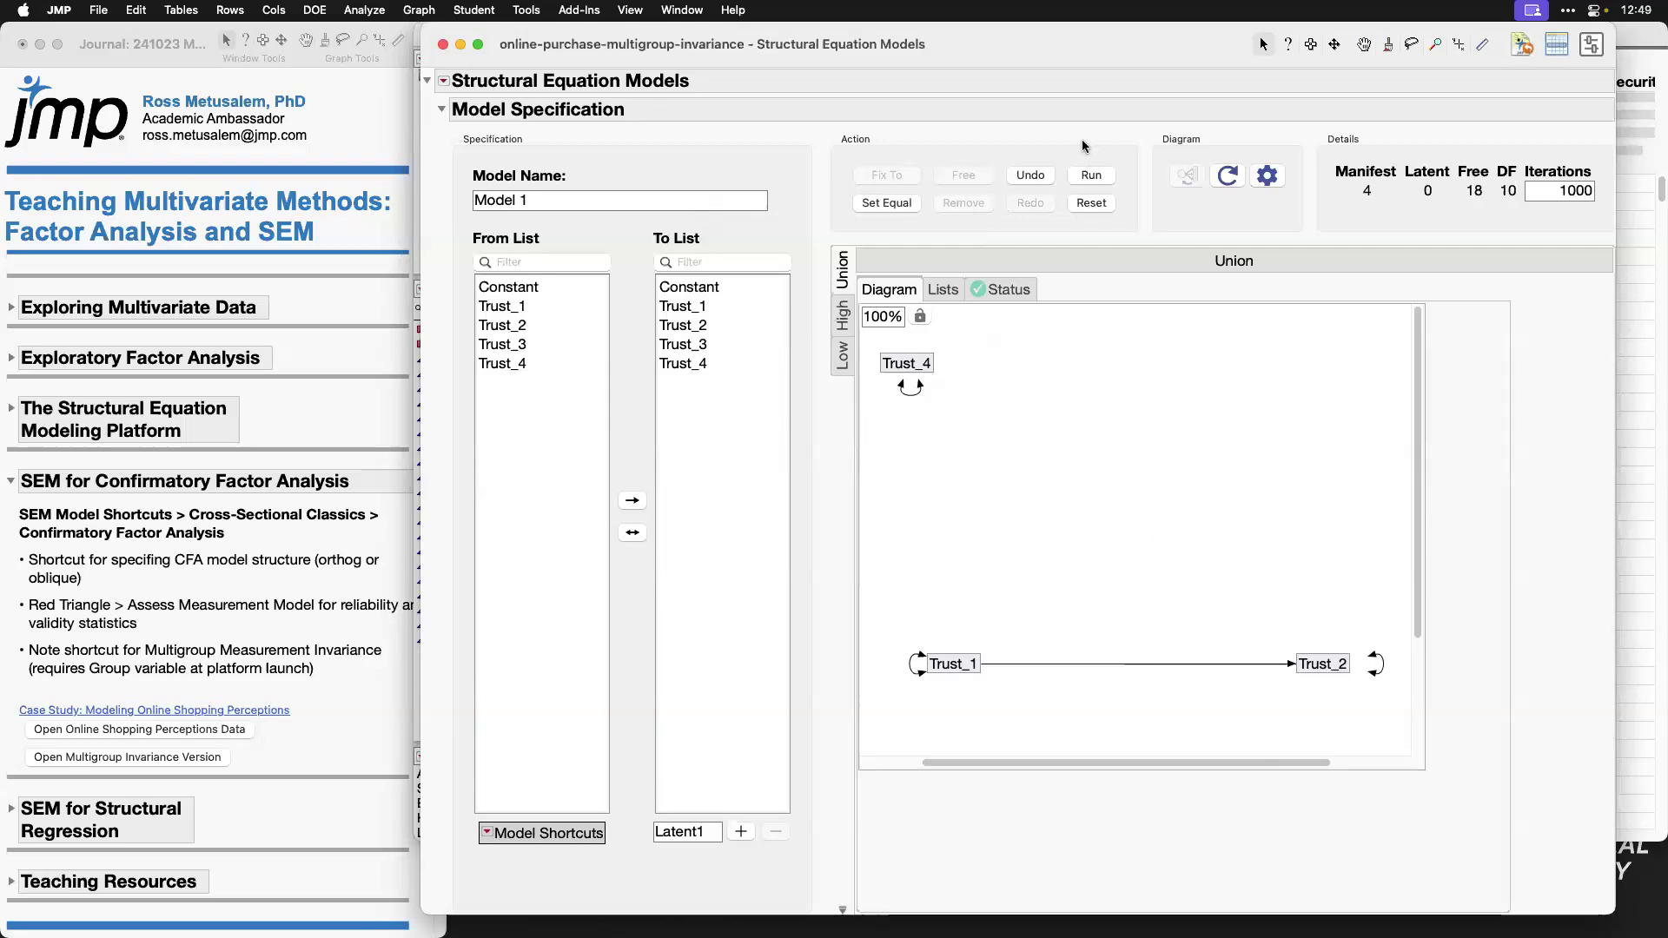
pyautogui.click(1092, 202)
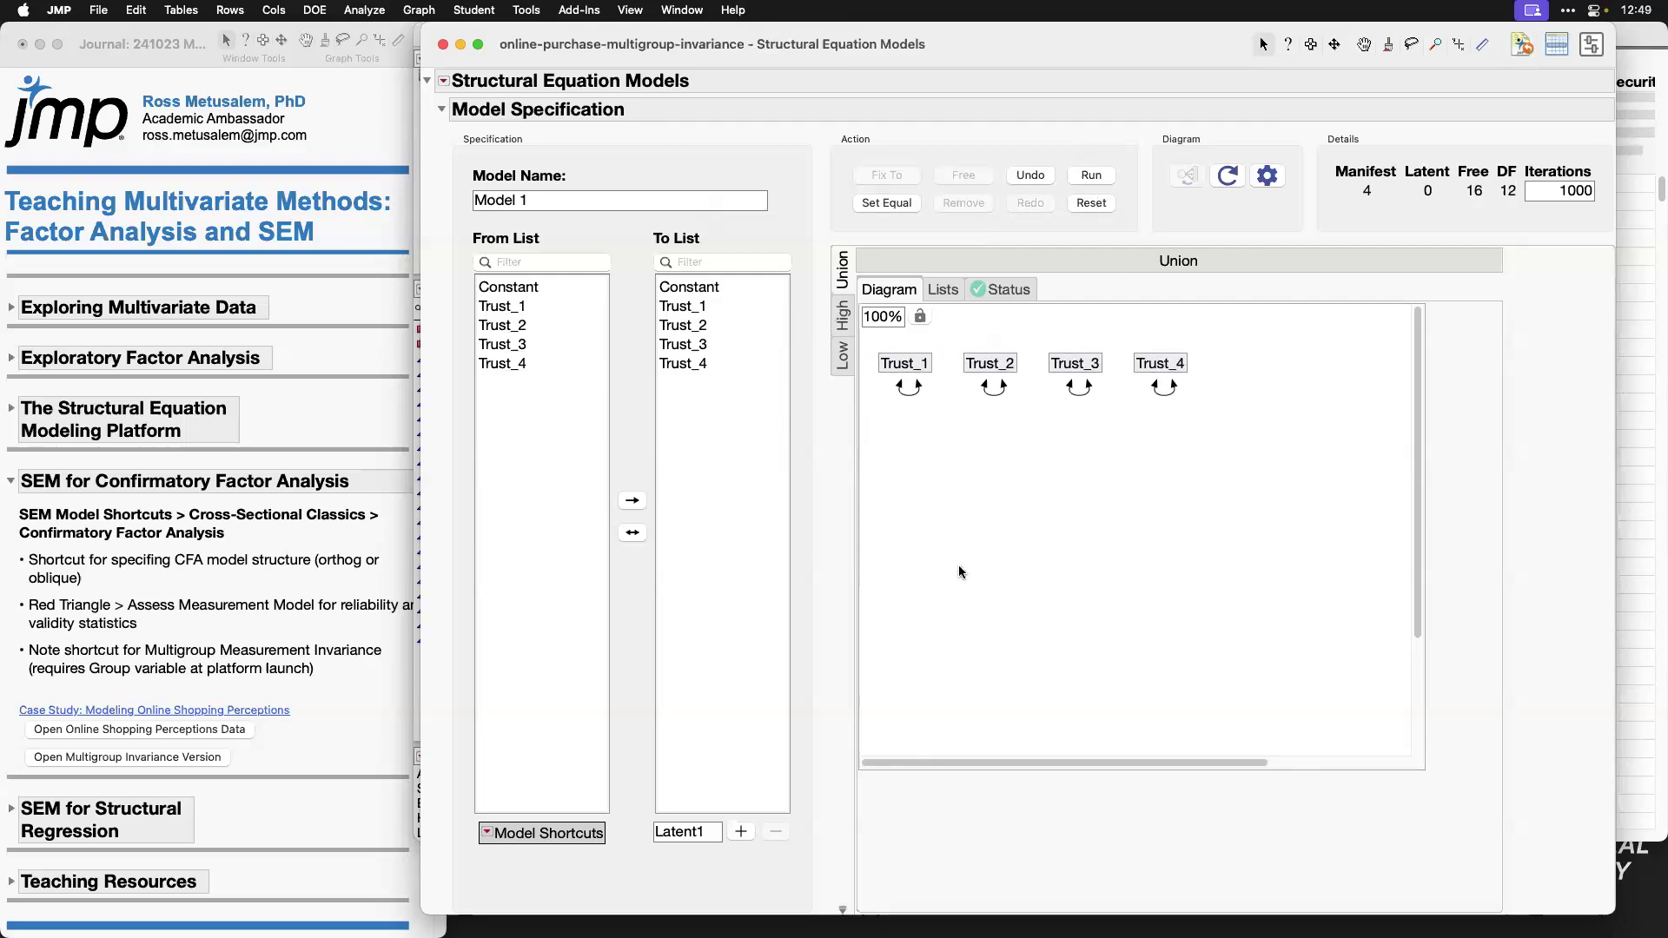
# Step: Use the Multigroup Measurement Invariance shortcut to define a latent variable named Trust with indicators Trust_1 through Trust_4
pyautogui.click(489, 833)
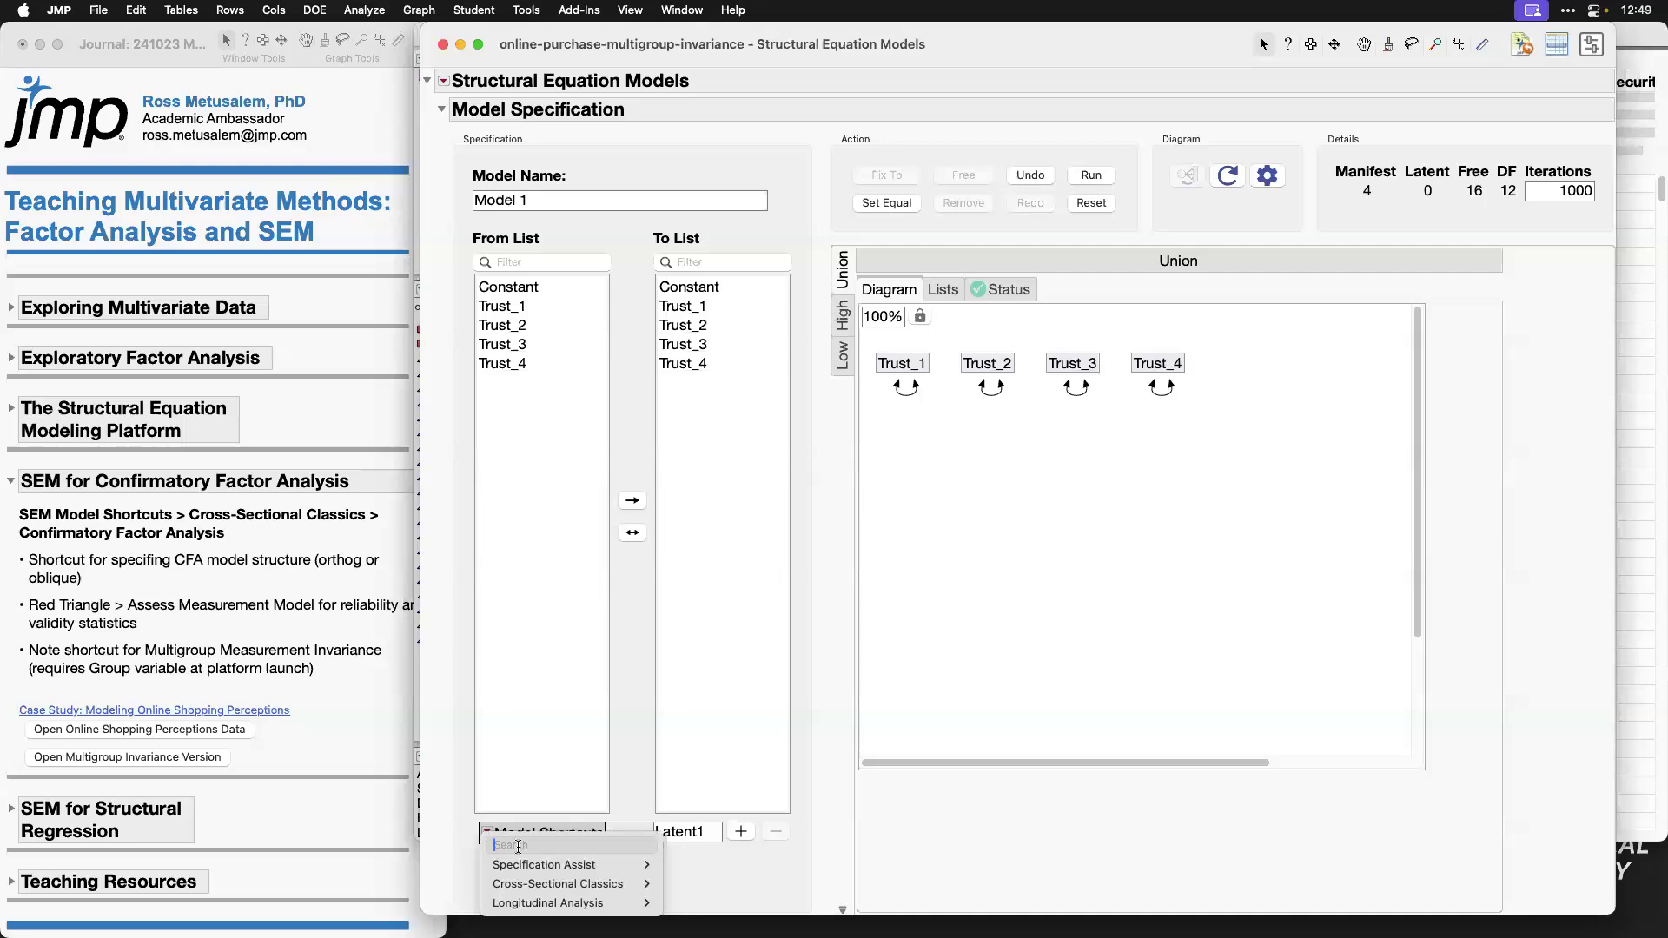
pyautogui.moveTo(614, 884)
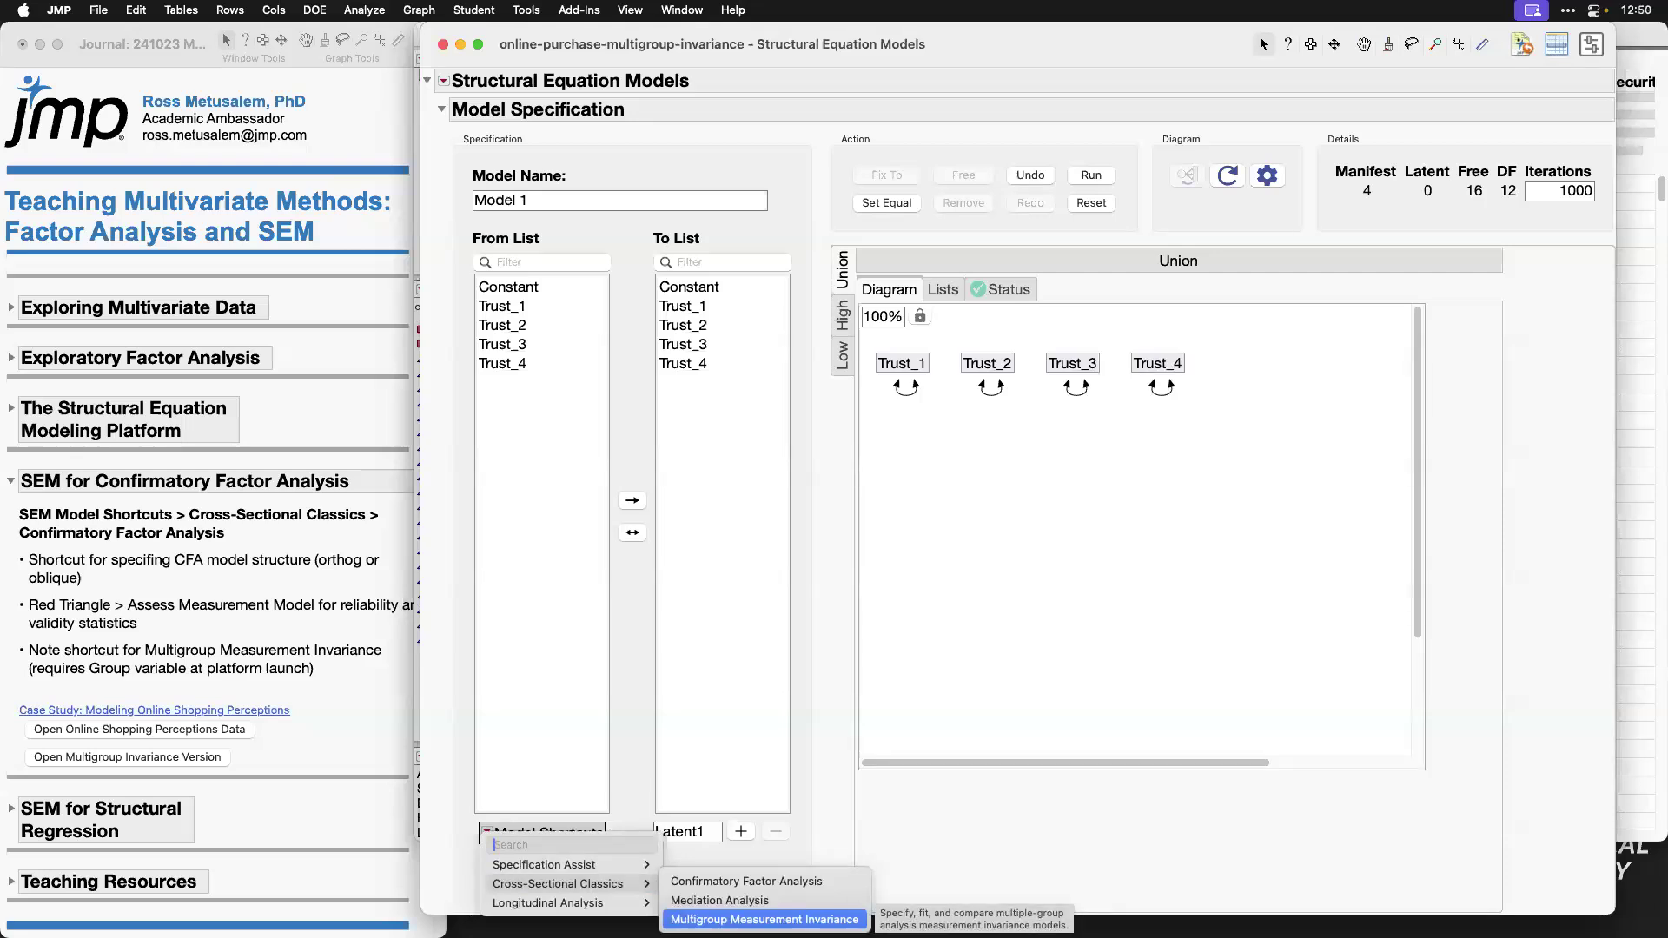
pyautogui.click(764, 920)
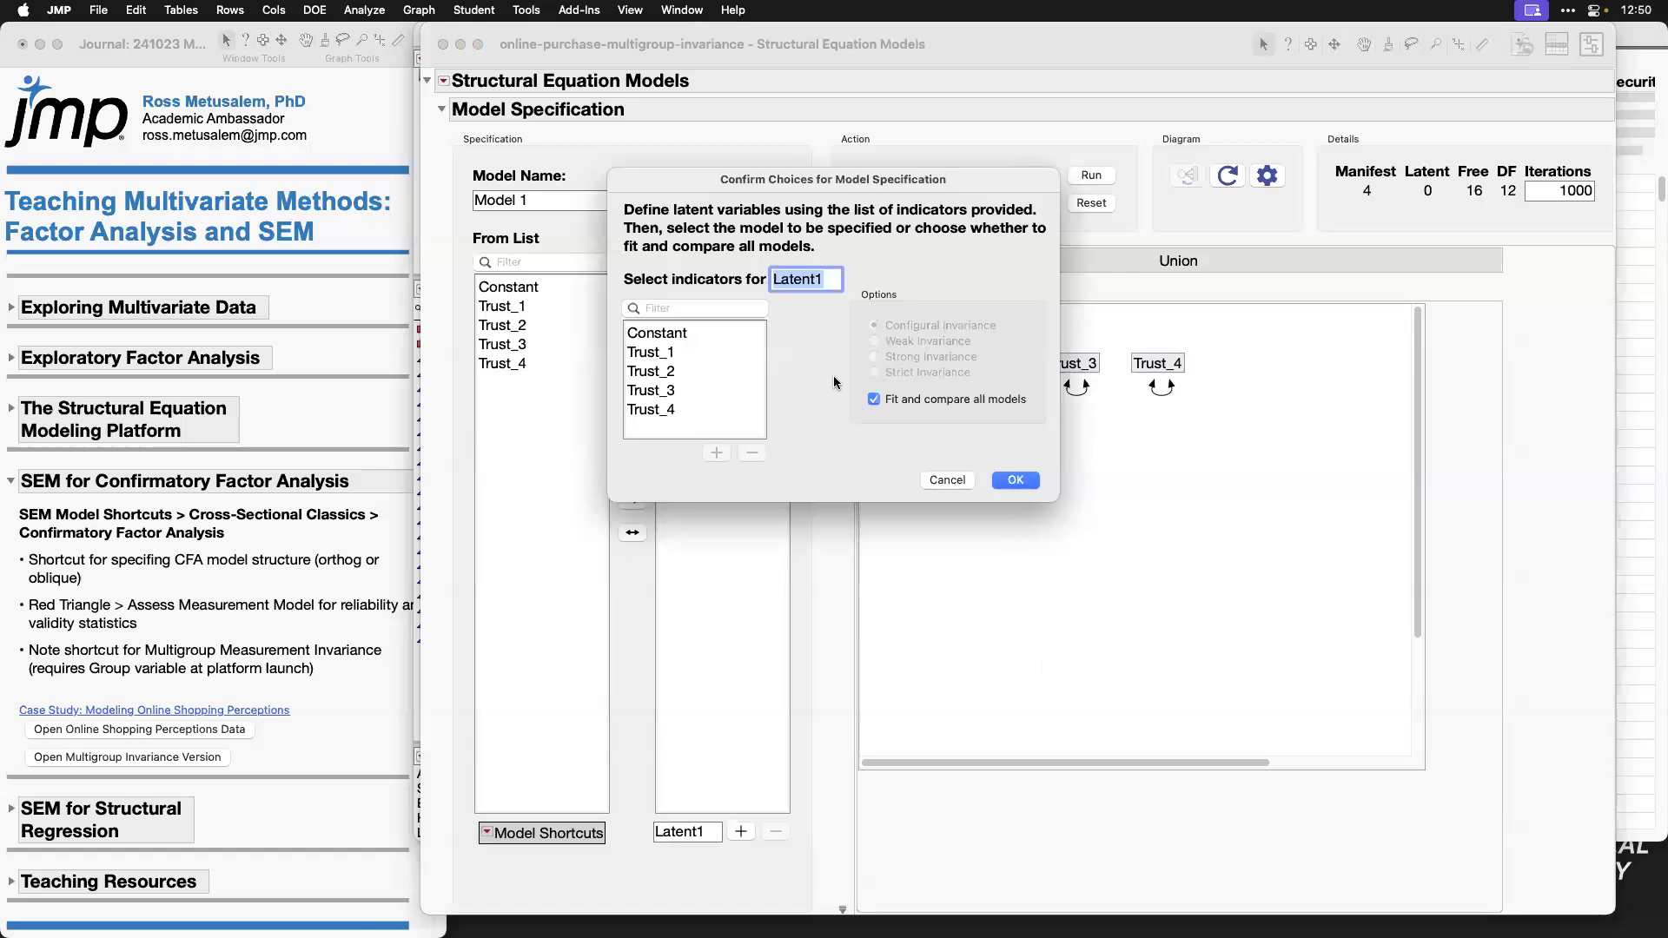
pyautogui.write('Trust')
pyautogui.click(653, 351)
pyautogui.keyDown('shift'); pyautogui.click(667, 410); pyautogui.keyUp('shift')
pyautogui.click(717, 452)
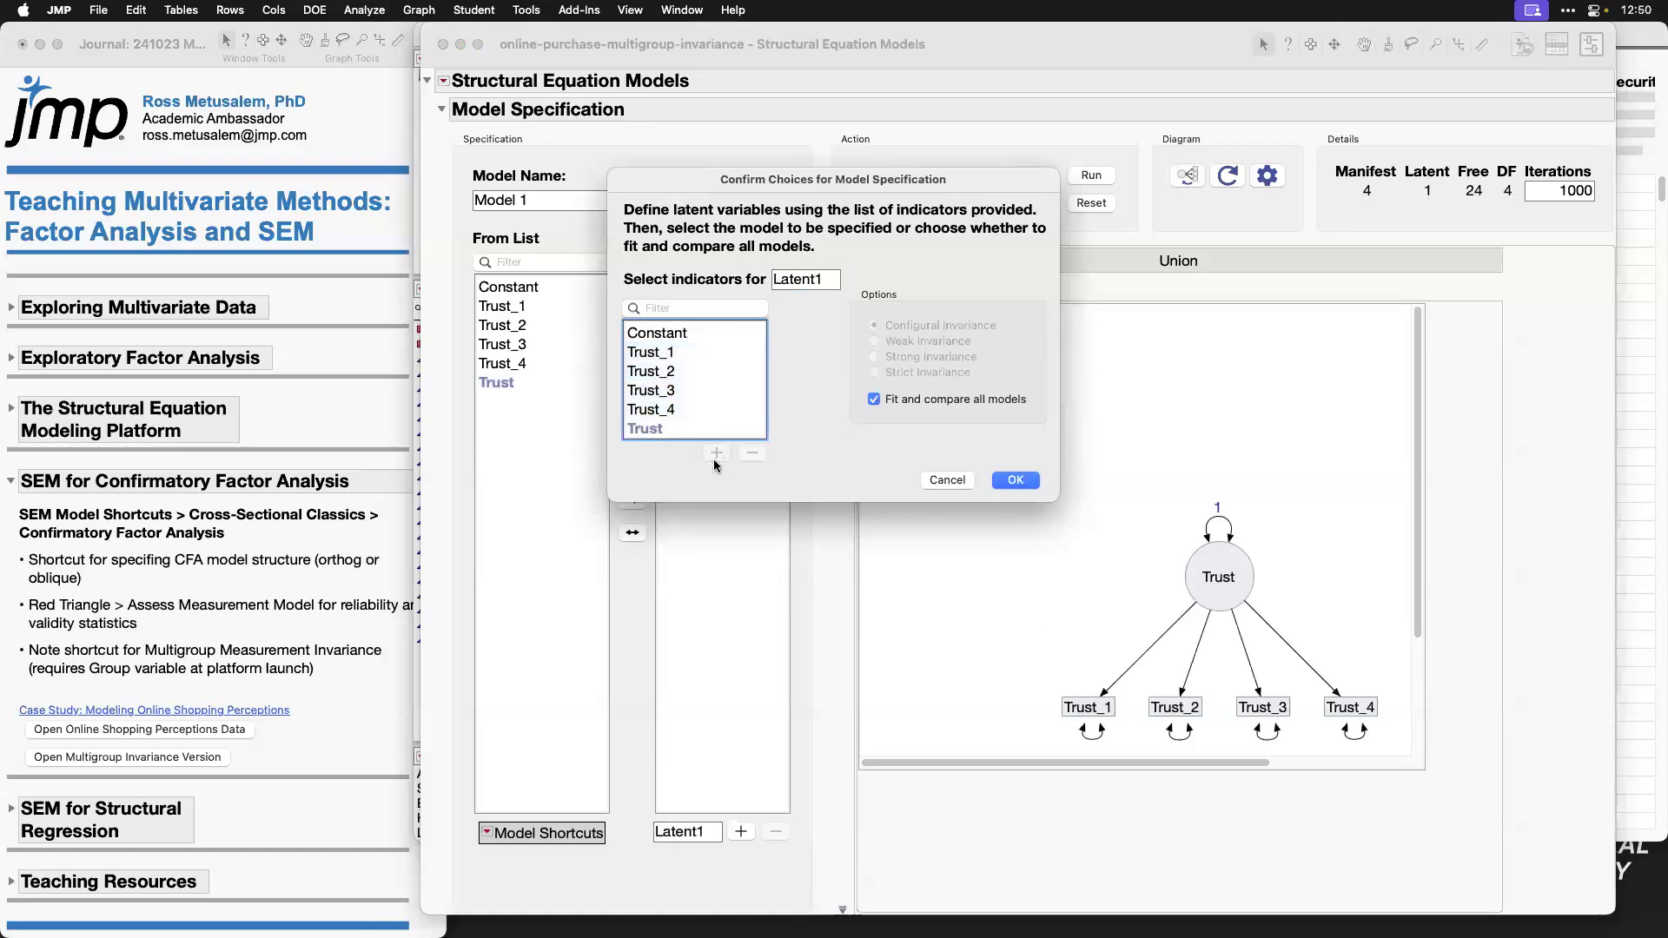
# Step: Review the individual invariance options, keep the option to fit and compare all models, and run the invariance models
pyautogui.click(874, 400)
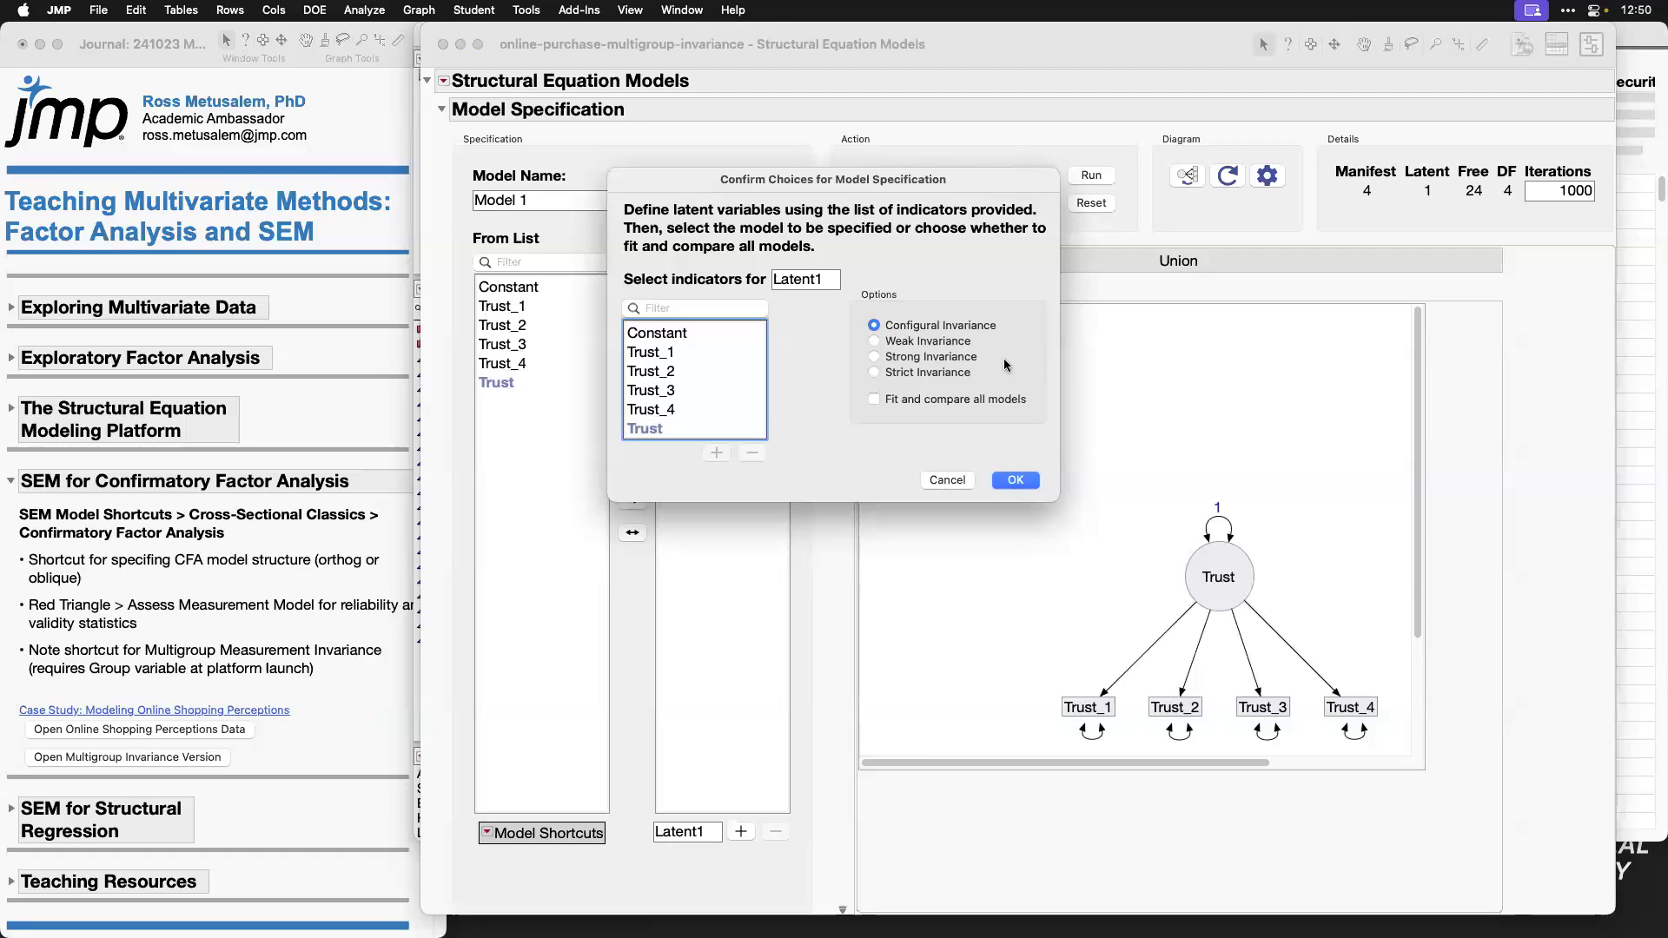
pyautogui.moveTo(1010, 326)
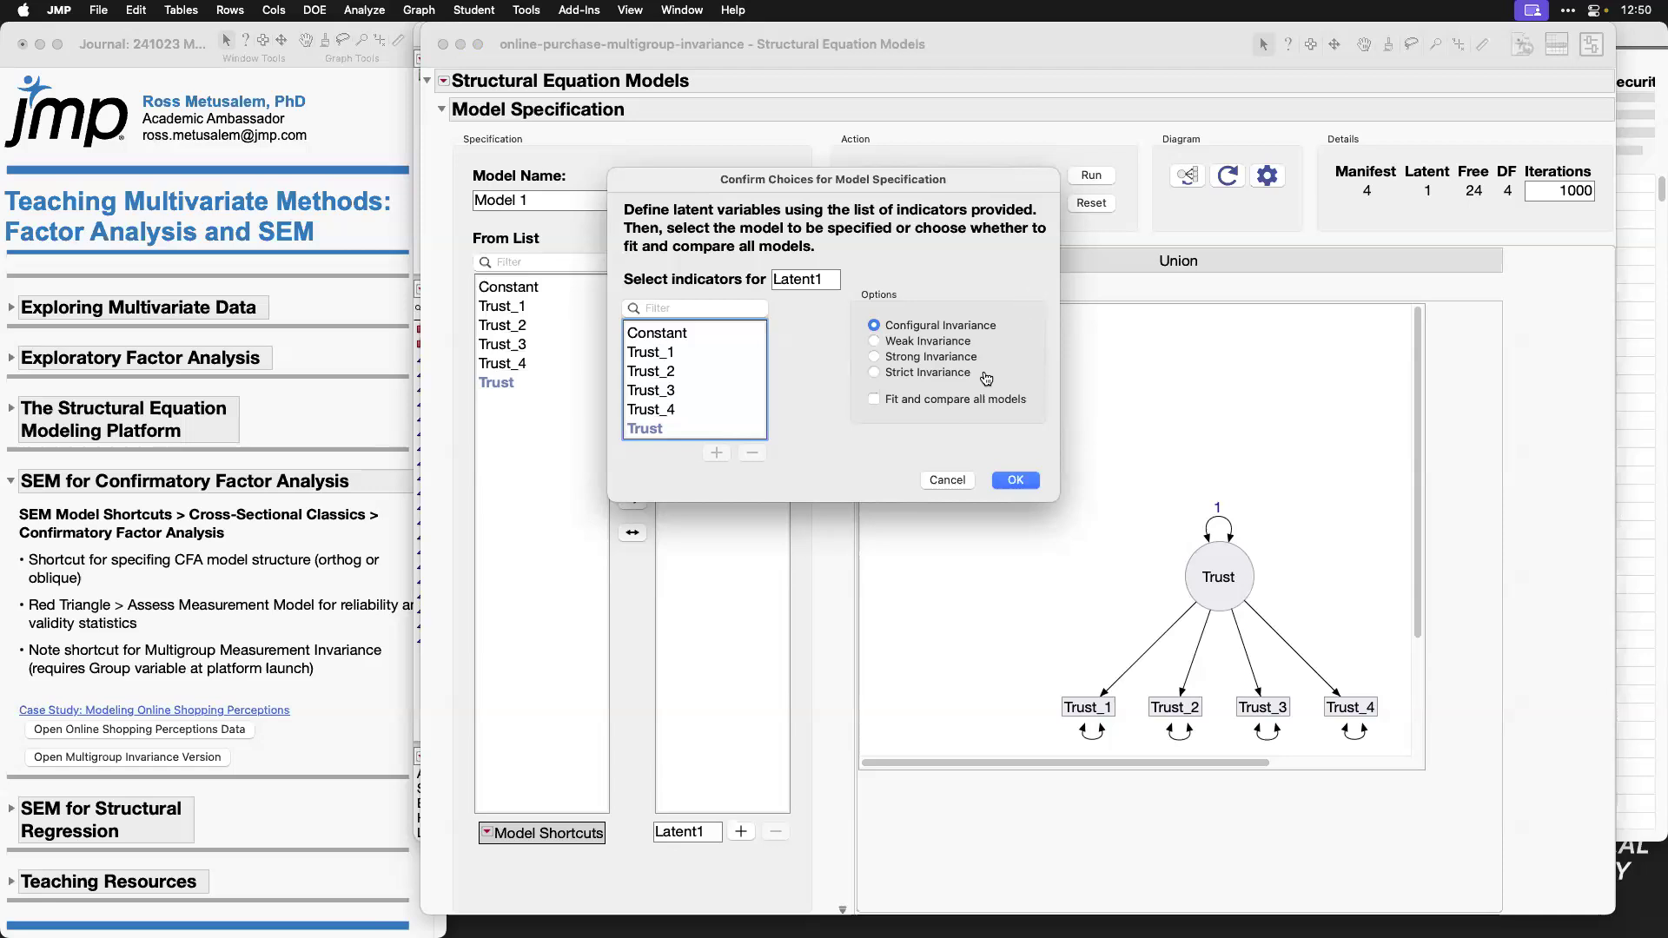
pyautogui.click(871, 399)
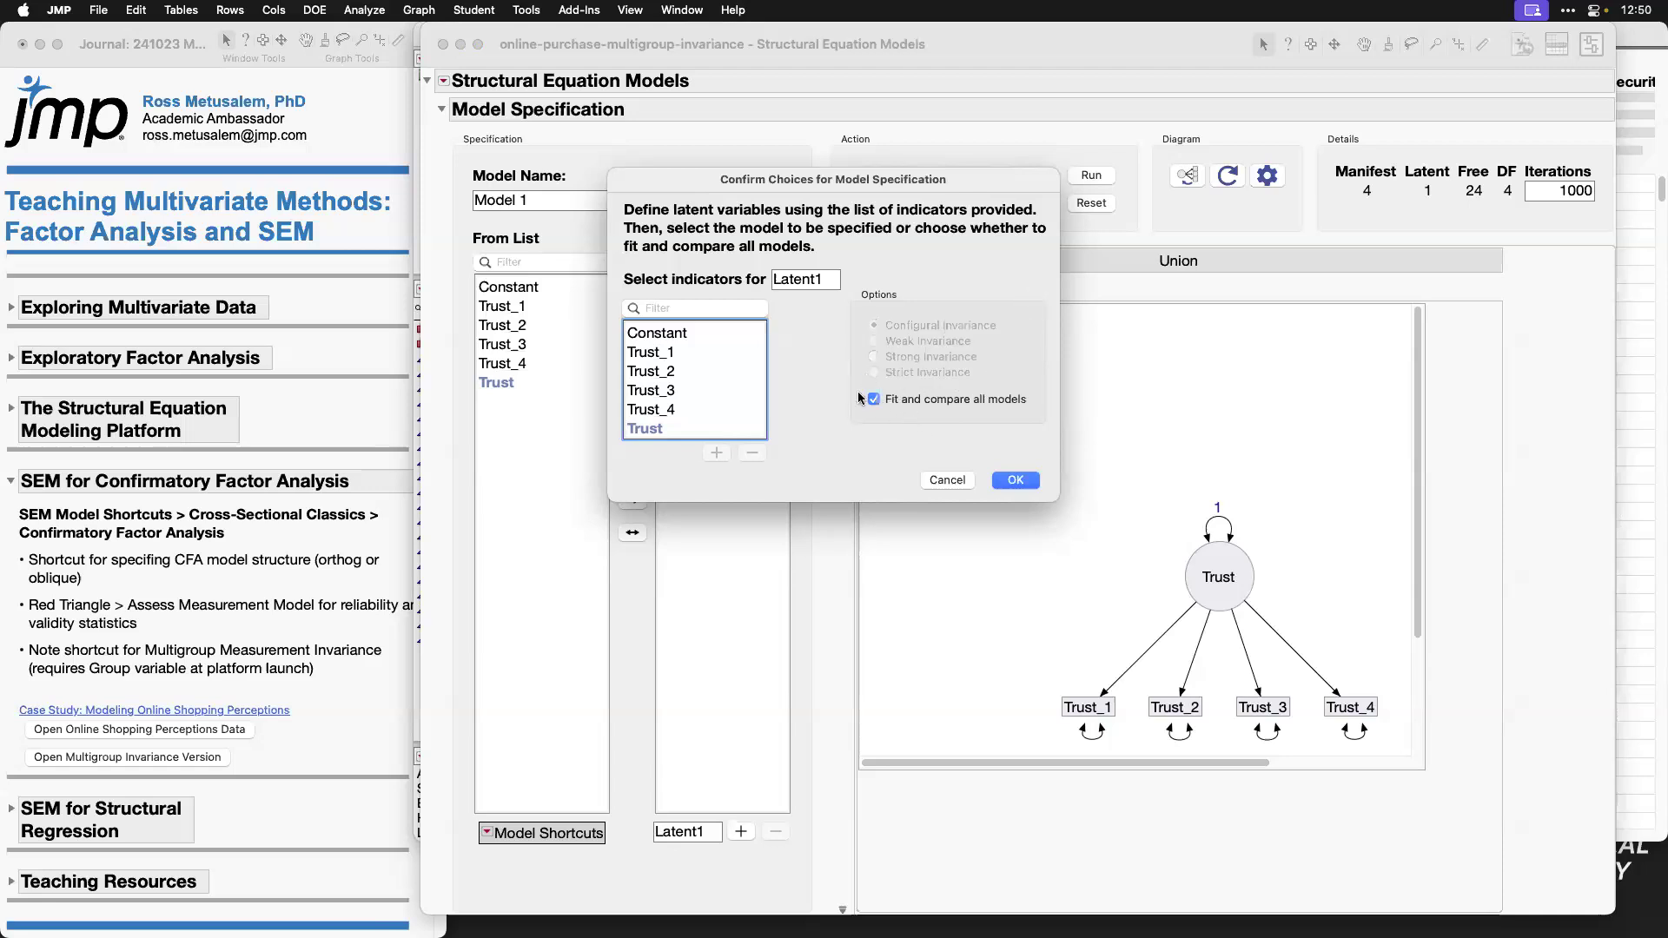
pyautogui.click(1016, 480)
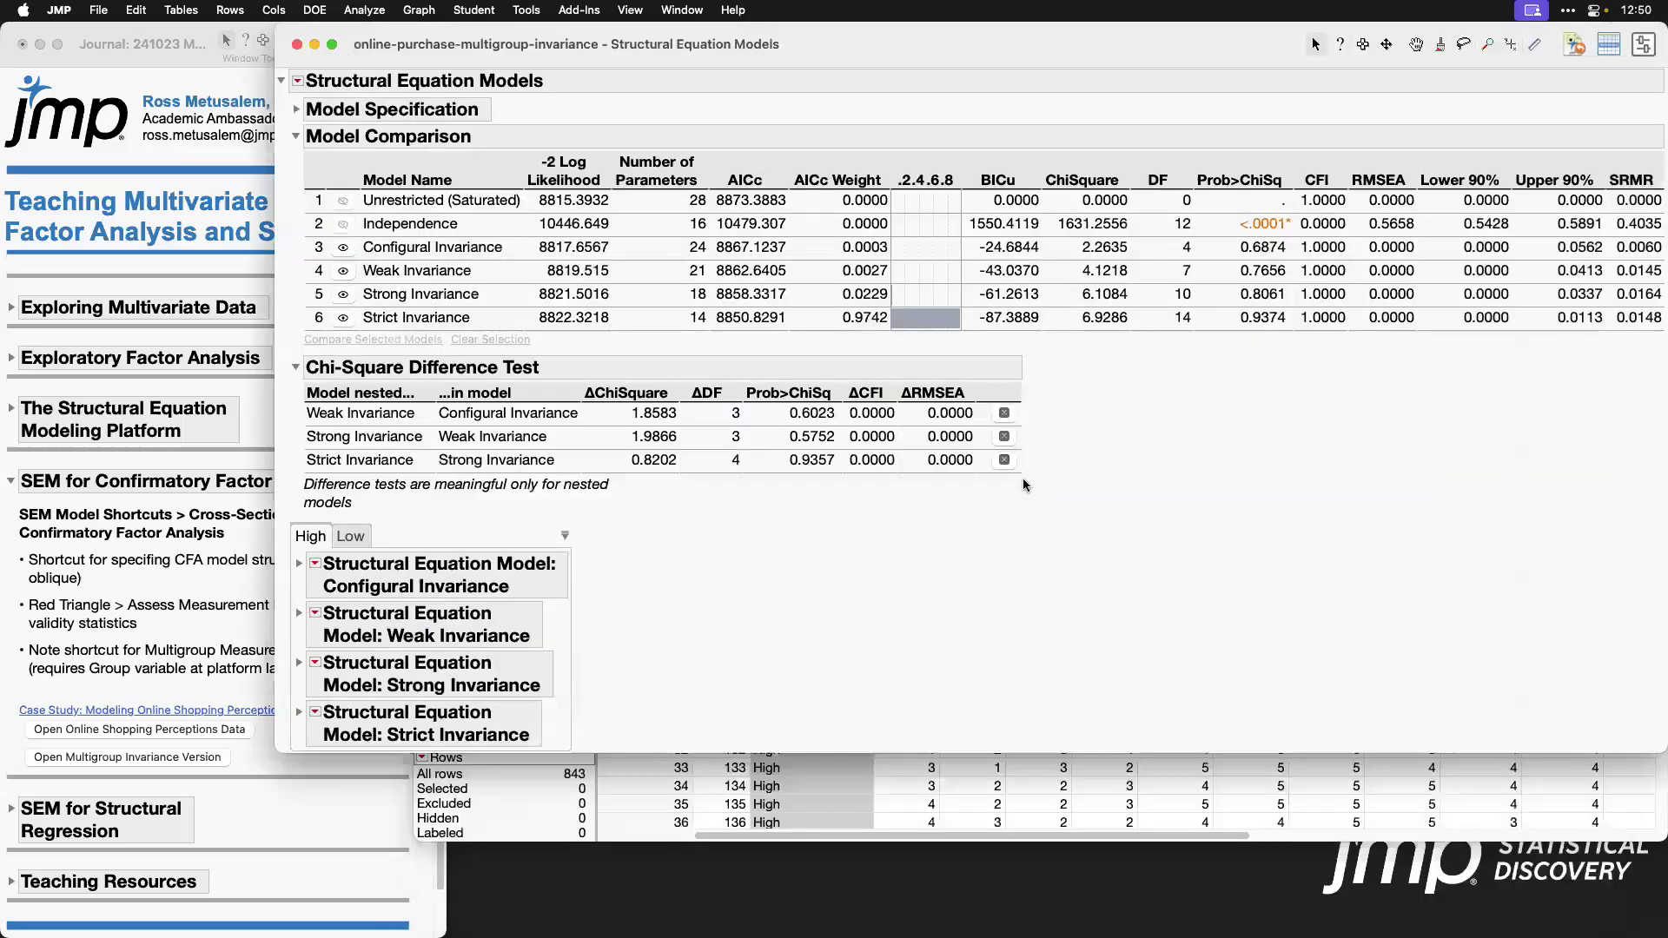
# Step: Collapse the Model Comparison report and examine the weak, strong and strict invariance rows of the Chi-Square Difference Test
pyautogui.click(297, 138)
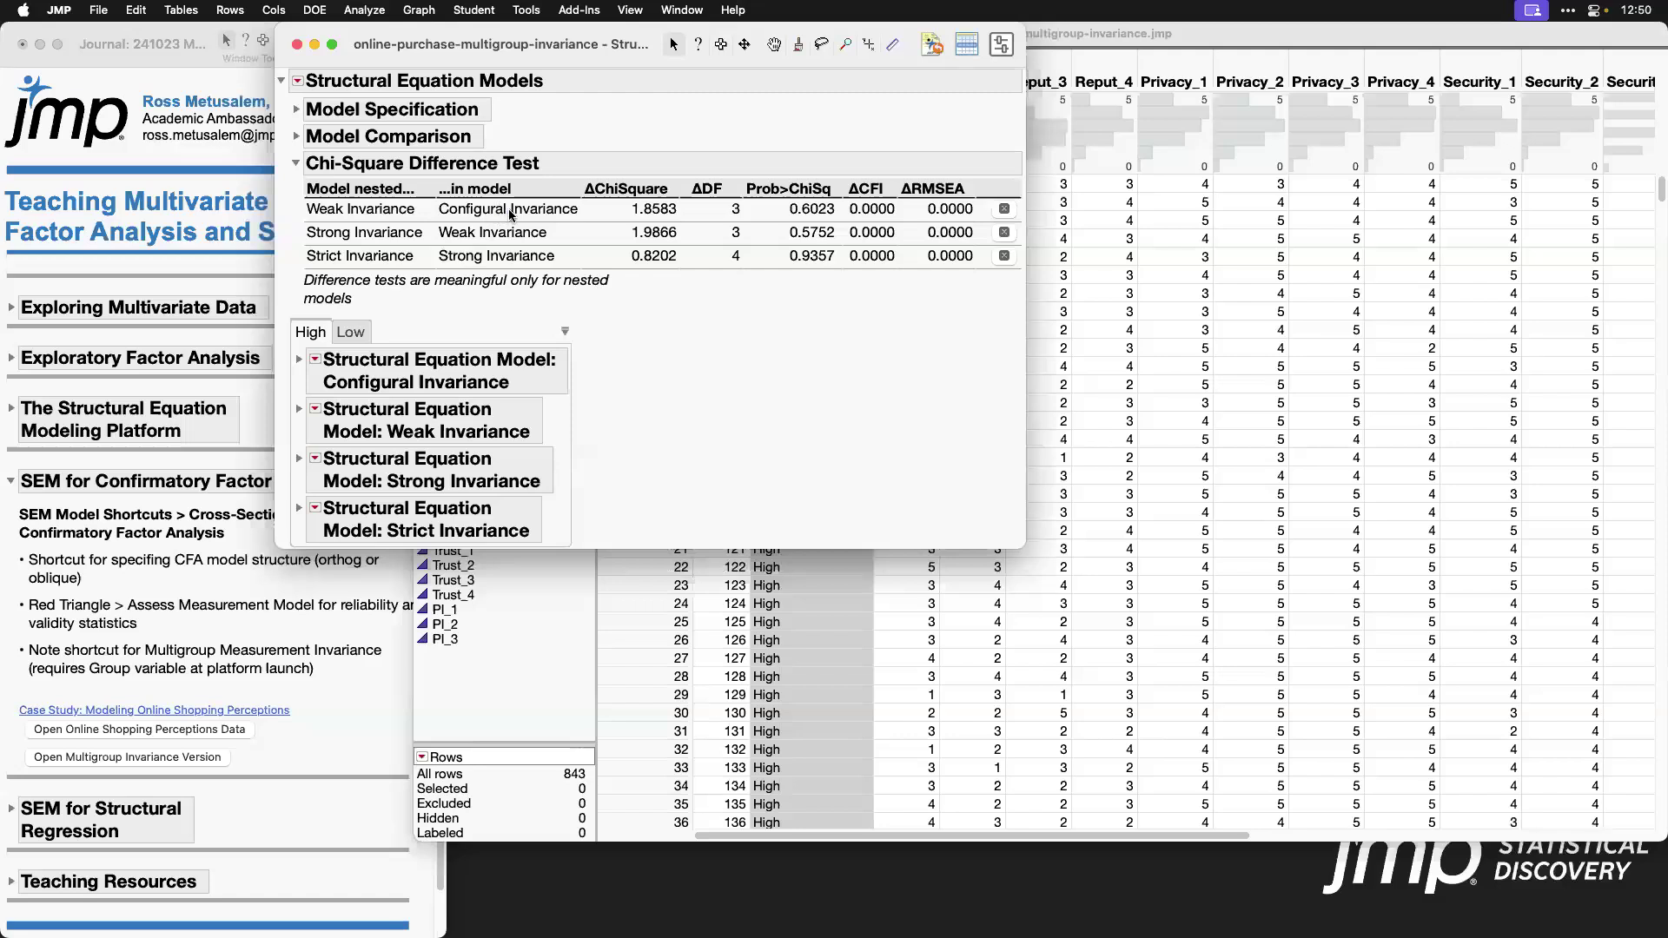
pyautogui.moveTo(297, 200)
pyautogui.mouseDown()
pyautogui.moveTo(525, 222)
pyautogui.moveTo(1021, 223)
pyautogui.moveTo(841, 228)
pyautogui.mouseUp()
pyautogui.moveTo(294, 245)
pyautogui.mouseDown()
pyautogui.moveTo(602, 276)
pyautogui.moveTo(1020, 275)
pyautogui.mouseUp()
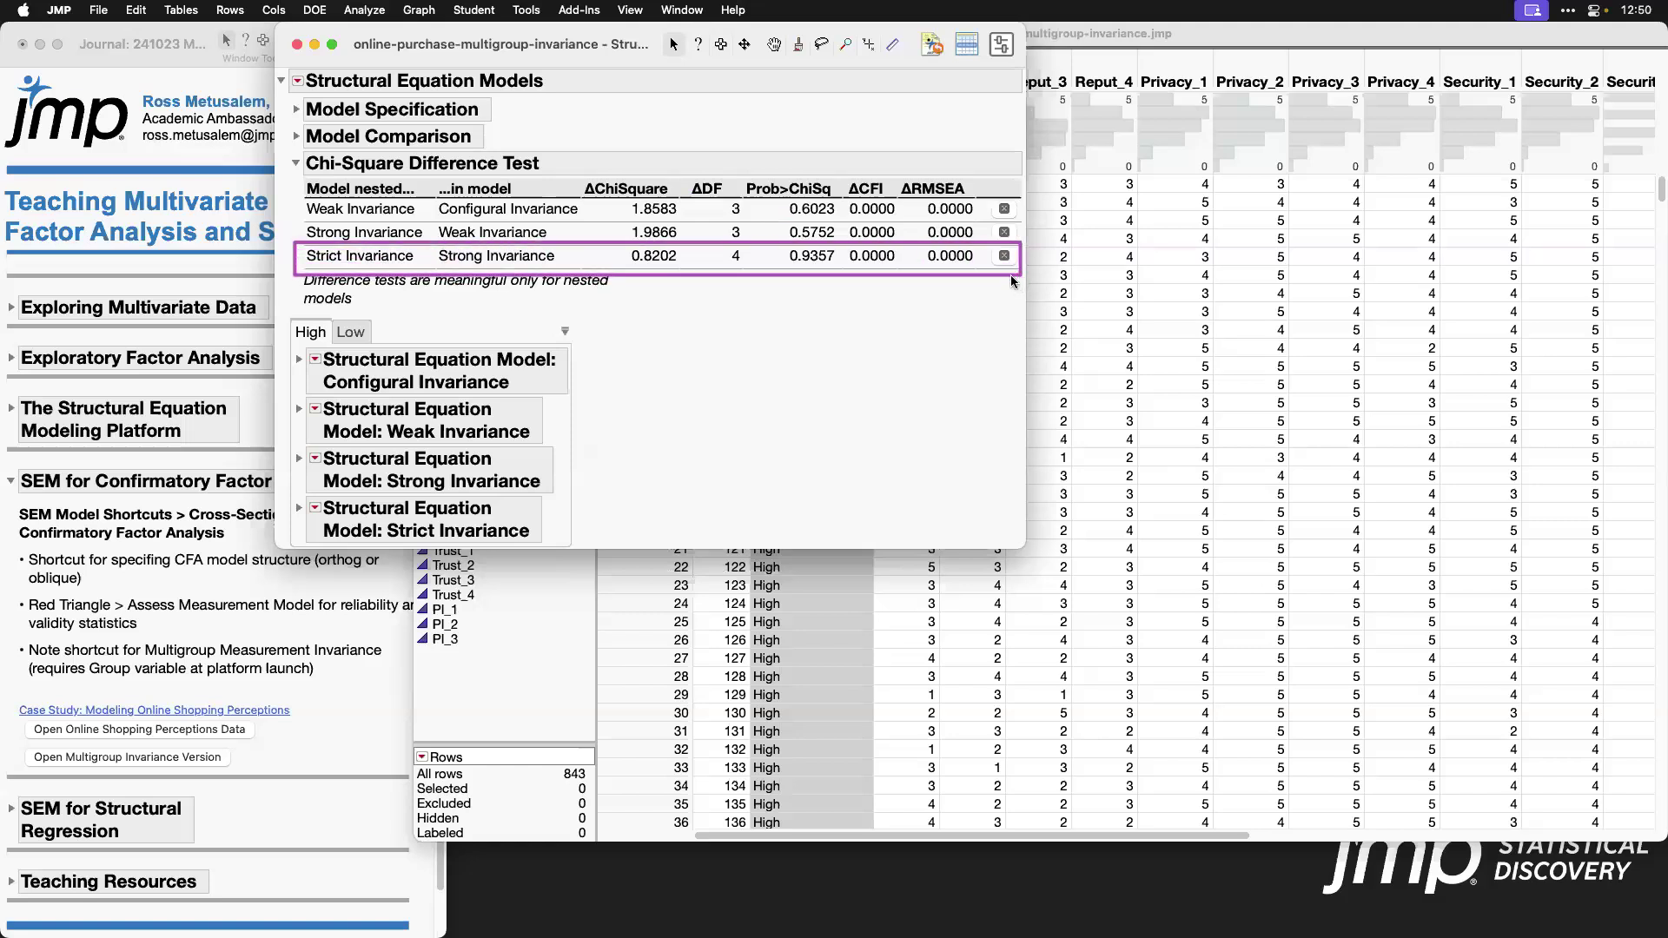
# Step: Expand the Strict Invariance model report and move the constant triangle lower in its path diagram
pyautogui.click(301, 510)
pyautogui.scroll(-5, 827, 384)
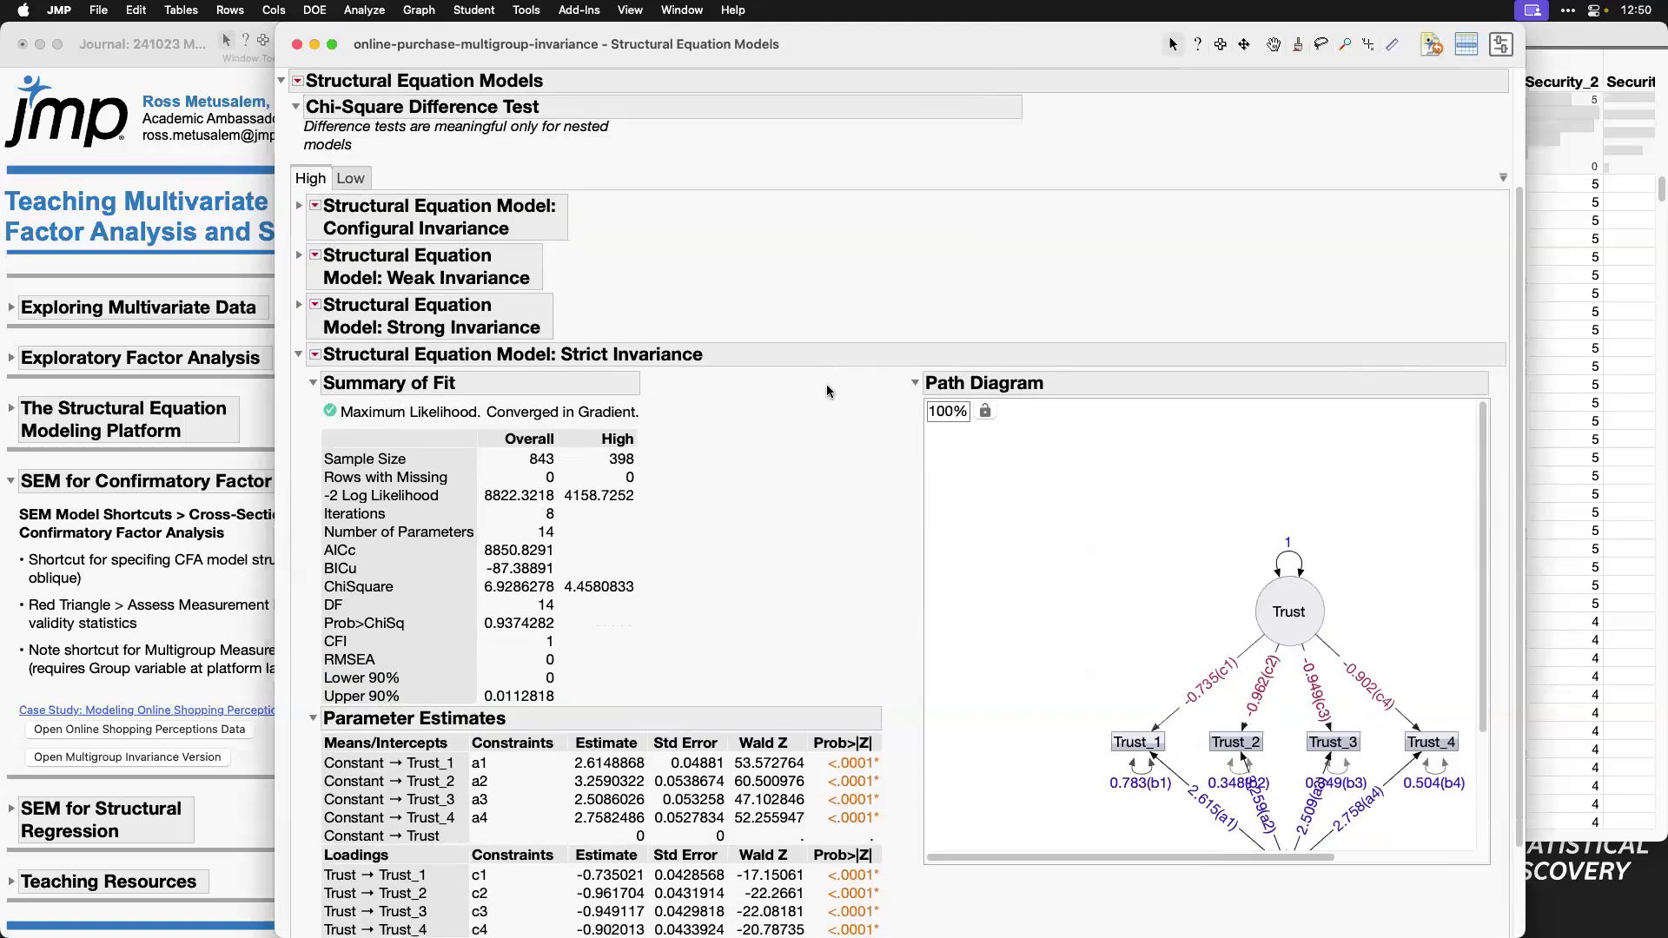
pyautogui.scroll(-3, 1160, 452)
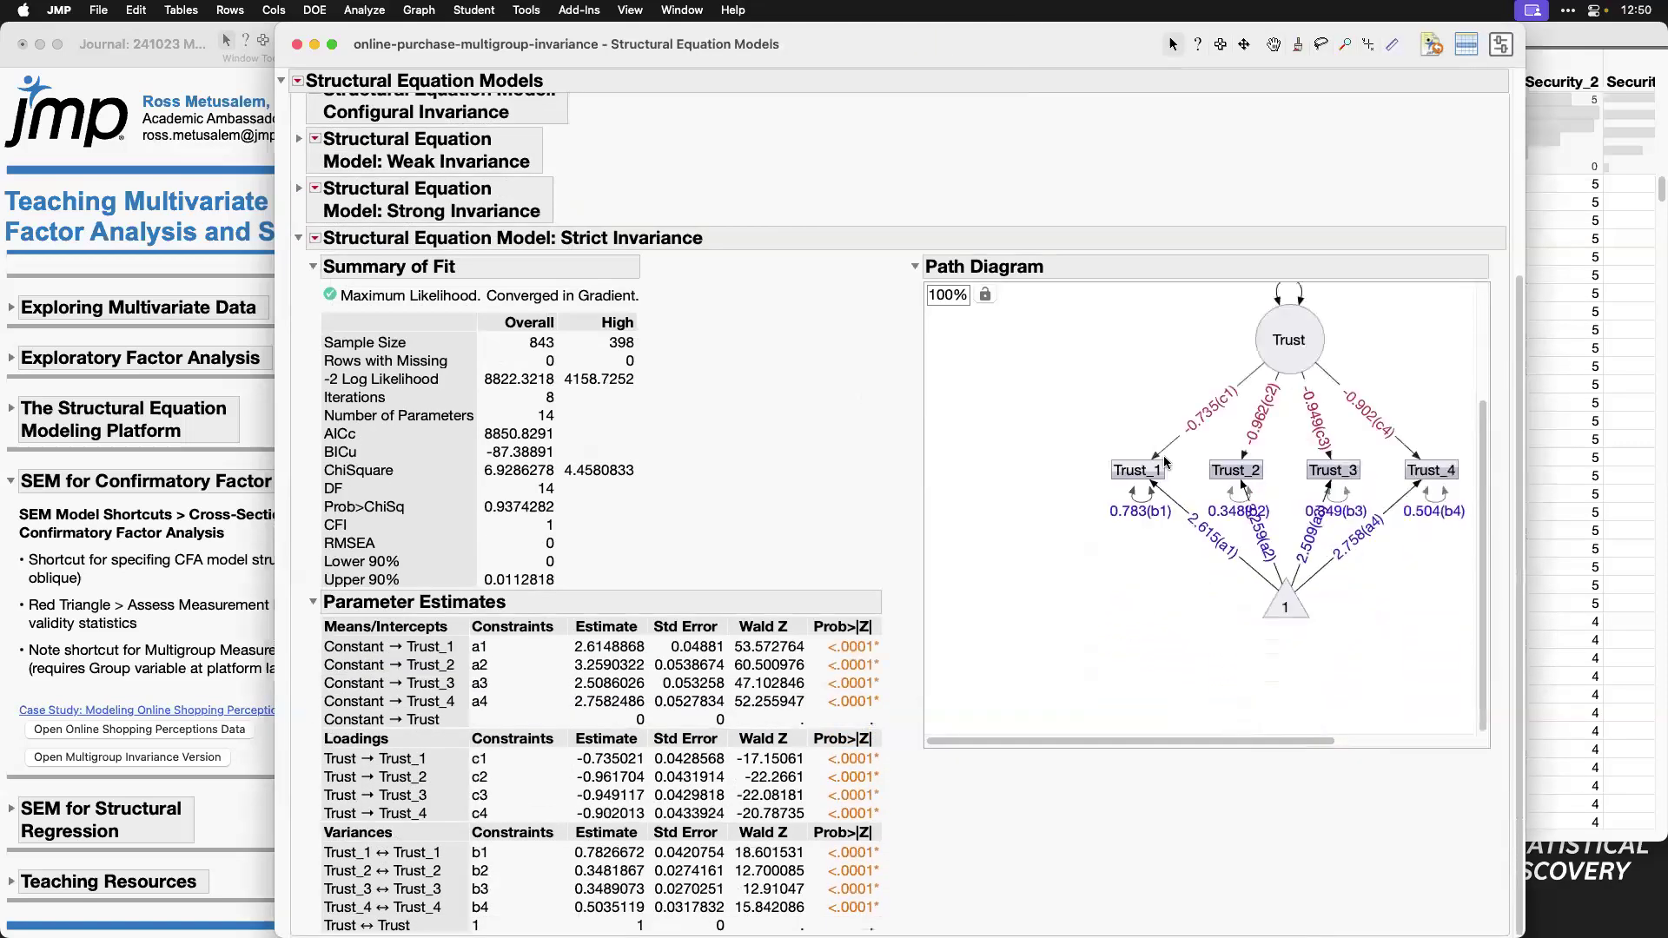
pyautogui.moveTo(1297, 602); pyautogui.dragTo(1300, 661)
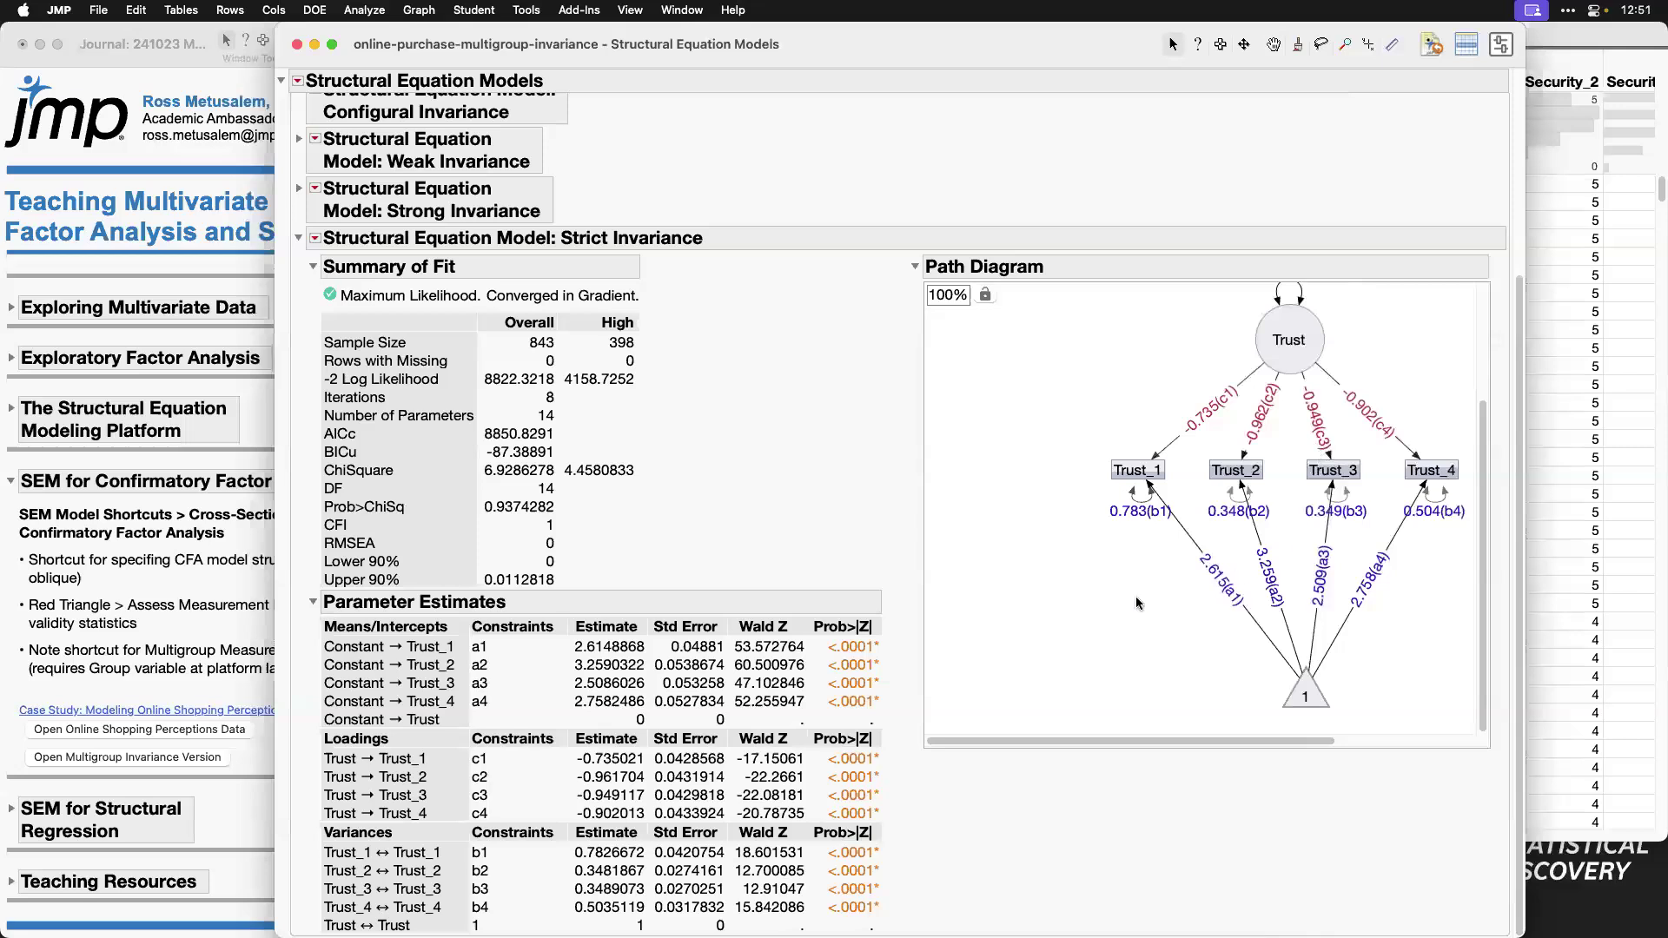
# Step: Examine the constrained estimates in the Strict Invariance path diagram and review the Chi-Square Difference Test again
pyautogui.hscroll(3, 1089, 624)
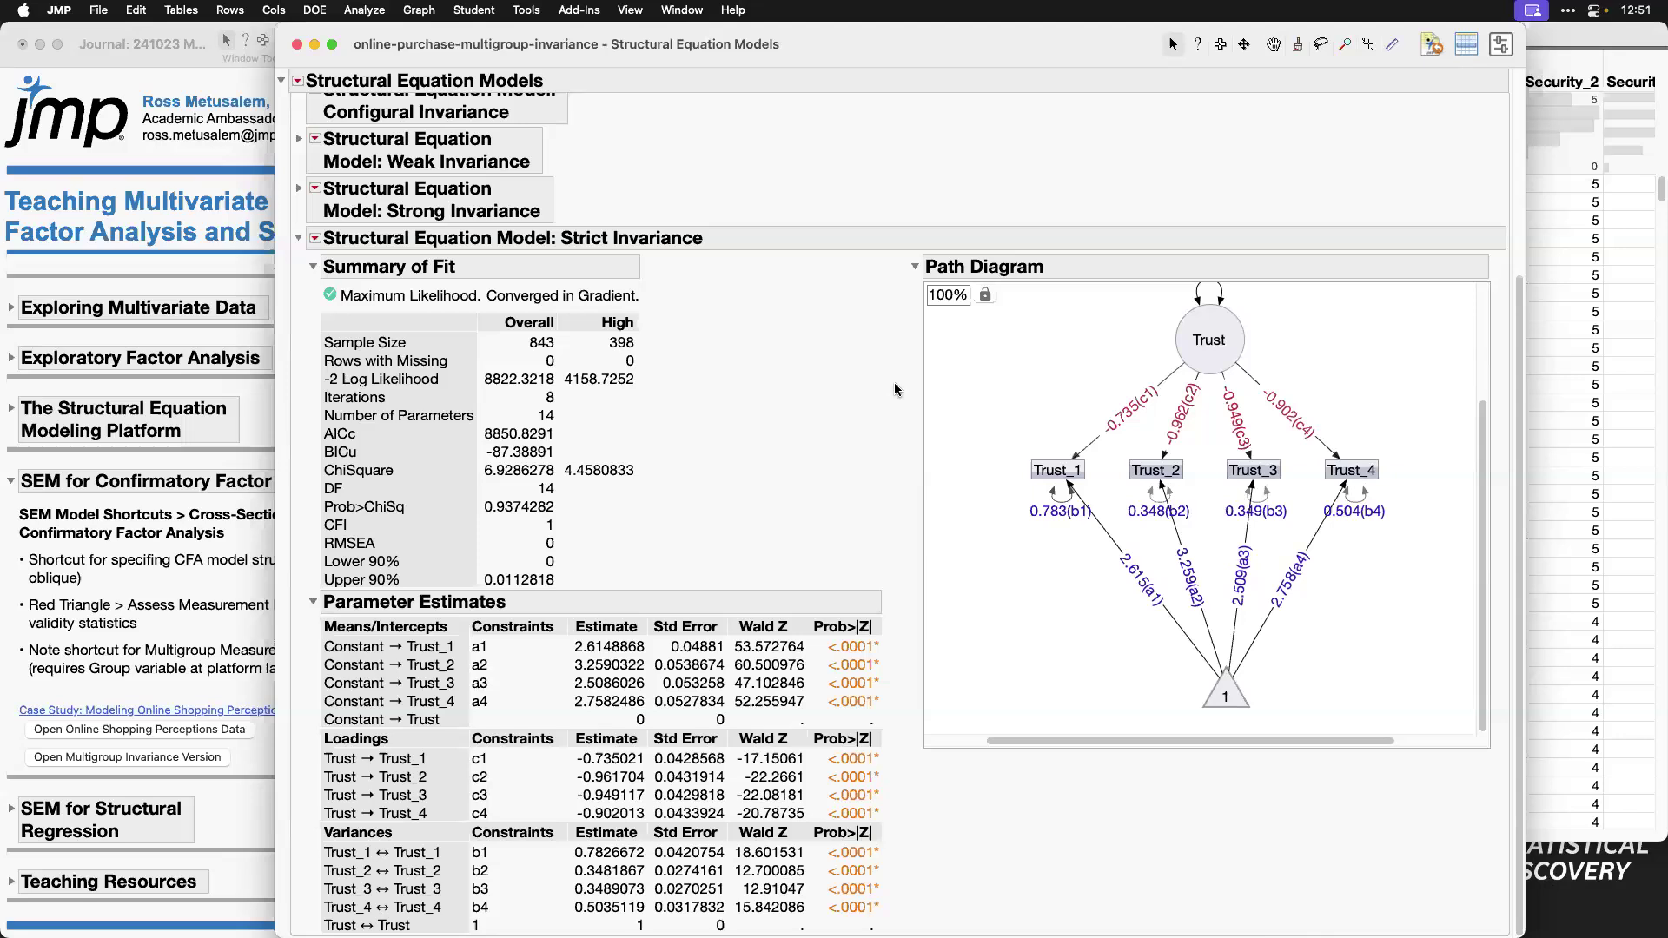
pyautogui.scroll(2, 876, 395)
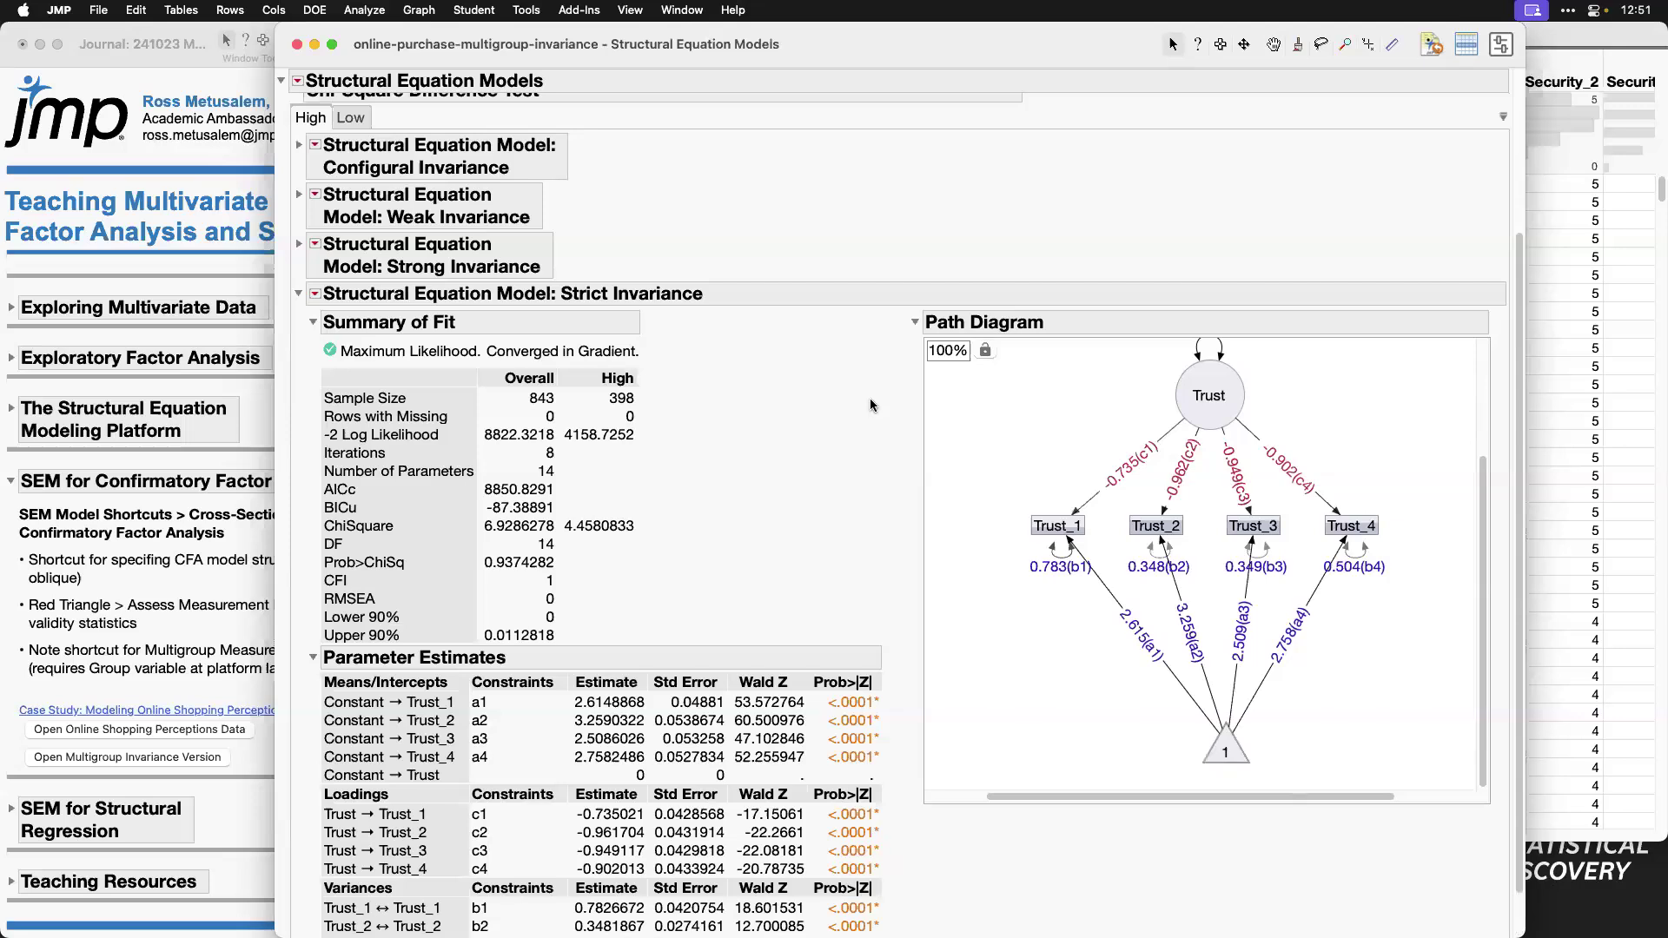
pyautogui.scroll(2, 871, 406)
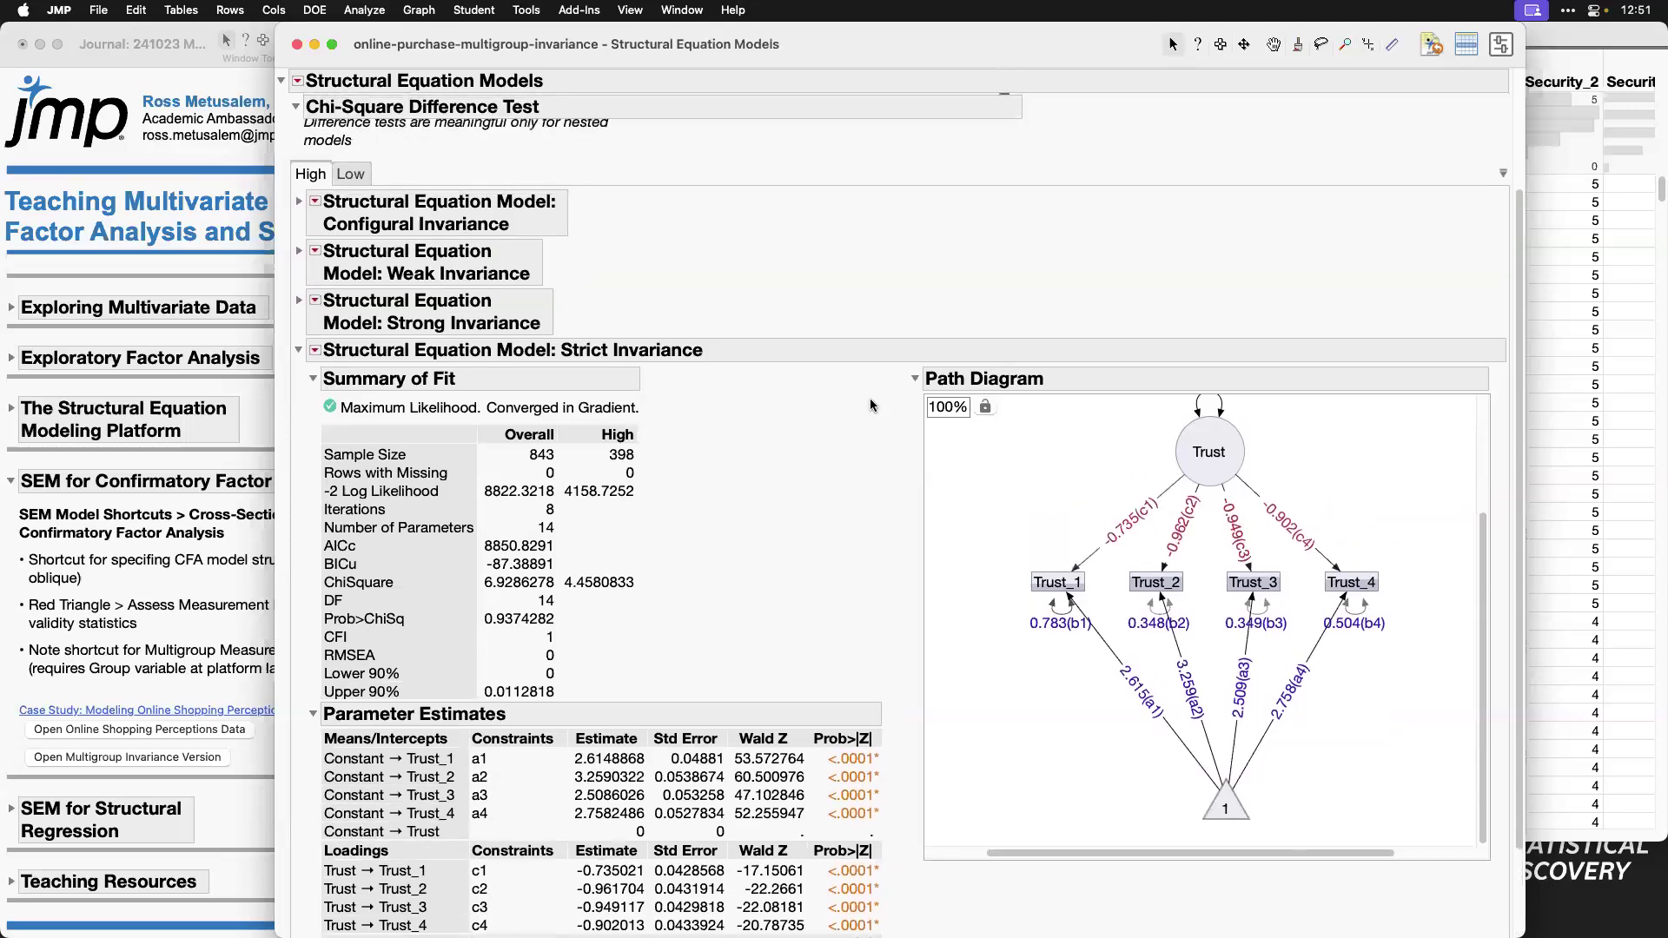
pyautogui.scroll(5, 871, 405)
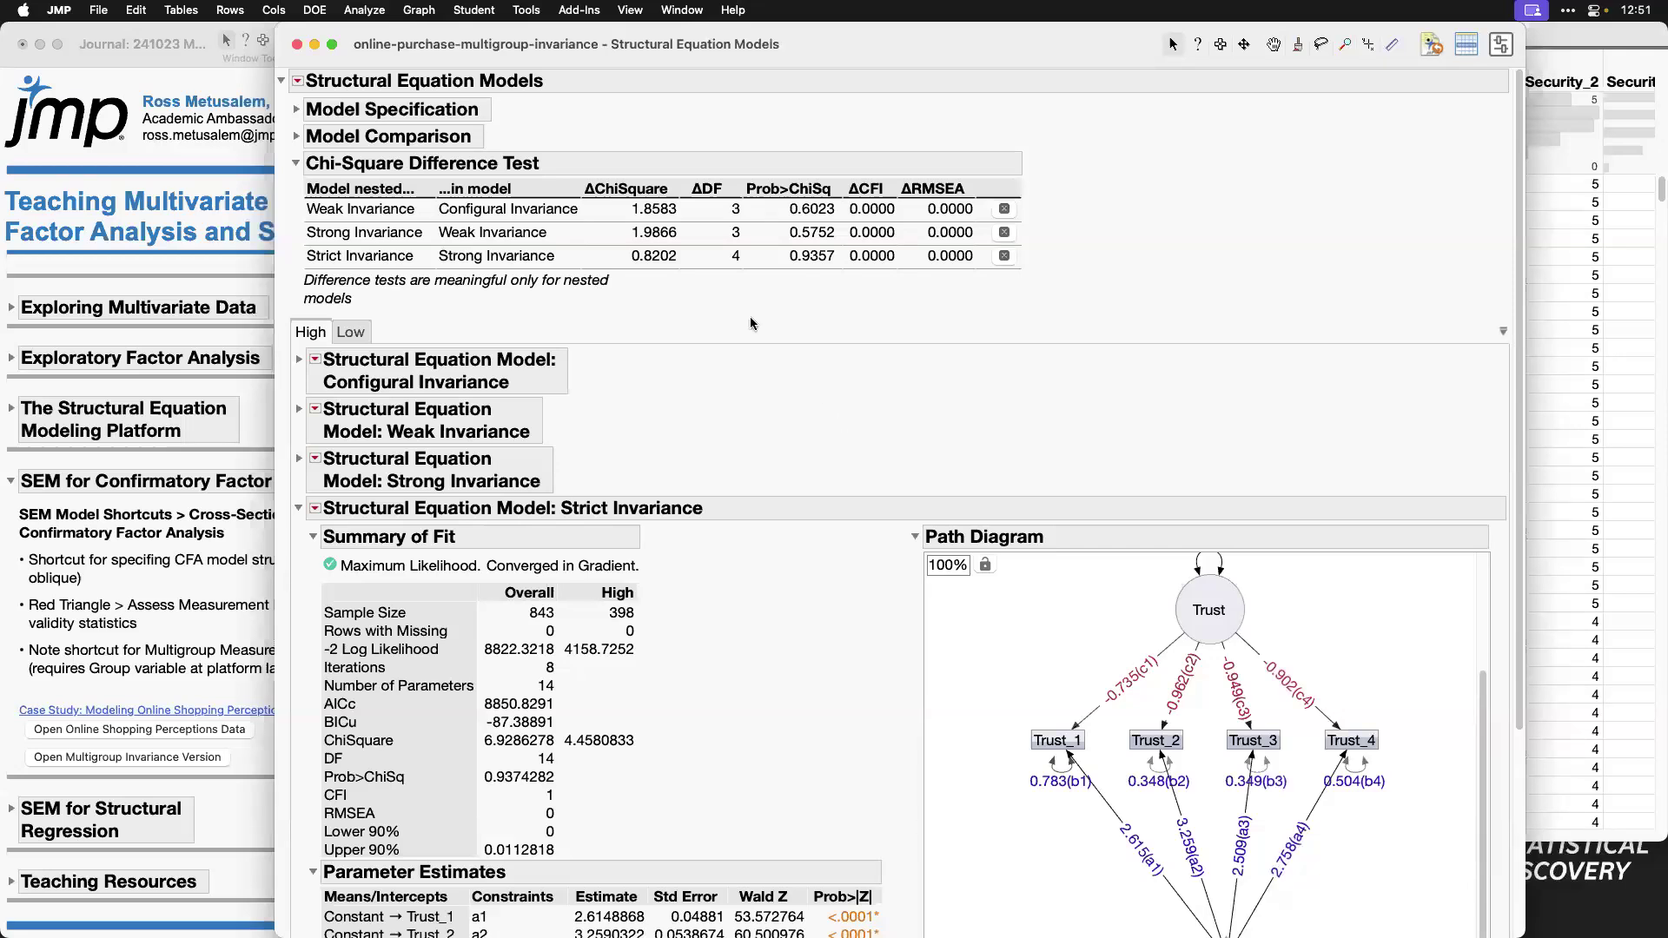
# Step: Close the invariance report and its data table, and collapse the journal's SEM for Confirmatory Factor Analysis section
pyautogui.click(297, 46)
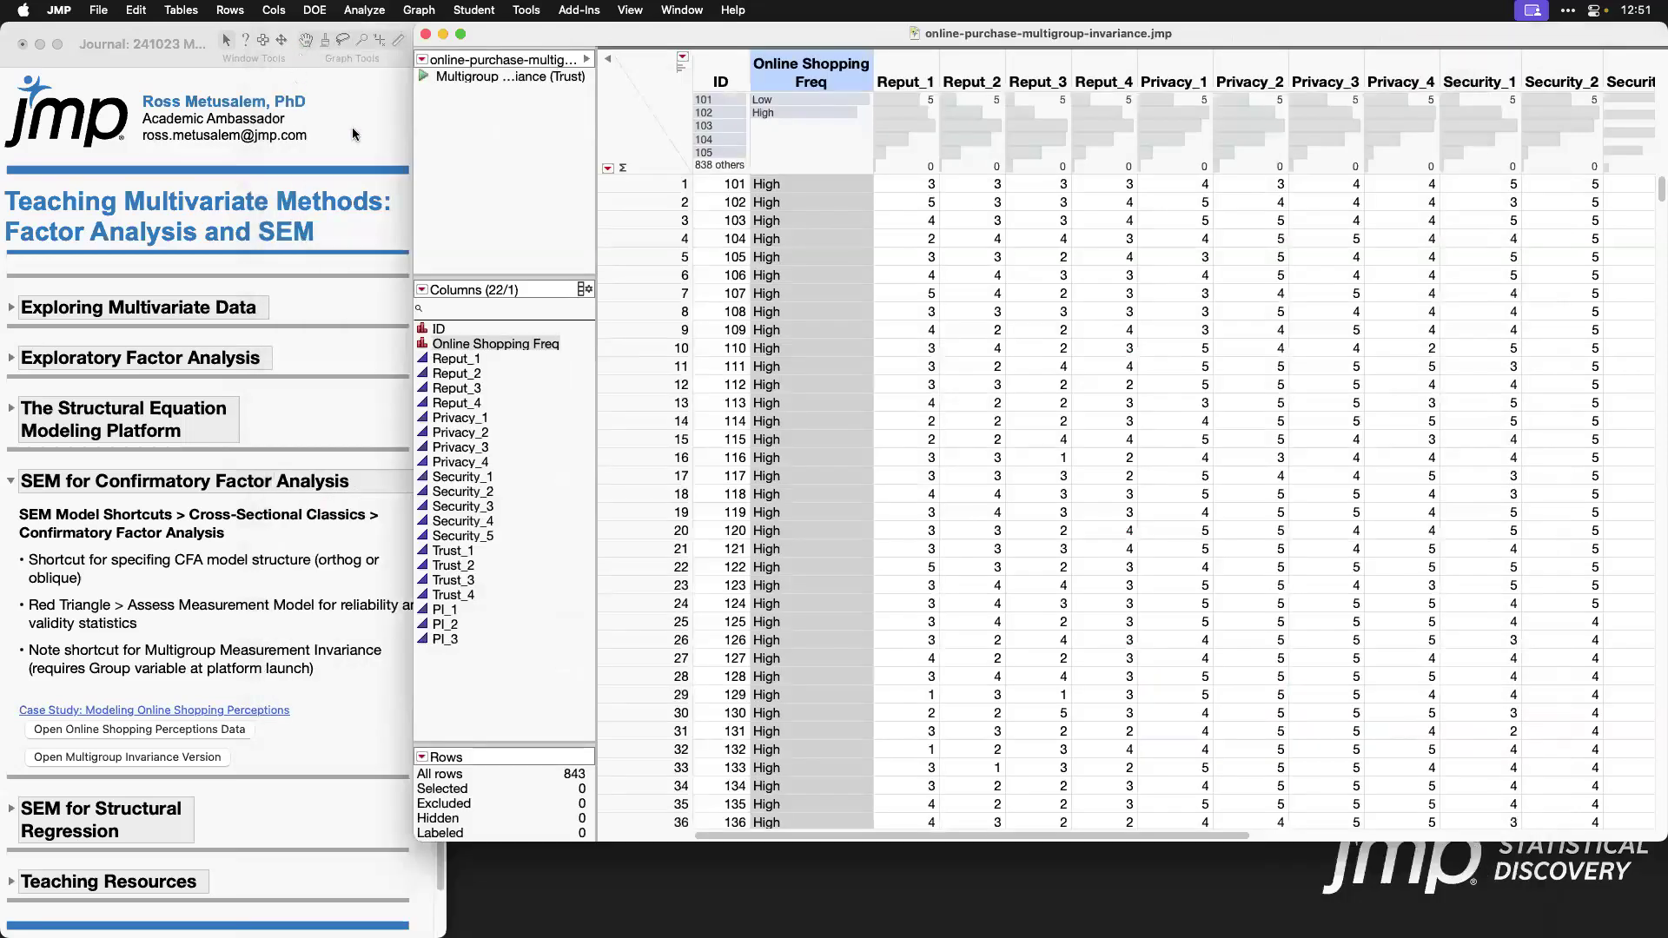
pyautogui.click(425, 34)
pyautogui.click(13, 483)
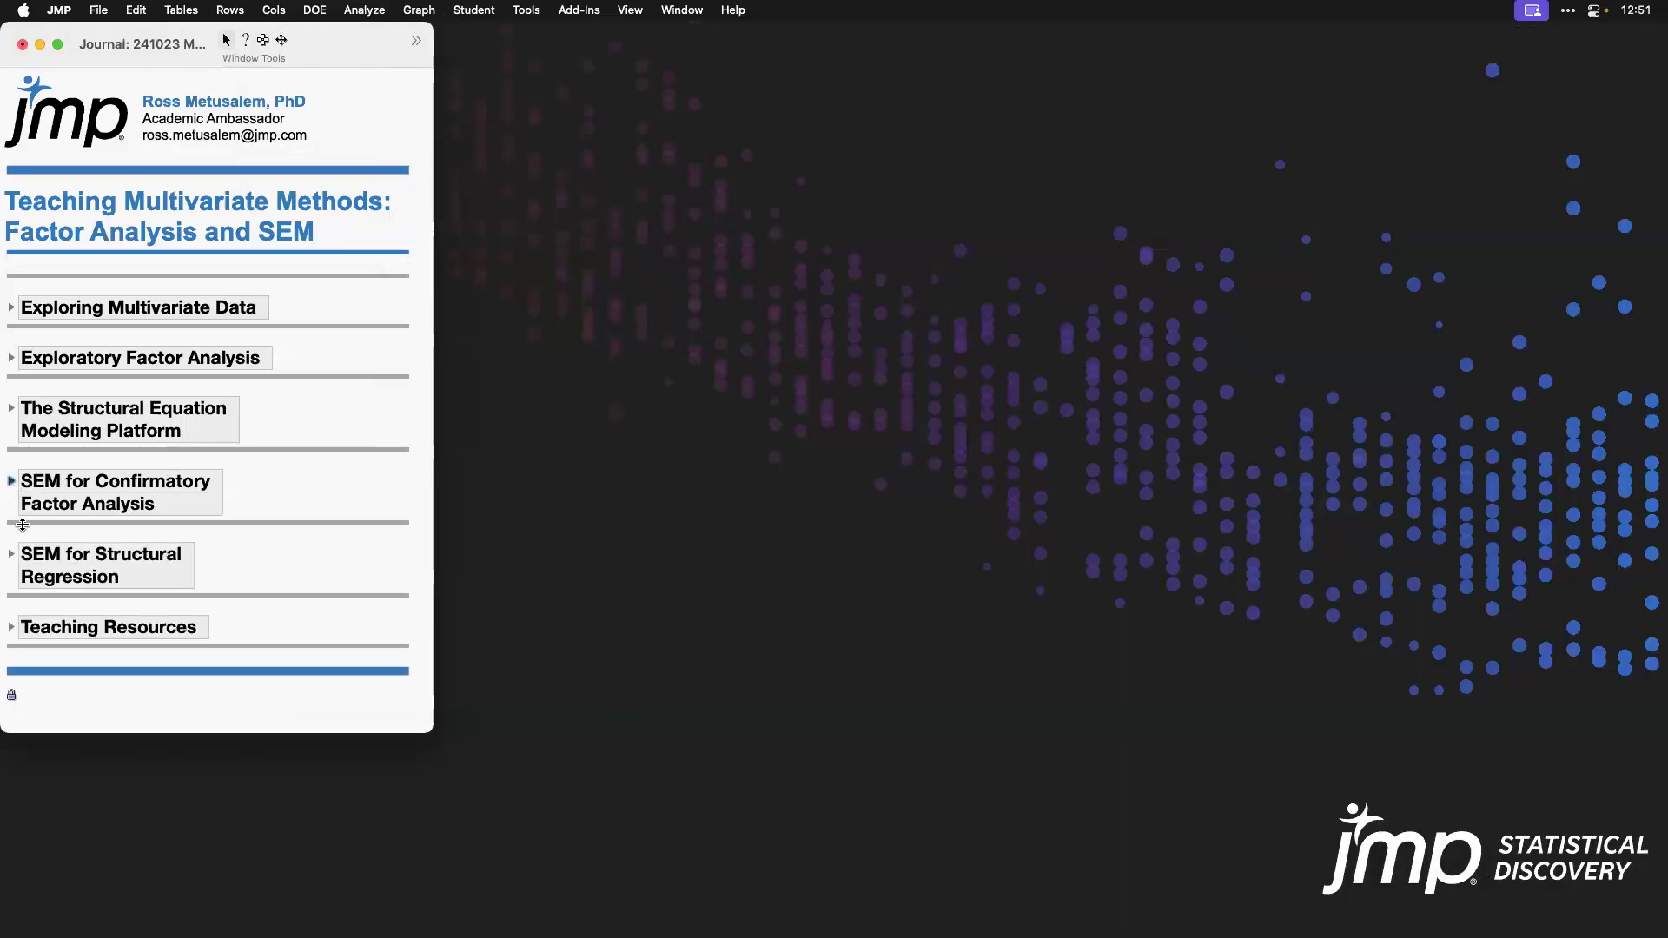
# Step: Expand the journal's SEM for Structural Regression section and open the Job Satisfaction data table
pyautogui.click(11, 556)
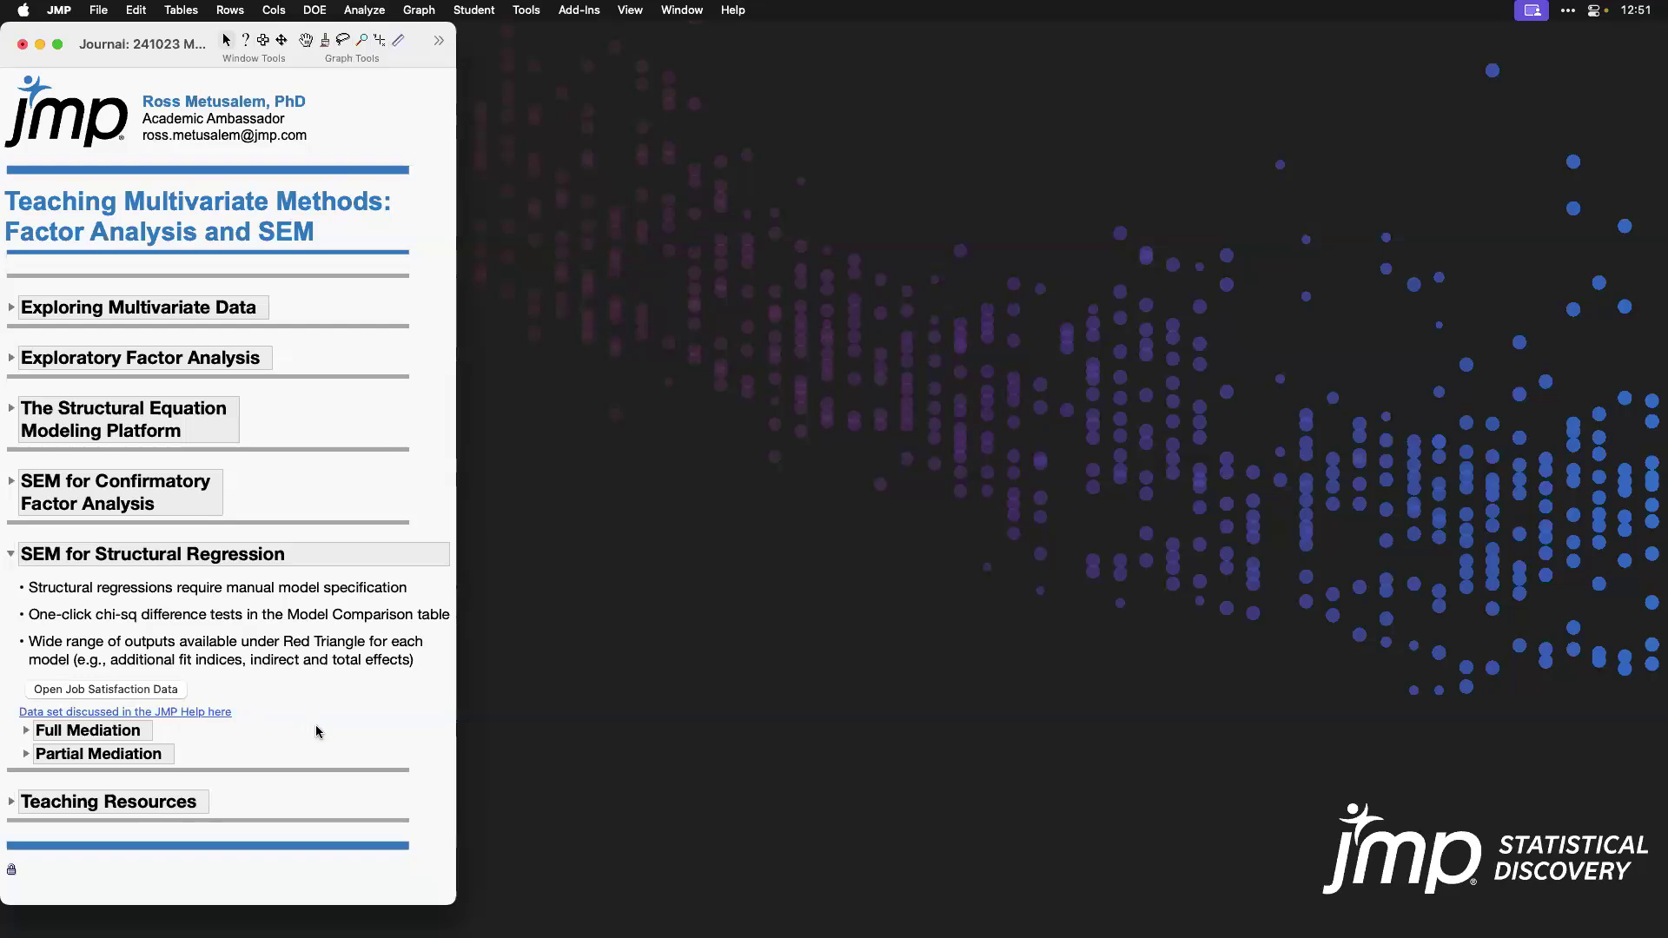
pyautogui.click(152, 690)
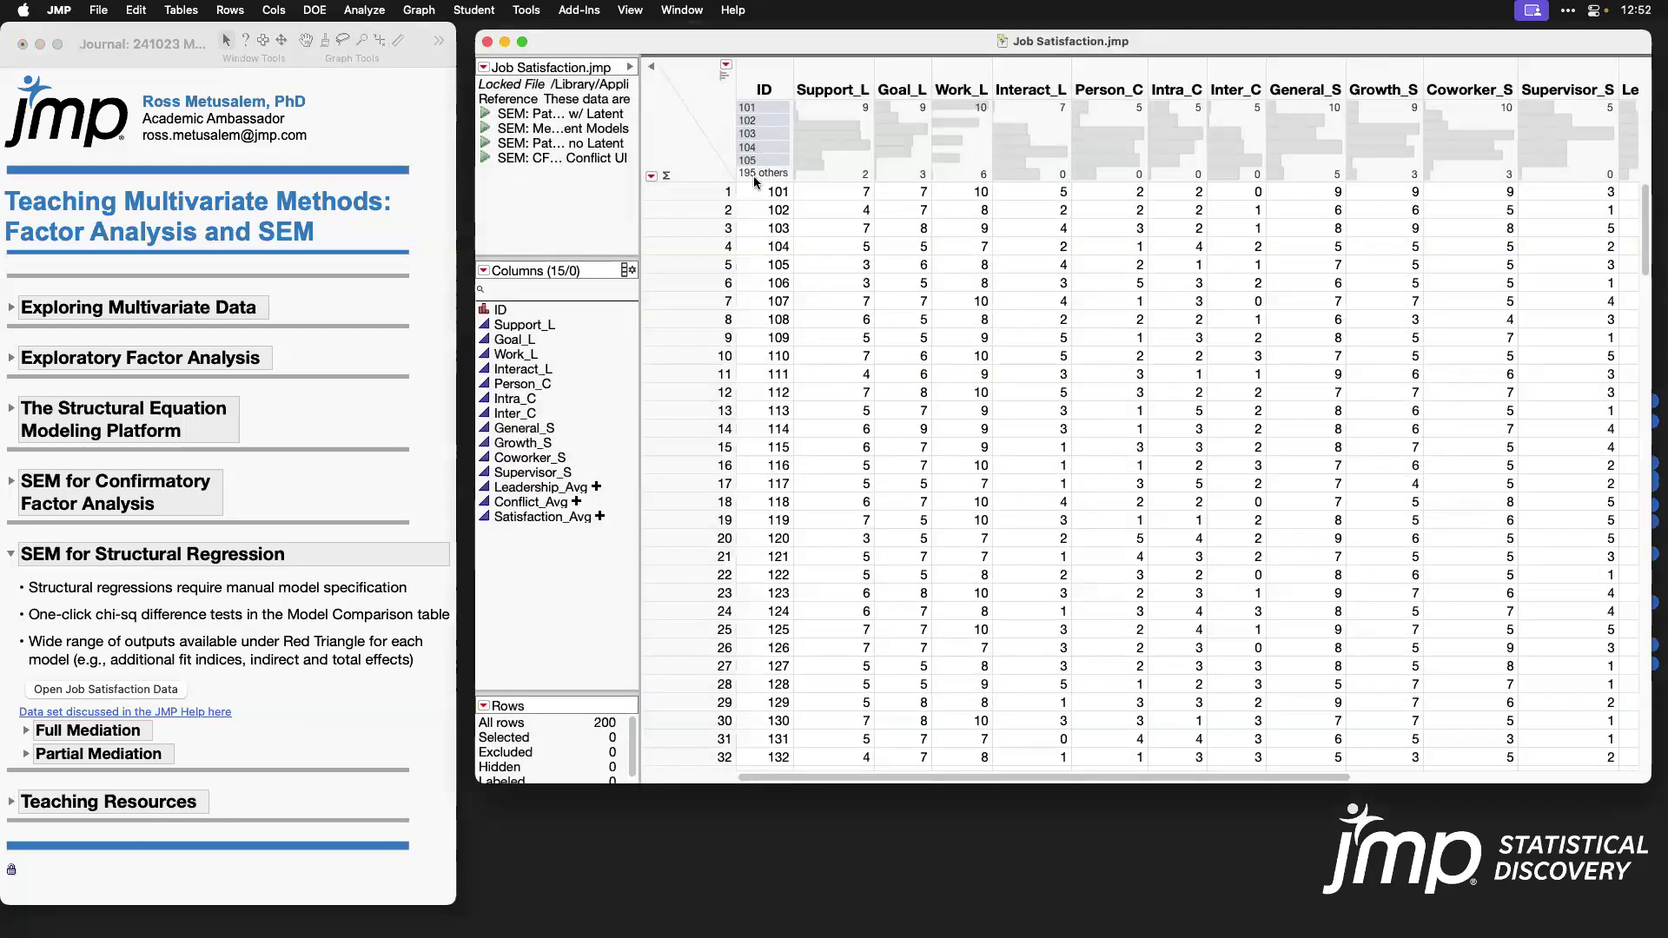
pyautogui.click(733, 10)
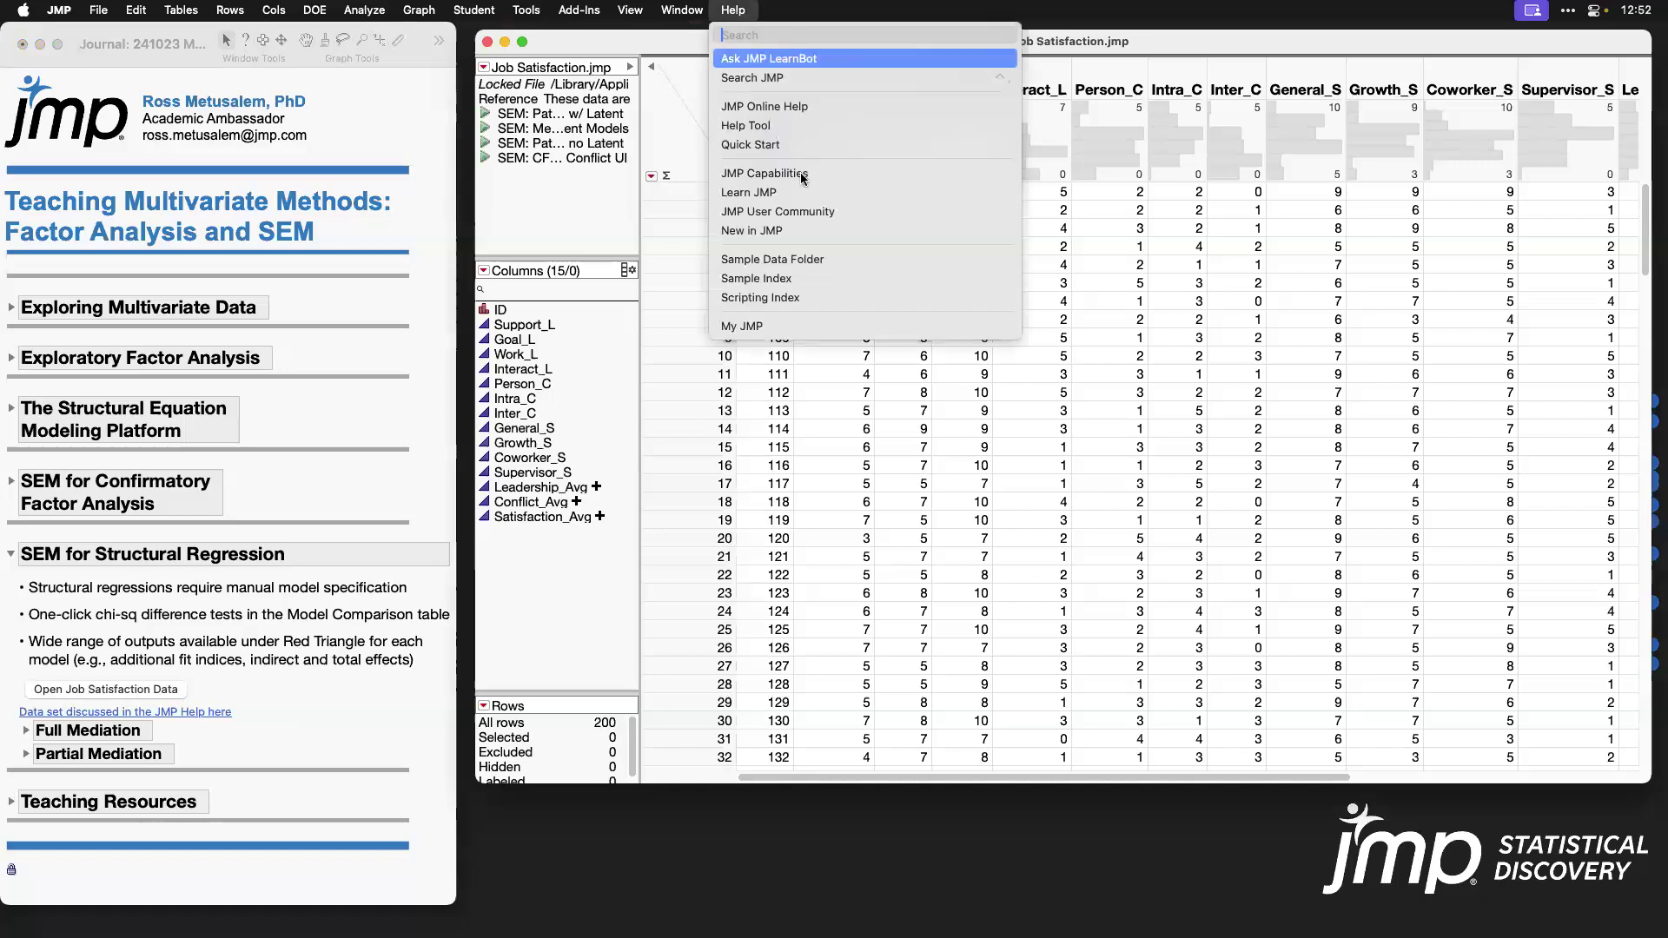
pyautogui.click(1252, 40)
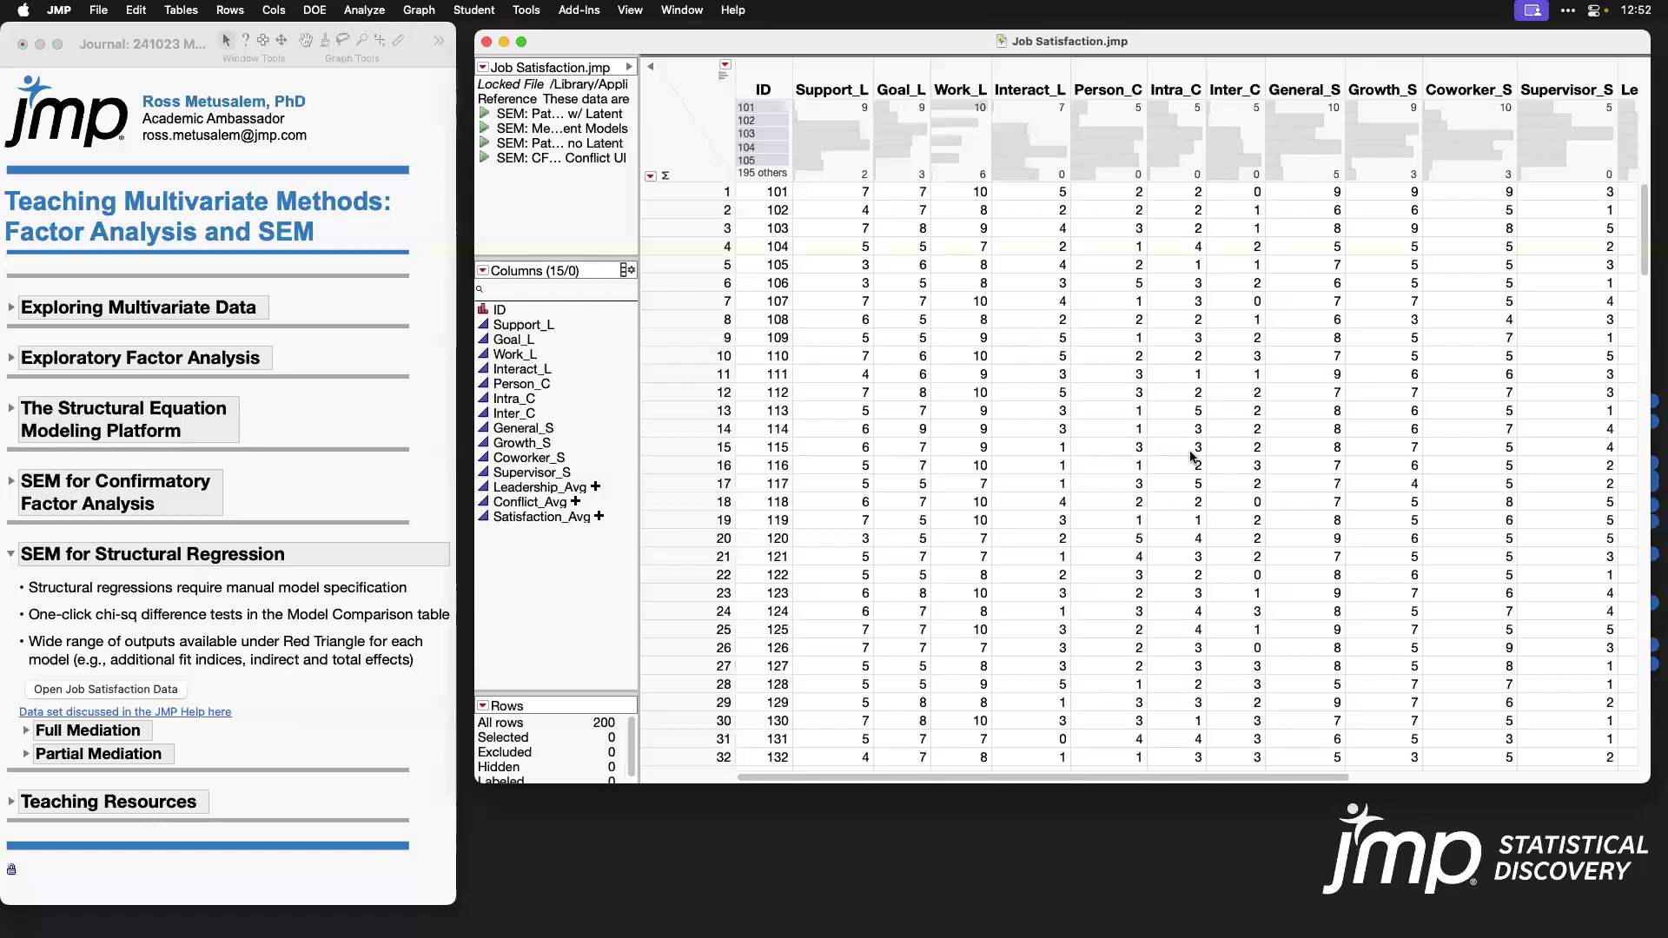
# Step: Review the satisfaction, leadership and conflict item columns by highlighting each group in the data table, and clear the column selection
pyautogui.hscroll(3, 1191, 456)
pyautogui.click(1214, 86)
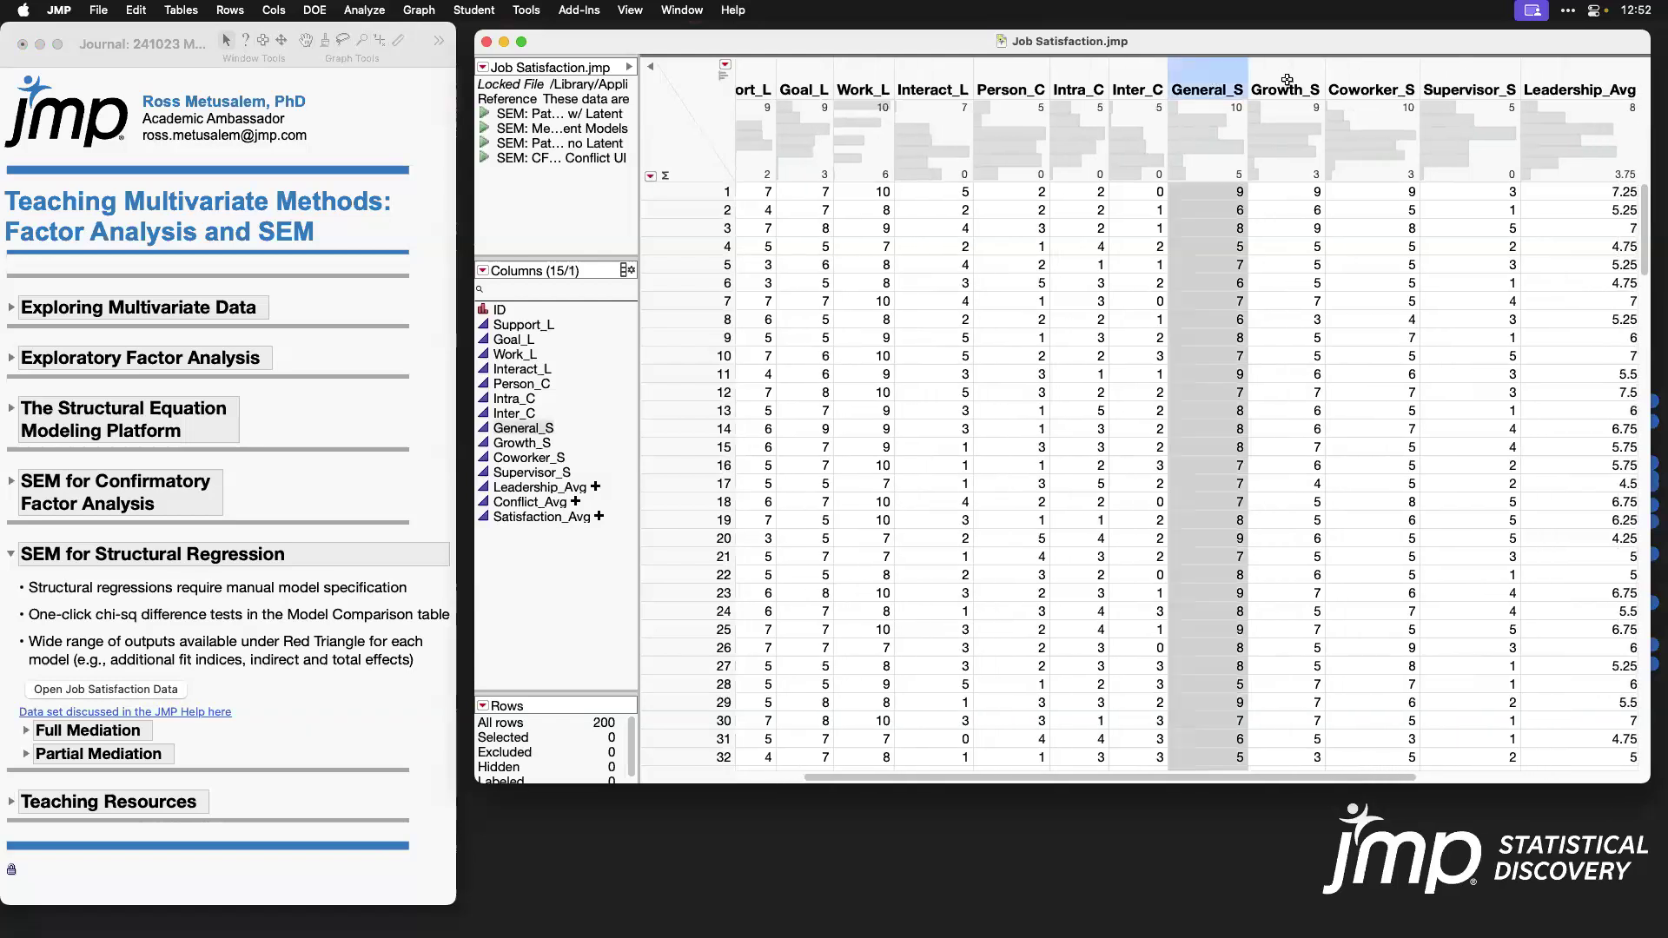
pyautogui.moveTo(1286, 80); pyautogui.dragTo(1480, 87)
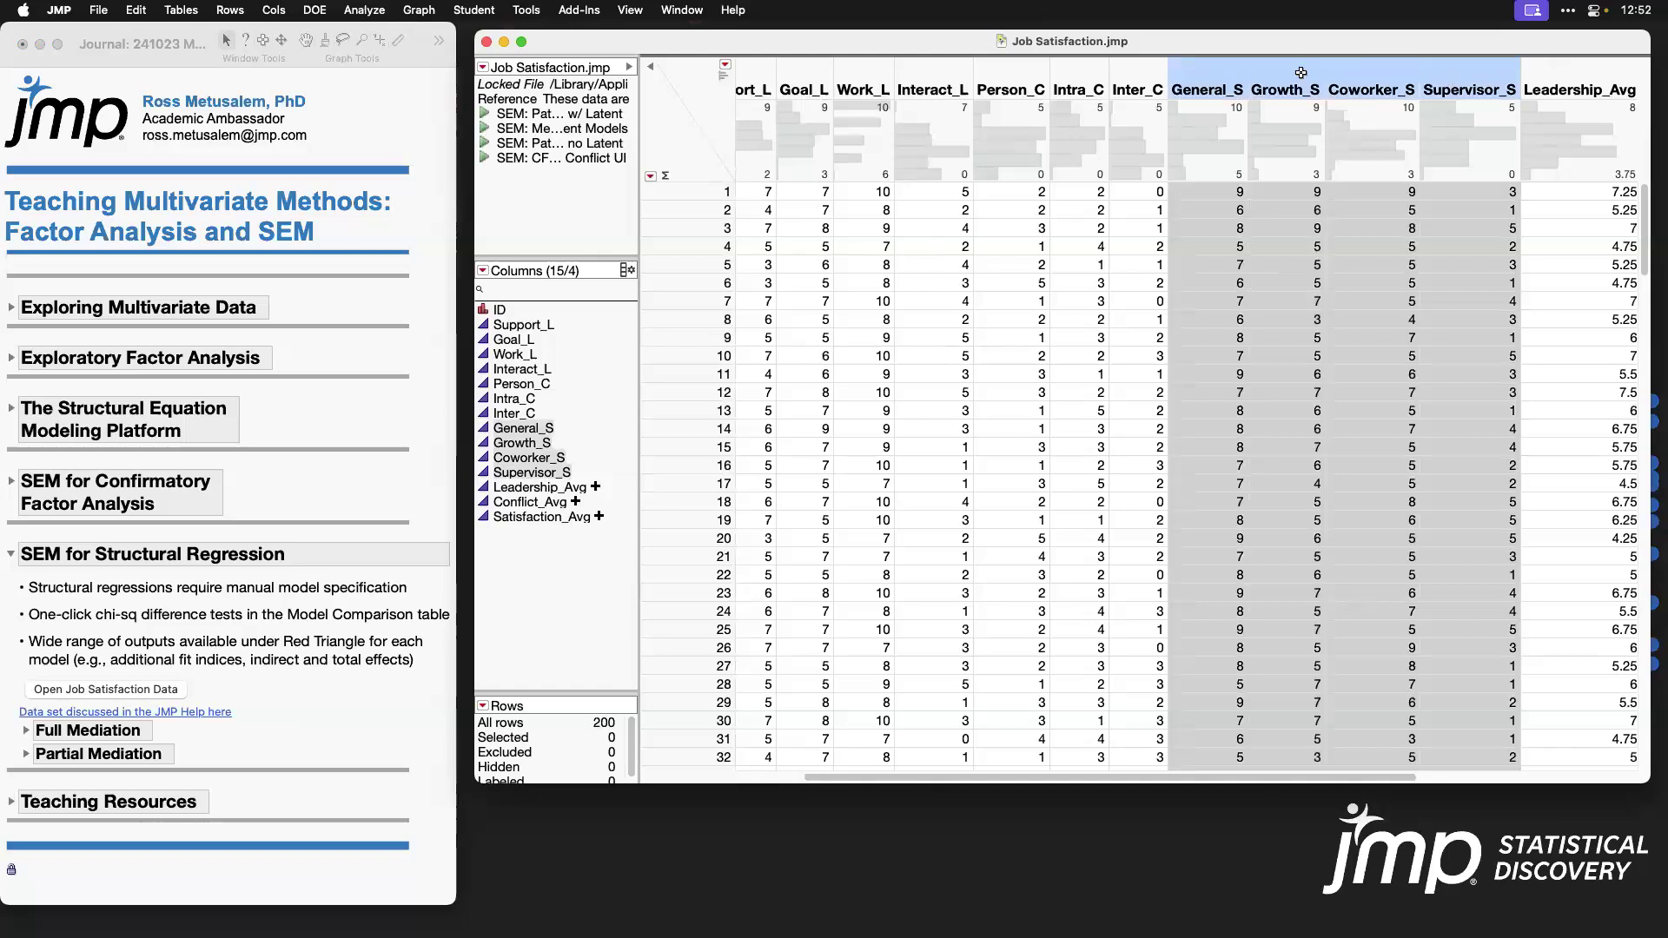
pyautogui.hscroll(-3, 1095, 491)
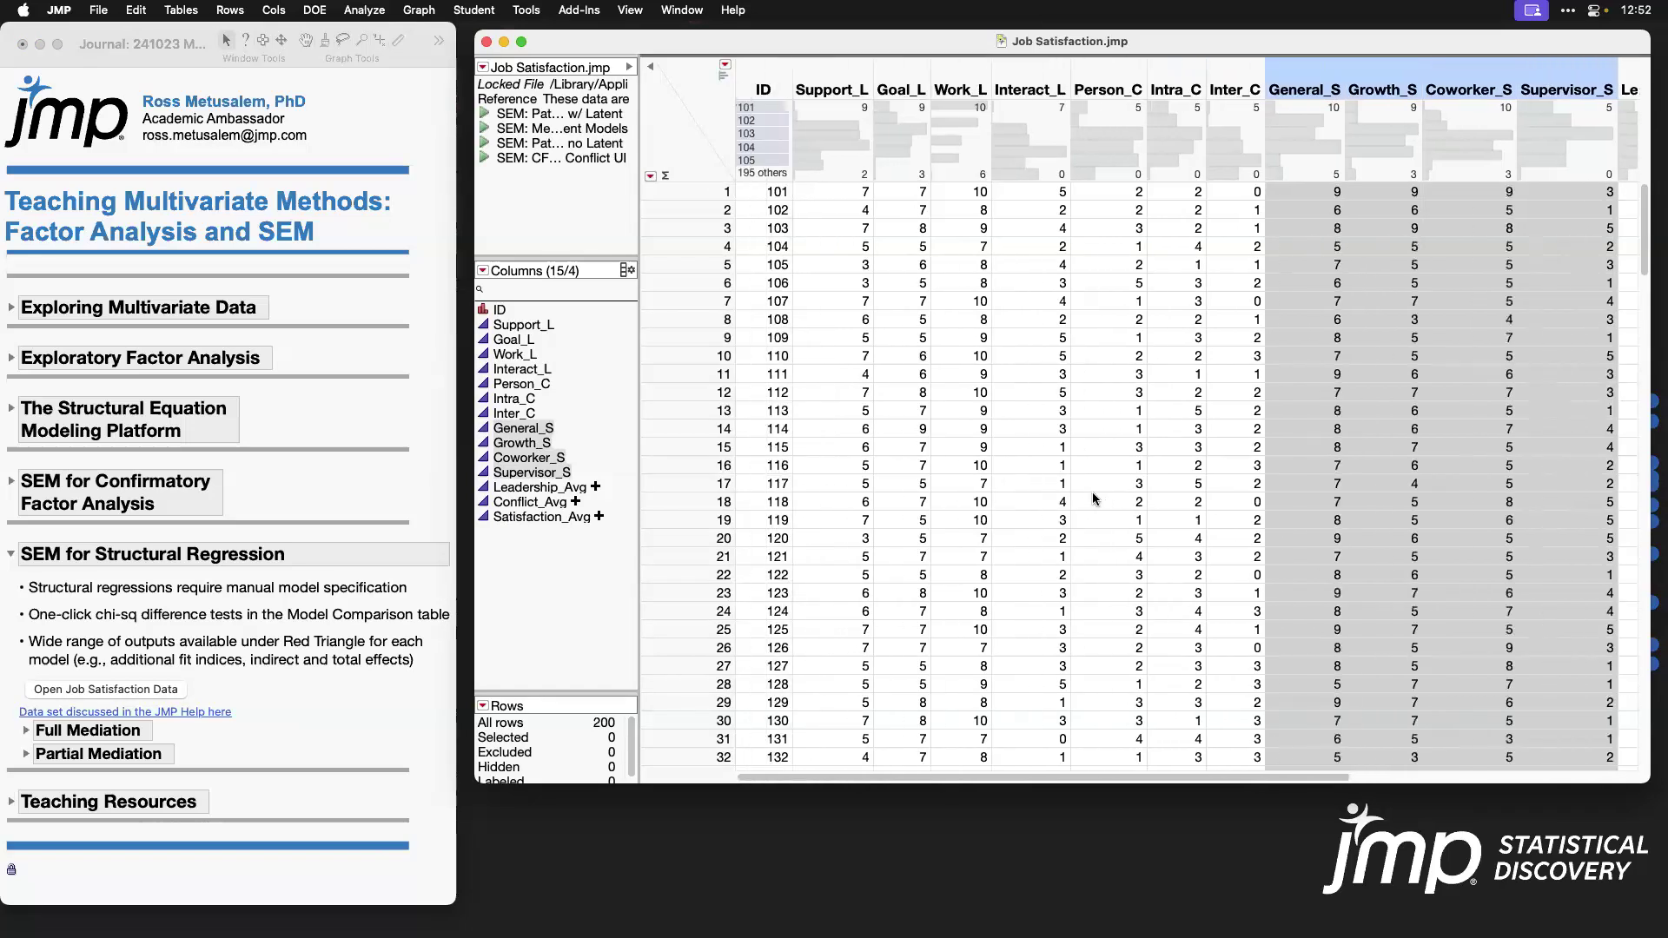
pyautogui.moveTo(848, 76); pyautogui.dragTo(1032, 81)
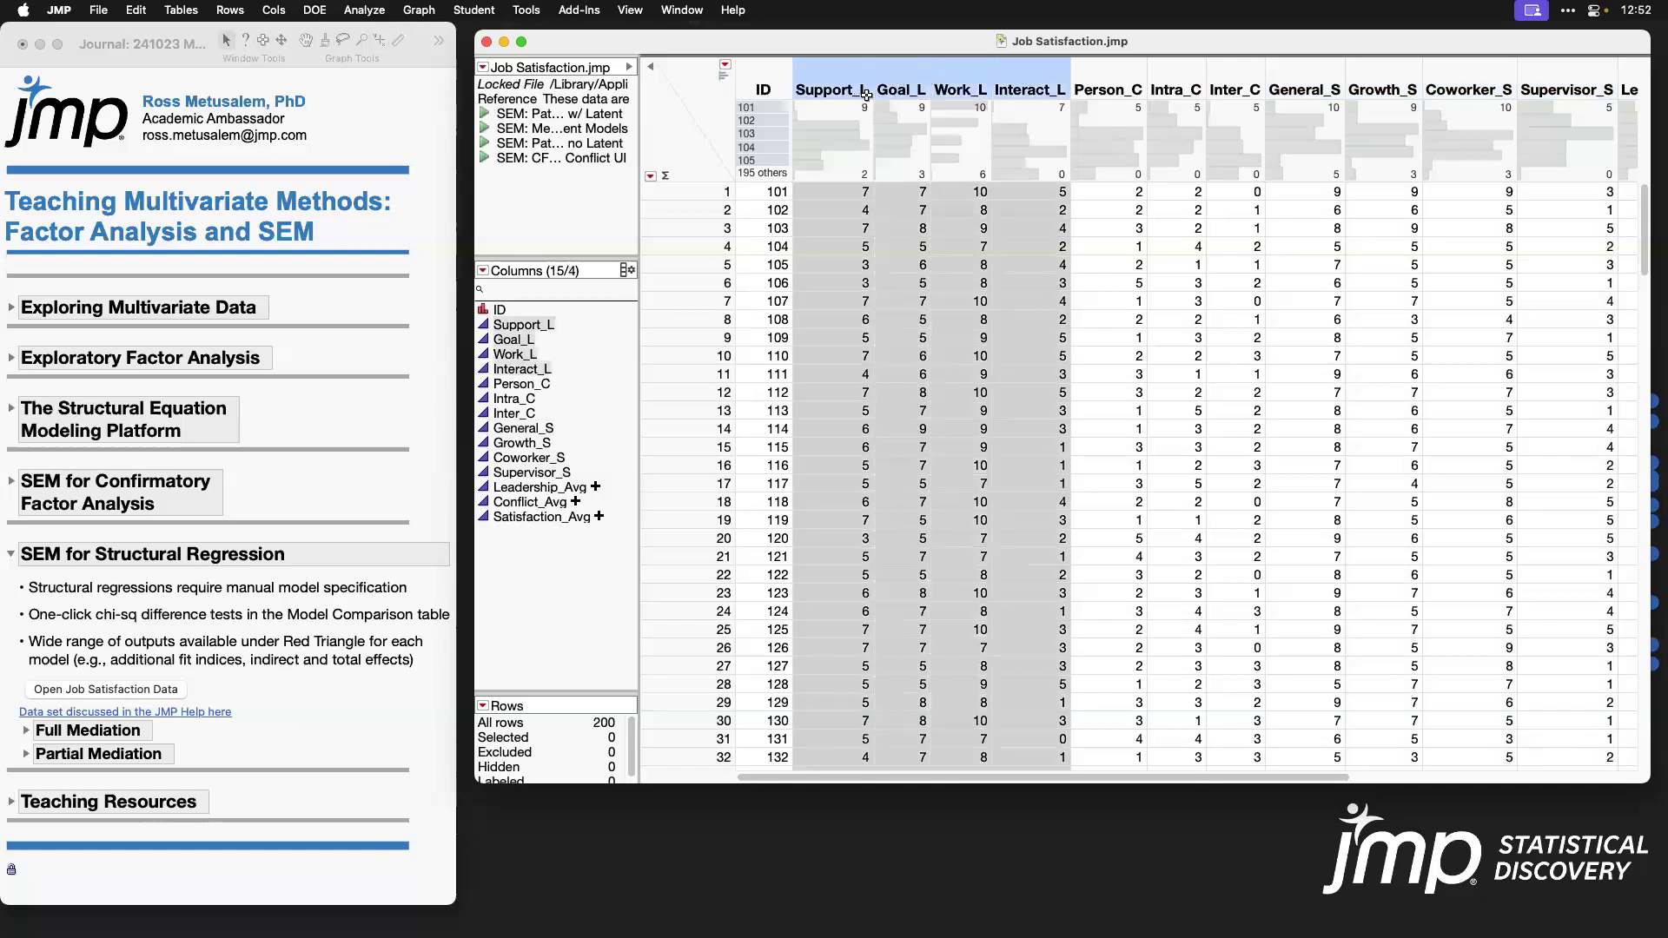
pyautogui.moveTo(1115, 81); pyautogui.dragTo(1219, 82)
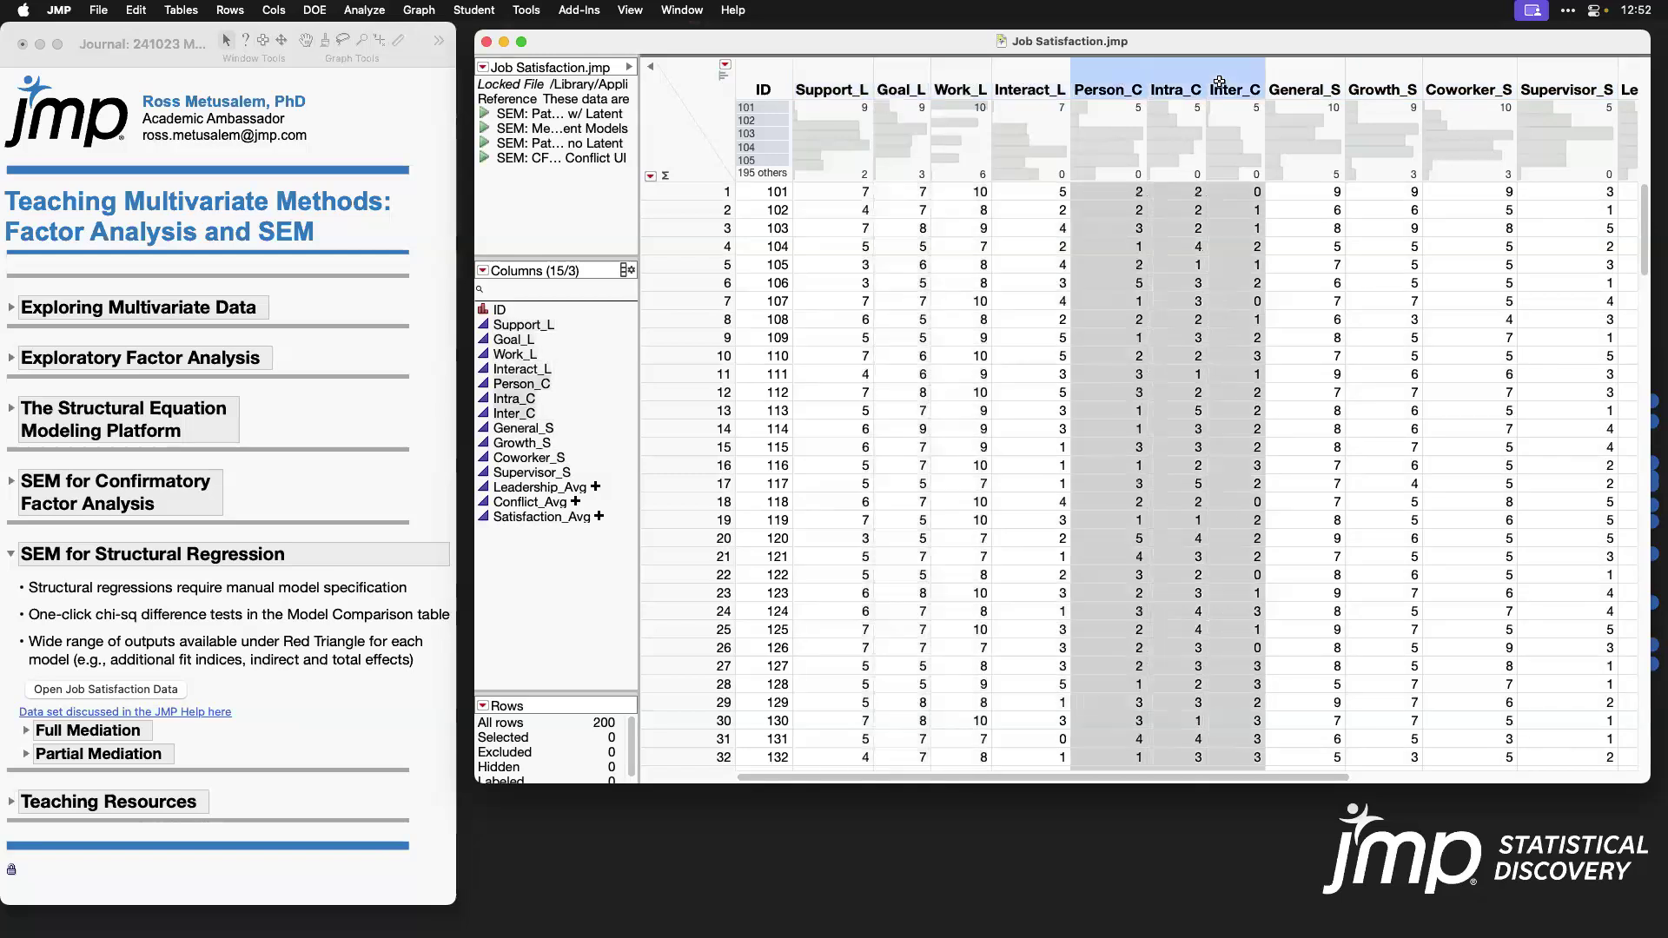
pyautogui.click(712, 97)
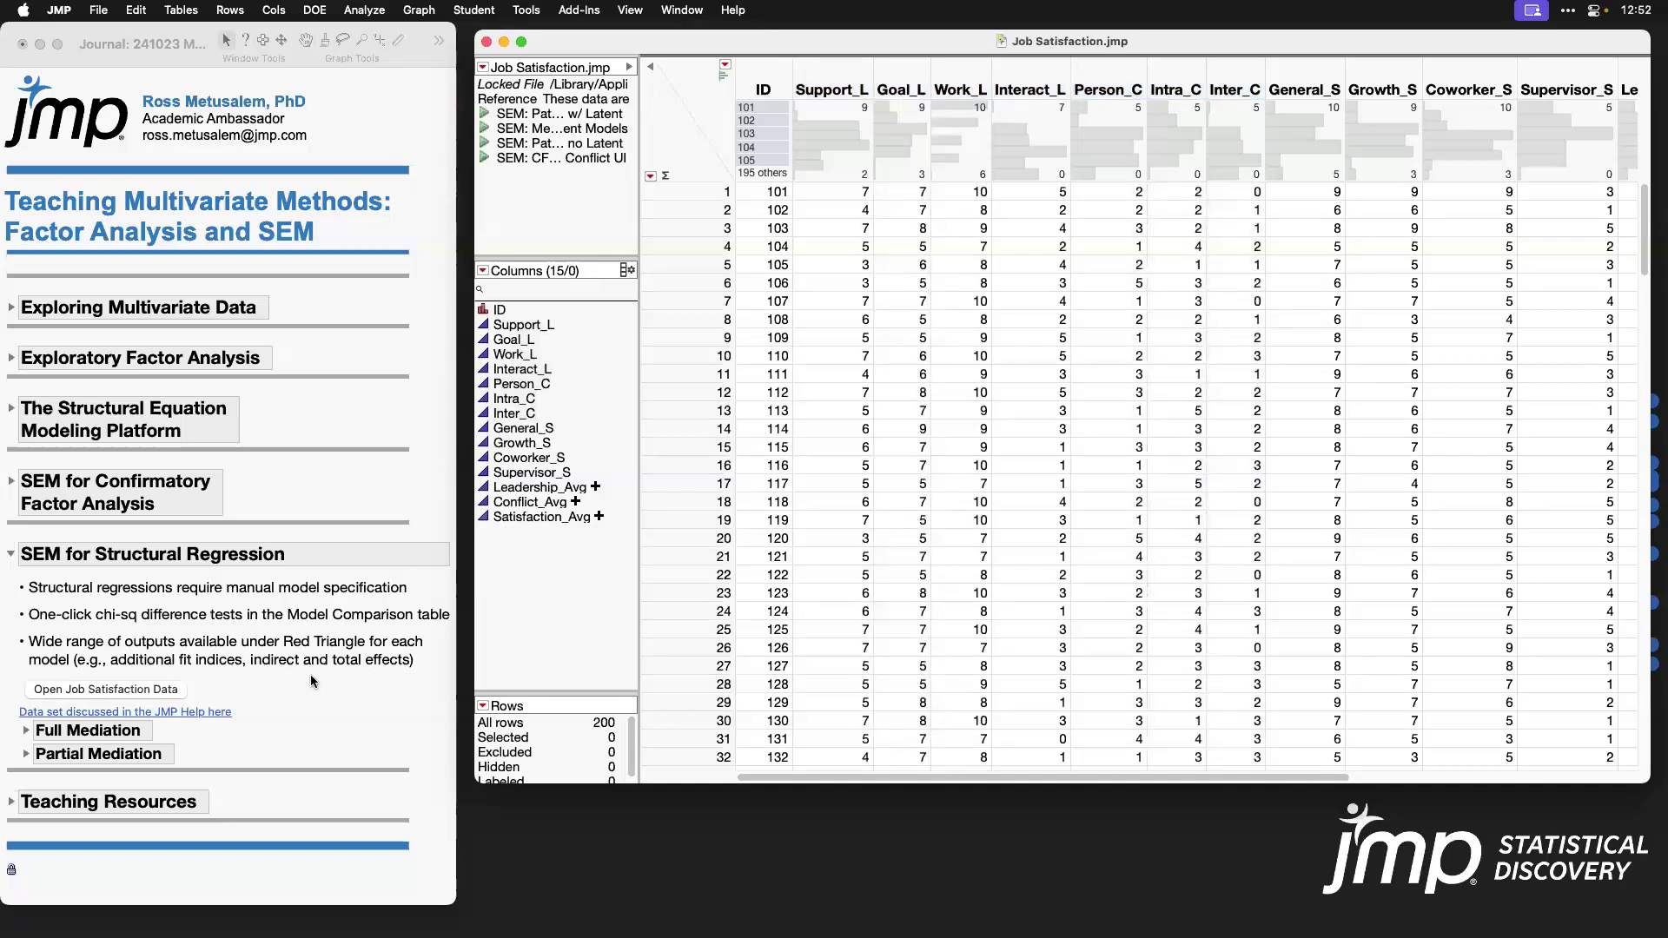
# Step: View the Full Mediation and Partial Mediation diagrams in the journal and collapse both subsections
pyautogui.click(27, 731)
pyautogui.click(27, 731)
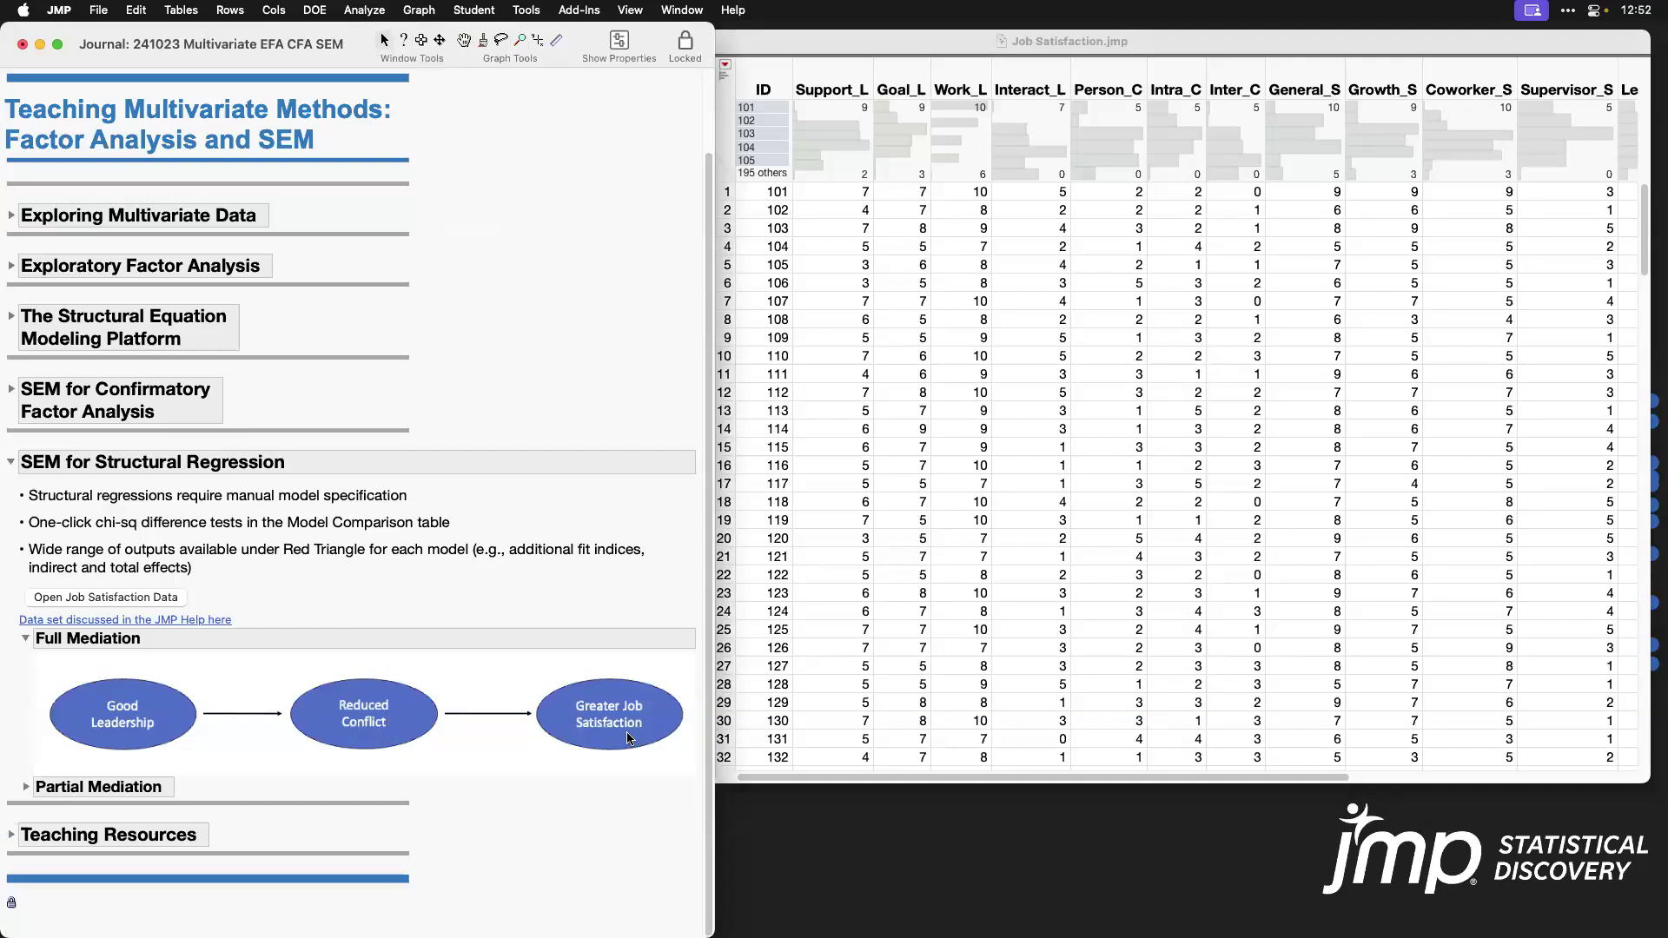
pyautogui.click(30, 788)
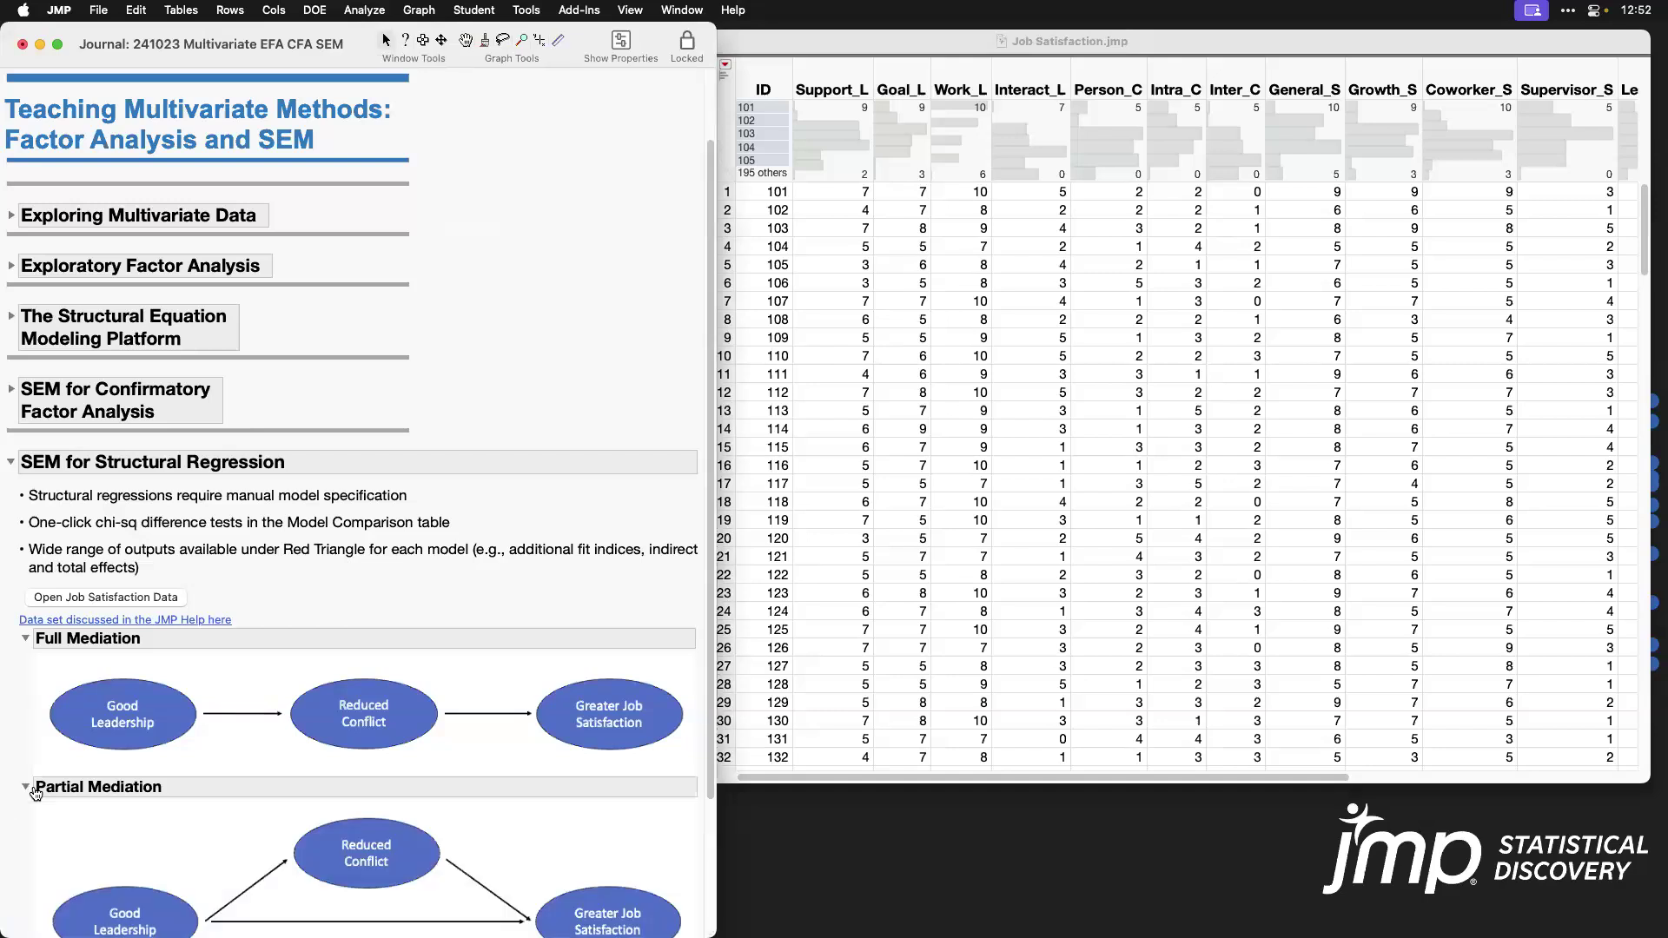
pyautogui.scroll(-4, 377, 700)
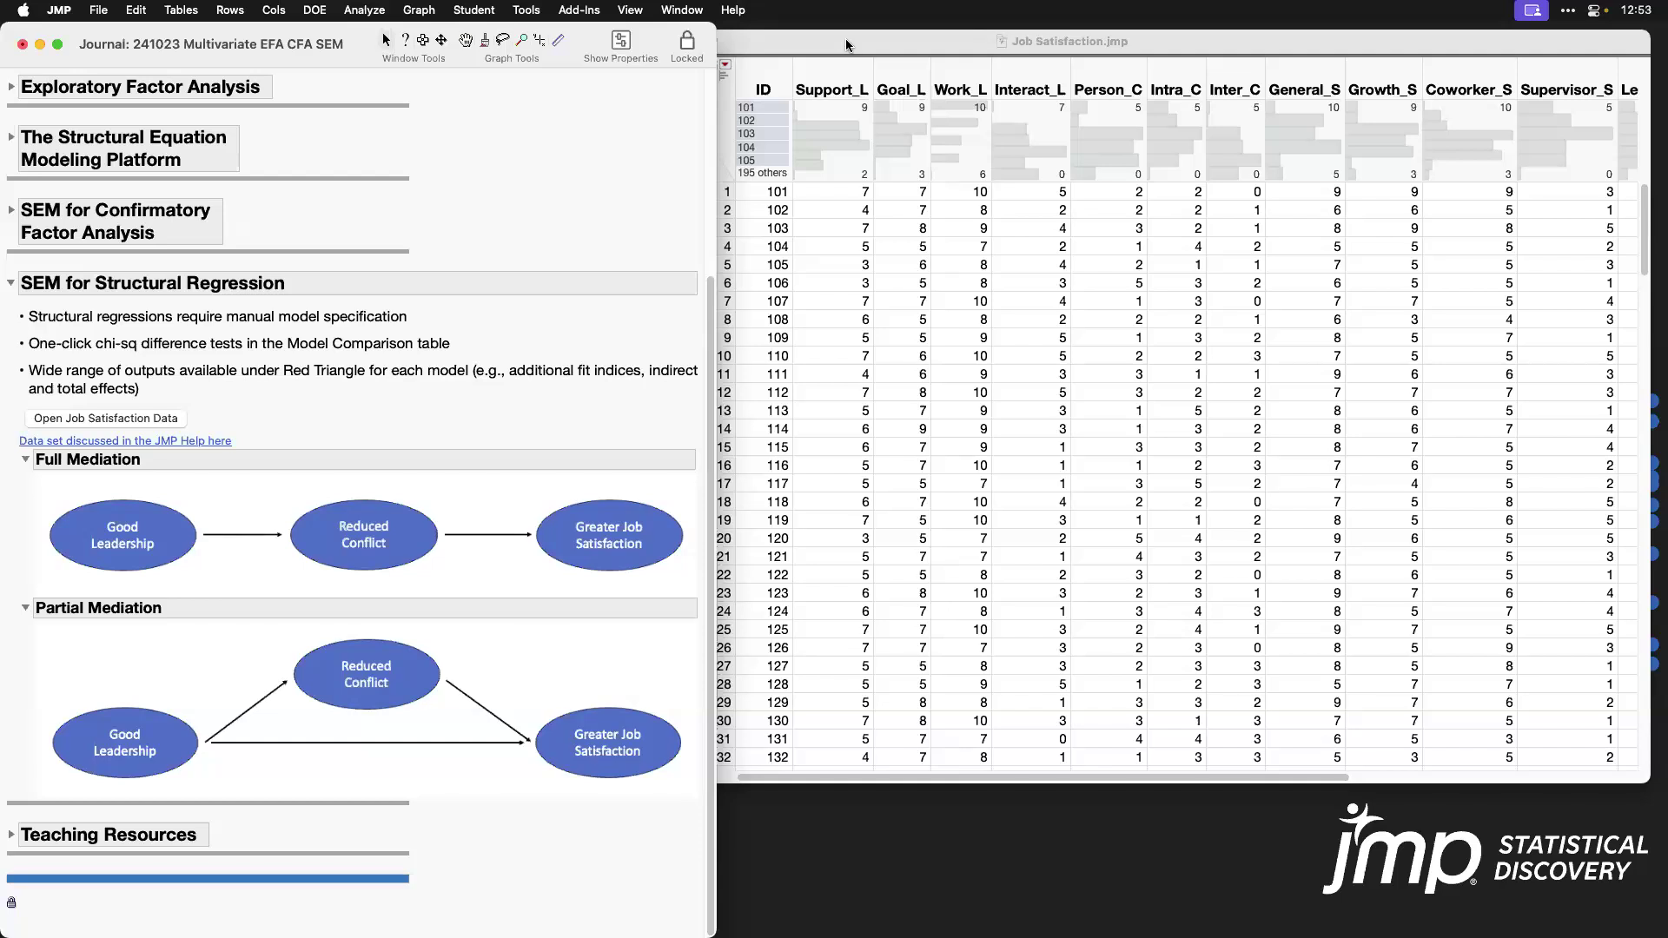
pyautogui.click(25, 461)
pyautogui.click(25, 608)
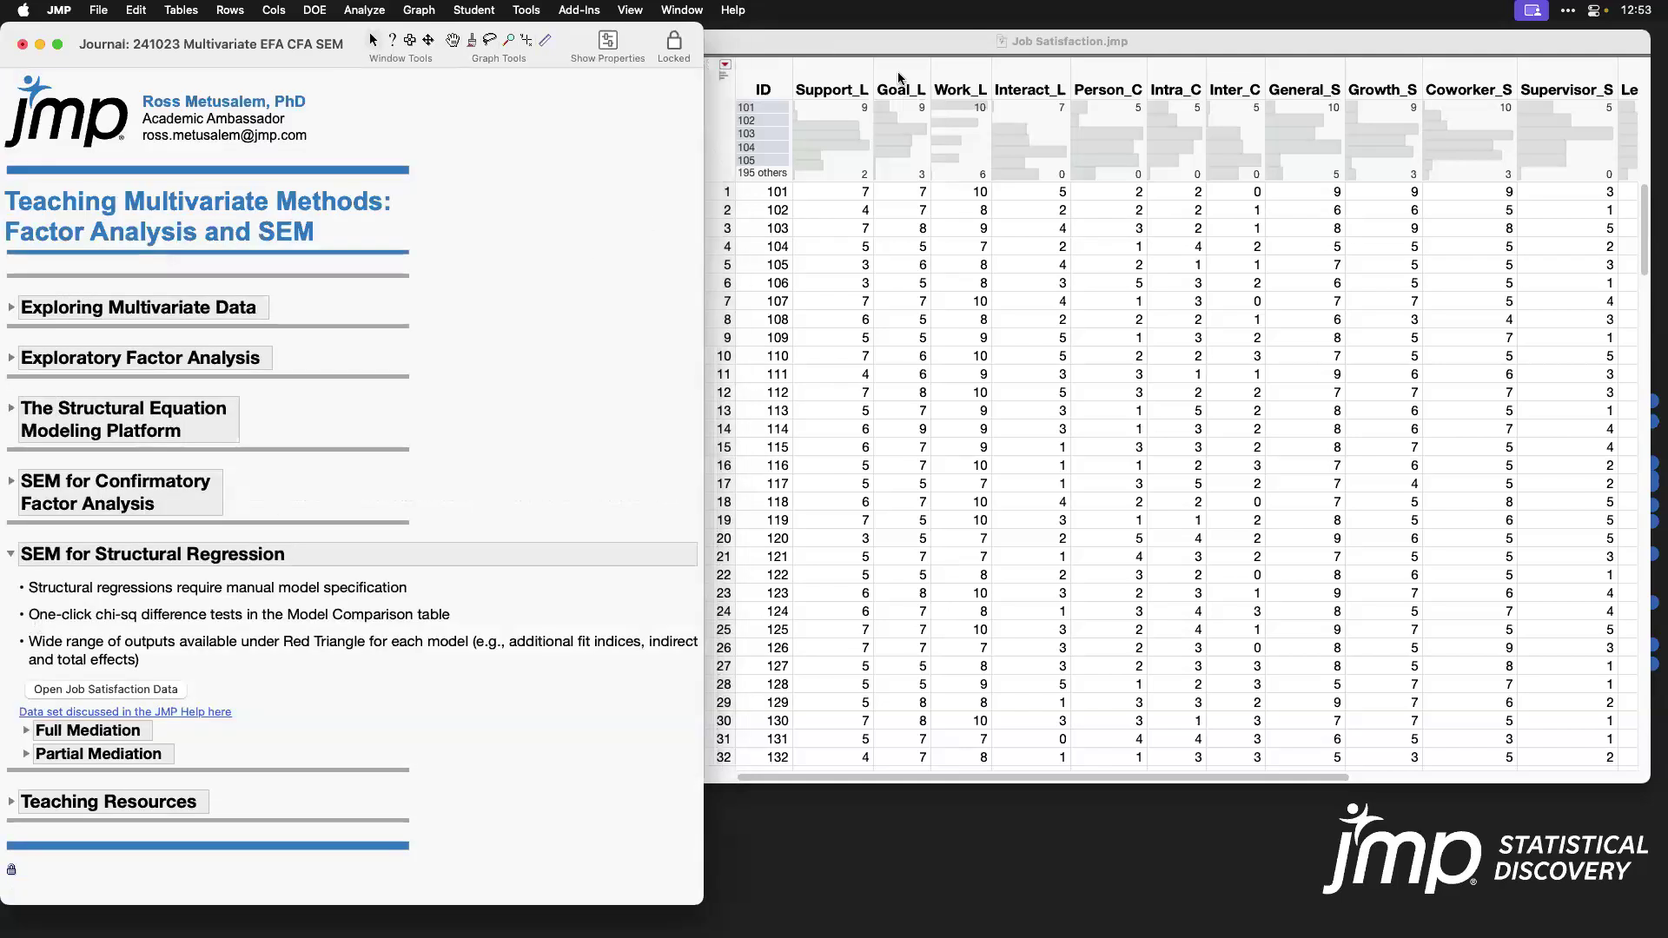
# Step: Launch Structural Equation Models on the Job Satisfaction data with Support_L through Supervisor_S as the model variables
pyautogui.click(919, 35)
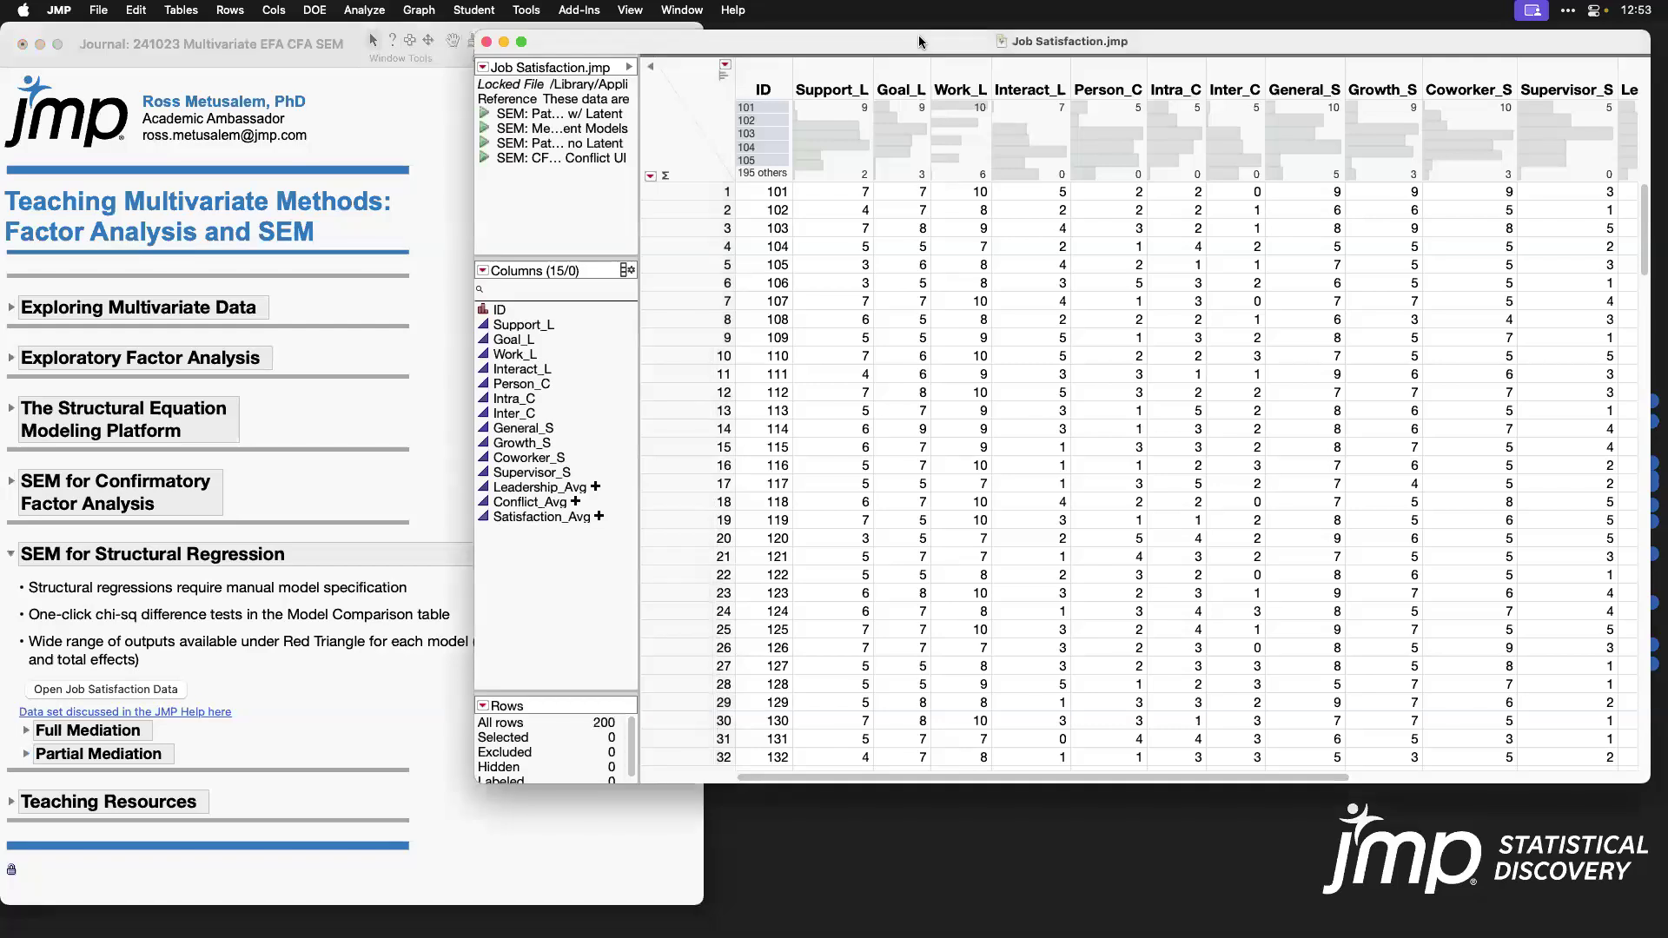
pyautogui.click(382, 12)
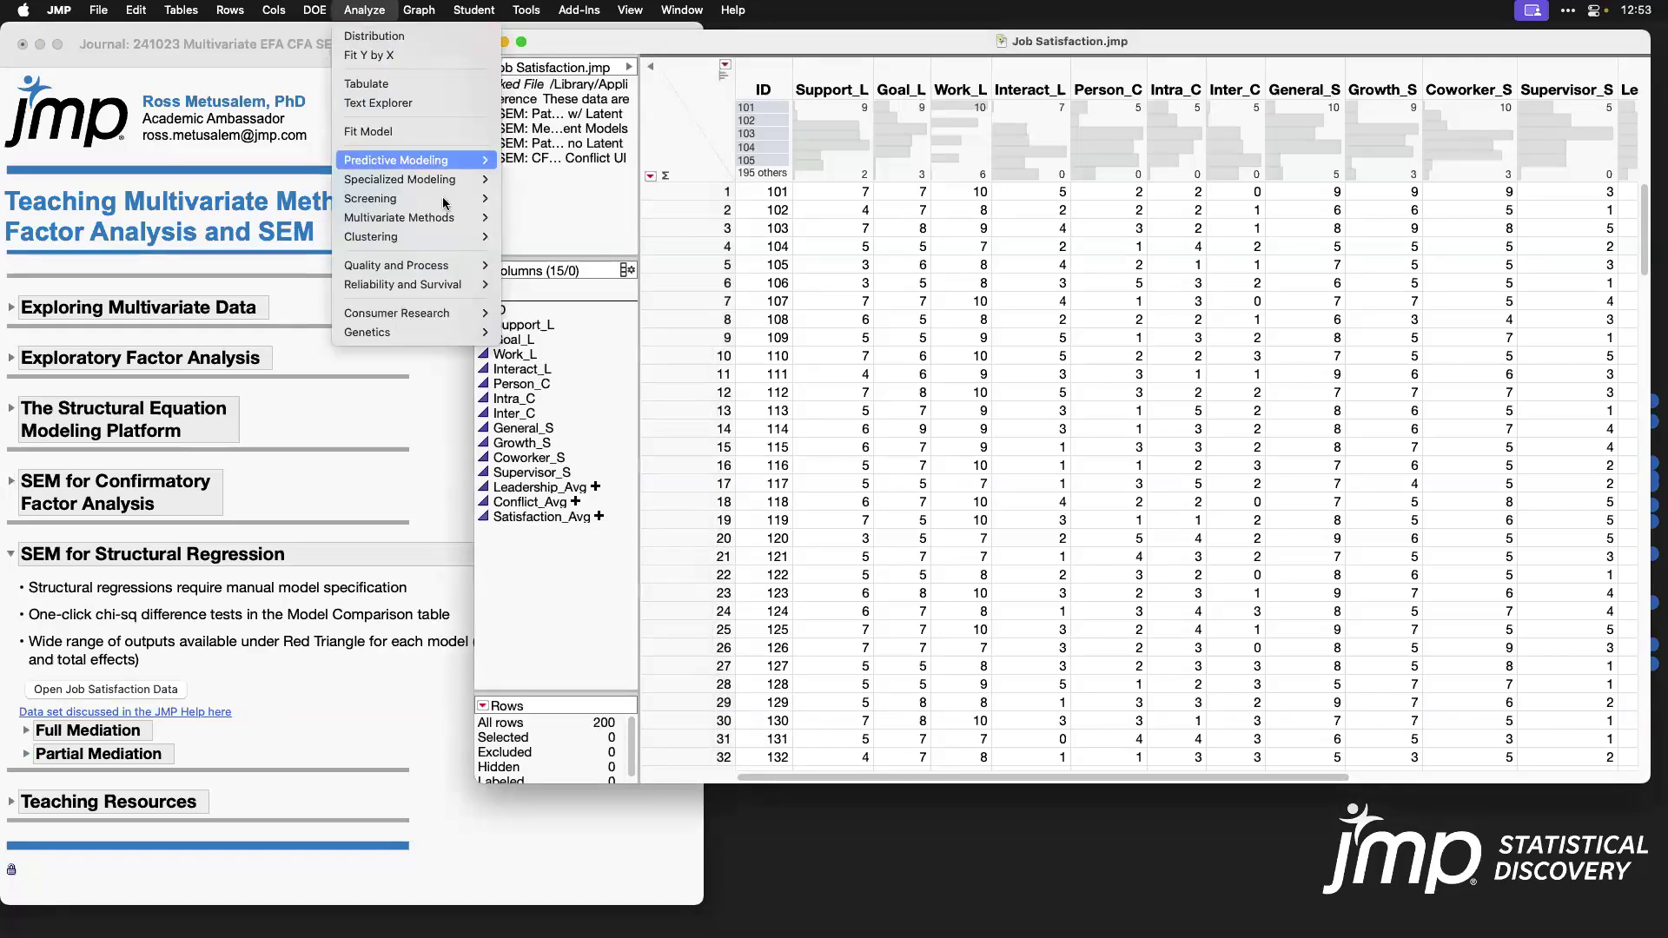
pyautogui.moveTo(490, 221)
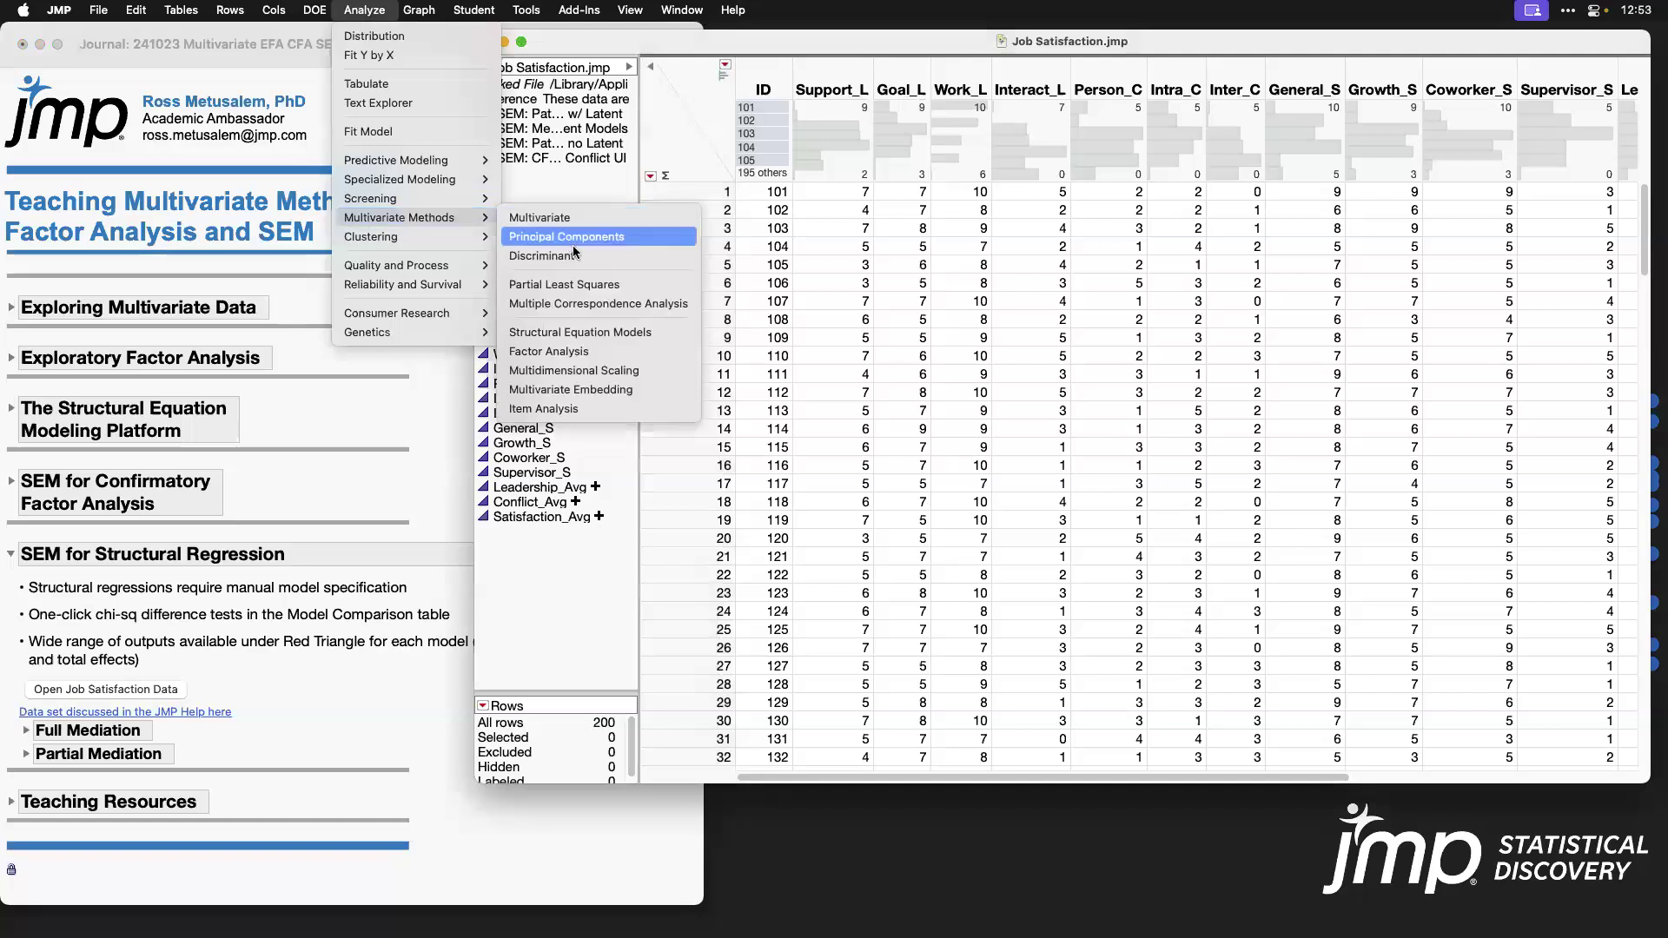
pyautogui.click(638, 333)
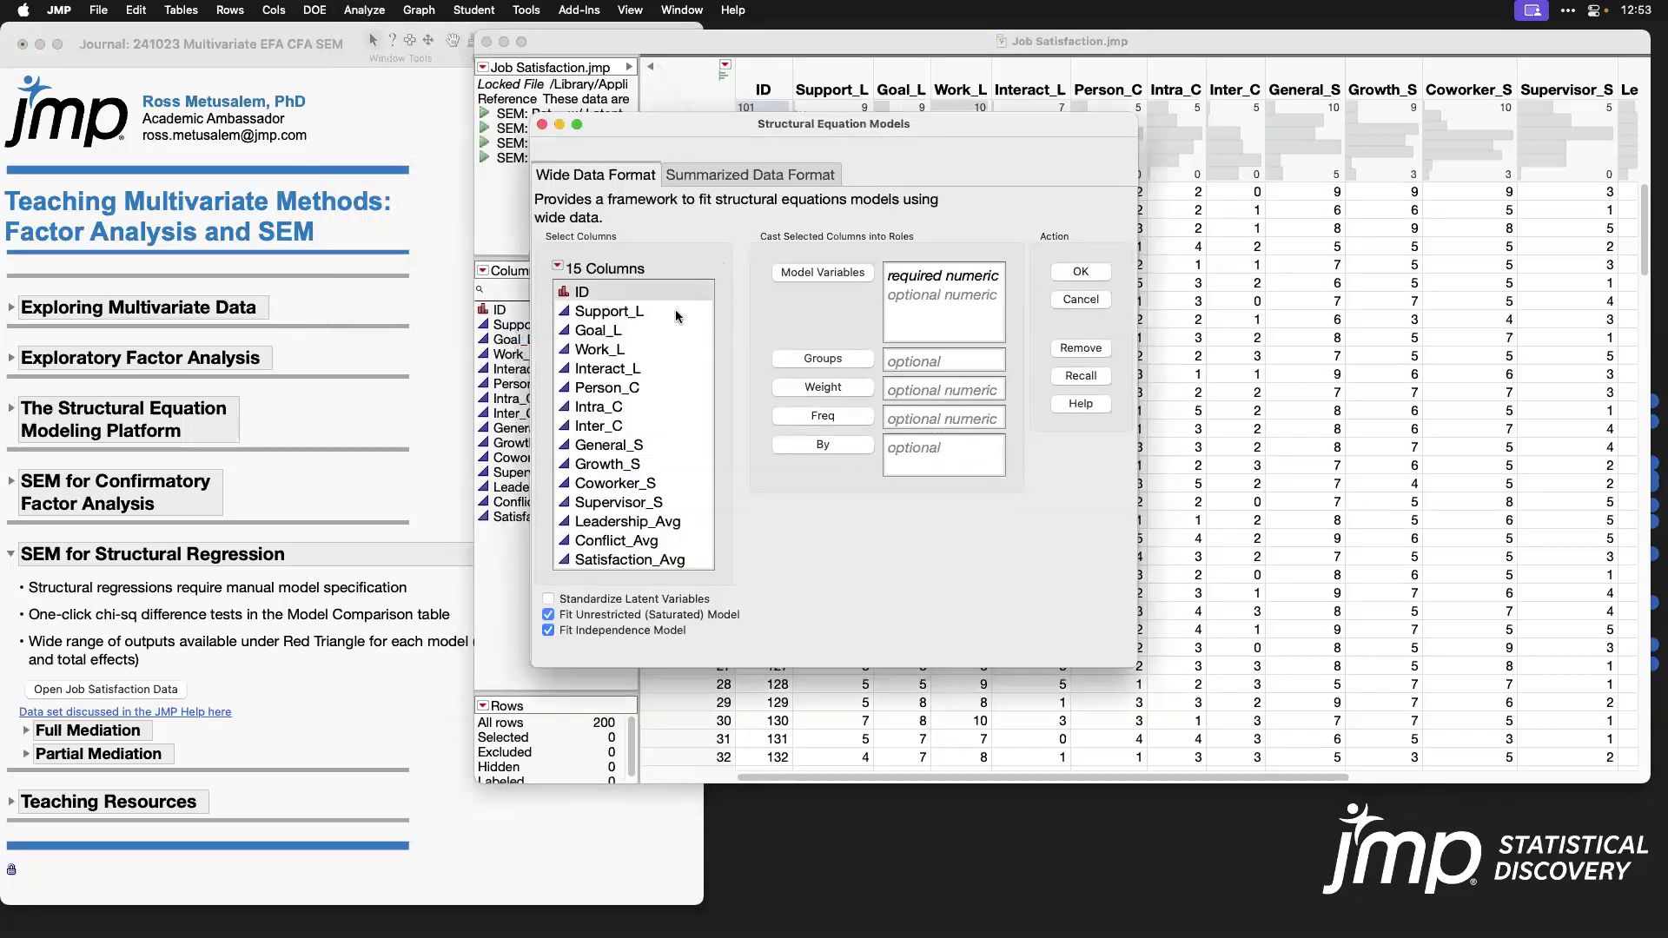
pyautogui.moveTo(678, 313); pyautogui.dragTo(675, 504)
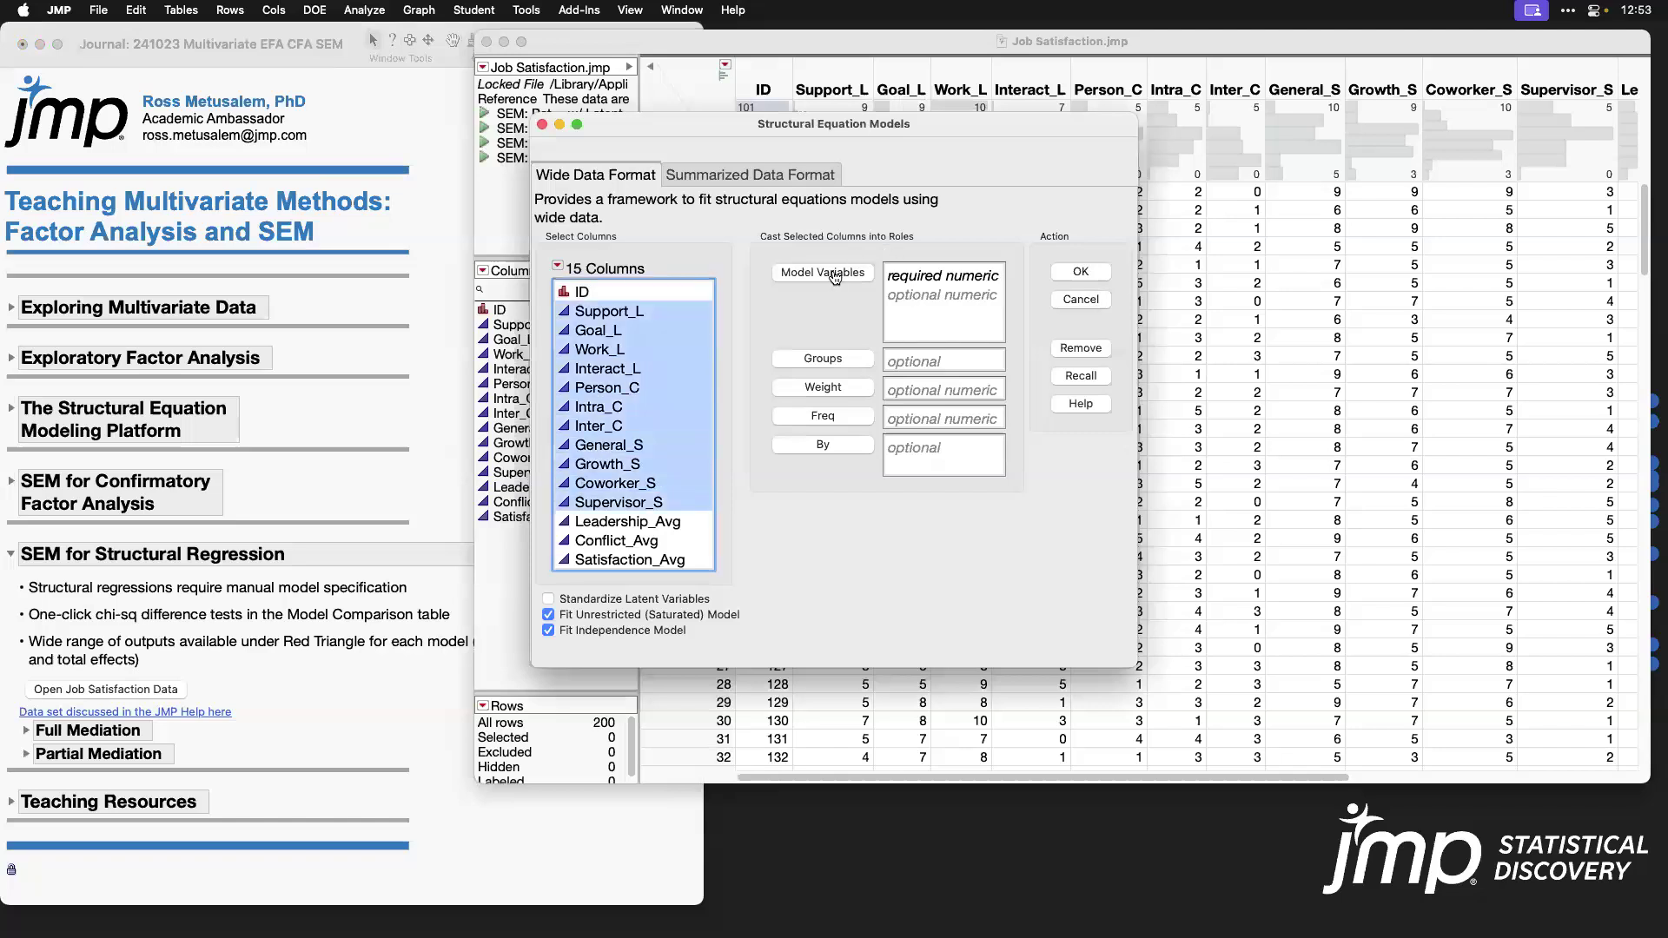
pyautogui.moveTo(898, 275); pyautogui.dragTo(899, 276)
pyautogui.click(1081, 271)
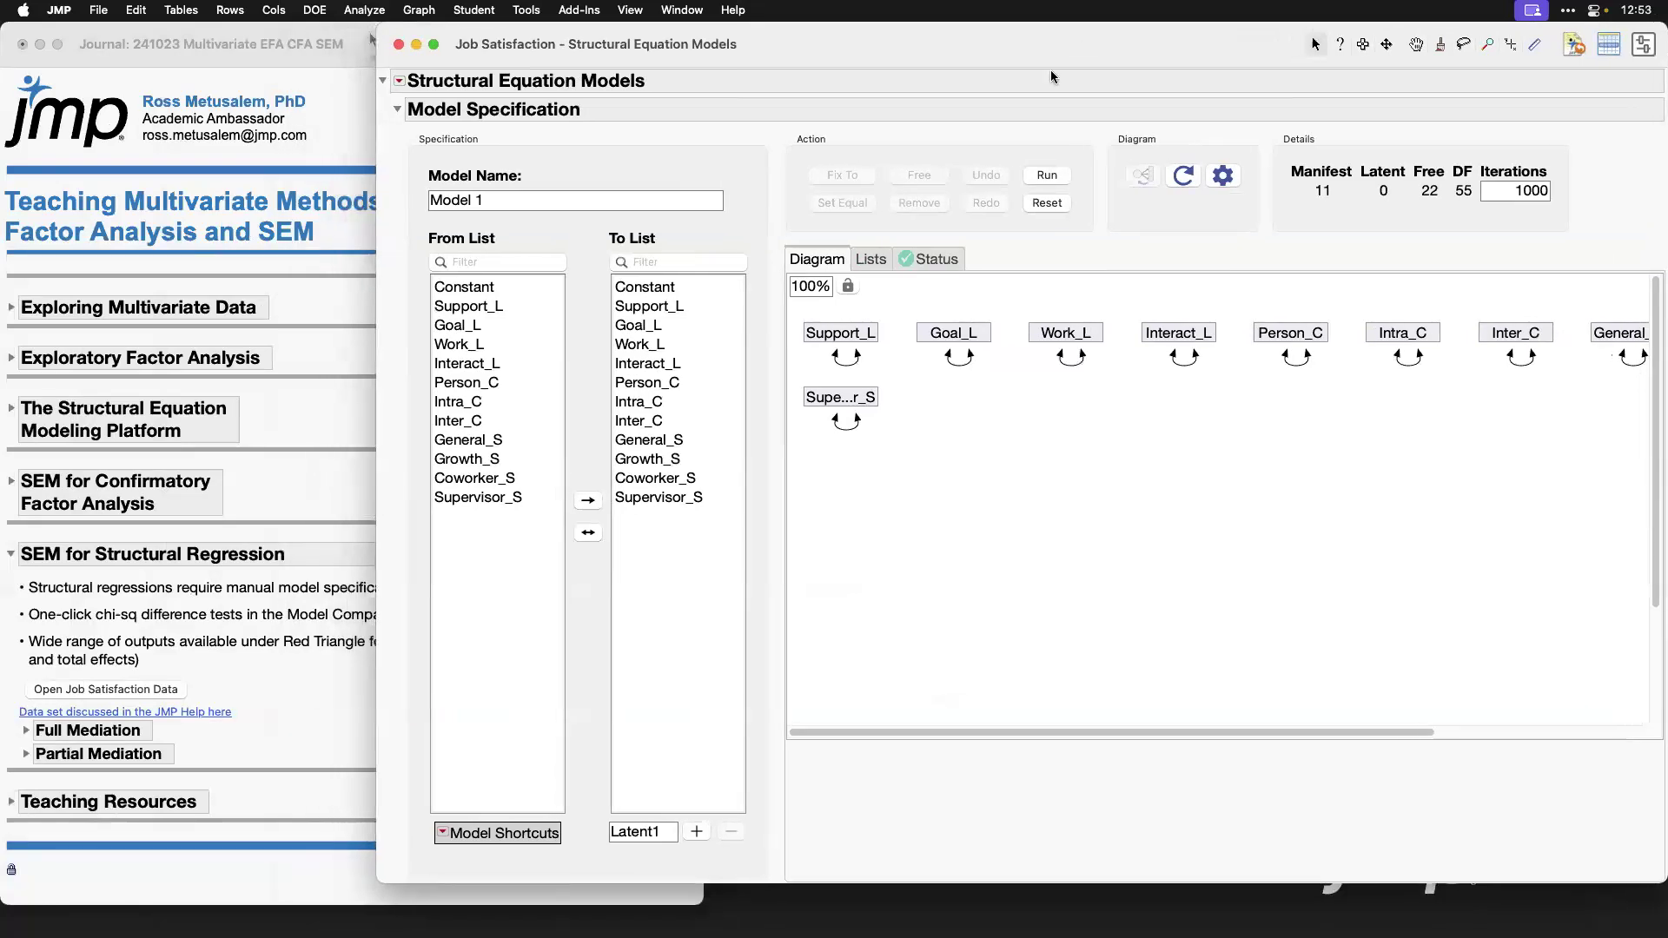
# Step: Add a latent variable named Leadership with Support_L, Goal_L, Work_L and Interact_L as its indicators
pyautogui.moveTo(728, 306); pyautogui.dragTo(663, 363)
pyautogui.doubleClick(660, 832)
pyautogui.write('Leadership')
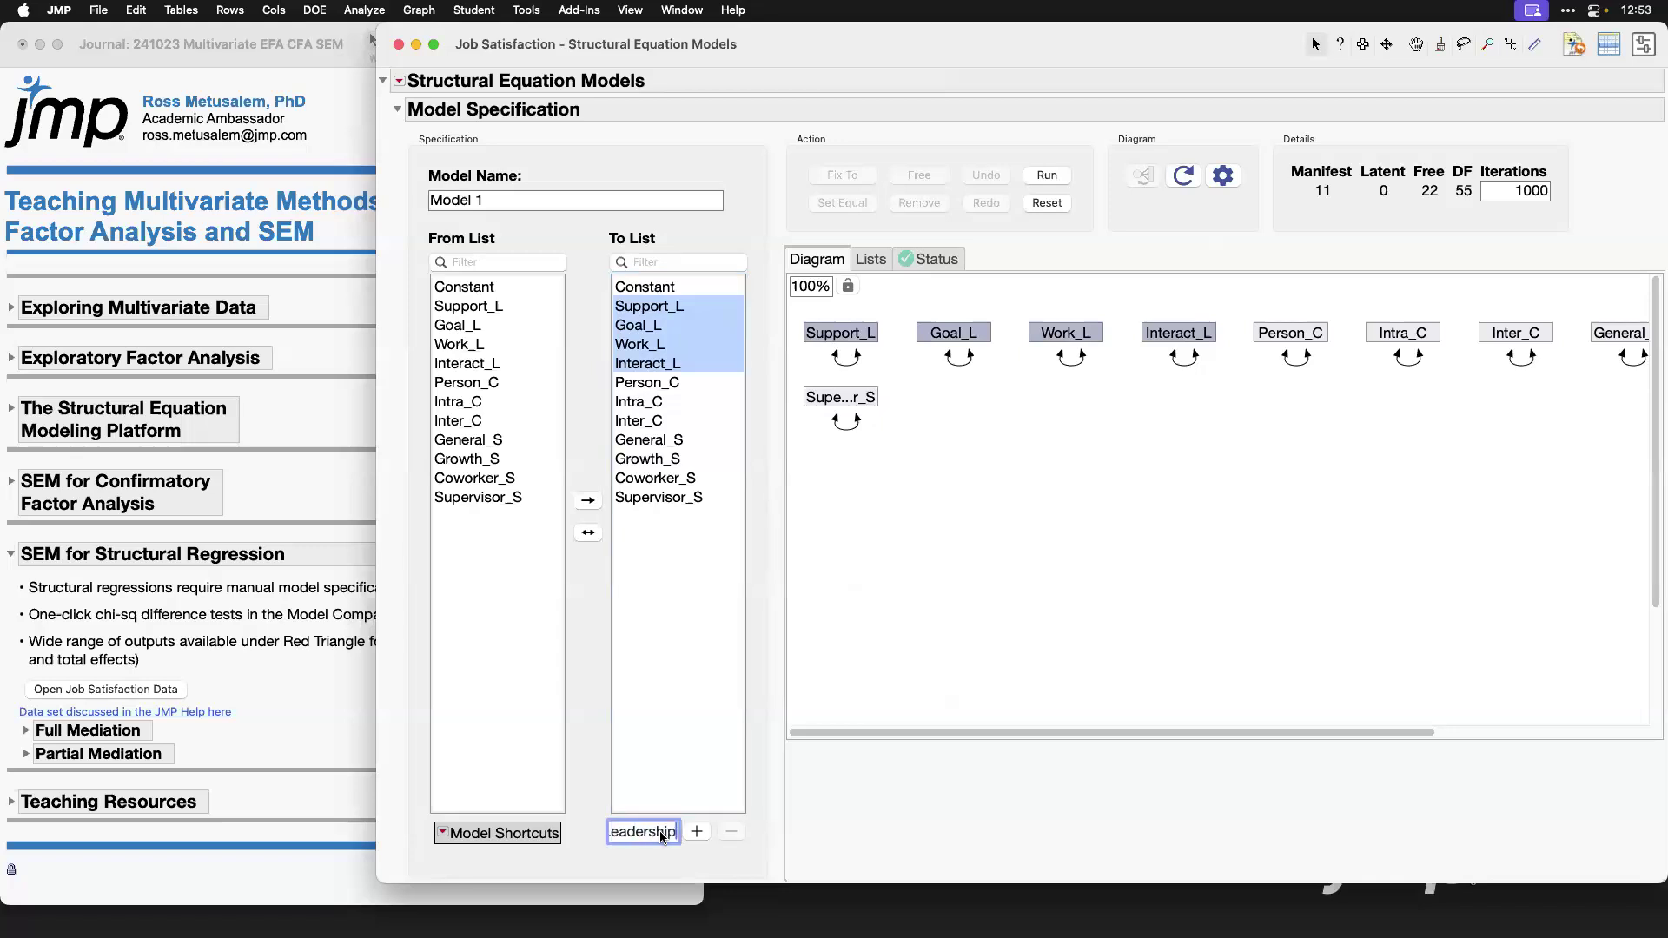
pyautogui.click(696, 832)
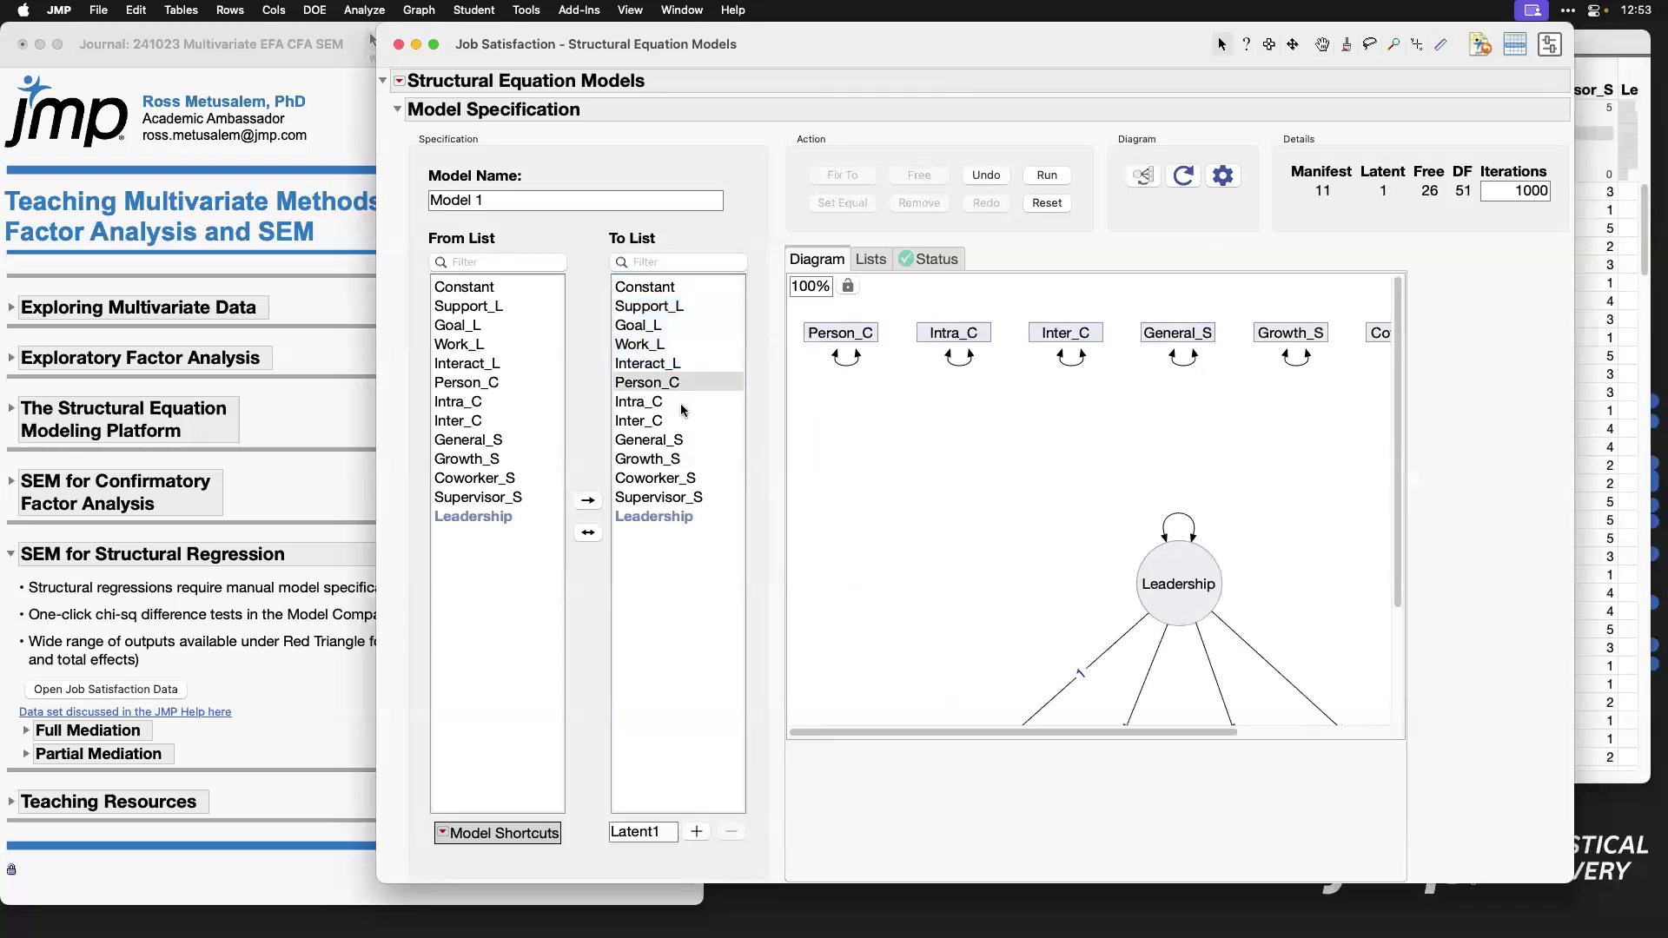
# Step: Add a latent variable named Conflict with Person_C, Intra_C and Inter_C as its indicators
pyautogui.moveTo(682, 411); pyautogui.dragTo(683, 430)
pyautogui.doubleClick(652, 831)
pyautogui.write('Conflict')
pyautogui.click(694, 839)
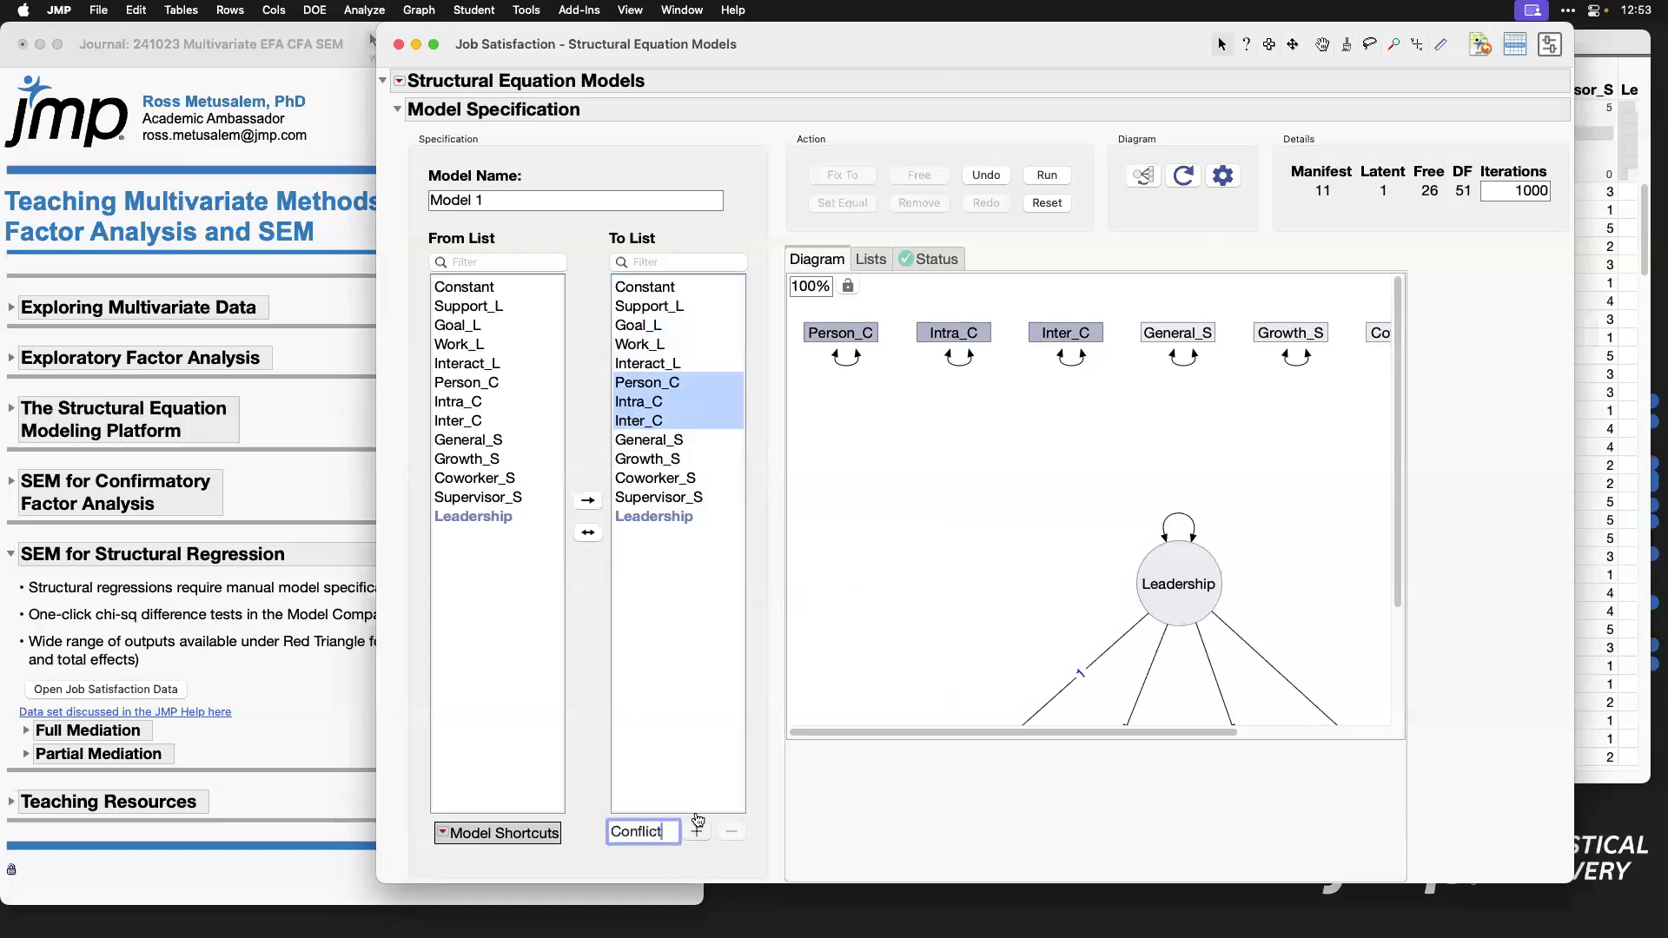
# Step: Add a latent variable named Satisfaction with General_S, Growth_S, Coworker_S and Supervisor_S as its indicators
pyautogui.moveTo(701, 438); pyautogui.dragTo(709, 496)
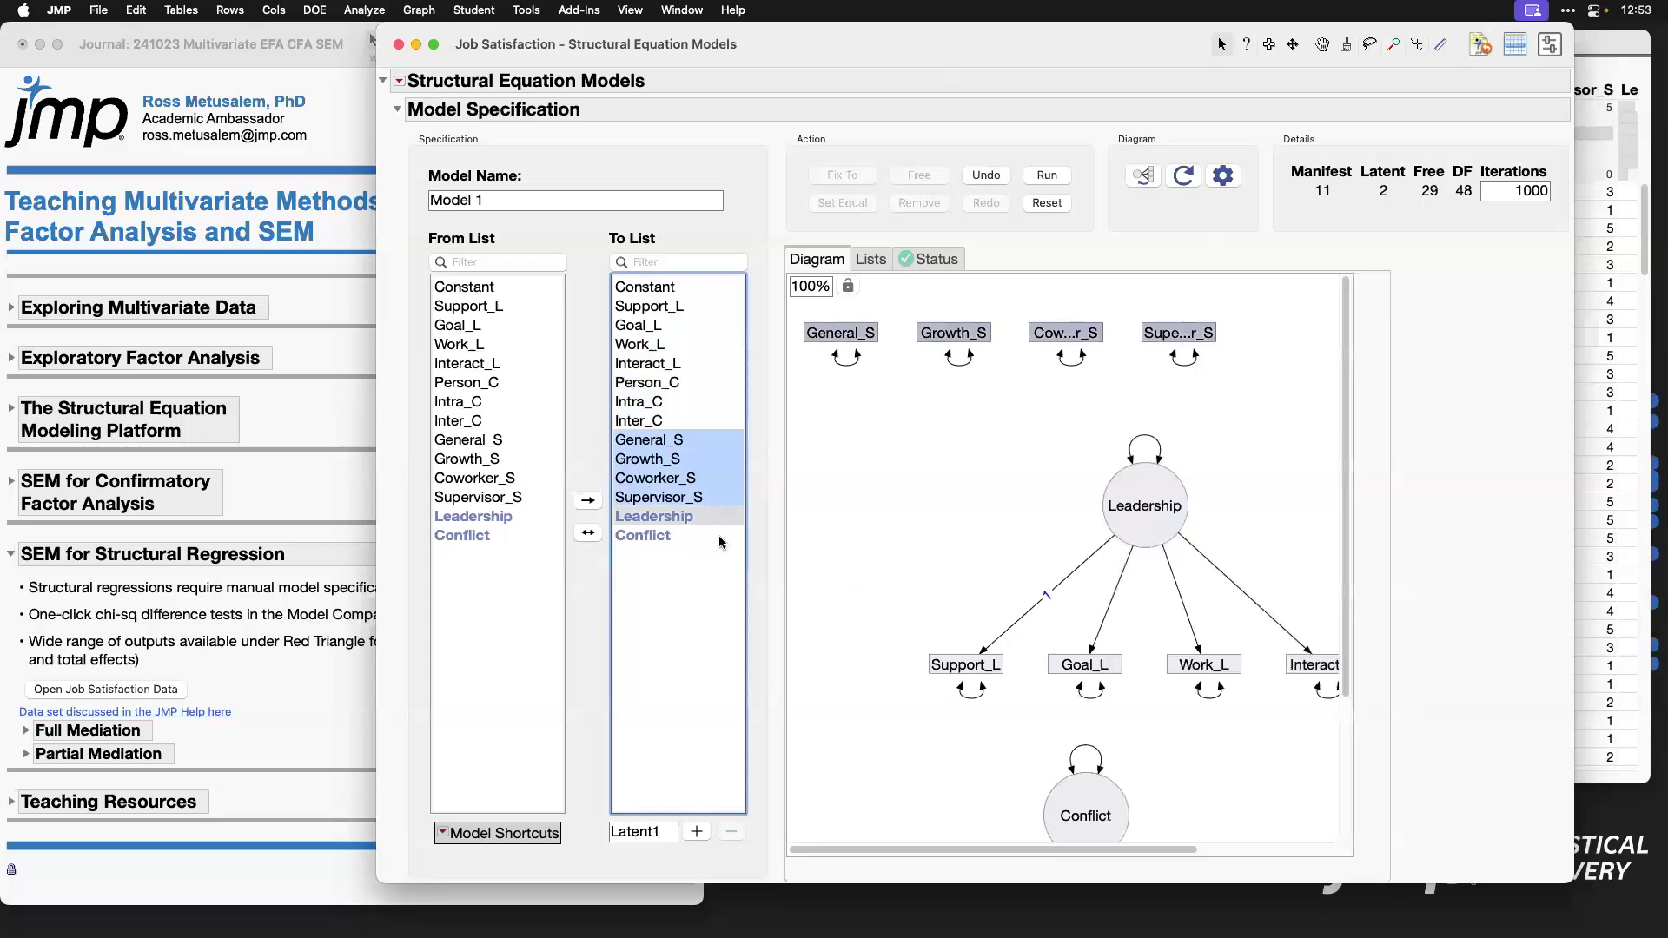
pyautogui.doubleClick(655, 831)
pyautogui.write('Satisfaction')
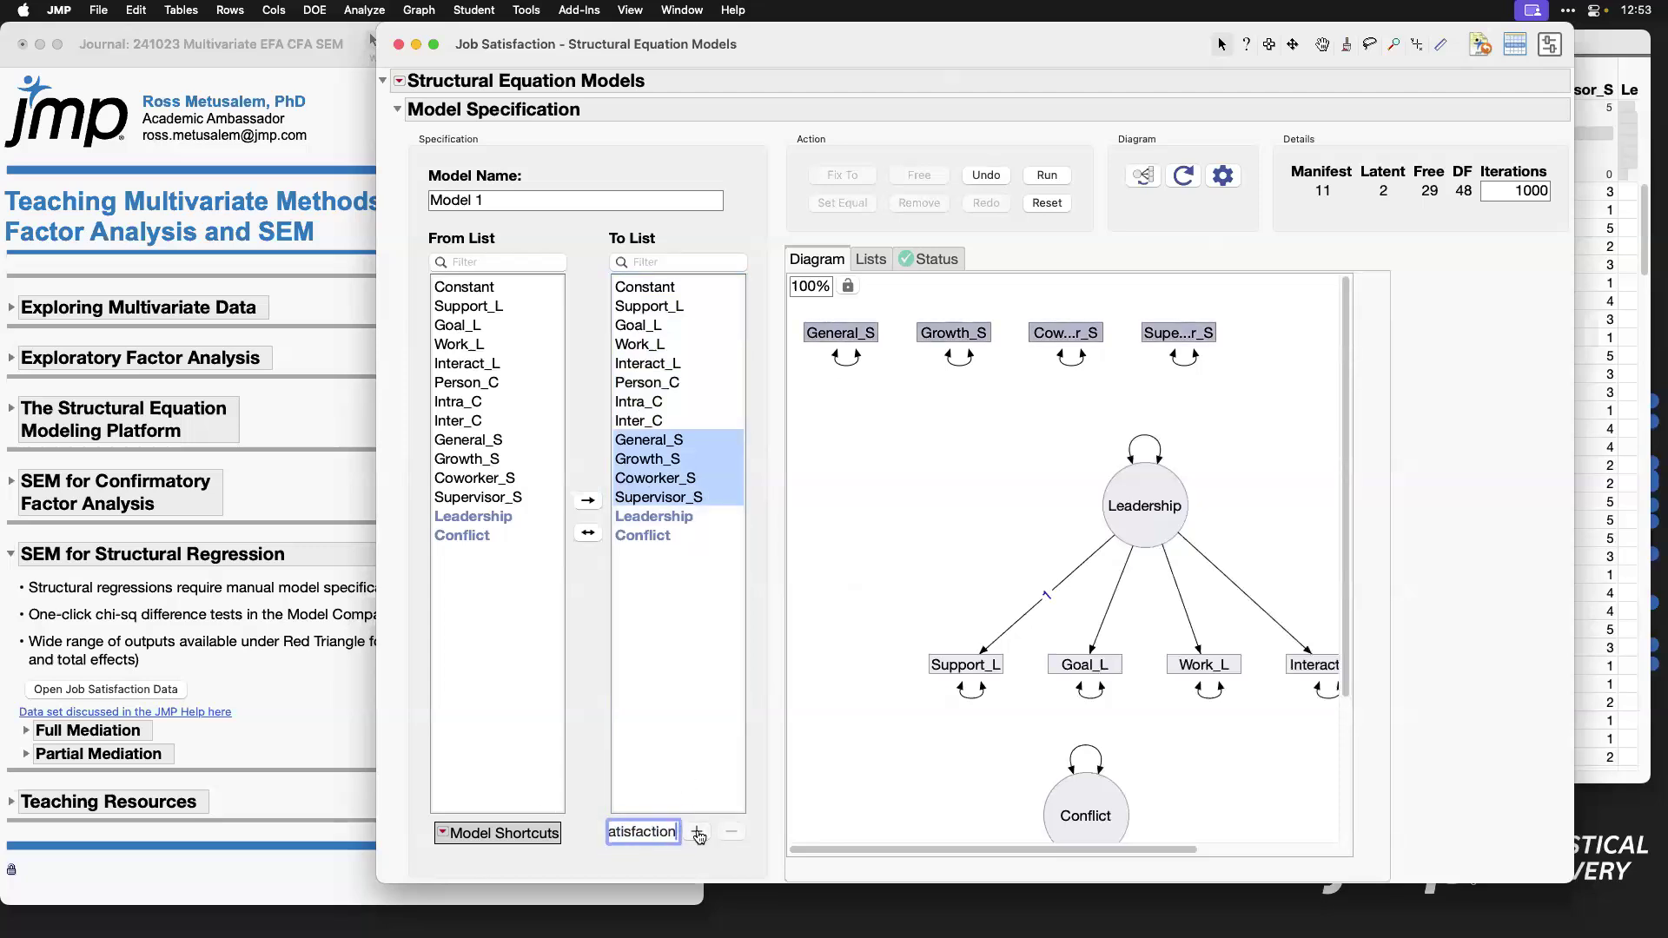
pyautogui.click(696, 831)
# Step: Add one-headed regression paths from Leadership to Conflict and from Conflict to Satisfaction, and check them in the path diagram
pyautogui.click(480, 516)
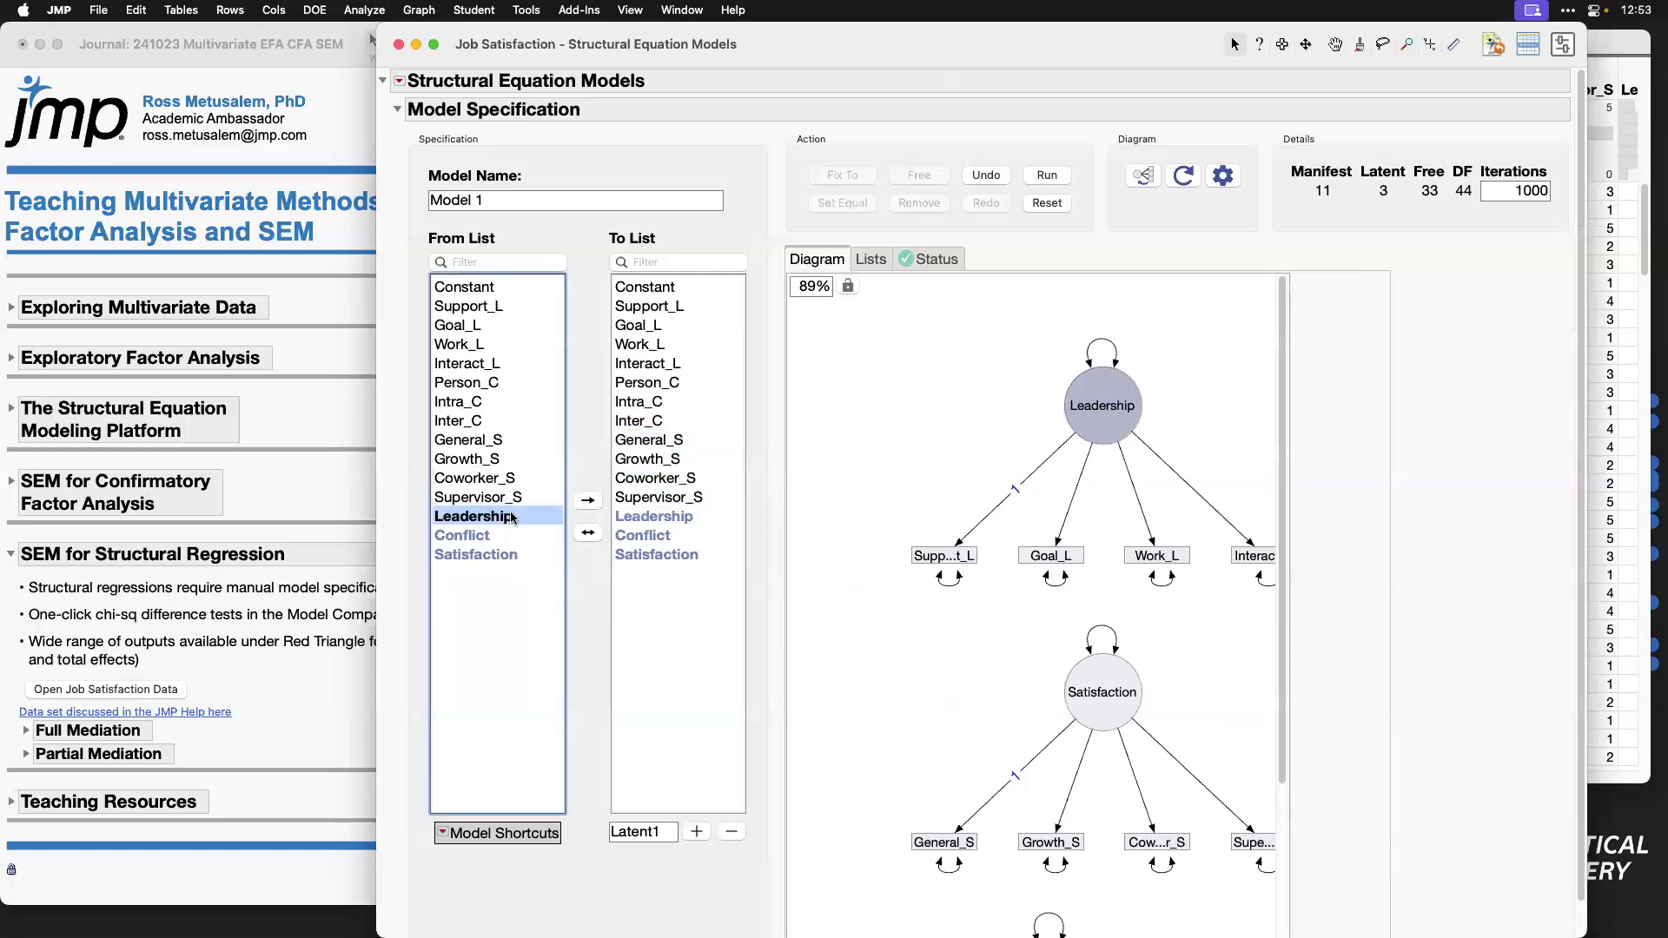
pyautogui.click(660, 537)
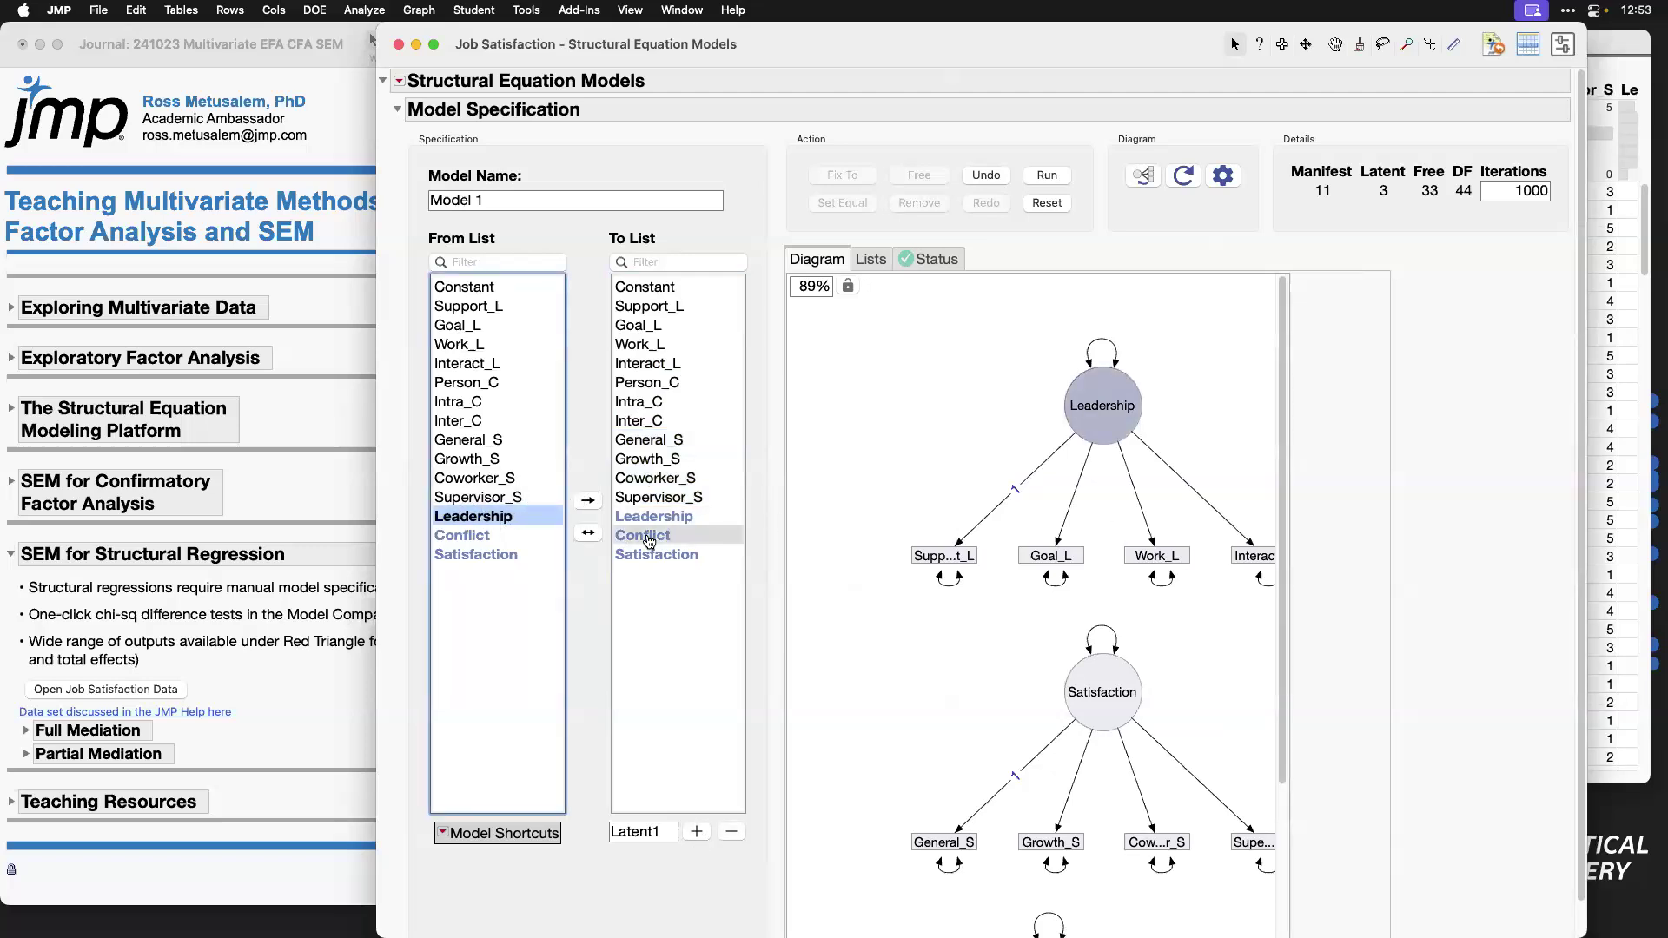
pyautogui.click(589, 502)
pyautogui.click(551, 538)
pyautogui.click(647, 556)
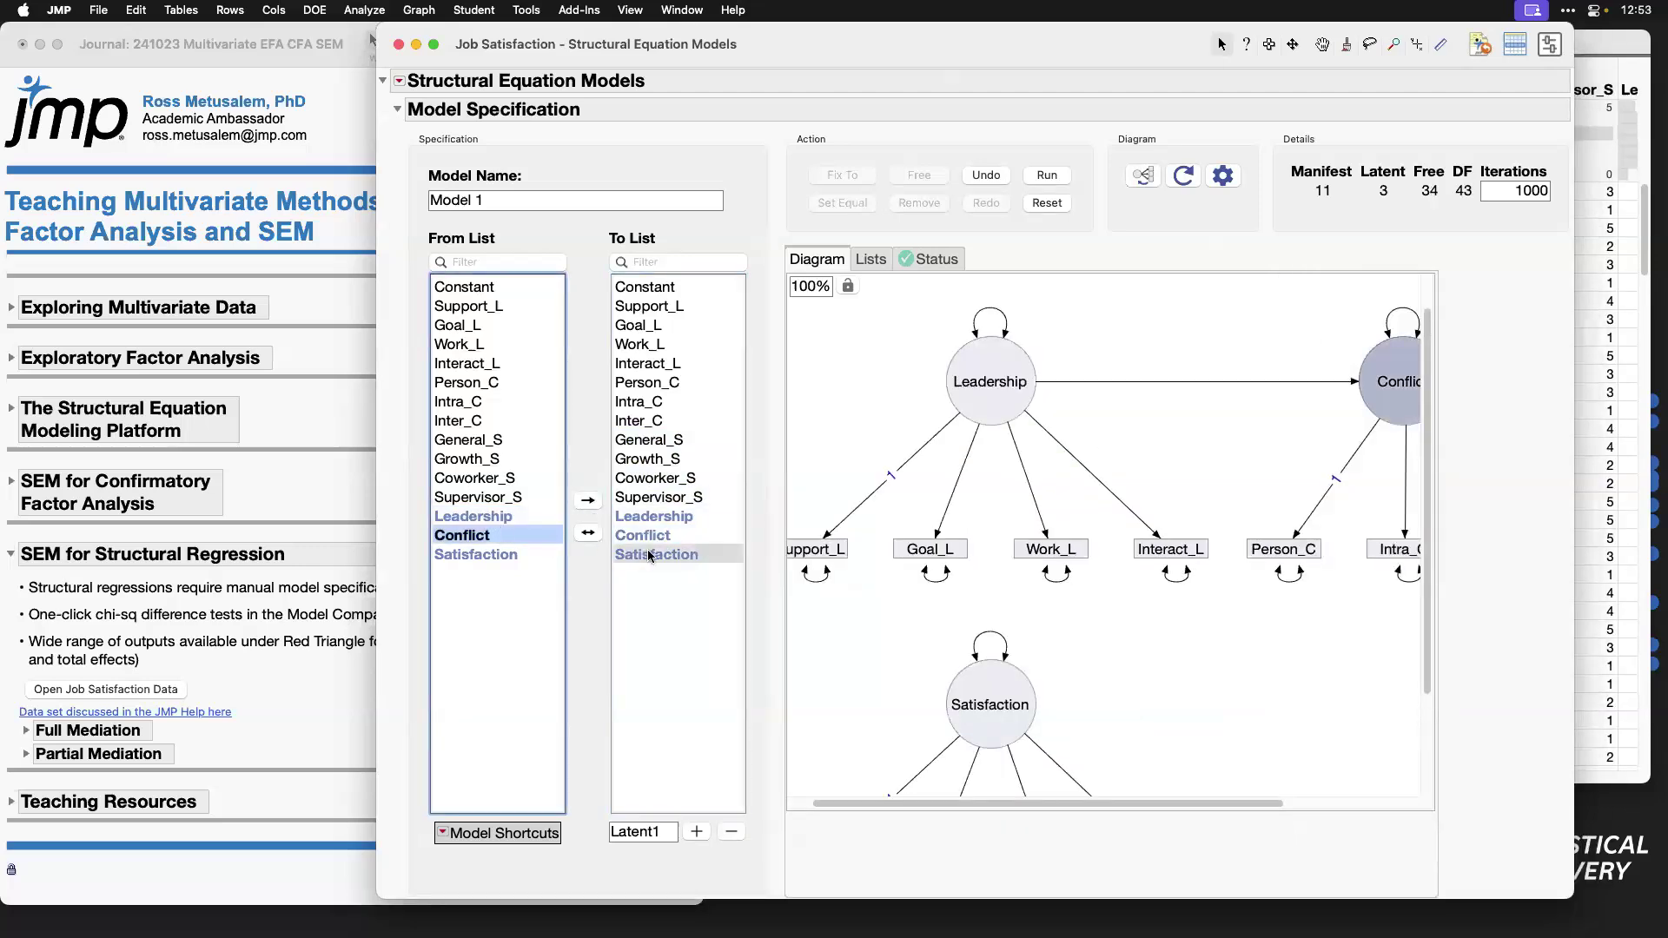
pyautogui.click(589, 501)
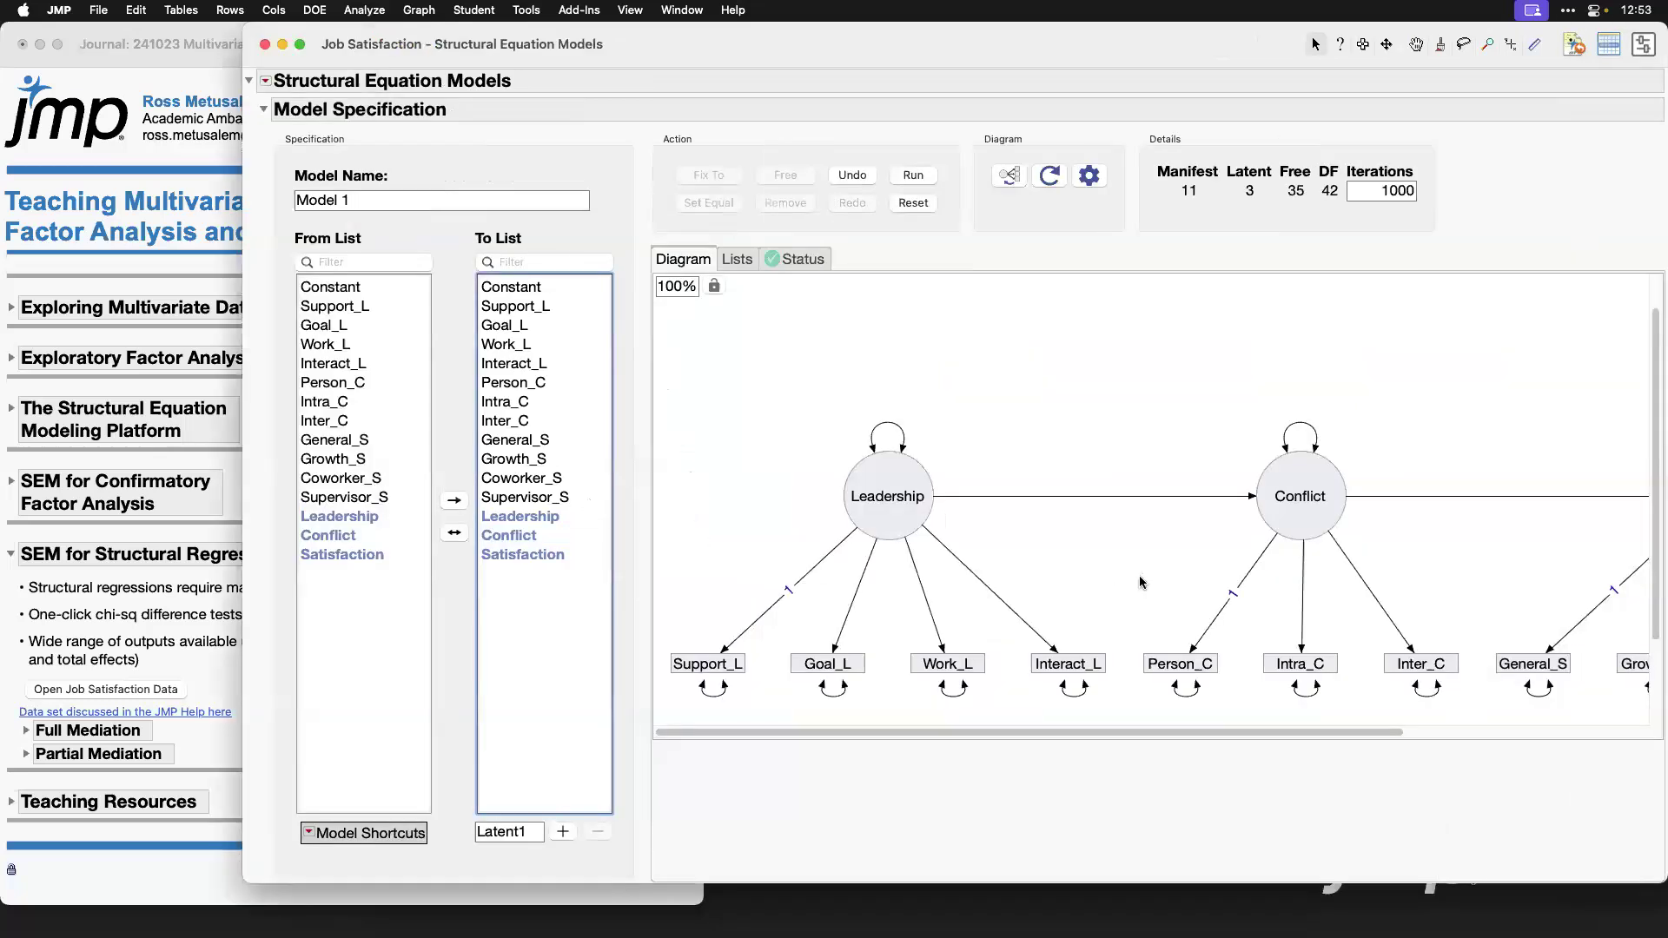
pyautogui.hscroll(3, 1142, 582)
pyautogui.hscroll(-5, 1149, 575)
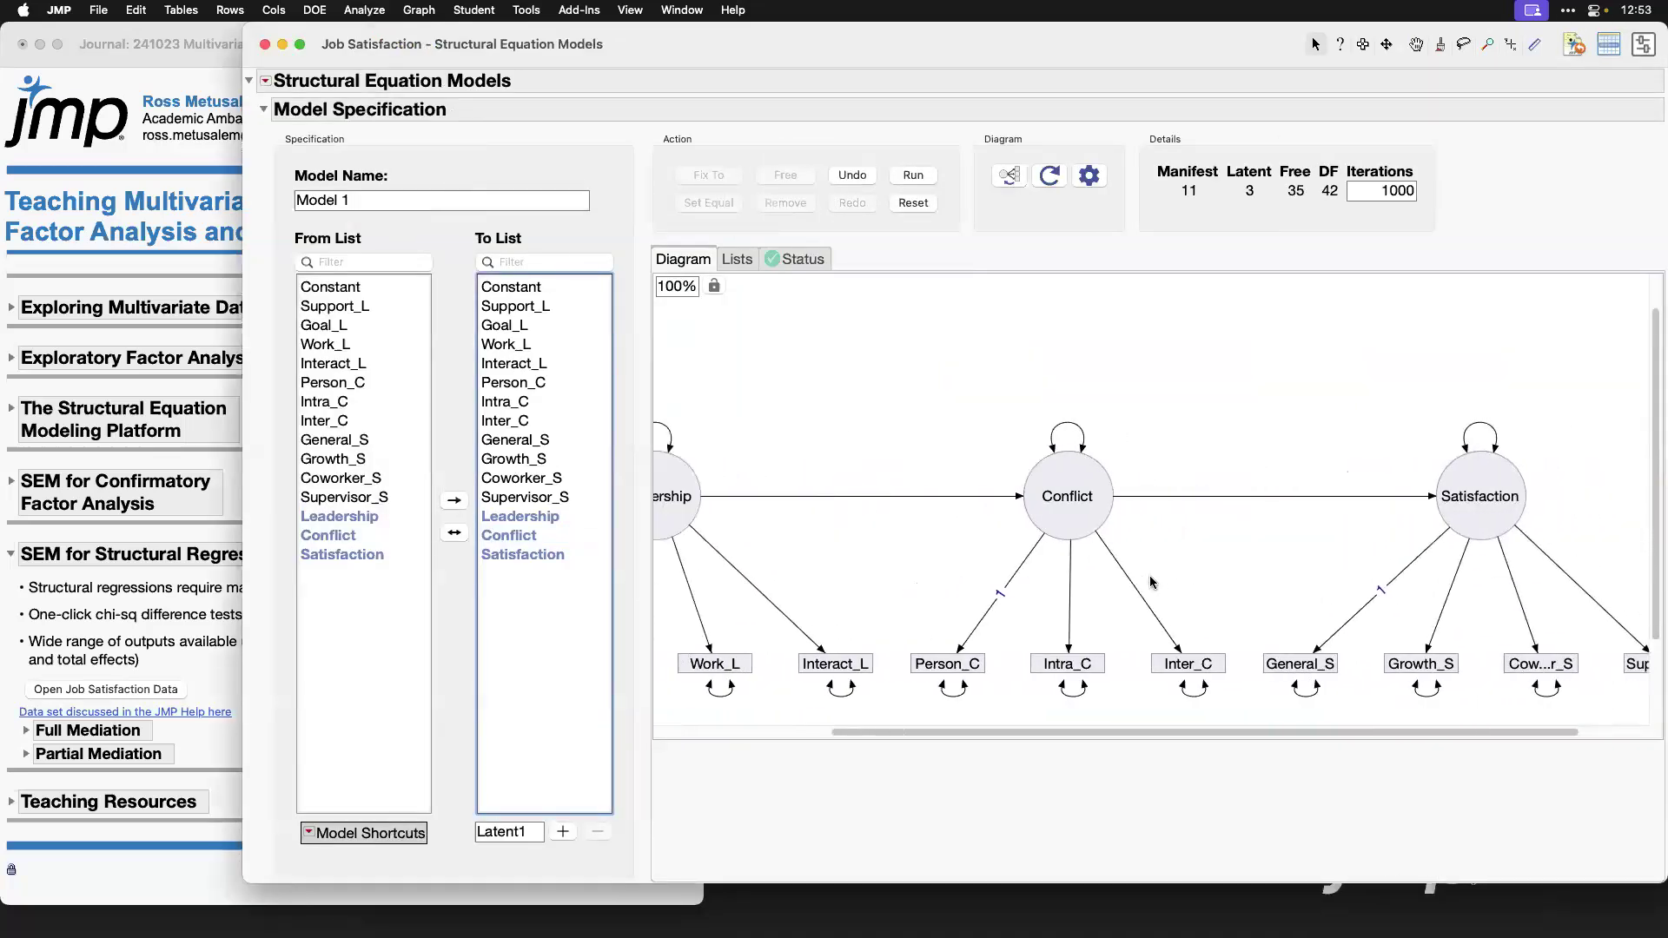
# Step: Name the model Full Mediation and run it
pyautogui.click(435, 195)
pyautogui.write('Full Mediation')
pyautogui.click(904, 175)
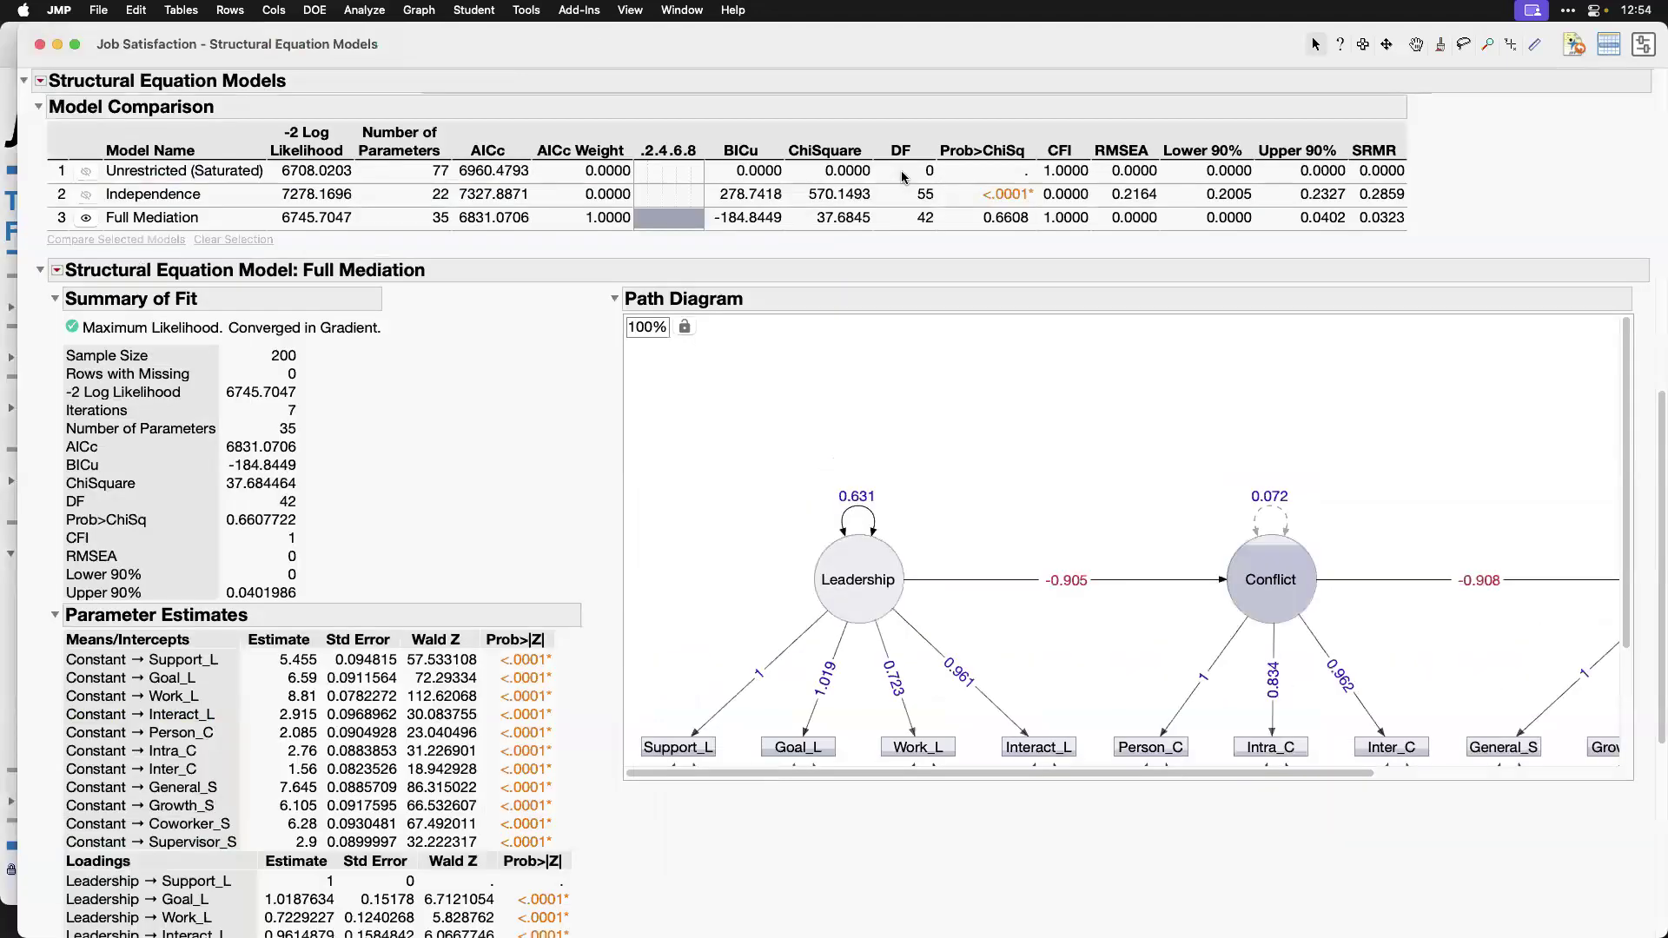
# Step: Highlight the Full Mediation row in the Model Comparison table and collapse that model's report
pyautogui.click(1010, 222)
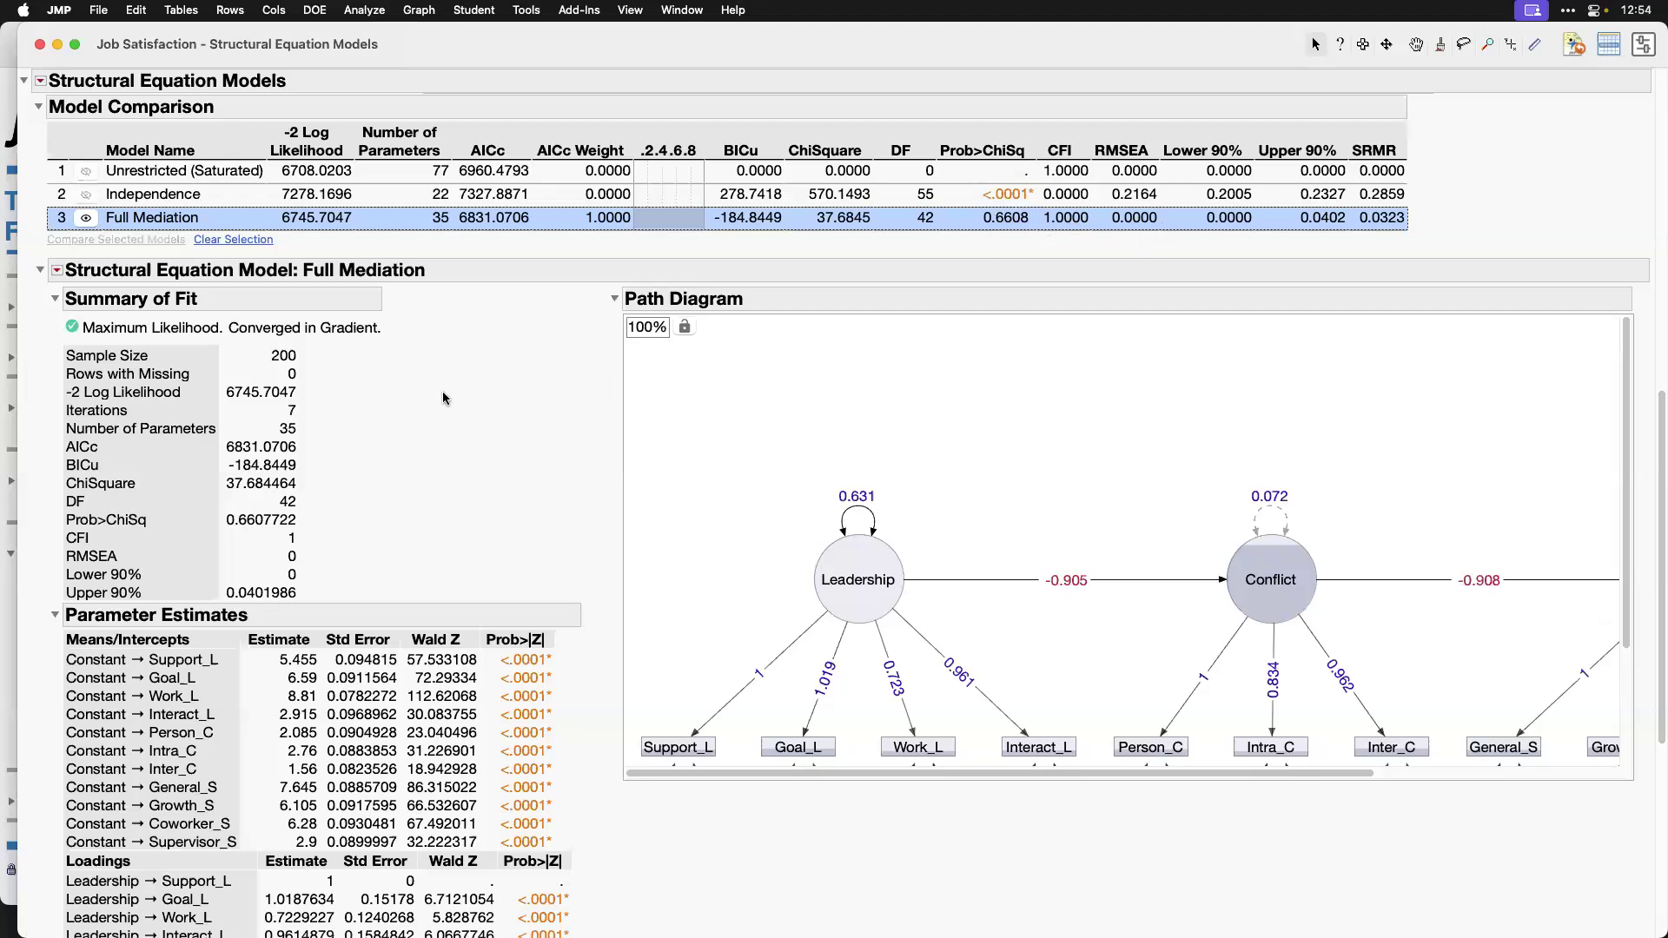
pyautogui.click(40, 273)
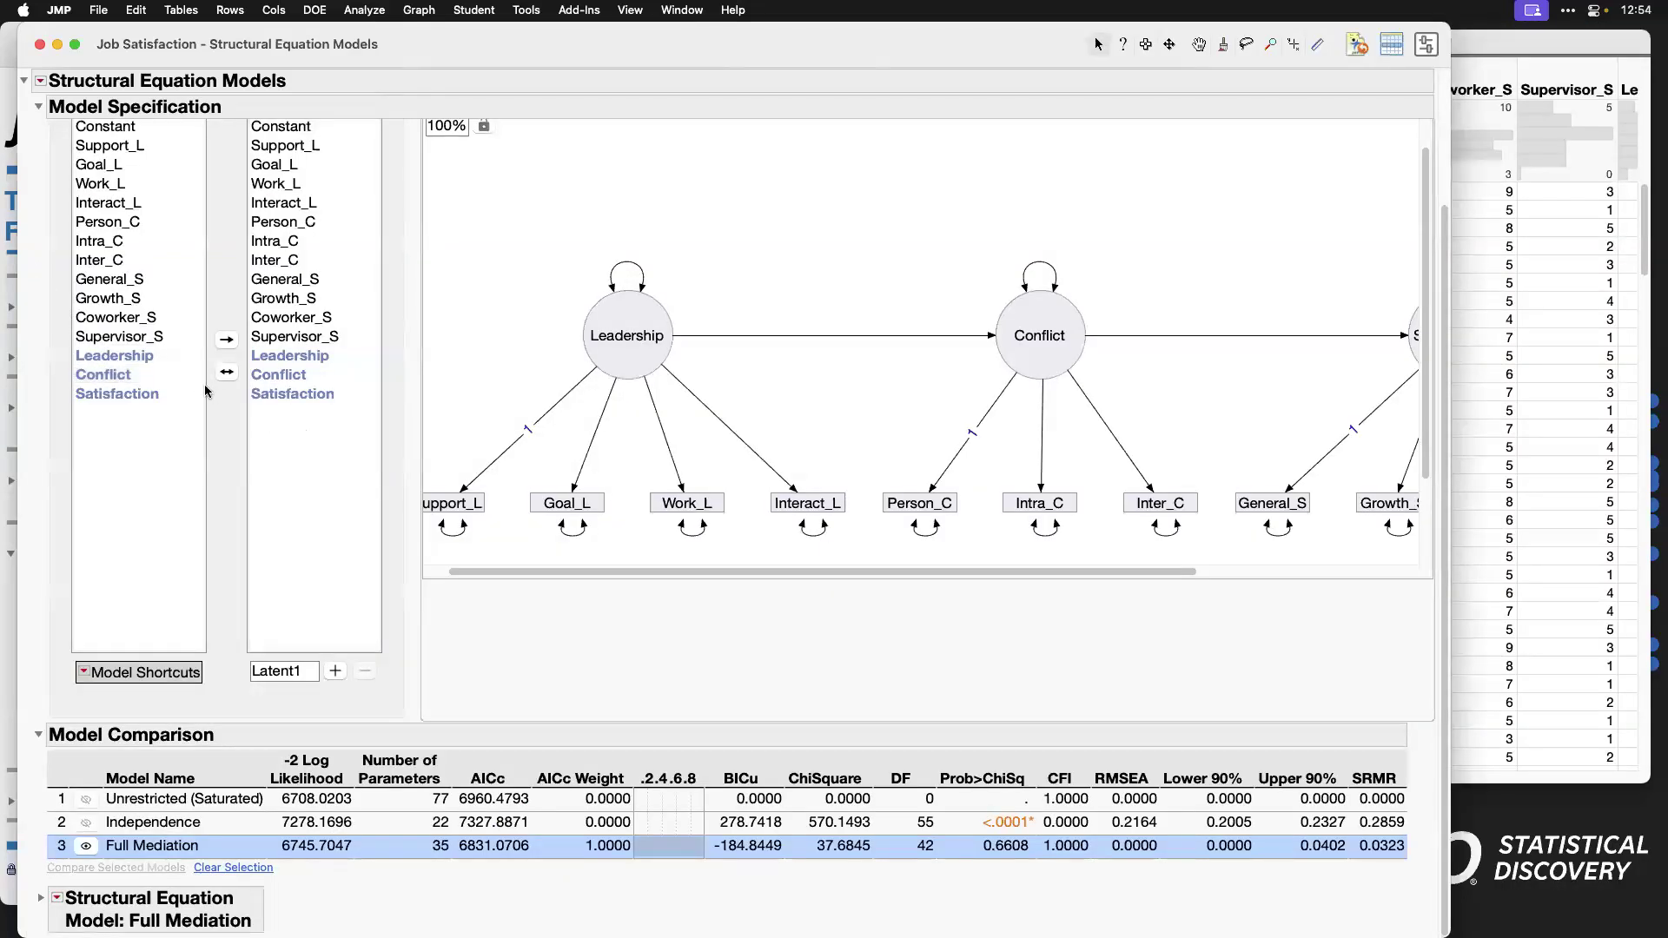
# Step: Add a one-headed regression path from Leadership to Satisfaction in the model specification
pyautogui.scroll(2, 1132, 435)
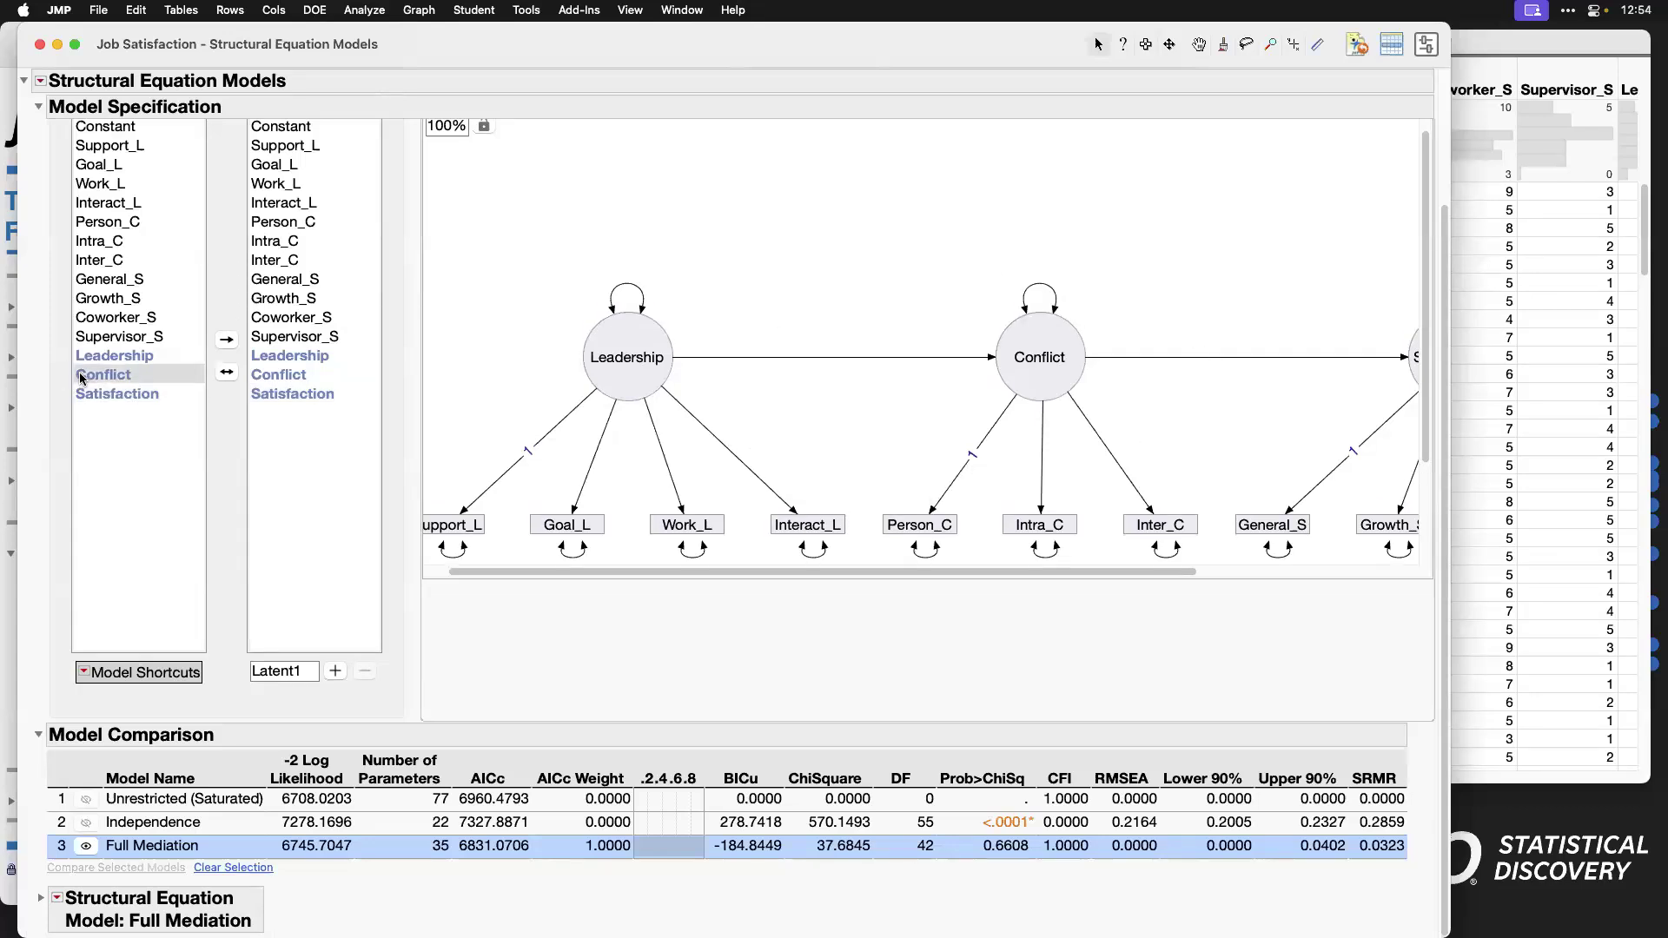
pyautogui.click(100, 356)
pyautogui.click(276, 395)
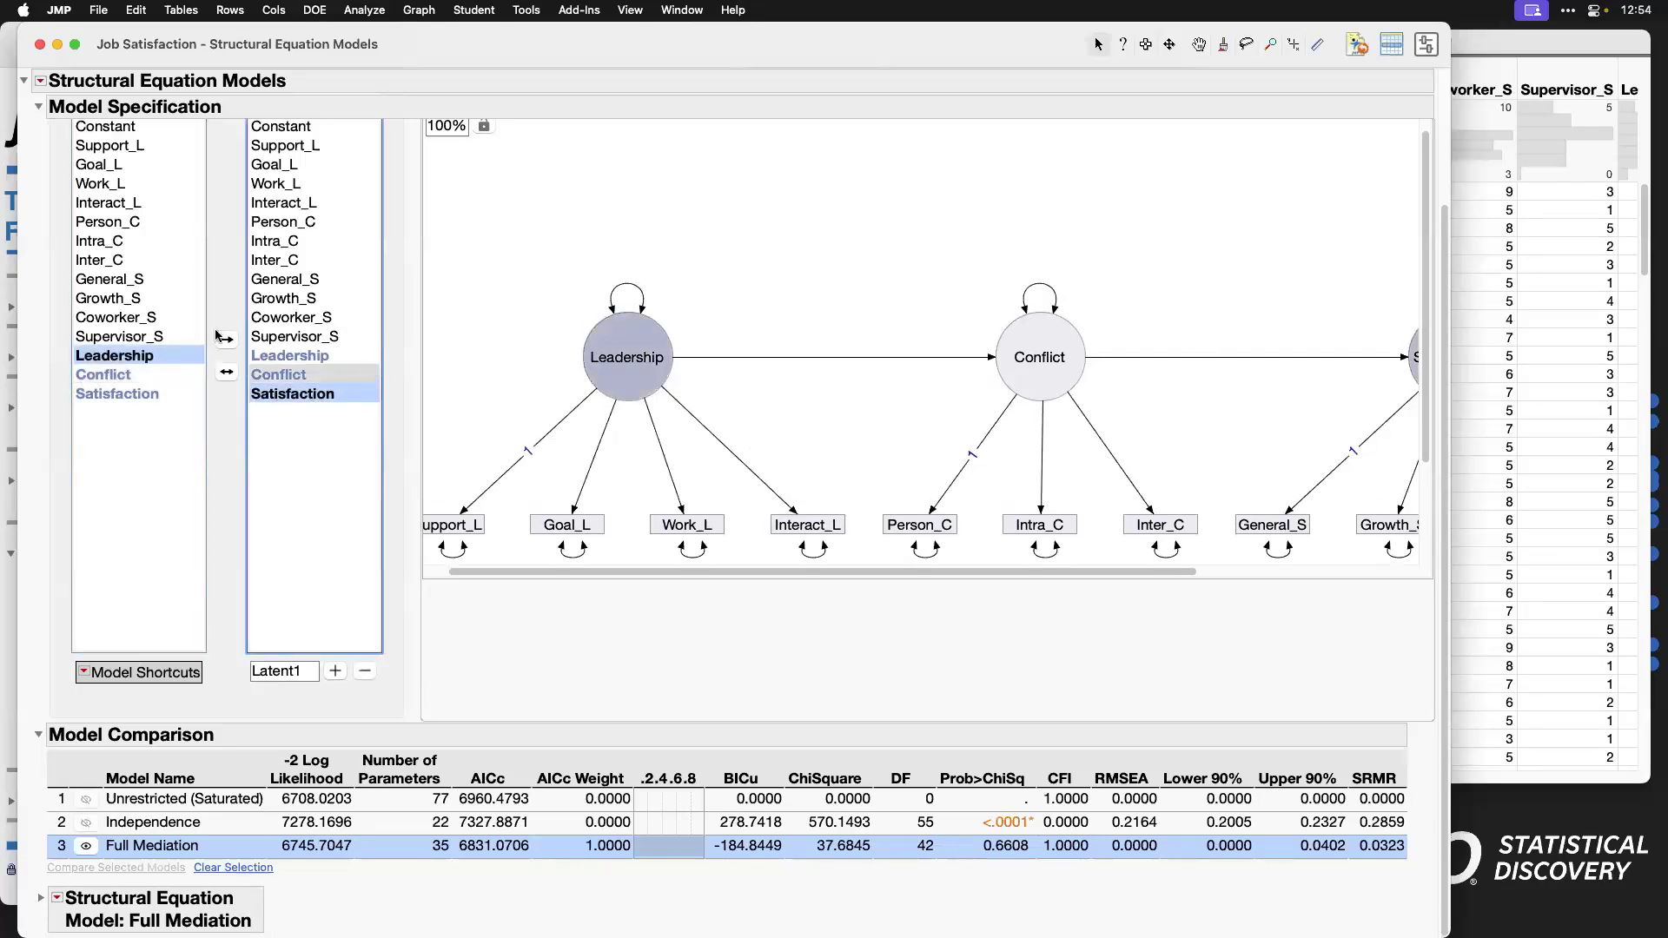
pyautogui.click(225, 340)
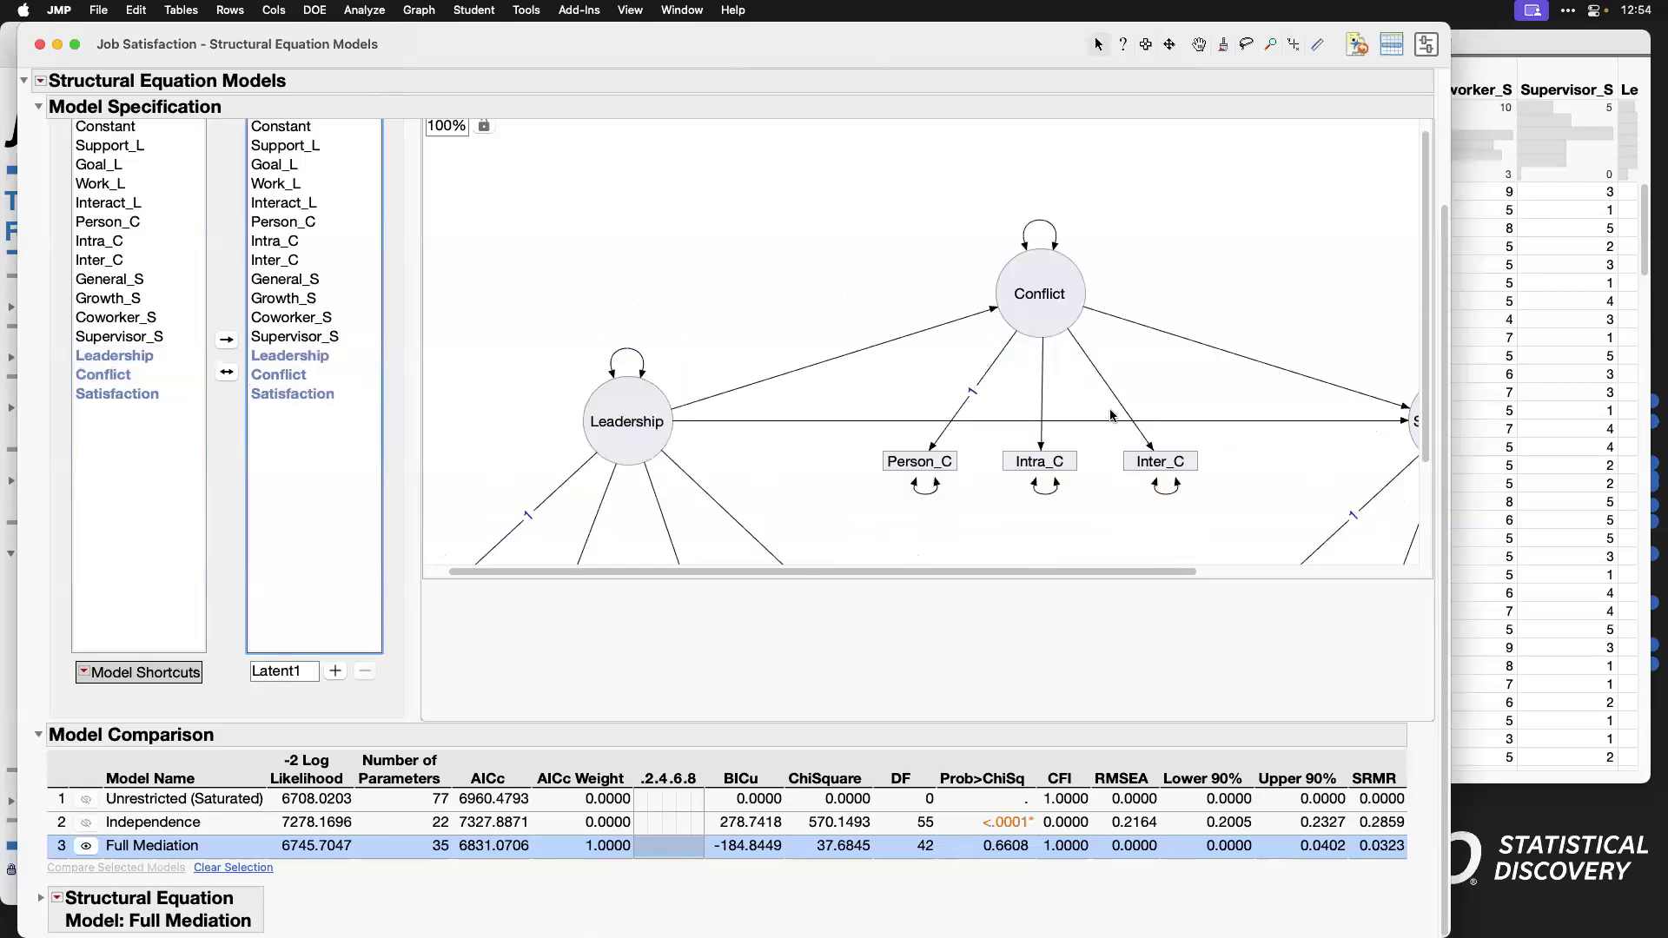
# Step: Flip the indicators above the latent variables in the path diagram and check the paths between Leadership, Conflict and Satisfaction
pyautogui.scroll(-2, 1132, 424)
pyautogui.scroll(6, 1132, 425)
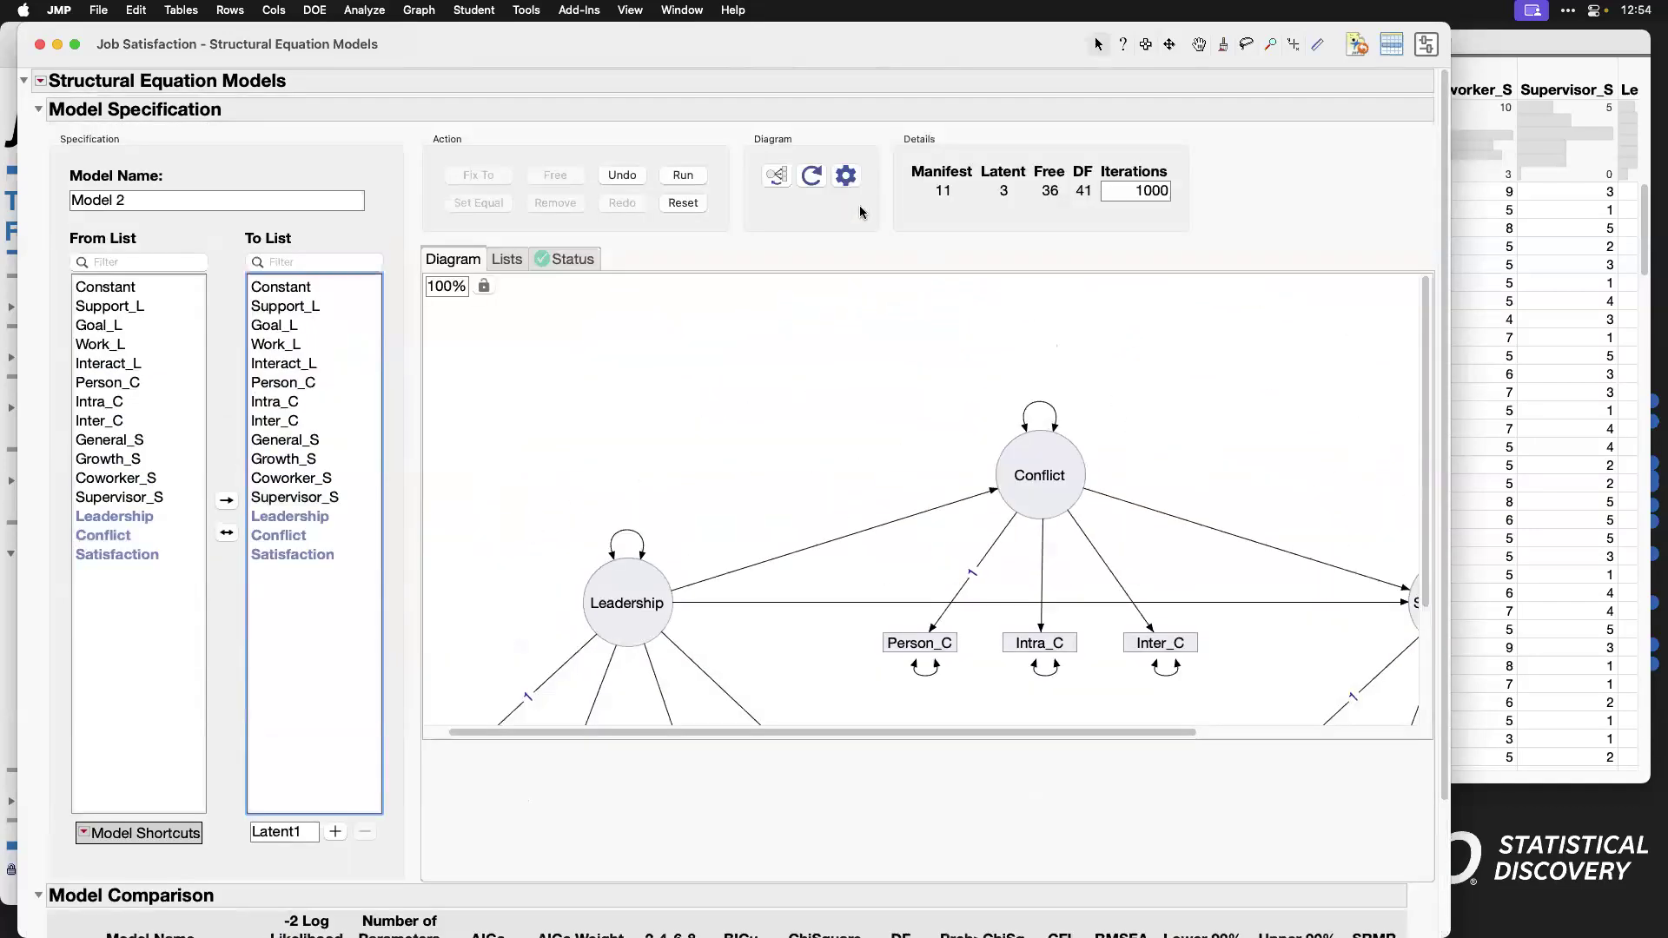
pyautogui.click(779, 178)
pyautogui.click(779, 178)
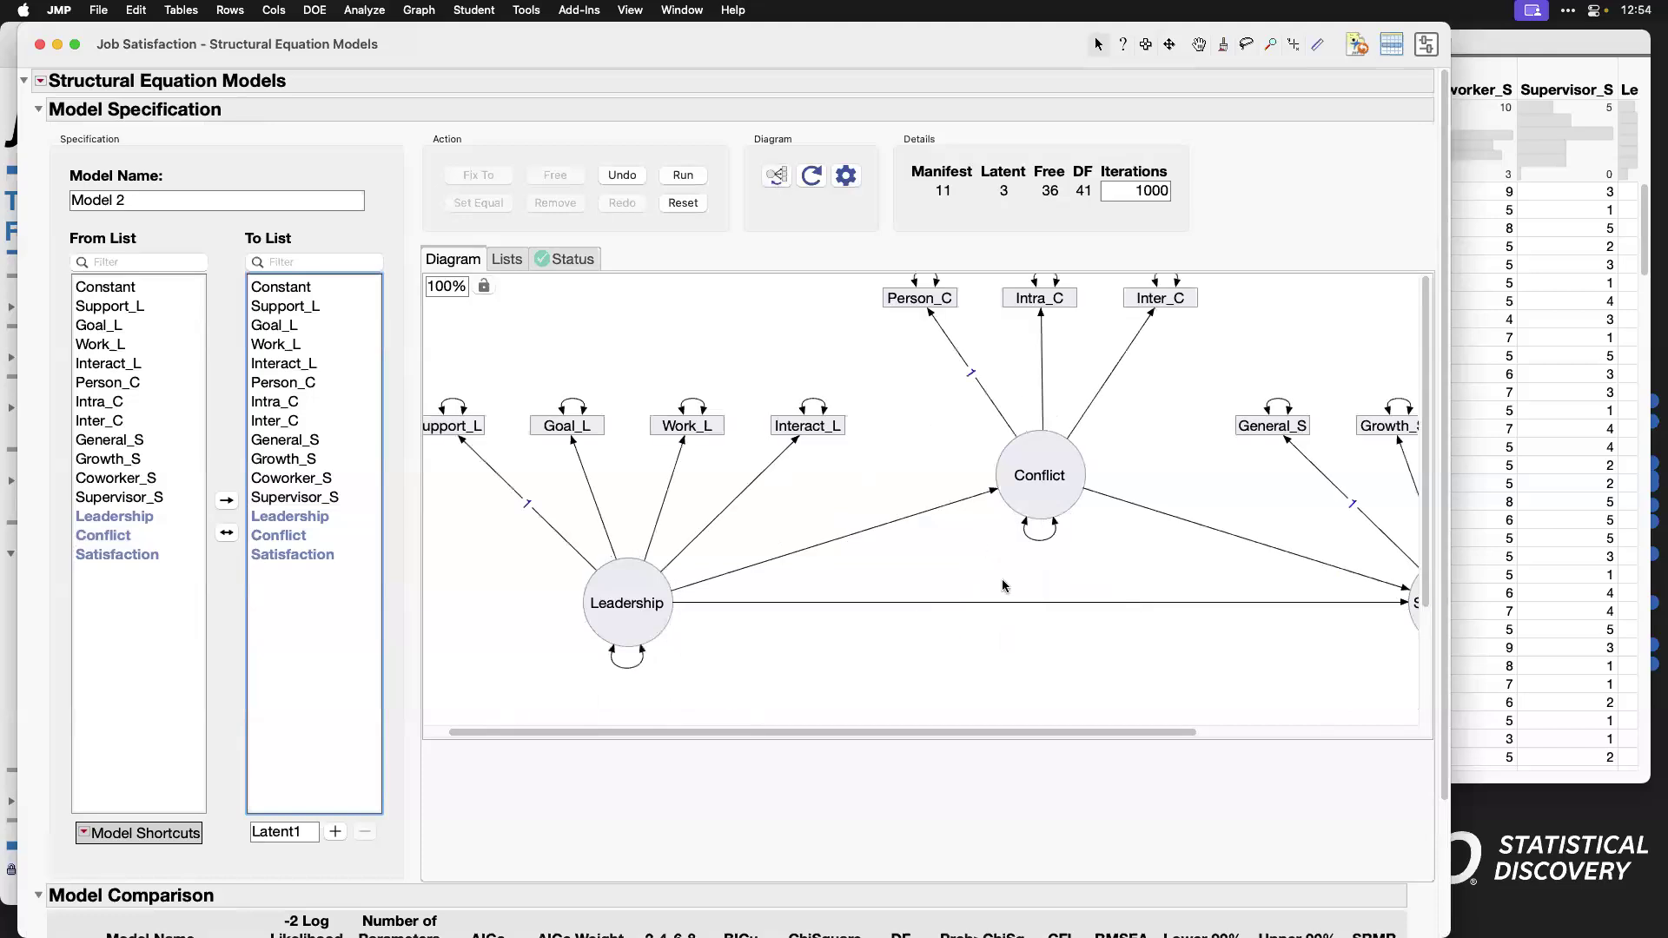
pyautogui.scroll(-2, 1066, 598)
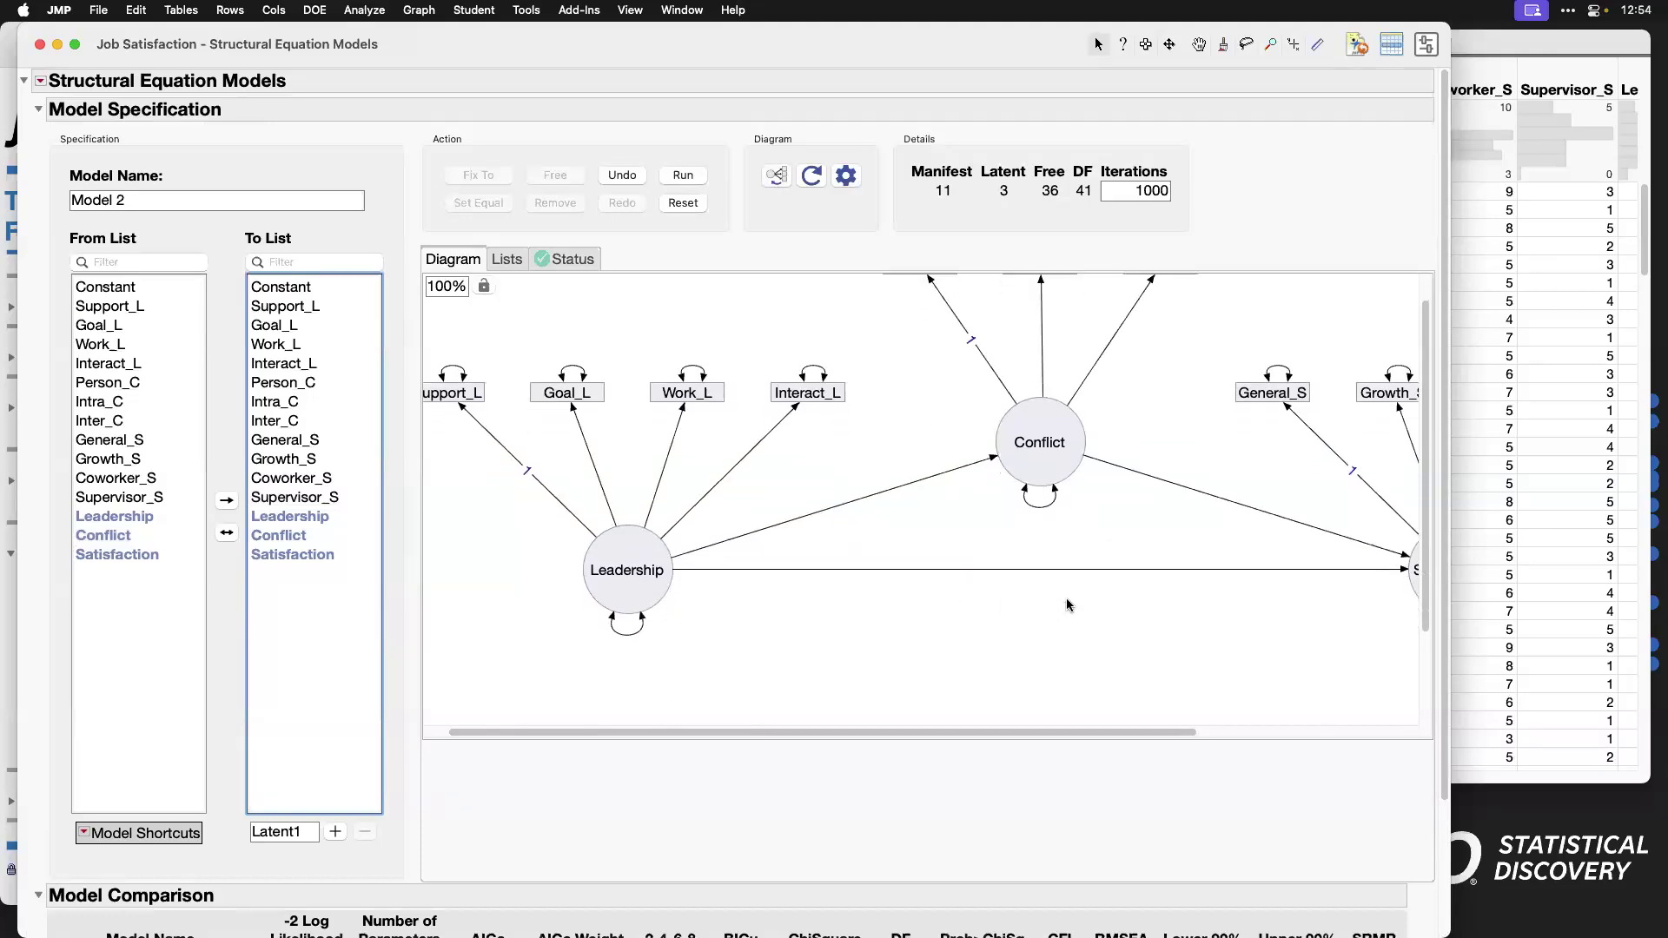
pyautogui.hscroll(4, 1065, 598)
pyautogui.hscroll(1, 1066, 597)
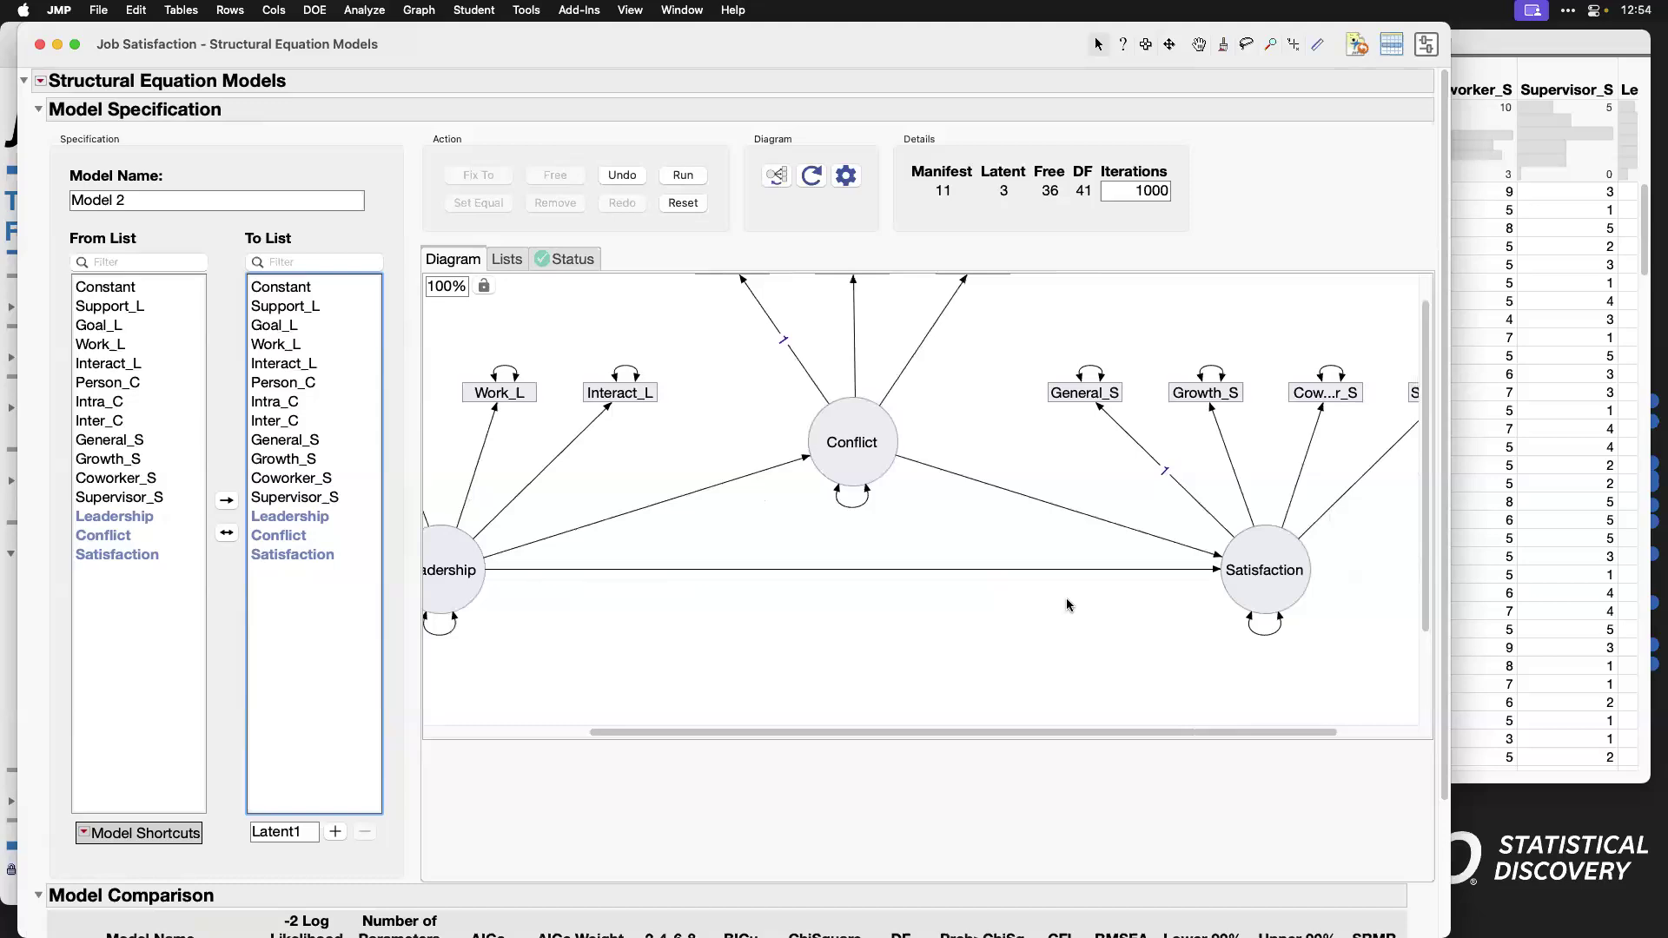
pyautogui.hscroll(-5, 1066, 598)
pyautogui.hscroll(-1, 1065, 598)
# Step: Name the model Partial Mediation and run it
pyautogui.click(210, 194)
pyautogui.write('Partial Mediatino')
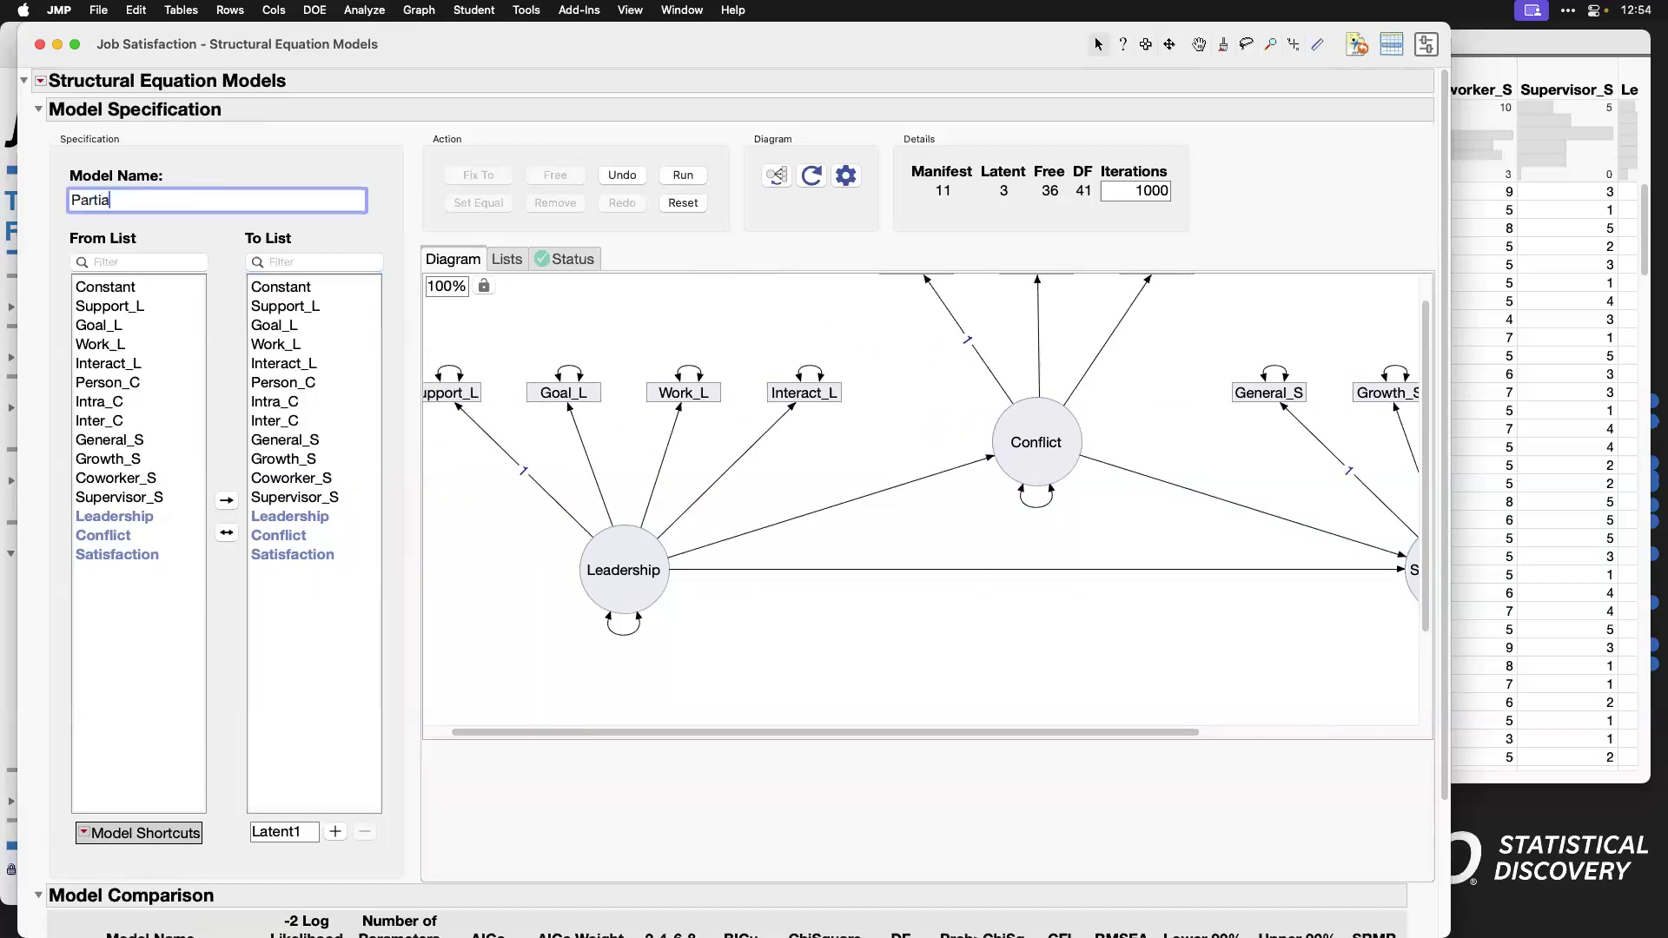
pyautogui.press('BackSpace')
pyautogui.press('BackSpace')
pyautogui.write('on')
pyautogui.click(683, 176)
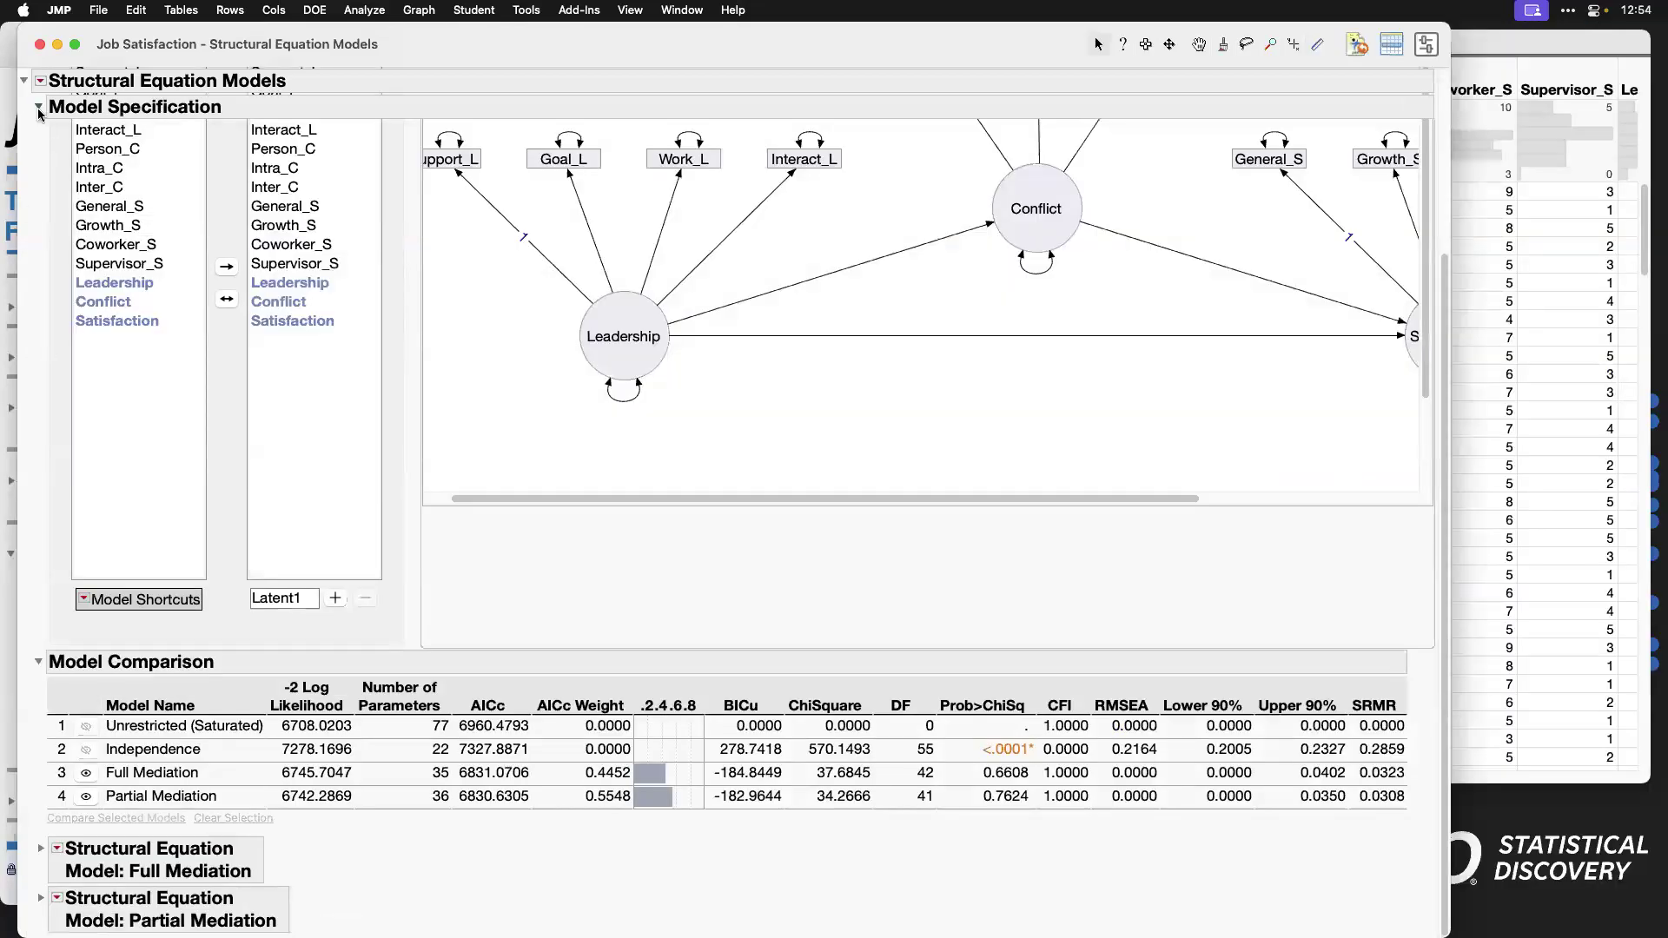
# Step: Collapse the model specification and compare the Full Mediation and Partial Mediation models with a chi-square difference test
pyautogui.click(40, 110)
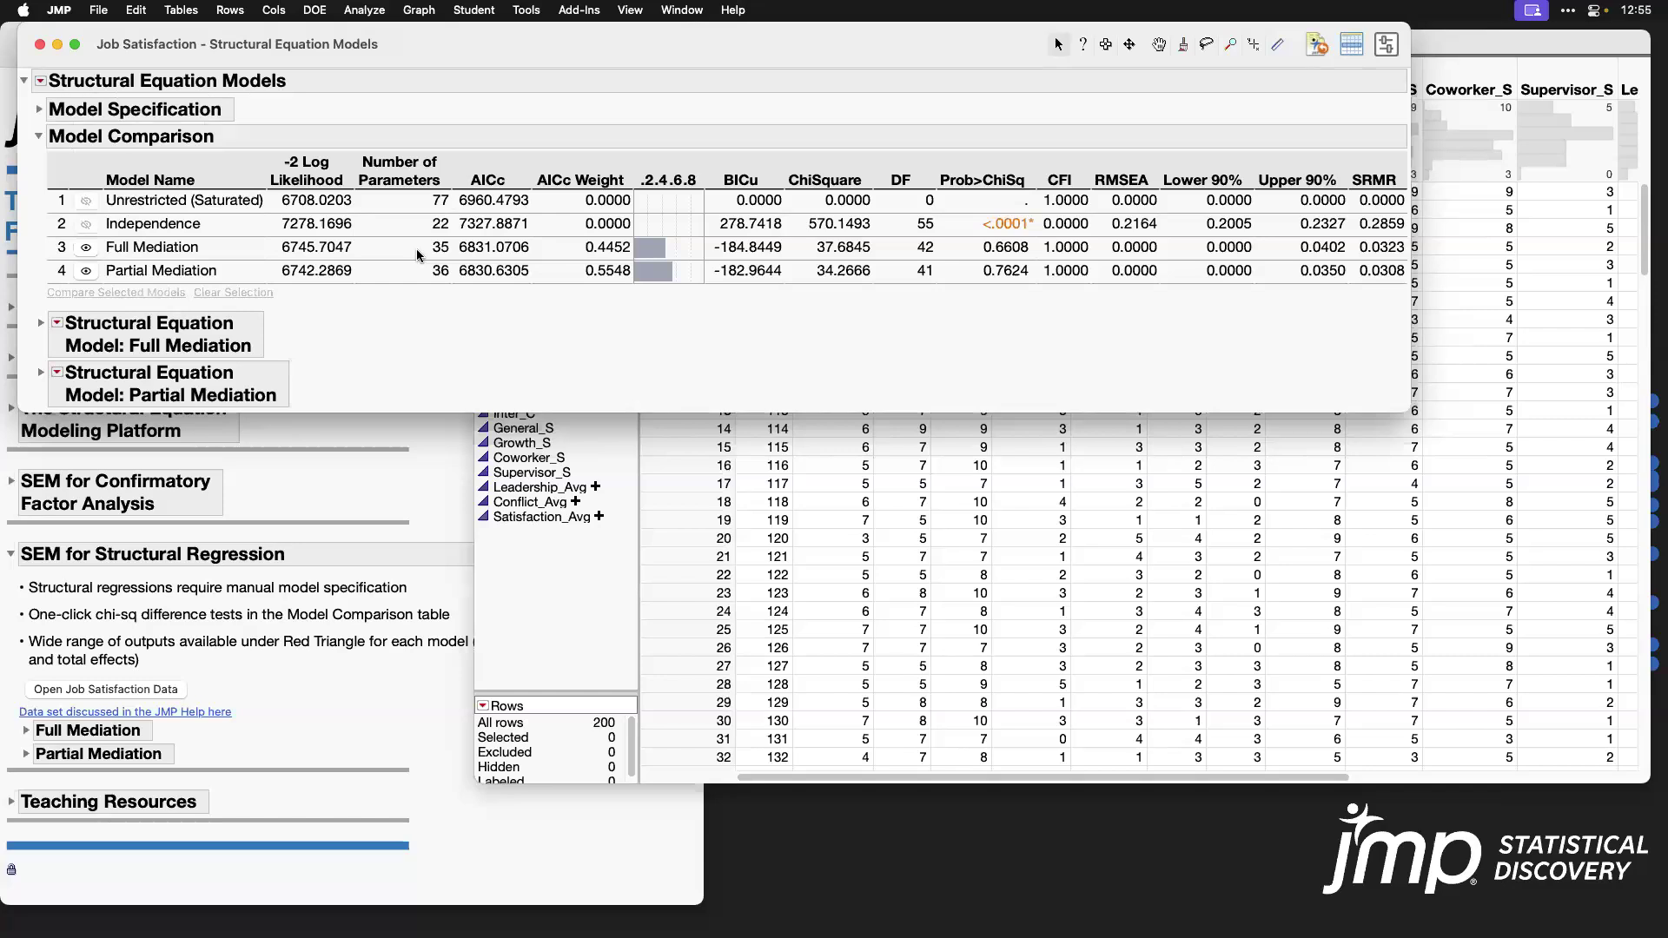
pyautogui.click(949, 254)
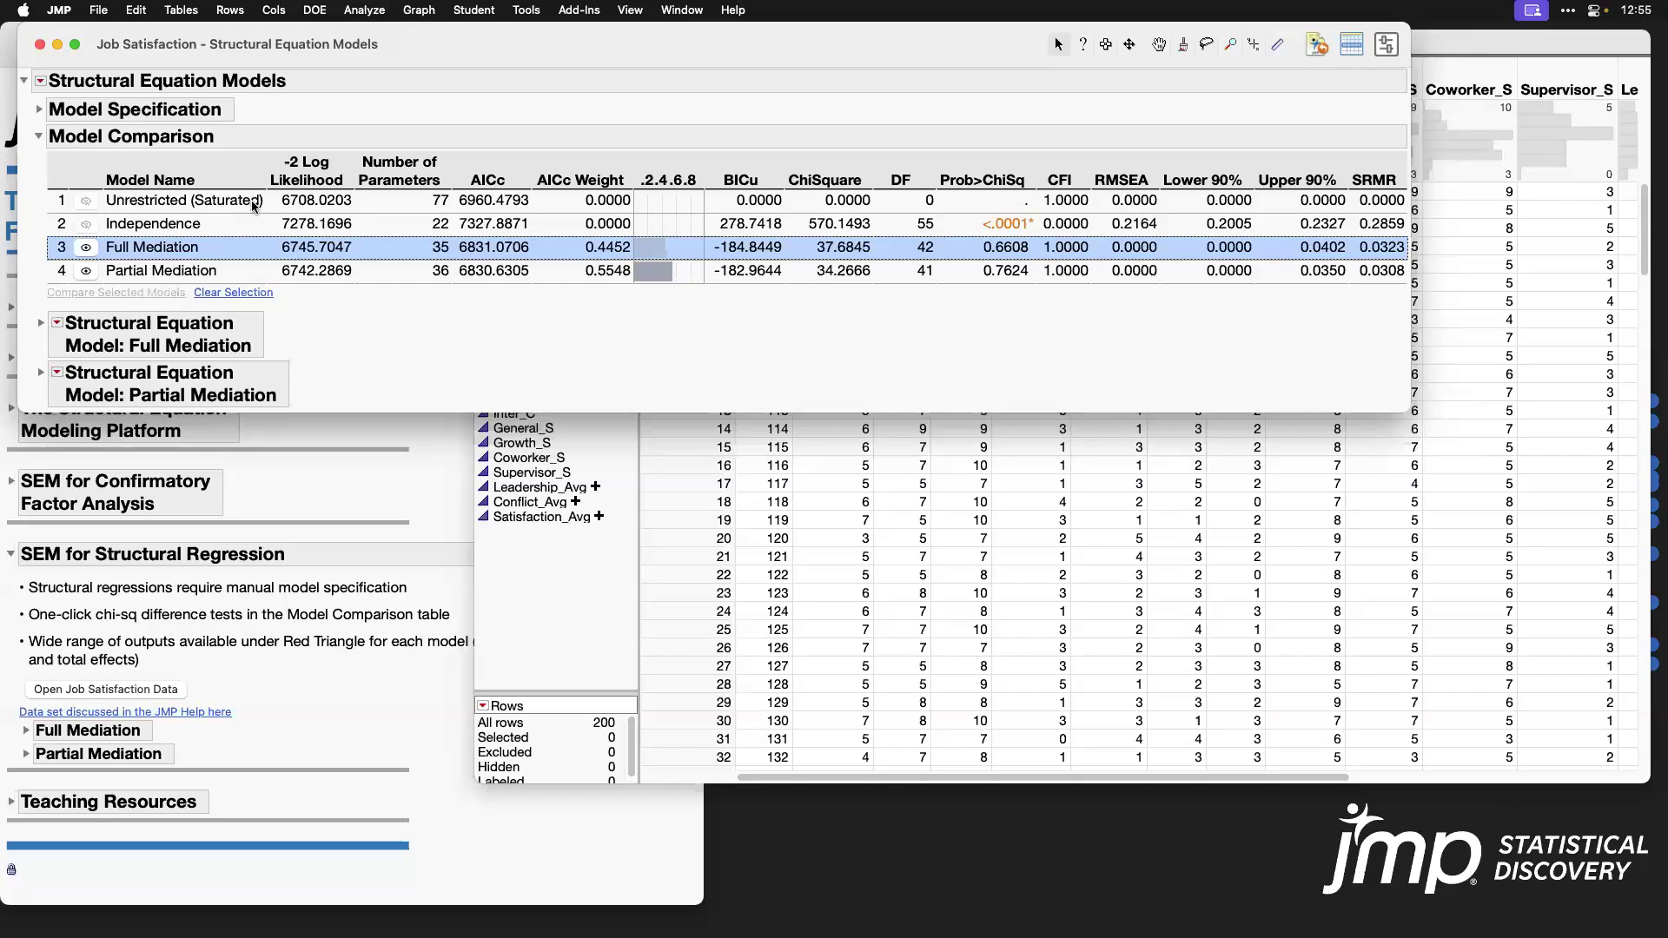
pyautogui.click(435, 272)
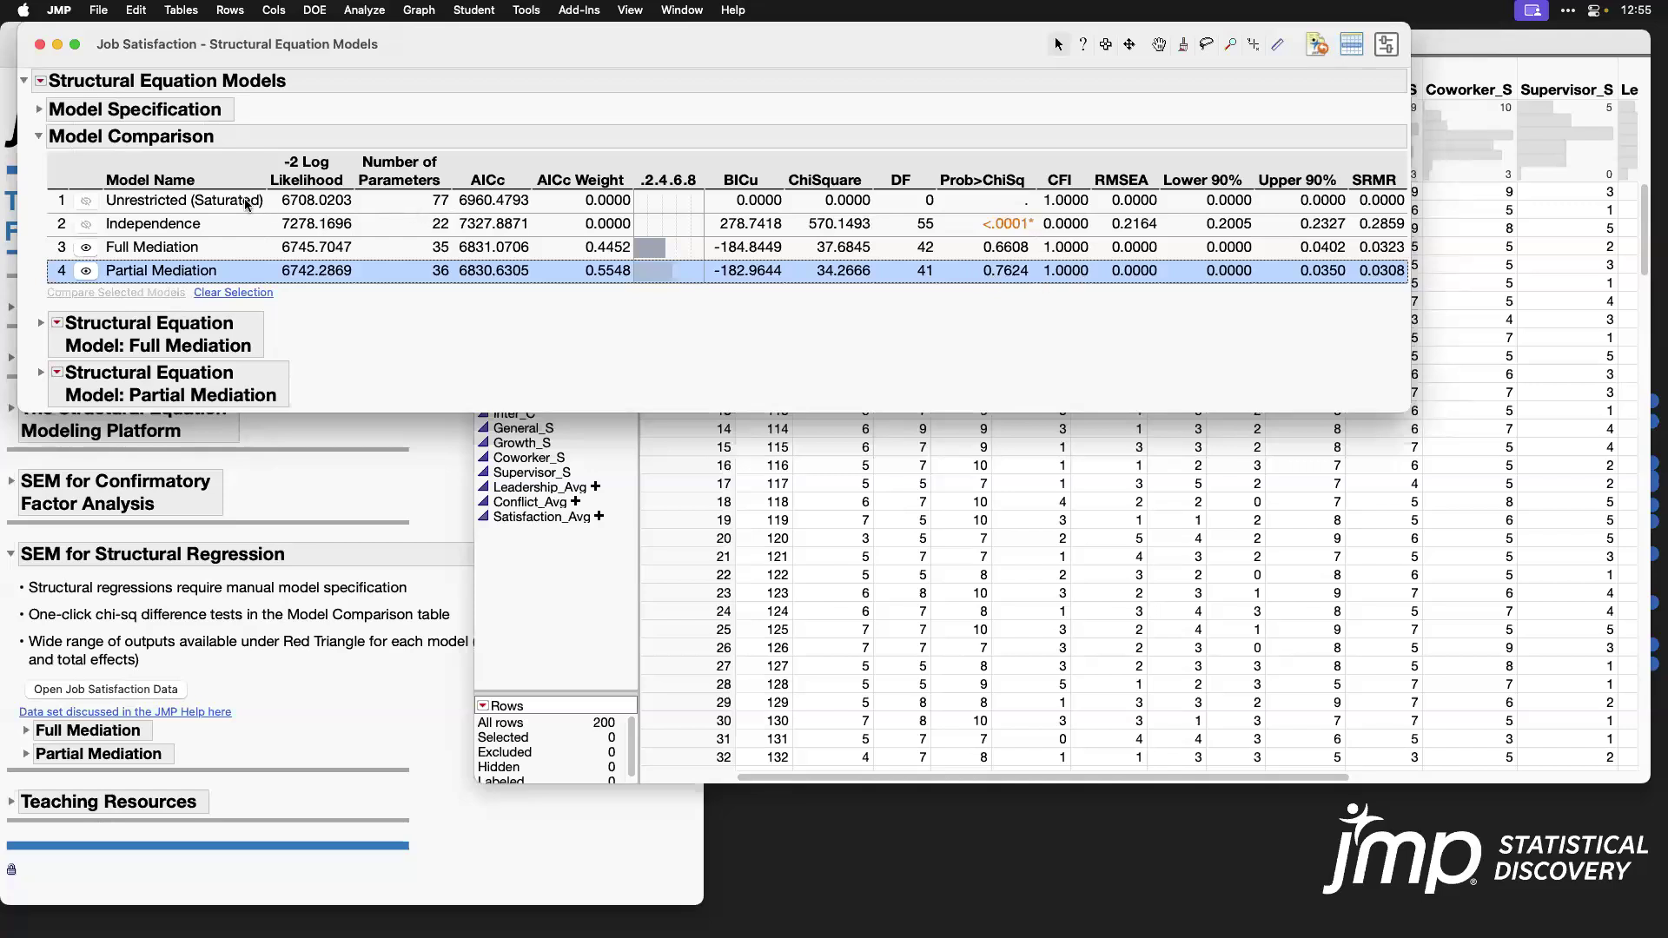
pyautogui.keyDown('shift'); pyautogui.click(217, 258); pyautogui.keyUp('shift')
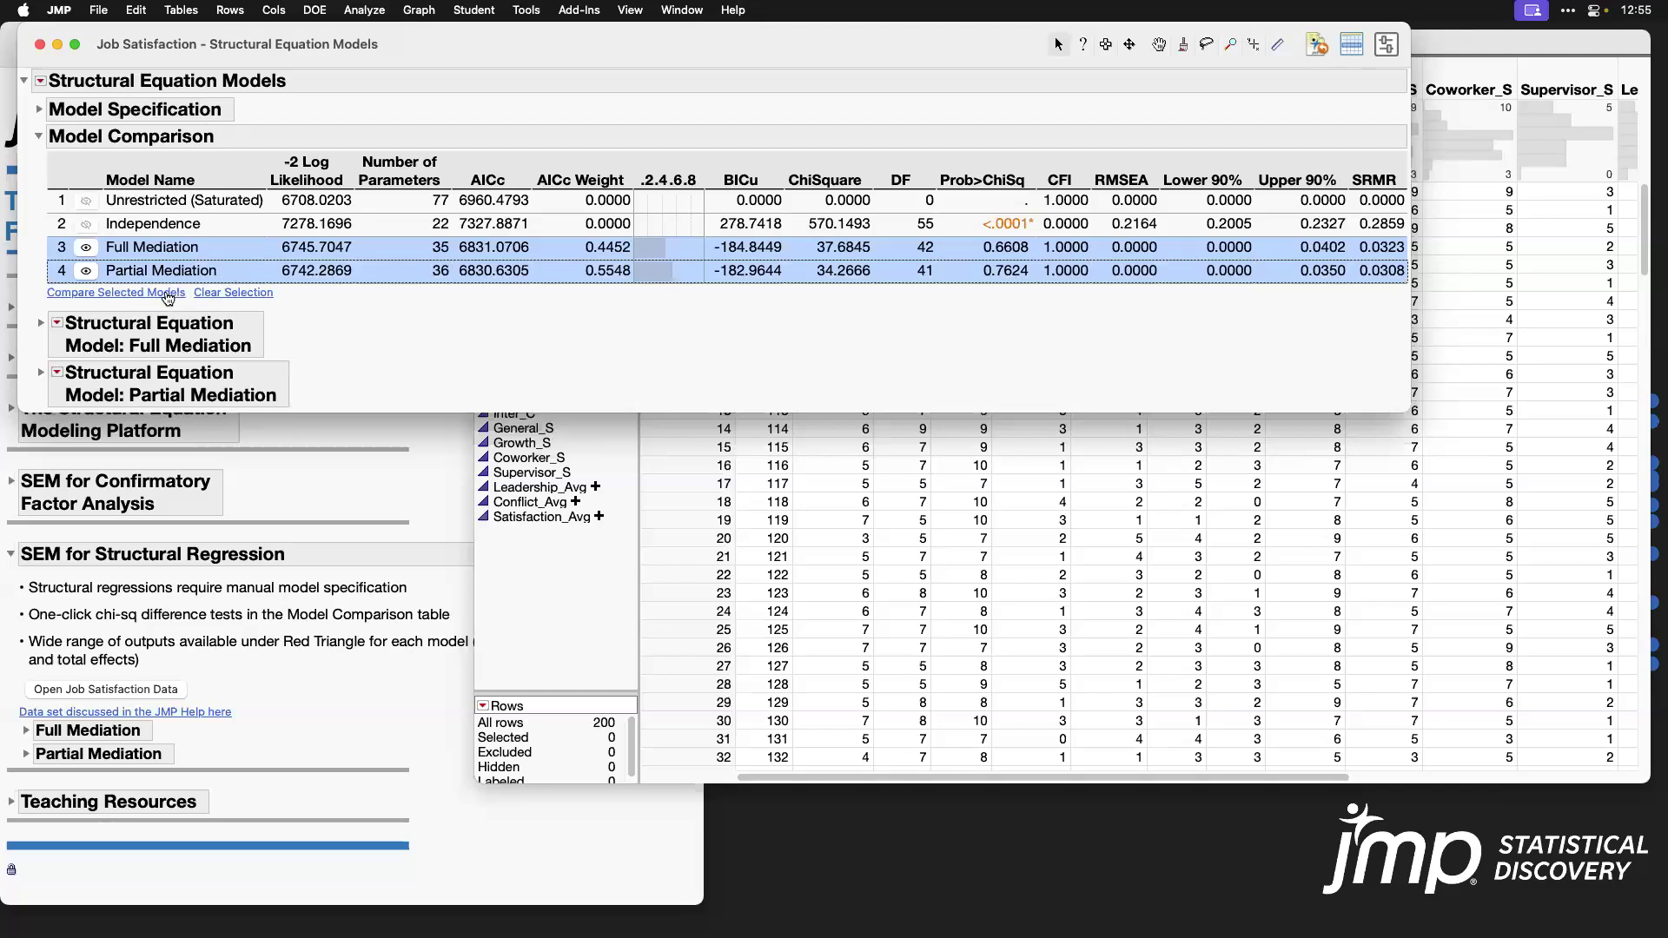
pyautogui.click(168, 295)
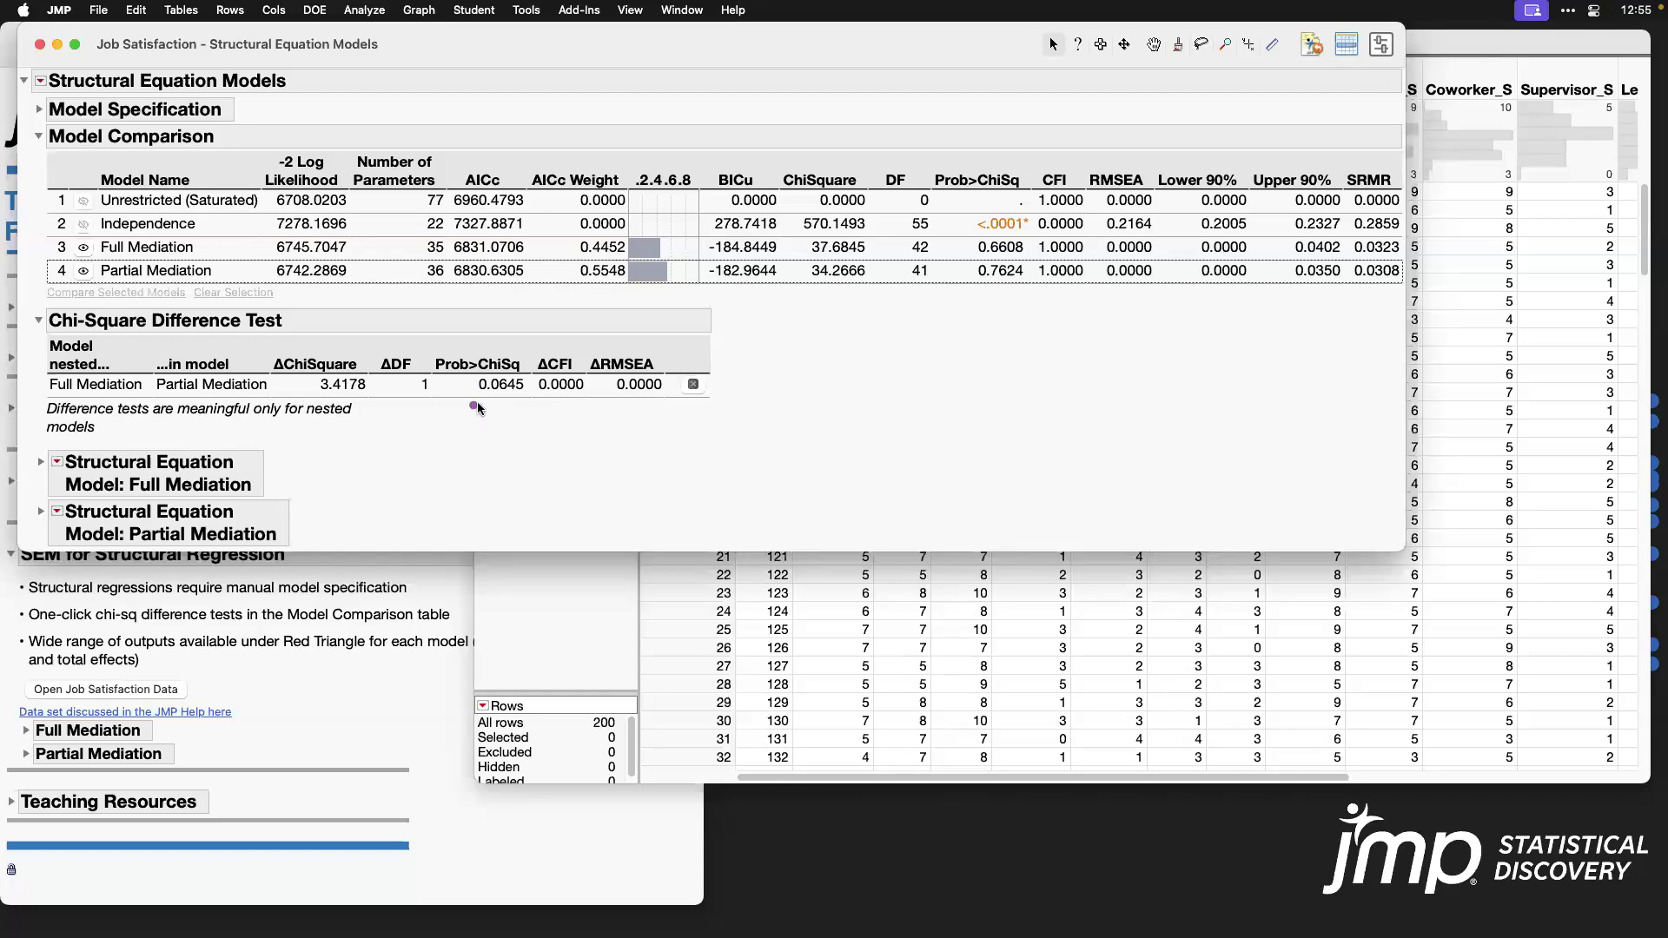
pyautogui.moveTo(533, 369); pyautogui.dragTo(432, 379)
pyautogui.press('Escape')
# Step: Expand the Partial Mediation report, add its Total Effects table and examine the effect of Leadership on Satisfaction
pyautogui.click(39, 511)
pyautogui.scroll(-5, 547, 569)
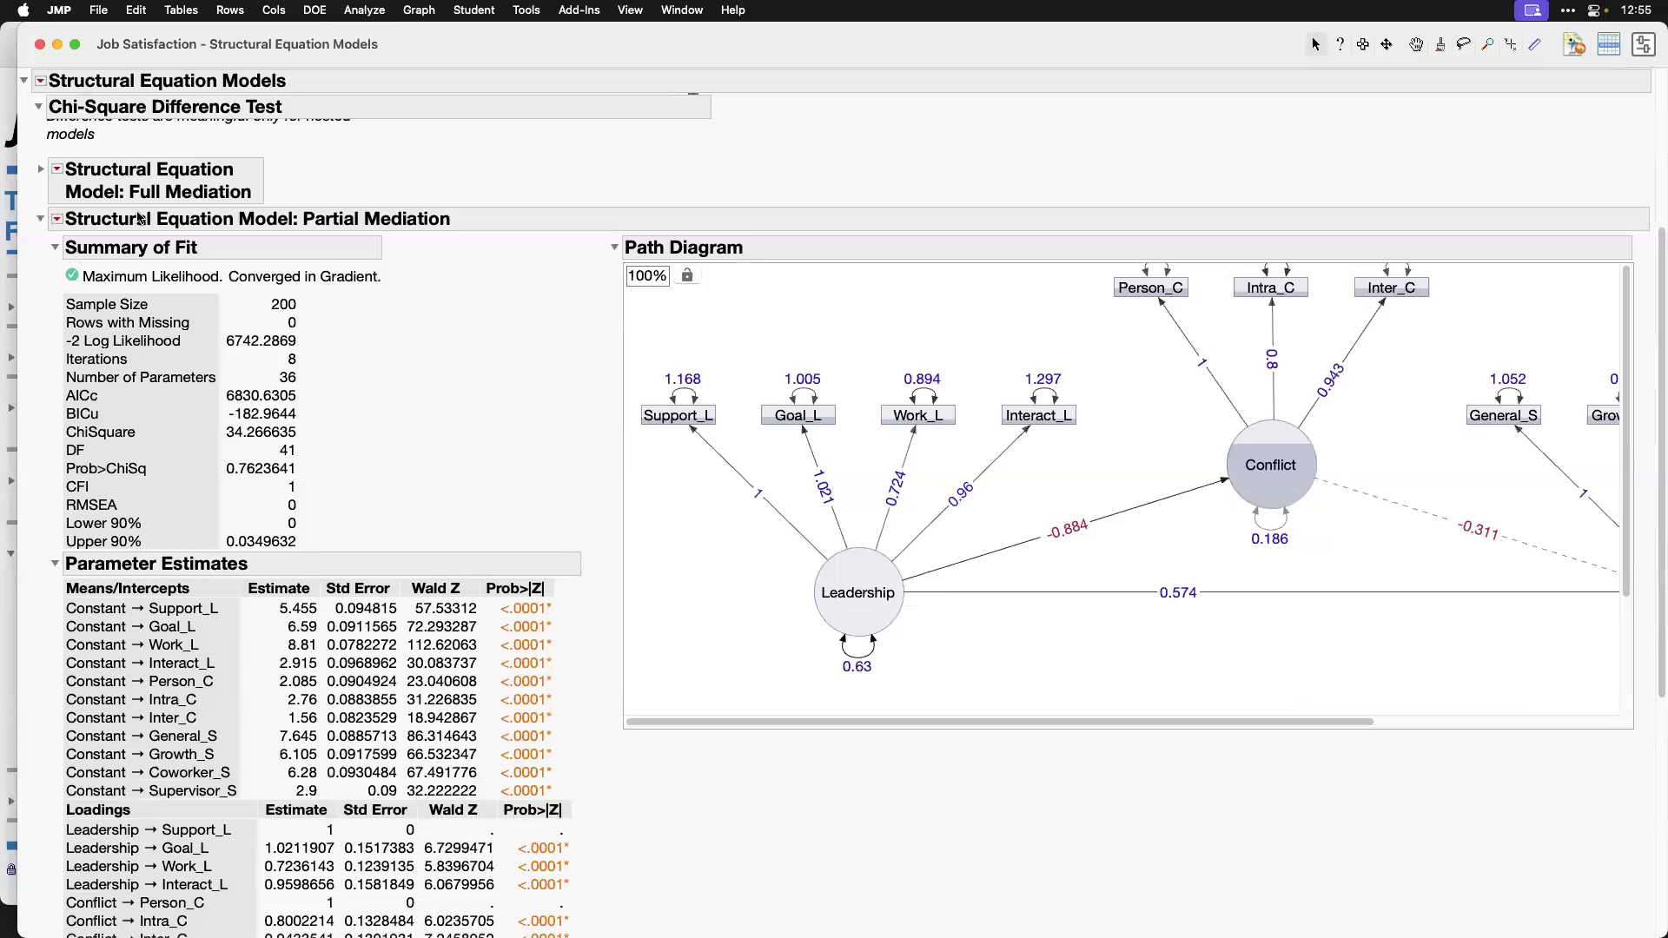
pyautogui.click(57, 220)
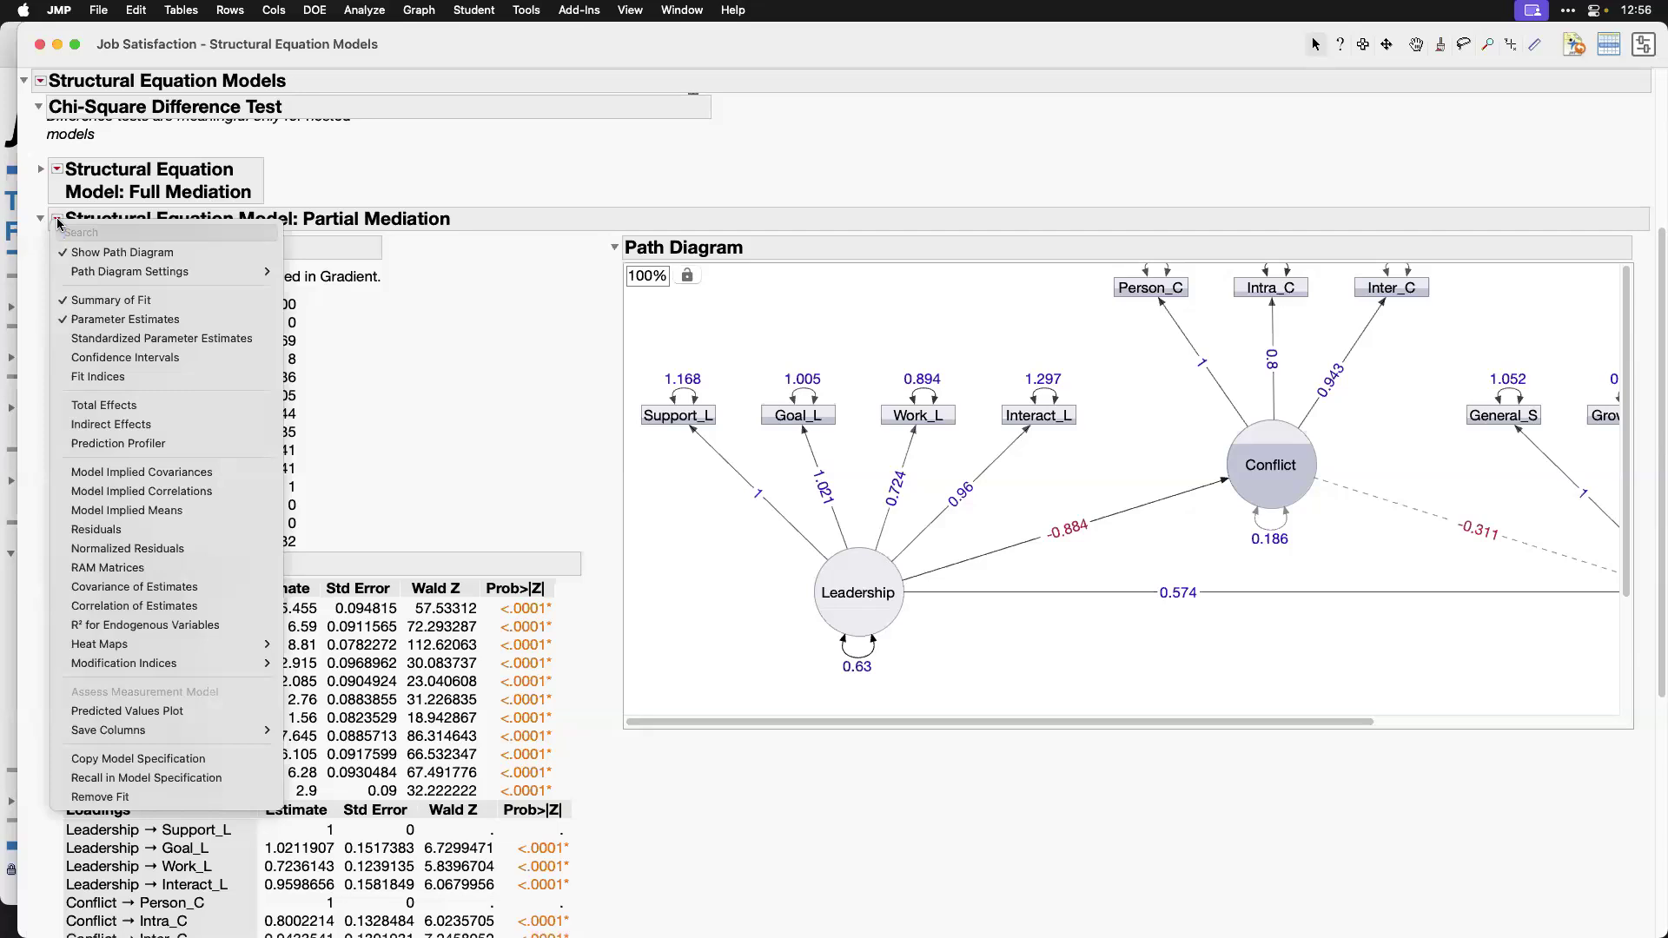
pyautogui.click(237, 407)
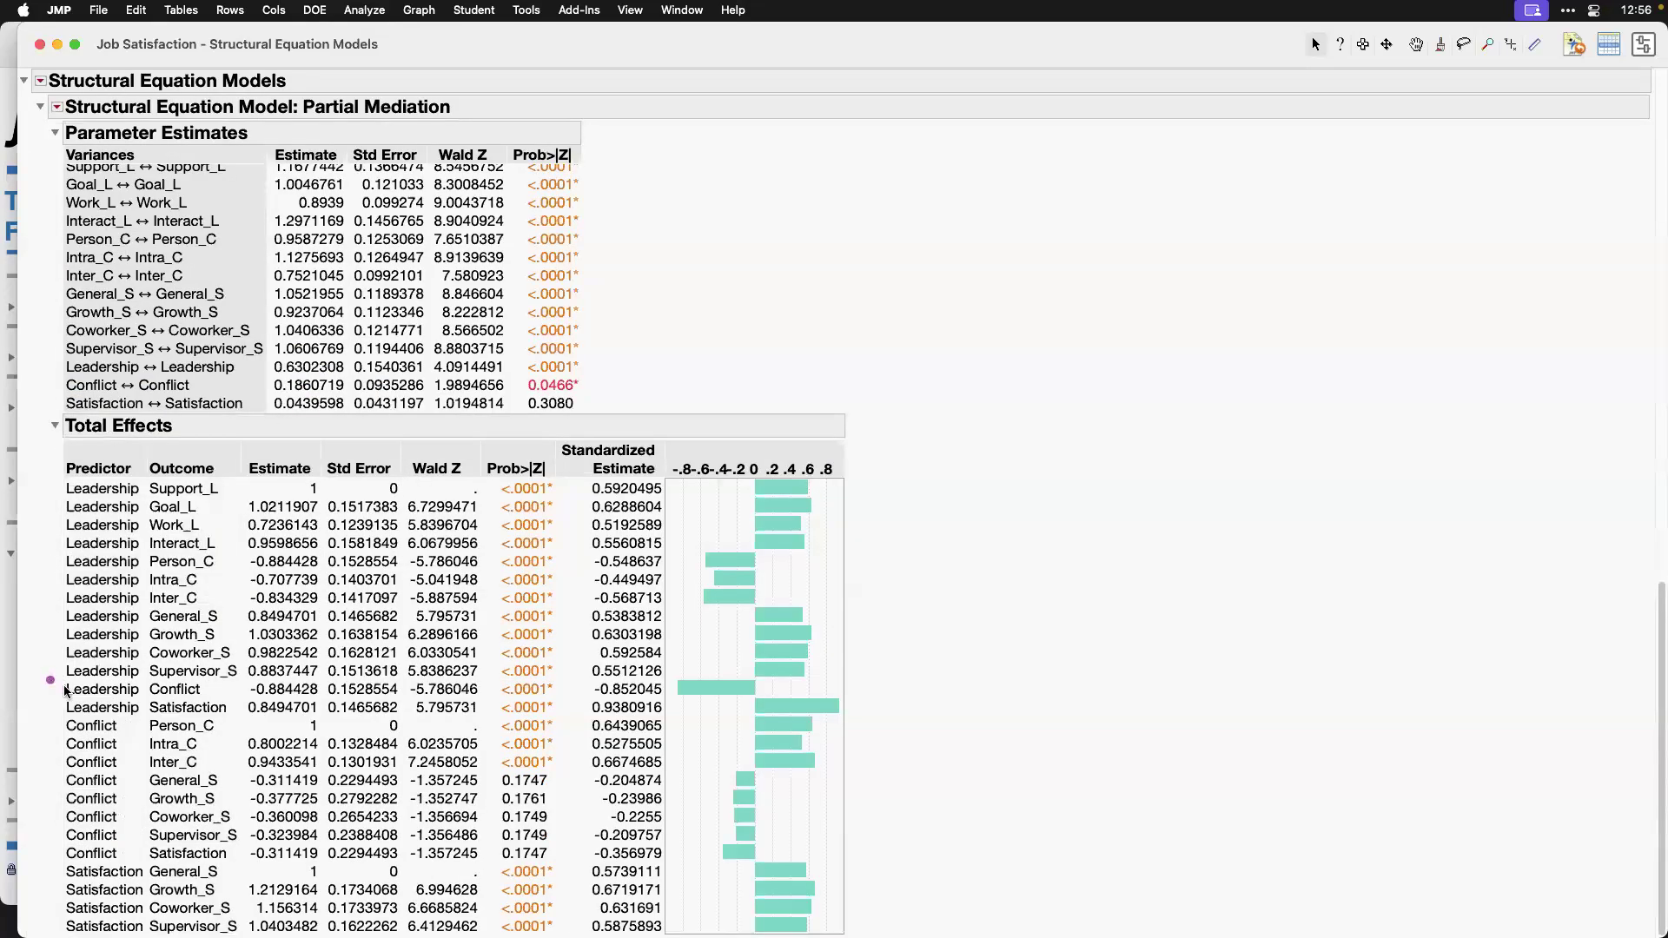
pyautogui.moveTo(58, 698)
pyautogui.mouseDown()
pyautogui.moveTo(131, 727)
pyautogui.moveTo(394, 727)
pyautogui.mouseUp()
pyautogui.moveTo(734, 718); pyautogui.dragTo(867, 719)
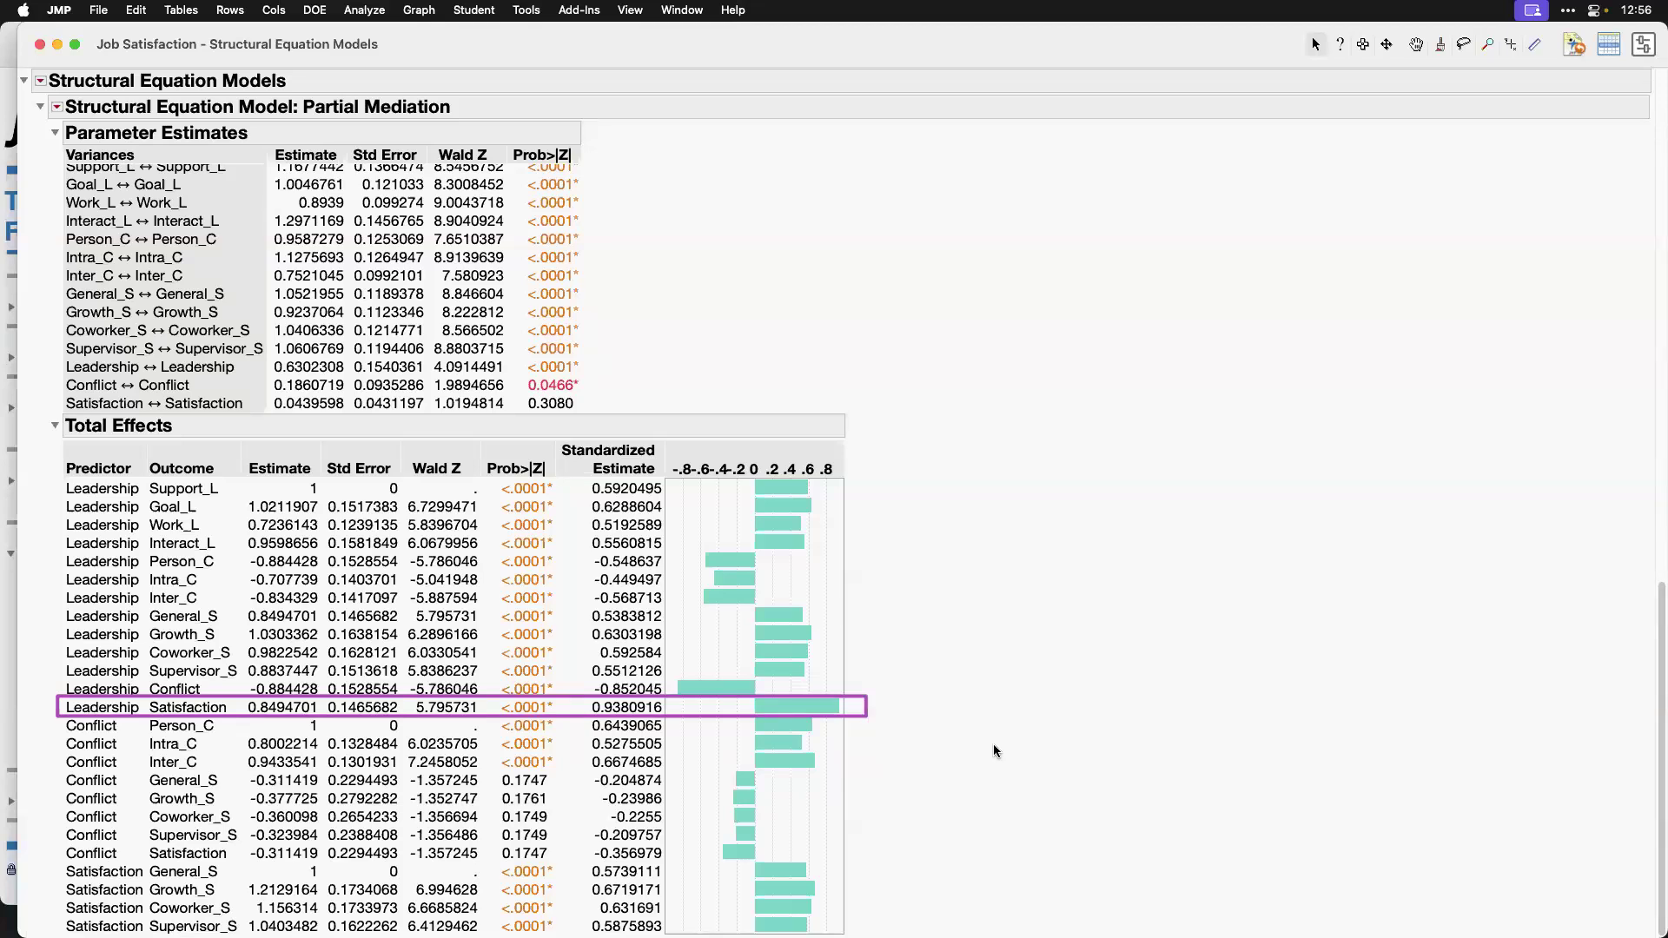
pyautogui.scroll(10, 1021, 750)
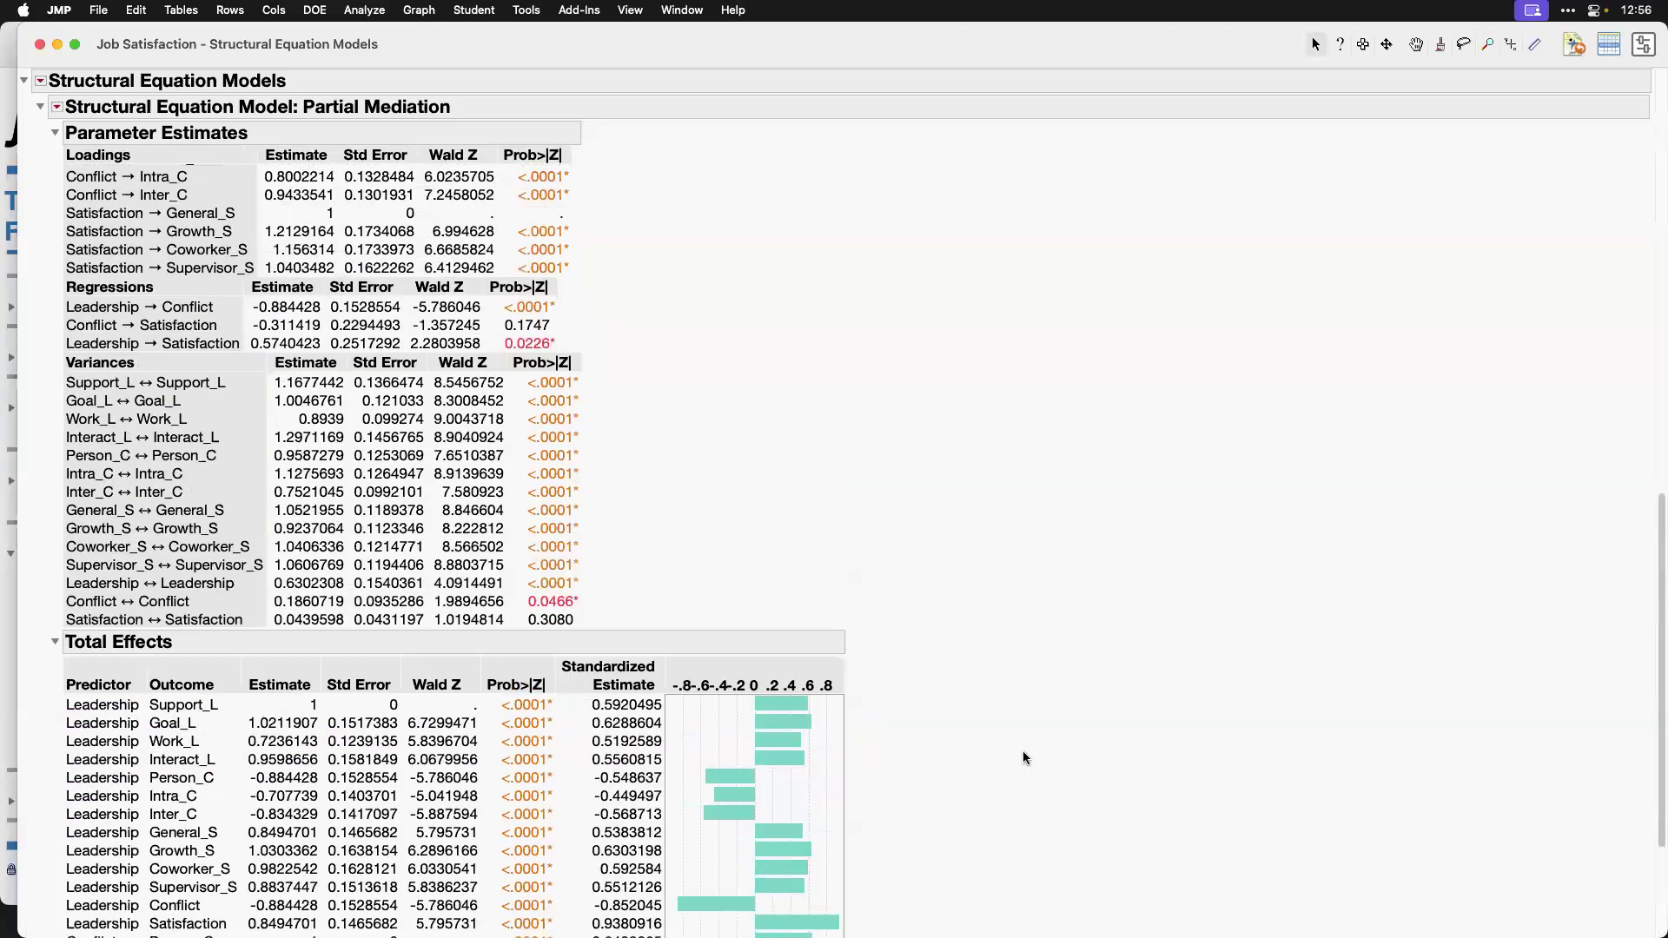
pyautogui.scroll(10, 1024, 751)
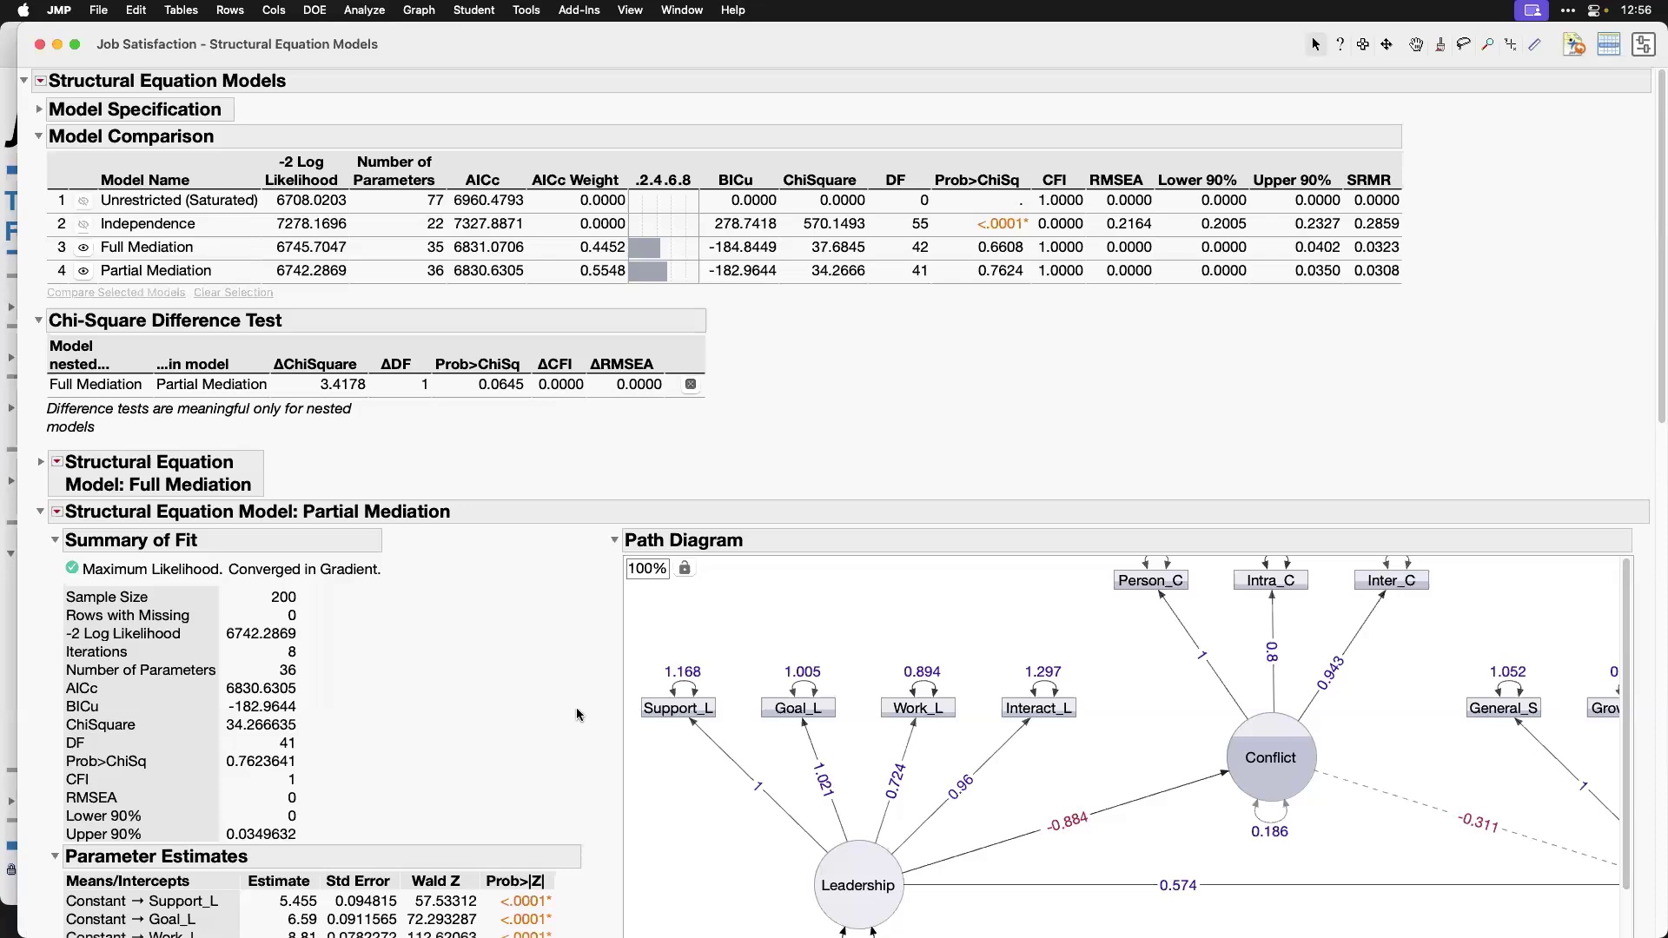
# Step: Close the SEM report and the Job Satisfaction table, collapse the journal's SEM for Structural Regression section and expand Teaching Resources
pyautogui.click(40, 44)
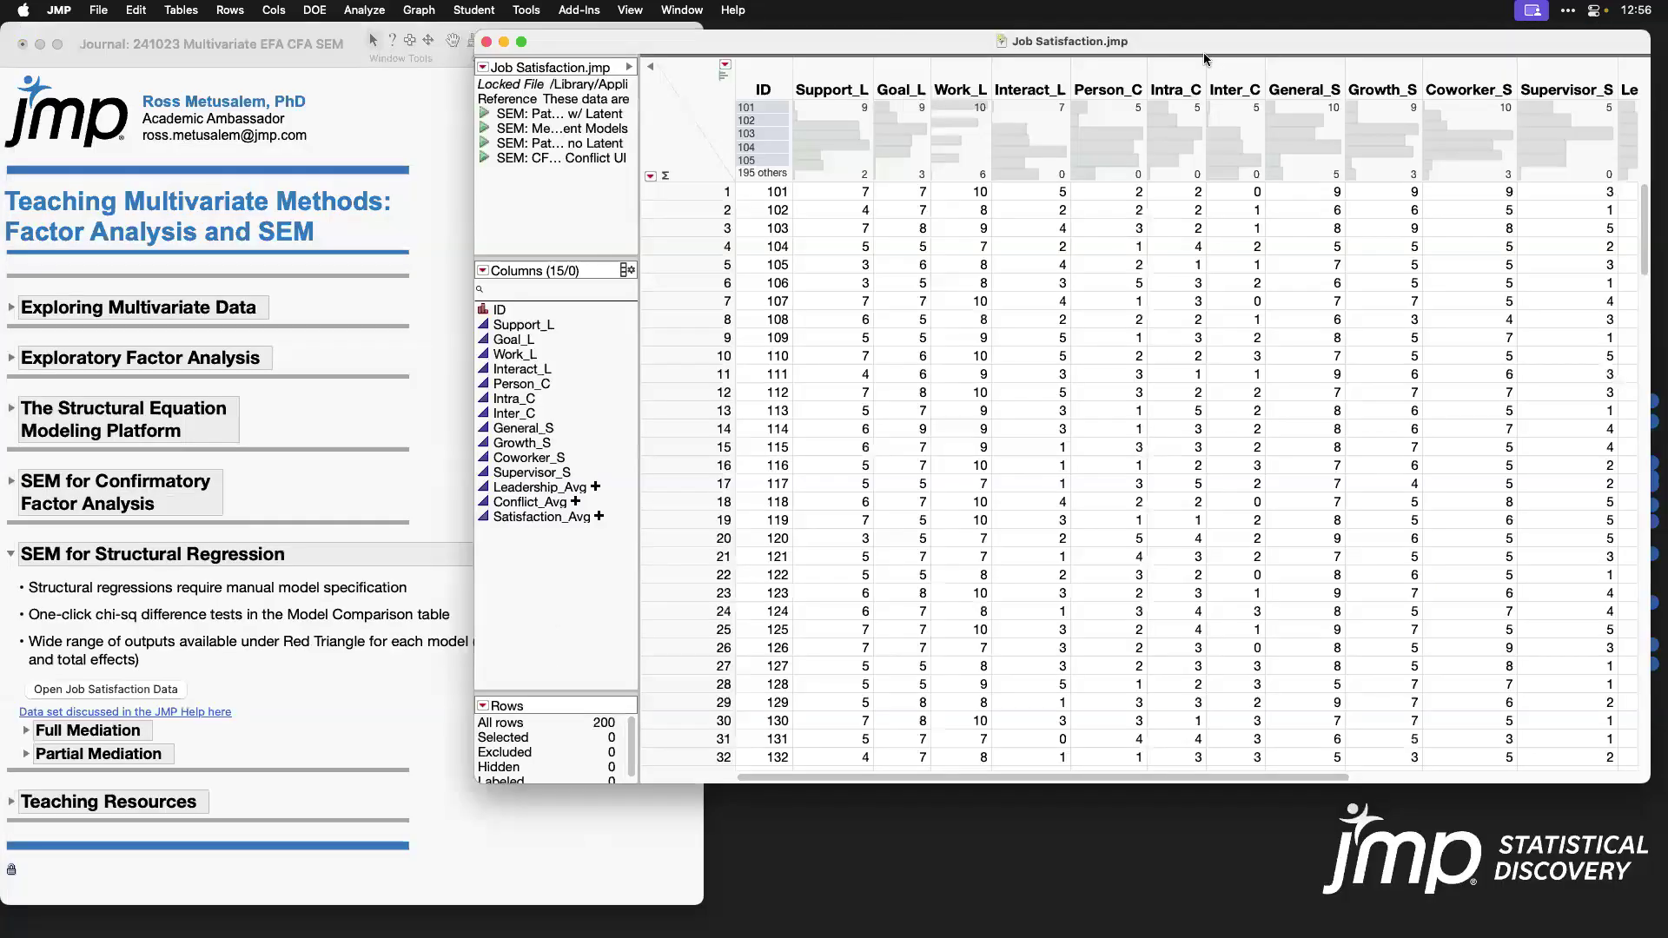
pyautogui.click(487, 42)
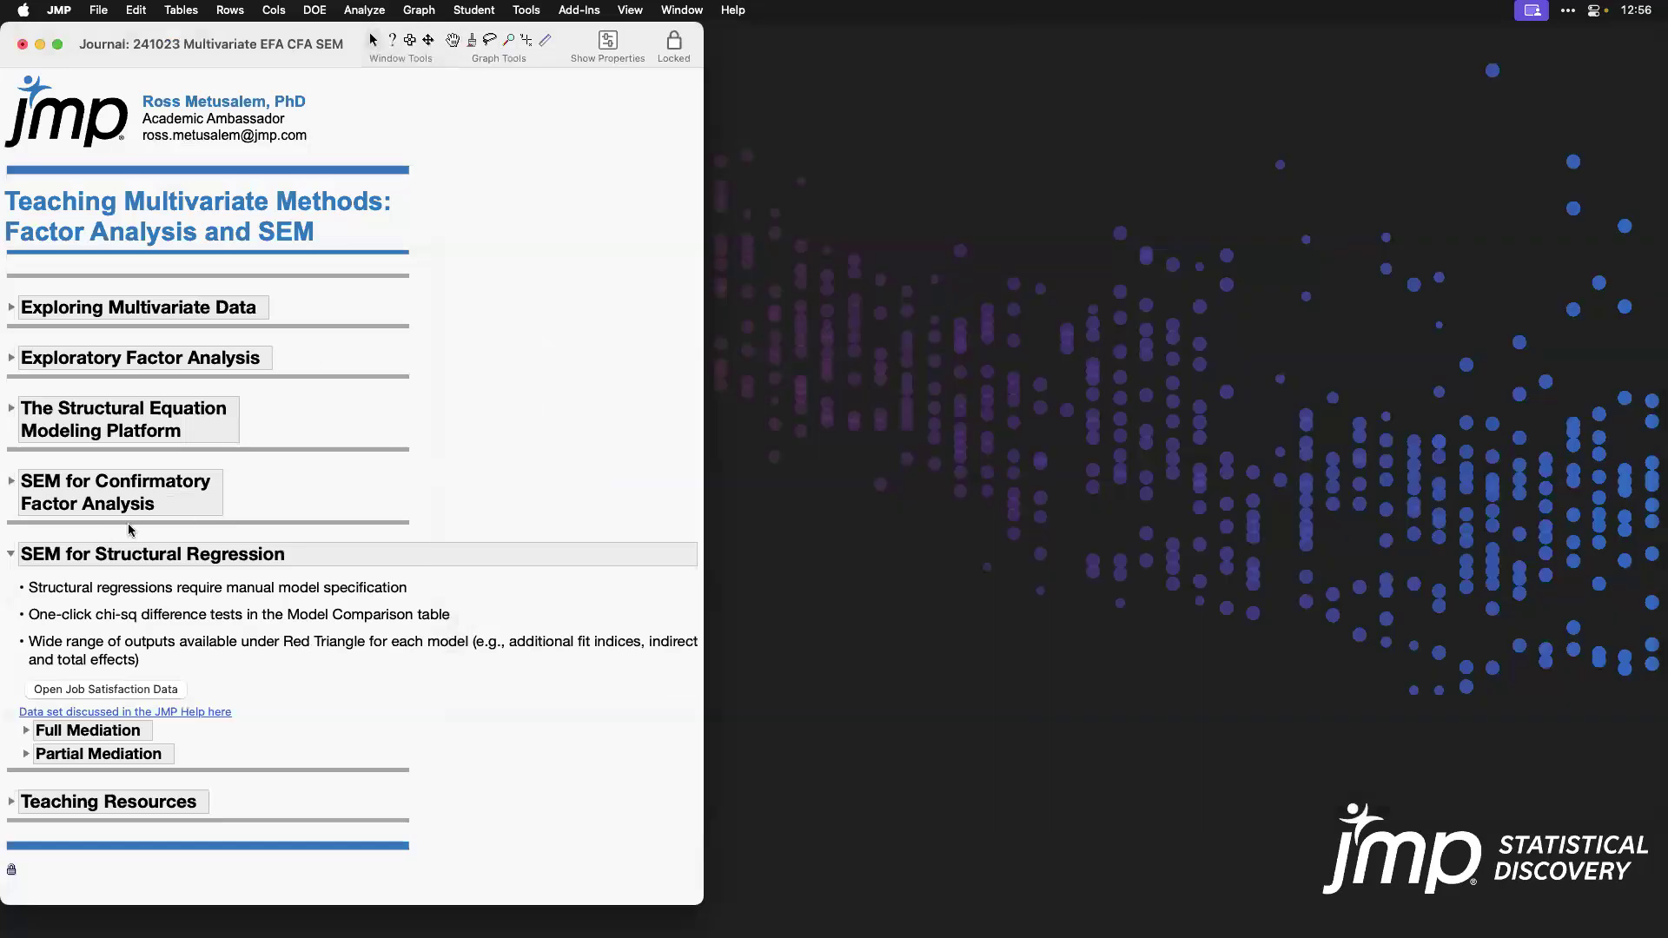
pyautogui.click(10, 553)
pyautogui.click(11, 627)
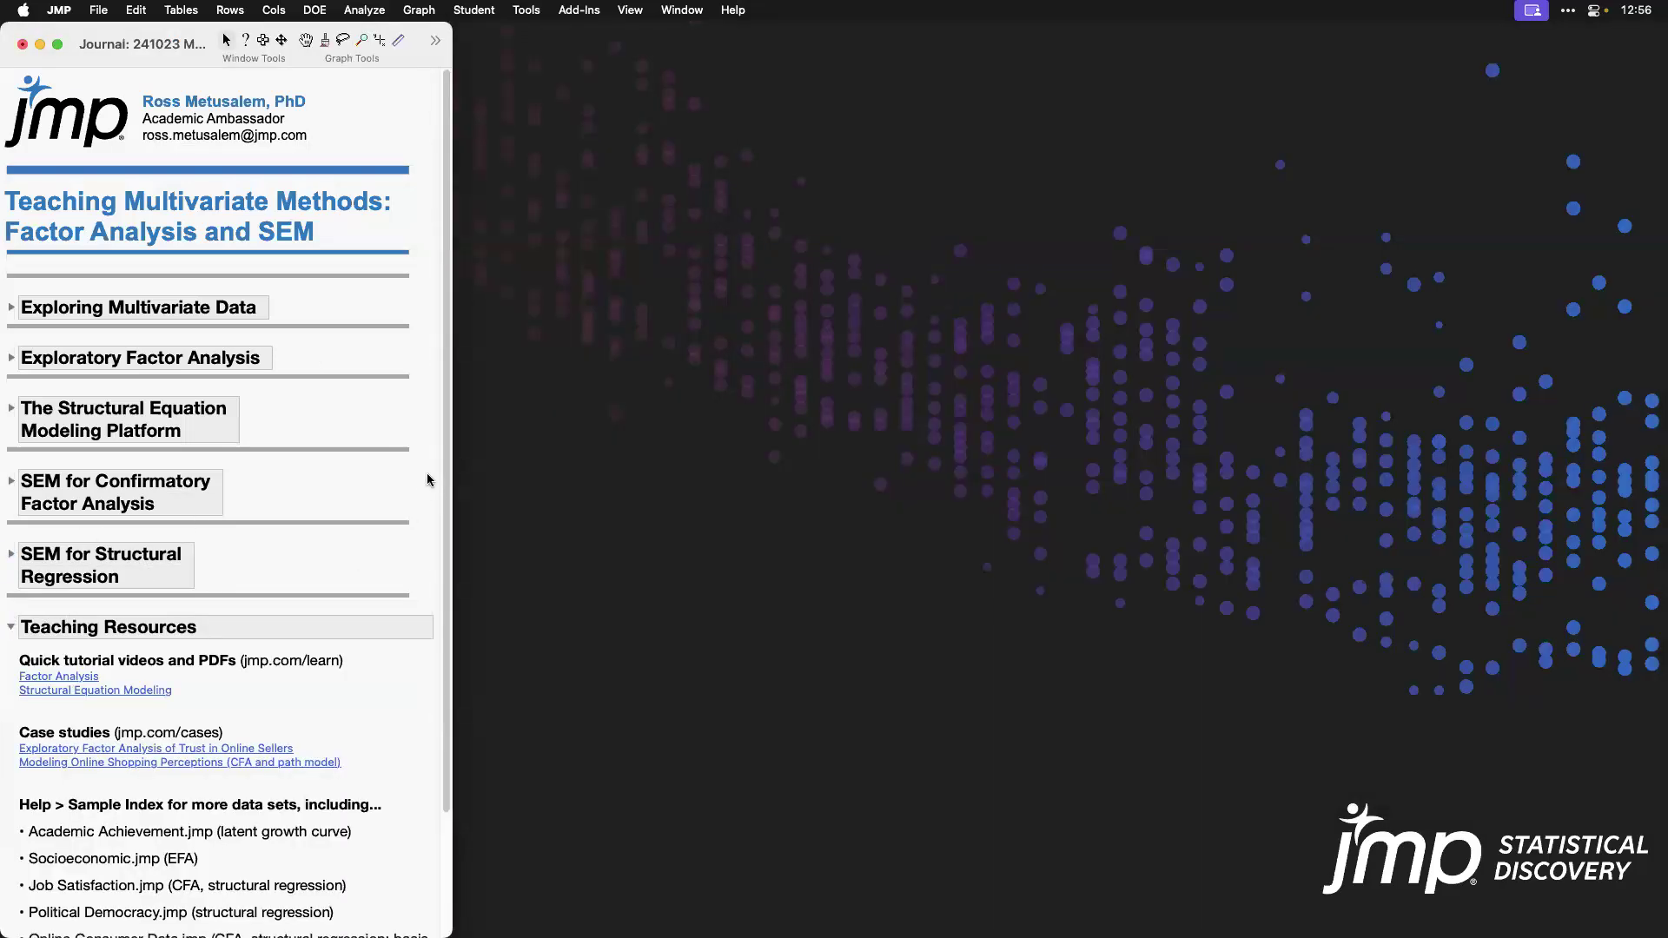
pyautogui.moveTo(447, 497); pyautogui.dragTo(458, 598)
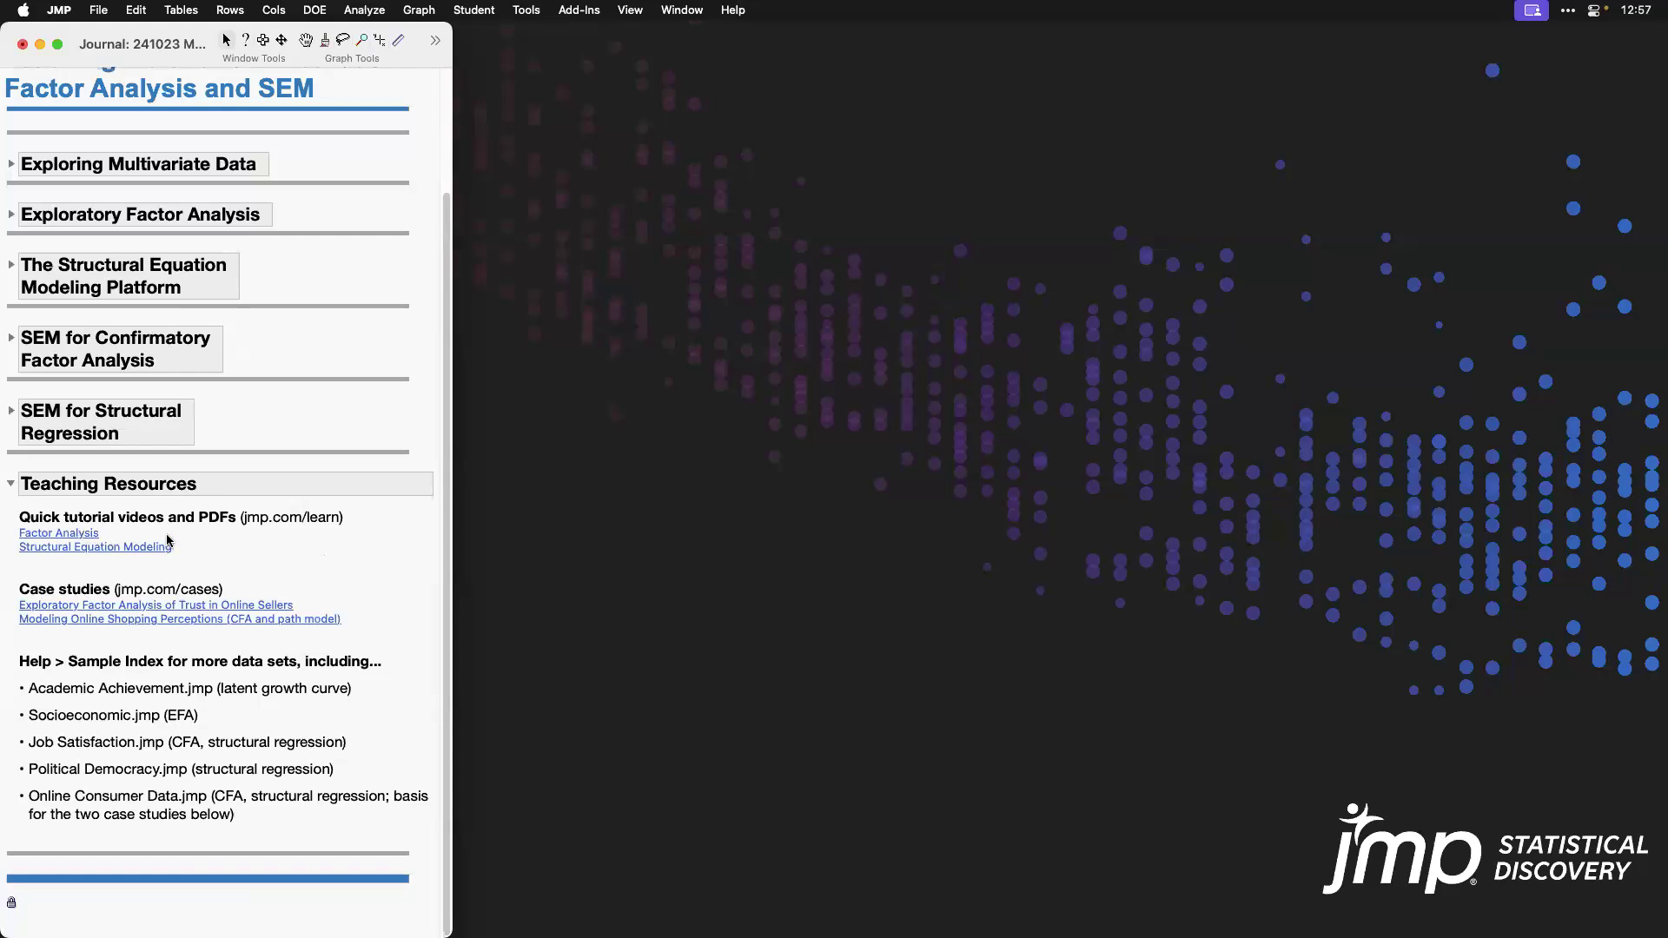
# Step: Open the Structural Equation Modeling tutorial link from the journal in Firefox and play its video with the sound muted
pyautogui.click(88, 549)
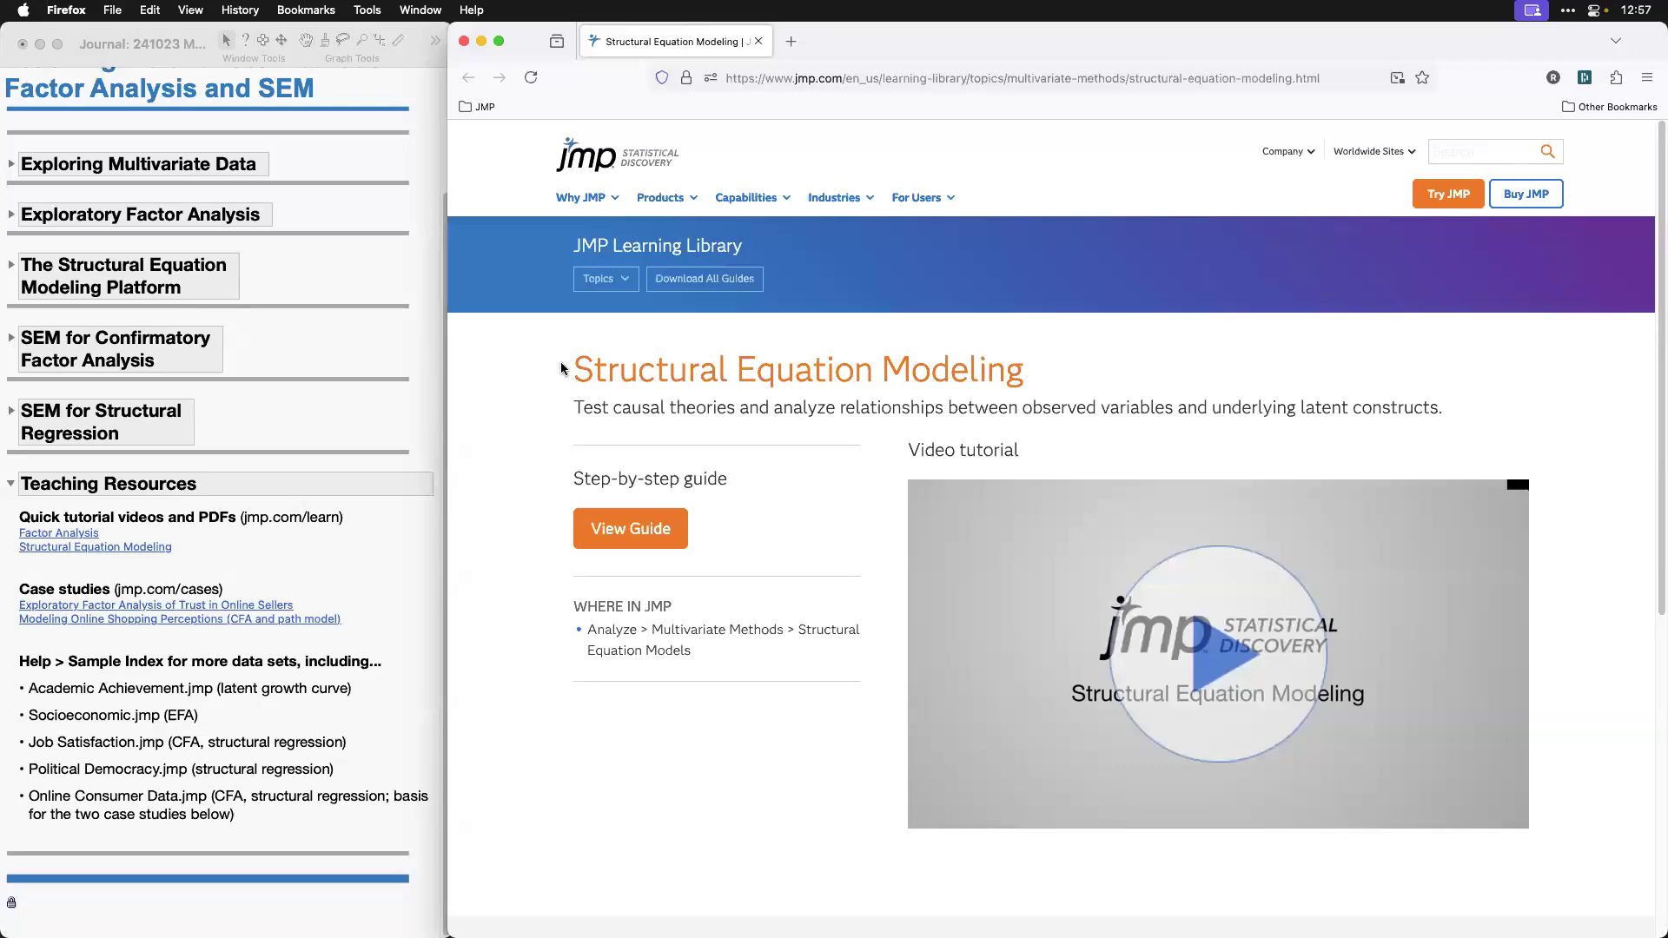
pyautogui.scroll(-3, 662, 751)
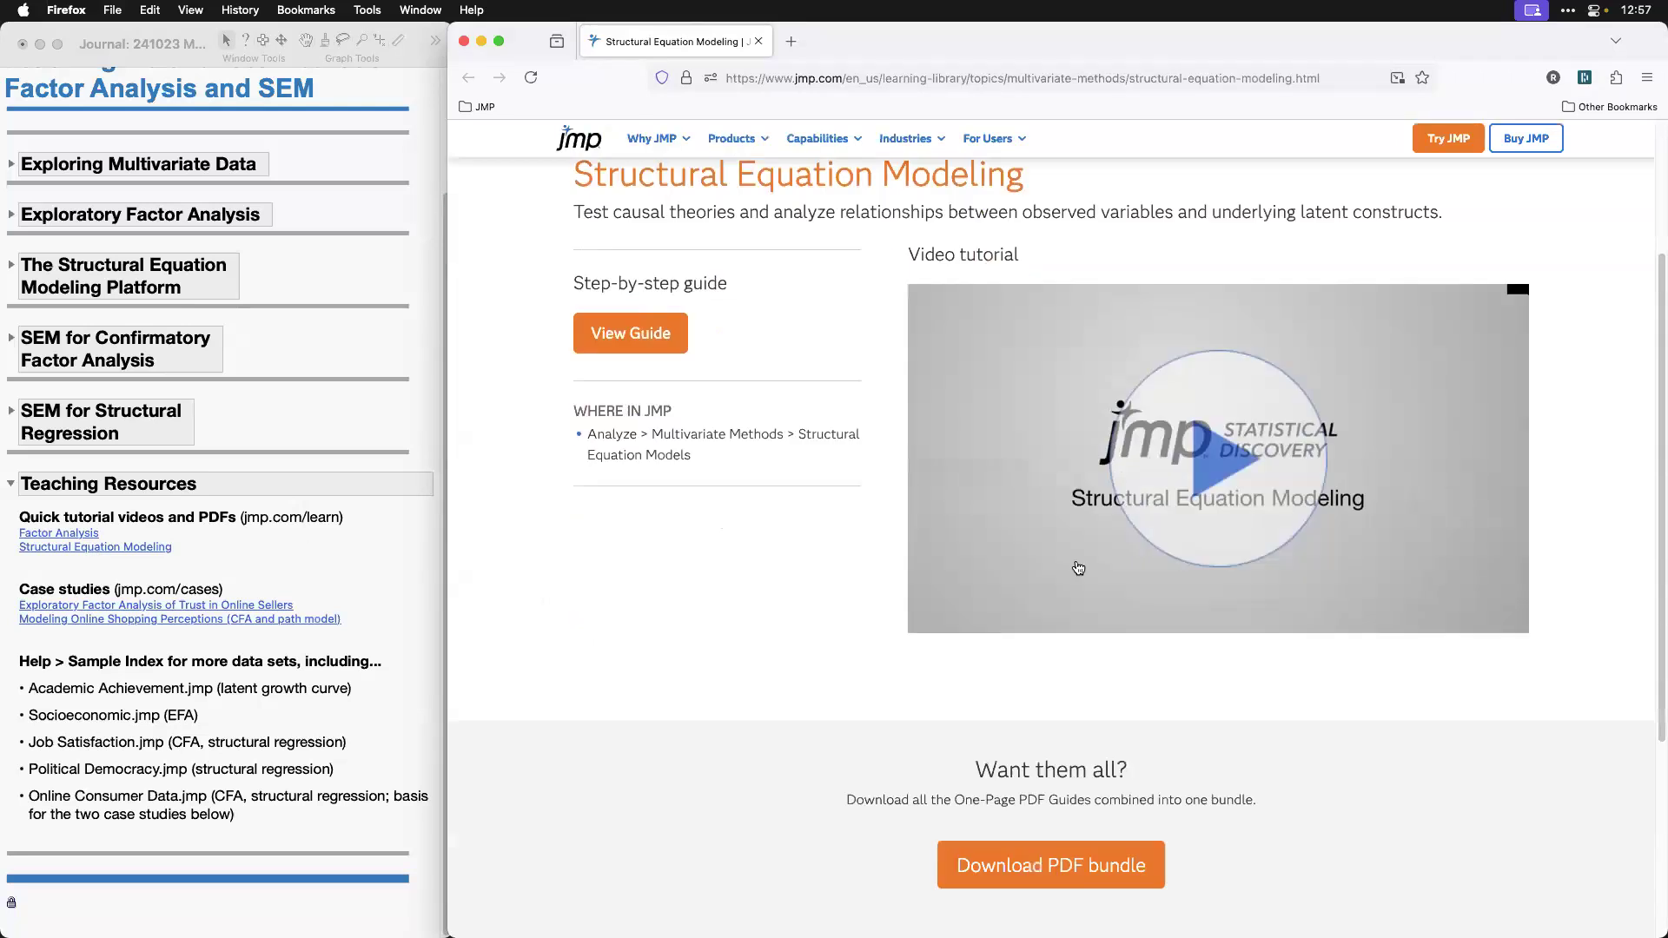
pyautogui.click(1243, 469)
pyautogui.click(995, 621)
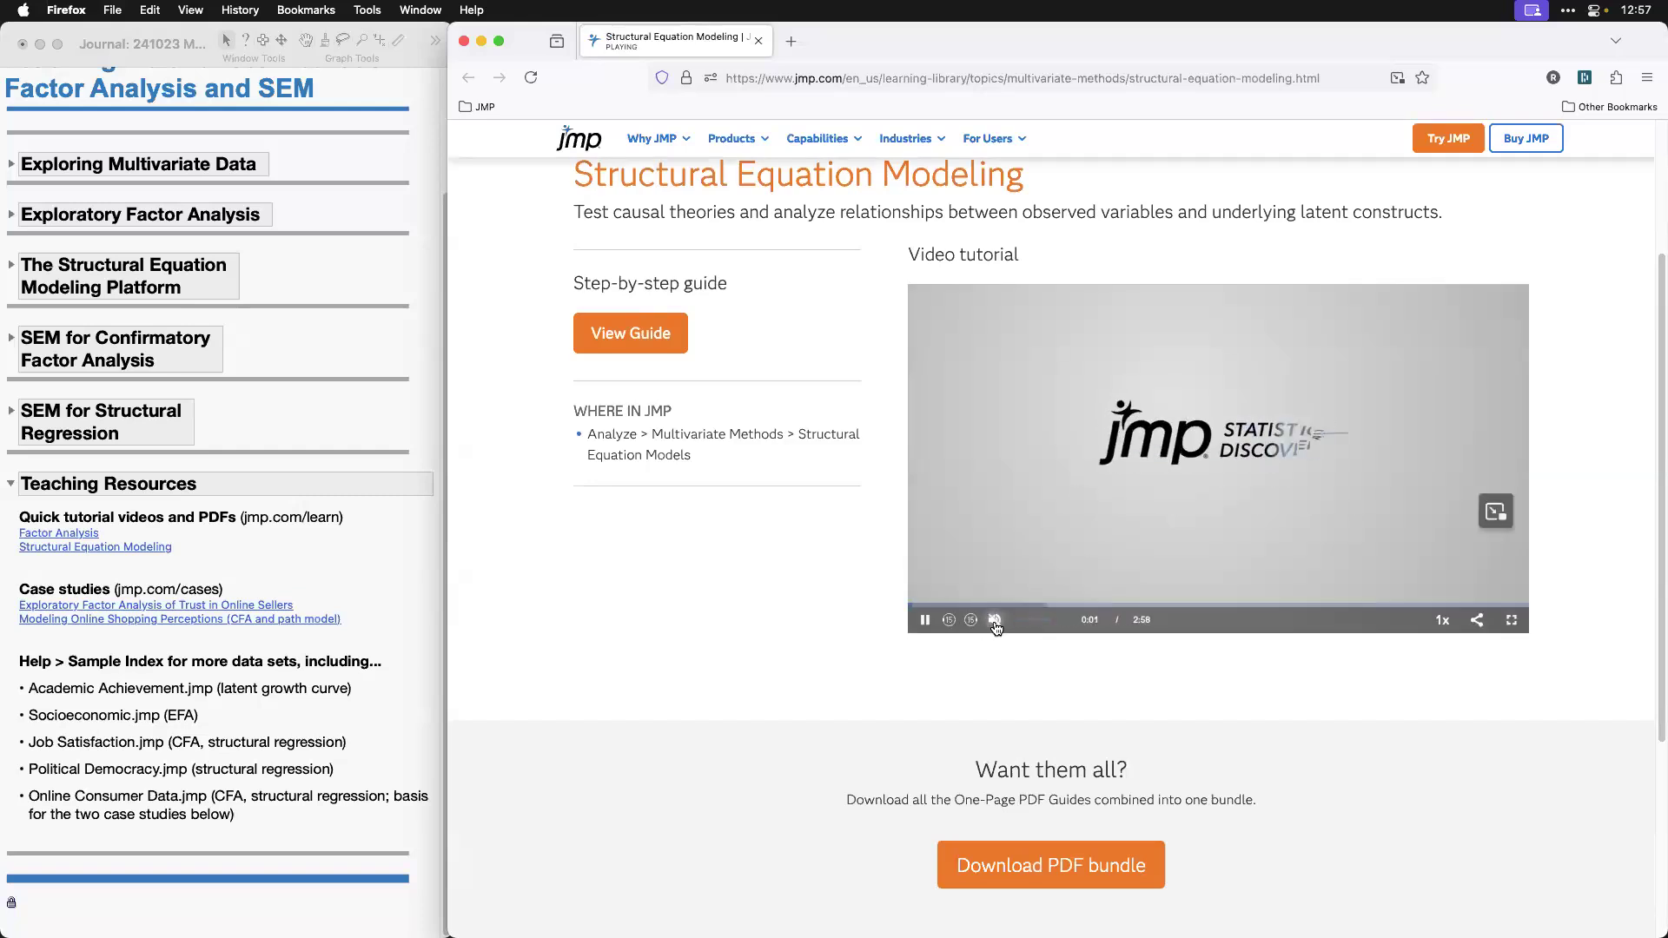
# Step: Skim the Structural Equation Modeling video by skipping ahead in stages to about 2:04
pyautogui.click(942, 601)
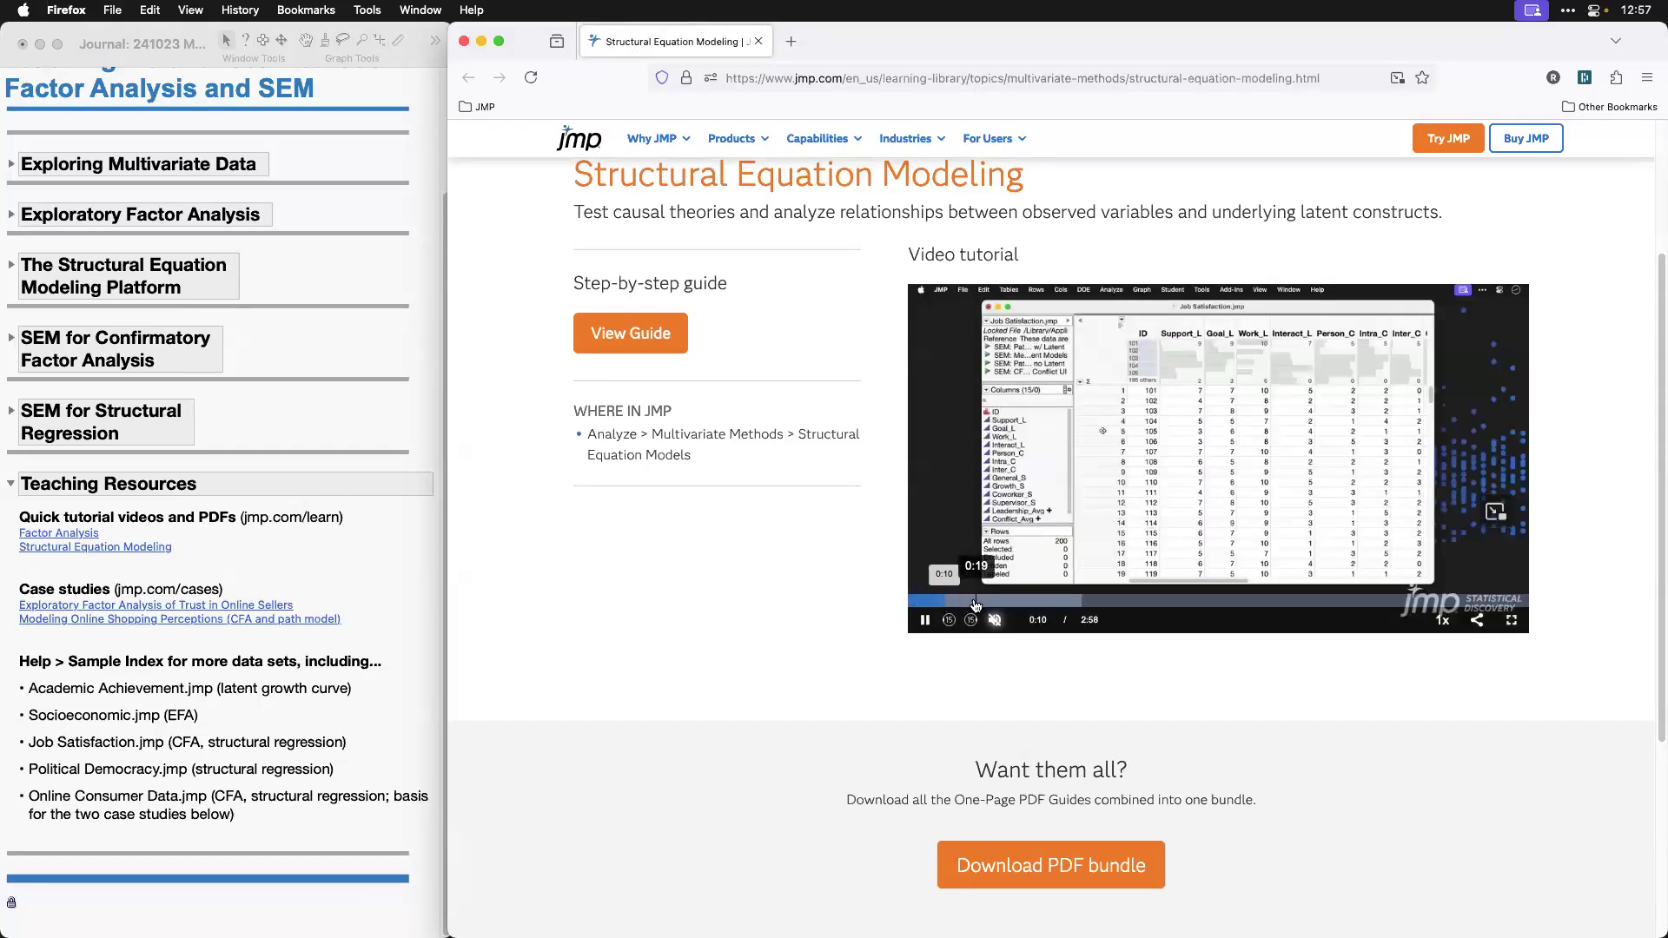
pyautogui.click(975, 601)
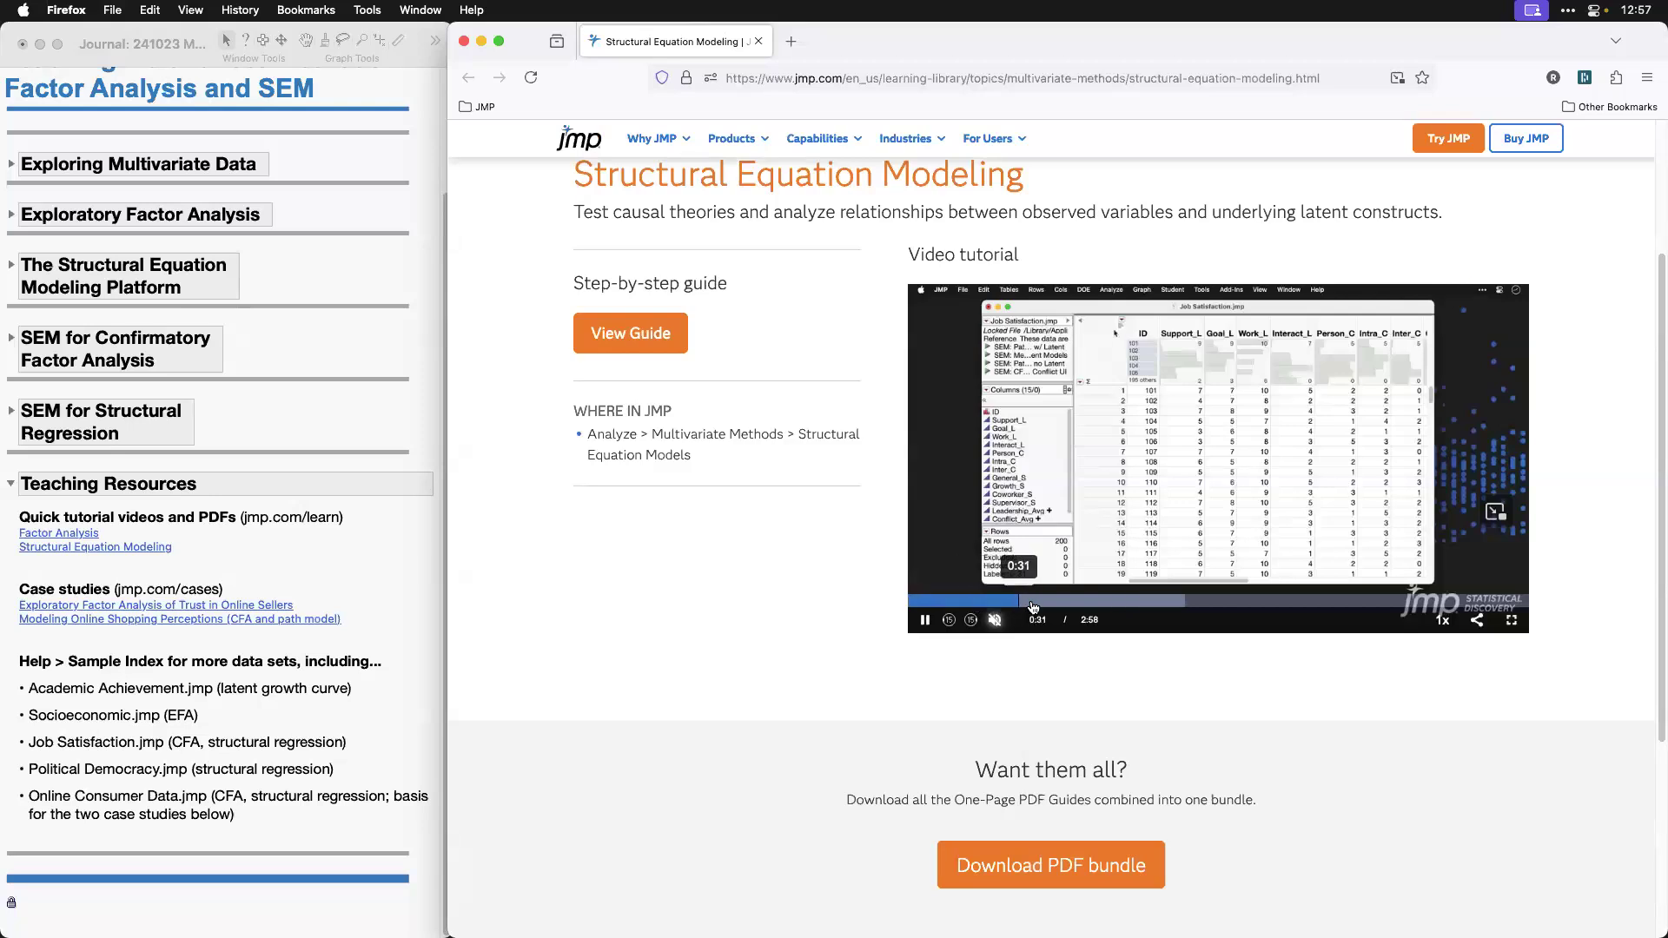
pyautogui.click(1061, 601)
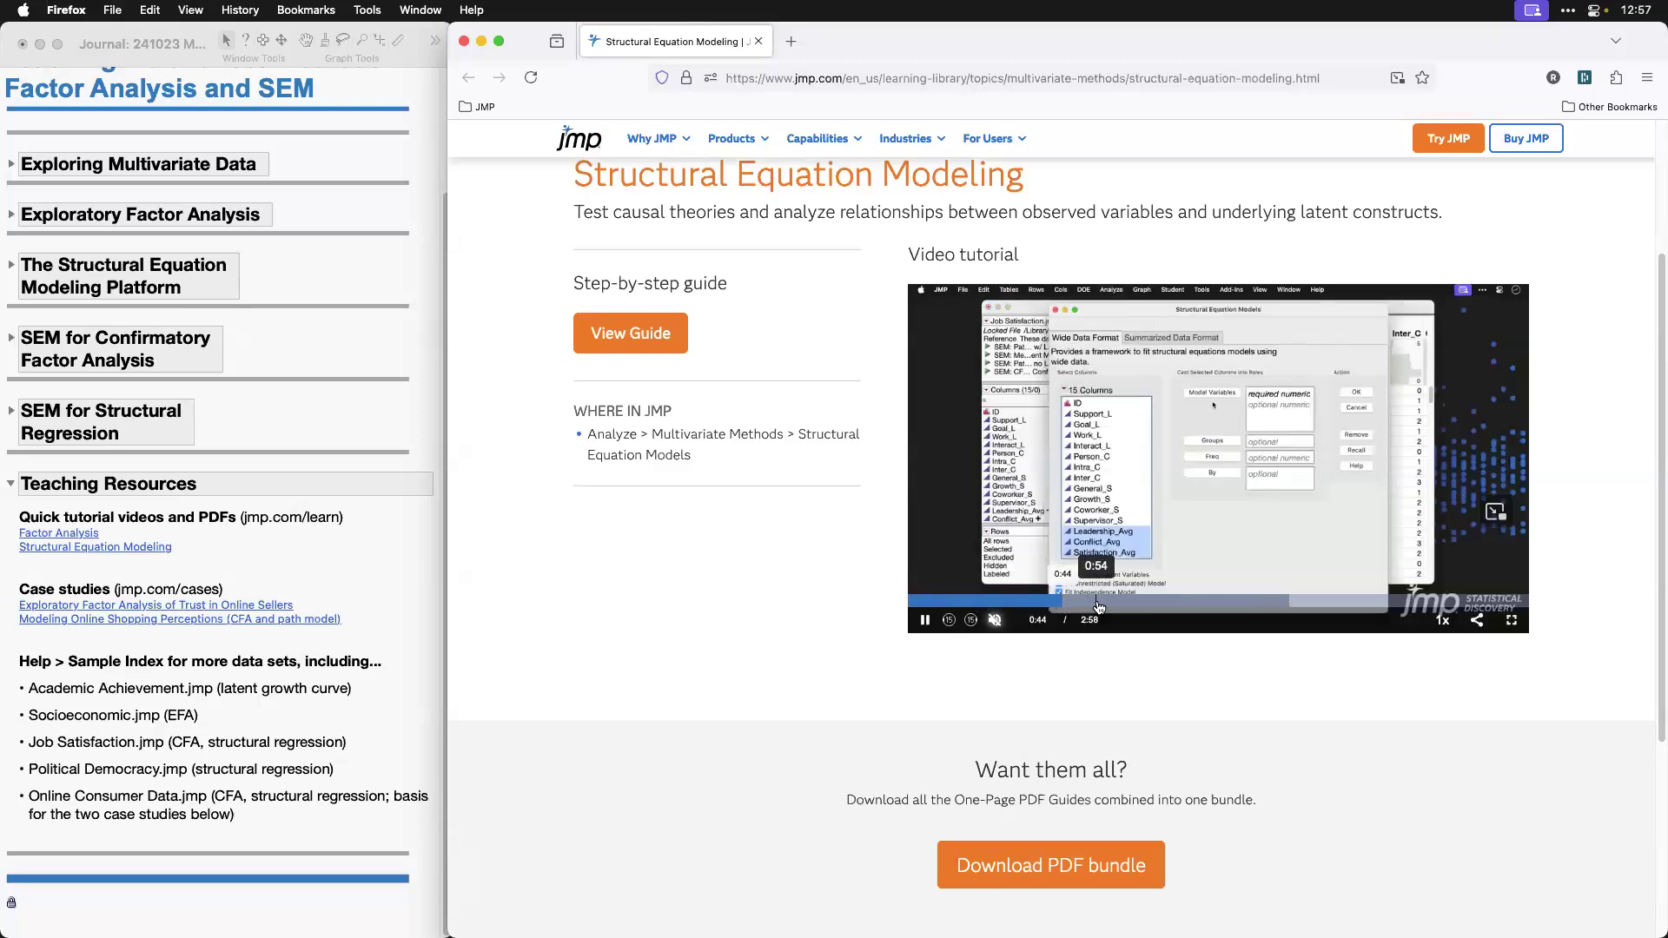
pyautogui.click(1100, 605)
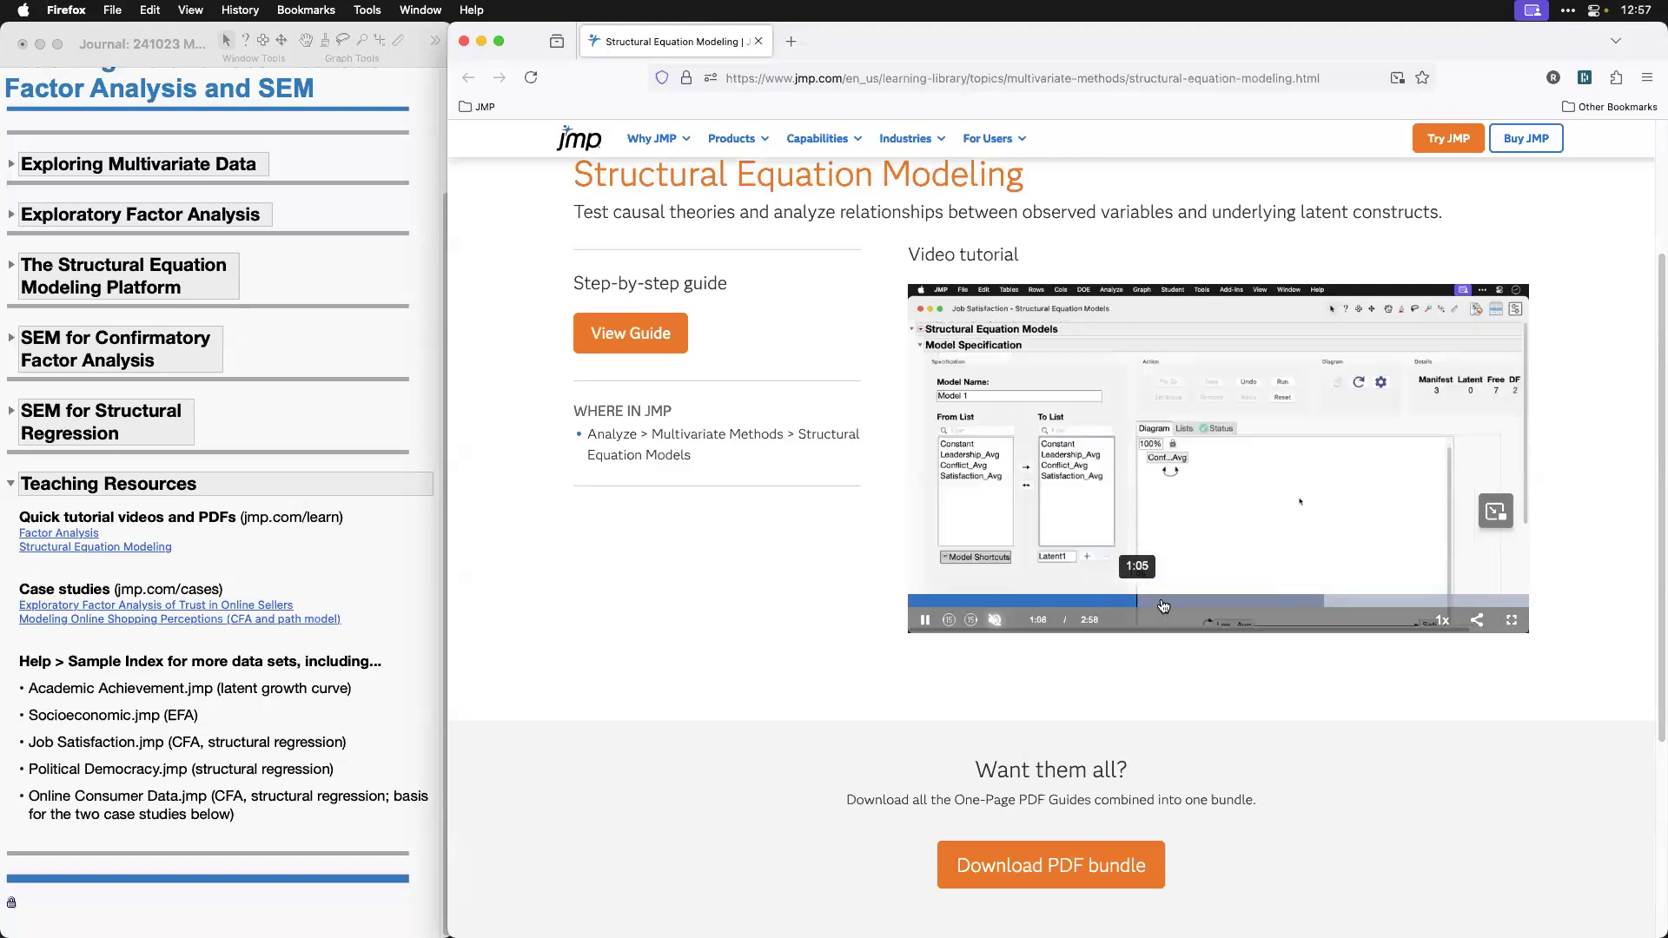
pyautogui.click(1179, 606)
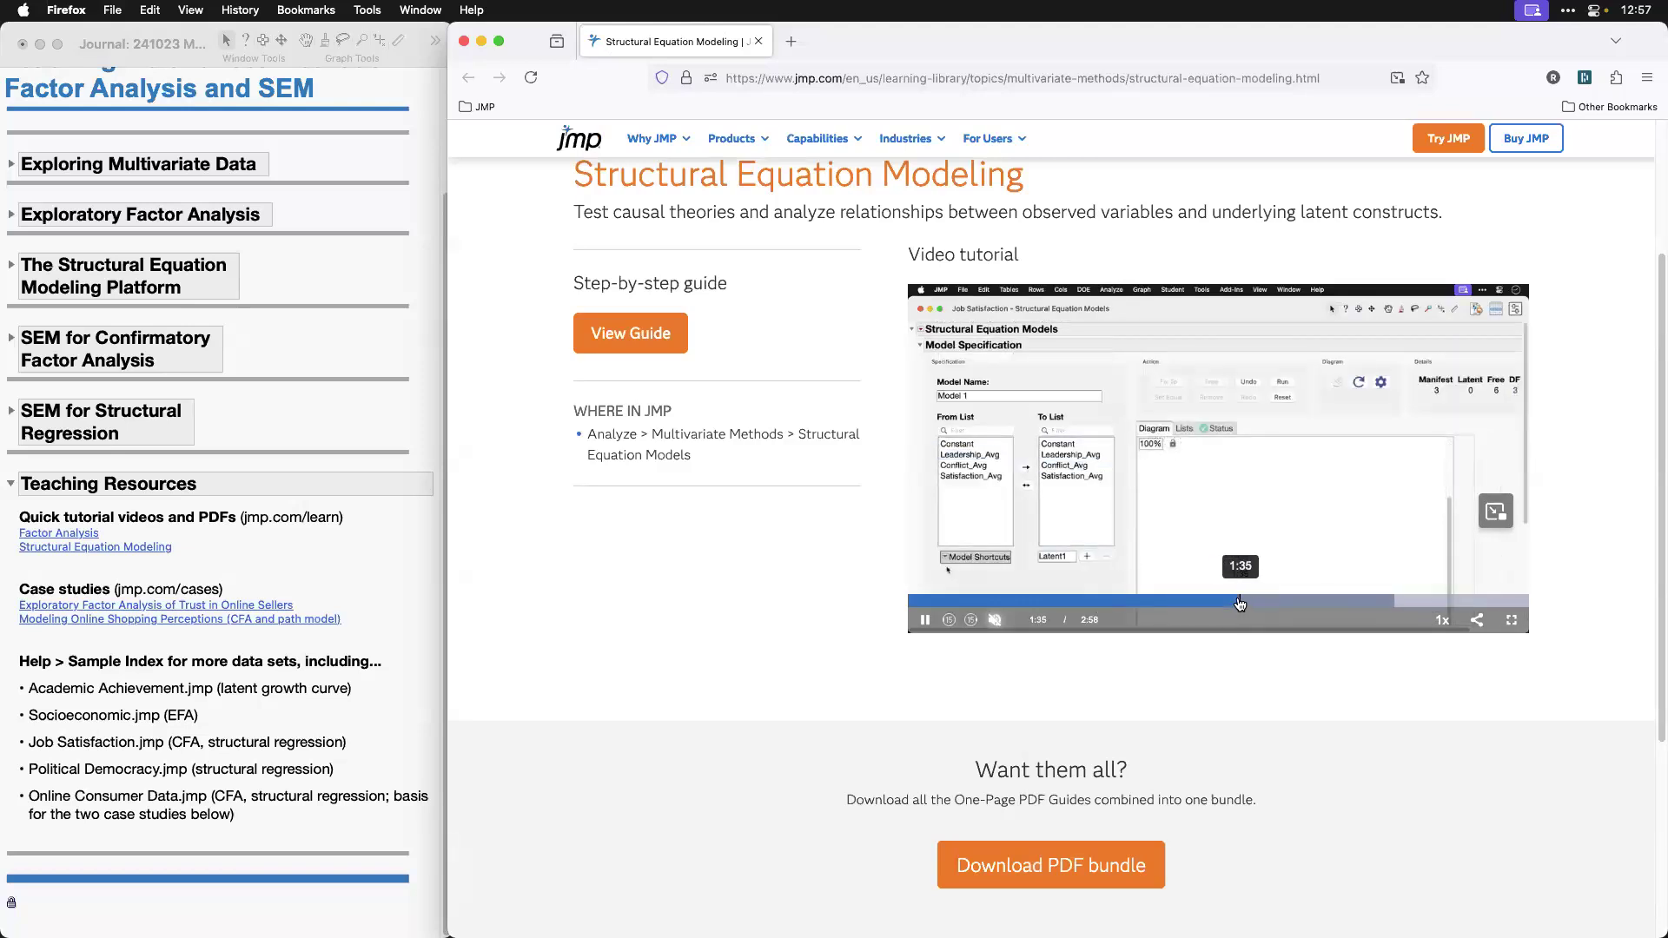
pyautogui.click(1282, 602)
pyautogui.click(1342, 602)
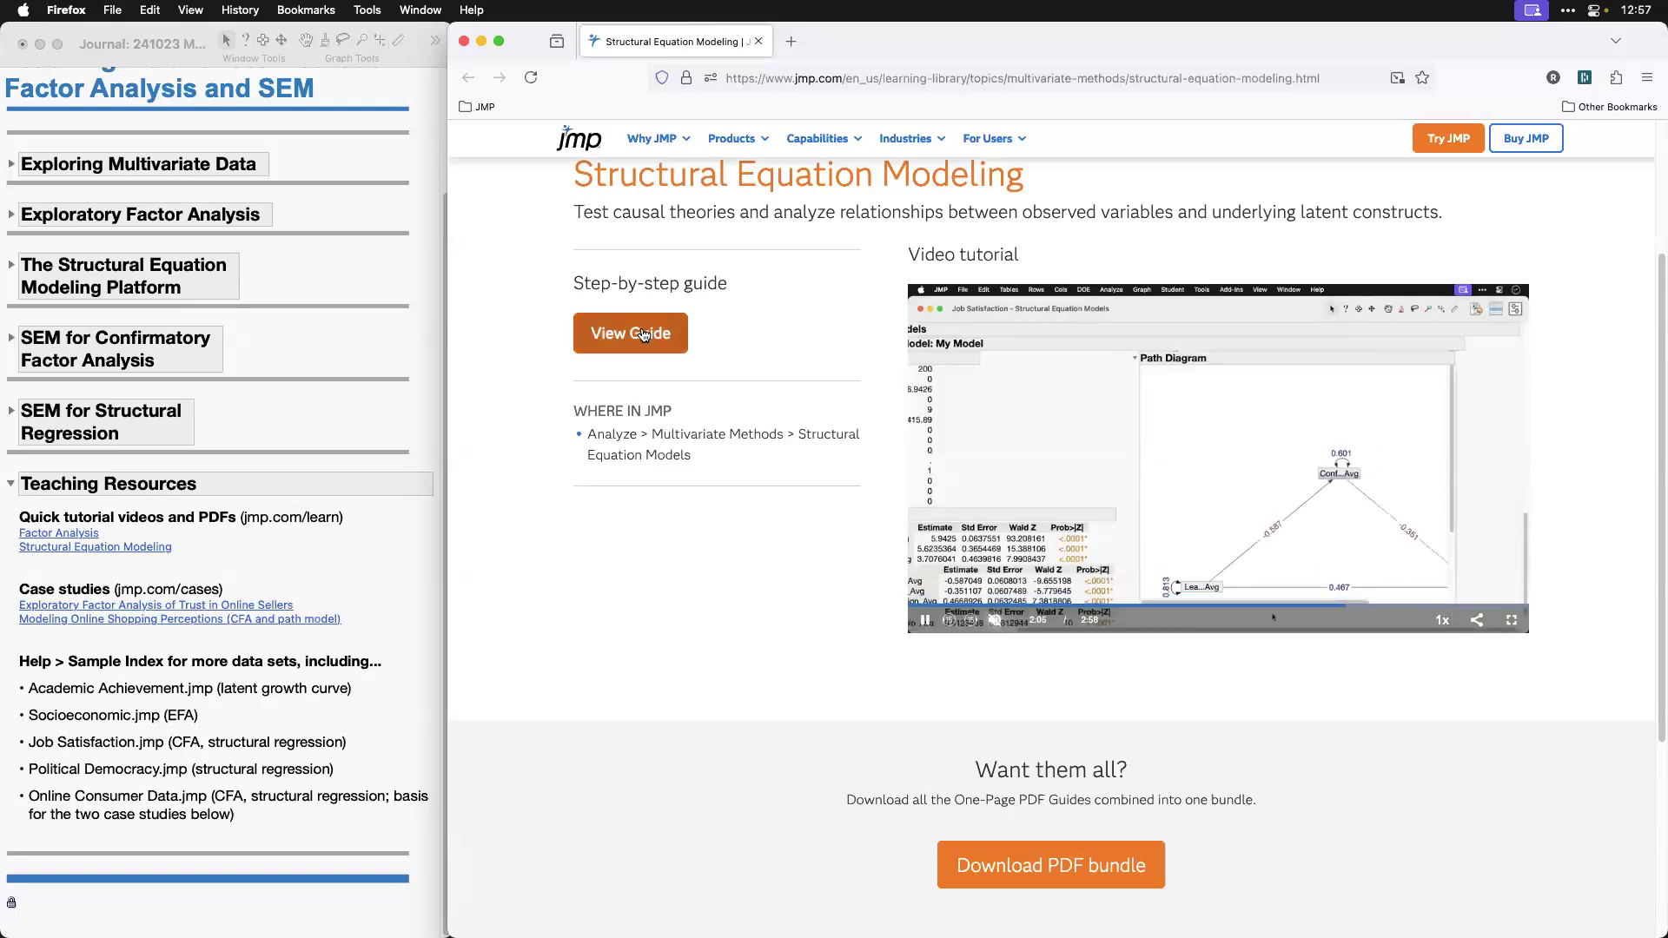
# Step: Open the step-by-step Structural Equation Modeling PDF guide and look through the page from start to end and back
pyautogui.click(643, 336)
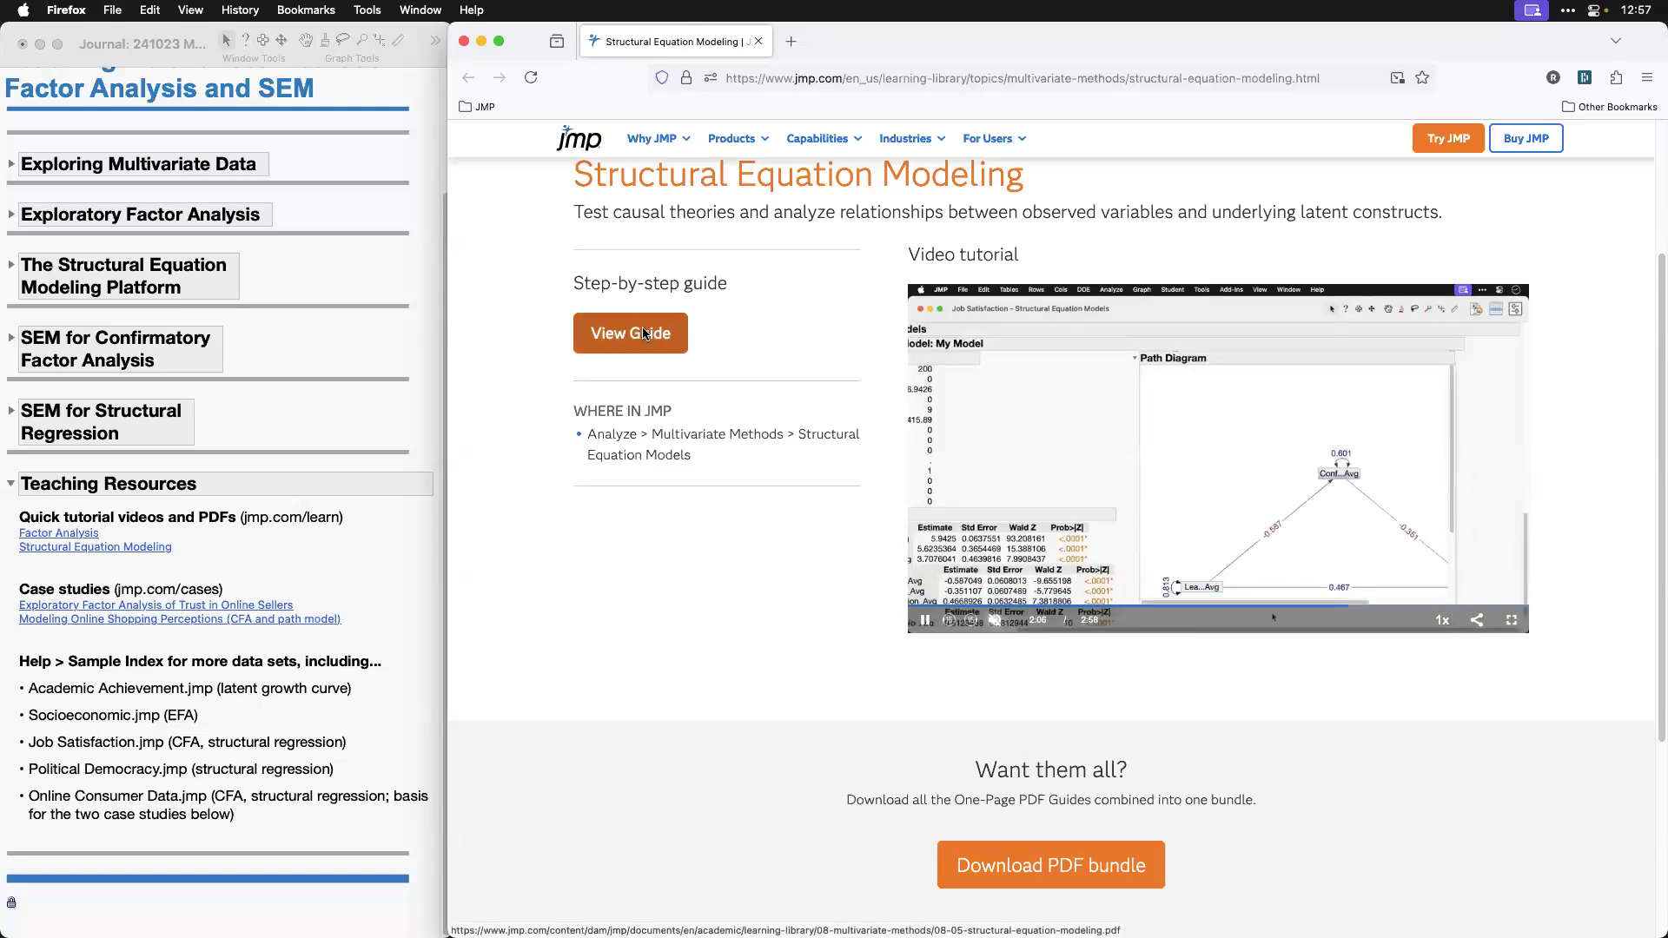
pyautogui.moveTo(1656, 247); pyautogui.dragTo(1656, 530)
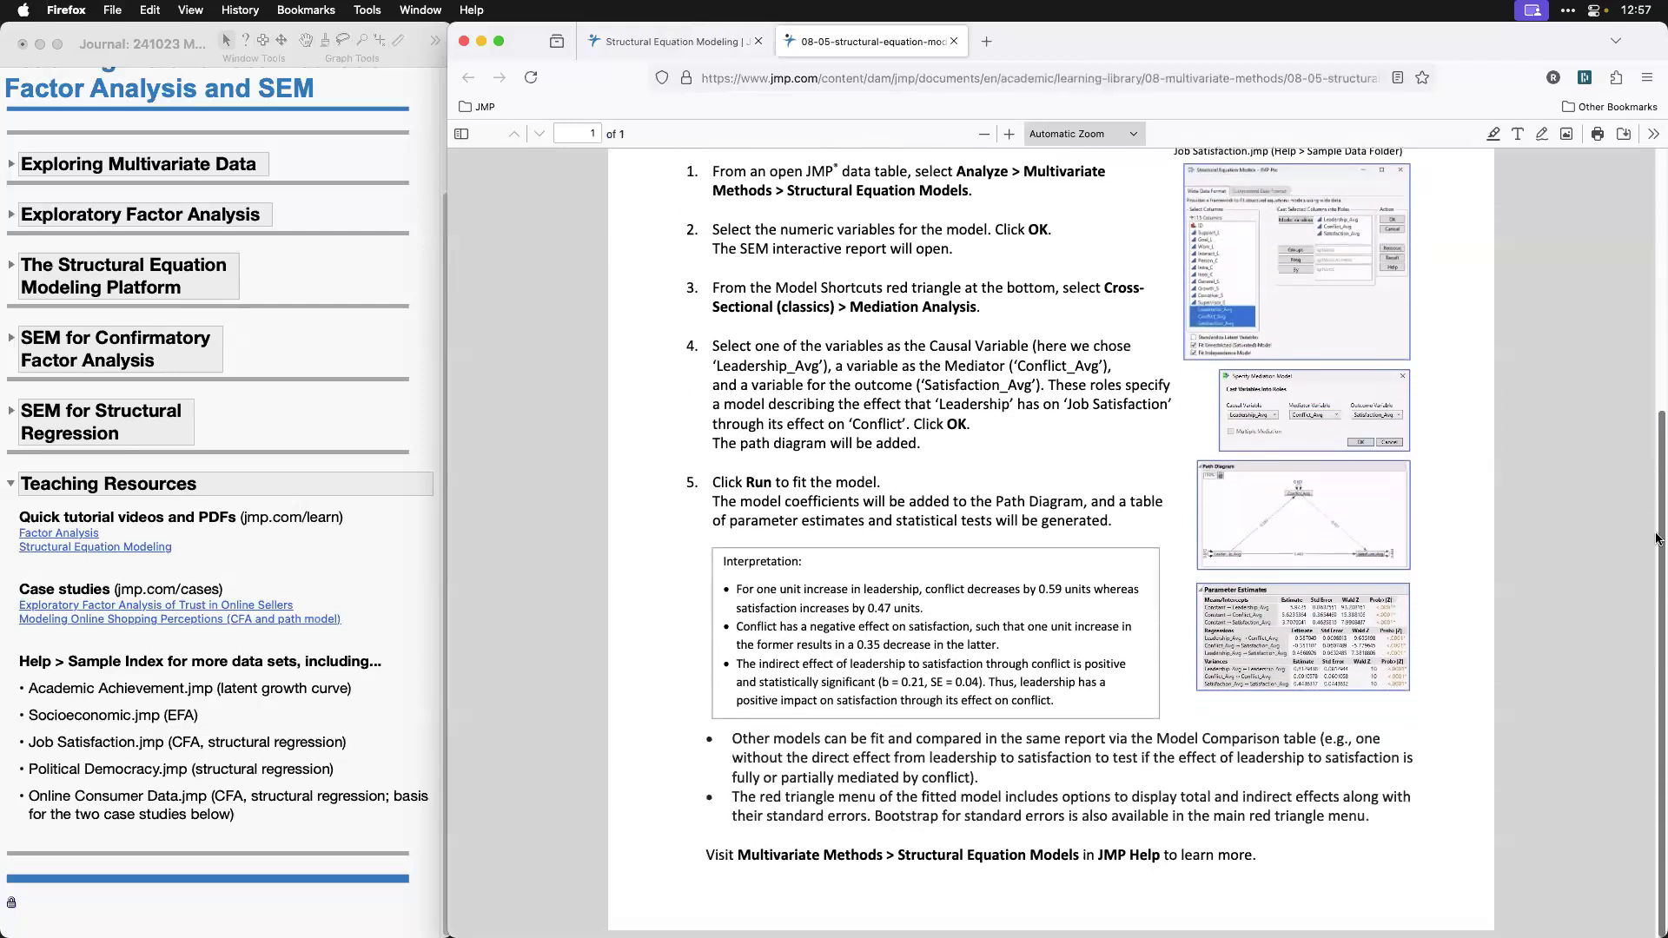
pyautogui.moveTo(1655, 446); pyautogui.dragTo(1653, 176)
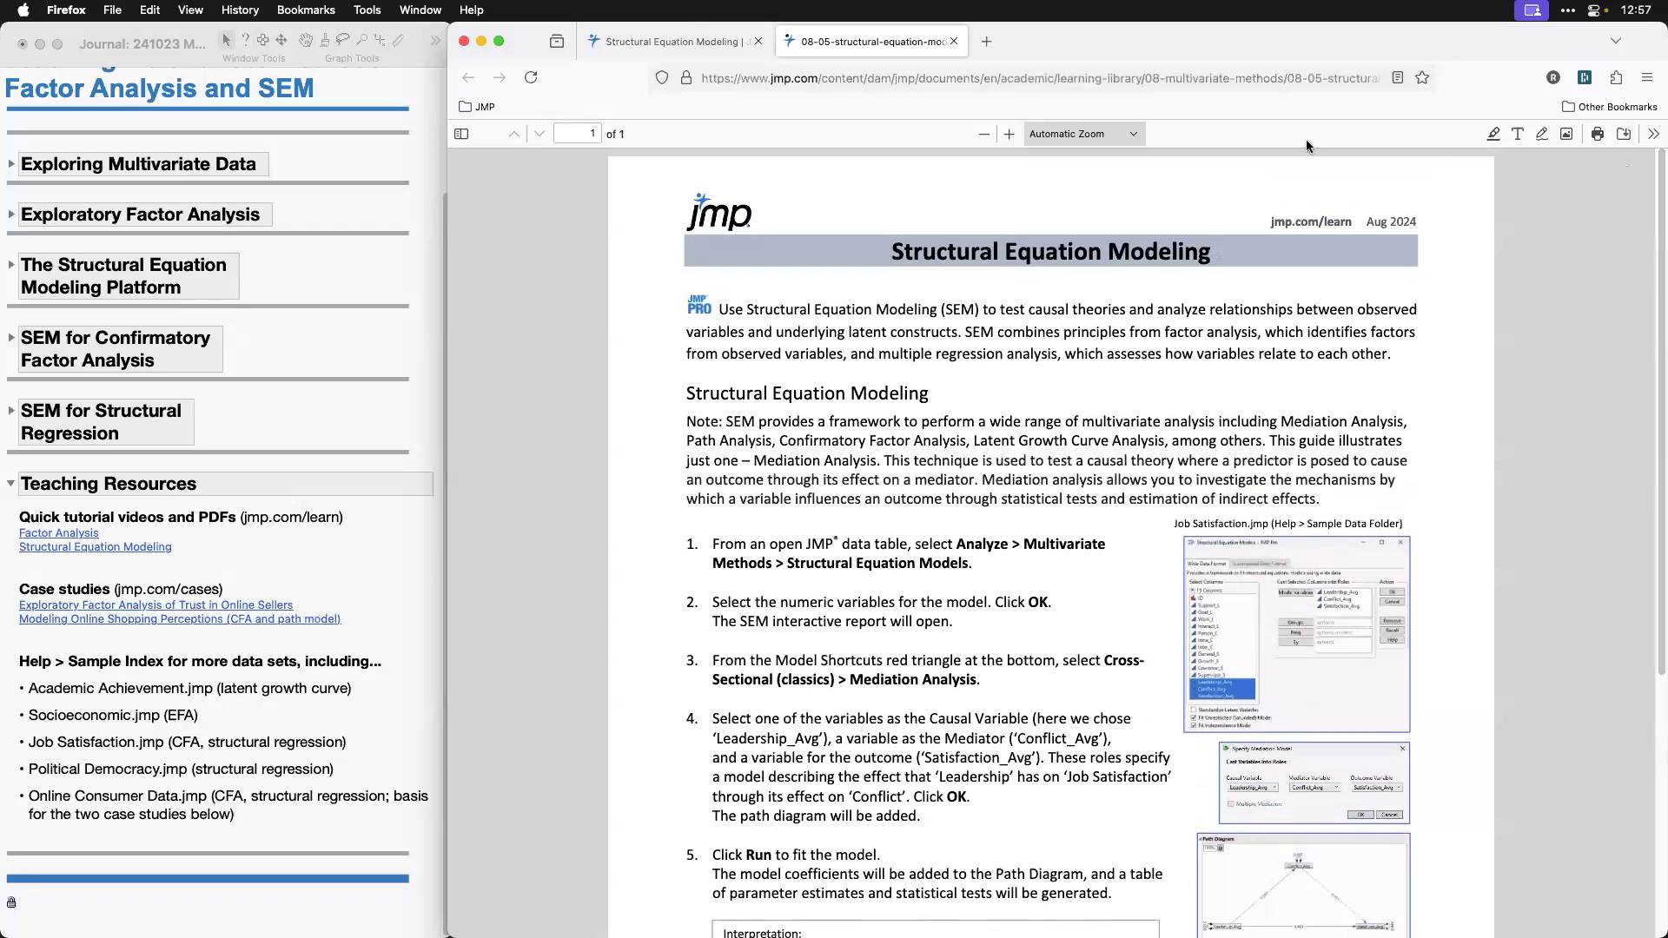
# Step: Return to the Structural Equation Modeling tutorial page, open the JMP Learning Library topics page and look through its tutorial categories down to Design and Analysis of Experiments
pyautogui.click(669, 39)
pyautogui.scroll(3, 705, 569)
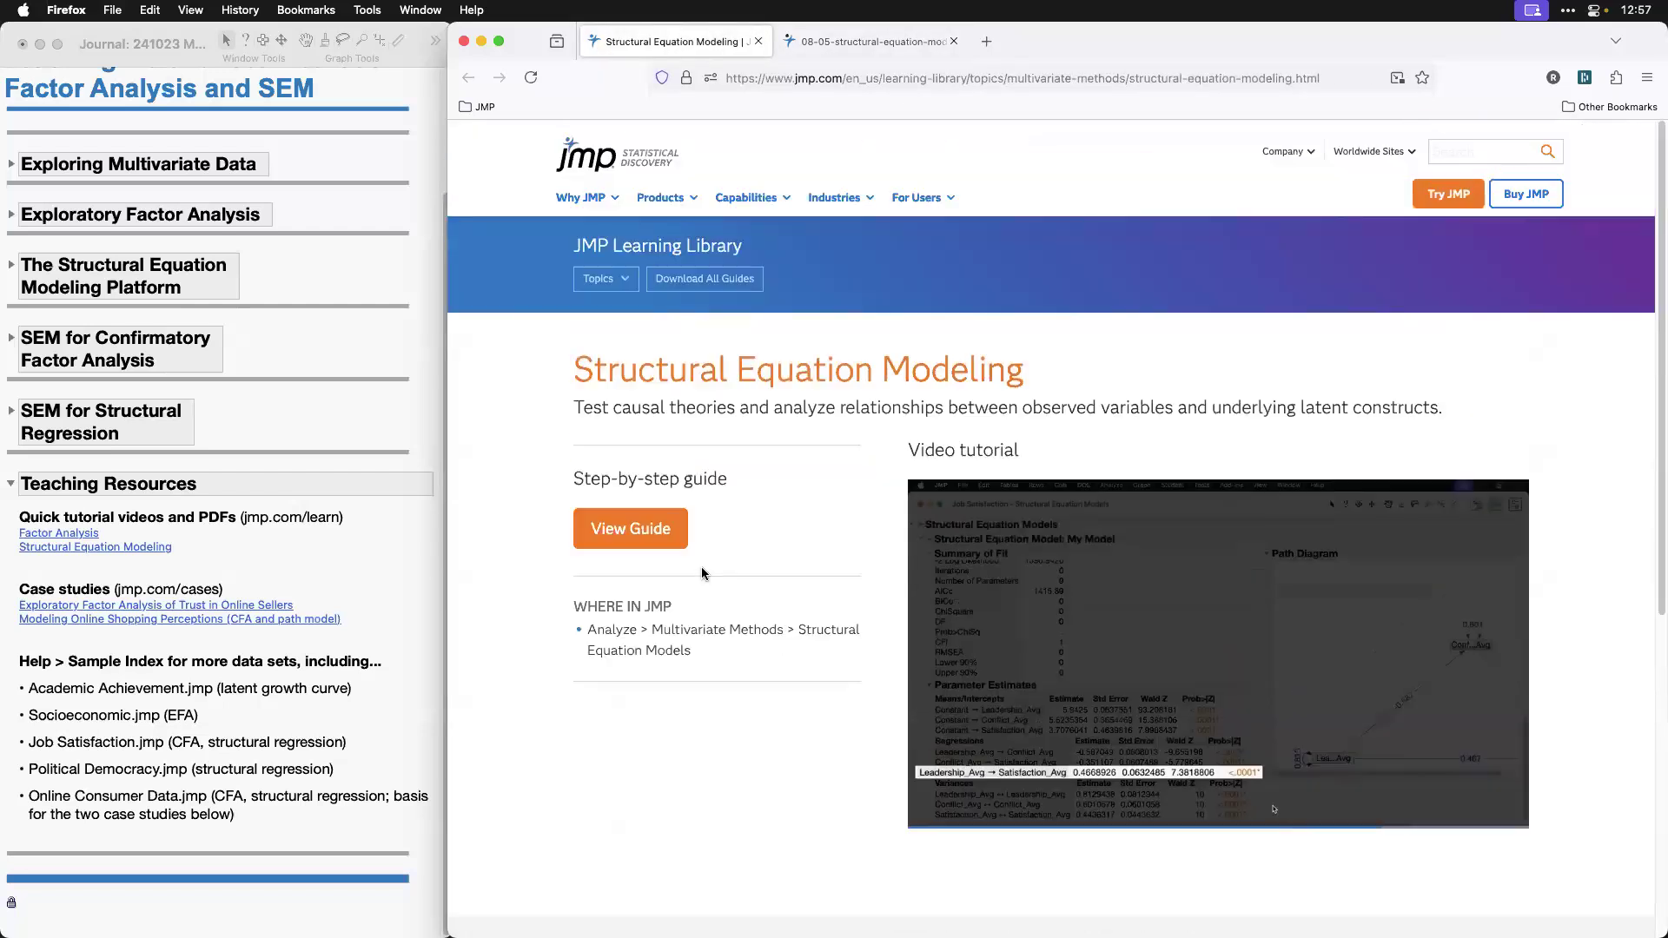
pyautogui.click(625, 288)
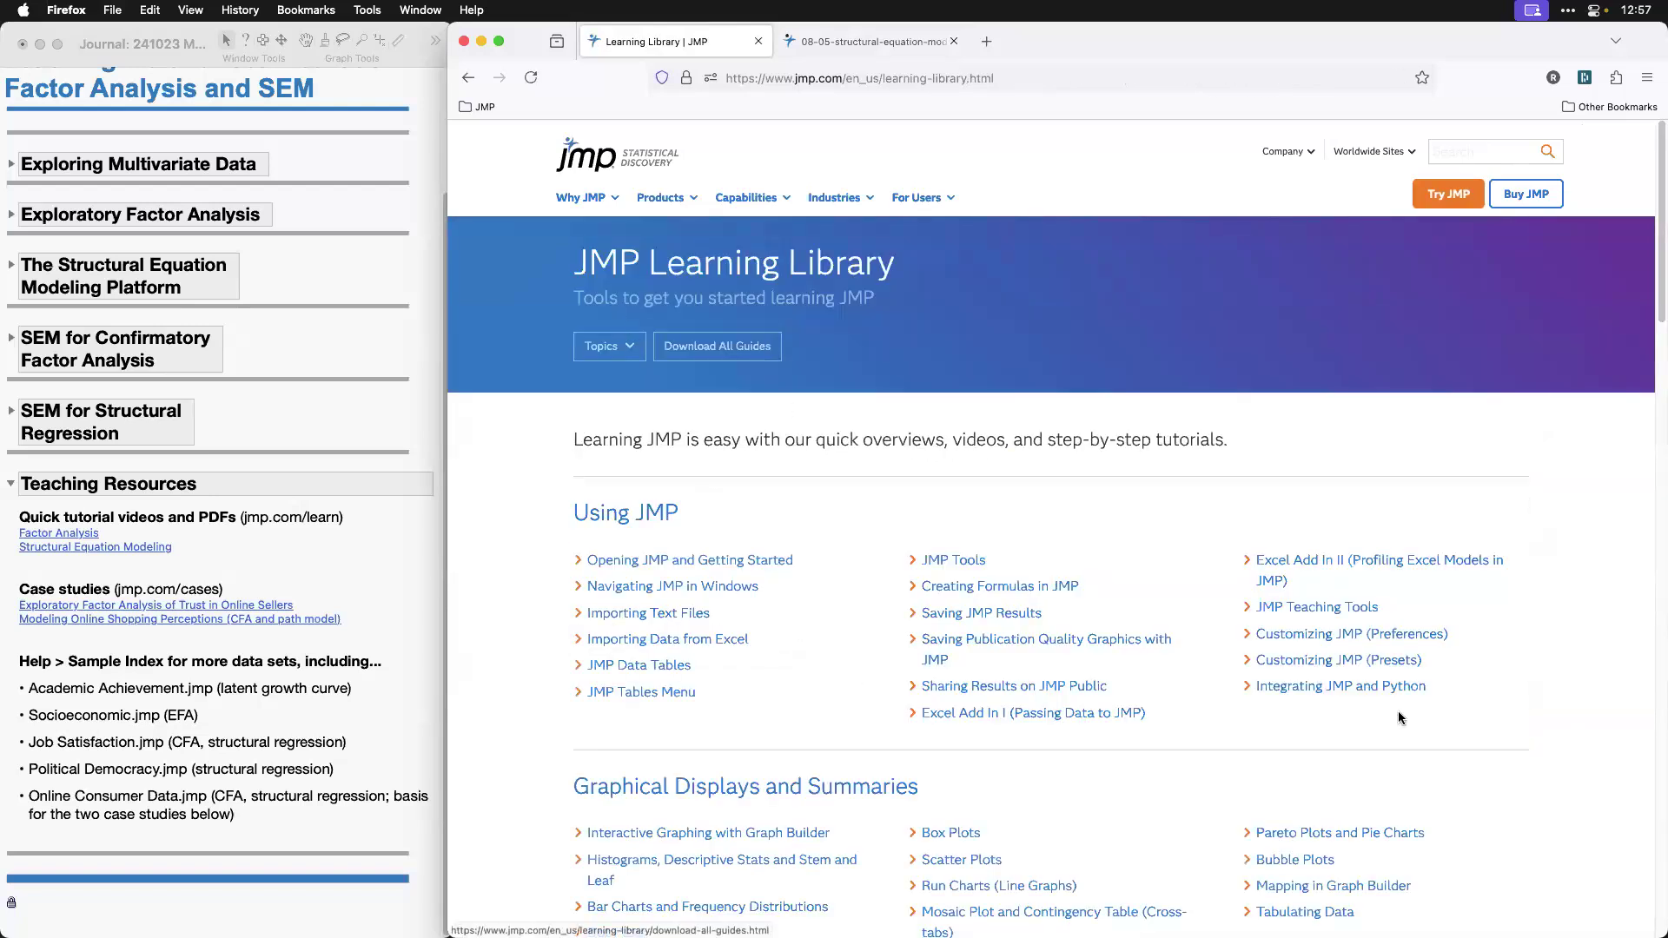
pyautogui.scroll(-6, 1405, 721)
pyautogui.scroll(-12, 1406, 724)
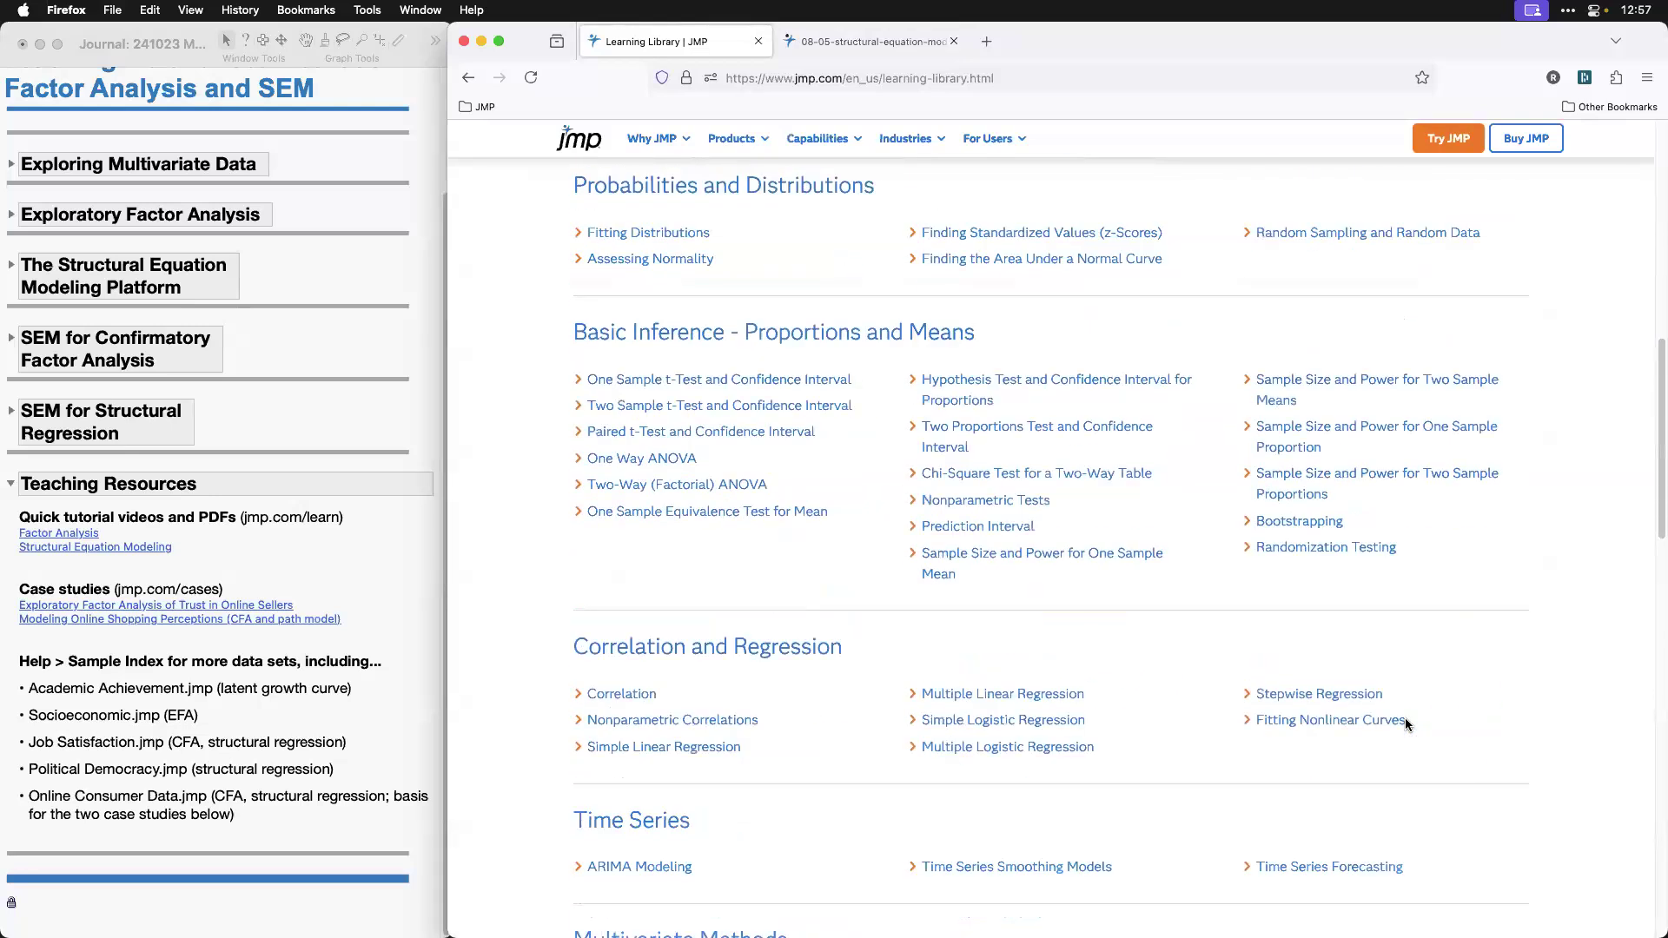
pyautogui.scroll(-4, 1406, 724)
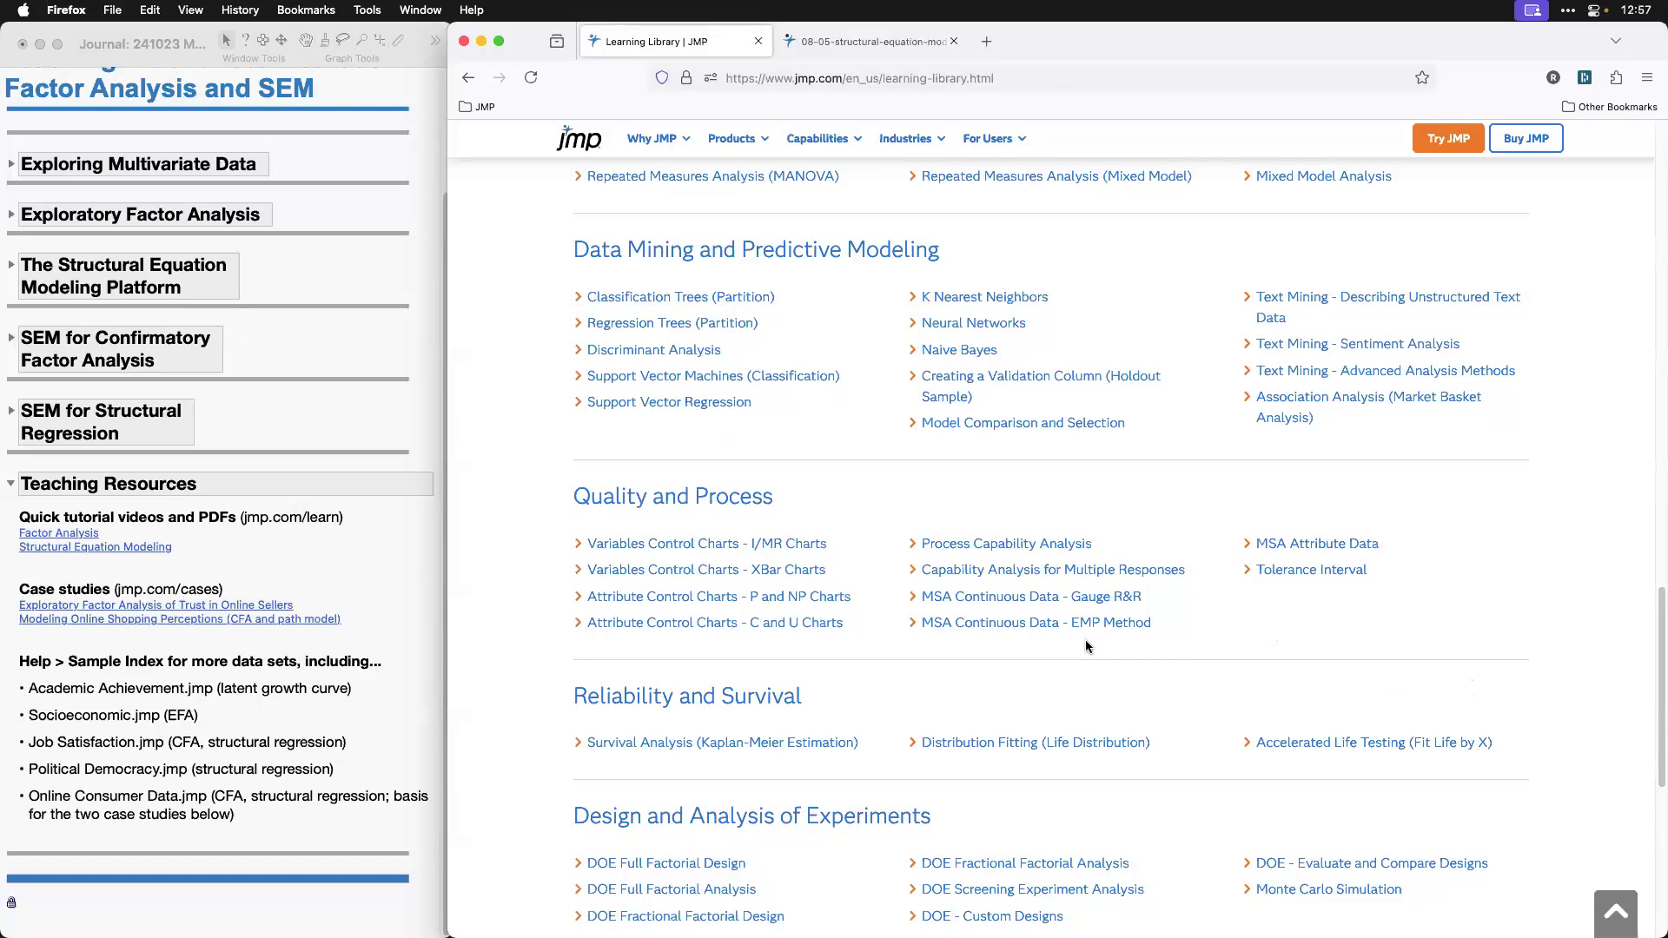
# Step: Switch to the JMP journal and outline the case studies and the list of sample data sets under Teaching Resources
pyautogui.click(398, 576)
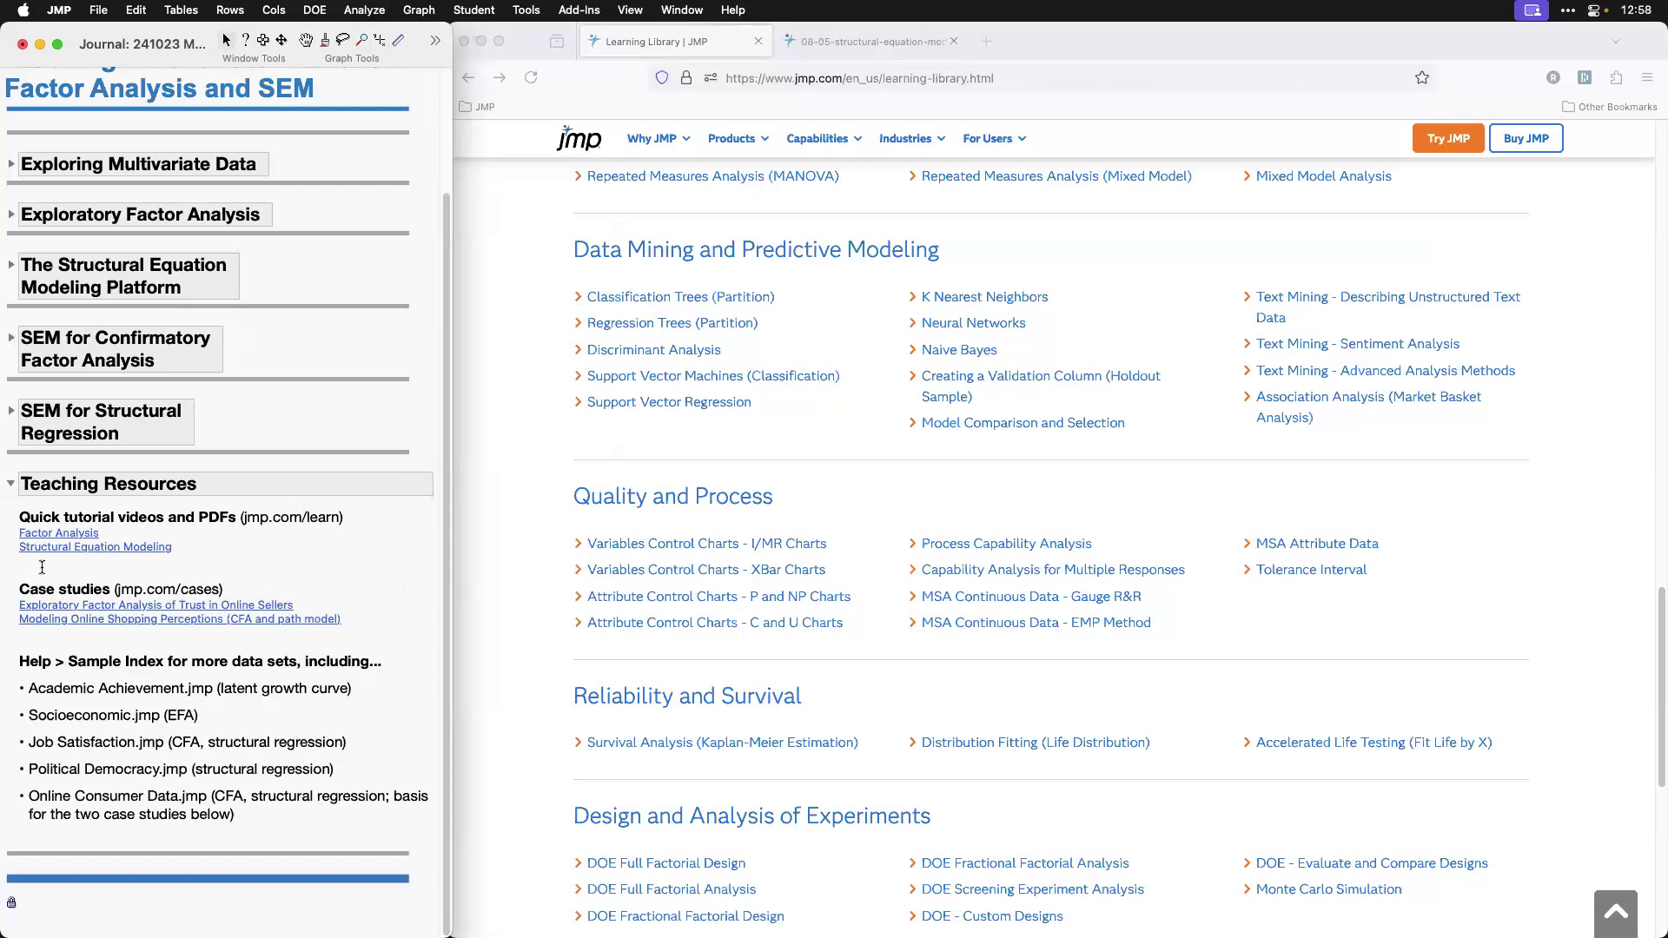
pyautogui.moveTo(9, 578); pyautogui.dragTo(154, 617)
pyautogui.moveTo(261, 625); pyautogui.dragTo(350, 632)
pyautogui.moveTo(11, 646)
pyautogui.mouseDown()
pyautogui.moveTo(177, 781)
pyautogui.moveTo(439, 838)
pyautogui.mouseUp()
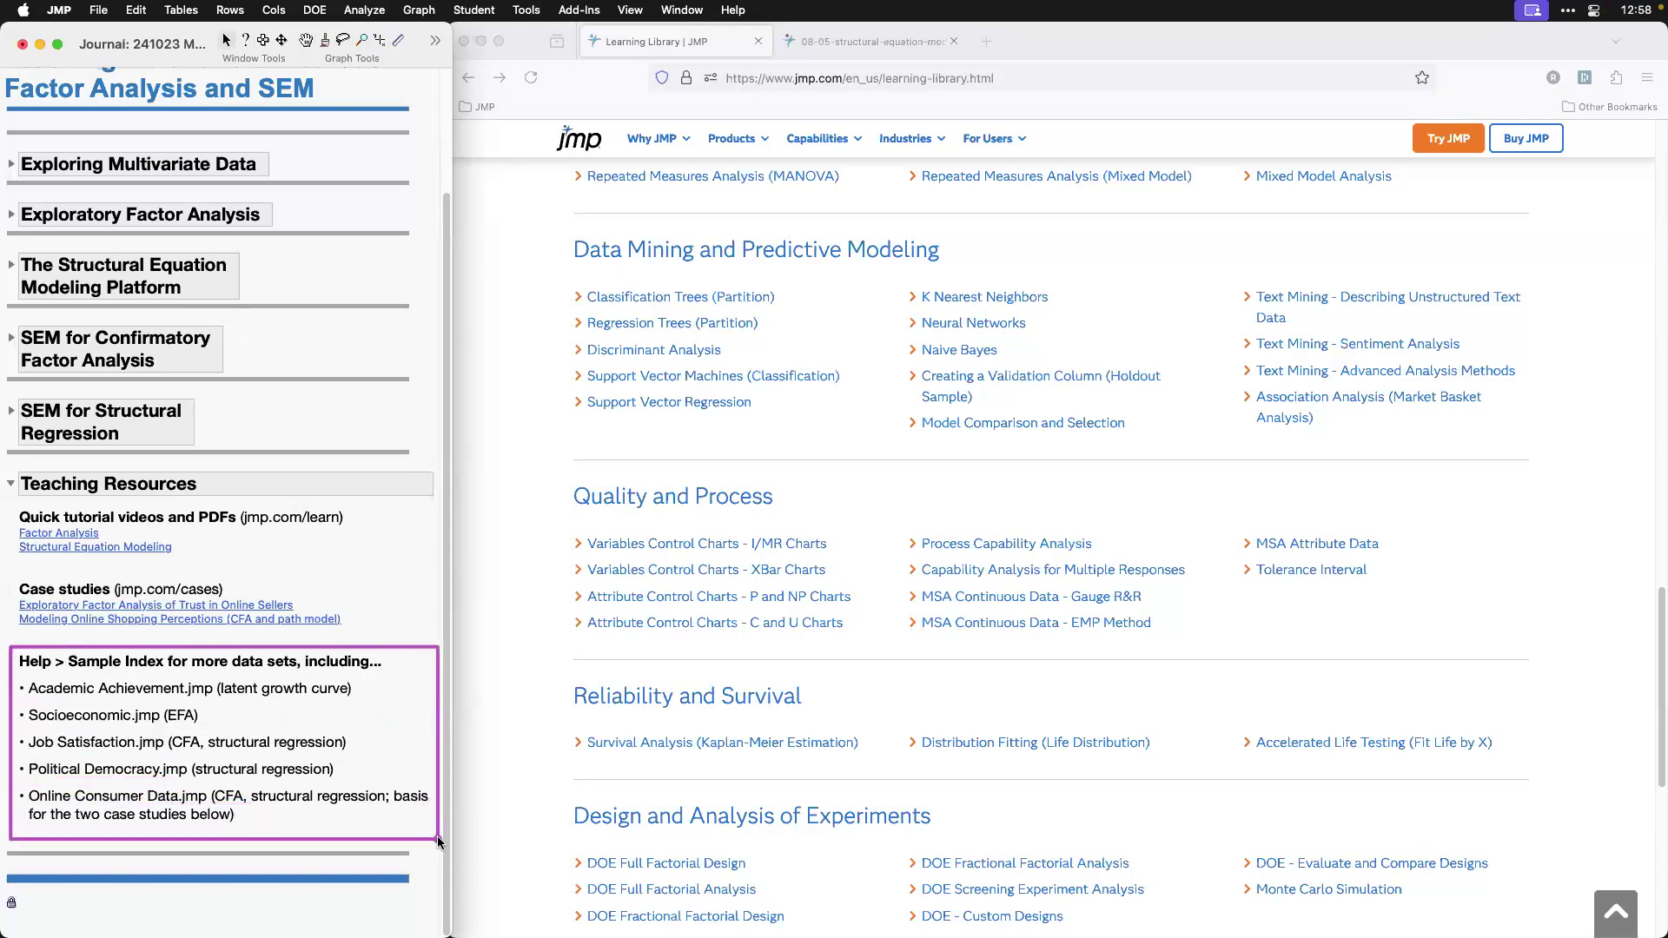
# Step: Open JMP's Sample Index, search the data tables for "acad" and preview Academic Achievement.jmp
pyautogui.click(734, 10)
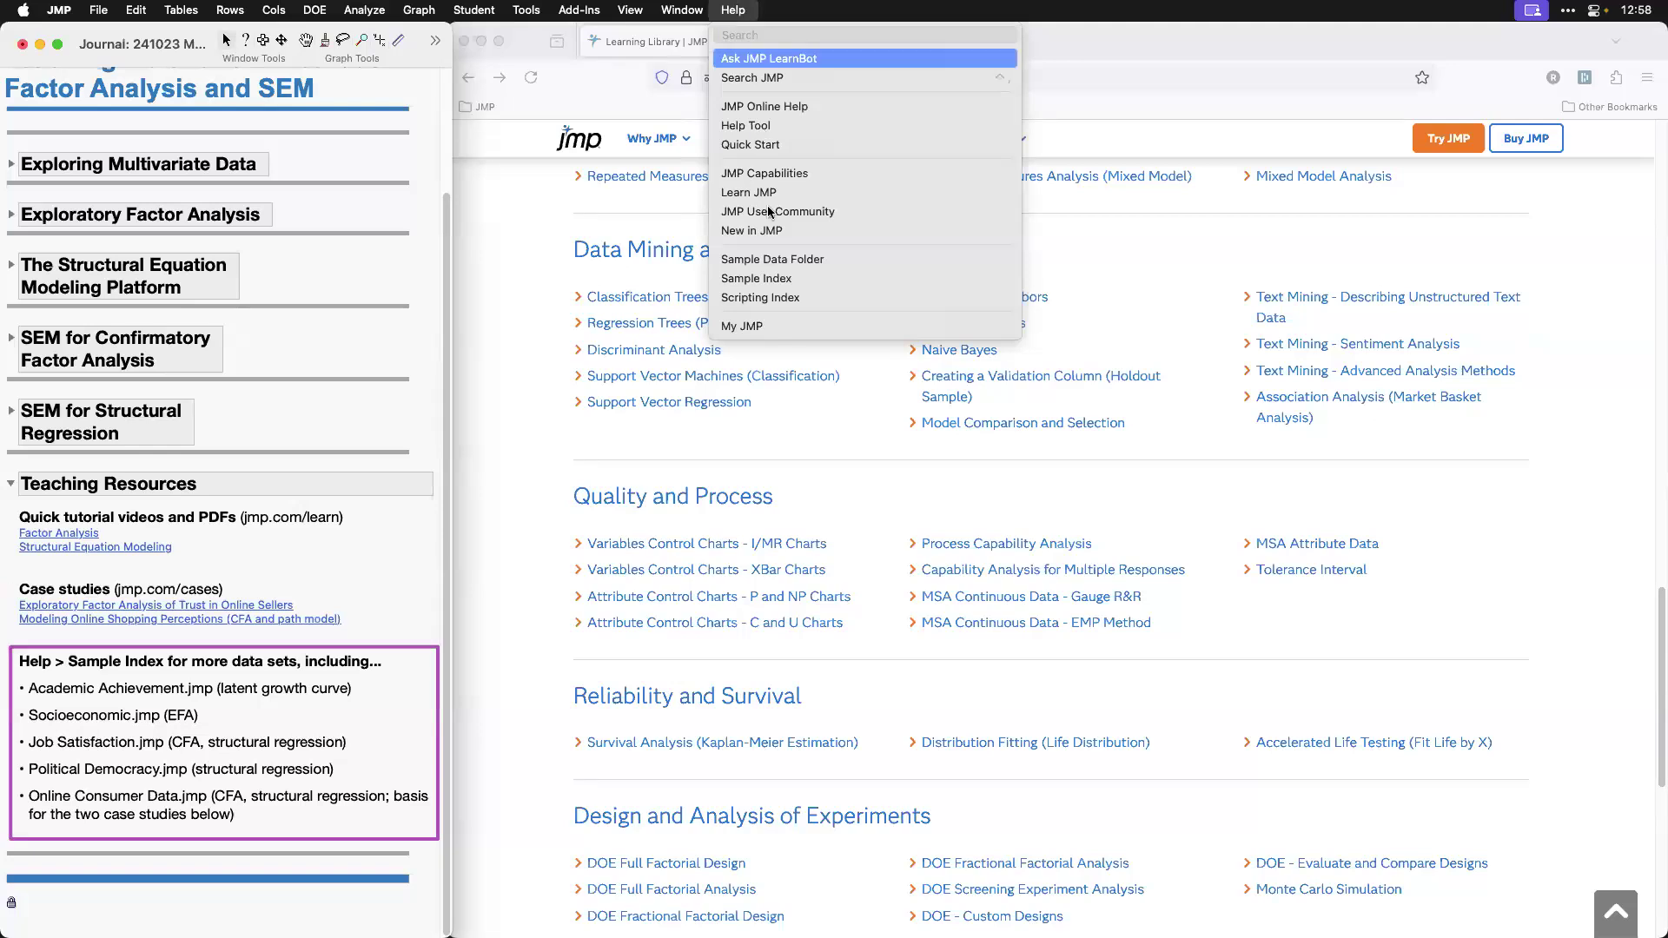
pyautogui.click(787, 279)
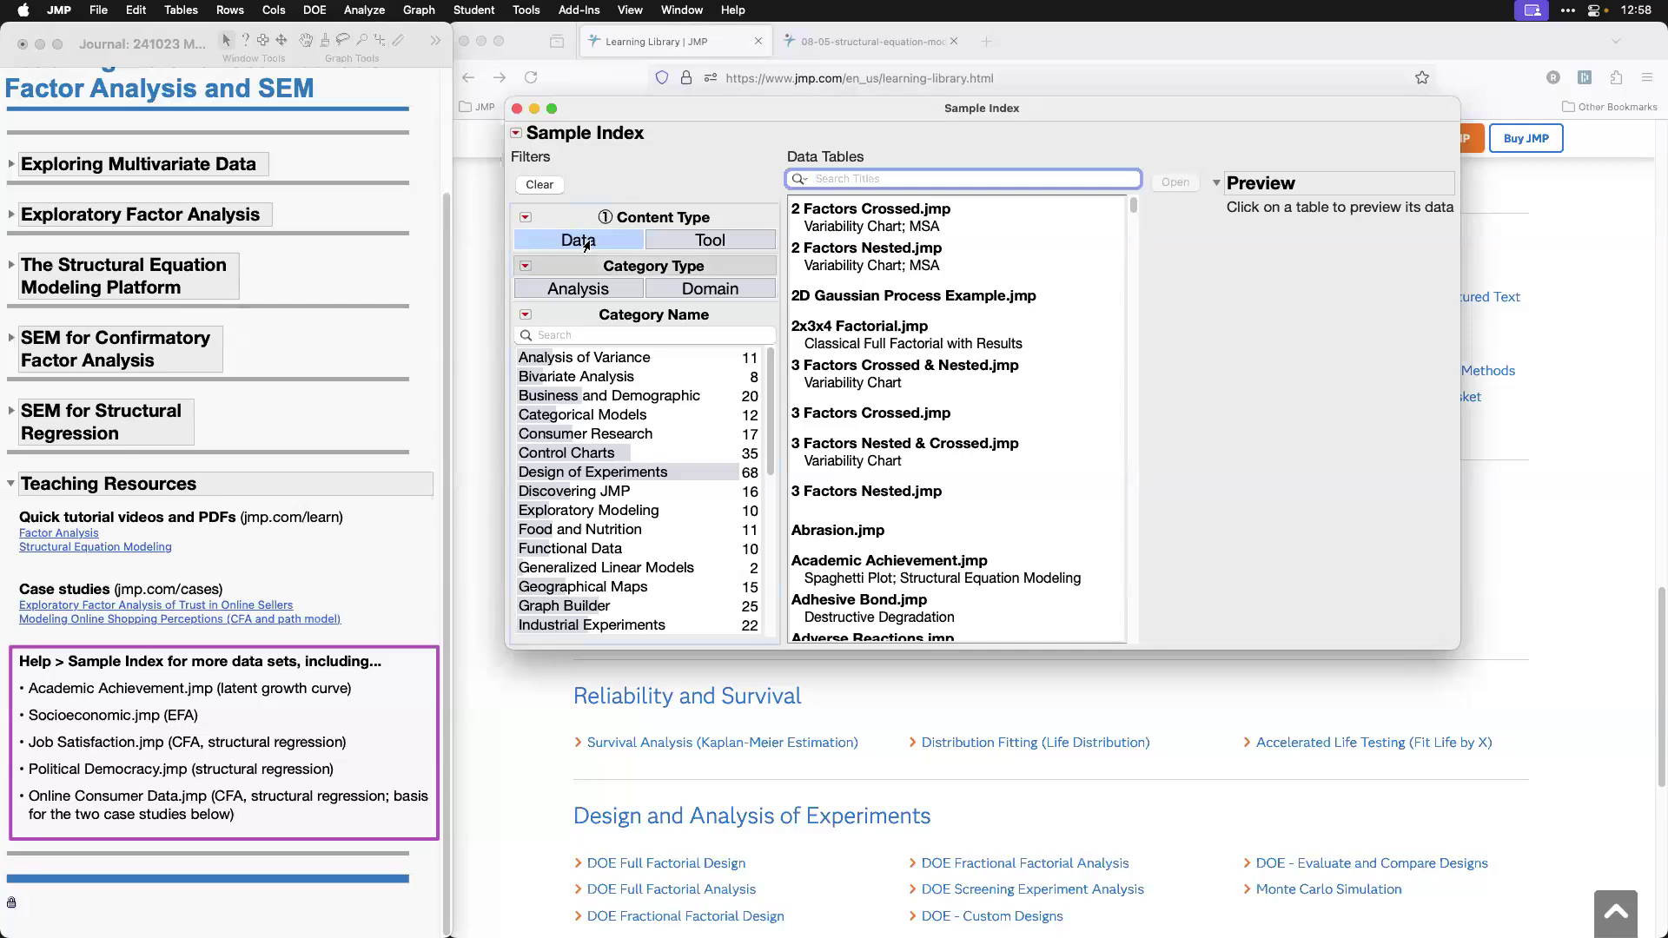
pyautogui.click(1137, 238)
pyautogui.moveTo(1136, 237); pyautogui.dragTo(1127, 192)
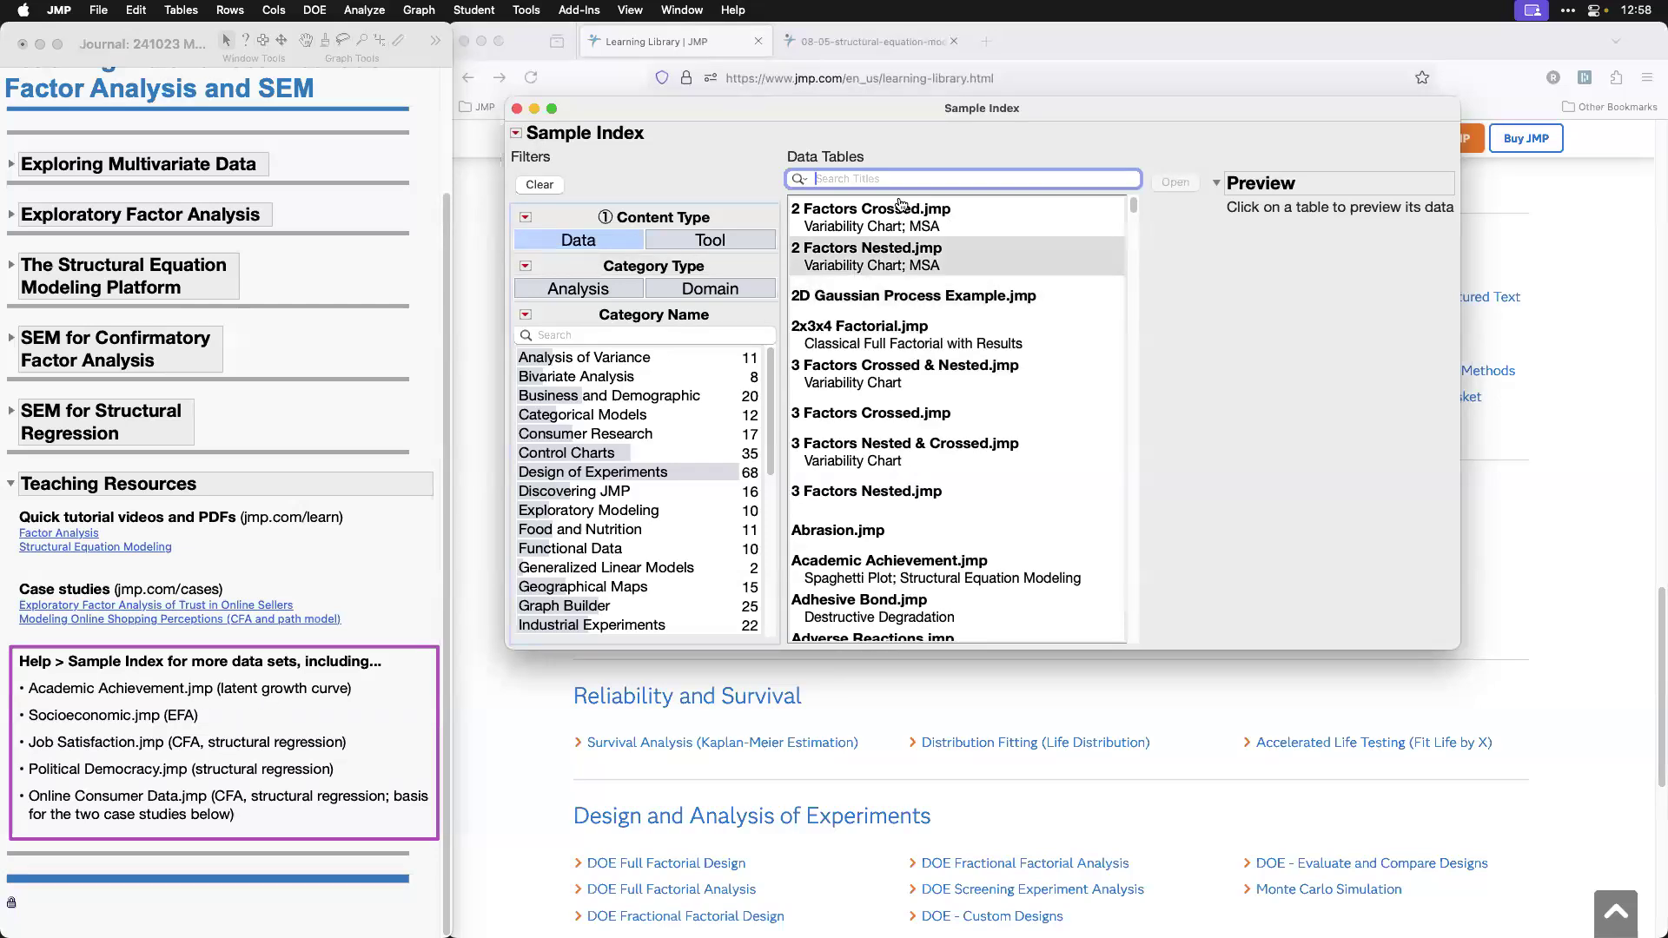
pyautogui.write('acad')
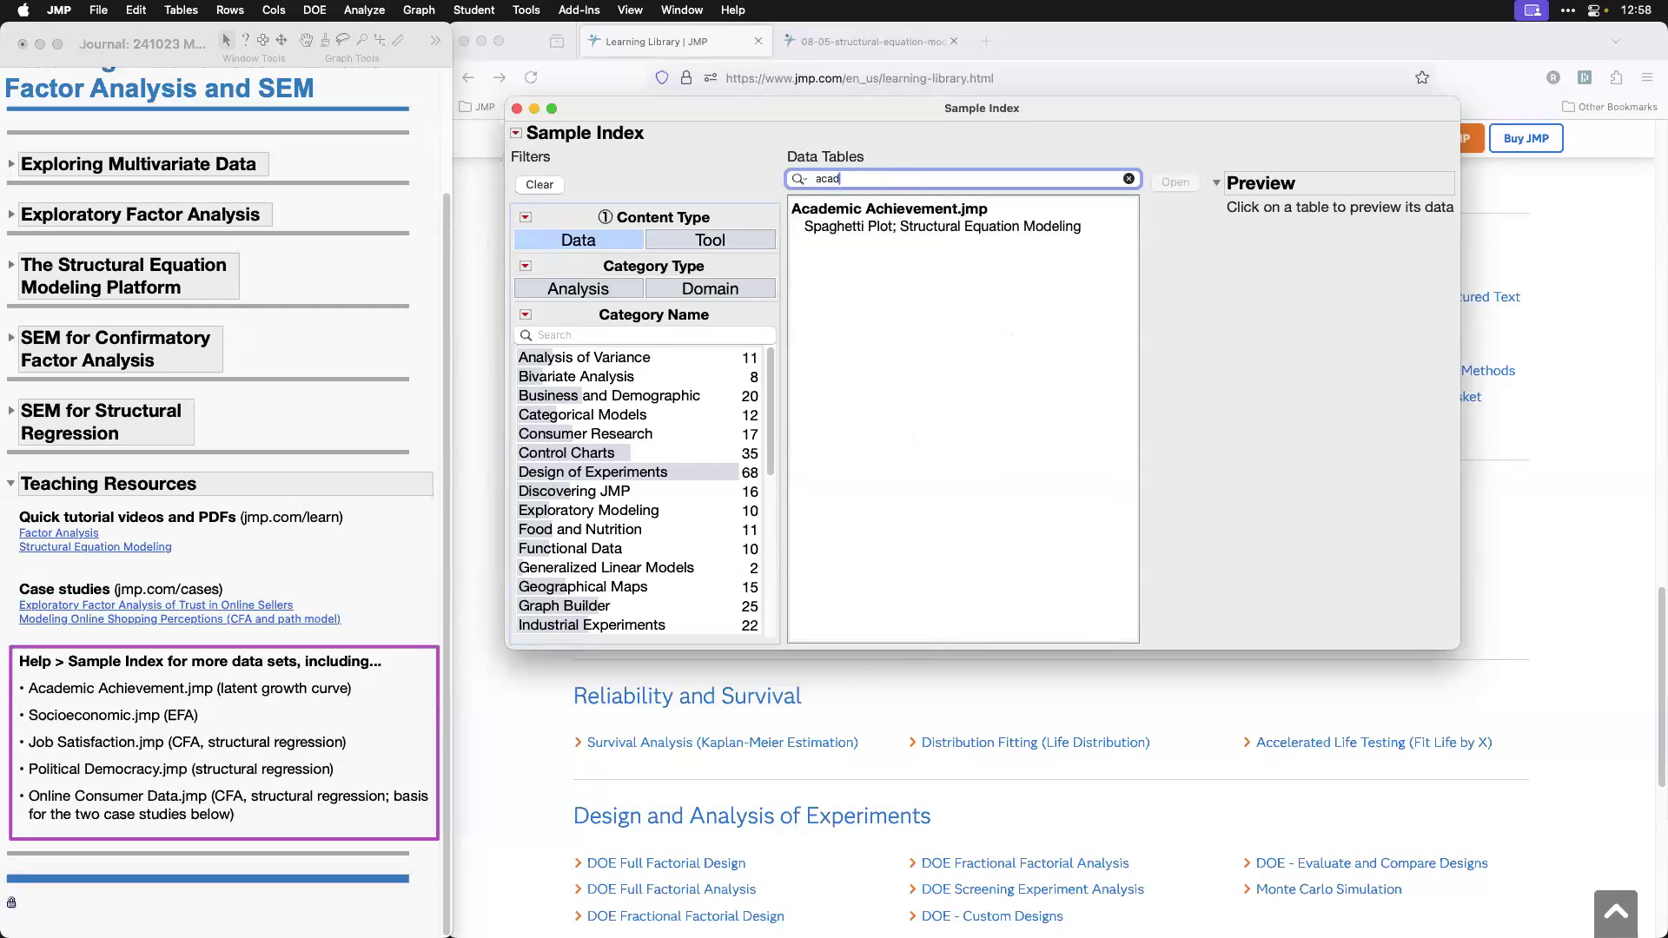
pyautogui.click(903, 210)
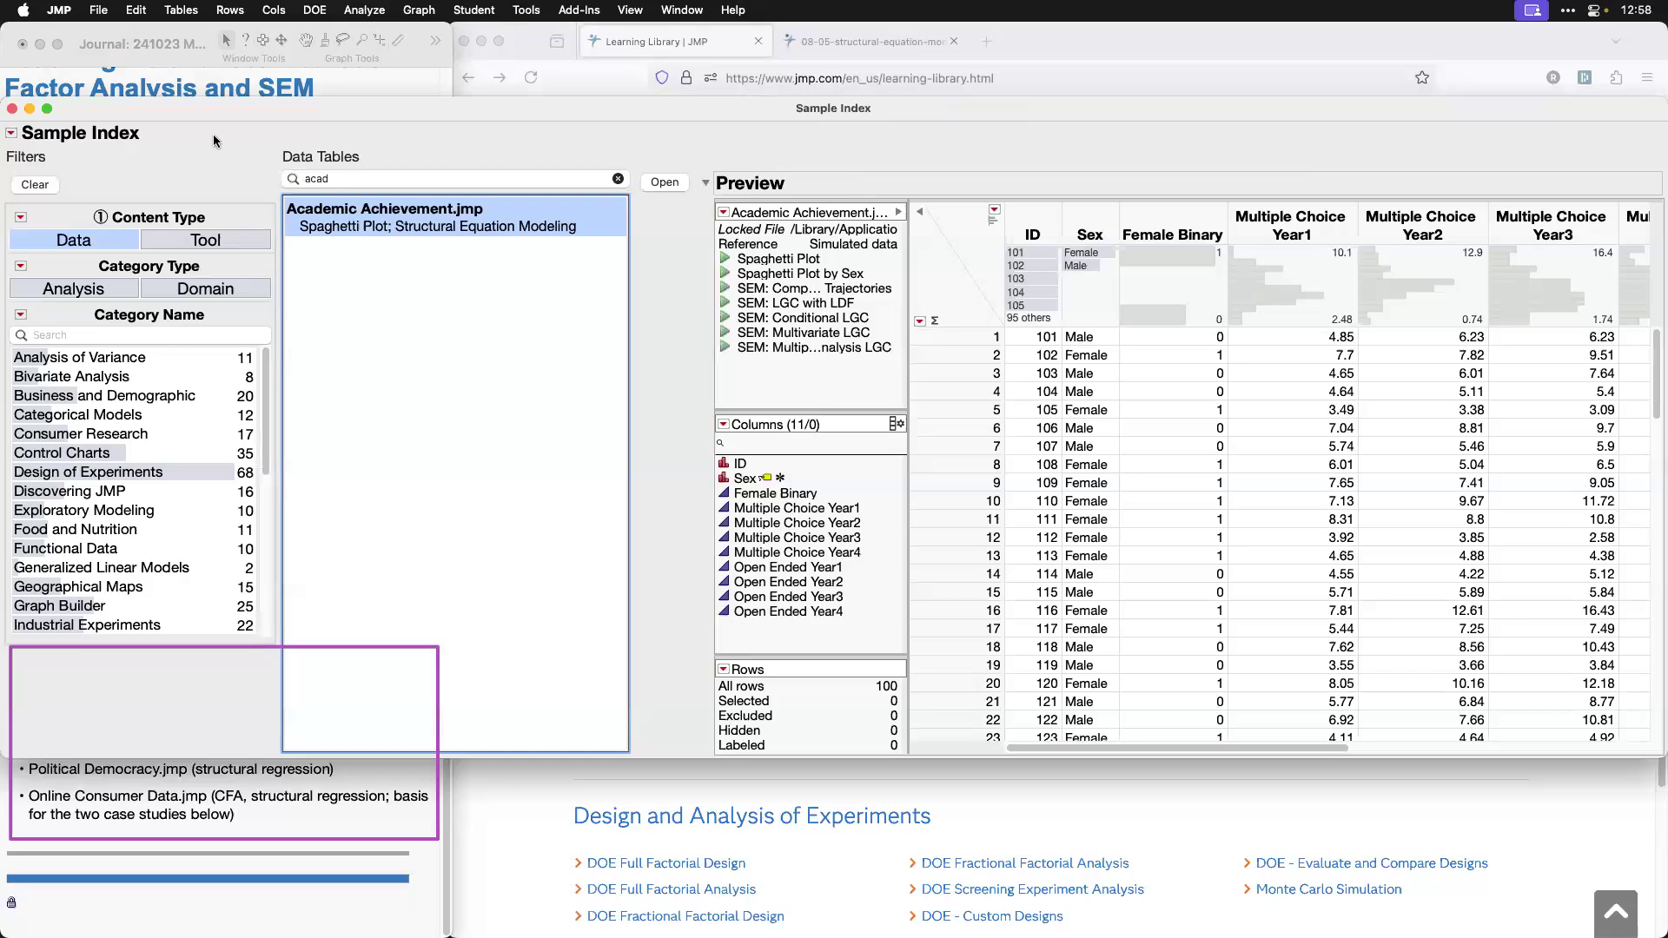
# Step: Close the Sample Index and collapse the journal's Teaching Resources section
pyautogui.click(12, 111)
pyautogui.click(12, 489)
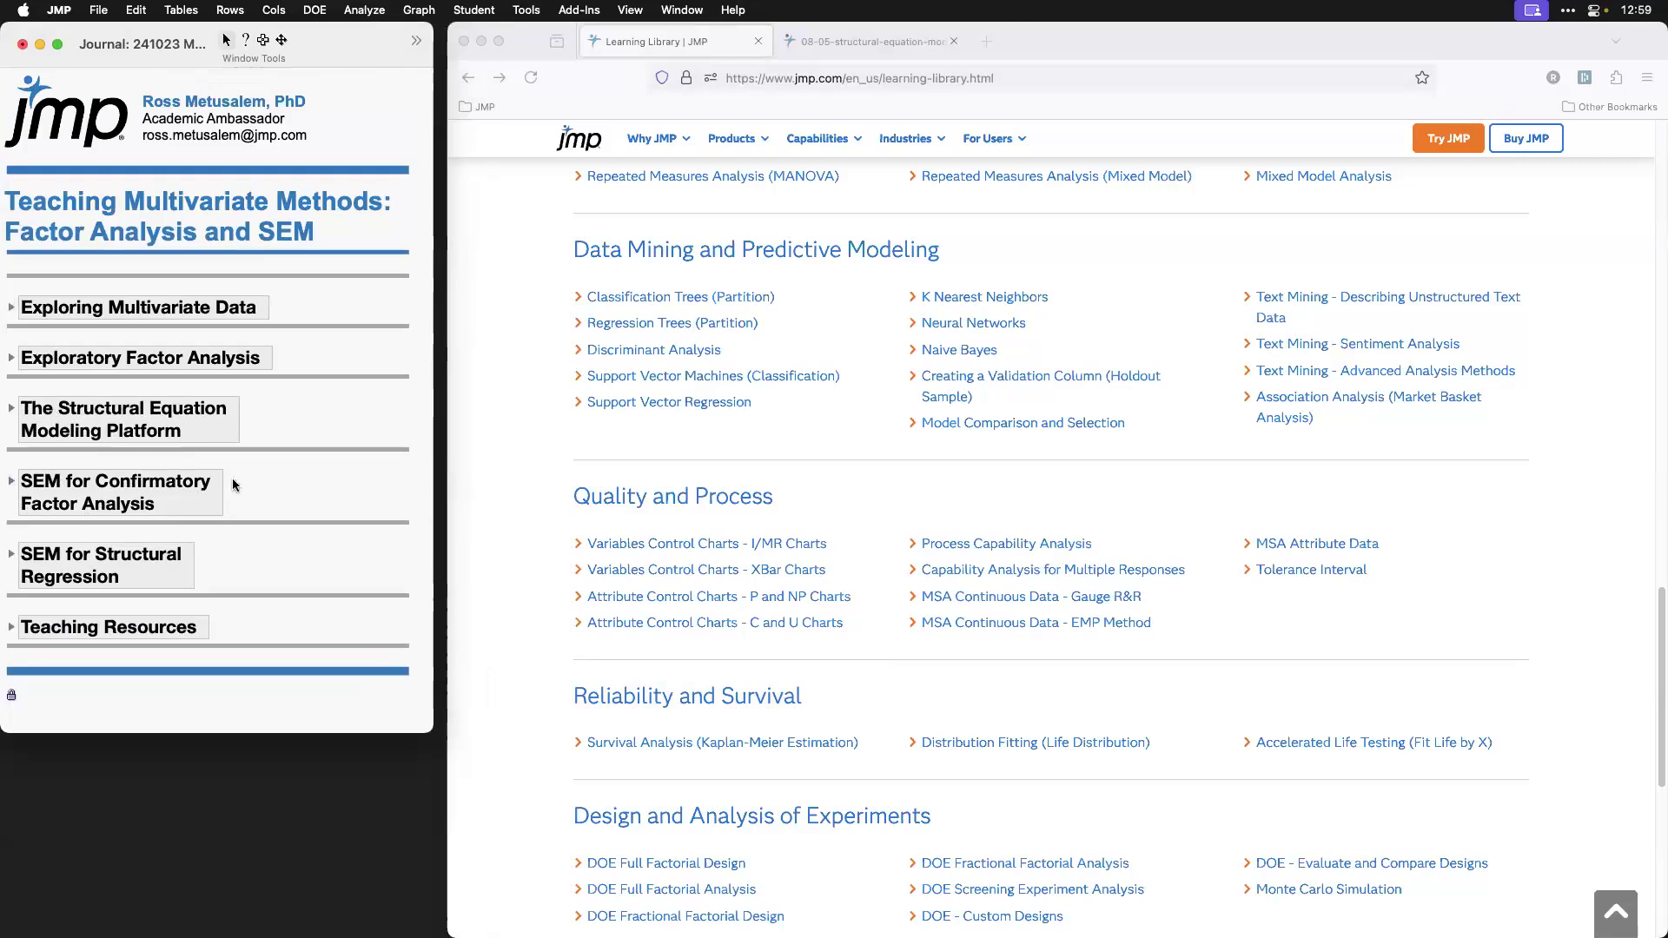